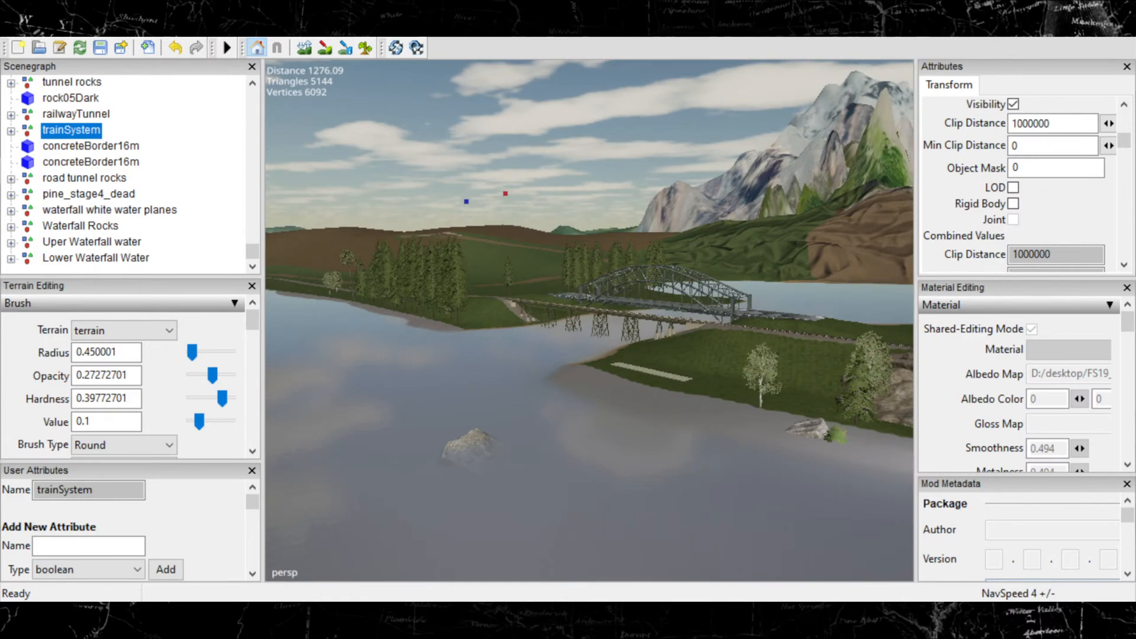
# Enlarge the 3D viewport by narrowing the Attributes side panels and examine the river mouth, the bridges and the waterfall area.
pyautogui.moveTo(710, 521); pyautogui.dragTo(675, 289, button='right')
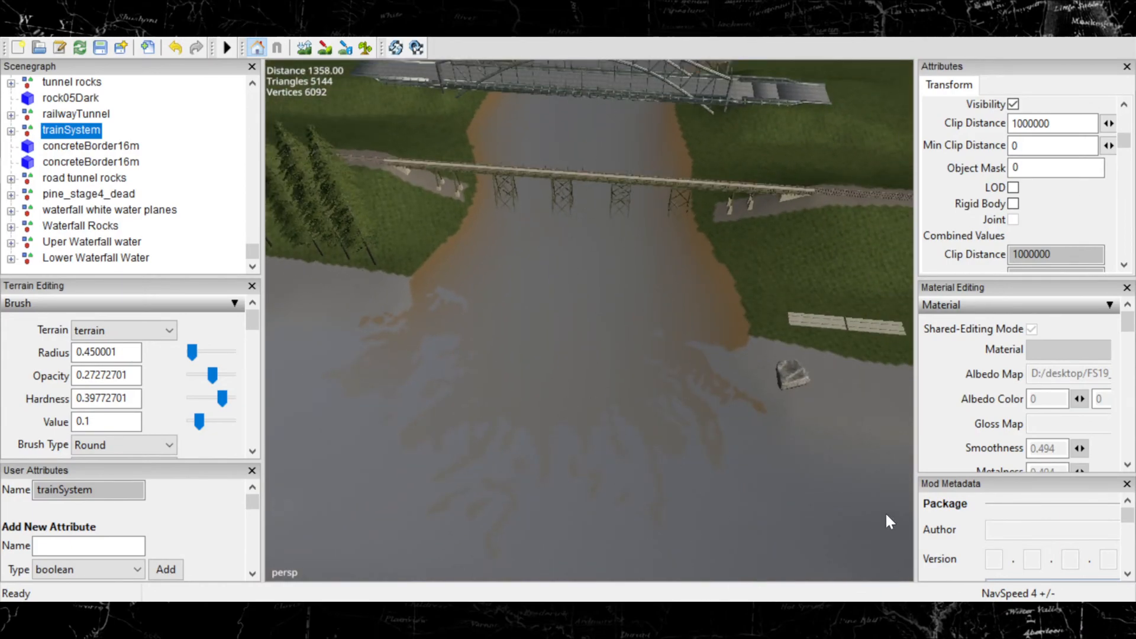
pyautogui.moveTo(887, 521); pyautogui.dragTo(615, 326, button='right')
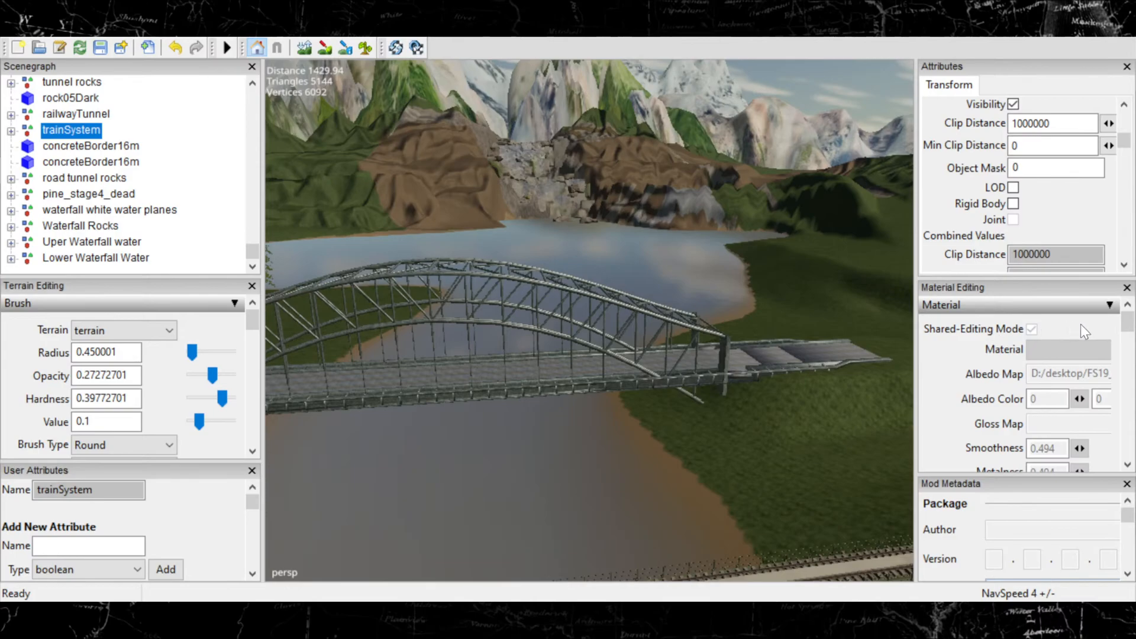
pyautogui.moveTo(916, 333); pyautogui.dragTo(1059, 332)
pyautogui.keyDown('alt'); pyautogui.moveTo(670, 372); pyautogui.dragTo(694, 299); pyautogui.keyUp('alt')
pyautogui.scroll(2, 698, 306)
pyautogui.scroll(3, 693, 299)
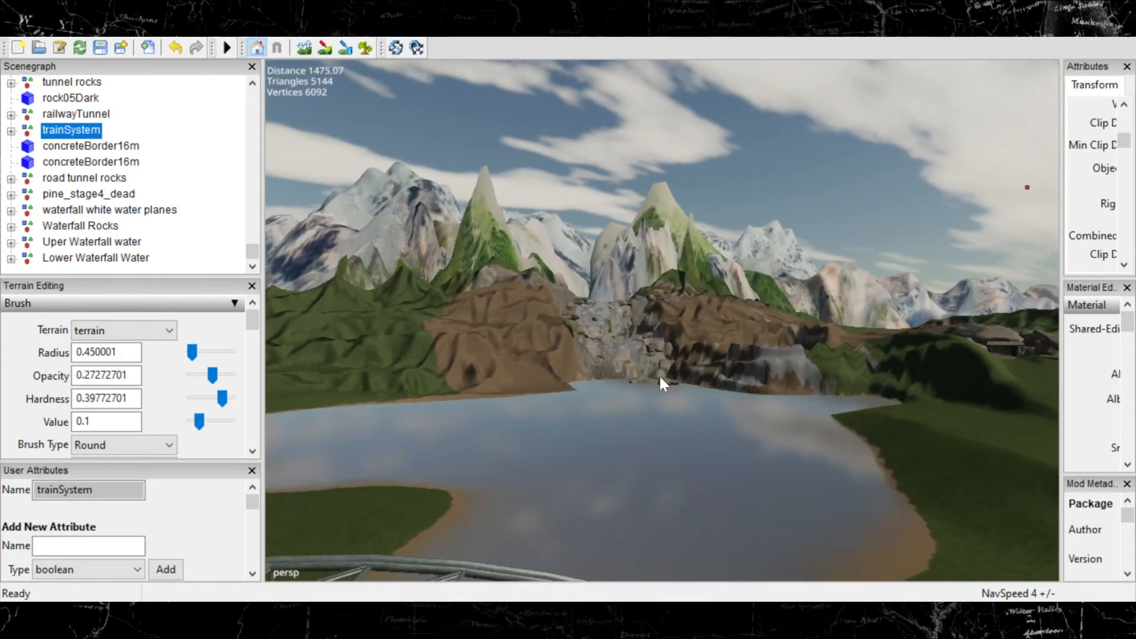
pyautogui.moveTo(606, 383); pyautogui.dragTo(1000, 445)
pyautogui.scroll(2, 646, 357)
pyautogui.scroll(2, 622, 380)
pyautogui.scroll(10, 629, 376)
pyautogui.scroll(8, 623, 353)
pyautogui.scroll(-5, 617, 405)
pyautogui.scroll(-8, 642, 346)
pyautogui.keyDown('alt'); pyautogui.moveTo(591, 342); pyautogui.dragTo(600, 258); pyautogui.keyUp('alt')
pyautogui.scroll(5, 685, 305)
pyautogui.scroll(10, 670, 296)
pyautogui.scroll(8, 600, 258)
# Examine the lake shore up close where the brown bank meets the grass near the pine forest.
pyautogui.keyDown('alt'); pyautogui.moveTo(870, 453); pyautogui.dragTo(622, 390); pyautogui.keyUp('alt')
pyautogui.scroll(3, 735, 318)
pyautogui.scroll(10, 736, 319)
pyautogui.keyDown('alt'); pyautogui.moveTo(787, 353); pyautogui.dragTo(620, 285); pyautogui.keyUp('alt')
pyautogui.scroll(-6, 572, 338)
pyautogui.scroll(4, 585, 367)
pyautogui.keyDown('alt'); pyautogui.moveTo(625, 378); pyautogui.dragTo(429, 351); pyautogui.keyUp('alt')
pyautogui.scroll(8, 580, 329)
pyautogui.scroll(8, 620, 368)
pyautogui.scroll(4, 596, 380)
pyautogui.scroll(4, 545, 371)
pyautogui.scroll(4, 493, 338)
pyautogui.scroll(8, 700, 362)
pyautogui.scroll(4, 670, 390)
pyautogui.keyDown('alt'); pyautogui.moveTo(905, 361); pyautogui.dragTo(740, 401); pyautogui.keyUp('alt')
pyautogui.scroll(-4, 603, 465)
pyautogui.scroll(-2, 781, 429)
pyautogui.scroll(2, 769, 405)
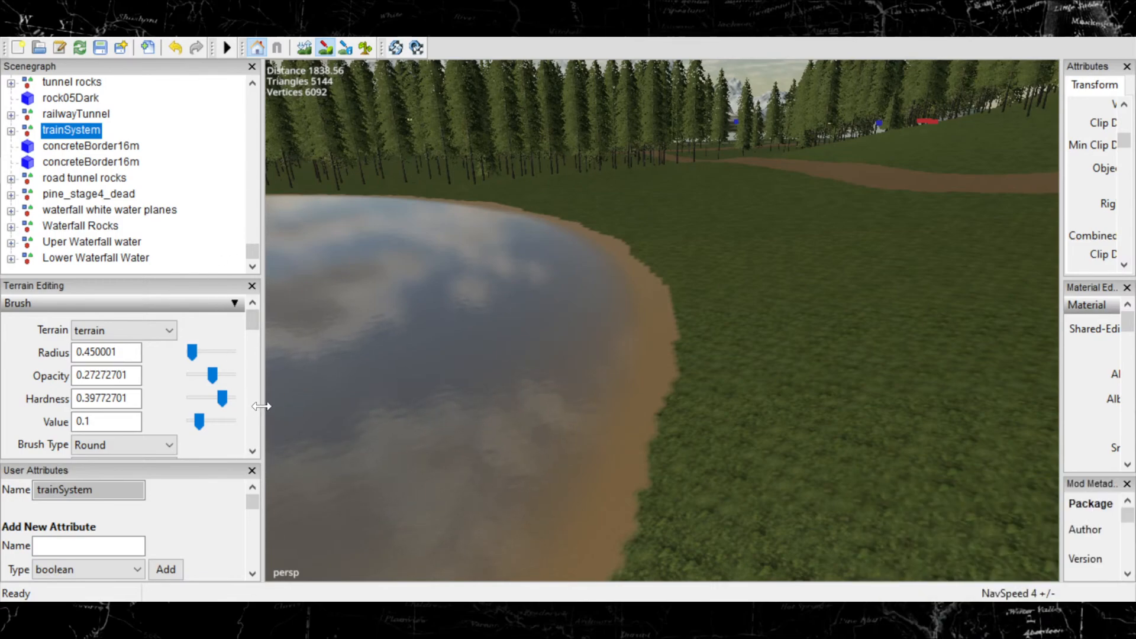
# Widen the Terrain Editing panel and set the painting texture layer to BEACH_SAND.
pyautogui.moveTo(261, 406); pyautogui.dragTo(364, 414)
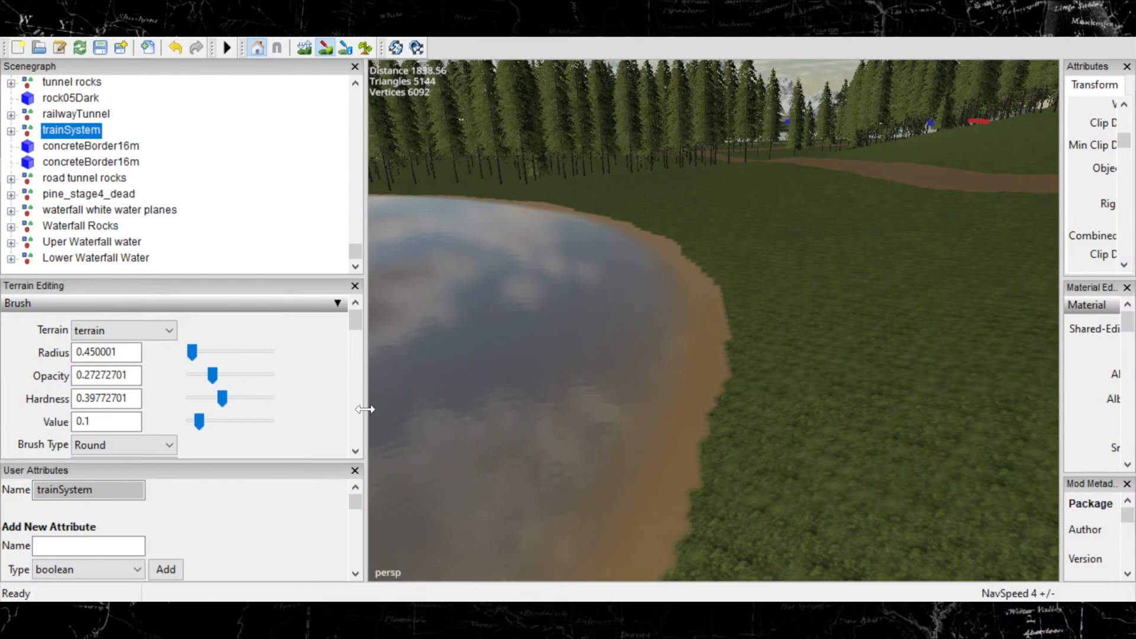
pyautogui.moveTo(318, 421); pyautogui.dragTo(318, 421)
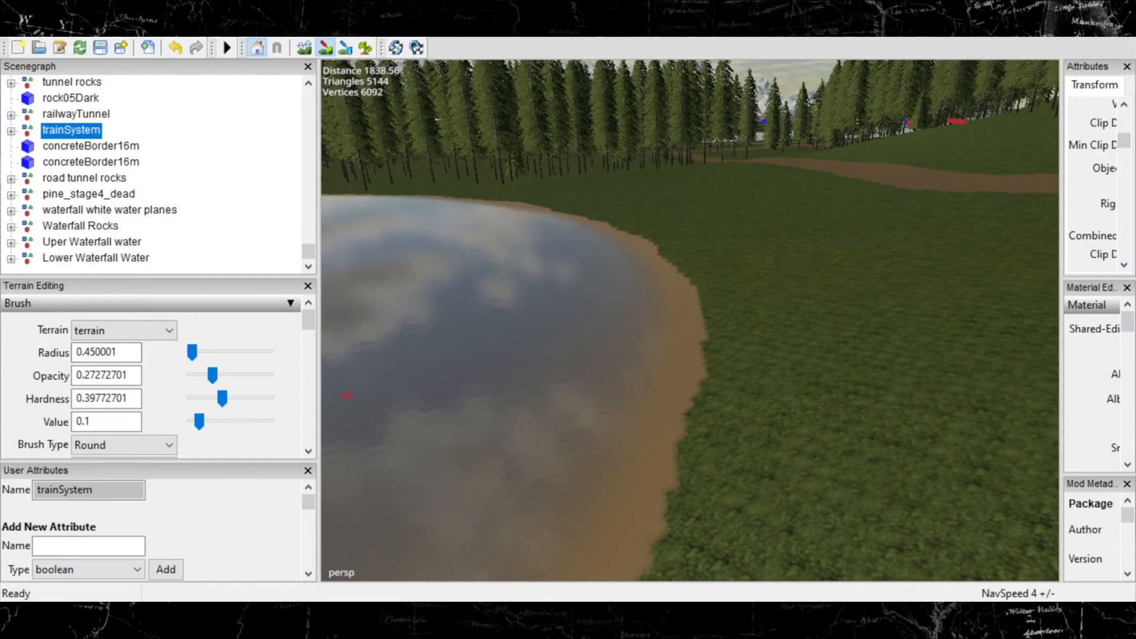
pyautogui.scroll(-5, 118, 396)
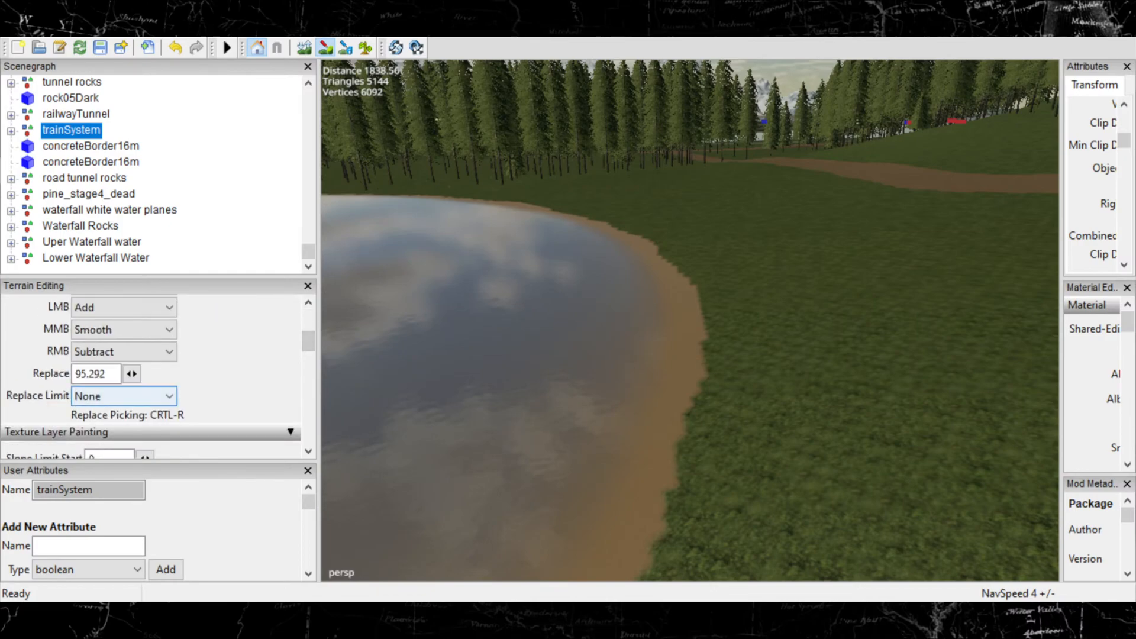
pyautogui.scroll(-3, 158, 376)
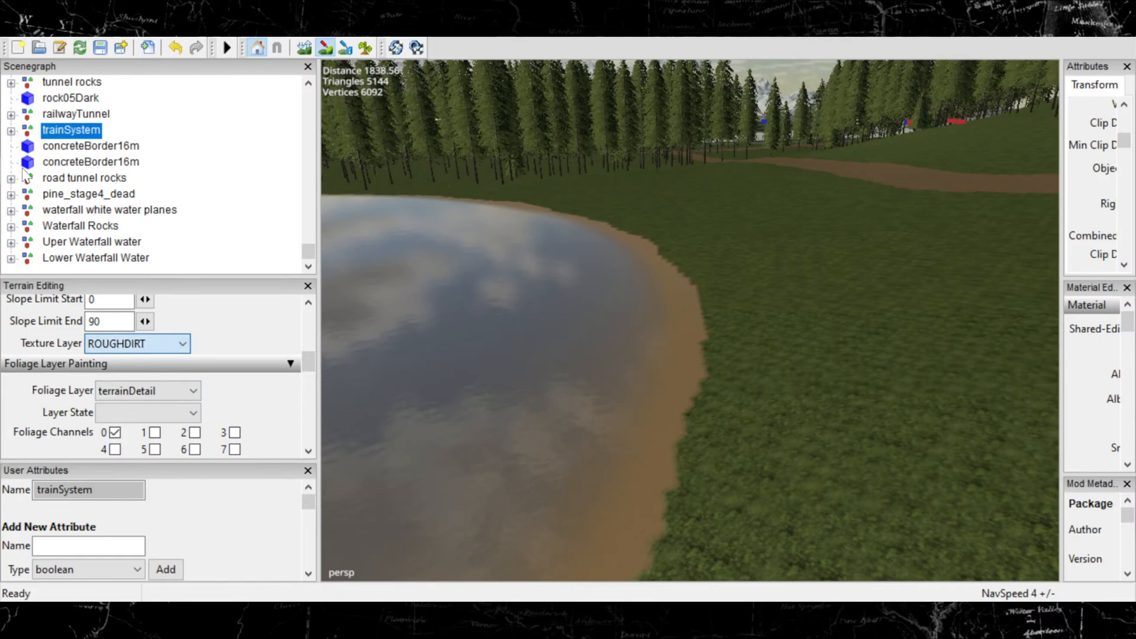
pyautogui.click(141, 209)
pyautogui.click(120, 218)
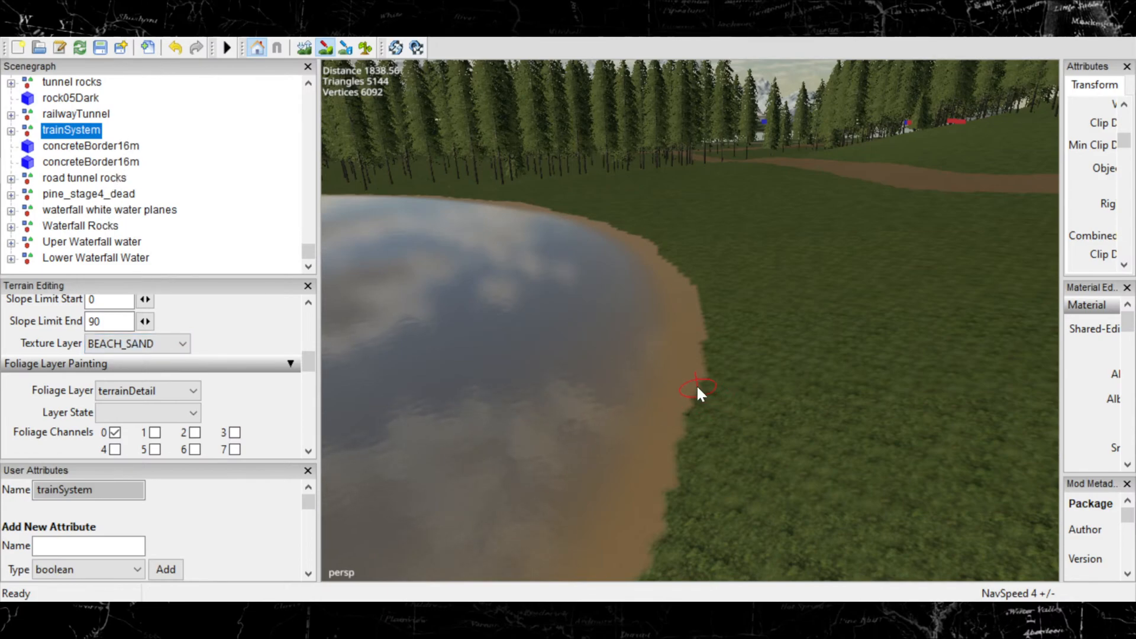
# Paint a narrow, irregular BEACH_SAND strip along the curved lake shore between the brown bank and the grass.
pyautogui.moveTo(711, 389); pyautogui.dragTo(713, 385)
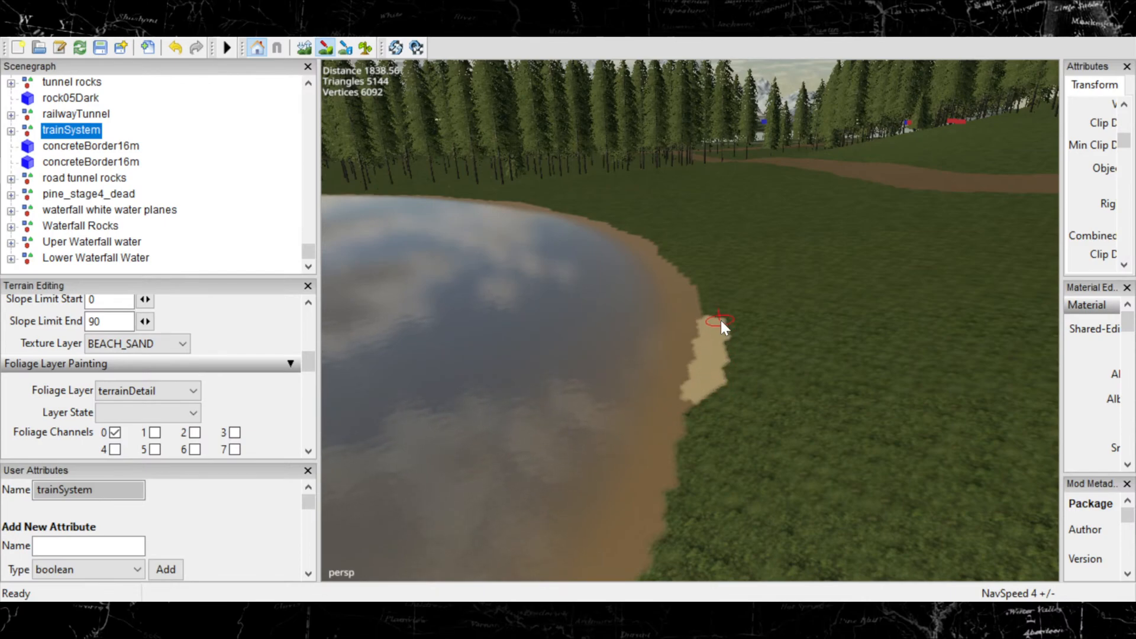
pyautogui.moveTo(707, 280); pyautogui.dragTo(670, 243)
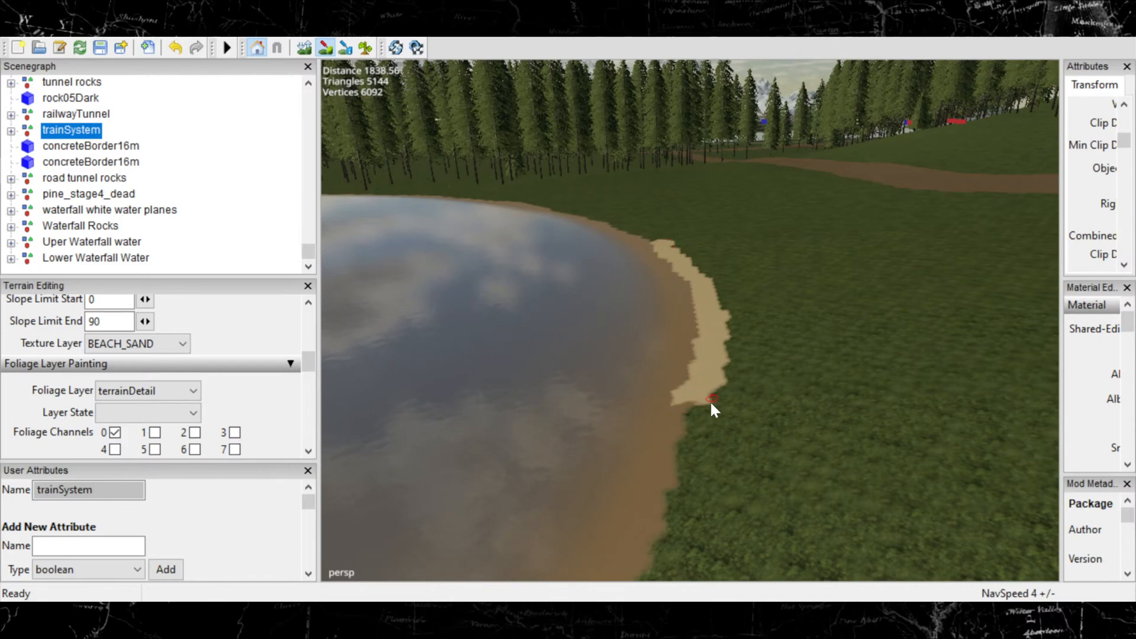
pyautogui.moveTo(698, 425); pyautogui.dragTo(698, 427)
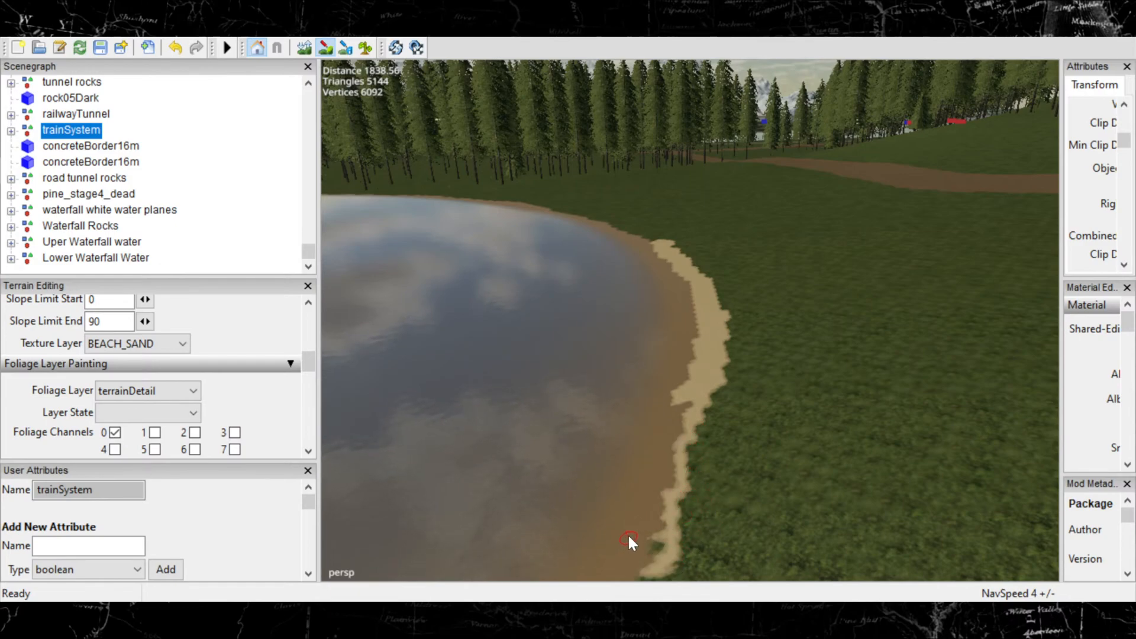
pyautogui.keyDown('alt'); pyautogui.moveTo(630, 495); pyautogui.dragTo(822, 236, button='middle'); pyautogui.keyUp('alt')
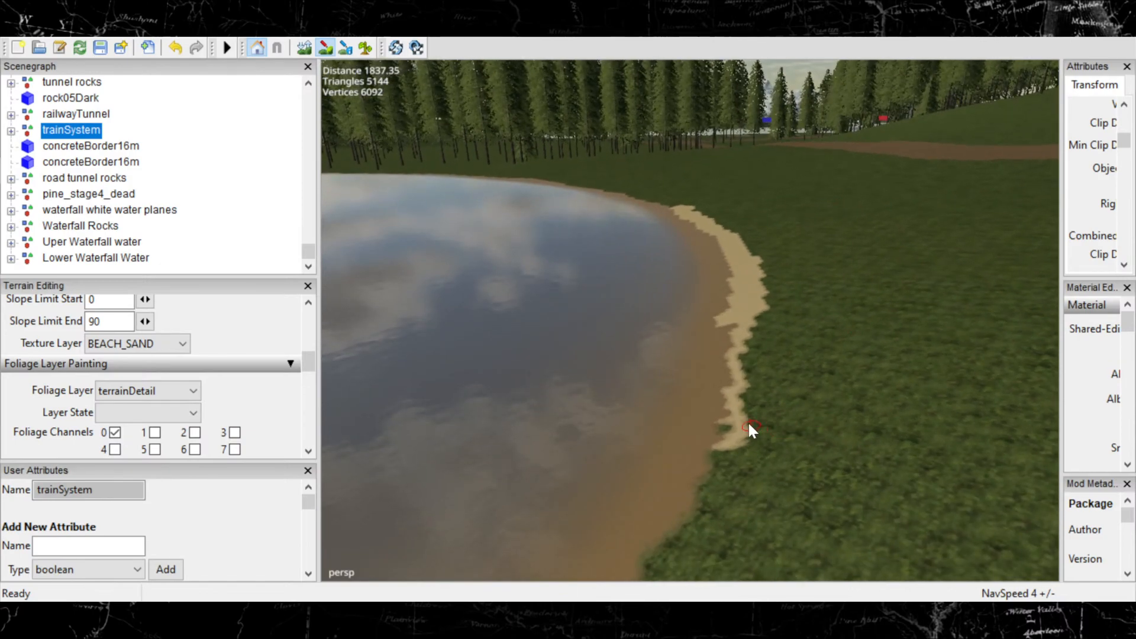
pyautogui.moveTo(712, 425); pyautogui.dragTo(728, 434)
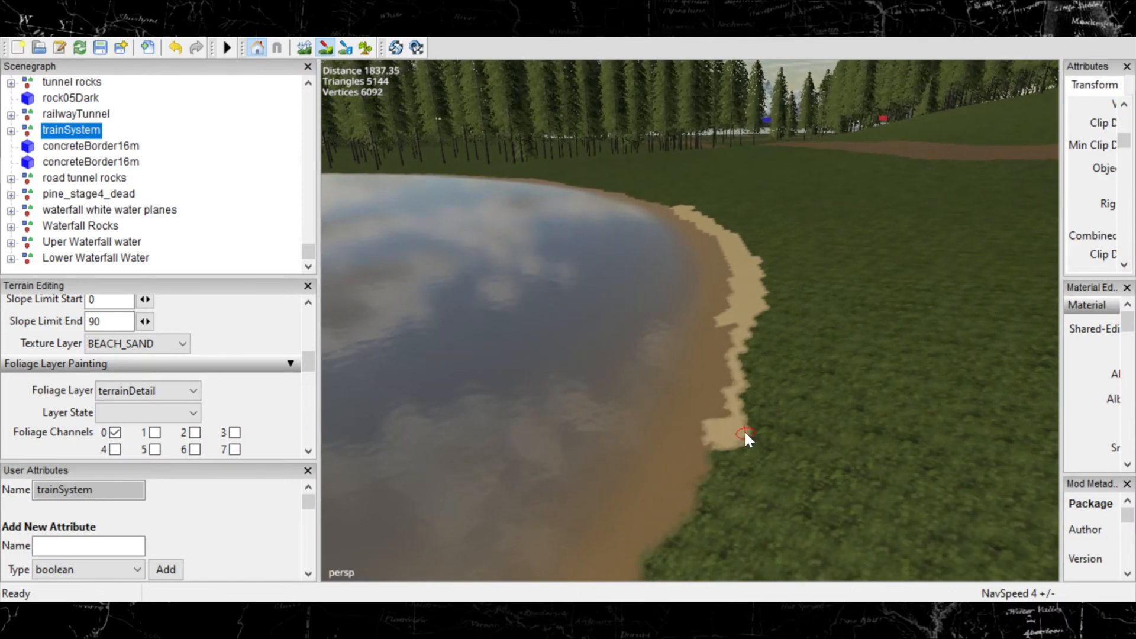
pyautogui.moveTo(733, 462); pyautogui.dragTo(726, 513)
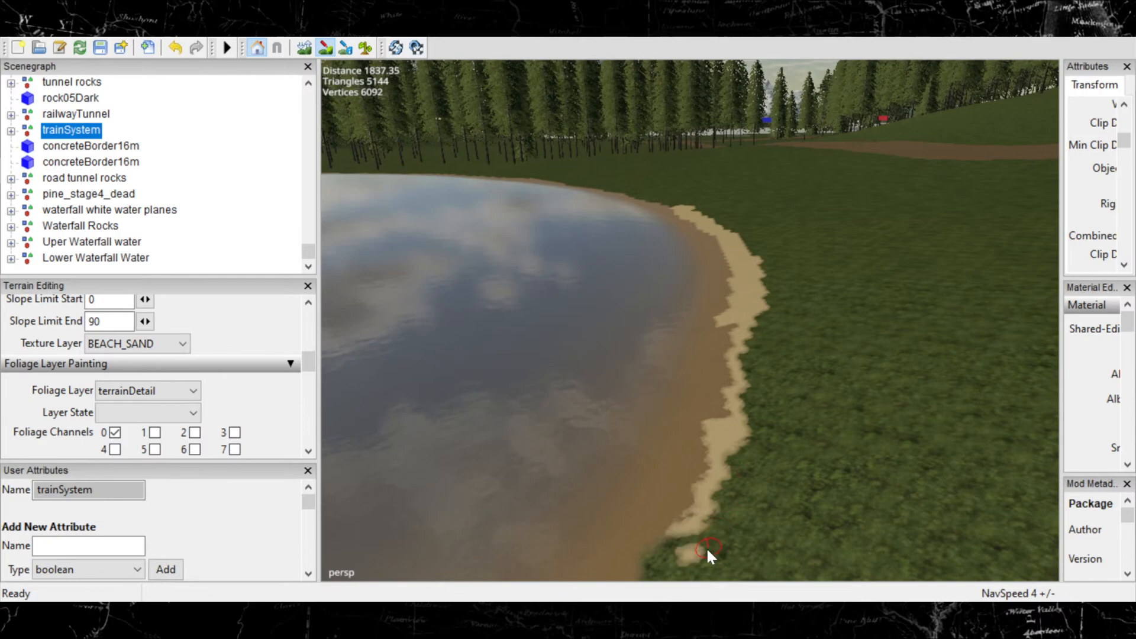
pyautogui.moveTo(686, 556); pyautogui.dragTo(661, 583)
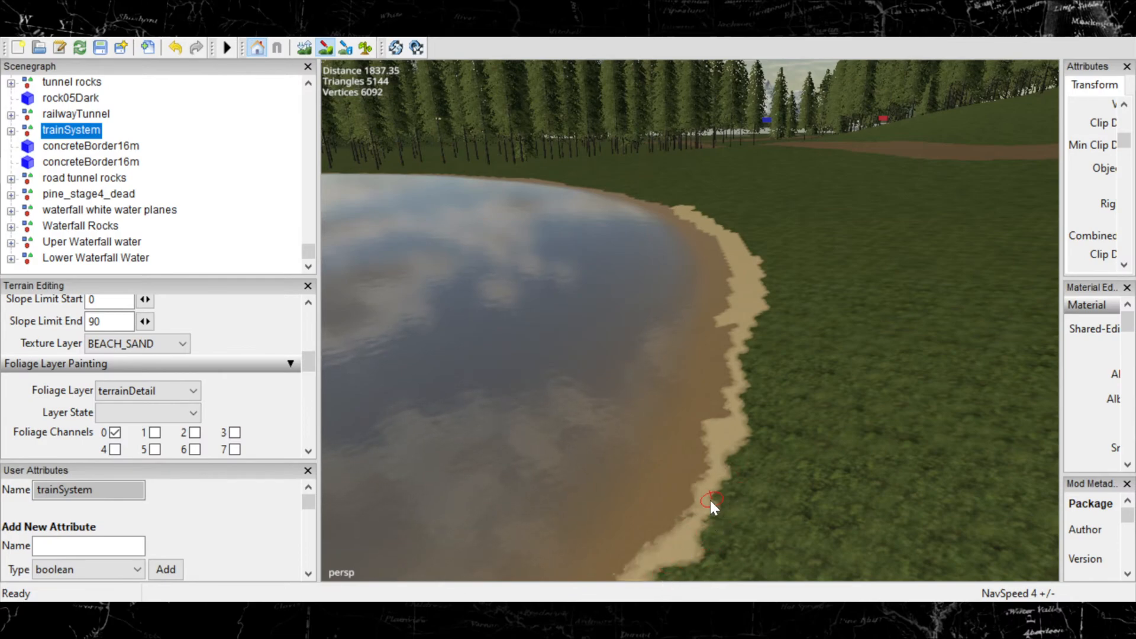
# Extend the BEACH_SAND strip farther along the lake's grassy edge, keeping its outline uneven.
pyautogui.moveTo(711, 500)
pyautogui.keyDown('alt'); pyautogui.mouseDown(button='middle')
pyautogui.moveTo(890, 355)
pyautogui.moveTo(880, 346)
pyautogui.mouseUp(button='middle'); pyautogui.keyUp('alt')
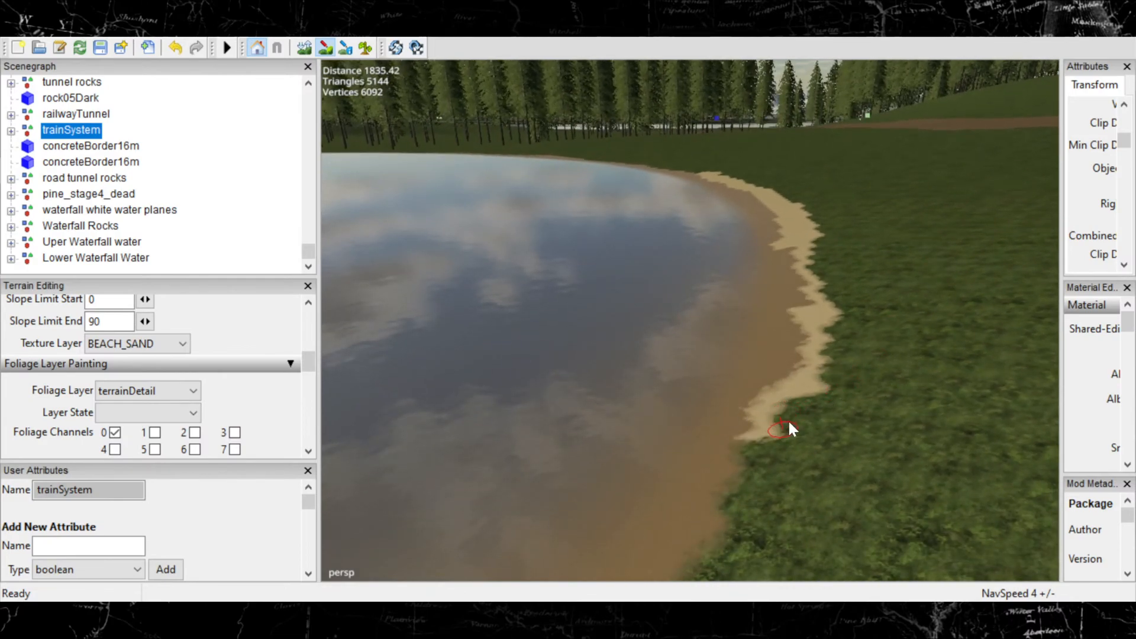
pyautogui.moveTo(785, 450)
pyautogui.mouseDown()
pyautogui.moveTo(758, 463)
pyautogui.moveTo(775, 454)
pyautogui.moveTo(772, 540)
pyautogui.mouseUp()
pyautogui.moveTo(772, 540)
pyautogui.keyDown('alt'); pyautogui.mouseDown(button='middle')
pyautogui.moveTo(876, 500)
pyautogui.moveTo(975, 361)
pyautogui.mouseUp(button='middle'); pyautogui.keyUp('alt')
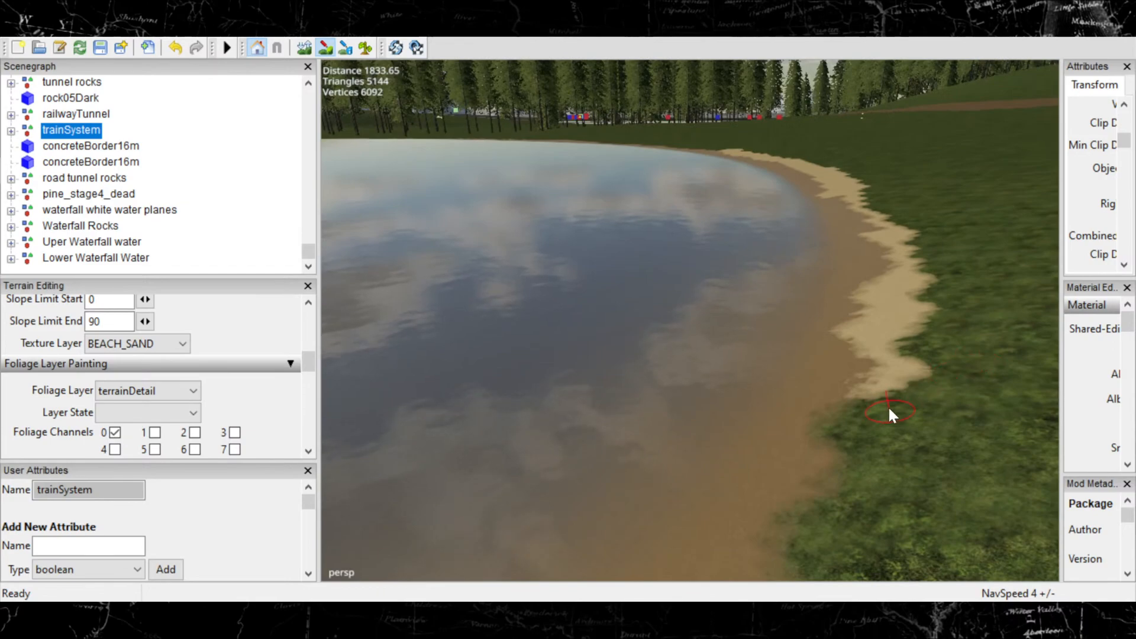
pyautogui.moveTo(889, 407)
pyautogui.mouseDown()
pyautogui.moveTo(875, 414)
pyautogui.moveTo(880, 458)
pyautogui.moveTo(852, 556)
pyautogui.mouseUp()
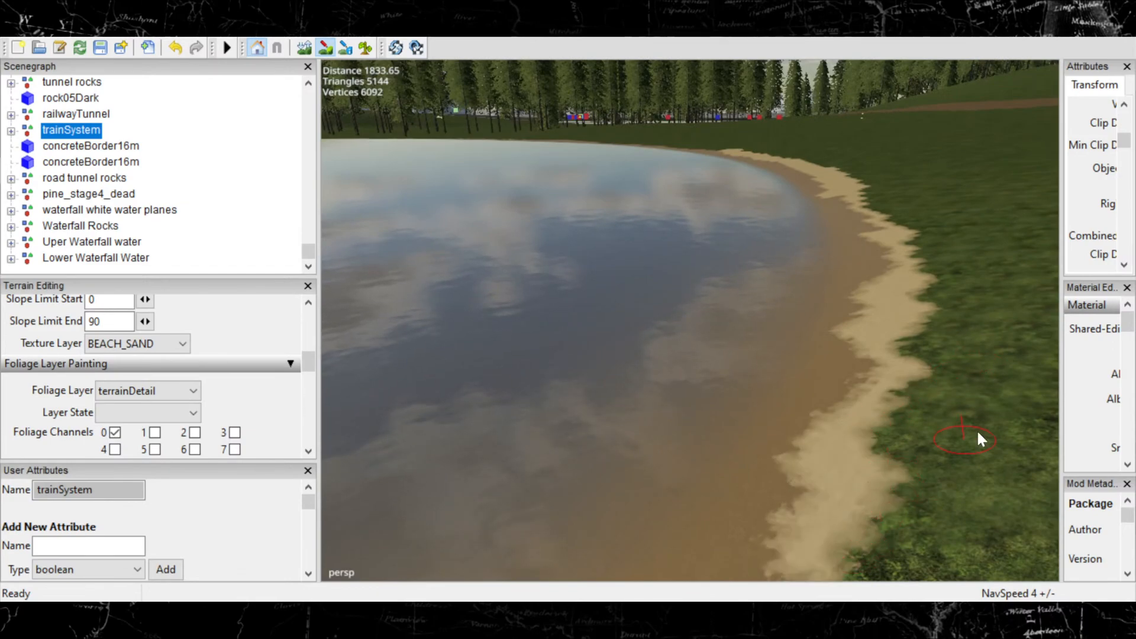
pyautogui.keyDown('alt'); pyautogui.moveTo(979, 430); pyautogui.dragTo(815, 471, button='middle'); pyautogui.keyUp('alt')
pyautogui.moveTo(776, 477)
pyautogui.mouseDown()
pyautogui.moveTo(791, 467)
pyautogui.moveTo(767, 523)
pyautogui.moveTo(772, 558)
pyautogui.mouseUp()
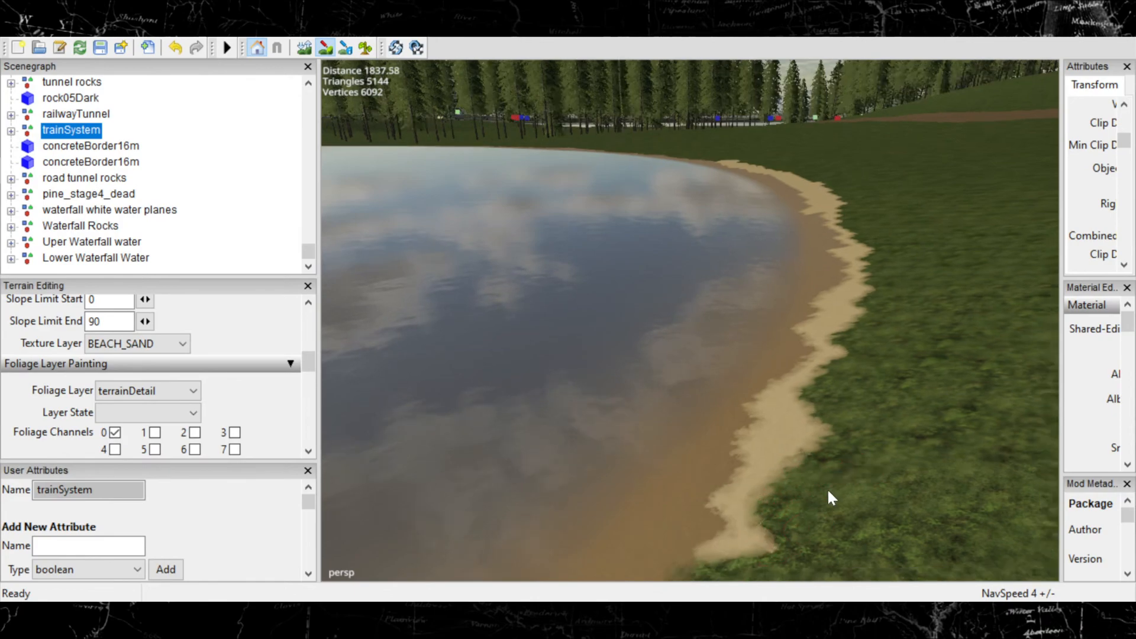
# Continue the sand strip around the next stretch of shore and touch up its width along the brown bank.
pyautogui.moveTo(829, 496)
pyautogui.keyDown('alt'); pyautogui.mouseDown(button='middle')
pyautogui.moveTo(702, 542)
pyautogui.moveTo(886, 379)
pyautogui.mouseUp(button='middle'); pyautogui.keyUp('alt')
pyautogui.moveTo(881, 355)
pyautogui.mouseDown()
pyautogui.moveTo(874, 336)
pyautogui.moveTo(898, 344)
pyautogui.mouseUp()
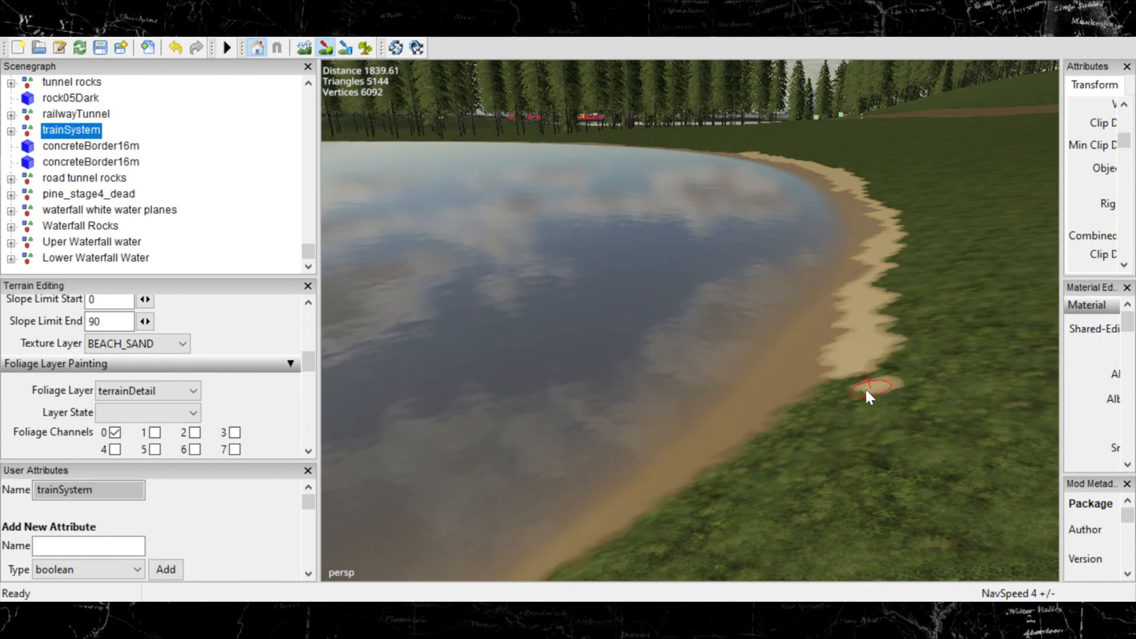
pyautogui.moveTo(865, 389)
pyautogui.mouseDown()
pyautogui.moveTo(872, 377)
pyautogui.moveTo(833, 422)
pyautogui.moveTo(827, 400)
pyautogui.moveTo(834, 421)
pyautogui.moveTo(793, 447)
pyautogui.mouseUp()
pyautogui.keyDown('alt'); pyautogui.moveTo(793, 447); pyautogui.dragTo(918, 396, button='right'); pyautogui.keyUp('alt')
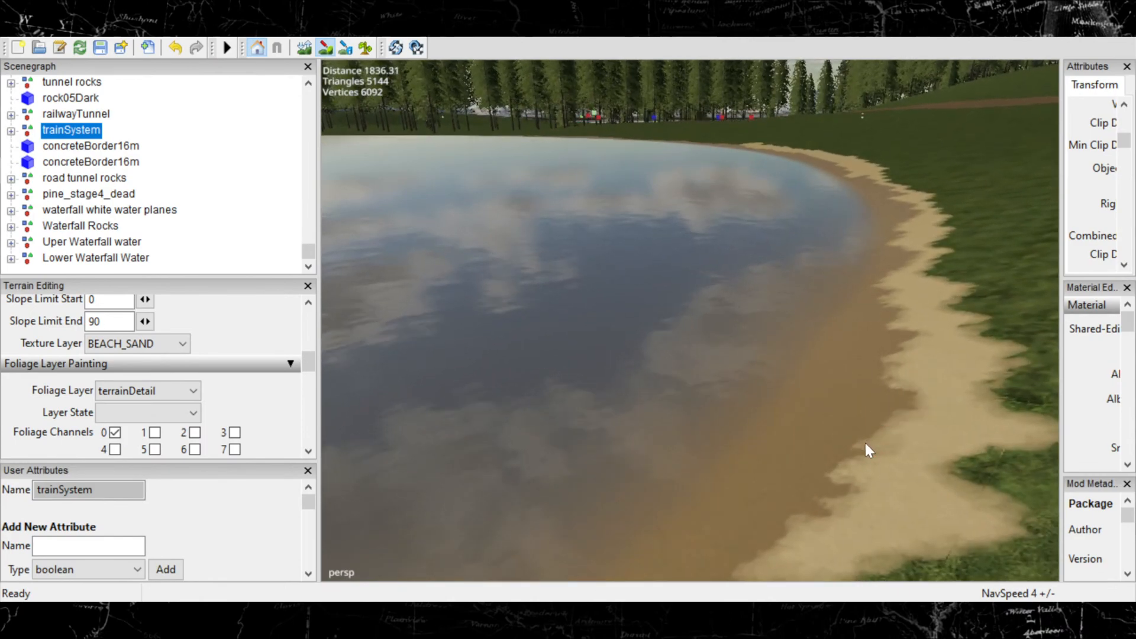
pyautogui.moveTo(864, 442)
pyautogui.keyDown('alt'); pyautogui.mouseDown(button='right')
pyautogui.moveTo(812, 416)
pyautogui.moveTo(870, 413)
pyautogui.moveTo(990, 368)
pyautogui.mouseUp(button='right'); pyautogui.keyUp('alt')
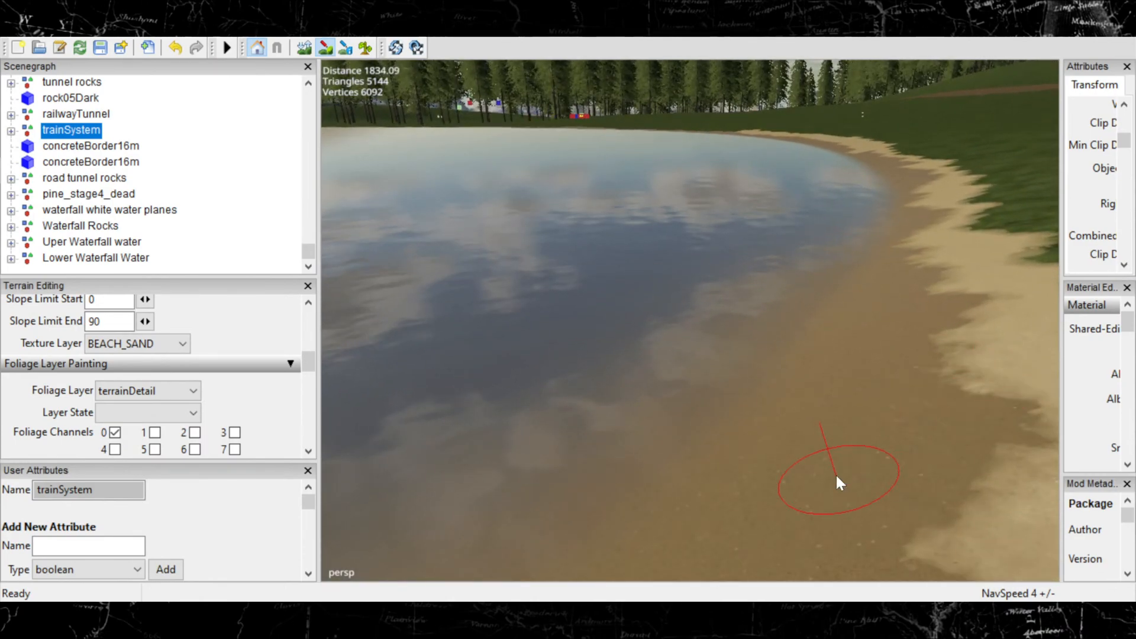
pyautogui.moveTo(836, 483)
pyautogui.keyDown('alt'); pyautogui.mouseDown(button='right')
pyautogui.moveTo(781, 449)
pyautogui.moveTo(835, 399)
pyautogui.mouseUp(button='right'); pyautogui.keyUp('alt')
pyautogui.moveTo(835, 399)
pyautogui.keyDown('alt'); pyautogui.mouseDown(button='middle')
pyautogui.moveTo(794, 383)
pyautogui.moveTo(872, 396)
pyautogui.moveTo(928, 360)
pyautogui.moveTo(948, 401)
pyautogui.moveTo(875, 400)
pyautogui.moveTo(743, 373)
pyautogui.moveTo(844, 378)
pyautogui.moveTo(793, 471)
pyautogui.moveTo(732, 521)
pyautogui.mouseUp(button='middle'); pyautogui.keyUp('alt')
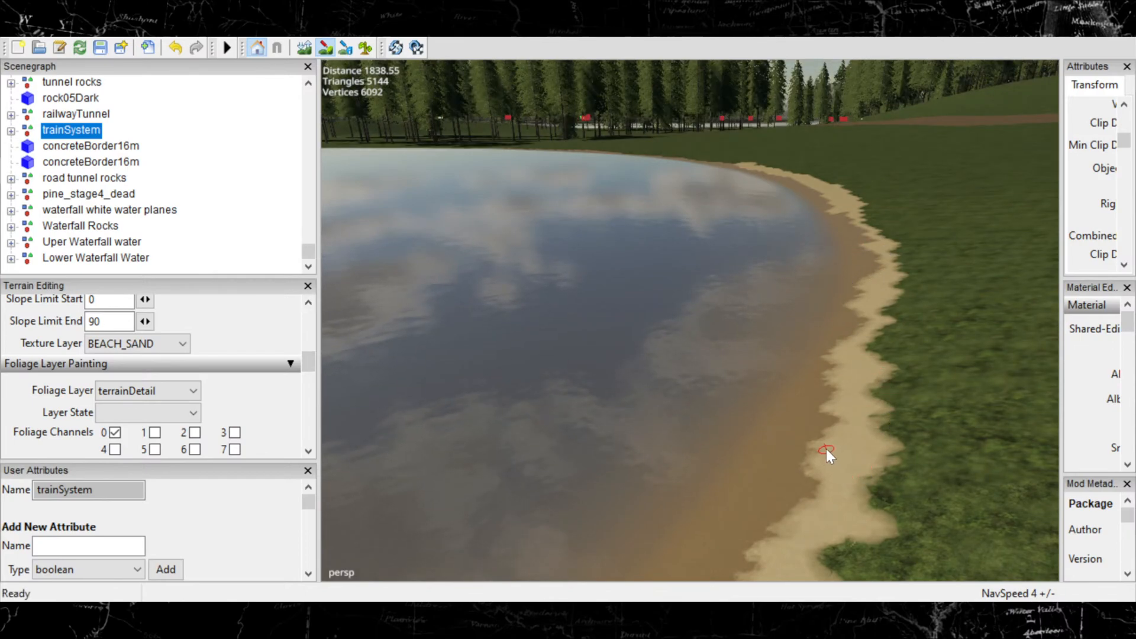
pyautogui.keyDown('alt'); pyautogui.moveTo(843, 465); pyautogui.dragTo(787, 385, button='middle'); pyautogui.keyUp('alt')
pyautogui.moveTo(803, 404)
pyautogui.mouseDown()
pyautogui.moveTo(885, 388)
pyautogui.moveTo(816, 393)
pyautogui.moveTo(765, 362)
pyautogui.moveTo(862, 311)
pyautogui.moveTo(844, 328)
pyautogui.mouseUp()
pyautogui.keyDown('alt'); pyautogui.moveTo(844, 328); pyautogui.dragTo(835, 321, button='middle'); pyautogui.keyUp('alt')
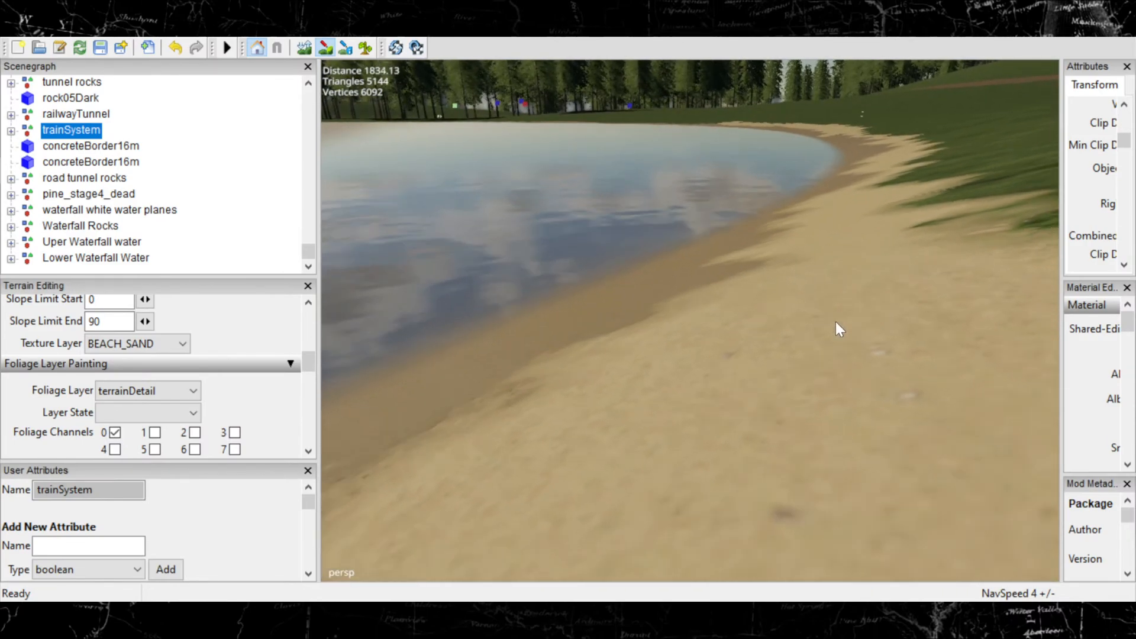
# Inspect the painted sand strip from a distance and close up at the water's edge.
pyautogui.scroll(-6, 751, 309)
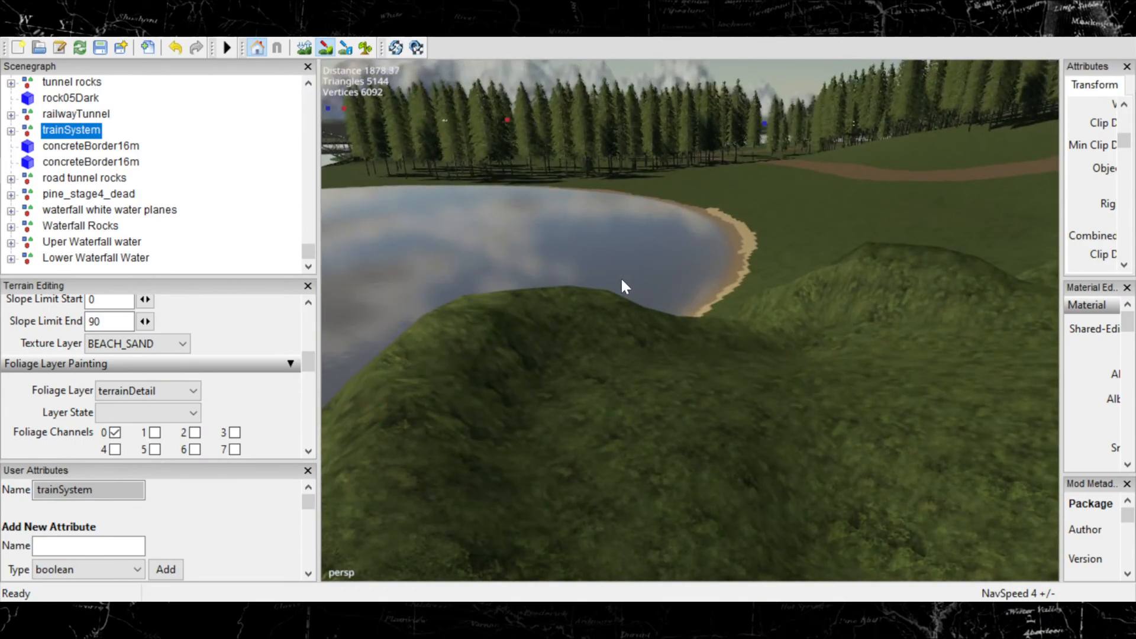
pyautogui.keyDown('alt'); pyautogui.moveTo(621, 279); pyautogui.dragTo(779, 317, button='middle'); pyautogui.keyUp('alt')
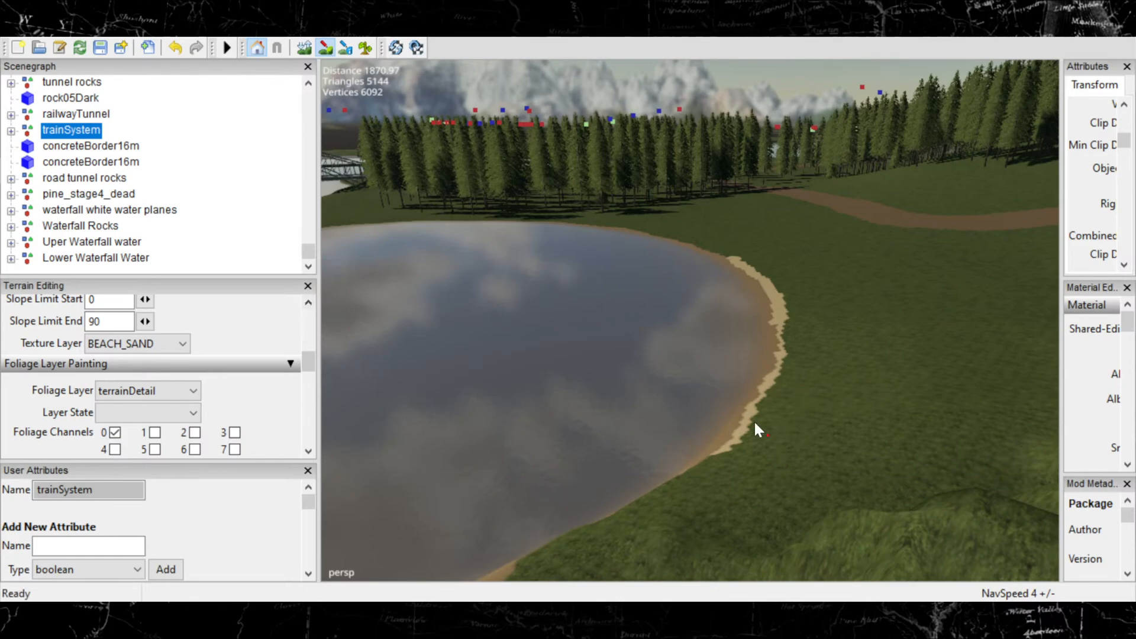
pyautogui.scroll(5, 698, 408)
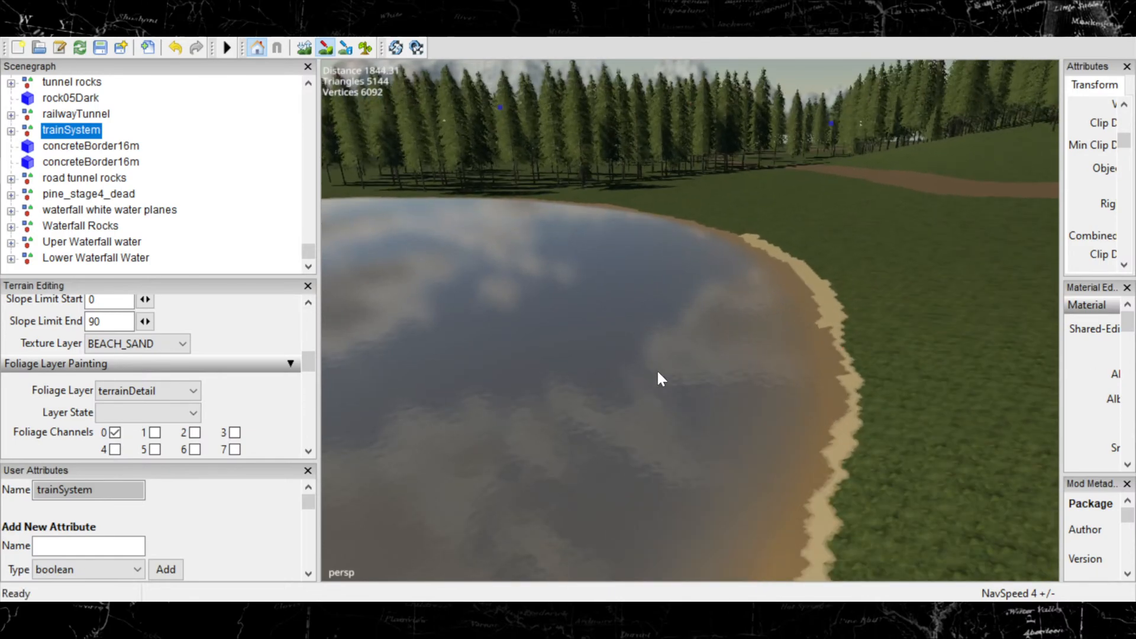
pyautogui.keyDown('alt'); pyautogui.moveTo(864, 369); pyautogui.dragTo(470, 157, button='middle'); pyautogui.keyUp('alt')
pyautogui.keyDown('alt'); pyautogui.moveTo(923, 296); pyautogui.dragTo(774, 364); pyautogui.keyUp('alt')
pyautogui.keyDown('alt'); pyautogui.moveTo(772, 363); pyautogui.dragTo(939, 371, button='middle'); pyautogui.keyUp('alt')
pyautogui.keyDown('alt'); pyautogui.moveTo(890, 424); pyautogui.dragTo(434, 360, button='middle'); pyautogui.keyUp('alt')
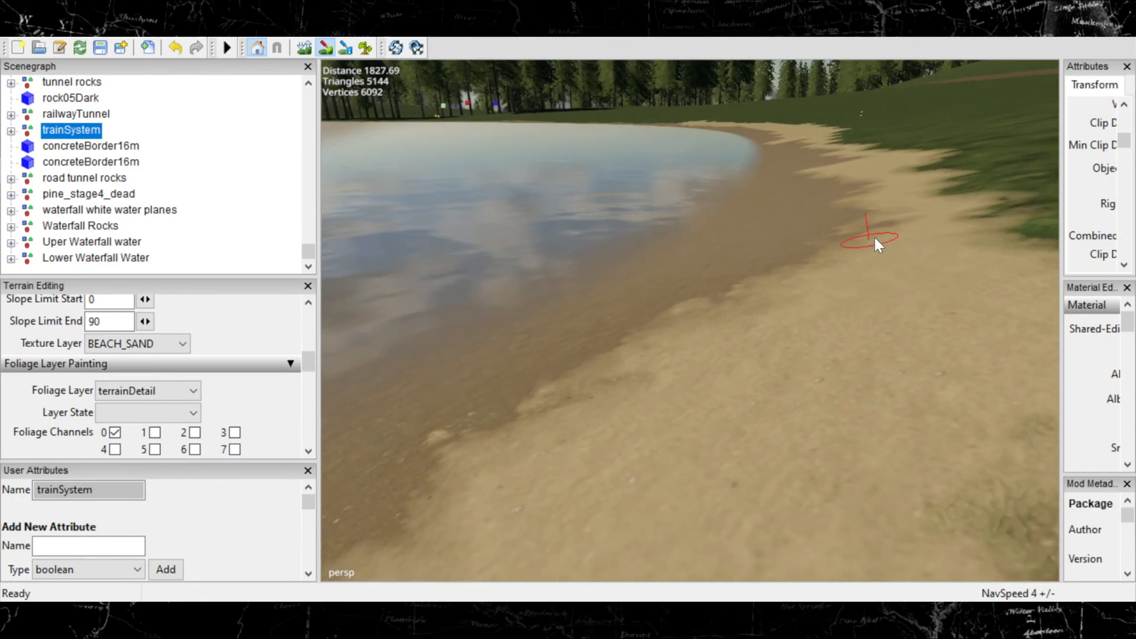
pyautogui.keyDown('alt'); pyautogui.moveTo(757, 296); pyautogui.dragTo(356, 36, button='right'); pyautogui.keyUp('alt')
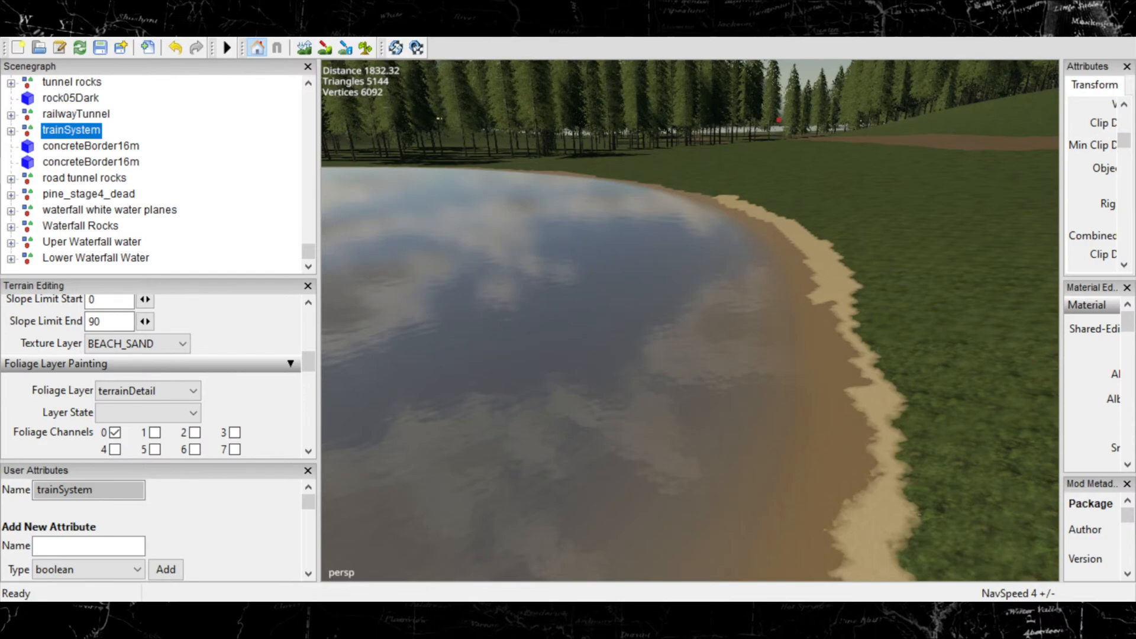
# Paint BEACH_SAND along the shore below the steep green cliffs, thickening the thin parts of the strip.
pyautogui.keyDown('alt'); pyautogui.moveTo(783, 359); pyautogui.dragTo(644, 357); pyautogui.keyUp('alt')
pyautogui.scroll(-6, 784, 411)
pyautogui.scroll(-10, 686, 377)
pyautogui.scroll(-10, 677, 362)
pyautogui.scroll(5, 740, 372)
pyautogui.scroll(9, 699, 403)
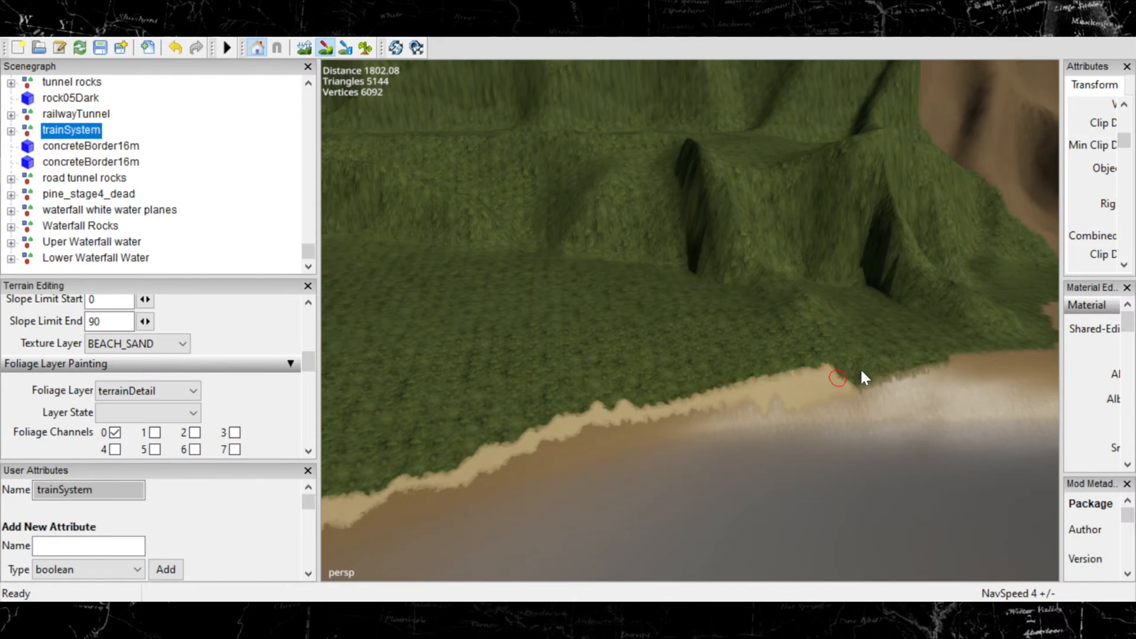
pyautogui.moveTo(927, 353); pyautogui.dragTo(845, 371)
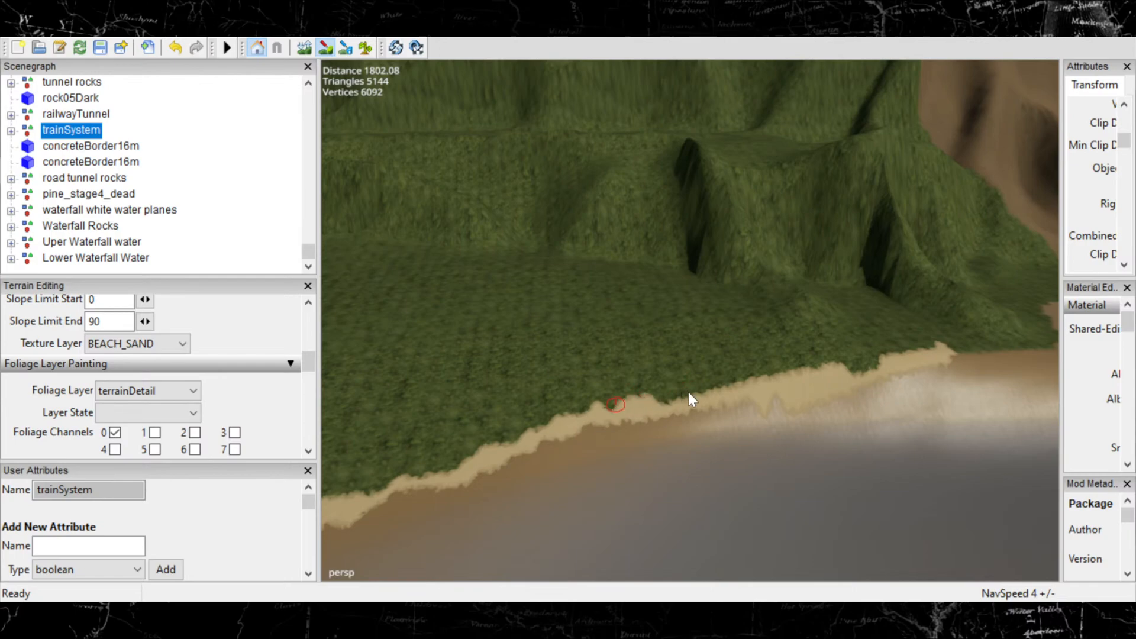
pyautogui.moveTo(687, 392)
pyautogui.mouseDown()
pyautogui.moveTo(612, 397)
pyautogui.moveTo(476, 448)
pyautogui.mouseUp()
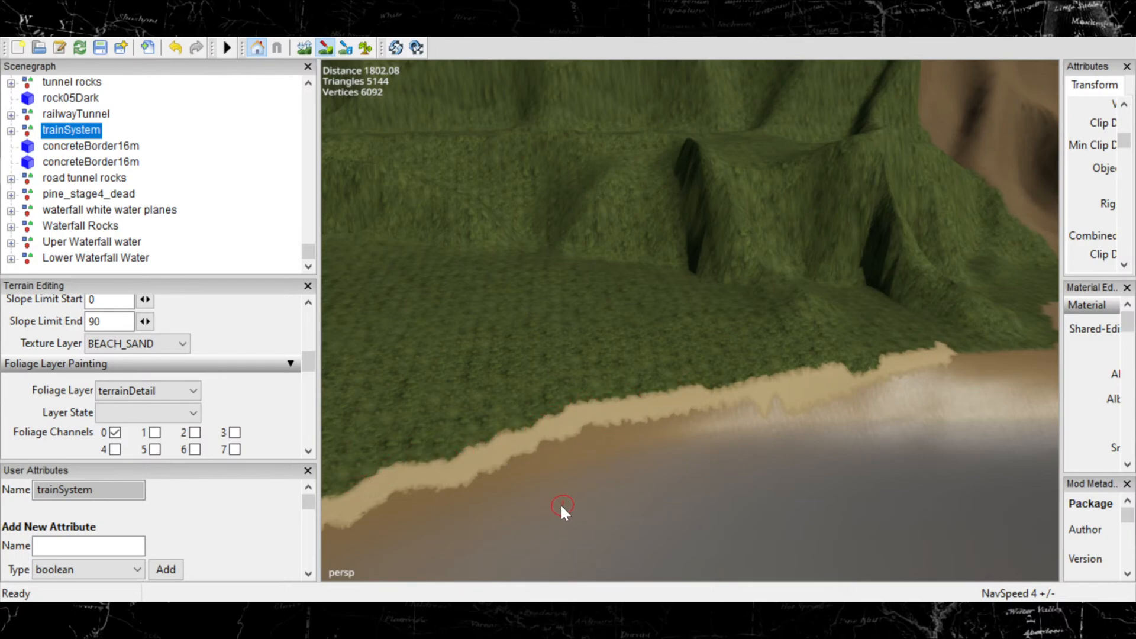
# Switch the texture layer to SANDWET and paint it along the brown bank's waterline up to the waterfall rocks.
pyautogui.moveTo(678, 505)
pyautogui.keyDown('alt'); pyautogui.mouseDown(button='middle')
pyautogui.moveTo(217, 424)
pyautogui.moveTo(107, 420)
pyautogui.mouseUp(button='middle'); pyautogui.keyUp('alt')
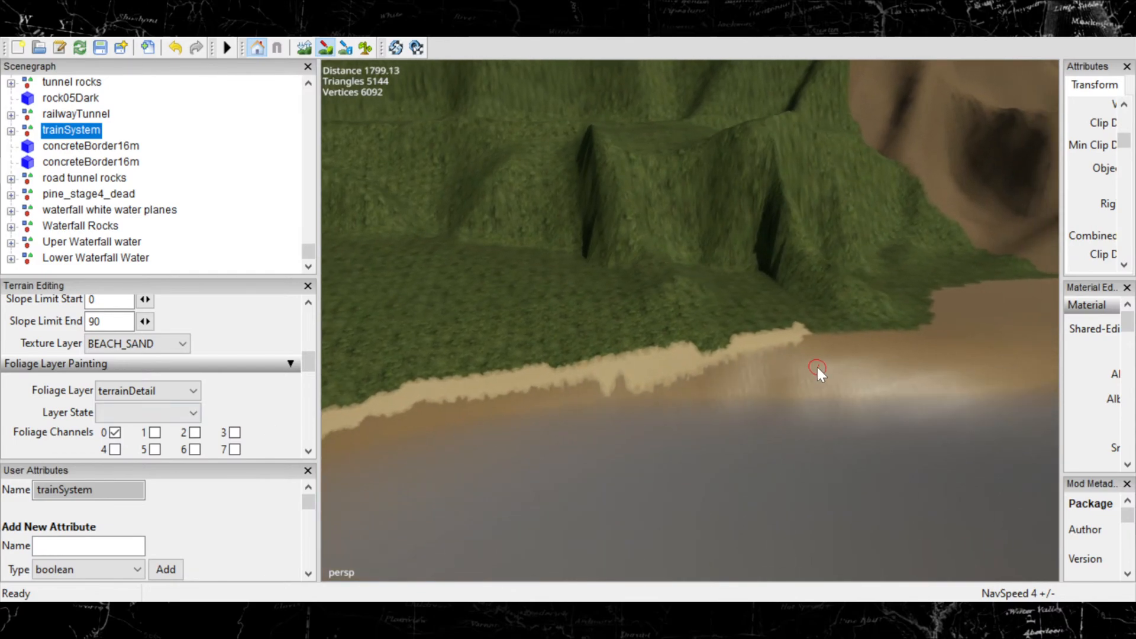
pyautogui.keyDown('alt'); pyautogui.moveTo(818, 368); pyautogui.dragTo(36, 503, button='middle'); pyautogui.keyUp('alt')
pyautogui.keyDown('alt'); pyautogui.moveTo(774, 464); pyautogui.dragTo(1, 570, button='middle'); pyautogui.keyUp('alt')
pyautogui.keyDown('alt'); pyautogui.moveTo(775, 410); pyautogui.dragTo(587, 450, button='middle'); pyautogui.keyUp('alt')
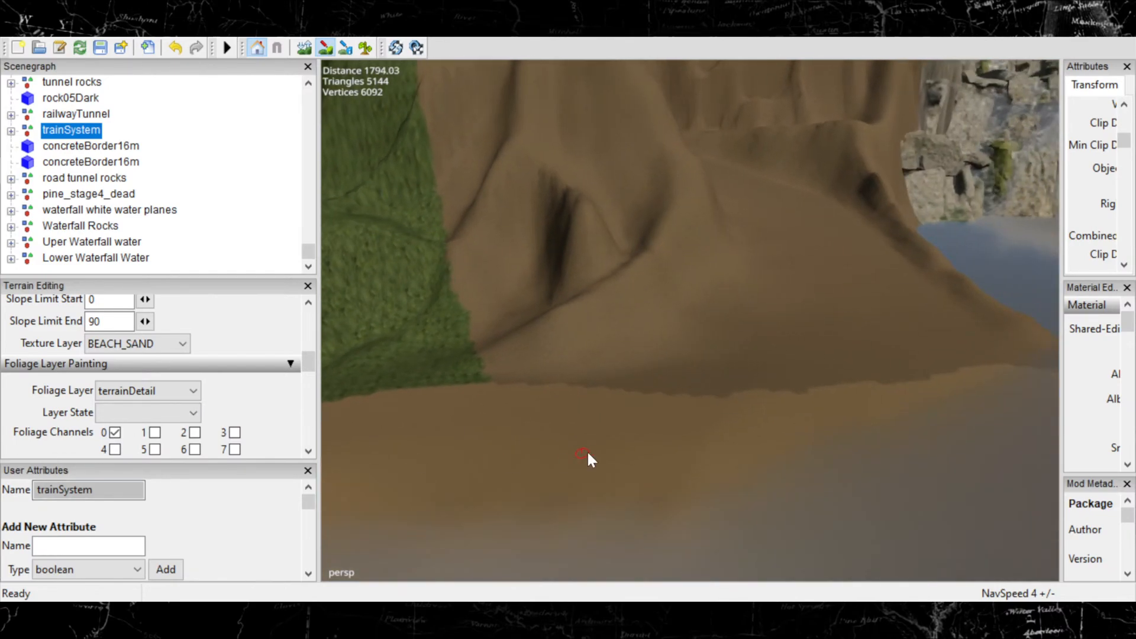
pyautogui.keyDown('alt'); pyautogui.moveTo(904, 463); pyautogui.dragTo(284, 297, button='middle'); pyautogui.keyUp('alt')
pyautogui.keyDown('alt'); pyautogui.moveTo(816, 376); pyautogui.dragTo(634, 380, button='middle'); pyautogui.keyUp('alt')
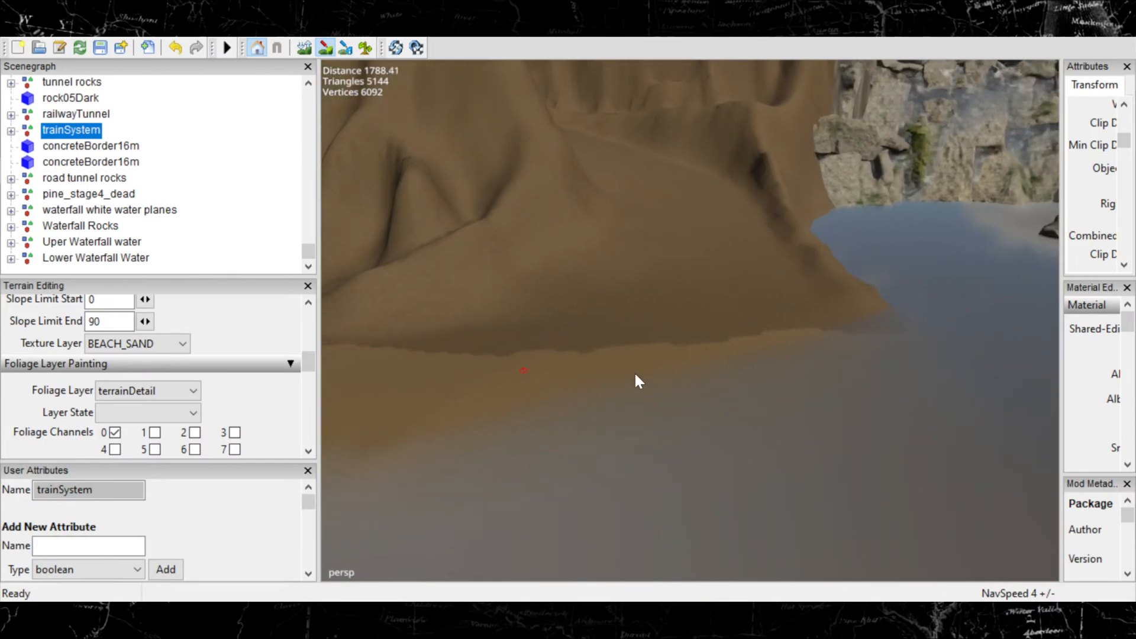
pyautogui.keyDown('alt'); pyautogui.moveTo(789, 372); pyautogui.dragTo(634, 399, button='middle'); pyautogui.keyUp('alt')
pyautogui.keyDown('alt'); pyautogui.moveTo(828, 367); pyautogui.dragTo(450, 331, button='middle'); pyautogui.keyUp('alt')
pyautogui.keyDown('alt'); pyautogui.moveTo(969, 310); pyautogui.dragTo(450, 438, button='middle'); pyautogui.keyUp('alt')
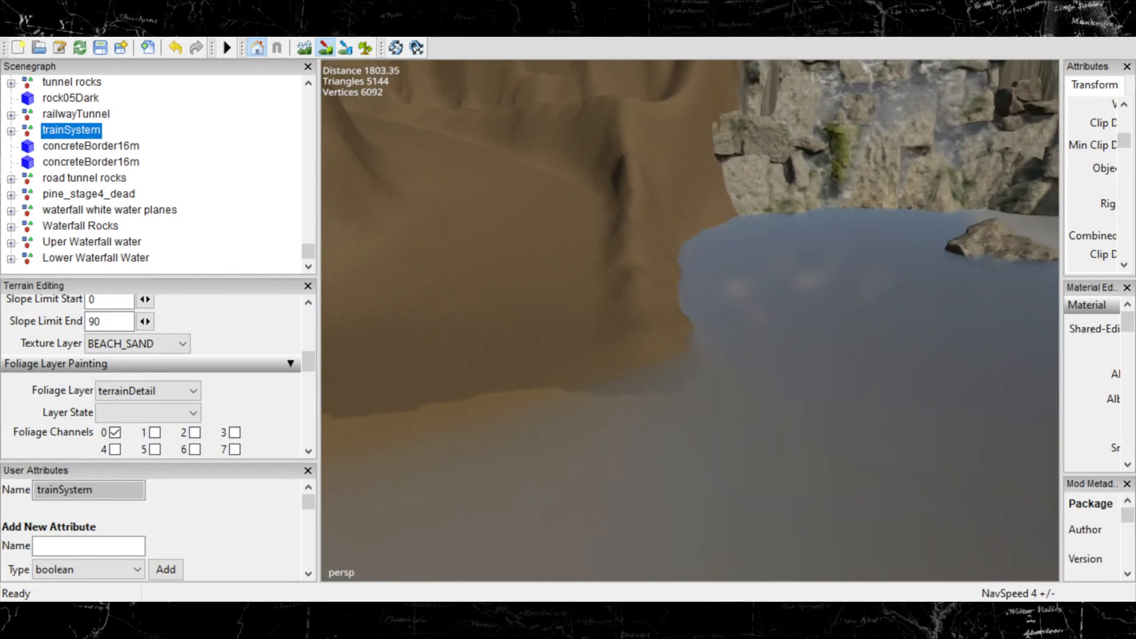
pyautogui.keyDown('alt'); pyautogui.moveTo(916, 403); pyautogui.dragTo(118, 542, button='middle'); pyautogui.keyUp('alt')
pyautogui.keyDown('alt'); pyautogui.moveTo(595, 367); pyautogui.dragTo(846, 397, button='middle'); pyautogui.keyUp('alt')
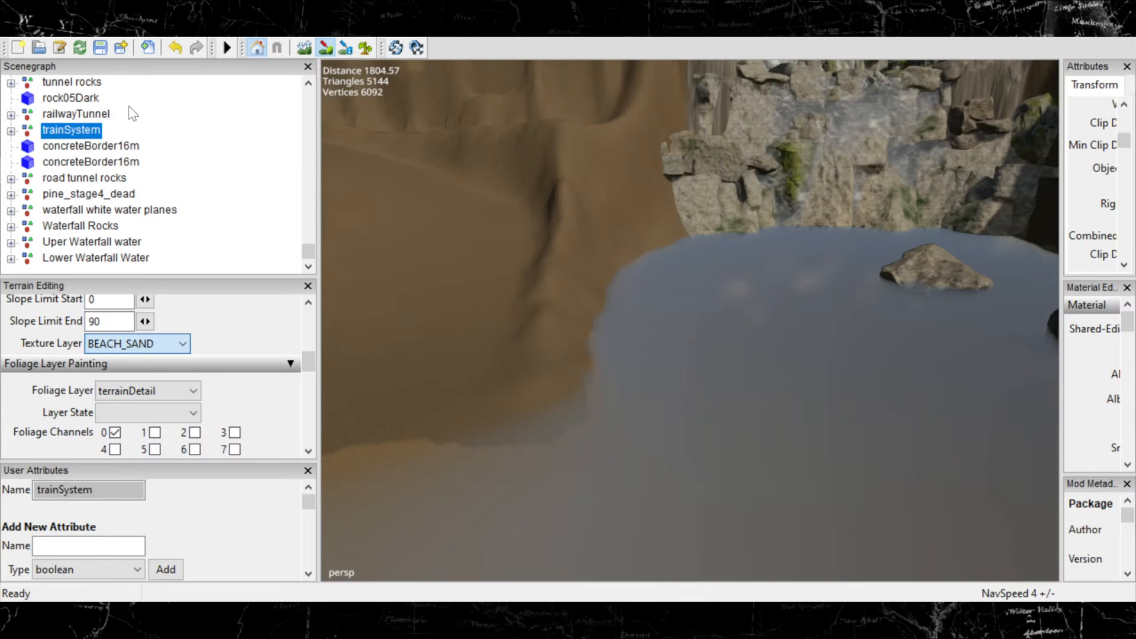
pyautogui.click(121, 245)
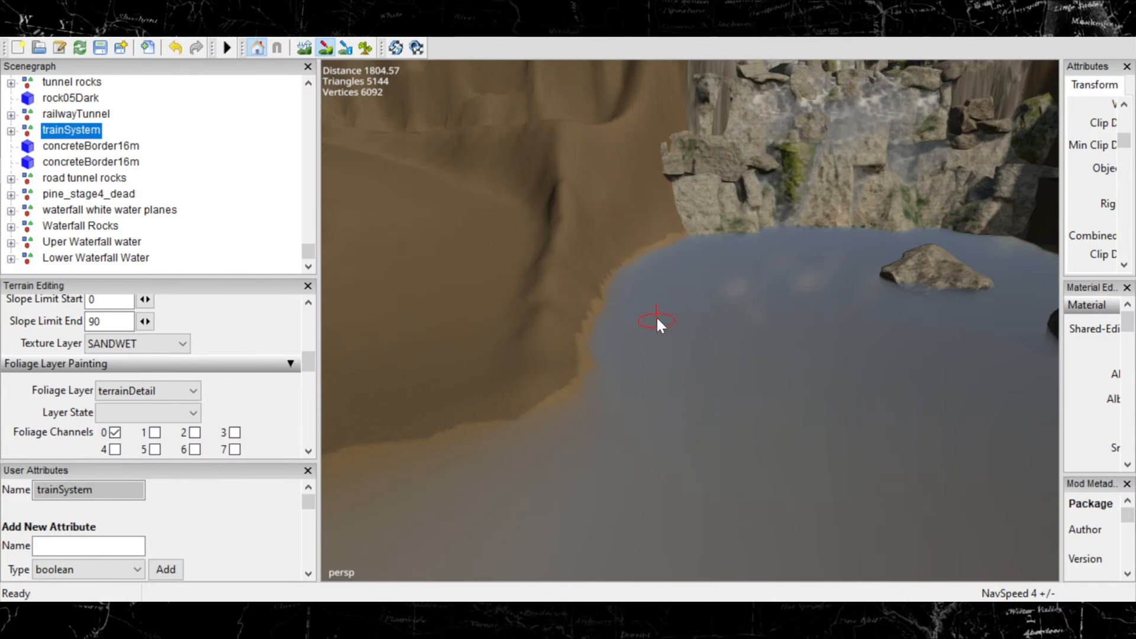
# Examine the wet sand edge around the waterfall pool and back along the brown bank.
pyautogui.keyDown('alt'); pyautogui.moveTo(777, 273); pyautogui.dragTo(752, 331, button='middle'); pyautogui.keyUp('alt')
pyautogui.keyDown('alt'); pyautogui.moveTo(604, 122); pyautogui.dragTo(709, 528, button='middle'); pyautogui.keyUp('alt')
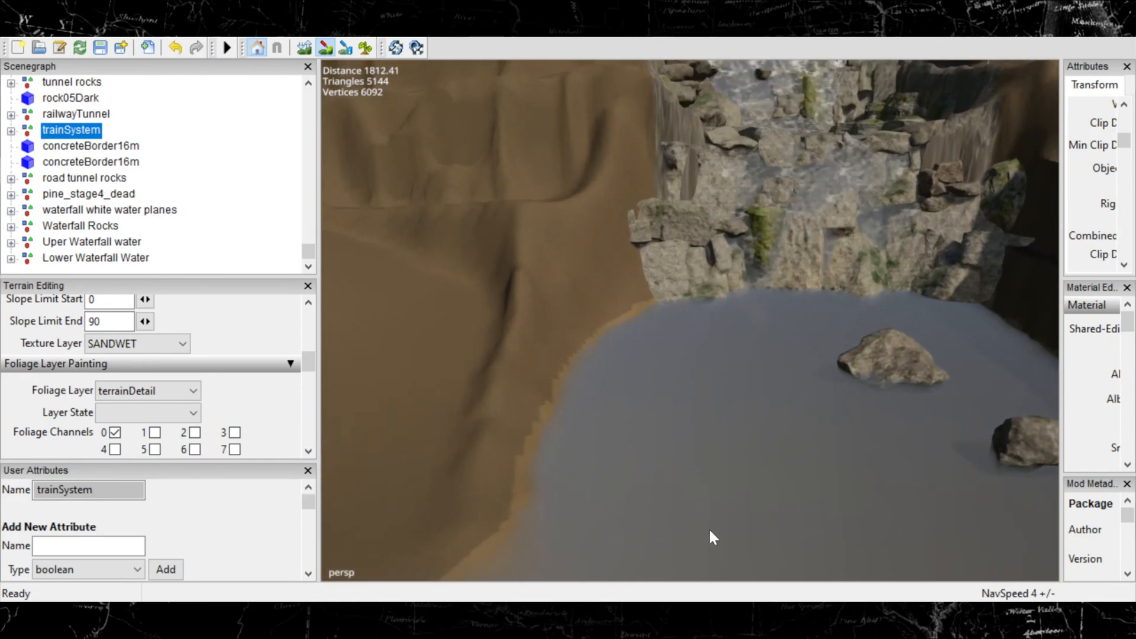
pyautogui.keyDown('alt'); pyautogui.moveTo(627, 213); pyautogui.dragTo(699, 486, button='middle'); pyautogui.keyUp('alt')
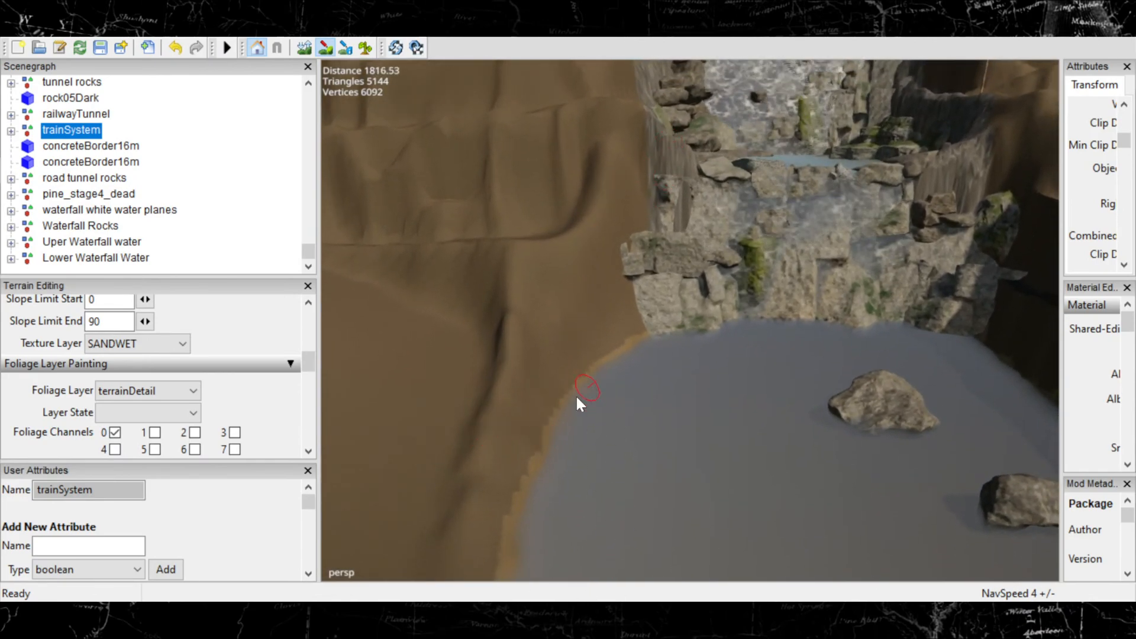
pyautogui.keyDown('alt'); pyautogui.moveTo(515, 451); pyautogui.dragTo(888, 106, button='middle'); pyautogui.keyUp('alt')
pyautogui.moveTo(553, 432)
pyautogui.keyDown('alt'); pyautogui.mouseDown(button='middle')
pyautogui.moveTo(716, 419)
pyautogui.moveTo(676, 385)
pyautogui.moveTo(830, 183)
pyautogui.mouseUp(button='middle'); pyautogui.keyUp('alt')
pyautogui.moveTo(689, 231)
pyautogui.keyDown('alt'); pyautogui.mouseDown(button='middle')
pyautogui.moveTo(723, 304)
pyautogui.moveTo(828, 287)
pyautogui.mouseUp(button='middle'); pyautogui.keyUp('alt')
pyautogui.moveTo(584, 369)
pyautogui.keyDown('alt'); pyautogui.mouseDown(button='middle')
pyautogui.moveTo(776, 384)
pyautogui.moveTo(606, 373)
pyautogui.moveTo(621, 374)
pyautogui.moveTo(409, 392)
pyautogui.mouseUp(button='middle'); pyautogui.keyUp('alt')
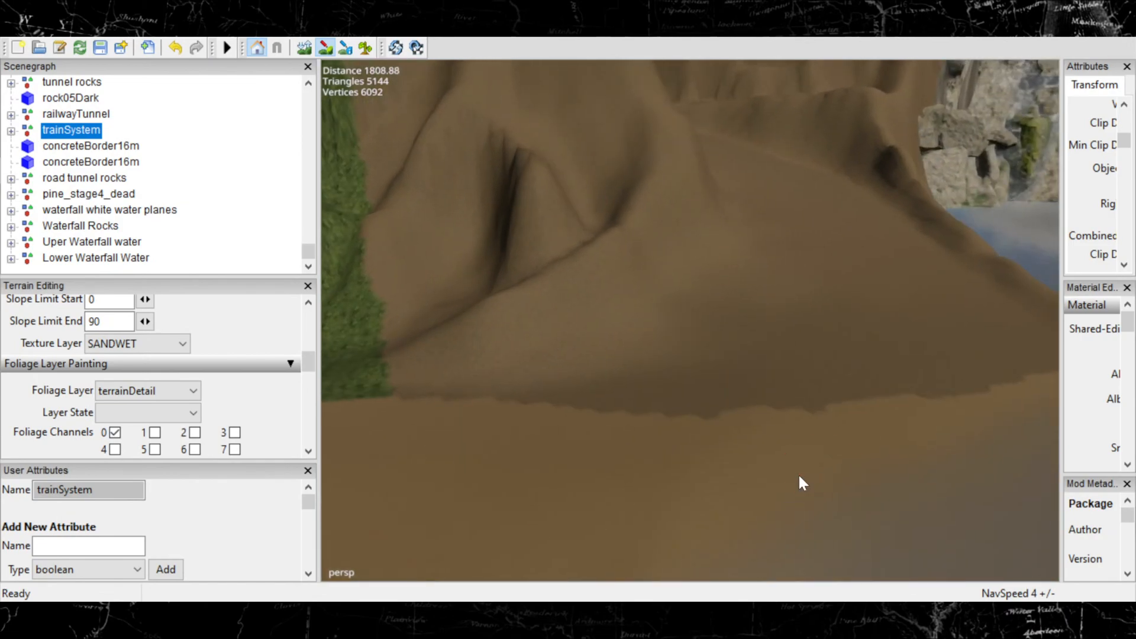
pyautogui.keyDown('alt'); pyautogui.moveTo(798, 475); pyautogui.dragTo(610, 467, button='middle'); pyautogui.keyUp('alt')
pyautogui.keyDown('alt'); pyautogui.moveTo(800, 340); pyautogui.dragTo(630, 364, button='middle'); pyautogui.keyUp('alt')
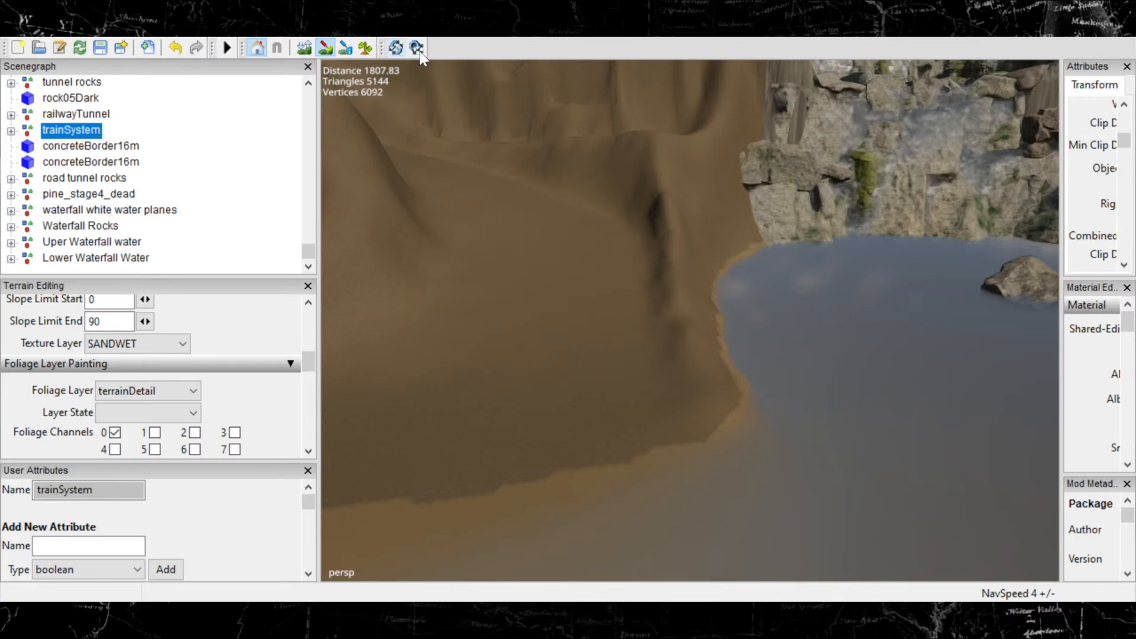
# Set the texture layer back to BEACH_SAND and paint a first patch on the brown bank's point near the pool.
pyautogui.click(323, 50)
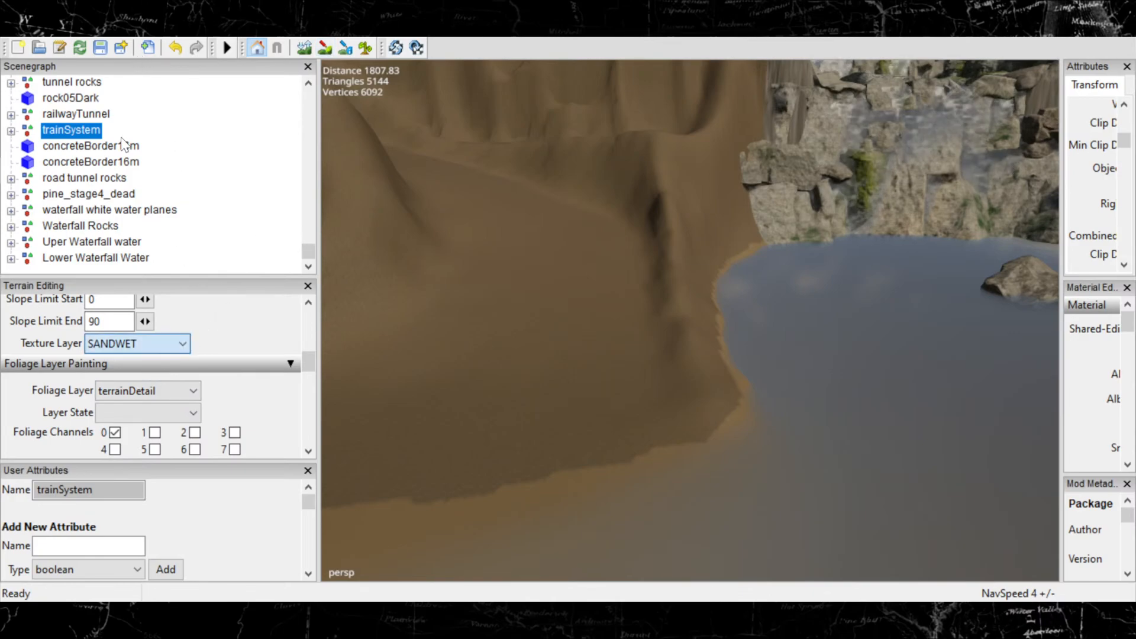
pyautogui.click(122, 181)
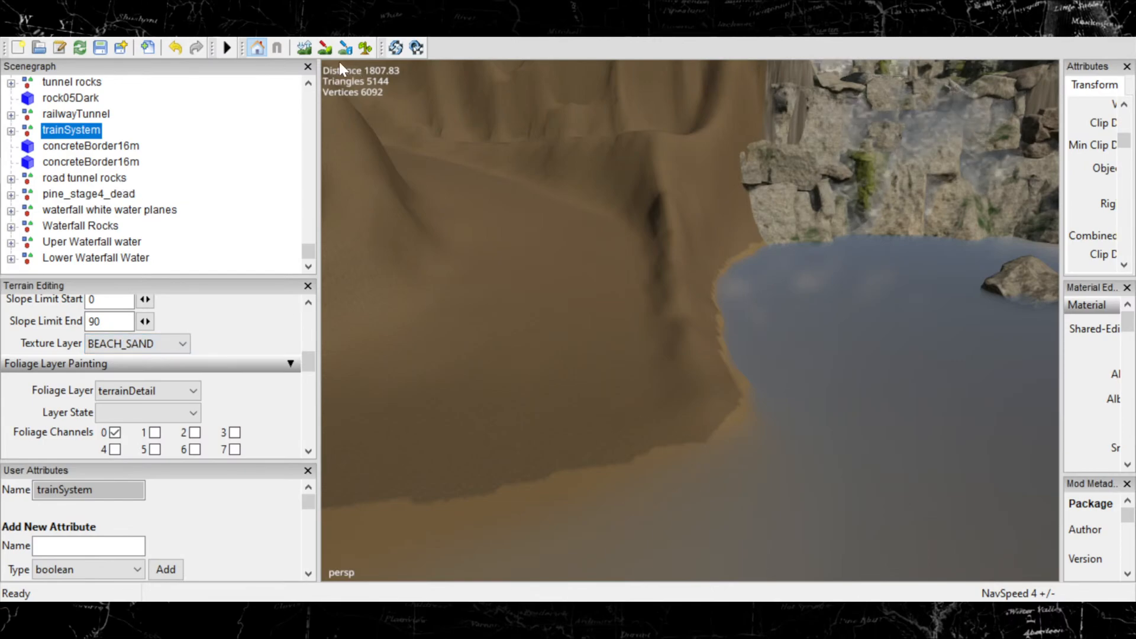
pyautogui.click(325, 48)
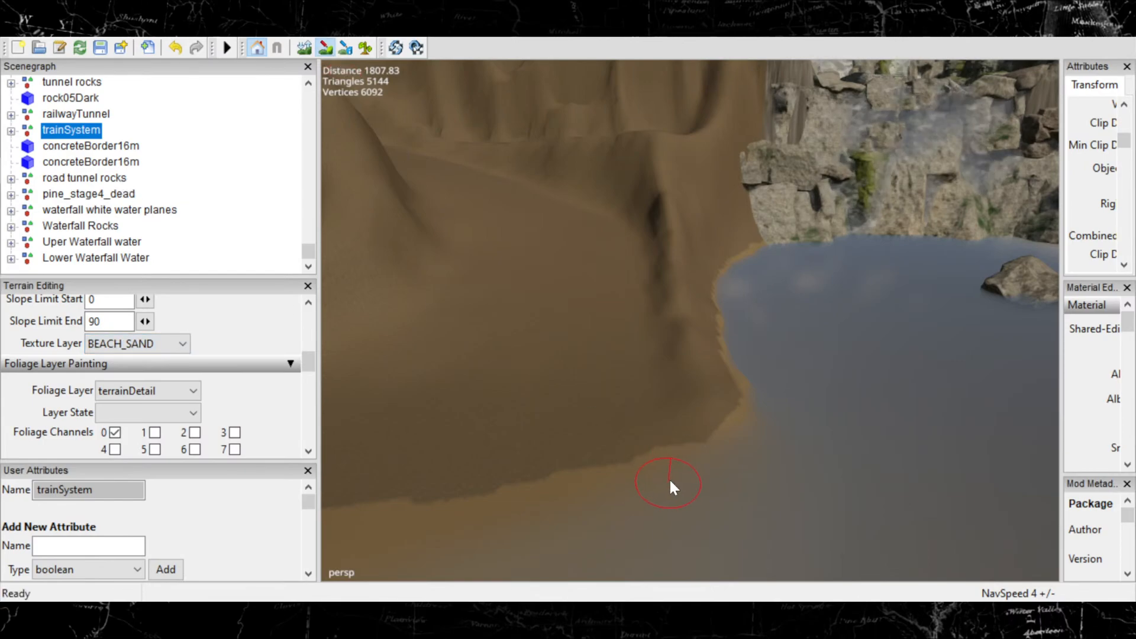
pyautogui.moveTo(671, 441); pyautogui.dragTo(714, 401)
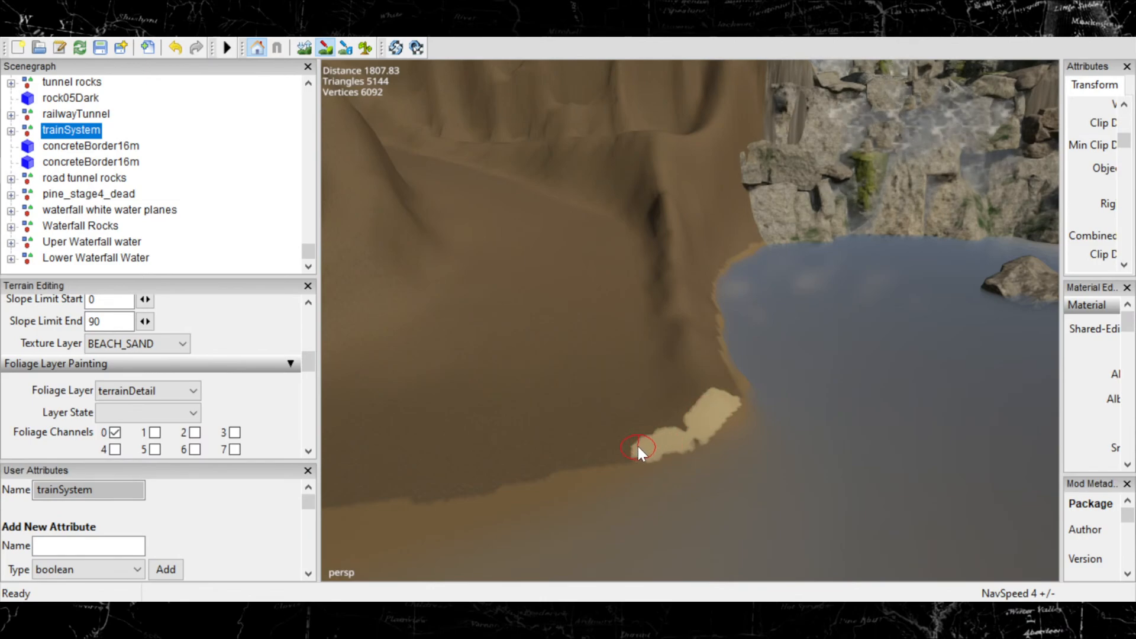
# Shrink the brush and extend the sand patch from its far end along the brown bank, keeping a ragged outline.
pyautogui.keyDown('alt'); pyautogui.moveTo(612, 458); pyautogui.dragTo(989, 286, button='right'); pyautogui.keyUp('alt')
pyautogui.keyDown('alt'); pyautogui.moveTo(662, 456); pyautogui.dragTo(657, 367, button='middle'); pyautogui.keyUp('alt')
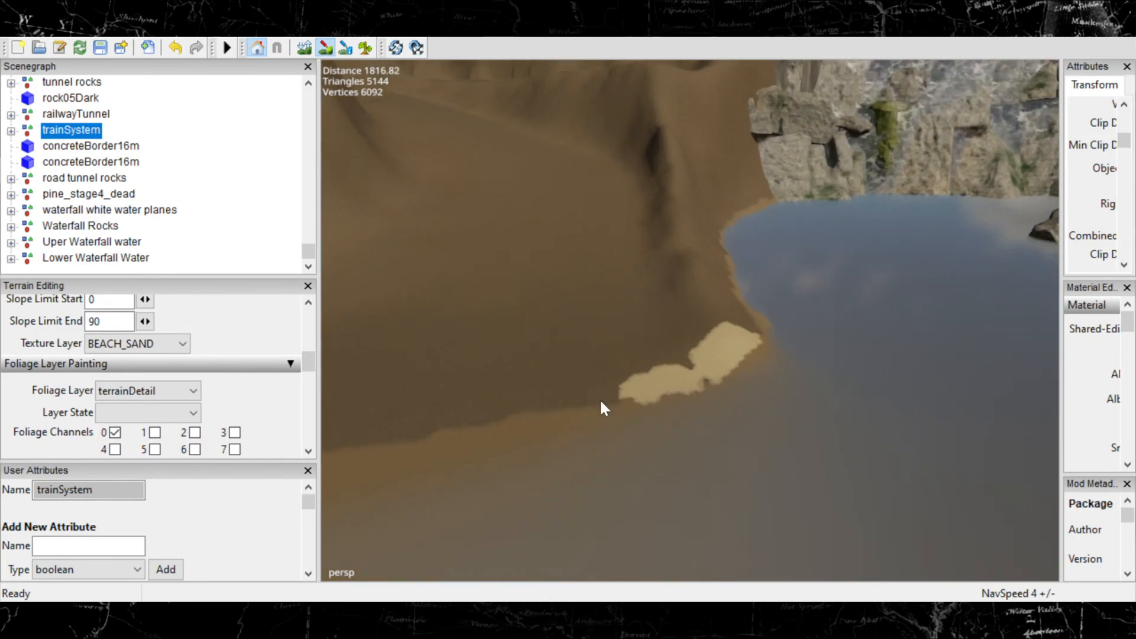
pyautogui.keyDown('alt'); pyautogui.moveTo(599, 399); pyautogui.dragTo(788, 355, button='right'); pyautogui.keyUp('alt')
pyautogui.keyDown('alt'); pyautogui.moveTo(701, 509); pyautogui.dragTo(698, 336, button='middle'); pyautogui.keyUp('alt')
pyautogui.keyDown('alt'); pyautogui.moveTo(698, 337); pyautogui.dragTo(765, 349, button='right'); pyautogui.keyUp('alt')
pyautogui.moveTo(571, 515)
pyautogui.keyDown('alt'); pyautogui.mouseDown(button='middle')
pyautogui.moveTo(716, 338)
pyautogui.moveTo(747, 357)
pyautogui.moveTo(744, 405)
pyautogui.mouseUp(button='middle'); pyautogui.keyUp('alt')
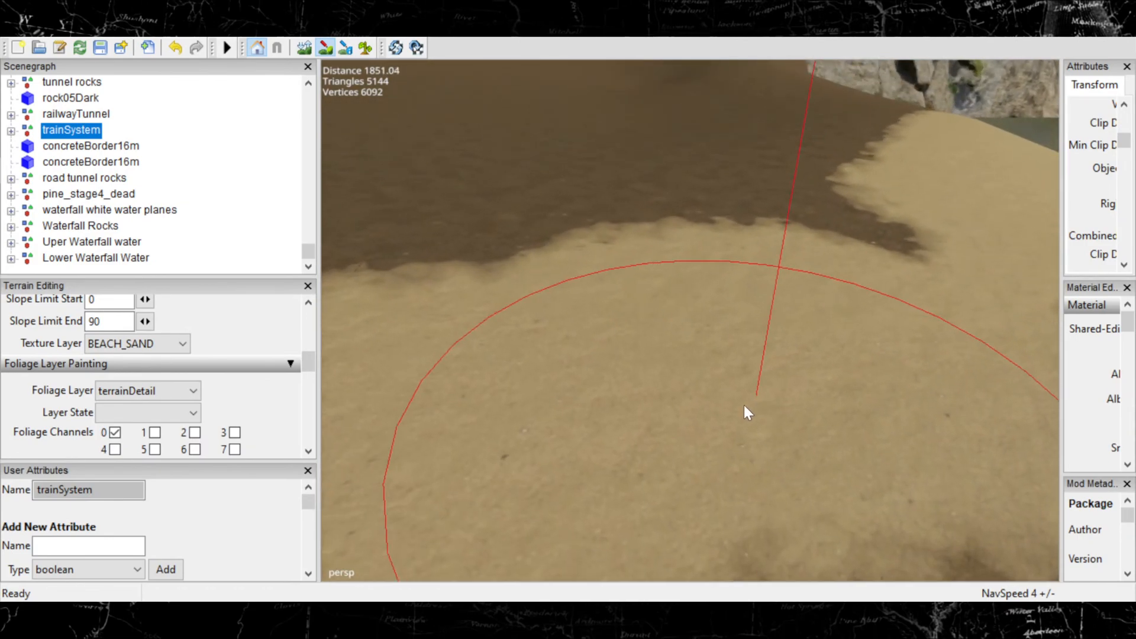
pyautogui.moveTo(744, 405)
pyautogui.keyDown('alt'); pyautogui.mouseDown(button='right')
pyautogui.moveTo(755, 371)
pyautogui.moveTo(507, 436)
pyautogui.mouseUp(button='right'); pyautogui.keyUp('alt')
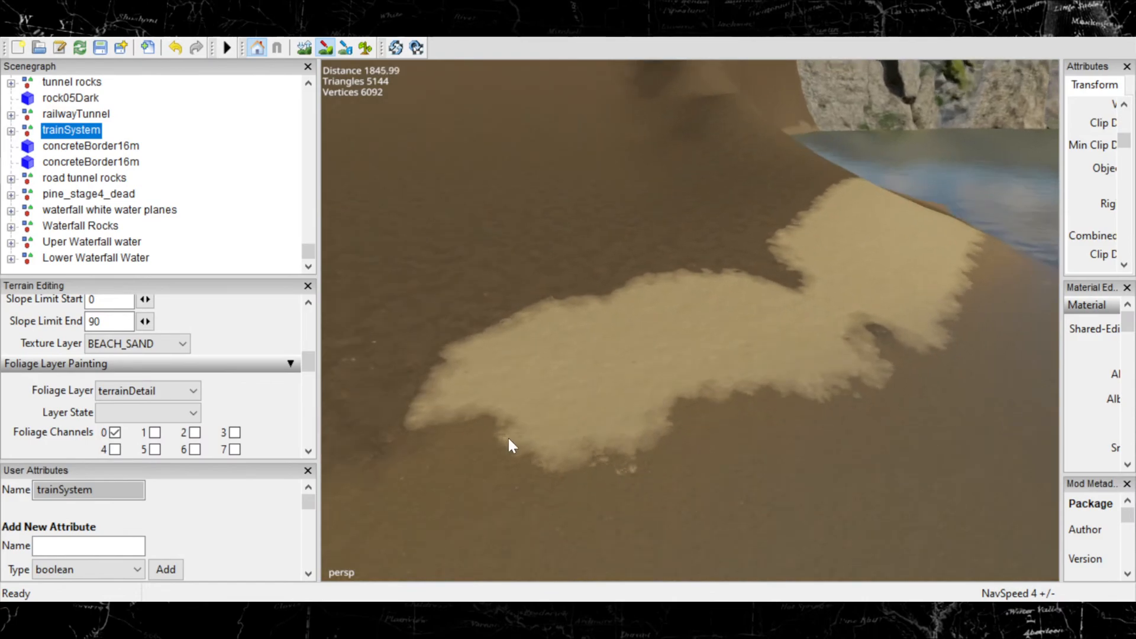
pyautogui.moveTo(507, 435)
pyautogui.keyDown('alt'); pyautogui.mouseDown(button='middle')
pyautogui.moveTo(747, 401)
pyautogui.moveTo(805, 378)
pyautogui.moveTo(484, 488)
pyautogui.moveTo(693, 471)
pyautogui.mouseUp(button='middle'); pyautogui.keyUp('alt')
pyautogui.scroll(-5, 710, 466)
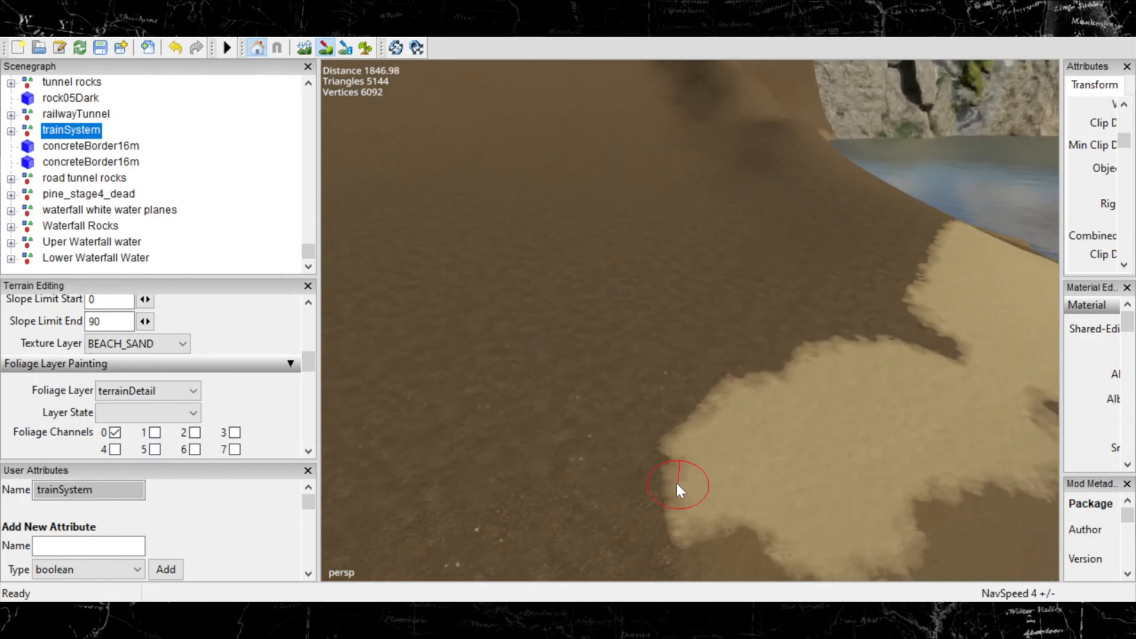
pyautogui.scroll(1, 676, 484)
pyautogui.moveTo(676, 485)
pyautogui.mouseDown()
pyautogui.moveTo(617, 527)
pyautogui.moveTo(635, 490)
pyautogui.mouseUp()
pyautogui.keyDown('alt'); pyautogui.moveTo(635, 490); pyautogui.dragTo(277, 501, button='right'); pyautogui.keyUp('alt')
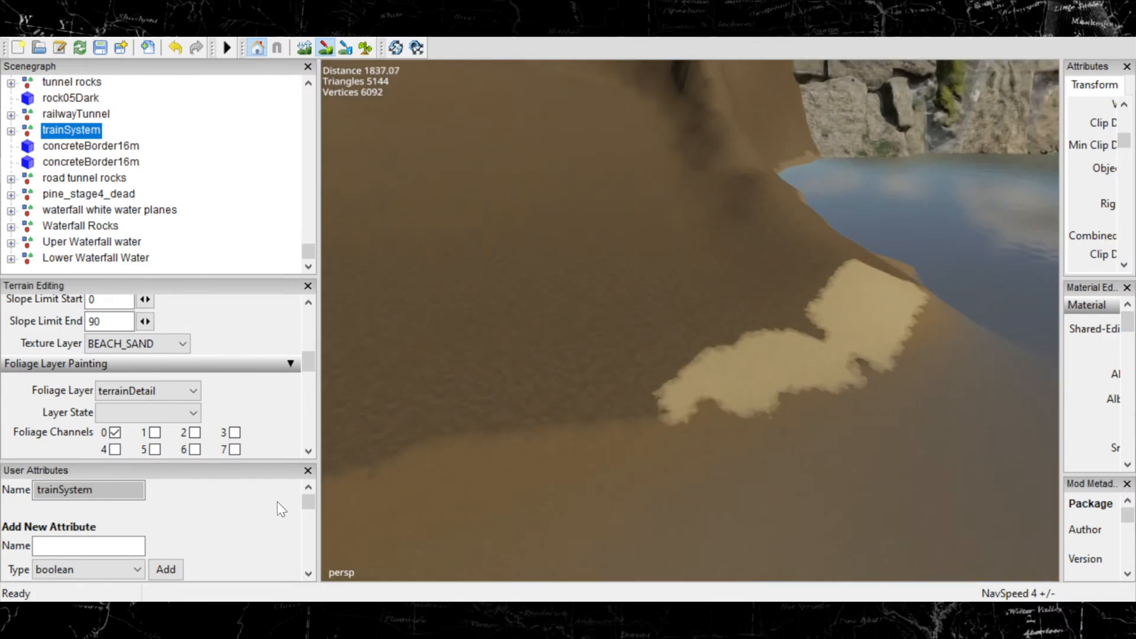
# Paint a thin, uneven BEACH_SAND strip from the patch along the foot of the dark brown bank.
pyautogui.keyDown('alt'); pyautogui.moveTo(438, 488); pyautogui.dragTo(651, 452, button='middle'); pyautogui.keyUp('alt')
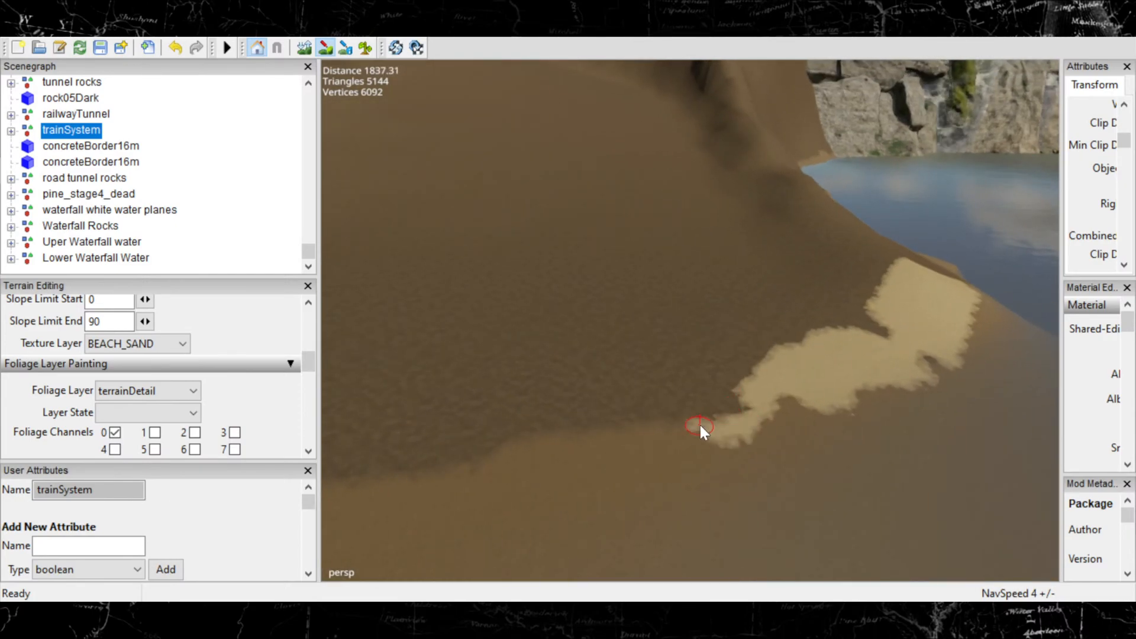
pyautogui.moveTo(700, 425); pyautogui.dragTo(597, 423)
pyautogui.moveTo(526, 431)
pyautogui.mouseDown()
pyautogui.moveTo(613, 421)
pyautogui.moveTo(410, 464)
pyautogui.mouseUp()
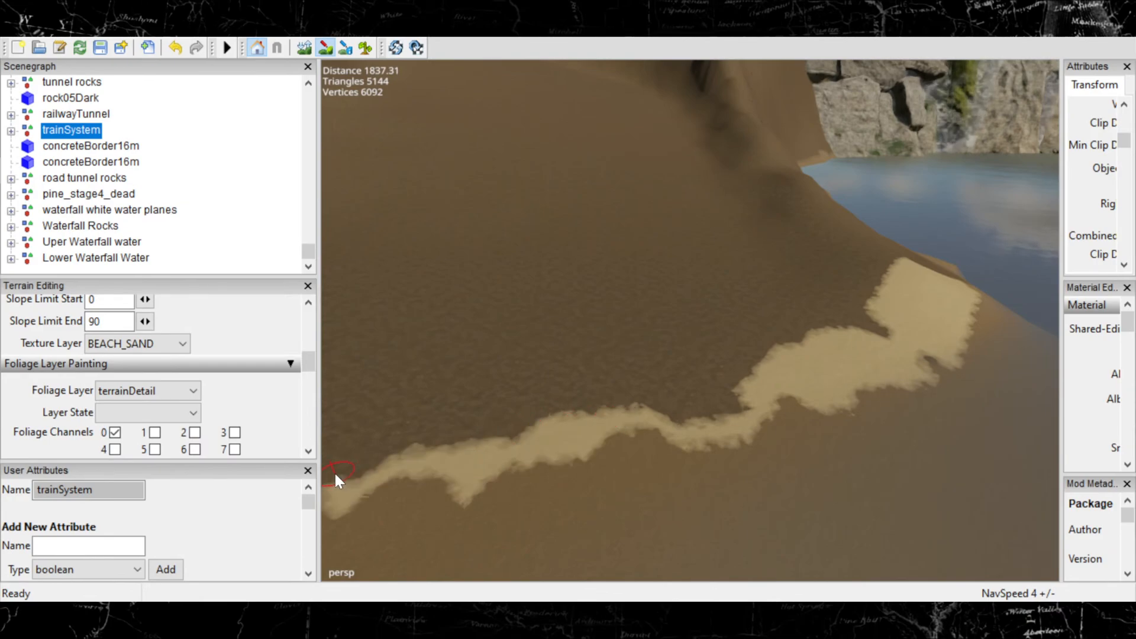
pyautogui.moveTo(555, 436)
pyautogui.mouseDown(button='middle')
pyautogui.moveTo(931, 322)
pyautogui.moveTo(696, 367)
pyautogui.mouseUp(button='middle')
pyautogui.moveTo(695, 367)
pyautogui.mouseDown()
pyautogui.moveTo(703, 393)
pyautogui.moveTo(714, 390)
pyautogui.moveTo(690, 389)
pyautogui.moveTo(722, 388)
pyautogui.moveTo(407, 434)
pyautogui.moveTo(370, 424)
pyautogui.mouseUp()
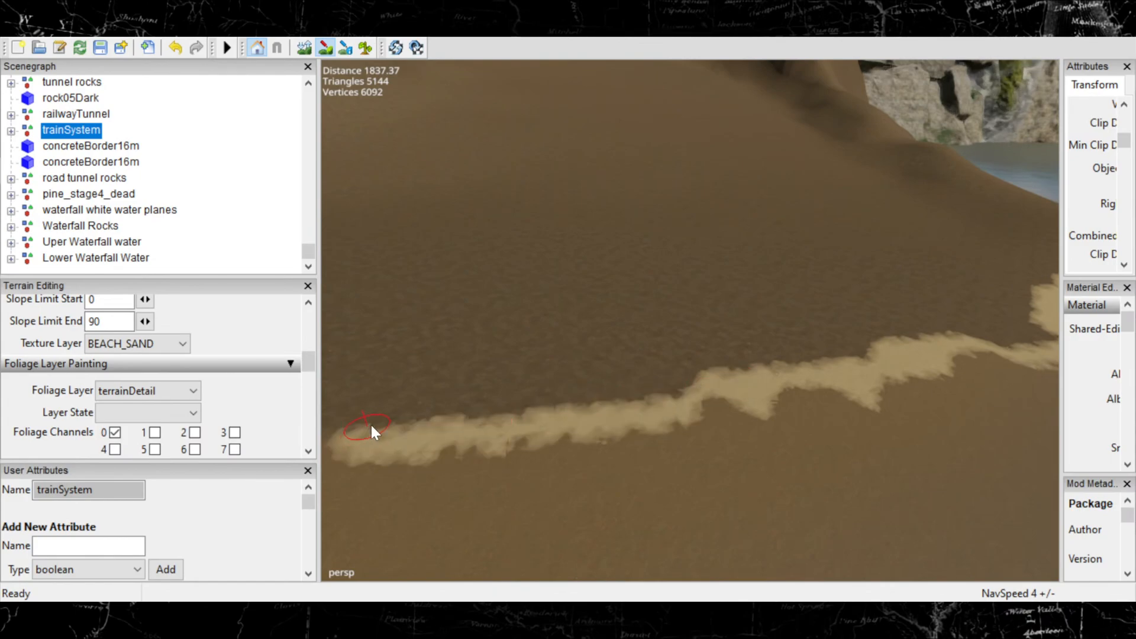
# Extend the strip along the bank's foot and add a sand branch running down toward the water.
pyautogui.moveTo(370, 424)
pyautogui.keyDown('alt'); pyautogui.mouseDown(button='middle')
pyautogui.moveTo(825, 300)
pyautogui.moveTo(965, 305)
pyautogui.mouseUp(button='middle'); pyautogui.keyUp('alt')
pyautogui.moveTo(855, 308)
pyautogui.mouseDown()
pyautogui.moveTo(772, 303)
pyautogui.moveTo(696, 325)
pyautogui.mouseUp()
pyautogui.moveTo(590, 328)
pyautogui.mouseDown()
pyautogui.moveTo(367, 356)
pyautogui.moveTo(654, 325)
pyautogui.moveTo(651, 335)
pyautogui.moveTo(555, 351)
pyautogui.moveTo(523, 404)
pyautogui.mouseUp()
pyautogui.moveTo(459, 419)
pyautogui.keyDown('alt'); pyautogui.mouseDown()
pyautogui.moveTo(730, 373)
pyautogui.moveTo(751, 392)
pyautogui.mouseUp(); pyautogui.keyUp('alt')
pyautogui.moveTo(897, 406); pyautogui.dragTo(867, 440)
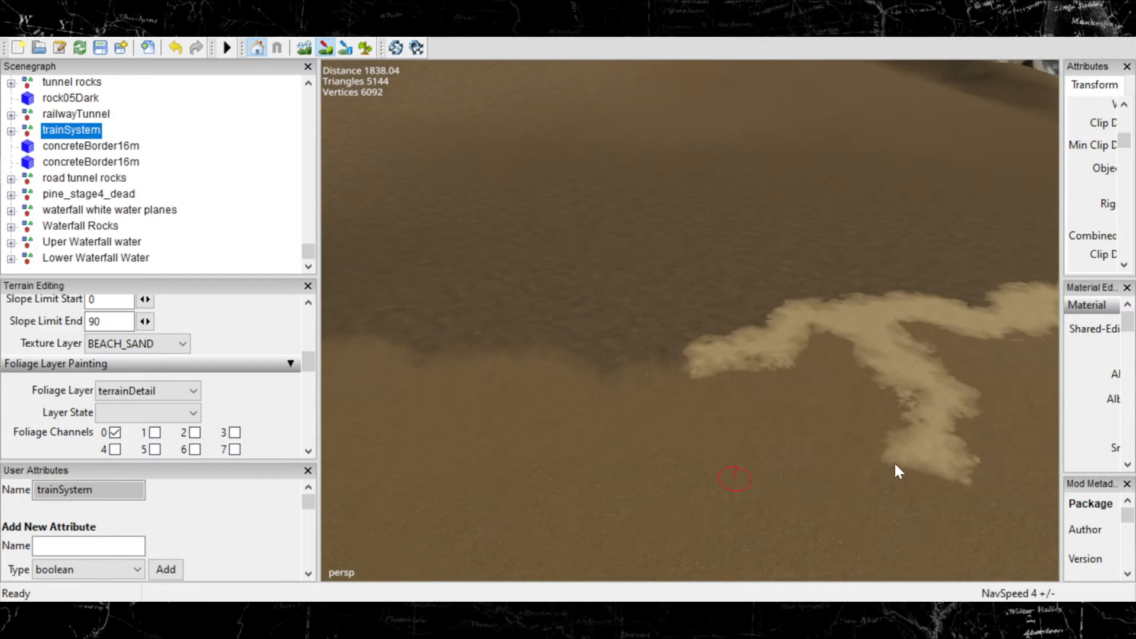
# Continue the sand along the wavy edge between dark and light soil, widening the branch's base and closing gaps.
pyautogui.moveTo(809, 473)
pyautogui.keyDown('alt'); pyautogui.mouseDown(button='middle')
pyautogui.moveTo(843, 353)
pyautogui.moveTo(844, 284)
pyautogui.moveTo(847, 326)
pyautogui.moveTo(931, 474)
pyautogui.mouseUp(button='middle'); pyautogui.keyUp('alt')
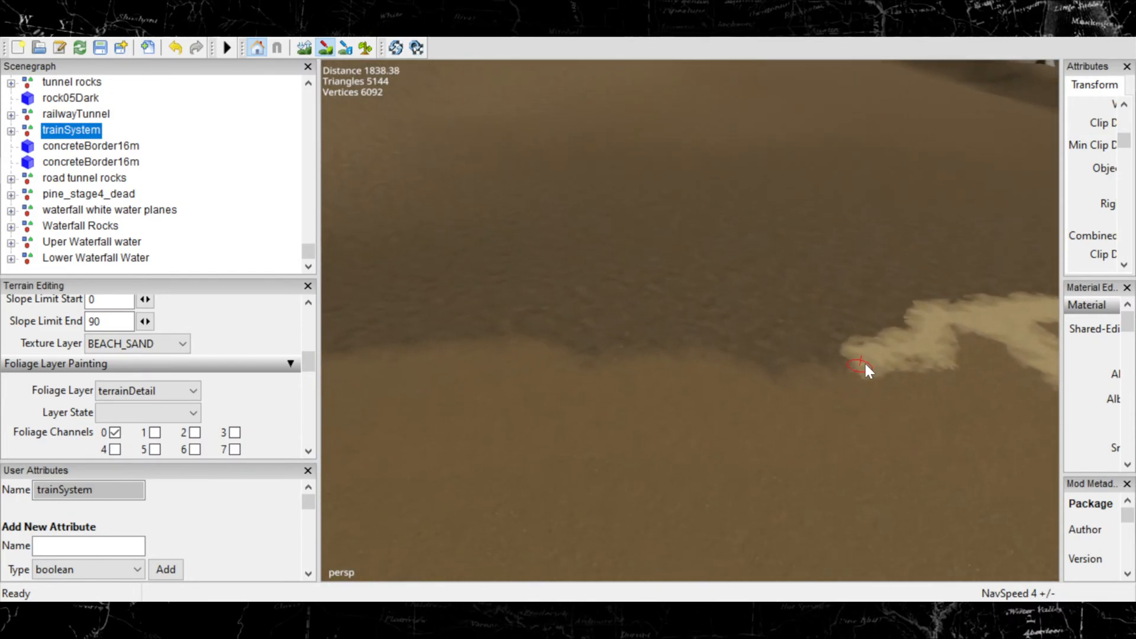
pyautogui.moveTo(737, 350)
pyautogui.mouseDown()
pyautogui.moveTo(839, 338)
pyautogui.moveTo(816, 357)
pyautogui.moveTo(805, 342)
pyautogui.mouseUp()
pyautogui.moveTo(656, 360)
pyautogui.mouseDown()
pyautogui.moveTo(408, 318)
pyautogui.moveTo(534, 323)
pyautogui.mouseUp()
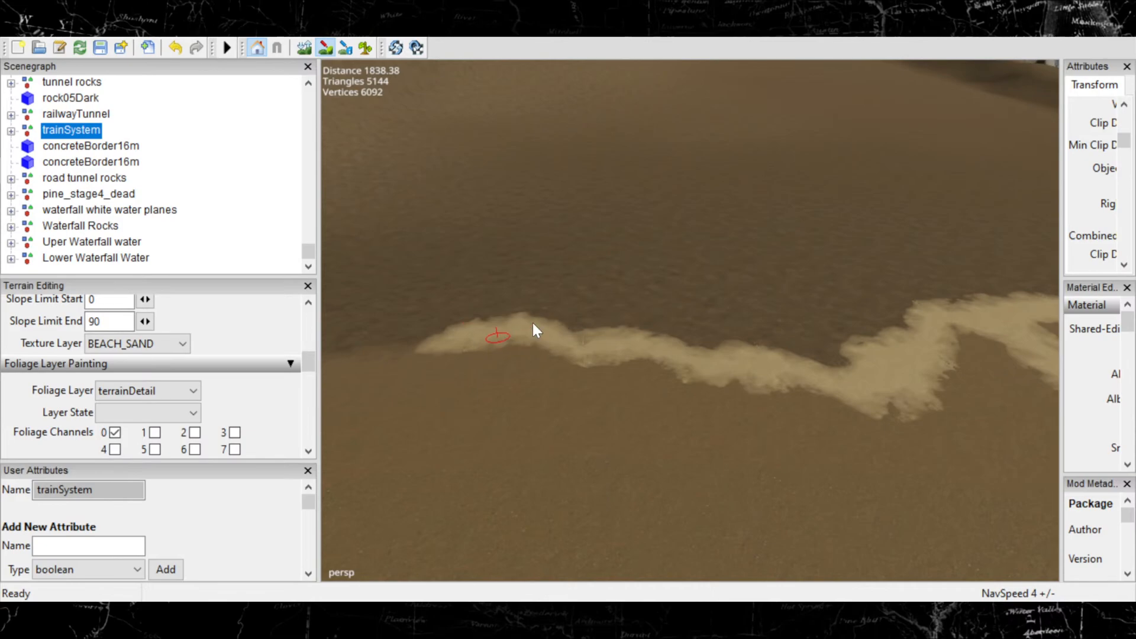
pyautogui.moveTo(478, 362)
pyautogui.keyDown('alt'); pyautogui.mouseDown(button='middle')
pyautogui.moveTo(803, 301)
pyautogui.moveTo(820, 311)
pyautogui.mouseUp(button='middle'); pyautogui.keyUp('alt')
pyautogui.moveTo(839, 271); pyautogui.dragTo(790, 275)
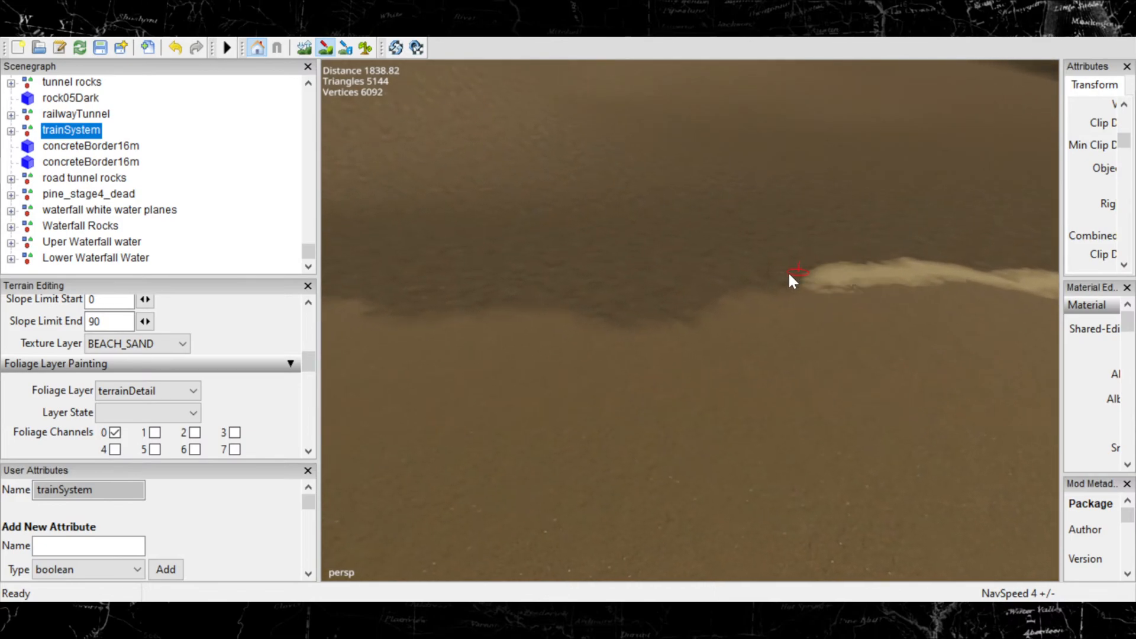
pyautogui.moveTo(711, 296)
pyautogui.mouseDown()
pyautogui.moveTo(718, 284)
pyautogui.moveTo(821, 277)
pyautogui.mouseUp()
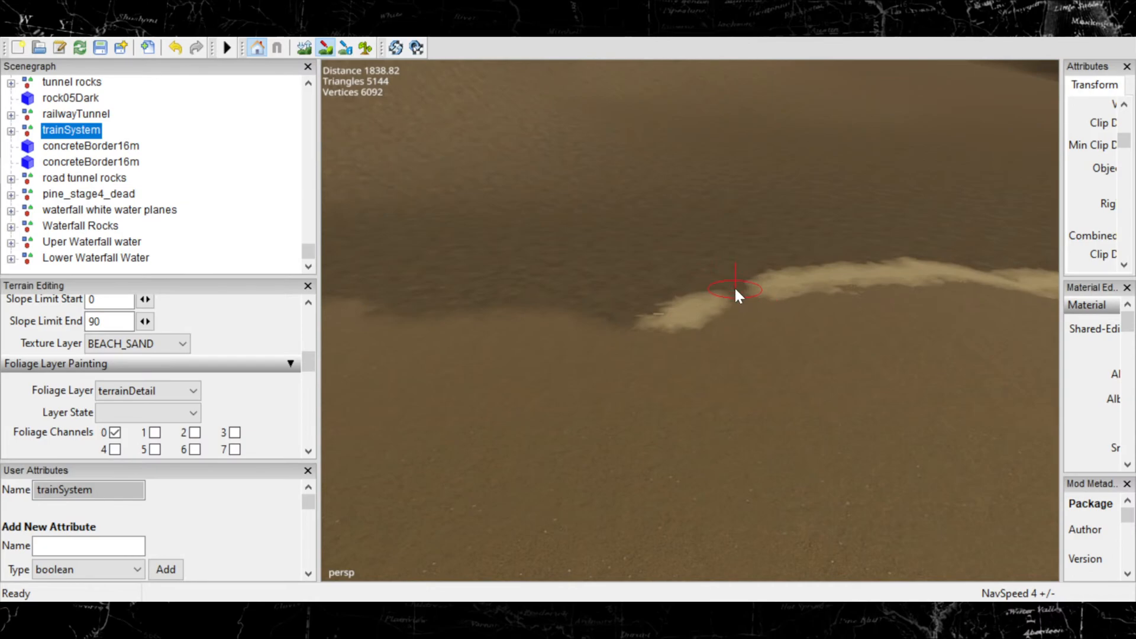
pyautogui.moveTo(736, 289); pyautogui.dragTo(753, 282)
# Carry the BEACH_SAND strip farther along the brown bank toward the grassy slope, varying its width.
pyautogui.moveTo(622, 311)
pyautogui.keyDown('alt'); pyautogui.mouseDown(button='middle')
pyautogui.moveTo(772, 331)
pyautogui.moveTo(822, 374)
pyautogui.mouseUp(button='middle'); pyautogui.keyUp('alt')
pyautogui.moveTo(938, 388)
pyautogui.mouseDown()
pyautogui.moveTo(534, 363)
pyautogui.moveTo(390, 437)
pyautogui.mouseUp()
pyautogui.moveTo(408, 439)
pyautogui.keyDown('alt'); pyautogui.mouseDown(button='middle')
pyautogui.moveTo(904, 393)
pyautogui.moveTo(666, 482)
pyautogui.mouseUp(button='middle'); pyautogui.keyUp('alt')
pyautogui.moveTo(787, 424)
pyautogui.mouseDown()
pyautogui.moveTo(731, 391)
pyautogui.moveTo(620, 403)
pyautogui.moveTo(354, 390)
pyautogui.mouseUp()
pyautogui.keyDown('alt'); pyautogui.moveTo(532, 416); pyautogui.dragTo(905, 451, button='middle'); pyautogui.keyUp('alt')
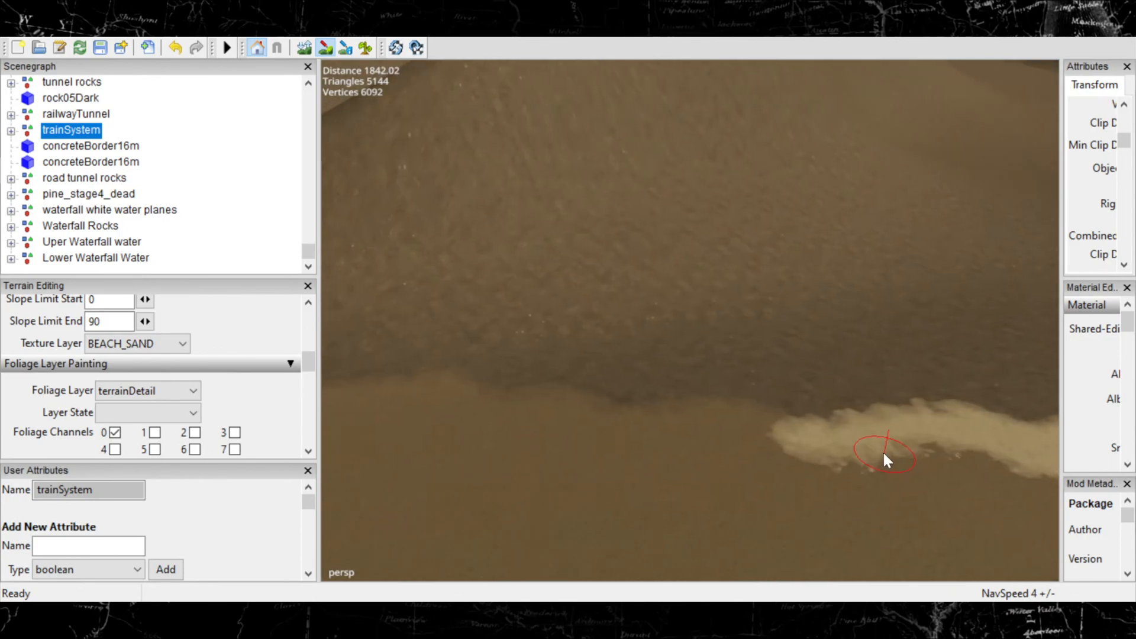
pyautogui.moveTo(787, 413)
pyautogui.mouseDown()
pyautogui.moveTo(701, 389)
pyautogui.moveTo(574, 403)
pyautogui.moveTo(409, 369)
pyautogui.mouseUp()
# Reduce the brush size and paint the strip past the brown bank's end and along the foot of the grassy slope.
pyautogui.scroll(-3, 580, 420)
pyautogui.moveTo(475, 439)
pyautogui.keyDown('alt'); pyautogui.mouseDown(button='middle')
pyautogui.moveTo(911, 445)
pyautogui.moveTo(941, 473)
pyautogui.mouseUp(button='middle'); pyautogui.keyUp('alt')
pyautogui.moveTo(914, 425)
pyautogui.mouseDown()
pyautogui.moveTo(887, 398)
pyautogui.moveTo(628, 409)
pyautogui.mouseUp()
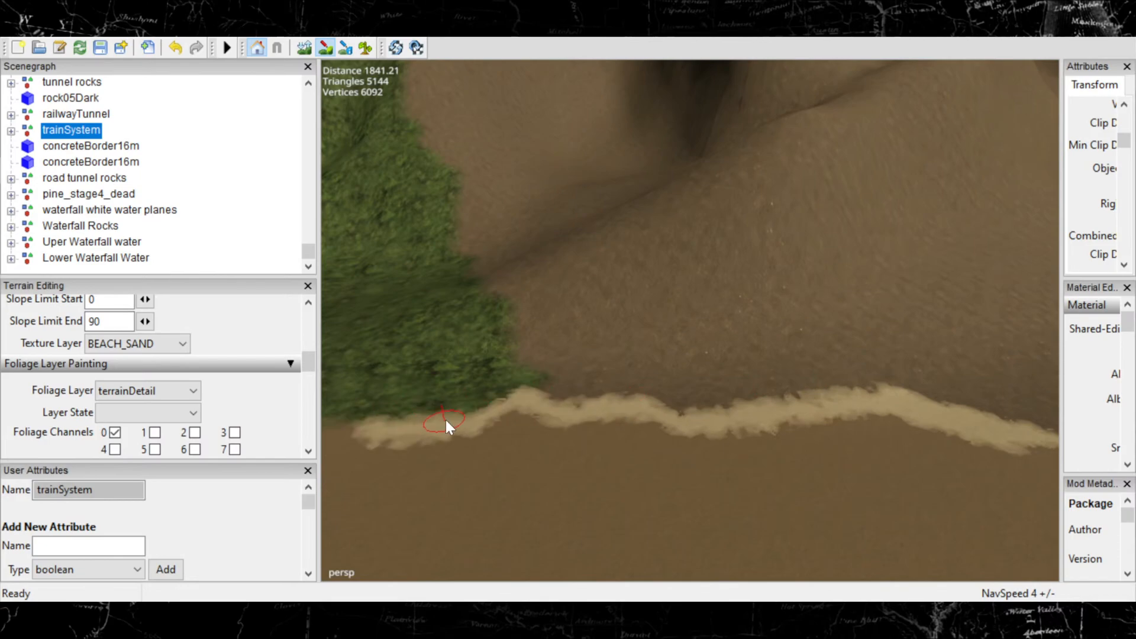
pyautogui.moveTo(446, 426)
pyautogui.keyDown('alt'); pyautogui.mouseDown(button='middle')
pyautogui.moveTo(977, 436)
pyautogui.moveTo(882, 445)
pyautogui.mouseUp(button='middle'); pyautogui.keyUp('alt')
pyautogui.moveTo(761, 451)
pyautogui.mouseDown()
pyautogui.moveTo(609, 456)
pyautogui.moveTo(411, 499)
pyautogui.mouseUp()
pyautogui.moveTo(510, 464); pyautogui.dragTo(552, 454)
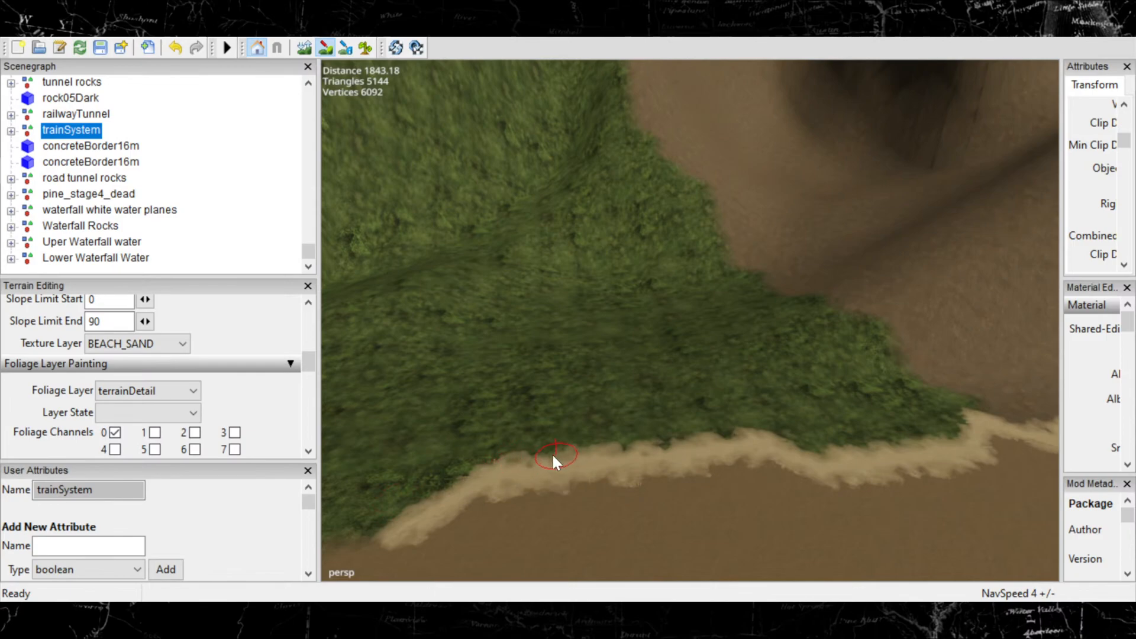
# Paint a broad, irregular sand patch at the grass edge where the shoreline curves.
pyautogui.keyDown('alt'); pyautogui.moveTo(553, 479); pyautogui.dragTo(858, 437, button='middle'); pyautogui.keyUp('alt')
pyautogui.moveTo(785, 437)
pyautogui.mouseDown()
pyautogui.moveTo(655, 469)
pyautogui.moveTo(757, 397)
pyautogui.moveTo(540, 457)
pyautogui.moveTo(524, 445)
pyautogui.moveTo(626, 477)
pyautogui.mouseUp()
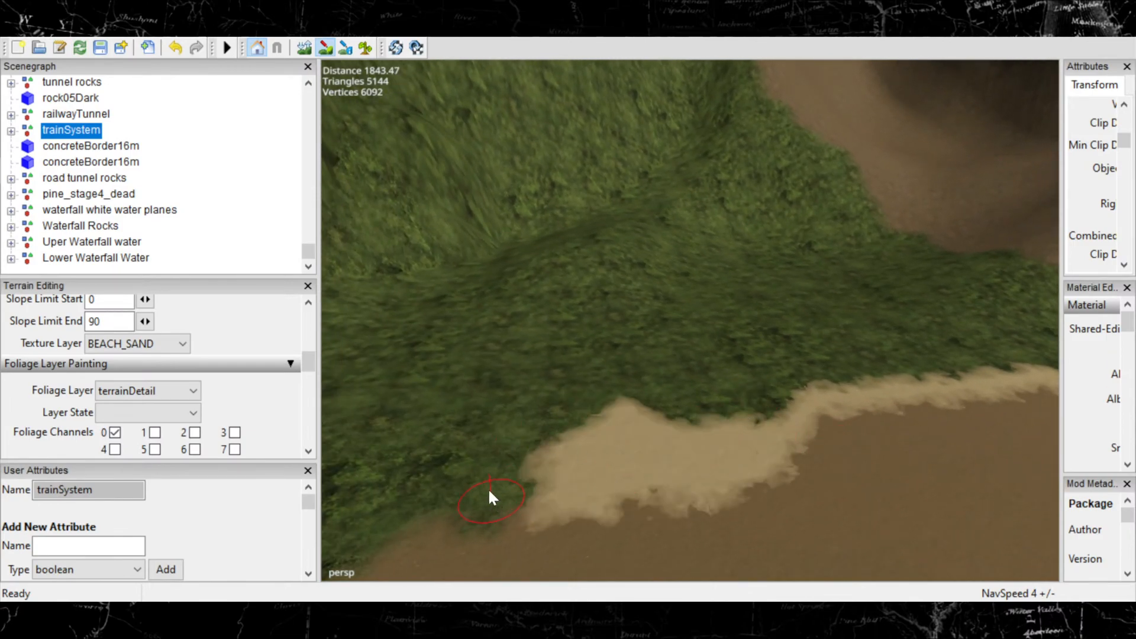
pyautogui.moveTo(490, 492); pyautogui.dragTo(507, 460)
# Shrink the brush and paint broken sand patches on the brown shore below the grassy slope, leaving irregular gaps.
pyautogui.scroll(-3, 507, 460)
pyautogui.moveTo(408, 491)
pyautogui.keyDown('alt'); pyautogui.mouseDown(button='middle')
pyautogui.moveTo(632, 311)
pyautogui.moveTo(514, 137)
pyautogui.moveTo(223, 37)
pyautogui.mouseUp(button='middle'); pyautogui.keyUp('alt')
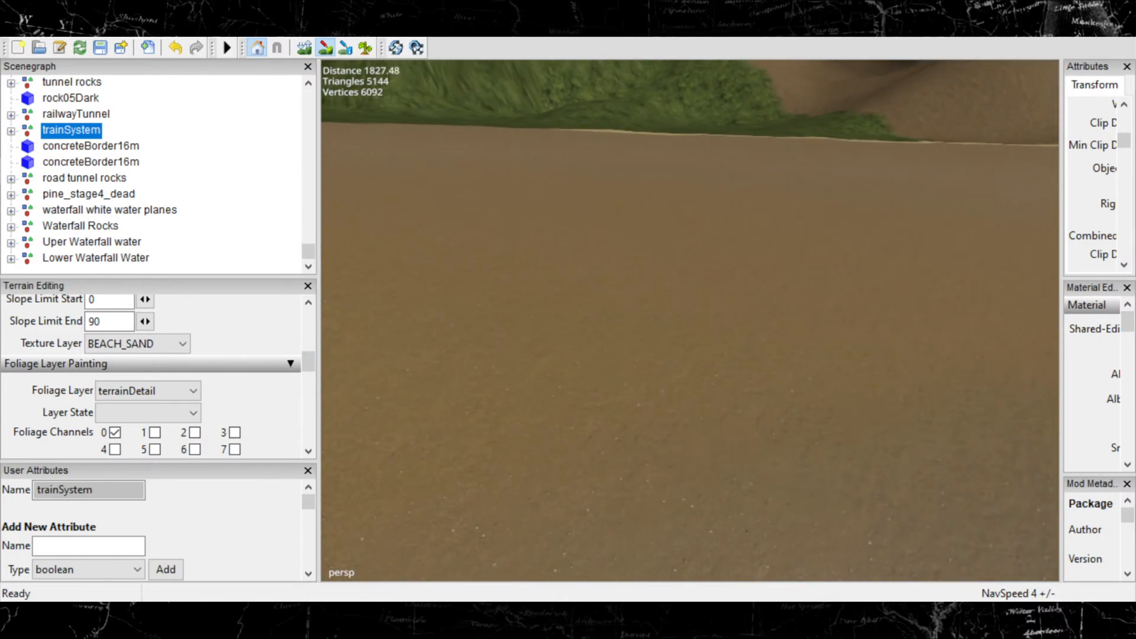
pyautogui.keyDown('alt'); pyautogui.moveTo(599, 219); pyautogui.dragTo(787, 378, button='middle'); pyautogui.keyUp('alt')
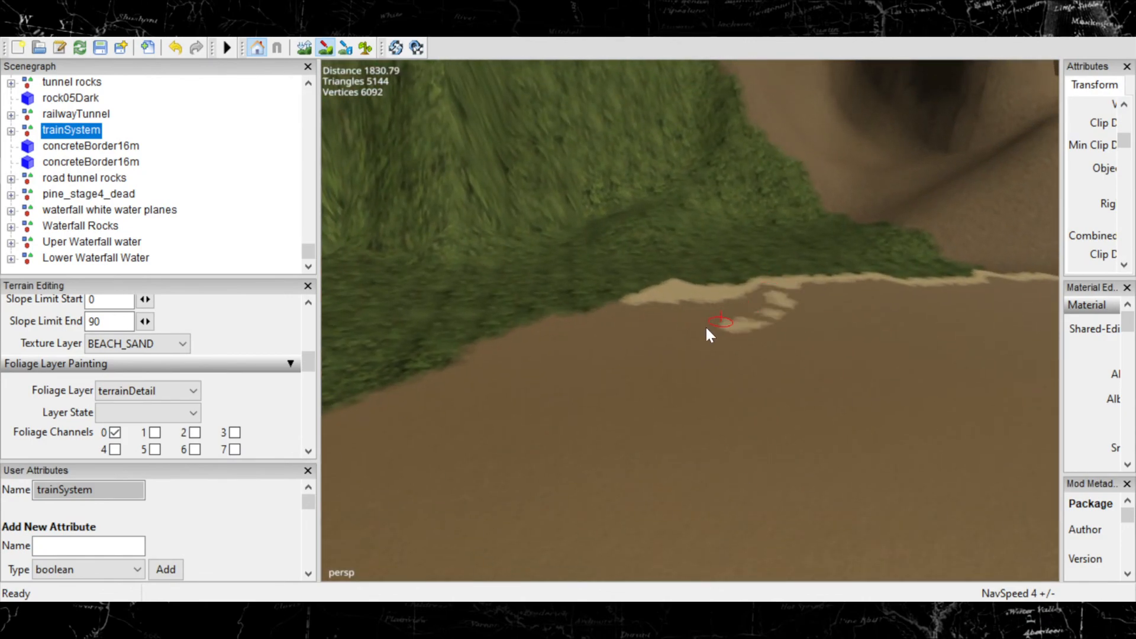
pyautogui.moveTo(707, 329)
pyautogui.mouseDown()
pyautogui.moveTo(697, 371)
pyautogui.moveTo(760, 297)
pyautogui.mouseUp()
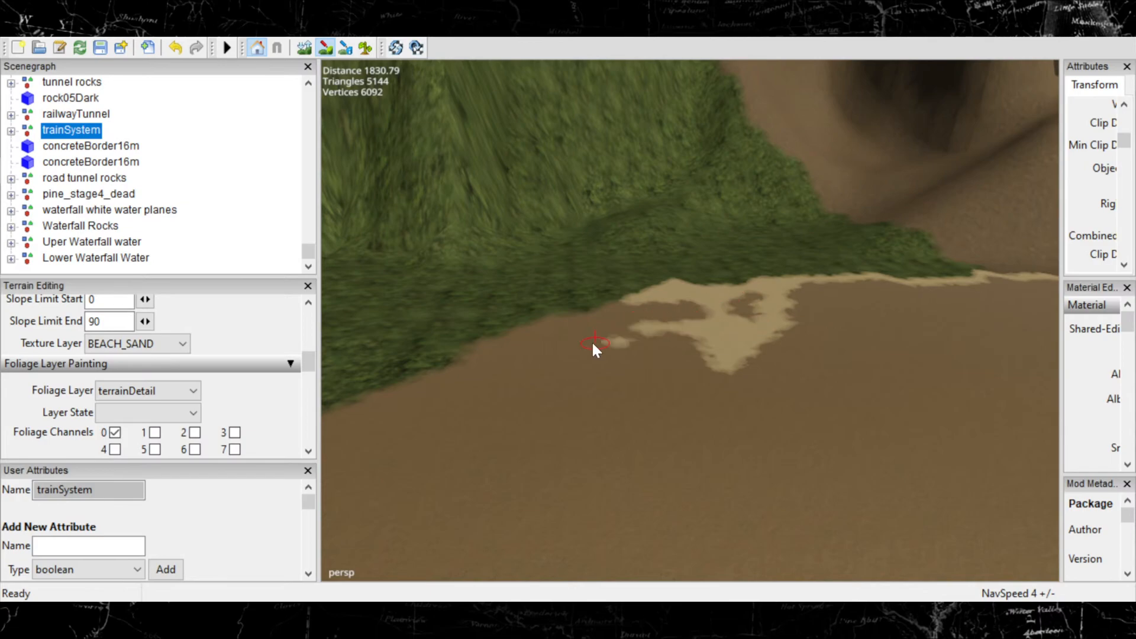
pyautogui.moveTo(521, 342)
pyautogui.mouseDown()
pyautogui.moveTo(443, 360)
pyautogui.moveTo(638, 287)
pyautogui.mouseUp()
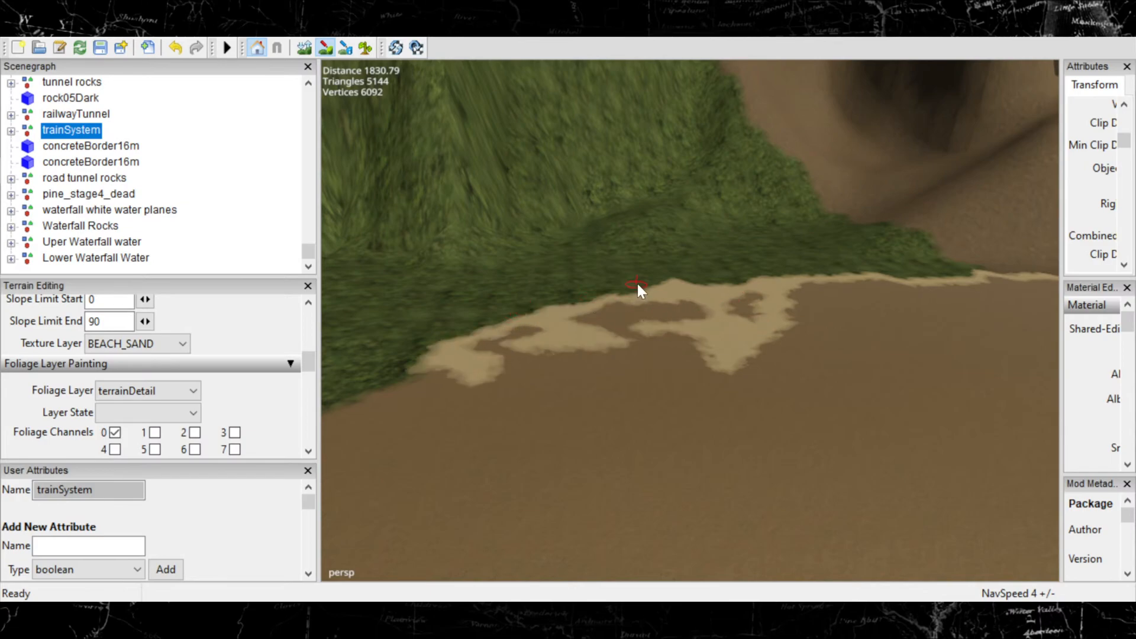
# Paint the BEACH_SAND strip along the curving grass edge and add a separate irregular patch on the brown shore.
pyautogui.keyDown('alt'); pyautogui.moveTo(511, 364); pyautogui.dragTo(818, 337, button='middle'); pyautogui.keyUp('alt')
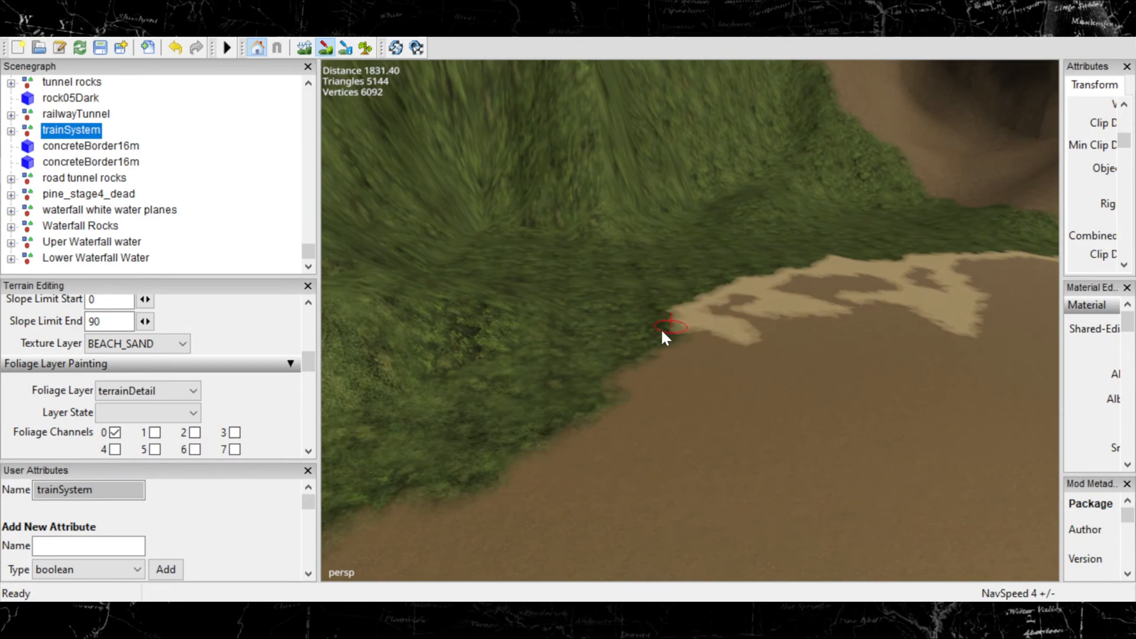
pyautogui.moveTo(662, 332)
pyautogui.mouseDown()
pyautogui.moveTo(553, 408)
pyautogui.moveTo(578, 406)
pyautogui.moveTo(650, 360)
pyautogui.mouseUp()
pyautogui.moveTo(834, 395)
pyautogui.mouseDown()
pyautogui.moveTo(789, 428)
pyautogui.moveTo(834, 467)
pyautogui.moveTo(703, 492)
pyautogui.mouseUp()
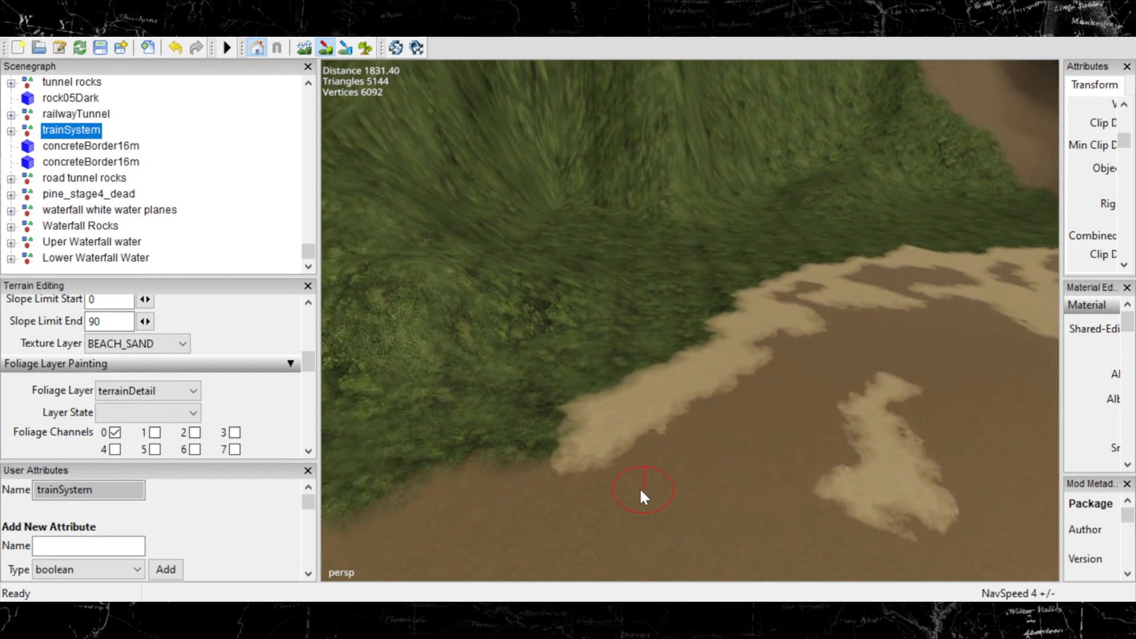
# Extend the sand strip along the foot of the grassy hill, varying its width and adding a small spur into the grass.
pyautogui.moveTo(642, 491)
pyautogui.keyDown('alt'); pyautogui.mouseDown(button='middle')
pyautogui.moveTo(908, 380)
pyautogui.moveTo(937, 332)
pyautogui.mouseUp(button='middle'); pyautogui.keyUp('alt')
pyautogui.moveTo(900, 331)
pyautogui.mouseDown()
pyautogui.moveTo(860, 312)
pyautogui.moveTo(691, 321)
pyautogui.mouseUp()
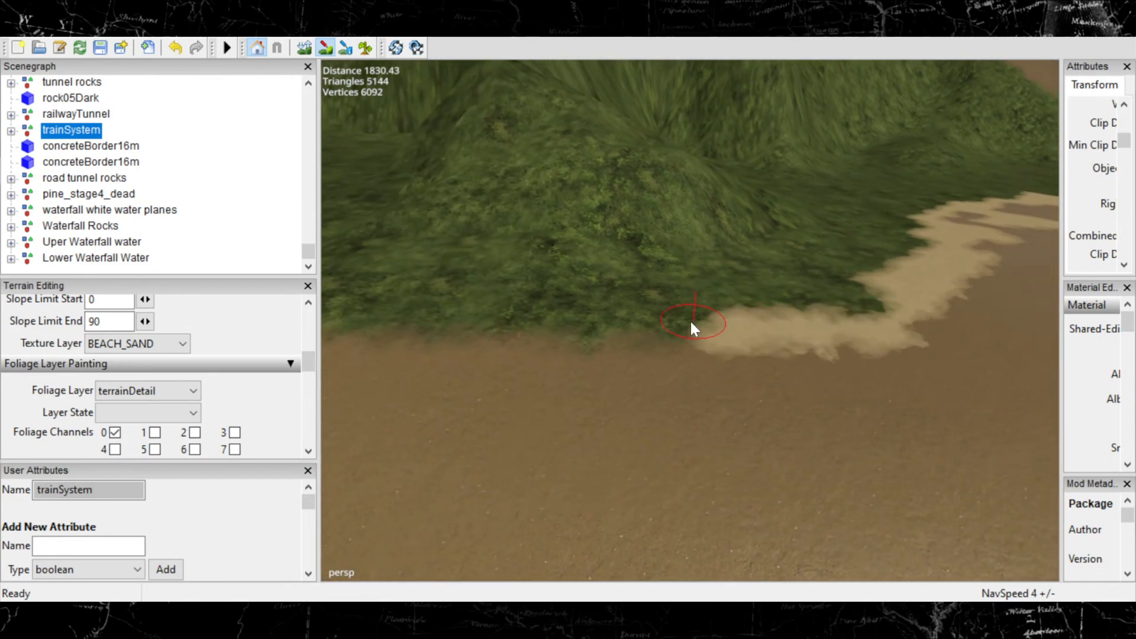
pyautogui.moveTo(519, 324); pyautogui.dragTo(514, 386)
pyautogui.moveTo(573, 310); pyautogui.dragTo(371, 397)
pyautogui.keyDown('alt'); pyautogui.moveTo(371, 396); pyautogui.dragTo(828, 465, button='middle'); pyautogui.keyUp('alt')
pyautogui.moveTo(1054, 425); pyautogui.dragTo(692, 398)
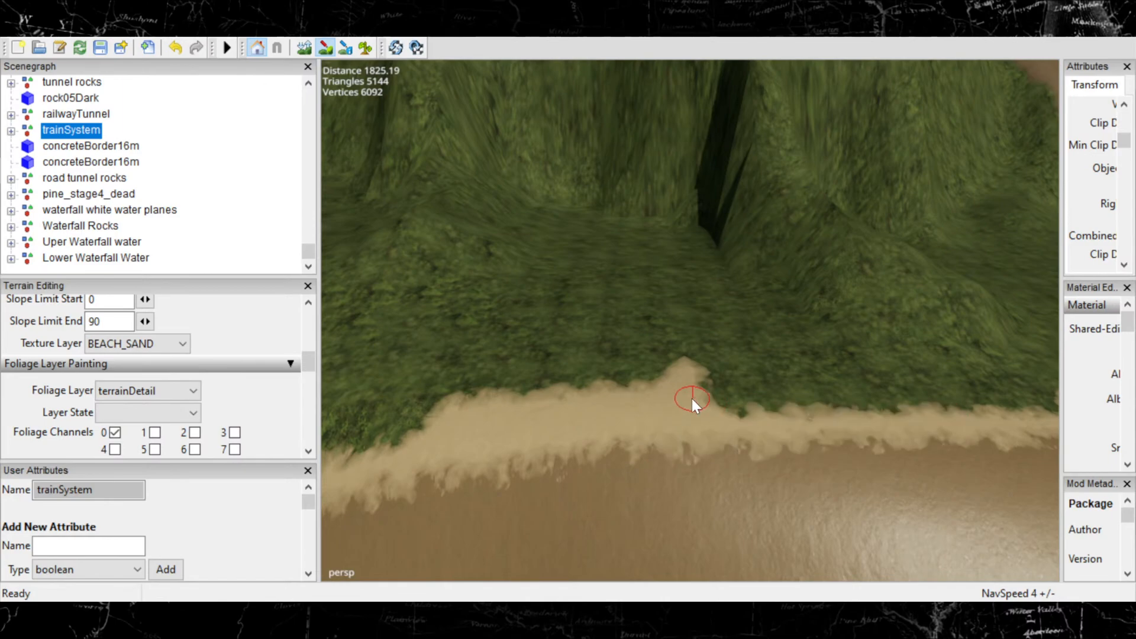
# Examine the painted shoreline from the grassy slope along the brown bank to the headland beside the waterfall.
pyautogui.keyDown('alt'); pyautogui.moveTo(692, 398); pyautogui.dragTo(454, 403, button='middle'); pyautogui.keyUp('alt')
pyautogui.scroll(-3, 449, 395)
pyautogui.keyDown('alt'); pyautogui.moveTo(799, 362); pyautogui.dragTo(41, 314, button='middle'); pyautogui.keyUp('alt')
pyautogui.keyDown('alt'); pyautogui.moveTo(42, 314); pyautogui.dragTo(136, 370); pyautogui.keyUp('alt')
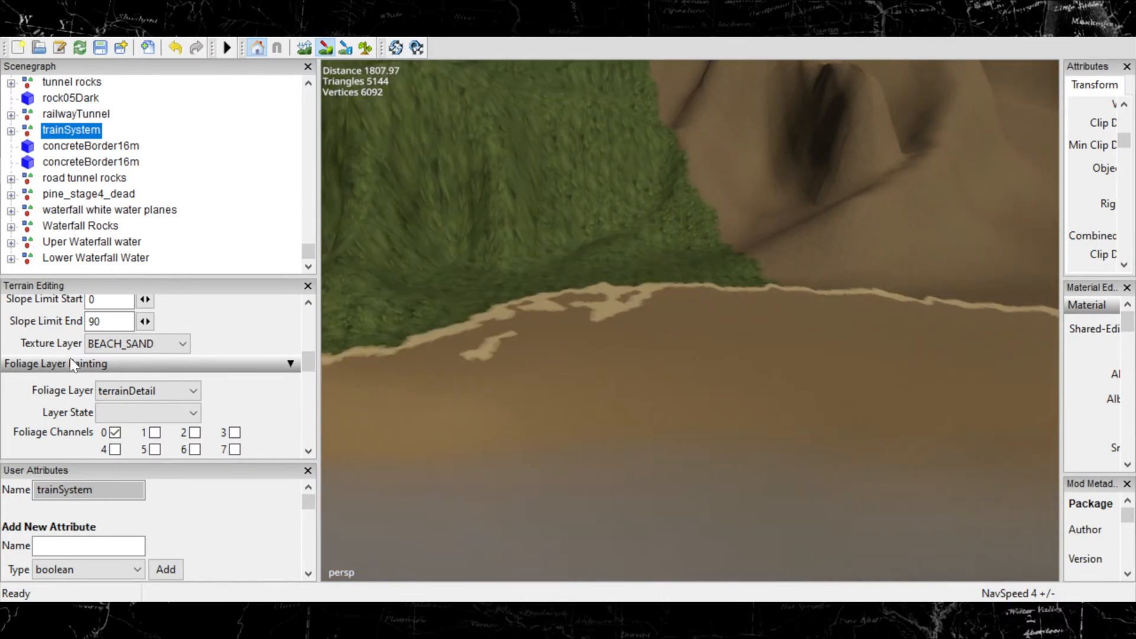
pyautogui.keyDown('alt'); pyautogui.moveTo(694, 397); pyautogui.dragTo(177, 391, button='middle'); pyautogui.keyUp('alt')
pyautogui.keyDown('alt'); pyautogui.moveTo(969, 444); pyautogui.dragTo(585, 443, button='middle'); pyautogui.keyUp('alt')
pyautogui.keyDown('alt'); pyautogui.moveTo(900, 431); pyautogui.dragTo(349, 452, button='middle'); pyautogui.keyUp('alt')
pyautogui.keyDown('alt'); pyautogui.moveTo(894, 381); pyautogui.dragTo(363, 517, button='middle'); pyautogui.keyUp('alt')
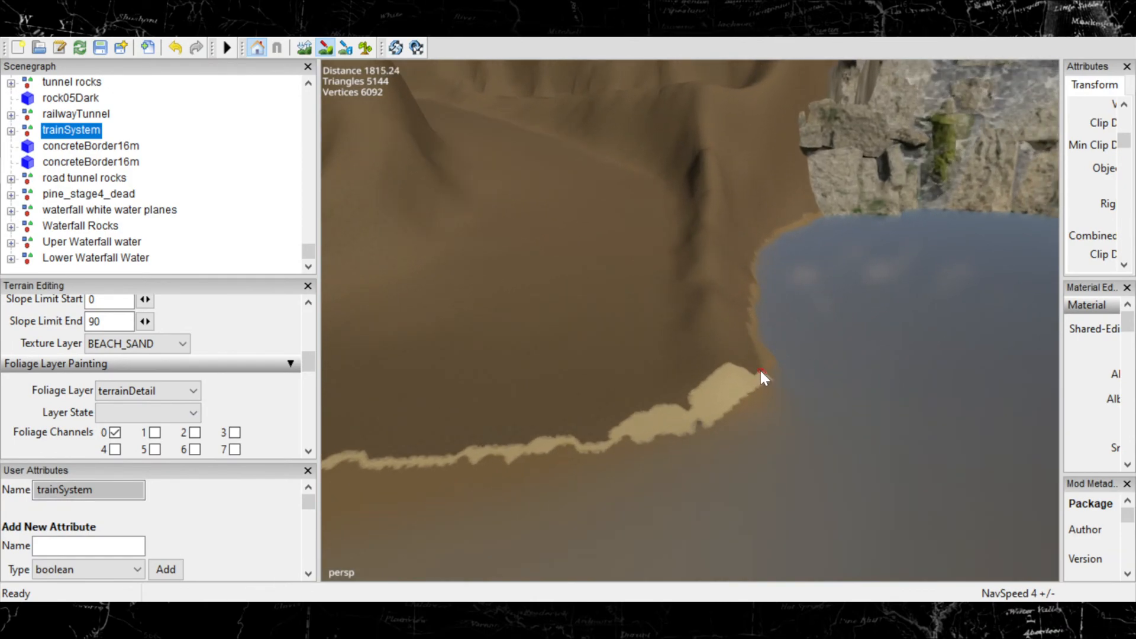
# Try a sand stroke at the headland corner, undo it, and repaint it as a shorter tip toward the waterfall.
pyautogui.moveTo(760, 366); pyautogui.dragTo(757, 343)
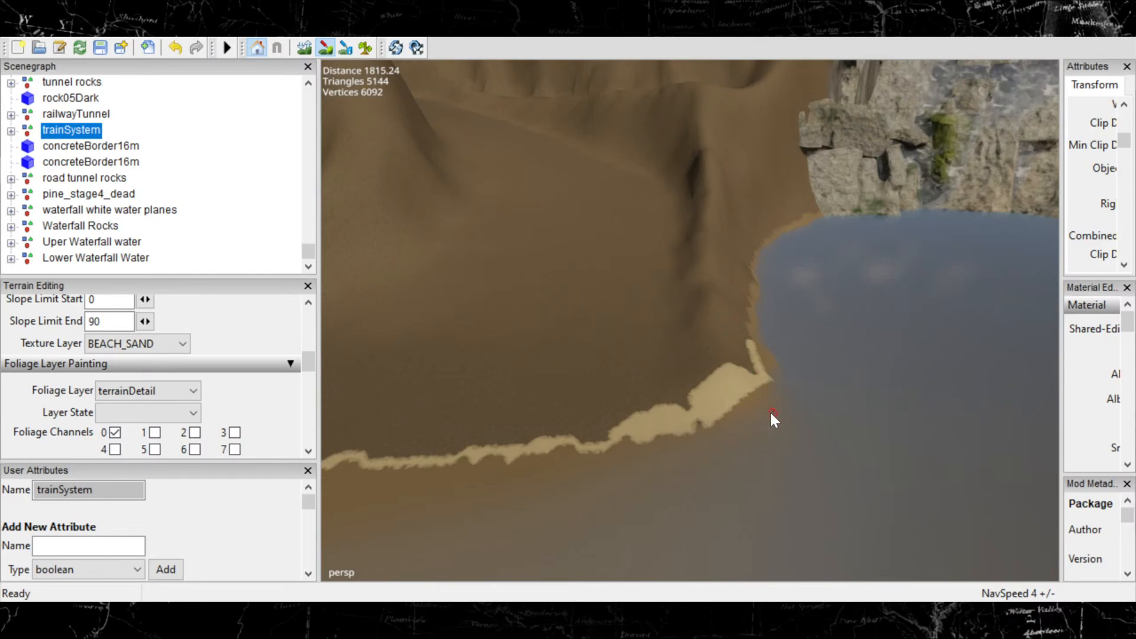
pyautogui.keyDown('alt'); pyautogui.moveTo(770, 412); pyautogui.dragTo(196, 355, button='middle'); pyautogui.keyUp('alt')
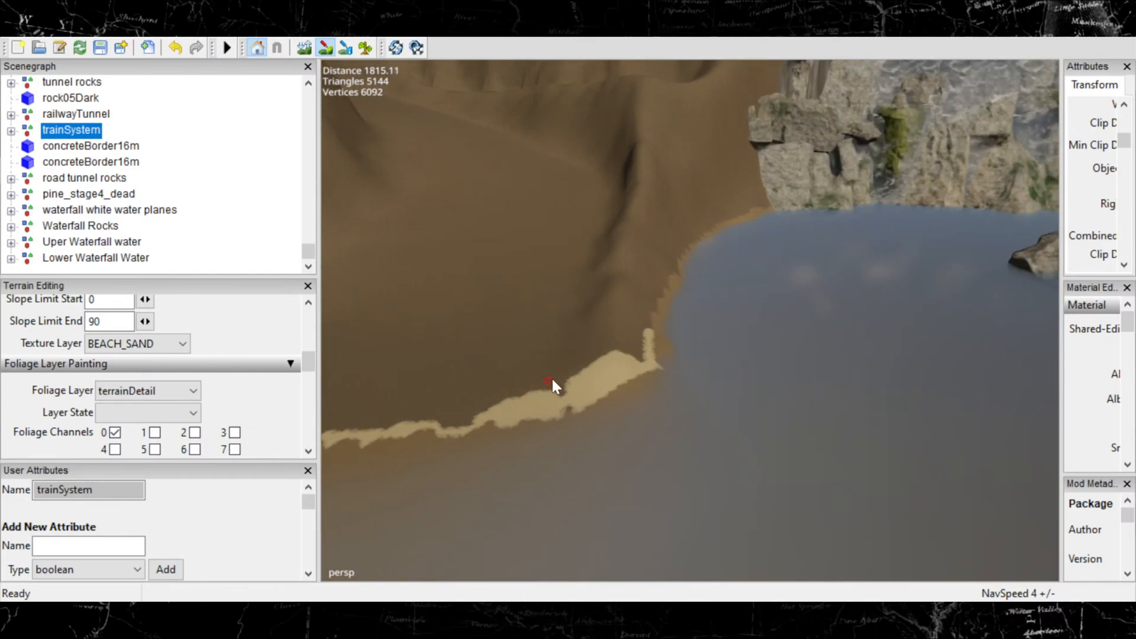
pyautogui.hotkey('ctrl', 'z')
pyautogui.moveTo(642, 361); pyautogui.dragTo(645, 338)
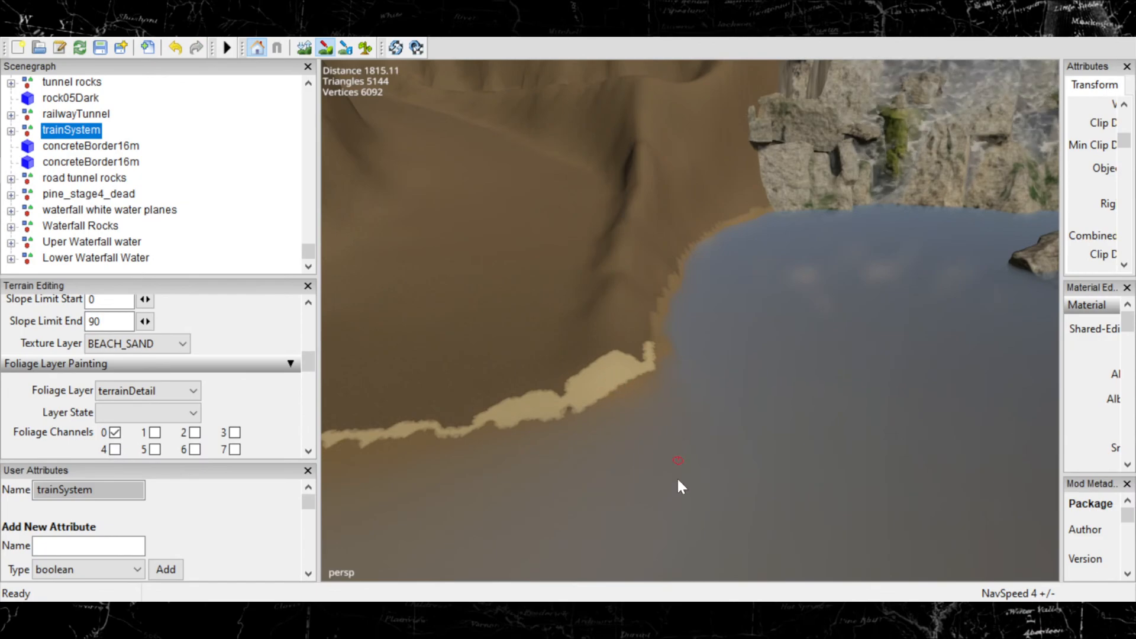
# Dab small scattered sand spots on the brown shore below the strip, near the end of the grassy slope.
pyautogui.keyDown('alt'); pyautogui.moveTo(550, 500); pyautogui.dragTo(776, 440, button='middle'); pyautogui.keyUp('alt')
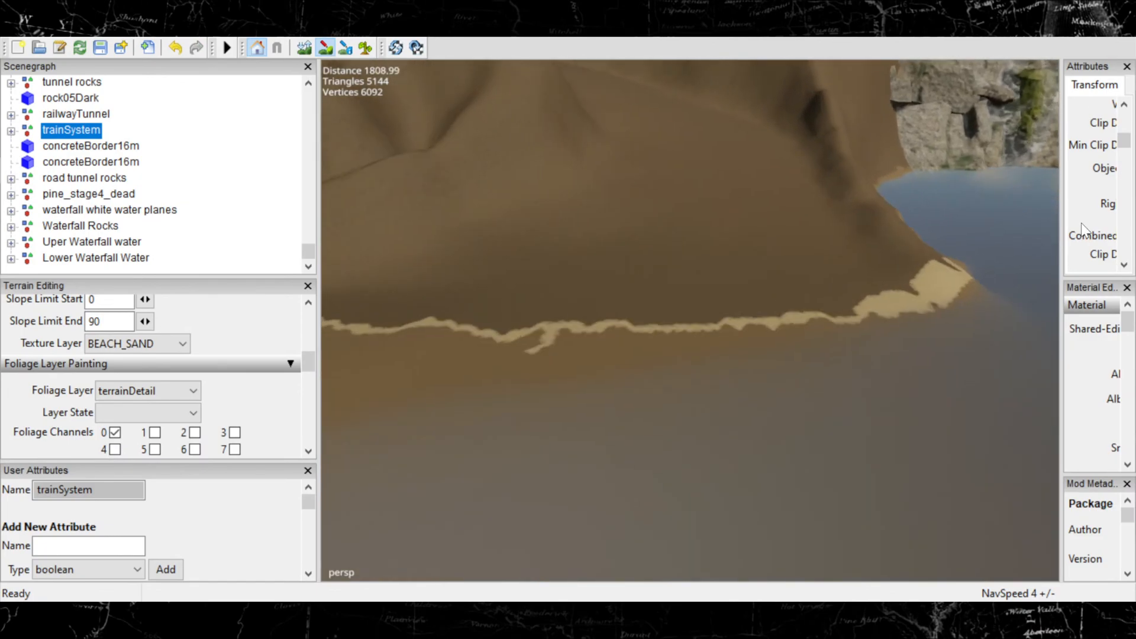
pyautogui.keyDown('alt'); pyautogui.moveTo(481, 354); pyautogui.dragTo(1036, 284, button='middle'); pyautogui.keyUp('alt')
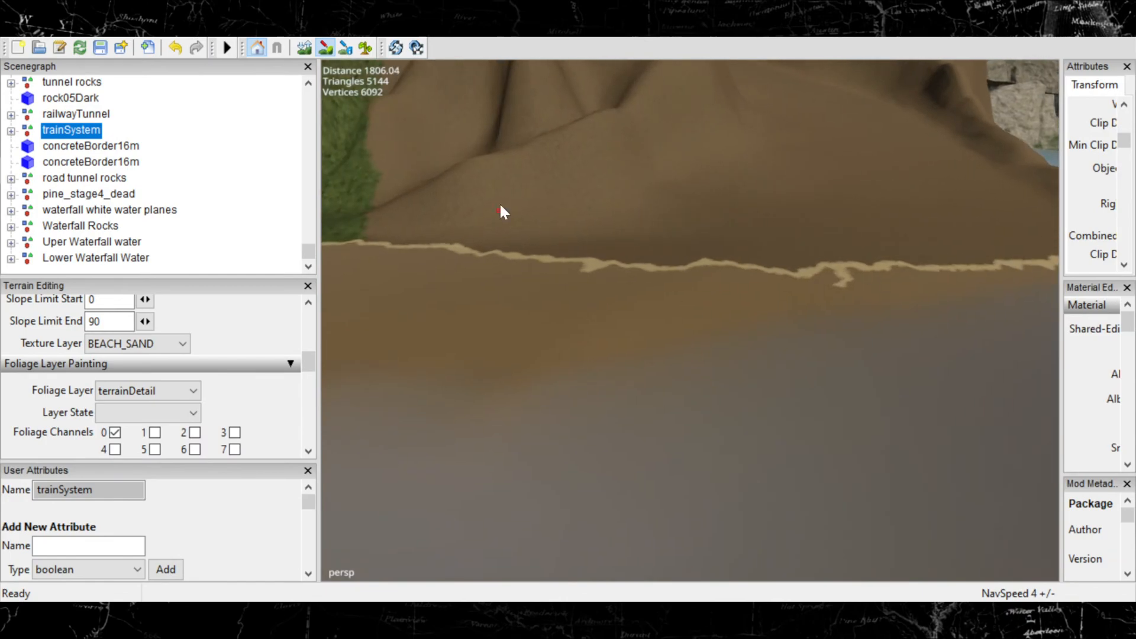
pyautogui.keyDown('alt'); pyautogui.moveTo(499, 205); pyautogui.dragTo(1100, 306, button='middle'); pyautogui.keyUp('alt')
pyautogui.scroll(2, 769, 342)
pyautogui.keyDown('alt'); pyautogui.moveTo(769, 342); pyautogui.dragTo(1065, 447, button='middle'); pyautogui.keyUp('alt')
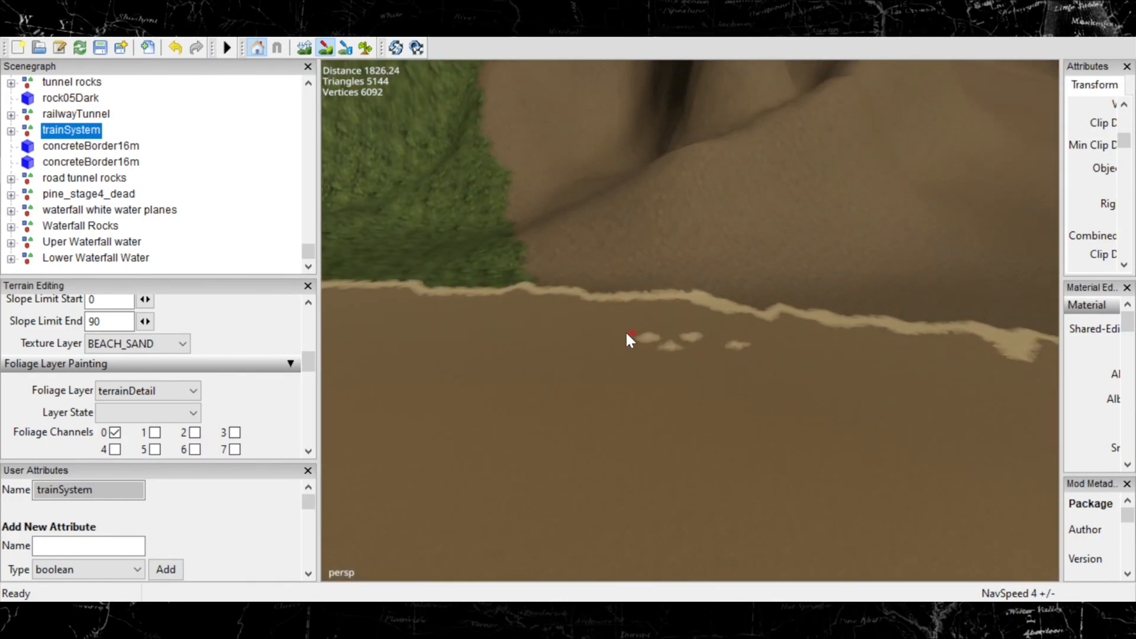
pyautogui.keyDown('alt'); pyautogui.moveTo(510, 345); pyautogui.dragTo(982, 487, button='middle'); pyautogui.keyUp('alt')
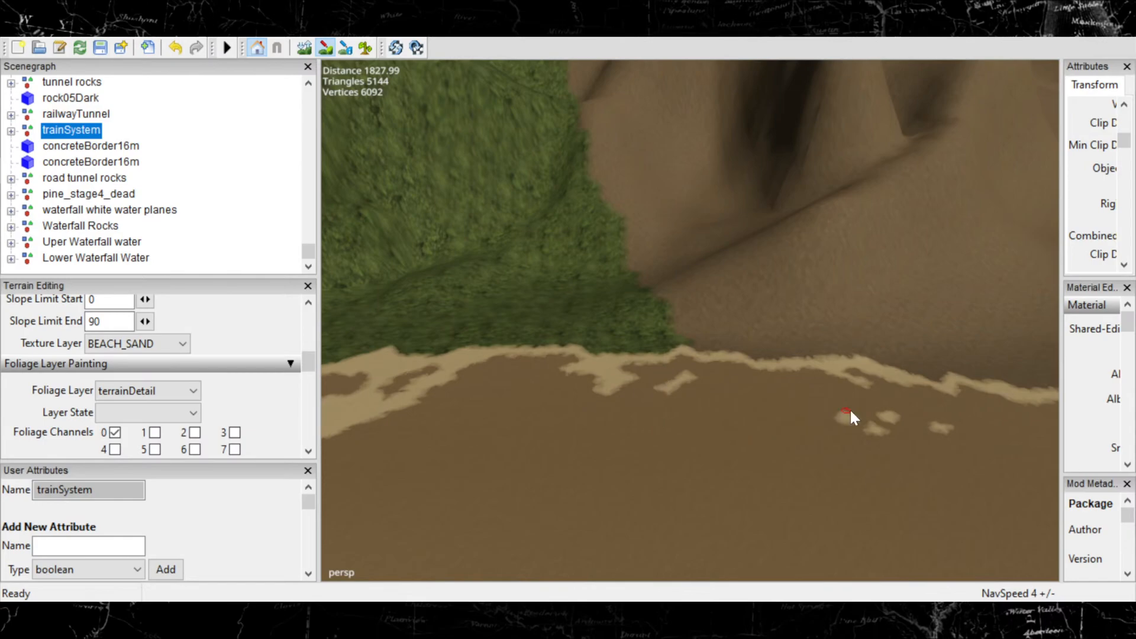
pyautogui.scroll(-2, 850, 410)
pyautogui.keyDown('alt'); pyautogui.moveTo(658, 421); pyautogui.dragTo(678, 421, button='middle'); pyautogui.keyUp('alt')
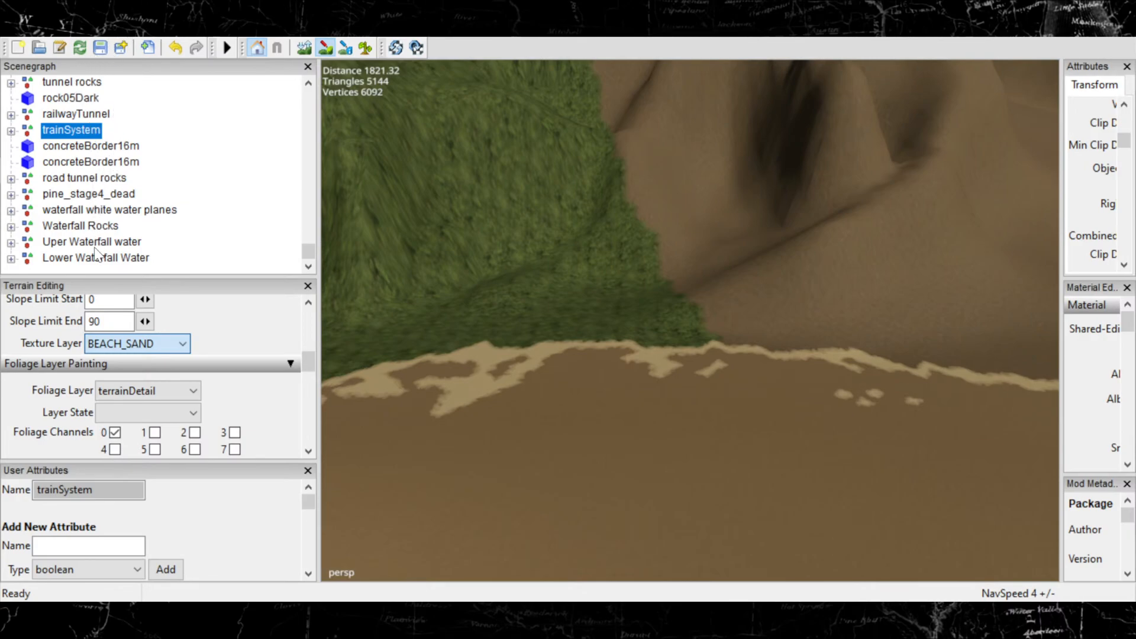
# Choose the sandPuddleUS01 texture layer and paint an irregular puddle streak from below the sand strip toward deeper water.
pyautogui.click(129, 369)
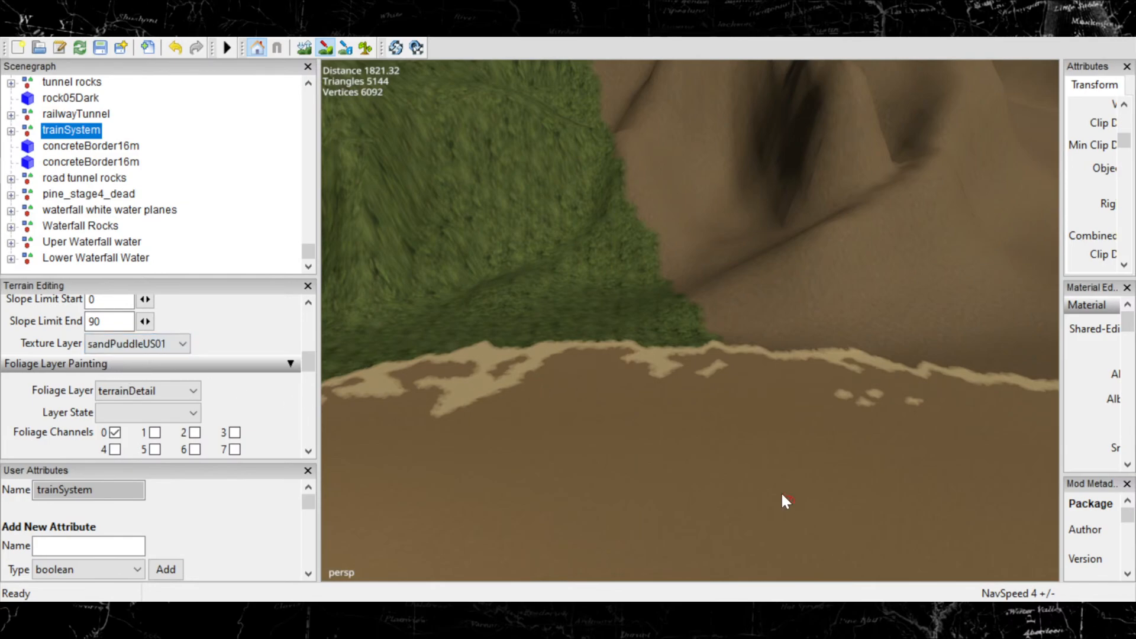
pyautogui.keyDown('alt'); pyautogui.moveTo(796, 463); pyautogui.dragTo(1021, 533); pyautogui.keyUp('alt')
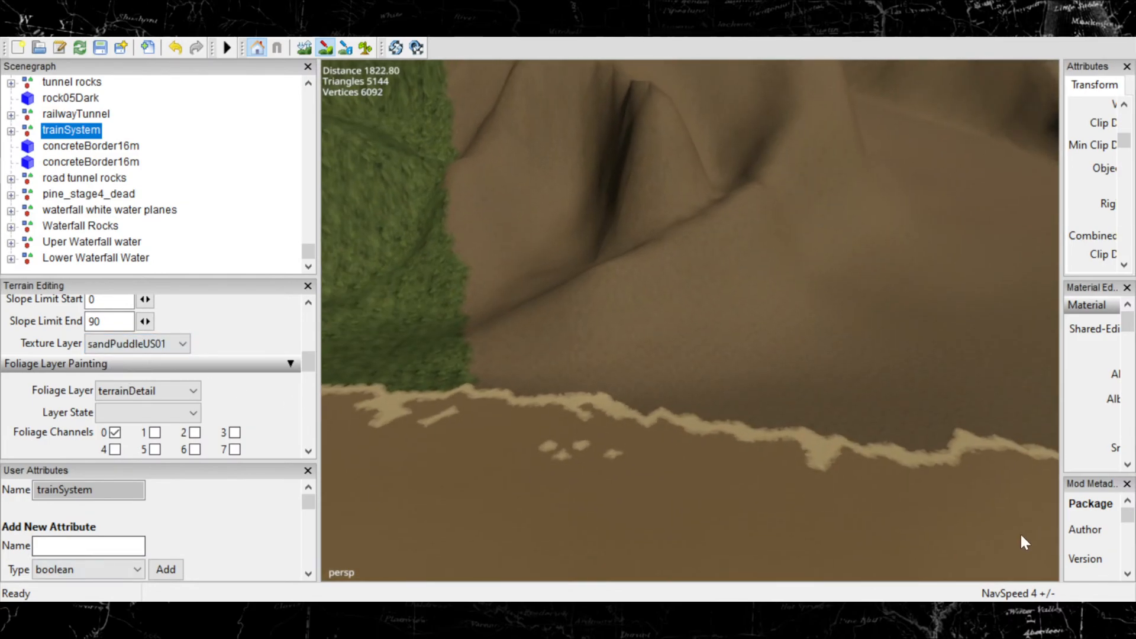
pyautogui.keyDown('alt'); pyautogui.moveTo(1021, 533); pyautogui.dragTo(678, 293, button='middle'); pyautogui.keyUp('alt')
pyautogui.keyDown('alt'); pyautogui.moveTo(678, 293); pyautogui.dragTo(105, 398, button='right'); pyautogui.keyUp('alt')
pyautogui.keyDown('alt'); pyautogui.moveTo(654, 421); pyautogui.dragTo(325, 253, button='middle'); pyautogui.keyUp('alt')
pyautogui.keyDown('alt'); pyautogui.moveTo(636, 421); pyautogui.dragTo(1056, 253, button='right'); pyautogui.keyUp('alt')
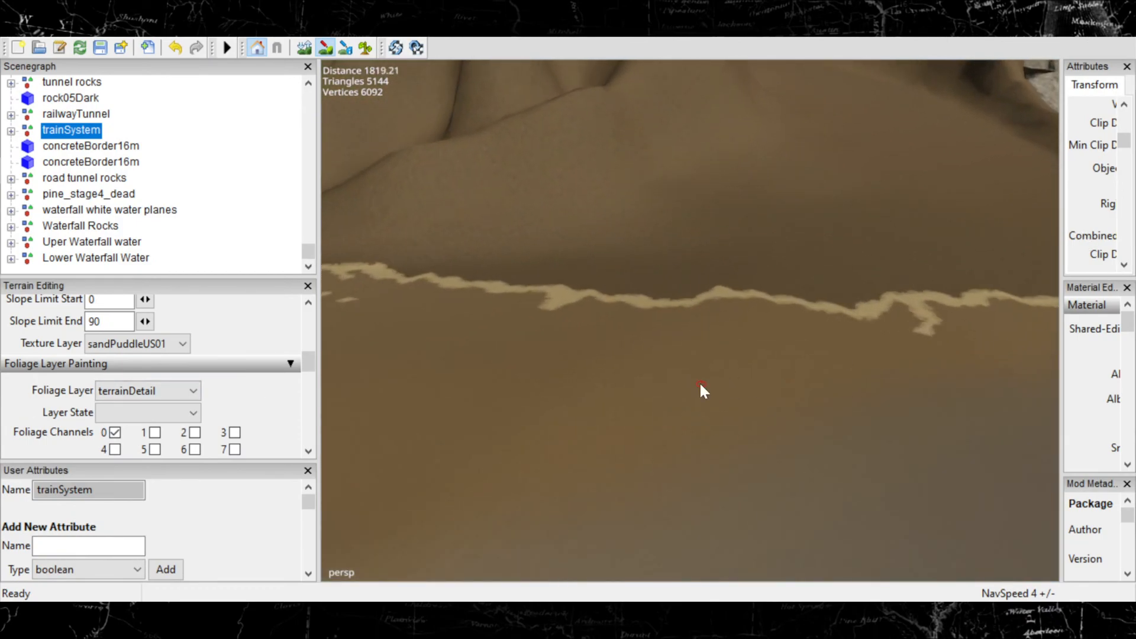
pyautogui.keyDown('alt'); pyautogui.moveTo(700, 385); pyautogui.dragTo(745, 466, button='middle'); pyautogui.keyUp('alt')
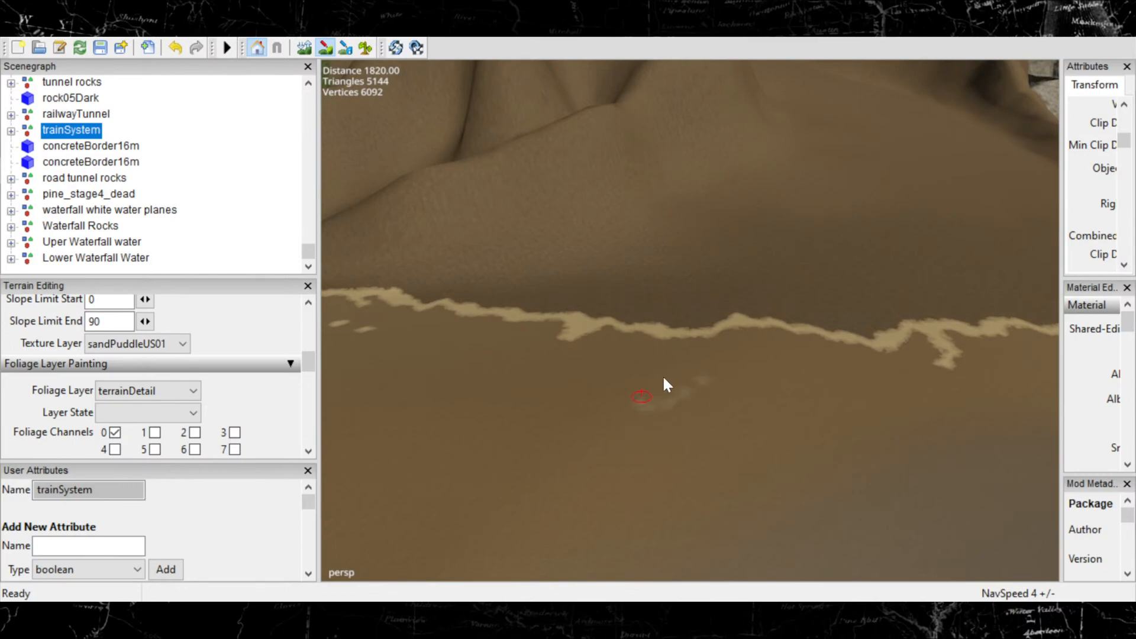
pyautogui.moveTo(646, 456)
pyautogui.mouseDown()
pyautogui.moveTo(599, 509)
pyautogui.moveTo(618, 592)
pyautogui.mouseUp()
# Examine the painted puddle streak up close and from farther away against the surrounding shore.
pyautogui.keyDown('alt'); pyautogui.moveTo(786, 462); pyautogui.dragTo(545, 488, button='right'); pyautogui.keyUp('alt')
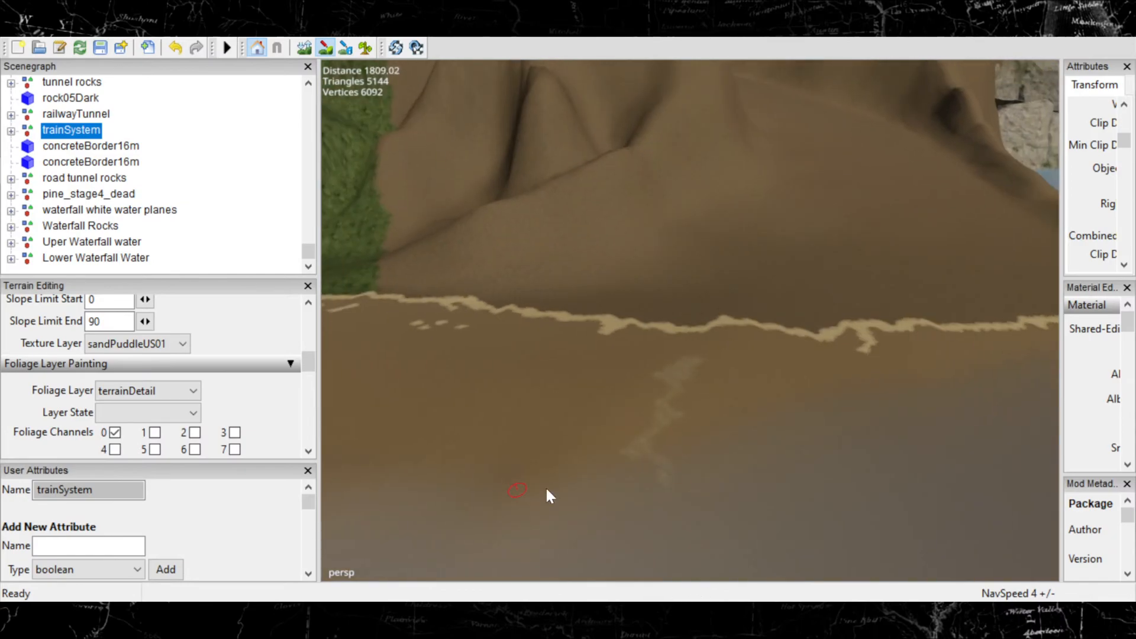
pyautogui.keyDown('alt'); pyautogui.moveTo(546, 487); pyautogui.dragTo(585, 345, button='middle'); pyautogui.keyUp('alt')
pyautogui.moveTo(585, 345)
pyautogui.keyDown('alt'); pyautogui.mouseDown(button='right')
pyautogui.moveTo(733, 285)
pyautogui.moveTo(780, 414)
pyautogui.mouseUp(button='right'); pyautogui.keyUp('alt')
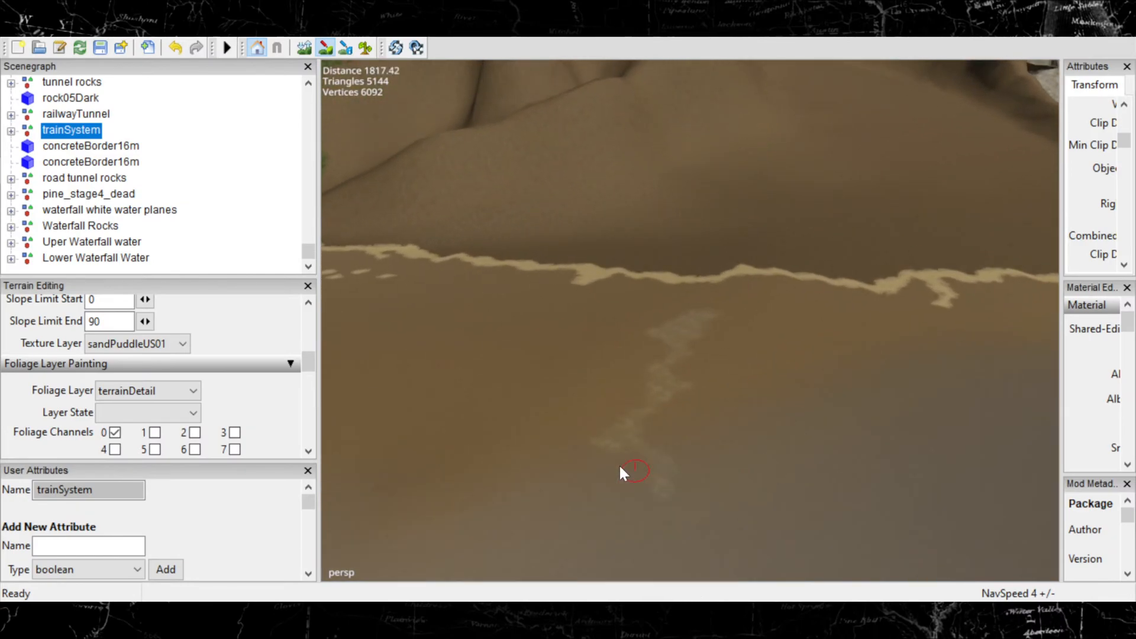
pyautogui.keyDown('alt'); pyautogui.moveTo(620, 464); pyautogui.dragTo(1000, 247, button='right'); pyautogui.keyUp('alt')
pyautogui.keyDown('alt'); pyautogui.moveTo(740, 408); pyautogui.dragTo(870, 311, button='right'); pyautogui.keyUp('alt')
pyautogui.moveTo(734, 385)
pyautogui.keyDown('alt'); pyautogui.mouseDown(button='right')
pyautogui.moveTo(779, 353)
pyautogui.moveTo(818, 284)
pyautogui.moveTo(821, 300)
pyautogui.moveTo(657, 355)
pyautogui.mouseUp(button='right'); pyautogui.keyUp('alt')
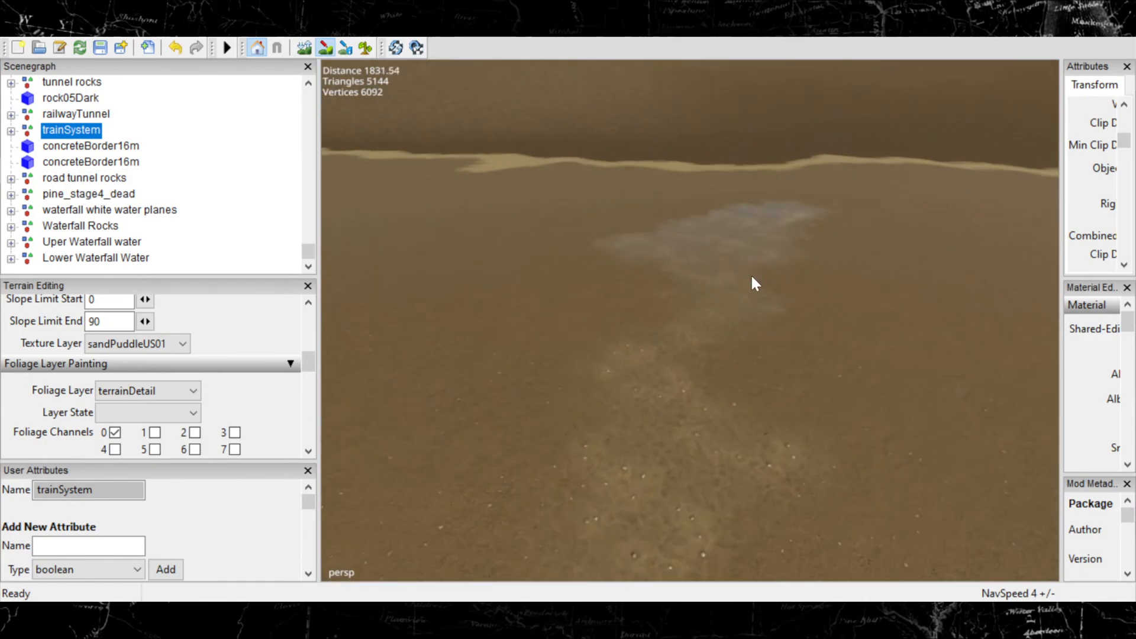
pyautogui.moveTo(752, 276)
pyautogui.keyDown('alt'); pyautogui.mouseDown(button='middle')
pyautogui.moveTo(764, 204)
pyautogui.moveTo(755, 218)
pyautogui.mouseUp(button='middle'); pyautogui.keyUp('alt')
pyautogui.moveTo(755, 218)
pyautogui.keyDown('alt'); pyautogui.mouseDown(button='right')
pyautogui.moveTo(670, 266)
pyautogui.moveTo(641, 344)
pyautogui.mouseUp(button='right'); pyautogui.keyUp('alt')
pyautogui.keyDown('alt'); pyautogui.moveTo(642, 345); pyautogui.dragTo(355, 378, button='middle'); pyautogui.keyUp('alt')
pyautogui.keyDown('alt'); pyautogui.moveTo(792, 340); pyautogui.dragTo(736, 271, button='right'); pyautogui.keyUp('alt')
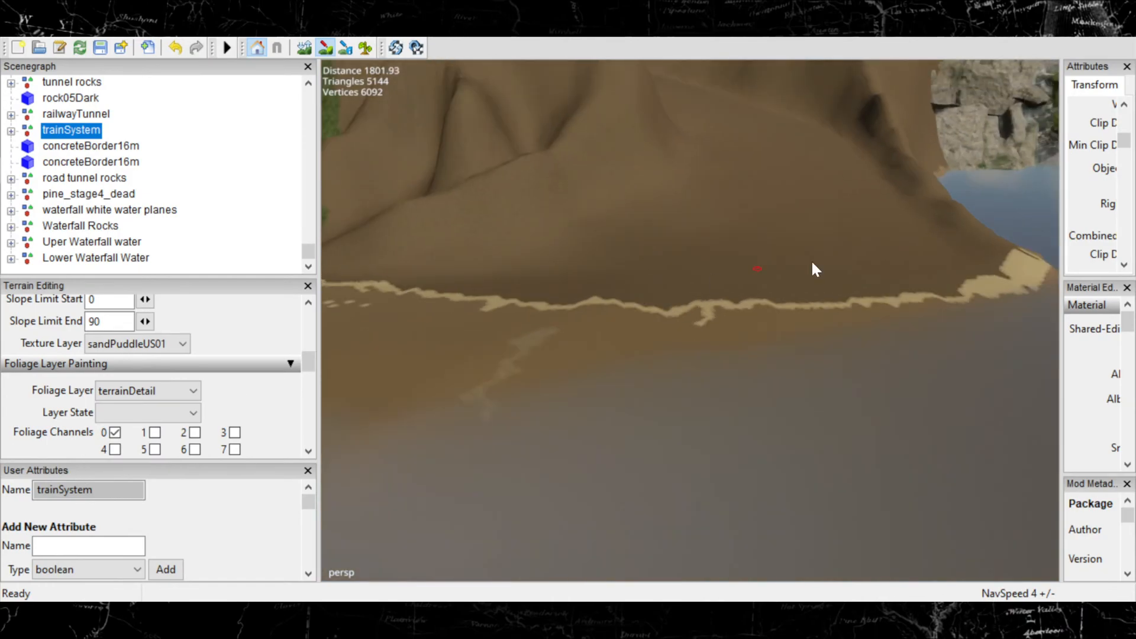
# Paint another sandPuddleUS01 patch below the sand strip nearer the headland and a small spot on the brown bank above it.
pyautogui.keyDown('alt'); pyautogui.moveTo(811, 259); pyautogui.dragTo(684, 312, button='right'); pyautogui.keyUp('alt')
pyautogui.keyDown('alt'); pyautogui.moveTo(683, 312); pyautogui.dragTo(645, 362, button='middle'); pyautogui.keyUp('alt')
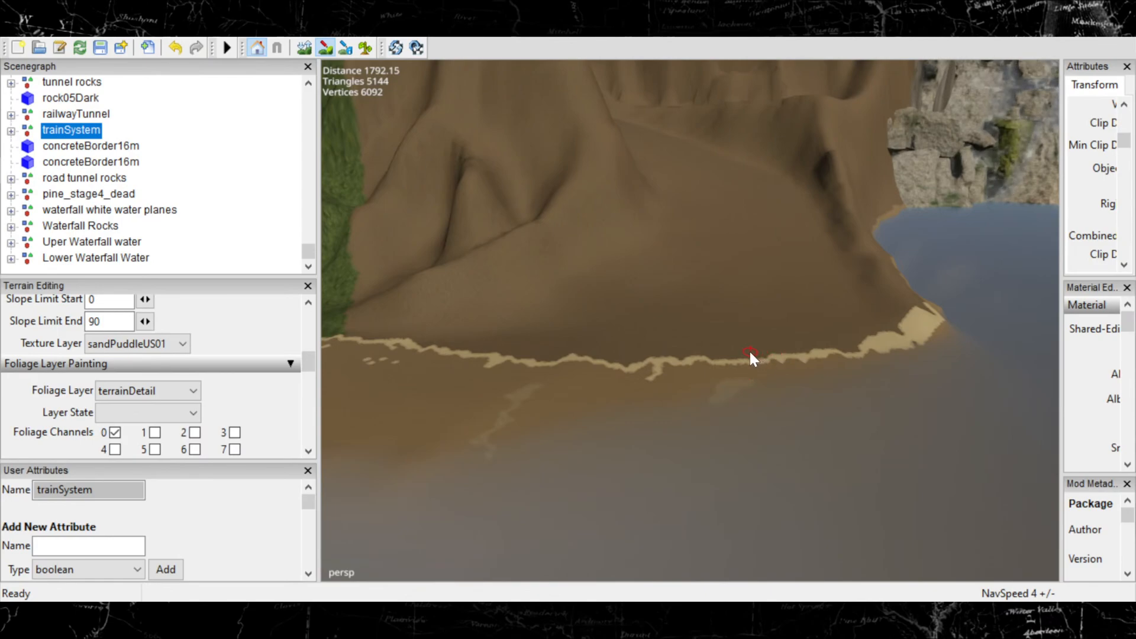
pyautogui.keyDown('alt'); pyautogui.moveTo(714, 405); pyautogui.dragTo(936, 270, button='right'); pyautogui.keyUp('alt')
pyautogui.keyDown('alt'); pyautogui.moveTo(797, 375); pyautogui.dragTo(874, 374, button='right'); pyautogui.keyUp('alt')
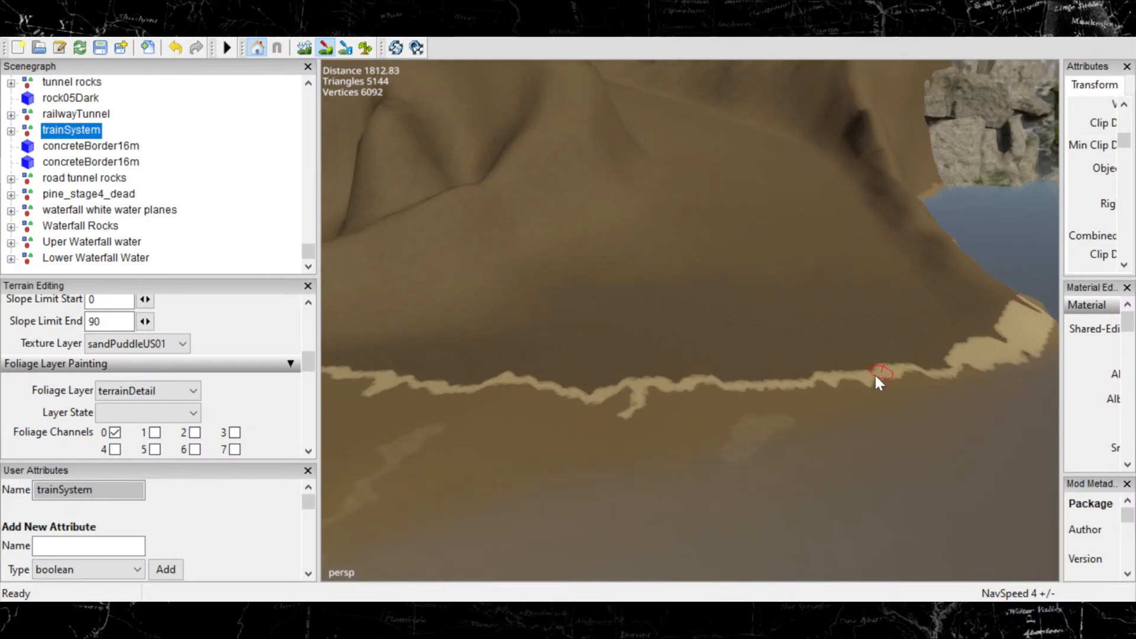
pyautogui.click(796, 309)
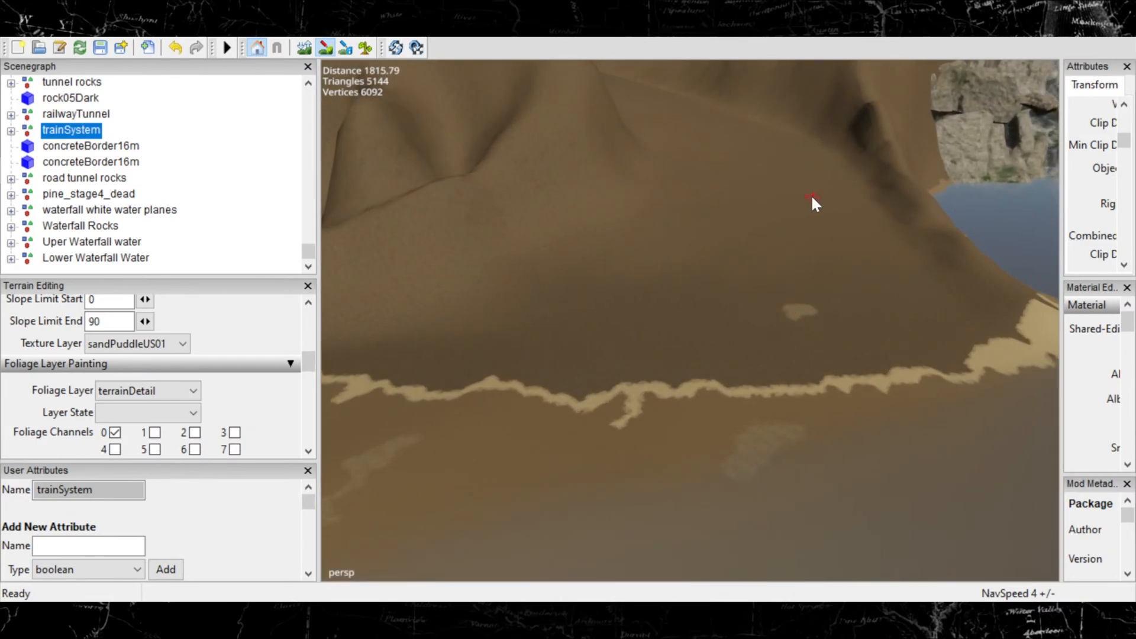
pyautogui.keyDown('alt'); pyautogui.moveTo(812, 196); pyautogui.dragTo(773, 357); pyautogui.keyUp('alt')
pyautogui.keyDown('alt'); pyautogui.moveTo(531, 303); pyautogui.dragTo(142, 408, button='right'); pyautogui.keyUp('alt')
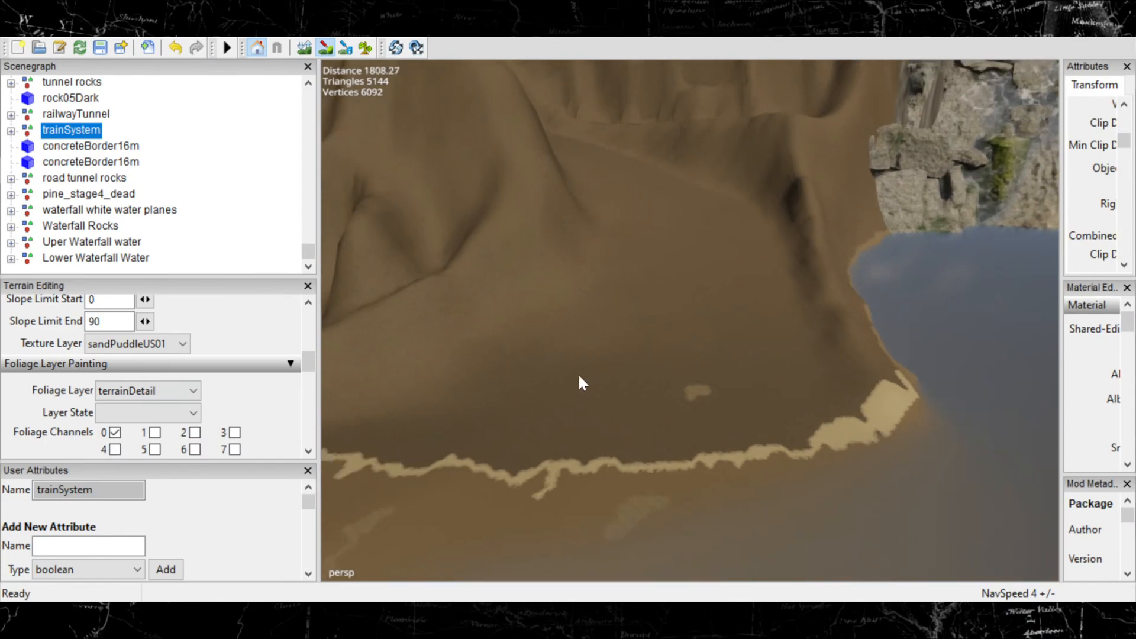
pyautogui.keyDown('alt'); pyautogui.moveTo(578, 383); pyautogui.dragTo(873, 175); pyautogui.keyUp('alt')
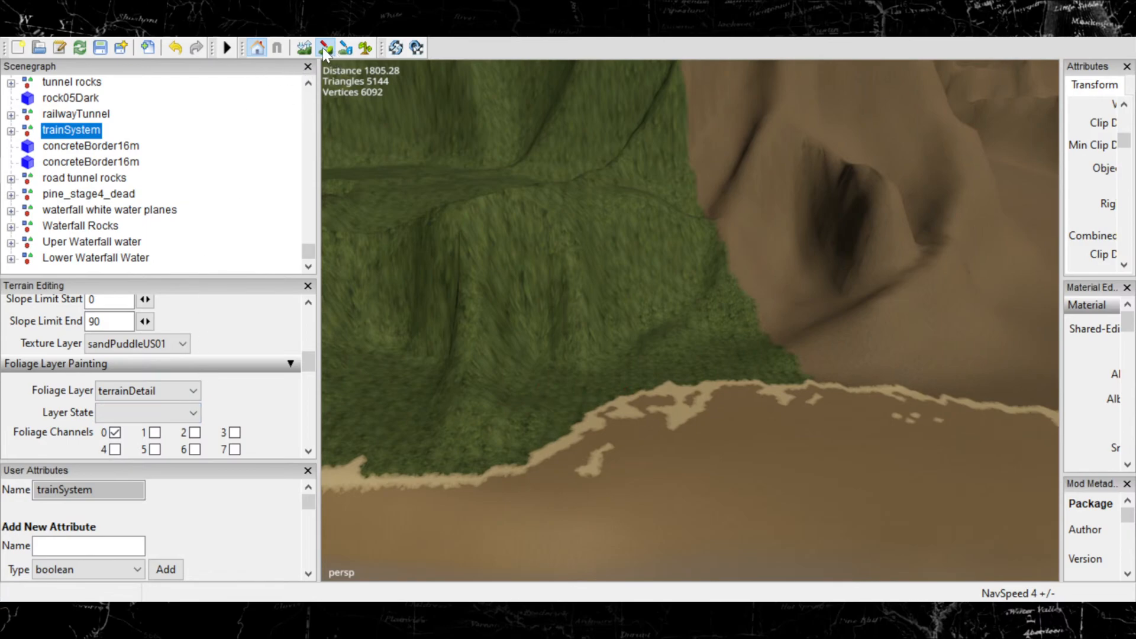
# Switch the texture layer back to BEACH_SAND, reactivate texture painting, and continue the strip along the meadow's grass edge.
pyautogui.moveTo(786, 338); pyautogui.dragTo(624, 337, button='middle')
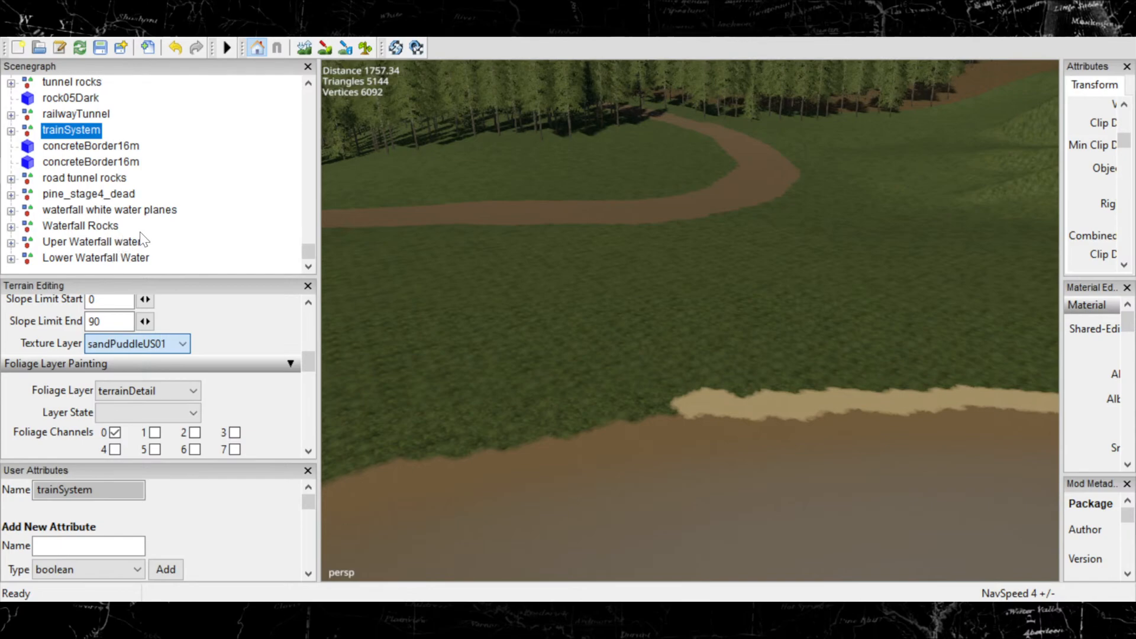
pyautogui.click(127, 221)
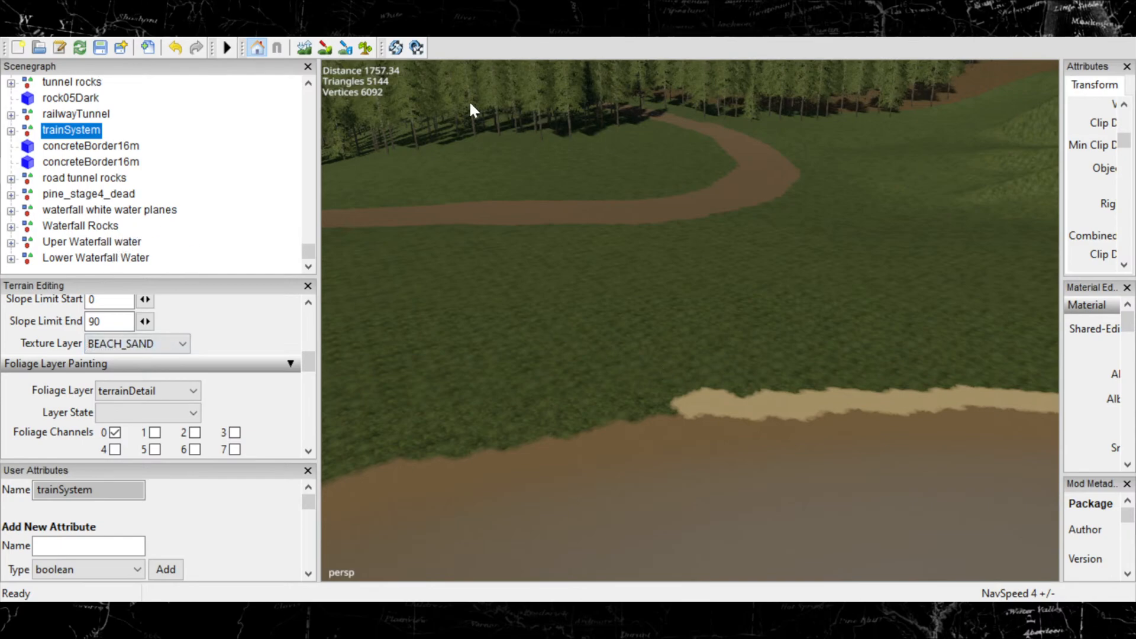
pyautogui.click(326, 49)
pyautogui.click(667, 403)
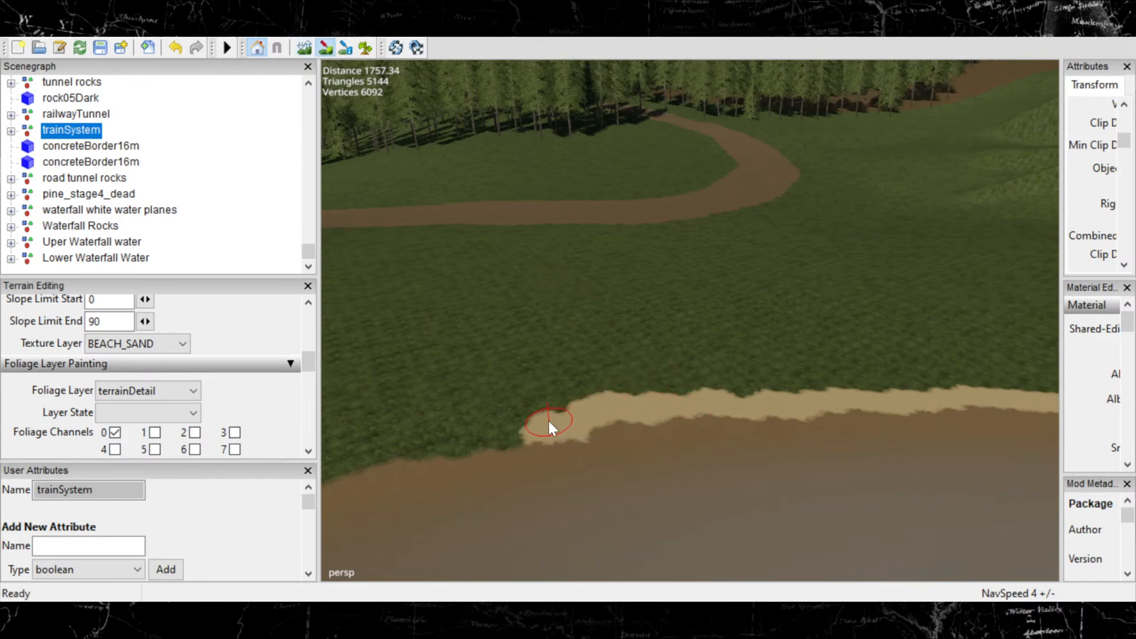
pyautogui.moveTo(503, 424)
pyautogui.mouseDown()
pyautogui.moveTo(470, 421)
pyautogui.moveTo(453, 439)
pyautogui.moveTo(358, 453)
pyautogui.mouseUp()
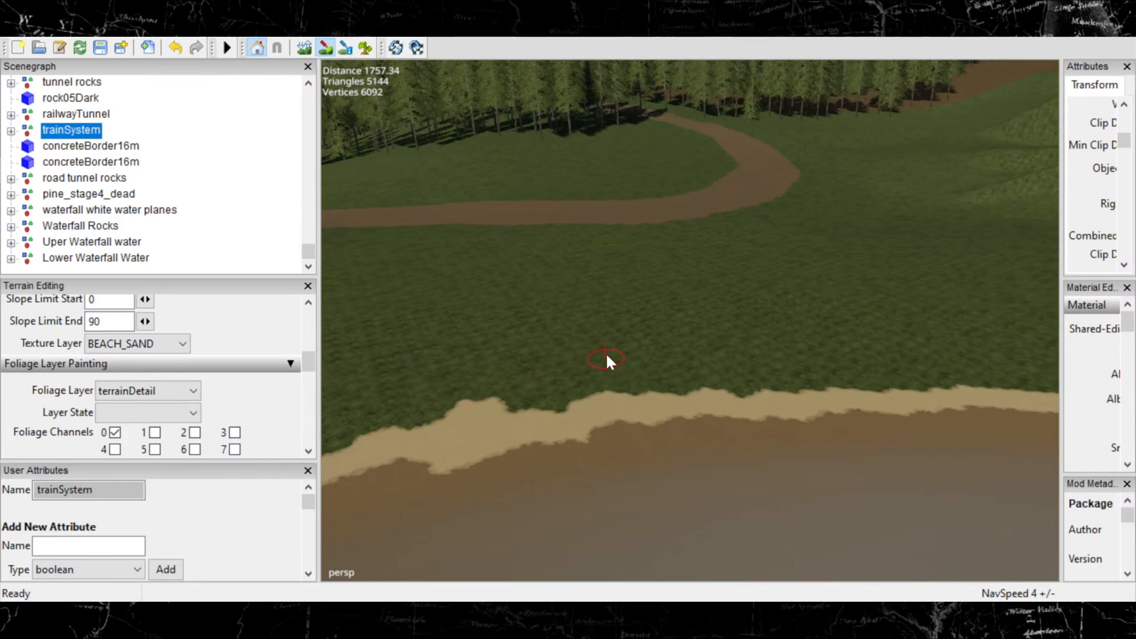
# Carry the sand strip farther along the meadow shoreline, varying its width and adding a narrow spur into the grass.
pyautogui.moveTo(587, 343)
pyautogui.keyDown('alt'); pyautogui.mouseDown(button='middle')
pyautogui.moveTo(749, 349)
pyautogui.moveTo(812, 373)
pyautogui.mouseUp(button='middle'); pyautogui.keyUp('alt')
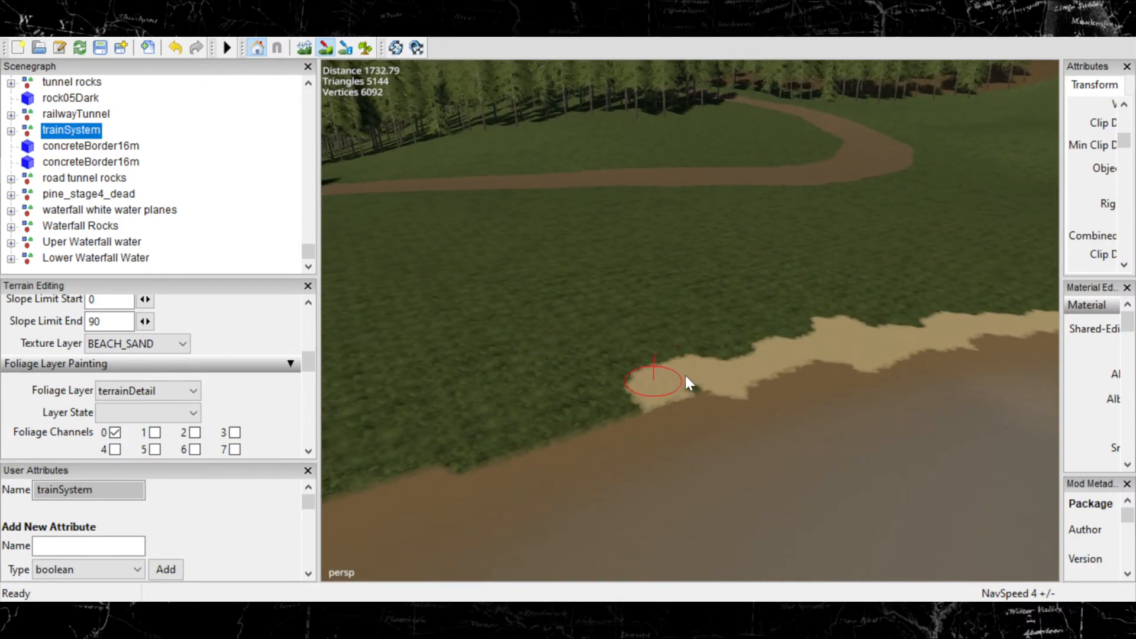
pyautogui.moveTo(686, 376); pyautogui.dragTo(606, 402)
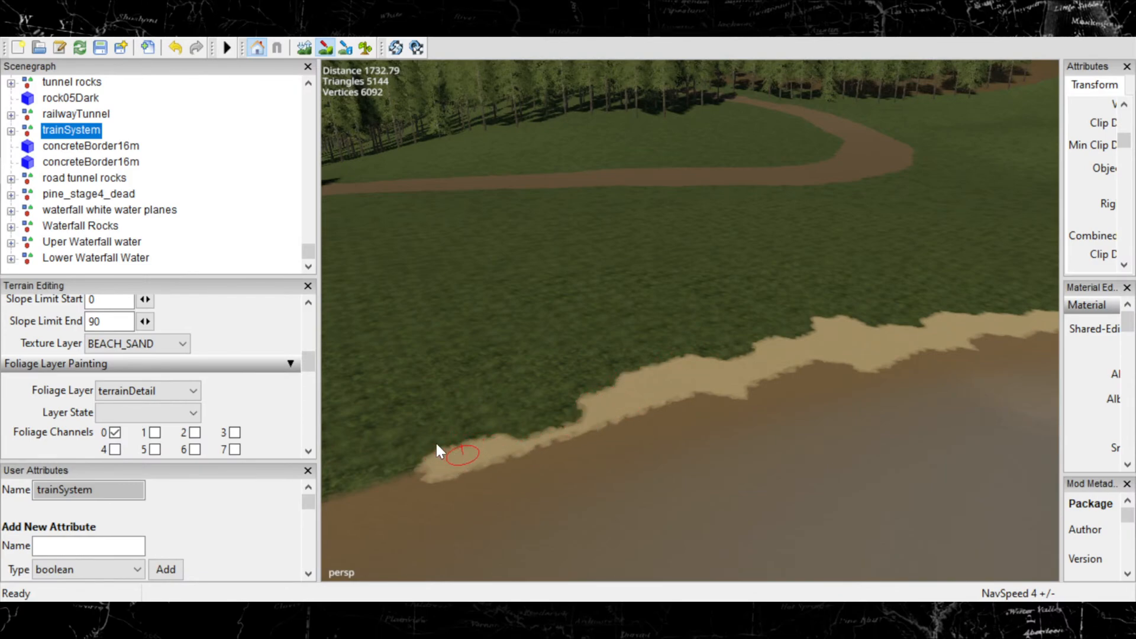
pyautogui.moveTo(416, 449); pyautogui.dragTo(370, 464)
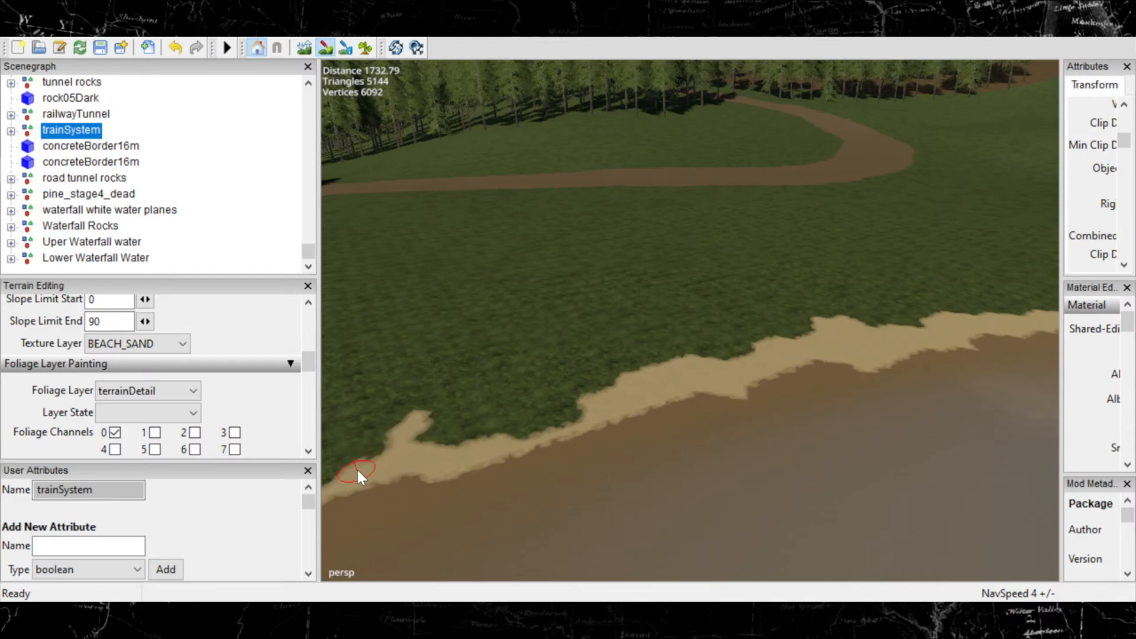
pyautogui.moveTo(357, 468)
pyautogui.keyDown('alt'); pyautogui.mouseDown(button='middle')
pyautogui.moveTo(488, 428)
pyautogui.moveTo(990, 390)
pyautogui.mouseUp(button='middle'); pyautogui.keyUp('alt')
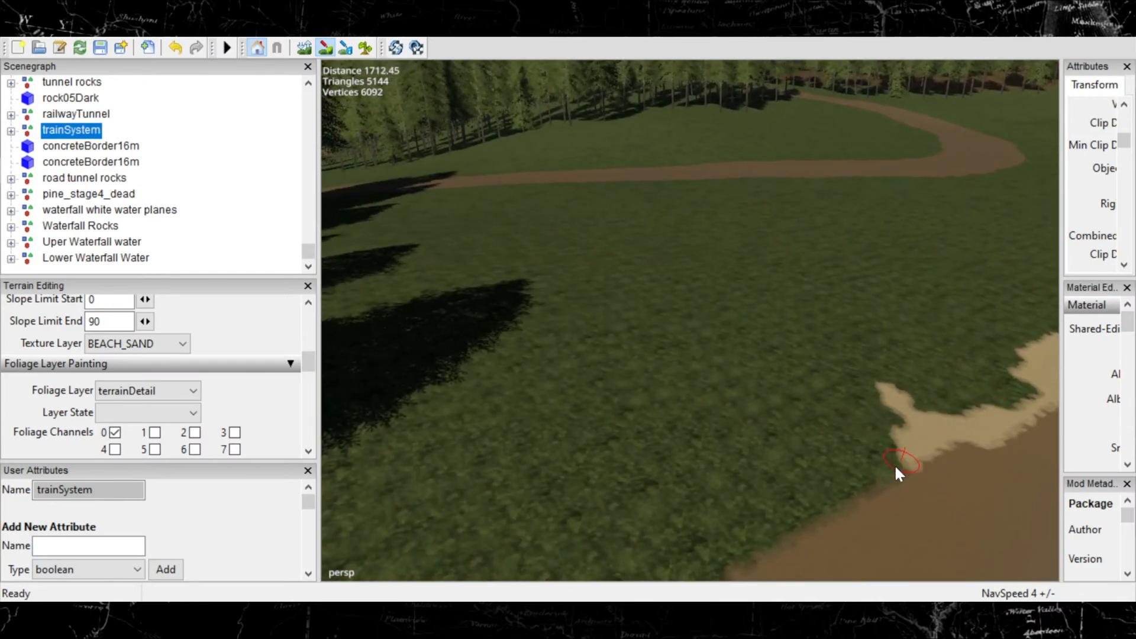
# Continue the BEACH_SAND strip along the meadow's grass edge from the narrow spur toward the tree shadows, keeping its outline uneven.
pyautogui.moveTo(896, 469)
pyautogui.mouseDown()
pyautogui.moveTo(766, 530)
pyautogui.moveTo(710, 571)
pyautogui.mouseUp()
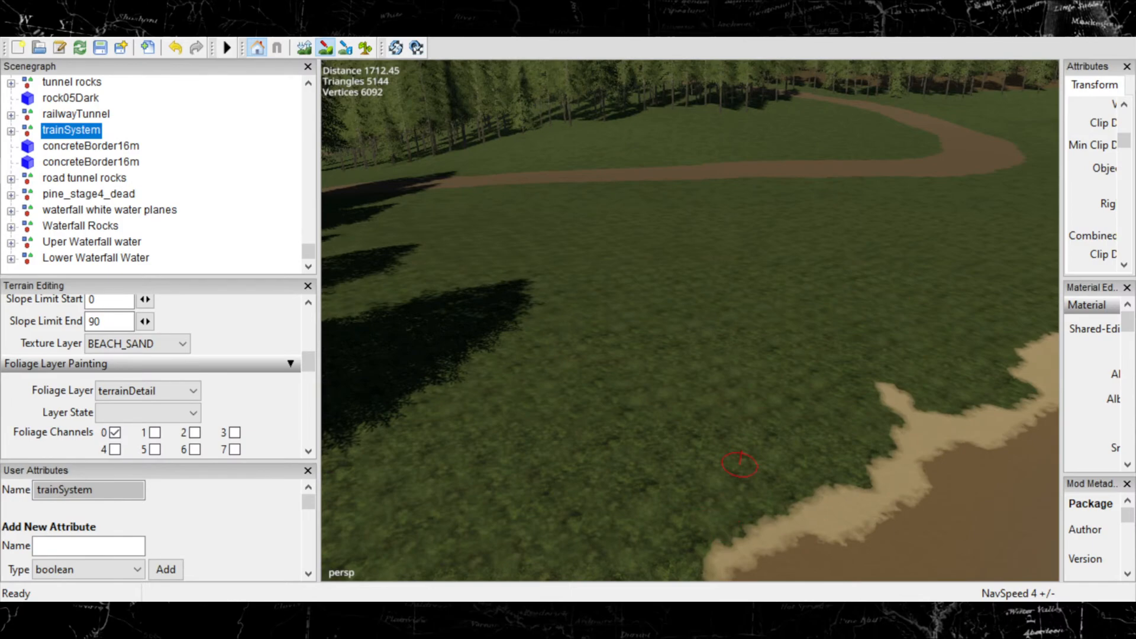
pyautogui.moveTo(561, 369)
pyautogui.keyDown('alt'); pyautogui.mouseDown(button='right')
pyautogui.moveTo(697, 366)
pyautogui.moveTo(750, 290)
pyautogui.mouseUp(button='right'); pyautogui.keyUp('alt')
pyautogui.keyDown('alt'); pyautogui.moveTo(750, 291); pyautogui.dragTo(898, 90, button='middle'); pyautogui.keyUp('alt')
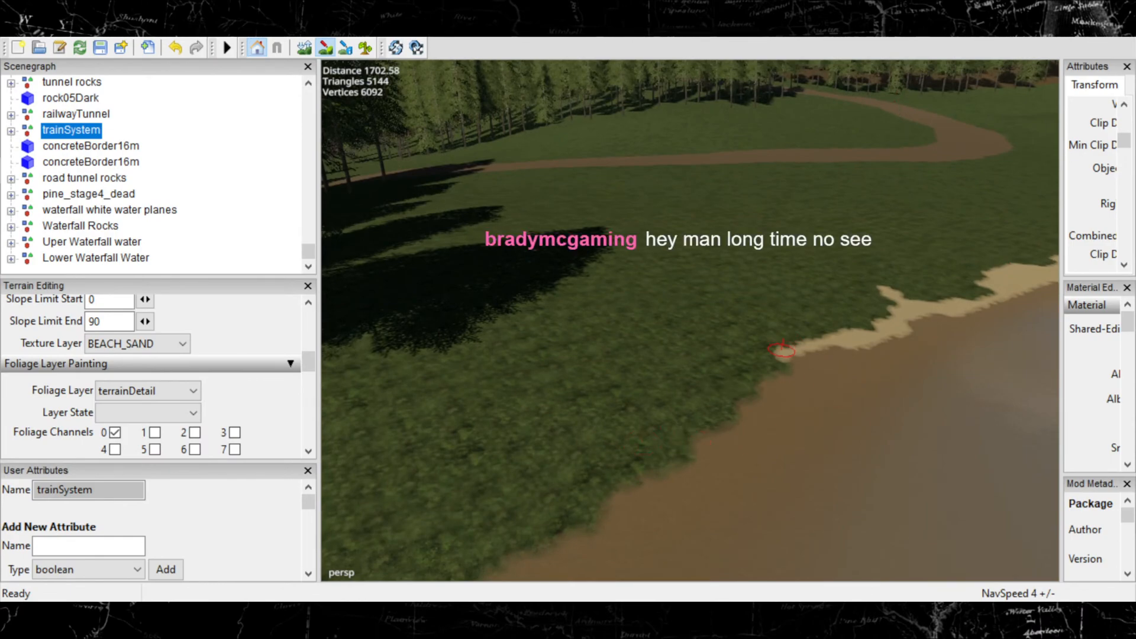
pyautogui.moveTo(750, 374); pyautogui.dragTo(666, 439)
pyautogui.moveTo(632, 473); pyautogui.dragTo(541, 532)
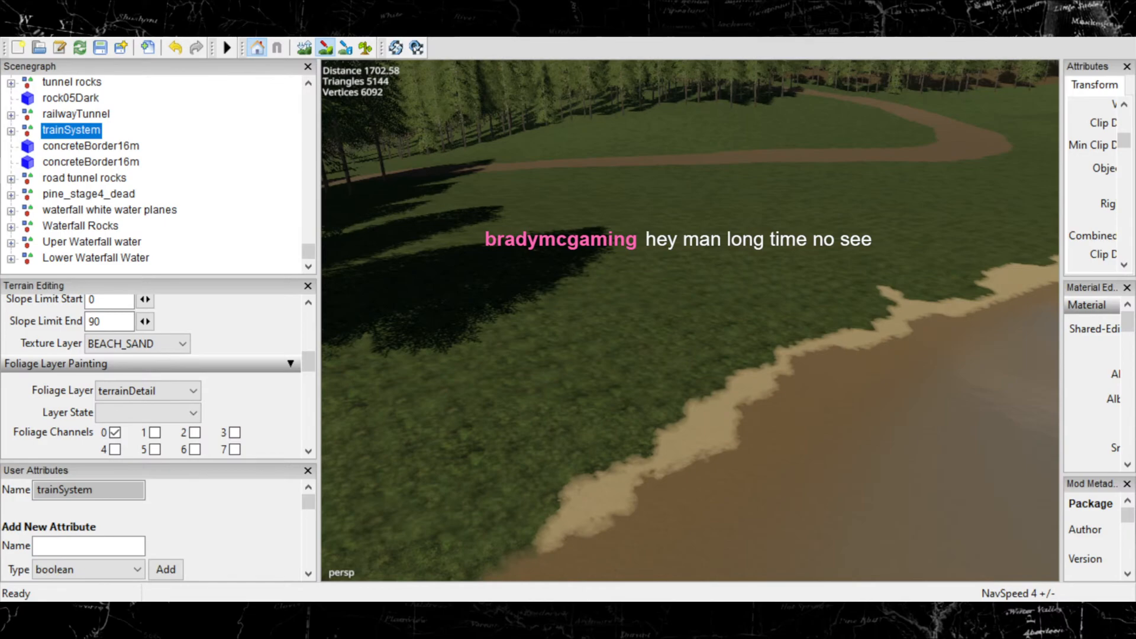
# Extend the sand strip past the open meadow and along the shaded bank beside the first pines.
pyautogui.moveTo(753, 339)
pyautogui.keyDown('alt'); pyautogui.mouseDown(button='middle')
pyautogui.moveTo(679, 328)
pyautogui.moveTo(1000, 205)
pyautogui.mouseUp(button='middle'); pyautogui.keyUp('alt')
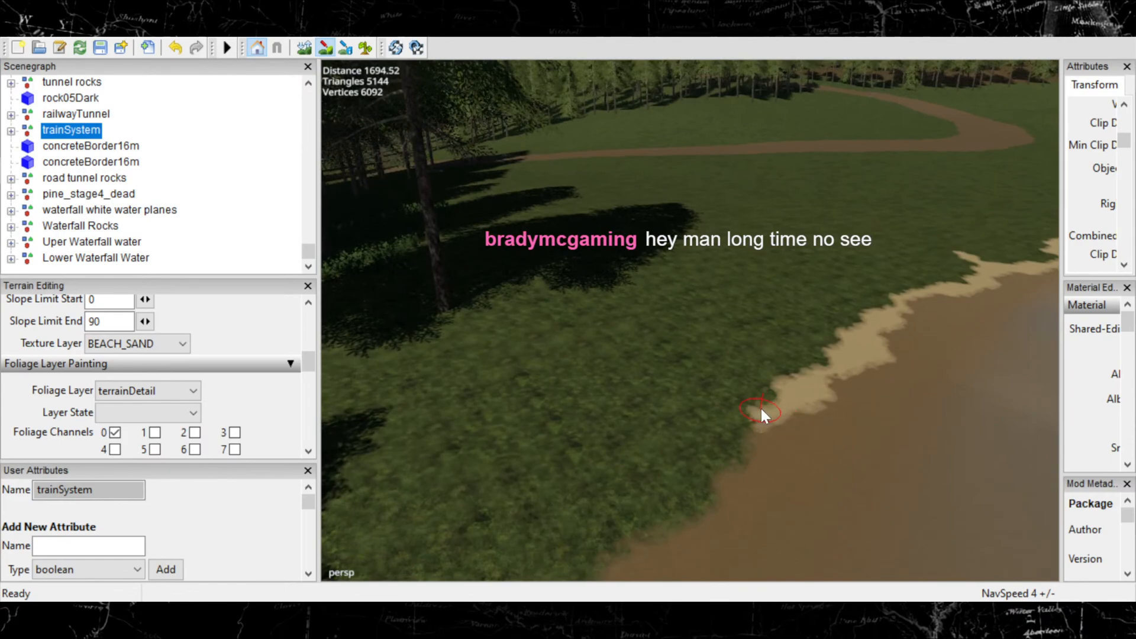
pyautogui.moveTo(761, 407)
pyautogui.mouseDown()
pyautogui.moveTo(677, 487)
pyautogui.moveTo(606, 517)
pyautogui.moveTo(580, 544)
pyautogui.mouseUp()
pyautogui.keyDown('alt'); pyautogui.moveTo(742, 315); pyautogui.dragTo(951, 265, button='middle'); pyautogui.keyUp('alt')
pyautogui.keyDown('alt'); pyautogui.moveTo(751, 355); pyautogui.dragTo(835, 289, button='middle'); pyautogui.keyUp('alt')
pyautogui.moveTo(761, 300); pyautogui.dragTo(680, 355)
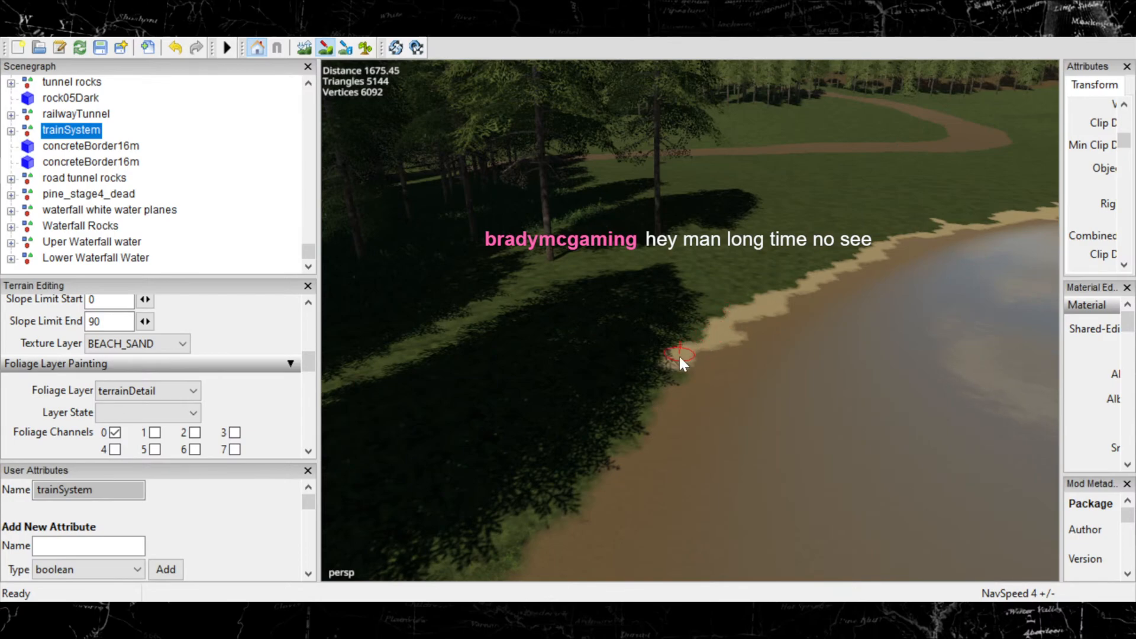
pyautogui.moveTo(643, 402)
pyautogui.mouseDown()
pyautogui.moveTo(533, 503)
pyautogui.moveTo(578, 499)
pyautogui.moveTo(484, 522)
pyautogui.mouseUp()
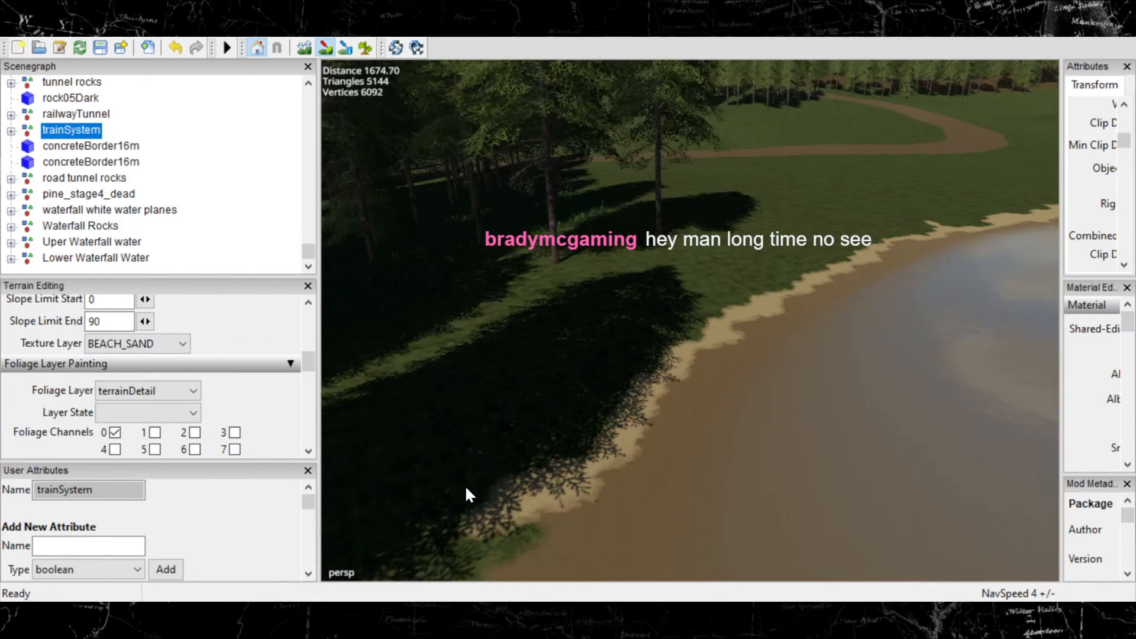
# Widen the sand into a patch where the tree shadow ends and carry the strip down the adjoining grass edge.
pyautogui.moveTo(458, 492); pyautogui.dragTo(464, 486, button='middle')
pyautogui.keyDown('alt'); pyautogui.moveTo(464, 486); pyautogui.dragTo(591, 417, button='middle'); pyautogui.keyUp('alt')
pyautogui.keyDown('alt'); pyautogui.moveTo(638, 385); pyautogui.dragTo(602, 456, button='middle'); pyautogui.keyUp('alt')
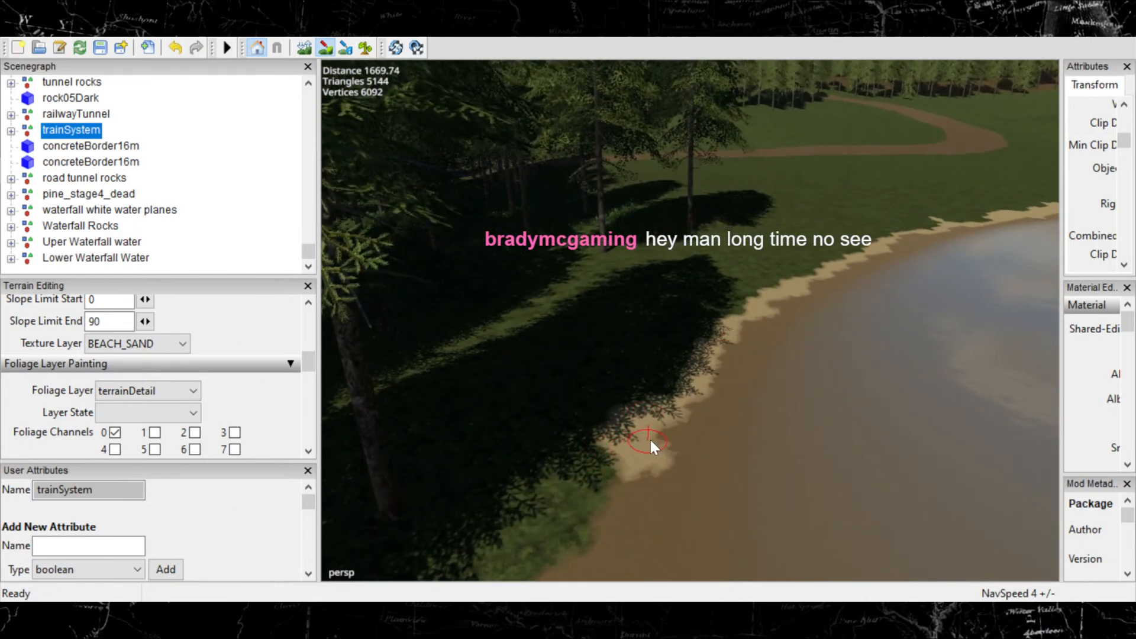
pyautogui.moveTo(648, 438)
pyautogui.mouseDown()
pyautogui.moveTo(567, 482)
pyautogui.moveTo(577, 520)
pyautogui.moveTo(545, 549)
pyautogui.mouseUp()
pyautogui.moveTo(700, 451)
pyautogui.keyDown('alt'); pyautogui.mouseDown(button='middle')
pyautogui.moveTo(726, 206)
pyautogui.moveTo(792, 244)
pyautogui.mouseUp(button='middle'); pyautogui.keyUp('alt')
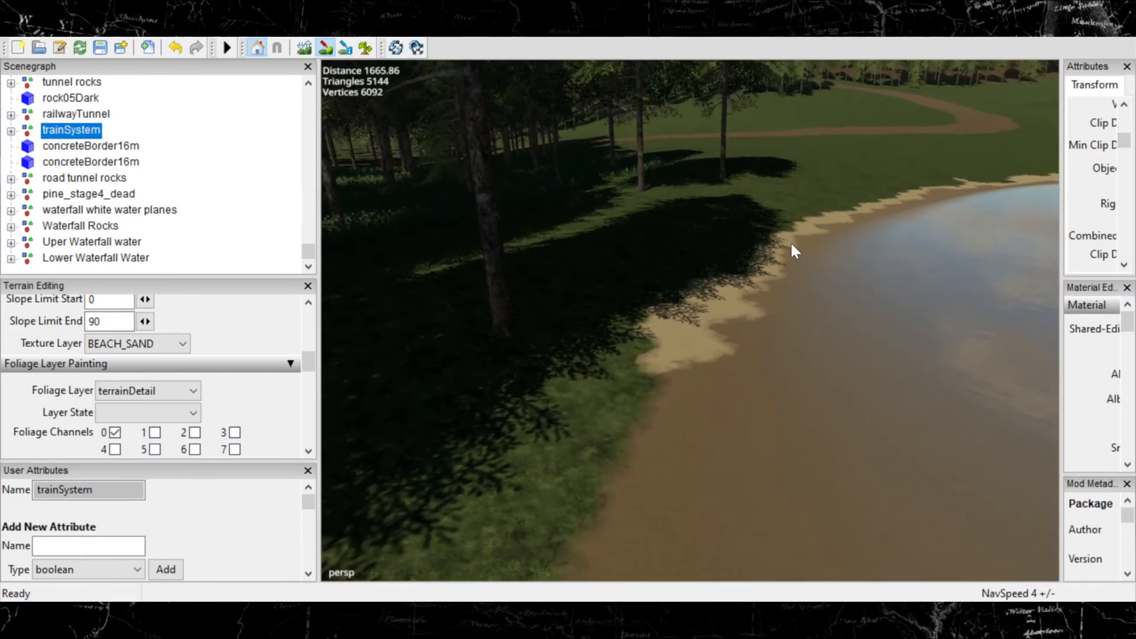
pyautogui.moveTo(654, 375)
pyautogui.mouseDown()
pyautogui.moveTo(571, 525)
pyautogui.moveTo(539, 556)
pyautogui.mouseUp()
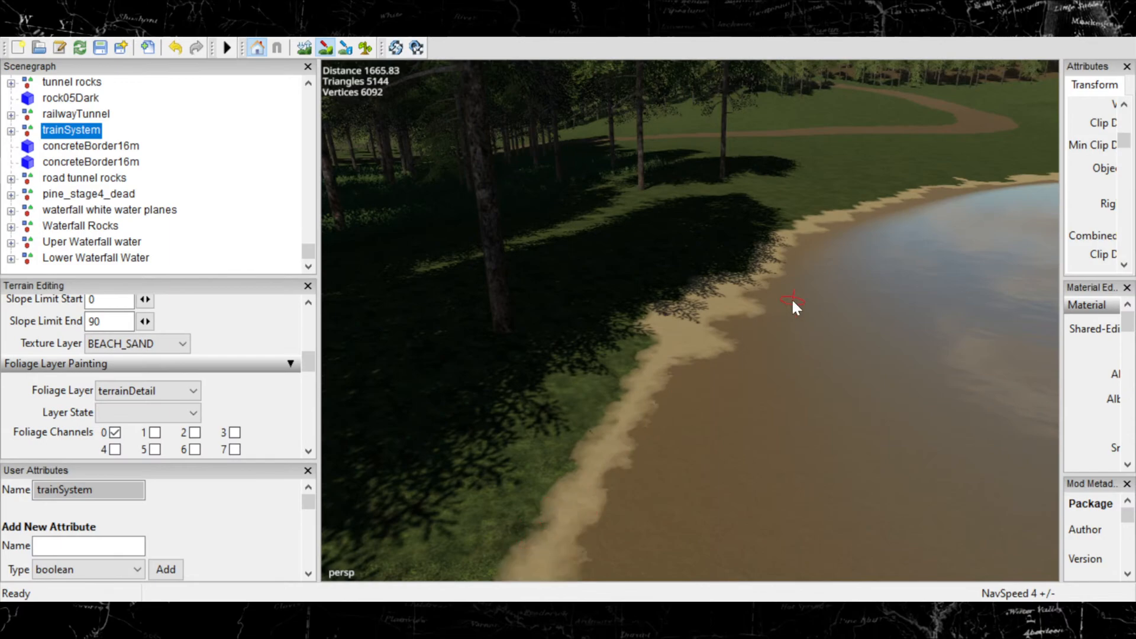
# Paint sand along the sunlit grass bank beyond the shadow, joining the separate patches into one continuous strip.
pyautogui.keyDown('alt'); pyautogui.moveTo(793, 301); pyautogui.dragTo(828, 230, button='middle'); pyautogui.keyUp('alt')
pyautogui.keyDown('alt'); pyautogui.moveTo(581, 424); pyautogui.dragTo(722, 308, button='middle'); pyautogui.keyUp('alt')
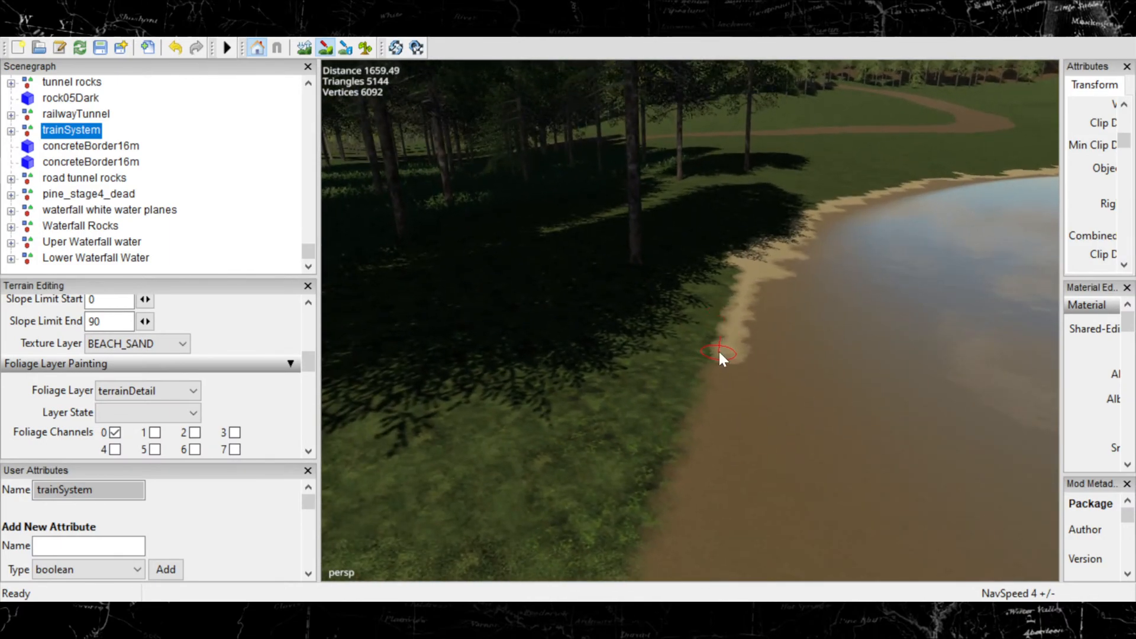
pyautogui.moveTo(719, 350)
pyautogui.mouseDown()
pyautogui.moveTo(665, 393)
pyautogui.moveTo(618, 553)
pyautogui.mouseUp()
pyautogui.keyDown('alt'); pyautogui.moveTo(618, 554); pyautogui.dragTo(477, 414, button='middle'); pyautogui.keyUp('alt')
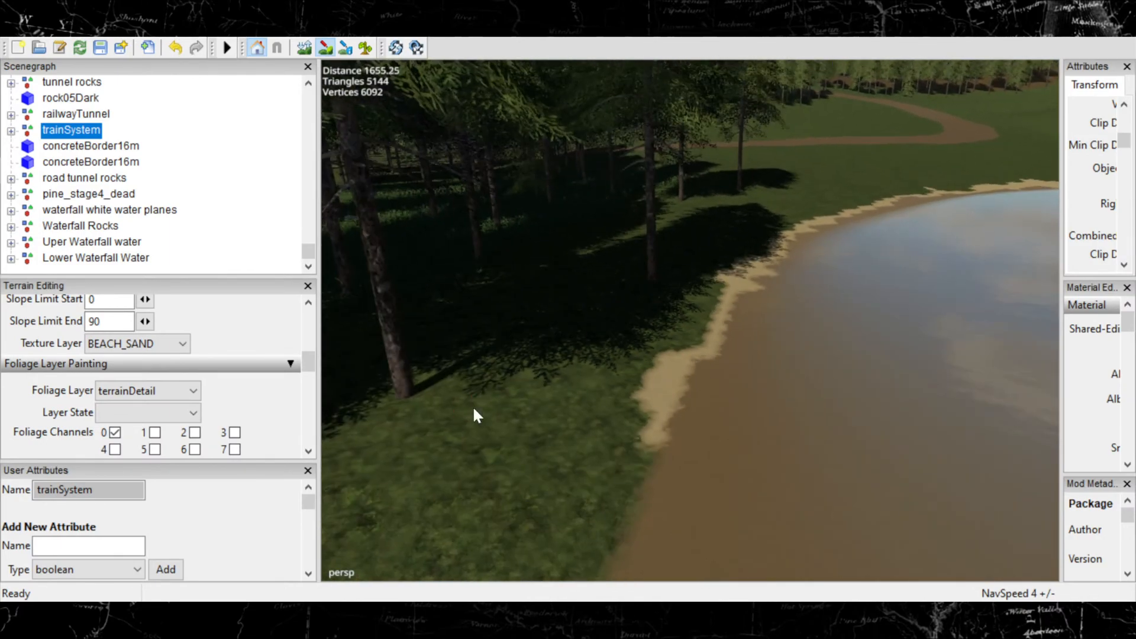
pyautogui.moveTo(672, 393)
pyautogui.keyDown('alt'); pyautogui.mouseDown(button='middle')
pyautogui.moveTo(715, 337)
pyautogui.moveTo(718, 287)
pyautogui.mouseUp(button='middle'); pyautogui.keyUp('alt')
pyautogui.moveTo(684, 357); pyautogui.dragTo(656, 407)
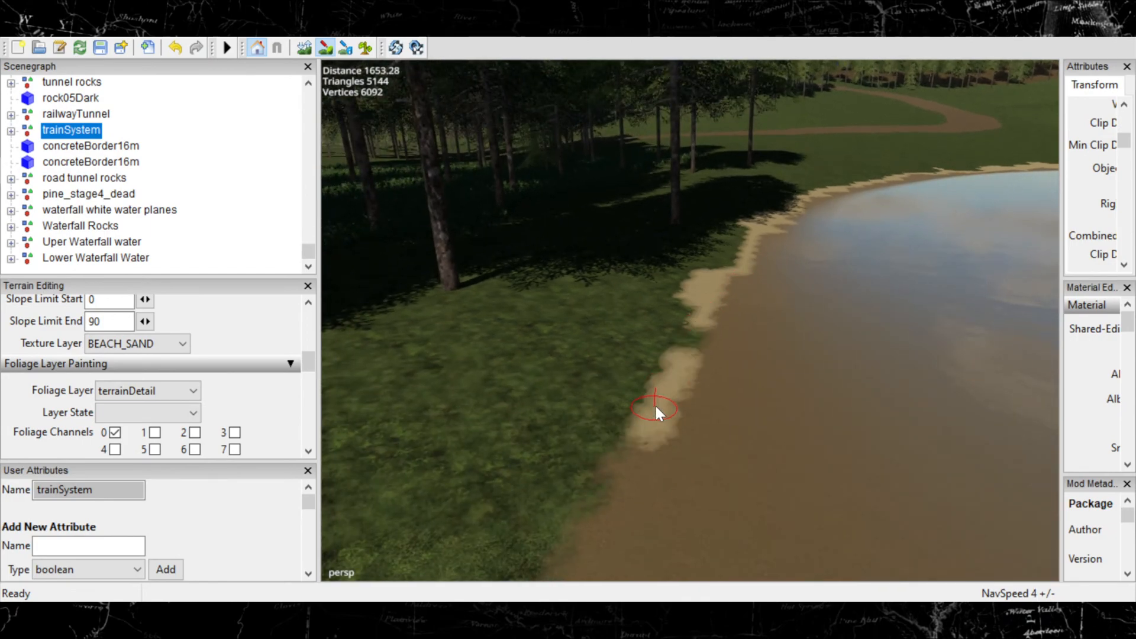
pyautogui.moveTo(695, 309)
pyautogui.mouseDown()
pyautogui.moveTo(665, 379)
pyautogui.moveTo(563, 488)
pyautogui.moveTo(587, 478)
pyautogui.mouseUp()
# Paint small sand lobes reaching into the grass and take the strip around the bend in the shoreline.
pyautogui.keyDown('alt'); pyautogui.moveTo(390, 444); pyautogui.dragTo(608, 283, button='middle'); pyautogui.keyUp('alt')
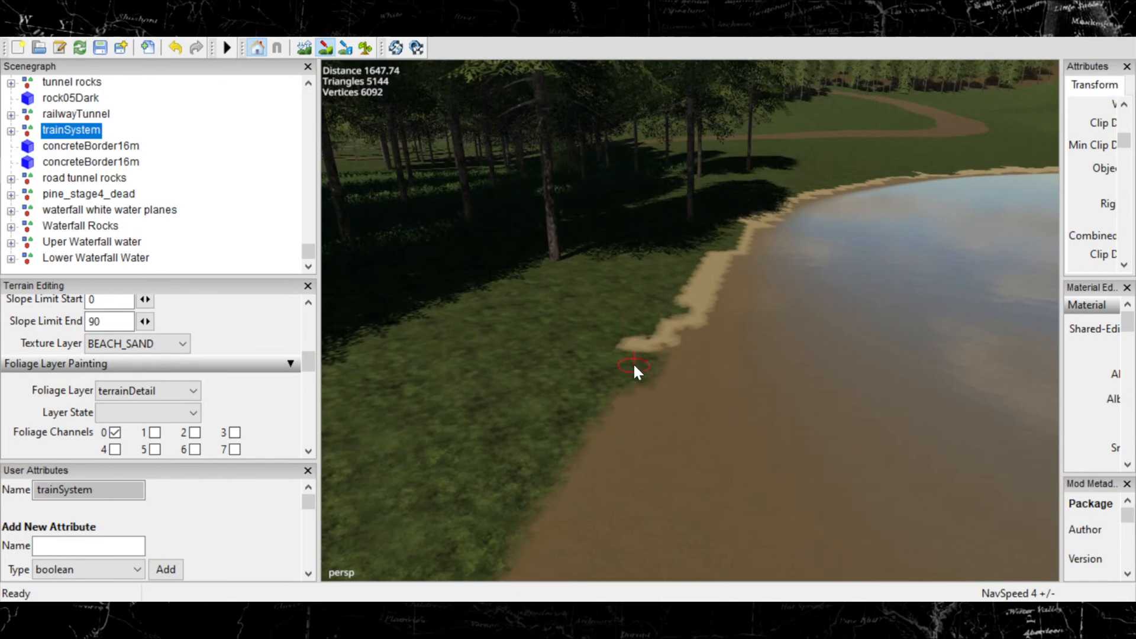
pyautogui.moveTo(648, 355); pyautogui.dragTo(609, 399)
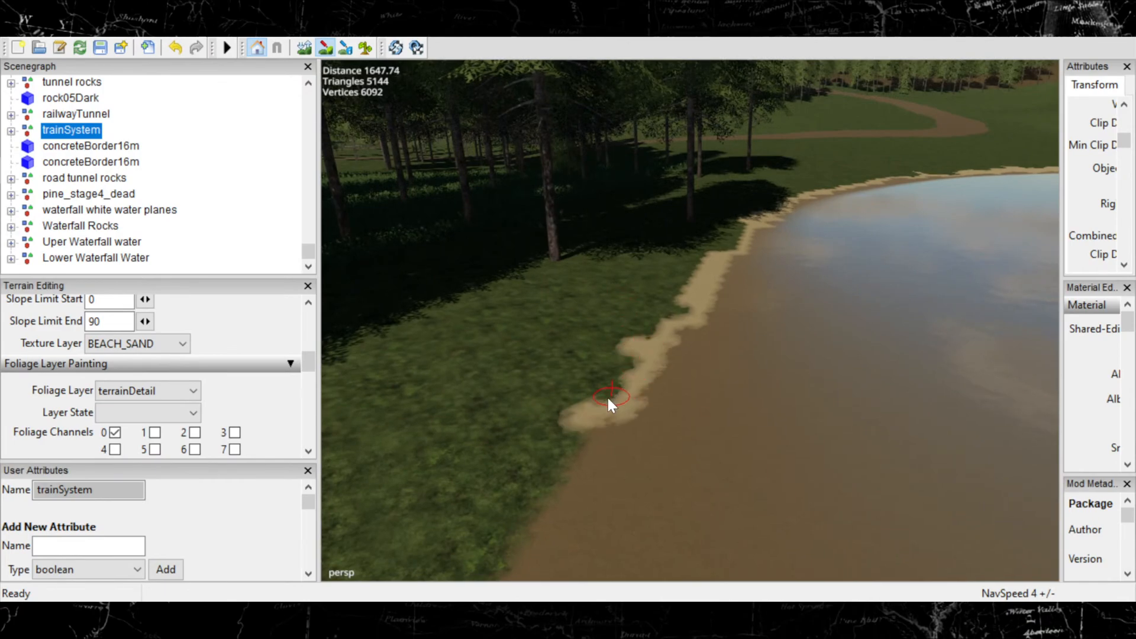
pyautogui.moveTo(563, 455); pyautogui.dragTo(510, 521)
pyautogui.keyDown('alt'); pyautogui.moveTo(560, 461); pyautogui.dragTo(282, 335, button='middle'); pyautogui.keyUp('alt')
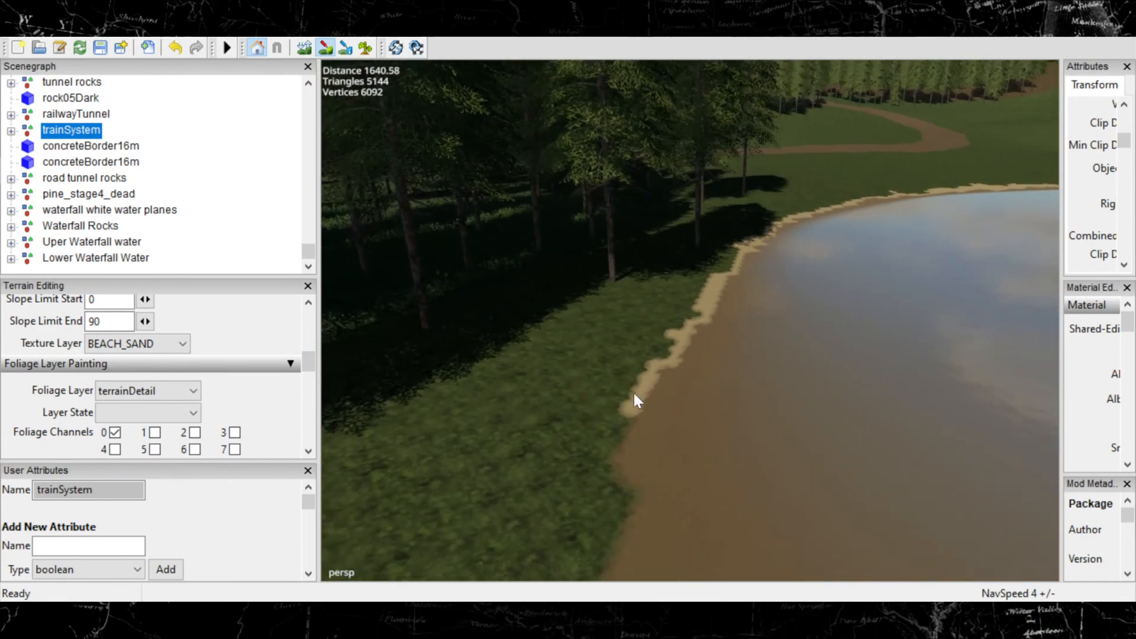
pyautogui.keyDown('alt'); pyautogui.moveTo(633, 391); pyautogui.dragTo(613, 319, button='middle'); pyautogui.keyUp('alt')
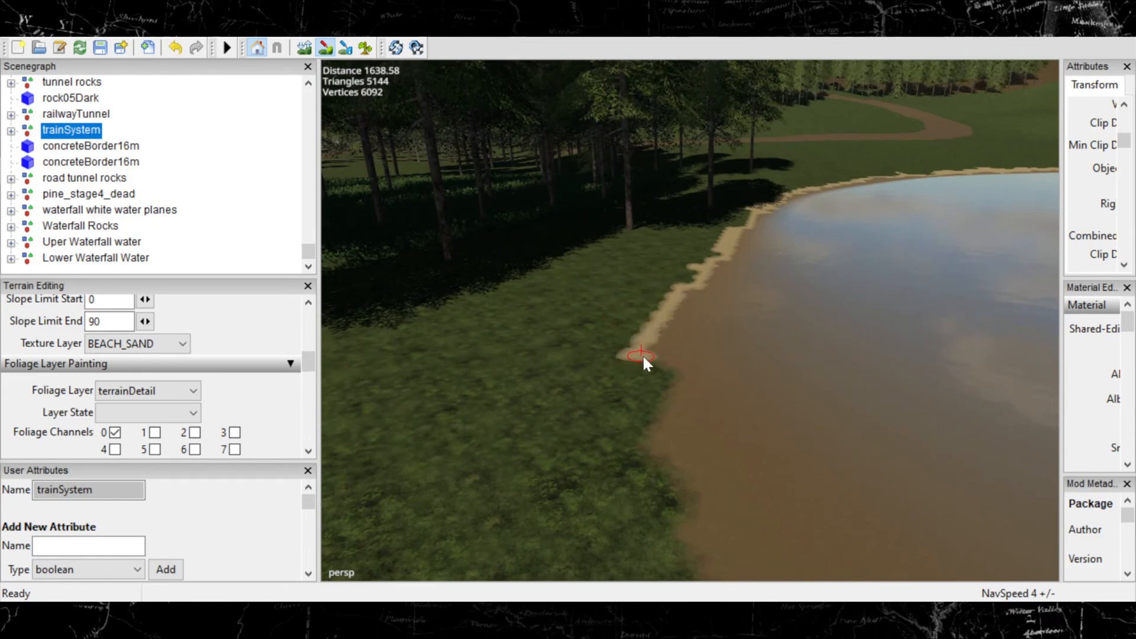
pyautogui.moveTo(673, 369)
pyautogui.mouseDown()
pyautogui.moveTo(666, 424)
pyautogui.moveTo(691, 522)
pyautogui.mouseUp()
# Carry the sand strip in a zigzag along the straight grass bank after the bend, broadening it at the end.
pyautogui.scroll(-2, 714, 452)
pyautogui.keyDown('alt'); pyautogui.moveTo(714, 453); pyautogui.dragTo(599, 308, button='middle'); pyautogui.keyUp('alt')
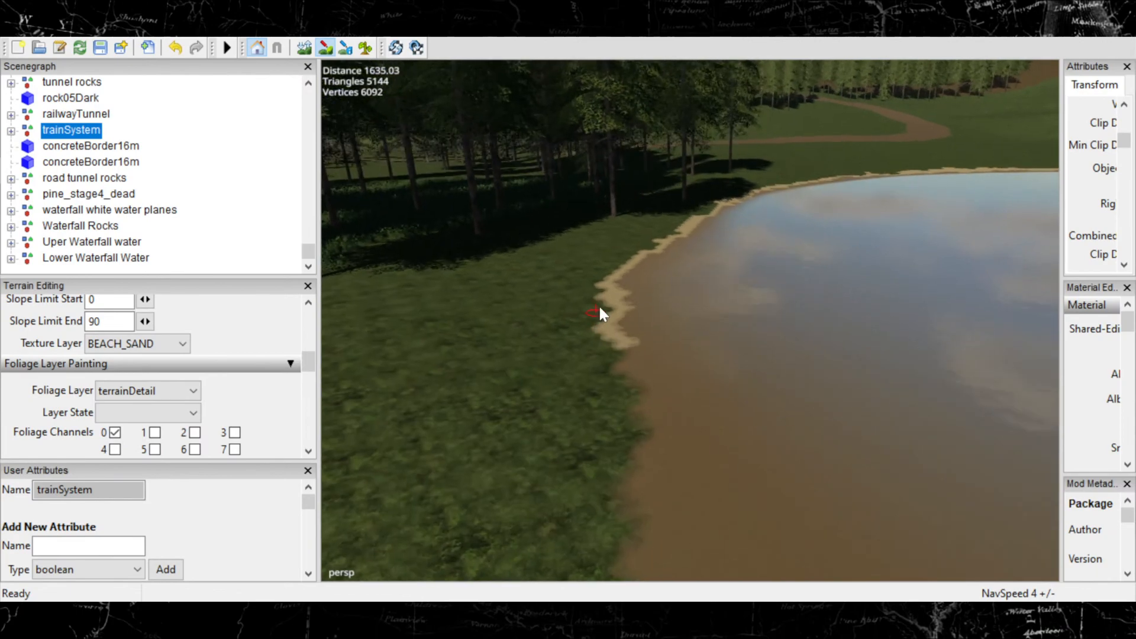
pyautogui.moveTo(613, 374)
pyautogui.mouseDown()
pyautogui.moveTo(634, 400)
pyautogui.moveTo(620, 502)
pyautogui.mouseUp()
pyautogui.scroll(-2, 433, 460)
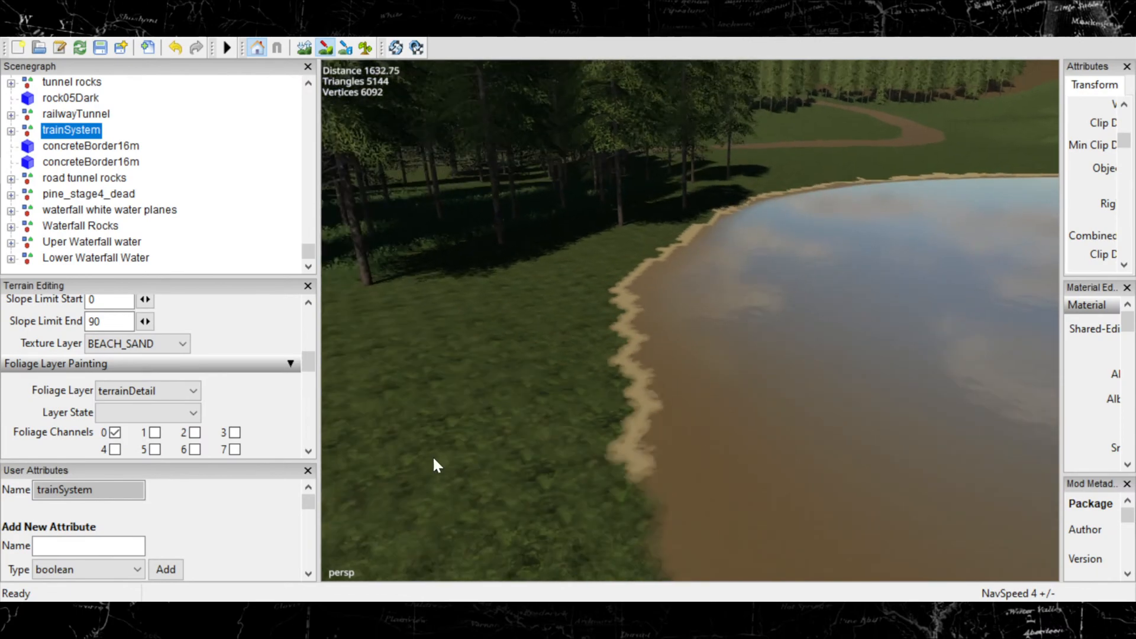
pyautogui.keyDown('alt'); pyautogui.moveTo(539, 413); pyautogui.dragTo(411, 183, button='middle'); pyautogui.keyUp('alt')
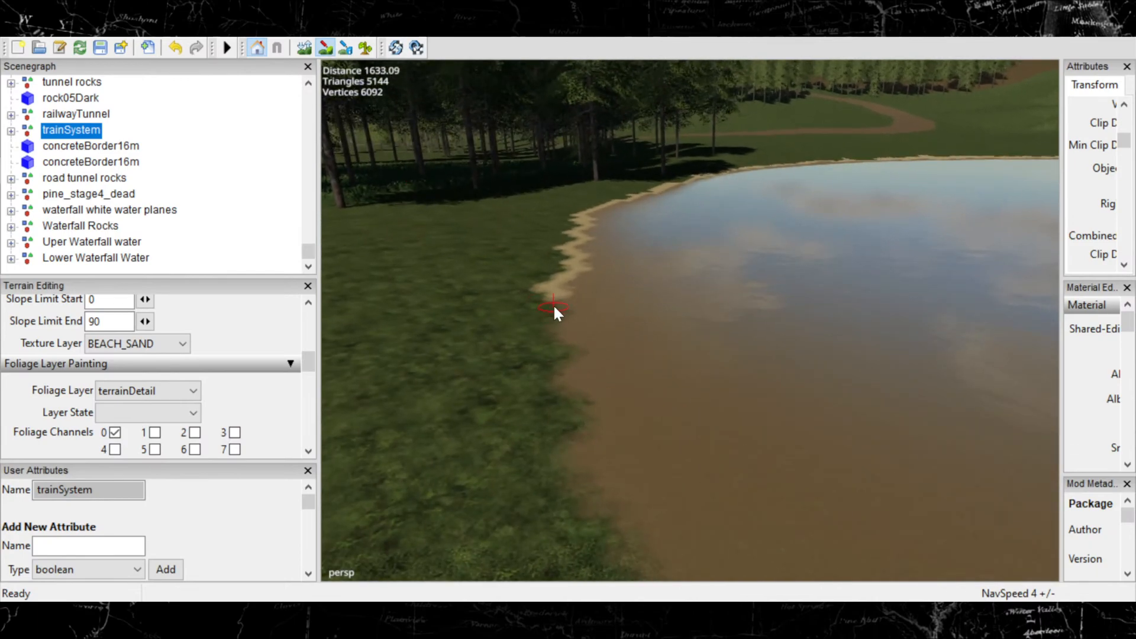
pyautogui.moveTo(552, 321)
pyautogui.mouseDown()
pyautogui.moveTo(558, 290)
pyautogui.moveTo(554, 382)
pyautogui.moveTo(633, 562)
pyautogui.mouseUp()
pyautogui.scroll(-1, 691, 332)
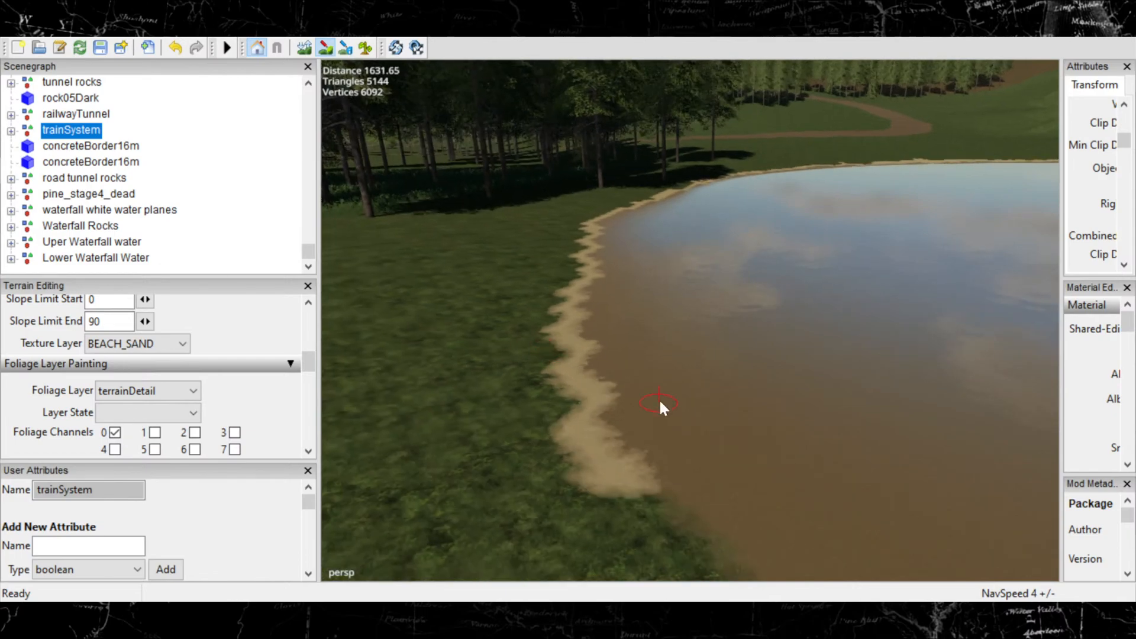
# Fill out the broad sand patch on the bank and extend it diagonally along the grass edge.
pyautogui.keyDown('alt'); pyautogui.moveTo(660, 400); pyautogui.dragTo(390, 142, button='middle'); pyautogui.keyUp('alt')
pyautogui.scroll(-1, 390, 142)
pyautogui.moveTo(545, 253)
pyautogui.mouseDown()
pyautogui.moveTo(571, 292)
pyautogui.moveTo(592, 284)
pyautogui.mouseUp()
pyautogui.click(580, 270)
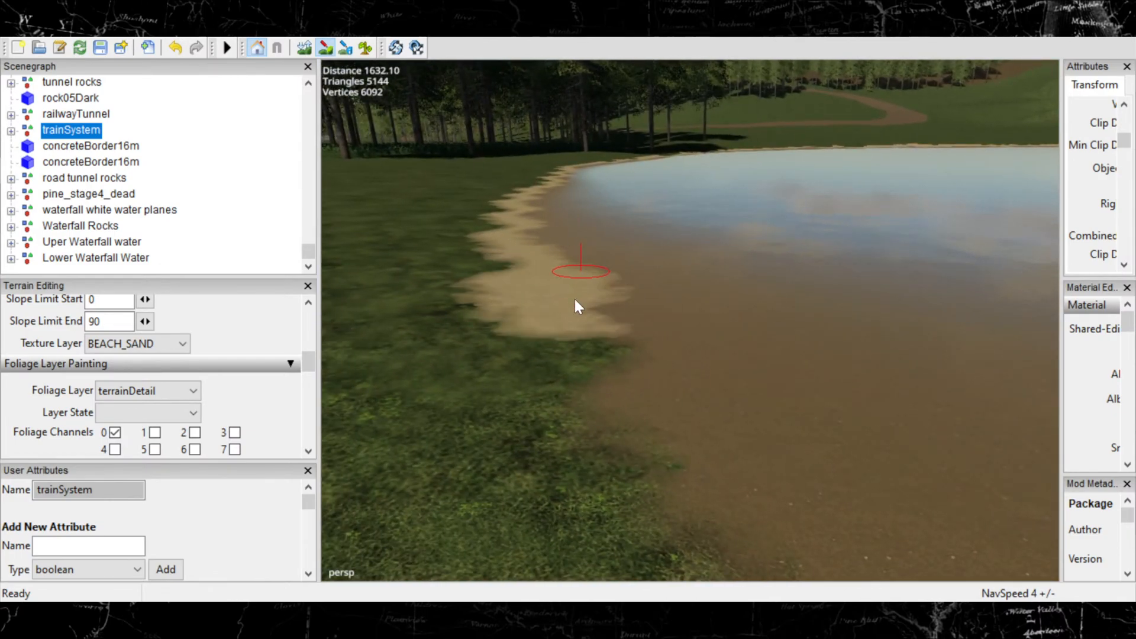
pyautogui.moveTo(509, 378); pyautogui.dragTo(563, 437)
pyautogui.moveTo(598, 345); pyautogui.dragTo(532, 357)
pyautogui.scroll(-1, 502, 336)
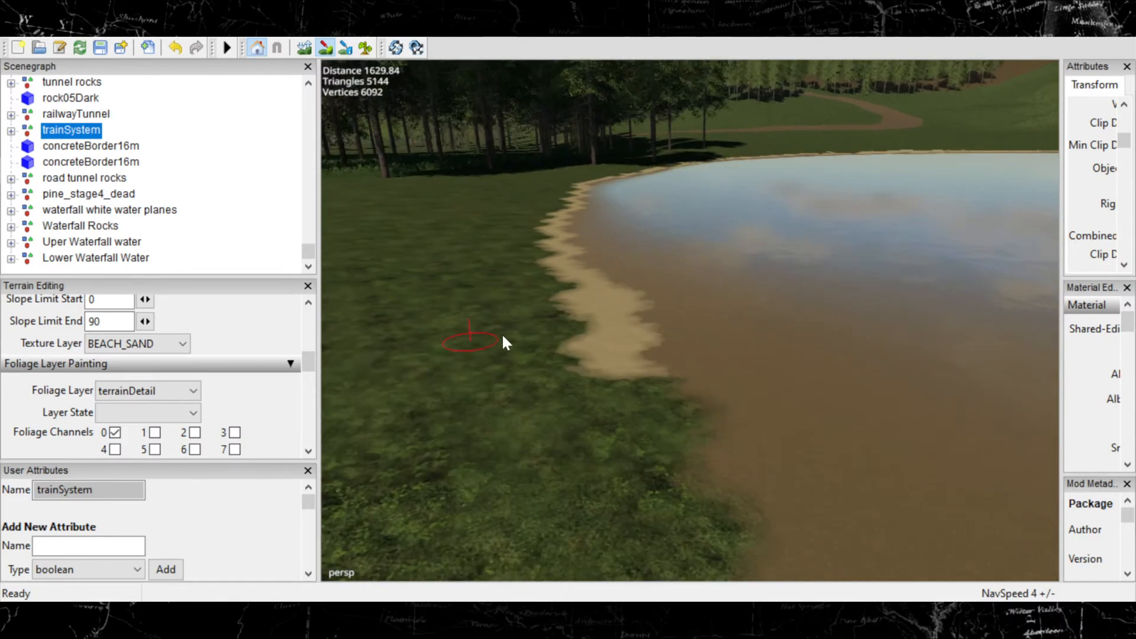
pyautogui.moveTo(665, 381)
pyautogui.mouseDown()
pyautogui.moveTo(696, 486)
pyautogui.moveTo(745, 483)
pyautogui.mouseUp()
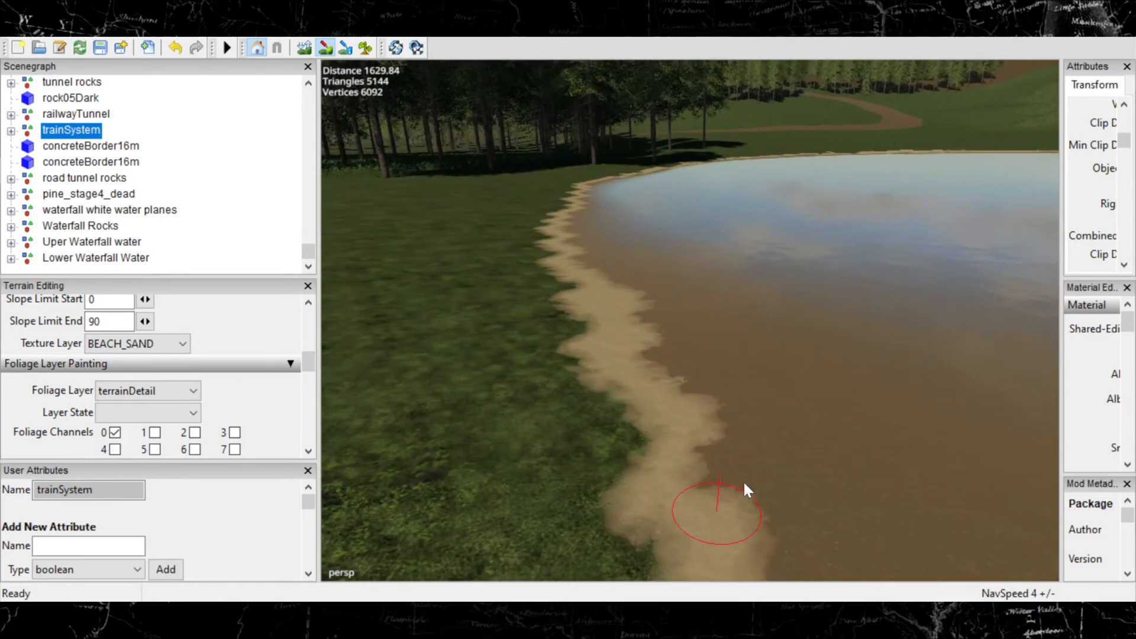
# Continue the sand along the outward-curving grass bank with bulging lobes of varying width.
pyautogui.scroll(-2, 744, 480)
pyautogui.moveTo(725, 386)
pyautogui.keyDown('alt'); pyautogui.mouseDown(button='middle')
pyautogui.moveTo(674, 286)
pyautogui.moveTo(658, 324)
pyautogui.moveTo(690, 335)
pyautogui.mouseUp(button='middle'); pyautogui.keyUp('alt')
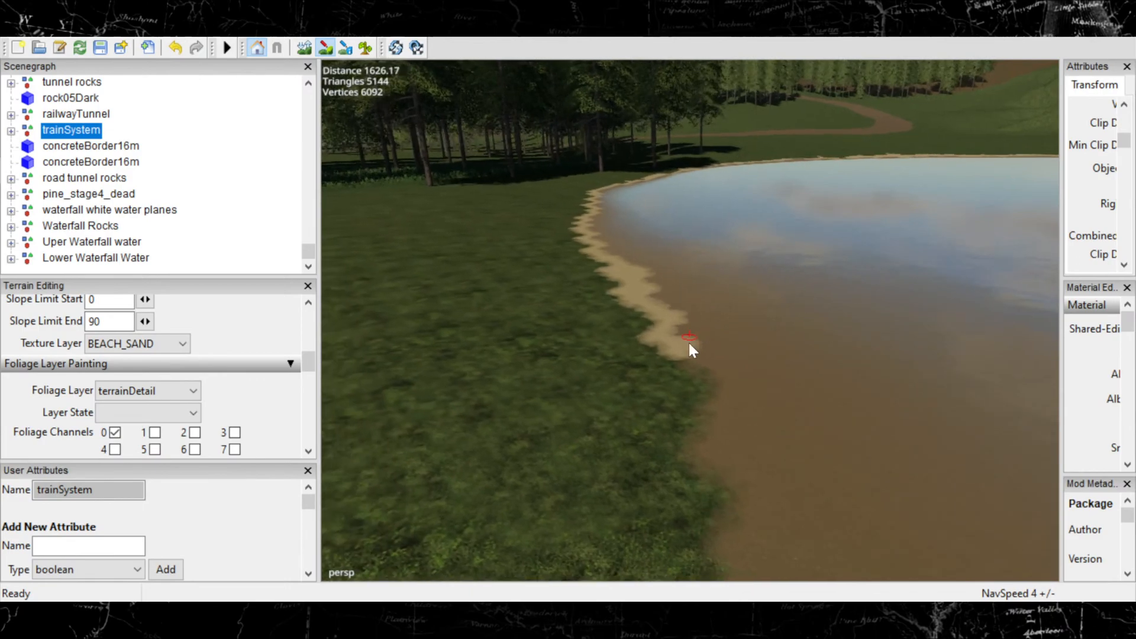
pyautogui.moveTo(689, 344)
pyautogui.mouseDown()
pyautogui.moveTo(675, 375)
pyautogui.moveTo(683, 354)
pyautogui.moveTo(687, 378)
pyautogui.mouseUp()
pyautogui.moveTo(687, 484)
pyautogui.mouseDown()
pyautogui.moveTo(697, 472)
pyautogui.moveTo(677, 432)
pyautogui.mouseUp()
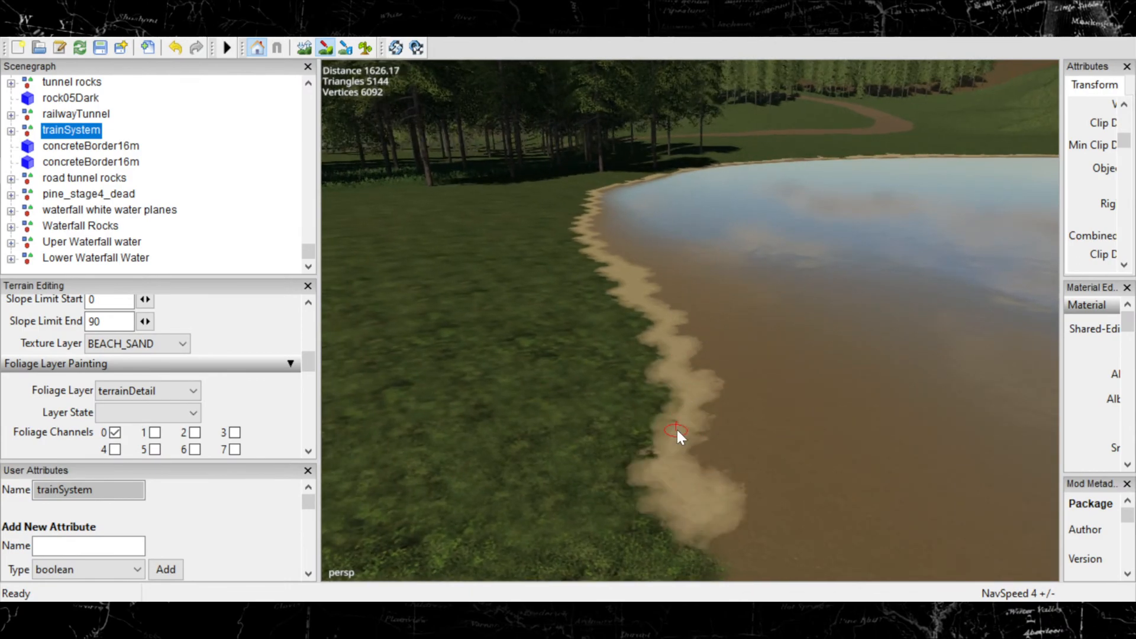
pyautogui.moveTo(669, 442)
pyautogui.keyDown('alt'); pyautogui.mouseDown(button='middle')
pyautogui.moveTo(637, 370)
pyautogui.moveTo(684, 292)
pyautogui.moveTo(756, 263)
pyautogui.mouseUp(button='middle'); pyautogui.keyUp('alt')
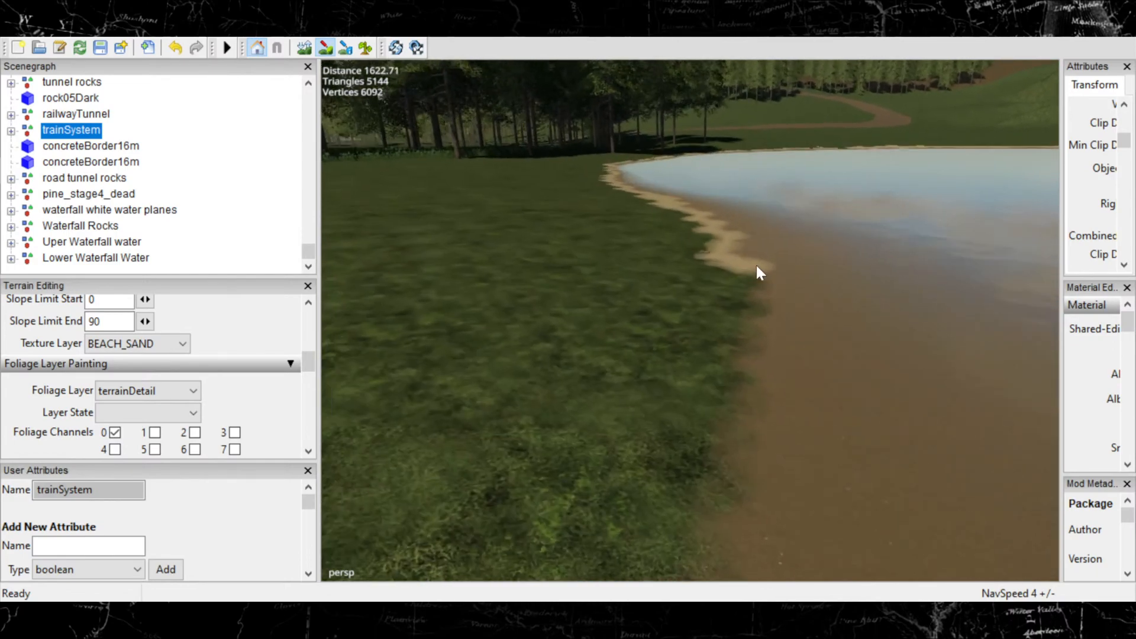
pyautogui.moveTo(745, 296)
pyautogui.mouseDown()
pyautogui.moveTo(735, 322)
pyautogui.moveTo(746, 237)
pyautogui.mouseUp()
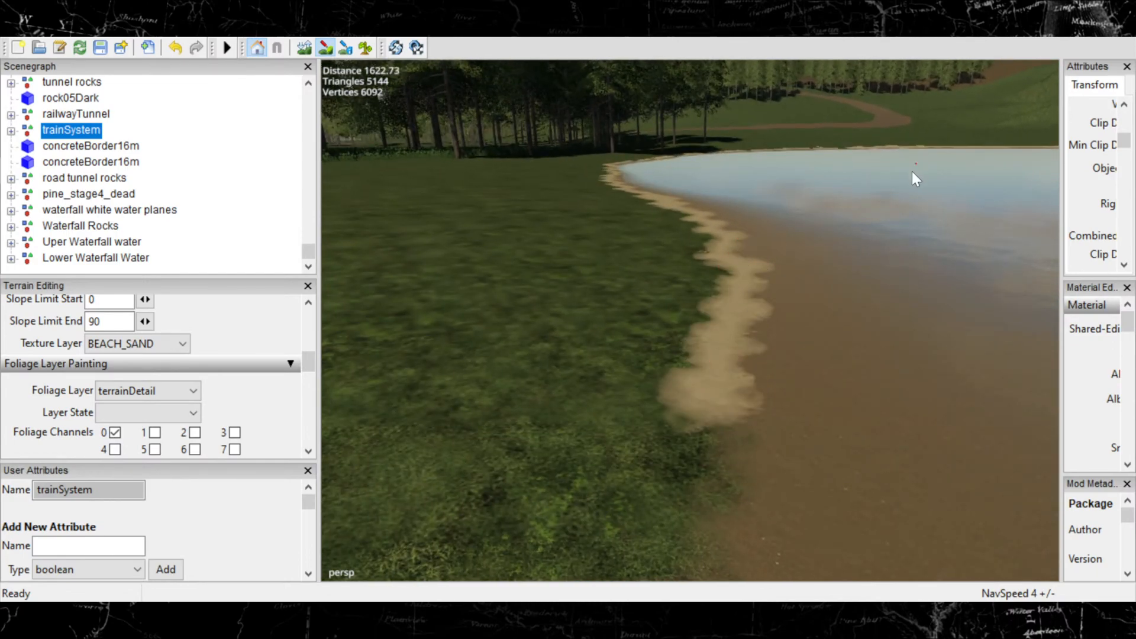
# Paint sand around the grassy point with short spurs into the meadow and cover the leftover green spot beside it.
pyautogui.keyDown('alt'); pyautogui.moveTo(911, 171); pyautogui.dragTo(649, 175, button='middle'); pyautogui.keyUp('alt')
pyautogui.moveTo(905, 139)
pyautogui.keyDown('alt'); pyautogui.mouseDown(button='middle')
pyautogui.moveTo(833, 166)
pyautogui.moveTo(835, 205)
pyautogui.moveTo(717, 248)
pyautogui.moveTo(923, 131)
pyautogui.mouseUp(button='middle'); pyautogui.keyUp('alt')
pyautogui.keyDown('alt'); pyautogui.moveTo(422, 394); pyautogui.dragTo(962, 39, button='middle'); pyautogui.keyUp('alt')
pyautogui.keyDown('alt'); pyautogui.moveTo(616, 355); pyautogui.dragTo(852, 219, button='middle'); pyautogui.keyUp('alt')
pyautogui.moveTo(744, 356)
pyautogui.keyDown('alt'); pyautogui.mouseDown(button='middle')
pyautogui.moveTo(926, 258)
pyautogui.moveTo(849, 130)
pyautogui.mouseUp(button='middle'); pyautogui.keyUp('alt')
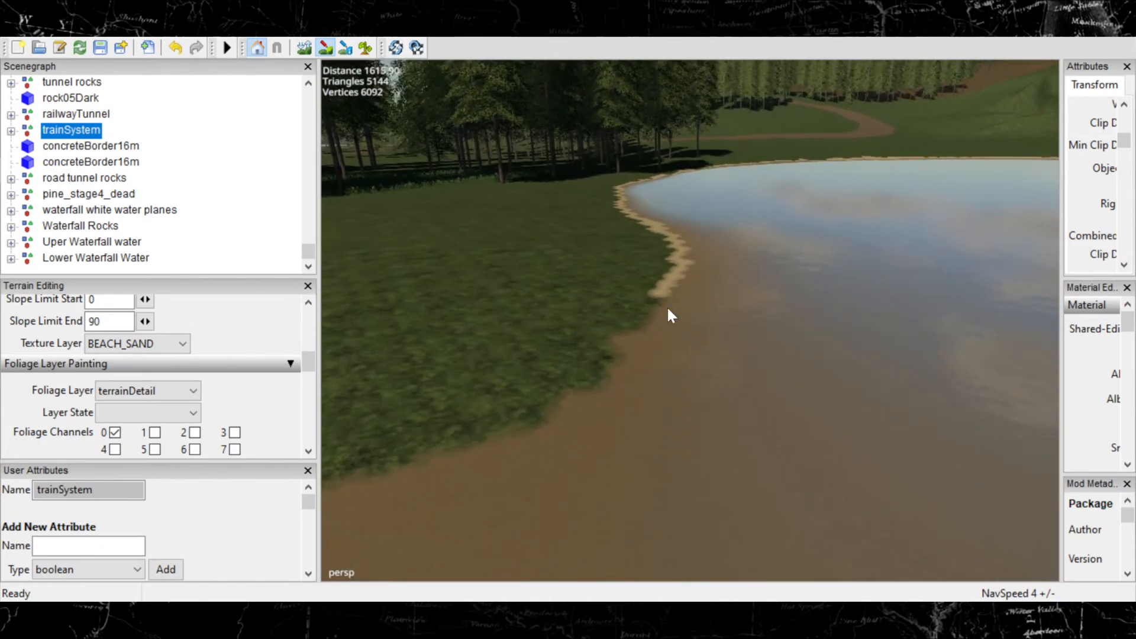
pyautogui.moveTo(668, 309)
pyautogui.keyDown('alt'); pyautogui.mouseDown(button='middle')
pyautogui.moveTo(706, 231)
pyautogui.moveTo(772, 325)
pyautogui.moveTo(770, 343)
pyautogui.mouseUp(button='middle'); pyautogui.keyUp('alt')
pyautogui.moveTo(769, 343); pyautogui.dragTo(685, 507)
pyautogui.keyDown('alt'); pyautogui.moveTo(956, 208); pyautogui.dragTo(698, 305, button='middle'); pyautogui.keyUp('alt')
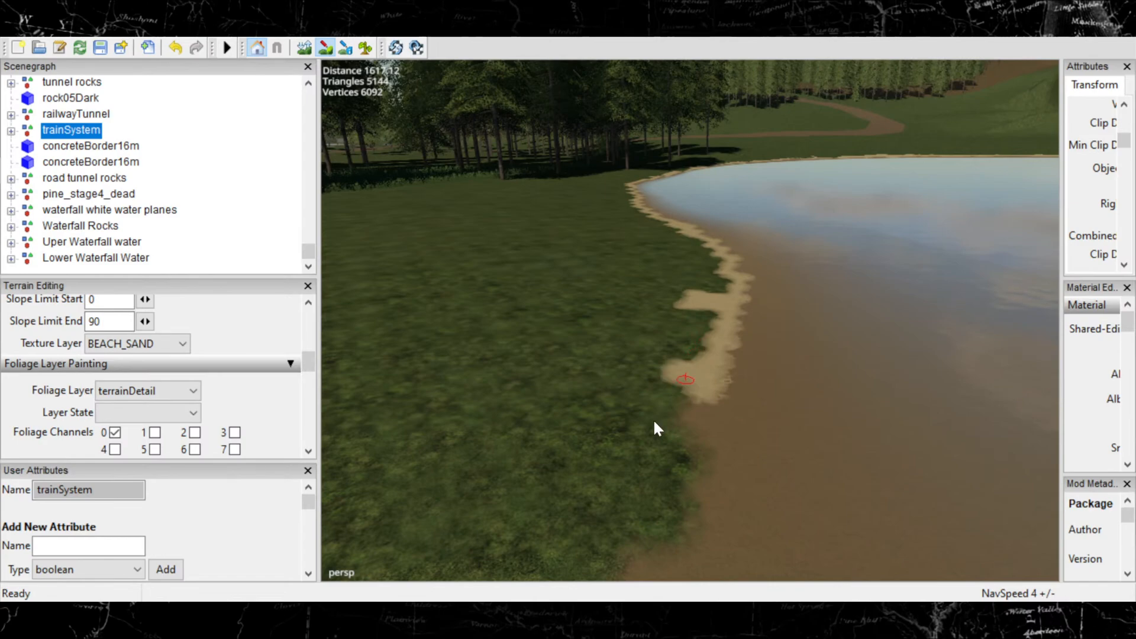
pyautogui.moveTo(655, 423)
pyautogui.mouseDown()
pyautogui.moveTo(636, 442)
pyautogui.moveTo(675, 488)
pyautogui.mouseUp()
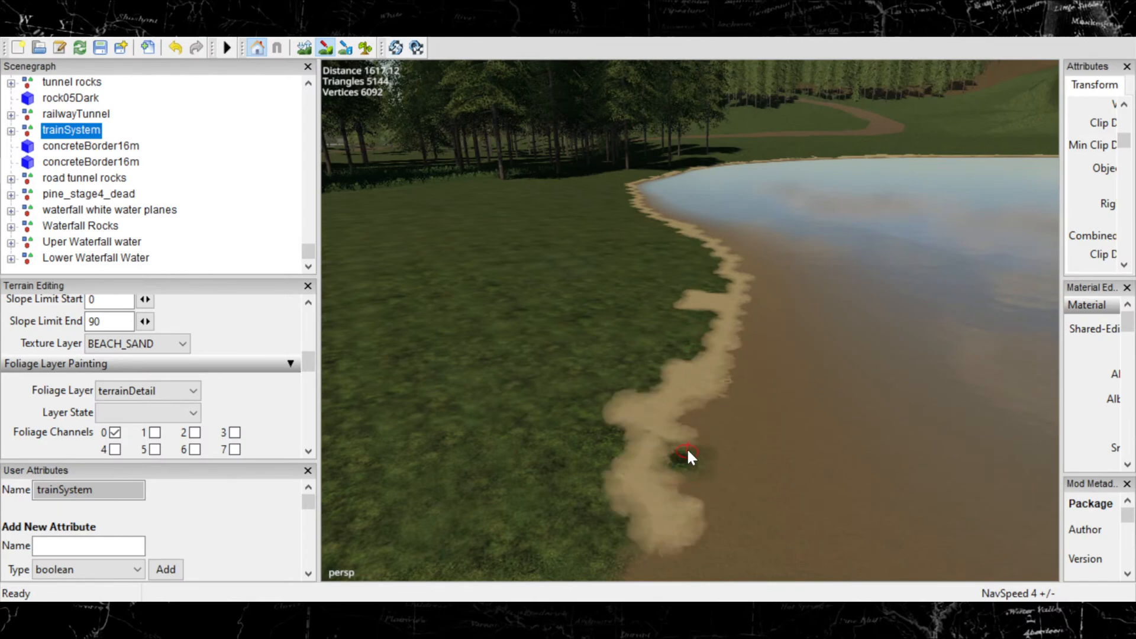
pyautogui.moveTo(695, 449); pyautogui.dragTo(672, 484)
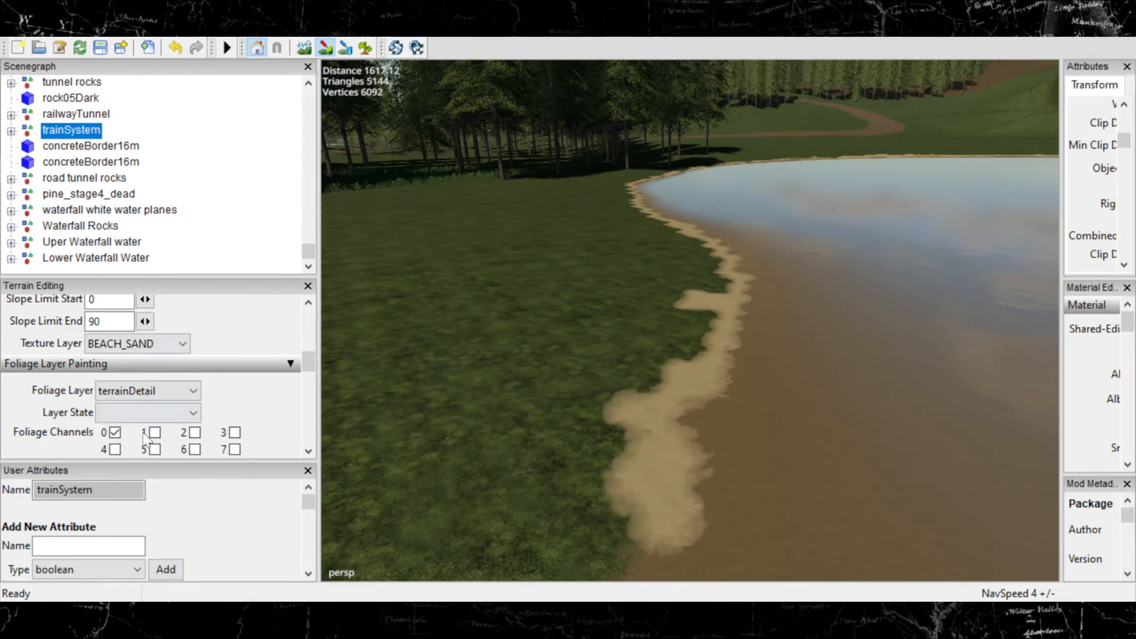
# Enlarge the brush and paint a wider sand band along the receding grass edge beyond the point.
pyautogui.scroll(2, 194, 360)
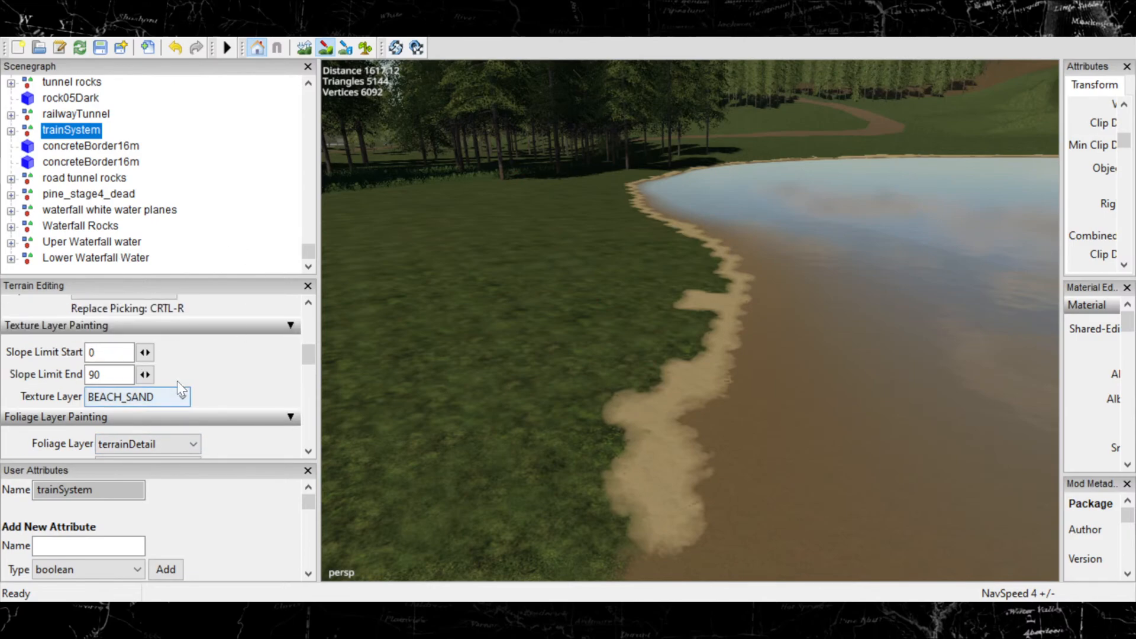
pyautogui.scroll(2, 184, 361)
pyautogui.keyDown('alt'); pyautogui.moveTo(717, 392); pyautogui.dragTo(747, 308, button='middle'); pyautogui.keyUp('alt')
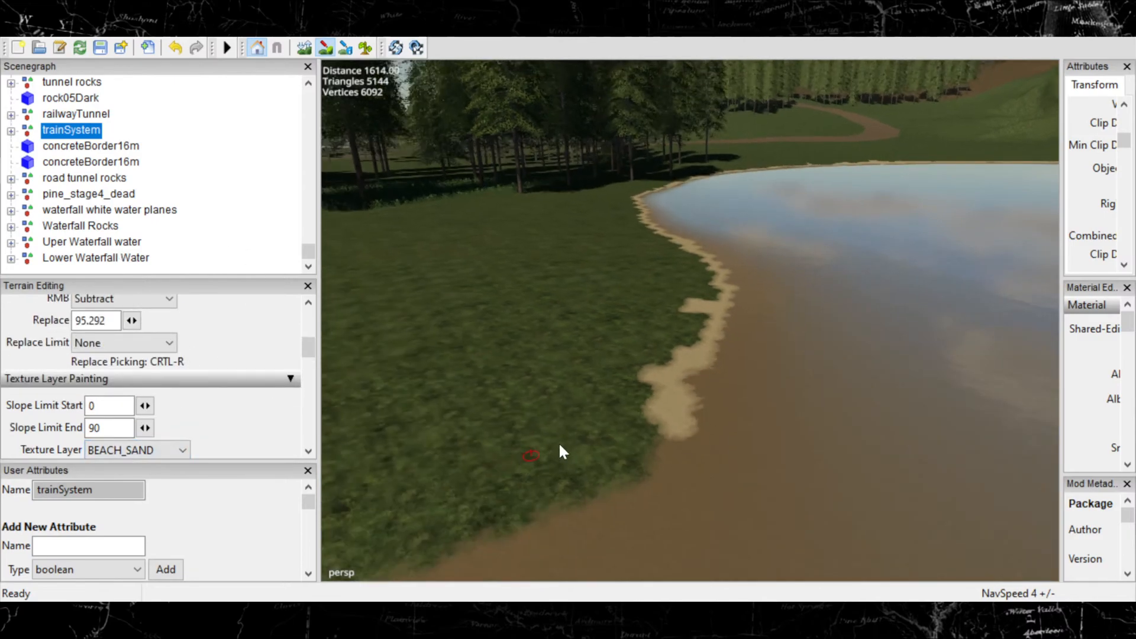
pyautogui.keyDown('alt'); pyautogui.moveTo(559, 444); pyautogui.dragTo(690, 322, button='middle'); pyautogui.keyUp('alt')
pyautogui.scroll(3, 716, 343)
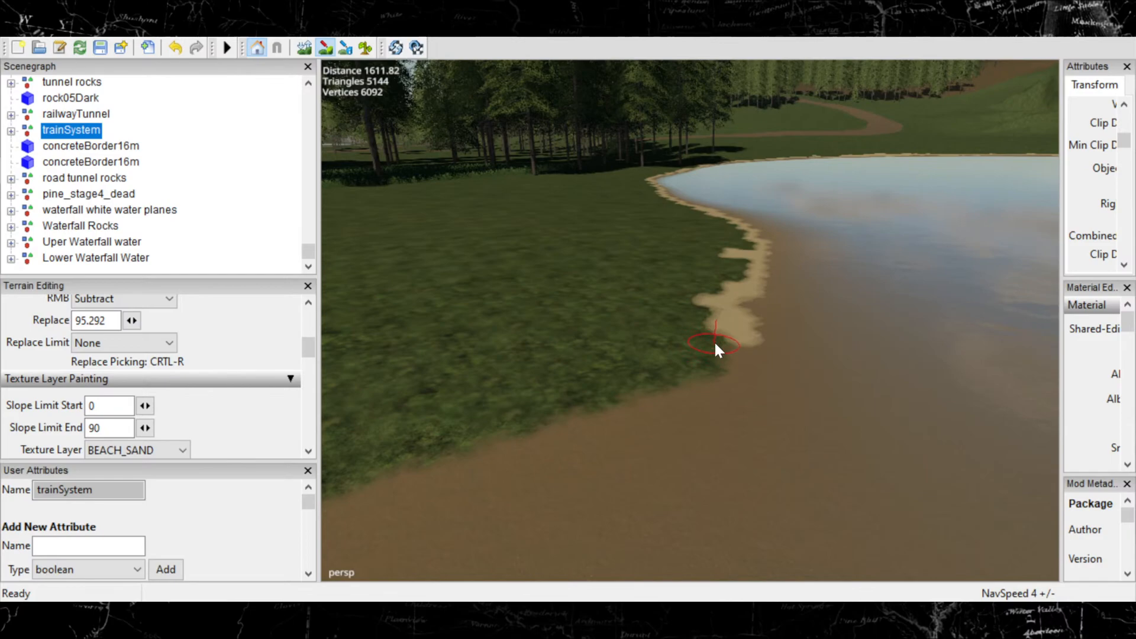
pyautogui.moveTo(721, 345)
pyautogui.mouseDown()
pyautogui.moveTo(707, 358)
pyautogui.moveTo(735, 337)
pyautogui.moveTo(682, 389)
pyautogui.moveTo(504, 420)
pyautogui.moveTo(412, 467)
pyautogui.moveTo(413, 451)
pyautogui.mouseUp()
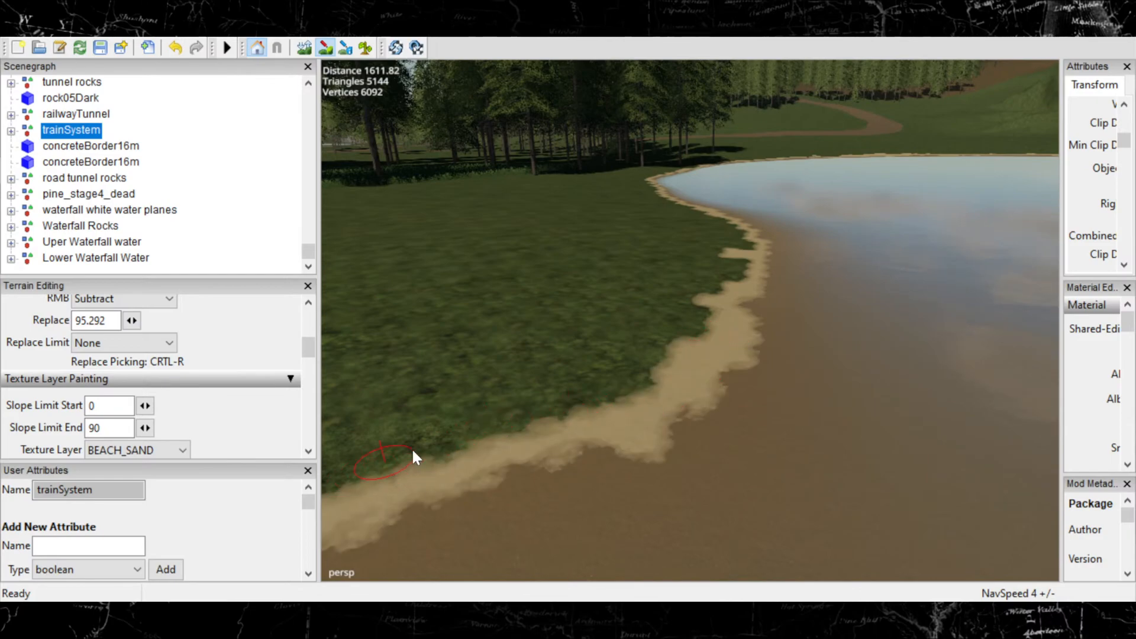
# Shrink the brush and extend the narrow BEACH_SAND strip along the grass edge beyond the wide band, with small uneven bulges.
pyautogui.scroll(-4, 730, 336)
pyautogui.keyDown('alt'); pyautogui.moveTo(506, 411); pyautogui.dragTo(874, 469, button='middle'); pyautogui.keyUp('alt')
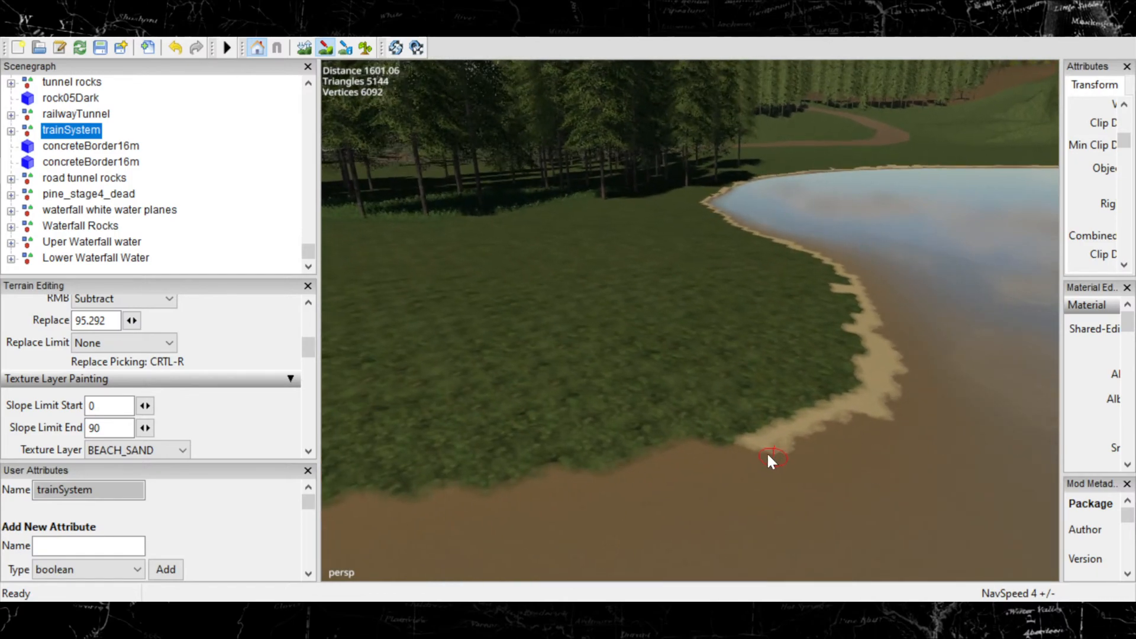
pyautogui.moveTo(663, 435)
pyautogui.mouseDown()
pyautogui.moveTo(538, 469)
pyautogui.moveTo(379, 480)
pyautogui.mouseUp()
pyautogui.moveTo(374, 471)
pyautogui.mouseDown()
pyautogui.moveTo(411, 482)
pyautogui.moveTo(409, 458)
pyautogui.mouseUp()
pyautogui.keyDown('alt'); pyautogui.moveTo(410, 458); pyautogui.dragTo(953, 312, button='middle'); pyautogui.keyUp('alt')
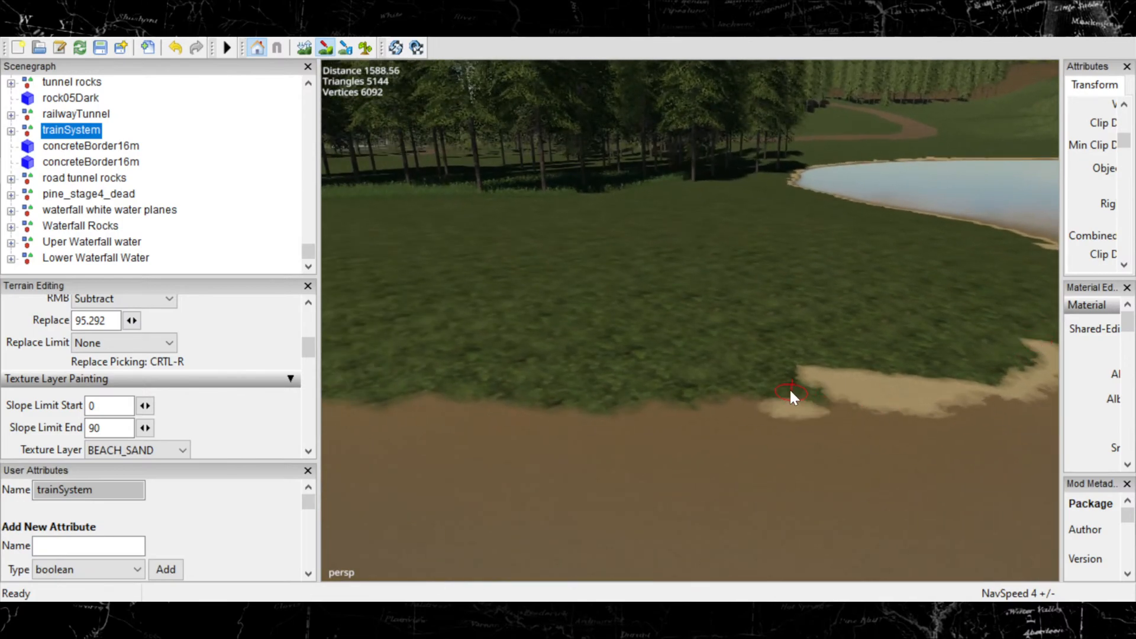
pyautogui.moveTo(791, 395)
pyautogui.mouseDown()
pyautogui.moveTo(817, 406)
pyautogui.moveTo(357, 384)
pyautogui.mouseUp()
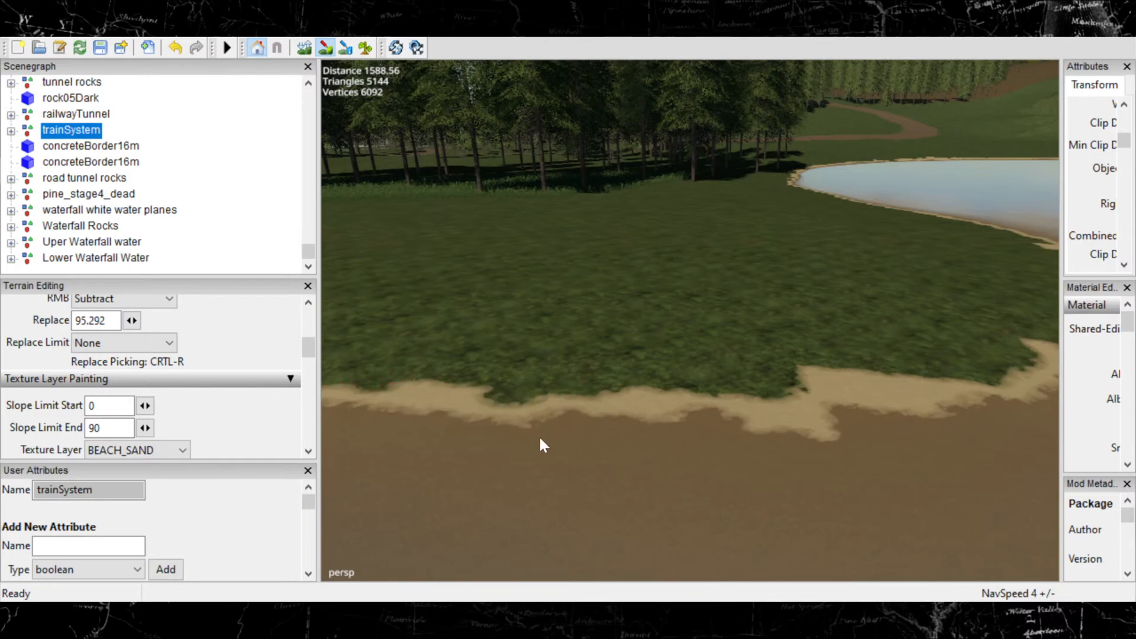
# Continue the wavy sand strip along the muddy bank in front of the pine grove, covering the small notches in the grass.
pyautogui.keyDown('alt'); pyautogui.moveTo(540, 437); pyautogui.dragTo(939, 373, button='middle'); pyautogui.keyUp('alt')
pyautogui.keyDown('alt'); pyautogui.moveTo(831, 349); pyautogui.dragTo(344, 361, button='middle'); pyautogui.keyUp('alt')
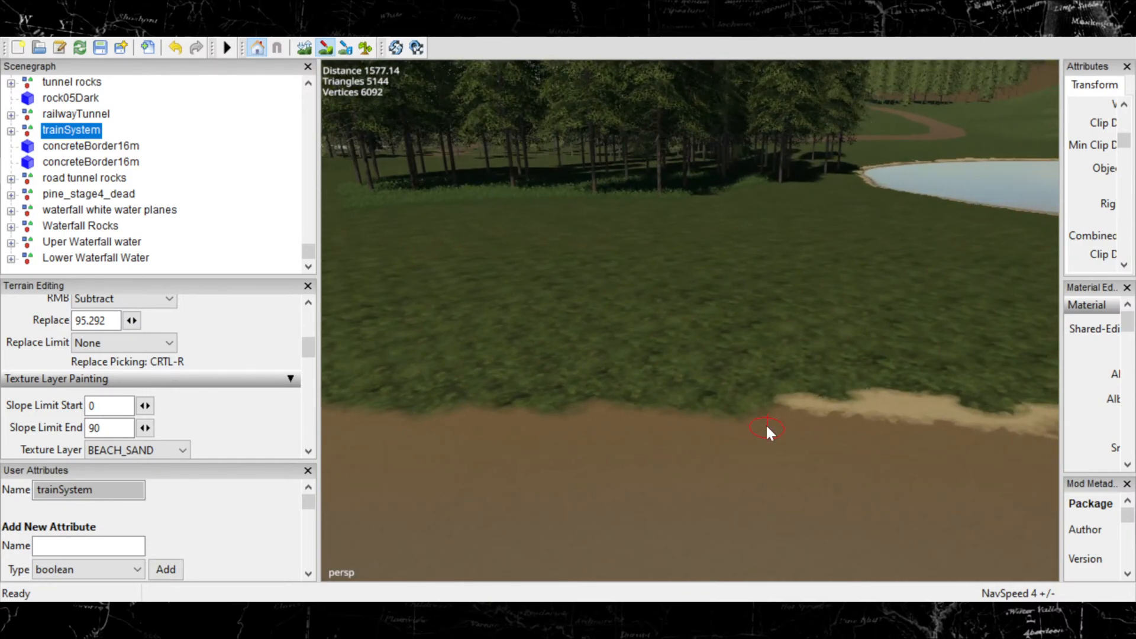
pyautogui.moveTo(769, 431)
pyautogui.mouseDown()
pyautogui.moveTo(735, 400)
pyautogui.moveTo(611, 385)
pyautogui.moveTo(361, 393)
pyautogui.mouseUp()
pyautogui.keyDown('alt'); pyautogui.moveTo(466, 392); pyautogui.dragTo(1056, 531, button='middle'); pyautogui.keyUp('alt')
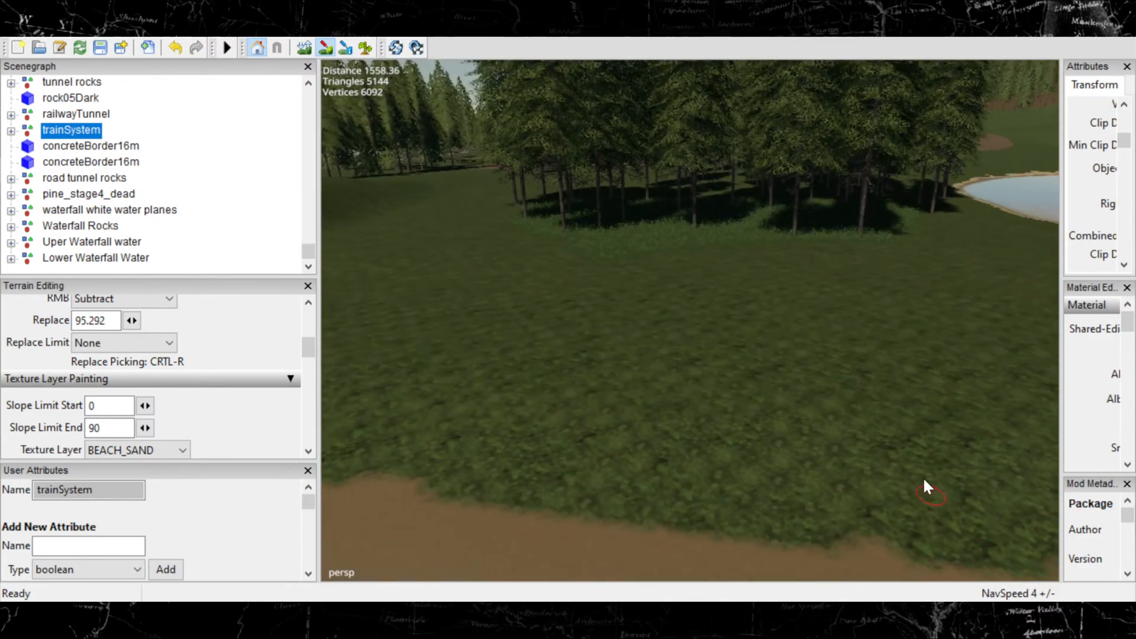
pyautogui.keyDown('alt'); pyautogui.moveTo(924, 478); pyautogui.dragTo(647, 378, button='middle'); pyautogui.keyUp('alt')
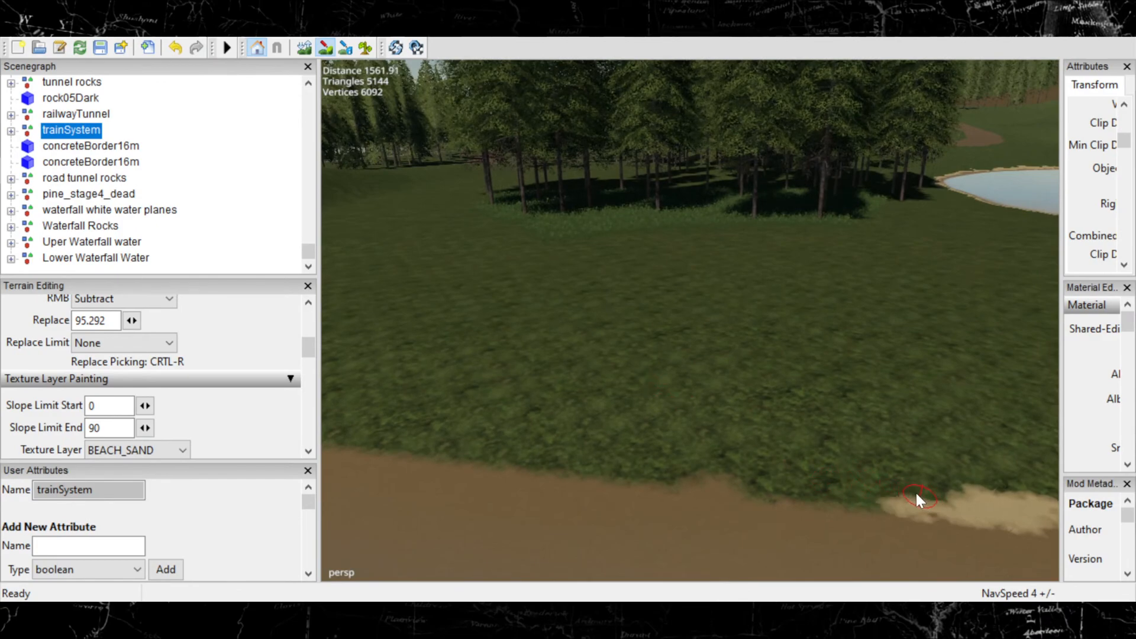
pyautogui.moveTo(915, 494)
pyautogui.mouseDown()
pyautogui.moveTo(799, 486)
pyautogui.moveTo(685, 450)
pyautogui.moveTo(829, 496)
pyautogui.moveTo(818, 500)
pyautogui.mouseUp()
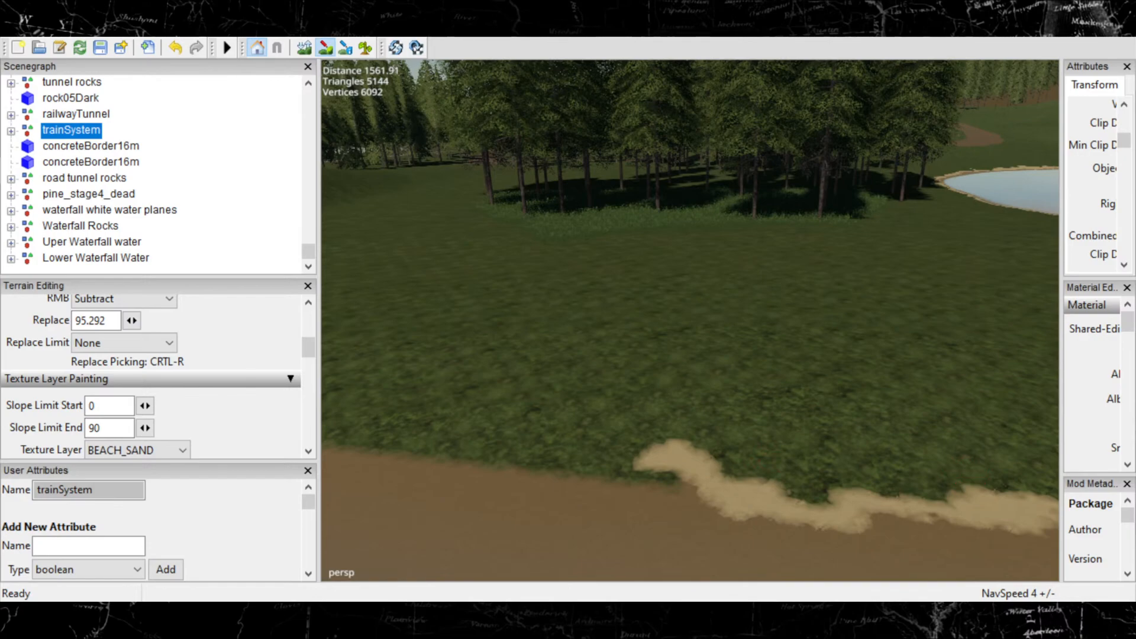
pyautogui.moveTo(670, 469)
pyautogui.mouseDown()
pyautogui.moveTo(570, 478)
pyautogui.moveTo(689, 482)
pyautogui.moveTo(553, 481)
pyautogui.moveTo(357, 434)
pyautogui.mouseUp()
# Paint the remaining sand border up to the bridge's shadow, adding short finger-like spurs into the grass.
pyautogui.keyDown('alt'); pyautogui.moveTo(675, 470); pyautogui.dragTo(786, 500, button='middle'); pyautogui.keyUp('alt')
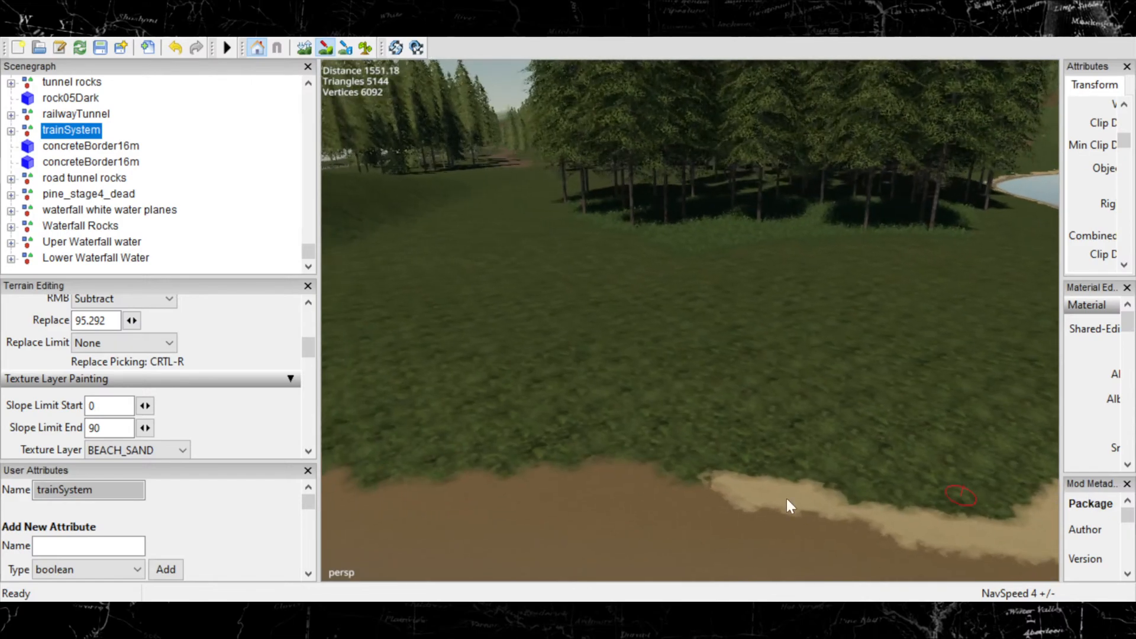
pyautogui.moveTo(704, 482)
pyautogui.mouseDown()
pyautogui.moveTo(624, 450)
pyautogui.moveTo(322, 476)
pyautogui.mouseUp()
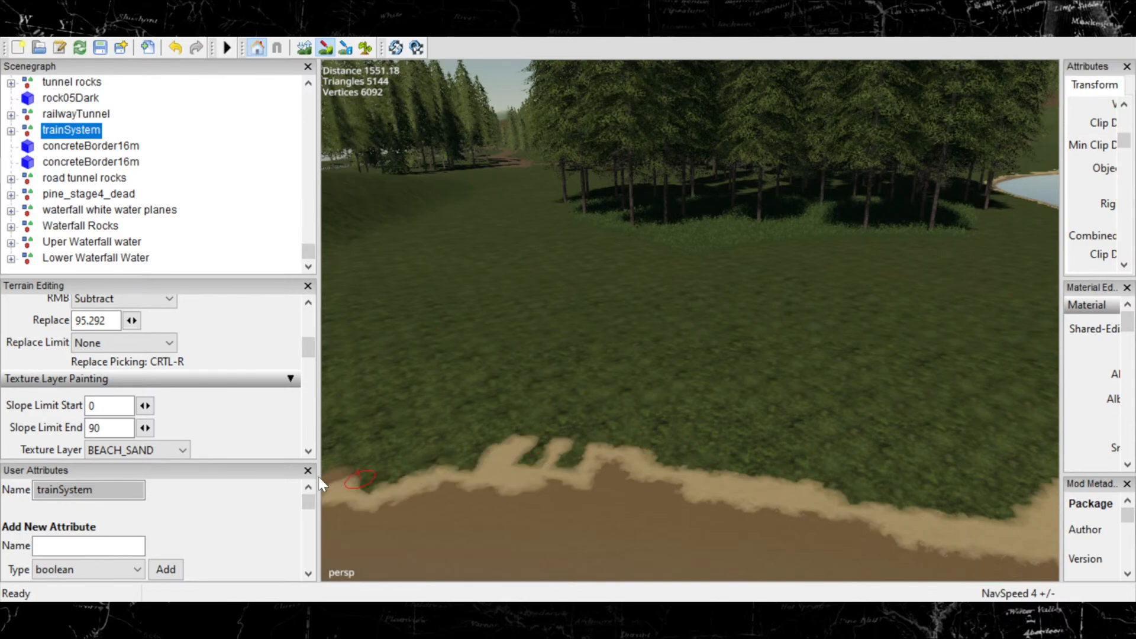
pyautogui.keyDown('alt'); pyautogui.moveTo(513, 459); pyautogui.dragTo(965, 555, button='middle'); pyautogui.keyUp('alt')
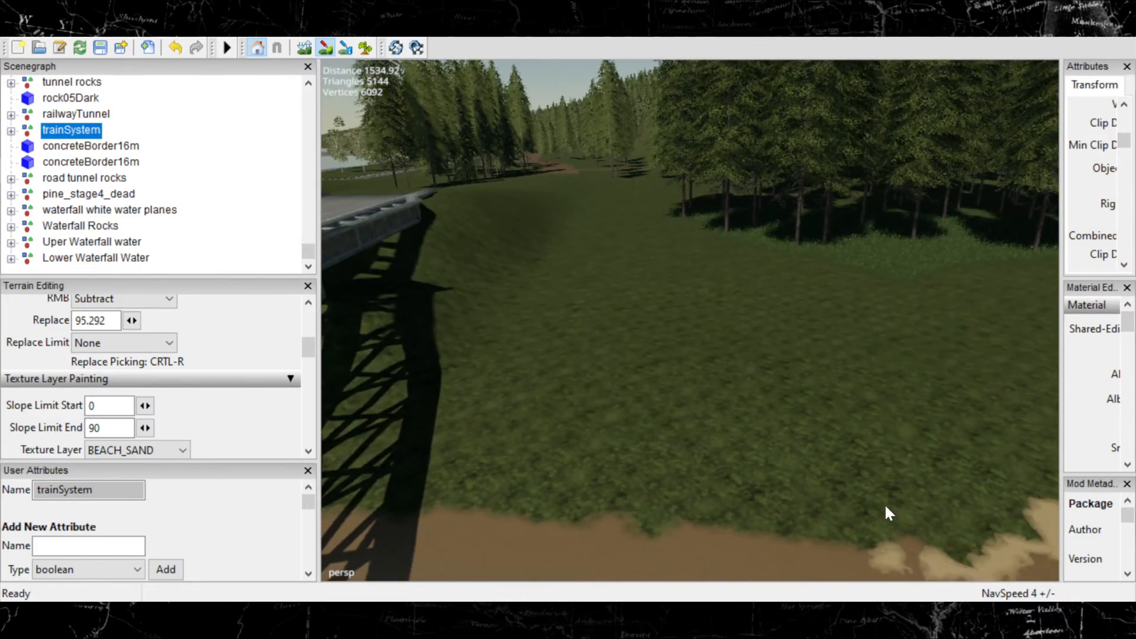
pyautogui.keyDown('alt'); pyautogui.moveTo(885, 505); pyautogui.dragTo(883, 475, button='middle'); pyautogui.keyUp('alt')
pyautogui.moveTo(886, 509)
pyautogui.mouseDown()
pyautogui.moveTo(845, 491)
pyautogui.moveTo(658, 477)
pyautogui.mouseUp()
pyautogui.moveTo(525, 467)
pyautogui.mouseDown()
pyautogui.moveTo(420, 456)
pyautogui.moveTo(438, 477)
pyautogui.moveTo(572, 490)
pyautogui.moveTo(528, 470)
pyautogui.moveTo(608, 471)
pyautogui.mouseUp()
# Inspect the painted sand border from the bridge around the lake to the far shore.
pyautogui.keyDown('alt'); pyautogui.moveTo(777, 468); pyautogui.dragTo(430, 477, button='right'); pyautogui.keyUp('alt')
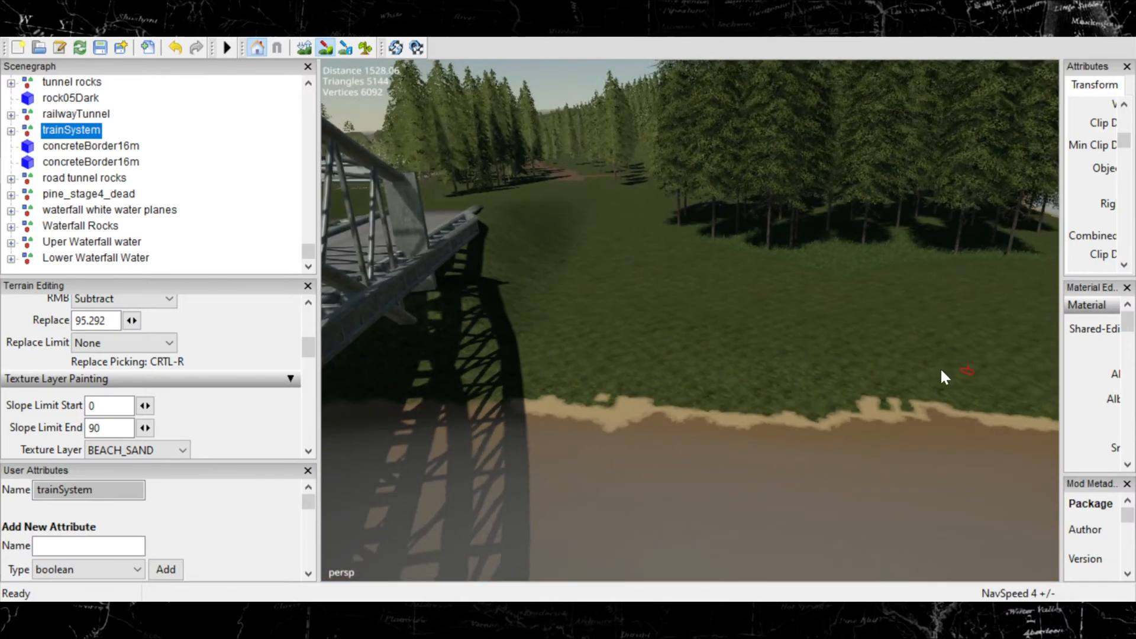
pyautogui.keyDown('alt'); pyautogui.moveTo(942, 372); pyautogui.dragTo(77, 312); pyautogui.keyUp('alt')
pyautogui.keyDown('alt'); pyautogui.moveTo(928, 311); pyautogui.dragTo(266, 542, button='middle'); pyautogui.keyUp('alt')
pyautogui.keyDown('alt'); pyautogui.moveTo(956, 352); pyautogui.dragTo(89, 533, button='right'); pyautogui.keyUp('alt')
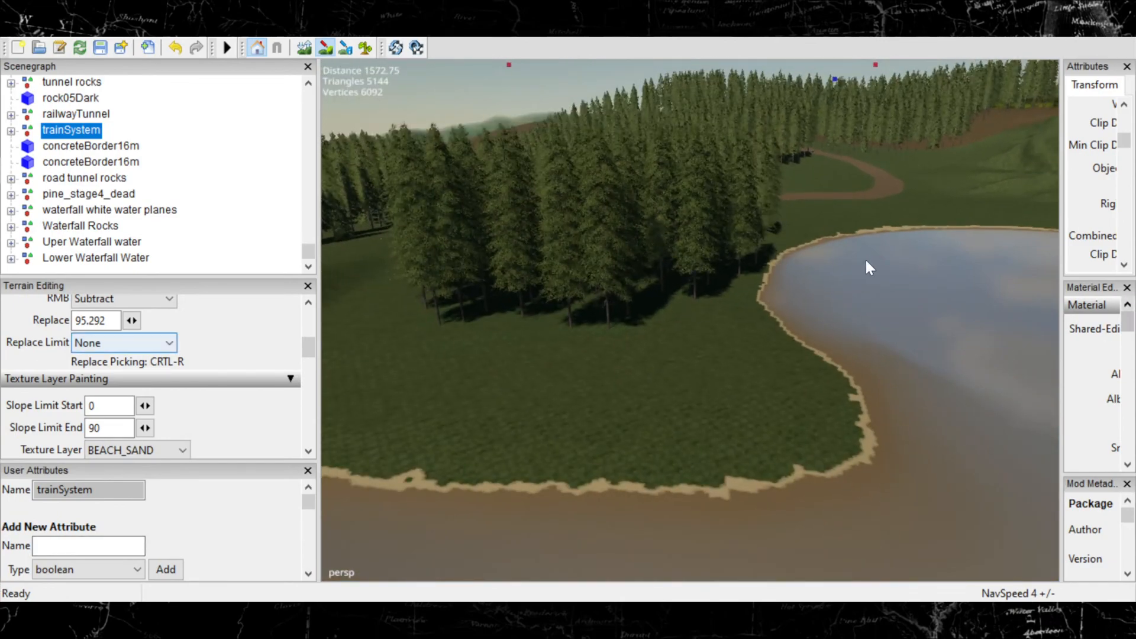
pyautogui.keyDown('alt'); pyautogui.moveTo(866, 258); pyautogui.dragTo(975, 454); pyautogui.keyUp('alt')
pyautogui.keyDown('alt'); pyautogui.moveTo(899, 367); pyautogui.dragTo(296, 509, button='middle'); pyautogui.keyUp('alt')
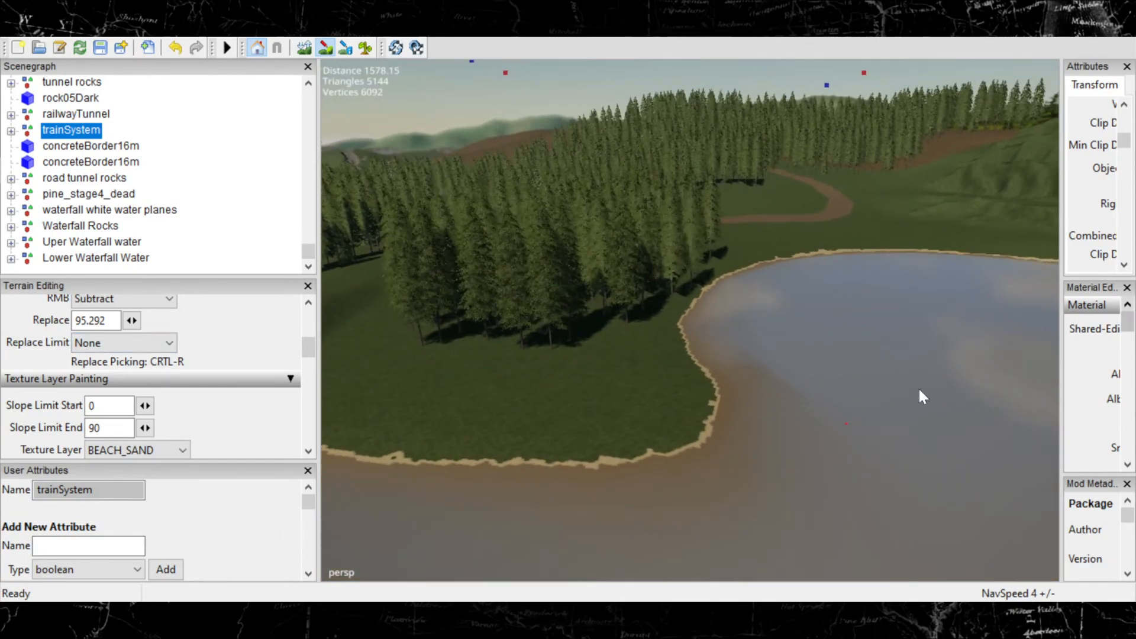
pyautogui.keyDown('alt'); pyautogui.moveTo(918, 387); pyautogui.dragTo(178, 545, button='middle'); pyautogui.keyUp('alt')
pyautogui.keyDown('alt'); pyautogui.moveTo(941, 323); pyautogui.dragTo(89, 541, button='middle'); pyautogui.keyUp('alt')
pyautogui.moveTo(876, 361)
pyautogui.keyDown('alt'); pyautogui.mouseDown(button='middle')
pyautogui.moveTo(236, 538)
pyautogui.moveTo(39, 555)
pyautogui.mouseUp(button='middle'); pyautogui.keyUp('alt')
pyautogui.keyDown('alt'); pyautogui.moveTo(759, 305); pyautogui.dragTo(296, 485, button='middle'); pyautogui.keyUp('alt')
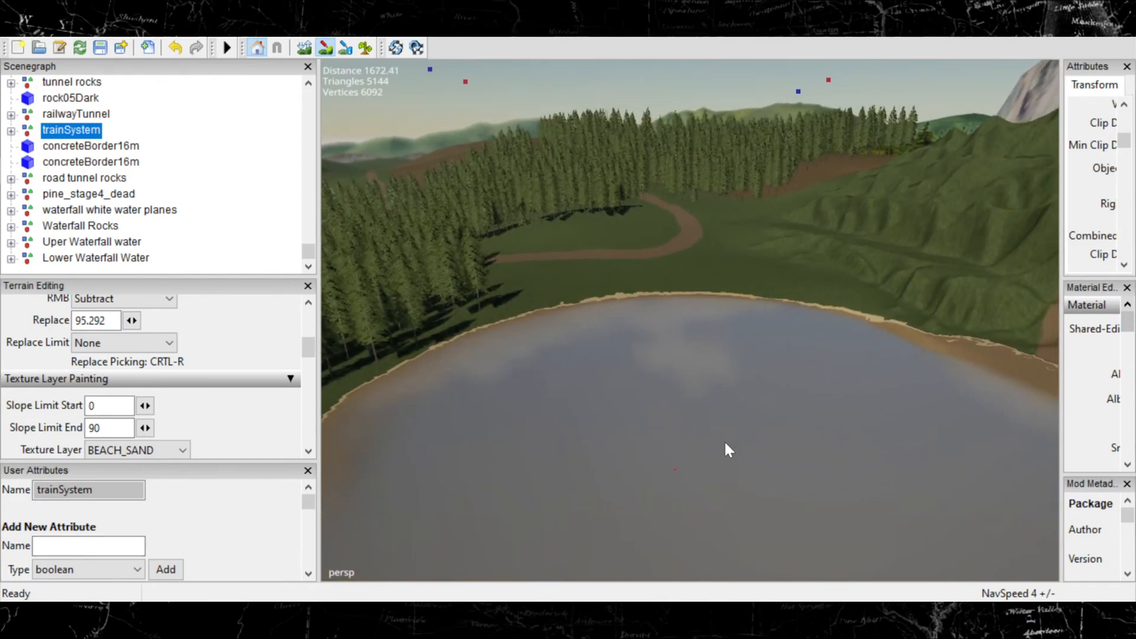
# Enlarge the brush and widen the sand on the lakeshore below the curved dirt road with irregular lobes into the grass.
pyautogui.scroll(2, 705, 378)
pyautogui.scroll(4, 747, 431)
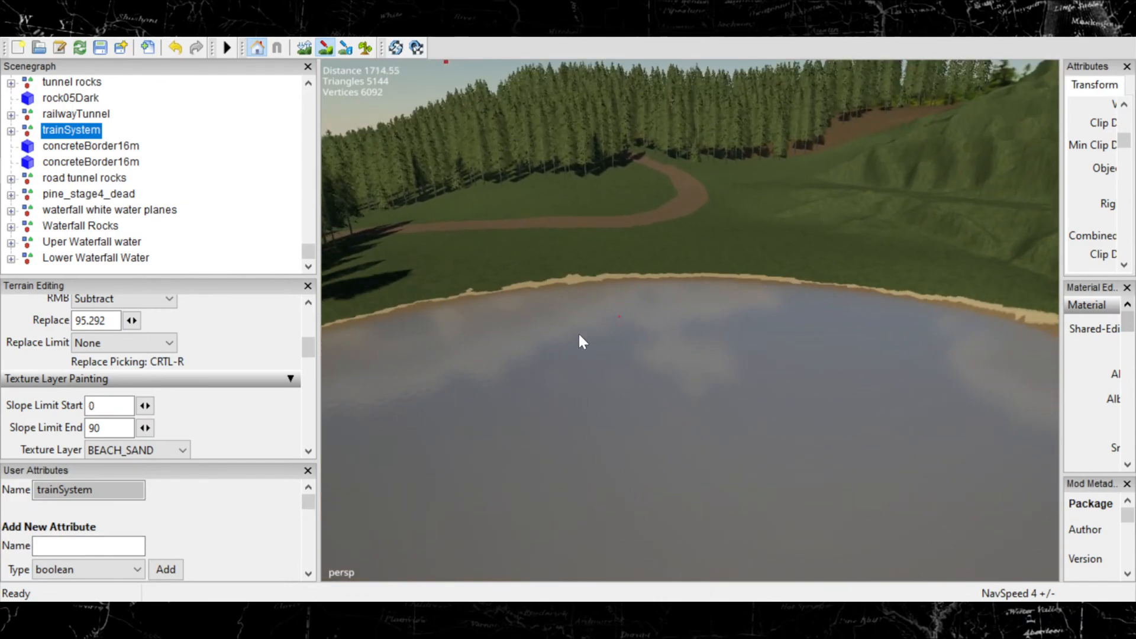
pyautogui.keyDown('alt'); pyautogui.moveTo(717, 215); pyautogui.dragTo(781, 437, button='middle'); pyautogui.keyUp('alt')
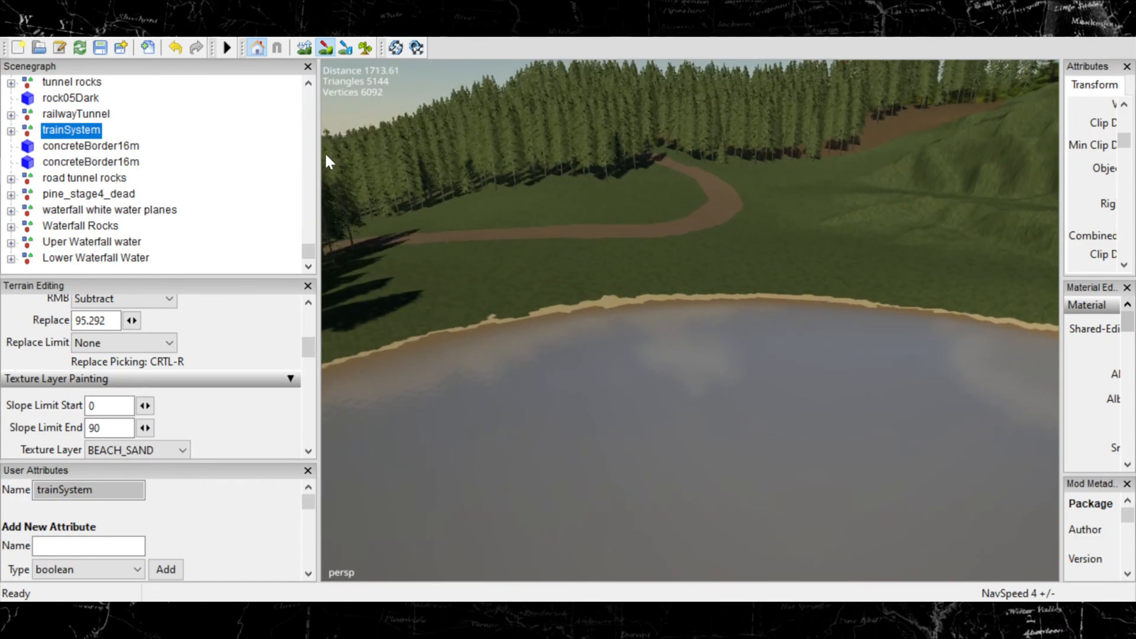
pyautogui.keyDown('alt'); pyautogui.moveTo(324, 154); pyautogui.dragTo(686, 562, button='middle'); pyautogui.keyUp('alt')
pyautogui.keyDown('alt'); pyautogui.moveTo(475, 248); pyautogui.dragTo(863, 487, button='middle'); pyautogui.keyUp('alt')
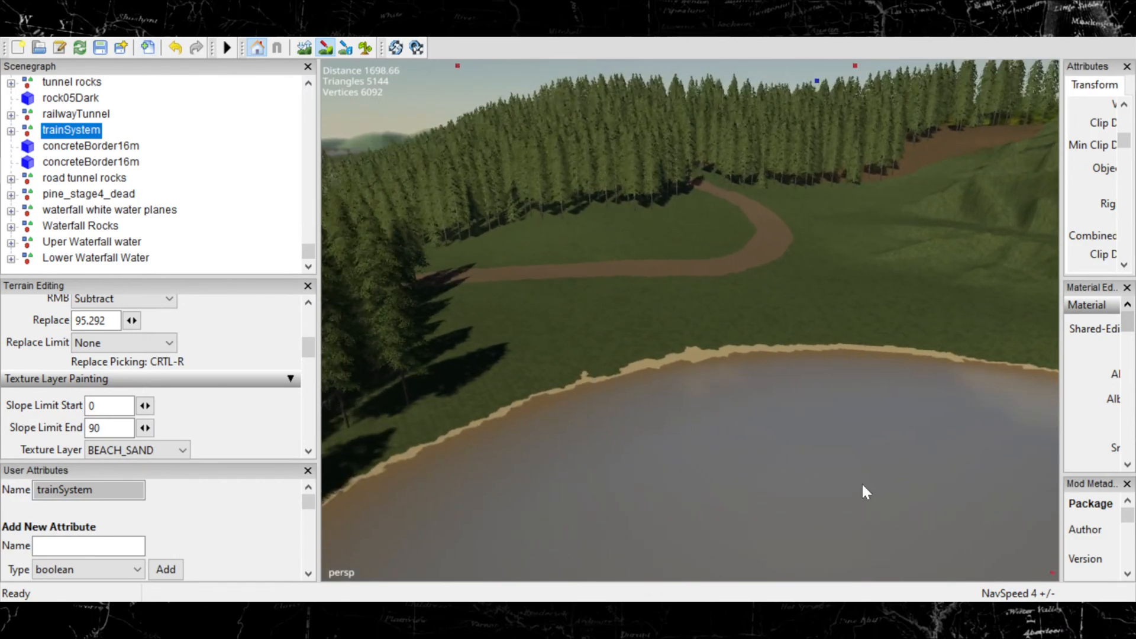
pyautogui.keyDown('alt'); pyautogui.moveTo(496, 280); pyautogui.dragTo(543, 354, button='middle'); pyautogui.keyUp('alt')
pyautogui.scroll(2, 543, 354)
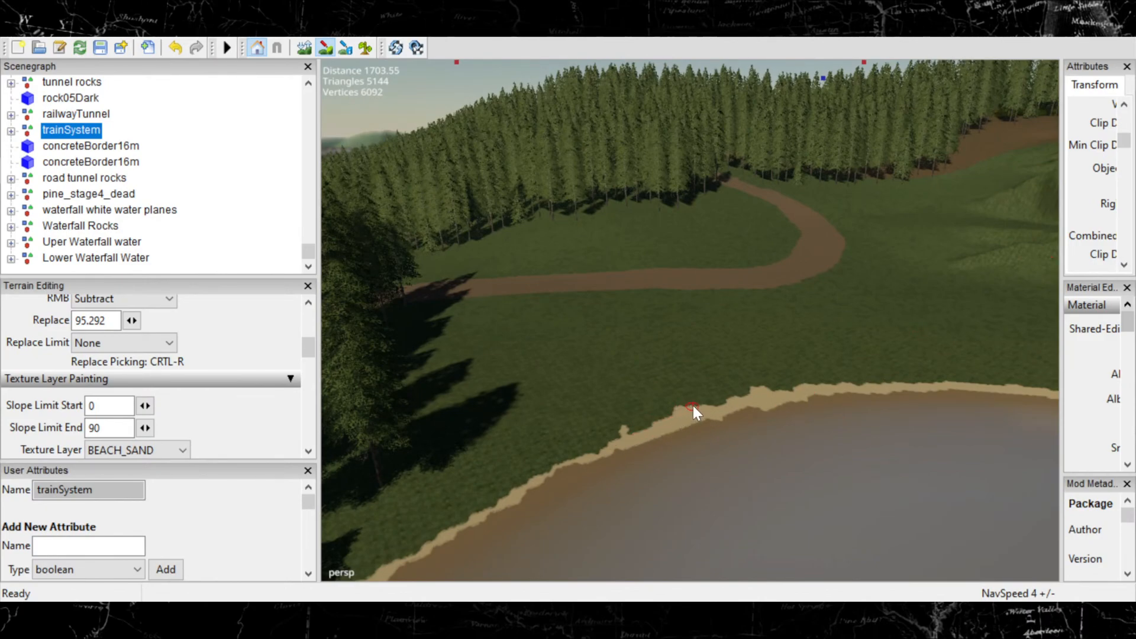
pyautogui.moveTo(711, 397); pyautogui.dragTo(710, 395)
pyautogui.moveTo(808, 383)
pyautogui.mouseDown()
pyautogui.moveTo(853, 367)
pyautogui.moveTo(857, 381)
pyautogui.mouseUp()
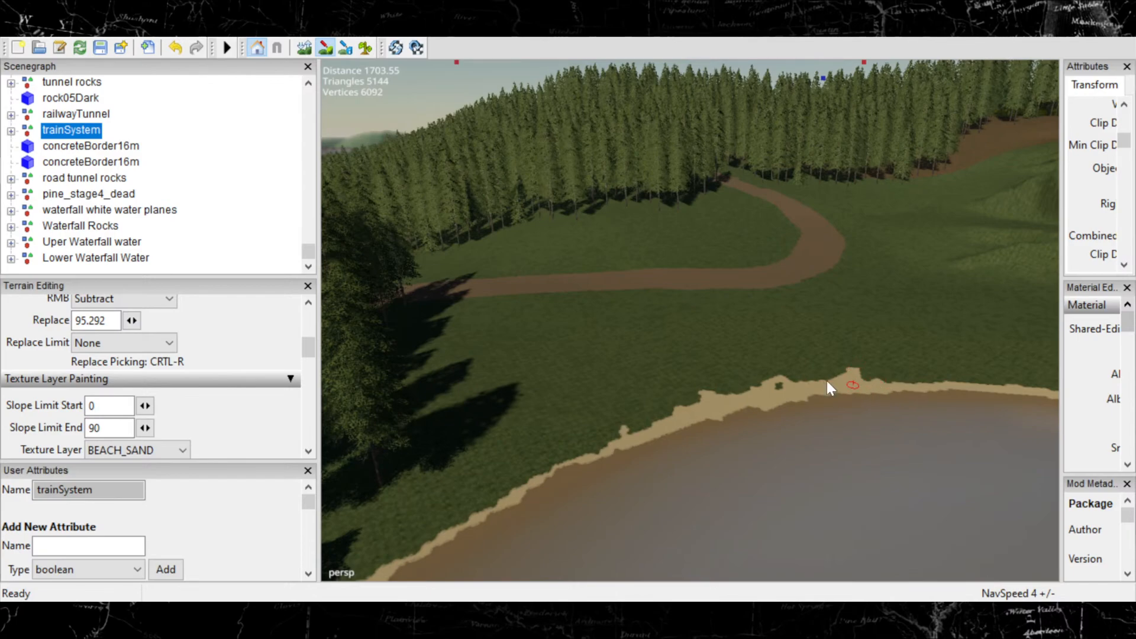
# Switch the texture layer to BEACH_ROUGH and paint a rough sand patch into the grass above the smooth beach strip.
pyautogui.keyDown('alt'); pyautogui.moveTo(827, 381); pyautogui.dragTo(155, 329, button='middle'); pyautogui.keyUp('alt')
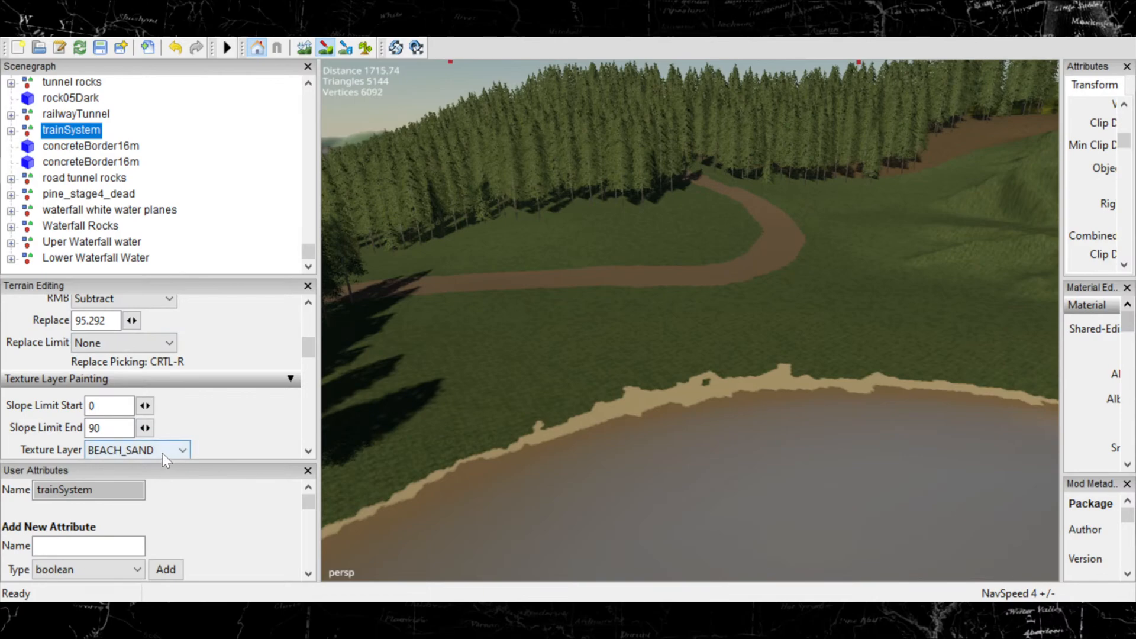
pyautogui.click(138, 56)
pyautogui.keyDown('alt'); pyautogui.moveTo(950, 386); pyautogui.dragTo(168, 223, button='middle'); pyautogui.keyUp('alt')
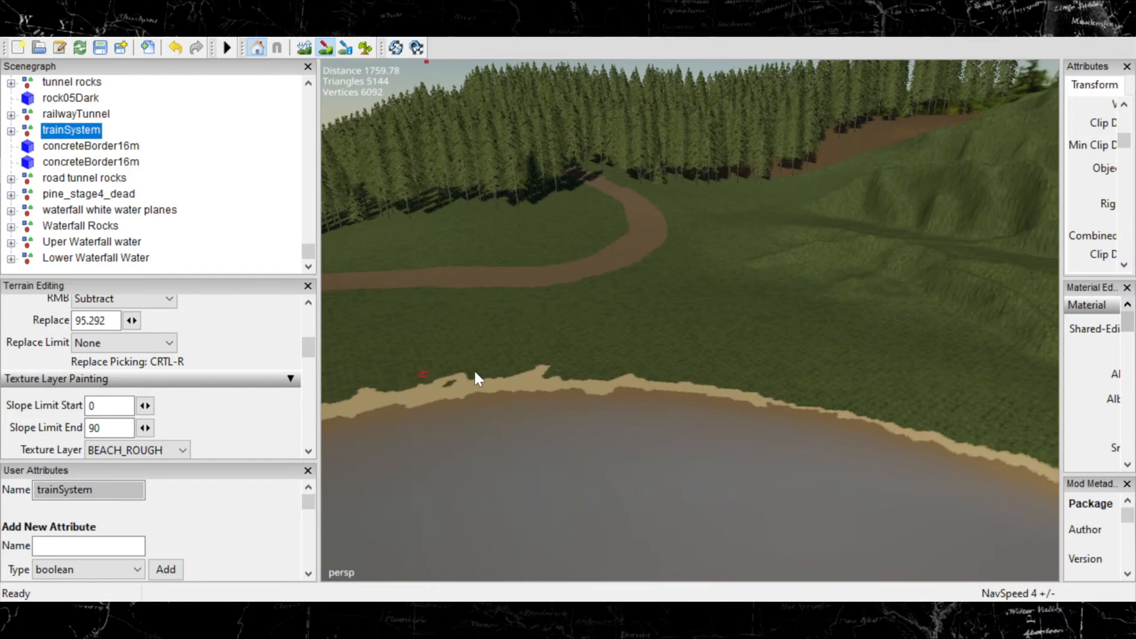
pyautogui.scroll(2, 693, 417)
pyautogui.scroll(4, 833, 486)
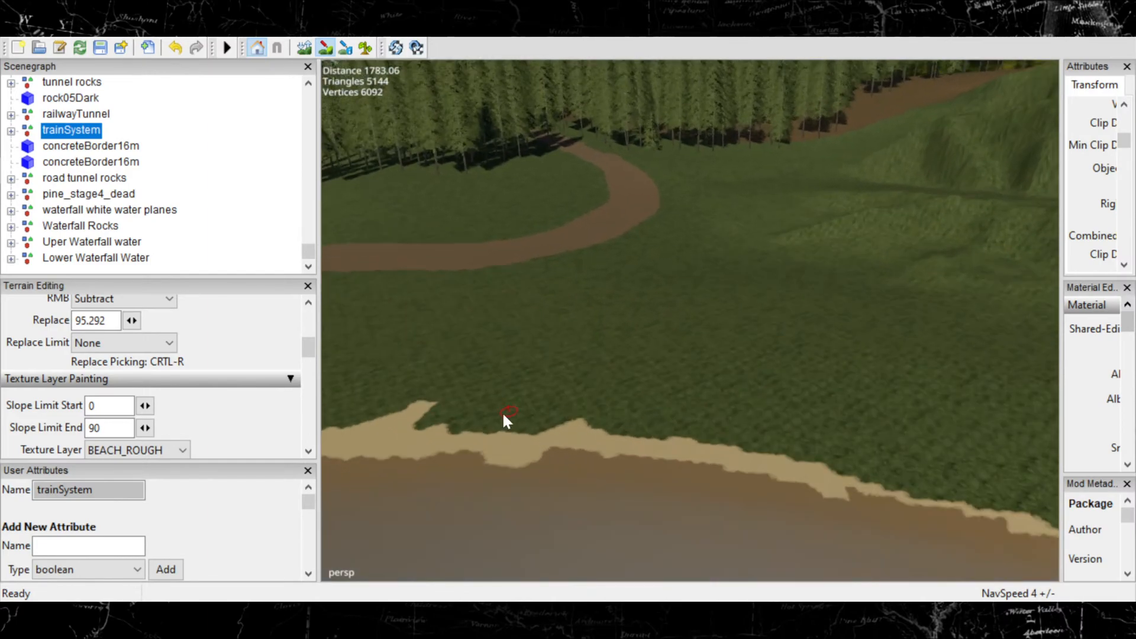
pyautogui.keyDown('alt'); pyautogui.moveTo(793, 484); pyautogui.dragTo(729, 260); pyautogui.keyUp('alt')
pyautogui.keyDown('alt'); pyautogui.moveTo(730, 260); pyautogui.dragTo(726, 228, button='middle'); pyautogui.keyUp('alt')
pyautogui.scroll(3, 566, 428)
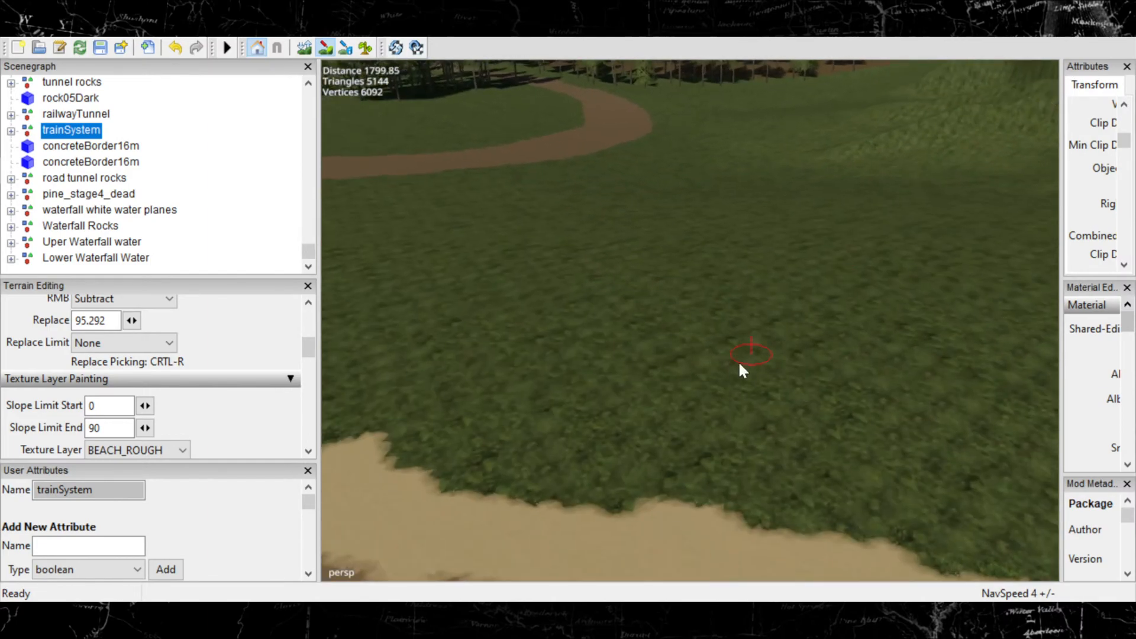
pyautogui.keyDown('alt'); pyautogui.moveTo(739, 361); pyautogui.dragTo(758, 244, button='middle'); pyautogui.keyUp('alt')
pyautogui.scroll(3, 717, 365)
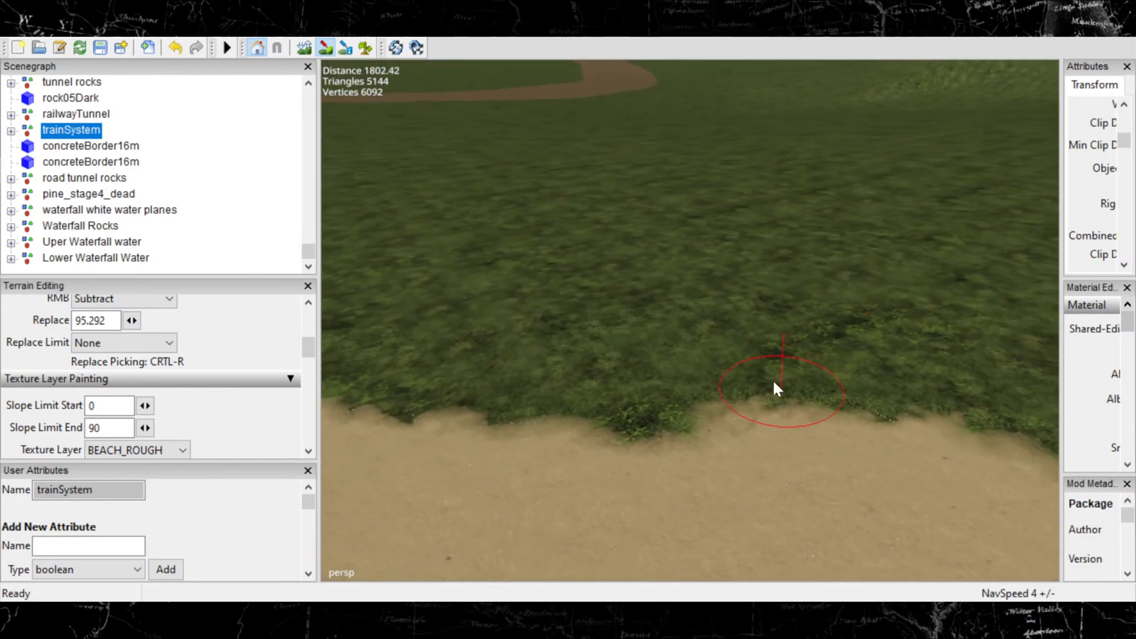
pyautogui.moveTo(649, 419)
pyautogui.mouseDown()
pyautogui.moveTo(644, 345)
pyautogui.moveTo(581, 350)
pyautogui.moveTo(459, 331)
pyautogui.moveTo(437, 355)
pyautogui.moveTo(664, 349)
pyautogui.moveTo(732, 366)
pyautogui.moveTo(866, 332)
pyautogui.moveTo(971, 350)
pyautogui.moveTo(773, 286)
pyautogui.moveTo(687, 302)
pyautogui.moveTo(698, 314)
pyautogui.moveTo(500, 299)
pyautogui.moveTo(586, 378)
pyautogui.mouseUp()
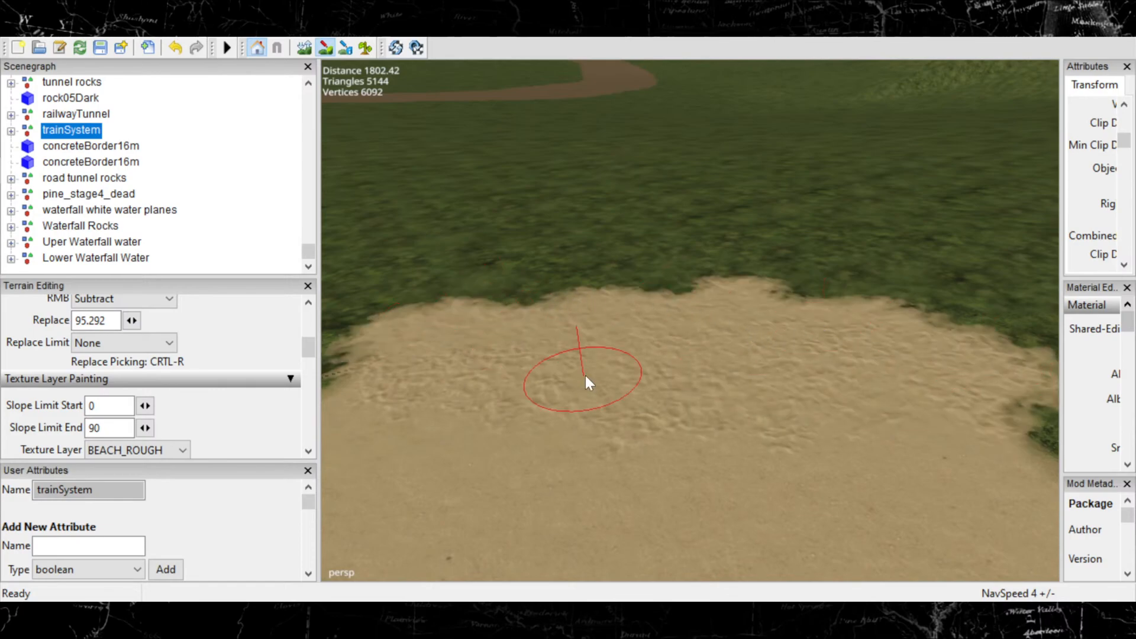
# Extend the rough sand patch sideways along the grass edge, covering the grassy notch at its end.
pyautogui.scroll(2, 592, 373)
pyautogui.moveTo(711, 314)
pyautogui.keyDown('alt'); pyautogui.mouseDown()
pyautogui.moveTo(821, 246)
pyautogui.moveTo(742, 279)
pyautogui.mouseUp(); pyautogui.keyUp('alt')
pyautogui.keyDown('alt'); pyautogui.moveTo(742, 280); pyautogui.dragTo(580, 296, button='right'); pyautogui.keyUp('alt')
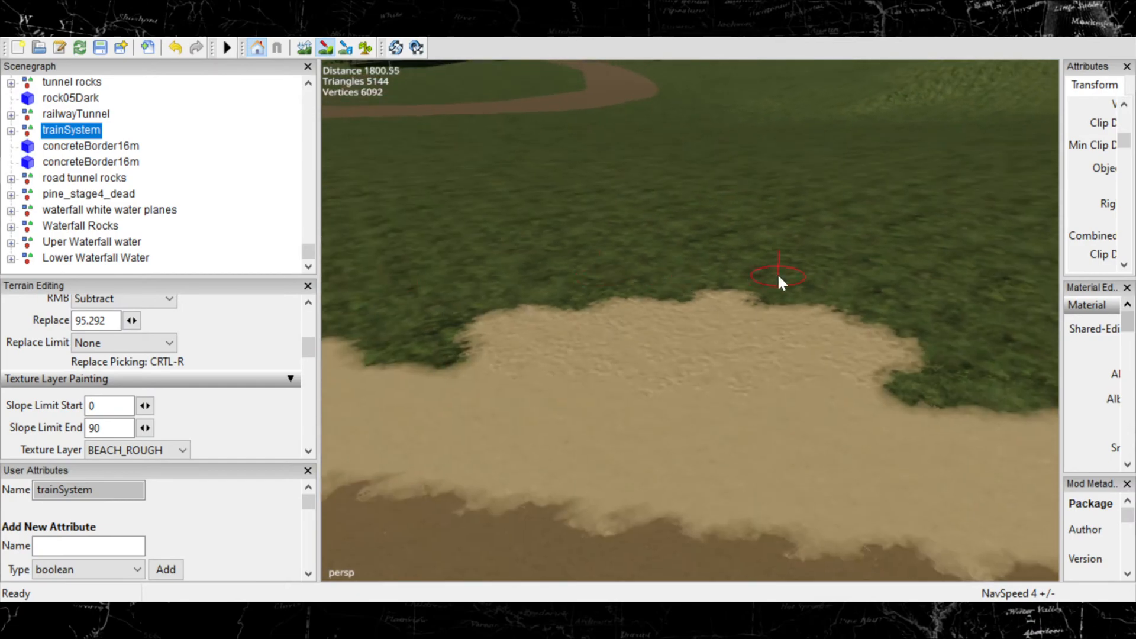
pyautogui.keyDown('alt'); pyautogui.moveTo(777, 274); pyautogui.dragTo(633, 285, button='right'); pyautogui.keyUp('alt')
pyautogui.keyDown('alt'); pyautogui.moveTo(783, 287); pyautogui.dragTo(656, 459, button='middle'); pyautogui.keyUp('alt')
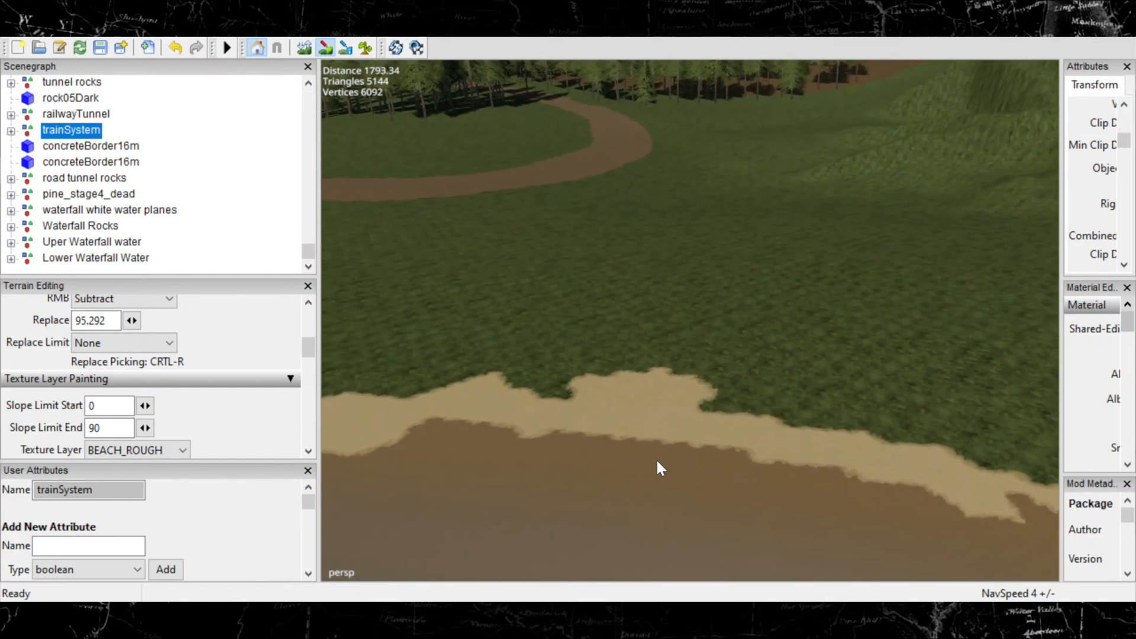
pyautogui.keyDown('alt'); pyautogui.moveTo(823, 384); pyautogui.dragTo(520, 402, button='right'); pyautogui.keyUp('alt')
pyautogui.moveTo(710, 332)
pyautogui.keyDown('alt'); pyautogui.mouseDown(button='right')
pyautogui.moveTo(939, 275)
pyautogui.moveTo(1018, 308)
pyautogui.mouseUp(button='right'); pyautogui.keyUp('alt')
pyautogui.keyDown('alt'); pyautogui.moveTo(814, 352); pyautogui.dragTo(878, 203, button='middle'); pyautogui.keyUp('alt')
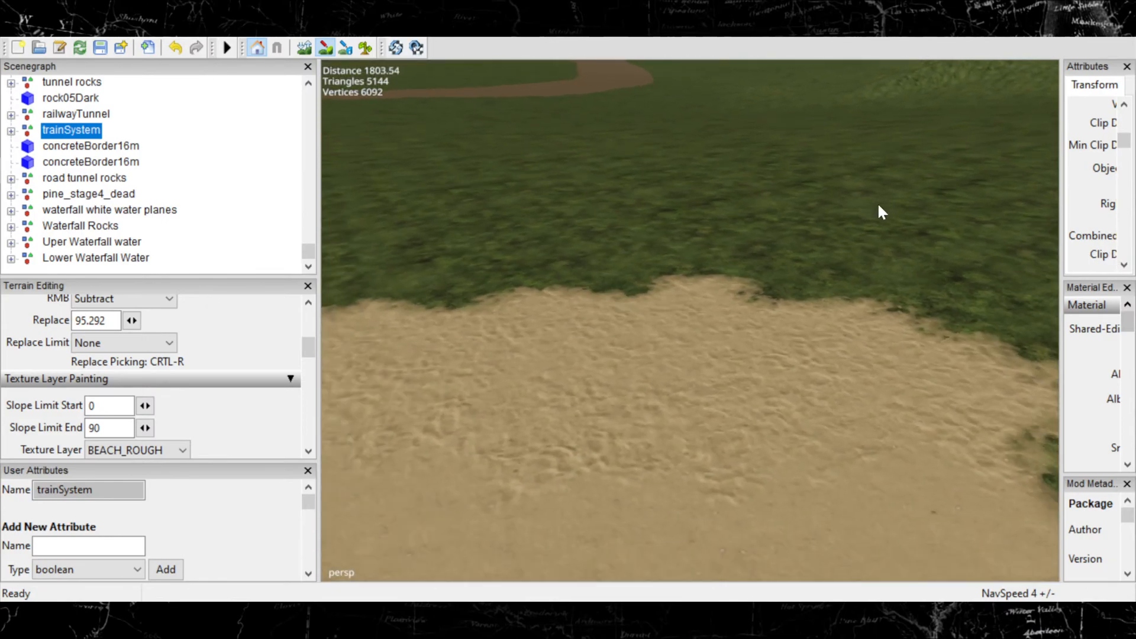
pyautogui.moveTo(790, 240)
pyautogui.keyDown('alt'); pyautogui.mouseDown(button='right')
pyautogui.moveTo(745, 258)
pyautogui.moveTo(568, 249)
pyautogui.moveTo(706, 231)
pyautogui.moveTo(322, 288)
pyautogui.moveTo(345, 291)
pyautogui.mouseUp(button='right'); pyautogui.keyUp('alt')
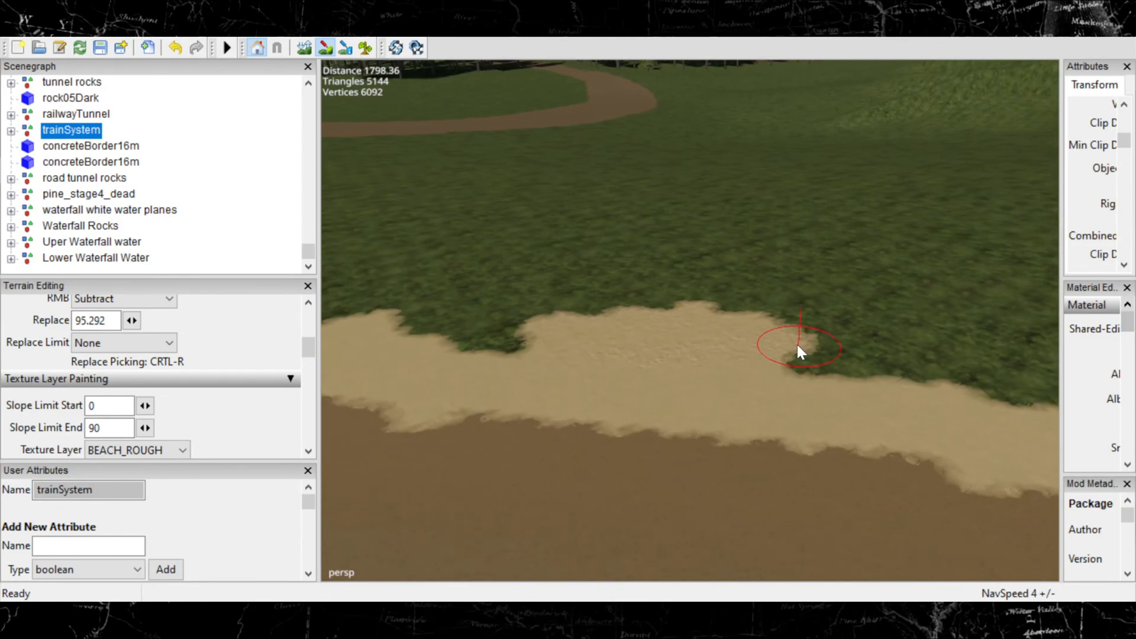
pyautogui.moveTo(796, 348); pyautogui.dragTo(862, 335)
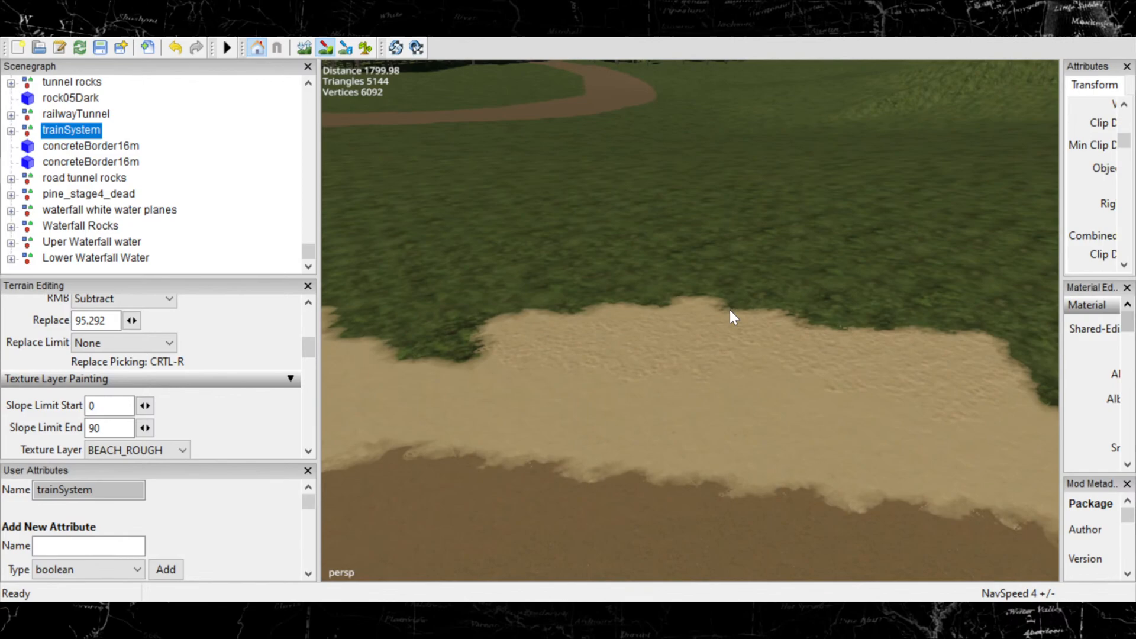
# Examine how the rough sand patch blends with the smooth sand from close up and from farther away.
pyautogui.keyDown('alt'); pyautogui.moveTo(730, 310); pyautogui.dragTo(793, 237, button='right'); pyautogui.keyUp('alt')
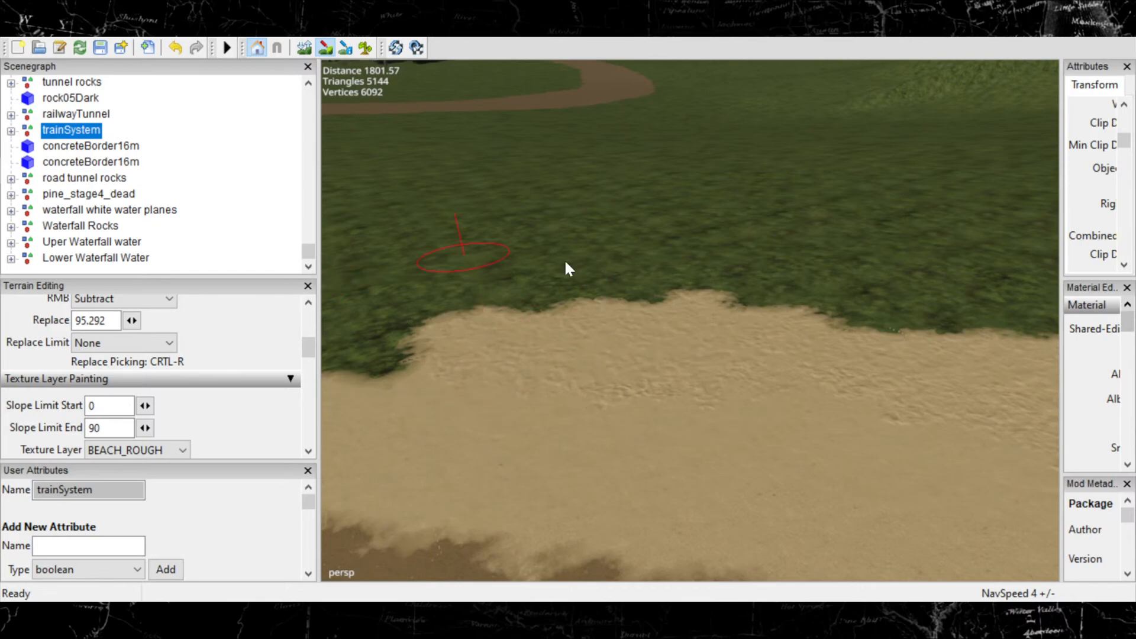
pyautogui.moveTo(732, 246)
pyautogui.keyDown('alt'); pyautogui.mouseDown(button='right')
pyautogui.moveTo(166, 279)
pyautogui.moveTo(96, 257)
pyautogui.moveTo(531, 199)
pyautogui.moveTo(7, 171)
pyautogui.moveTo(200, 168)
pyautogui.mouseUp(button='right'); pyautogui.keyUp('alt')
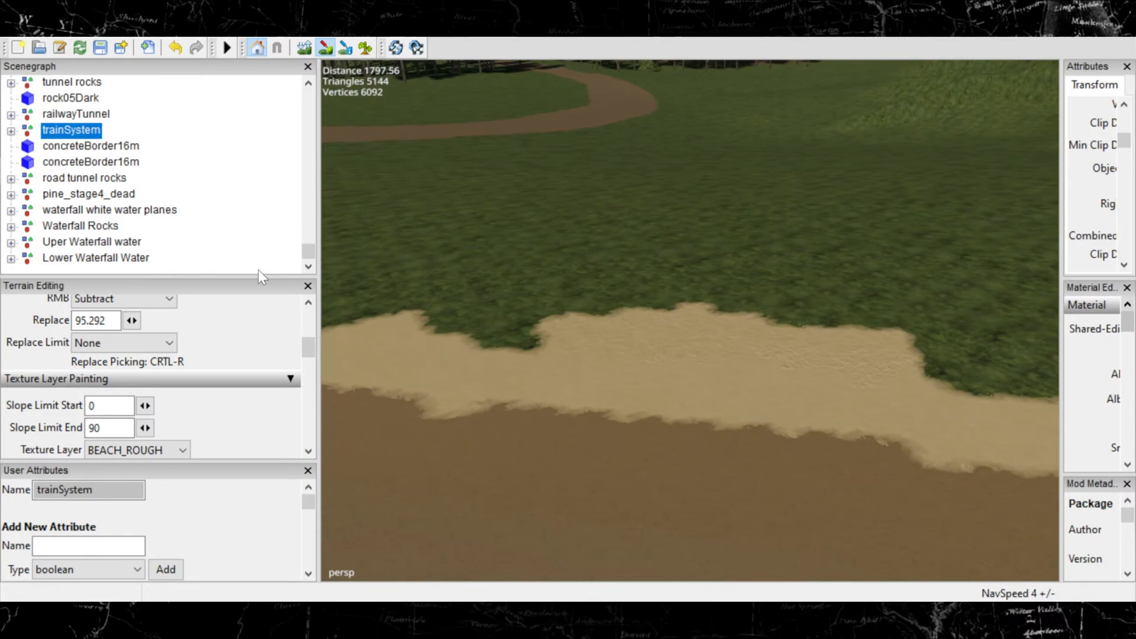
pyautogui.keyDown('alt'); pyautogui.moveTo(935, 331); pyautogui.dragTo(331, 349, button='right'); pyautogui.keyUp('alt')
pyautogui.keyDown('alt'); pyautogui.moveTo(916, 357); pyautogui.dragTo(431, 554, button='middle'); pyautogui.keyUp('alt')
pyautogui.keyDown('alt'); pyautogui.moveTo(683, 435); pyautogui.dragTo(225, 439, button='right'); pyautogui.keyUp('alt')
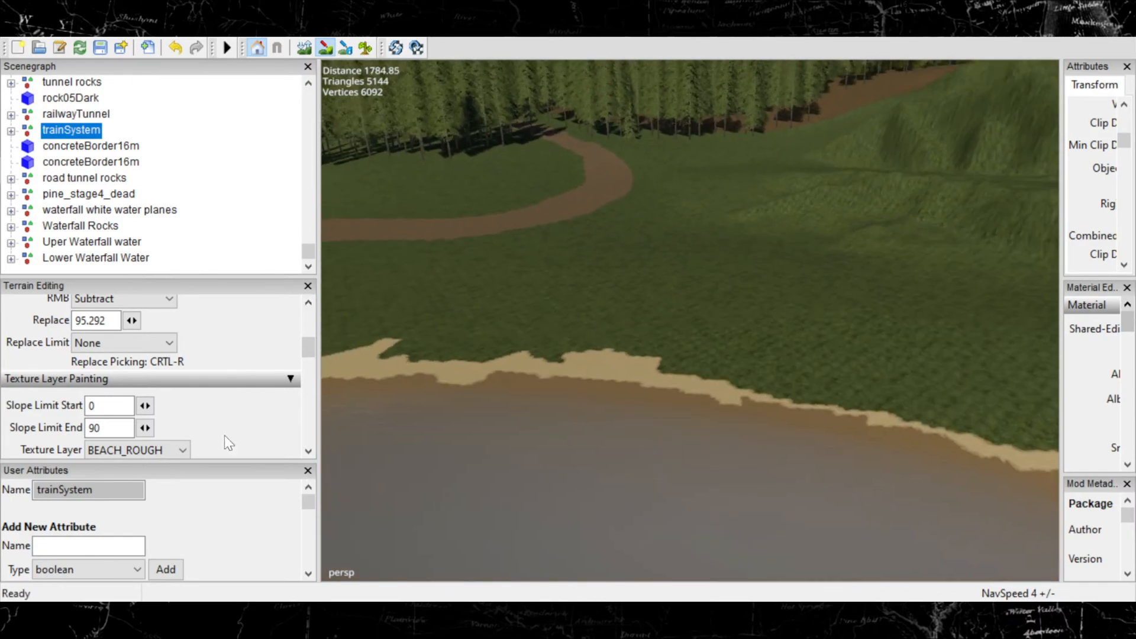
pyautogui.keyDown('alt'); pyautogui.moveTo(626, 346); pyautogui.dragTo(787, 537, button='middle'); pyautogui.keyUp('alt')
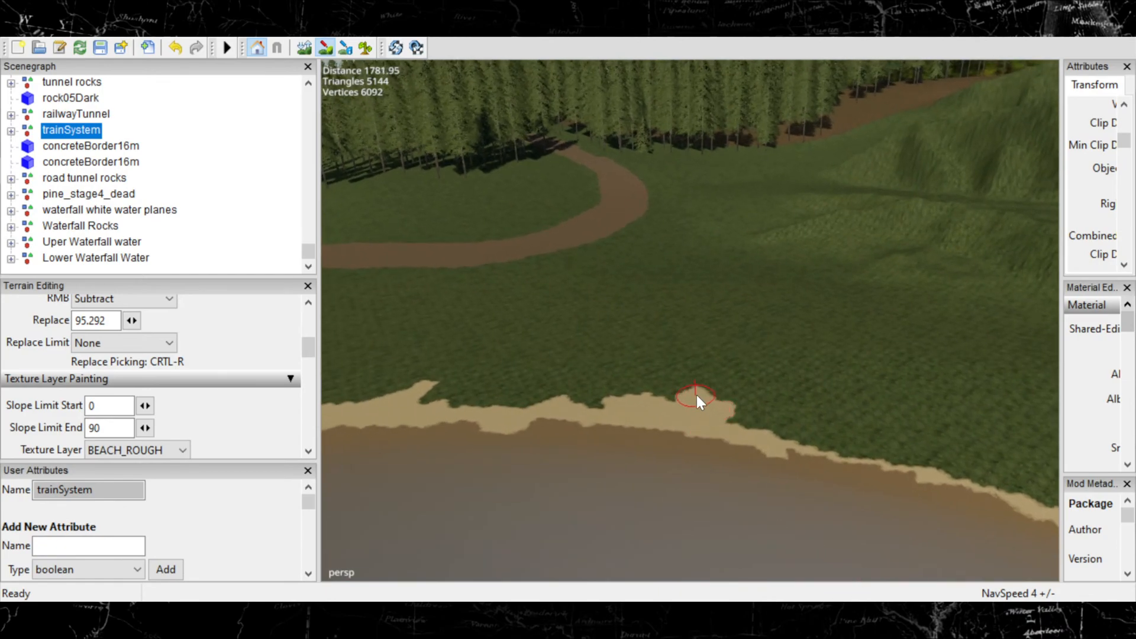
pyautogui.keyDown('alt'); pyautogui.moveTo(694, 392); pyautogui.dragTo(737, 468, button='middle'); pyautogui.keyUp('alt')
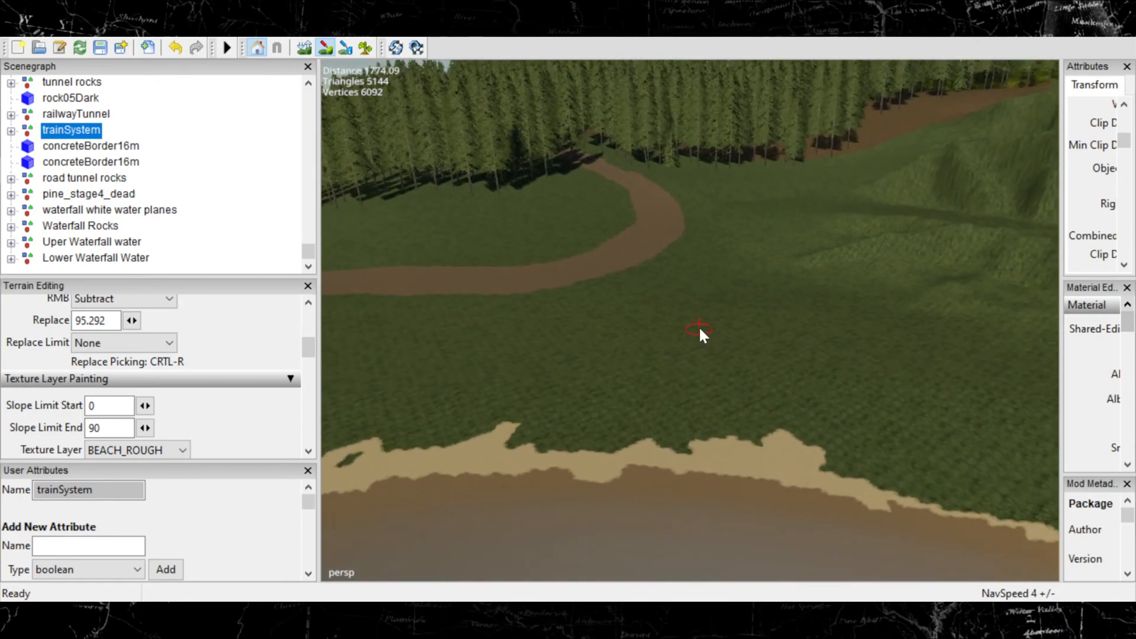
# Paint a short, separate strip of rough sand in the grass inland from the lakeshore below the curved dirt road.
pyautogui.keyDown('alt'); pyautogui.moveTo(699, 328); pyautogui.dragTo(379, 302, button='right'); pyautogui.keyUp('alt')
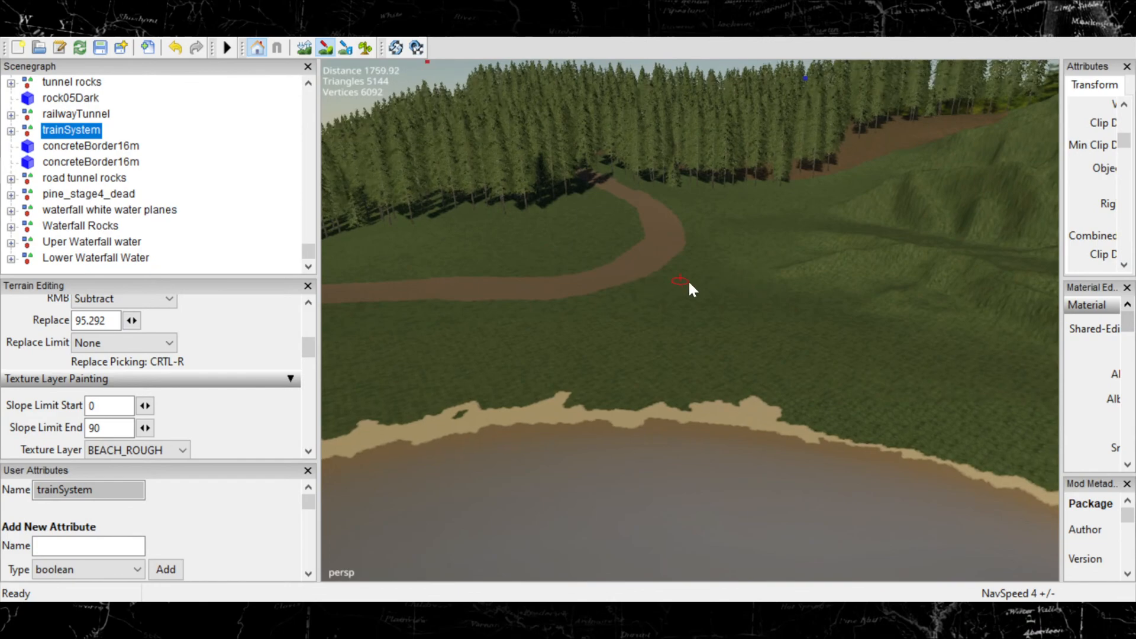
pyautogui.keyDown('alt'); pyautogui.moveTo(688, 280); pyautogui.dragTo(344, 245, button='right'); pyautogui.keyUp('alt')
pyautogui.keyDown('alt'); pyautogui.moveTo(832, 314); pyautogui.dragTo(751, 318, button='right'); pyautogui.keyUp('alt')
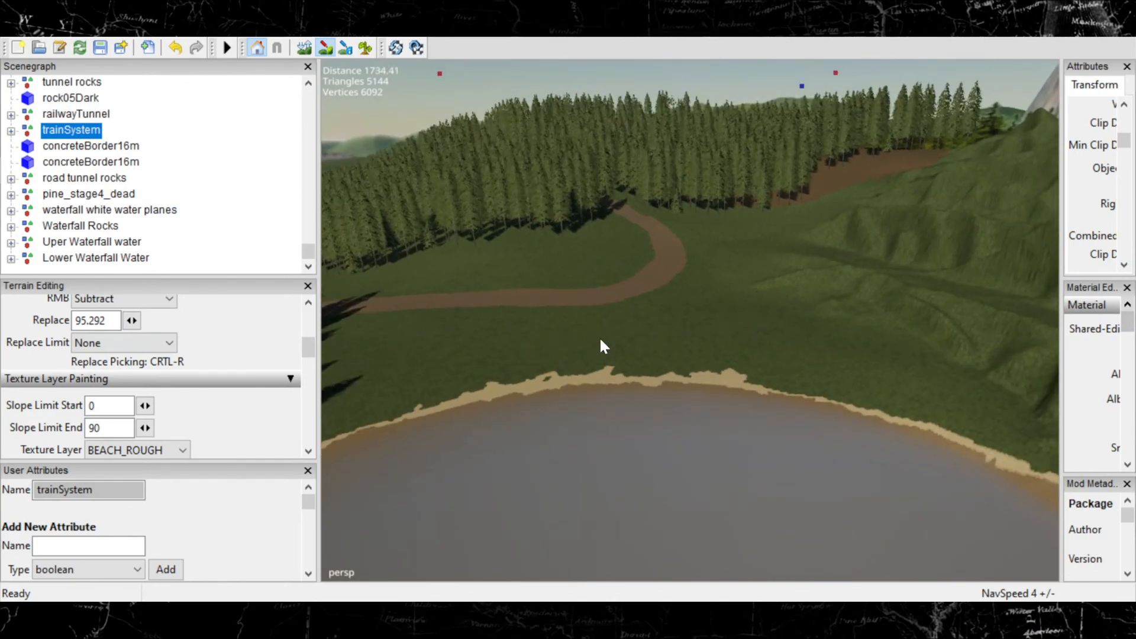
pyautogui.keyDown('alt'); pyautogui.moveTo(599, 336); pyautogui.dragTo(1029, 332, button='right'); pyautogui.keyUp('alt')
pyautogui.keyDown('alt'); pyautogui.moveTo(906, 355); pyautogui.dragTo(939, 323, button='right'); pyautogui.keyUp('alt')
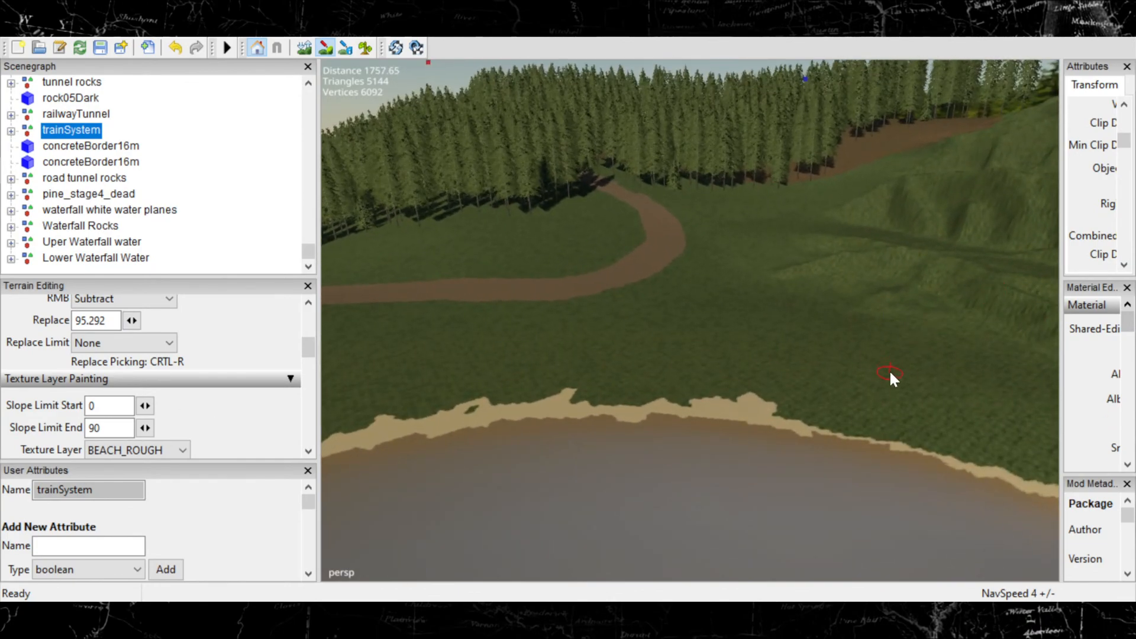
pyautogui.click(889, 372)
pyautogui.moveTo(883, 368); pyautogui.dragTo(816, 347)
# Examine the separate rough sand strip and its position relative to the shoreline from close up, low and high viewpoints.
pyautogui.keyDown('alt'); pyautogui.moveTo(835, 355); pyautogui.dragTo(743, 373, button='middle'); pyautogui.keyUp('alt')
pyautogui.keyDown('alt'); pyautogui.moveTo(742, 372); pyautogui.dragTo(870, 398, button='right'); pyautogui.keyUp('alt')
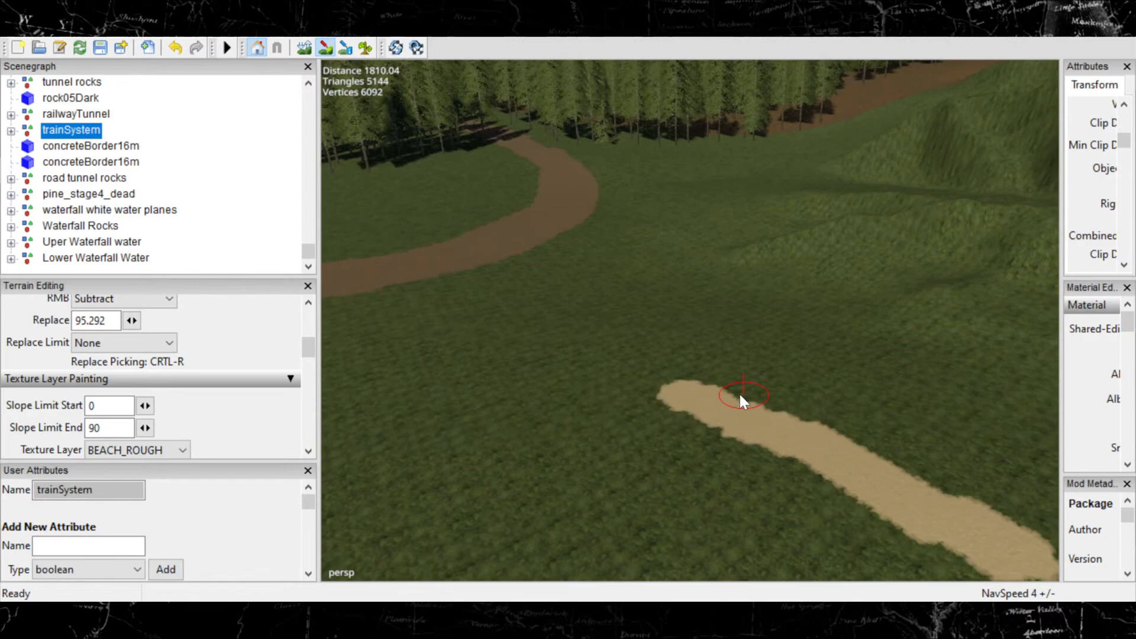
pyautogui.keyDown('alt'); pyautogui.moveTo(740, 392); pyautogui.dragTo(757, 467, button='right'); pyautogui.keyUp('alt')
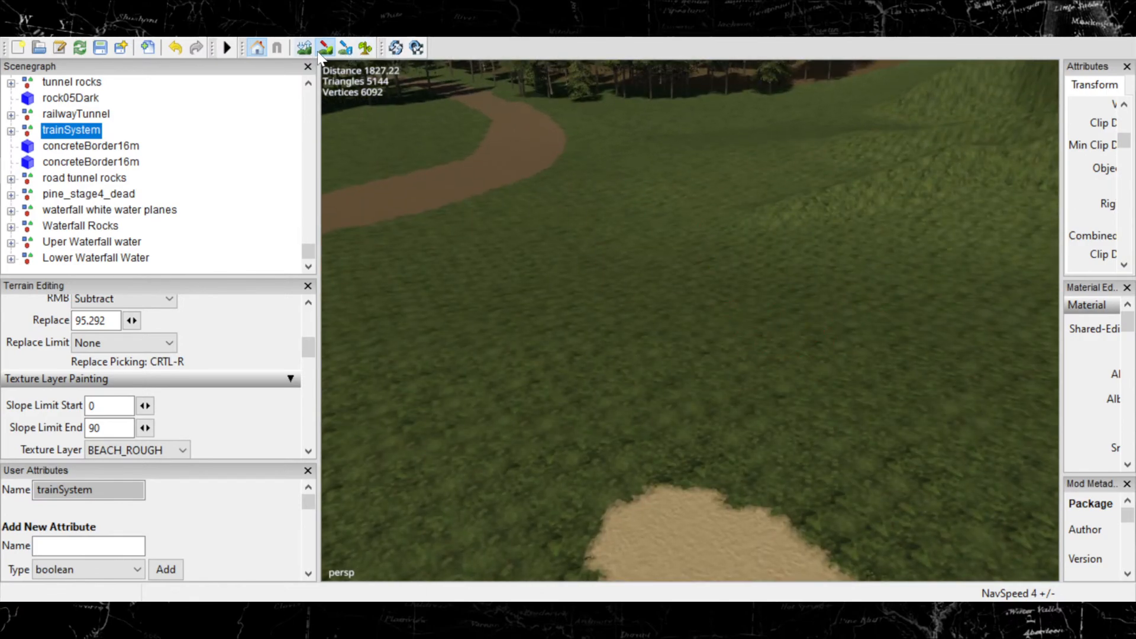
pyautogui.moveTo(432, 119)
pyautogui.keyDown('alt'); pyautogui.mouseDown()
pyautogui.moveTo(545, 236)
pyautogui.moveTo(776, 292)
pyautogui.moveTo(811, 284)
pyautogui.moveTo(690, 243)
pyautogui.moveTo(855, 397)
pyautogui.moveTo(690, 301)
pyautogui.moveTo(604, 288)
pyautogui.moveTo(580, 316)
pyautogui.moveTo(484, 318)
pyautogui.moveTo(542, 310)
pyautogui.moveTo(584, 321)
pyautogui.moveTo(599, 309)
pyautogui.moveTo(525, 329)
pyautogui.moveTo(594, 318)
pyautogui.moveTo(602, 391)
pyautogui.mouseUp(); pyautogui.keyUp('alt')
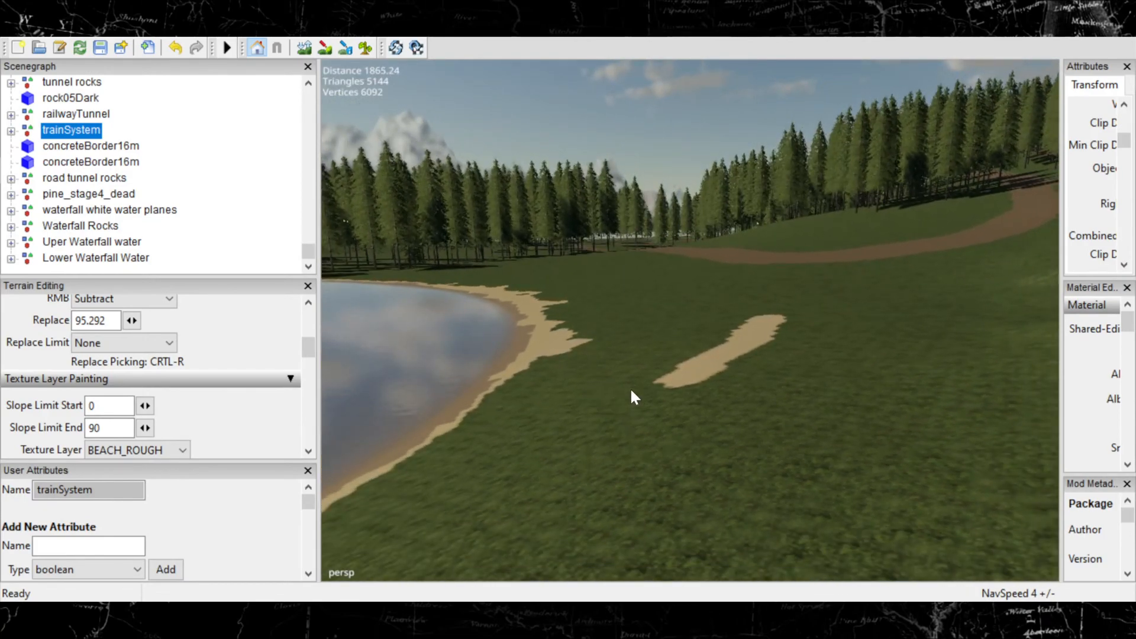
pyautogui.keyDown('alt'); pyautogui.moveTo(626, 411); pyautogui.dragTo(642, 422); pyautogui.keyUp('alt')
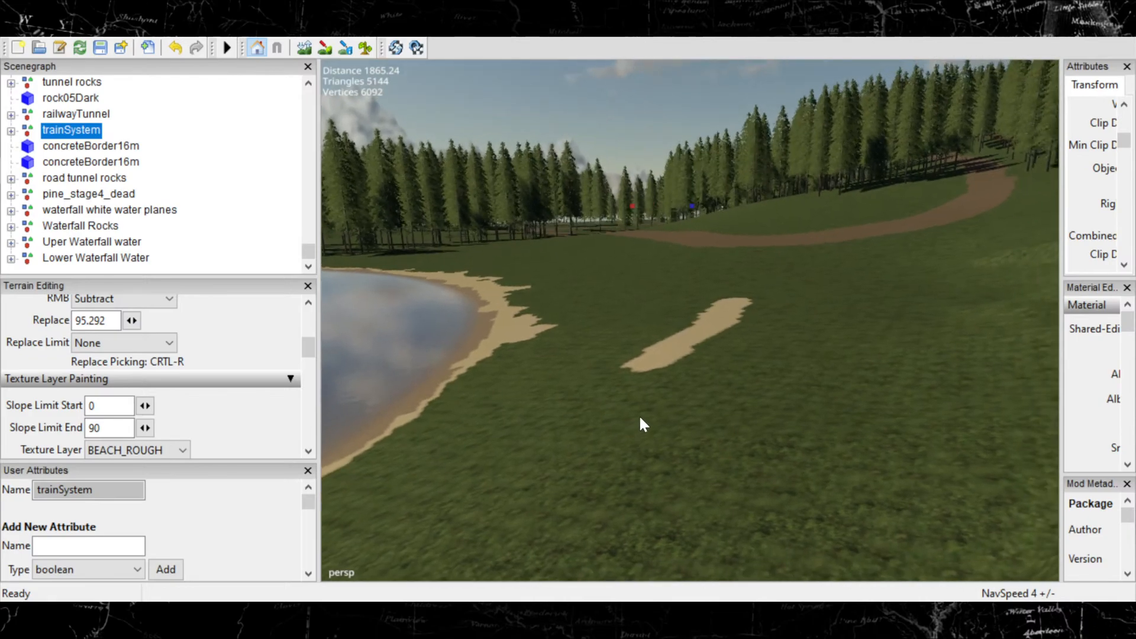
pyautogui.scroll(-5, 641, 422)
pyautogui.keyDown('alt'); pyautogui.moveTo(741, 377); pyautogui.dragTo(810, 443); pyautogui.keyUp('alt')
pyautogui.scroll(5, 710, 378)
pyautogui.scroll(-5, 807, 437)
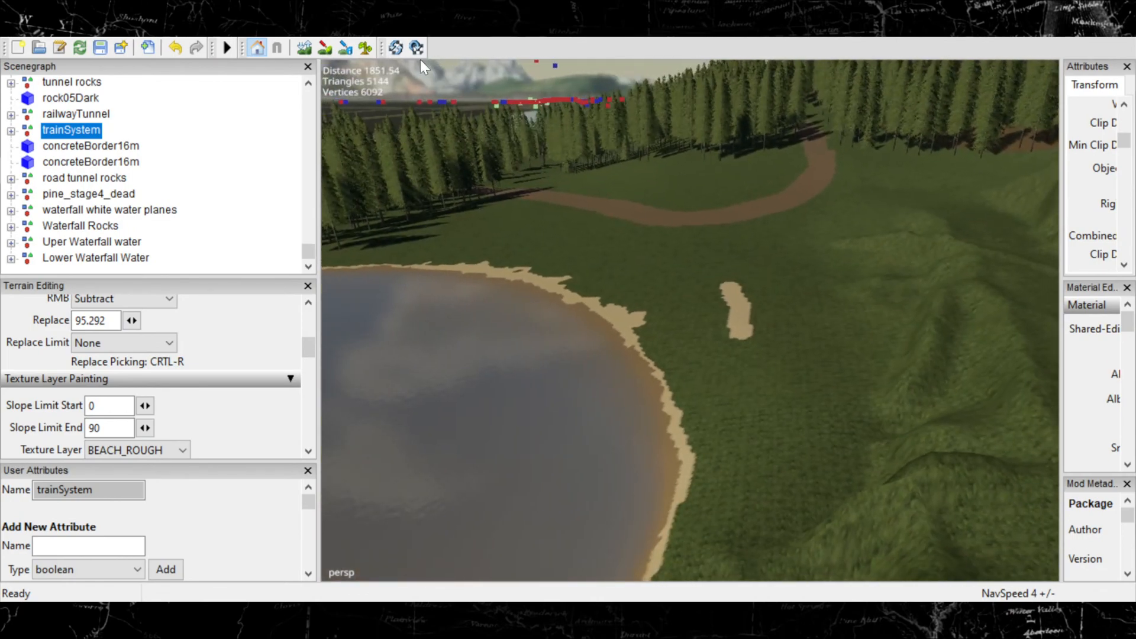
# Extend the rough sand strip along the lake until it joins the shore sand, filling the grass gap near the water.
pyautogui.click(323, 46)
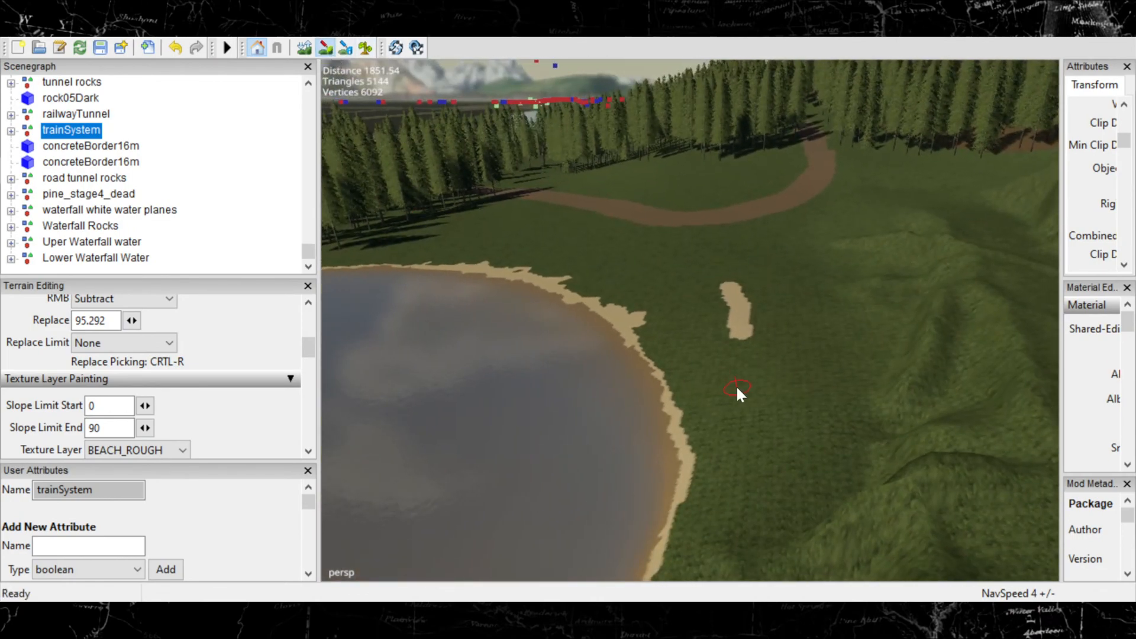
pyautogui.click(740, 335)
pyautogui.moveTo(744, 333); pyautogui.dragTo(721, 445)
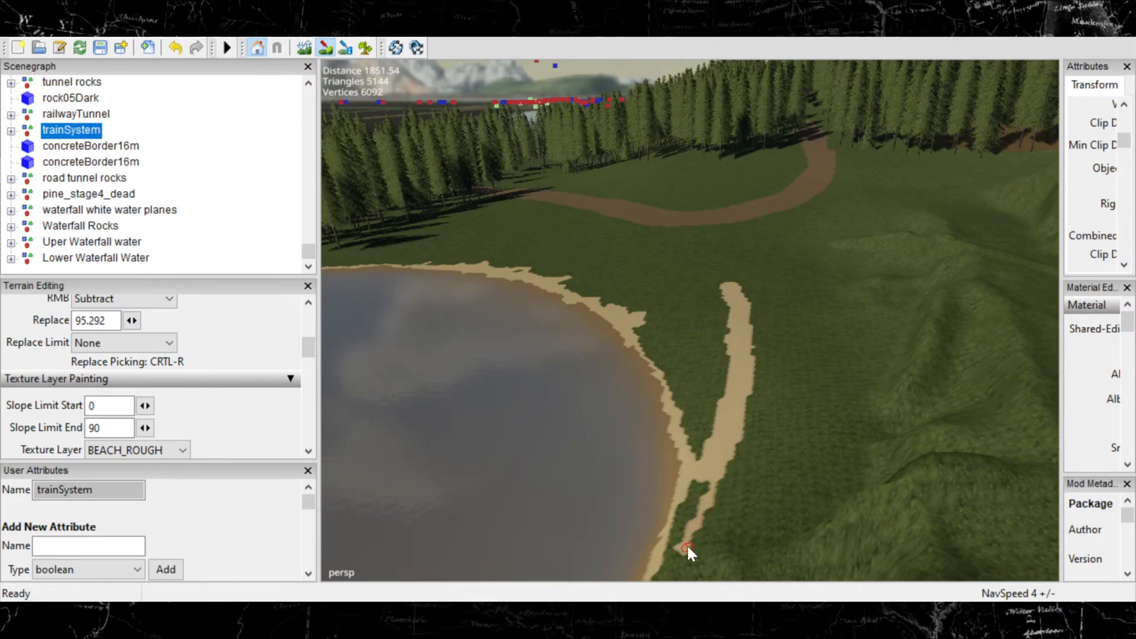
pyautogui.moveTo(676, 556)
pyautogui.mouseDown()
pyautogui.moveTo(681, 517)
pyautogui.moveTo(709, 481)
pyautogui.moveTo(694, 506)
pyautogui.moveTo(704, 485)
pyautogui.moveTo(694, 479)
pyautogui.mouseUp()
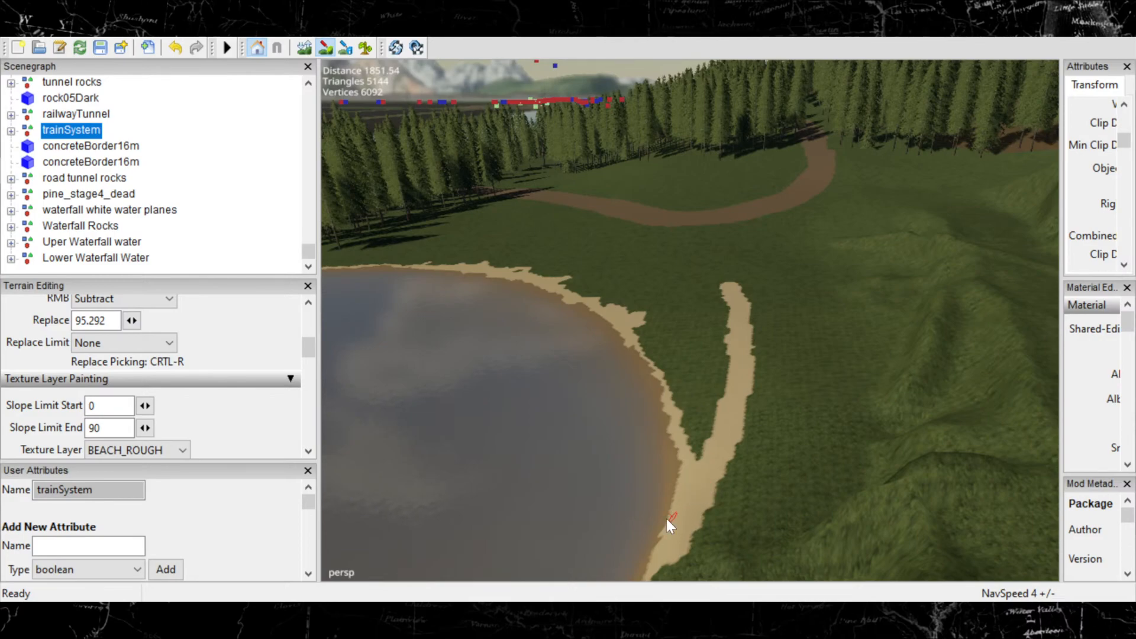
# Widen the rough sand along the bank beyond the junction and fill the grass wedge between the inland strip and the shoreline.
pyautogui.keyDown('alt'); pyautogui.moveTo(661, 516); pyautogui.dragTo(768, 459, button='middle'); pyautogui.keyUp('alt')
pyautogui.keyDown('alt'); pyautogui.moveTo(820, 516); pyautogui.dragTo(711, 227, button='middle'); pyautogui.keyUp('alt')
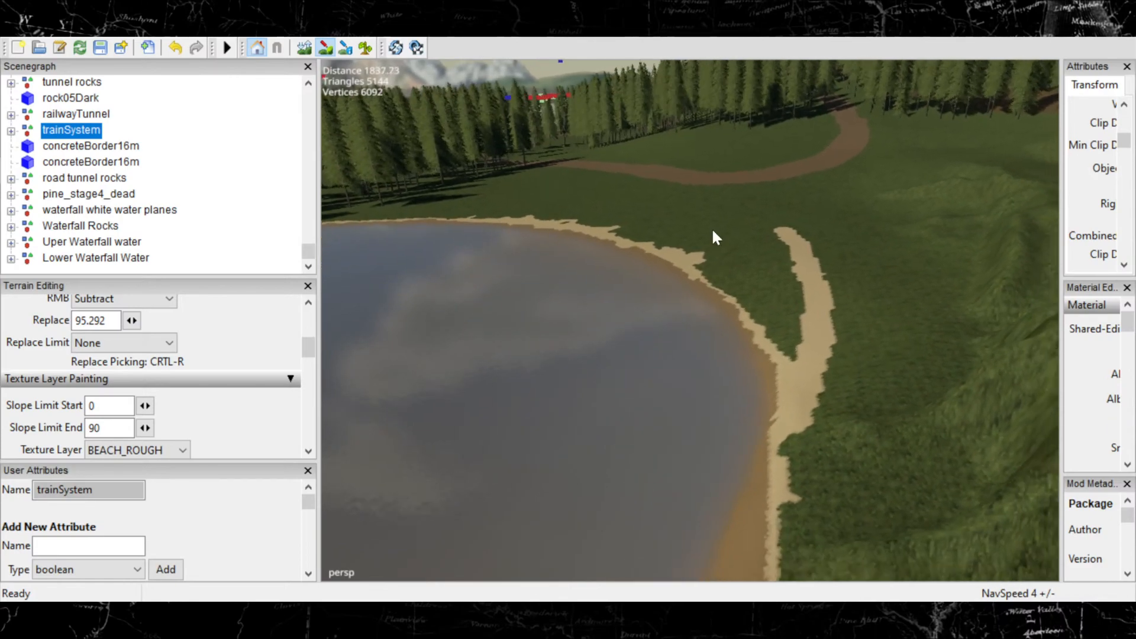
pyautogui.keyDown('alt'); pyautogui.moveTo(820, 513); pyautogui.dragTo(847, 195, button='middle'); pyautogui.keyUp('alt')
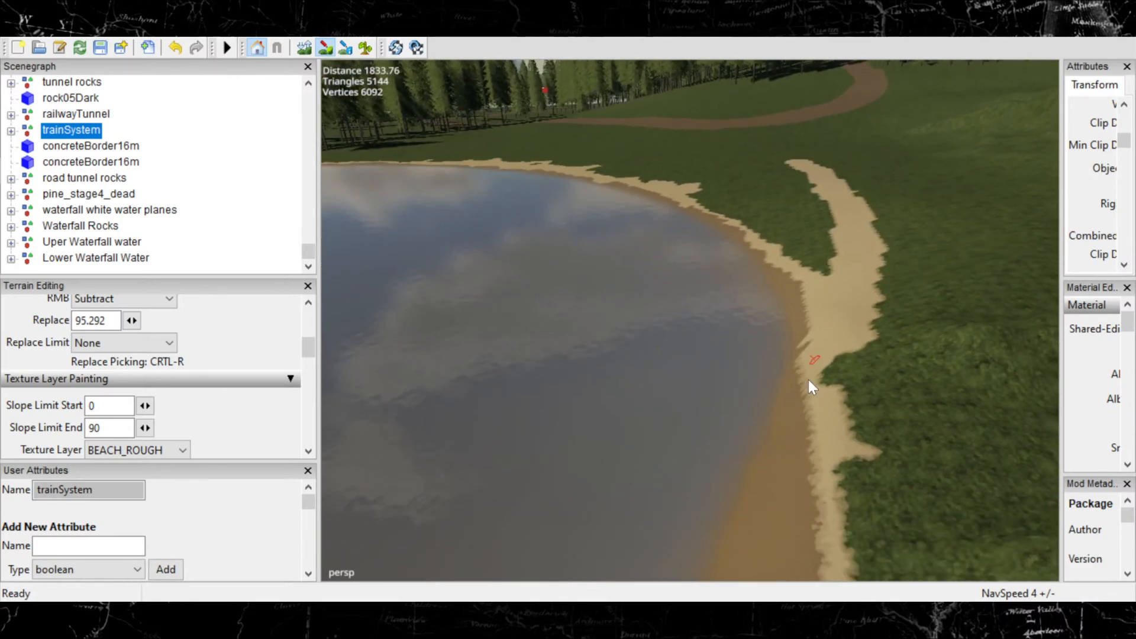
pyautogui.moveTo(807, 380)
pyautogui.keyDown('alt'); pyautogui.mouseDown(button='middle')
pyautogui.moveTo(971, 329)
pyautogui.moveTo(764, 228)
pyautogui.moveTo(637, 192)
pyautogui.moveTo(612, 236)
pyautogui.moveTo(925, 156)
pyautogui.moveTo(794, 253)
pyautogui.mouseUp(button='middle'); pyautogui.keyUp('alt')
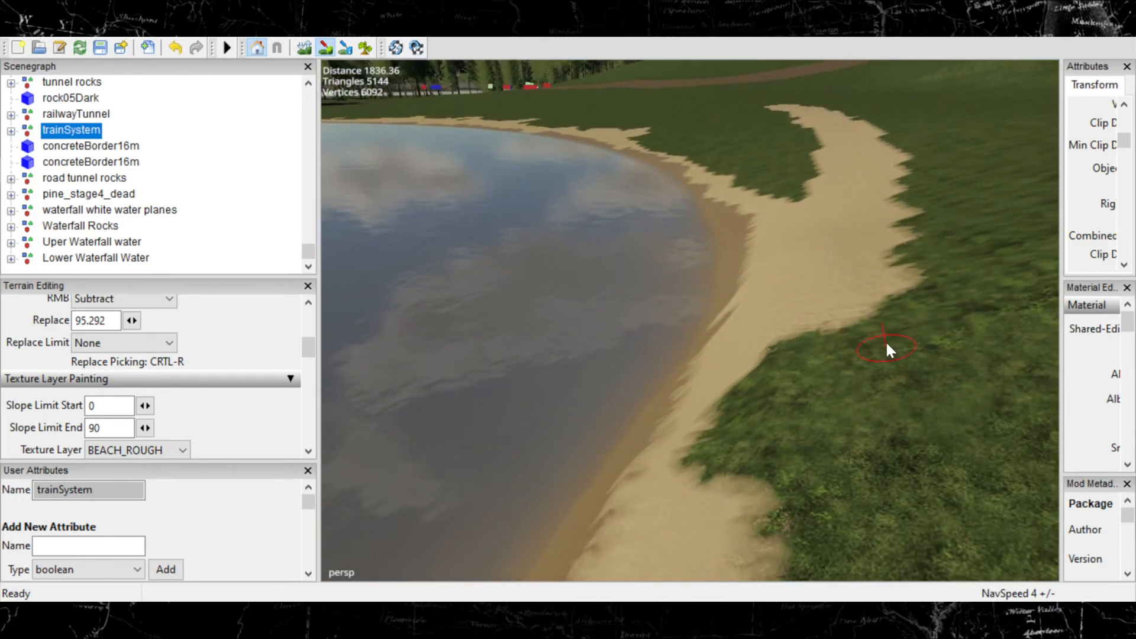
pyautogui.moveTo(875, 304)
pyautogui.mouseDown()
pyautogui.moveTo(776, 414)
pyautogui.moveTo(778, 390)
pyautogui.mouseUp()
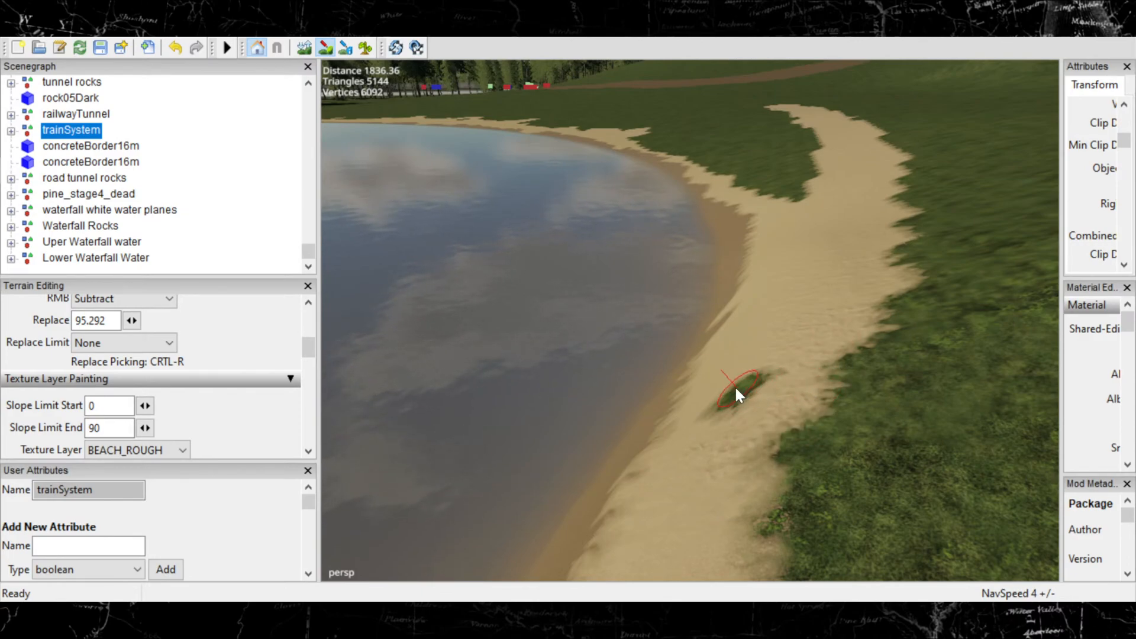
pyautogui.moveTo(733, 407); pyautogui.dragTo(733, 389)
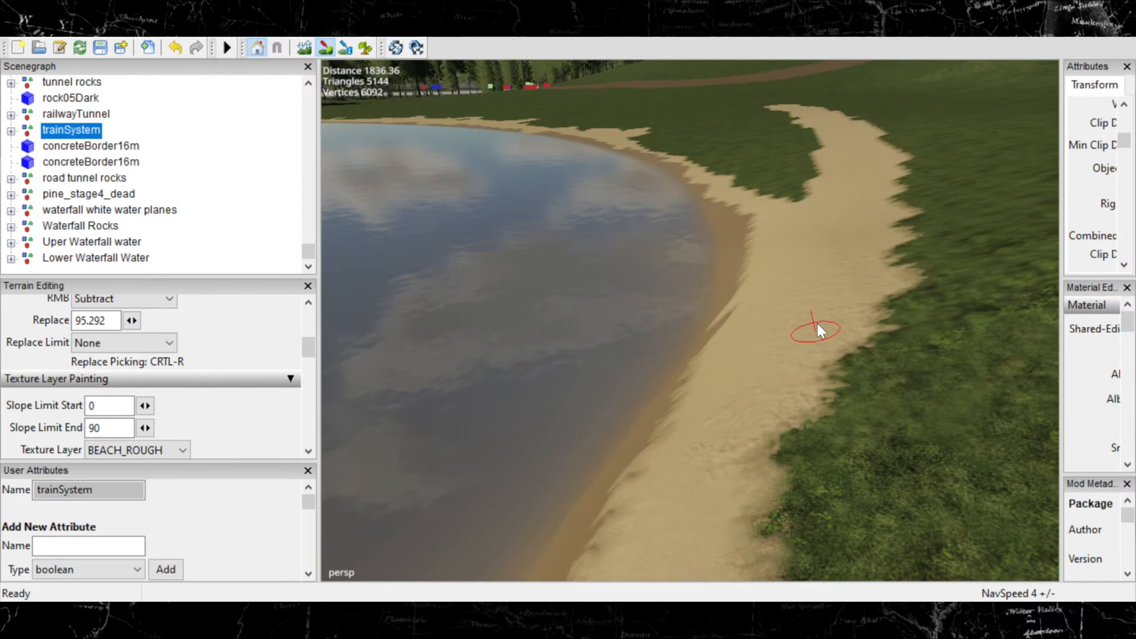
pyautogui.keyDown('alt'); pyautogui.moveTo(818, 325); pyautogui.dragTo(704, 577, button='middle'); pyautogui.keyUp('alt')
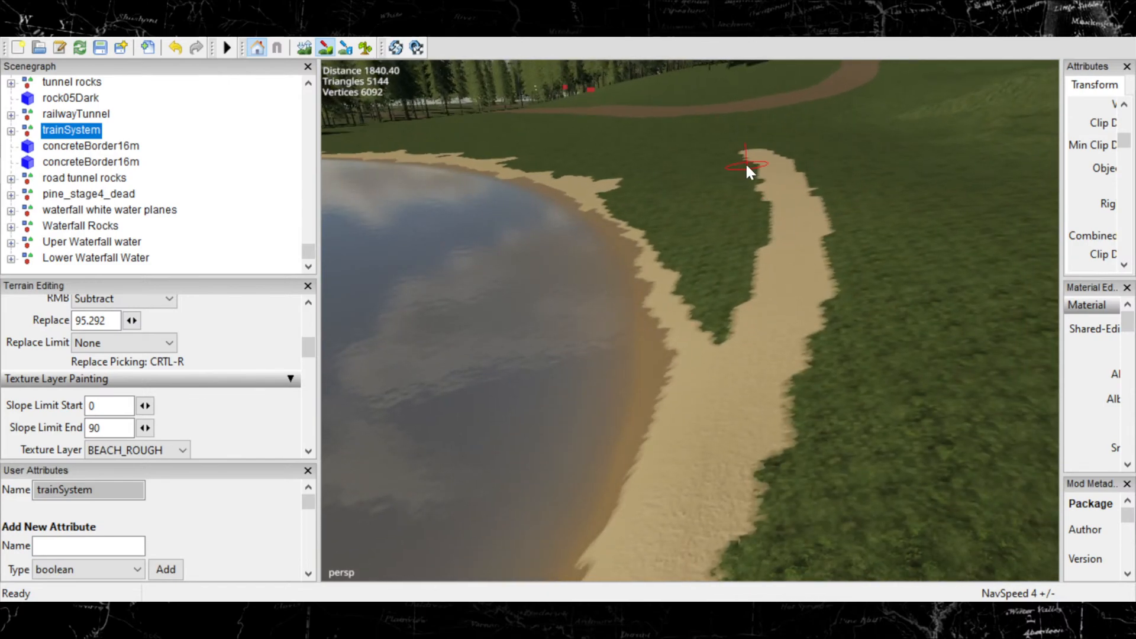
pyautogui.moveTo(739, 162)
pyautogui.mouseDown()
pyautogui.moveTo(746, 253)
pyautogui.moveTo(699, 209)
pyautogui.moveTo(673, 204)
pyautogui.moveTo(685, 177)
pyautogui.moveTo(721, 258)
pyautogui.moveTo(737, 255)
pyautogui.moveTo(710, 296)
pyautogui.moveTo(723, 275)
pyautogui.moveTo(702, 279)
pyautogui.moveTo(744, 327)
pyautogui.mouseUp()
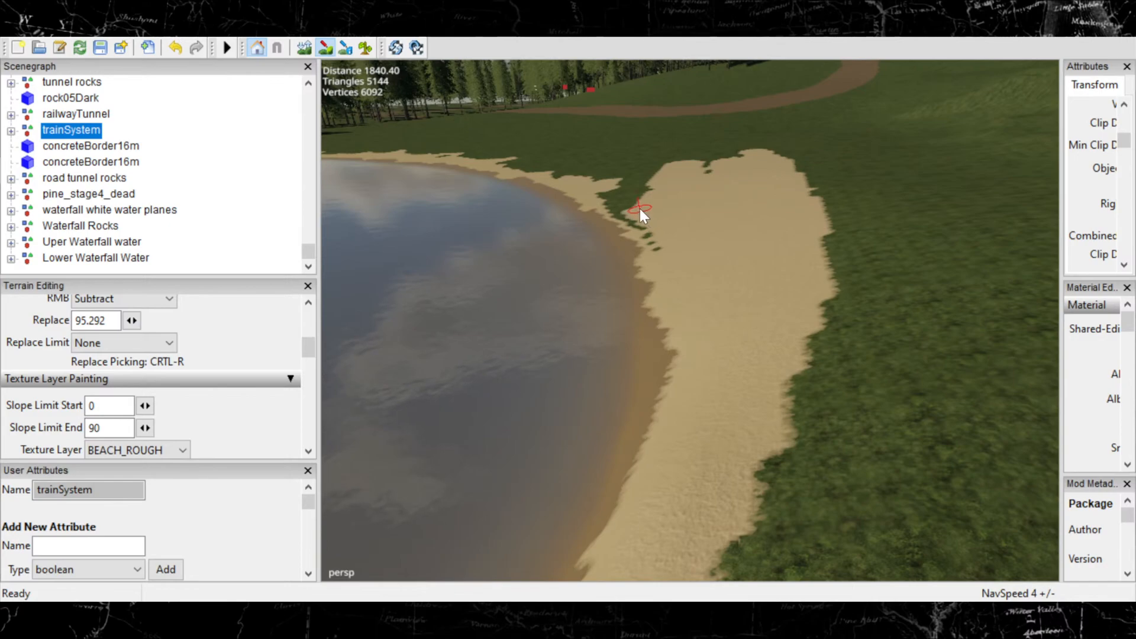
# Shrink the brush and cover the leftover grass spots along the water's edge with rough sand.
pyautogui.moveTo(616, 203)
pyautogui.keyDown('alt'); pyautogui.mouseDown(button='middle')
pyautogui.moveTo(775, 431)
pyautogui.moveTo(819, 453)
pyautogui.mouseUp(button='middle'); pyautogui.keyUp('alt')
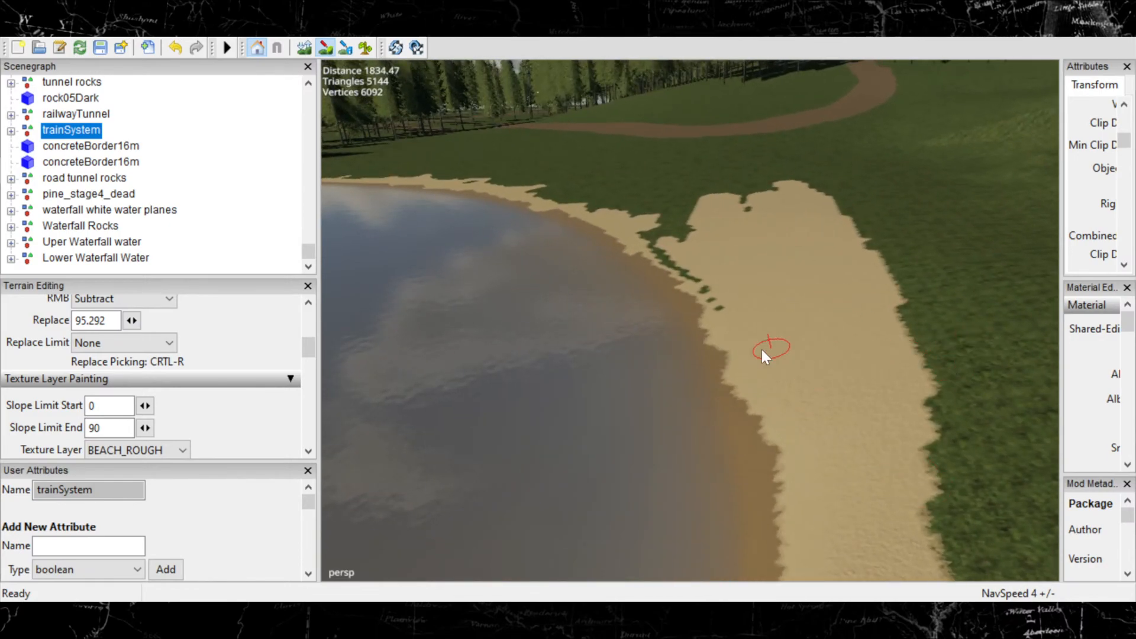
pyautogui.scroll(5, 853, 287)
pyautogui.moveTo(932, 468)
pyautogui.mouseDown()
pyautogui.moveTo(853, 286)
pyautogui.moveTo(1026, 319)
pyautogui.moveTo(959, 217)
pyautogui.moveTo(924, 211)
pyautogui.mouseUp()
pyautogui.scroll(3, 882, 222)
pyautogui.moveTo(880, 223)
pyautogui.keyDown('alt'); pyautogui.mouseDown(button='middle')
pyautogui.moveTo(753, 409)
pyautogui.moveTo(775, 413)
pyautogui.mouseUp(button='middle'); pyautogui.keyUp('alt')
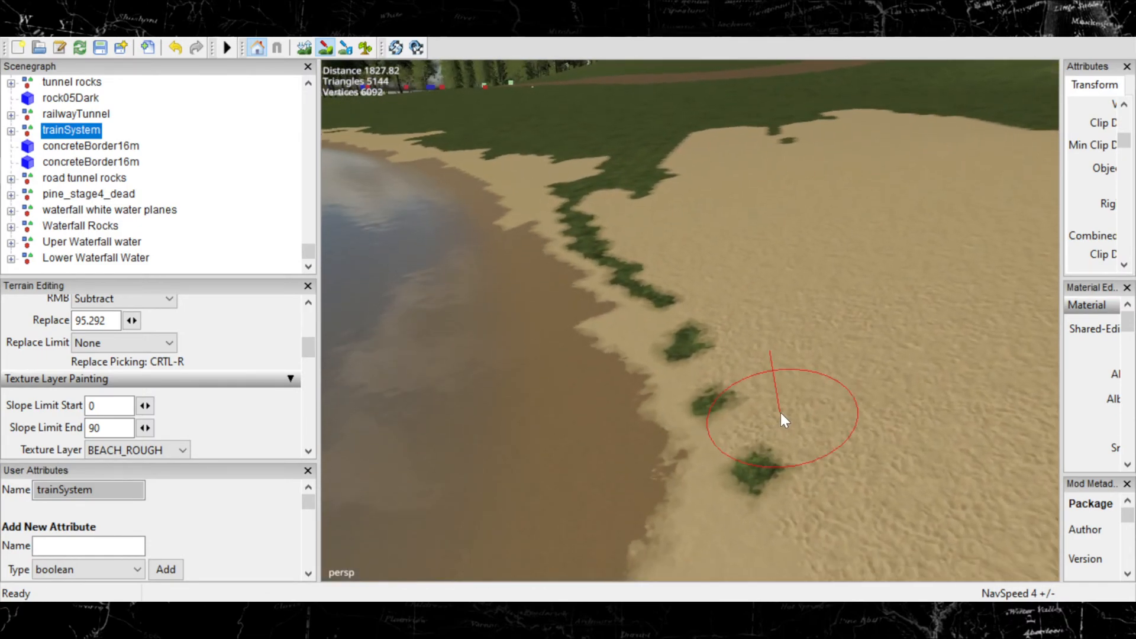
pyautogui.keyDown('ctrl'); pyautogui.scroll(-3, 816, 405); pyautogui.keyUp('ctrl')
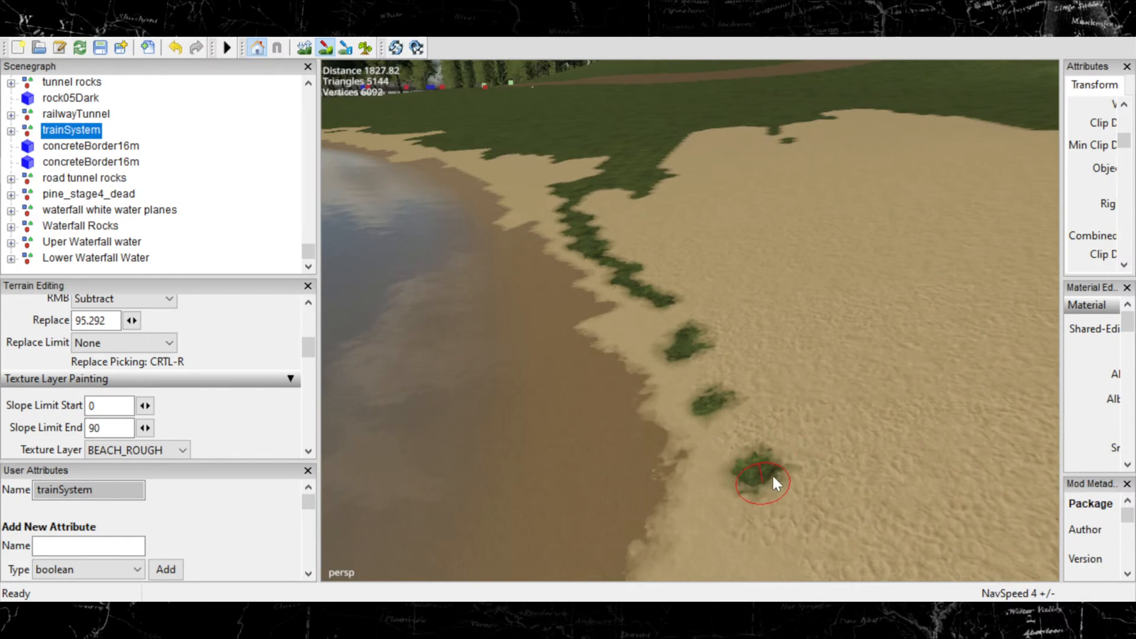
pyautogui.moveTo(757, 456)
pyautogui.mouseDown()
pyautogui.moveTo(695, 345)
pyautogui.moveTo(706, 315)
pyautogui.mouseUp()
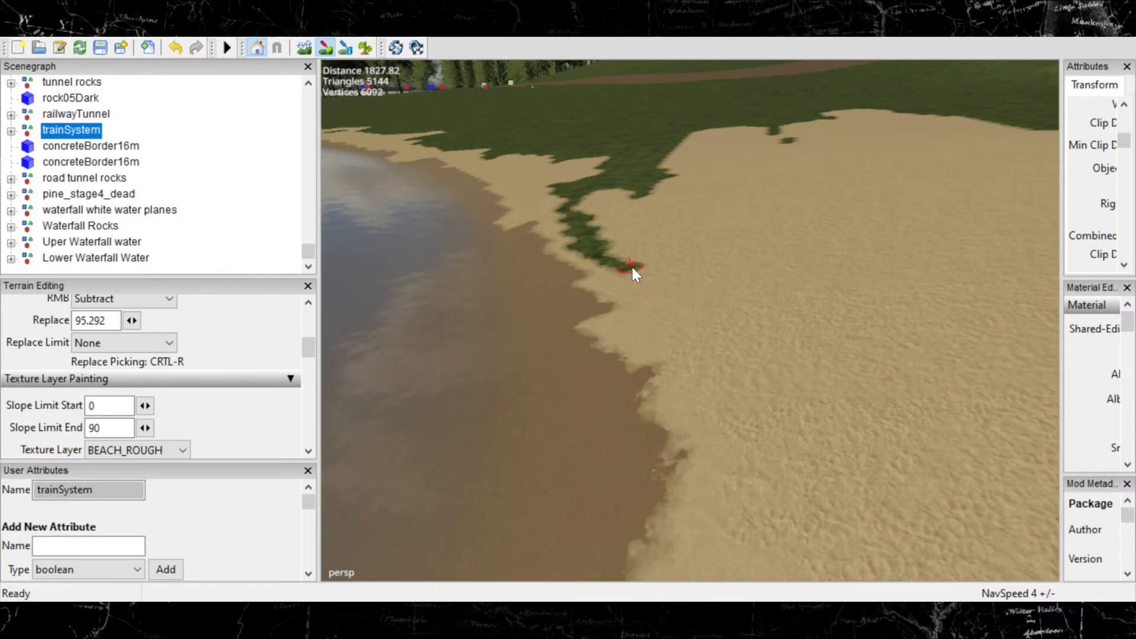
pyautogui.moveTo(599, 239)
pyautogui.mouseDown()
pyautogui.moveTo(591, 204)
pyautogui.moveTo(638, 243)
pyautogui.mouseUp()
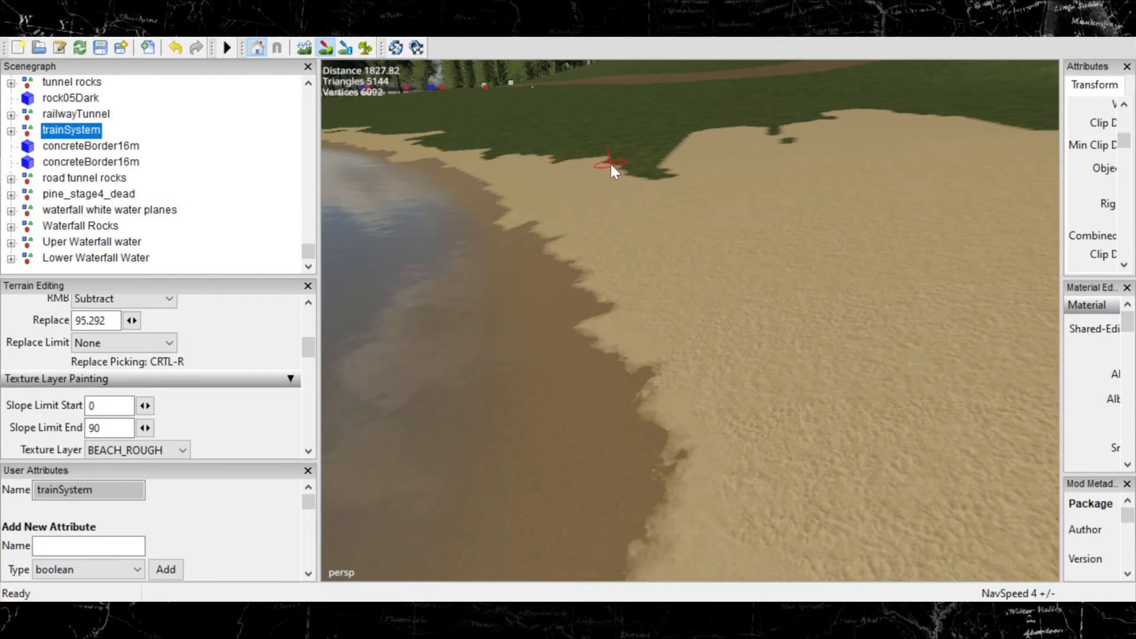
pyautogui.moveTo(635, 168)
pyautogui.mouseDown()
pyautogui.moveTo(669, 176)
pyautogui.moveTo(652, 160)
pyautogui.mouseUp()
# Paint a thin, tapering streak of rough sand from the beach's inland corner into the grass toward the dirt road.
pyautogui.keyDown('alt'); pyautogui.moveTo(734, 140); pyautogui.dragTo(855, 398, button='middle'); pyautogui.keyUp('alt')
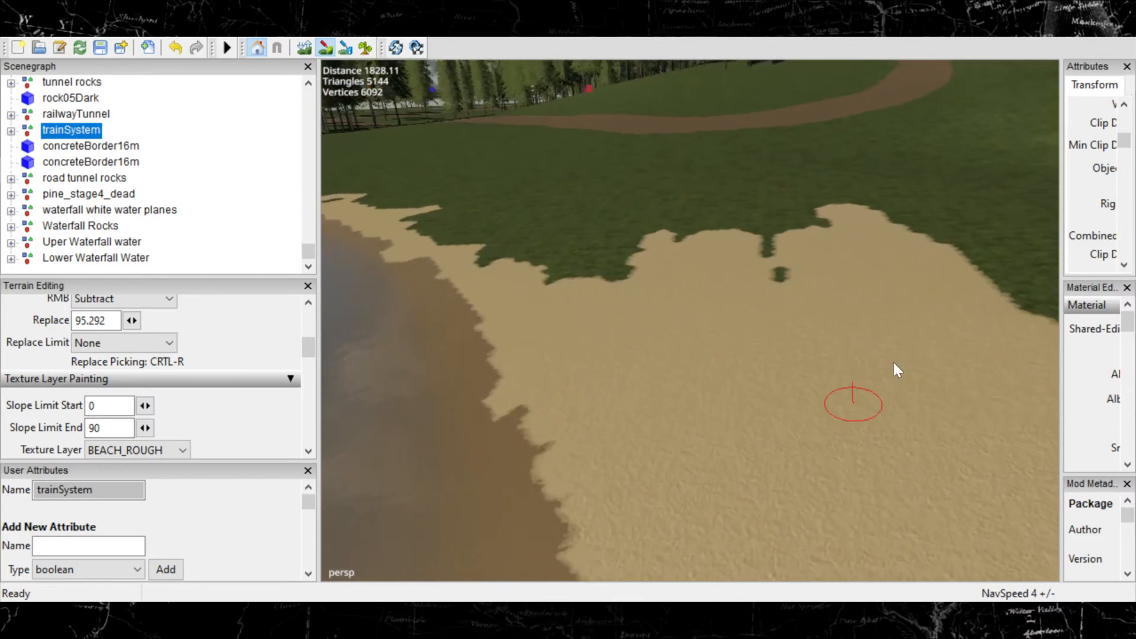
pyautogui.keyDown('alt'); pyautogui.moveTo(856, 183); pyautogui.dragTo(339, 225, button='middle'); pyautogui.keyUp('alt')
pyautogui.keyDown('alt'); pyautogui.moveTo(879, 329); pyautogui.dragTo(745, 431, button='middle'); pyautogui.keyUp('alt')
pyautogui.scroll(3, 744, 429)
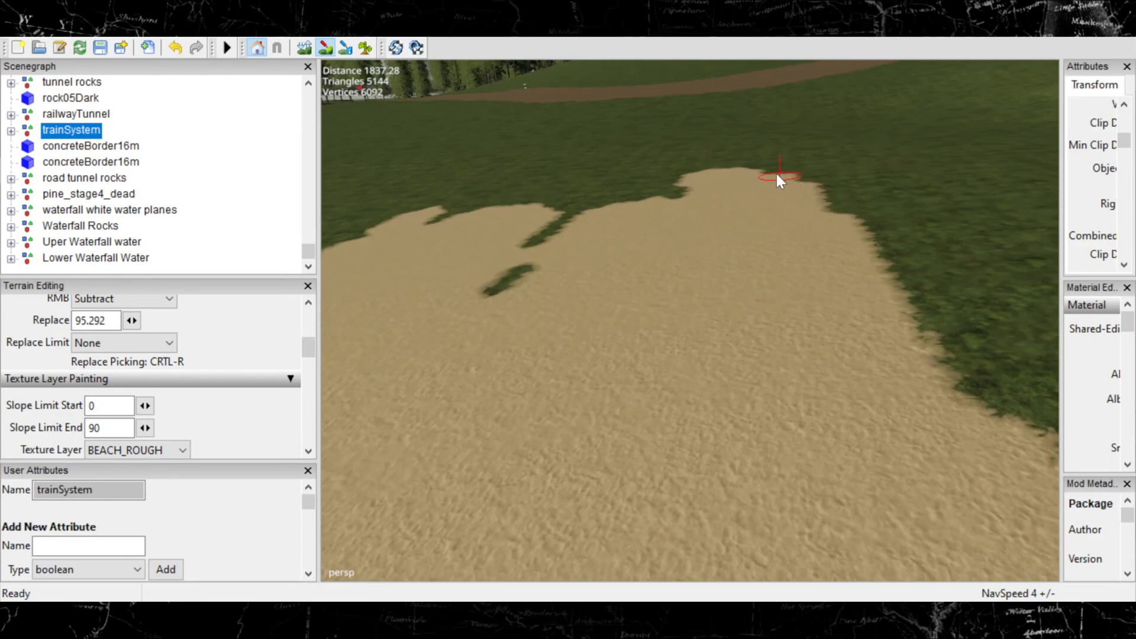
pyautogui.moveTo(708, 145); pyautogui.dragTo(666, 137)
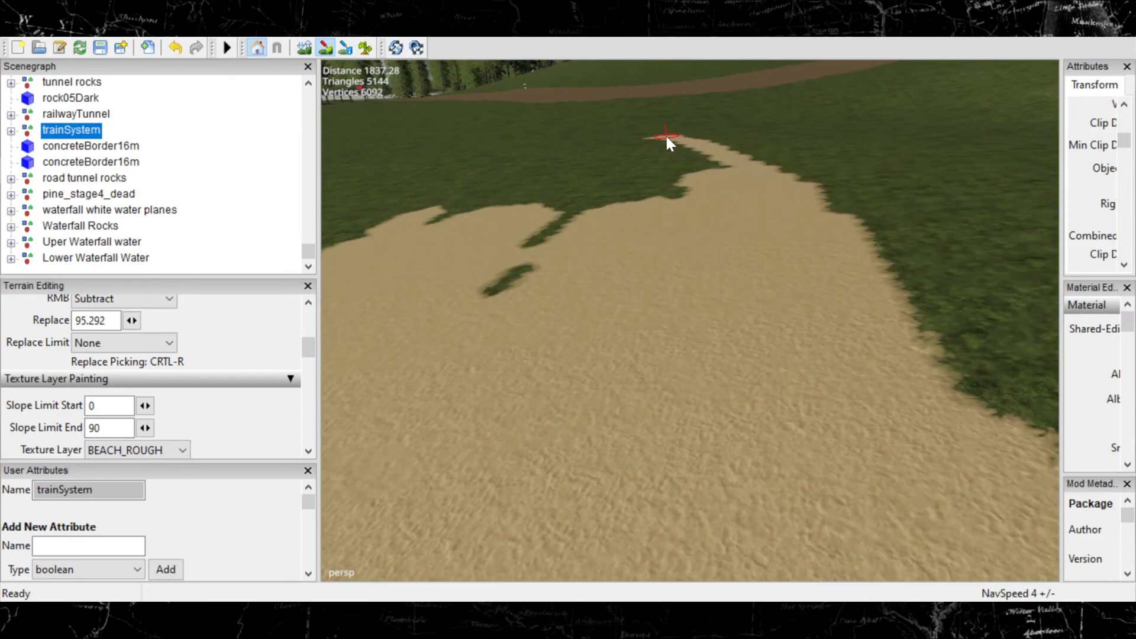
# Examine the widened beach and the remaining lake shoreline from overhead and from the grassy bank beside the trees.
pyautogui.moveTo(666, 138)
pyautogui.keyDown('alt'); pyautogui.mouseDown(button='middle')
pyautogui.moveTo(713, 242)
pyautogui.moveTo(775, 255)
pyautogui.moveTo(973, 530)
pyautogui.moveTo(1077, 583)
pyautogui.mouseUp(button='middle'); pyautogui.keyUp('alt')
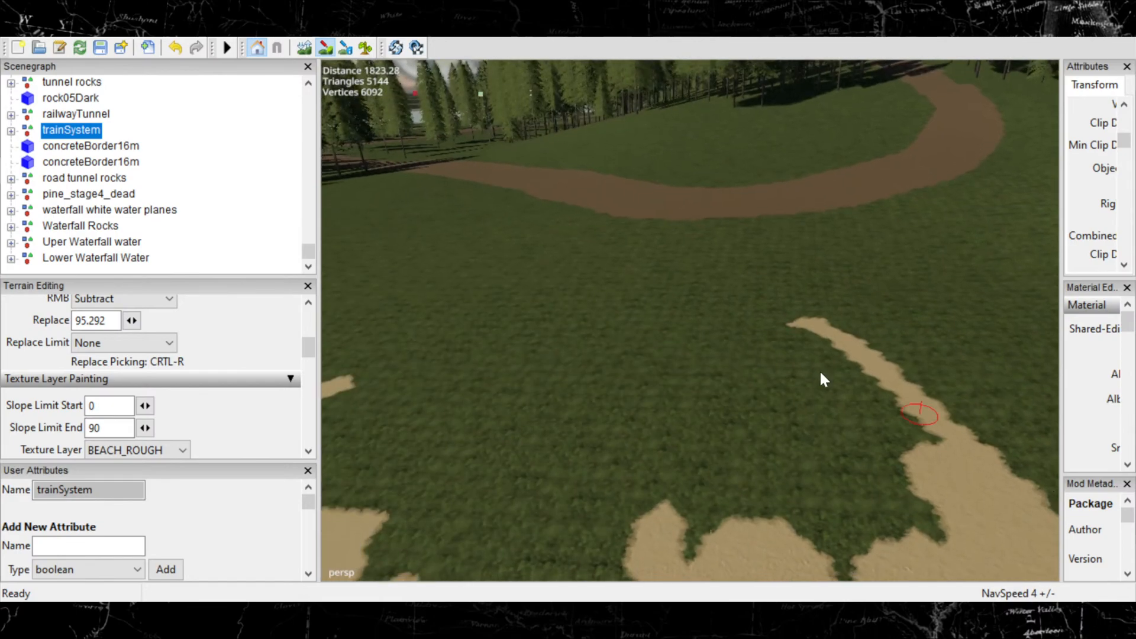
pyautogui.keyDown('alt'); pyautogui.moveTo(618, 343); pyautogui.dragTo(953, 439, button='middle'); pyautogui.keyUp('alt')
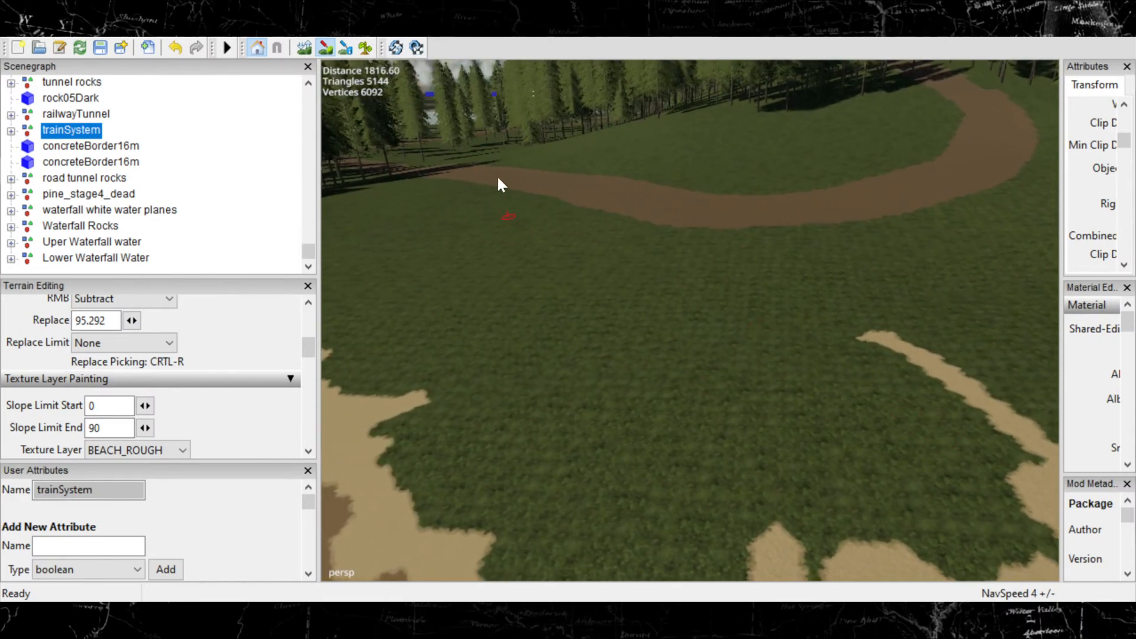
pyautogui.click(325, 47)
pyautogui.moveTo(473, 127)
pyautogui.keyDown('alt'); pyautogui.mouseDown()
pyautogui.moveTo(672, 220)
pyautogui.moveTo(723, 226)
pyautogui.moveTo(602, 275)
pyautogui.moveTo(510, 252)
pyautogui.moveTo(519, 227)
pyautogui.moveTo(687, 226)
pyautogui.moveTo(662, 272)
pyautogui.mouseUp(); pyautogui.keyUp('alt')
pyautogui.scroll(-5, 691, 218)
pyautogui.scroll(-7, 681, 218)
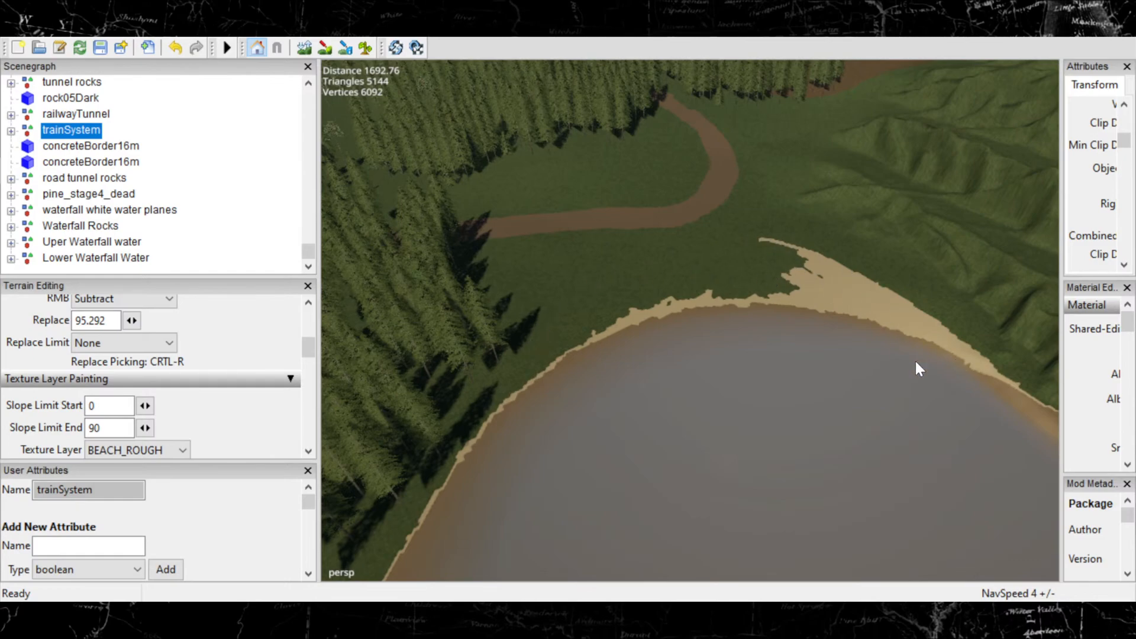
pyautogui.keyDown('alt'); pyautogui.moveTo(785, 333); pyautogui.dragTo(626, 272); pyautogui.keyUp('alt')
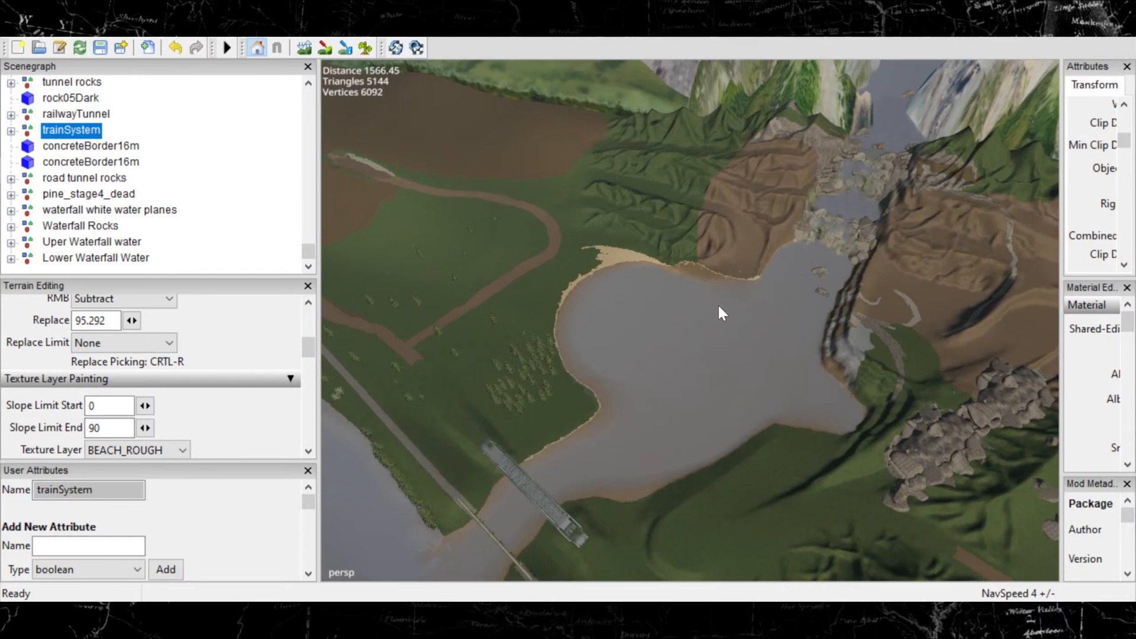
pyautogui.keyDown('alt'); pyautogui.moveTo(719, 304); pyautogui.dragTo(776, 367); pyautogui.keyUp('alt')
pyautogui.keyDown('alt'); pyautogui.moveTo(896, 380); pyautogui.dragTo(803, 267); pyautogui.keyUp('alt')
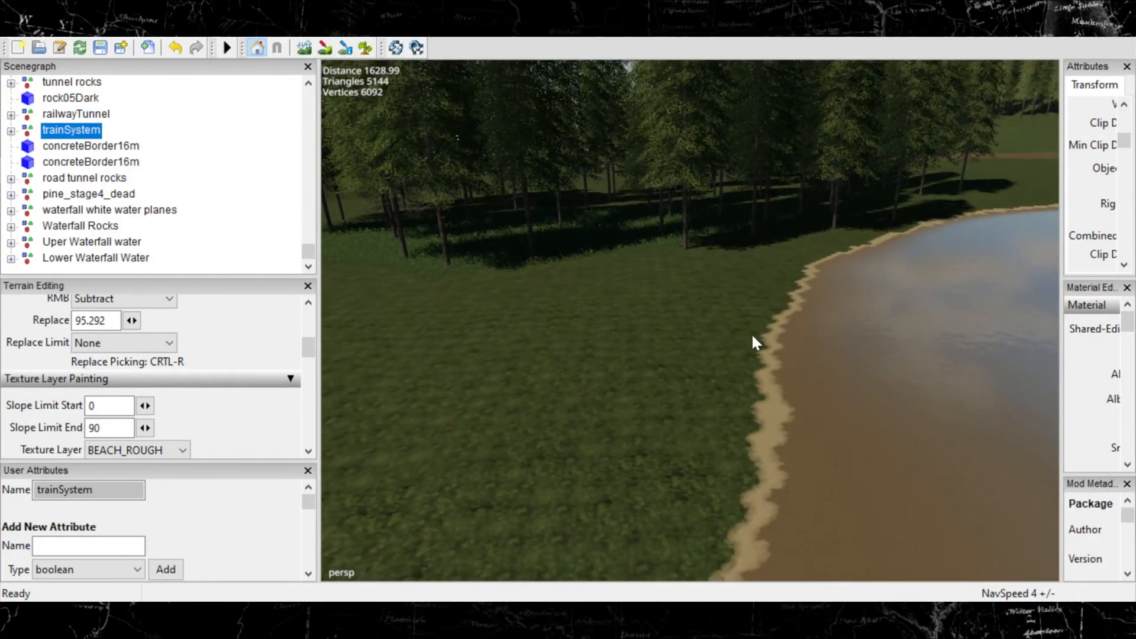
pyautogui.keyDown('alt'); pyautogui.moveTo(633, 362); pyautogui.dragTo(1056, 349); pyautogui.keyUp('alt')
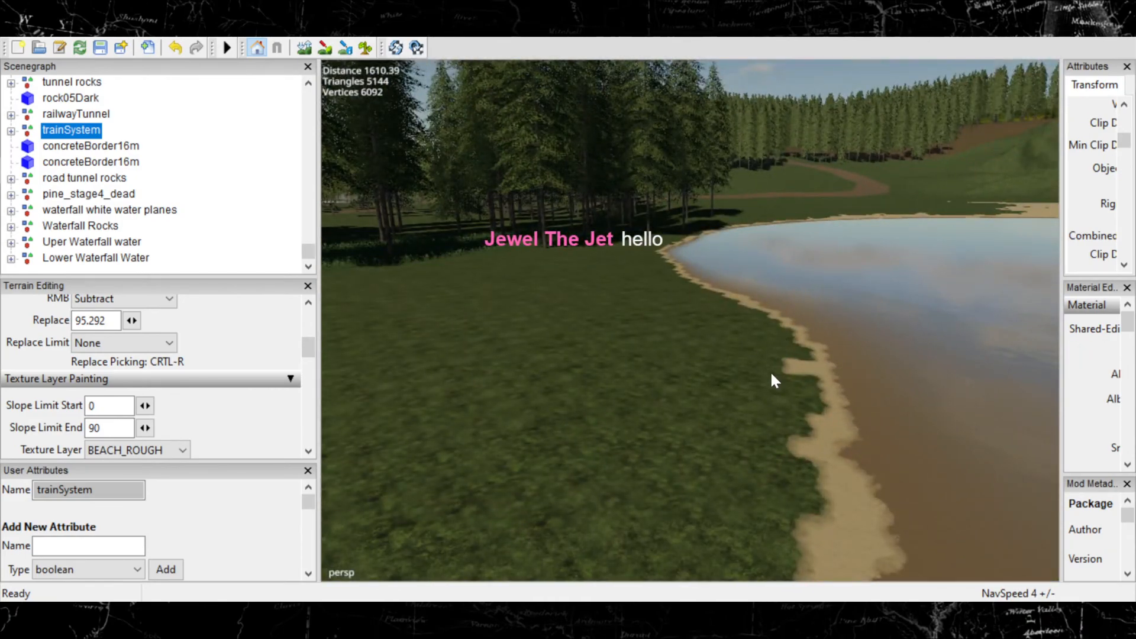
pyautogui.keyDown('alt'); pyautogui.moveTo(786, 382); pyautogui.dragTo(755, 392); pyautogui.keyUp('alt')
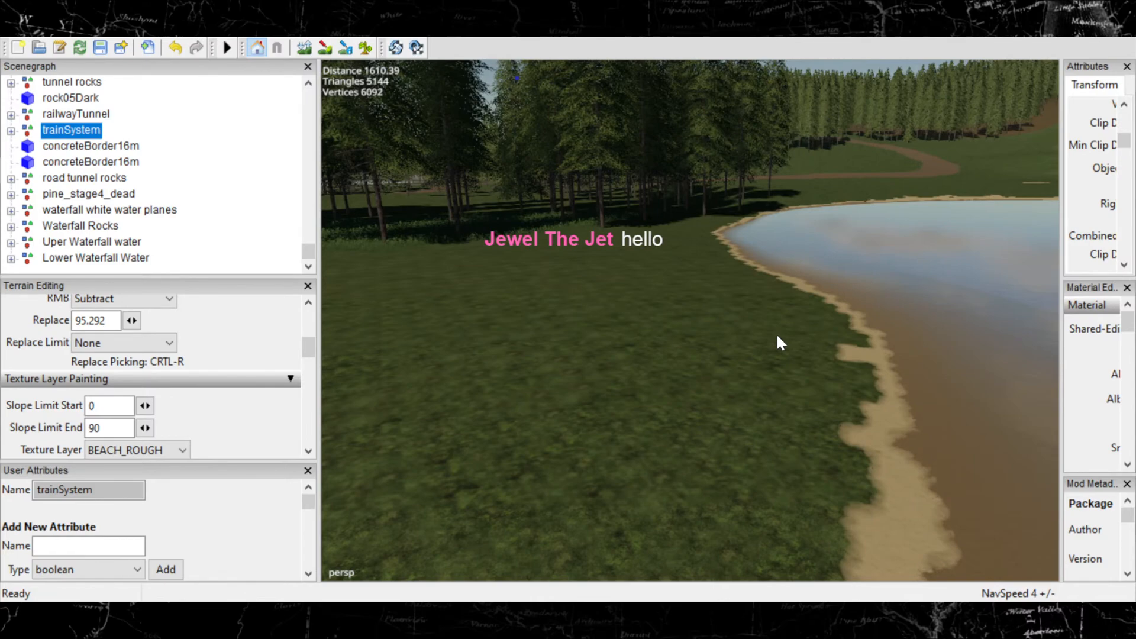
pyautogui.keyDown('alt'); pyautogui.moveTo(757, 350); pyautogui.dragTo(770, 353); pyautogui.keyUp('alt')
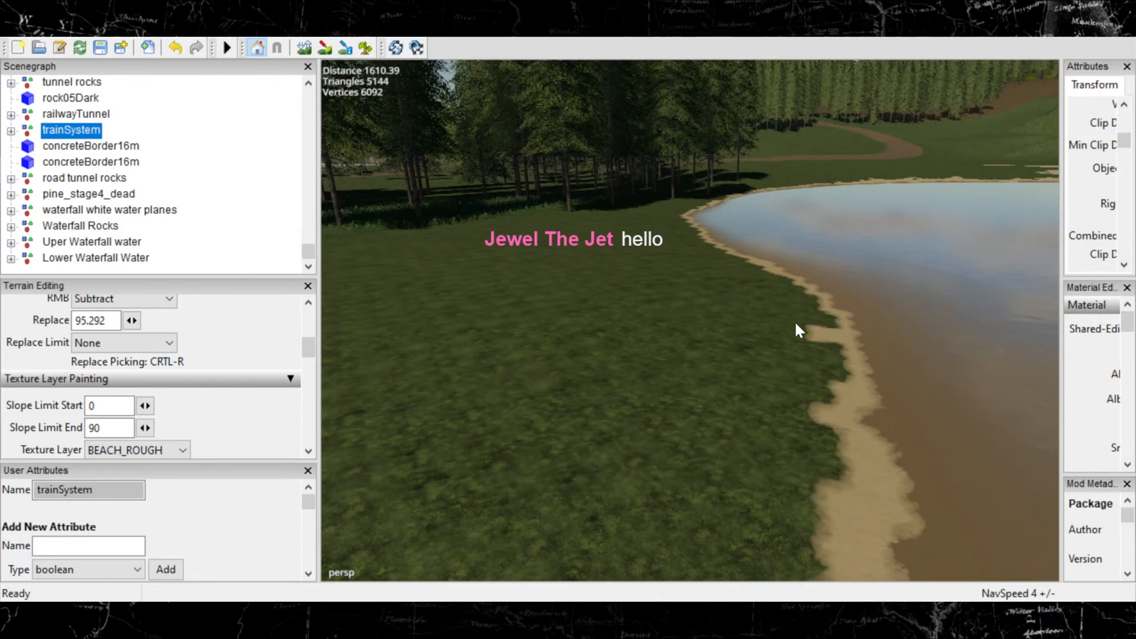
pyautogui.keyDown('alt'); pyautogui.moveTo(674, 397); pyautogui.dragTo(687, 353); pyautogui.keyUp('alt')
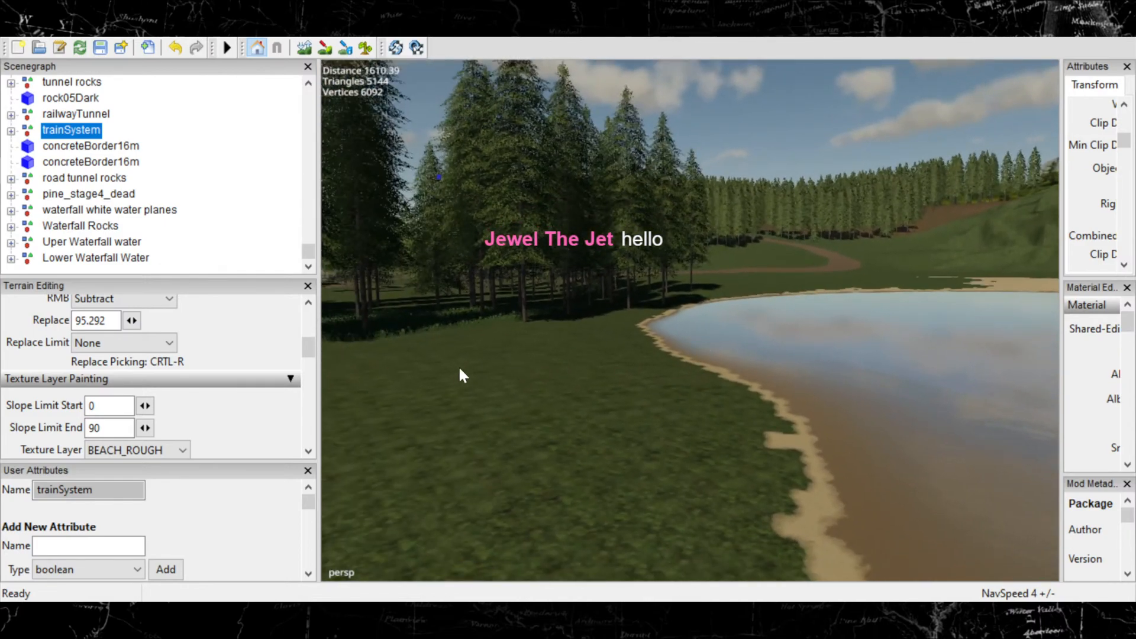
# Paint a narrow, tapering streak of rough sand from the shoreline beach into the grass beside the trees, running roughly parallel to the water.
pyautogui.keyDown('alt'); pyautogui.moveTo(672, 393); pyautogui.dragTo(738, 434); pyautogui.keyUp('alt')
pyautogui.scroll(5, 763, 404)
pyautogui.moveTo(744, 226)
pyautogui.keyDown('alt'); pyautogui.mouseDown()
pyautogui.moveTo(709, 267)
pyautogui.moveTo(716, 206)
pyautogui.moveTo(705, 190)
pyautogui.moveTo(720, 296)
pyautogui.mouseUp(); pyautogui.keyUp('alt')
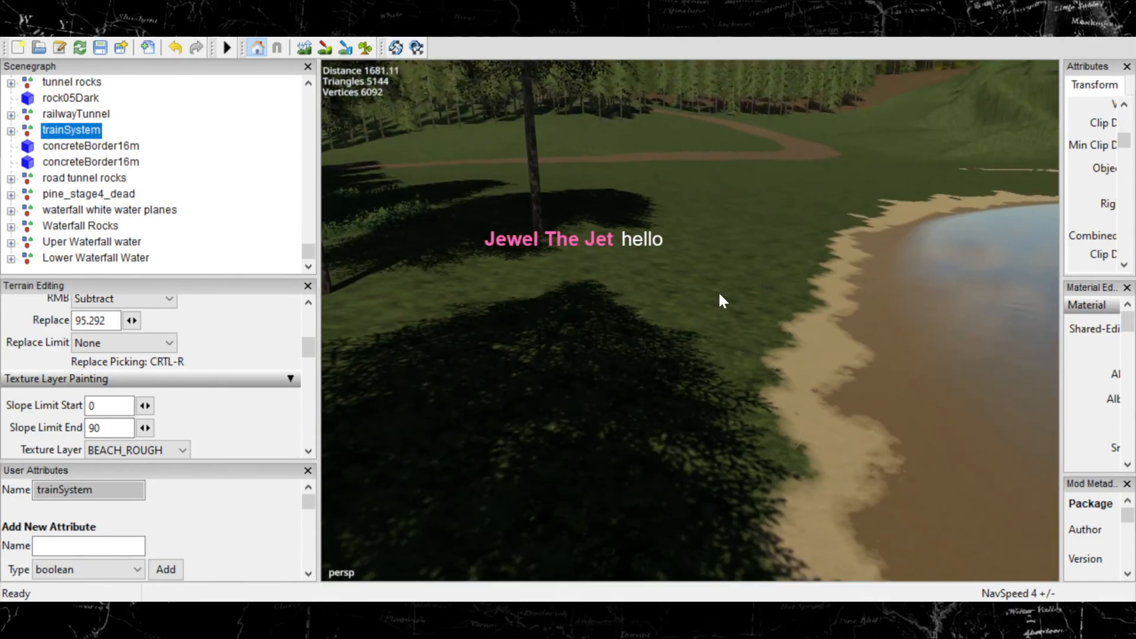
pyautogui.click(325, 48)
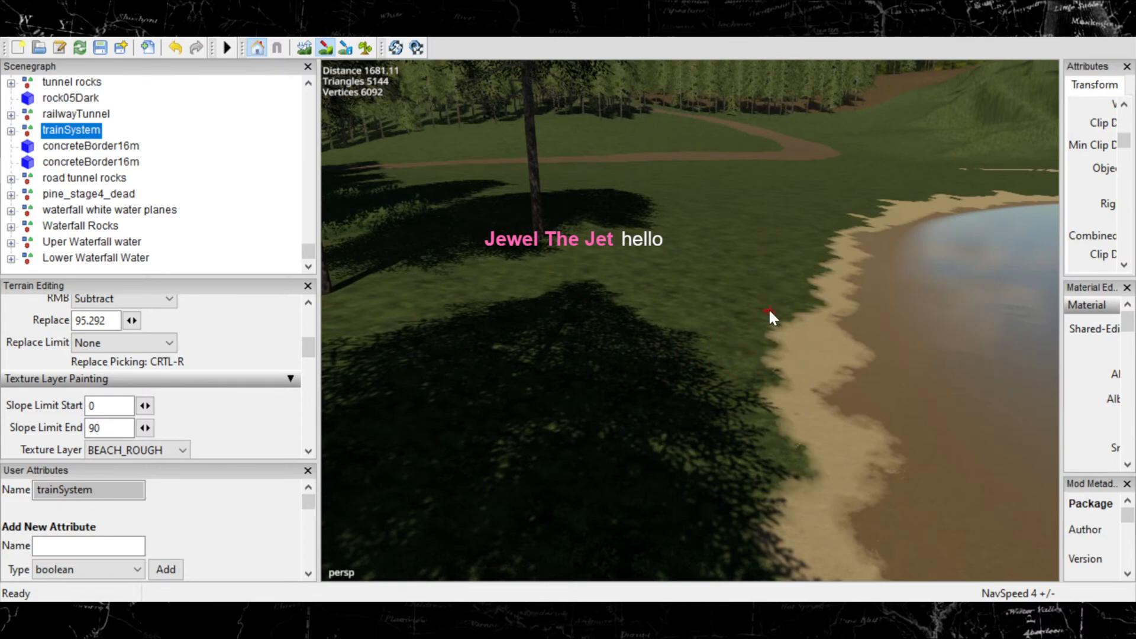
pyautogui.moveTo(762, 323); pyautogui.dragTo(759, 260)
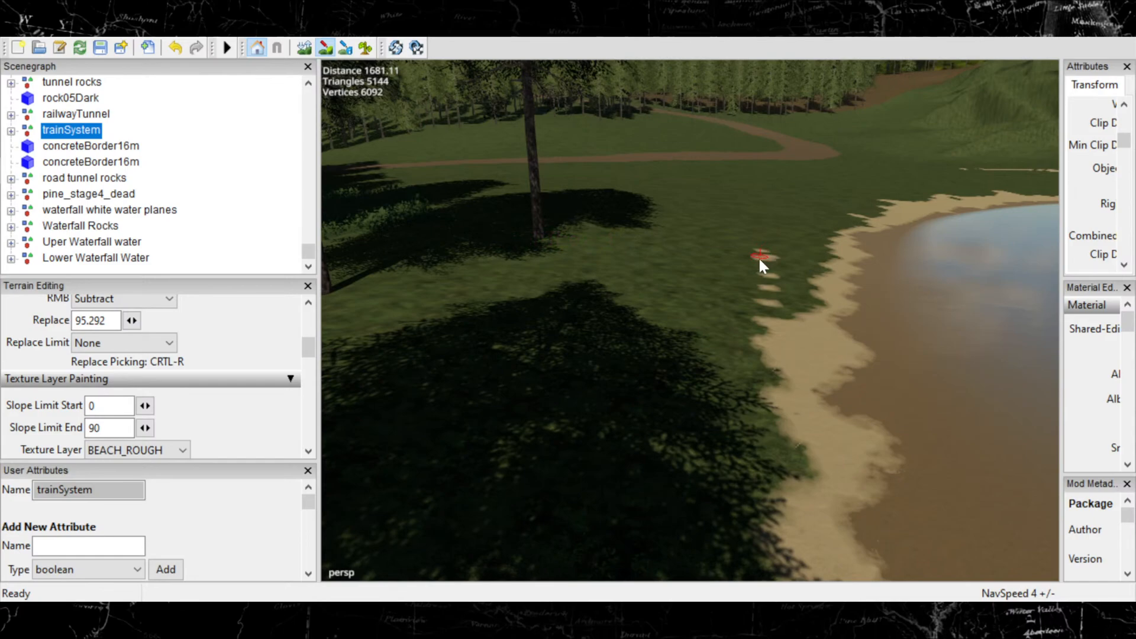
pyautogui.moveTo(761, 309); pyautogui.dragTo(764, 280)
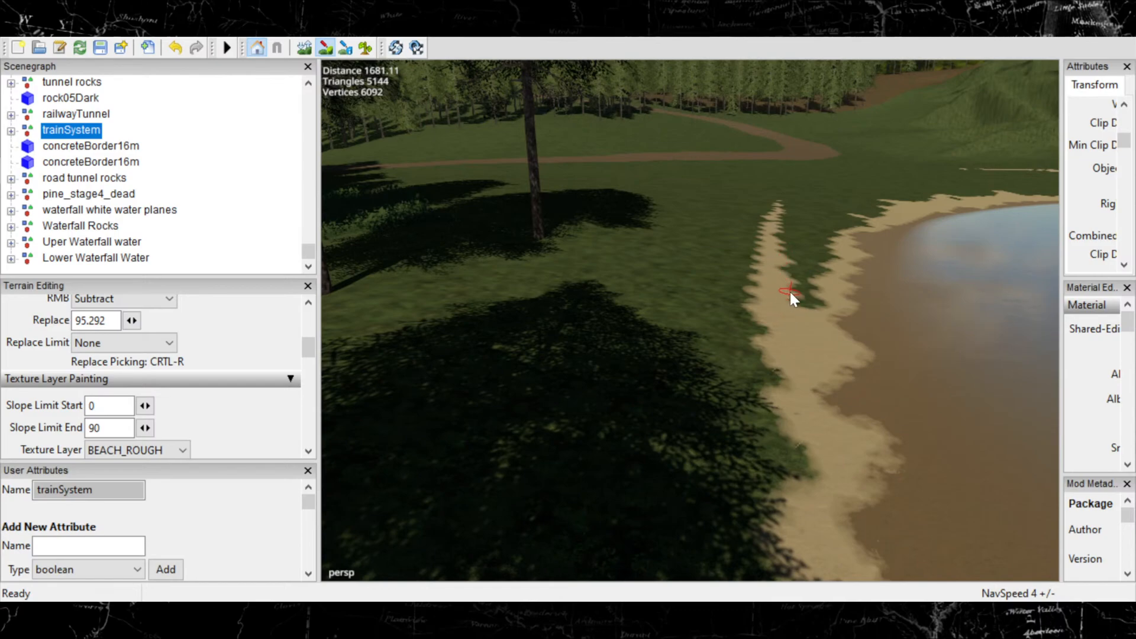
# Widen the tapering streak into a solid rough sand strip and touch up the grass notch where it branches from the beach.
pyautogui.keyDown('alt'); pyautogui.moveTo(791, 292); pyautogui.dragTo(753, 505, button='middle'); pyautogui.keyUp('alt')
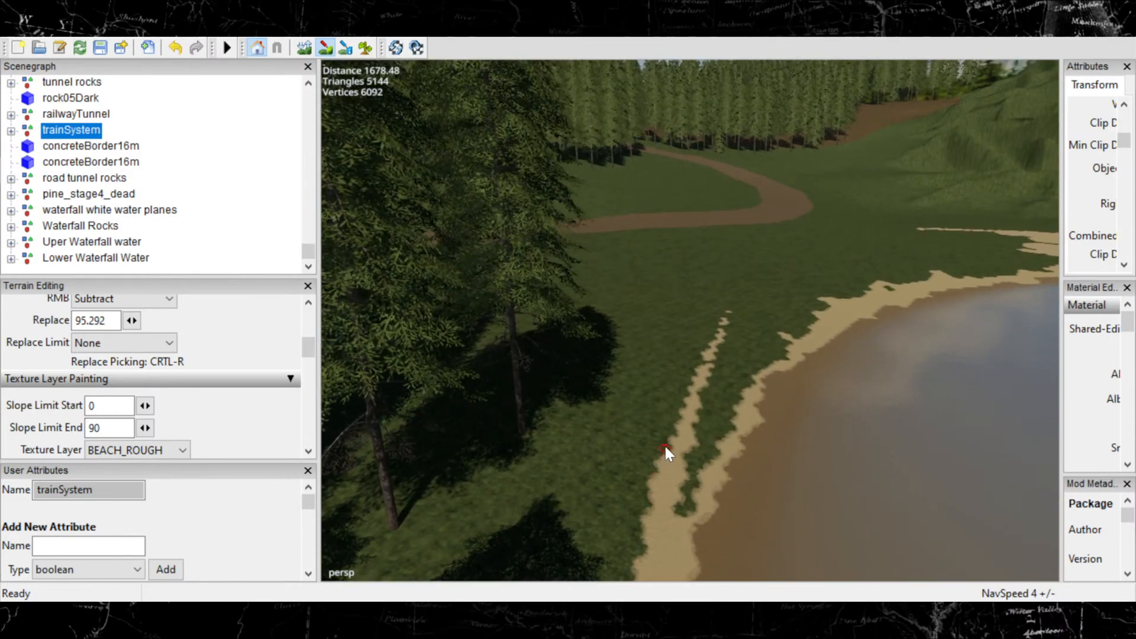
pyautogui.moveTo(666, 414); pyautogui.dragTo(676, 376)
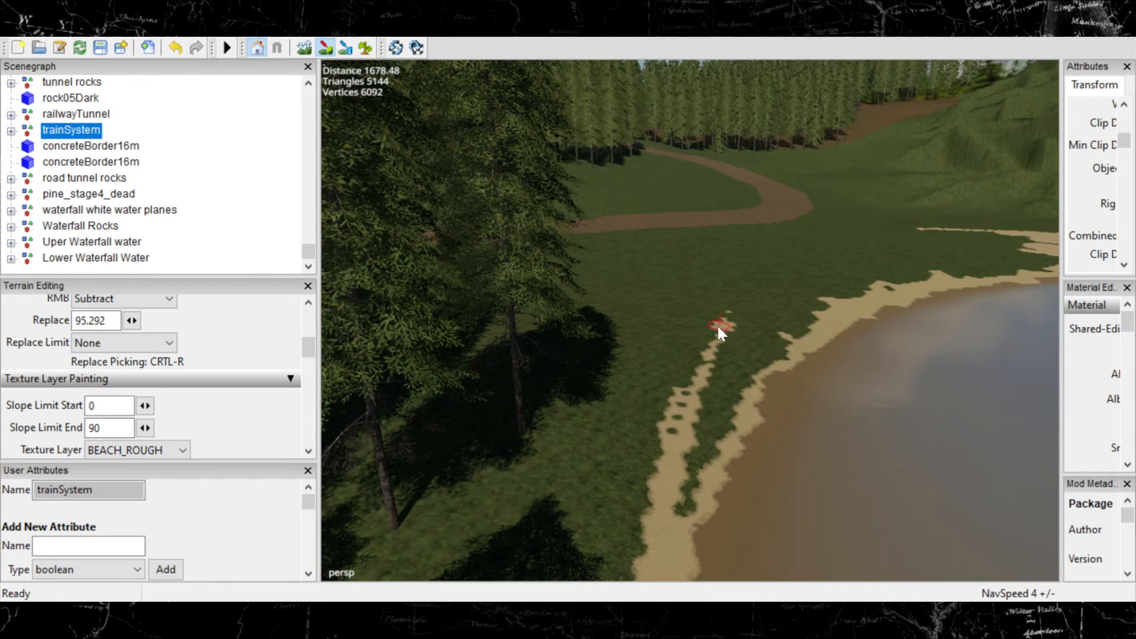
pyautogui.moveTo(709, 330); pyautogui.dragTo(673, 446)
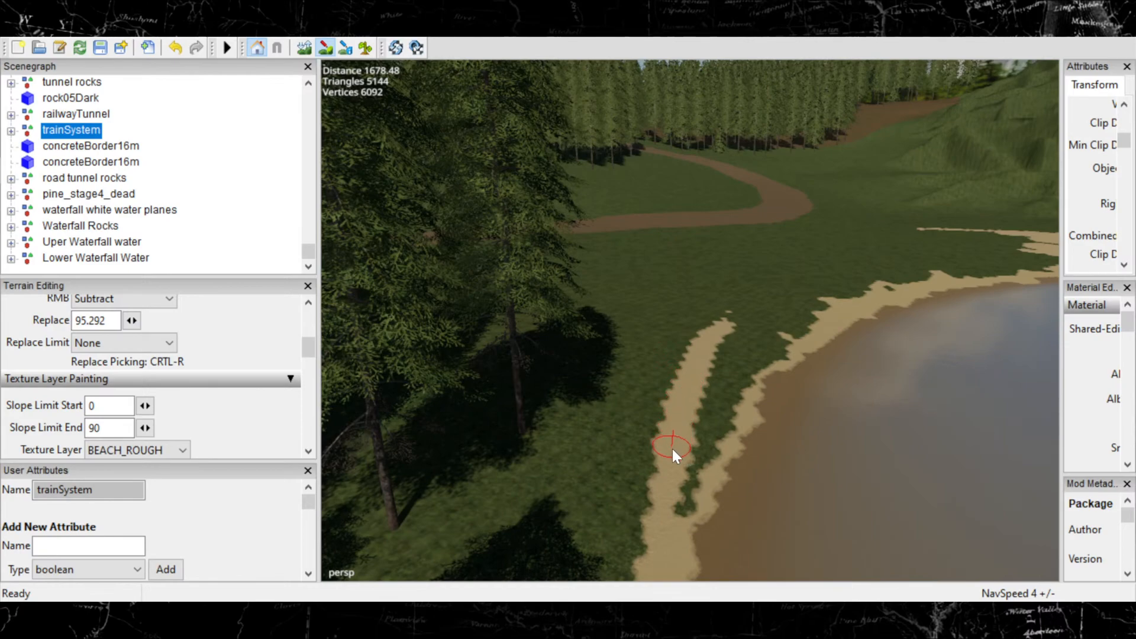
pyautogui.scroll(1, 676, 479)
pyautogui.moveTo(679, 488); pyautogui.dragTo(688, 498)
# Extend the rough sand strip in a wide curve through the grass to meet the thin streak near the dirt road's bend.
pyautogui.moveTo(708, 391)
pyautogui.keyDown('alt'); pyautogui.mouseDown(button='middle')
pyautogui.moveTo(598, 433)
pyautogui.moveTo(661, 520)
pyautogui.moveTo(641, 570)
pyautogui.mouseUp(button='middle'); pyautogui.keyUp('alt')
pyautogui.keyDown('alt'); pyautogui.moveTo(744, 368); pyautogui.dragTo(717, 457, button='middle'); pyautogui.keyUp('alt')
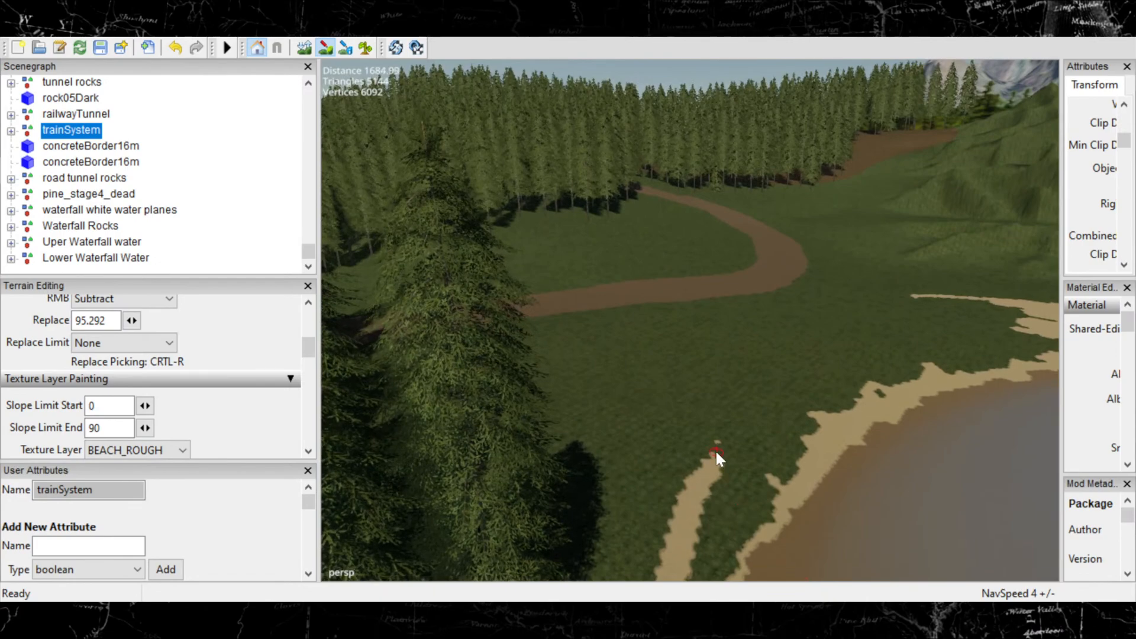
pyautogui.moveTo(716, 454); pyautogui.dragTo(708, 477)
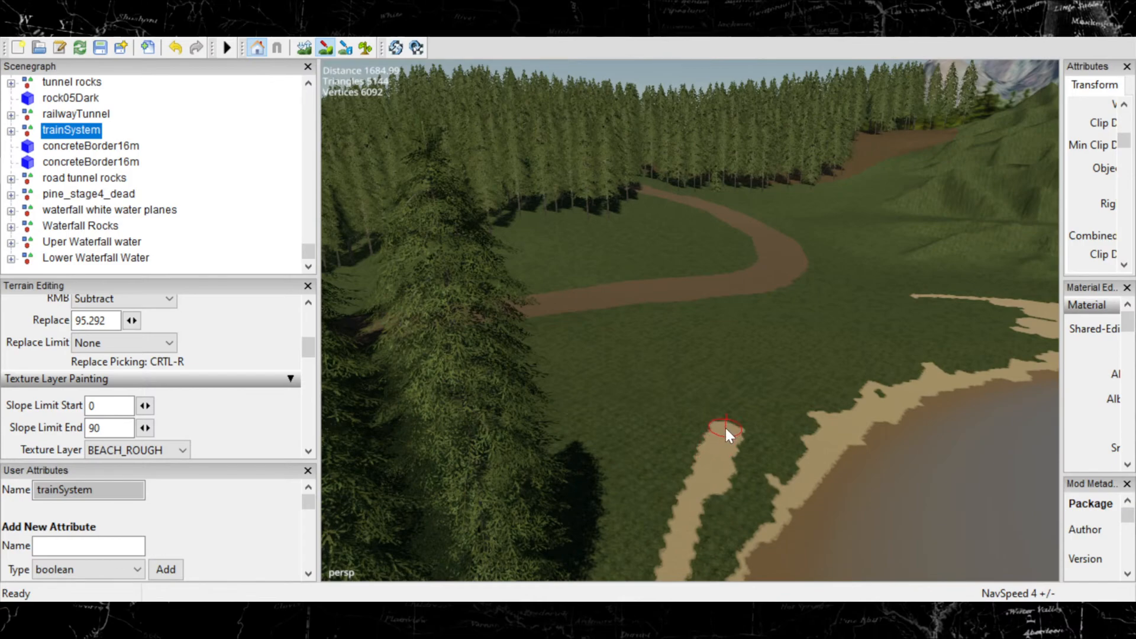
pyautogui.moveTo(729, 419)
pyautogui.mouseDown()
pyautogui.moveTo(821, 332)
pyautogui.moveTo(903, 303)
pyautogui.mouseUp()
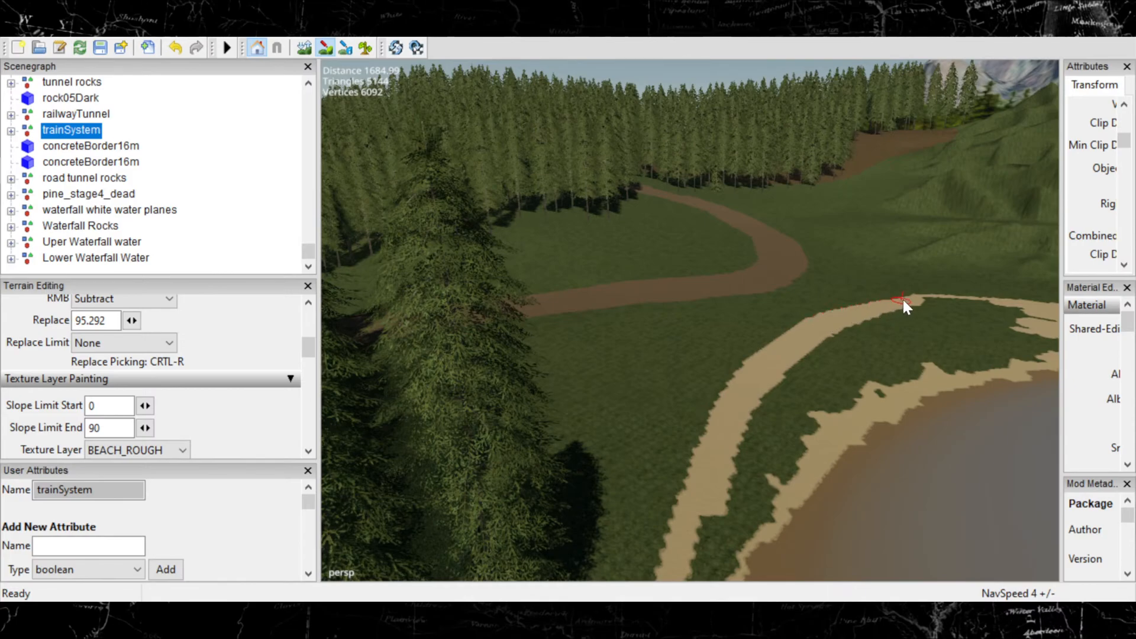
pyautogui.keyDown('alt'); pyautogui.moveTo(918, 295); pyautogui.dragTo(574, 583, button='middle'); pyautogui.keyUp('alt')
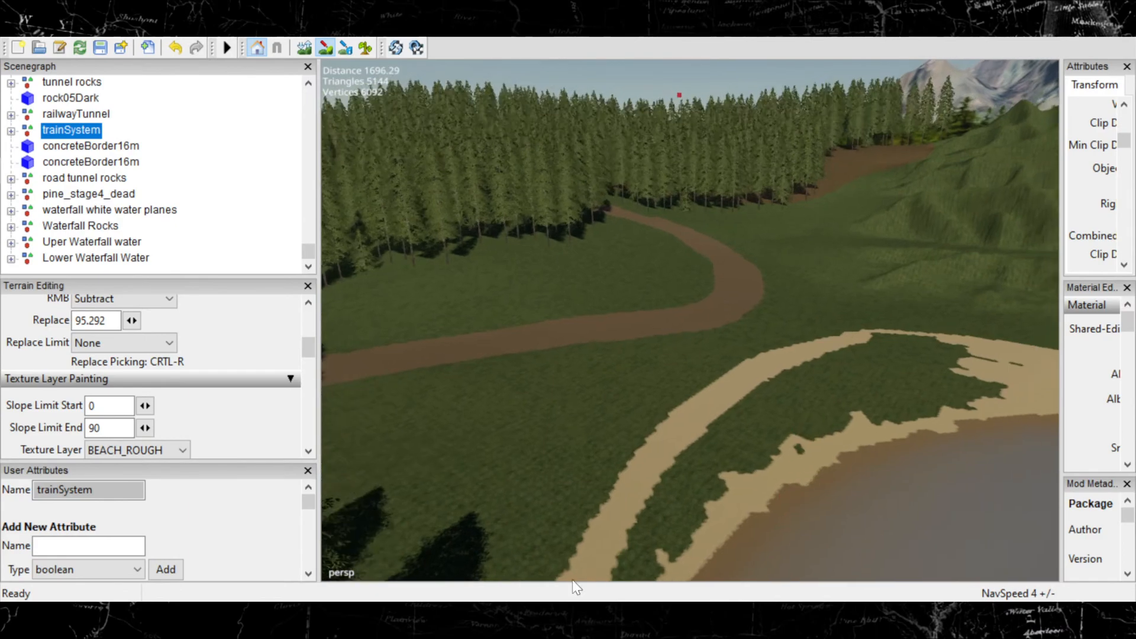
pyautogui.keyDown('alt'); pyautogui.moveTo(998, 62); pyautogui.dragTo(1095, 38, button='right'); pyautogui.keyUp('alt')
pyautogui.keyDown('alt'); pyautogui.moveTo(1052, 259); pyautogui.dragTo(637, 468, button='middle'); pyautogui.keyUp('alt')
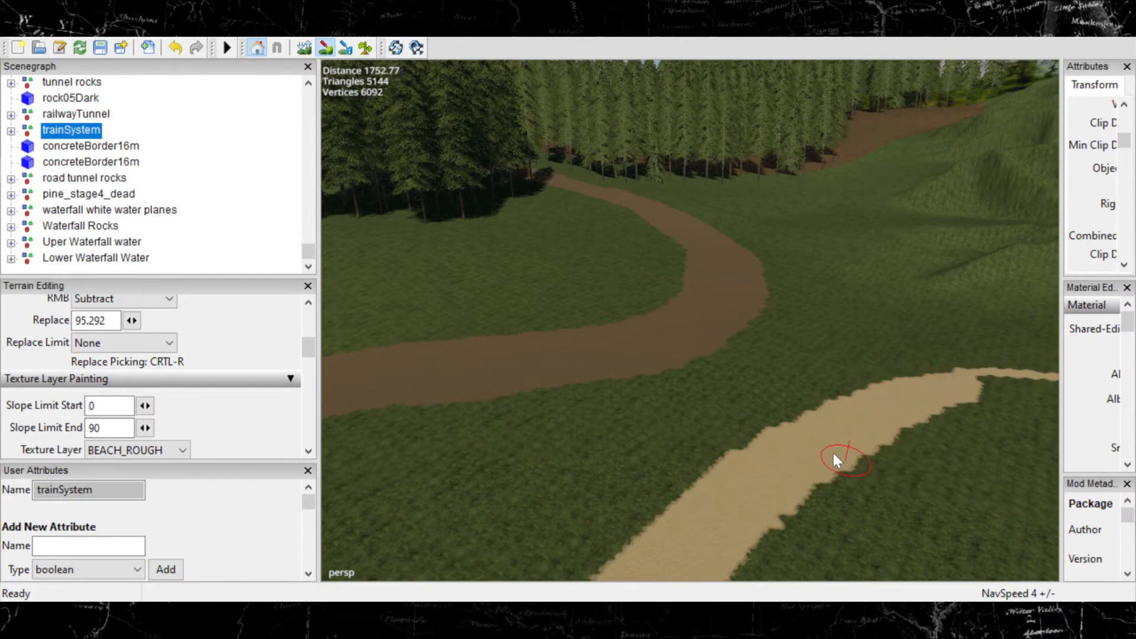
# Broaden the curved strip toward the lake with rough sand, bridging the grass to the shoreline and covering the small leftover spot.
pyautogui.keyDown('alt'); pyautogui.moveTo(833, 453); pyautogui.dragTo(796, 379, button='middle'); pyautogui.keyUp('alt')
pyautogui.moveTo(754, 544)
pyautogui.keyDown('alt'); pyautogui.mouseDown(button='middle')
pyautogui.moveTo(680, 406)
pyautogui.moveTo(893, 216)
pyautogui.moveTo(965, 198)
pyautogui.mouseUp(button='middle'); pyautogui.keyUp('alt')
pyautogui.moveTo(727, 344)
pyautogui.keyDown('alt'); pyautogui.mouseDown(button='middle')
pyautogui.moveTo(885, 246)
pyautogui.moveTo(1083, 271)
pyautogui.moveTo(1100, 254)
pyautogui.moveTo(941, 250)
pyautogui.moveTo(743, 321)
pyautogui.mouseUp(button='middle'); pyautogui.keyUp('alt')
pyautogui.scroll(-4, 720, 393)
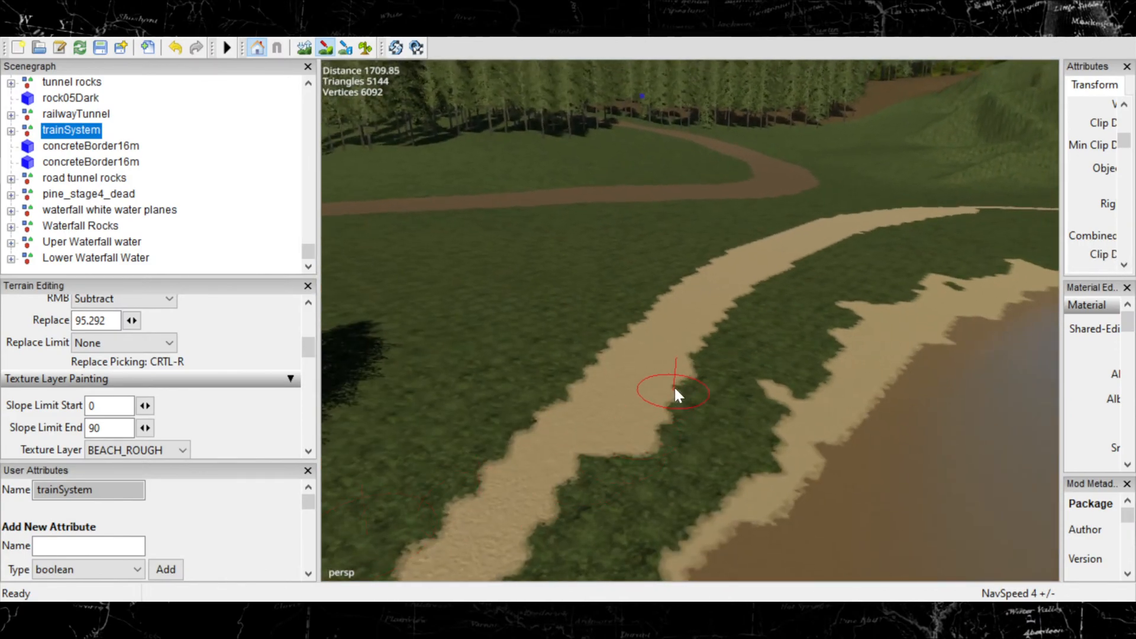
pyautogui.moveTo(675, 393)
pyautogui.mouseDown()
pyautogui.moveTo(737, 370)
pyautogui.moveTo(708, 370)
pyautogui.moveTo(682, 403)
pyautogui.moveTo(732, 388)
pyautogui.moveTo(779, 311)
pyautogui.moveTo(751, 310)
pyautogui.moveTo(725, 371)
pyautogui.mouseUp()
pyautogui.moveTo(726, 370)
pyautogui.keyDown('alt'); pyautogui.mouseDown(button='middle')
pyautogui.moveTo(709, 354)
pyautogui.moveTo(790, 266)
pyautogui.mouseUp(button='middle'); pyautogui.keyUp('alt')
pyautogui.moveTo(774, 317)
pyautogui.mouseDown()
pyautogui.moveTo(738, 377)
pyautogui.moveTo(802, 322)
pyautogui.moveTo(794, 328)
pyautogui.moveTo(828, 358)
pyautogui.moveTo(848, 341)
pyautogui.mouseUp()
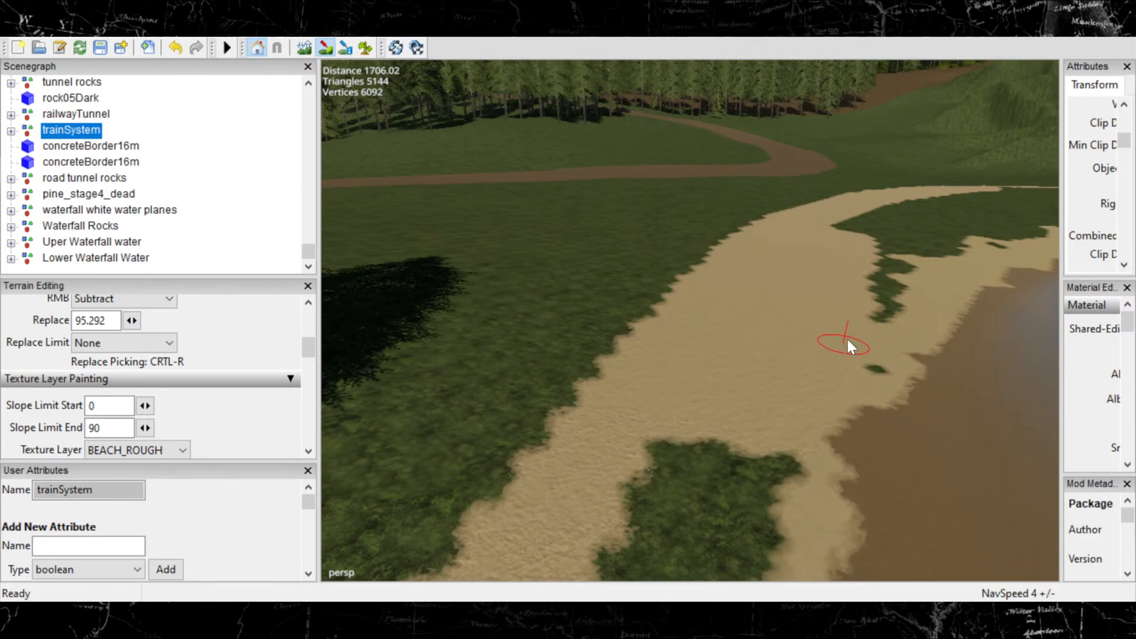
pyautogui.click(876, 371)
# Fill the enclosed grass patch at the near end, between the inland strip and the water's edge, with rough sand.
pyautogui.keyDown('alt'); pyautogui.moveTo(715, 391); pyautogui.dragTo(827, 254, button='middle'); pyautogui.keyUp('alt')
pyautogui.moveTo(829, 335)
pyautogui.mouseDown()
pyautogui.moveTo(808, 382)
pyautogui.moveTo(710, 414)
pyautogui.moveTo(735, 460)
pyautogui.mouseUp()
pyautogui.keyDown('alt'); pyautogui.moveTo(734, 455); pyautogui.dragTo(725, 300, button='middle'); pyautogui.keyUp('alt')
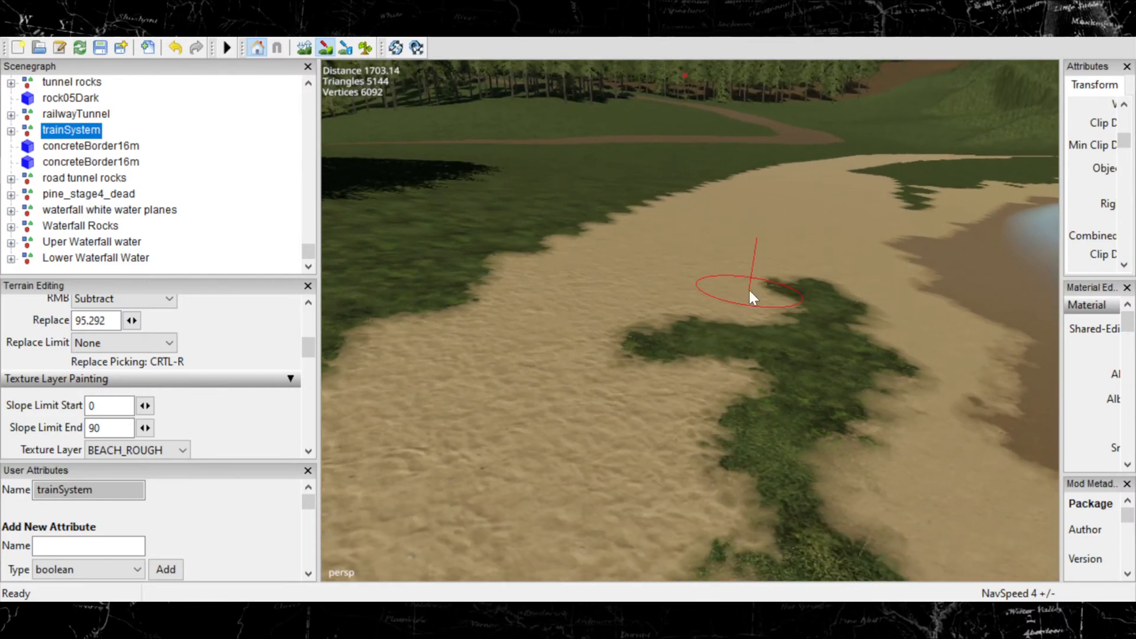
pyautogui.moveTo(749, 292)
pyautogui.mouseDown()
pyautogui.moveTo(779, 289)
pyautogui.moveTo(688, 350)
pyautogui.moveTo(744, 343)
pyautogui.moveTo(765, 322)
pyautogui.moveTo(783, 329)
pyautogui.moveTo(727, 364)
pyautogui.mouseUp()
pyautogui.scroll(-3, 725, 350)
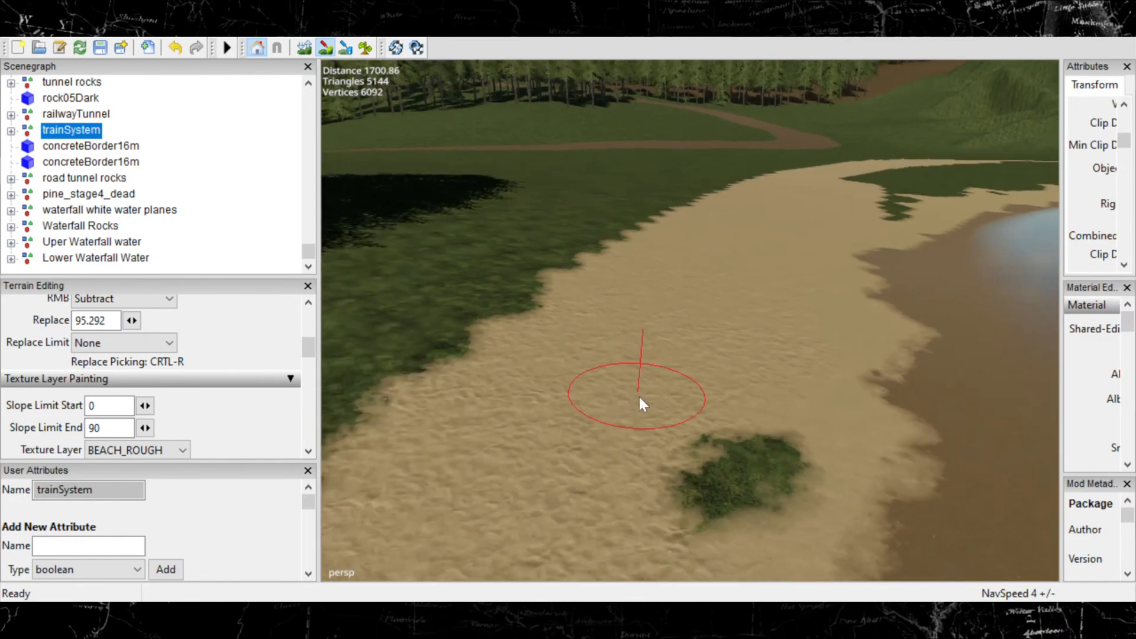
pyautogui.keyDown('alt'); pyautogui.moveTo(638, 397); pyautogui.dragTo(648, 315, button='middle'); pyautogui.keyUp('alt')
pyautogui.moveTo(706, 279); pyautogui.dragTo(708, 279)
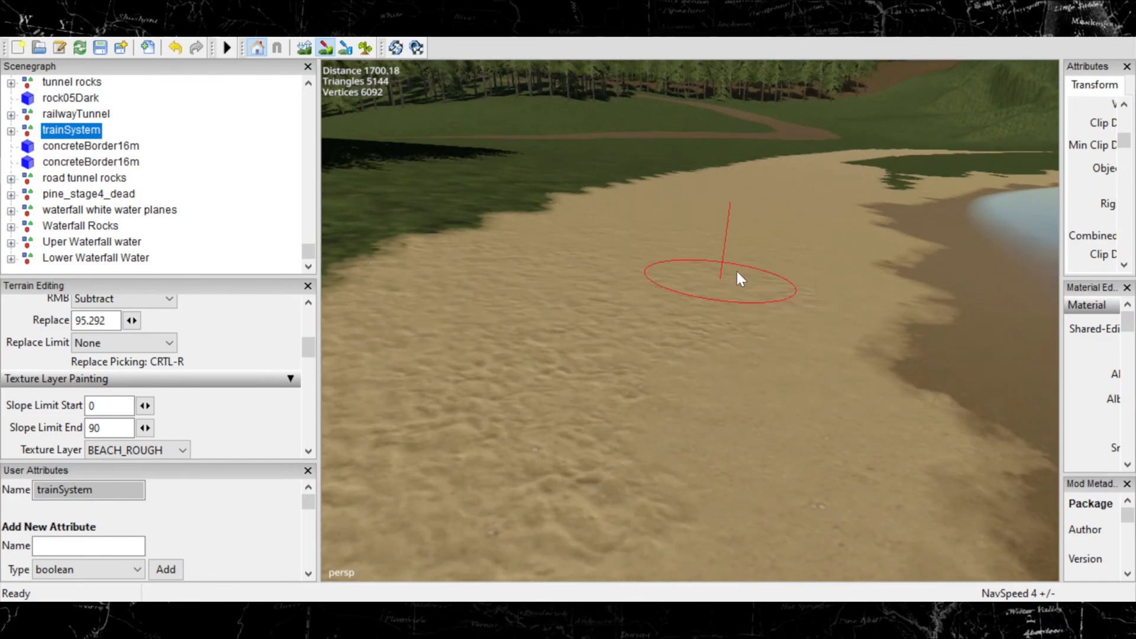
# Cover most of the narrow grass gap farther along between the inland strip and the shoreline with rough sand.
pyautogui.keyDown('alt'); pyautogui.moveTo(736, 269); pyautogui.dragTo(450, 414, button='middle'); pyautogui.keyUp('alt')
pyautogui.moveTo(515, 449)
pyautogui.keyDown('alt'); pyautogui.mouseDown(button='middle')
pyautogui.moveTo(645, 252)
pyautogui.moveTo(687, 221)
pyautogui.moveTo(688, 241)
pyautogui.moveTo(588, 310)
pyautogui.moveTo(637, 274)
pyautogui.moveTo(669, 326)
pyautogui.moveTo(659, 347)
pyautogui.moveTo(726, 328)
pyautogui.moveTo(751, 371)
pyautogui.moveTo(578, 436)
pyautogui.moveTo(799, 266)
pyautogui.moveTo(751, 303)
pyautogui.moveTo(794, 310)
pyautogui.moveTo(588, 343)
pyautogui.mouseUp(button='middle'); pyautogui.keyUp('alt')
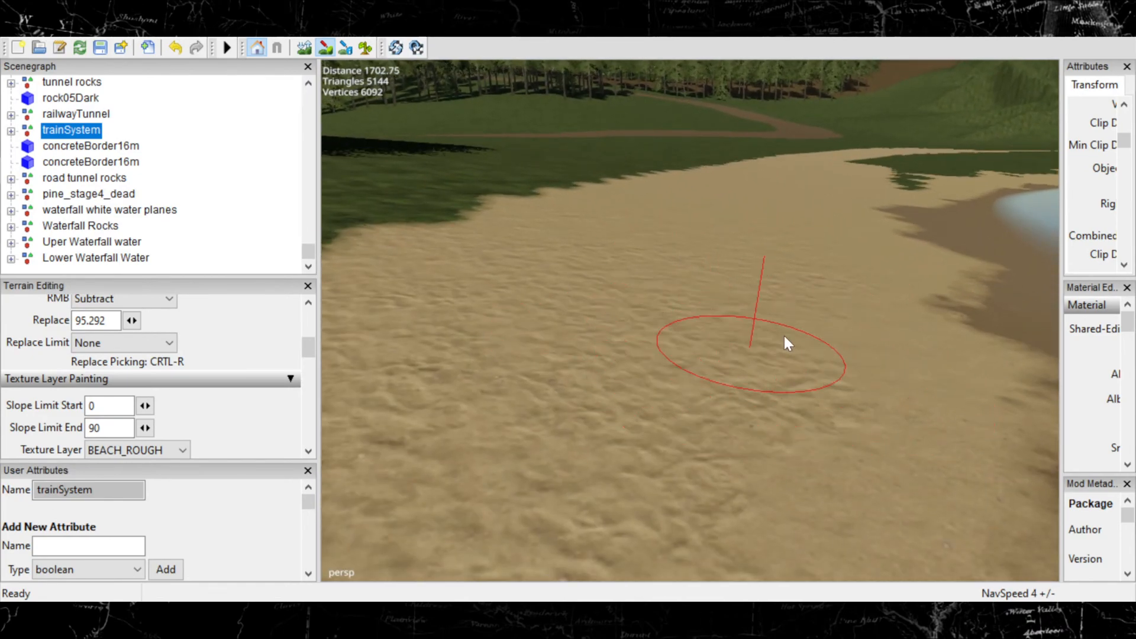
pyautogui.moveTo(786, 340)
pyautogui.keyDown('alt'); pyautogui.mouseDown(button='middle')
pyautogui.moveTo(754, 330)
pyautogui.moveTo(722, 392)
pyautogui.moveTo(646, 436)
pyautogui.mouseUp(button='middle'); pyautogui.keyUp('alt')
pyautogui.scroll(3, 926, 200)
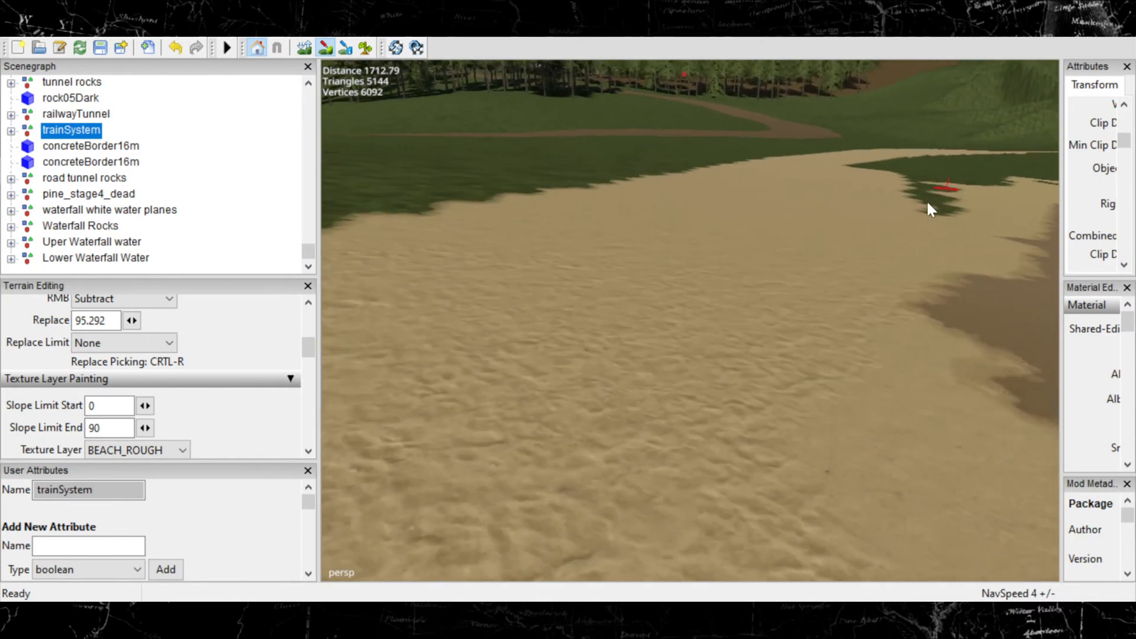
pyautogui.keyDown('alt'); pyautogui.moveTo(926, 200); pyautogui.dragTo(595, 467, button='middle'); pyautogui.keyUp('alt')
pyautogui.scroll(3, 1011, 254)
pyautogui.keyDown('alt'); pyautogui.moveTo(1011, 254); pyautogui.dragTo(731, 344, button='middle'); pyautogui.keyUp('alt')
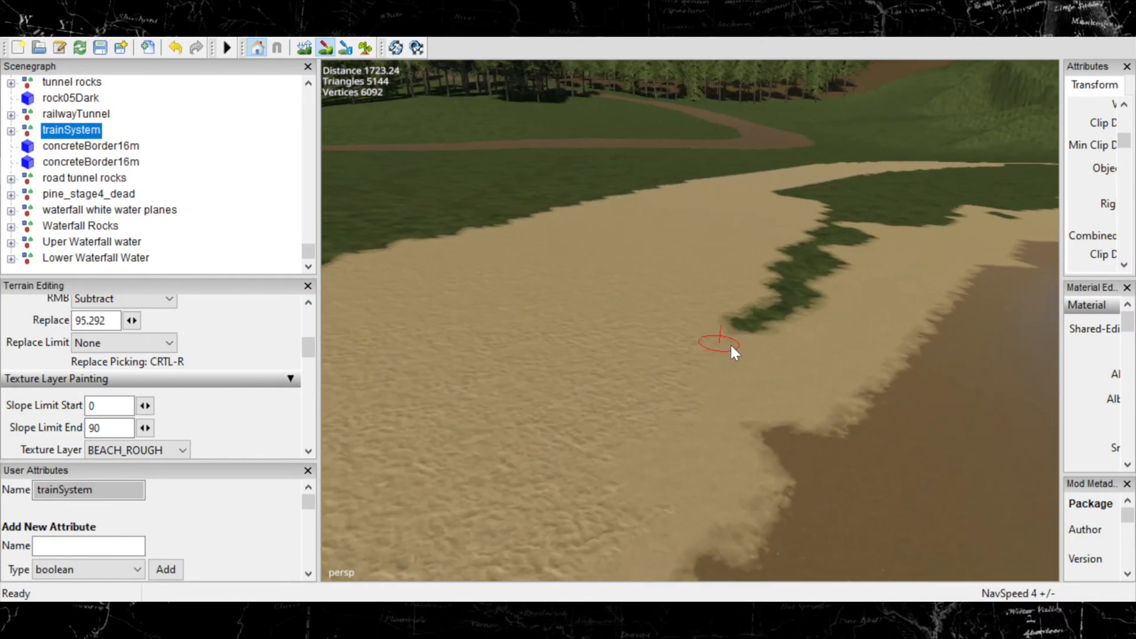
pyautogui.scroll(3, 730, 345)
pyautogui.keyDown('alt'); pyautogui.moveTo(980, 216); pyautogui.dragTo(882, 301, button='middle'); pyautogui.keyUp('alt')
pyautogui.moveTo(882, 297)
pyautogui.mouseDown()
pyautogui.moveTo(837, 319)
pyautogui.moveTo(847, 303)
pyautogui.mouseUp()
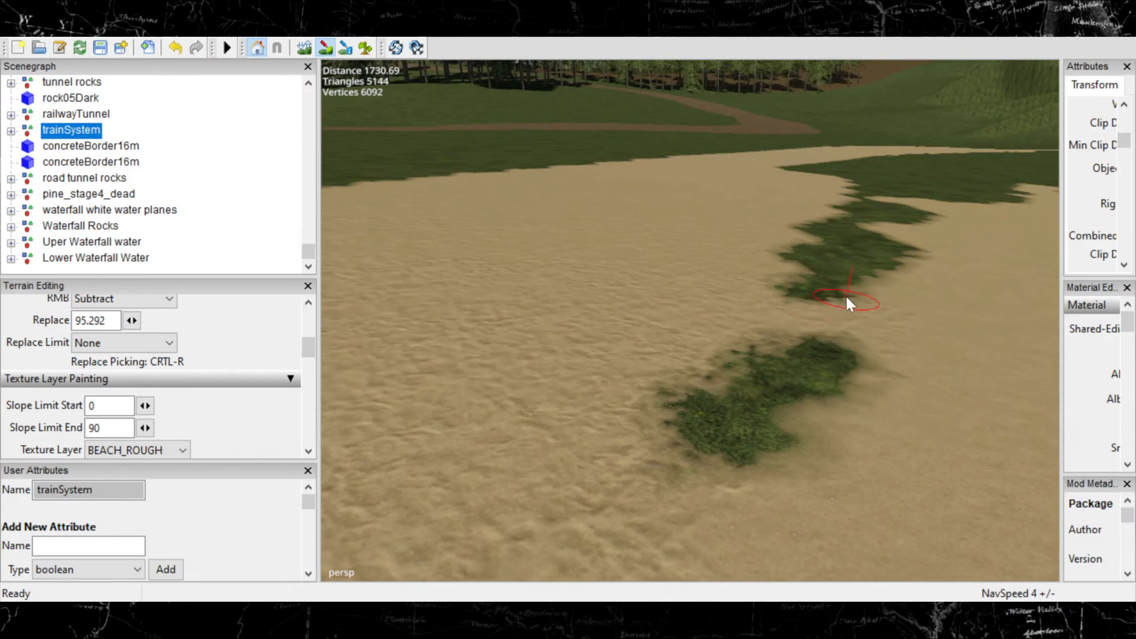
pyautogui.moveTo(827, 264)
pyautogui.mouseDown()
pyautogui.moveTo(847, 229)
pyautogui.moveTo(868, 230)
pyautogui.moveTo(840, 212)
pyautogui.mouseUp()
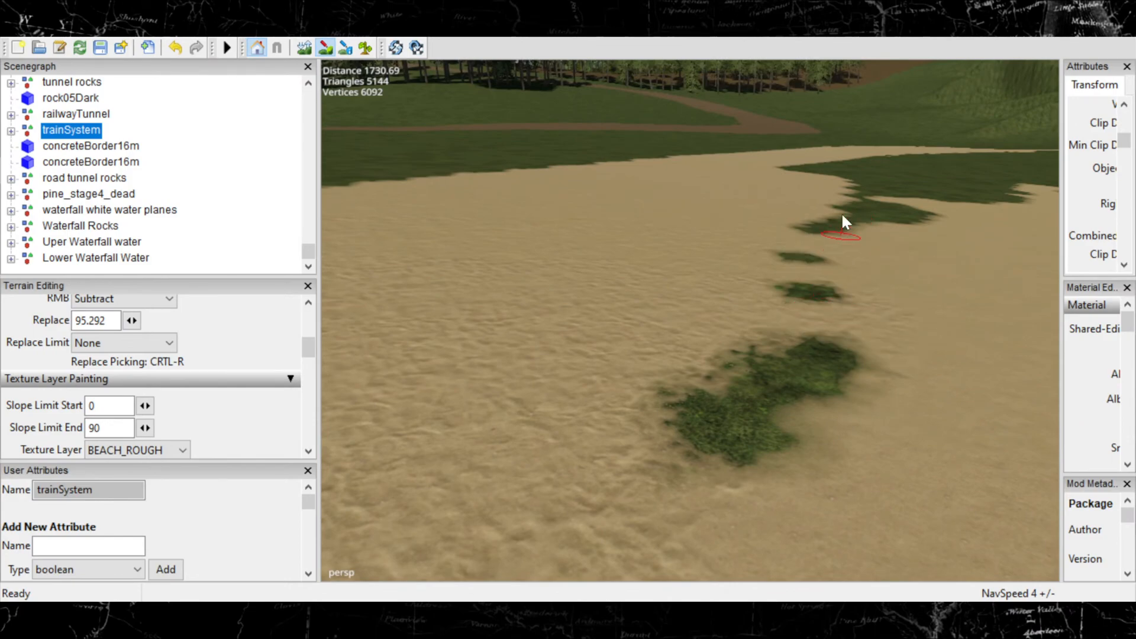
pyautogui.moveTo(804, 253)
pyautogui.mouseDown()
pyautogui.moveTo(806, 224)
pyautogui.moveTo(812, 278)
pyautogui.moveTo(777, 339)
pyautogui.moveTo(703, 385)
pyautogui.mouseUp()
# Paint over the remaining grass clump and its neck, and sweep rough sand across the near part of the large grass wedge.
pyautogui.moveTo(745, 265)
pyautogui.keyDown('alt'); pyautogui.mouseDown(button='middle')
pyautogui.moveTo(301, 507)
pyautogui.moveTo(379, 592)
pyautogui.mouseUp(button='middle'); pyautogui.keyUp('alt')
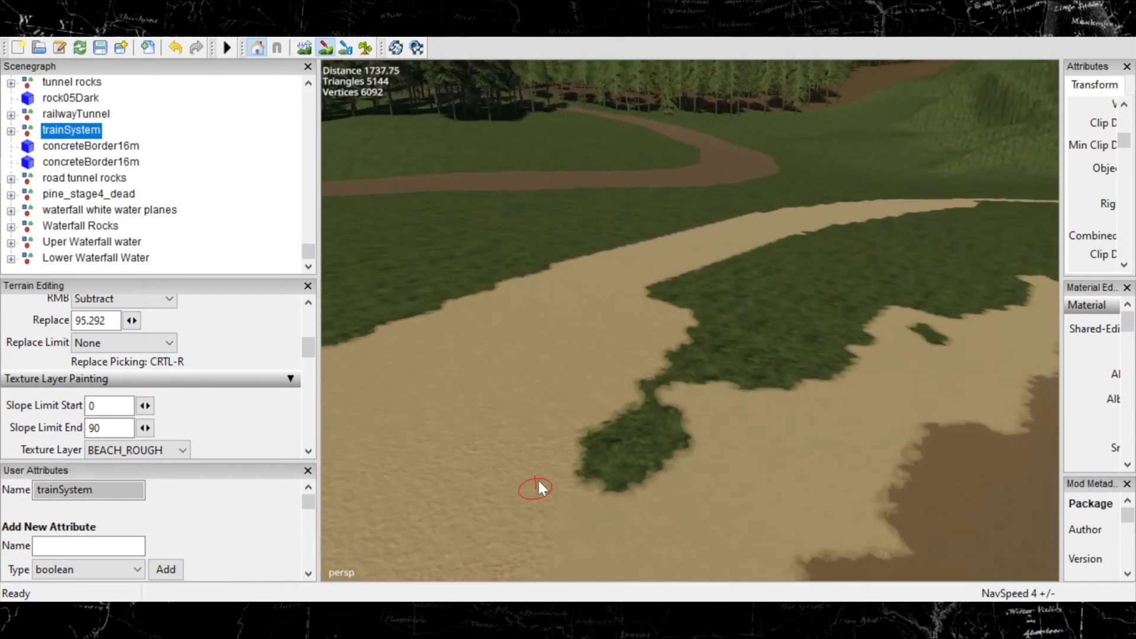
pyautogui.moveTo(587, 466); pyautogui.dragTo(609, 470)
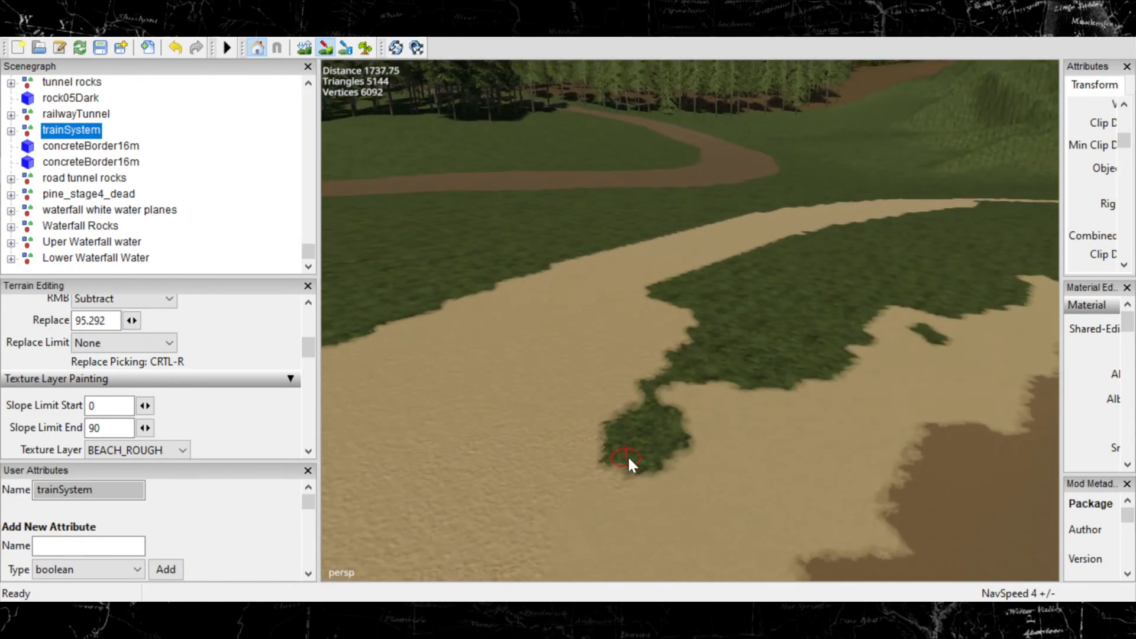
pyautogui.moveTo(667, 414); pyautogui.dragTo(622, 430)
pyautogui.moveTo(647, 381)
pyautogui.mouseDown()
pyautogui.moveTo(680, 358)
pyautogui.moveTo(660, 339)
pyautogui.mouseUp()
pyautogui.moveTo(597, 360)
pyautogui.keyDown('alt'); pyautogui.mouseDown(button='right')
pyautogui.moveTo(786, 310)
pyautogui.moveTo(875, 268)
pyautogui.mouseUp(button='right'); pyautogui.keyUp('alt')
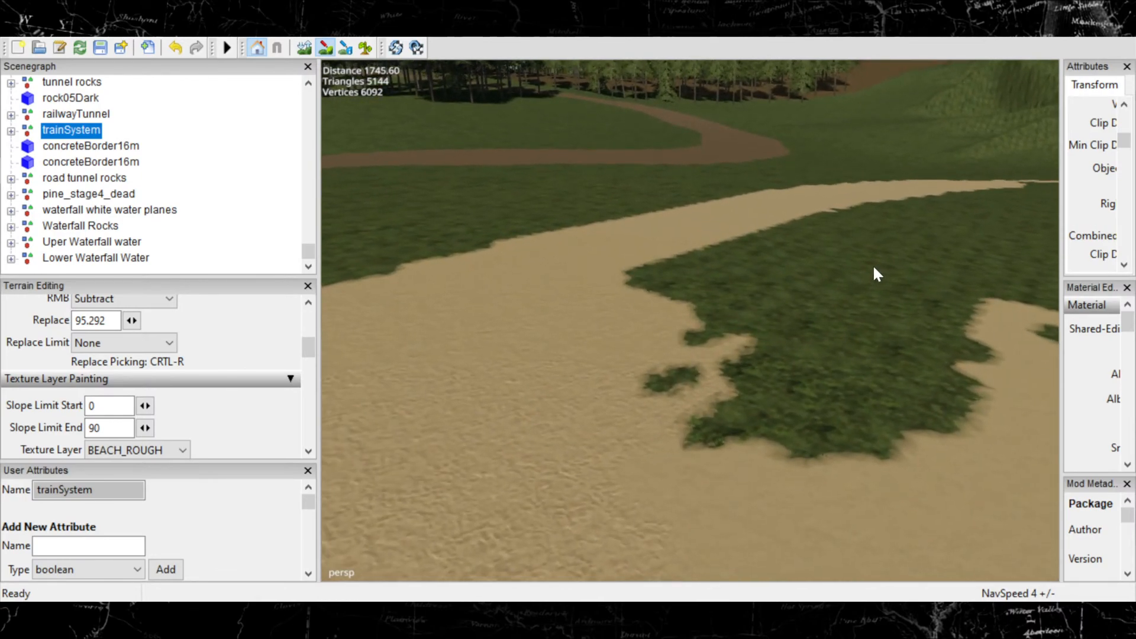
pyautogui.moveTo(697, 328)
pyautogui.mouseDown()
pyautogui.moveTo(674, 287)
pyautogui.moveTo(677, 240)
pyautogui.moveTo(842, 205)
pyautogui.mouseUp()
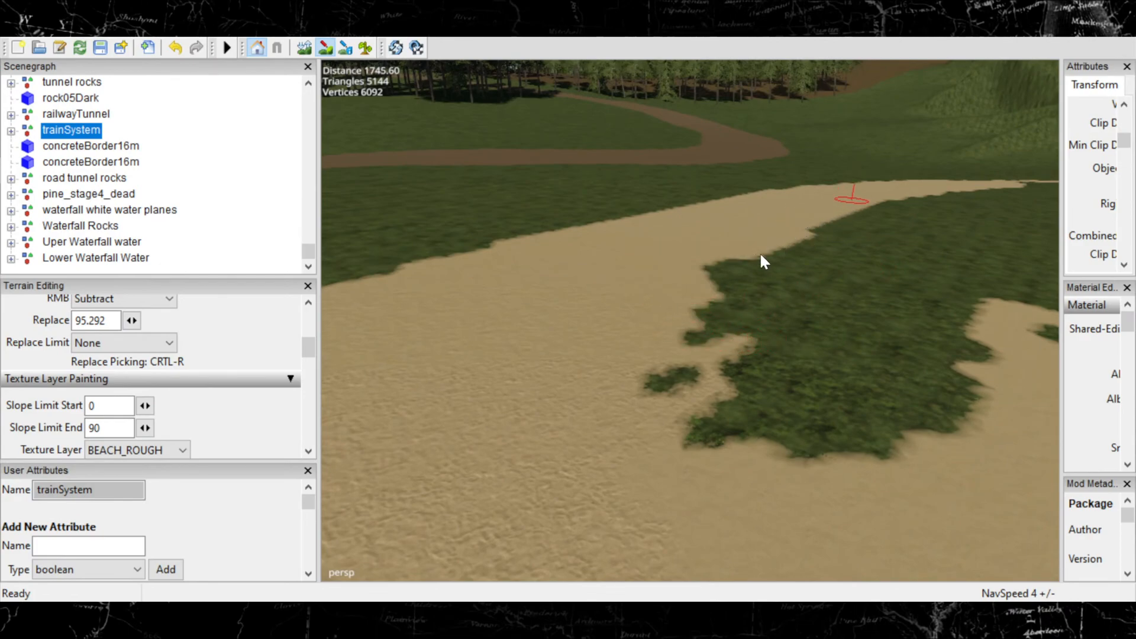
pyautogui.moveTo(763, 260)
pyautogui.mouseDown()
pyautogui.moveTo(694, 332)
pyautogui.moveTo(720, 341)
pyautogui.moveTo(721, 385)
pyautogui.moveTo(696, 397)
pyautogui.moveTo(742, 385)
pyautogui.moveTo(827, 411)
pyautogui.moveTo(865, 380)
pyautogui.moveTo(890, 384)
pyautogui.moveTo(905, 365)
pyautogui.moveTo(897, 350)
pyautogui.moveTo(921, 340)
pyautogui.moveTo(950, 277)
pyautogui.moveTo(855, 350)
pyautogui.moveTo(781, 332)
pyautogui.moveTo(830, 300)
pyautogui.moveTo(886, 233)
pyautogui.mouseUp()
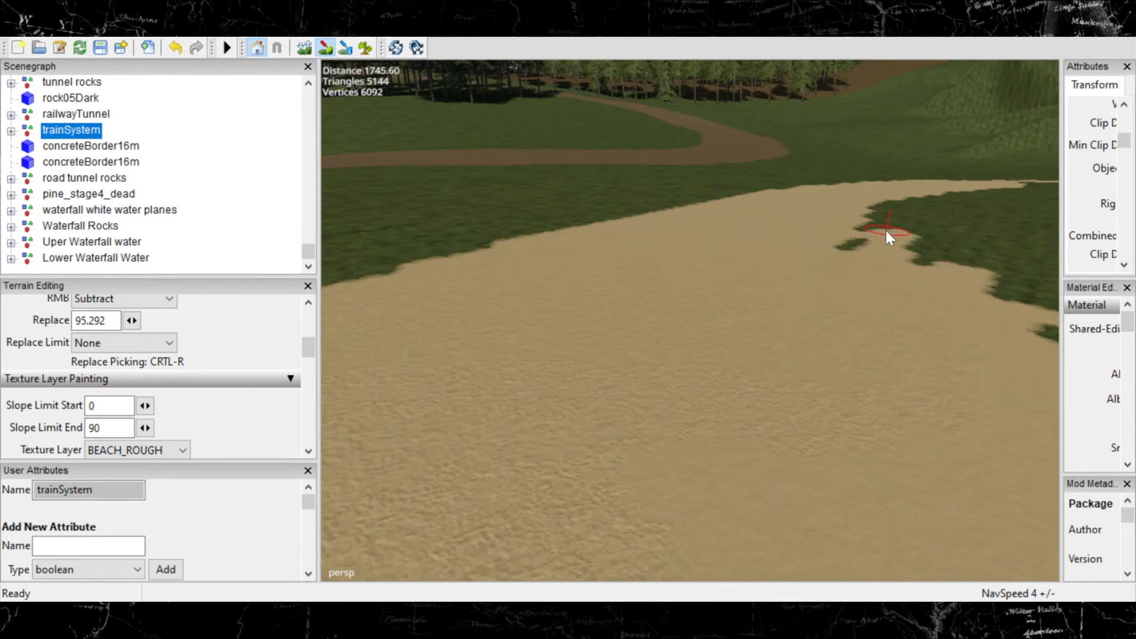
# Cover the isolated grass clump with rough sand and trim the lake-facing edge of the remaining grass wedge.
pyautogui.keyDown('alt'); pyautogui.moveTo(833, 270); pyautogui.dragTo(375, 430, button='middle'); pyautogui.keyUp('alt')
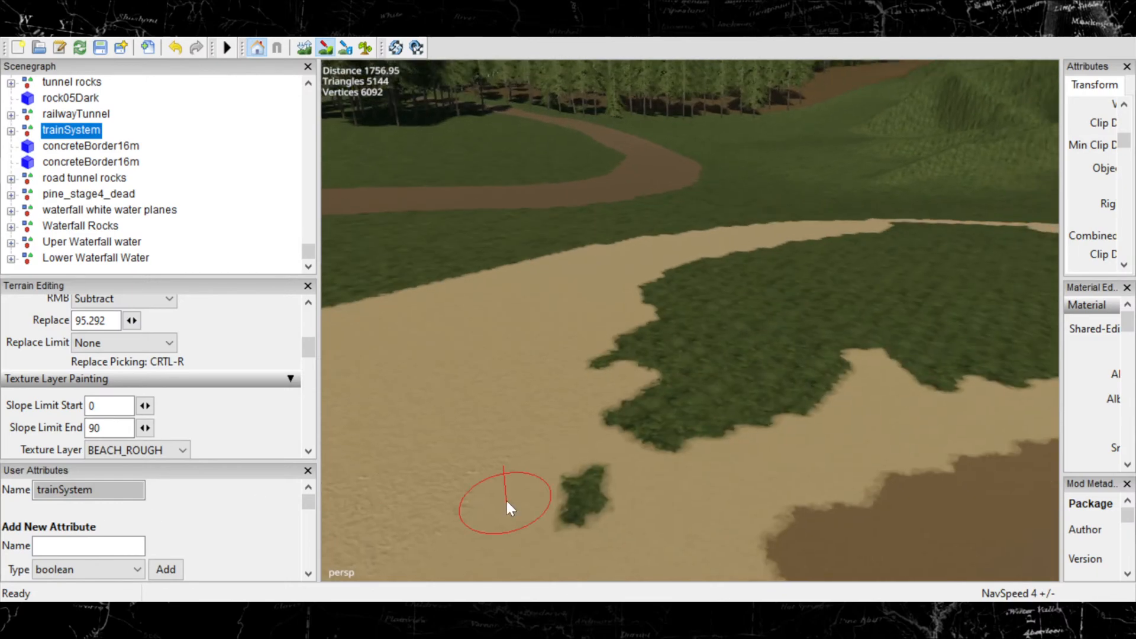
pyautogui.moveTo(562, 487); pyautogui.dragTo(578, 485)
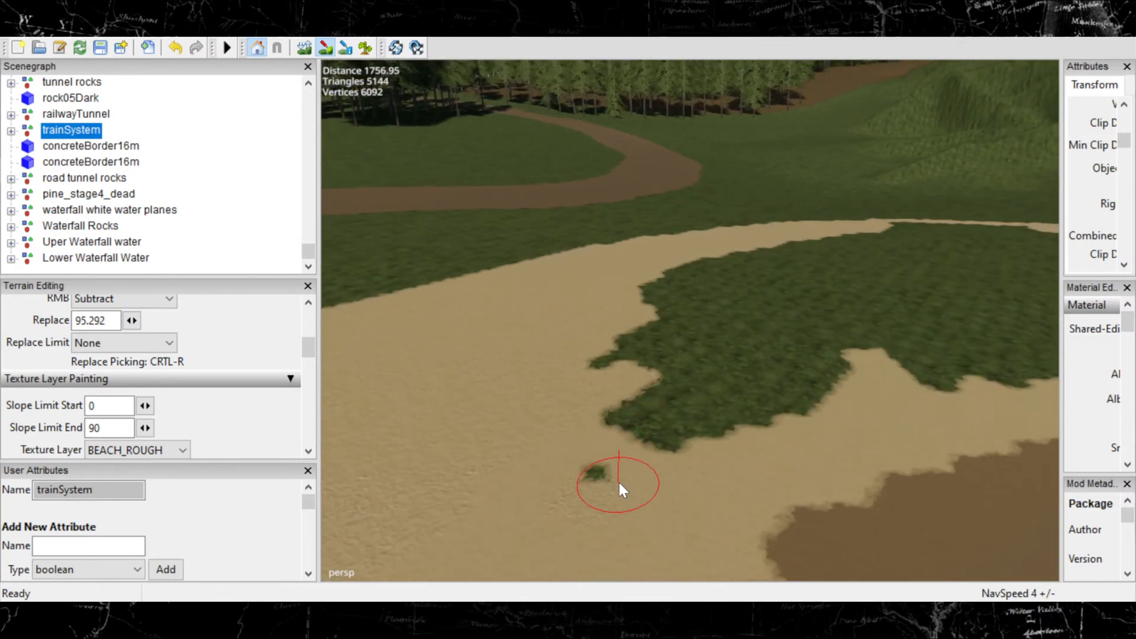
pyautogui.scroll(-3, 603, 478)
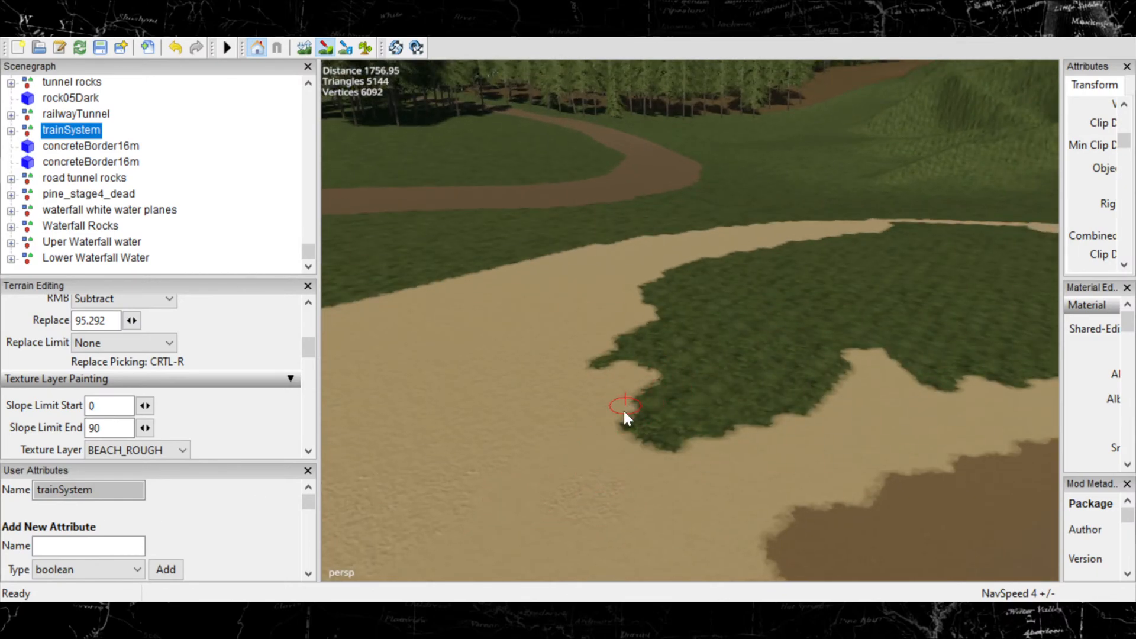
pyautogui.moveTo(690, 427); pyautogui.dragTo(727, 412)
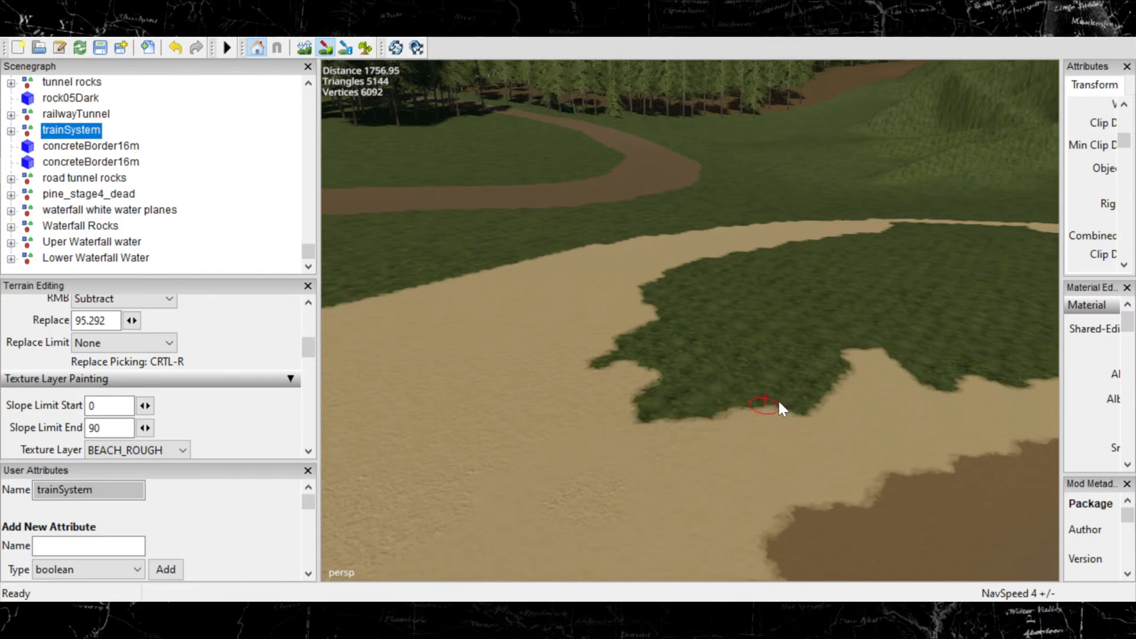
pyautogui.moveTo(832, 349); pyautogui.dragTo(762, 386)
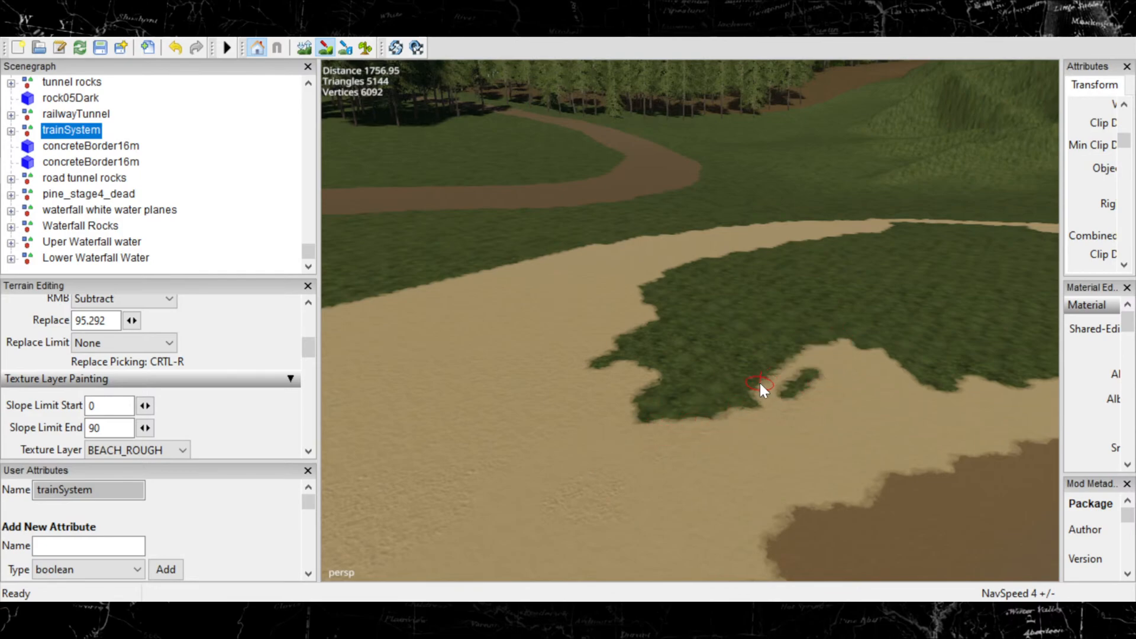
# Cover the near lobe and tip of the remaining grass wedge with rough sand and sweep along its inland side.
pyautogui.scroll(3, 772, 347)
pyautogui.moveTo(772, 347); pyautogui.dragTo(716, 376)
pyautogui.scroll(-3, 712, 375)
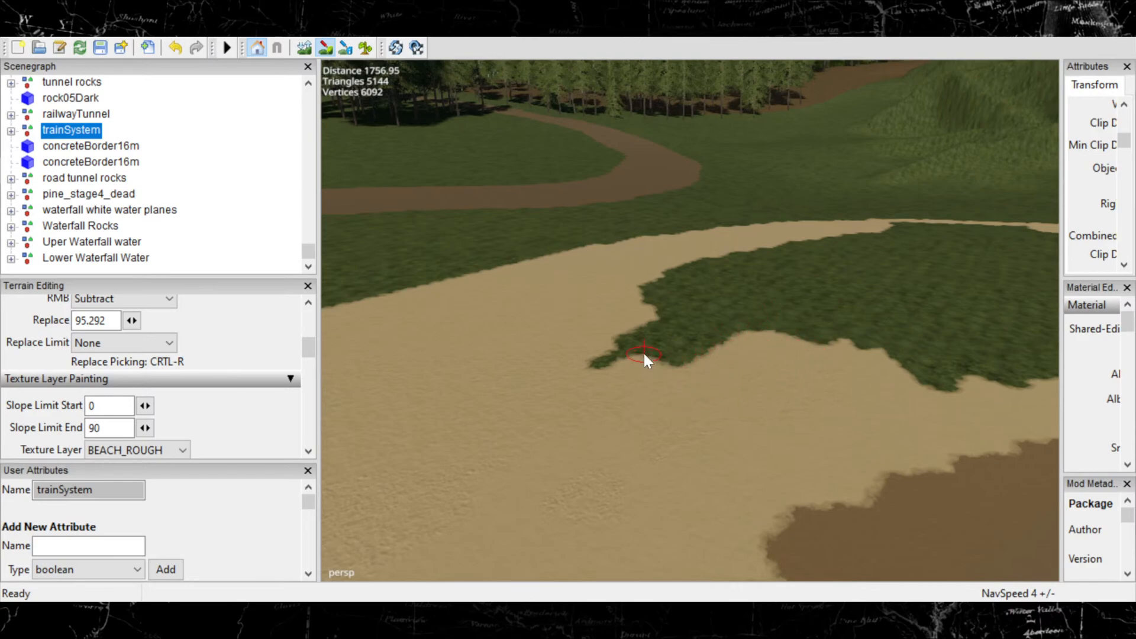
pyautogui.scroll(3, 705, 301)
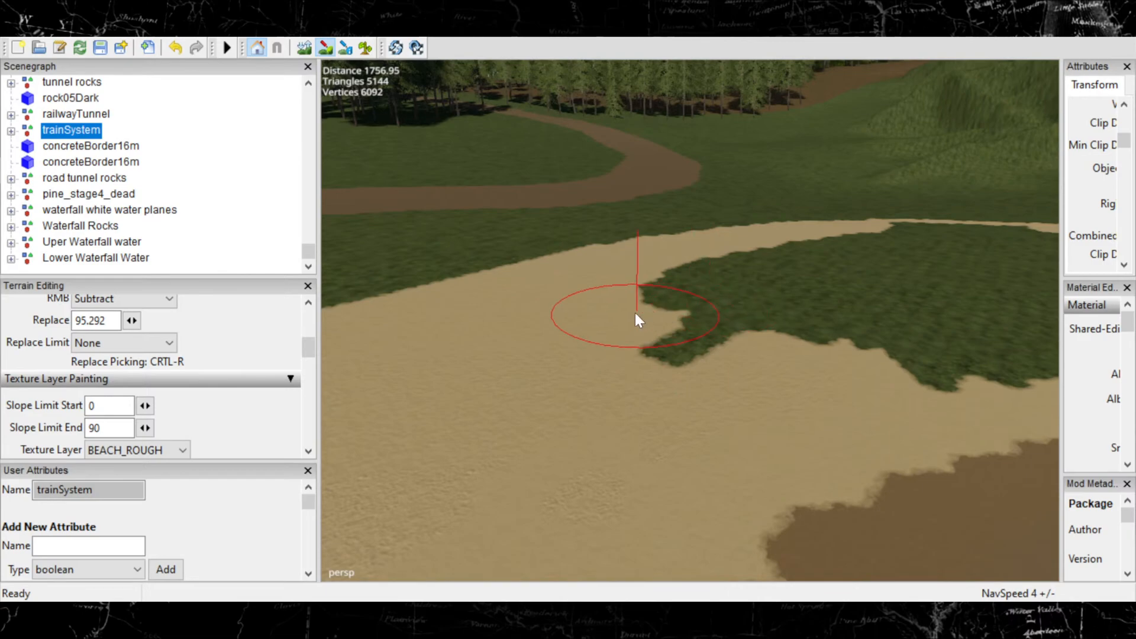
pyautogui.moveTo(637, 320)
pyautogui.mouseDown()
pyautogui.moveTo(675, 328)
pyautogui.moveTo(681, 299)
pyautogui.moveTo(772, 263)
pyautogui.moveTo(870, 259)
pyautogui.moveTo(848, 308)
pyautogui.moveTo(821, 314)
pyautogui.mouseUp()
# Fill the rest of the grass wedge between the inland strip and the water's edge with rough sand.
pyautogui.keyDown('alt'); pyautogui.moveTo(782, 323); pyautogui.dragTo(637, 425, button='middle'); pyautogui.keyUp('alt')
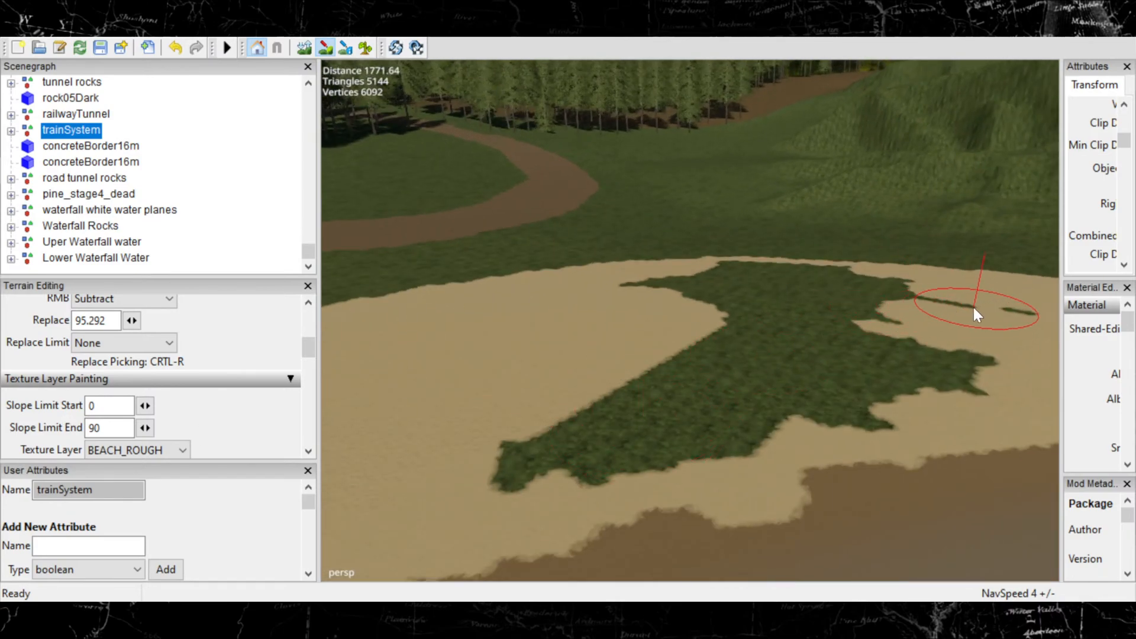
pyautogui.moveTo(973, 306)
pyautogui.mouseDown()
pyautogui.moveTo(811, 269)
pyautogui.moveTo(669, 276)
pyautogui.moveTo(810, 299)
pyautogui.moveTo(842, 322)
pyautogui.moveTo(649, 303)
pyautogui.moveTo(902, 342)
pyautogui.moveTo(918, 388)
pyautogui.moveTo(904, 354)
pyautogui.moveTo(915, 353)
pyautogui.moveTo(854, 362)
pyautogui.moveTo(740, 345)
pyautogui.moveTo(631, 408)
pyautogui.moveTo(626, 377)
pyautogui.mouseUp()
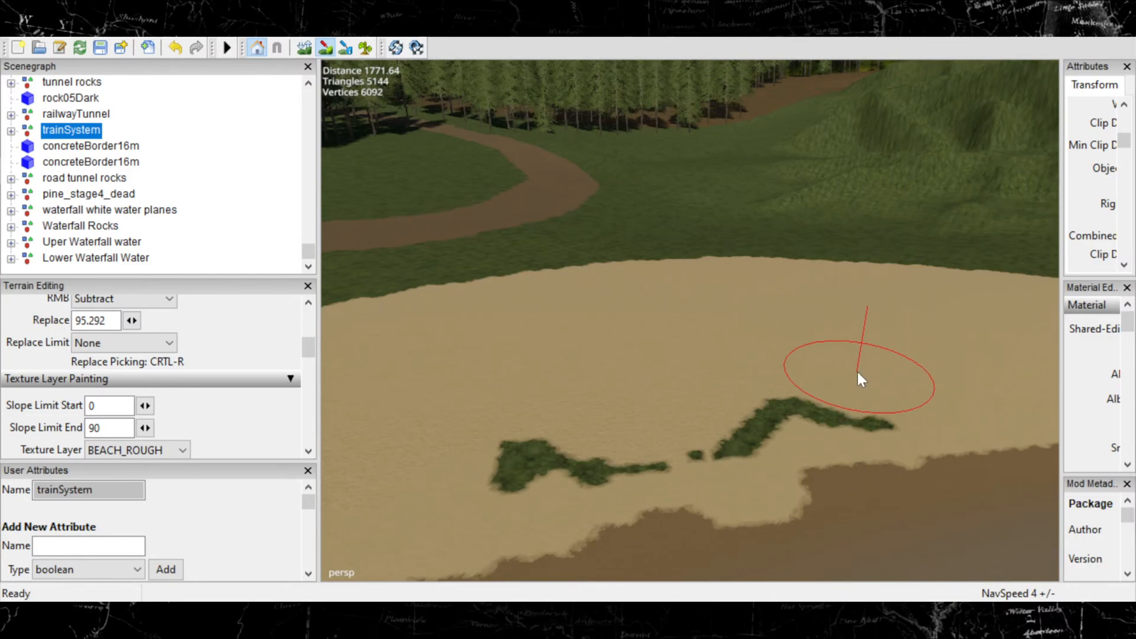
pyautogui.moveTo(858, 374)
pyautogui.mouseDown()
pyautogui.moveTo(731, 377)
pyautogui.moveTo(694, 400)
pyautogui.moveTo(639, 398)
pyautogui.moveTo(626, 414)
pyautogui.moveTo(519, 417)
pyautogui.moveTo(576, 426)
pyautogui.mouseUp()
pyautogui.scroll(-2, 781, 349)
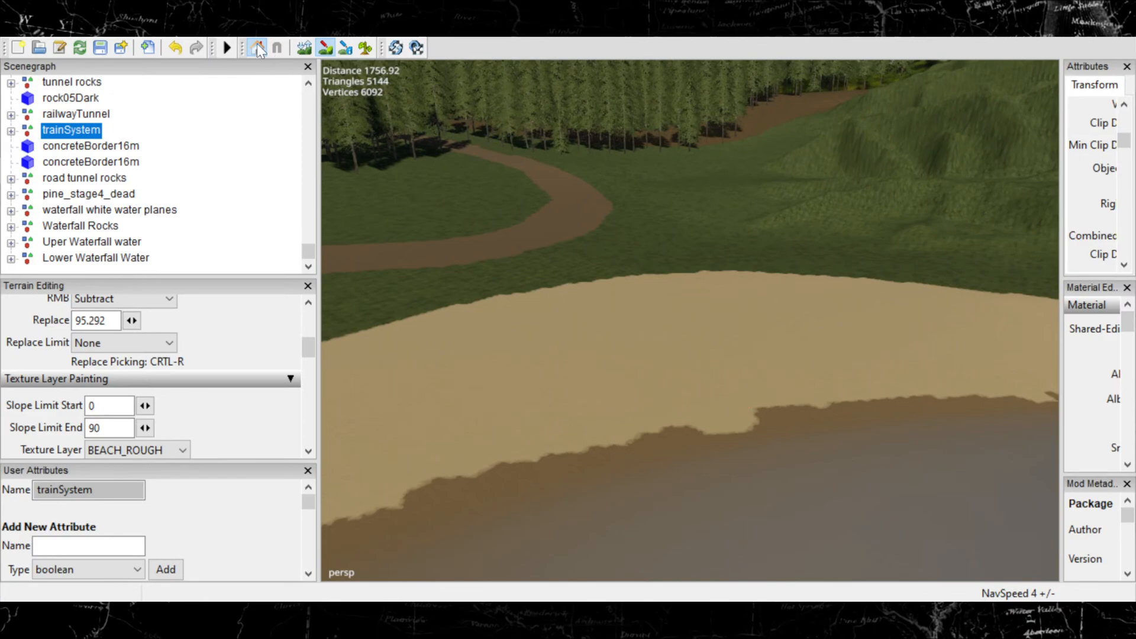
pyautogui.click(322, 52)
# Examine the filled beach and the adjoining lake shoreline from above, checking the outline of the sand.
pyautogui.moveTo(615, 304)
pyautogui.keyDown('alt'); pyautogui.mouseDown()
pyautogui.moveTo(520, 361)
pyautogui.moveTo(545, 383)
pyautogui.moveTo(533, 409)
pyautogui.mouseUp(); pyautogui.keyUp('alt')
pyautogui.scroll(-3, 522, 362)
pyautogui.scroll(-3, 525, 365)
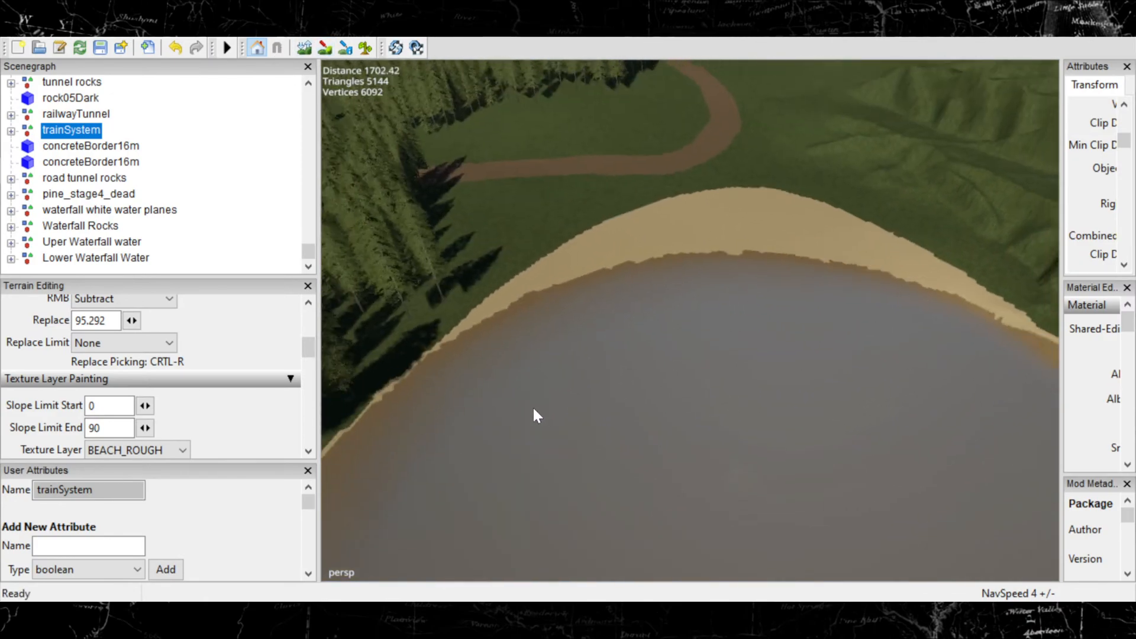
pyautogui.scroll(-5, 534, 408)
pyautogui.scroll(-4, 536, 409)
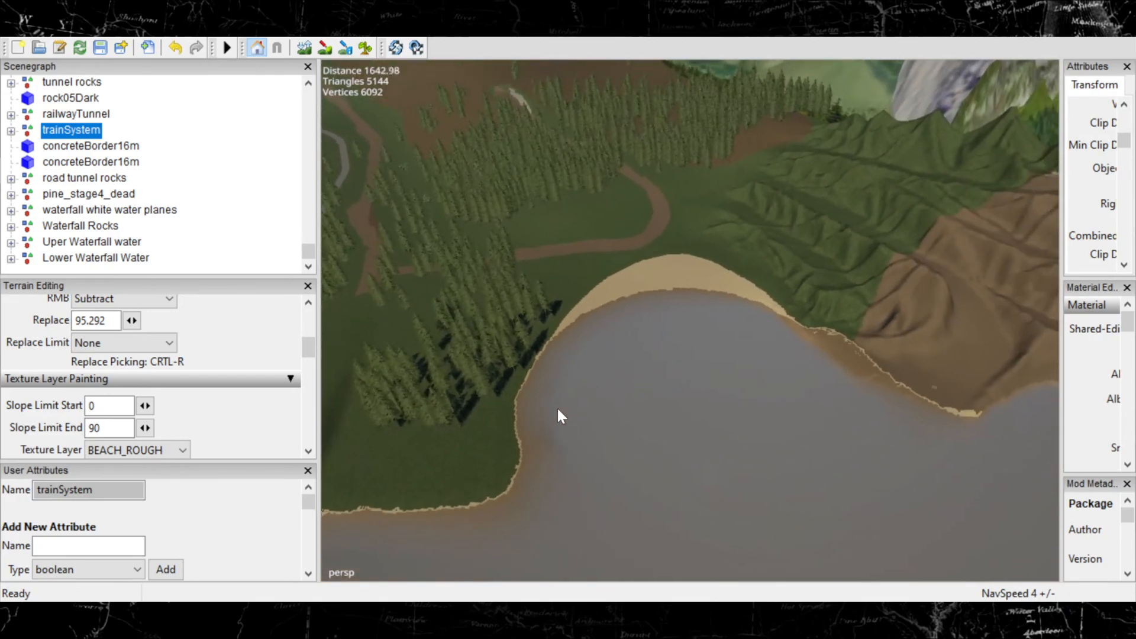
pyautogui.keyDown('alt'); pyautogui.moveTo(763, 380); pyautogui.dragTo(679, 326); pyautogui.keyUp('alt')
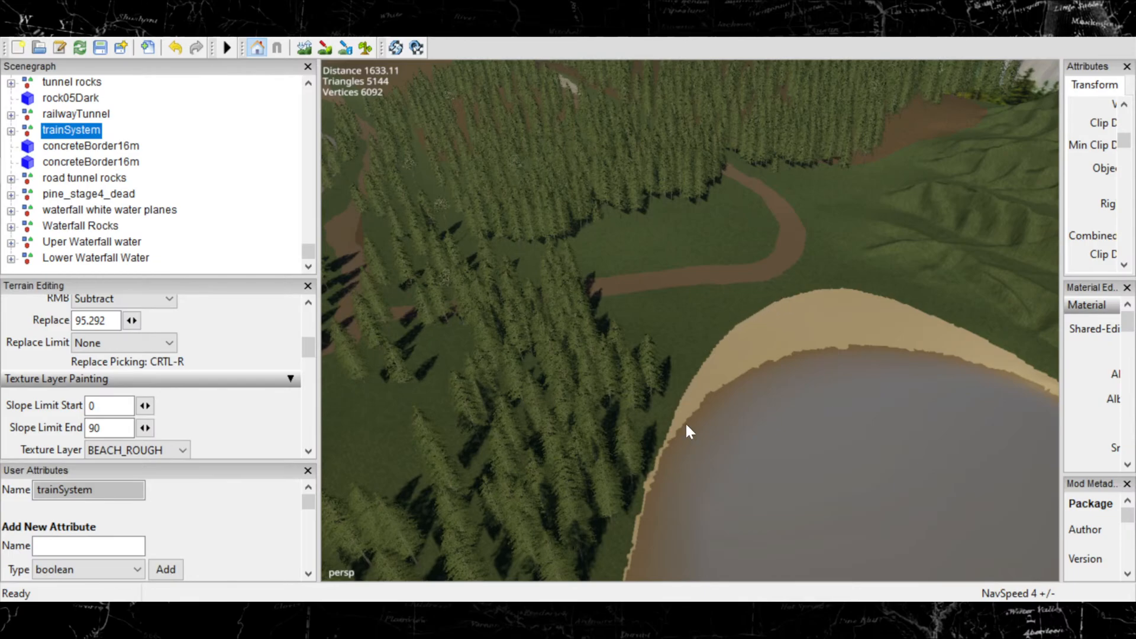
pyautogui.keyDown('alt'); pyautogui.moveTo(733, 486); pyautogui.dragTo(786, 500); pyautogui.keyUp('alt')
pyautogui.scroll(3, 749, 516)
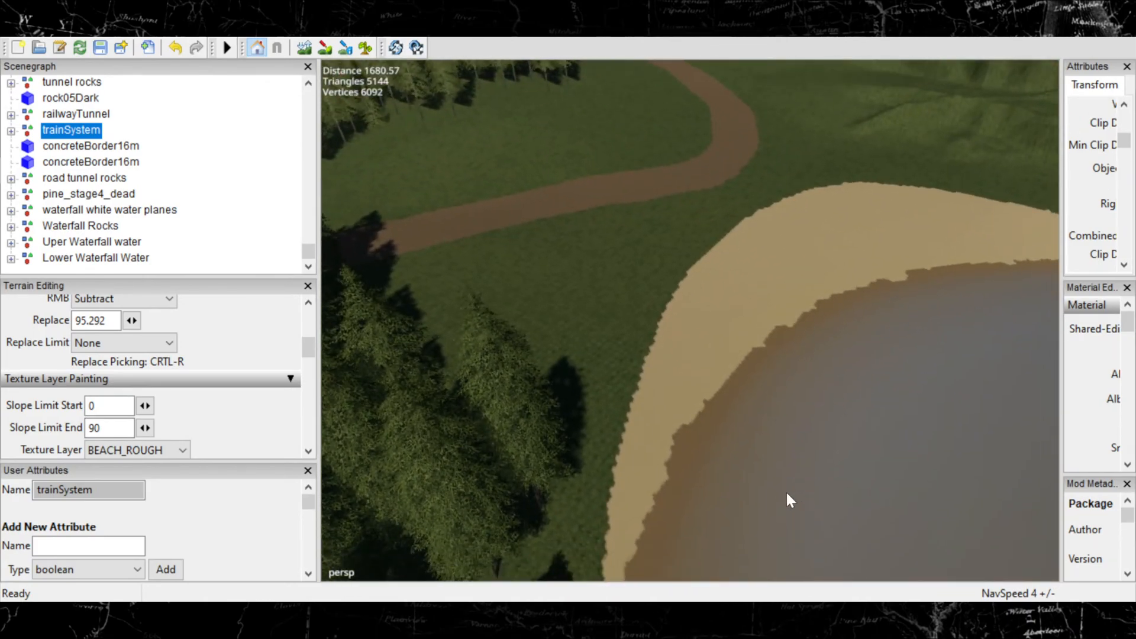
# Widen the narrow end of the beach beside the pine trees with rough sand and even out its inland edge.
pyautogui.click(325, 48)
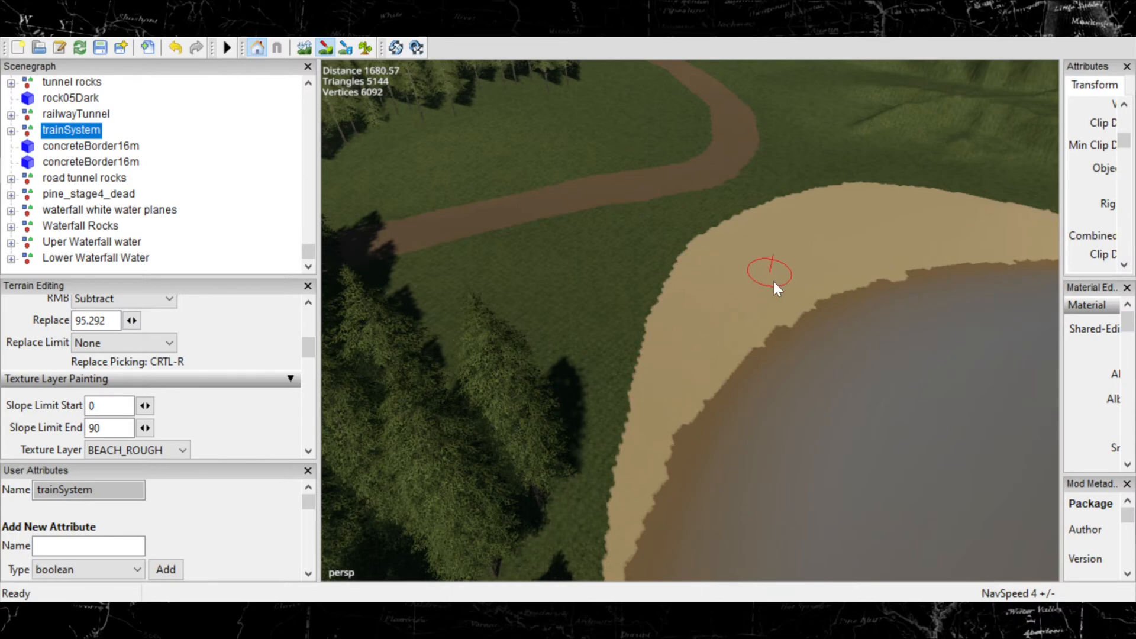
pyautogui.keyDown('alt'); pyautogui.moveTo(1012, 308); pyautogui.dragTo(133, 509, button='middle'); pyautogui.keyUp('alt')
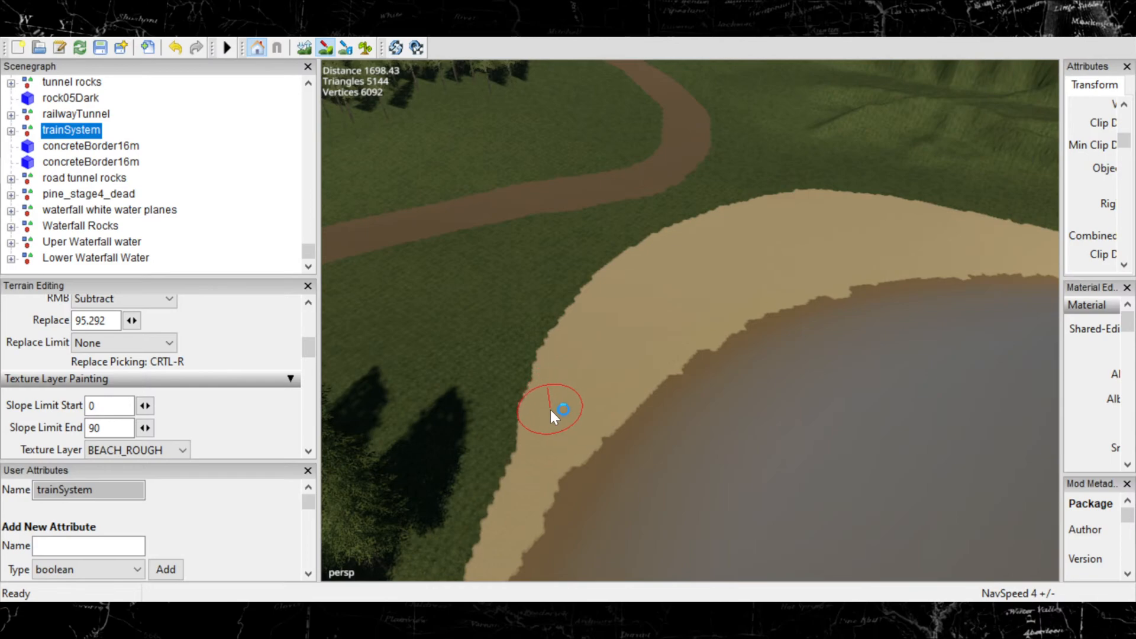
pyautogui.scroll(-4, 531, 434)
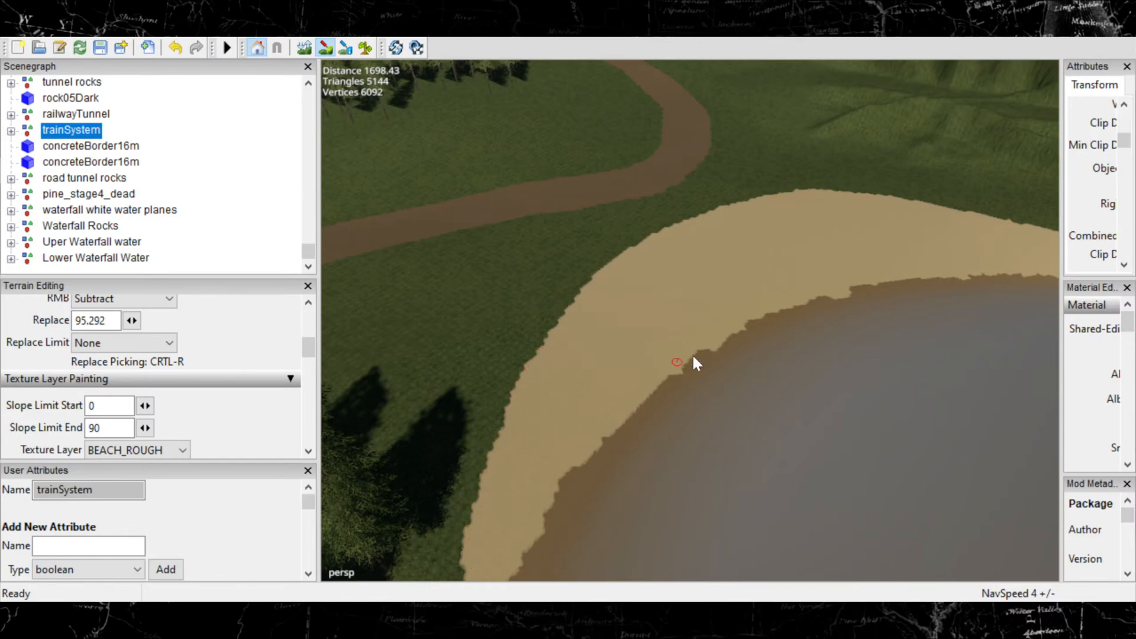
pyautogui.scroll(-5, 692, 356)
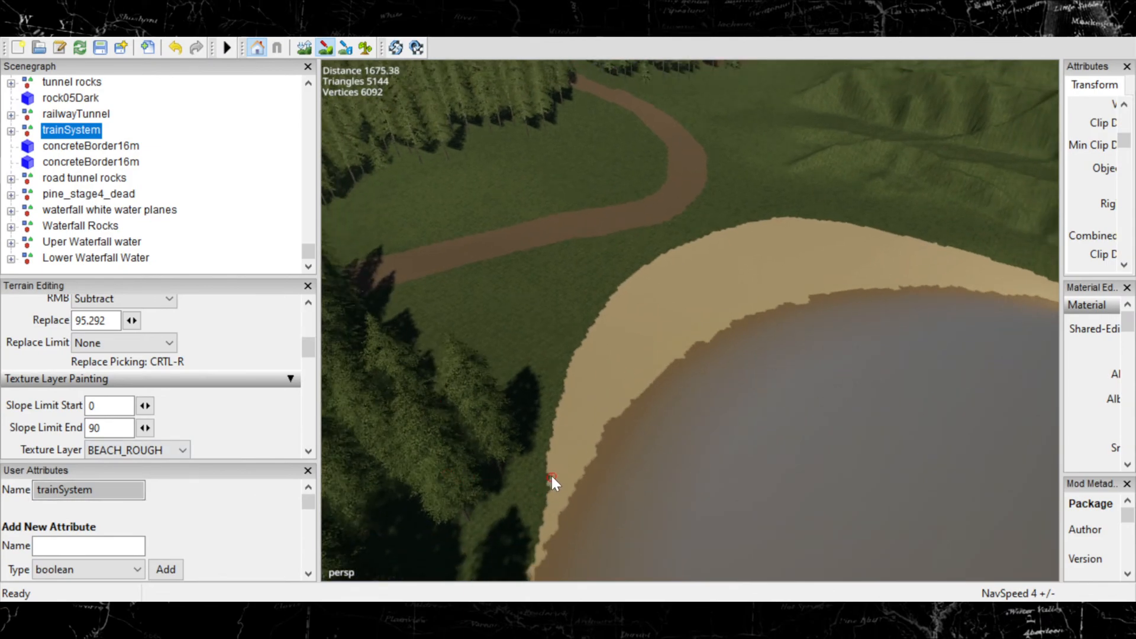
pyautogui.moveTo(555, 476)
pyautogui.mouseDown()
pyautogui.moveTo(545, 505)
pyautogui.moveTo(622, 459)
pyautogui.mouseUp()
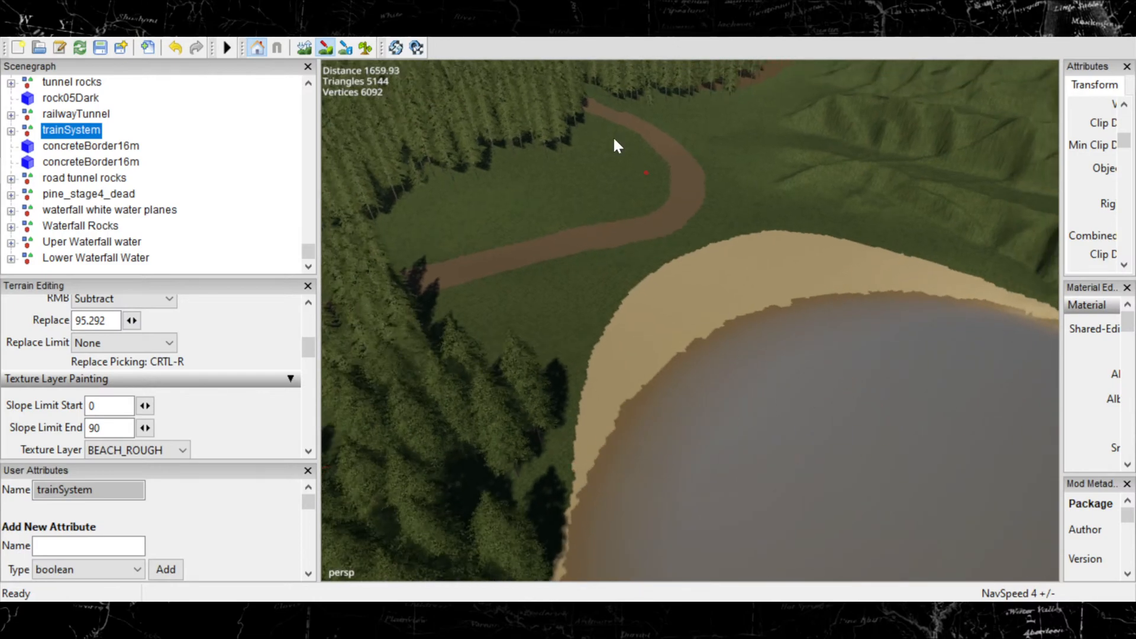
pyautogui.click(320, 44)
# Inspect the beach from ground level and from several raised viewpoints, checking its shape against the lake and the grass.
pyautogui.keyDown('alt'); pyautogui.moveTo(893, 479); pyautogui.dragTo(601, 396); pyautogui.keyUp('alt')
pyautogui.click(651, 278)
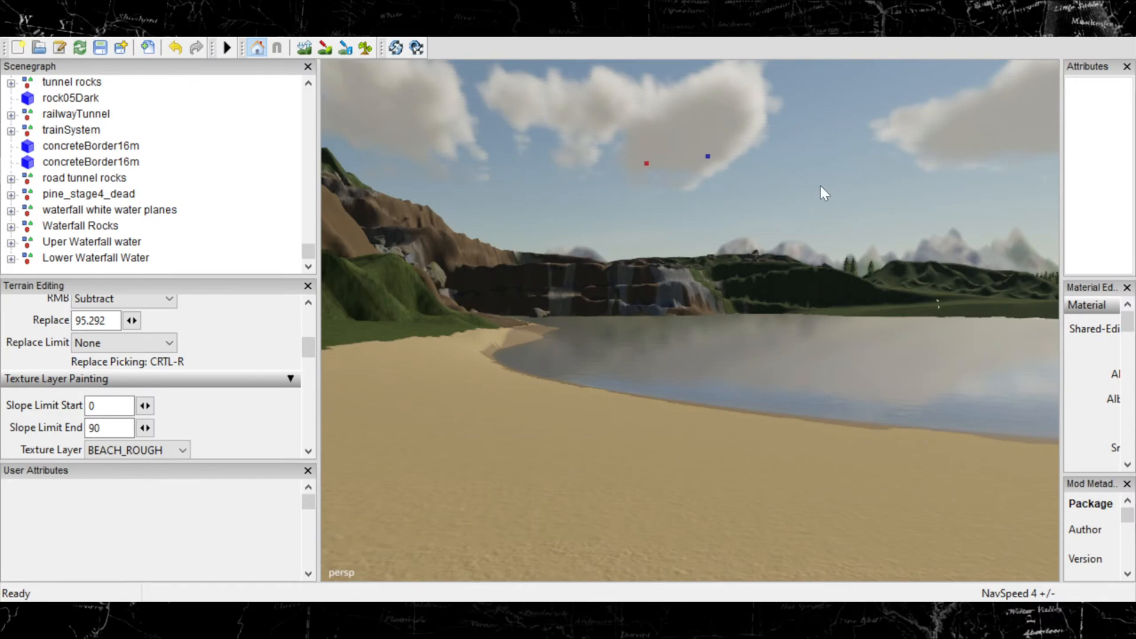
pyautogui.keyDown('alt'); pyautogui.moveTo(632, 373); pyautogui.dragTo(696, 471); pyautogui.keyUp('alt')
pyautogui.scroll(-4, 720, 381)
pyautogui.scroll(3, 742, 339)
pyautogui.scroll(-4, 773, 479)
pyautogui.scroll(-4, 773, 480)
pyautogui.scroll(4, 847, 421)
pyautogui.scroll(-3, 637, 470)
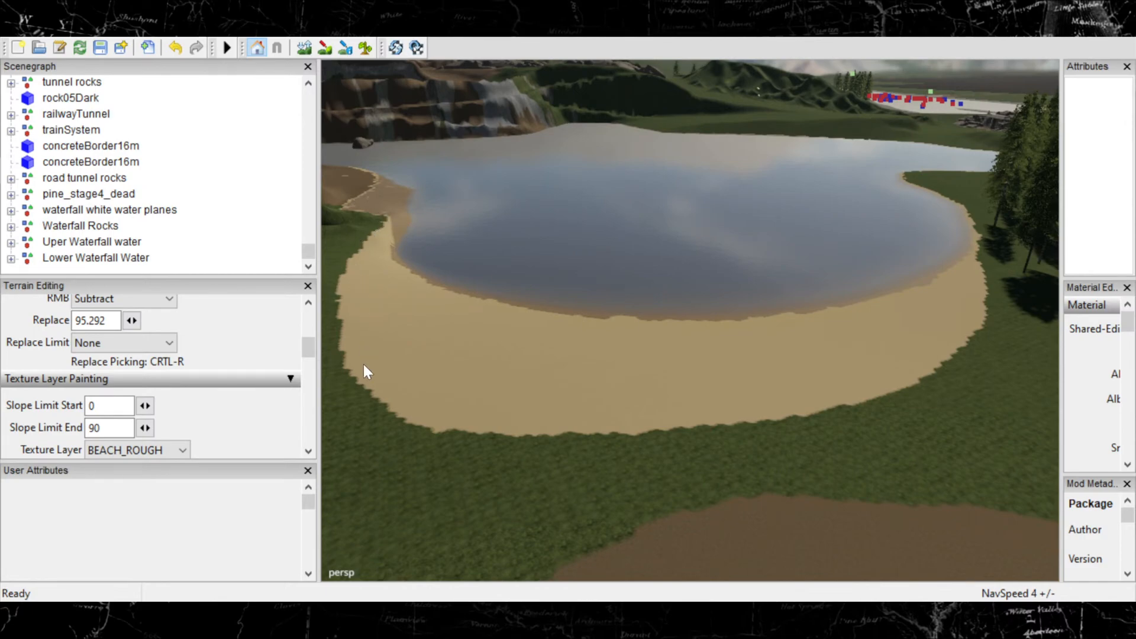
pyautogui.keyDown('alt'); pyautogui.moveTo(864, 453); pyautogui.dragTo(690, 342); pyautogui.keyUp('alt')
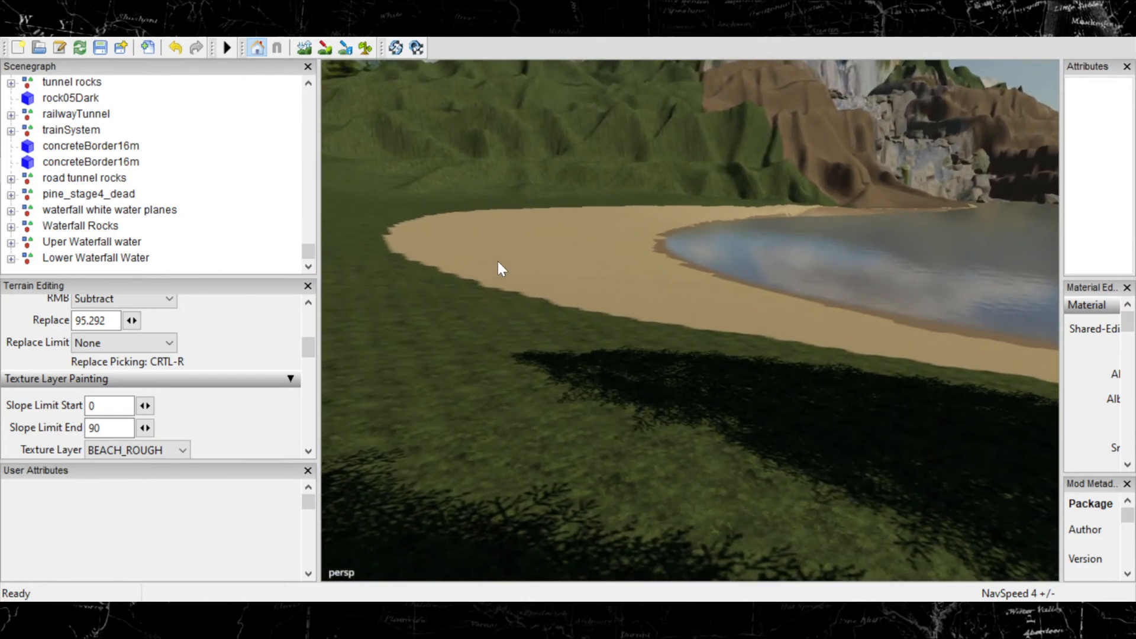
pyautogui.moveTo(609, 355)
pyautogui.keyDown('alt'); pyautogui.mouseDown()
pyautogui.moveTo(818, 258)
pyautogui.moveTo(752, 321)
pyautogui.moveTo(530, 327)
pyautogui.moveTo(566, 299)
pyautogui.moveTo(506, 290)
pyautogui.moveTo(525, 240)
pyautogui.moveTo(574, 312)
pyautogui.moveTo(657, 276)
pyautogui.moveTo(982, 358)
pyautogui.moveTo(756, 330)
pyautogui.moveTo(857, 308)
pyautogui.moveTo(662, 300)
pyautogui.moveTo(818, 332)
pyautogui.moveTo(852, 356)
pyautogui.moveTo(903, 368)
pyautogui.moveTo(680, 334)
pyautogui.moveTo(765, 271)
pyautogui.moveTo(773, 293)
pyautogui.moveTo(943, 441)
pyautogui.moveTo(800, 403)
pyautogui.moveTo(758, 353)
pyautogui.moveTo(663, 334)
pyautogui.moveTo(653, 244)
pyautogui.moveTo(731, 392)
pyautogui.mouseUp(); pyautogui.keyUp('alt')
pyautogui.keyDown('alt'); pyautogui.moveTo(631, 374); pyautogui.dragTo(674, 448); pyautogui.keyUp('alt')
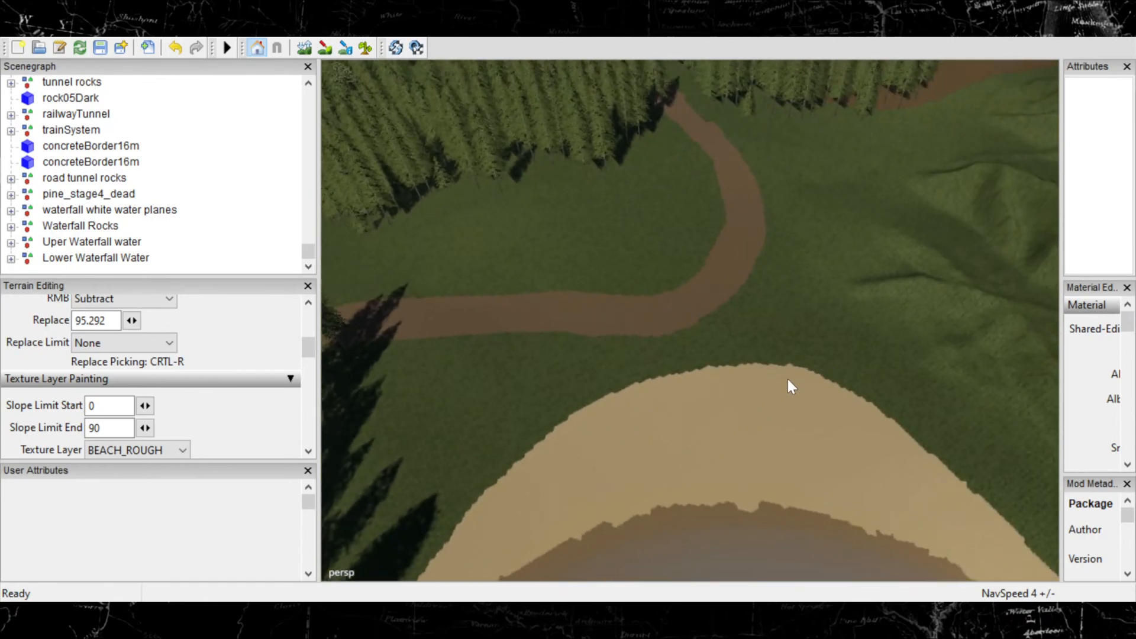
pyautogui.click(325, 47)
pyautogui.scroll(5, 777, 417)
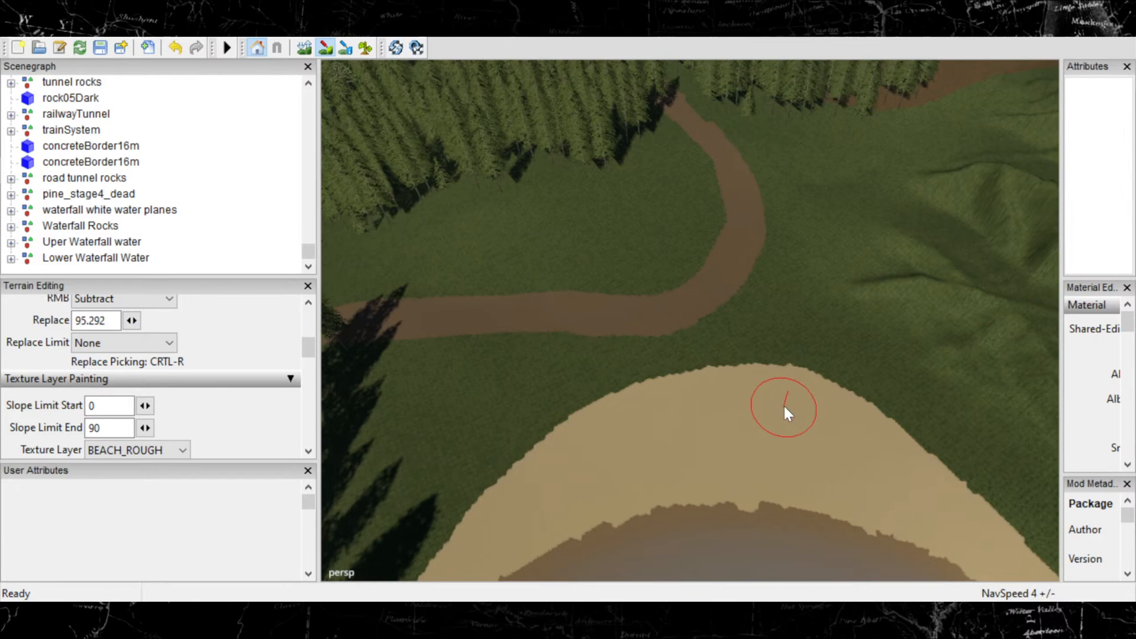
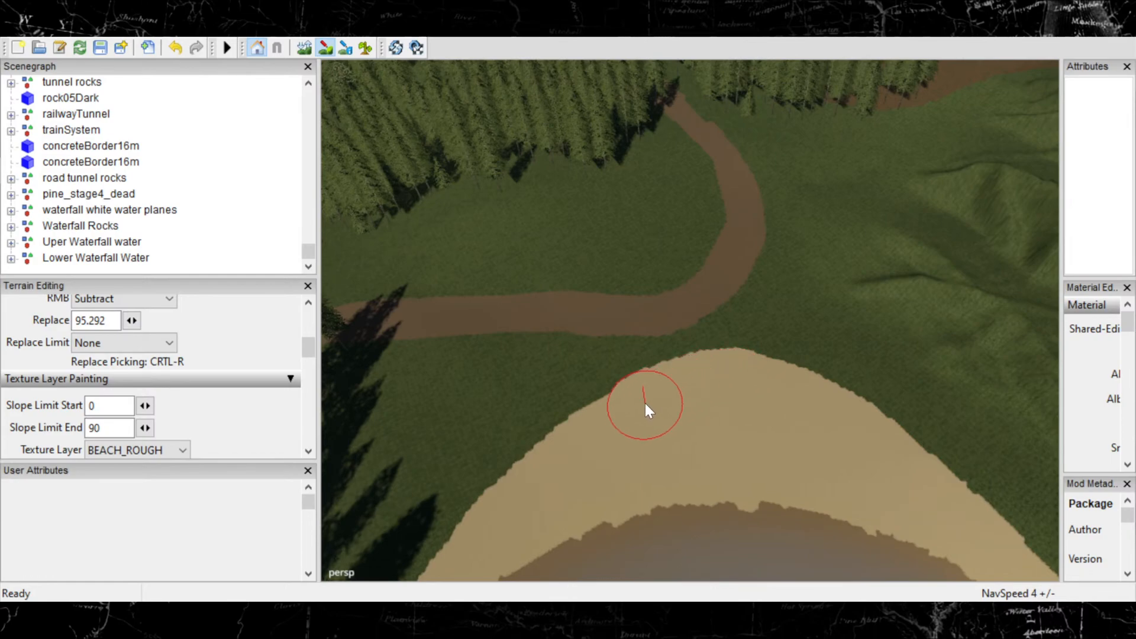
pyautogui.moveTo(614, 418); pyautogui.dragTo(533, 484)
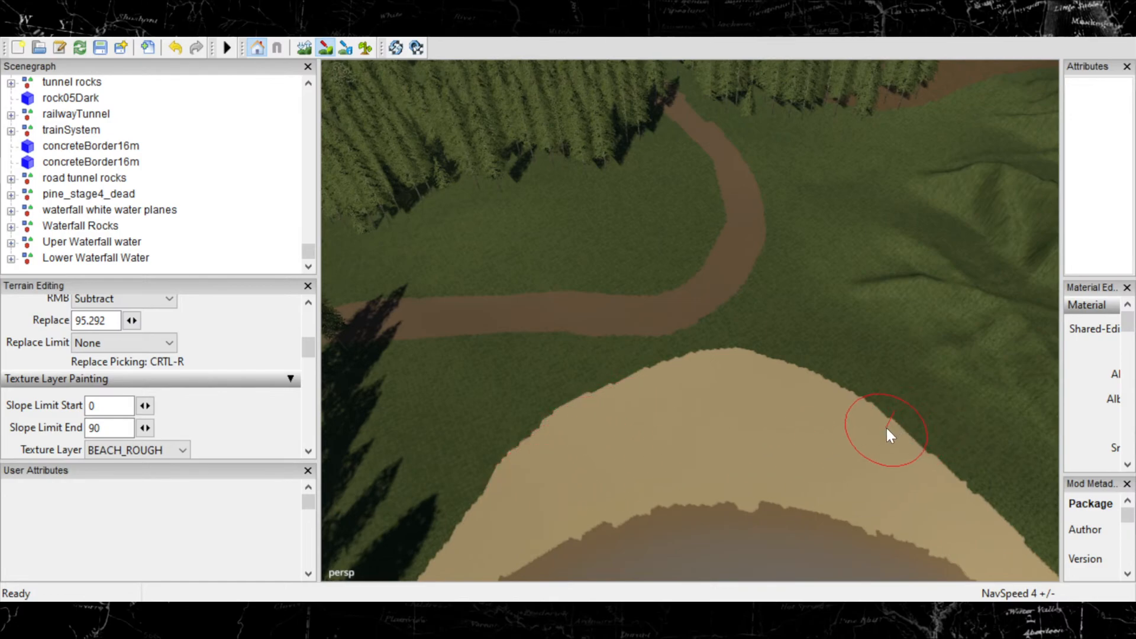
pyautogui.hotkey('ctrl', 'z')
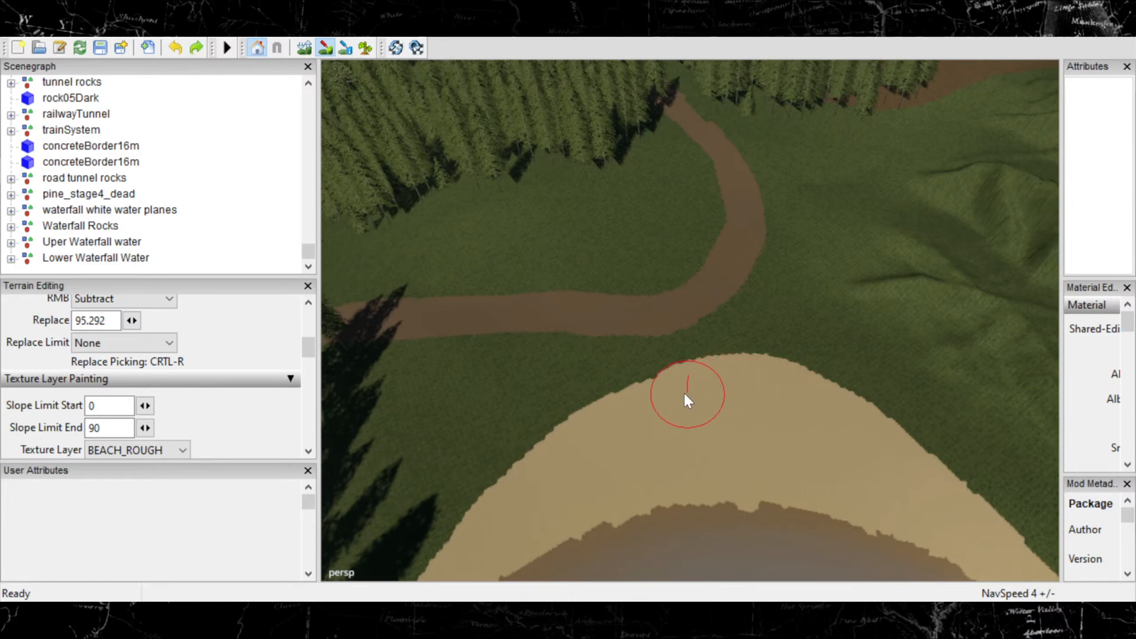
pyautogui.moveTo(630, 417); pyautogui.dragTo(540, 475)
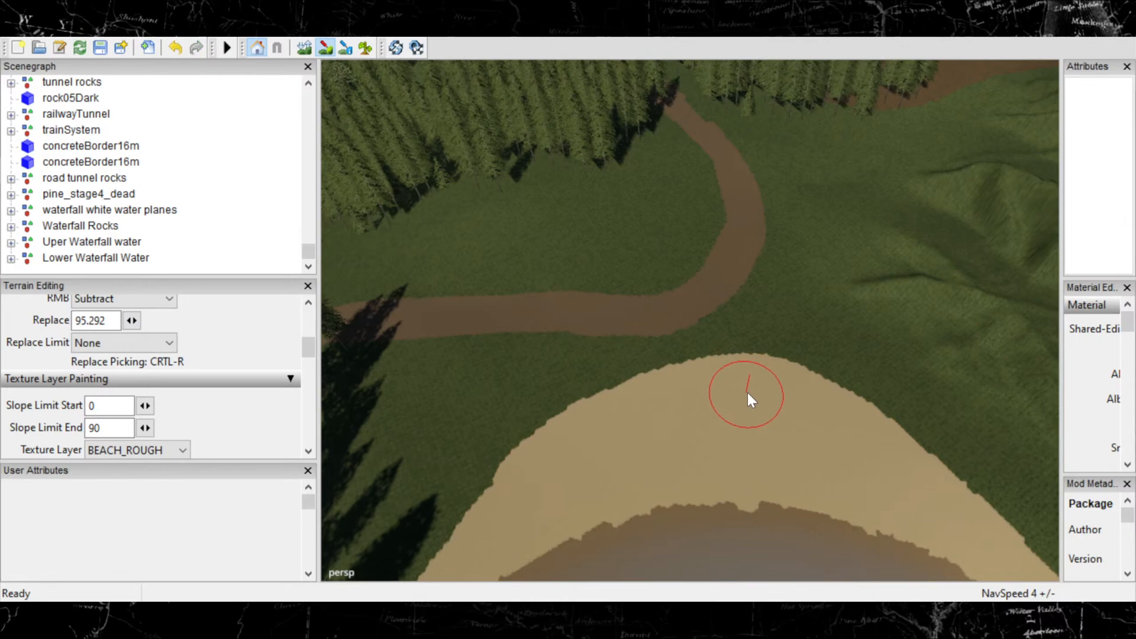
pyautogui.hotkey('ctrl', 'z')
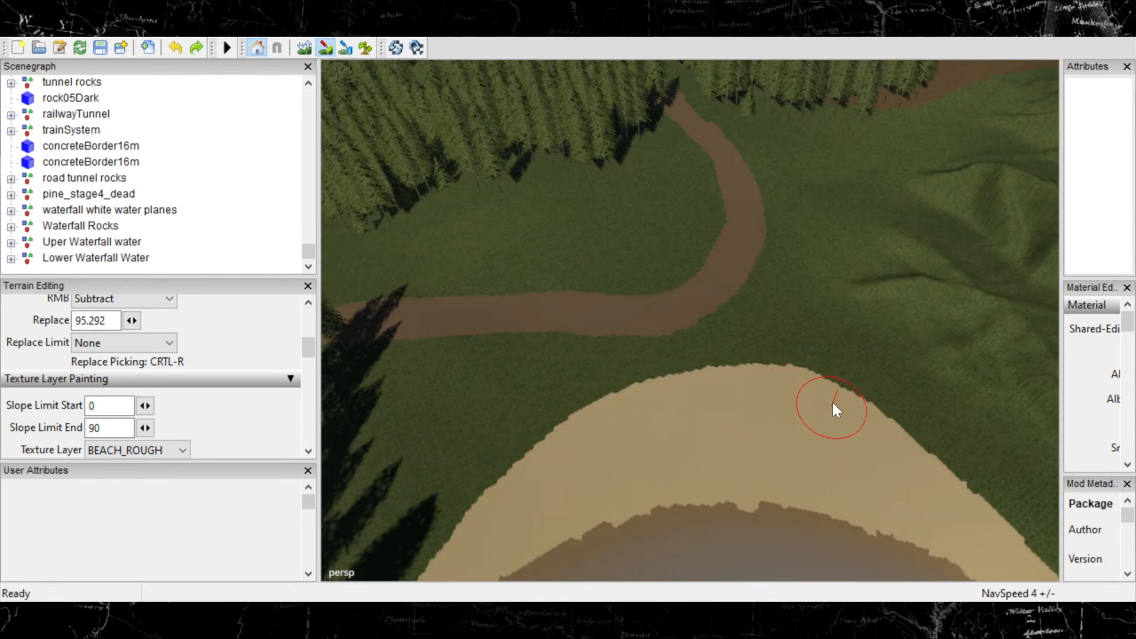
# Extend the inland curve of the beach toward the dirt road and round its tree-side shoulder with rough sand.
pyautogui.scroll(-2, 827, 407)
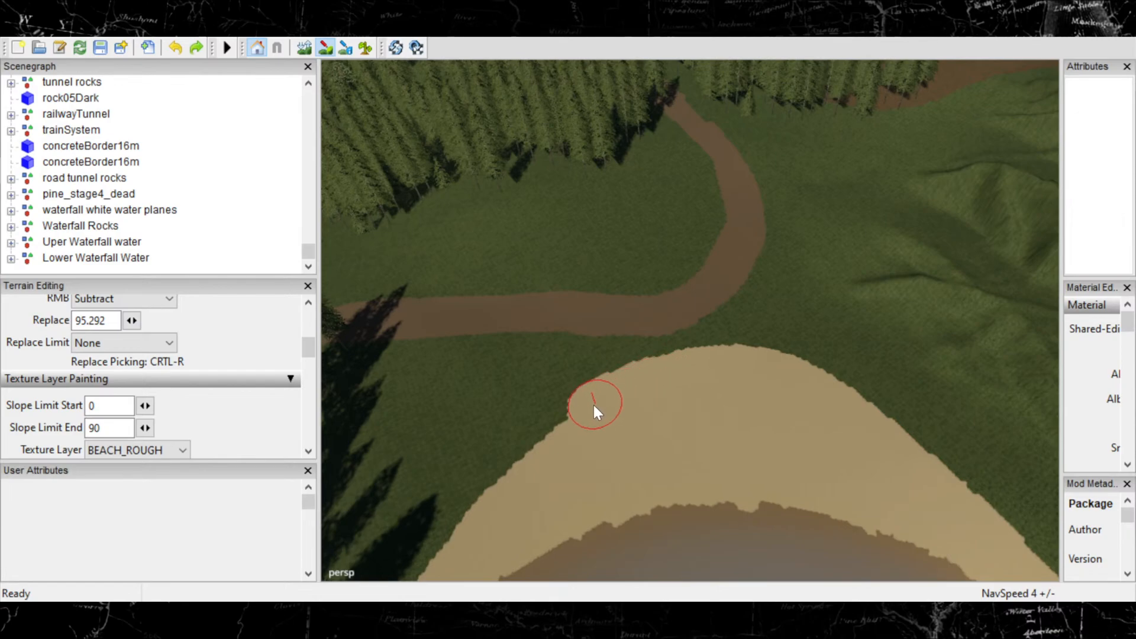
pyautogui.moveTo(565, 428); pyautogui.dragTo(499, 499)
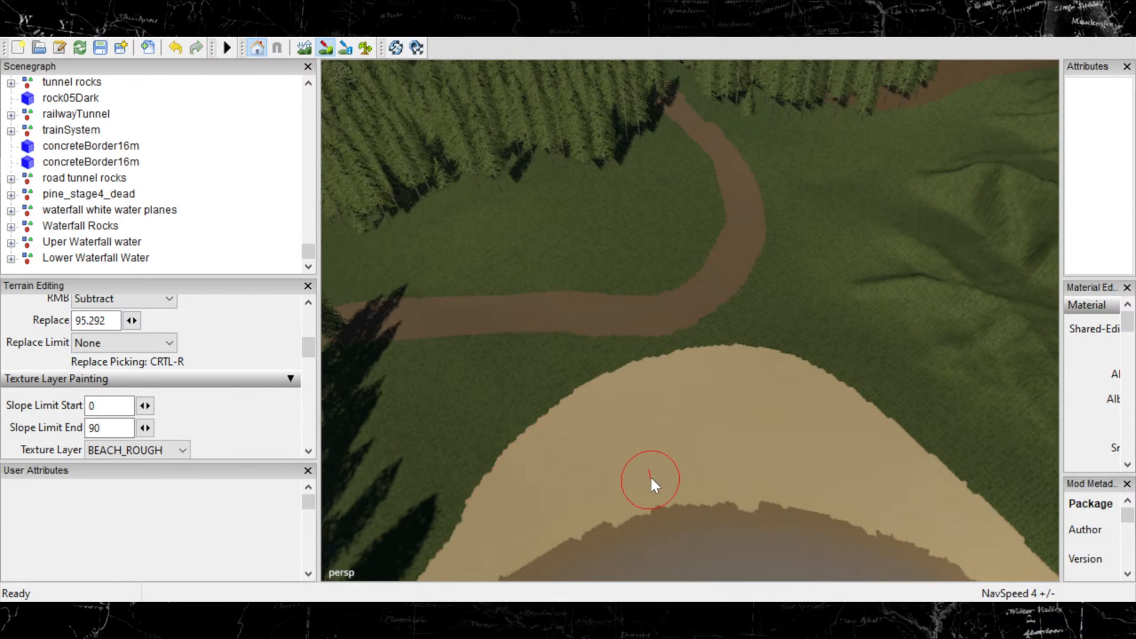
pyautogui.keyDown('alt'); pyautogui.moveTo(605, 521); pyautogui.dragTo(1000, 148, button='middle'); pyautogui.keyUp('alt')
pyautogui.keyDown('alt'); pyautogui.moveTo(601, 497); pyautogui.dragTo(620, 430, button='middle'); pyautogui.keyUp('alt')
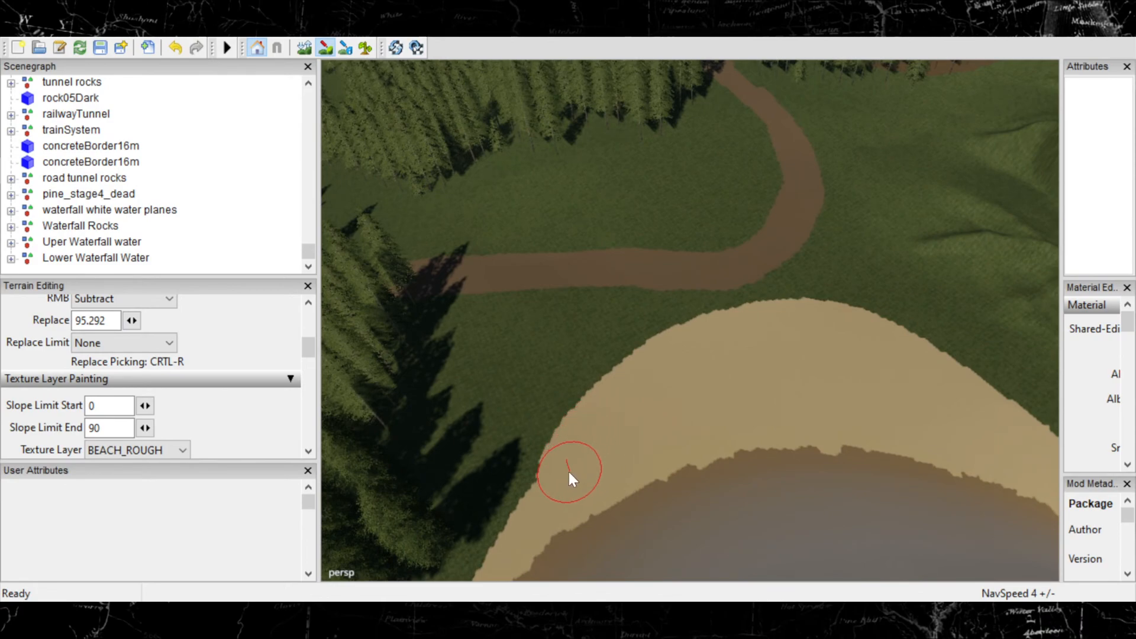
pyautogui.scroll(-3, 602, 447)
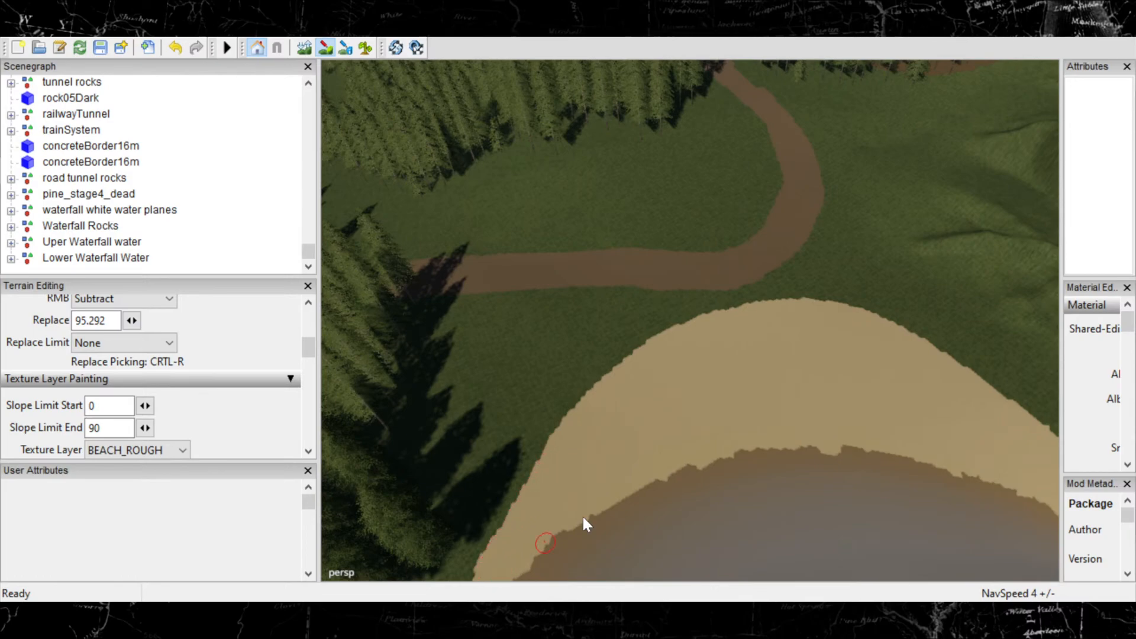
pyautogui.keyDown('alt'); pyautogui.moveTo(616, 414); pyautogui.dragTo(533, 64, button='middle'); pyautogui.keyUp('alt')
pyautogui.moveTo(669, 418)
pyautogui.keyDown('alt'); pyautogui.mouseDown(button='middle')
pyautogui.moveTo(654, 469)
pyautogui.moveTo(844, 340)
pyautogui.mouseUp(button='middle'); pyautogui.keyUp('alt')
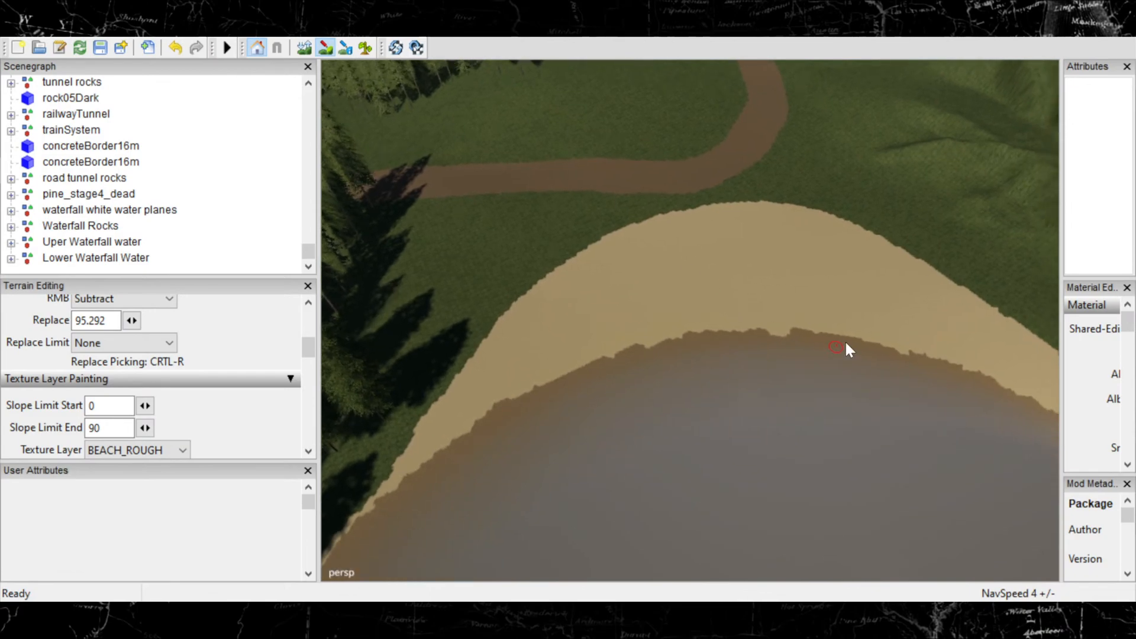
pyautogui.scroll(-2, 772, 443)
pyautogui.click(326, 50)
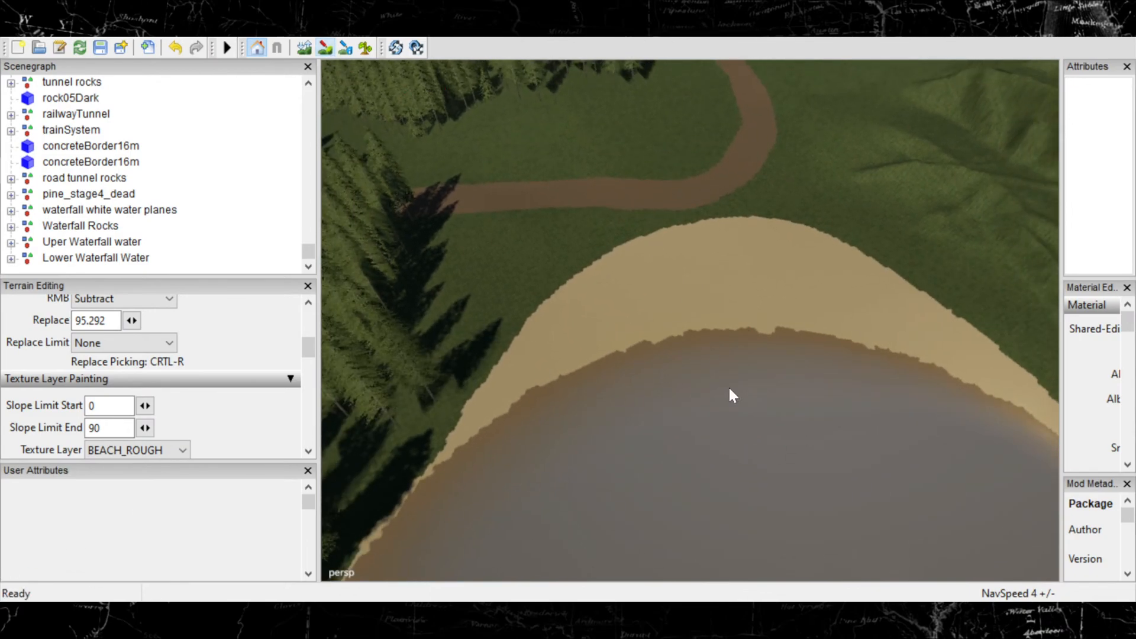
# Resume texture layer painting and widen the narrow sand strip beside the pine trees inland with BEACH_ROUGH.
pyautogui.moveTo(788, 390)
pyautogui.keyDown('alt'); pyautogui.mouseDown()
pyautogui.moveTo(767, 287)
pyautogui.moveTo(764, 361)
pyautogui.moveTo(692, 375)
pyautogui.mouseUp(); pyautogui.keyUp('alt')
pyautogui.scroll(6, 691, 375)
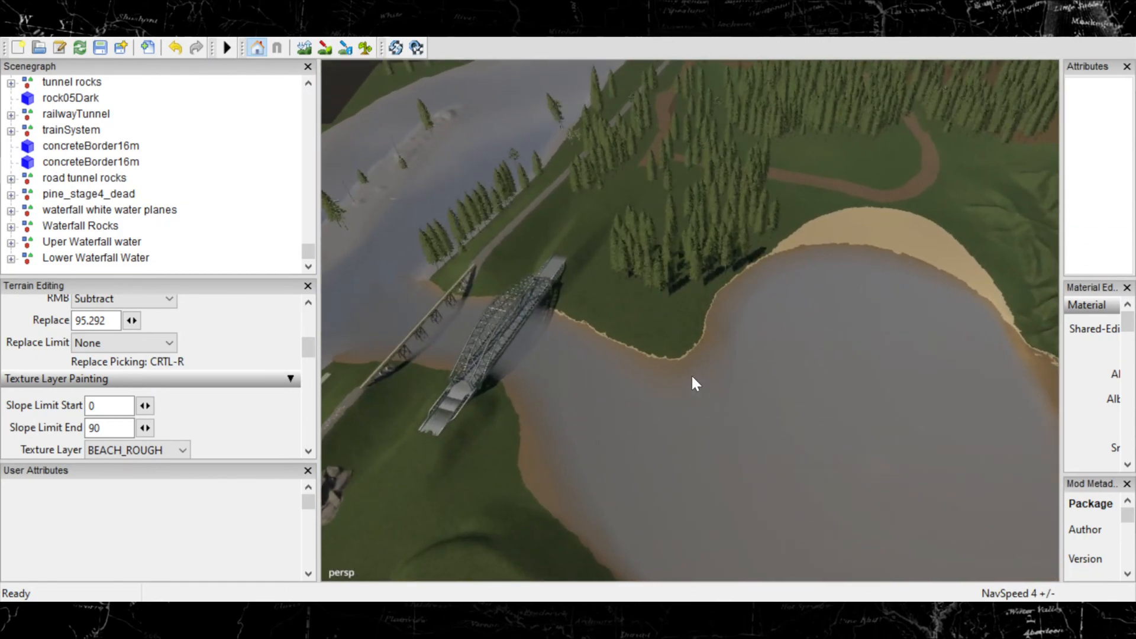
pyautogui.scroll(3, 685, 368)
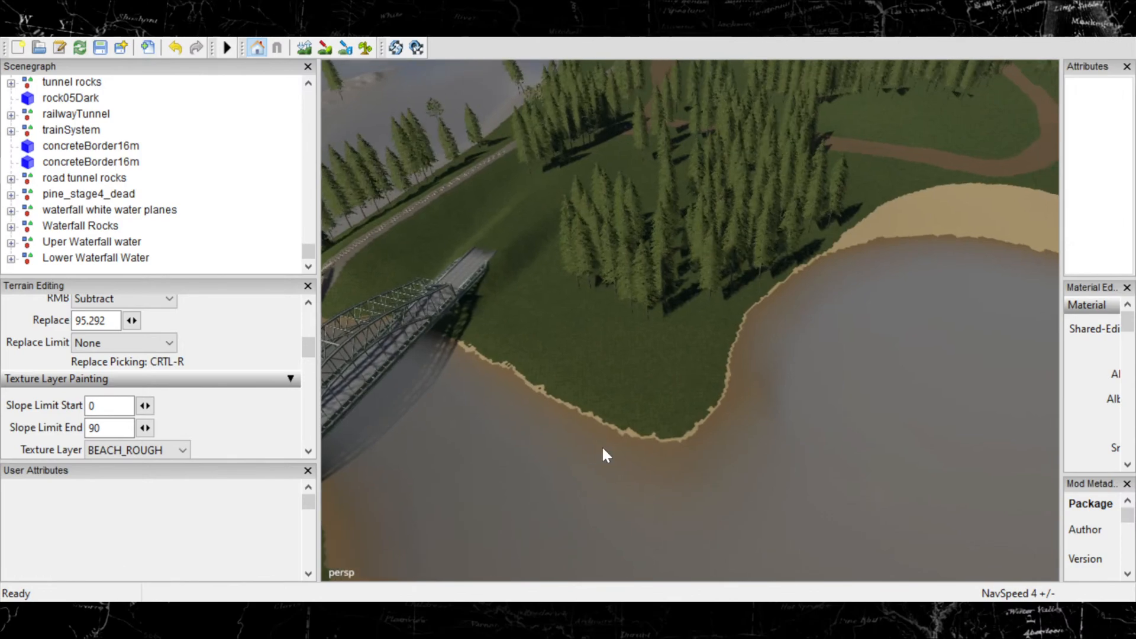
pyautogui.scroll(5, 629, 434)
pyautogui.keyDown('alt'); pyautogui.moveTo(628, 433); pyautogui.dragTo(769, 320); pyautogui.keyUp('alt')
pyautogui.scroll(3, 644, 454)
pyautogui.scroll(5, 735, 381)
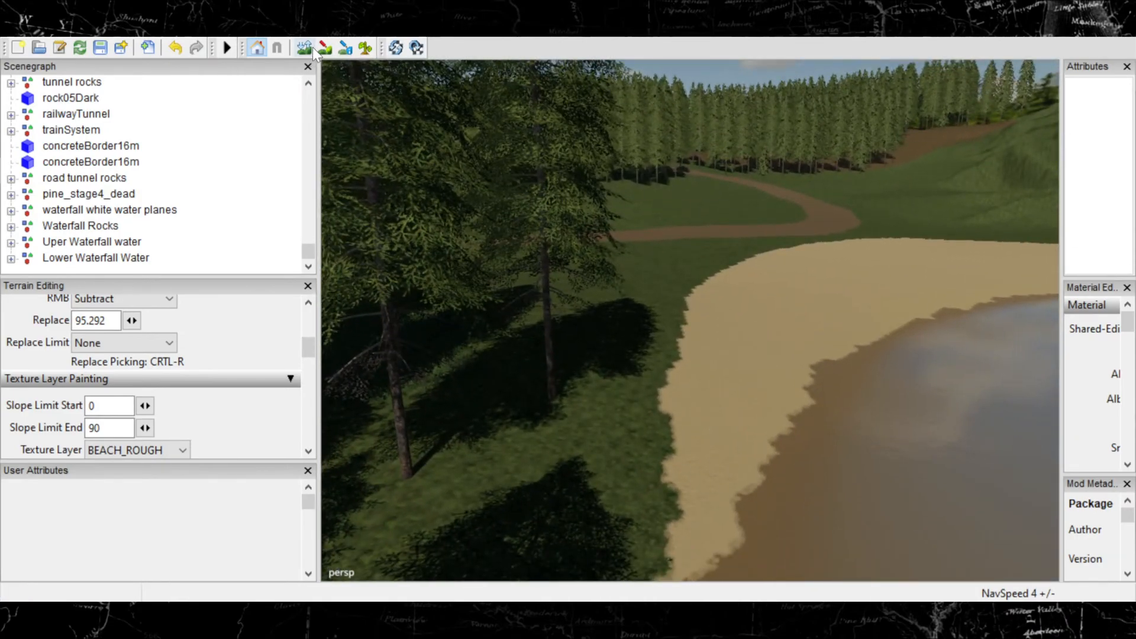
pyautogui.click(325, 49)
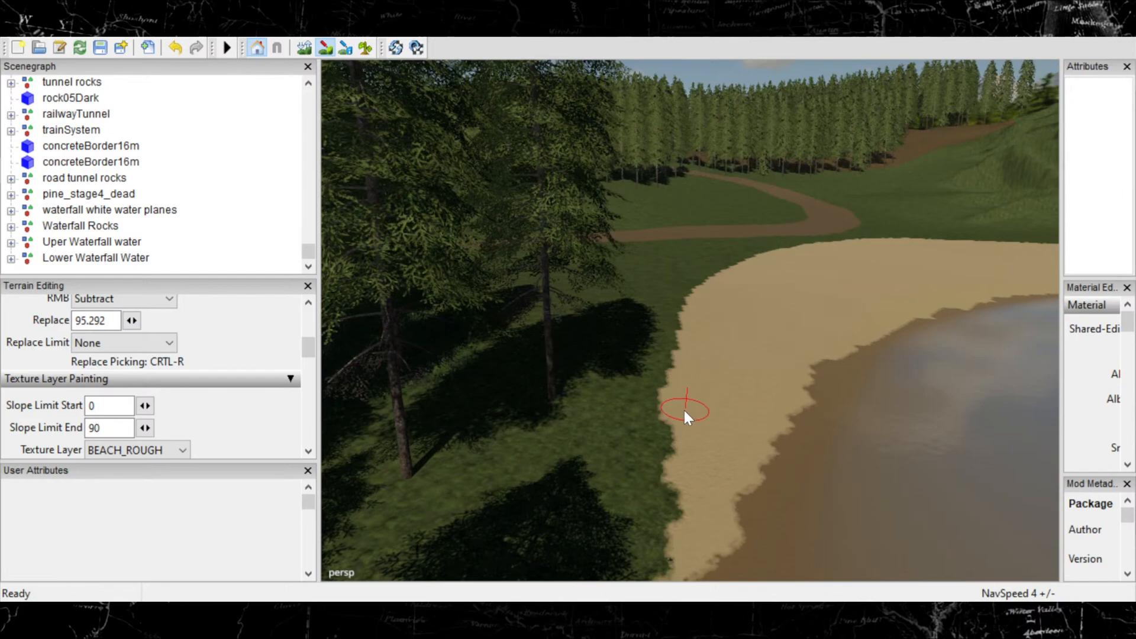
pyautogui.moveTo(683, 411); pyautogui.dragTo(679, 470)
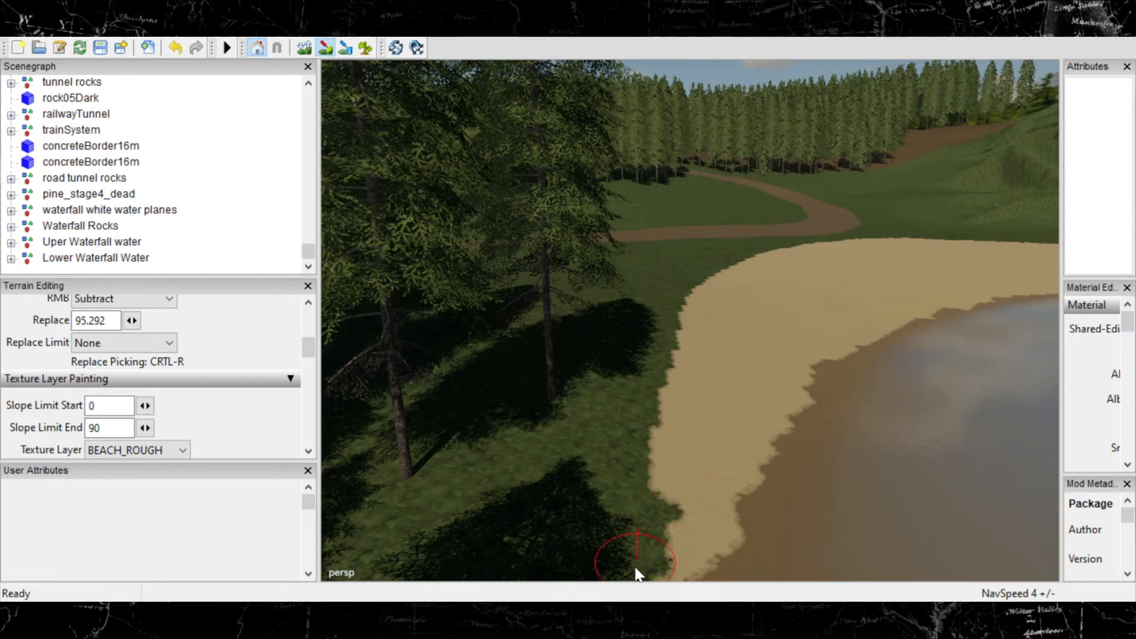
# Continue the rough sand border along the shaded shore beneath the pines, broadening it inland into the tree shadows.
pyautogui.moveTo(611, 569)
pyautogui.keyDown('alt'); pyautogui.mouseDown(button='middle')
pyautogui.moveTo(650, 404)
pyautogui.moveTo(737, 418)
pyautogui.mouseUp(button='middle'); pyautogui.keyUp('alt')
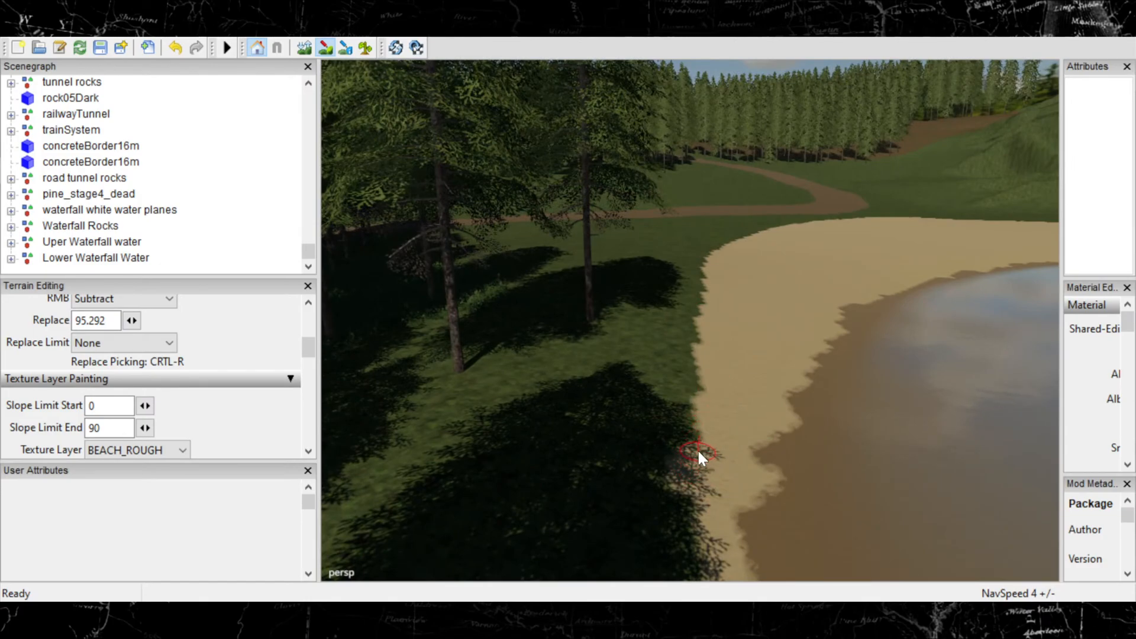
pyautogui.keyDown('alt'); pyautogui.moveTo(697, 448); pyautogui.dragTo(699, 356, button='middle'); pyautogui.keyUp('alt')
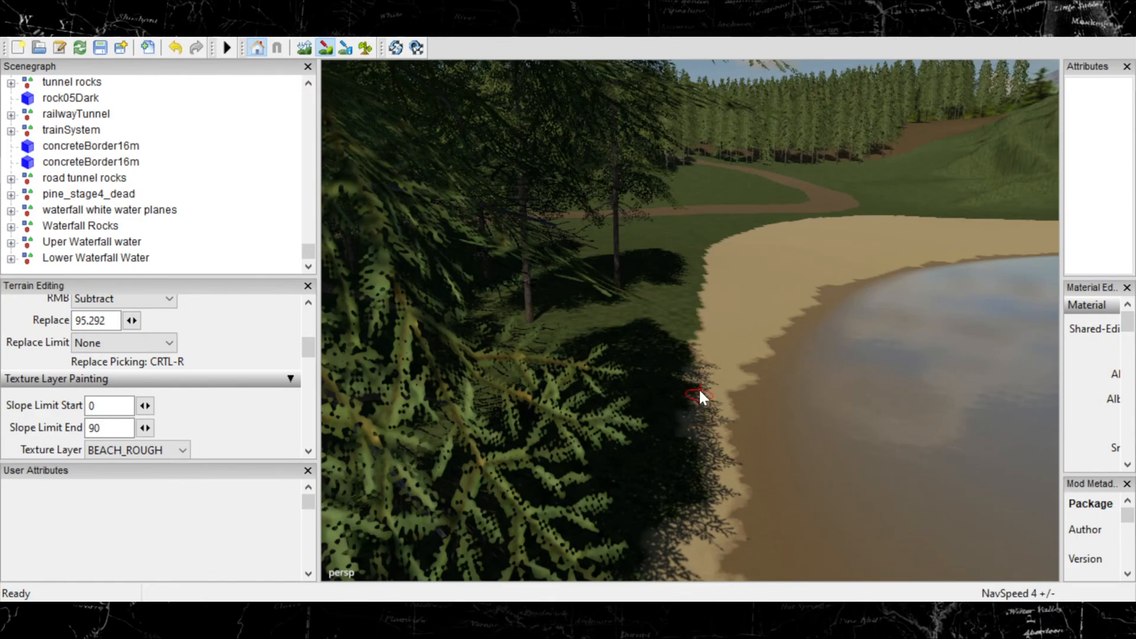
pyautogui.keyDown('alt'); pyautogui.moveTo(705, 450); pyautogui.dragTo(729, 398, button='middle'); pyautogui.keyUp('alt')
pyautogui.scroll(1, 707, 450)
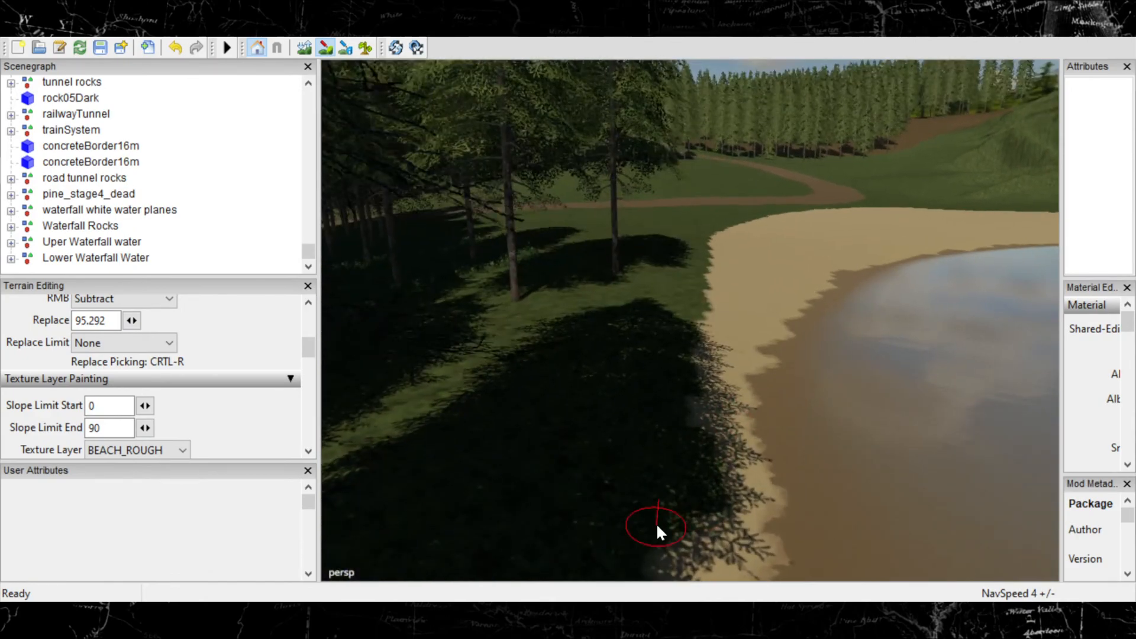
pyautogui.keyDown('alt'); pyautogui.moveTo(656, 523); pyautogui.dragTo(684, 372, button='middle'); pyautogui.keyUp('alt')
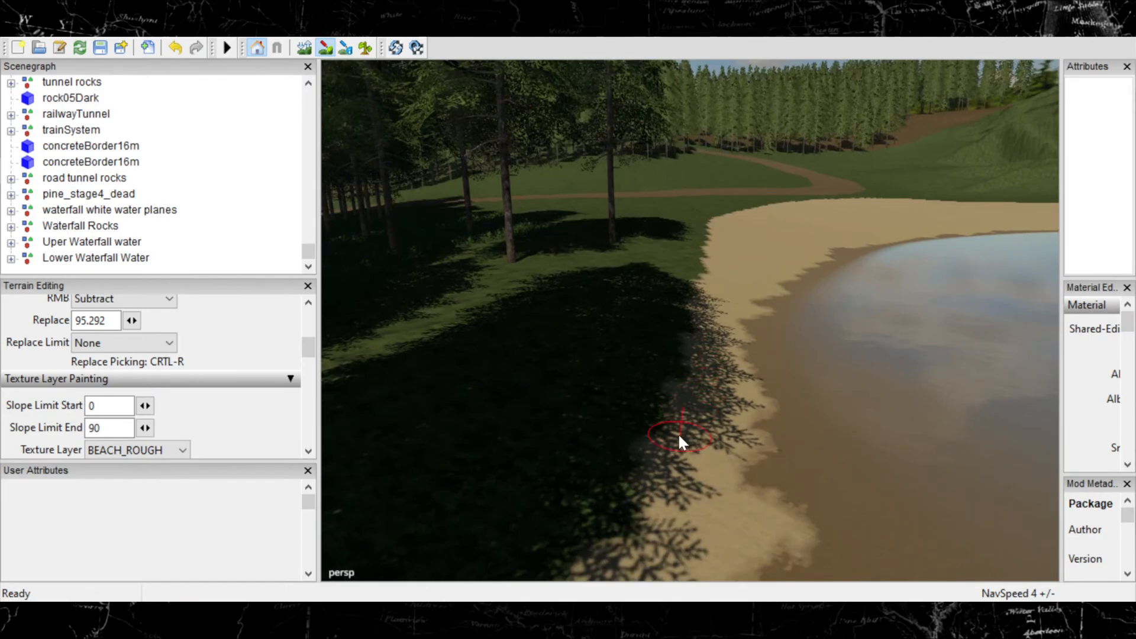
pyautogui.moveTo(549, 515)
pyautogui.keyDown('alt'); pyautogui.mouseDown(button='middle')
pyautogui.moveTo(748, 460)
pyautogui.moveTo(800, 323)
pyautogui.moveTo(634, 373)
pyautogui.moveTo(609, 343)
pyautogui.mouseUp(button='middle'); pyautogui.keyUp('alt')
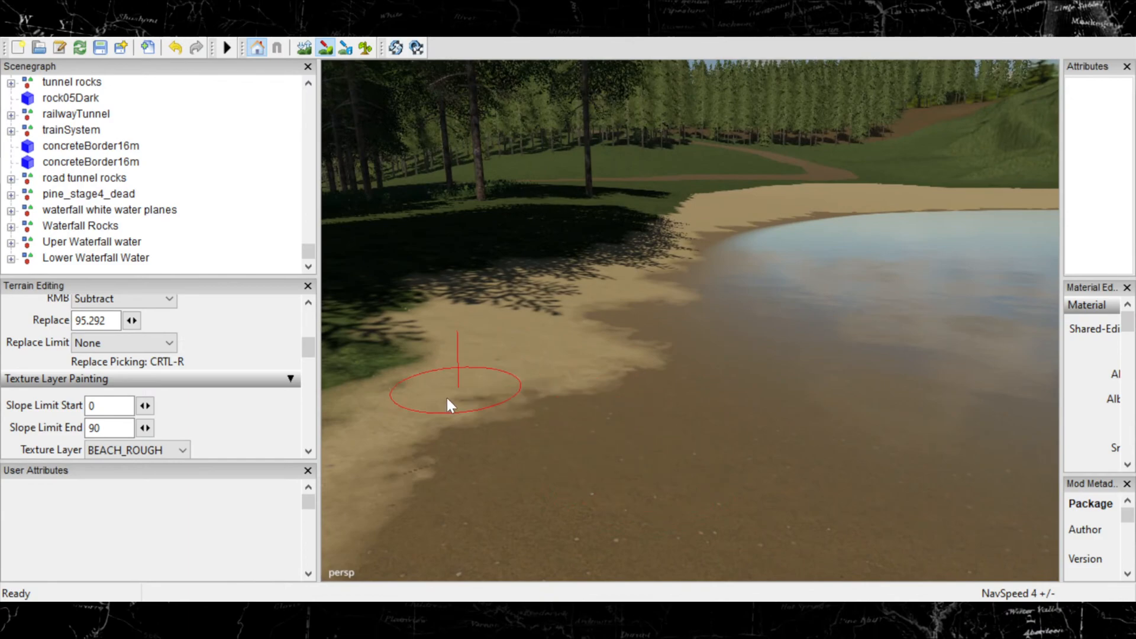
pyautogui.moveTo(447, 396)
pyautogui.keyDown('alt'); pyautogui.mouseDown(button='middle')
pyautogui.moveTo(534, 382)
pyautogui.moveTo(645, 390)
pyautogui.moveTo(688, 457)
pyautogui.moveTo(658, 410)
pyautogui.mouseUp(button='middle'); pyautogui.keyUp('alt')
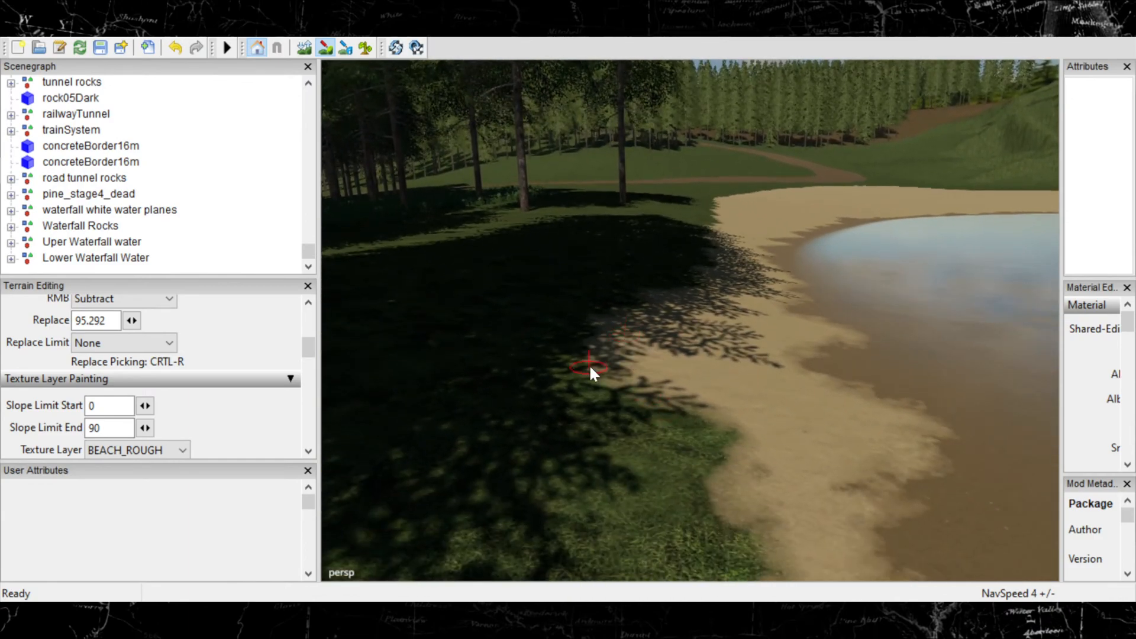
# Cover the grass patches between the pine shadows and the shoreline strip with rough sand.
pyautogui.moveTo(590, 371); pyautogui.dragTo(616, 435)
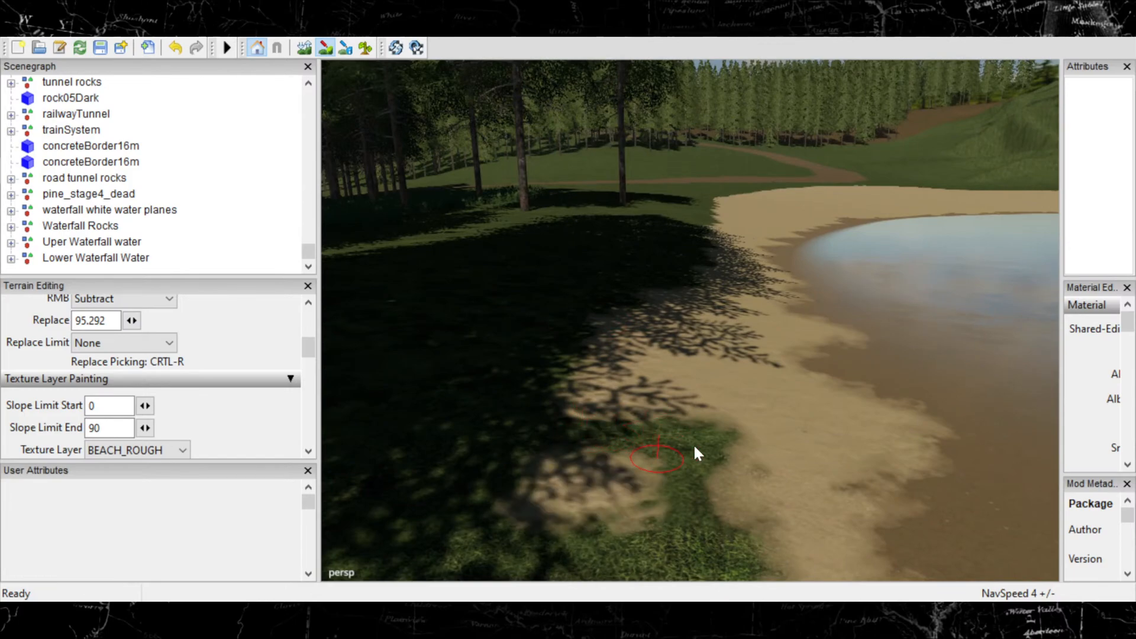
pyautogui.scroll(3, 691, 448)
pyautogui.moveTo(693, 422)
pyautogui.mouseDown()
pyautogui.moveTo(654, 456)
pyautogui.moveTo(669, 499)
pyautogui.mouseUp()
pyautogui.keyDown('alt'); pyautogui.moveTo(781, 452); pyautogui.dragTo(559, 458, button='middle'); pyautogui.keyUp('alt')
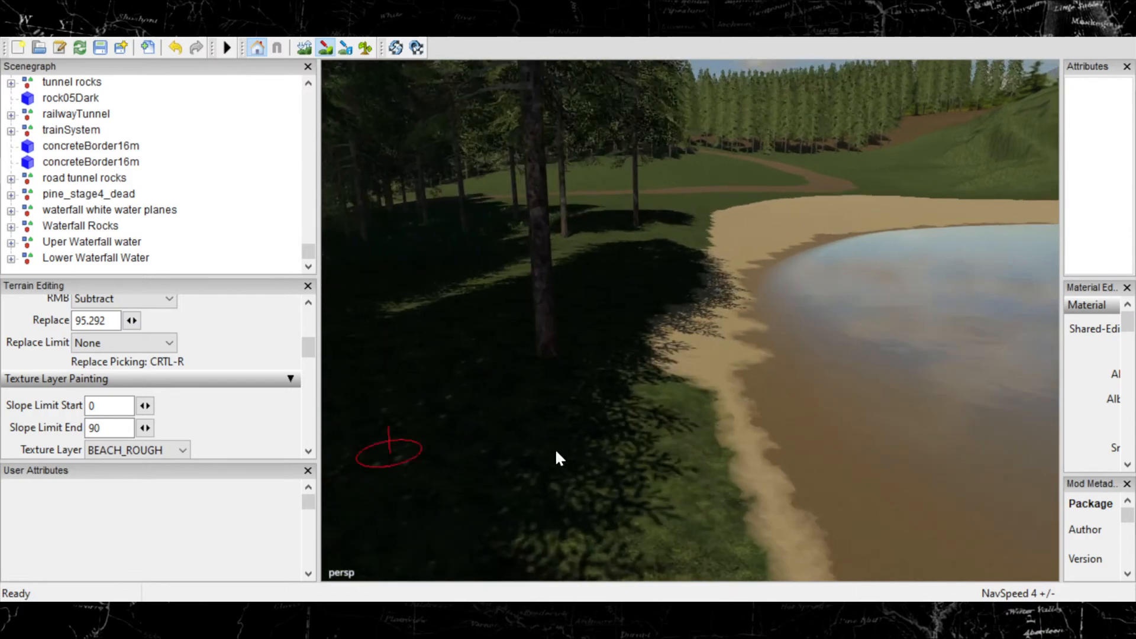
pyautogui.moveTo(555, 448)
pyautogui.keyDown('alt'); pyautogui.mouseDown(button='right')
pyautogui.moveTo(720, 382)
pyautogui.moveTo(695, 379)
pyautogui.moveTo(719, 385)
pyautogui.mouseUp(button='right'); pyautogui.keyUp('alt')
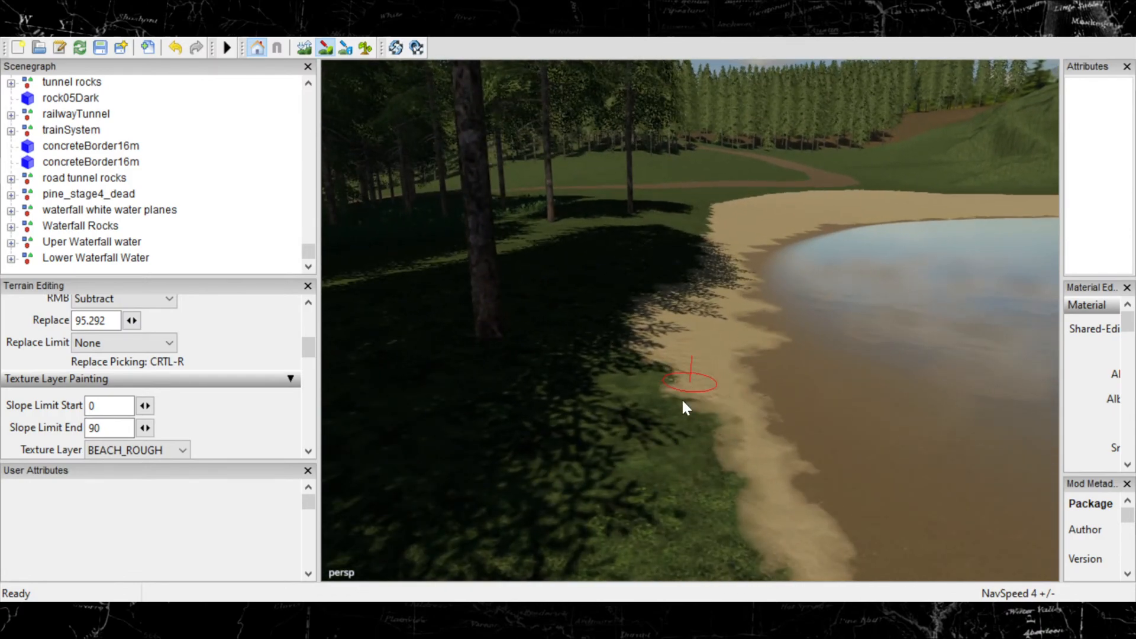
pyautogui.moveTo(684, 408)
pyautogui.mouseDown()
pyautogui.moveTo(667, 375)
pyautogui.moveTo(677, 495)
pyautogui.moveTo(657, 456)
pyautogui.mouseUp()
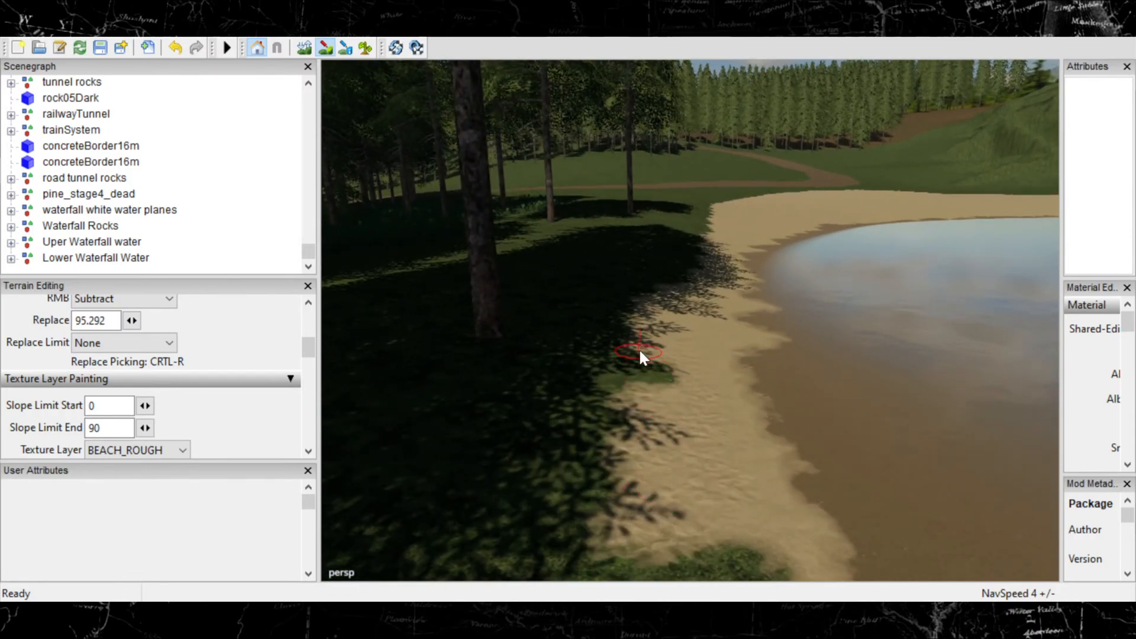
pyautogui.moveTo(639, 350)
pyautogui.mouseDown()
pyautogui.moveTo(648, 379)
pyautogui.moveTo(677, 378)
pyautogui.mouseUp()
pyautogui.keyDown('alt'); pyautogui.moveTo(793, 424); pyautogui.dragTo(739, 431, button='right'); pyautogui.keyUp('alt')
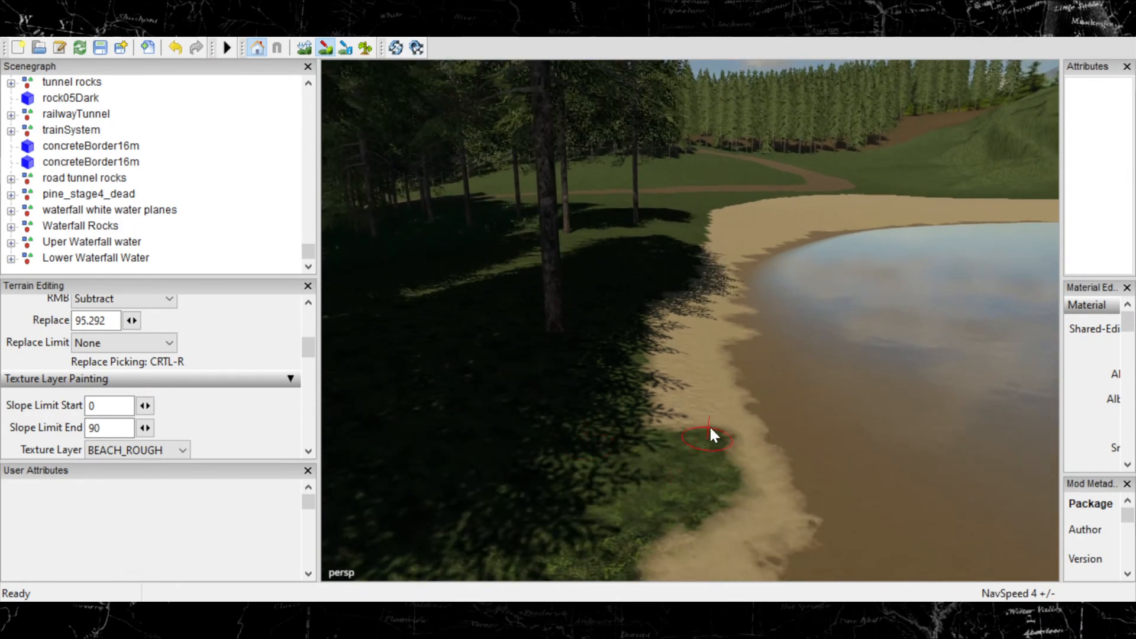
pyautogui.moveTo(710, 435)
pyautogui.mouseDown()
pyautogui.moveTo(681, 460)
pyautogui.moveTo(686, 472)
pyautogui.moveTo(547, 567)
pyautogui.mouseUp()
# Widen the thin sand strip along the sunlit grass beyond the pines and fill the grass gap left inside it.
pyautogui.moveTo(799, 459)
pyautogui.keyDown('alt'); pyautogui.mouseDown(button='right')
pyautogui.moveTo(748, 497)
pyautogui.moveTo(731, 496)
pyautogui.mouseUp(button='right'); pyautogui.keyUp('alt')
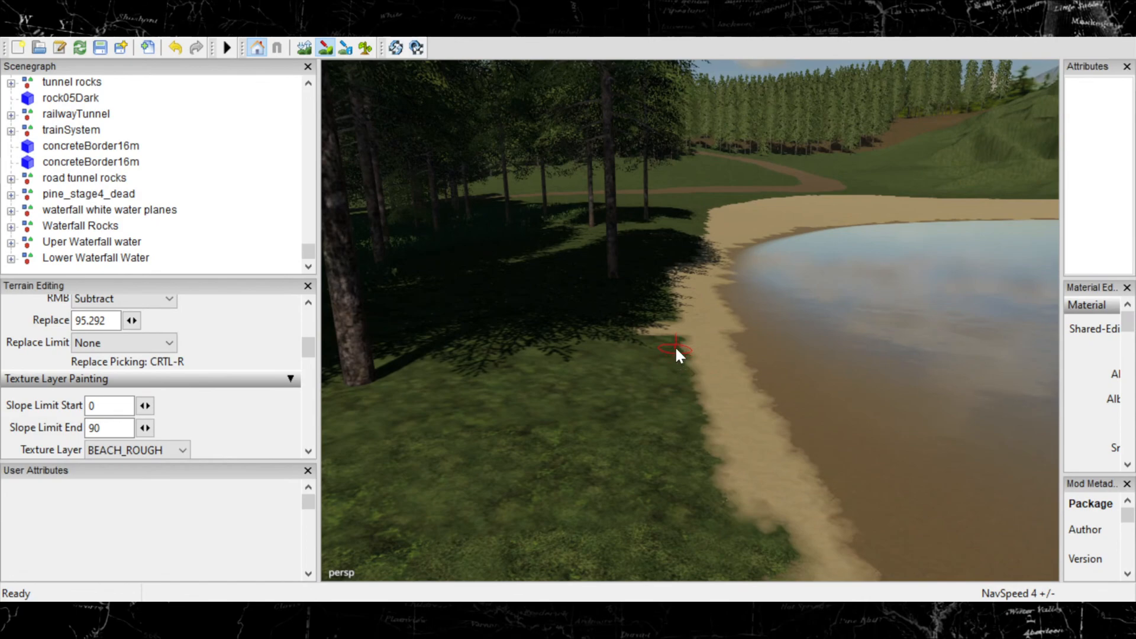
pyautogui.moveTo(660, 385)
pyautogui.mouseDown()
pyautogui.moveTo(677, 406)
pyautogui.moveTo(702, 512)
pyautogui.moveTo(723, 538)
pyautogui.moveTo(735, 532)
pyautogui.mouseUp()
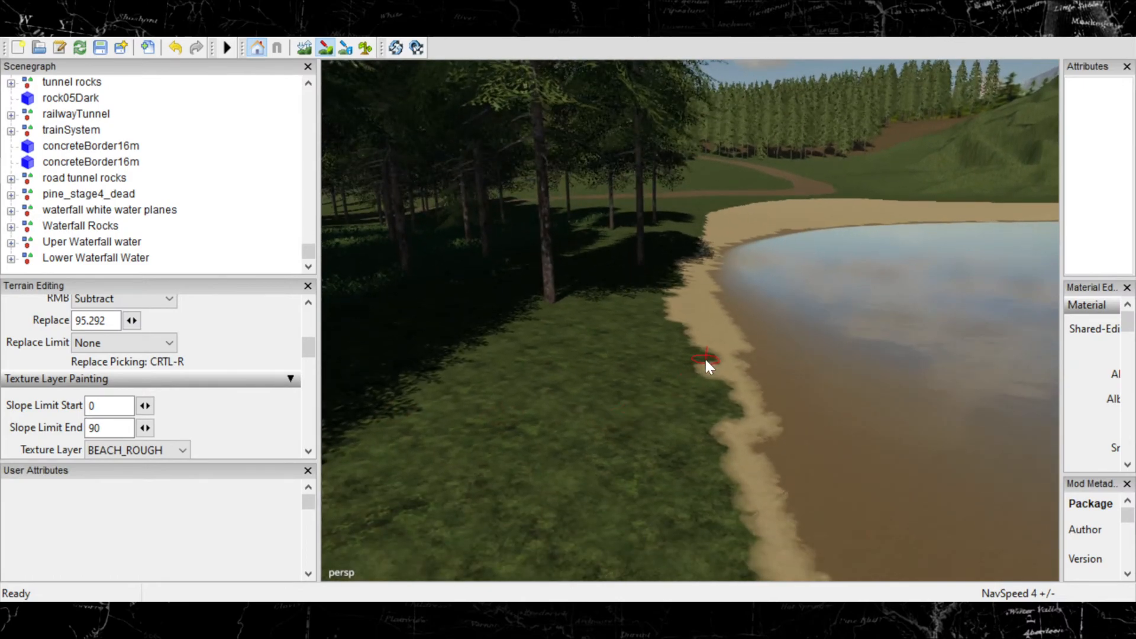
pyautogui.moveTo(690, 358)
pyautogui.mouseDown()
pyautogui.moveTo(715, 389)
pyautogui.moveTo(678, 445)
pyautogui.moveTo(690, 438)
pyautogui.moveTo(682, 465)
pyautogui.moveTo(709, 519)
pyautogui.moveTo(715, 477)
pyautogui.moveTo(684, 525)
pyautogui.moveTo(677, 578)
pyautogui.mouseUp()
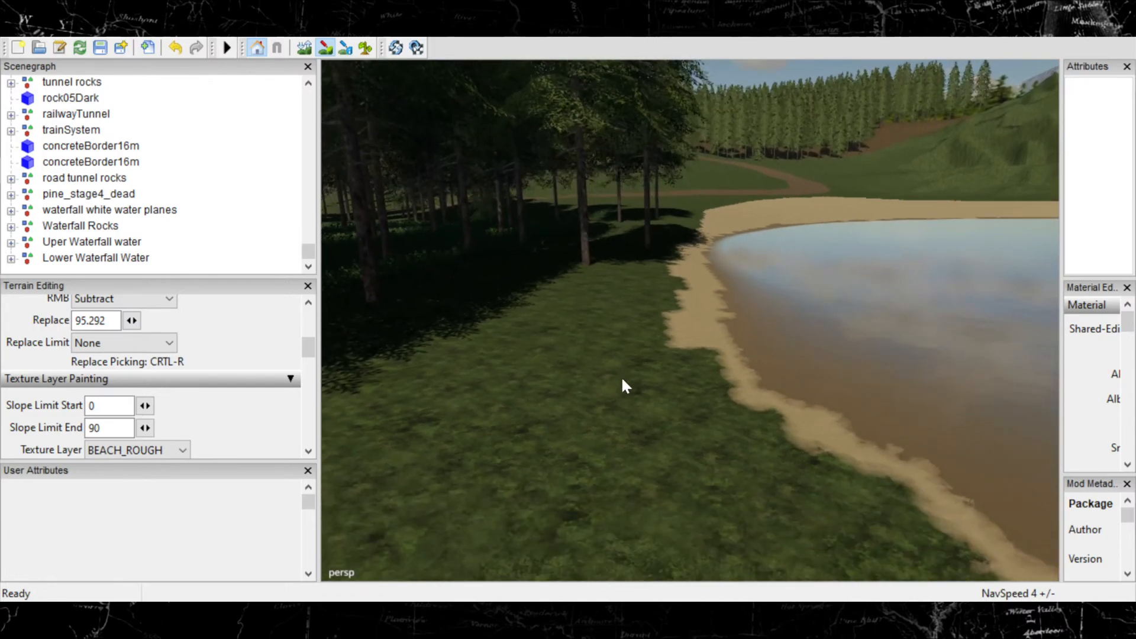
pyautogui.moveTo(690, 348)
pyautogui.mouseDown()
pyautogui.moveTo(685, 370)
pyautogui.moveTo(723, 421)
pyautogui.moveTo(856, 505)
pyautogui.mouseUp()
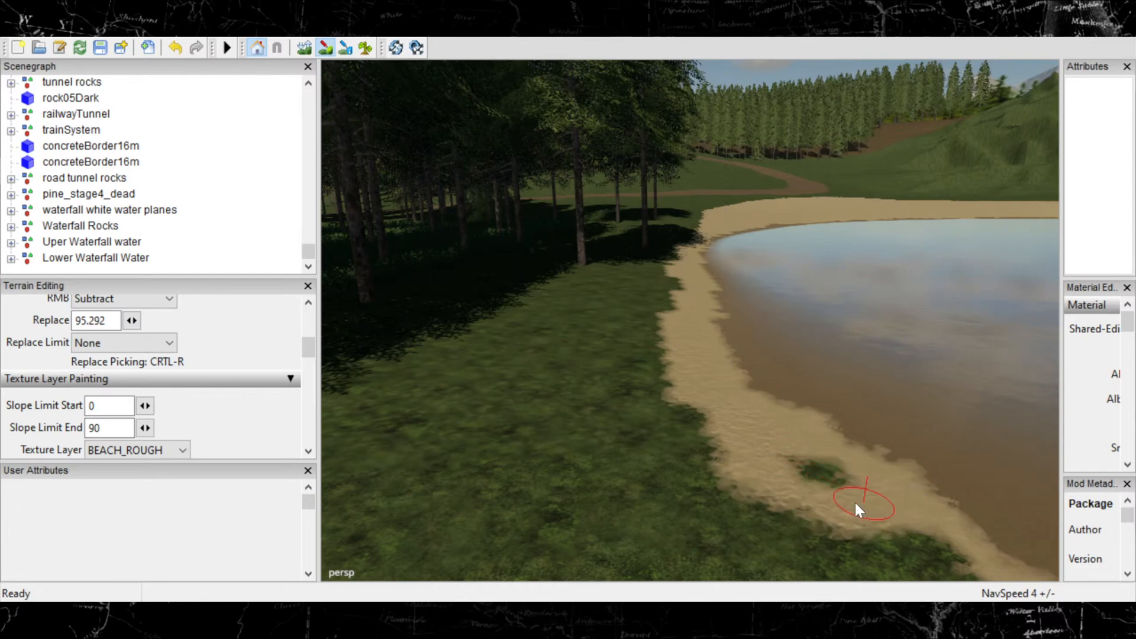
pyautogui.moveTo(826, 468); pyautogui.dragTo(812, 475)
# Inspect the shoreline beyond the pines from raised viewpoints, checking the sand border's width and course along the grass.
pyautogui.moveTo(811, 474)
pyautogui.keyDown('alt'); pyautogui.mouseDown(button='middle')
pyautogui.moveTo(548, 482)
pyautogui.moveTo(531, 319)
pyautogui.mouseUp(button='middle'); pyautogui.keyUp('alt')
pyautogui.keyDown('alt'); pyautogui.moveTo(530, 318); pyautogui.dragTo(237, 396, button='right'); pyautogui.keyUp('alt')
pyautogui.keyDown('alt'); pyautogui.moveTo(955, 407); pyautogui.dragTo(218, 465, button='right'); pyautogui.keyUp('alt')
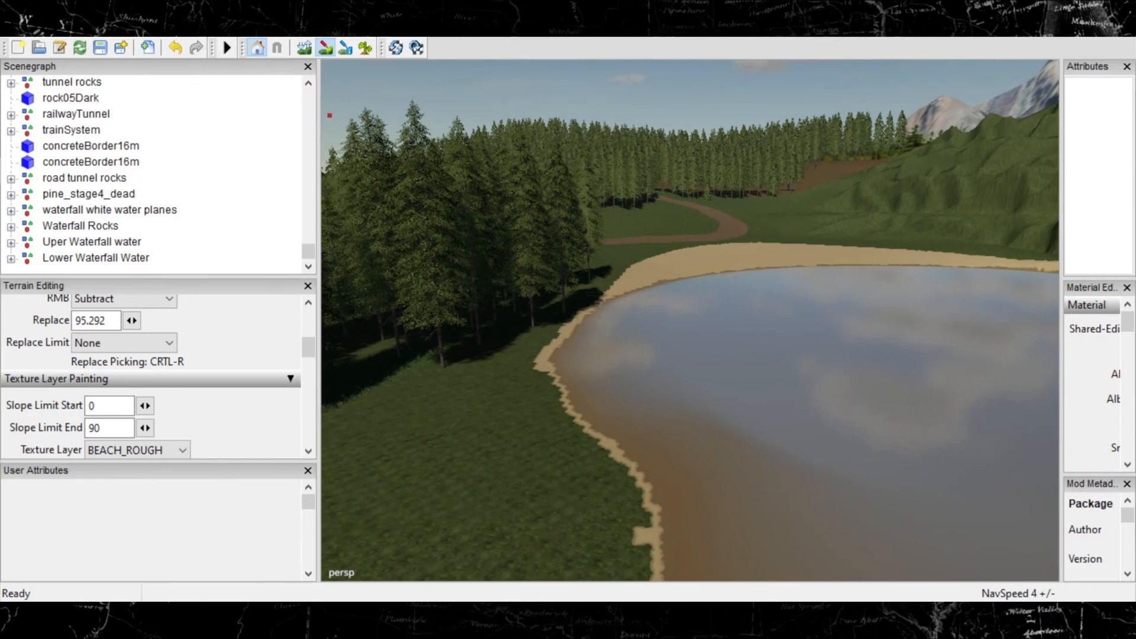
pyautogui.moveTo(528, 492)
pyautogui.keyDown('alt'); pyautogui.mouseDown(button='right')
pyautogui.moveTo(938, 175)
pyautogui.moveTo(1006, 142)
pyautogui.mouseUp(button='right'); pyautogui.keyUp('alt')
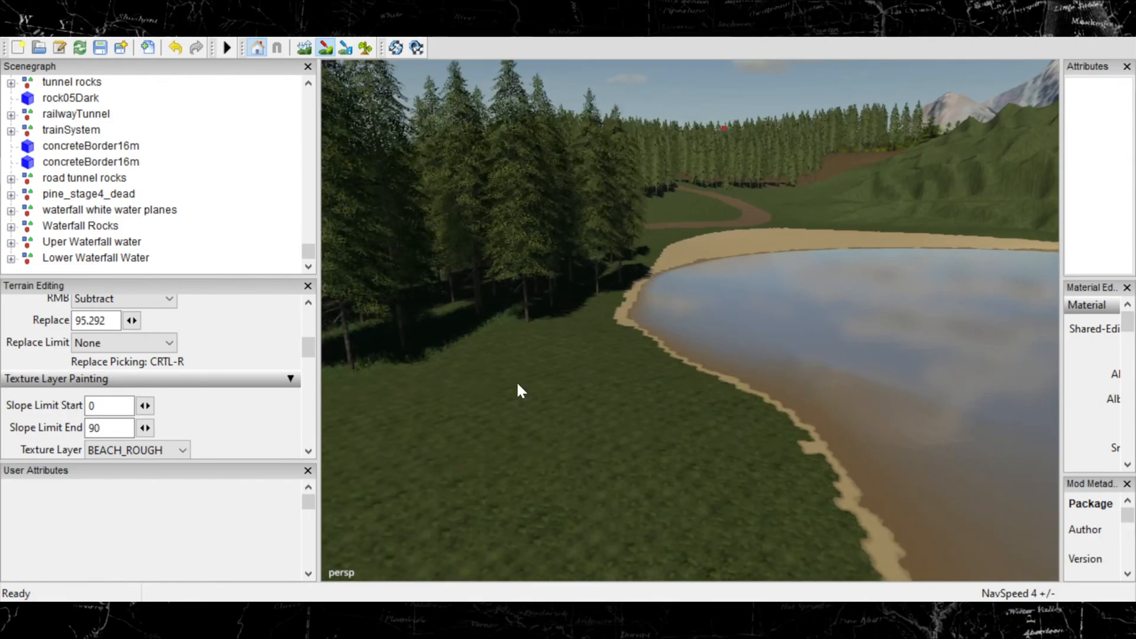
pyautogui.keyDown('alt'); pyautogui.moveTo(516, 382); pyautogui.dragTo(876, 236, button='right'); pyautogui.keyUp('alt')
pyautogui.keyDown('alt'); pyautogui.moveTo(424, 352); pyautogui.dragTo(828, 284, button='right'); pyautogui.keyUp('alt')
pyautogui.keyDown('alt'); pyautogui.moveTo(432, 481); pyautogui.dragTo(505, 357, button='right'); pyautogui.keyUp('alt')
pyautogui.keyDown('alt'); pyautogui.moveTo(505, 357); pyautogui.dragTo(895, 337, button='middle'); pyautogui.keyUp('alt')
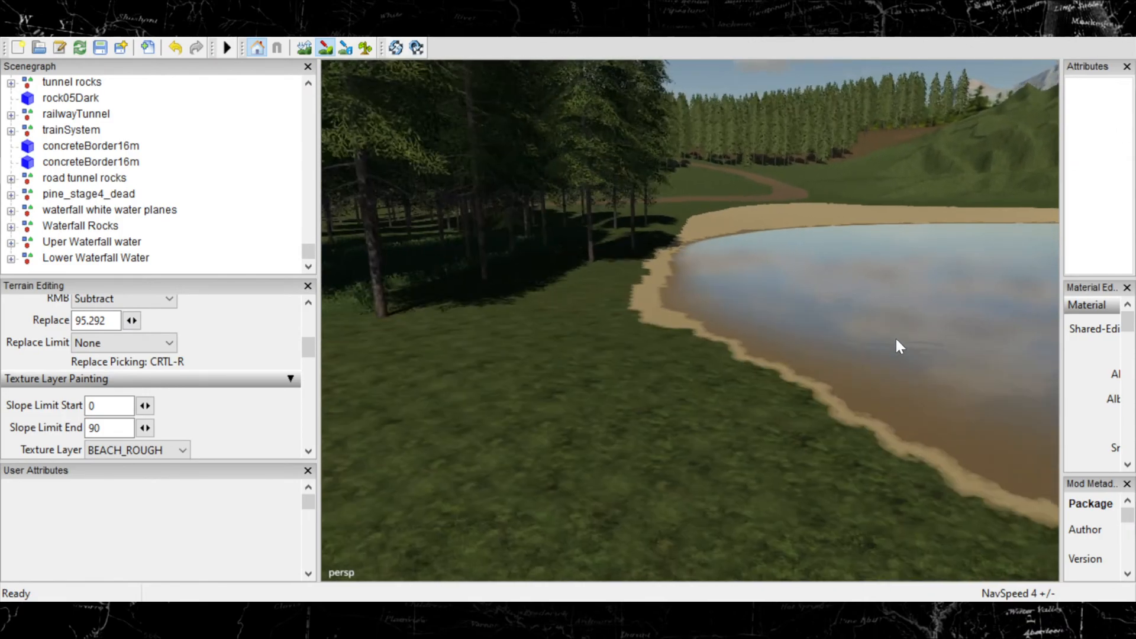
pyautogui.keyDown('alt'); pyautogui.moveTo(896, 337); pyautogui.dragTo(1106, 198, button='right'); pyautogui.keyUp('alt')
# Broaden the sand at the shoreline bend past the pines and roughen its inland edge along the open grass.
pyautogui.keyDown('alt'); pyautogui.moveTo(533, 402); pyautogui.dragTo(802, 325, button='right'); pyautogui.keyUp('alt')
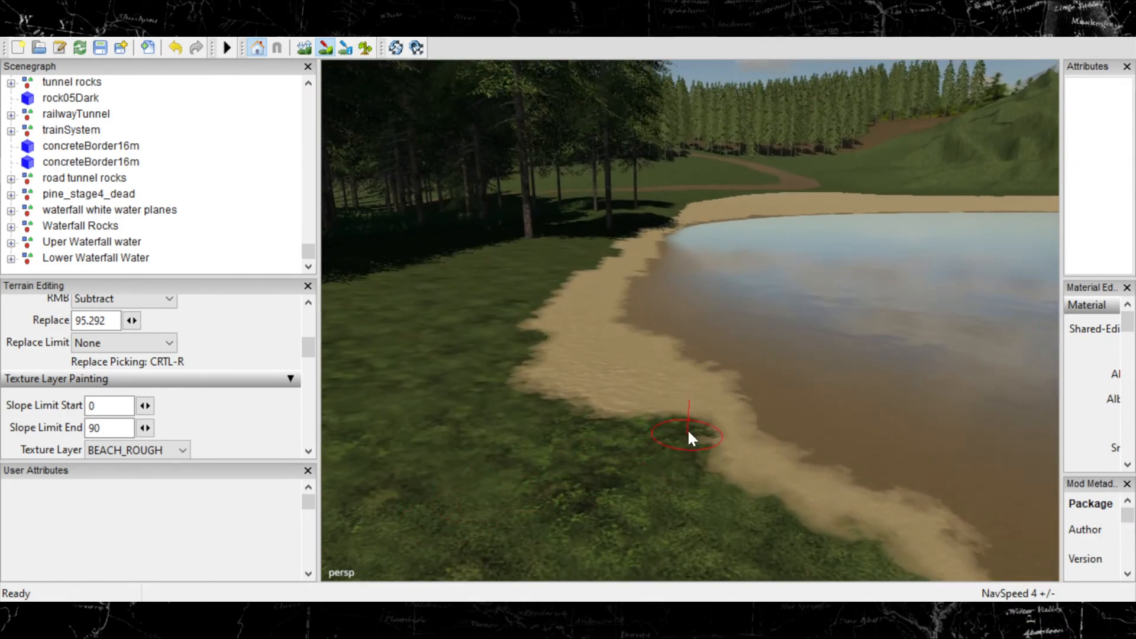
pyautogui.moveTo(675, 431)
pyautogui.mouseDown()
pyautogui.moveTo(683, 456)
pyautogui.moveTo(787, 497)
pyautogui.moveTo(788, 526)
pyautogui.moveTo(737, 515)
pyautogui.moveTo(769, 507)
pyautogui.mouseUp()
pyautogui.keyDown('alt'); pyautogui.moveTo(768, 505); pyautogui.dragTo(509, 408, button='right'); pyautogui.keyUp('alt')
pyautogui.keyDown('alt'); pyautogui.moveTo(746, 386); pyautogui.dragTo(537, 346, button='middle'); pyautogui.keyUp('alt')
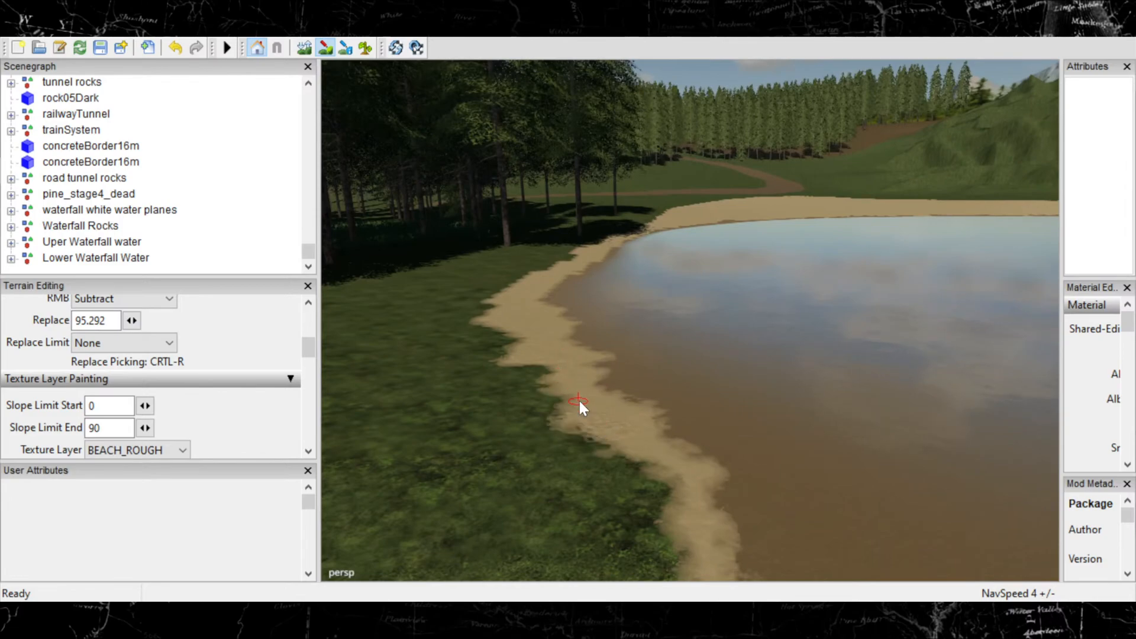
pyautogui.moveTo(643, 466); pyautogui.dragTo(648, 491)
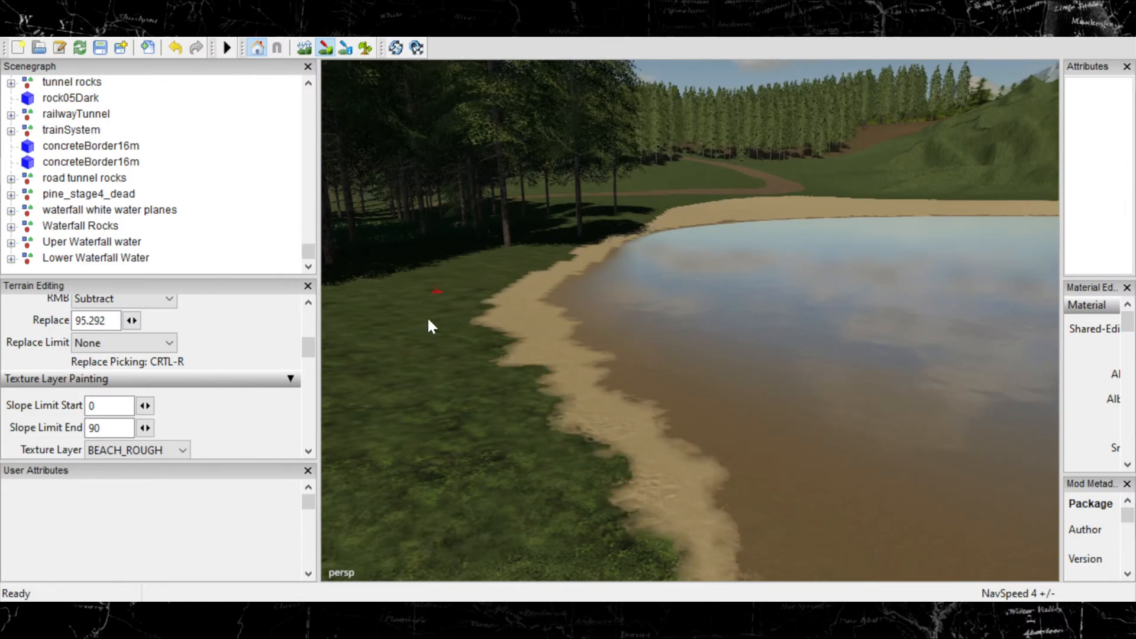
# Paint an uneven bulge of rough sand into the grass farther along the open lakeshore.
pyautogui.scroll(-3, 527, 431)
pyautogui.moveTo(525, 427)
pyautogui.keyDown('alt'); pyautogui.mouseDown(button='middle')
pyautogui.moveTo(502, 305)
pyautogui.moveTo(466, 335)
pyautogui.mouseUp(button='middle'); pyautogui.keyUp('alt')
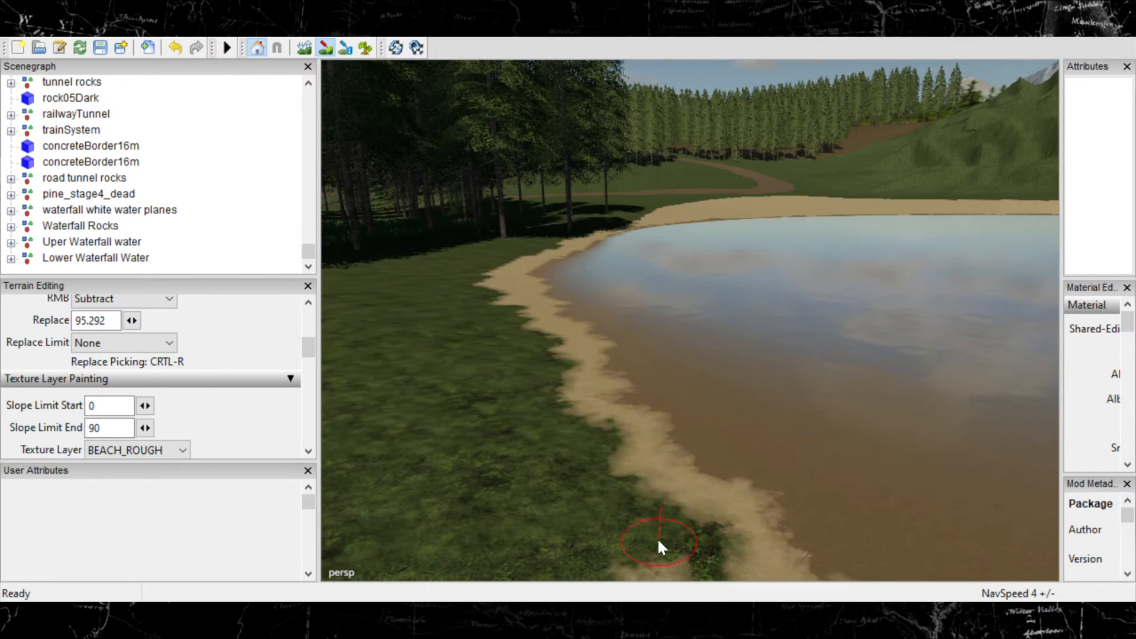
pyautogui.moveTo(673, 528)
pyautogui.mouseDown()
pyautogui.moveTo(595, 455)
pyautogui.moveTo(599, 435)
pyautogui.mouseUp()
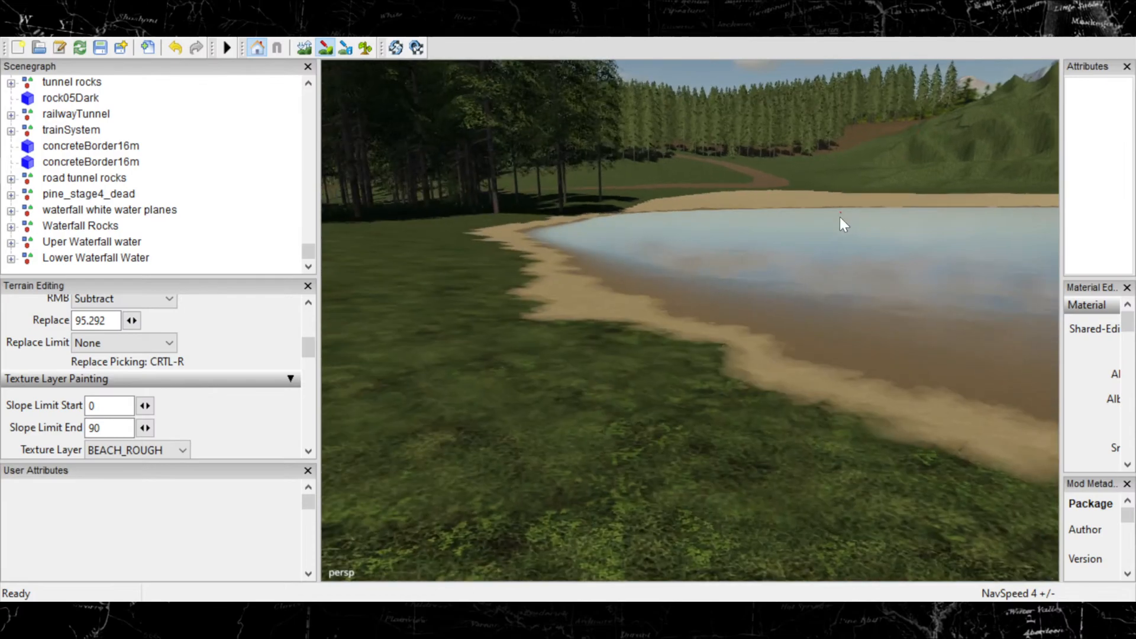
pyautogui.moveTo(706, 345); pyautogui.dragTo(620, 321)
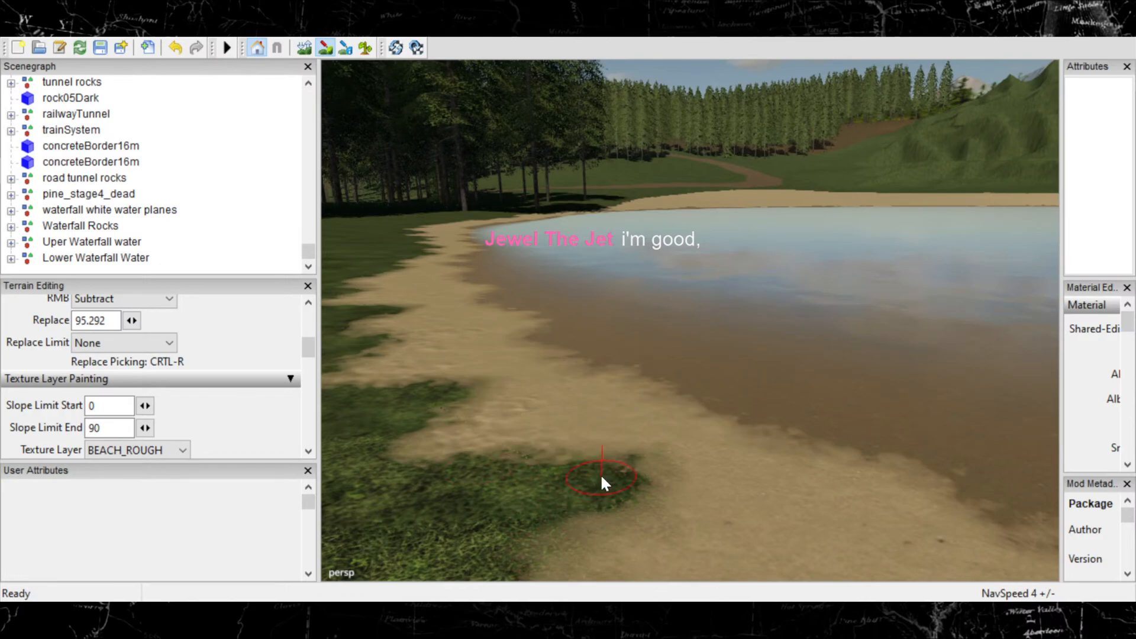
pyautogui.moveTo(561, 474)
pyautogui.mouseDown()
pyautogui.moveTo(528, 481)
pyautogui.moveTo(568, 468)
pyautogui.mouseUp()
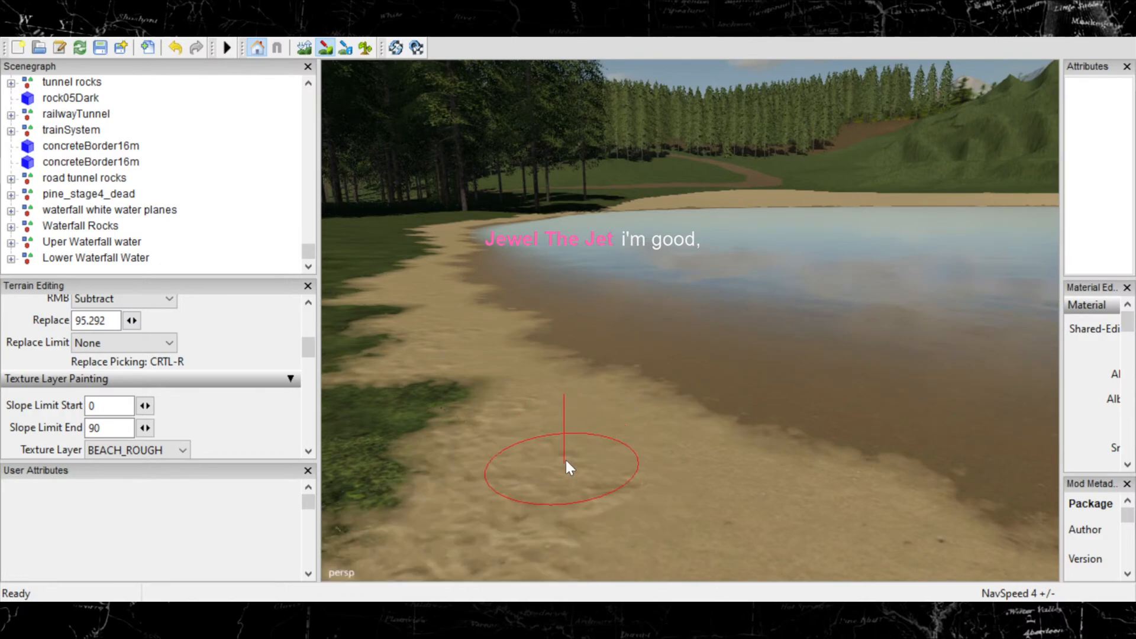
pyautogui.hotkey('ctrl', 'z')
pyautogui.hotkey('ctrl', 'z')
pyautogui.hotkey('ctrl', 'z')
pyautogui.hotkey('ctrl', 'z')
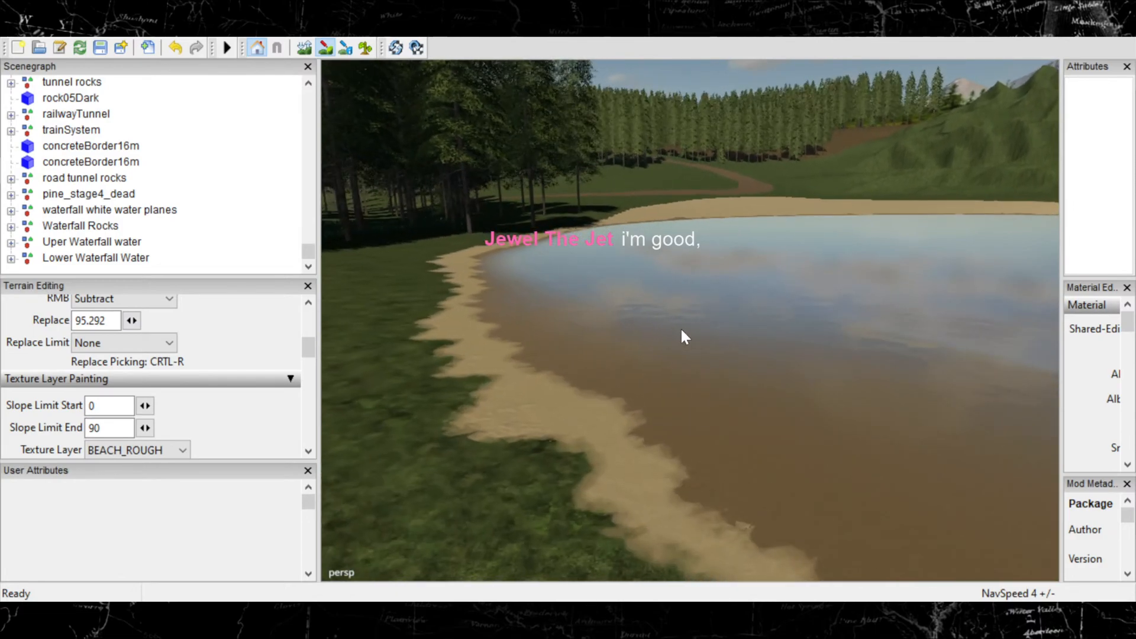
# Rework the sand's inland edge below the bulge with short rough sand strokes, undoing an unwanted one.
pyautogui.scroll(2, 601, 451)
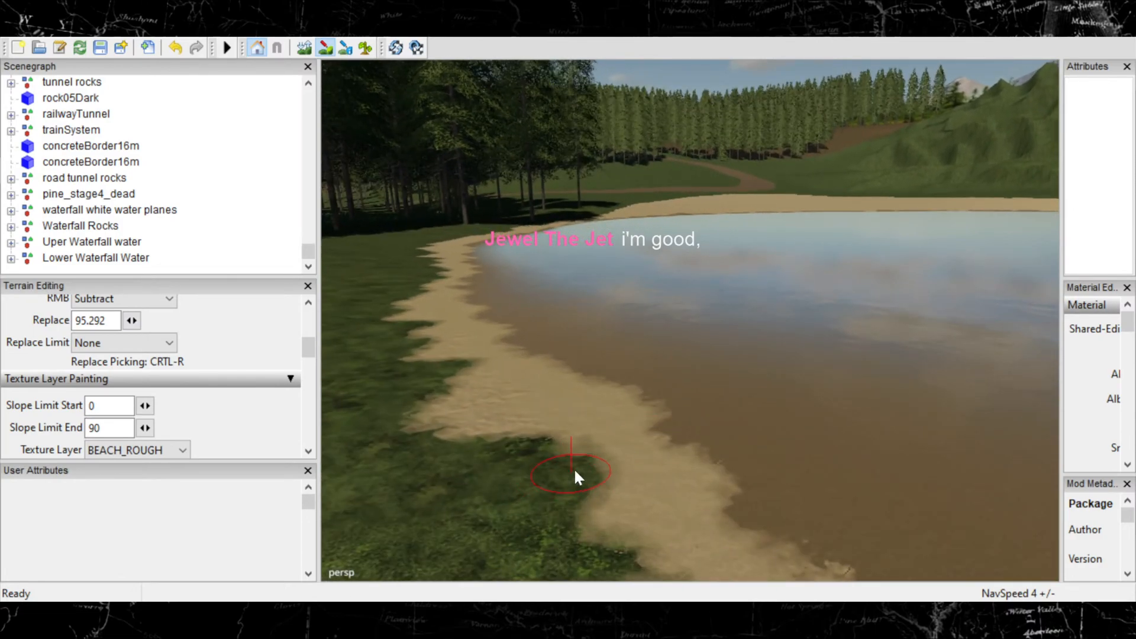
pyautogui.moveTo(571, 464); pyautogui.dragTo(585, 457)
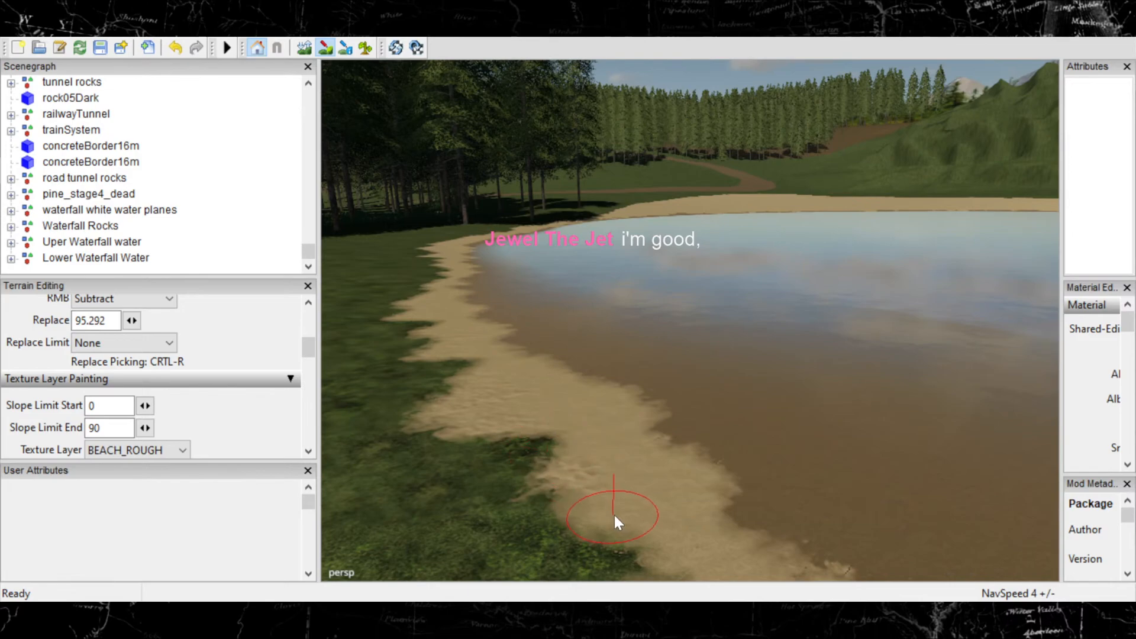
pyautogui.hotkey('ctrl', 'z')
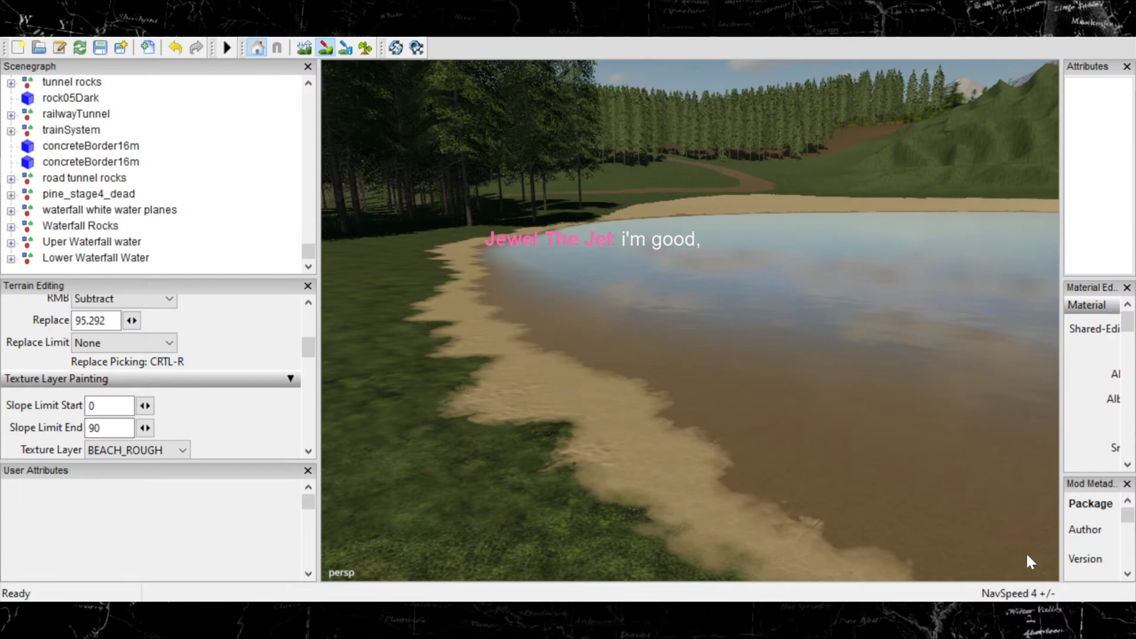
pyautogui.moveTo(612, 513); pyautogui.dragTo(592, 506)
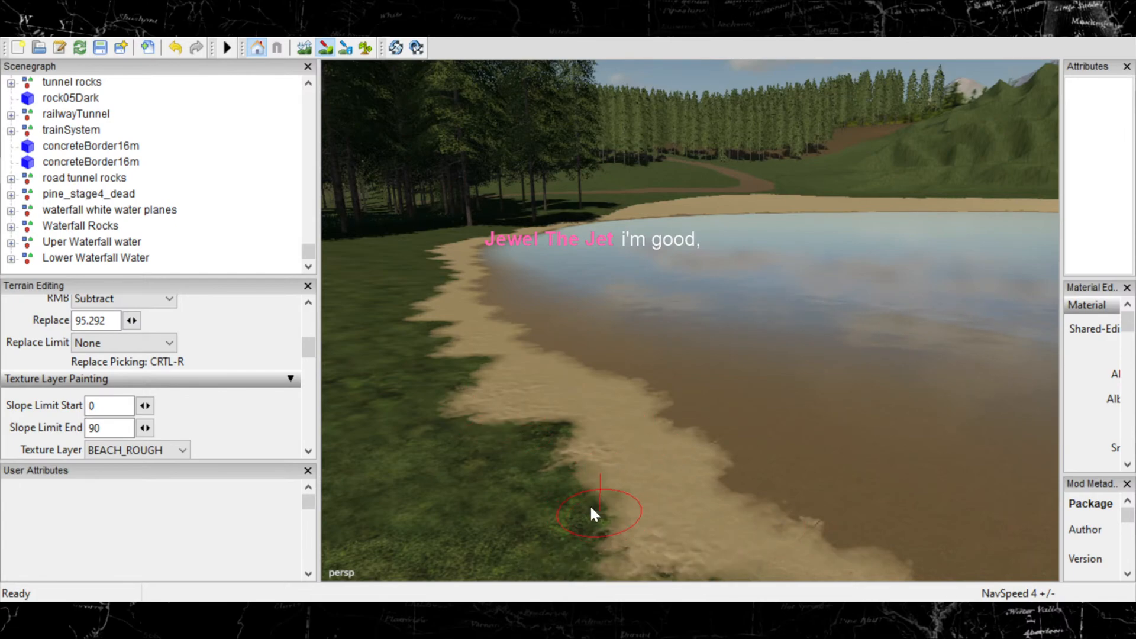
# Extend the BEACH_ROUGH border along the open lakeshore, widening the narrow sand strip into the grass with short uneven strokes.
pyautogui.moveTo(669, 492)
pyautogui.keyDown('alt'); pyautogui.mouseDown(button='middle')
pyautogui.moveTo(643, 385)
pyautogui.moveTo(633, 402)
pyautogui.mouseUp(button='middle'); pyautogui.keyUp('alt')
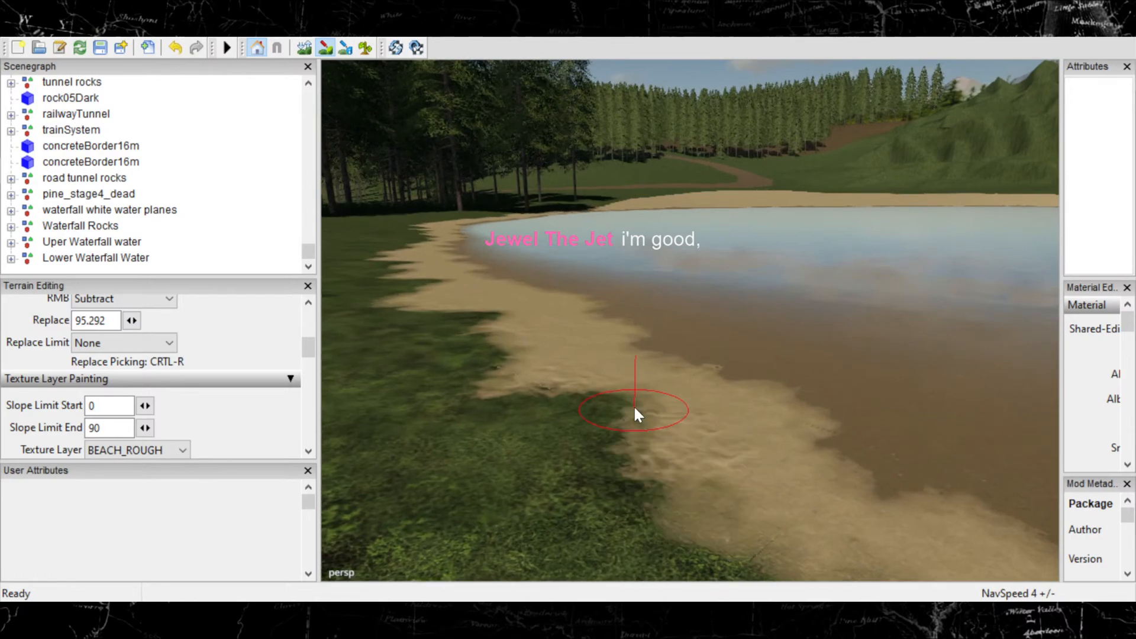
pyautogui.scroll(-2, 747, 439)
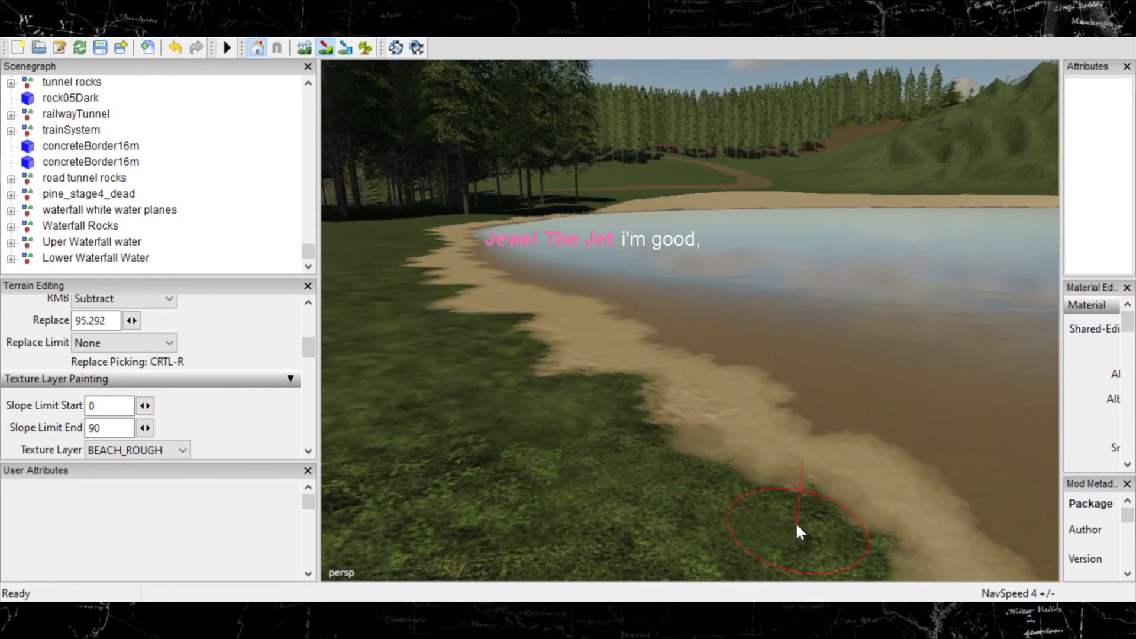
pyautogui.moveTo(716, 568)
pyautogui.mouseDown()
pyautogui.moveTo(823, 519)
pyautogui.moveTo(797, 485)
pyautogui.moveTo(725, 461)
pyautogui.moveTo(683, 461)
pyautogui.moveTo(646, 439)
pyautogui.mouseUp()
pyautogui.scroll(-3, 779, 438)
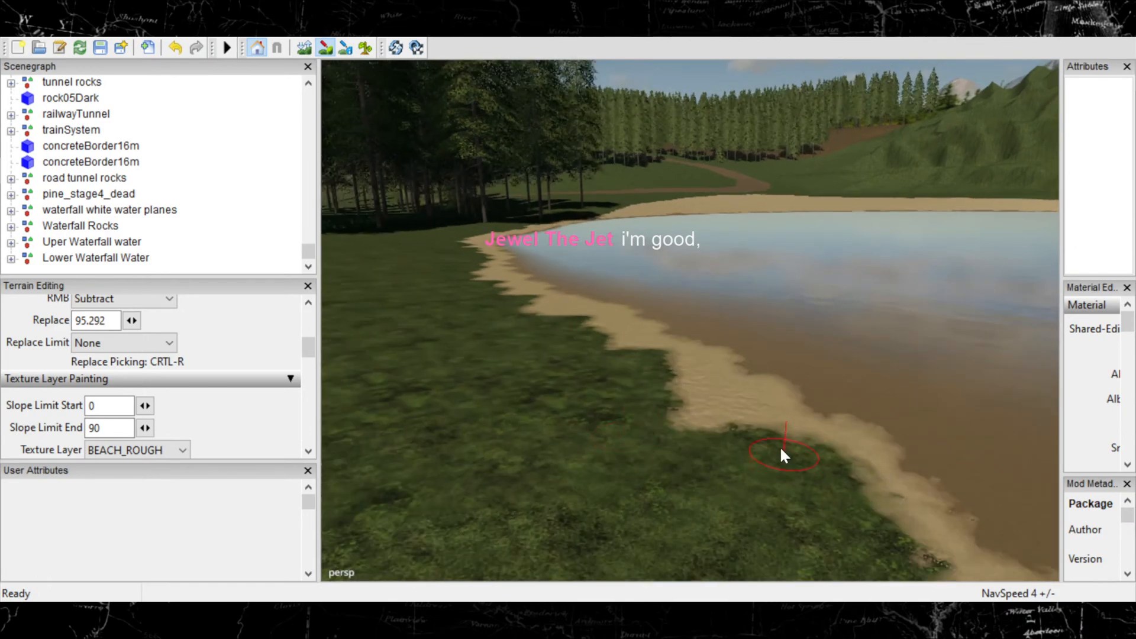
pyautogui.scroll(1, 780, 447)
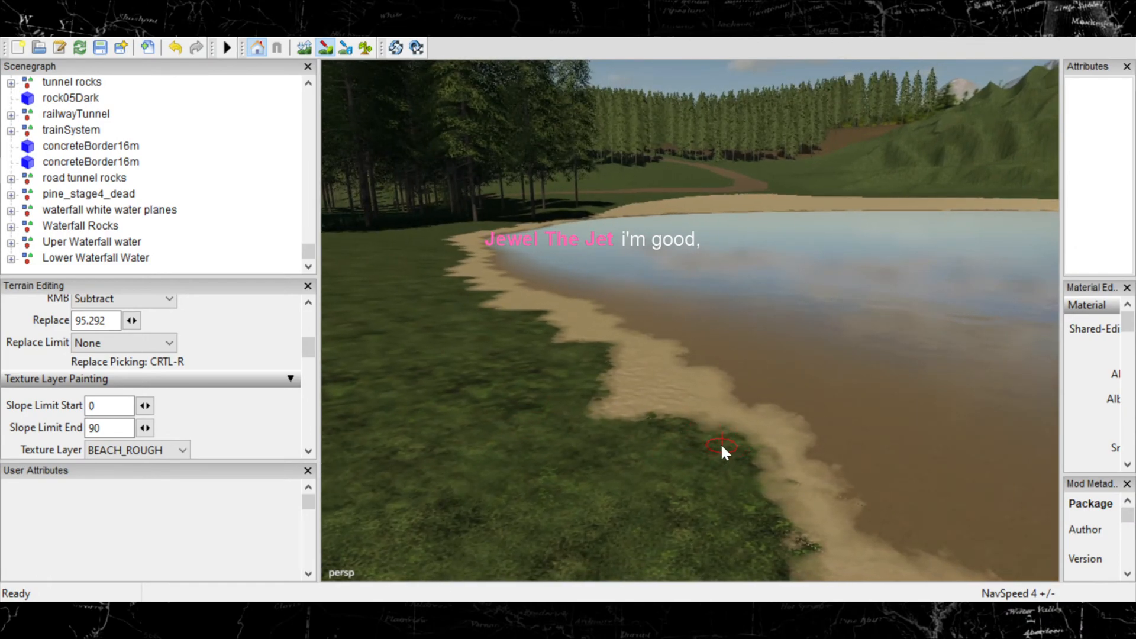
pyautogui.moveTo(722, 436); pyautogui.dragTo(659, 415)
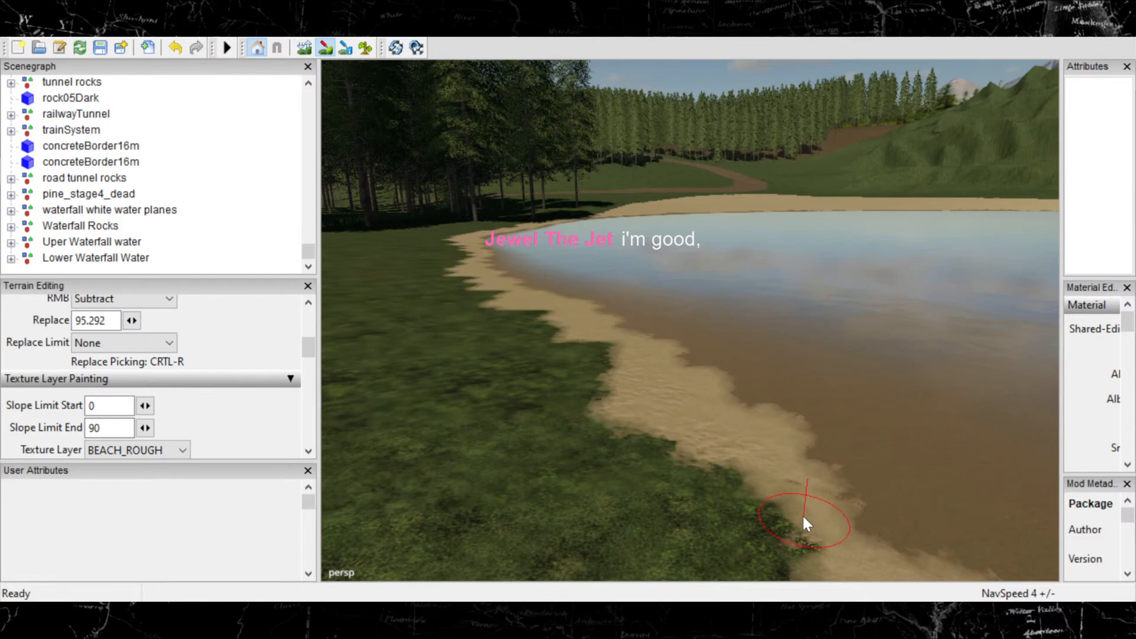
pyautogui.moveTo(738, 484)
pyautogui.mouseDown()
pyautogui.moveTo(707, 469)
pyautogui.moveTo(784, 448)
pyautogui.mouseUp()
pyautogui.scroll(-2, 783, 448)
pyautogui.moveTo(822, 517); pyautogui.dragTo(799, 481)
# Fill the grass notches on the inland side of the narrow sand strip with small rough sand strokes.
pyautogui.moveTo(804, 473)
pyautogui.keyDown('alt'); pyautogui.mouseDown(button='middle')
pyautogui.moveTo(794, 457)
pyautogui.moveTo(809, 452)
pyautogui.moveTo(720, 381)
pyautogui.mouseUp(button='middle'); pyautogui.keyUp('alt')
pyautogui.moveTo(678, 447)
pyautogui.mouseDown()
pyautogui.moveTo(648, 436)
pyautogui.moveTo(680, 433)
pyautogui.mouseUp()
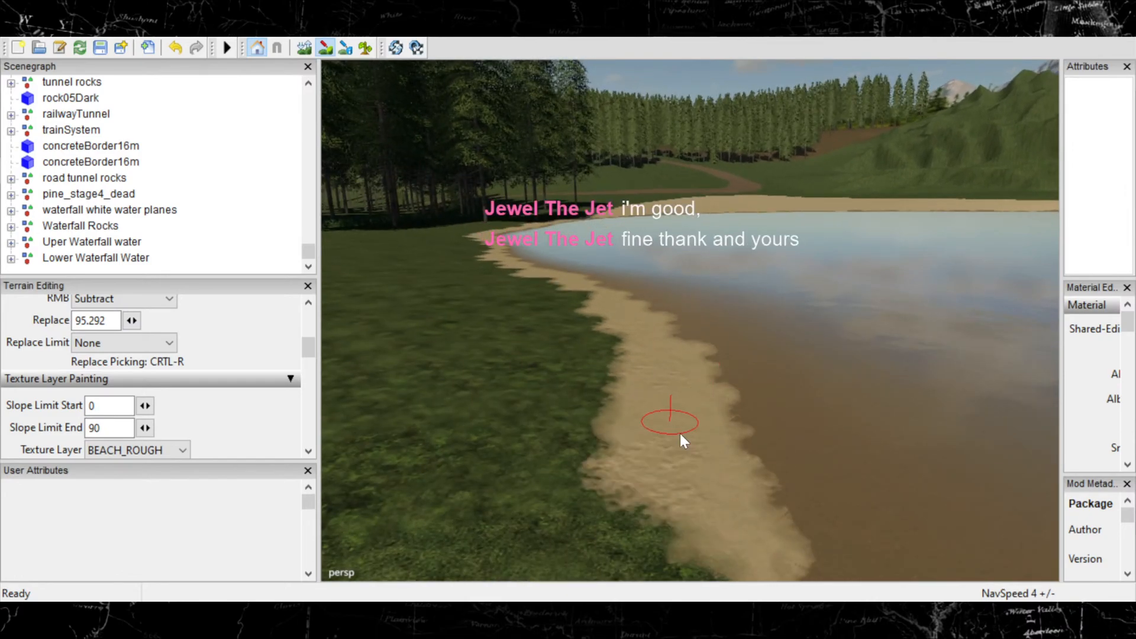
pyautogui.scroll(-2, 707, 492)
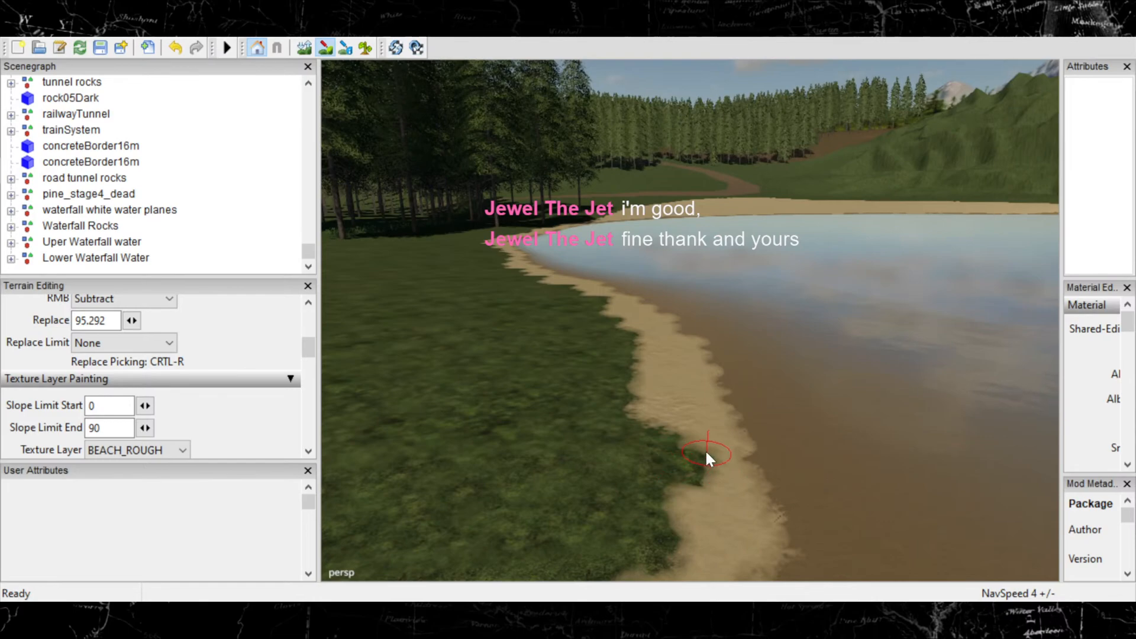
pyautogui.moveTo(703, 475)
pyautogui.mouseDown()
pyautogui.moveTo(681, 474)
pyautogui.moveTo(690, 440)
pyautogui.moveTo(694, 477)
pyautogui.mouseUp()
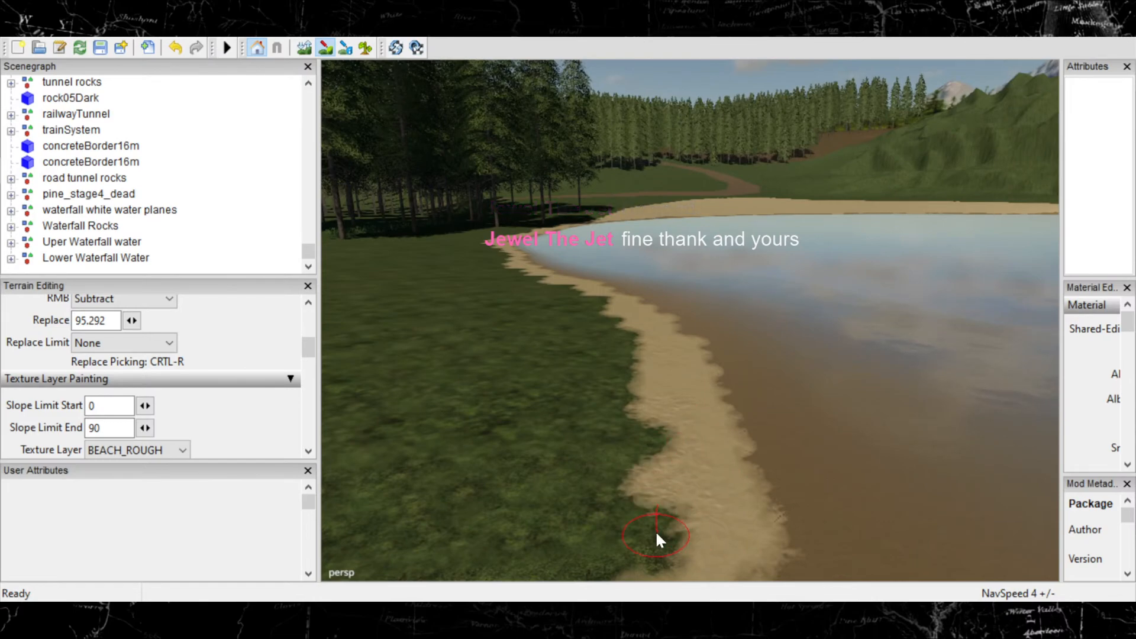
pyautogui.moveTo(634, 537); pyautogui.dragTo(666, 505)
# Roughen the next stretch of the strip's inland edge with BEACH_ROUGH, covering the grass pockets that cut into the sand.
pyautogui.keyDown('alt'); pyautogui.moveTo(753, 496); pyautogui.dragTo(775, 404, button='middle'); pyautogui.keyUp('alt')
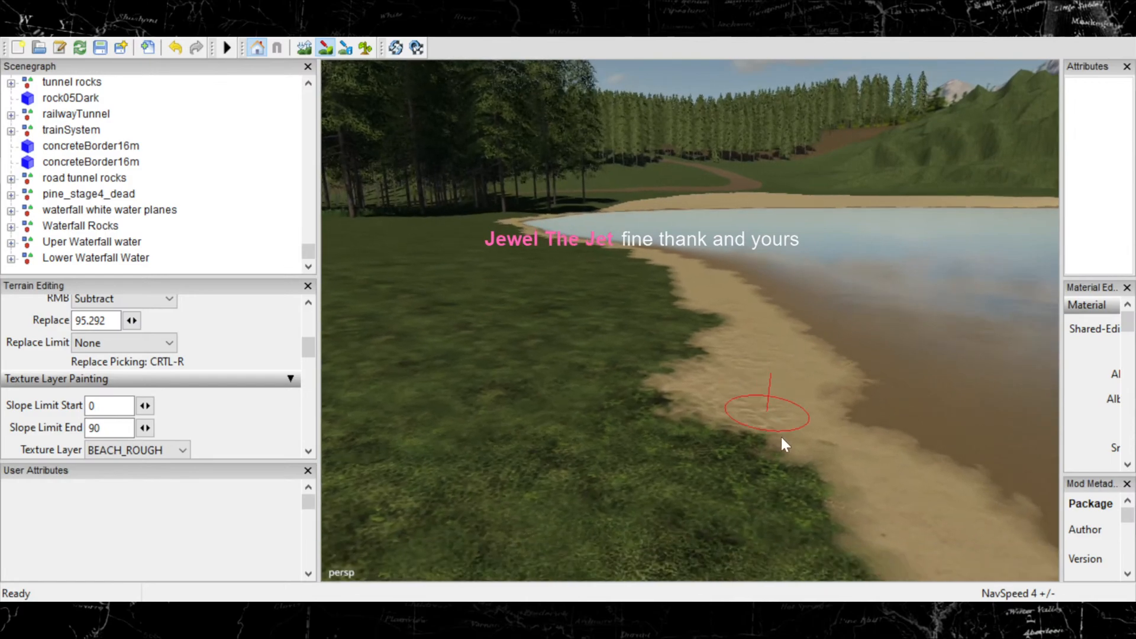
pyautogui.moveTo(782, 439); pyautogui.dragTo(781, 459)
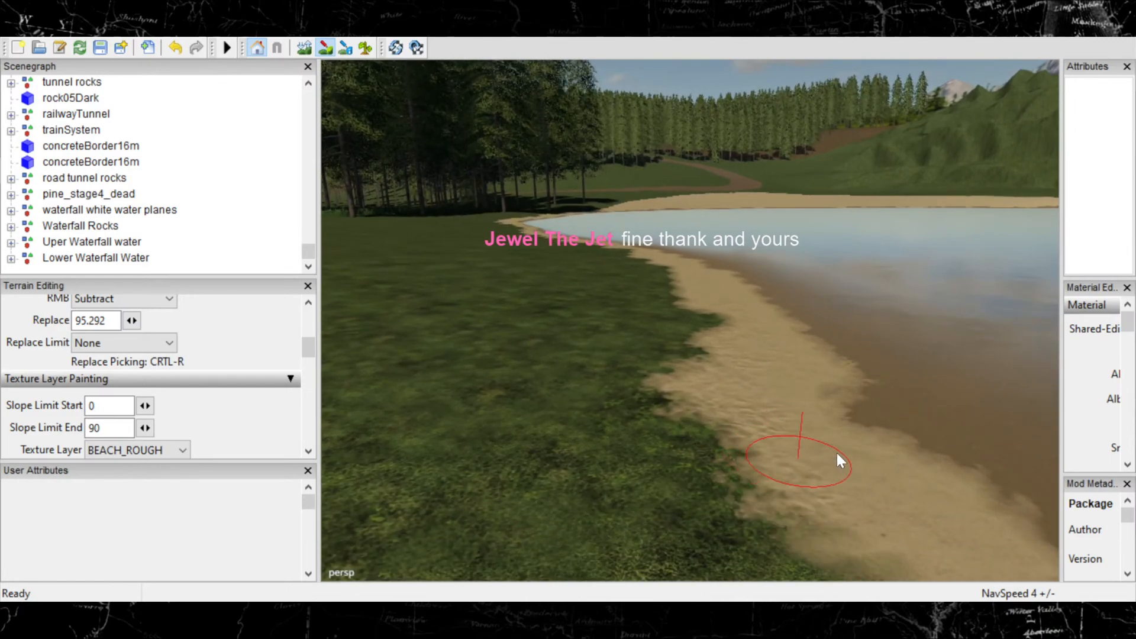
pyautogui.scroll(-2, 828, 455)
pyautogui.keyDown('alt'); pyautogui.moveTo(821, 446); pyautogui.dragTo(792, 417, button='middle'); pyautogui.keyUp('alt')
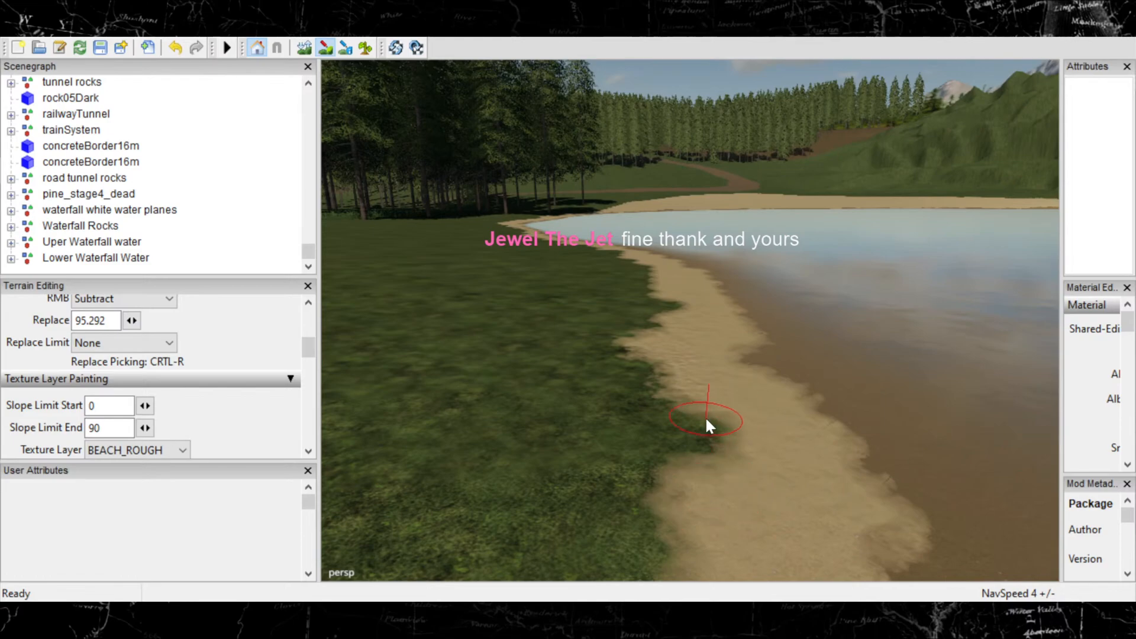
pyautogui.moveTo(696, 439)
pyautogui.mouseDown()
pyautogui.moveTo(718, 418)
pyautogui.moveTo(697, 452)
pyautogui.mouseUp()
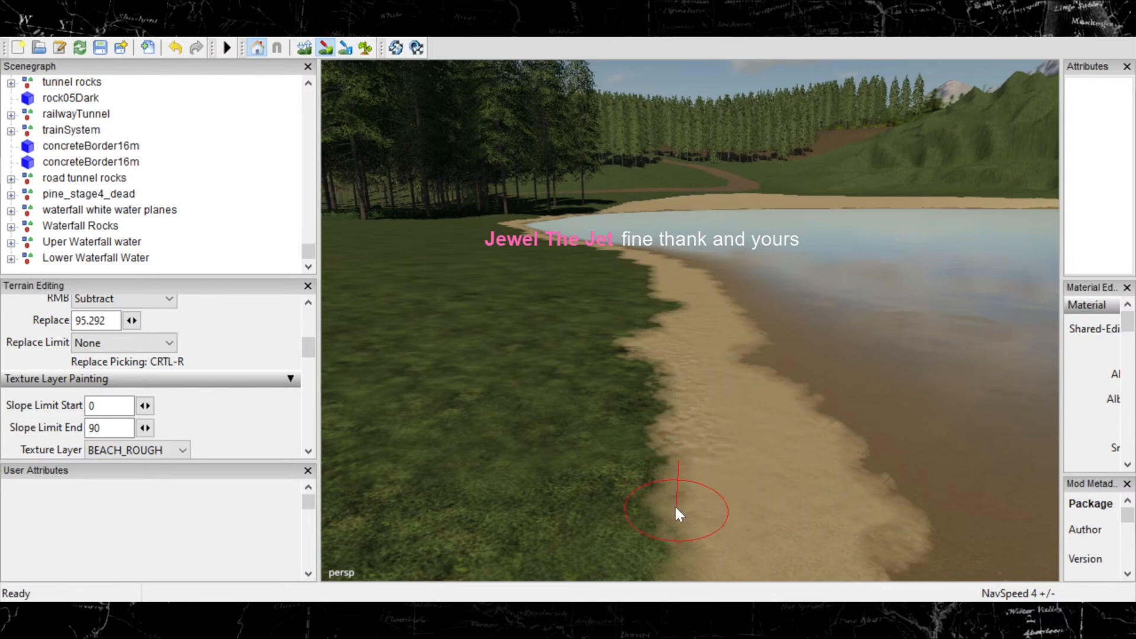
pyautogui.keyDown('alt'); pyautogui.moveTo(693, 523); pyautogui.dragTo(612, 484, button='right'); pyautogui.keyUp('alt')
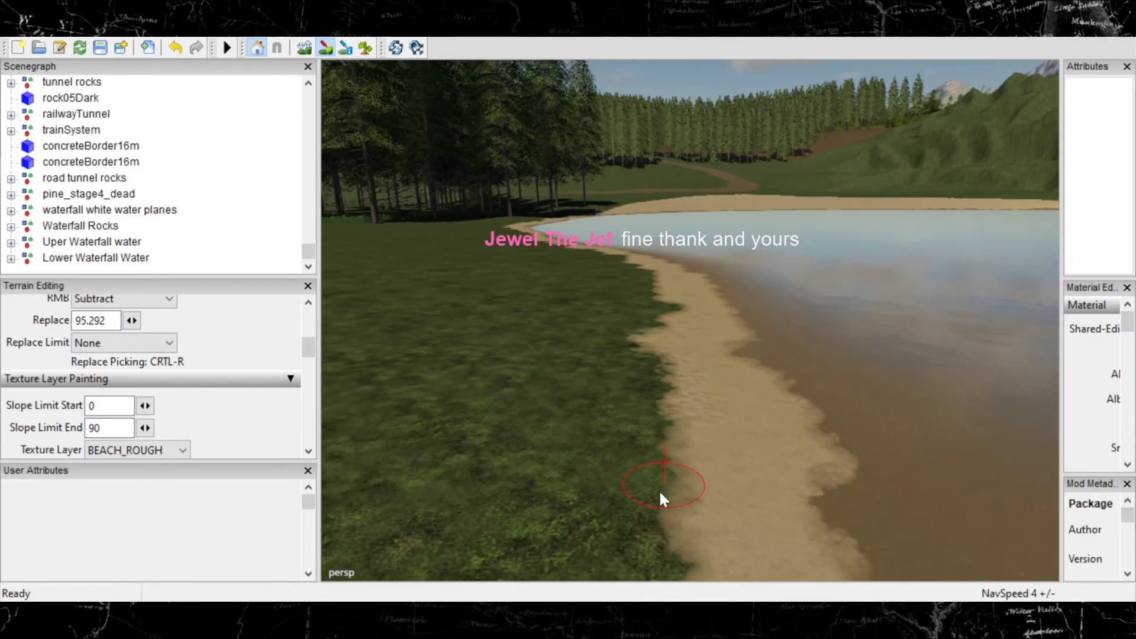
pyautogui.moveTo(648, 546); pyautogui.dragTo(649, 493)
# Paint rough sand around the grassy point where the shoreline turns, giving the bend a wider, jagged inland edge.
pyautogui.moveTo(777, 418)
pyautogui.keyDown('alt'); pyautogui.mouseDown(button='middle')
pyautogui.moveTo(799, 328)
pyautogui.moveTo(820, 362)
pyautogui.moveTo(847, 372)
pyautogui.mouseUp(button='middle'); pyautogui.keyUp('alt')
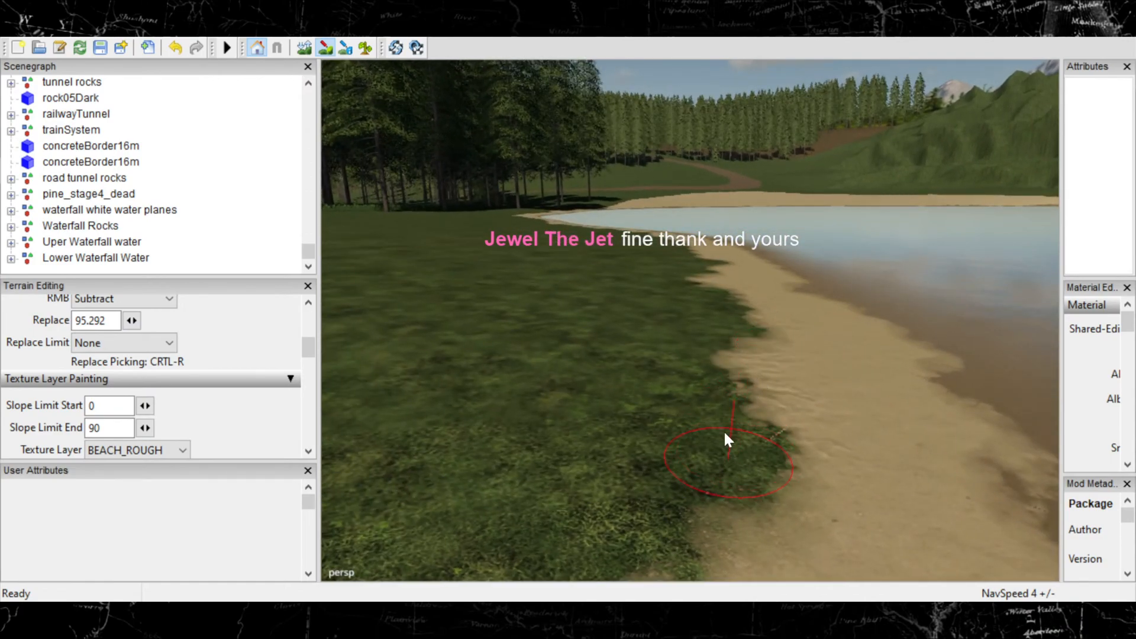
pyautogui.moveTo(727, 438); pyautogui.dragTo(728, 448)
pyautogui.keyDown('alt'); pyautogui.moveTo(727, 468); pyautogui.dragTo(573, 503, button='right'); pyautogui.keyUp('alt')
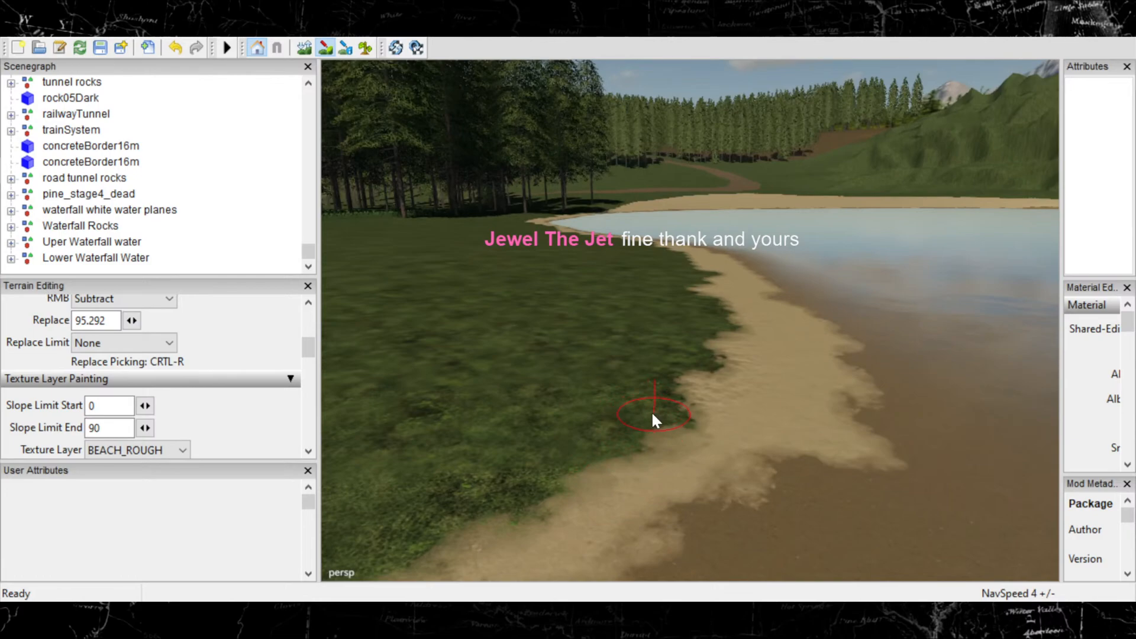
pyautogui.moveTo(655, 418)
pyautogui.mouseDown()
pyautogui.moveTo(603, 459)
pyautogui.moveTo(501, 467)
pyautogui.moveTo(419, 498)
pyautogui.moveTo(451, 495)
pyautogui.mouseUp()
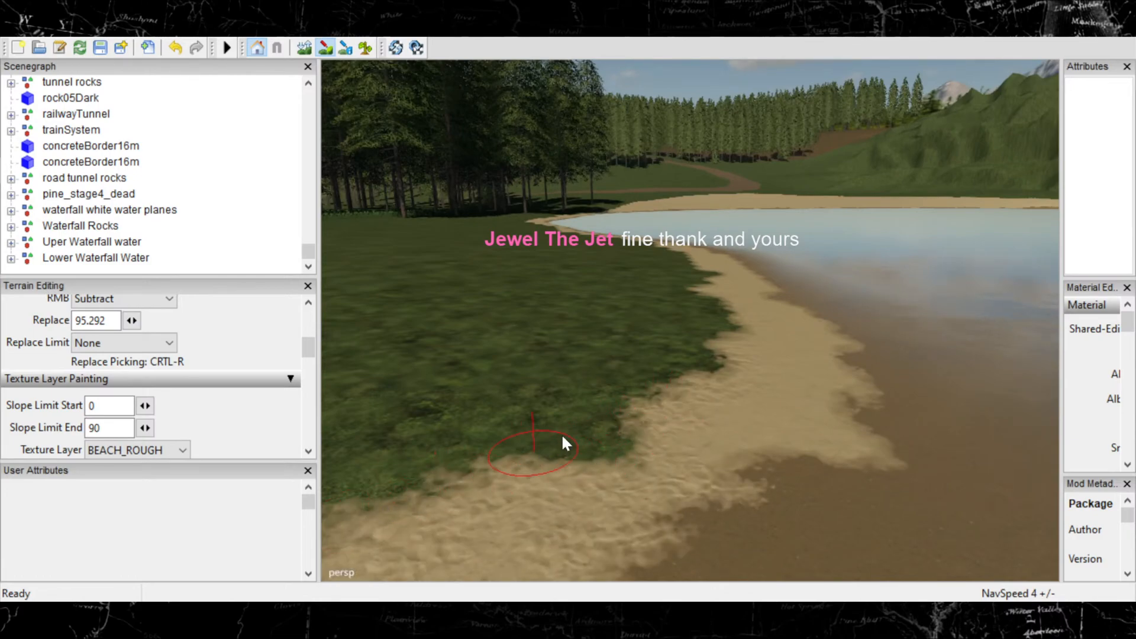
pyautogui.keyDown('alt'); pyautogui.moveTo(562, 436); pyautogui.dragTo(730, 399, button='middle'); pyautogui.keyUp('alt')
pyautogui.keyDown('alt'); pyautogui.moveTo(735, 398); pyautogui.dragTo(666, 397, button='right'); pyautogui.keyUp('alt')
pyautogui.moveTo(666, 396)
pyautogui.mouseDown()
pyautogui.moveTo(665, 377)
pyautogui.moveTo(571, 383)
pyautogui.moveTo(471, 361)
pyautogui.mouseUp()
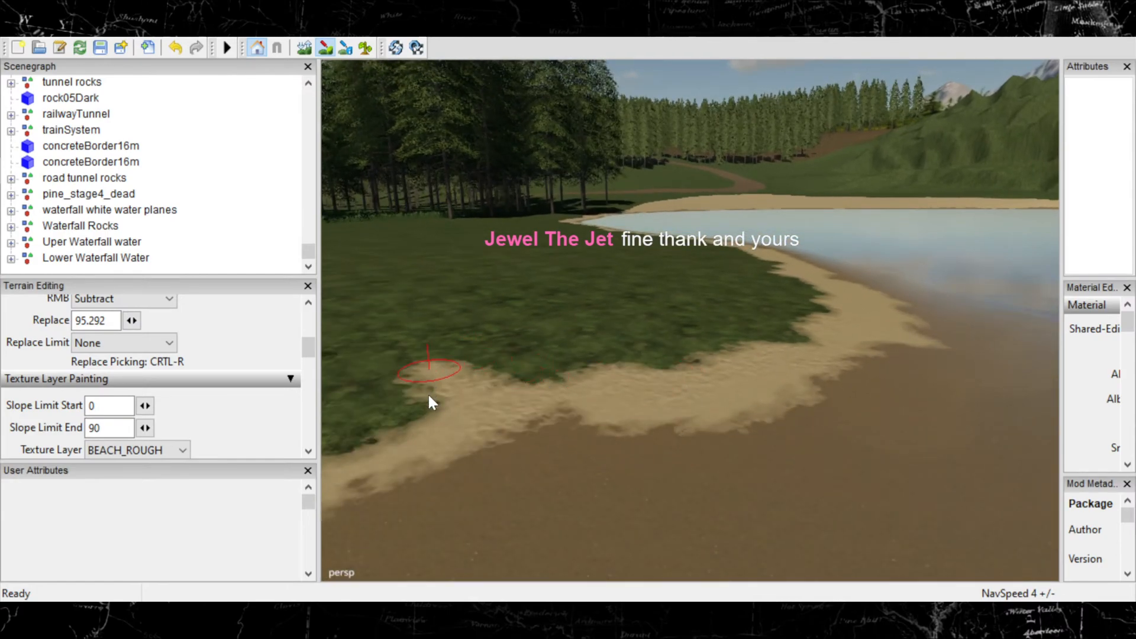
pyautogui.moveTo(429, 395); pyautogui.dragTo(363, 408)
# Cover the grass corner beyond the bend with rough sand and carry the ragged edge on along the adjoining shore.
pyautogui.keyDown('alt'); pyautogui.moveTo(444, 393); pyautogui.dragTo(754, 380, button='middle'); pyautogui.keyUp('alt')
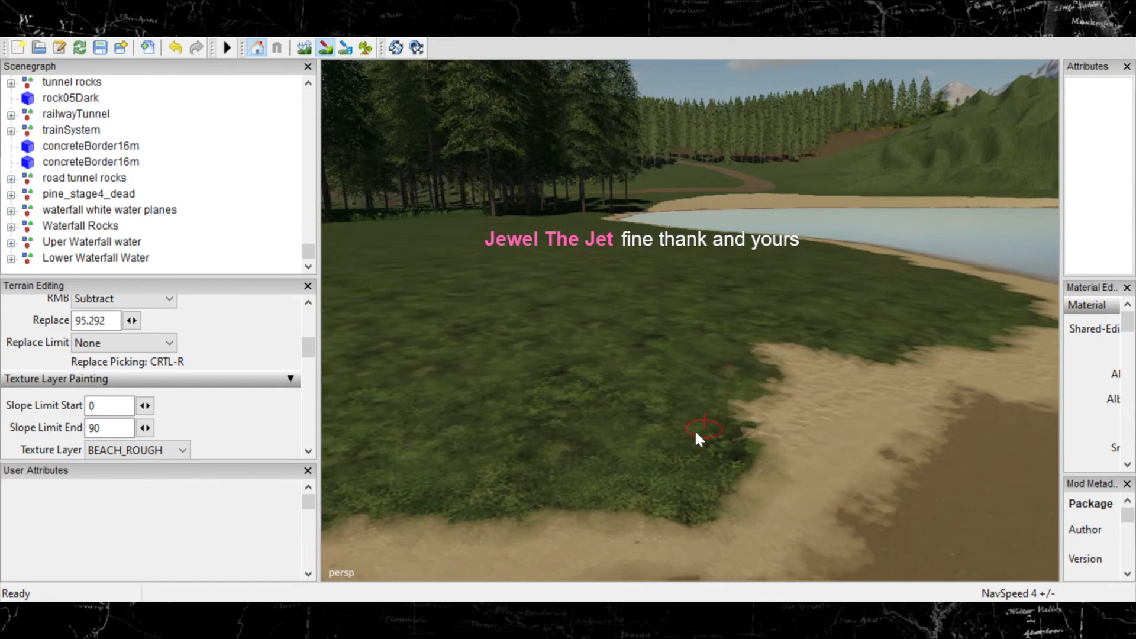
pyautogui.moveTo(697, 438); pyautogui.dragTo(716, 432)
pyautogui.moveTo(653, 452)
pyautogui.mouseDown()
pyautogui.moveTo(616, 437)
pyautogui.moveTo(519, 455)
pyautogui.mouseUp()
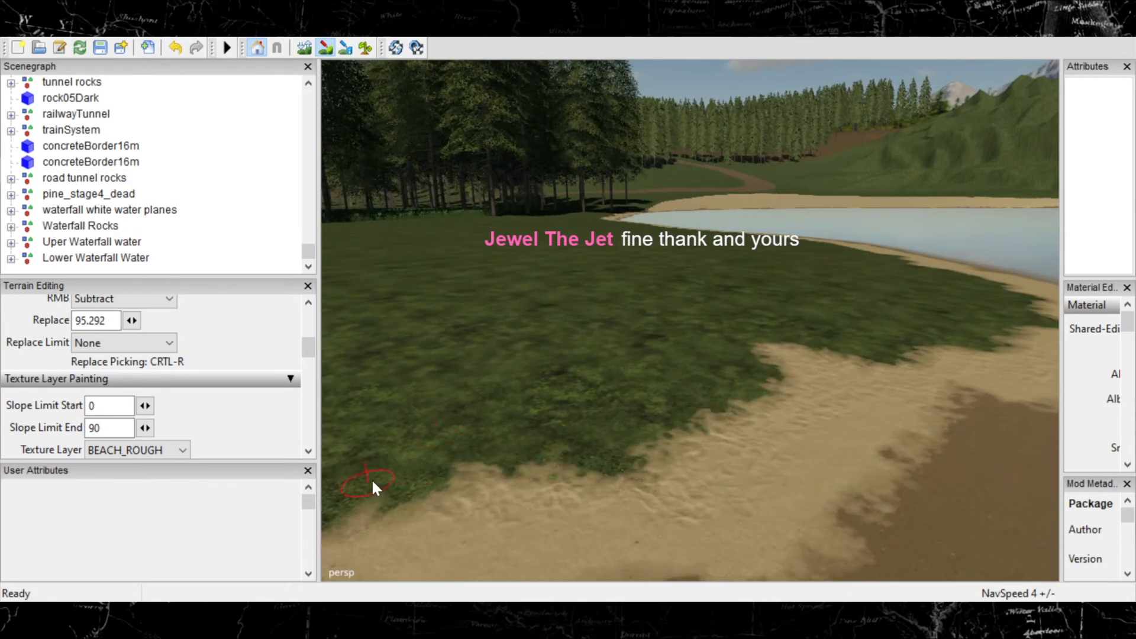
pyautogui.moveTo(373, 489)
pyautogui.keyDown('alt'); pyautogui.mouseDown(button='middle')
pyautogui.moveTo(786, 431)
pyautogui.moveTo(602, 434)
pyautogui.mouseUp(button='middle'); pyautogui.keyUp('alt')
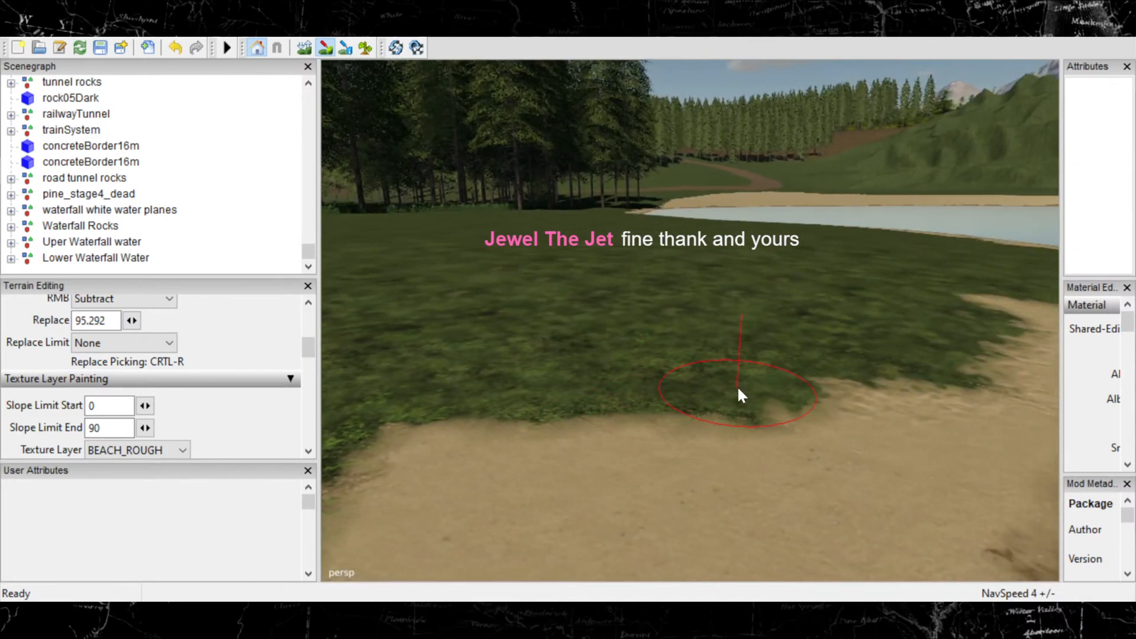
pyautogui.moveTo(738, 389)
pyautogui.mouseDown()
pyautogui.moveTo(695, 364)
pyautogui.moveTo(428, 387)
pyautogui.mouseUp()
pyautogui.scroll(-2, 413, 412)
pyautogui.scroll(-1, 412, 411)
pyautogui.moveTo(552, 375)
pyautogui.mouseDown()
pyautogui.moveTo(528, 371)
pyautogui.moveTo(539, 400)
pyautogui.mouseUp()
# Widen the thin sand band facing the pine stand with long, wavy BEACH_ROUGH strokes along the grass.
pyautogui.moveTo(539, 399)
pyautogui.keyDown('alt'); pyautogui.mouseDown(button='middle')
pyautogui.moveTo(713, 451)
pyautogui.moveTo(766, 453)
pyautogui.mouseUp(button='middle'); pyautogui.keyUp('alt')
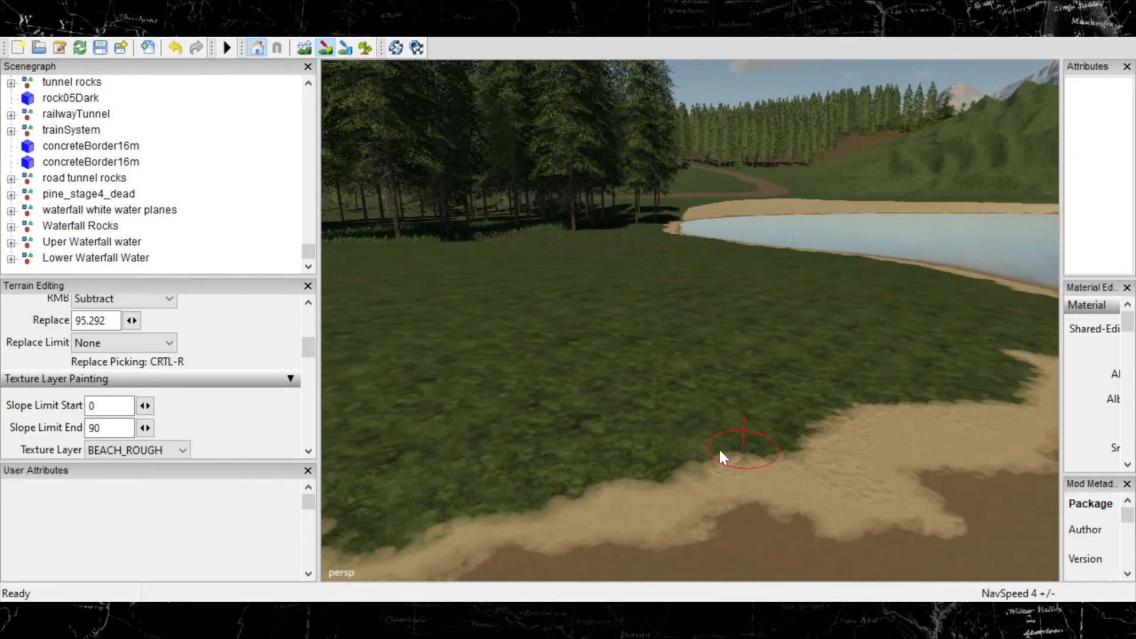
pyautogui.moveTo(721, 453); pyautogui.dragTo(392, 499)
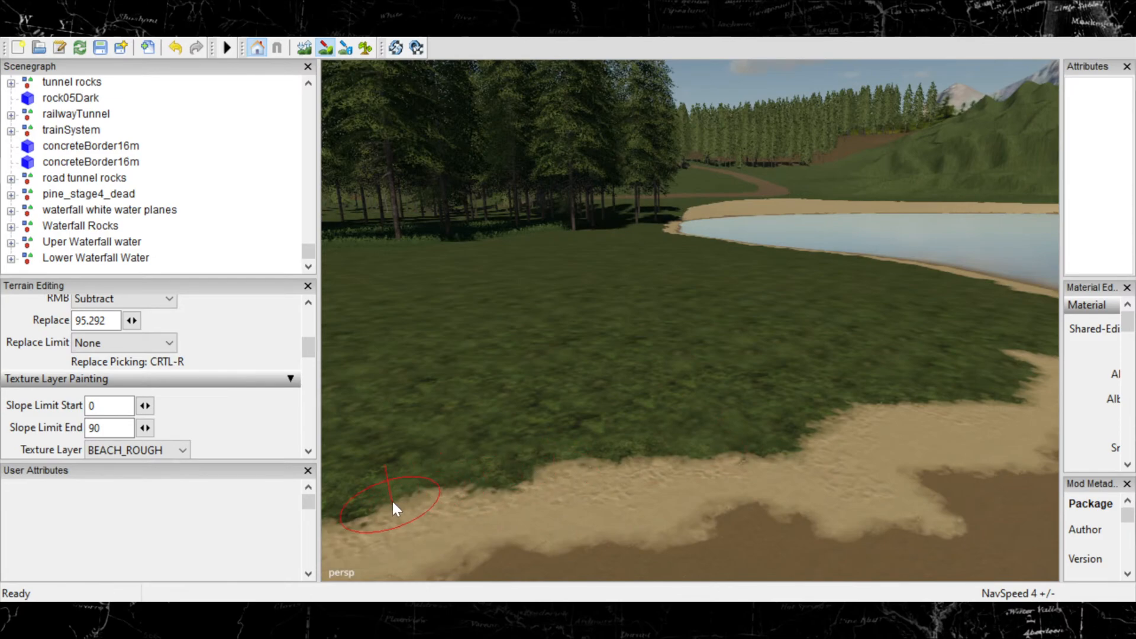
pyautogui.moveTo(392, 500)
pyautogui.keyDown('alt'); pyautogui.mouseDown(button='middle')
pyautogui.moveTo(810, 482)
pyautogui.moveTo(828, 447)
pyautogui.mouseUp(button='middle'); pyautogui.keyUp('alt')
pyautogui.moveTo(830, 456)
pyautogui.mouseDown()
pyautogui.moveTo(756, 462)
pyautogui.moveTo(775, 436)
pyautogui.moveTo(614, 467)
pyautogui.moveTo(581, 466)
pyautogui.moveTo(647, 446)
pyautogui.moveTo(490, 449)
pyautogui.mouseUp()
pyautogui.moveTo(489, 454)
pyautogui.keyDown('alt'); pyautogui.mouseDown(button='middle')
pyautogui.moveTo(535, 424)
pyautogui.moveTo(651, 384)
pyautogui.mouseUp(button='middle'); pyautogui.keyUp('alt')
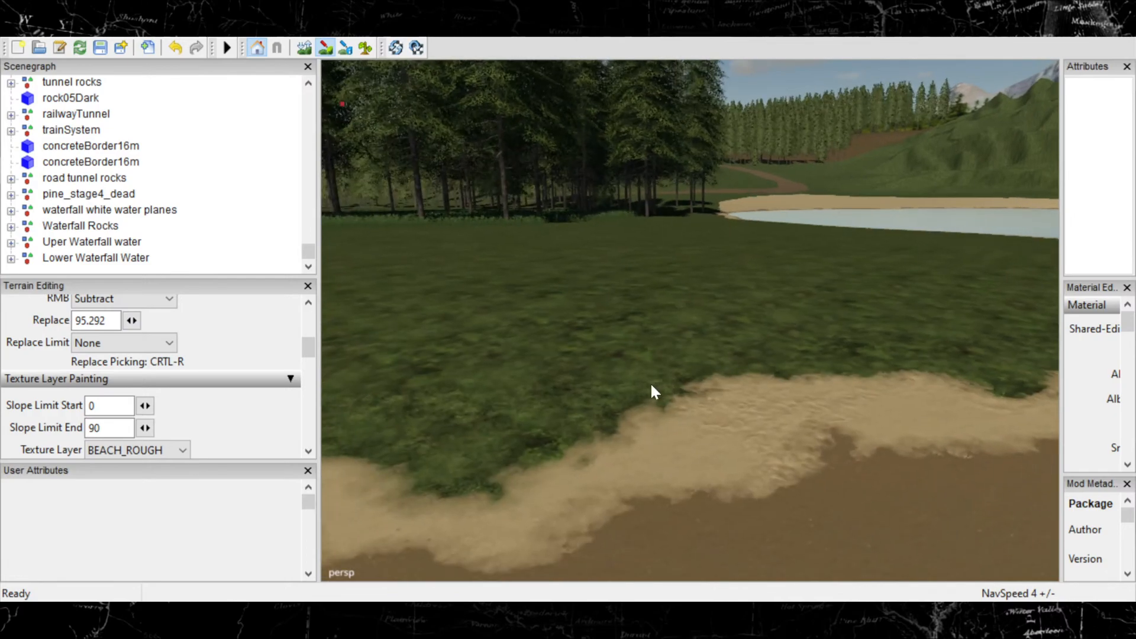
pyautogui.moveTo(641, 386)
pyautogui.mouseDown()
pyautogui.moveTo(665, 378)
pyautogui.moveTo(604, 385)
pyautogui.moveTo(449, 440)
pyautogui.moveTo(385, 415)
pyautogui.moveTo(475, 436)
pyautogui.mouseUp()
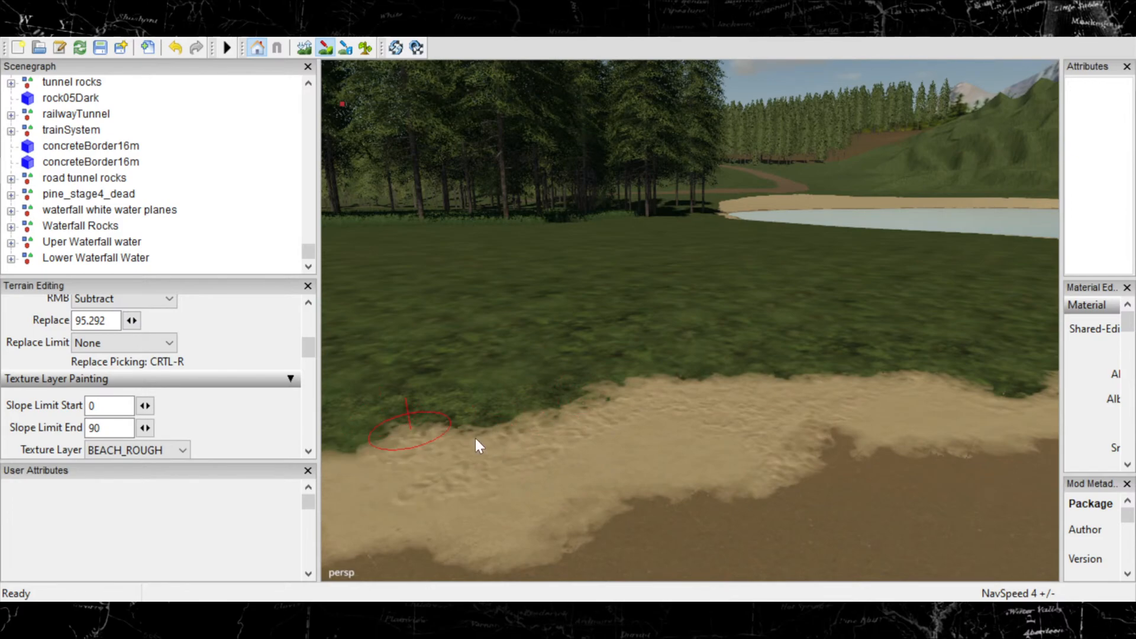
# Continue the uneven rough sand edge along the next straight stretch of shore, filling the dips in the grass line.
pyautogui.keyDown('alt'); pyautogui.moveTo(475, 436); pyautogui.dragTo(771, 446, button='middle'); pyautogui.keyUp('alt')
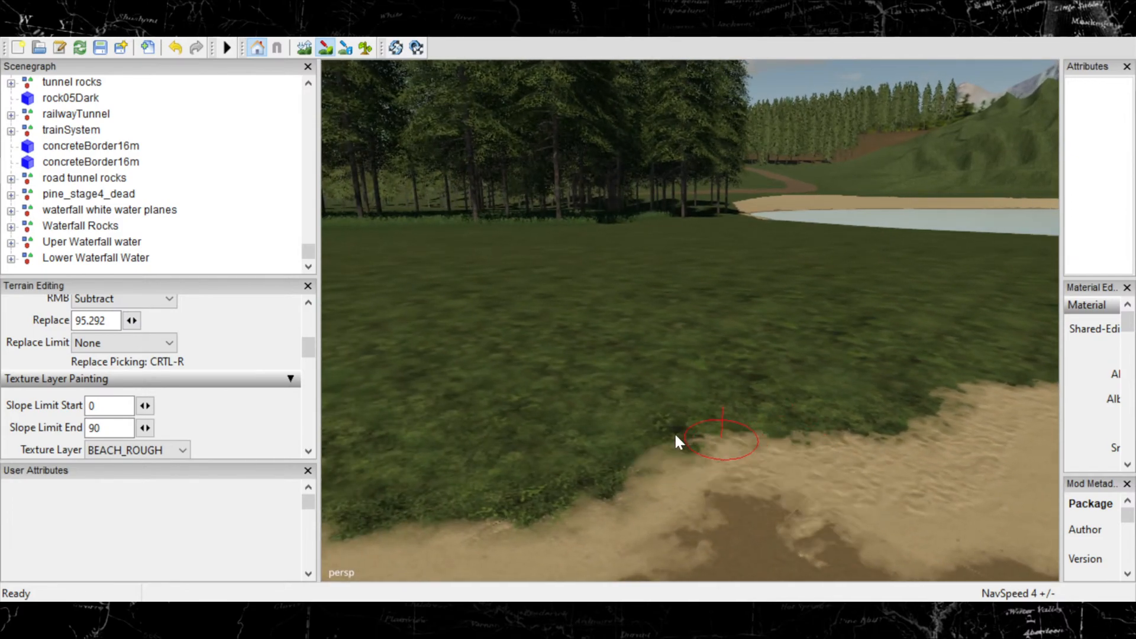
pyautogui.moveTo(558, 461); pyautogui.dragTo(406, 478)
pyautogui.moveTo(416, 467)
pyautogui.keyDown('alt'); pyautogui.mouseDown(button='middle')
pyautogui.moveTo(863, 456)
pyautogui.moveTo(833, 428)
pyautogui.moveTo(799, 431)
pyautogui.mouseUp(button='middle'); pyautogui.keyUp('alt')
pyautogui.scroll(-2, 843, 381)
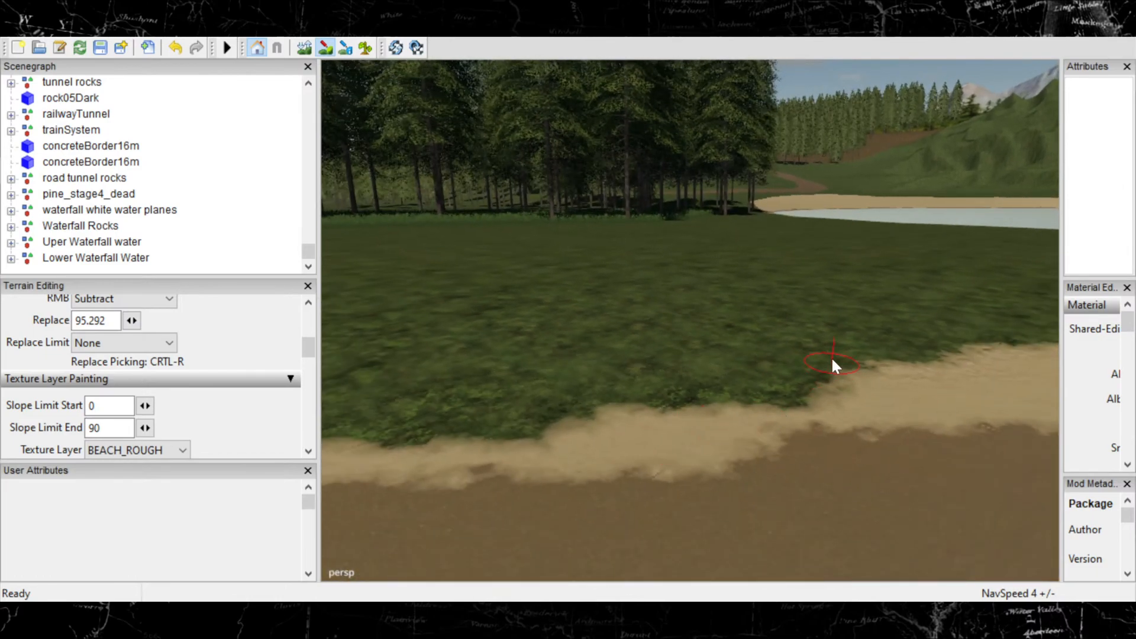
pyautogui.moveTo(832, 358)
pyautogui.mouseDown()
pyautogui.moveTo(517, 393)
pyautogui.moveTo(347, 391)
pyautogui.mouseUp()
# Push rough sand farther into the grass at the next recess and paint over the leftover grass patch inside the sand.
pyautogui.keyDown('alt'); pyautogui.moveTo(411, 378); pyautogui.dragTo(668, 385, button='middle'); pyautogui.keyUp('alt')
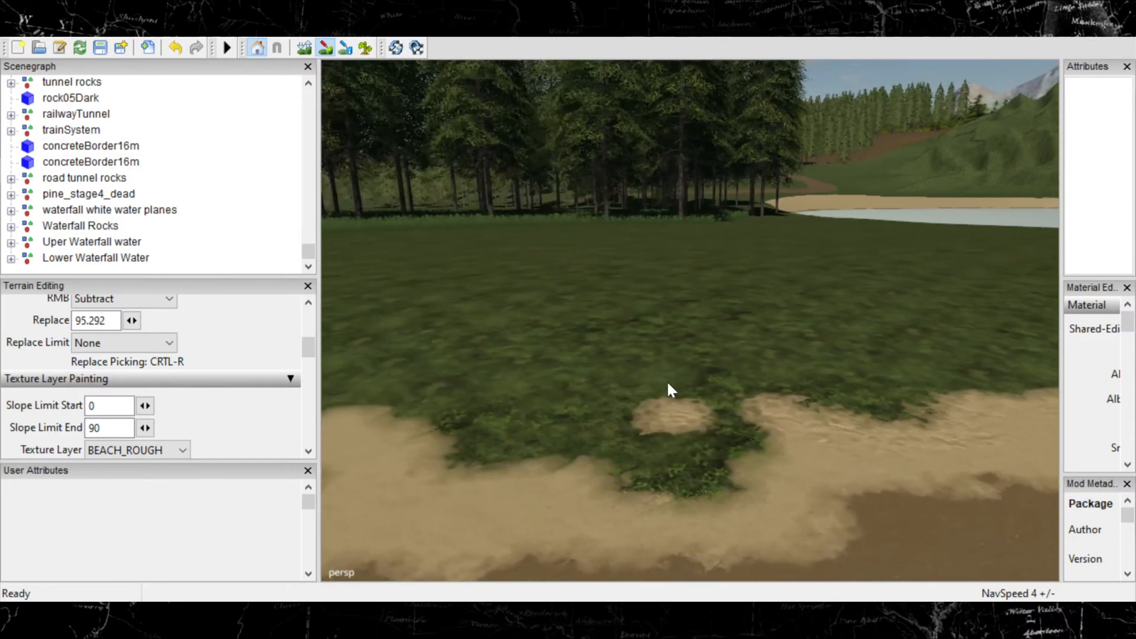
pyautogui.moveTo(669, 384)
pyautogui.mouseDown()
pyautogui.moveTo(719, 399)
pyautogui.moveTo(648, 435)
pyautogui.moveTo(385, 375)
pyautogui.mouseUp()
pyautogui.keyDown('alt'); pyautogui.moveTo(385, 375); pyautogui.dragTo(758, 410, button='middle'); pyautogui.keyUp('alt')
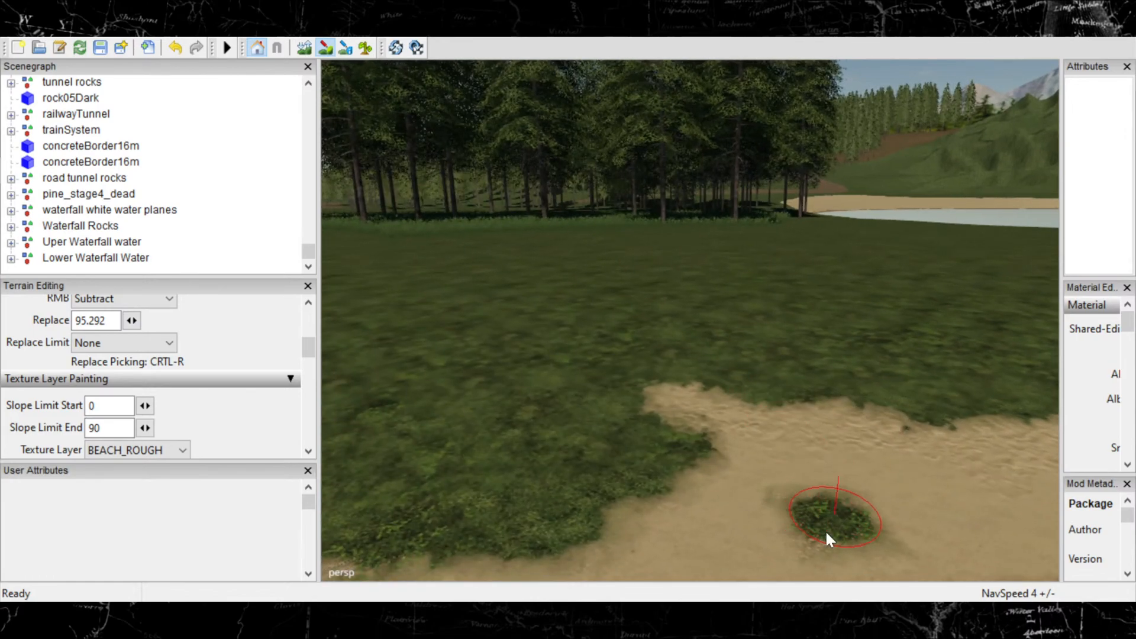
pyautogui.moveTo(828, 539)
pyautogui.mouseDown()
pyautogui.moveTo(837, 525)
pyautogui.moveTo(789, 510)
pyautogui.moveTo(831, 478)
pyautogui.moveTo(690, 438)
pyautogui.moveTo(634, 464)
pyautogui.moveTo(592, 449)
pyautogui.moveTo(694, 415)
pyautogui.mouseUp()
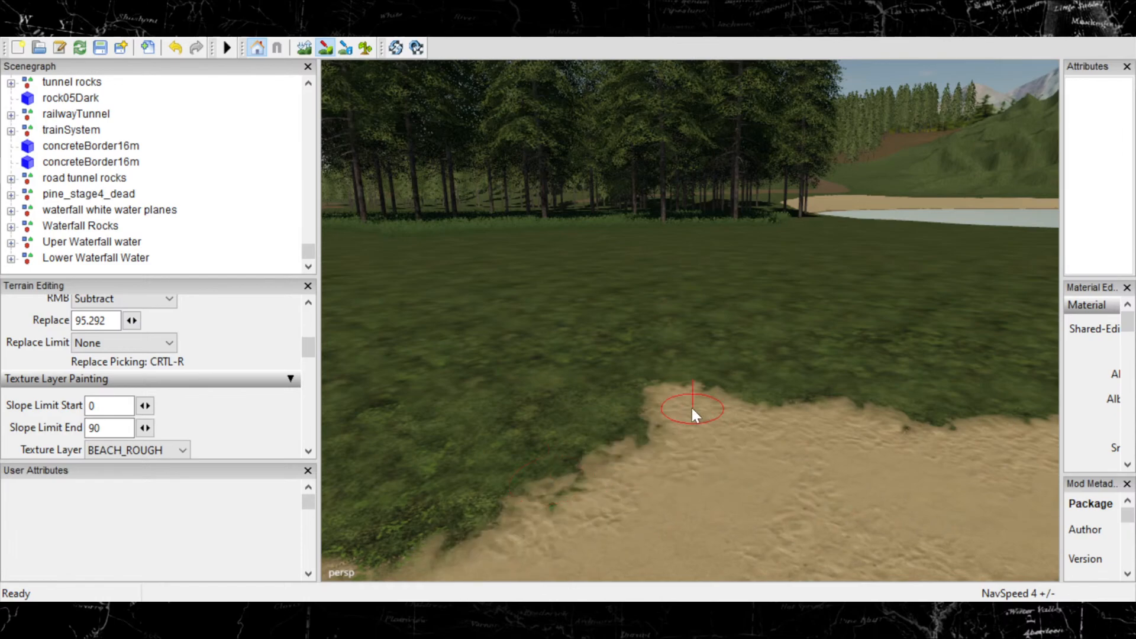
# Paint a BEACH_ROUGH sand strip over the grass edge along the lakeshore in front of the pine grove.
pyautogui.scroll(-2, 634, 414)
pyautogui.keyDown('alt'); pyautogui.moveTo(680, 406); pyautogui.dragTo(871, 381, button='middle'); pyautogui.keyUp('alt')
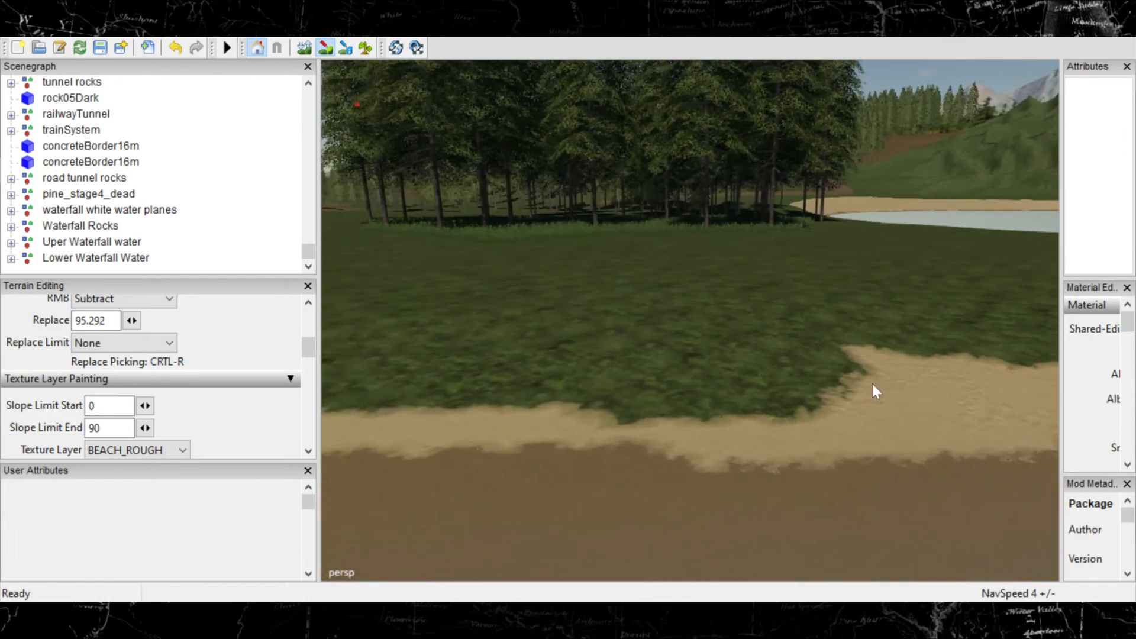
pyautogui.moveTo(801, 407)
pyautogui.mouseDown()
pyautogui.moveTo(601, 385)
pyautogui.moveTo(400, 388)
pyautogui.mouseUp()
pyautogui.scroll(2, 421, 380)
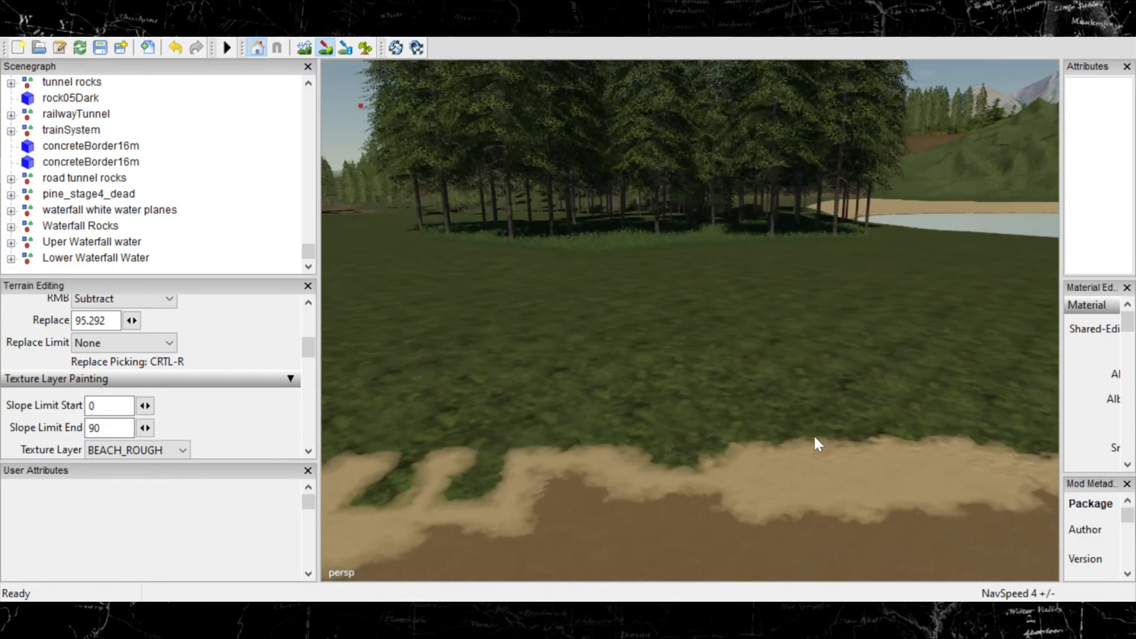
pyautogui.moveTo(704, 438)
pyautogui.mouseDown()
pyautogui.moveTo(497, 426)
pyautogui.moveTo(470, 464)
pyautogui.moveTo(413, 437)
pyautogui.moveTo(390, 462)
pyautogui.moveTo(406, 432)
pyautogui.moveTo(439, 435)
pyautogui.mouseUp()
pyautogui.moveTo(439, 435)
pyautogui.keyDown('alt'); pyautogui.mouseDown(button='middle')
pyautogui.moveTo(770, 376)
pyautogui.moveTo(816, 382)
pyautogui.mouseUp(button='middle'); pyautogui.keyUp('alt')
pyautogui.moveTo(665, 420); pyautogui.dragTo(411, 509)
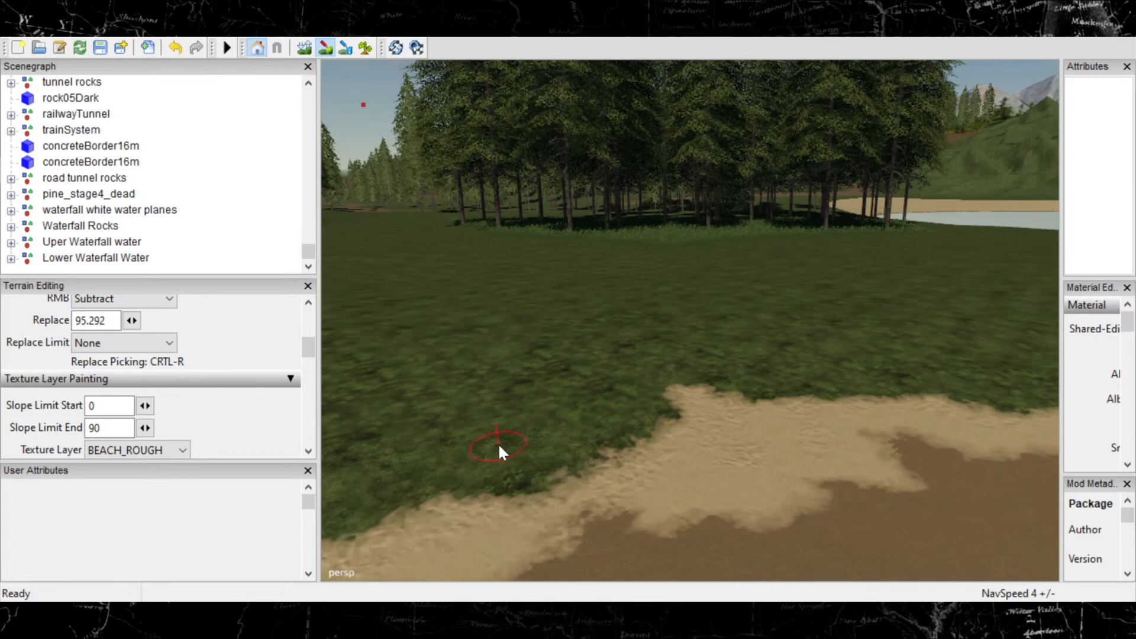
pyautogui.keyDown('alt'); pyautogui.moveTo(500, 445); pyautogui.dragTo(759, 386, button='middle'); pyautogui.keyUp('alt')
pyautogui.moveTo(799, 402)
pyautogui.mouseDown()
pyautogui.moveTo(457, 431)
pyautogui.moveTo(432, 419)
pyautogui.moveTo(597, 418)
pyautogui.mouseUp()
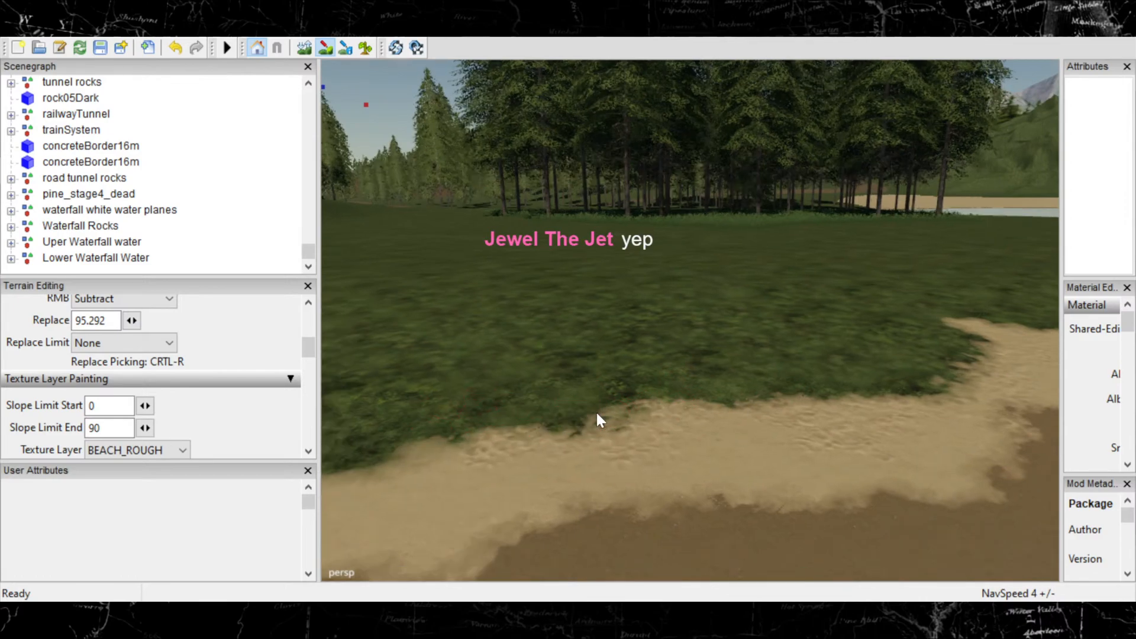
# Continue the BEACH_ROUGH strip along the shore toward the bridge, covering the grass gaps at the bank's edge.
pyautogui.keyDown('alt'); pyautogui.moveTo(598, 415); pyautogui.dragTo(765, 397, button='middle'); pyautogui.keyUp('alt')
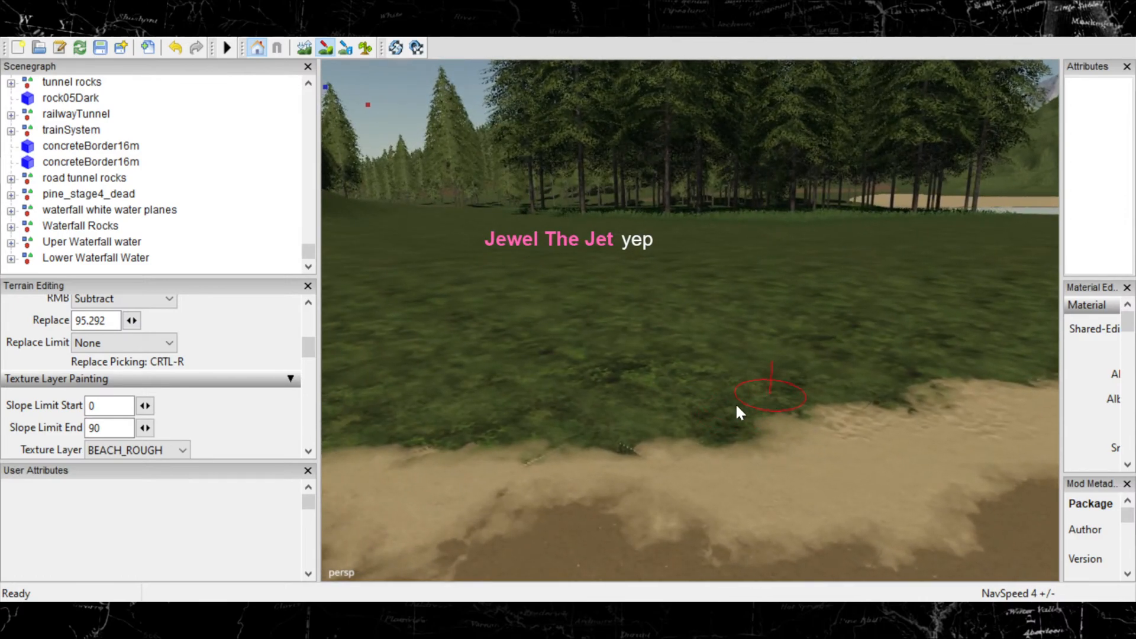
pyautogui.moveTo(737, 406); pyautogui.dragTo(431, 407)
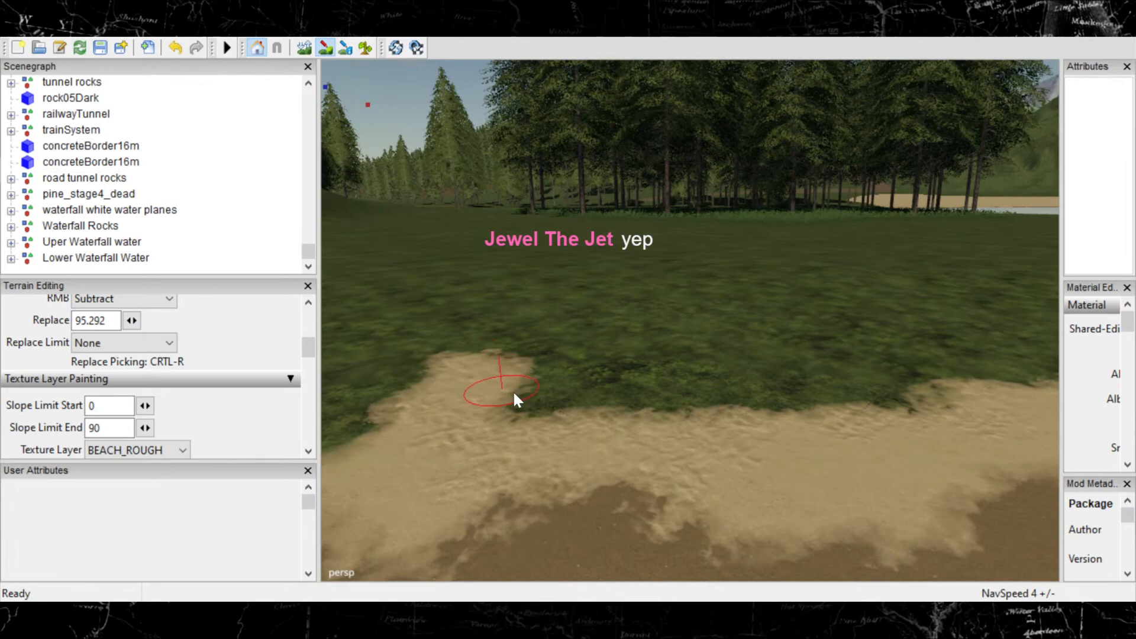
pyautogui.moveTo(578, 433)
pyautogui.keyDown('alt'); pyautogui.mouseDown(button='middle')
pyautogui.moveTo(788, 469)
pyautogui.moveTo(786, 454)
pyautogui.mouseUp(button='middle'); pyautogui.keyUp('alt')
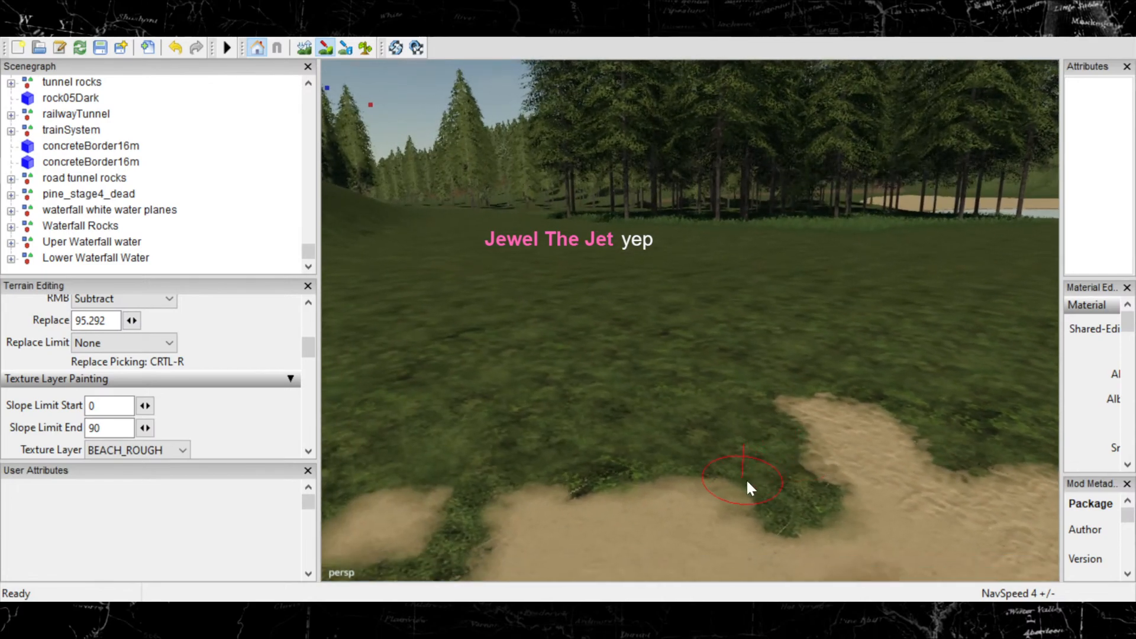
pyautogui.moveTo(789, 503); pyautogui.dragTo(789, 472)
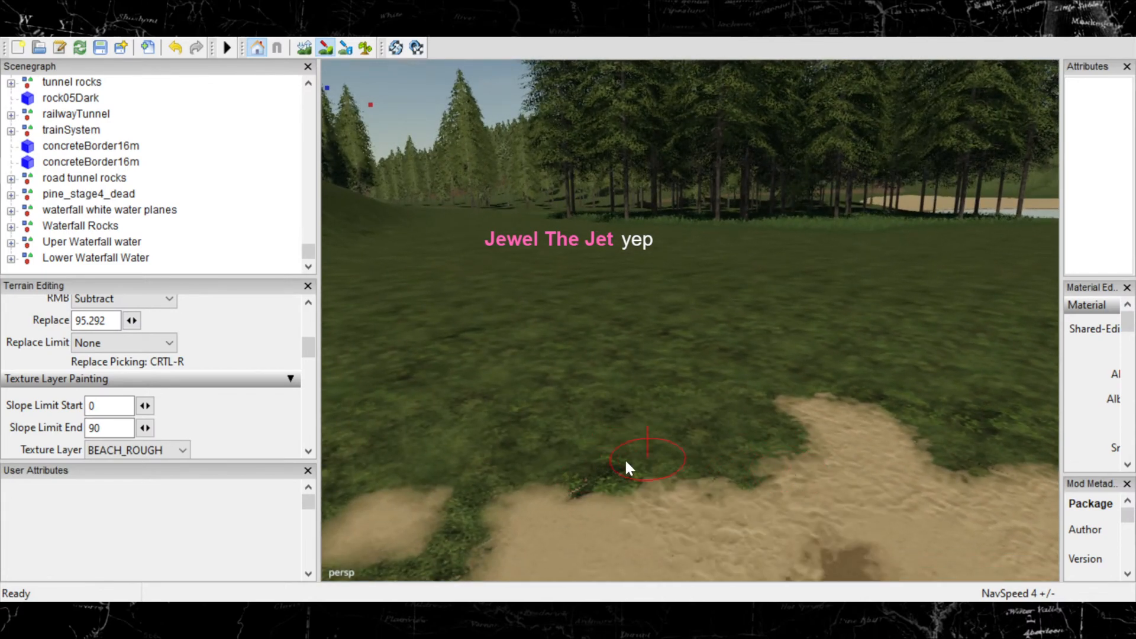
pyautogui.moveTo(624, 464)
pyautogui.mouseDown()
pyautogui.moveTo(492, 459)
pyautogui.moveTo(438, 529)
pyautogui.mouseUp()
pyautogui.moveTo(474, 479)
pyautogui.keyDown('alt'); pyautogui.mouseDown(button='middle')
pyautogui.moveTo(637, 422)
pyautogui.moveTo(692, 417)
pyautogui.mouseUp(button='middle'); pyautogui.keyUp('alt')
pyautogui.moveTo(669, 444)
pyautogui.mouseDown()
pyautogui.moveTo(600, 397)
pyautogui.moveTo(368, 368)
pyautogui.mouseUp()
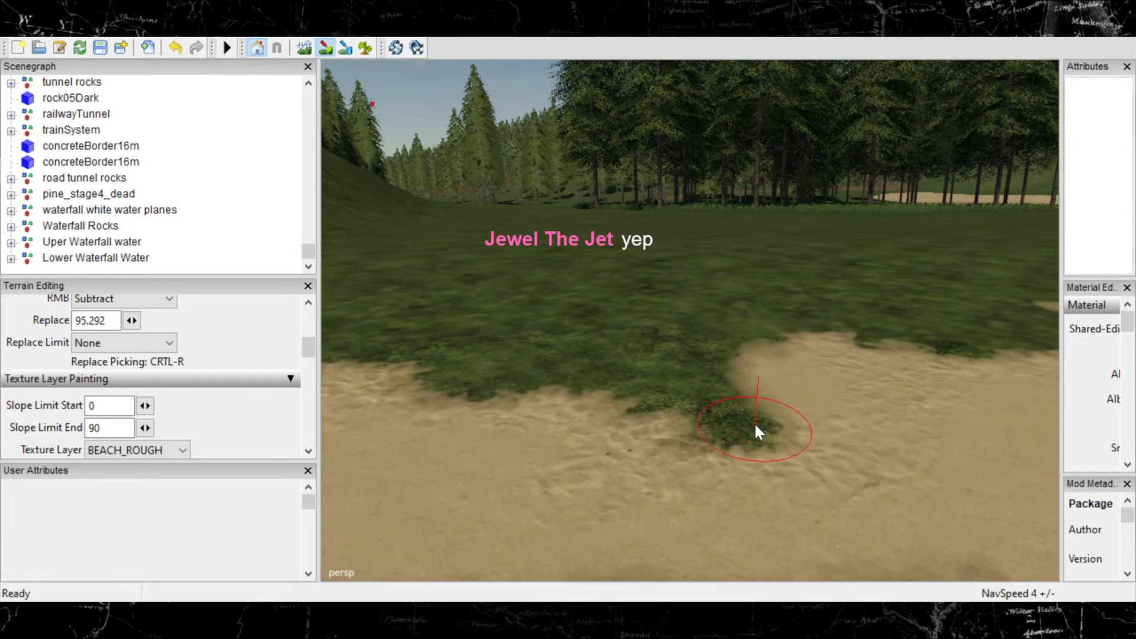
# Extend the BEACH_ROUGH strip along the bank through the steel bridge's shadow.
pyautogui.scroll(-2, 583, 381)
pyautogui.moveTo(566, 378)
pyautogui.keyDown('alt'); pyautogui.mouseDown(button='middle')
pyautogui.moveTo(878, 444)
pyautogui.moveTo(857, 411)
pyautogui.mouseUp(button='middle'); pyautogui.keyUp('alt')
pyautogui.moveTo(761, 457); pyautogui.dragTo(712, 412)
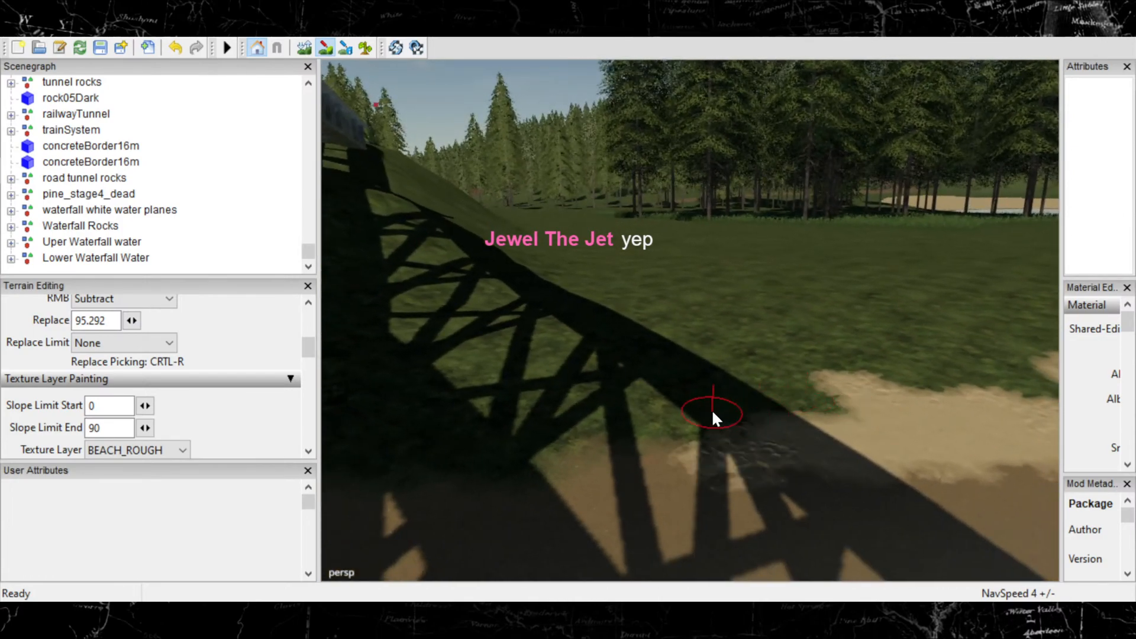
pyautogui.keyDown('alt'); pyautogui.moveTo(818, 408); pyautogui.dragTo(875, 275); pyautogui.keyUp('alt')
pyautogui.keyDown('alt'); pyautogui.moveTo(647, 424); pyautogui.dragTo(1023, 299, button='right'); pyautogui.keyUp('alt')
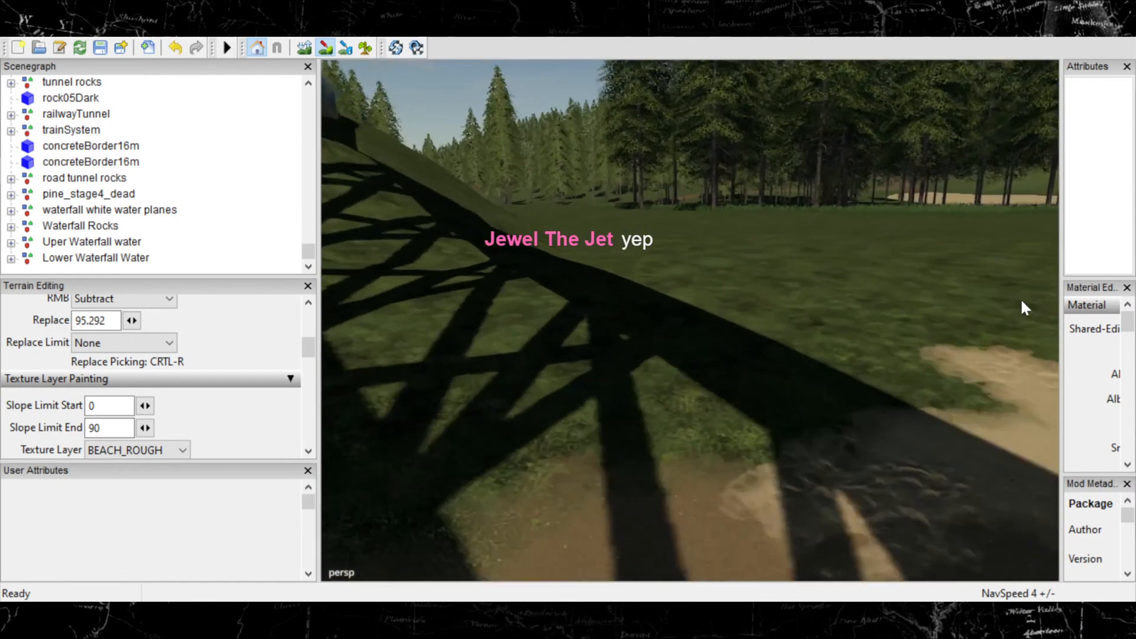
pyautogui.moveTo(742, 407); pyautogui.dragTo(500, 435)
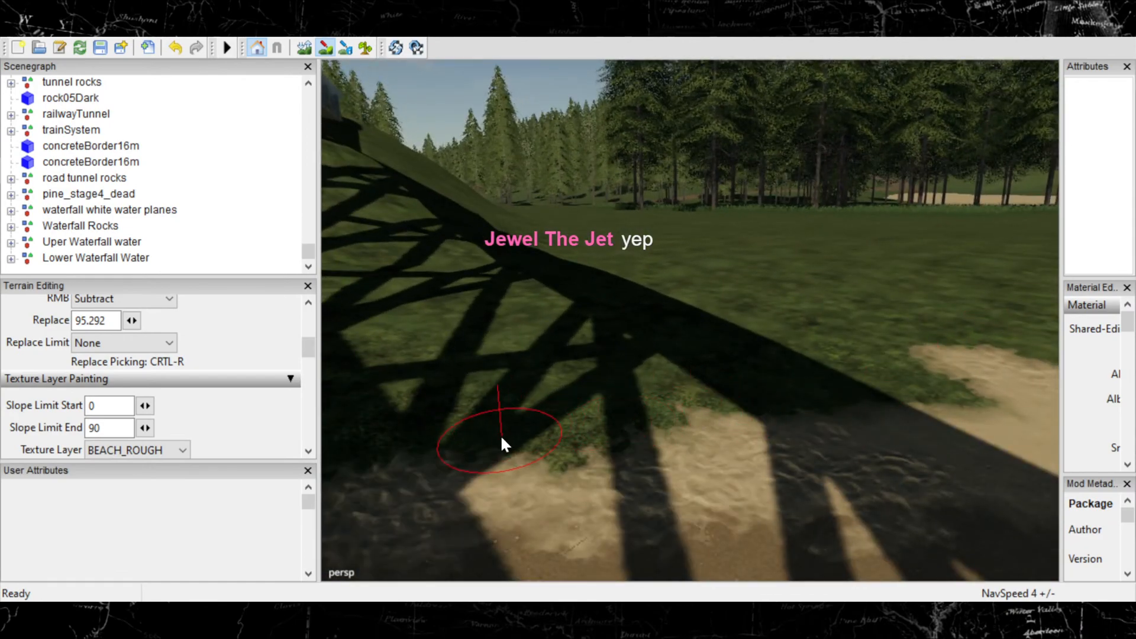
pyautogui.moveTo(563, 433)
pyautogui.keyDown('alt'); pyautogui.mouseDown(button='middle')
pyautogui.moveTo(599, 403)
pyautogui.moveTo(673, 402)
pyautogui.moveTo(705, 384)
pyautogui.mouseUp(button='middle'); pyautogui.keyUp('alt')
pyautogui.moveTo(705, 384)
pyautogui.mouseDown()
pyautogui.moveTo(507, 387)
pyautogui.moveTo(454, 373)
pyautogui.mouseUp()
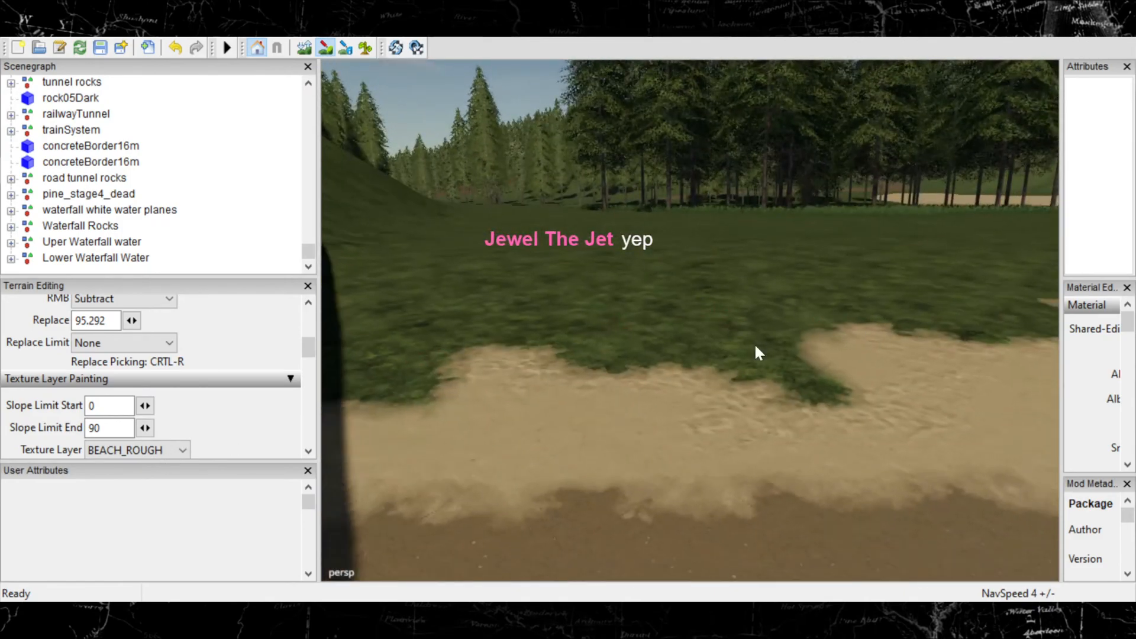
# Examine the painted shoreline, the bridges and the surrounding river and lake from above.
pyautogui.moveTo(756, 350)
pyautogui.keyDown('alt'); pyautogui.mouseDown()
pyautogui.moveTo(888, 236)
pyautogui.moveTo(522, 439)
pyautogui.moveTo(748, 321)
pyautogui.moveTo(358, 517)
pyautogui.moveTo(470, 467)
pyautogui.mouseUp(); pyautogui.keyUp('alt')
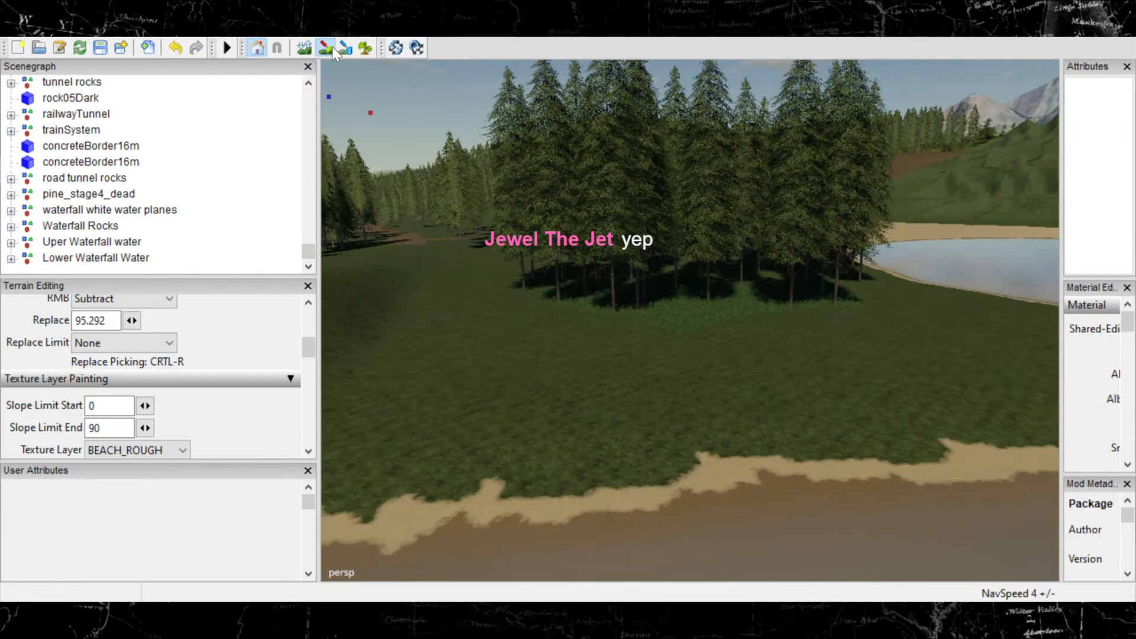
pyautogui.keyDown('alt'); pyautogui.moveTo(631, 297); pyautogui.dragTo(775, 372); pyautogui.keyUp('alt')
pyautogui.scroll(-15, 775, 372)
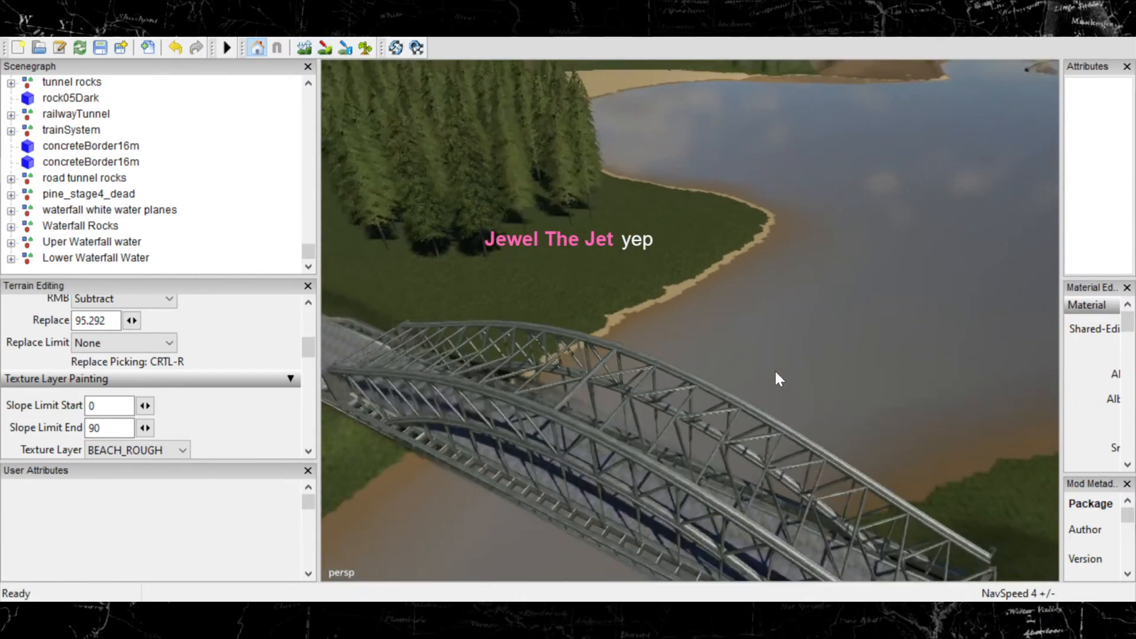
pyautogui.scroll(-10, 793, 368)
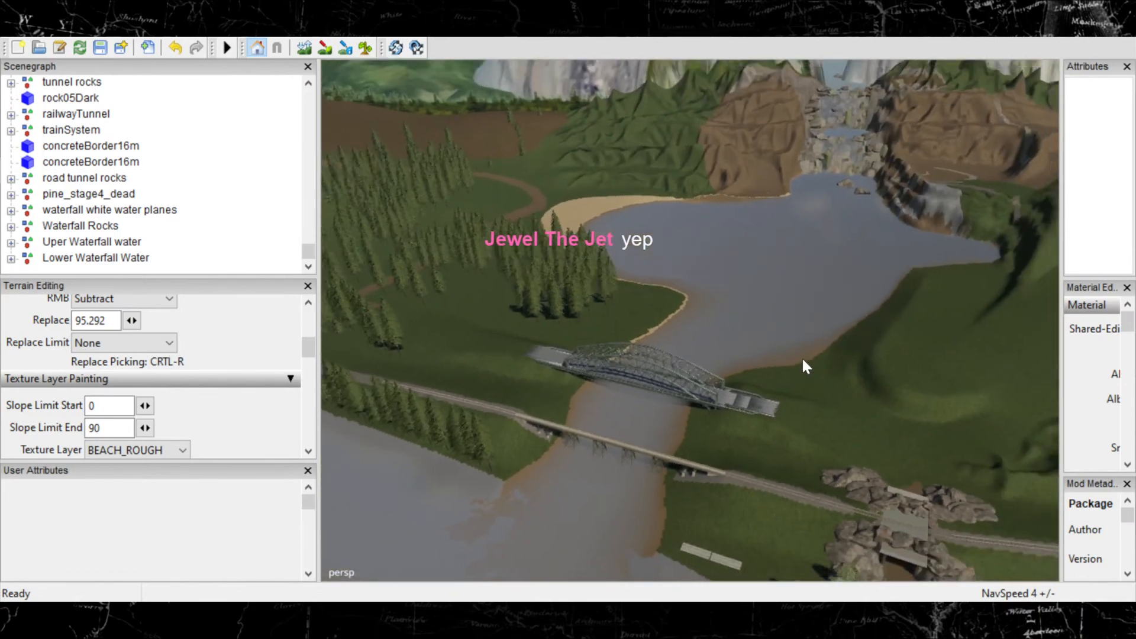
pyautogui.keyDown('alt'); pyautogui.moveTo(790, 377); pyautogui.dragTo(816, 443); pyautogui.keyUp('alt')
pyautogui.scroll(10, 704, 436)
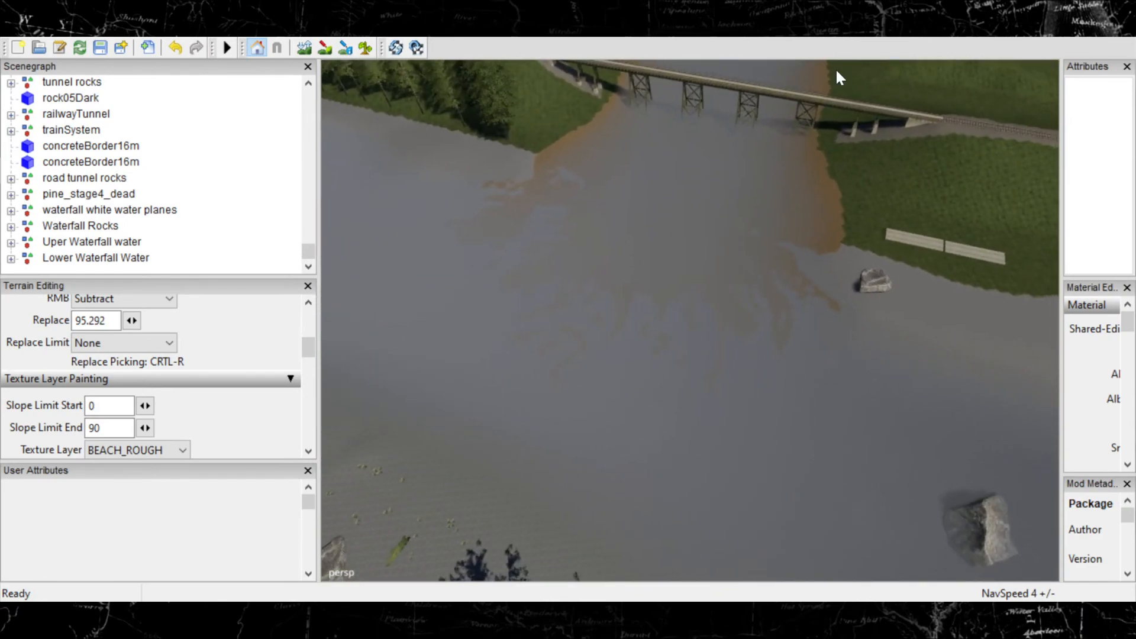
pyautogui.keyDown('alt'); pyautogui.moveTo(791, 363); pyautogui.dragTo(820, 285); pyautogui.keyUp('alt')
pyautogui.scroll(-8, 690, 291)
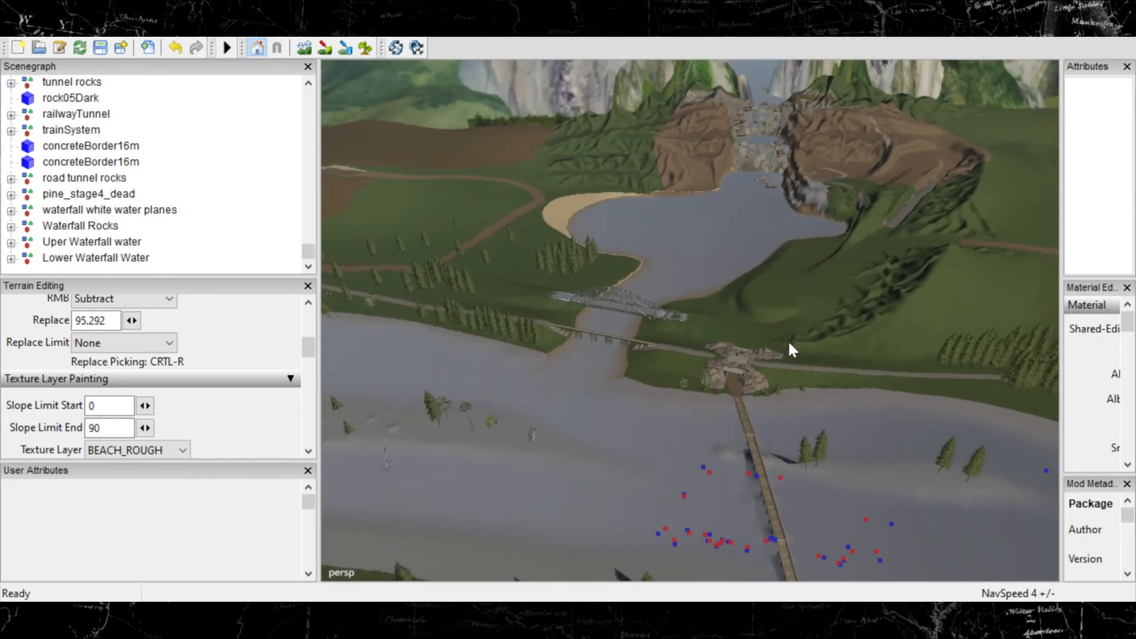
pyautogui.keyDown('alt'); pyautogui.moveTo(788, 341); pyautogui.dragTo(743, 321); pyautogui.keyUp('alt')
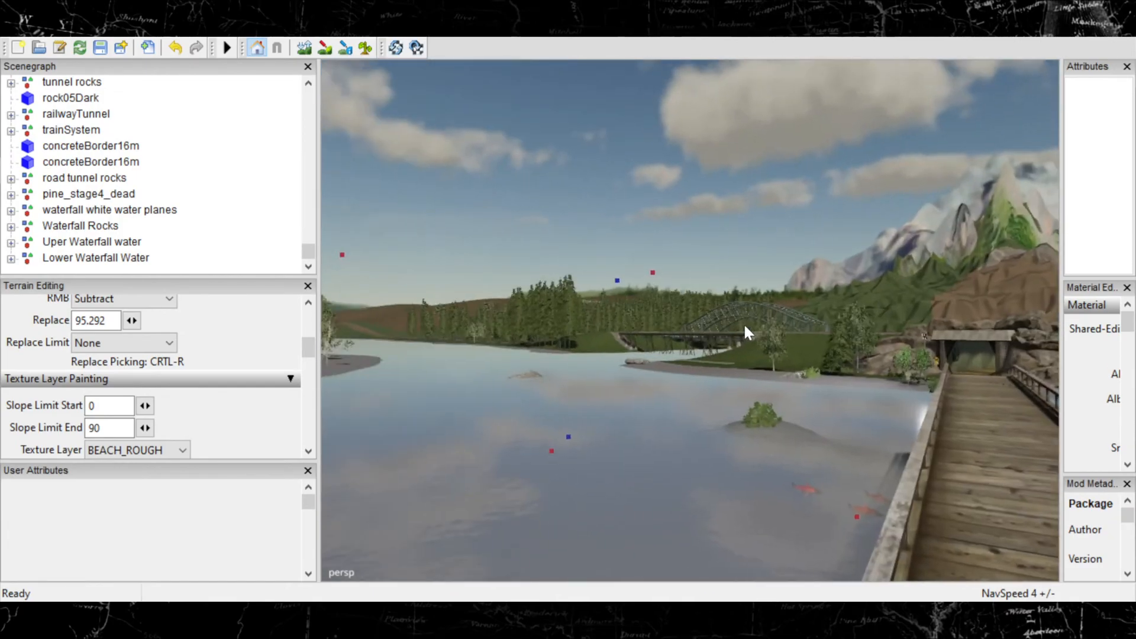
# Examine the waterfall lake and the sandy shoreline beside the pine grove from low viewpoints.
pyautogui.keyDown('alt'); pyautogui.moveTo(647, 425); pyautogui.dragTo(745, 395); pyautogui.keyUp('alt')
pyautogui.scroll(3, 755, 376)
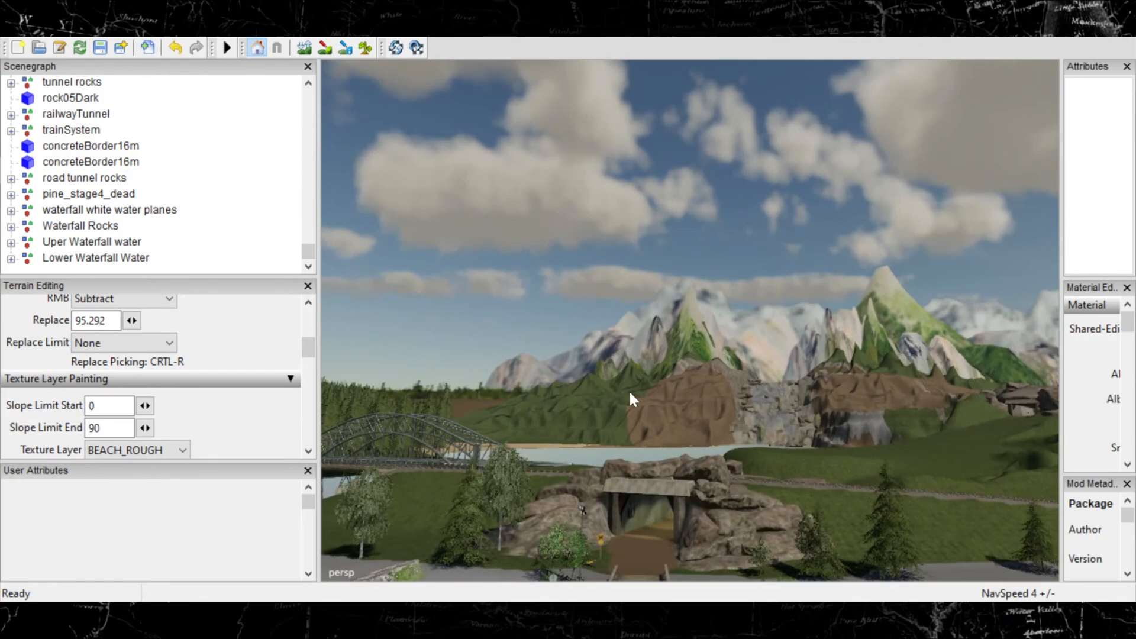
pyautogui.keyDown('alt'); pyautogui.moveTo(630, 389); pyautogui.dragTo(639, 499); pyautogui.keyUp('alt')
pyautogui.scroll(8, 638, 490)
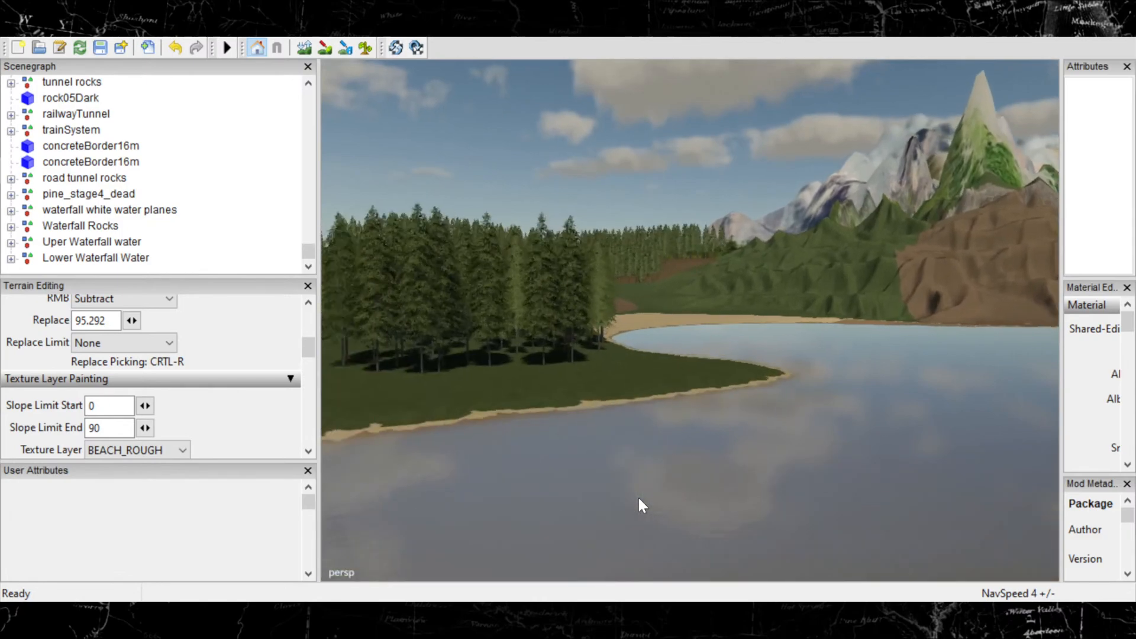
pyautogui.scroll(3, 638, 499)
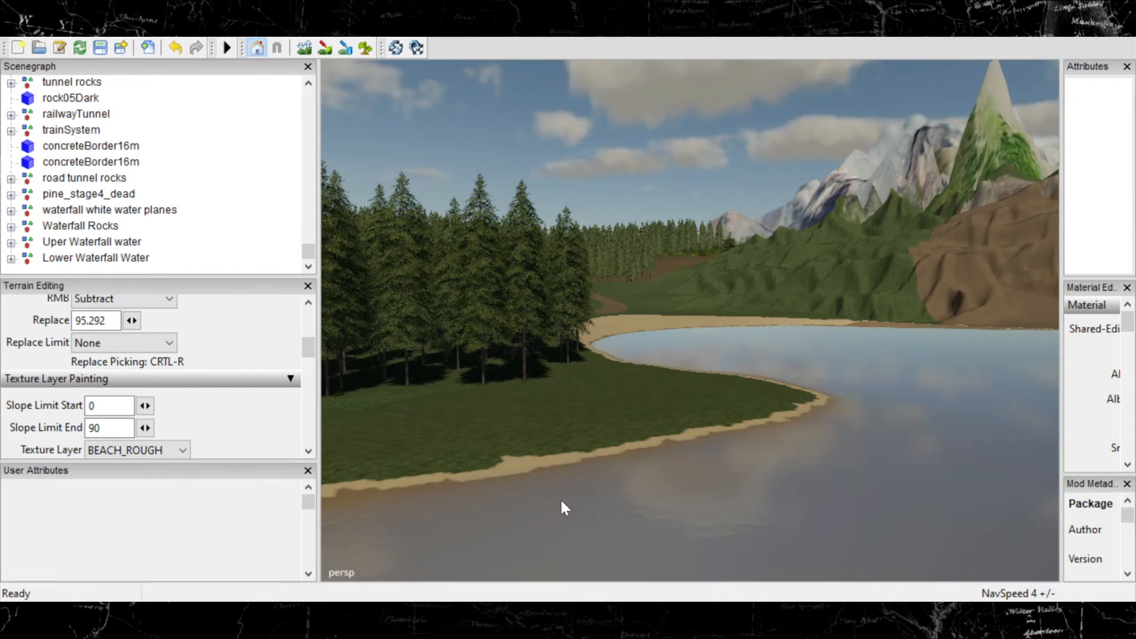
pyautogui.scroll(4, 685, 437)
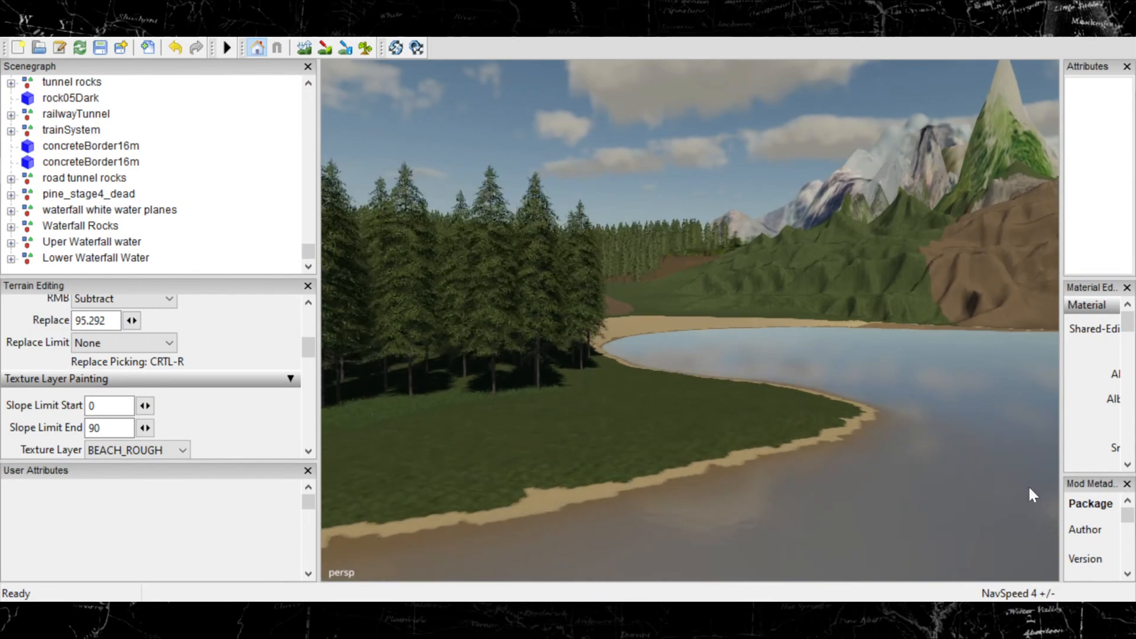
pyautogui.scroll(2, 661, 456)
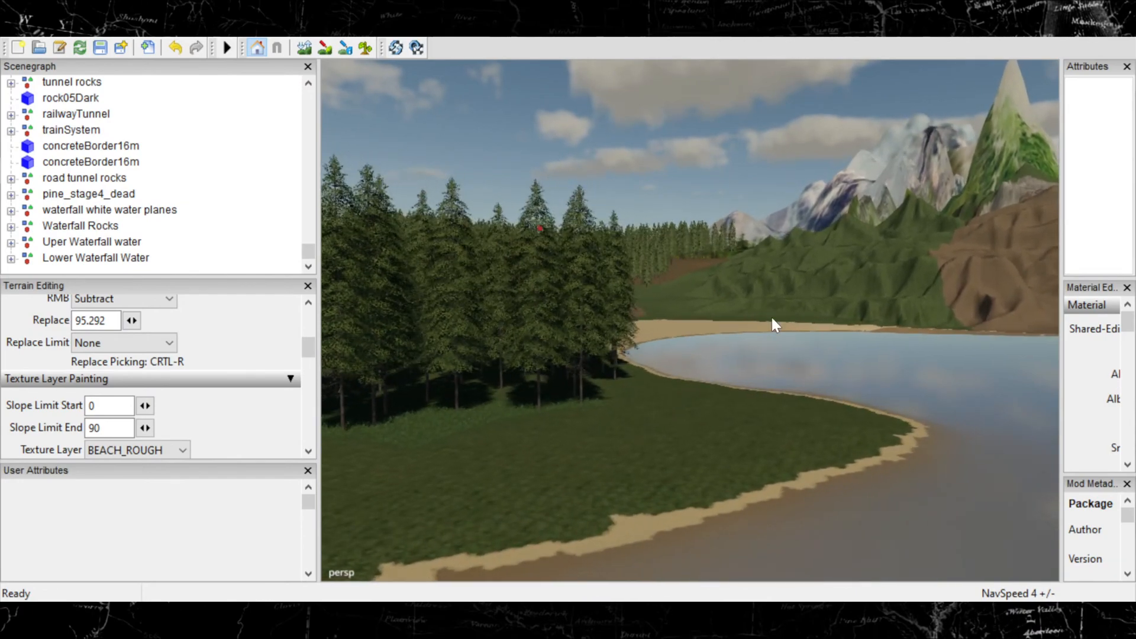
pyautogui.scroll(-2, 772, 317)
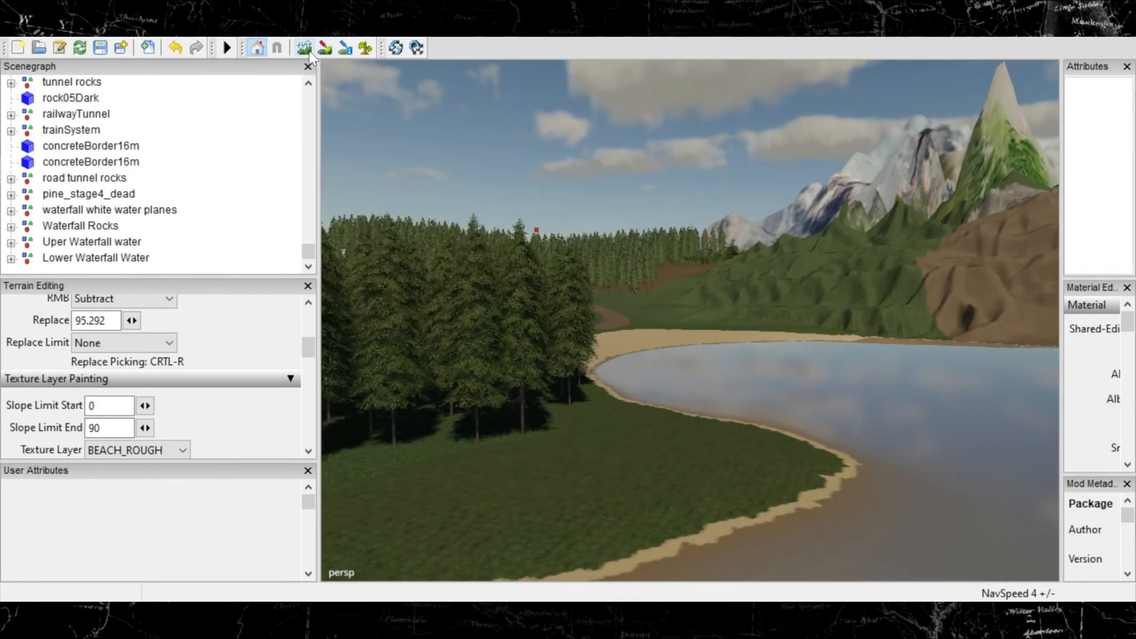
pyautogui.keyDown('alt'); pyautogui.moveTo(524, 311); pyautogui.dragTo(676, 354); pyautogui.keyUp('alt')
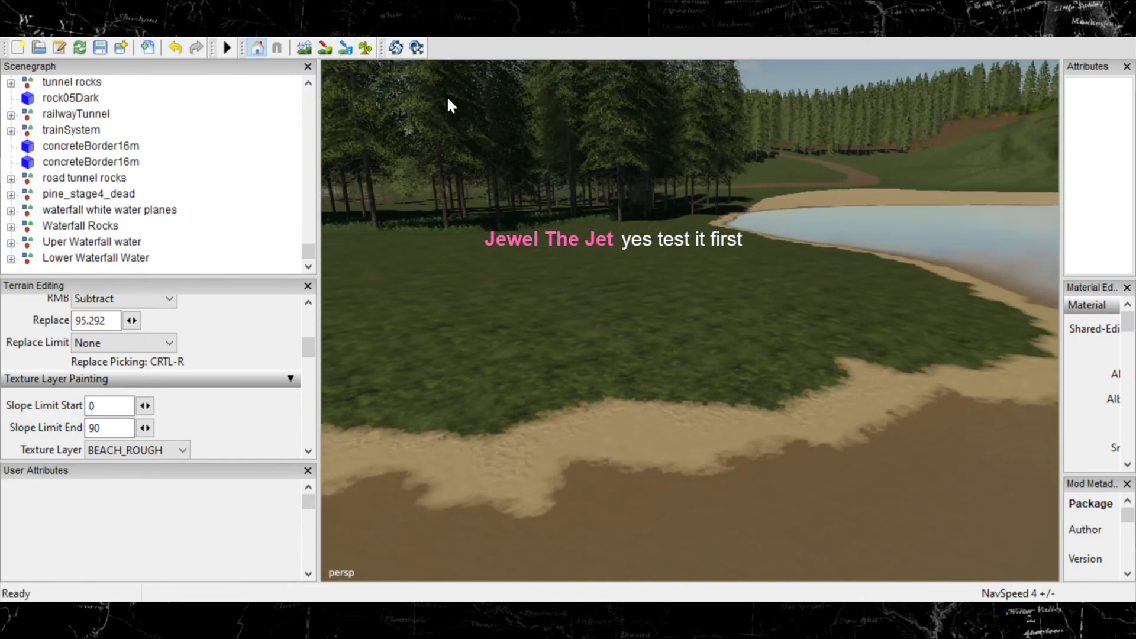
pyautogui.keyDown('alt'); pyautogui.moveTo(753, 273); pyautogui.dragTo(703, 312); pyautogui.keyUp('alt')
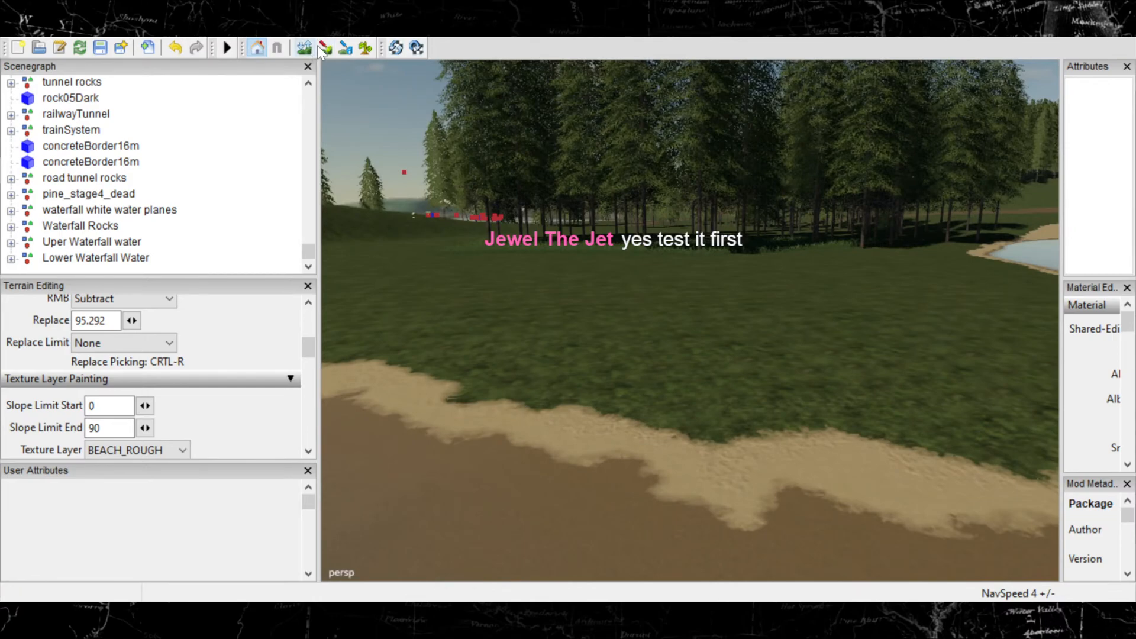
# Paint a patch of FORESTNEEDLES texture along the grass and sand boundary at the shore and check it from farther away.
pyautogui.scroll(-2, 158, 445)
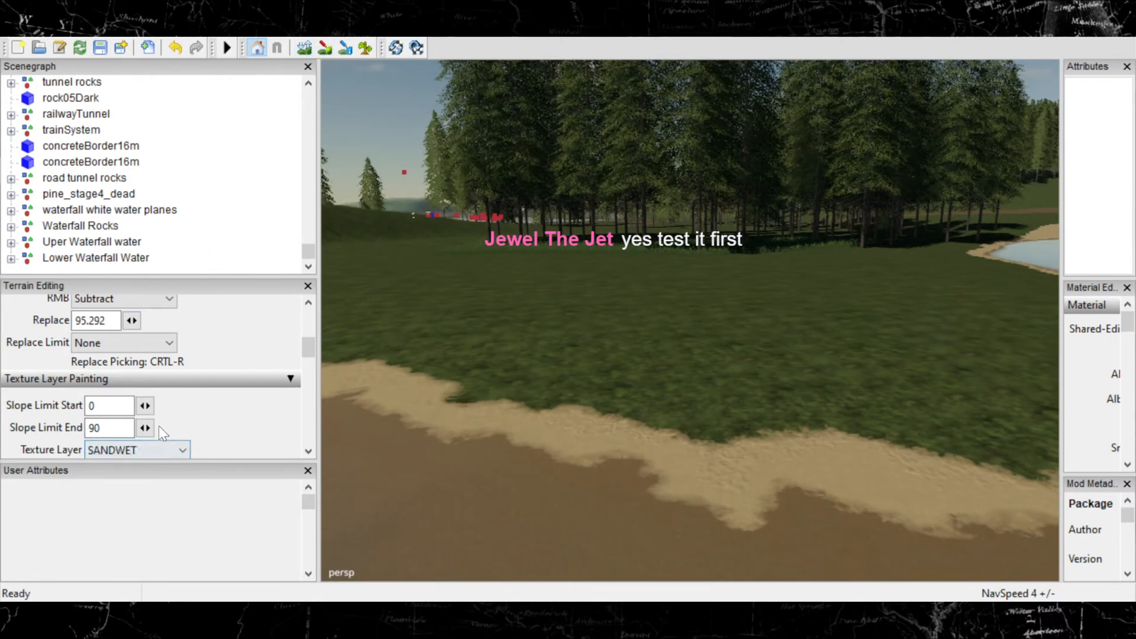
pyautogui.scroll(-1, 213, 421)
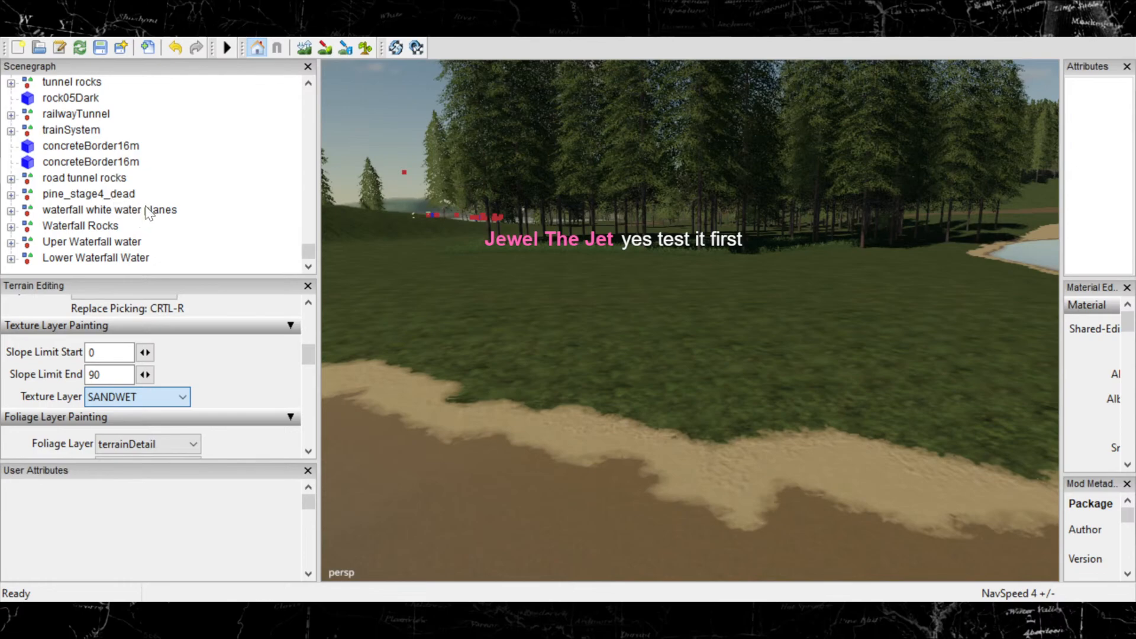
pyautogui.hotkey('ctrl', 'r')
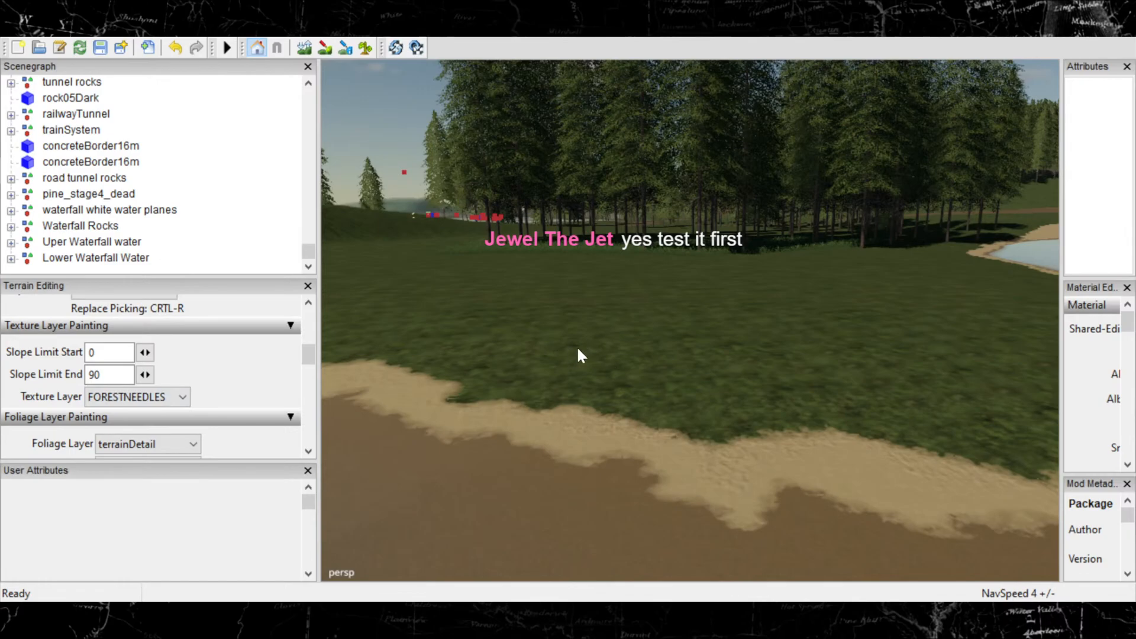
pyautogui.keyDown('alt'); pyautogui.moveTo(577, 347); pyautogui.dragTo(888, 394, button='right'); pyautogui.keyUp('alt')
pyautogui.keyDown('alt'); pyautogui.moveTo(618, 471); pyautogui.dragTo(507, 368, button='right'); pyautogui.keyUp('alt')
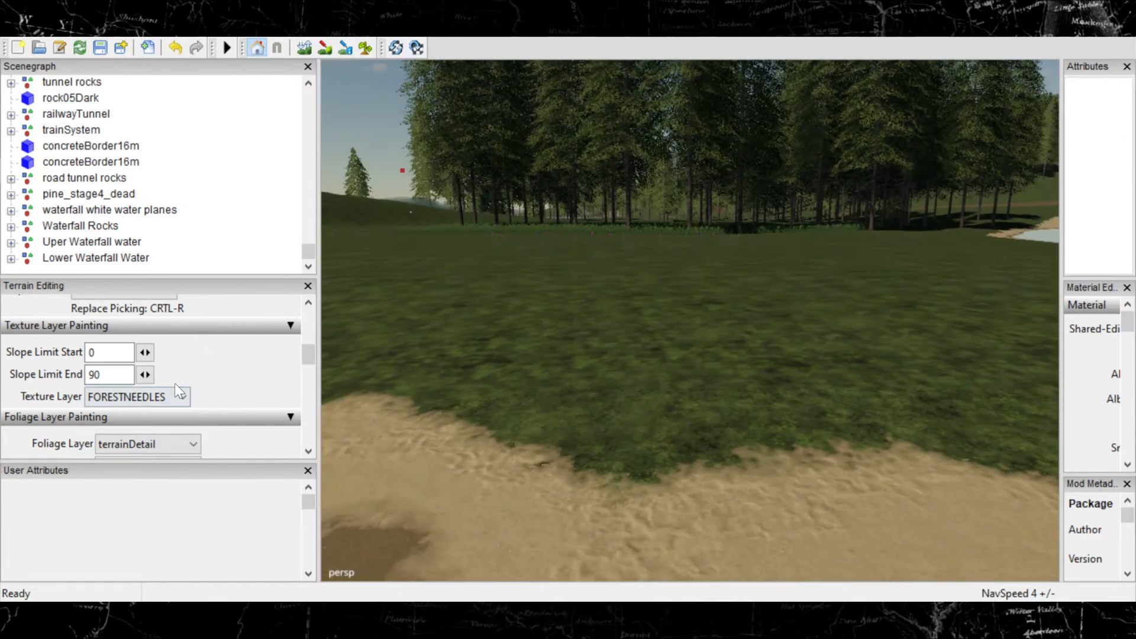
pyautogui.click(325, 47)
pyautogui.scroll(5, 600, 444)
pyautogui.scroll(-3, 609, 437)
pyautogui.moveTo(629, 446)
pyautogui.mouseDown()
pyautogui.moveTo(624, 464)
pyautogui.moveTo(712, 417)
pyautogui.moveTo(825, 426)
pyautogui.mouseUp()
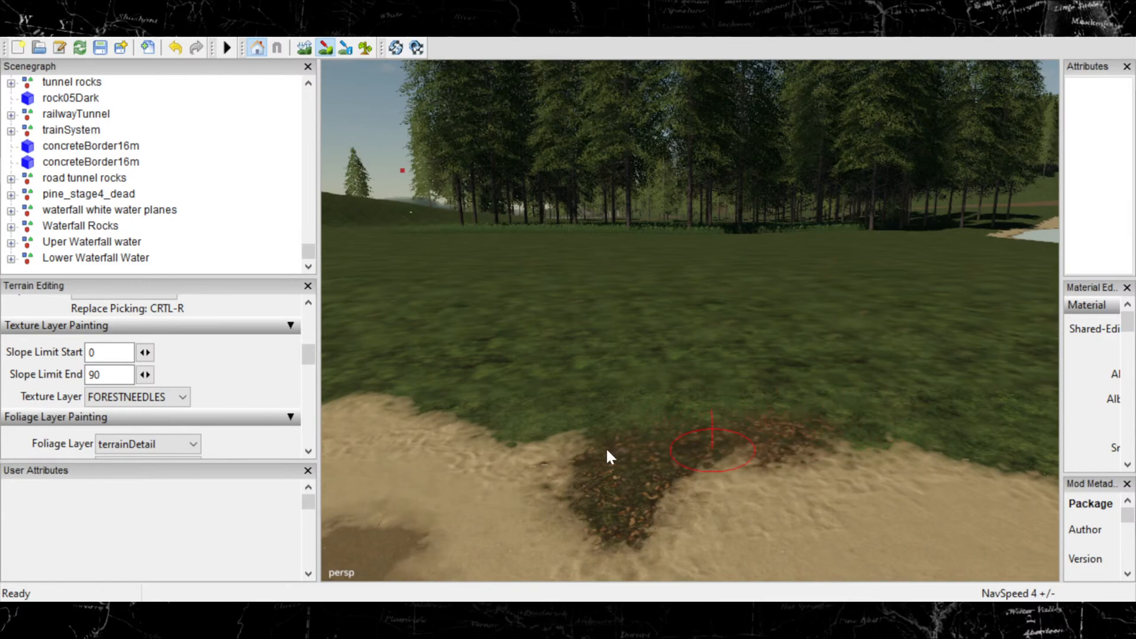
pyautogui.moveTo(568, 424); pyautogui.dragTo(497, 394)
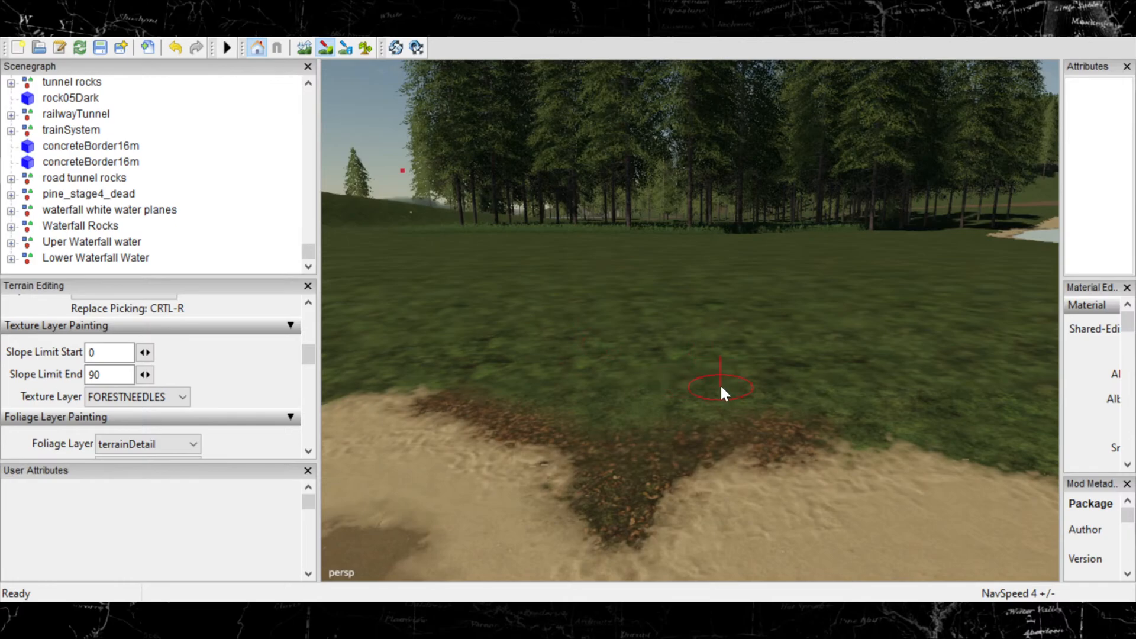
pyautogui.keyDown('alt'); pyautogui.moveTo(474, 379); pyautogui.dragTo(724, 337, button='middle'); pyautogui.keyUp('alt')
pyautogui.keyDown('alt'); pyautogui.moveTo(724, 337); pyautogui.dragTo(426, 426, button='right'); pyautogui.keyUp('alt')
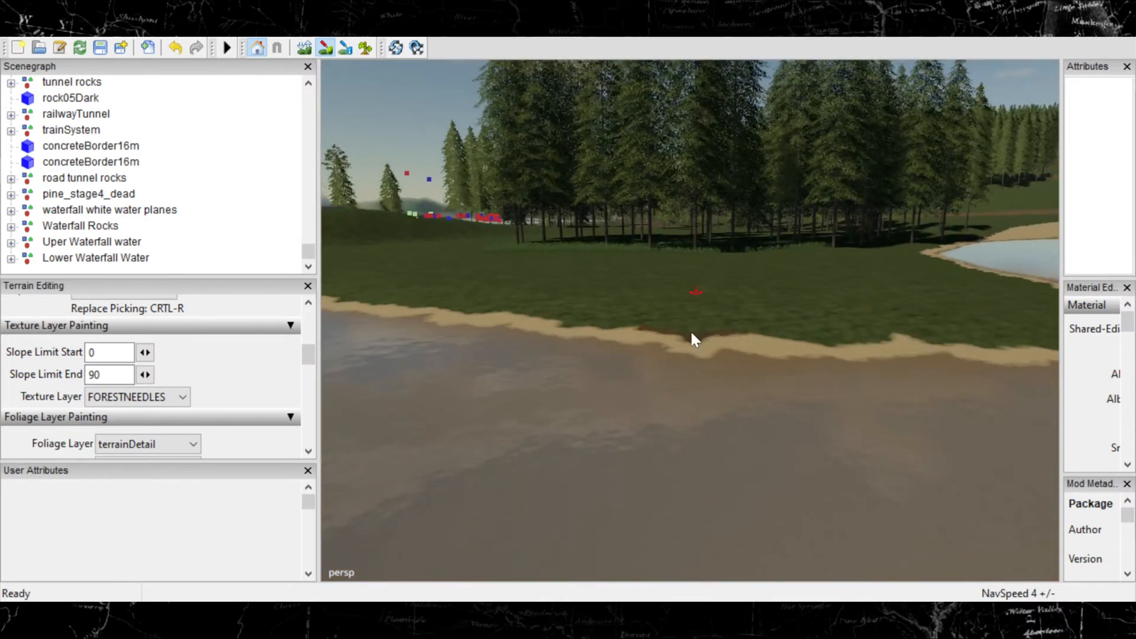
pyautogui.keyDown('alt'); pyautogui.moveTo(692, 333); pyautogui.dragTo(615, 480, button='middle'); pyautogui.keyUp('alt')
pyautogui.keyDown('alt'); pyautogui.moveTo(615, 486); pyautogui.dragTo(816, 322, button='right'); pyautogui.keyUp('alt')
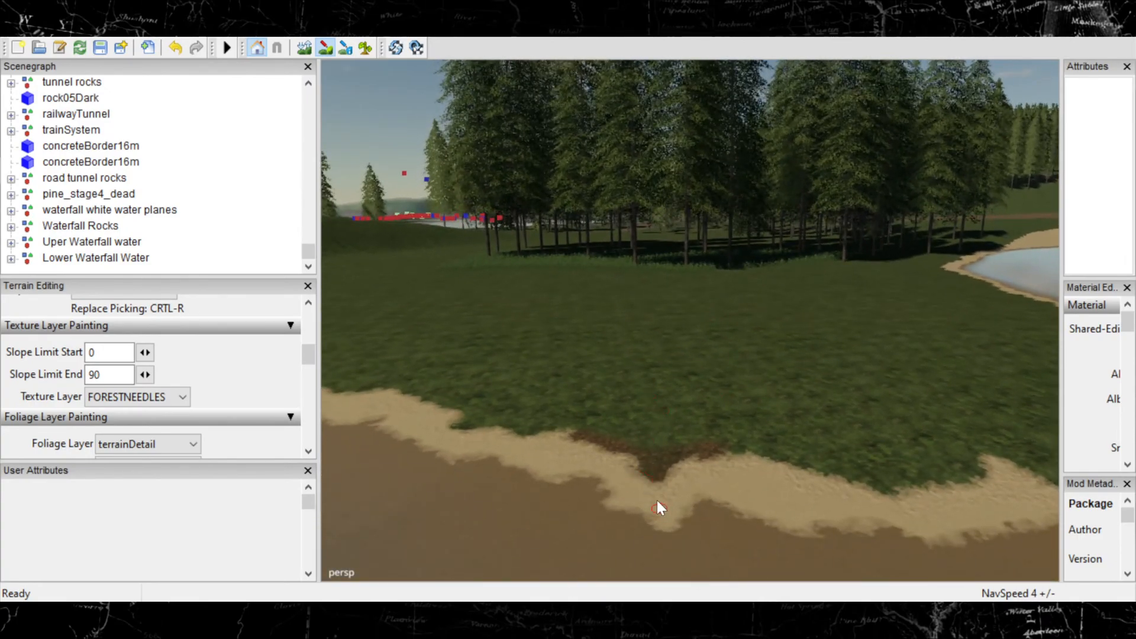
# Paint ROUGH_MUD texture over the upper edge of the forest needles patch, between the grass and the beach sand.
pyautogui.moveTo(657, 507)
pyautogui.keyDown('alt'); pyautogui.mouseDown(button='right')
pyautogui.moveTo(744, 377)
pyautogui.moveTo(684, 465)
pyautogui.moveTo(647, 465)
pyautogui.moveTo(713, 361)
pyautogui.mouseUp(button='right'); pyautogui.keyUp('alt')
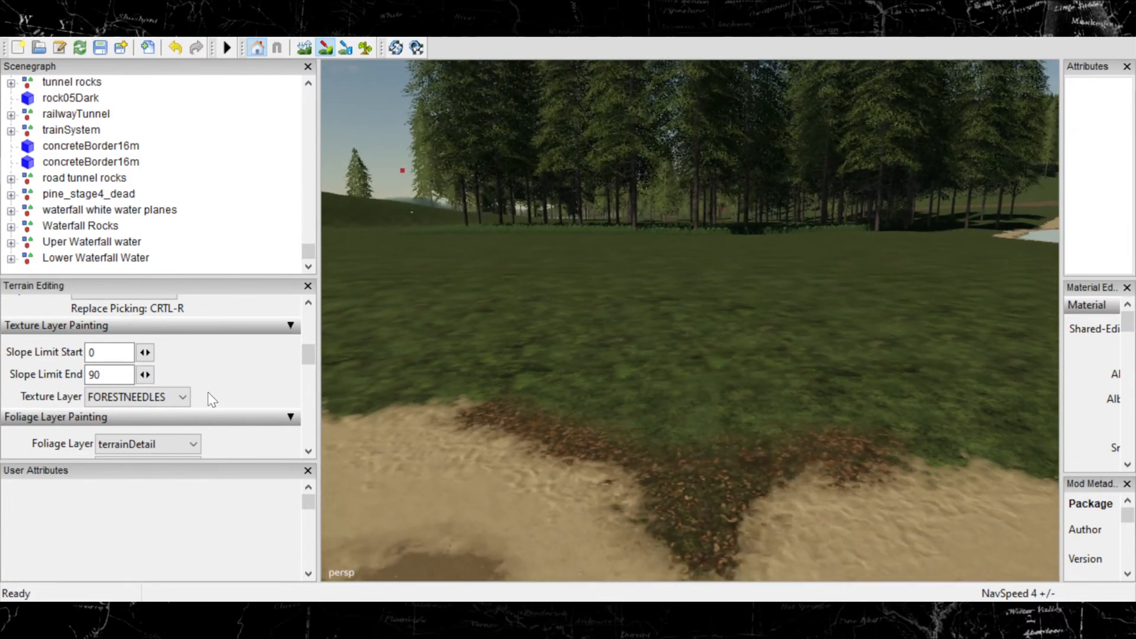
pyautogui.click(174, 395)
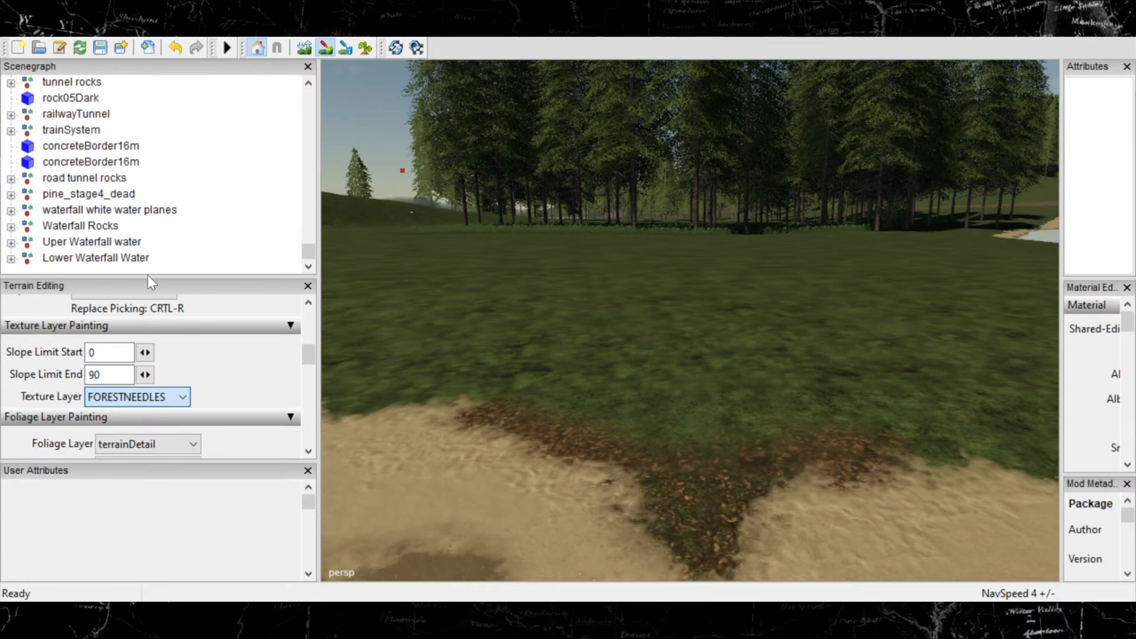
pyautogui.click(145, 338)
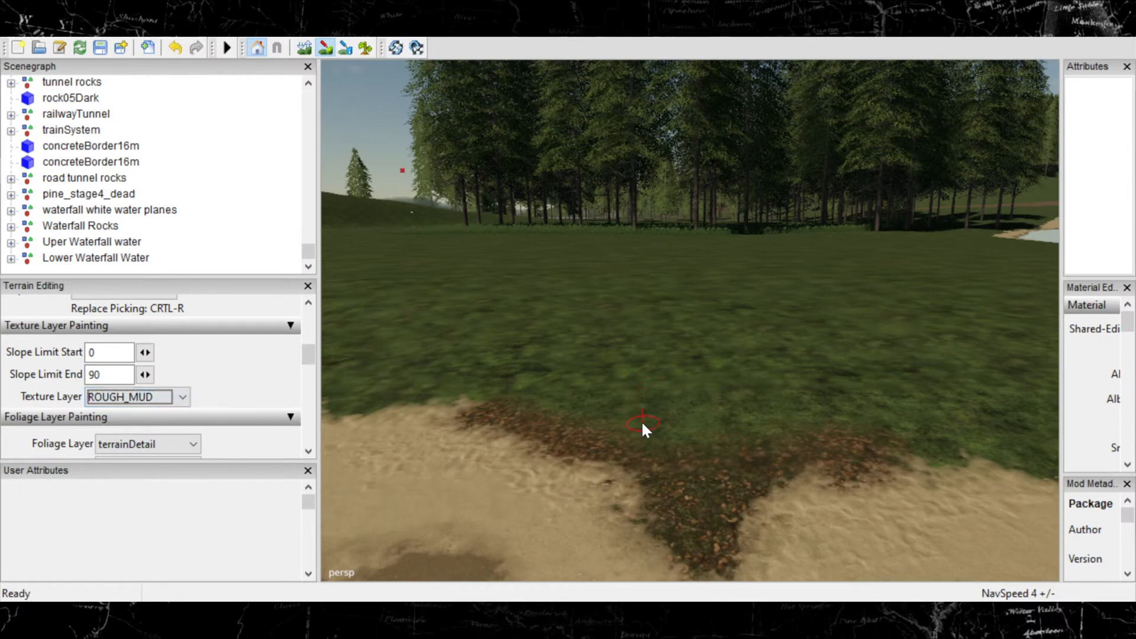
pyautogui.moveTo(667, 407); pyautogui.dragTo(685, 400)
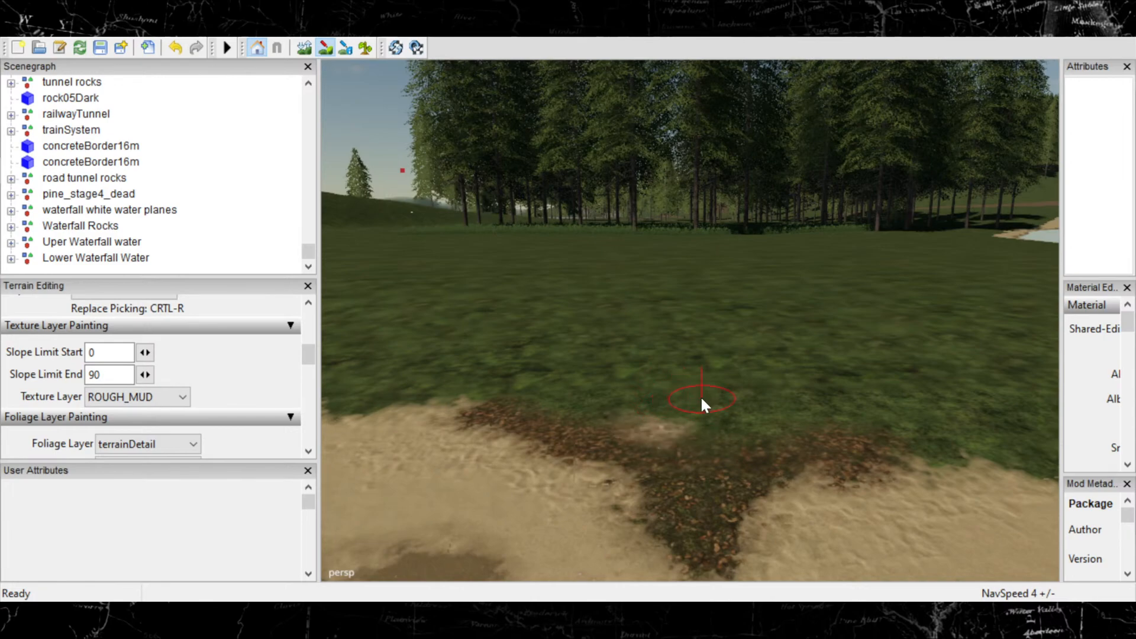
pyautogui.moveTo(681, 453); pyautogui.dragTo(639, 461)
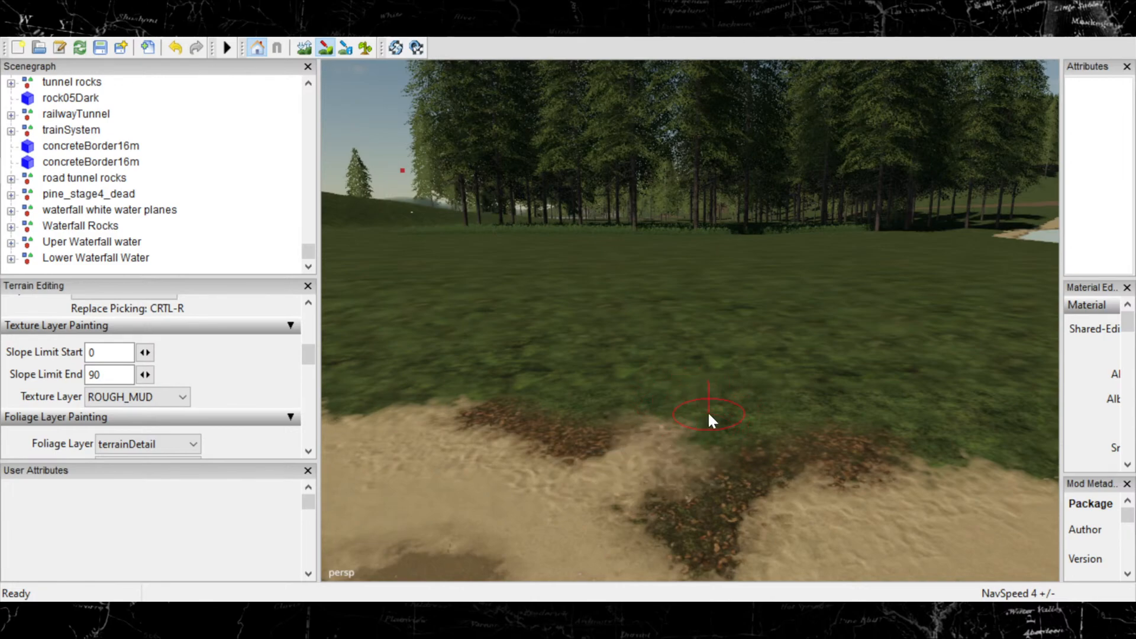
pyautogui.moveTo(726, 410)
pyautogui.mouseDown()
pyautogui.moveTo(758, 394)
pyautogui.moveTo(816, 402)
pyautogui.mouseUp()
pyautogui.moveTo(870, 426)
pyautogui.mouseDown()
pyautogui.moveTo(1002, 415)
pyautogui.moveTo(1019, 432)
pyautogui.mouseUp()
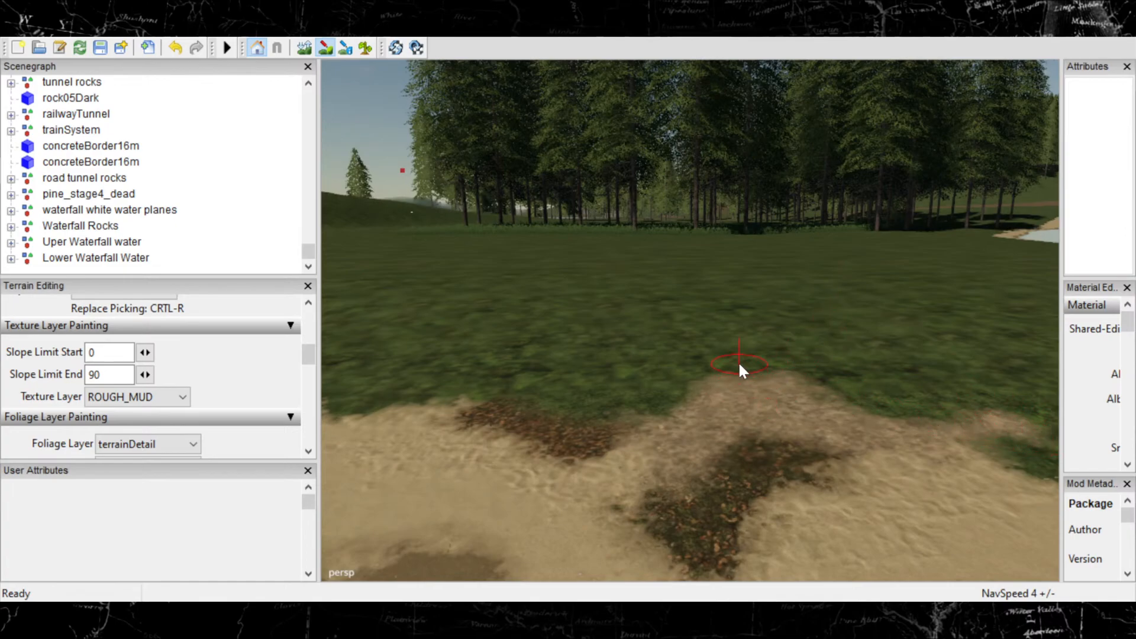
# Examine the blend of rough mud, grass and sand at the shore from close up and from farther away.
pyautogui.moveTo(739, 365)
pyautogui.keyDown('alt'); pyautogui.mouseDown(button='middle')
pyautogui.moveTo(717, 464)
pyautogui.moveTo(802, 368)
pyautogui.moveTo(780, 331)
pyautogui.mouseUp(button='middle'); pyautogui.keyUp('alt')
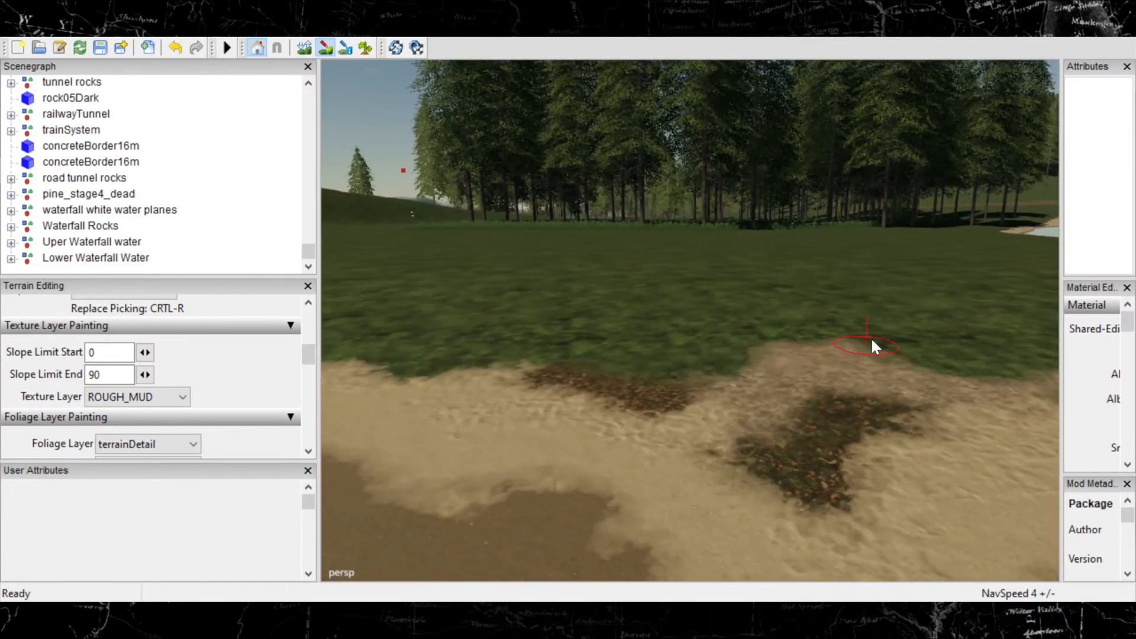
pyautogui.moveTo(740, 434)
pyautogui.keyDown('alt'); pyautogui.mouseDown(button='right')
pyautogui.moveTo(815, 406)
pyautogui.moveTo(816, 372)
pyautogui.moveTo(857, 381)
pyautogui.mouseUp(button='right'); pyautogui.keyUp('alt')
pyautogui.moveTo(857, 381)
pyautogui.keyDown('alt'); pyautogui.mouseDown(button='middle')
pyautogui.moveTo(749, 378)
pyautogui.moveTo(778, 373)
pyautogui.mouseUp(button='middle'); pyautogui.keyUp('alt')
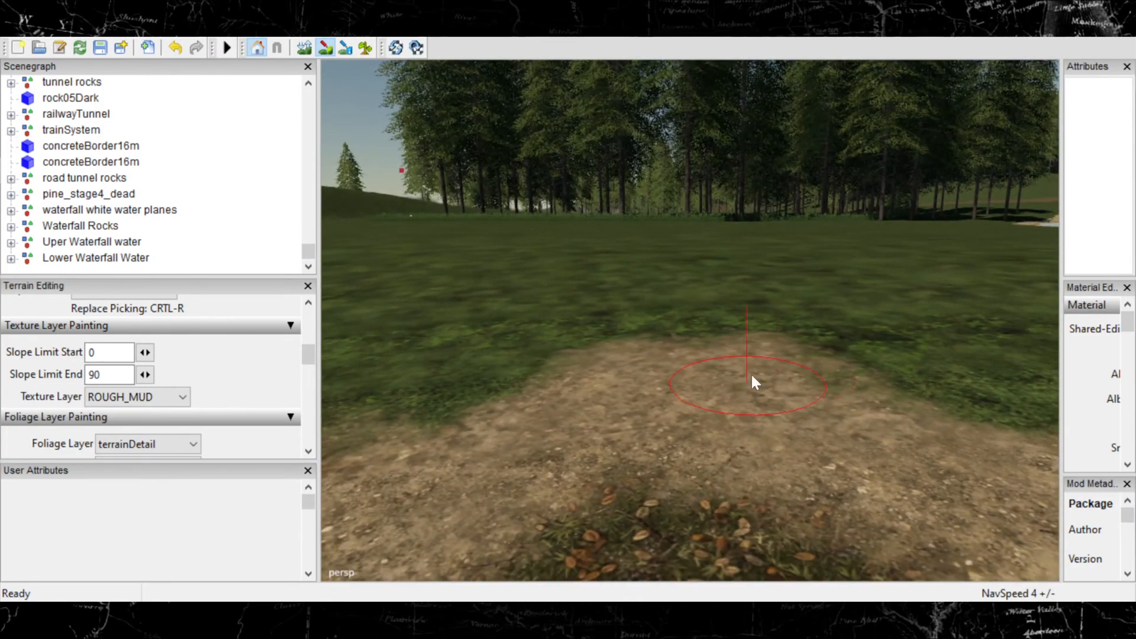
pyautogui.moveTo(751, 378)
pyautogui.keyDown('alt'); pyautogui.mouseDown(button='right')
pyautogui.moveTo(839, 296)
pyautogui.moveTo(820, 330)
pyautogui.mouseUp(button='right'); pyautogui.keyUp('alt')
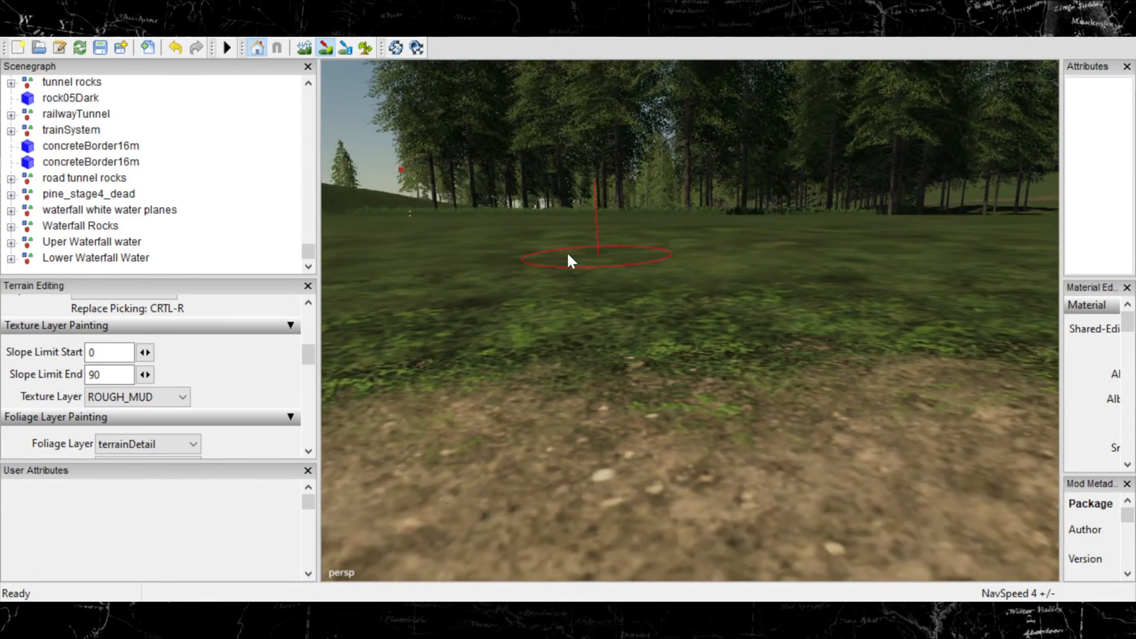
pyautogui.moveTo(751, 305)
pyautogui.keyDown('alt'); pyautogui.mouseDown(button='right')
pyautogui.moveTo(729, 321)
pyautogui.moveTo(725, 361)
pyautogui.mouseUp(button='right'); pyautogui.keyUp('alt')
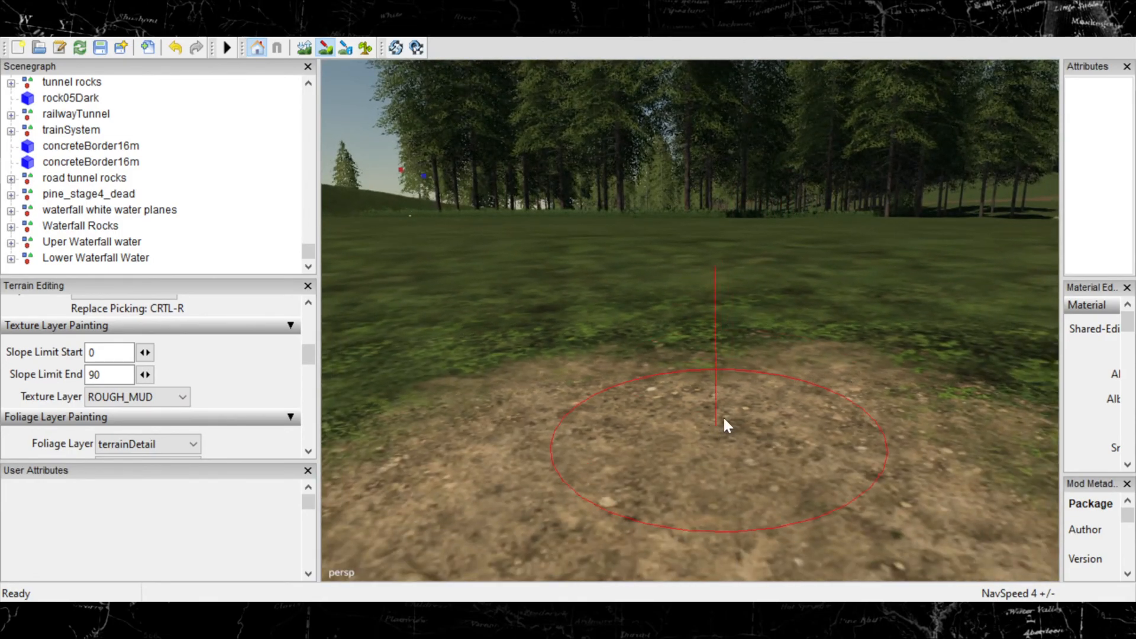
pyautogui.keyDown('alt'); pyautogui.moveTo(826, 337); pyautogui.dragTo(519, 388, button='right'); pyautogui.keyUp('alt')
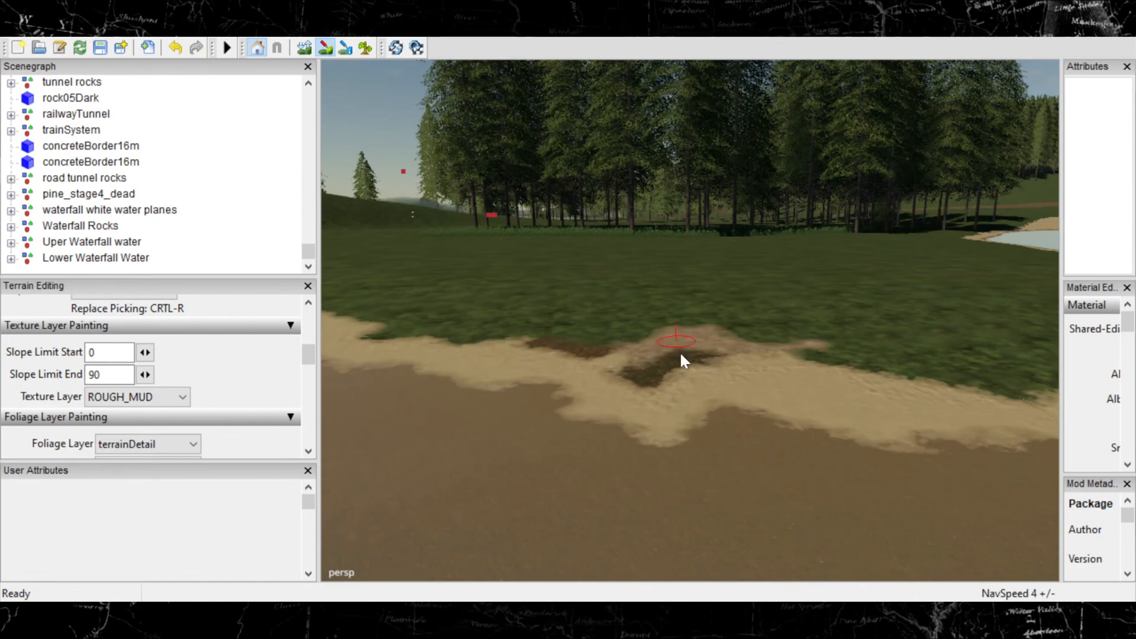
pyautogui.keyDown('alt'); pyautogui.moveTo(680, 357); pyautogui.dragTo(690, 389, button='right'); pyautogui.keyUp('alt')
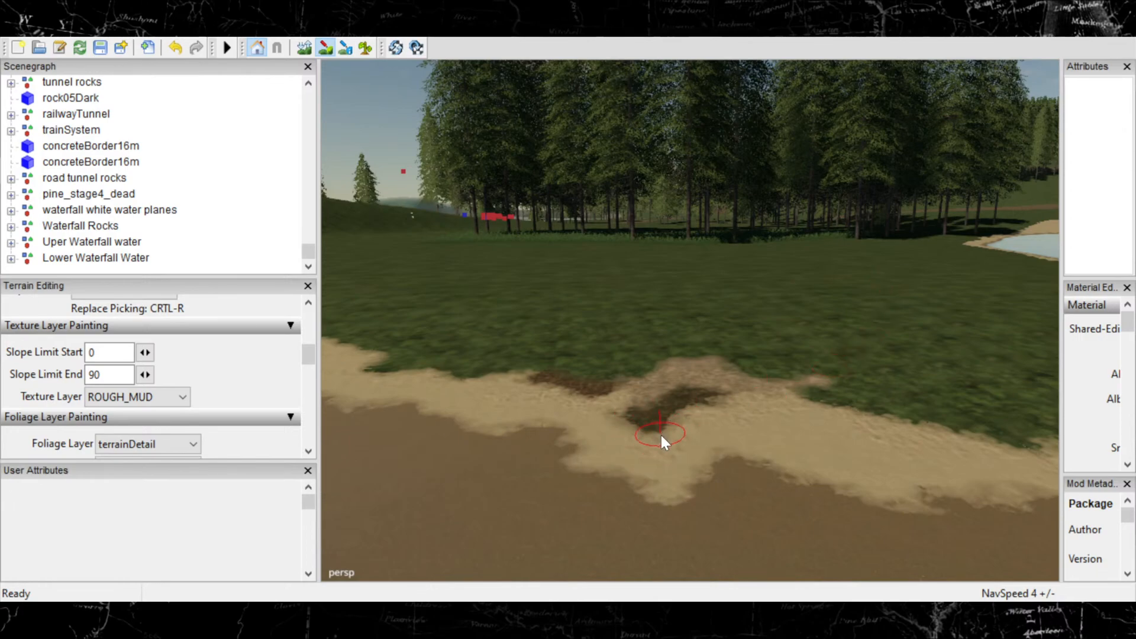
pyautogui.keyDown('alt'); pyautogui.moveTo(656, 437); pyautogui.dragTo(941, 384, button='right'); pyautogui.keyUp('alt')
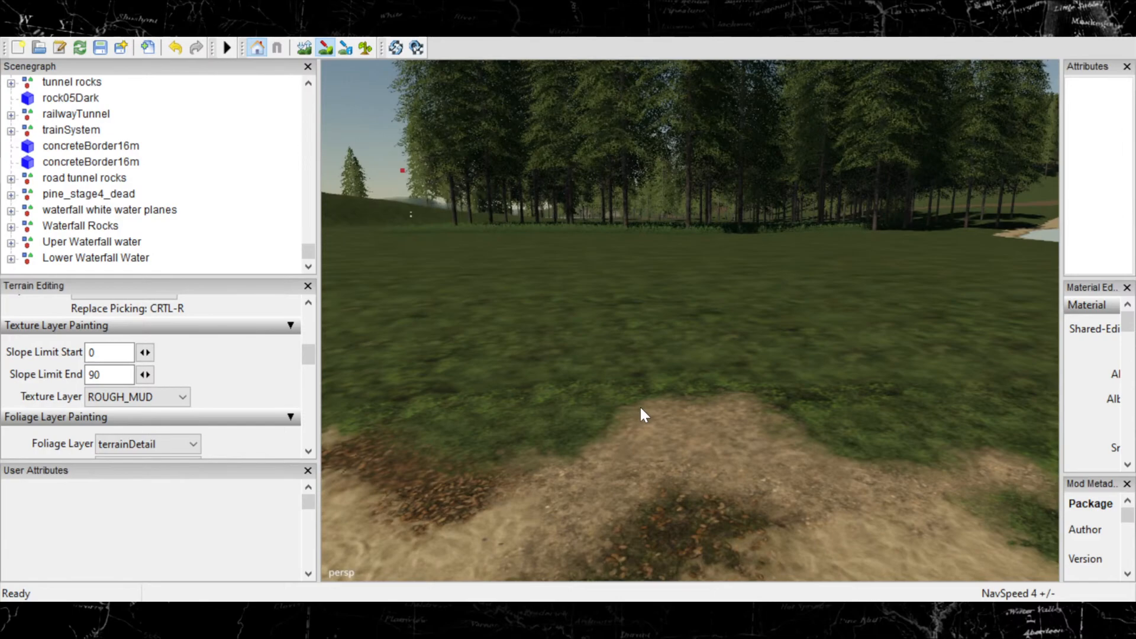
# Extend the ROUGH_MUD strip along the grass edge toward the small lake, undoing the stray dab on the open grass.
pyautogui.moveTo(676, 419)
pyautogui.keyDown('alt'); pyautogui.mouseDown(button='middle')
pyautogui.moveTo(710, 391)
pyautogui.moveTo(613, 441)
pyautogui.moveTo(607, 415)
pyautogui.mouseUp(button='middle'); pyautogui.keyUp('alt')
pyautogui.scroll(-3, 663, 453)
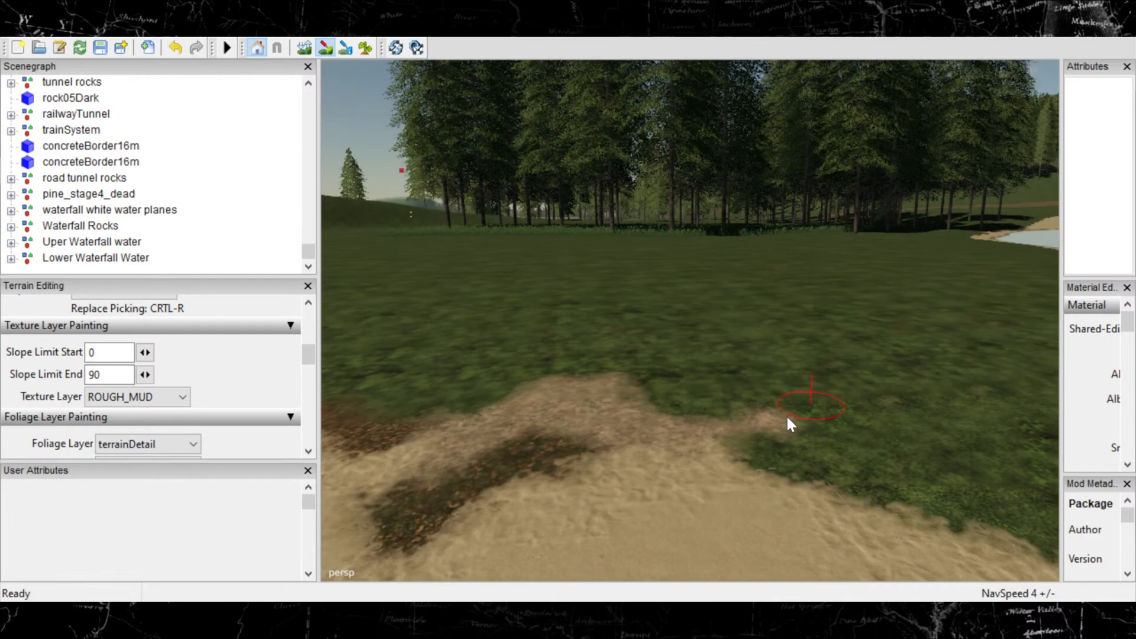
pyautogui.scroll(2, 661, 427)
pyautogui.moveTo(717, 429)
pyautogui.mouseDown()
pyautogui.moveTo(784, 467)
pyautogui.moveTo(778, 474)
pyautogui.mouseUp()
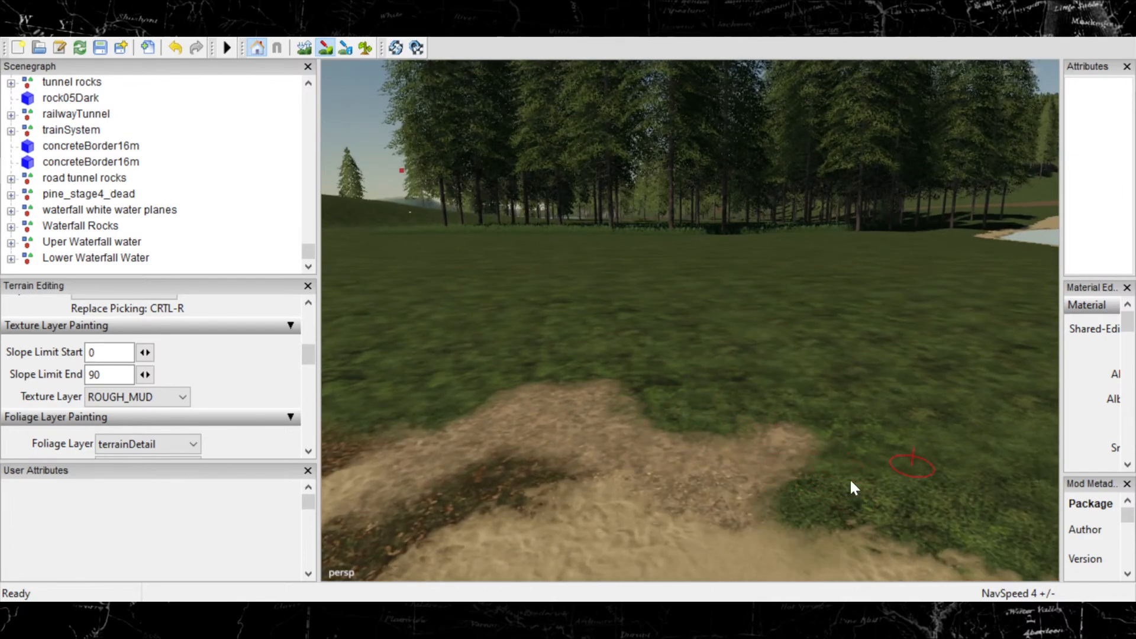
pyautogui.moveTo(854, 467); pyautogui.dragTo(850, 474)
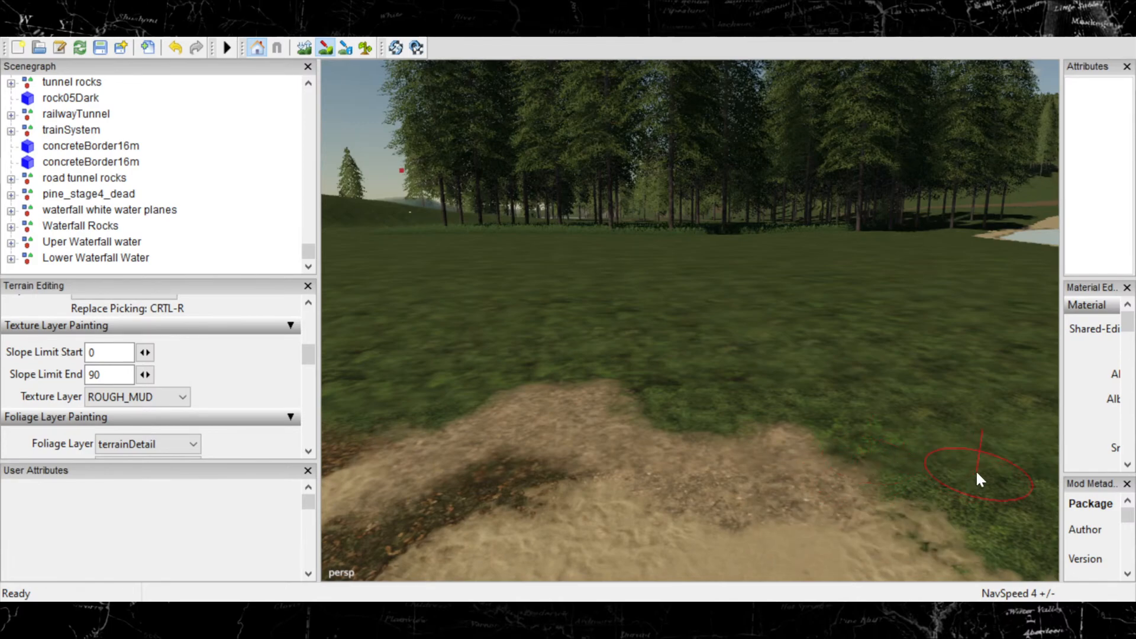
pyautogui.click(951, 457)
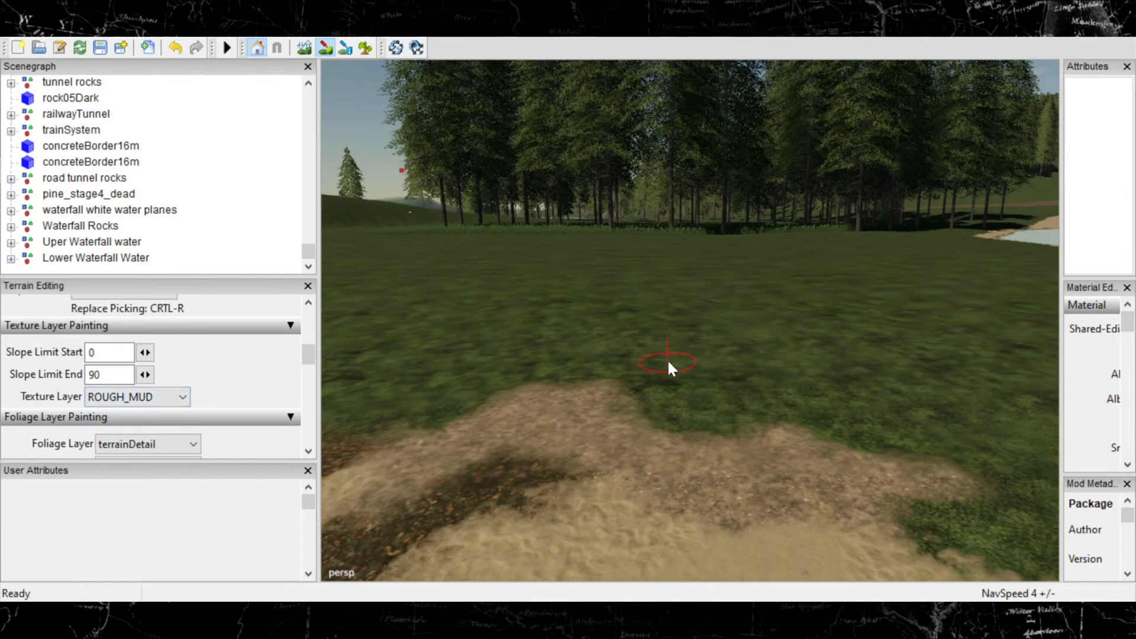
pyautogui.click(716, 343)
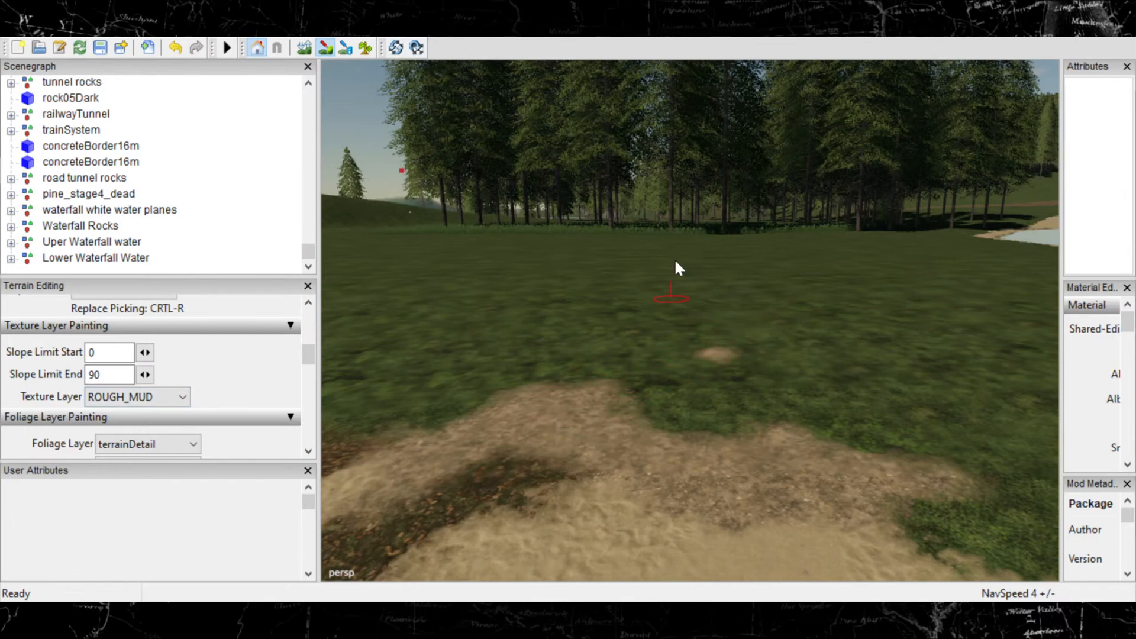
pyautogui.hotkey('ctrl', 'z')
# Paint a wide ROUGH_MUD band along the grass and sand boundary on the other side, covering part of the remaining forest needles.
pyautogui.keyDown('alt'); pyautogui.moveTo(747, 364); pyautogui.dragTo(687, 338, button='right'); pyautogui.keyUp('alt')
pyautogui.keyDown('alt'); pyautogui.moveTo(687, 338); pyautogui.dragTo(835, 343, button='middle'); pyautogui.keyUp('alt')
pyautogui.keyDown('alt'); pyautogui.moveTo(835, 343); pyautogui.dragTo(880, 342, button='right'); pyautogui.keyUp('alt')
pyautogui.moveTo(693, 388)
pyautogui.keyDown('alt'); pyautogui.mouseDown(button='middle')
pyautogui.moveTo(820, 371)
pyautogui.moveTo(648, 337)
pyautogui.moveTo(680, 371)
pyautogui.moveTo(703, 364)
pyautogui.mouseUp(button='middle'); pyautogui.keyUp('alt')
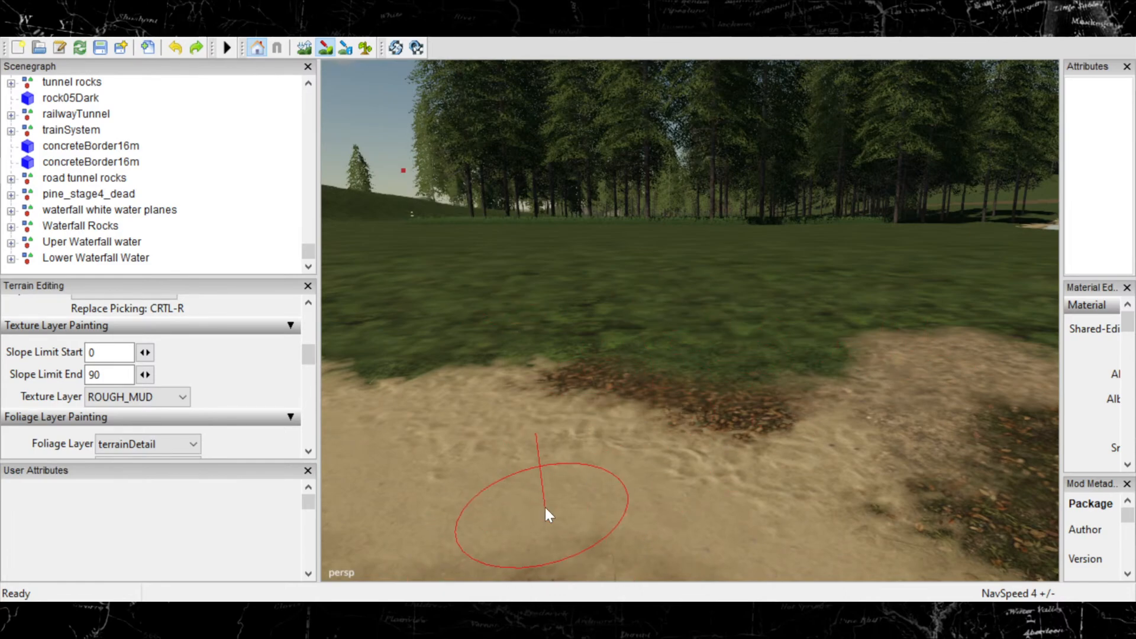
pyautogui.moveTo(657, 482)
pyautogui.keyDown('alt'); pyautogui.mouseDown(button='middle')
pyautogui.moveTo(734, 480)
pyautogui.moveTo(772, 541)
pyautogui.moveTo(734, 543)
pyautogui.mouseUp(button='middle'); pyautogui.keyUp('alt')
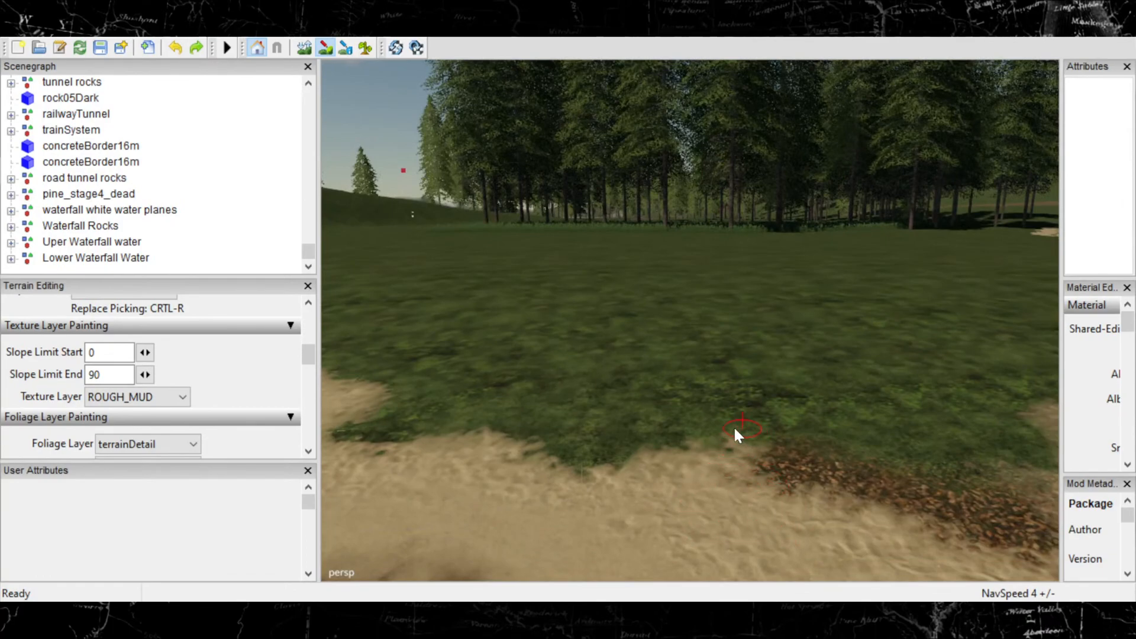
pyautogui.moveTo(684, 433); pyautogui.dragTo(715, 426)
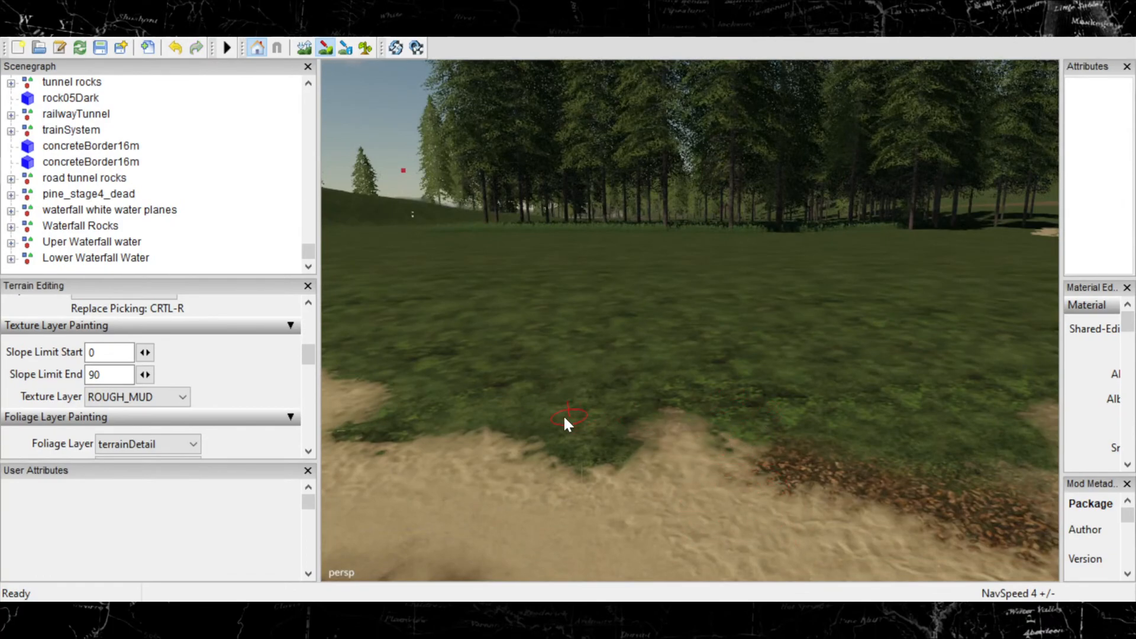
pyautogui.moveTo(569, 433)
pyautogui.mouseDown()
pyautogui.moveTo(601, 412)
pyautogui.moveTo(520, 386)
pyautogui.moveTo(488, 396)
pyautogui.moveTo(435, 364)
pyautogui.moveTo(382, 352)
pyautogui.moveTo(730, 399)
pyautogui.moveTo(748, 385)
pyautogui.moveTo(384, 350)
pyautogui.mouseUp()
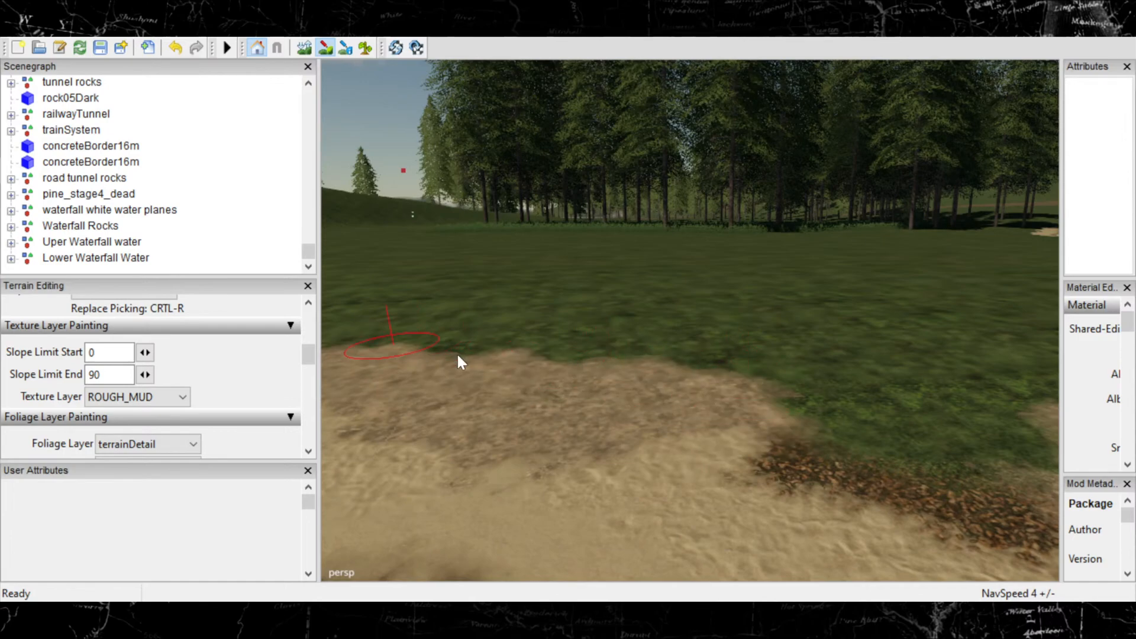
pyautogui.moveTo(458, 355)
pyautogui.mouseDown()
pyautogui.moveTo(795, 425)
pyautogui.moveTo(838, 410)
pyautogui.mouseUp()
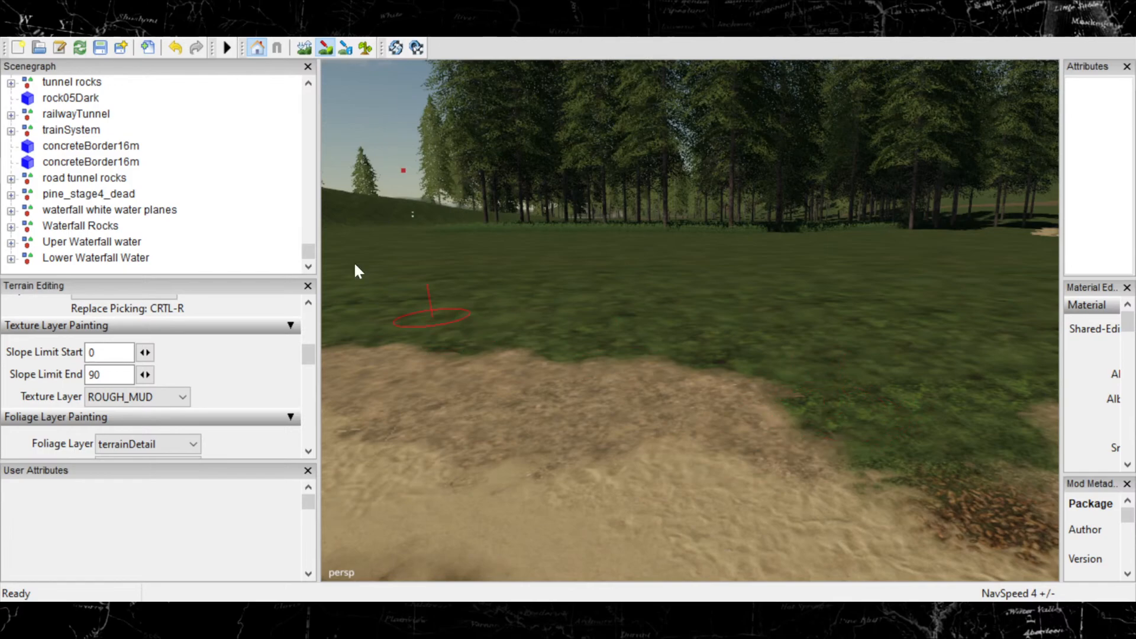
# Try breaking up the rough mud band with patches of GRASS texture, and undo those patches.
pyautogui.click(172, 401)
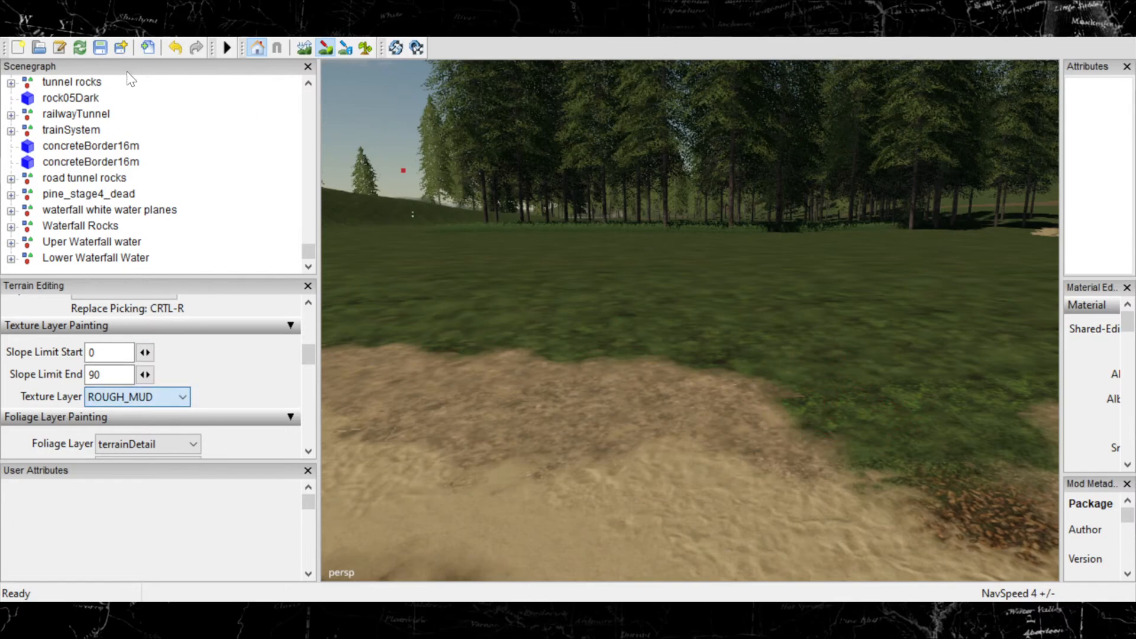
pyautogui.click(117, 37)
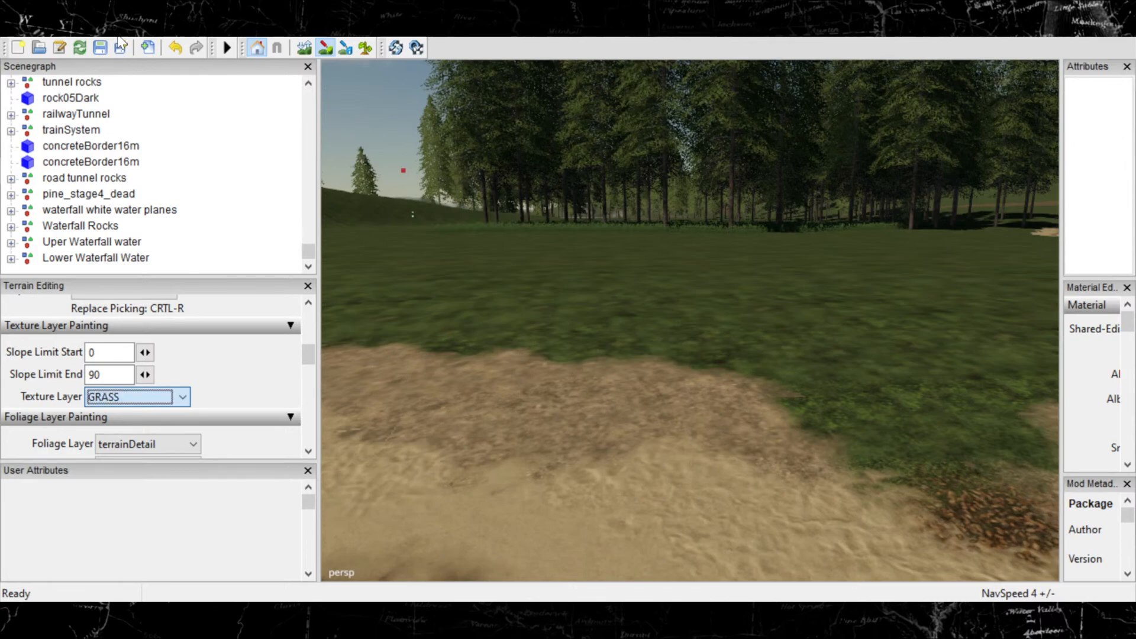
pyautogui.click(494, 354)
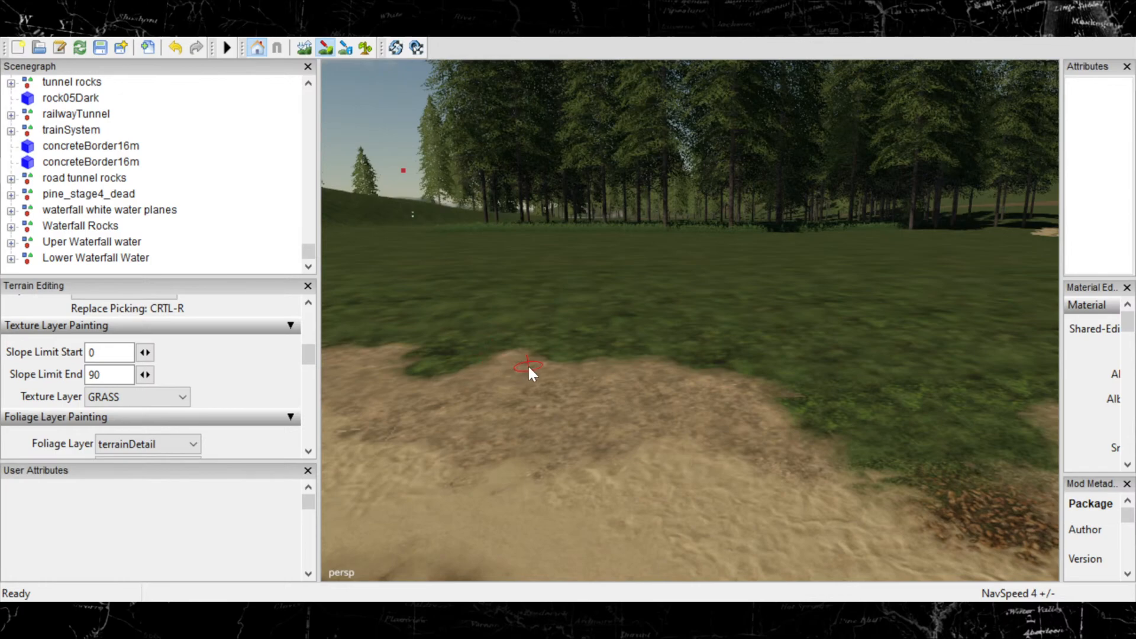
pyautogui.click(538, 394)
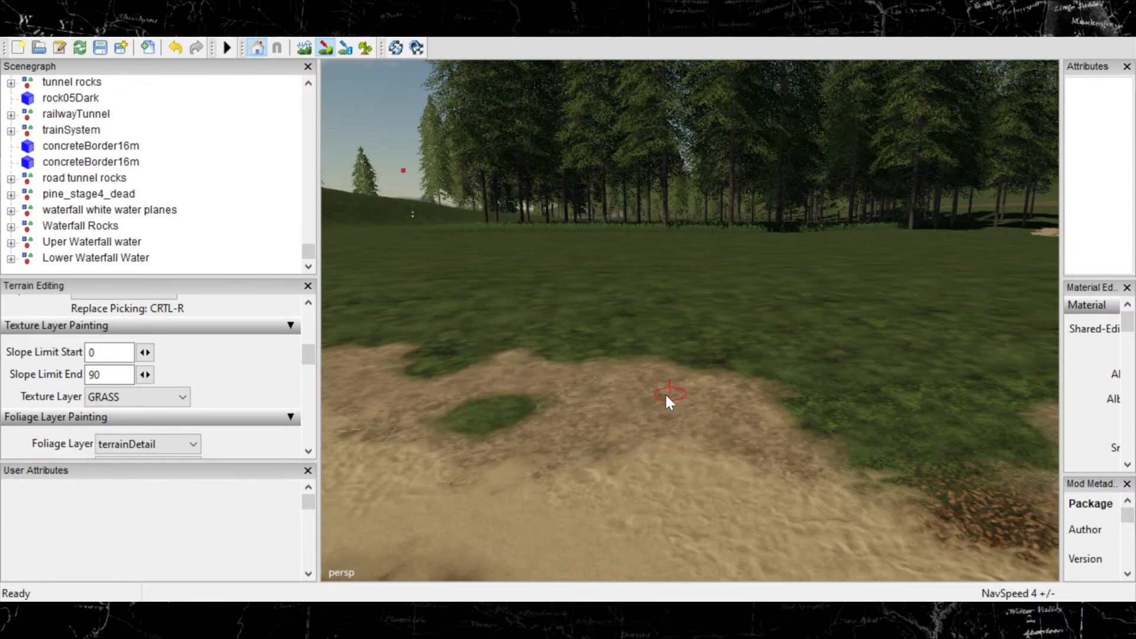
pyautogui.click(634, 402)
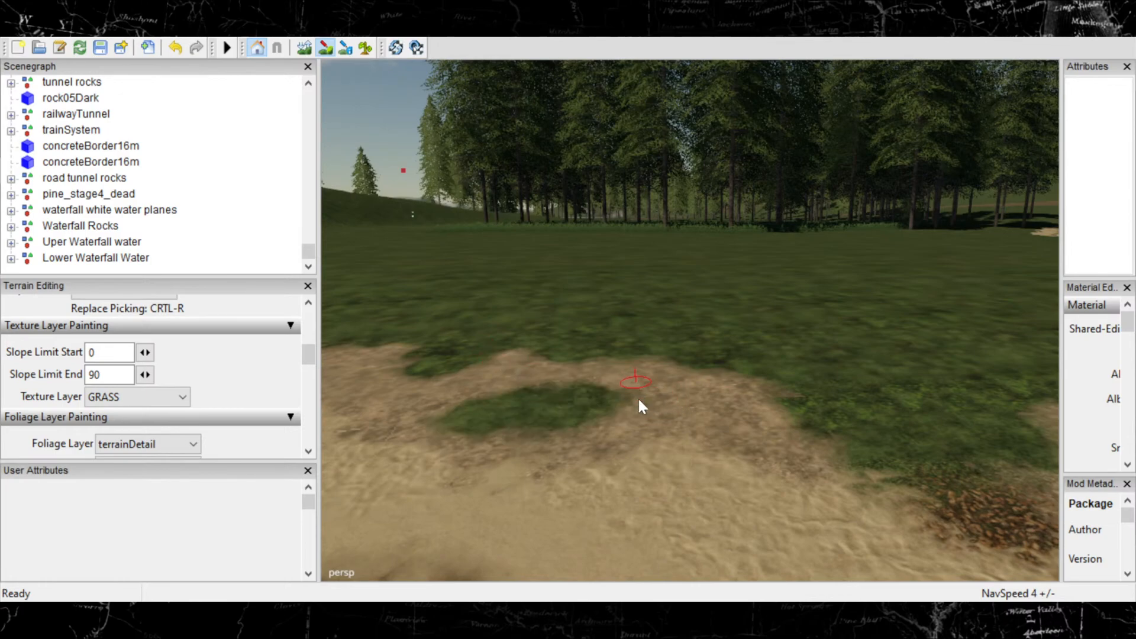
pyautogui.keyDown('alt'); pyautogui.moveTo(669, 375); pyautogui.dragTo(793, 482, button='middle'); pyautogui.keyUp('alt')
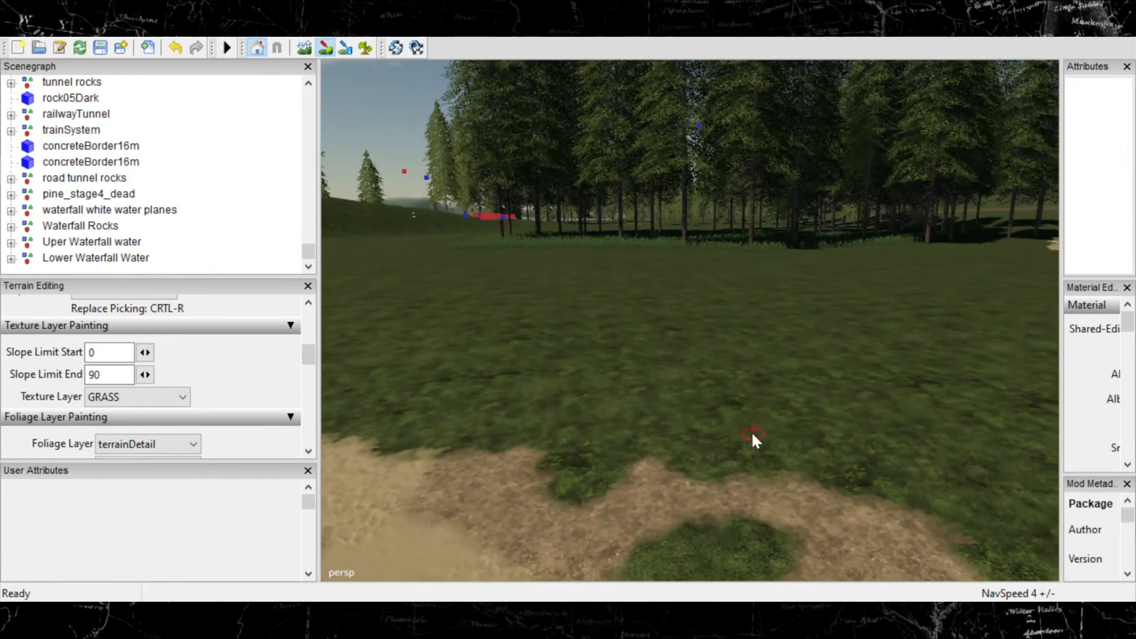
pyautogui.hotkey('ctrl', 'z')
pyautogui.hotkey('ctrl', 'z')
pyautogui.hotkey('ctrl', 'z')
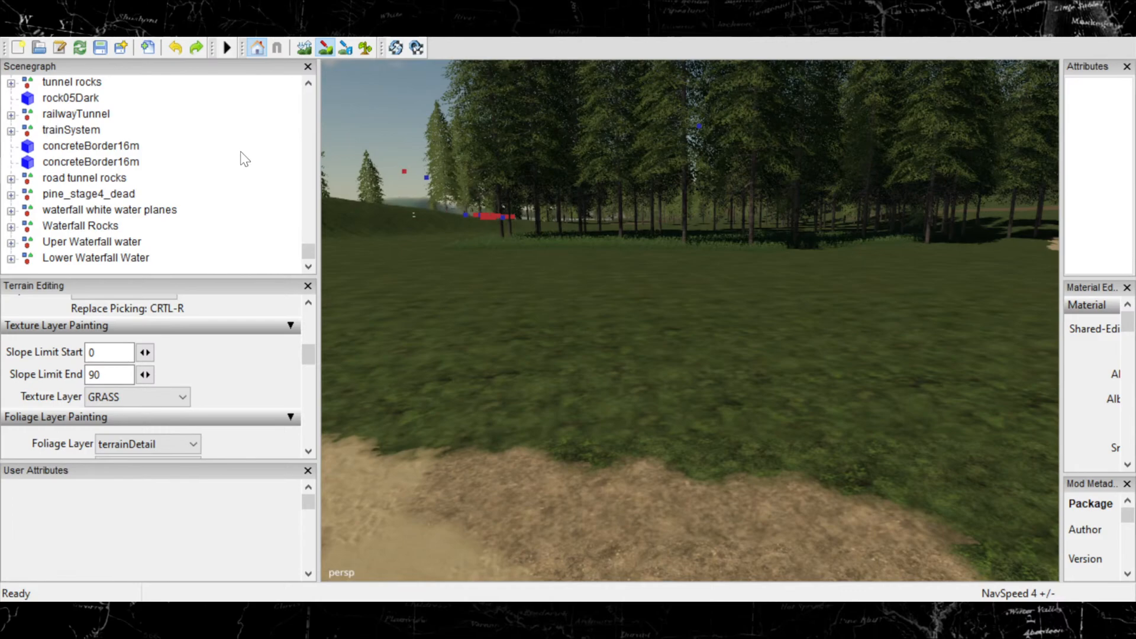
# Set the painting texture layer to GRASS_DRY and bring the rough mud band at the shore into view.
pyautogui.scroll(3, 161, 373)
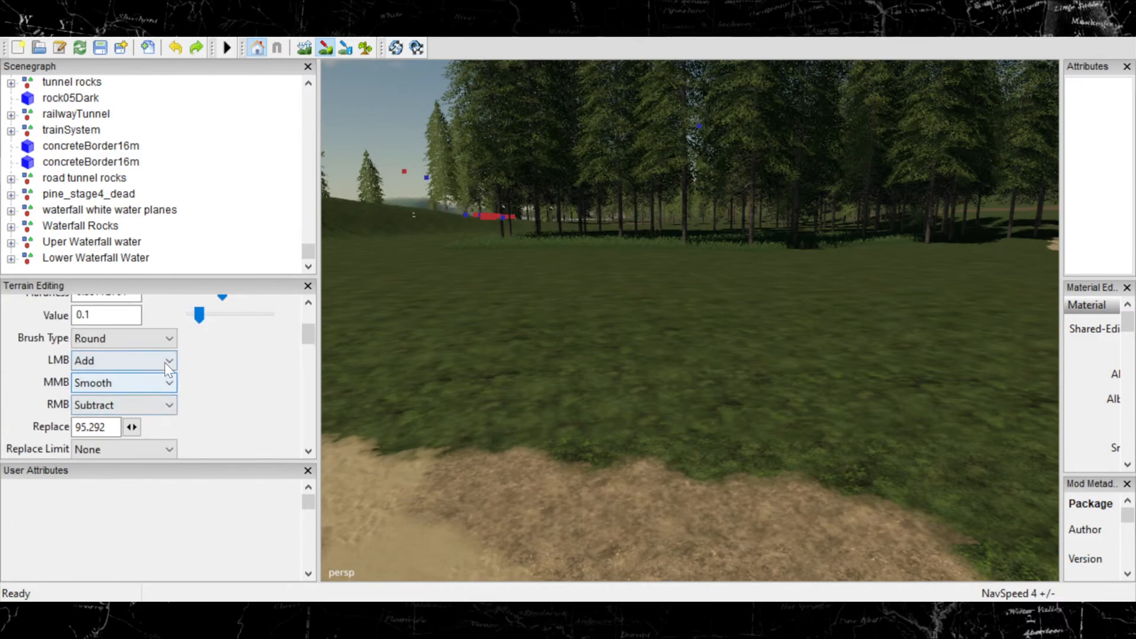
pyautogui.scroll(-1, 164, 364)
pyautogui.scroll(-2, 225, 379)
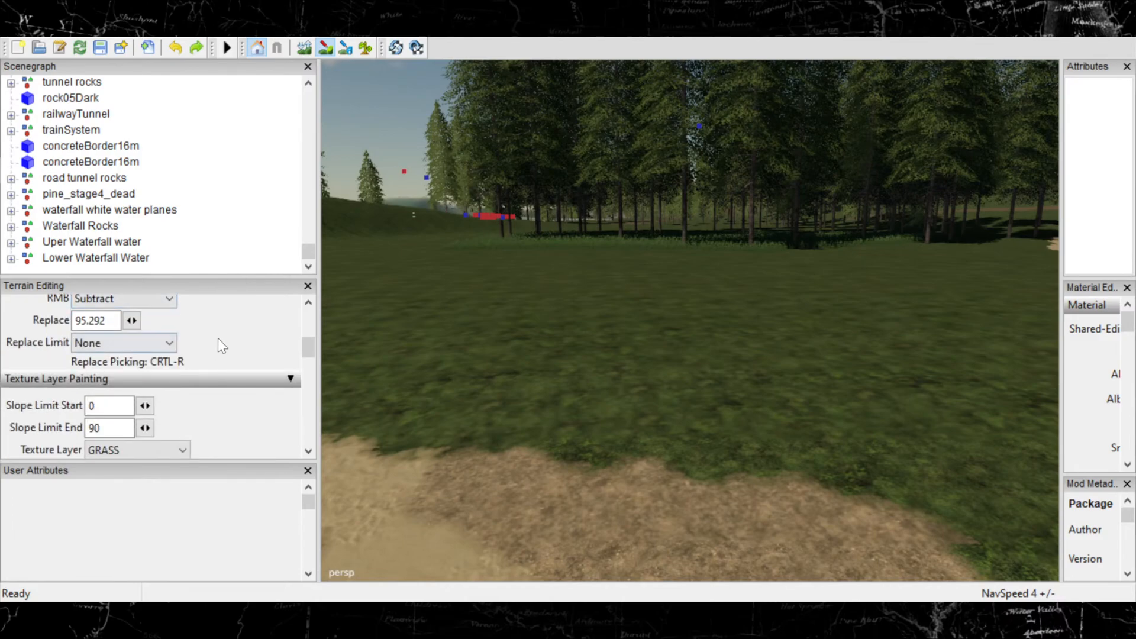
pyautogui.scroll(-2, 208, 362)
pyautogui.click(178, 342)
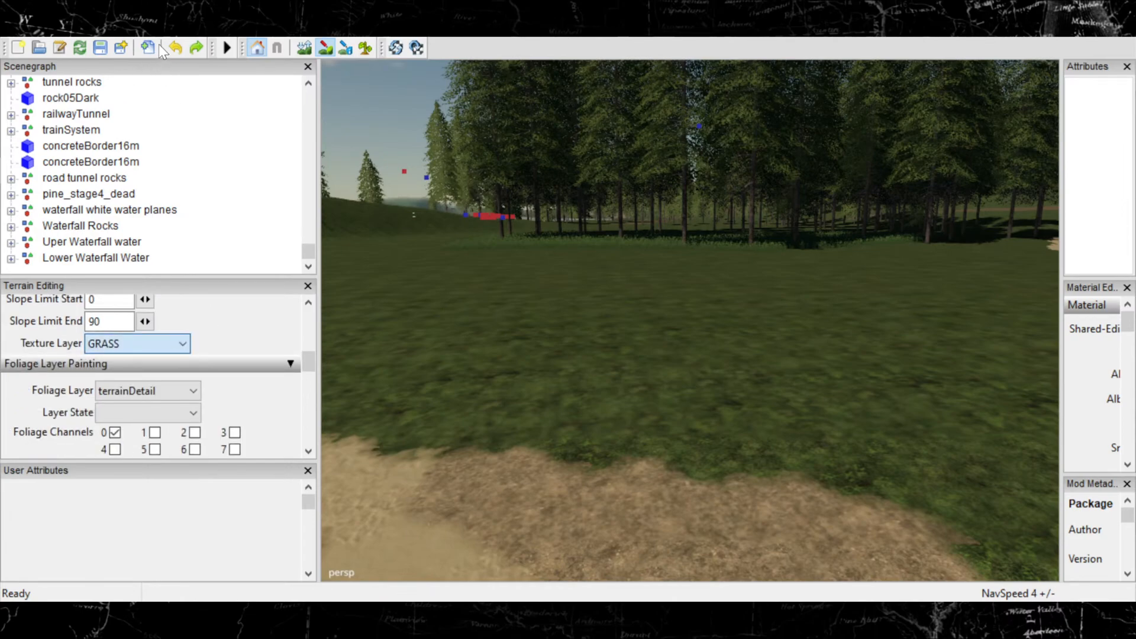
pyautogui.click(123, 62)
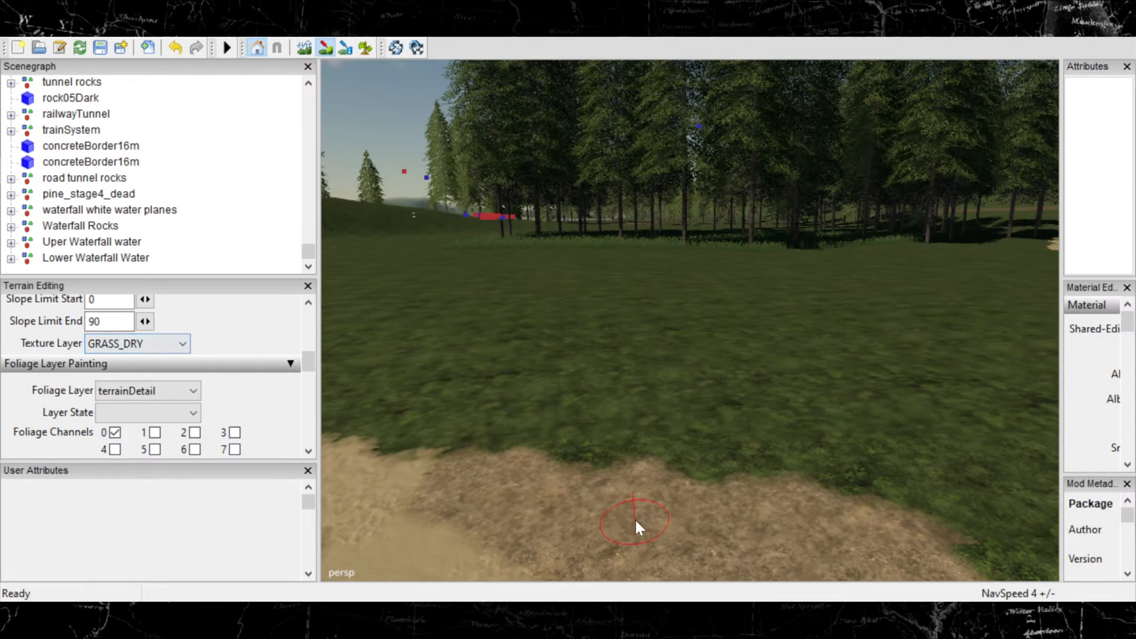
pyautogui.scroll(3, 749, 456)
pyautogui.moveTo(754, 465)
pyautogui.keyDown('alt'); pyautogui.mouseDown(button='middle')
pyautogui.moveTo(665, 385)
pyautogui.moveTo(699, 380)
pyautogui.mouseUp(button='middle'); pyautogui.keyUp('alt')
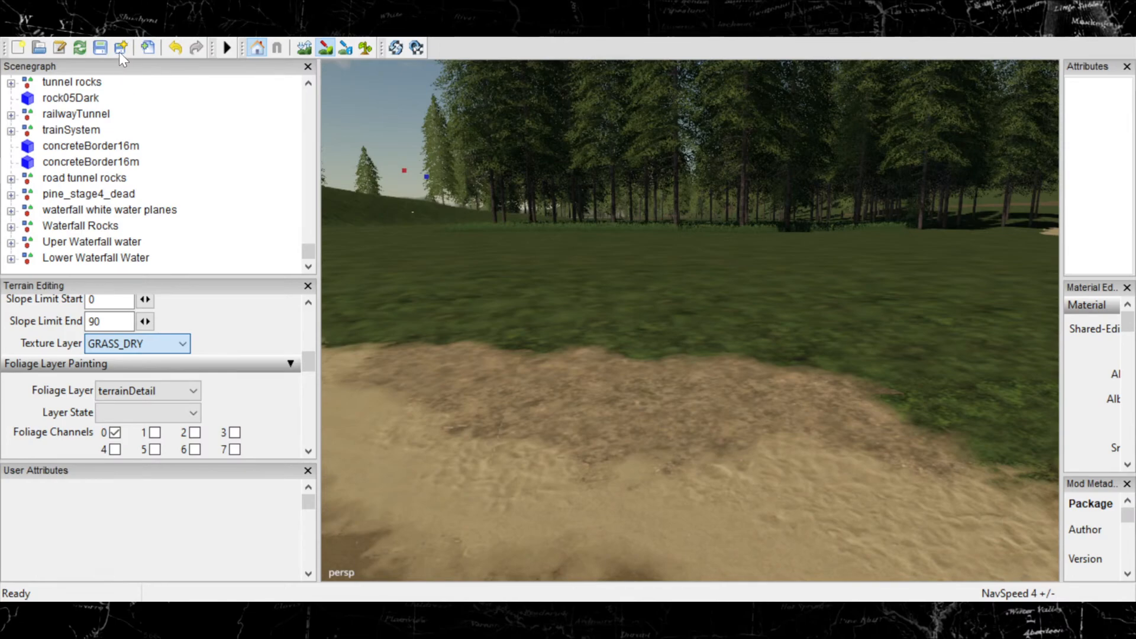
# Switch the painting texture layer to GRASSROUGH, replace it with GRASS_MIX_1, and reactivate terrain texture painting.
pyautogui.press('Down')
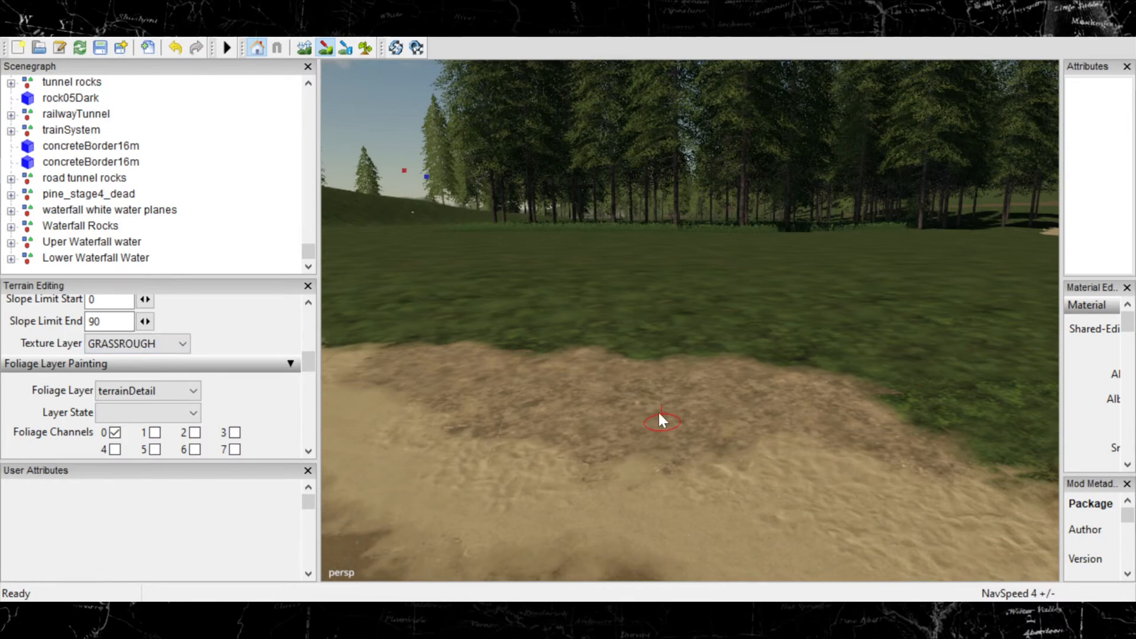
pyautogui.scroll(5, 592, 392)
pyautogui.click(176, 343)
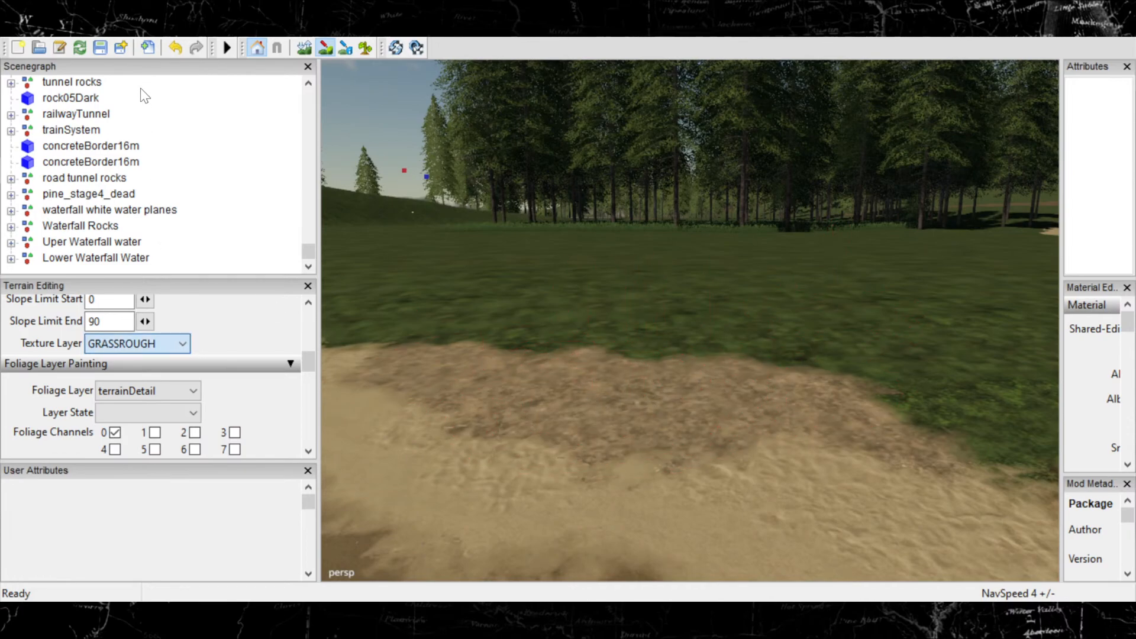
pyautogui.click(140, 60)
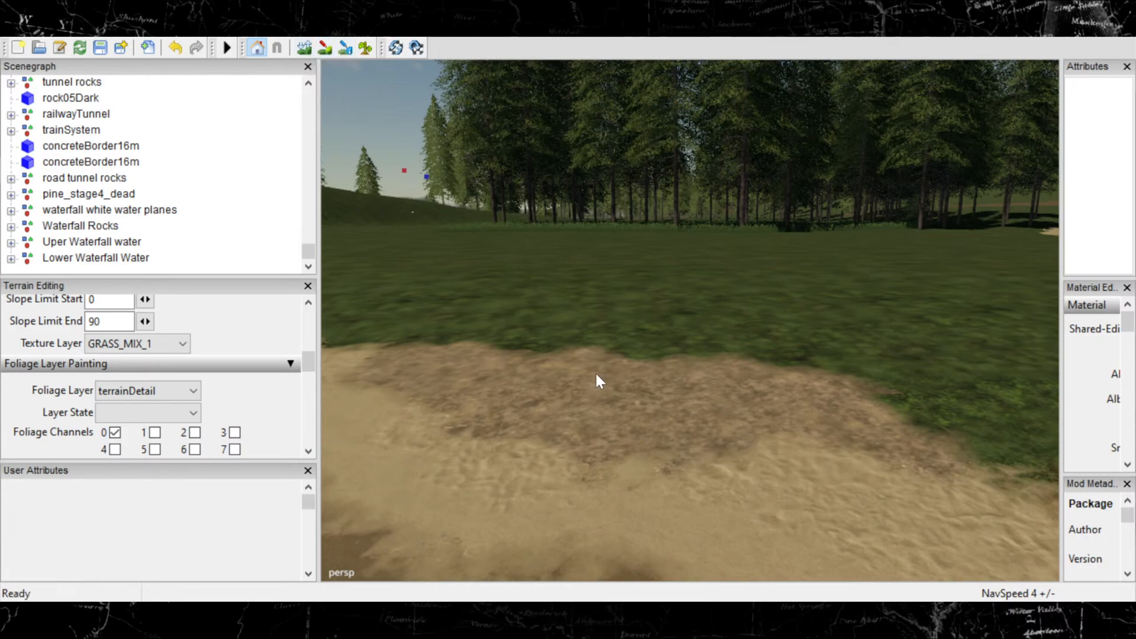
pyautogui.click(323, 47)
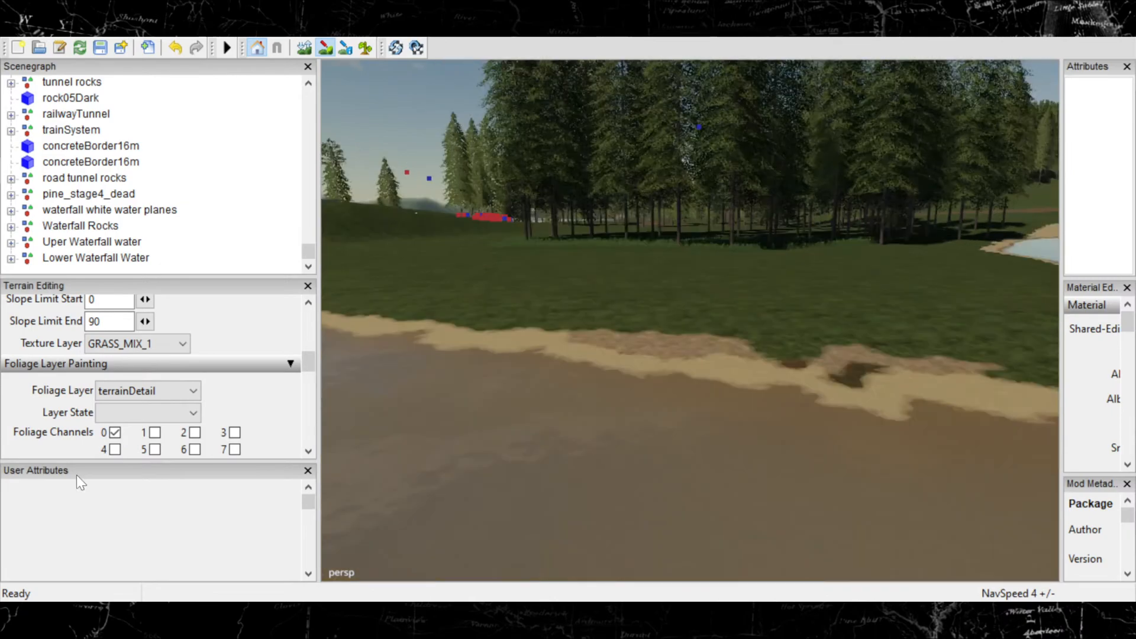
# Try GRASSTOWN and FORESTLEAVES in turn as the painting texture layer for the shore edge.
pyautogui.keyDown('alt'); pyautogui.moveTo(823, 363); pyautogui.dragTo(708, 576, button='middle'); pyautogui.keyUp('alt')
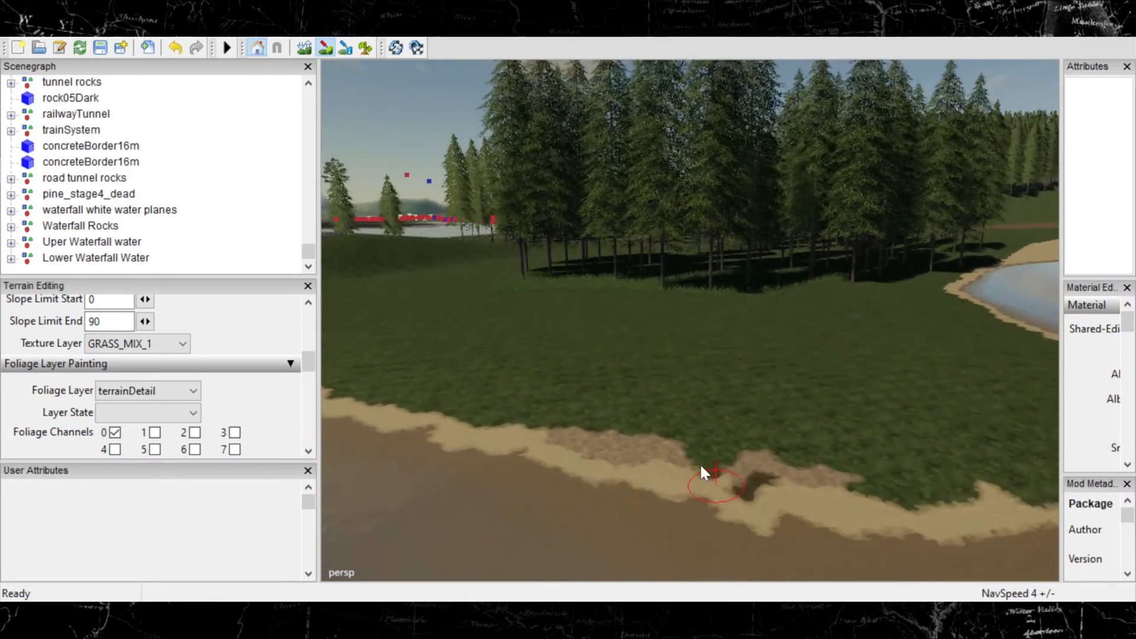
pyautogui.scroll(5, 731, 453)
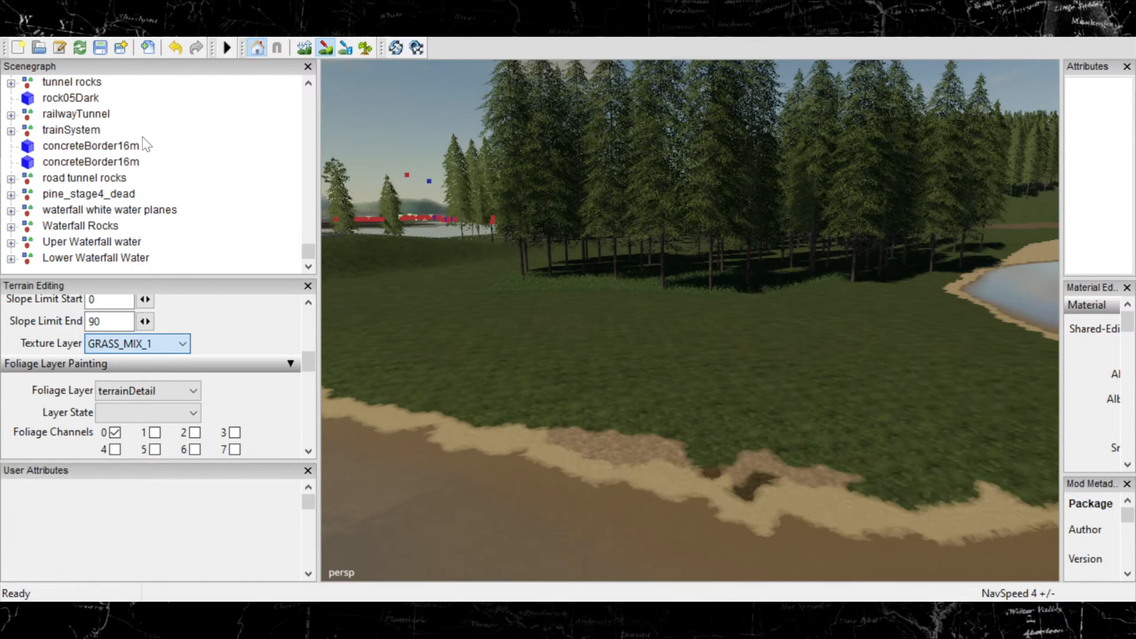
pyautogui.click(131, 52)
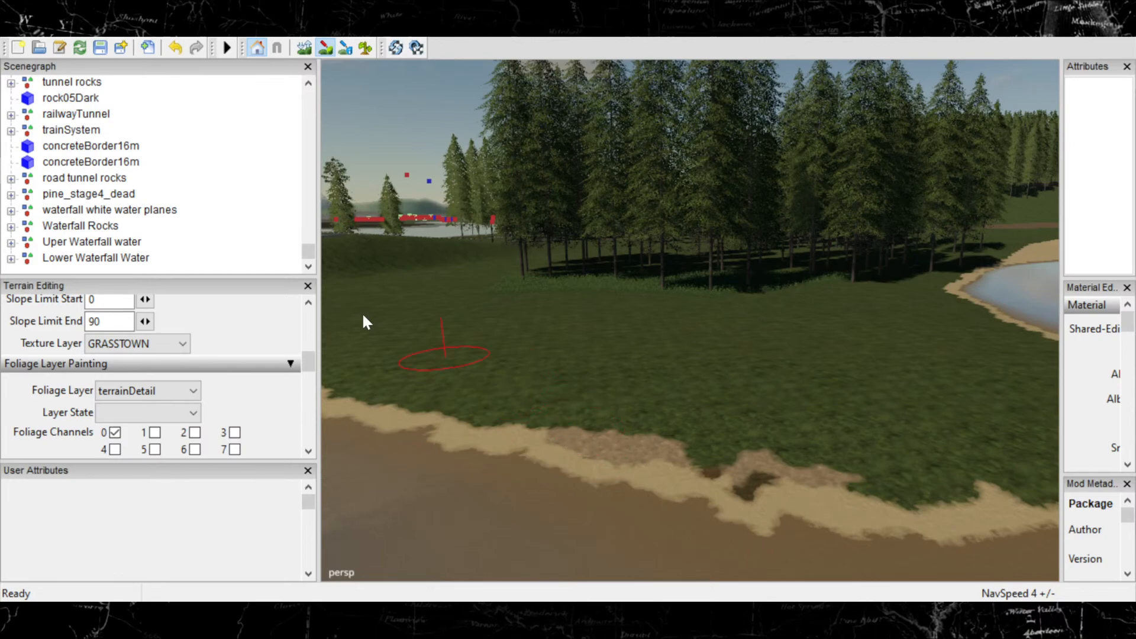
pyautogui.click(172, 346)
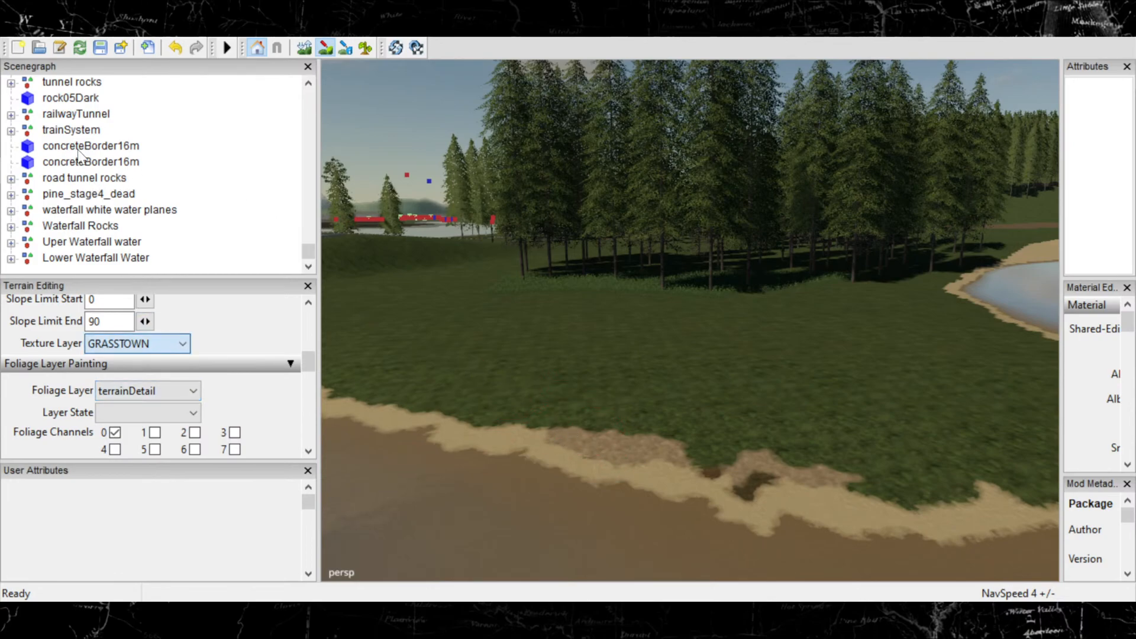
pyautogui.click(125, 158)
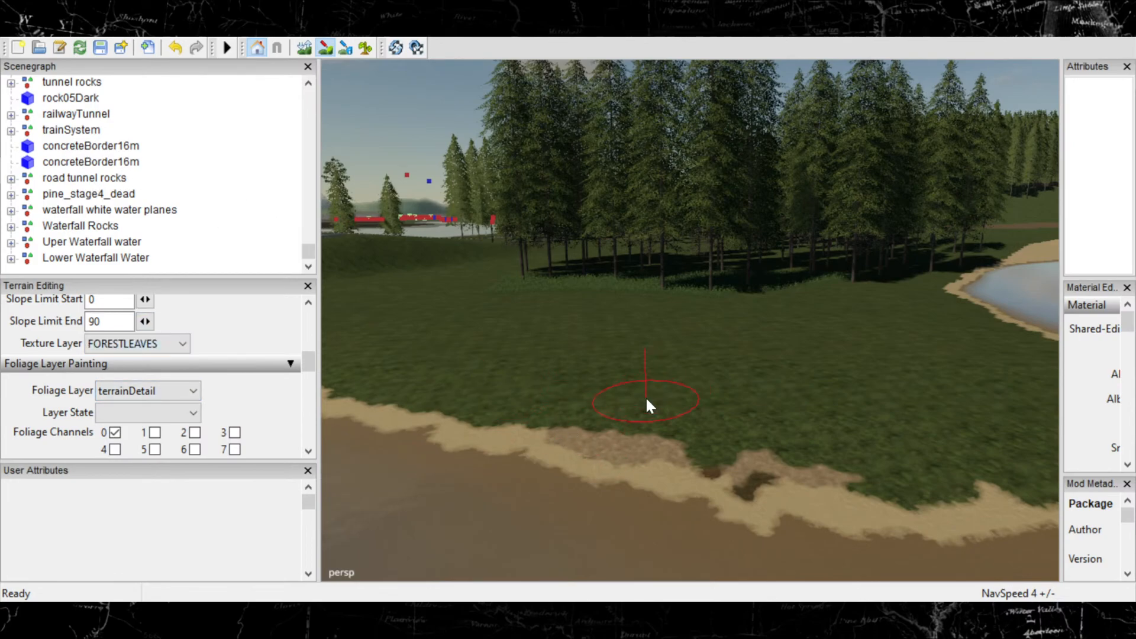
# Try RAILWAY_GRAVEL and ROUGHDIRT in turn as the painting texture layer for the shore edge.
pyautogui.click(174, 343)
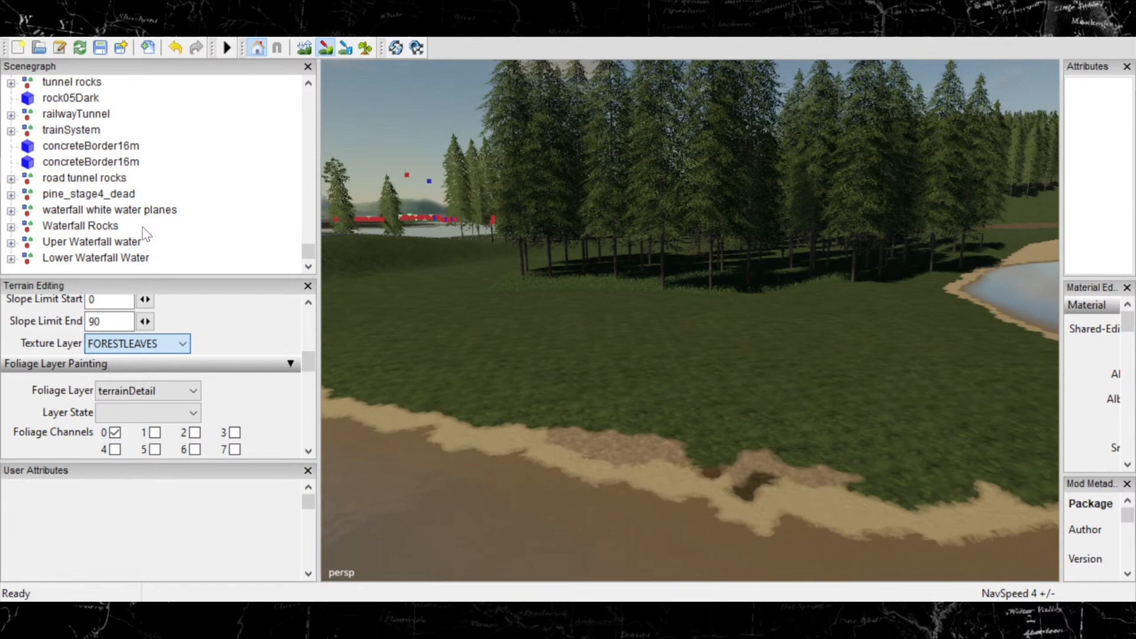
pyautogui.click(144, 157)
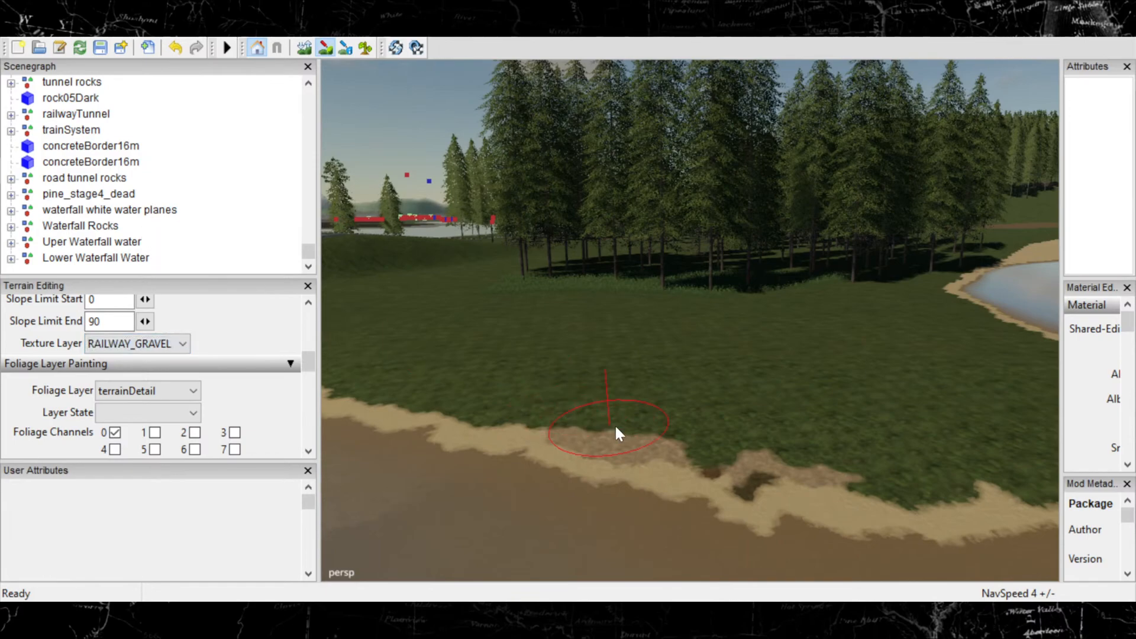
pyautogui.click(171, 338)
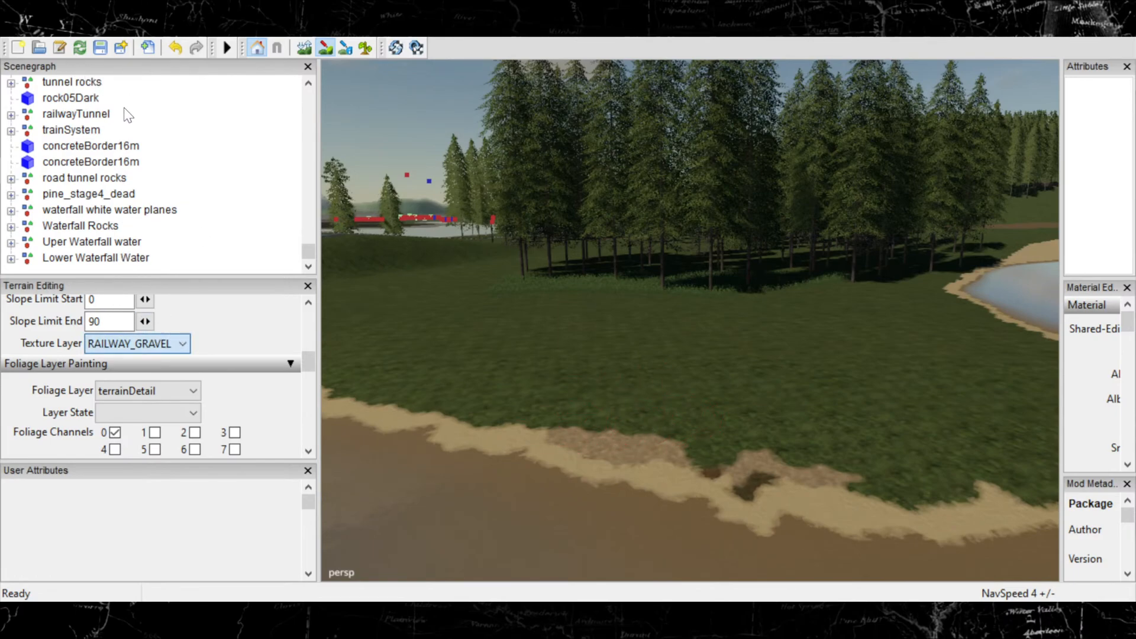
pyautogui.press('Down')
pyautogui.click(474, 394)
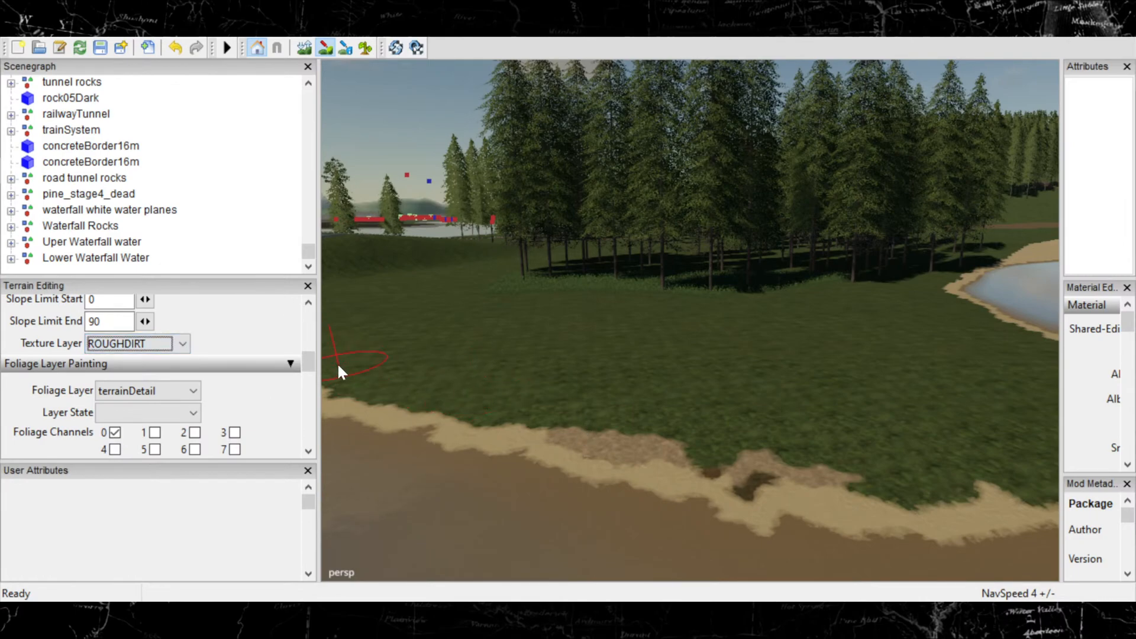
# Set the painting texture layer back to GRASS_DRY and bring the rough mud band at the shore into close view.
pyautogui.scroll(10, 307, 363)
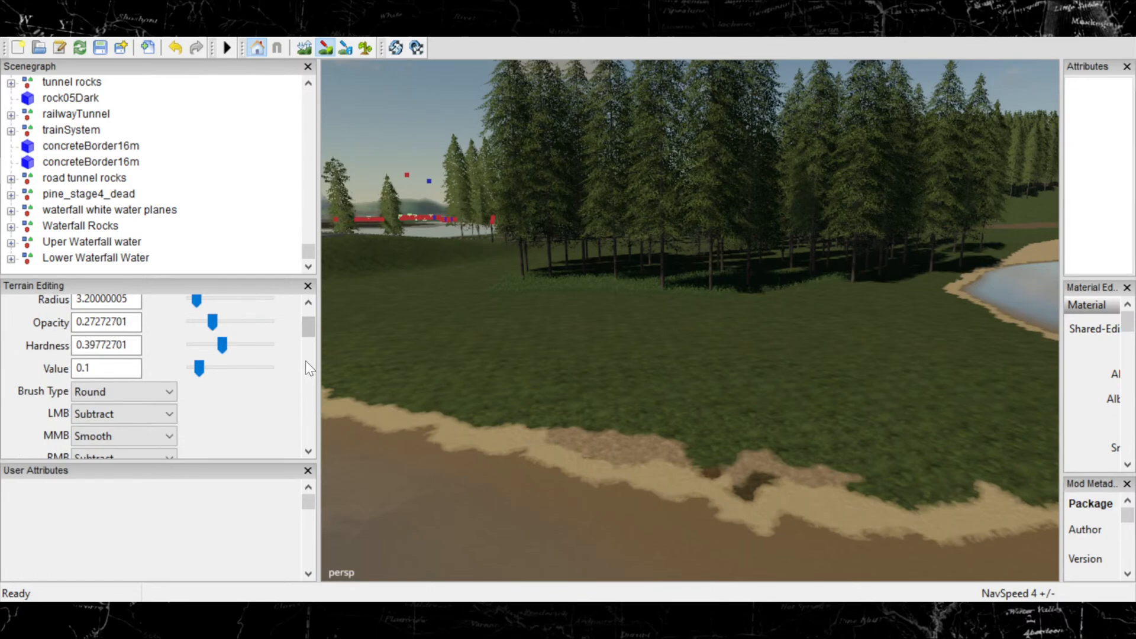
pyautogui.scroll(-1, 306, 367)
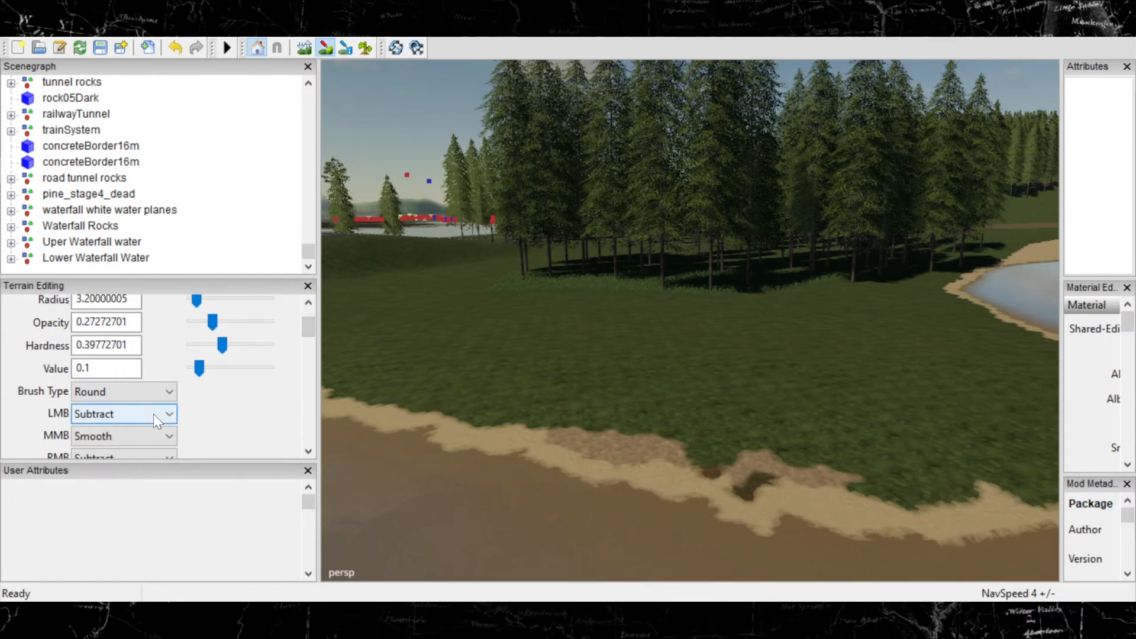
pyautogui.scroll(2, 153, 414)
pyautogui.scroll(-3, 304, 396)
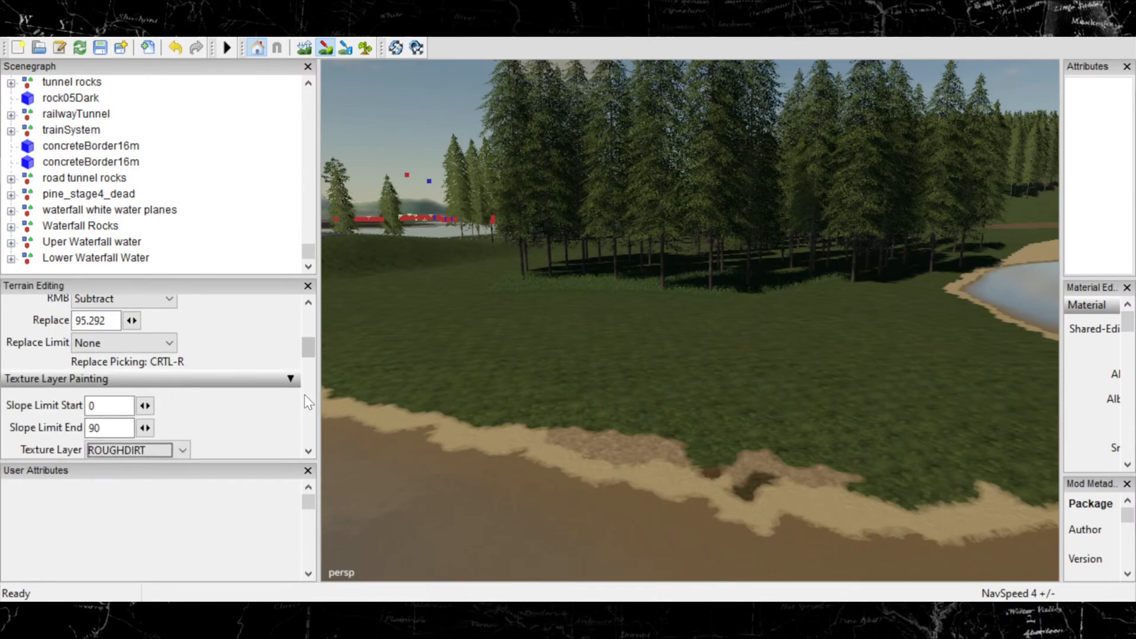
pyautogui.scroll(-1, 304, 395)
pyautogui.scroll(-1, 304, 394)
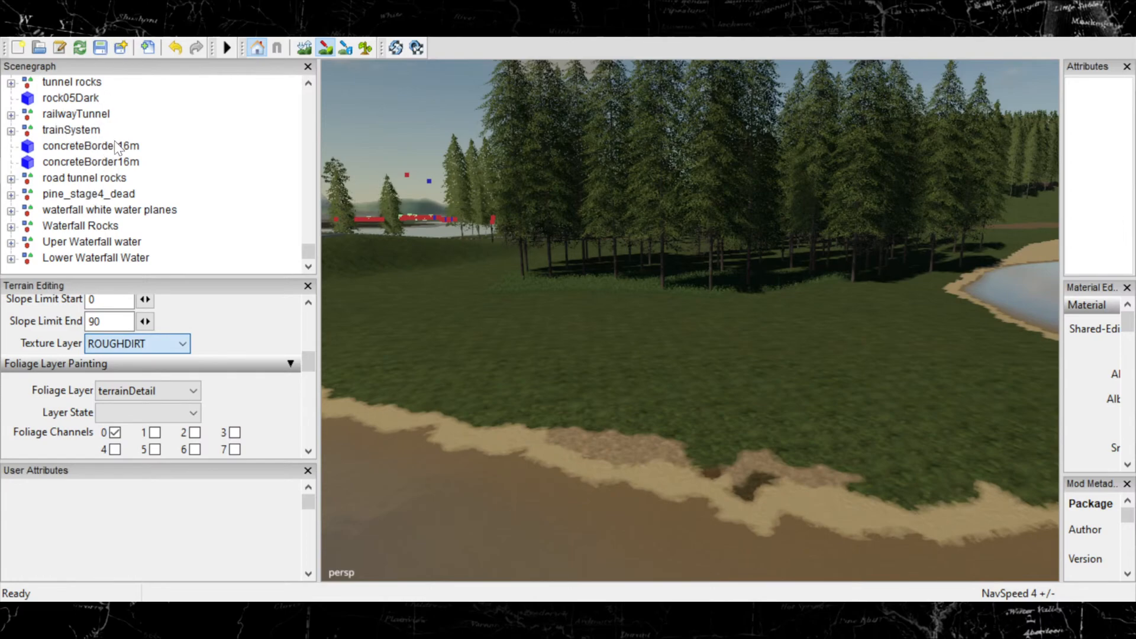
pyautogui.click(130, 62)
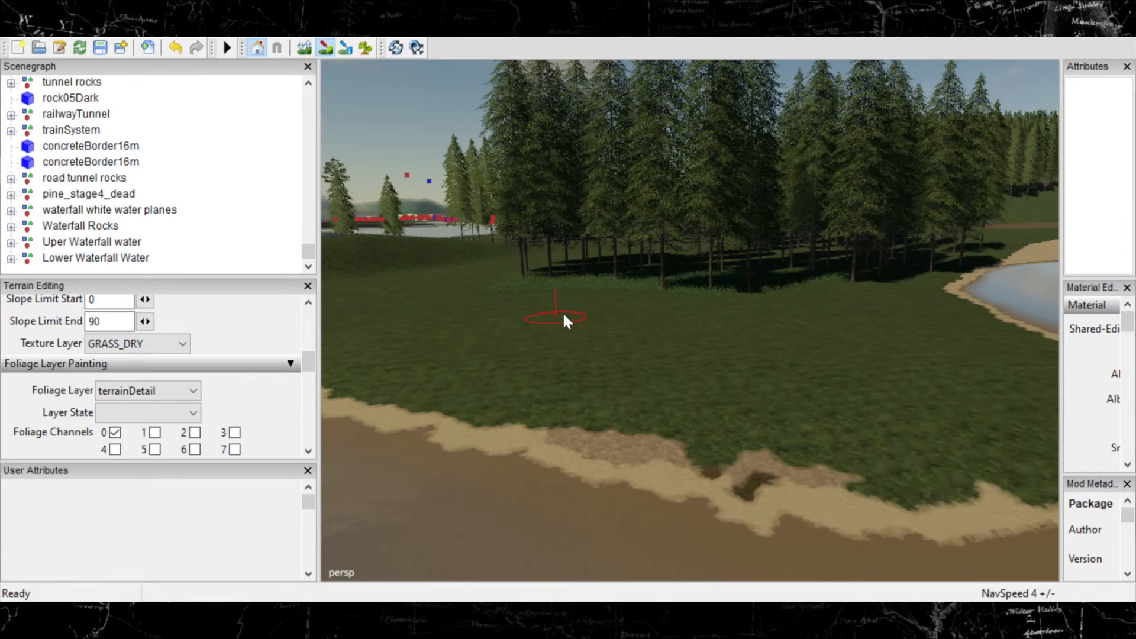
pyautogui.keyDown('alt'); pyautogui.moveTo(649, 431); pyautogui.dragTo(1025, 403, button='right'); pyautogui.keyUp('alt')
pyautogui.keyDown('alt'); pyautogui.moveTo(583, 521); pyautogui.dragTo(615, 284, button='middle'); pyautogui.keyUp('alt')
pyautogui.keyDown('alt'); pyautogui.moveTo(651, 355); pyautogui.dragTo(1006, 378, button='right'); pyautogui.keyUp('alt')
pyautogui.moveTo(609, 470)
pyautogui.keyDown('alt'); pyautogui.mouseDown(button='middle')
pyautogui.moveTo(689, 405)
pyautogui.moveTo(713, 419)
pyautogui.mouseUp(button='middle'); pyautogui.keyUp('alt')
pyautogui.scroll(-10, 674, 407)
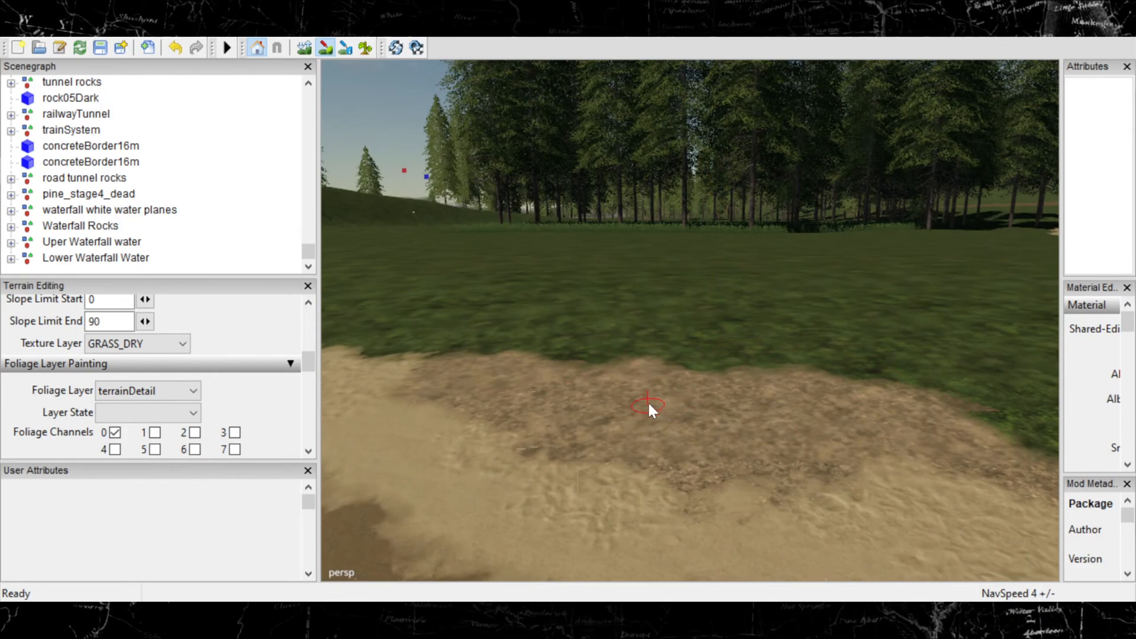
# Try a GRASS_DRY patch with an enlarged brush on the rough mud band, and undo it.
pyautogui.scroll(3, 580, 406)
pyautogui.moveTo(590, 396); pyautogui.dragTo(577, 389)
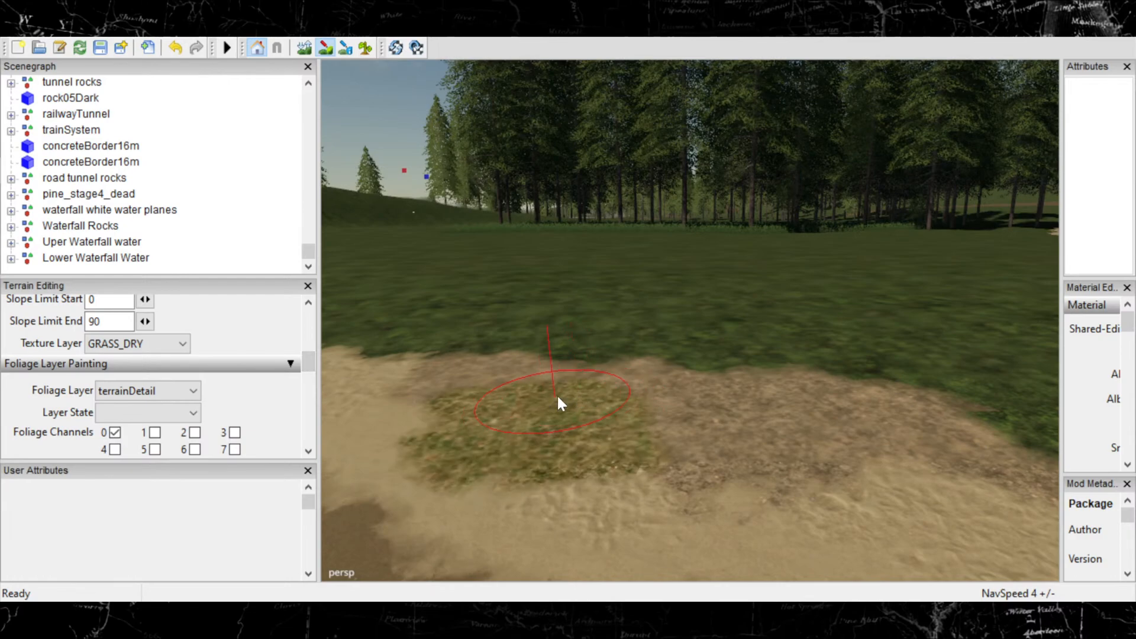
pyautogui.hotkey('ctrl', 'z')
pyautogui.hotkey('ctrl', 'z')
# Try covering the middle of the rough mud band and the adjoining grass with GRASS_DRY, and undo both strokes.
pyautogui.scroll(-4, 599, 413)
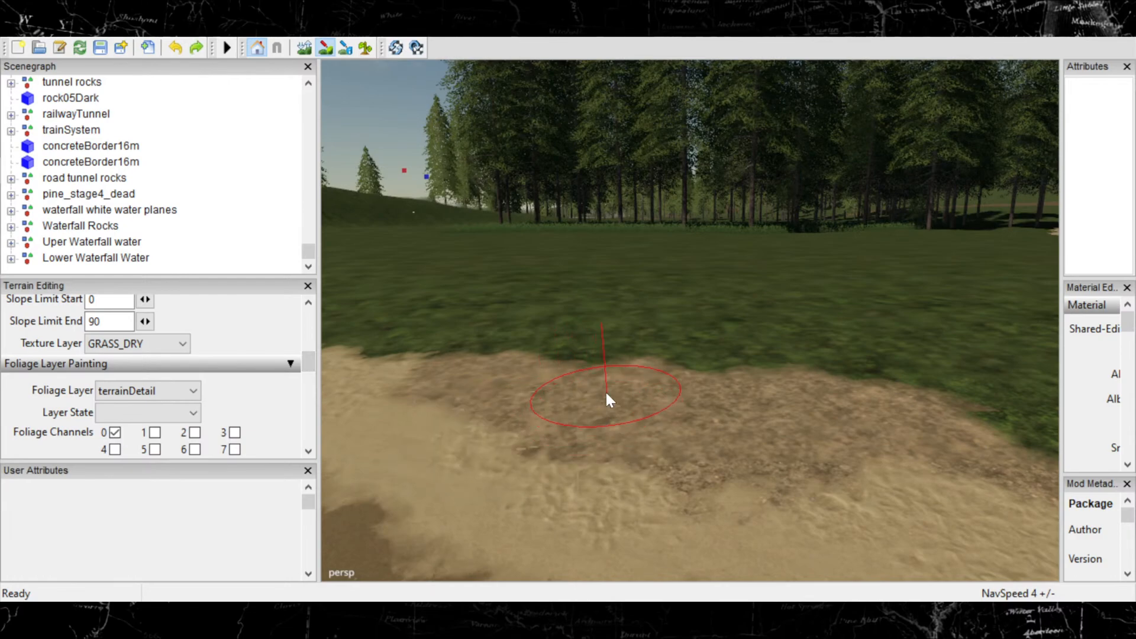
pyautogui.scroll(-2, 593, 403)
pyautogui.moveTo(569, 384); pyautogui.dragTo(604, 431)
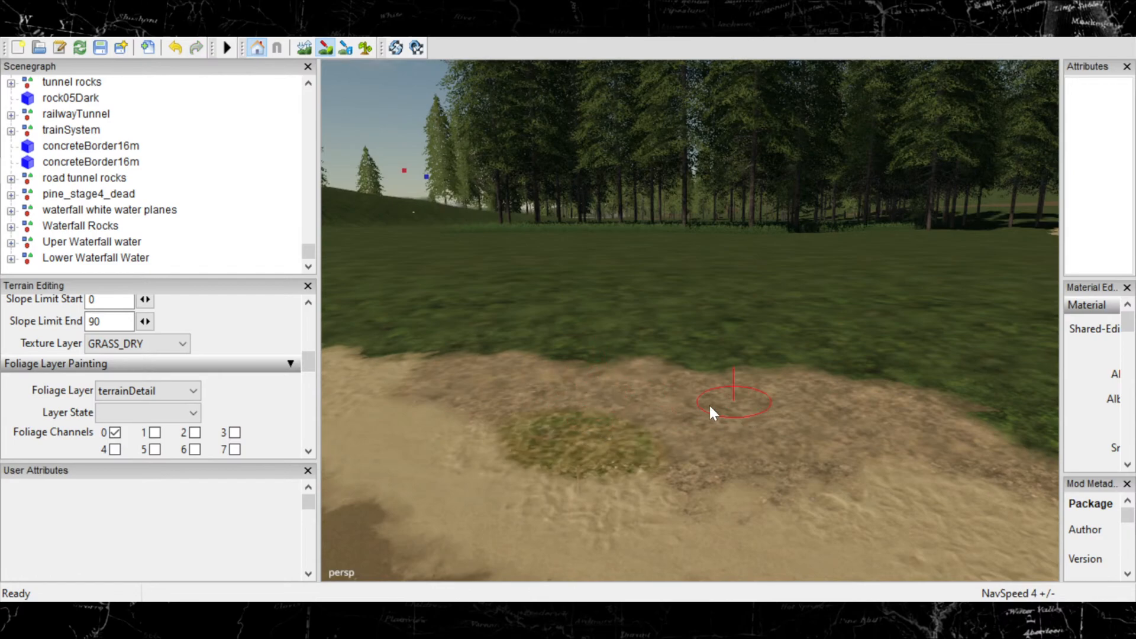
pyautogui.moveTo(710, 407)
pyautogui.mouseDown()
pyautogui.moveTo(684, 371)
pyautogui.moveTo(744, 309)
pyautogui.moveTo(786, 348)
pyautogui.moveTo(741, 380)
pyautogui.mouseUp()
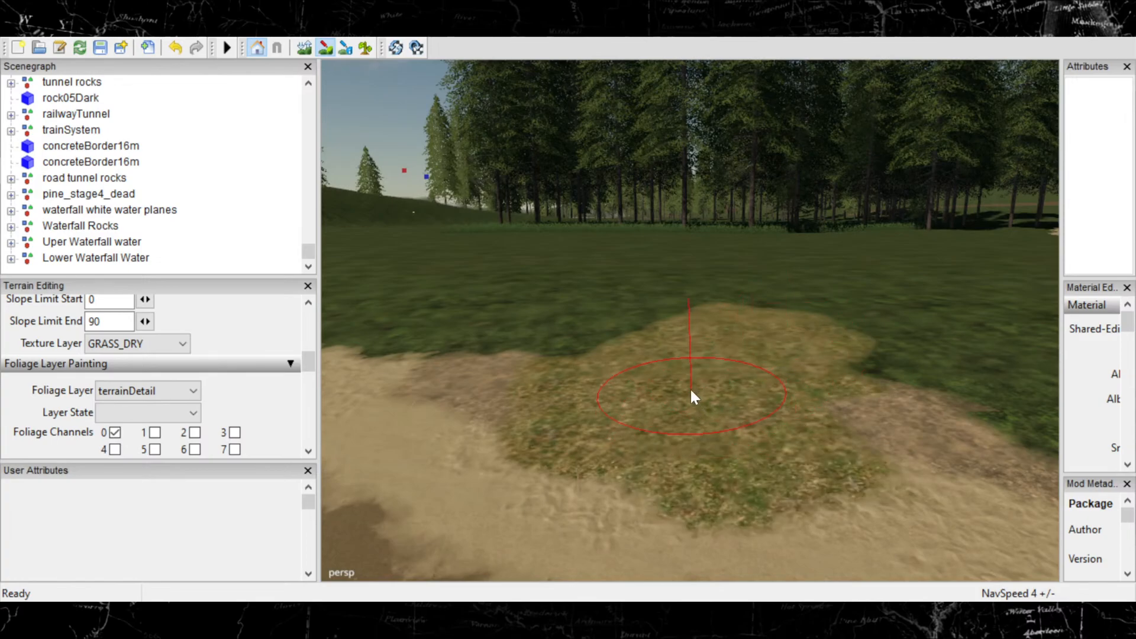
pyautogui.keyDown('alt'); pyautogui.moveTo(691, 389); pyautogui.dragTo(785, 339, button='right'); pyautogui.keyUp('alt')
pyautogui.moveTo(726, 411)
pyautogui.keyDown('alt'); pyautogui.mouseDown(button='right')
pyautogui.moveTo(732, 361)
pyautogui.moveTo(741, 392)
pyautogui.mouseUp(button='right'); pyautogui.keyUp('alt')
pyautogui.keyDown('alt'); pyautogui.moveTo(812, 371); pyautogui.dragTo(520, 401, button='right'); pyautogui.keyUp('alt')
pyautogui.moveTo(820, 378)
pyautogui.keyDown('alt'); pyautogui.mouseDown(button='middle')
pyautogui.moveTo(776, 434)
pyautogui.moveTo(738, 523)
pyautogui.moveTo(766, 463)
pyautogui.mouseUp(button='middle'); pyautogui.keyUp('alt')
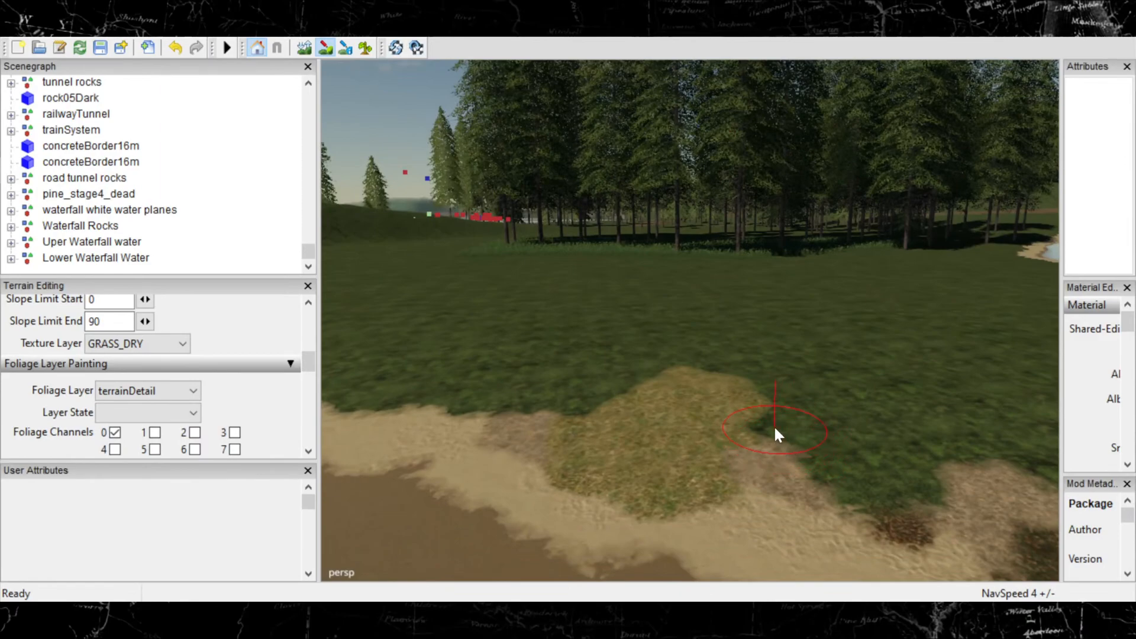
pyautogui.hotkey('ctrl', 'z')
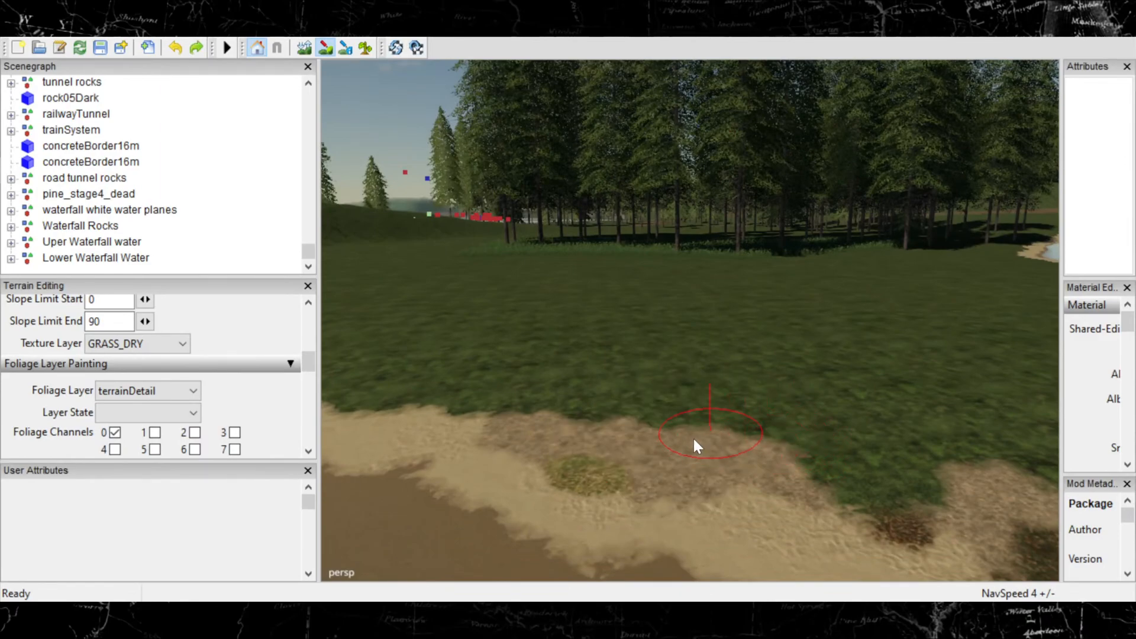
pyautogui.hotkey('ctrl', 'z')
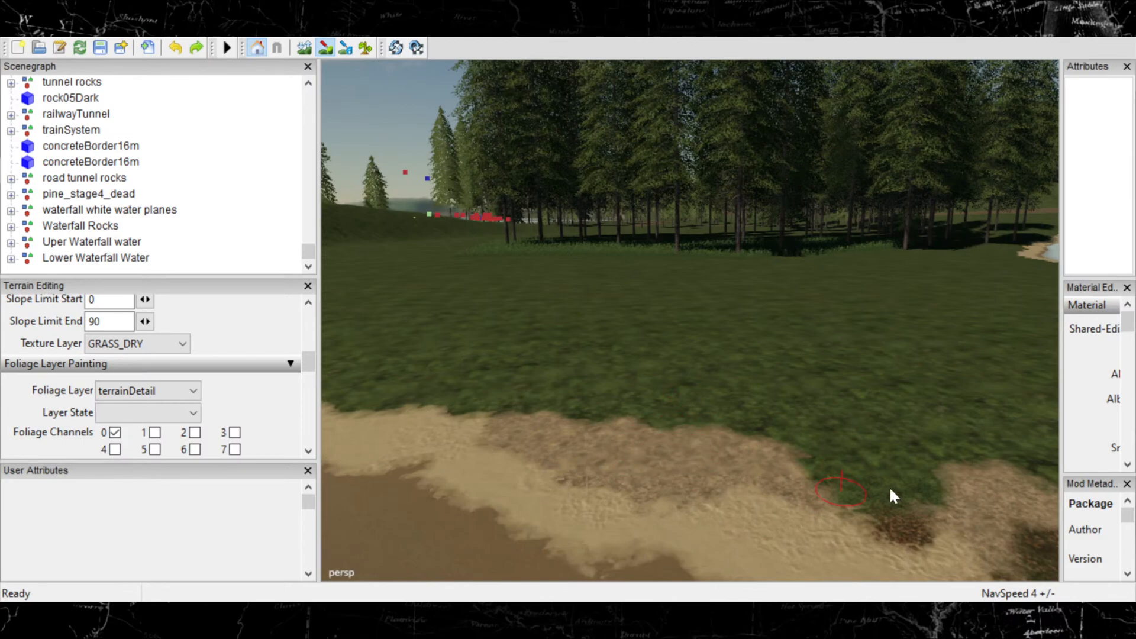
# Try GRASS_DRY on the grass gap between the two rough mud patches near the forest needles, undoing each stroke.
pyautogui.moveTo(890, 490)
pyautogui.mouseDown()
pyautogui.moveTo(904, 503)
pyautogui.moveTo(871, 484)
pyautogui.moveTo(868, 518)
pyautogui.mouseUp()
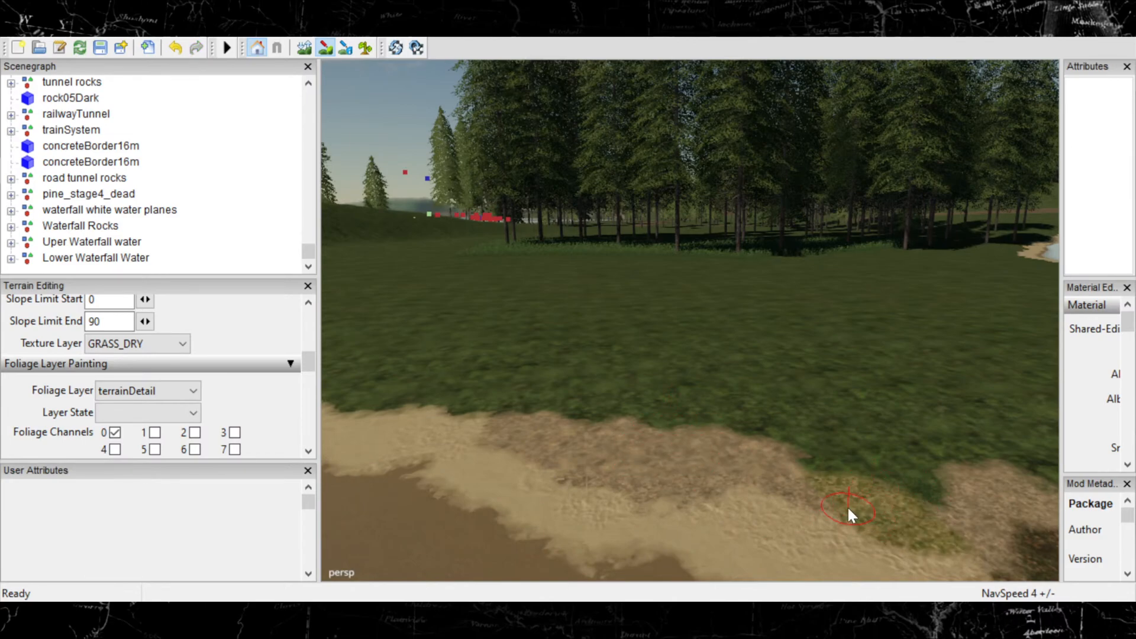
pyautogui.hotkey('ctrl', 'z')
pyautogui.keyDown('alt'); pyautogui.moveTo(874, 541); pyautogui.dragTo(698, 453, button='middle'); pyautogui.keyUp('alt')
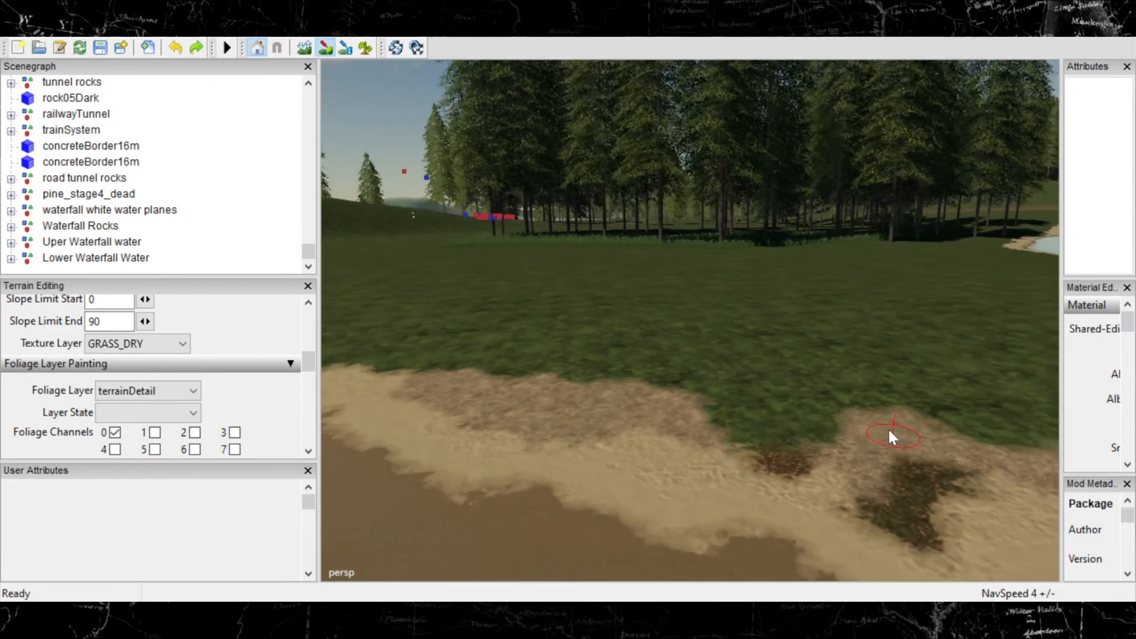
pyautogui.moveTo(815, 431); pyautogui.dragTo(773, 418)
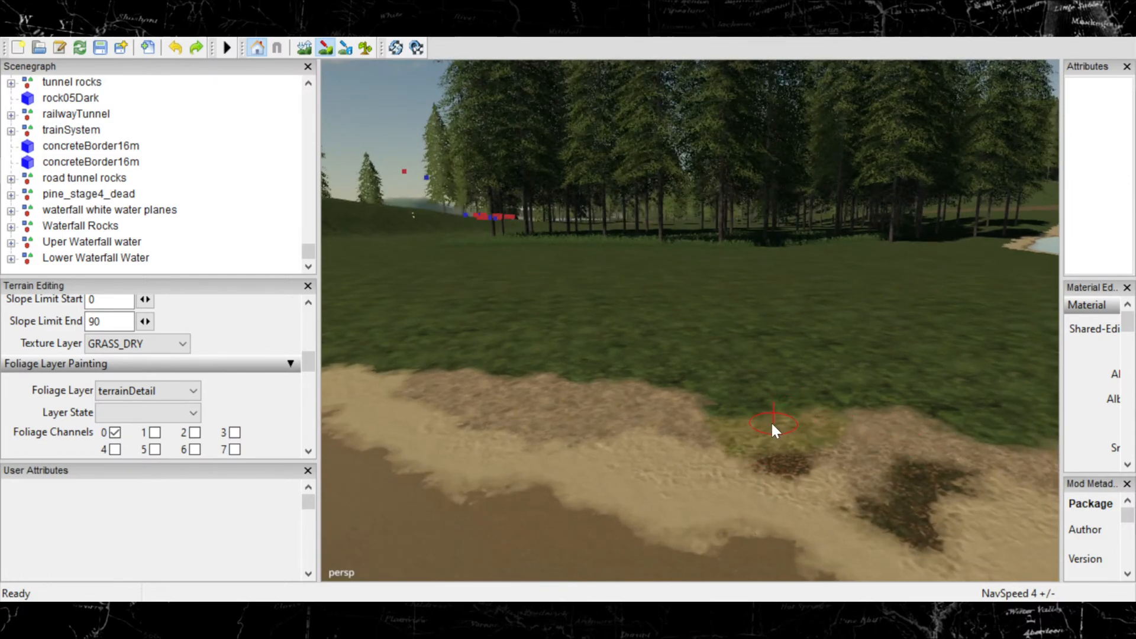
pyautogui.hotkey('ctrl', 'z')
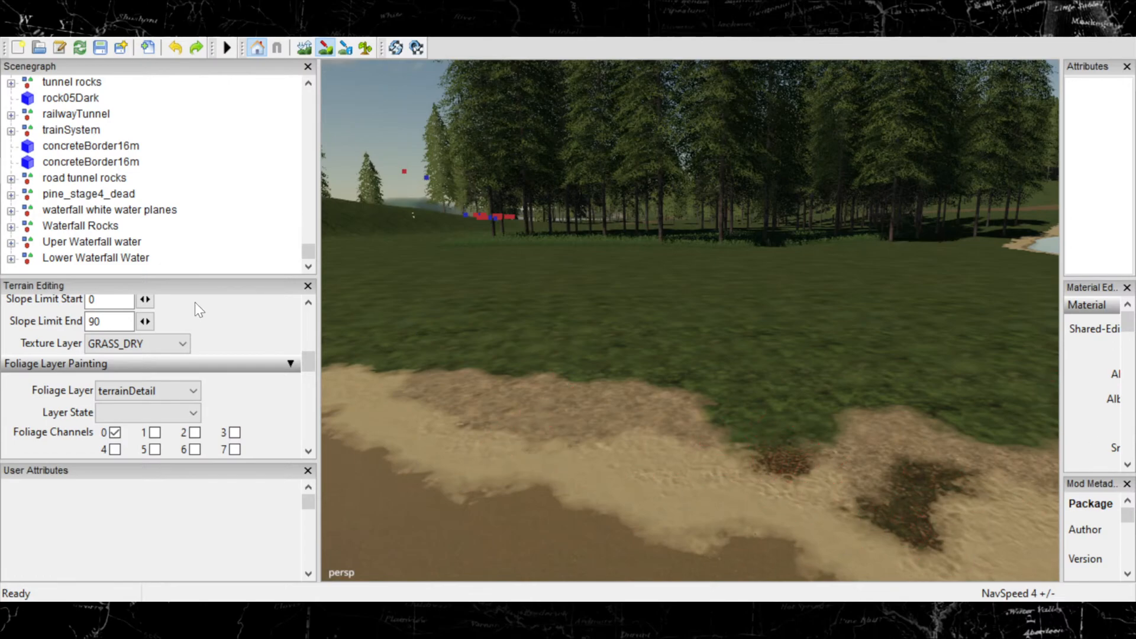
# Set the painting texture layer to GRASS_1, test a dab at the end of the rough mud band, and undo it.
pyautogui.click(176, 345)
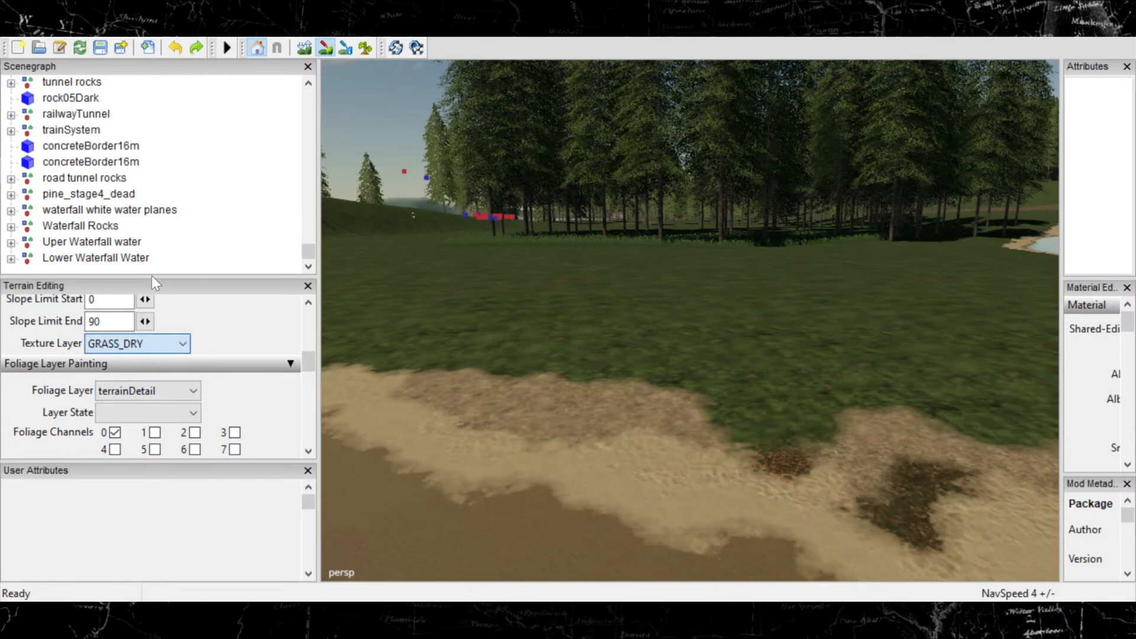
pyautogui.scroll(1, 90, 147)
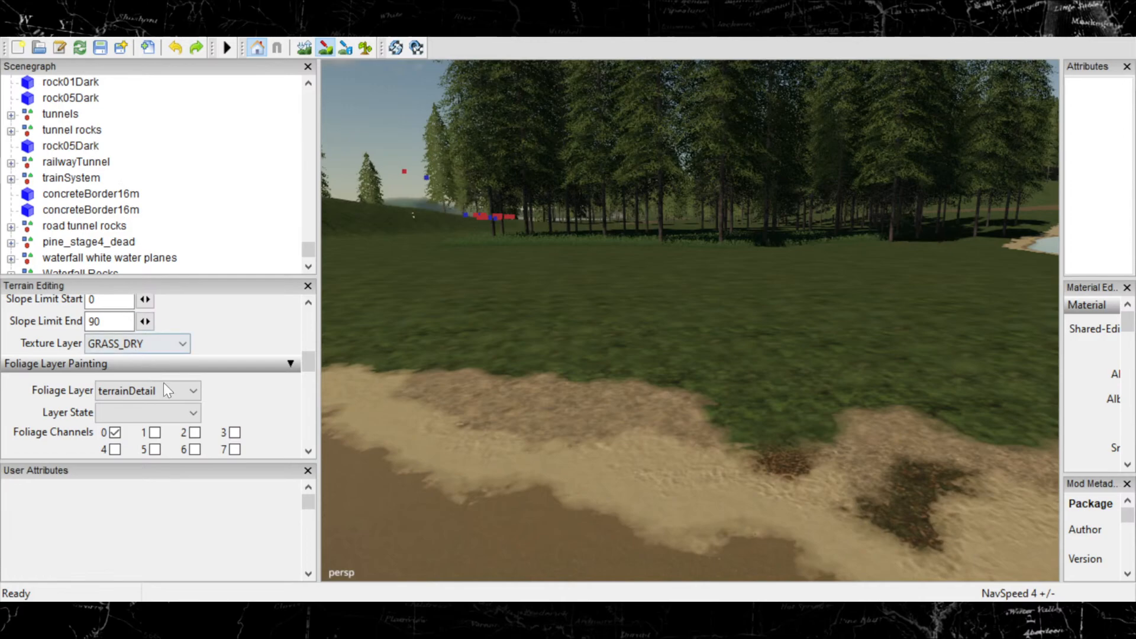
pyautogui.click(137, 40)
pyautogui.click(730, 436)
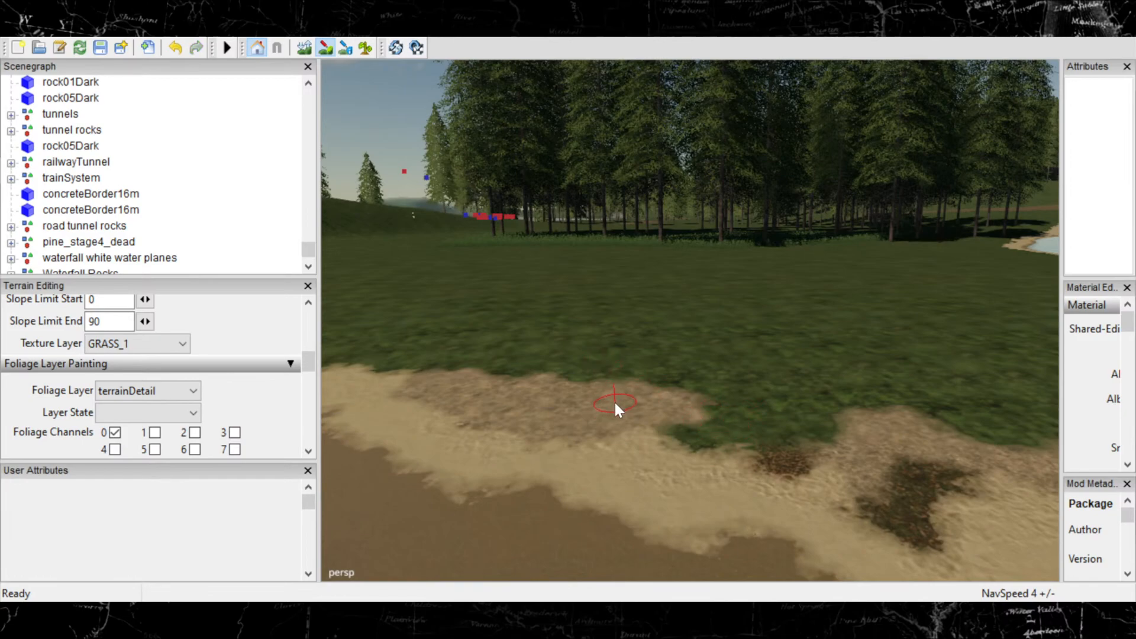
pyautogui.hotkey('ctrl', 'z')
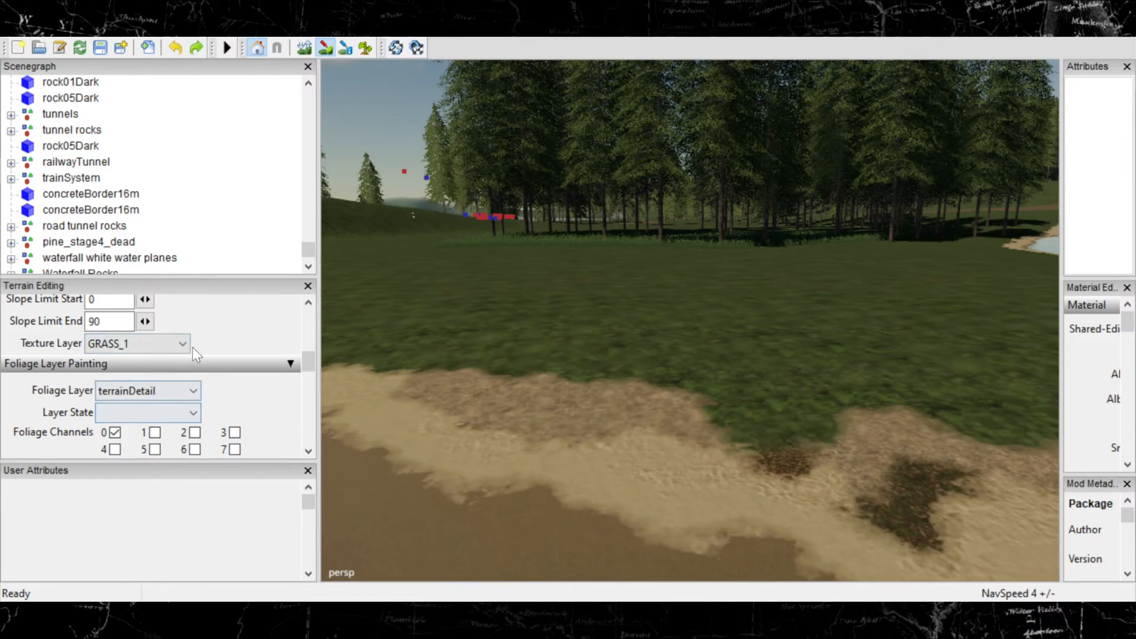
# Set the painting texture layer to GRASS_MIX_1, test it with an enlarged brush over the rough mud band and grass edge, and undo it.
pyautogui.click(171, 346)
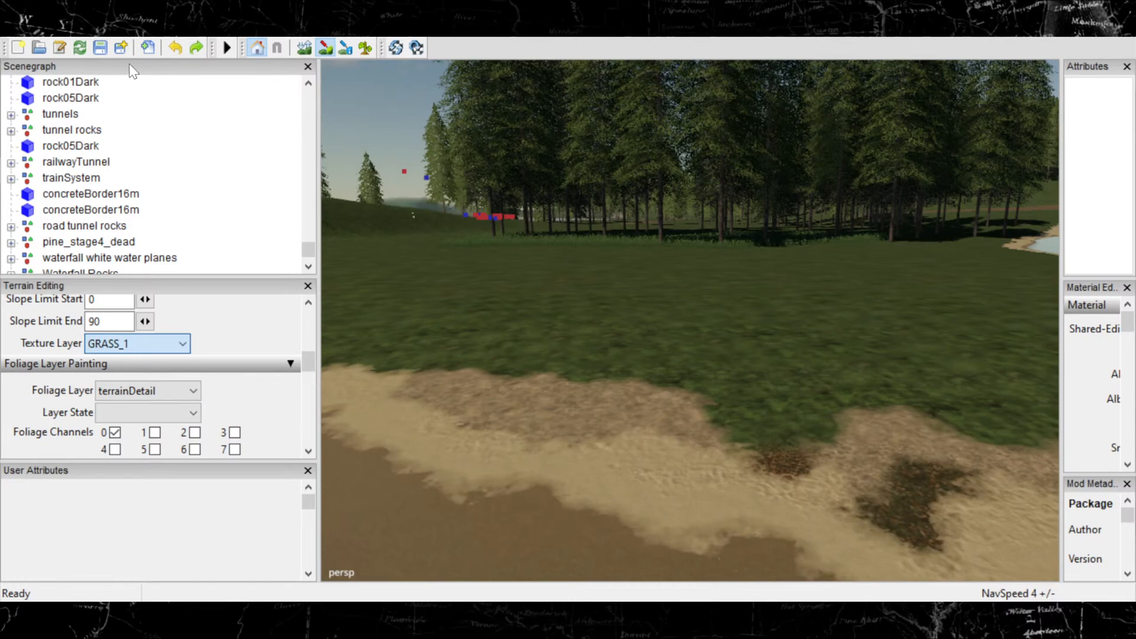
pyautogui.click(135, 50)
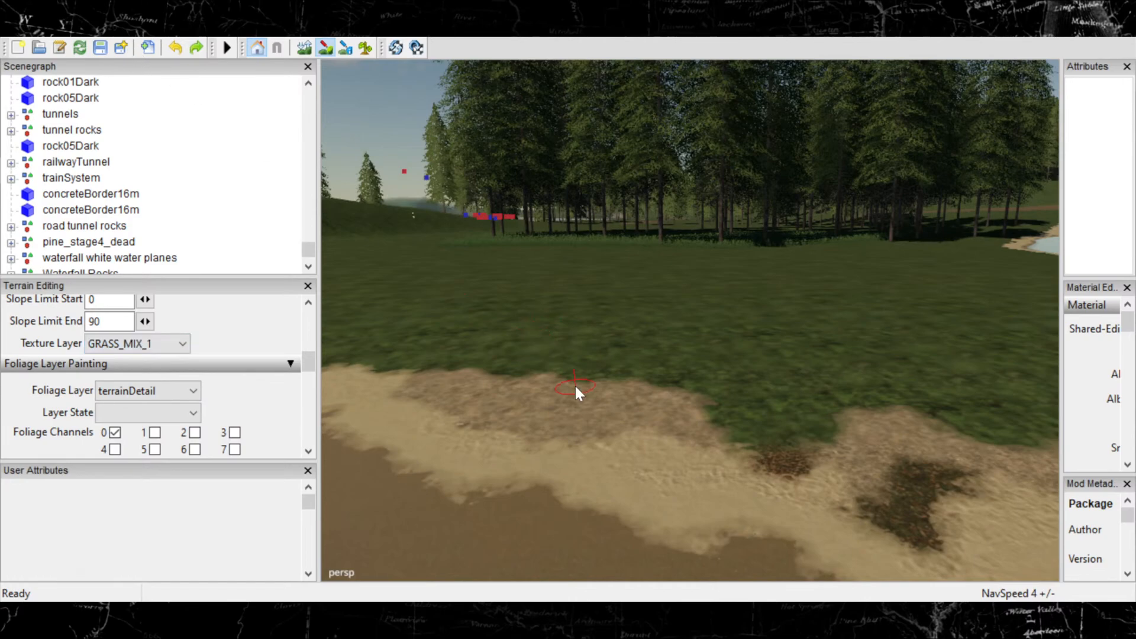
pyautogui.moveTo(572, 386)
pyautogui.mouseDown()
pyautogui.moveTo(588, 399)
pyautogui.moveTo(559, 363)
pyautogui.mouseUp()
pyautogui.scroll(5, 607, 366)
pyautogui.click(611, 360)
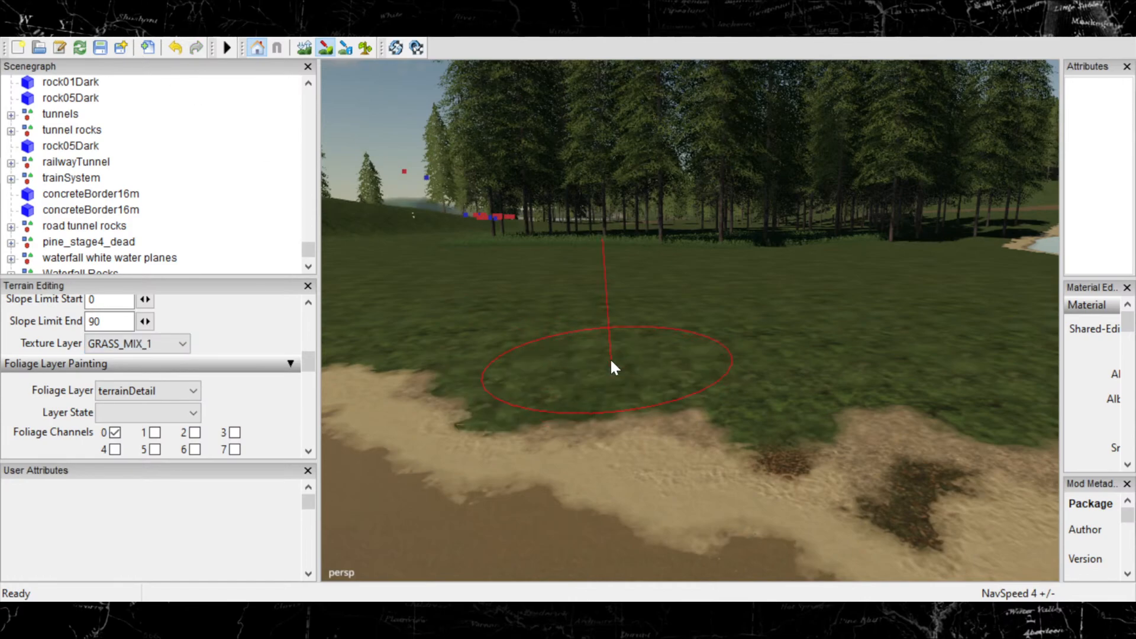
pyautogui.hotkey('ctrl', 'z')
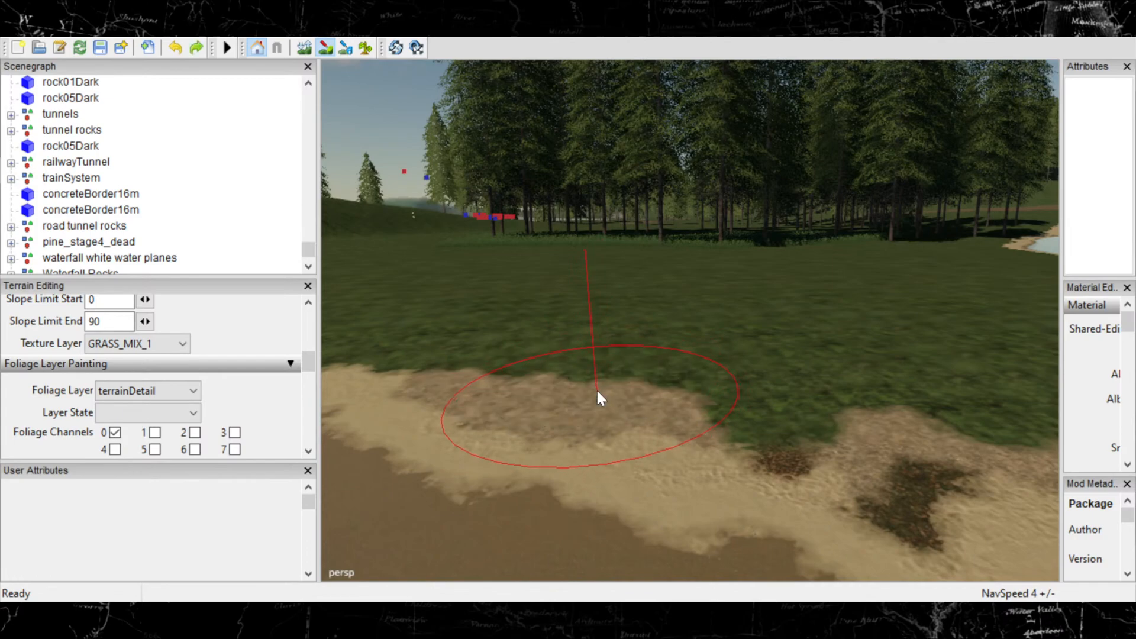
pyautogui.hotkey('ctrl', 'z')
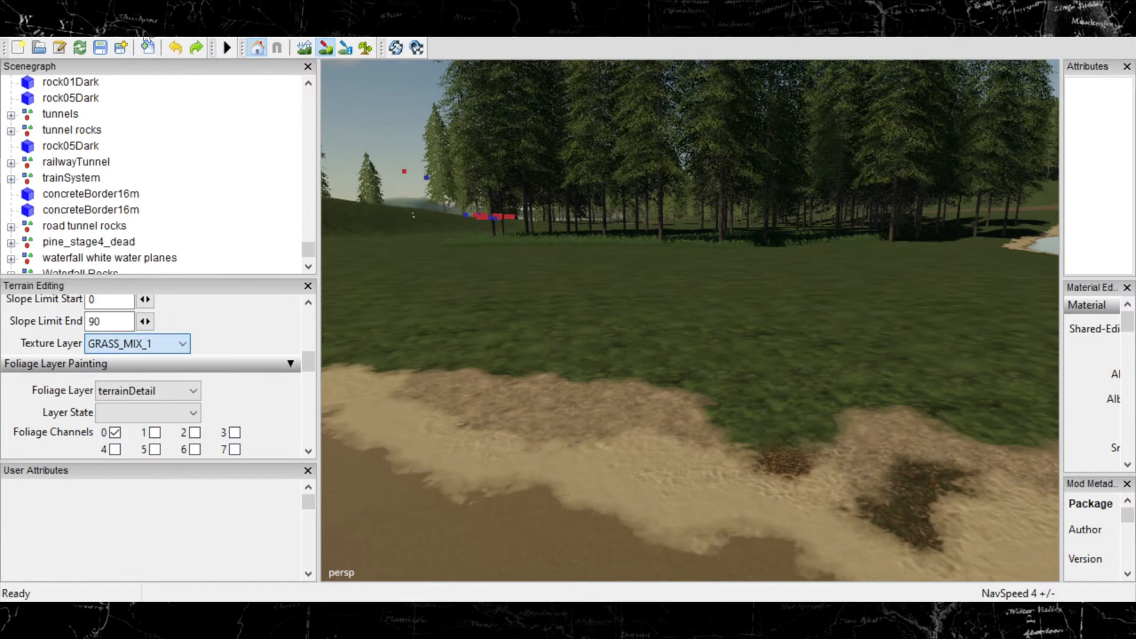
# Switch the texture layer to GRASS_MIX_2, try two strokes across the rough mud band and adjoining grass, and undo both.
pyautogui.press('Down')
pyautogui.moveTo(482, 335)
pyautogui.mouseDown()
pyautogui.moveTo(588, 376)
pyautogui.moveTo(601, 368)
pyautogui.mouseUp()
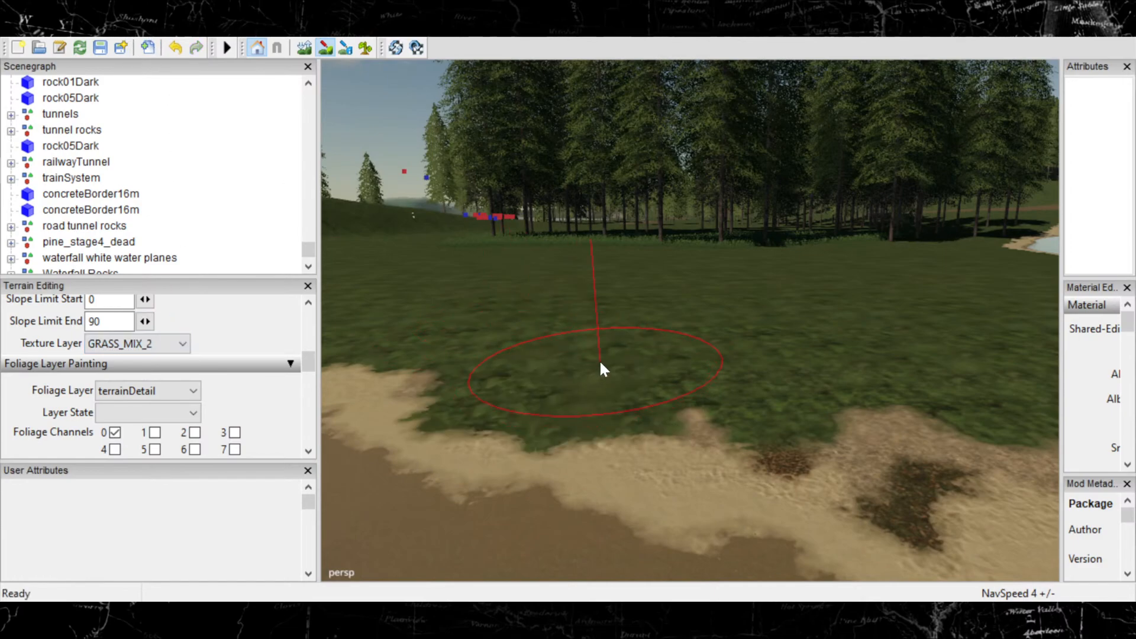
pyautogui.moveTo(716, 353); pyautogui.dragTo(654, 314)
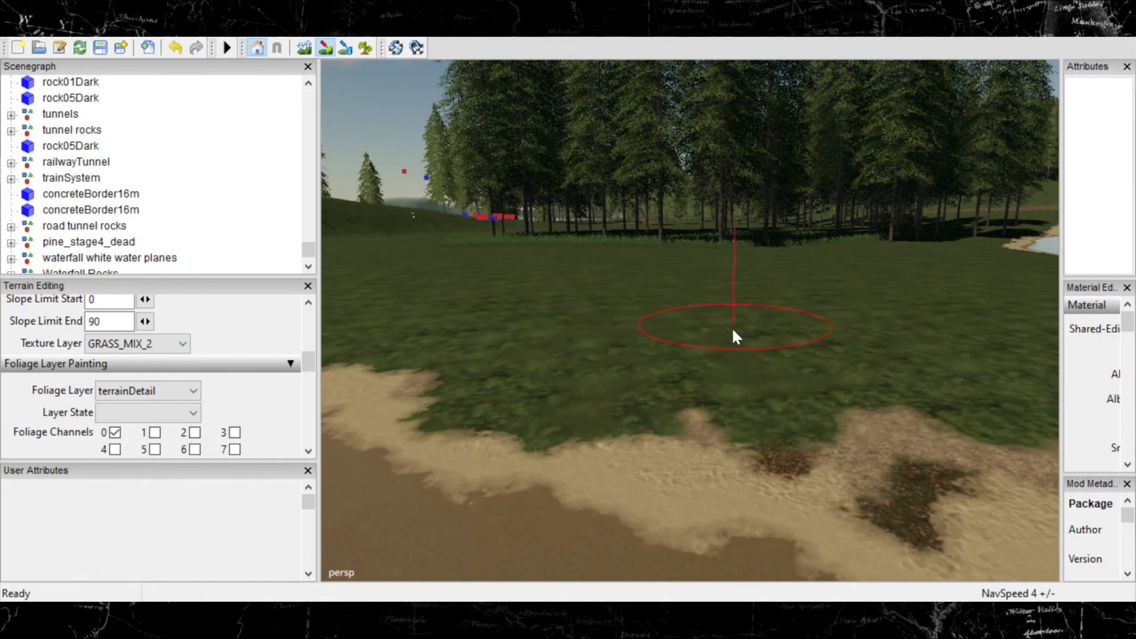
pyautogui.hotkey('ctrl', 'z')
pyautogui.hotkey('ctrl', 'z')
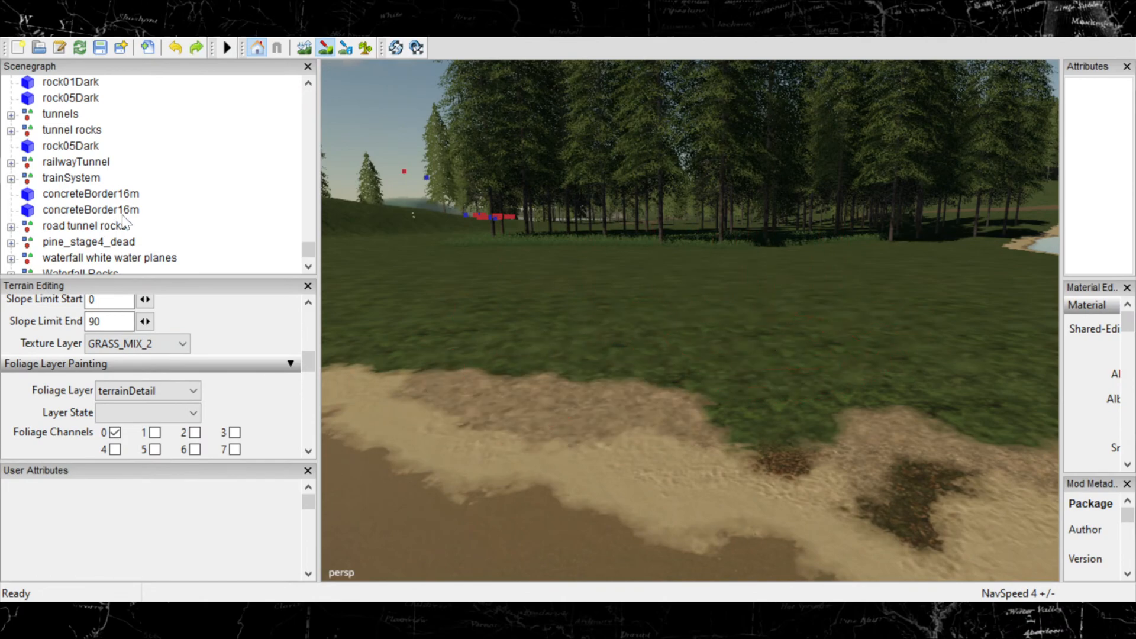
# Try further grass textures up to GRASSROUGH as a large patch over the rough mud and grass, undoing each stroke.
pyautogui.click(162, 339)
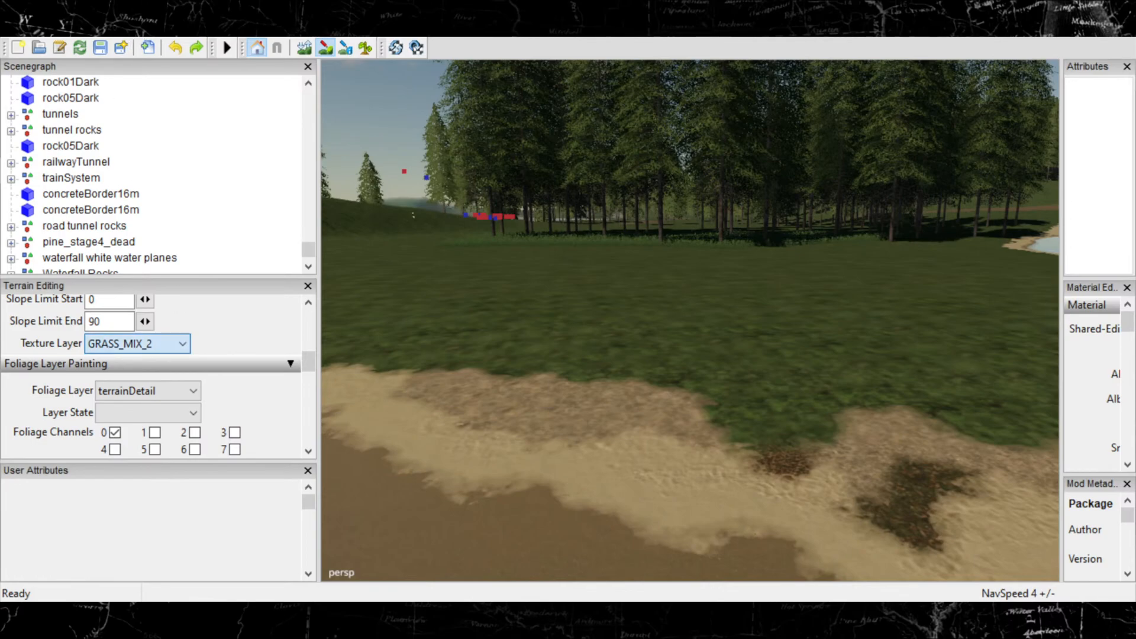
pyautogui.click(148, 42)
pyautogui.moveTo(726, 346)
pyautogui.mouseDown()
pyautogui.moveTo(697, 355)
pyautogui.moveTo(654, 345)
pyautogui.moveTo(634, 299)
pyautogui.moveTo(719, 329)
pyautogui.moveTo(846, 323)
pyautogui.moveTo(725, 312)
pyautogui.moveTo(900, 312)
pyautogui.moveTo(876, 323)
pyautogui.mouseUp()
pyautogui.hotkey('ctrl', 'z')
pyautogui.press('Down')
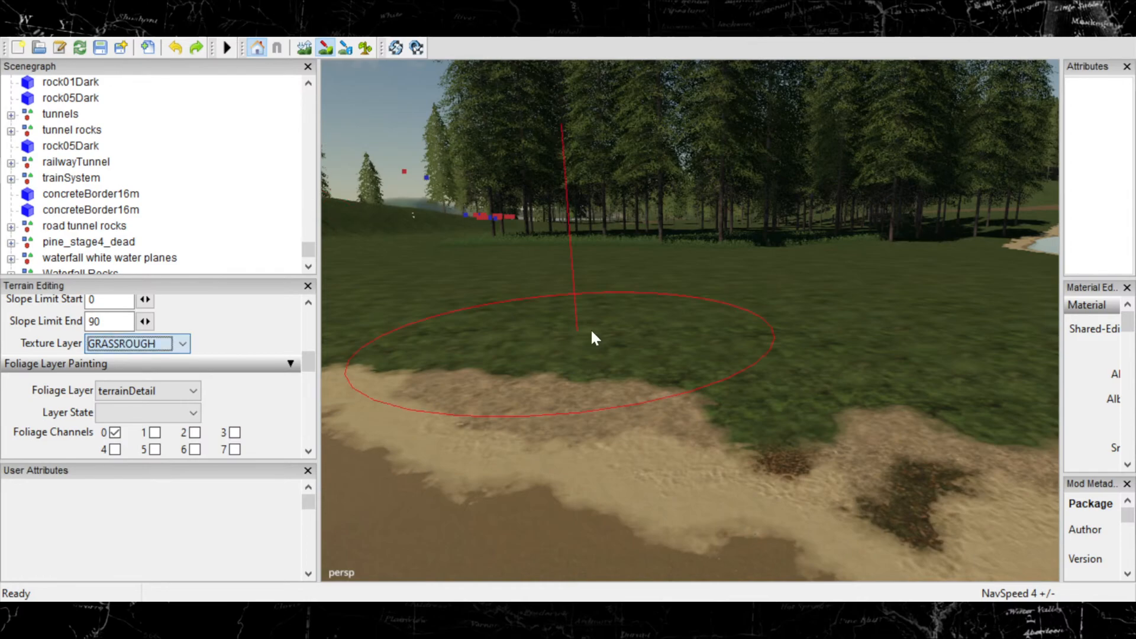
pyautogui.moveTo(624, 306)
pyautogui.mouseDown()
pyautogui.moveTo(651, 319)
pyautogui.moveTo(666, 347)
pyautogui.mouseUp()
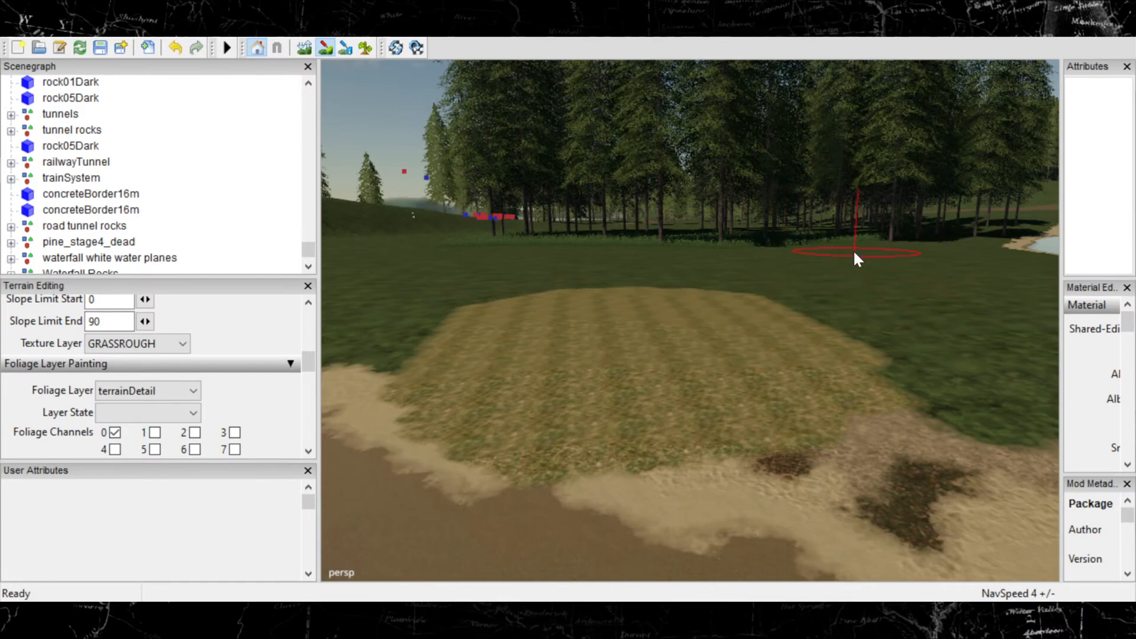
pyautogui.hotkey('ctrl', 'z')
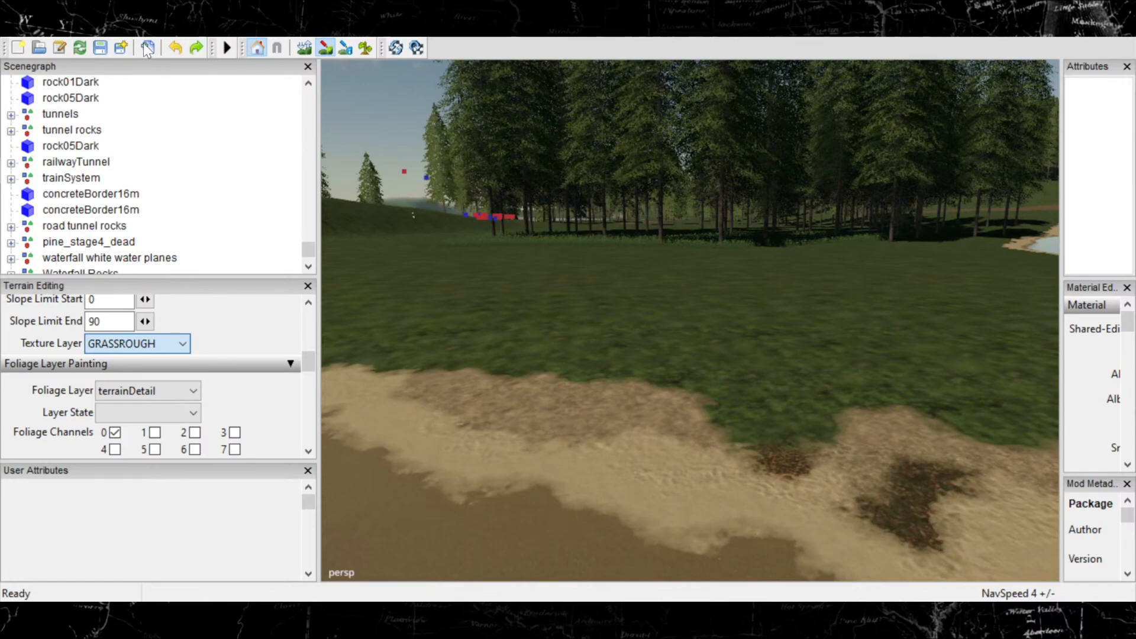
# Switch the texture layer to GRASSTOWN, test a stroke over the grass and upper mud edge, and undo it.
pyautogui.press('Down')
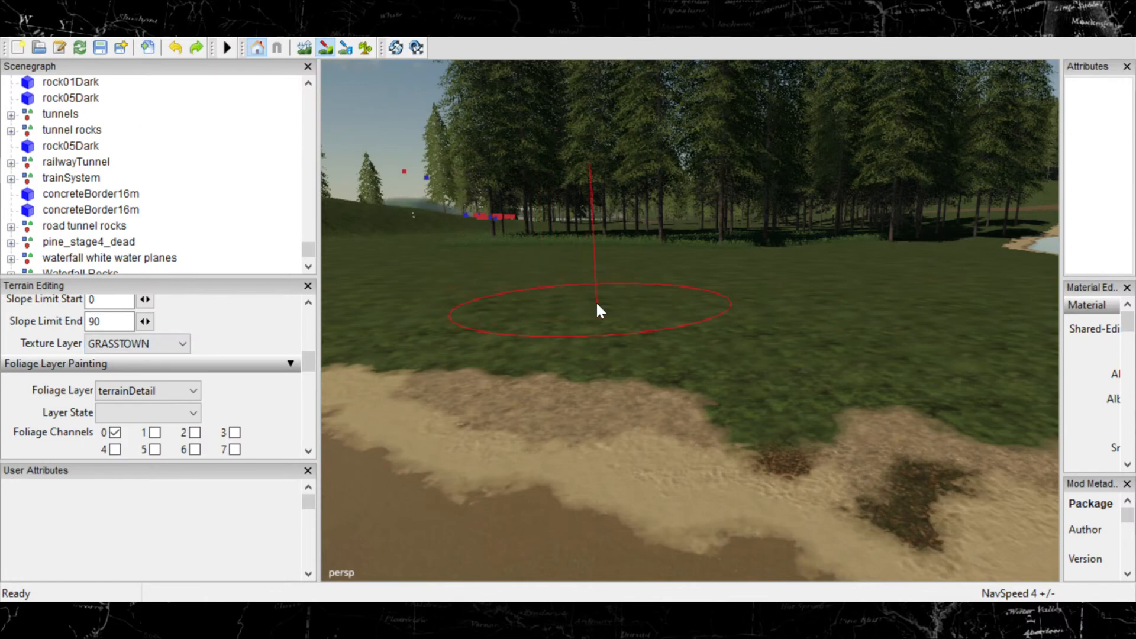
pyautogui.moveTo(595, 300)
pyautogui.mouseDown()
pyautogui.moveTo(642, 313)
pyautogui.moveTo(646, 335)
pyautogui.mouseUp()
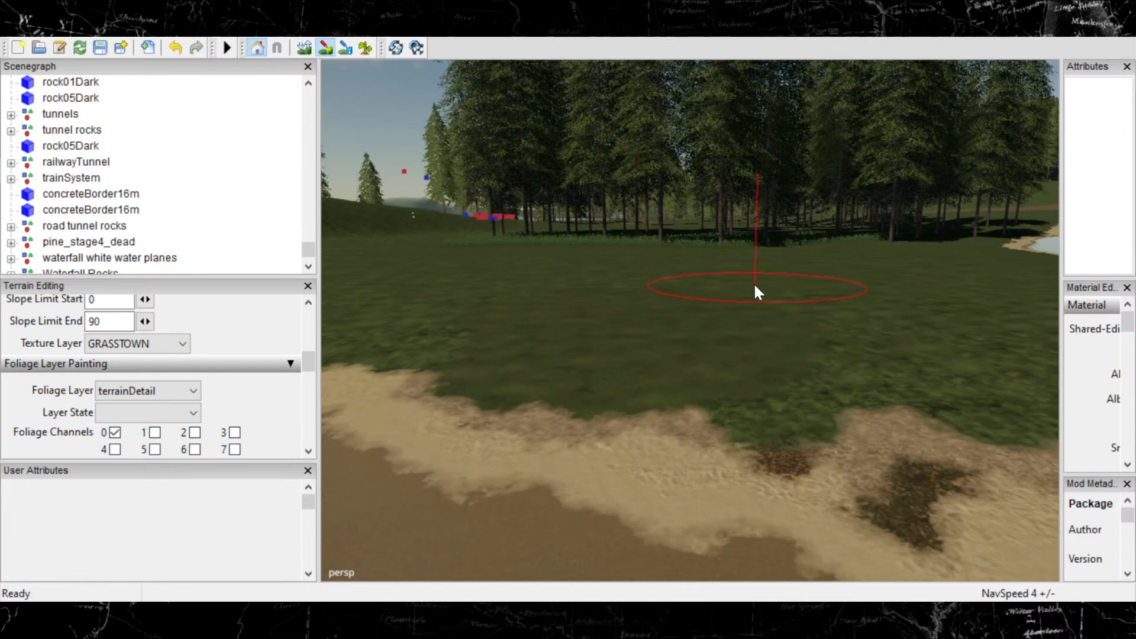
pyautogui.hotkey('ctrl', 'z')
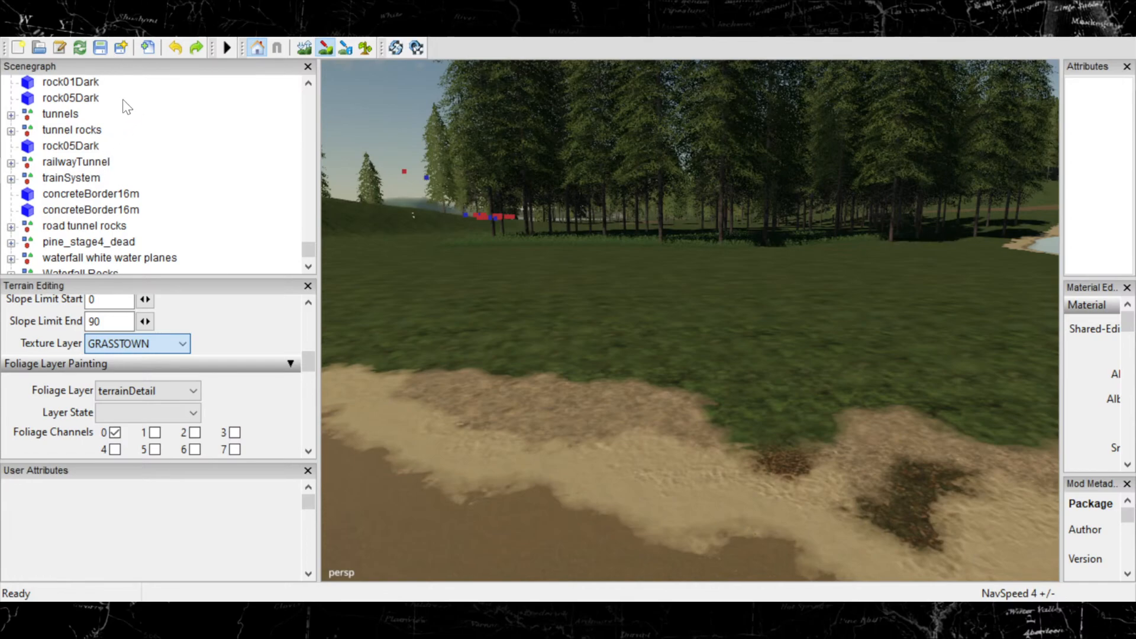
# Set the texture layer to soil01, paint a test patch on the grass edge, inspect it from several distances, and undo it.
pyautogui.click(117, 83)
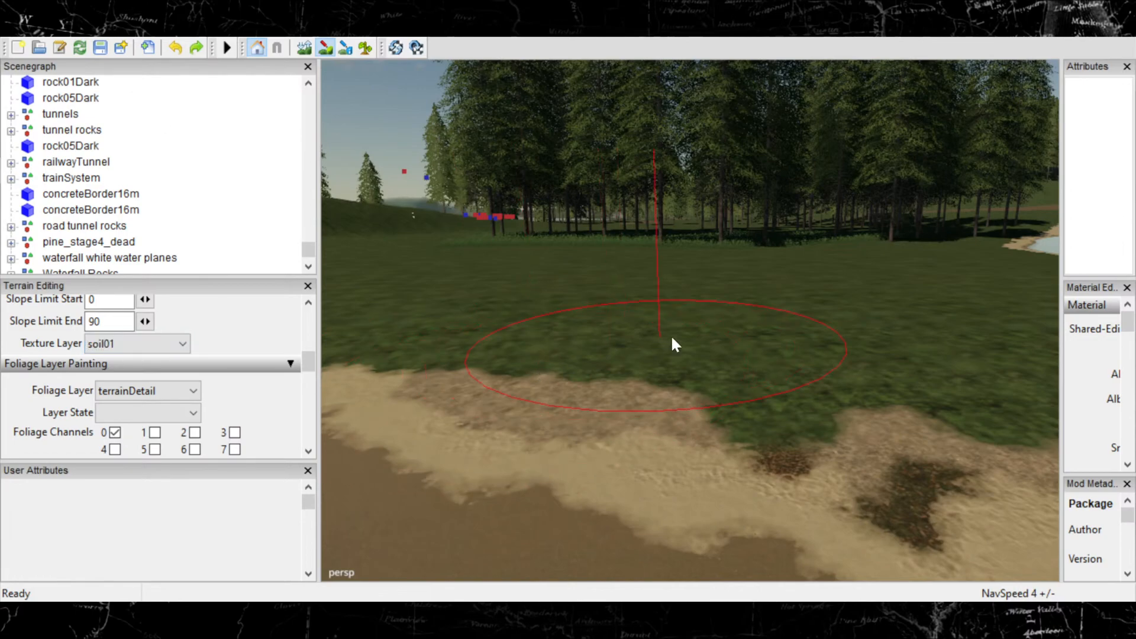
pyautogui.moveTo(662, 360)
pyautogui.mouseDown()
pyautogui.moveTo(735, 324)
pyautogui.moveTo(712, 335)
pyautogui.mouseUp()
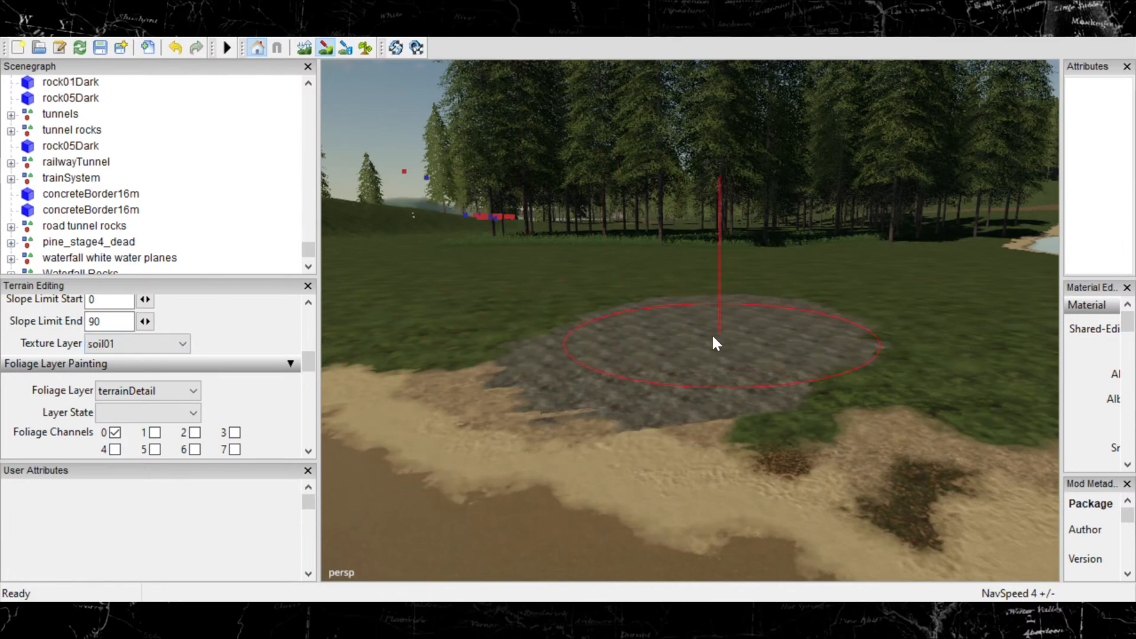
pyautogui.keyDown('alt'); pyautogui.moveTo(712, 334); pyautogui.dragTo(938, 291, button='right'); pyautogui.keyUp('alt')
pyautogui.moveTo(699, 406)
pyautogui.keyDown('alt'); pyautogui.mouseDown(button='right')
pyautogui.moveTo(788, 341)
pyautogui.moveTo(802, 354)
pyautogui.moveTo(827, 293)
pyautogui.moveTo(734, 351)
pyautogui.moveTo(756, 350)
pyautogui.mouseUp(button='right'); pyautogui.keyUp('alt')
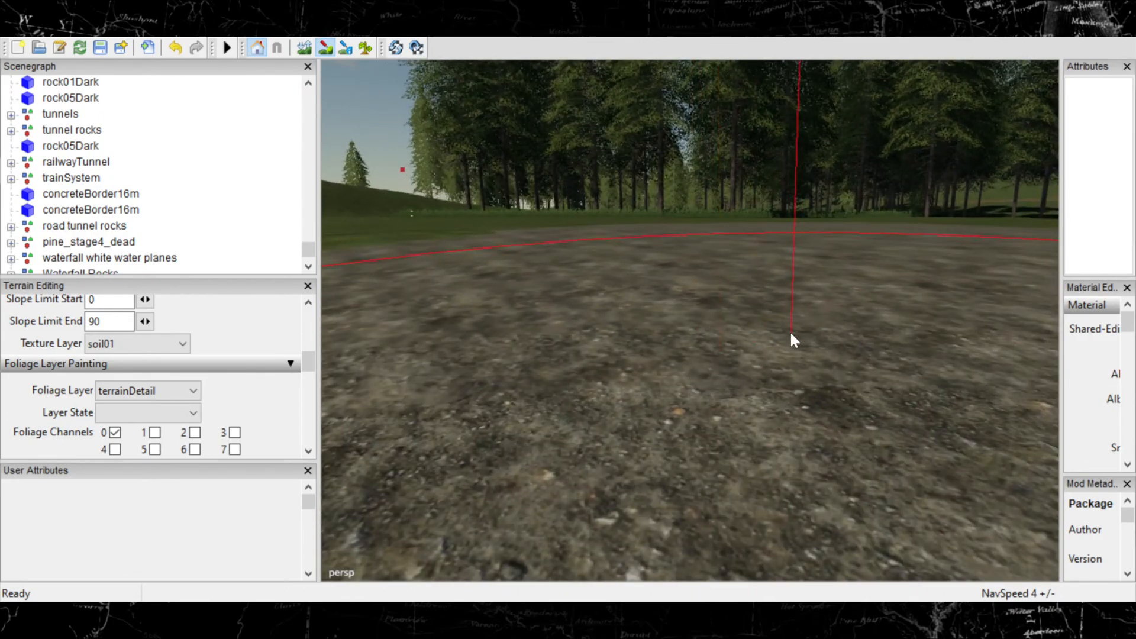
pyautogui.scroll(-5, 760, 322)
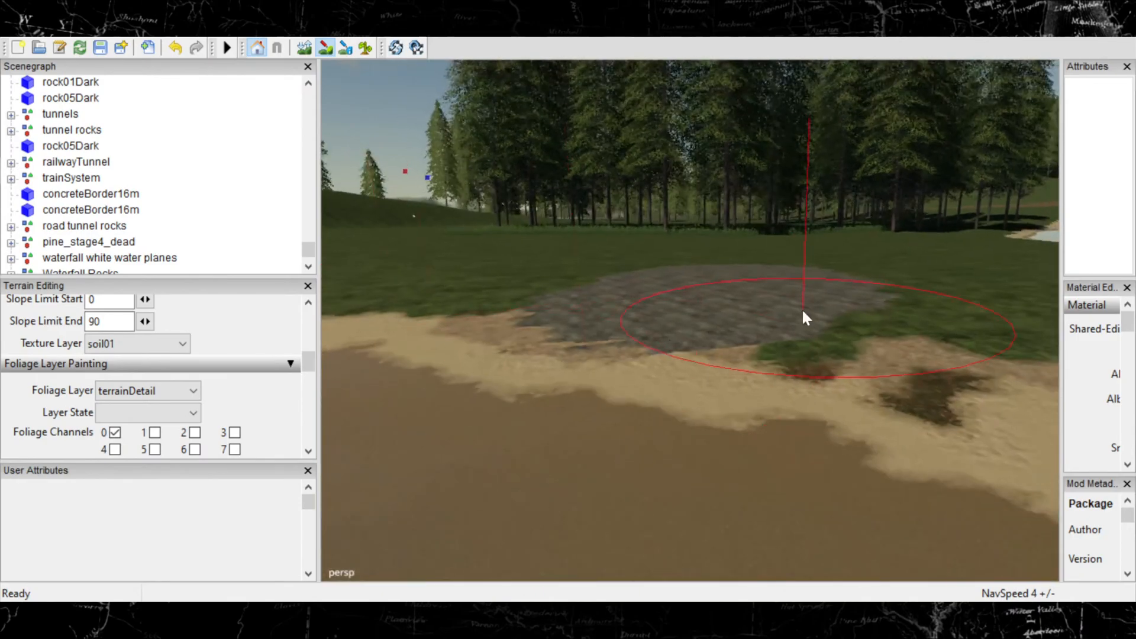
pyautogui.moveTo(801, 307)
pyautogui.keyDown('alt'); pyautogui.mouseDown(button='middle')
pyautogui.moveTo(776, 454)
pyautogui.moveTo(800, 360)
pyautogui.mouseUp(button='middle'); pyautogui.keyUp('alt')
pyautogui.moveTo(800, 361)
pyautogui.keyDown('alt'); pyautogui.mouseDown(button='right')
pyautogui.moveTo(723, 406)
pyautogui.moveTo(756, 378)
pyautogui.moveTo(767, 407)
pyautogui.mouseUp(button='right'); pyautogui.keyUp('alt')
pyautogui.keyDown('alt'); pyautogui.moveTo(742, 432); pyautogui.dragTo(762, 406, button='middle'); pyautogui.keyUp('alt')
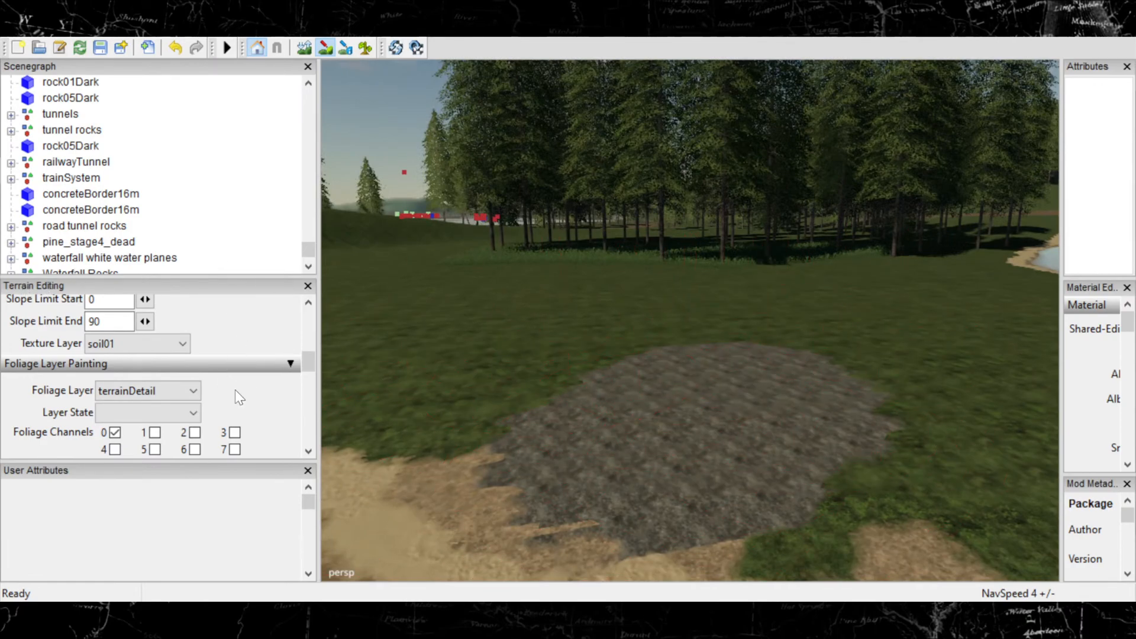
pyautogui.click(169, 339)
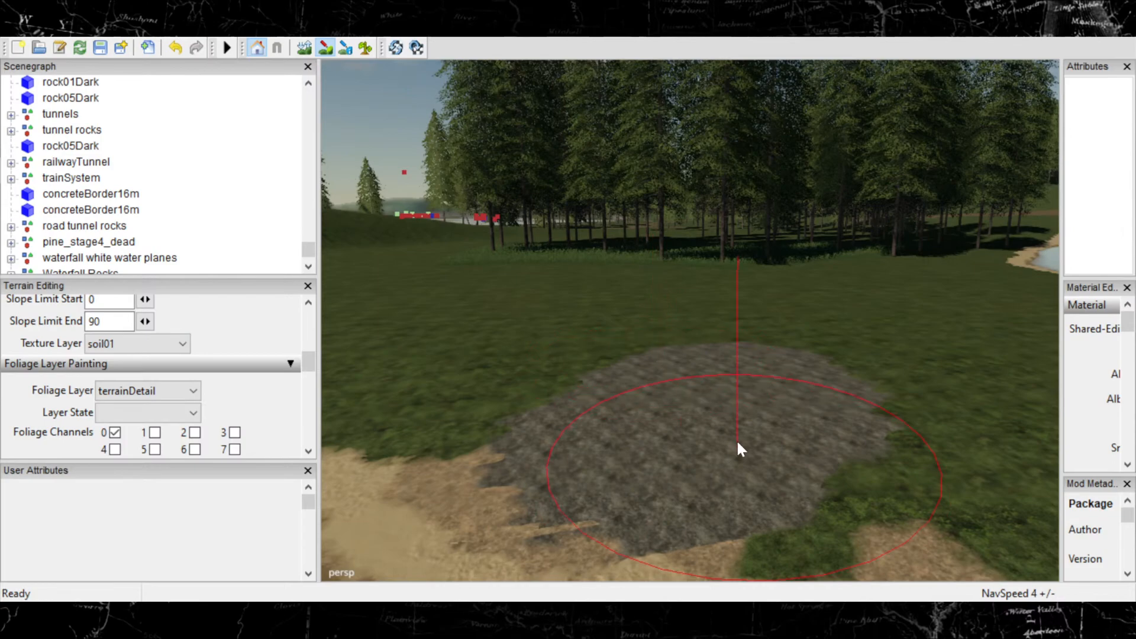
pyautogui.hotkey('ctrl', 'z')
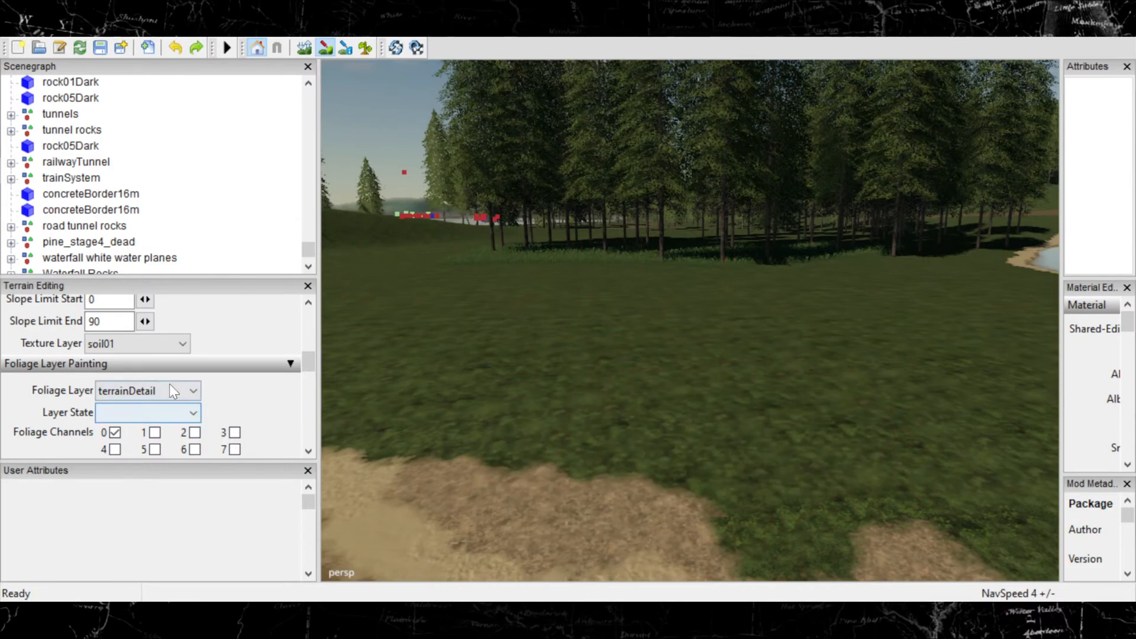
# Set the texture layer to animalMud03, try strokes with a smaller brush on the rough mud band, and undo them.
pyautogui.click(169, 336)
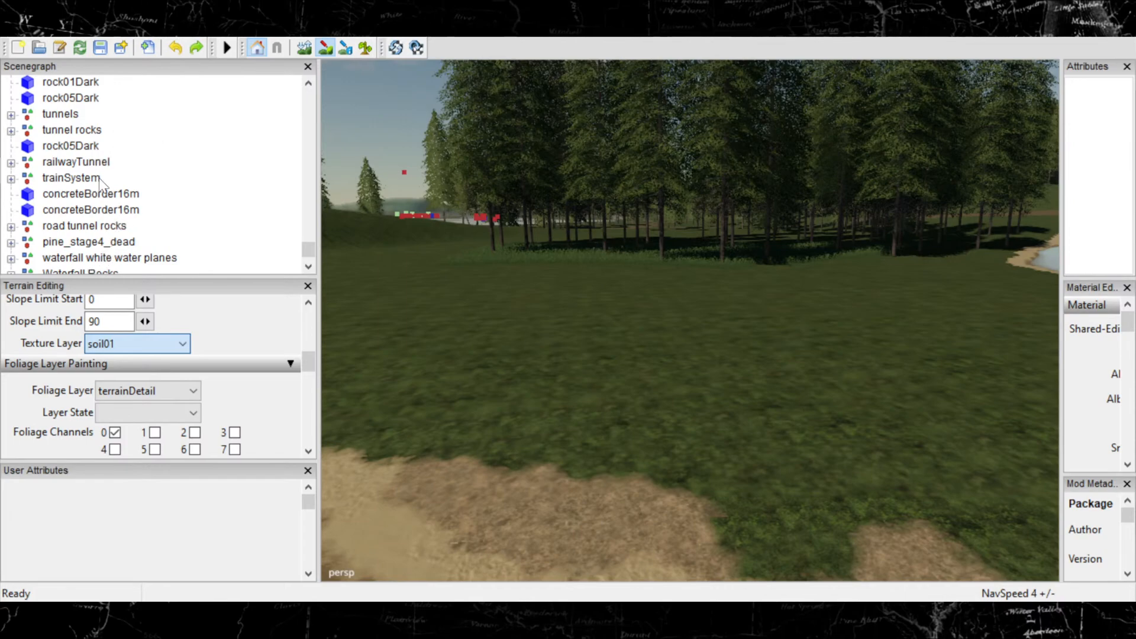
pyautogui.click(127, 124)
pyautogui.scroll(-5, 655, 426)
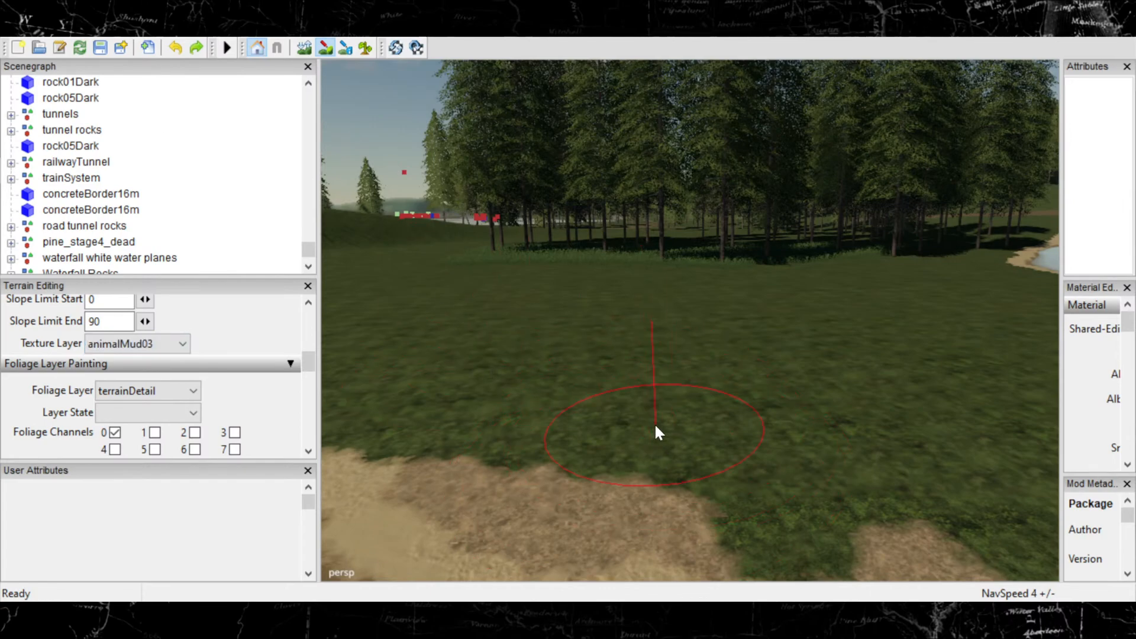
pyautogui.moveTo(554, 487); pyautogui.dragTo(506, 521)
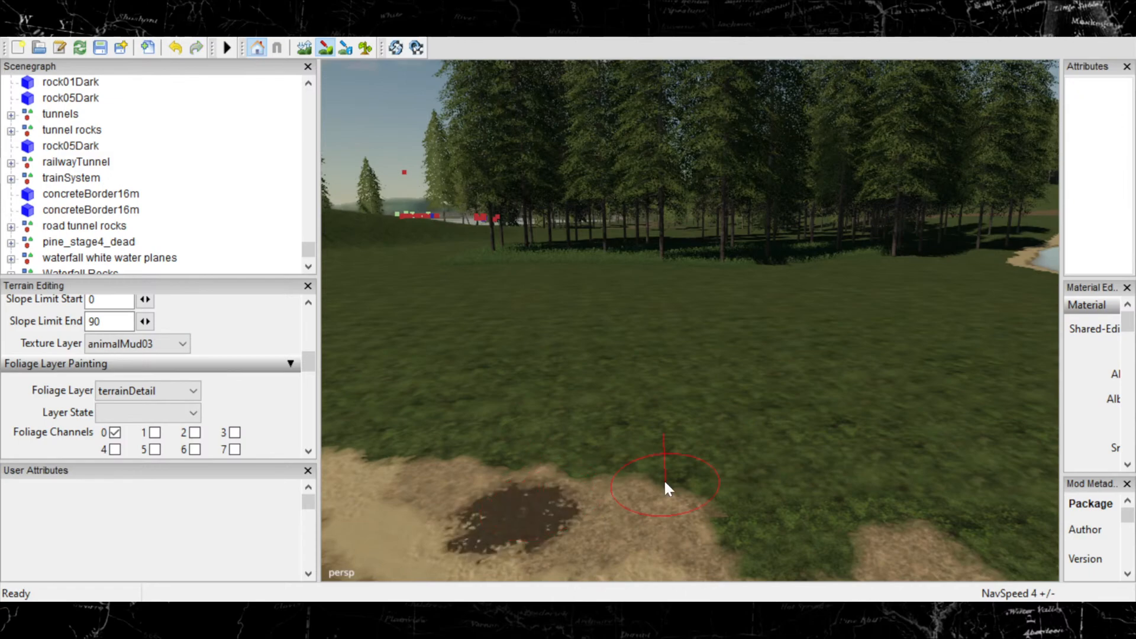
pyautogui.keyDown('alt'); pyautogui.moveTo(633, 517); pyautogui.dragTo(731, 426, button='middle'); pyautogui.keyUp('alt')
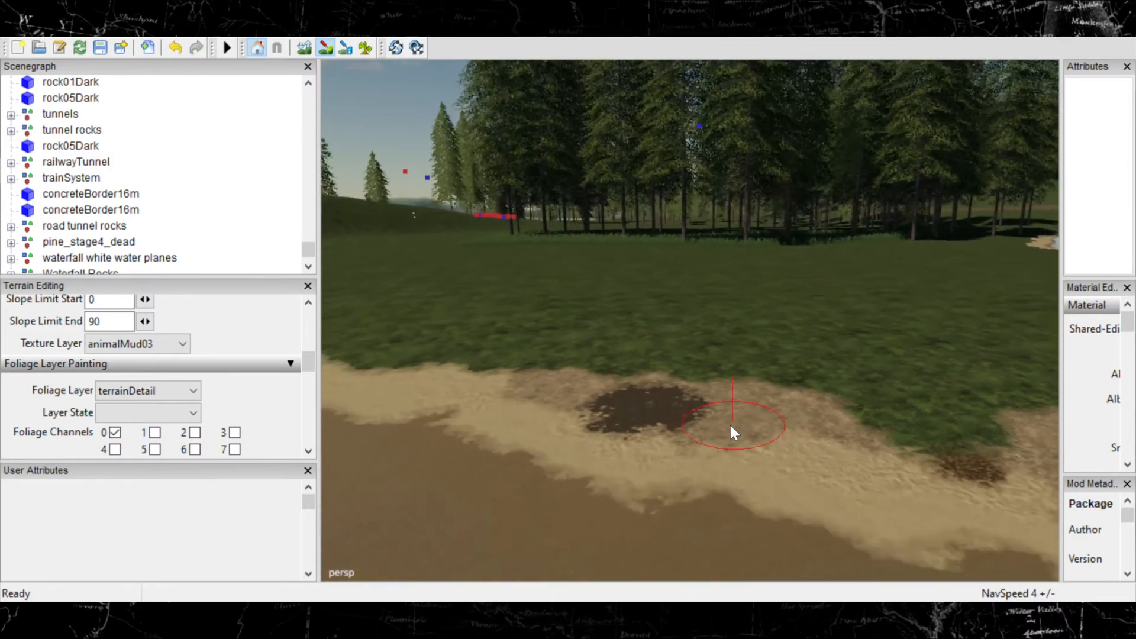
pyautogui.scroll(2, 711, 422)
pyautogui.moveTo(561, 462); pyautogui.dragTo(481, 458)
pyautogui.hotkey('ctrl', 'z')
pyautogui.hotkey('ctrl', 'z')
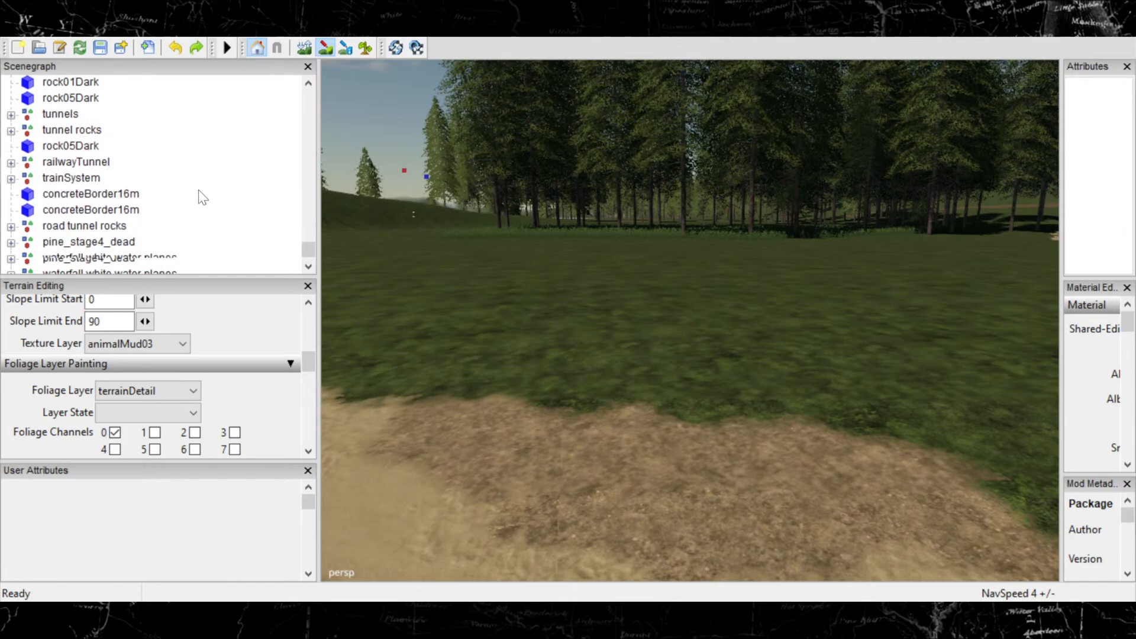
# Set the texture layer to roughMudUS02 and paint a small bump from the rough mud band into the grass.
pyautogui.click(159, 339)
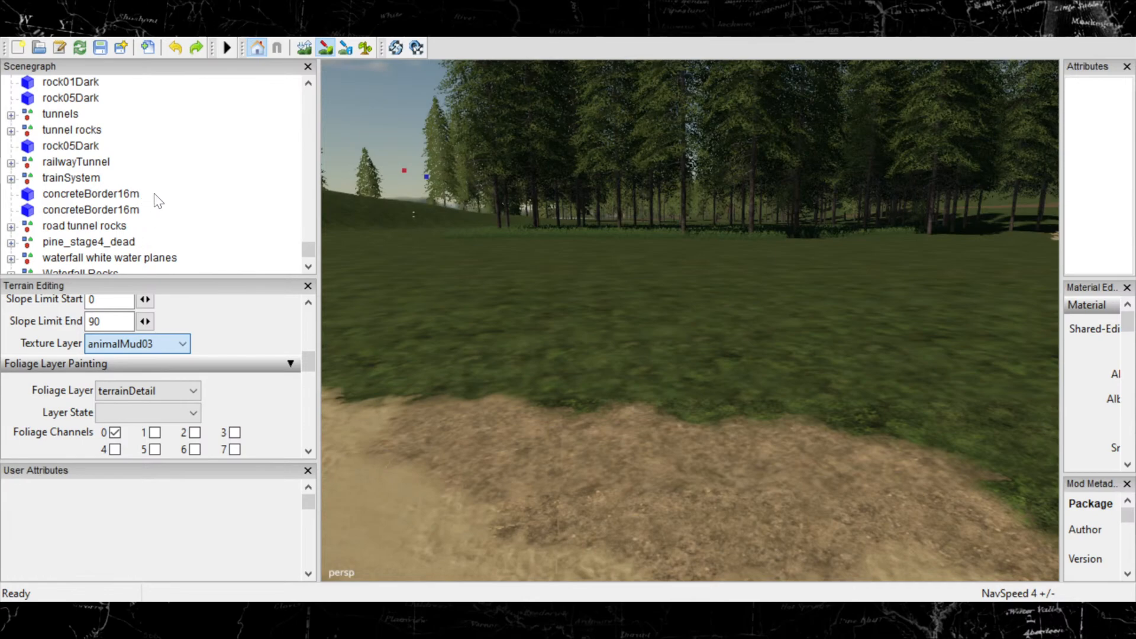
pyautogui.click(146, 206)
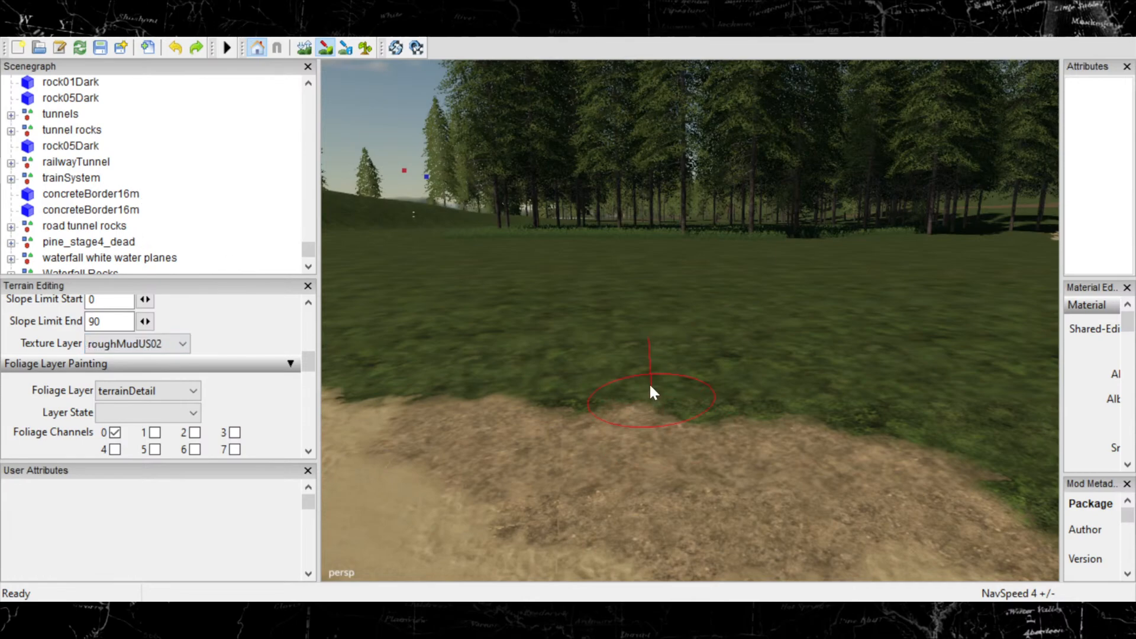
pyautogui.moveTo(650, 383); pyautogui.dragTo(661, 367)
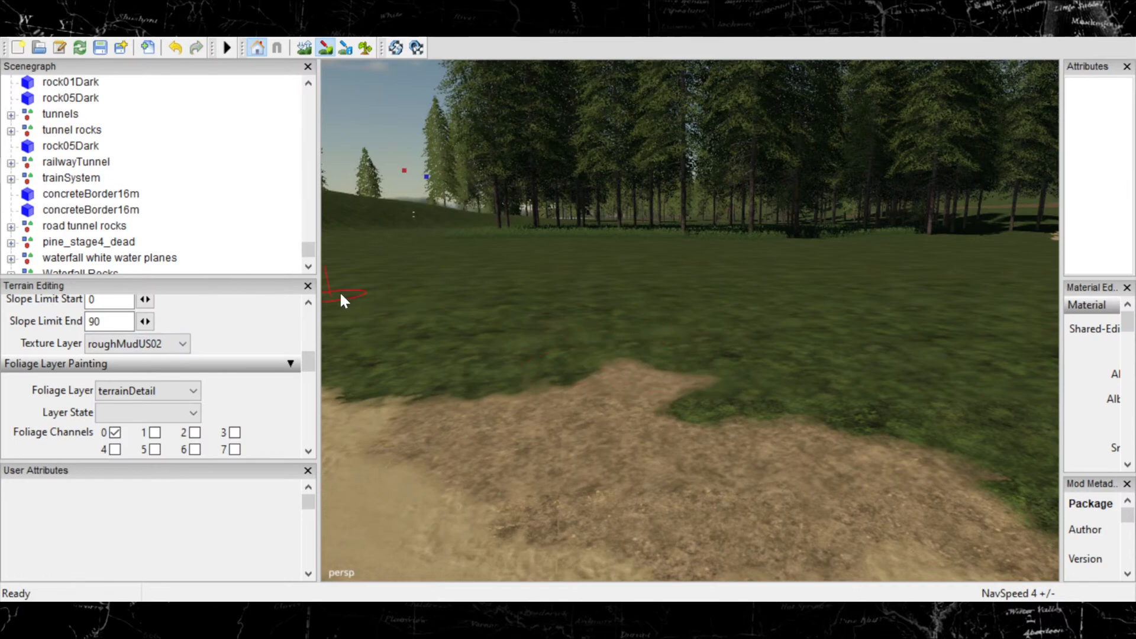
pyautogui.scroll(1, 152, 269)
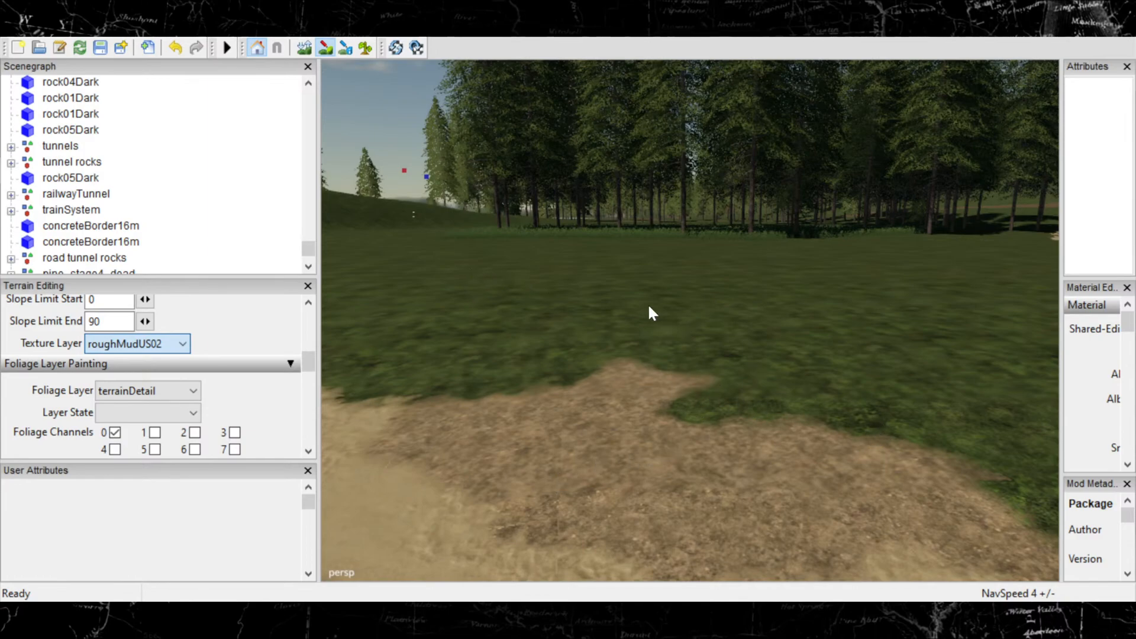
pyautogui.click(787, 434)
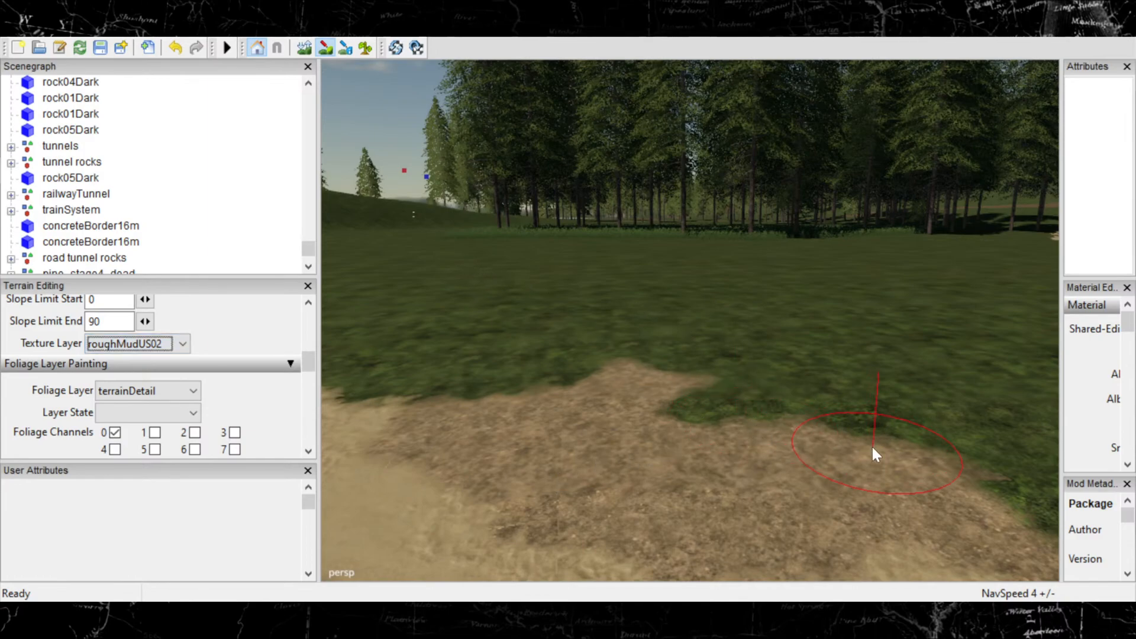
# Paint another roughMudUS02 stroke from the tip of the new bump back into the rough mud band.
pyautogui.moveTo(871, 445)
pyautogui.keyDown('alt'); pyautogui.mouseDown(button='middle')
pyautogui.moveTo(647, 248)
pyautogui.moveTo(829, 432)
pyautogui.mouseUp(button='middle'); pyautogui.keyUp('alt')
pyautogui.scroll(-3, 749, 390)
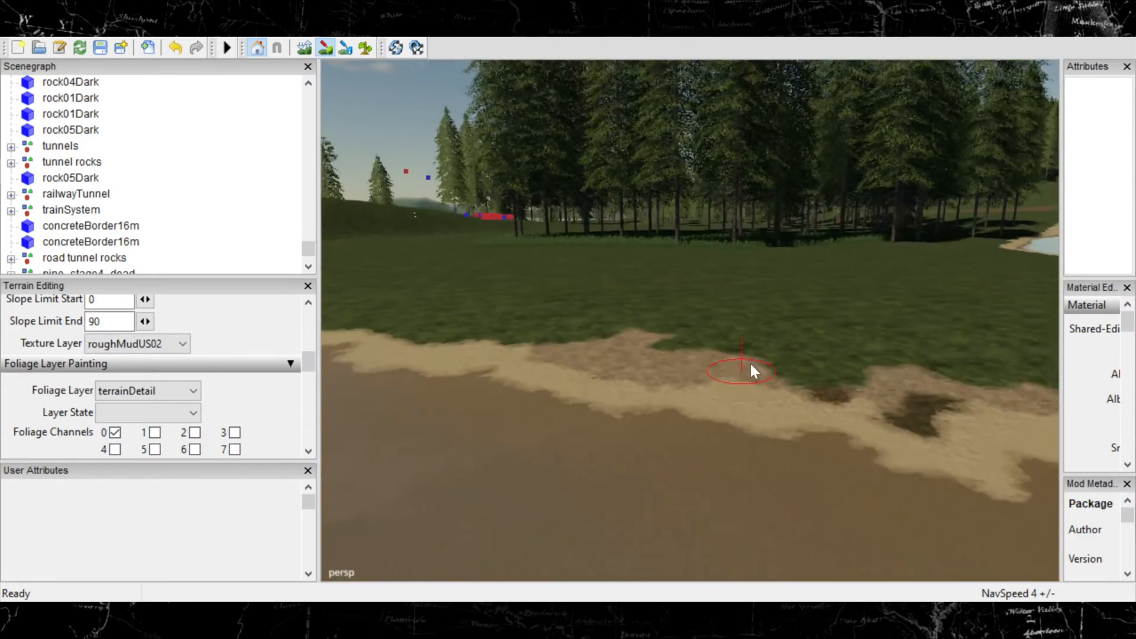
pyautogui.keyDown('alt'); pyautogui.moveTo(751, 362); pyautogui.dragTo(773, 439, button='middle'); pyautogui.keyUp('alt')
pyautogui.scroll(1, 774, 439)
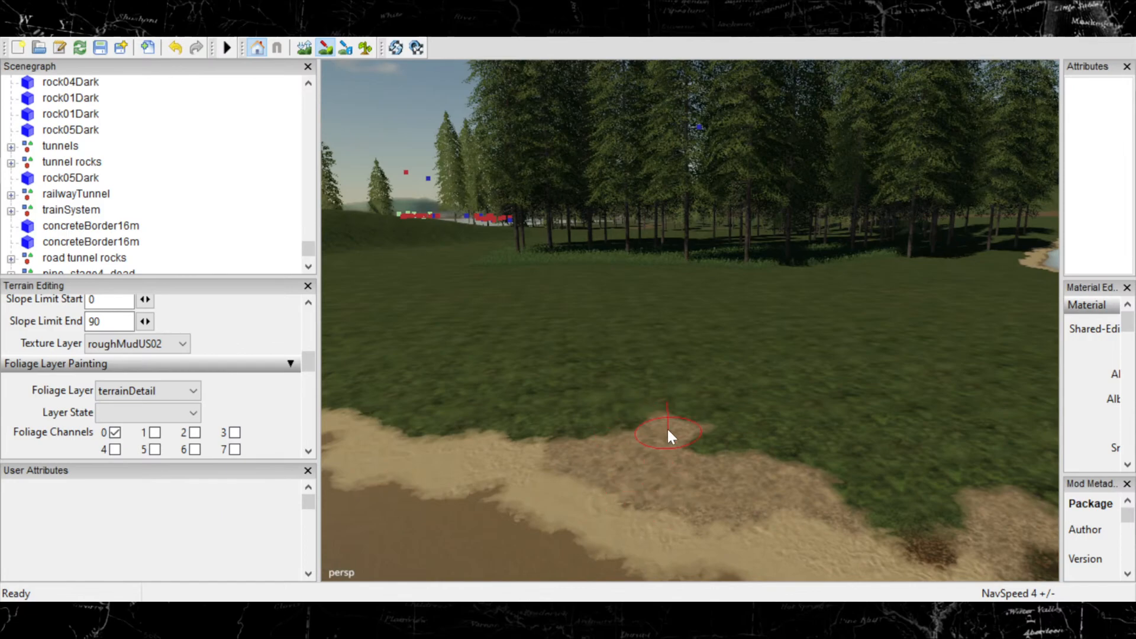
pyautogui.moveTo(668, 435); pyautogui.dragTo(650, 464)
pyautogui.scroll(3, 790, 440)
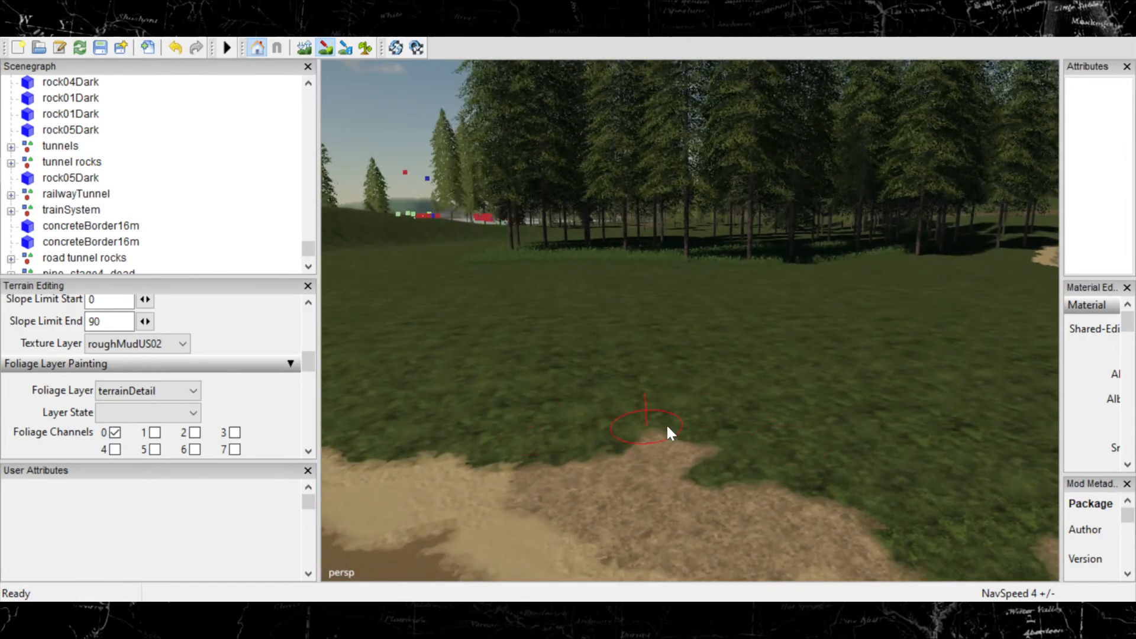
# Undo the latest roughMudUS02 strokes that pushed the rough mud band into the grass.
pyautogui.moveTo(817, 446)
pyautogui.keyDown('alt'); pyautogui.mouseDown(button='middle')
pyautogui.moveTo(683, 389)
pyautogui.moveTo(644, 337)
pyautogui.mouseUp(button='middle'); pyautogui.keyUp('alt')
pyautogui.moveTo(712, 439)
pyautogui.keyDown('alt'); pyautogui.mouseDown(button='middle')
pyautogui.moveTo(680, 403)
pyautogui.moveTo(619, 422)
pyautogui.mouseUp(button='middle'); pyautogui.keyUp('alt')
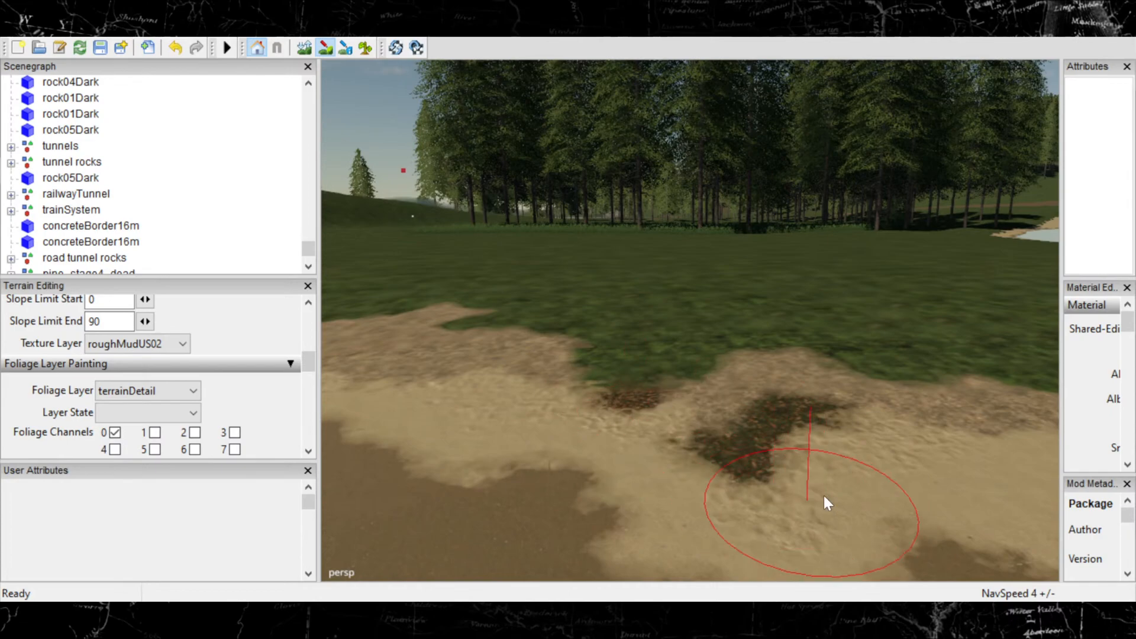
pyautogui.keyDown('alt'); pyautogui.moveTo(538, 490); pyautogui.dragTo(624, 464, button='right'); pyautogui.keyUp('alt')
pyautogui.keyDown('alt'); pyautogui.moveTo(685, 461); pyautogui.dragTo(734, 484, button='middle'); pyautogui.keyUp('alt')
pyautogui.keyDown('alt'); pyautogui.moveTo(734, 484); pyautogui.dragTo(788, 418, button='right'); pyautogui.keyUp('alt')
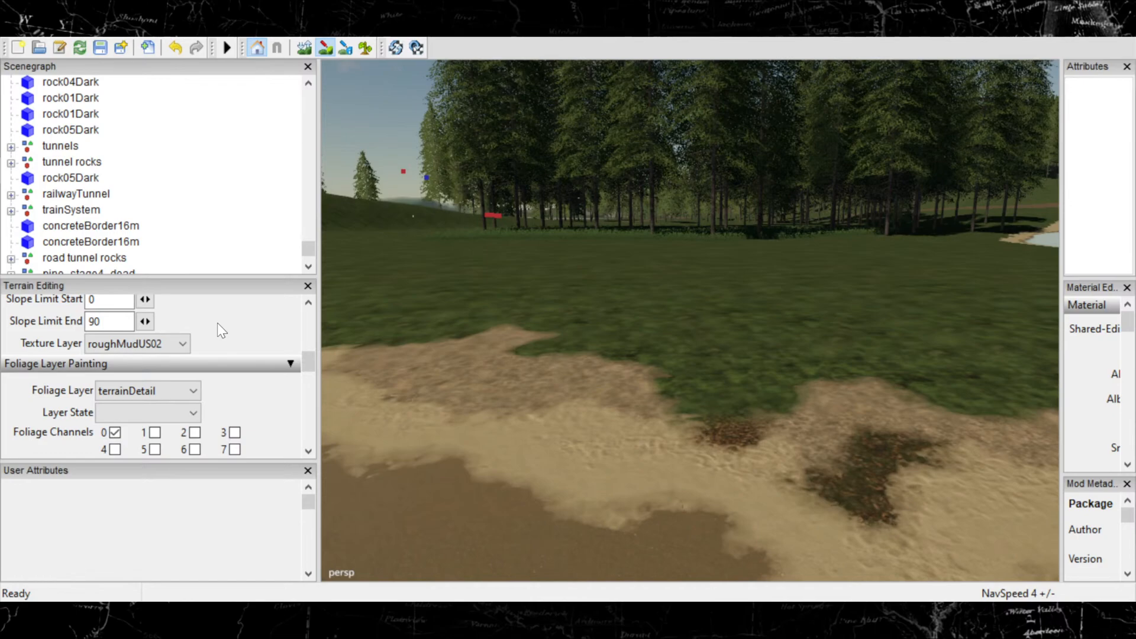
pyautogui.hotkey('ctrl', 'z')
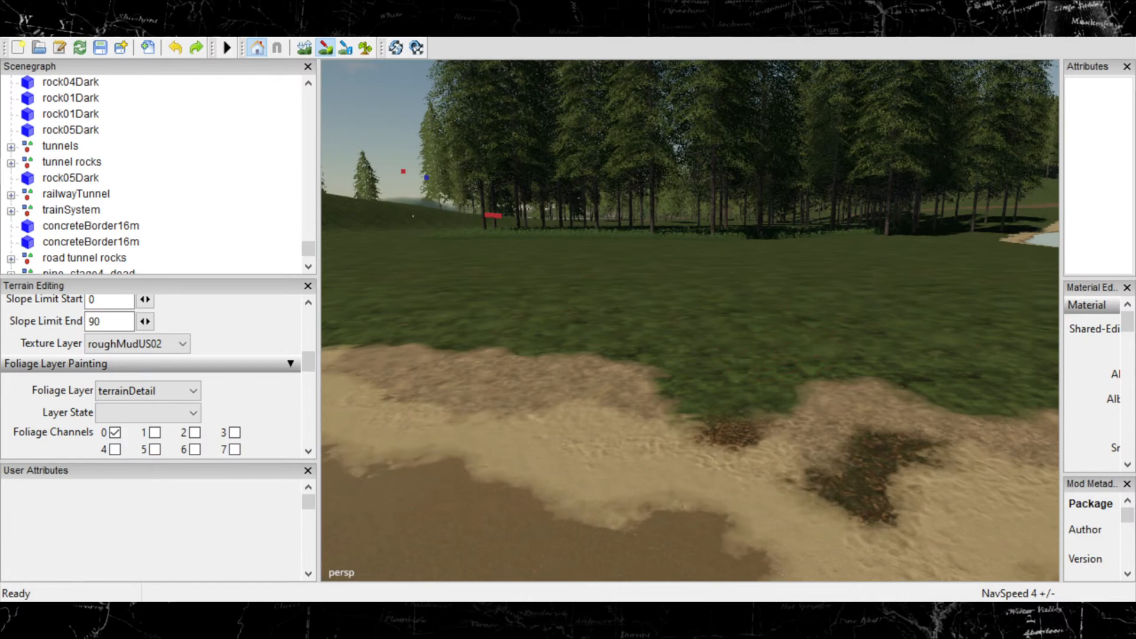
pyautogui.click(327, 46)
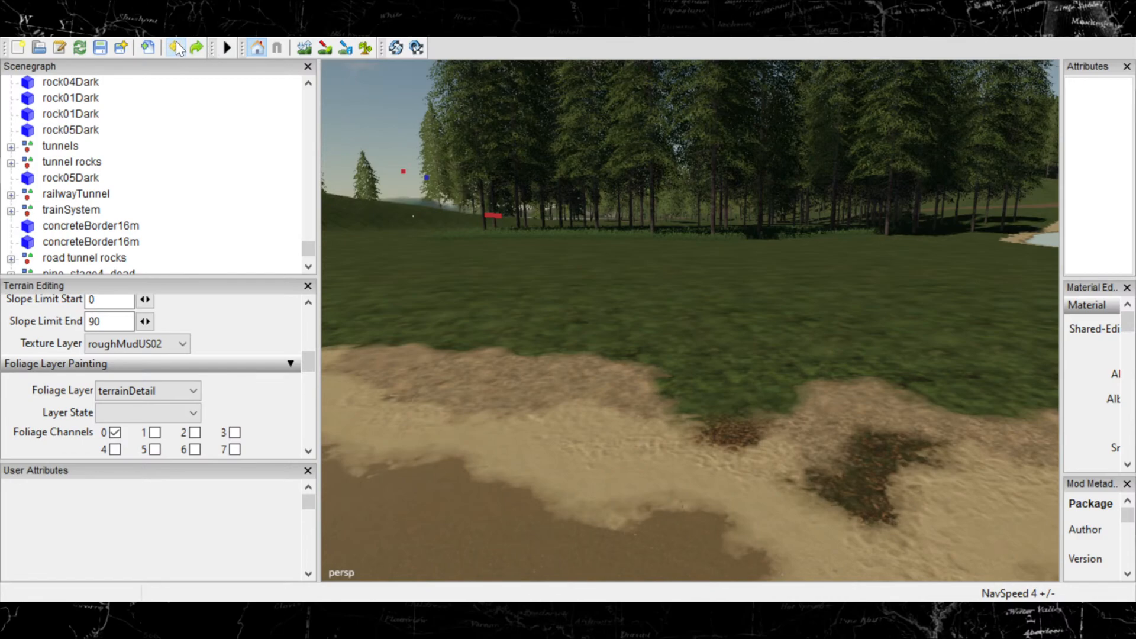
pyautogui.click(177, 42)
pyautogui.click(182, 47)
pyautogui.keyDown('alt'); pyautogui.moveTo(640, 359); pyautogui.dragTo(613, 360); pyautogui.keyUp('alt')
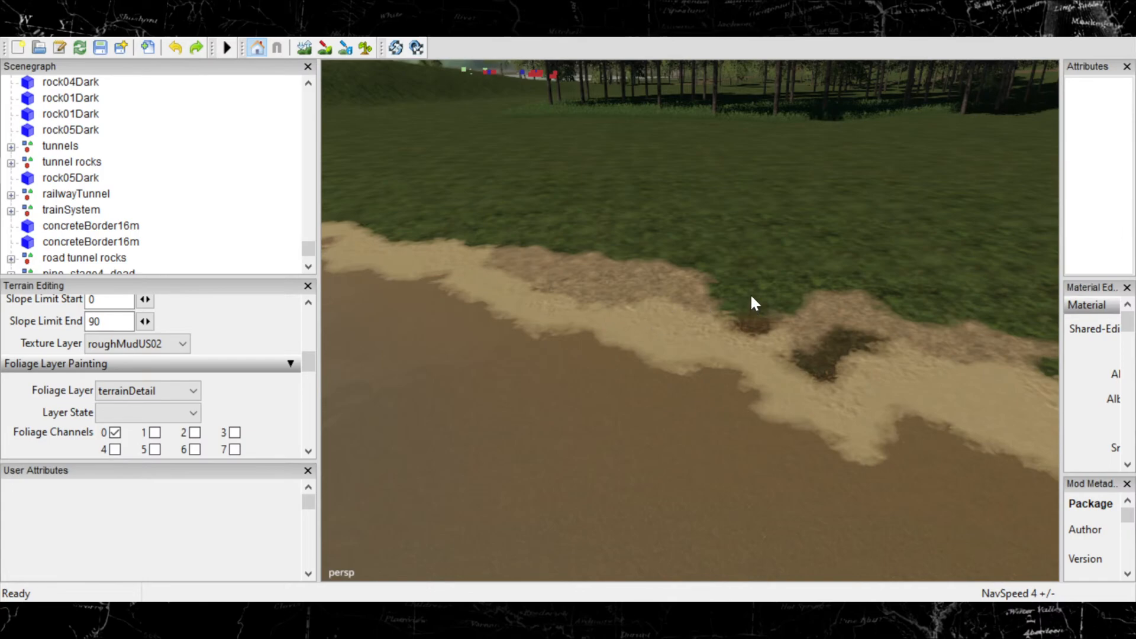
pyautogui.click(180, 48)
pyautogui.keyDown('alt'); pyautogui.moveTo(726, 299); pyautogui.dragTo(763, 303); pyautogui.keyUp('alt')
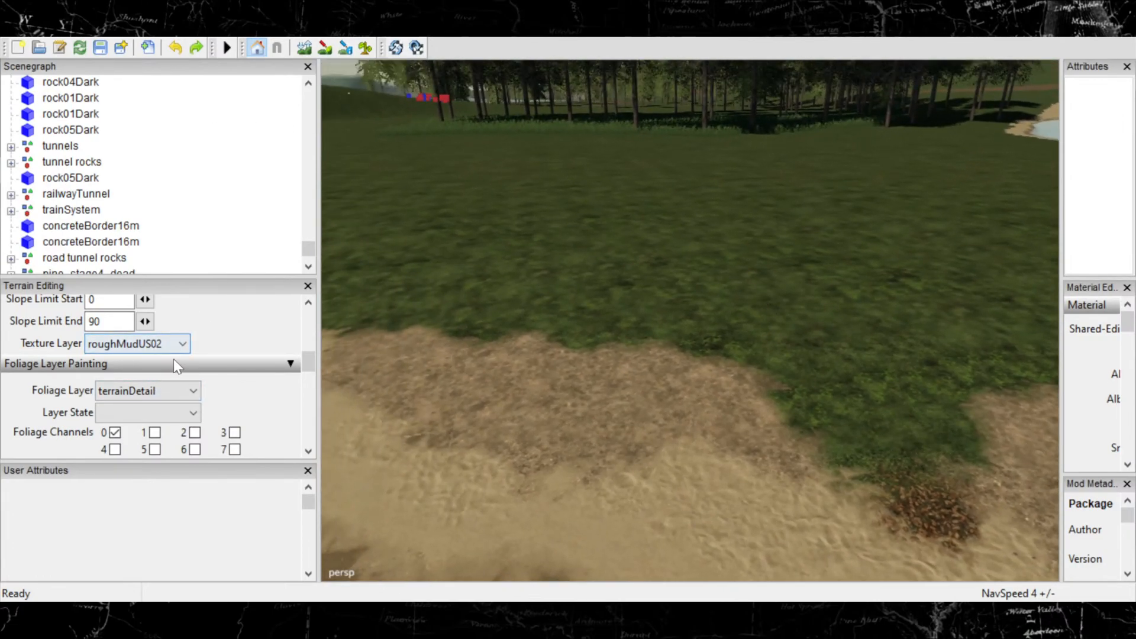
# Set foliage painting to the grass layer in the green big state and paint a short test stroke in the meadow behind the mud.
pyautogui.click(195, 390)
pyautogui.click(126, 47)
pyautogui.scroll(-1, 715, 294)
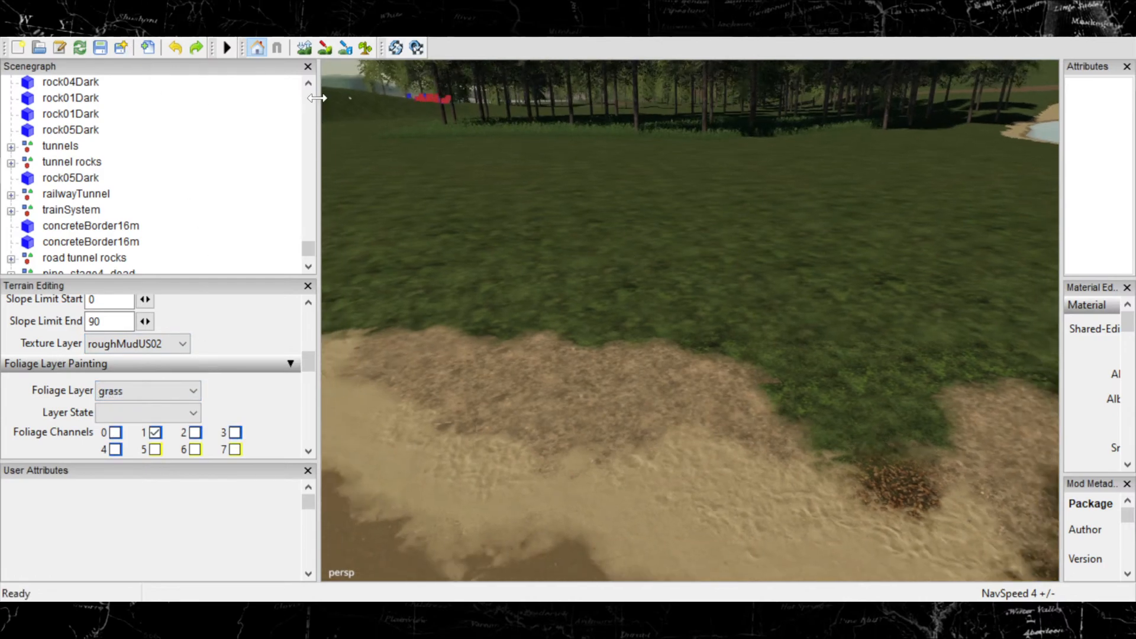
pyautogui.click(364, 48)
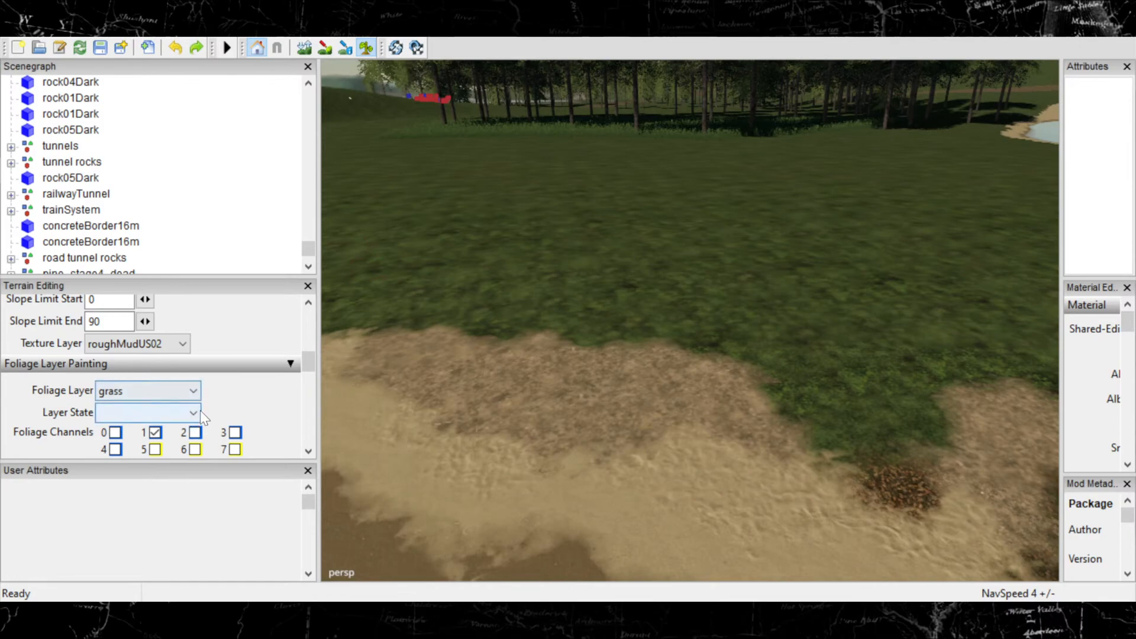
pyautogui.click(140, 482)
pyautogui.moveTo(608, 239); pyautogui.dragTo(648, 226)
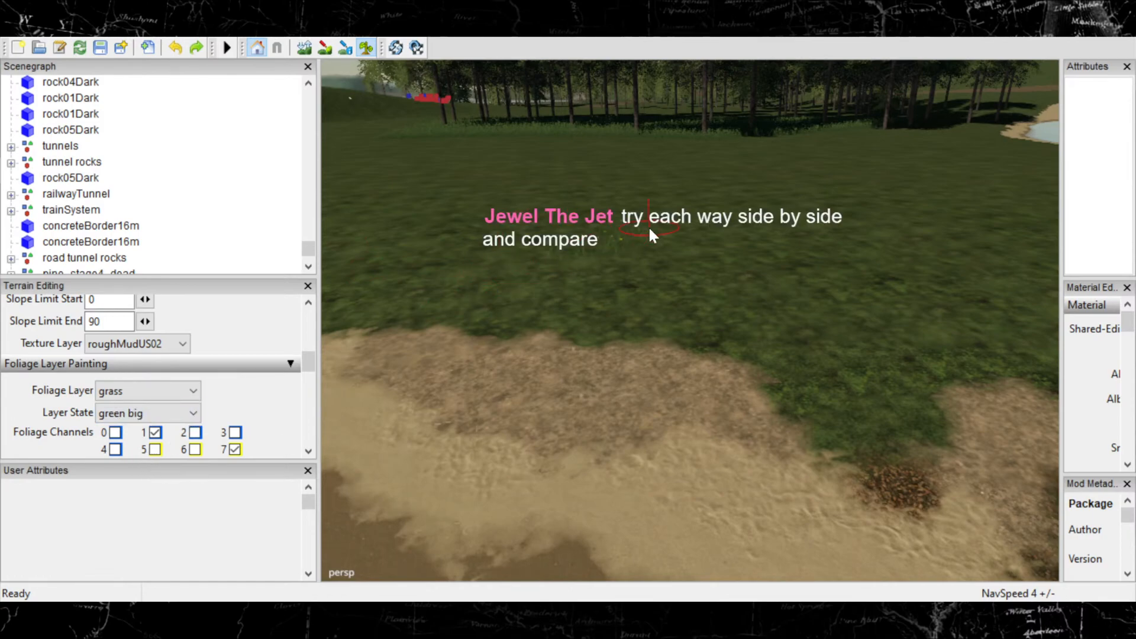
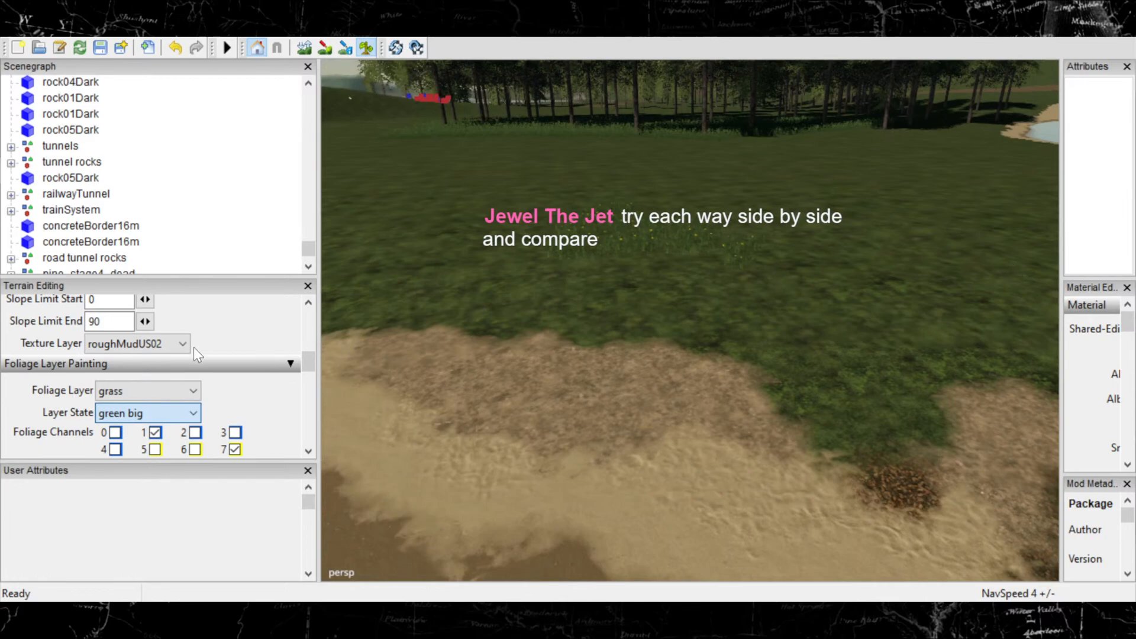
# Try a foliage stroke across the meadow with the green small state, and undo it.
pyautogui.click(133, 457)
pyautogui.moveTo(398, 212)
pyautogui.mouseDown()
pyautogui.moveTo(488, 240)
pyautogui.moveTo(691, 252)
pyautogui.moveTo(684, 269)
pyautogui.moveTo(695, 220)
pyautogui.mouseUp()
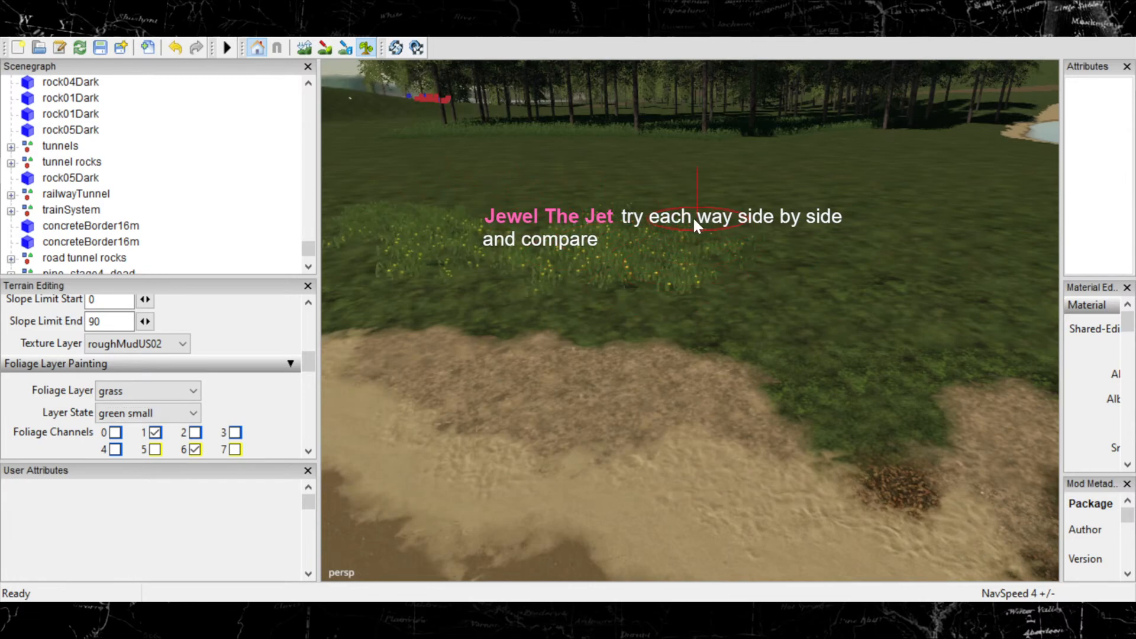
pyautogui.hotkey('ctrl', 'z')
# Set the foliage layer state to green big and paint a long band of grass across the meadow behind the mud.
pyautogui.click(180, 410)
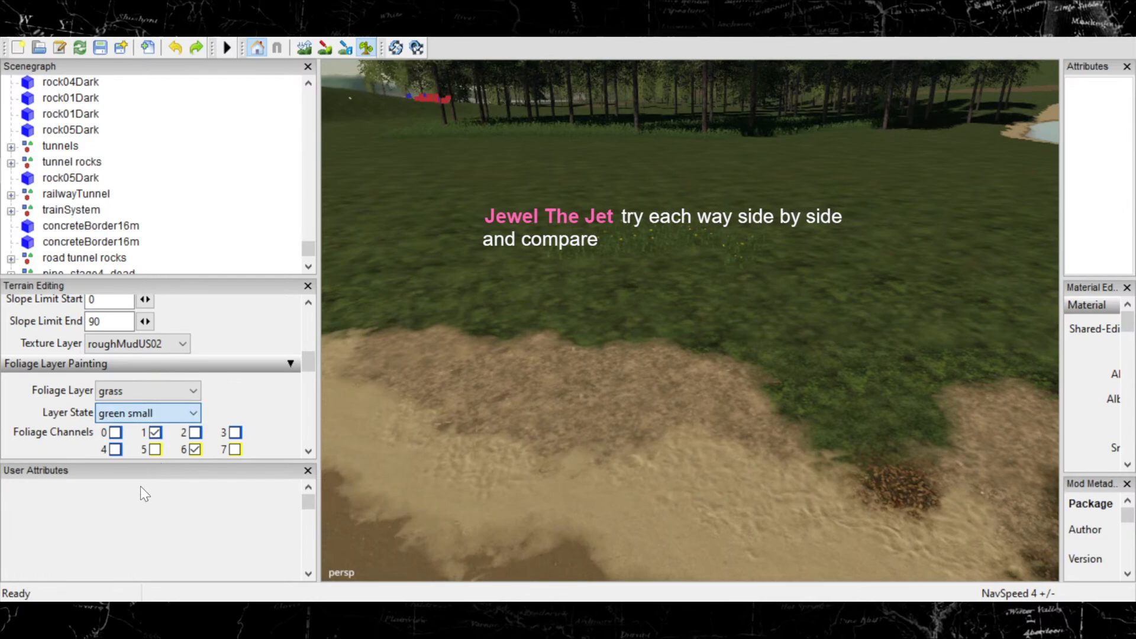
pyautogui.press('Down')
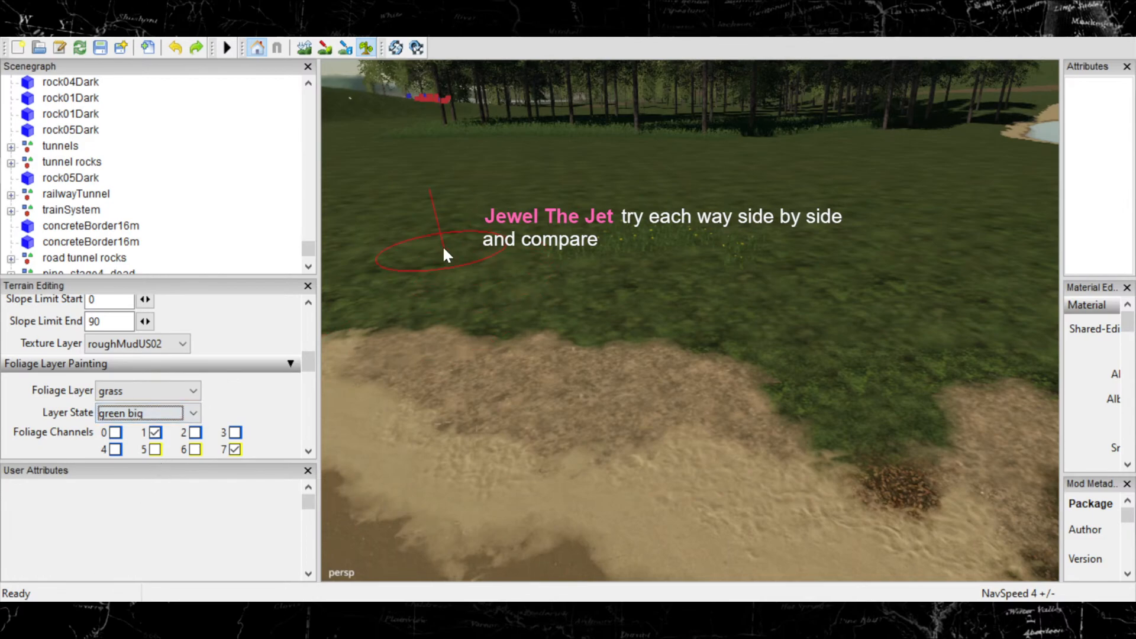
pyautogui.moveTo(393, 218); pyautogui.dragTo(421, 220)
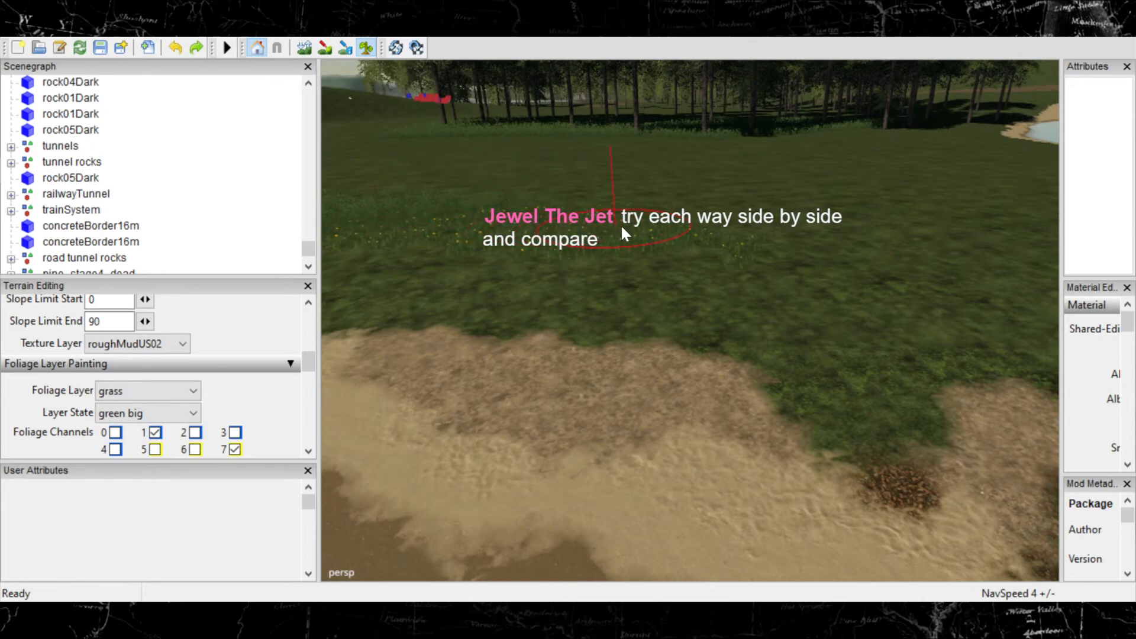
pyautogui.moveTo(684, 235); pyautogui.dragTo(929, 255)
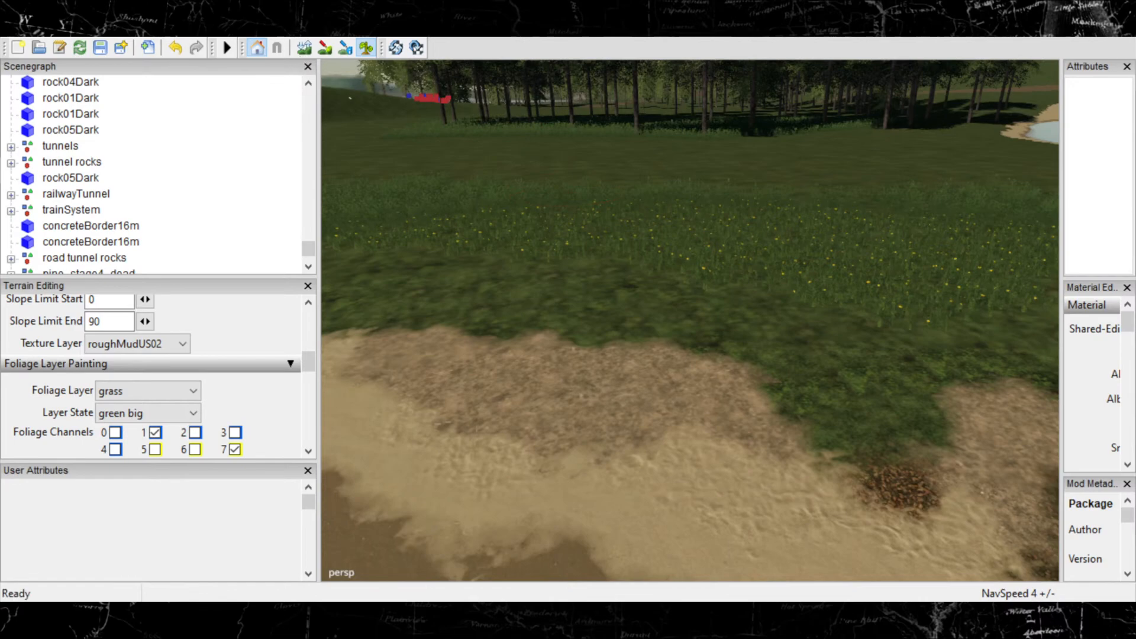
# Inspect the grass band from several distances and extend its end away from the lake with another green big foliage stroke.
pyautogui.click(363, 53)
pyautogui.moveTo(703, 266)
pyautogui.keyDown('alt'); pyautogui.mouseDown()
pyautogui.moveTo(691, 273)
pyautogui.moveTo(725, 277)
pyautogui.moveTo(601, 258)
pyautogui.moveTo(785, 264)
pyautogui.moveTo(661, 195)
pyautogui.moveTo(504, 177)
pyautogui.moveTo(862, 265)
pyautogui.moveTo(954, 250)
pyautogui.moveTo(865, 241)
pyautogui.moveTo(891, 267)
pyautogui.moveTo(925, 274)
pyautogui.moveTo(928, 293)
pyautogui.moveTo(920, 203)
pyautogui.moveTo(925, 258)
pyautogui.moveTo(923, 234)
pyautogui.moveTo(886, 205)
pyautogui.moveTo(787, 245)
pyautogui.moveTo(668, 232)
pyautogui.mouseUp(); pyautogui.keyUp('alt')
pyautogui.scroll(-5, 681, 262)
pyautogui.scroll(2, 602, 258)
pyautogui.scroll(3, 714, 260)
pyautogui.scroll(4, 629, 268)
pyautogui.scroll(-4, 785, 264)
pyautogui.scroll(3, 504, 176)
pyautogui.scroll(-2, 947, 251)
pyautogui.scroll(4, 926, 279)
pyautogui.scroll(4, 924, 256)
pyautogui.scroll(2, 923, 237)
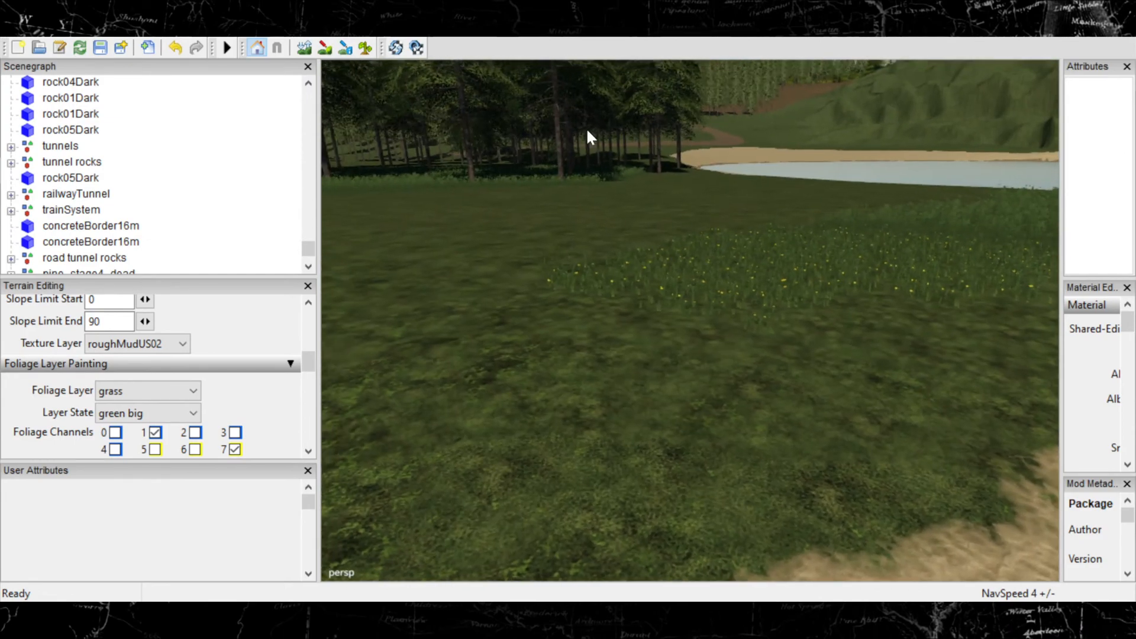
pyautogui.click(364, 50)
pyautogui.moveTo(660, 274)
pyautogui.mouseDown()
pyautogui.moveTo(484, 292)
pyautogui.moveTo(343, 324)
pyautogui.mouseUp()
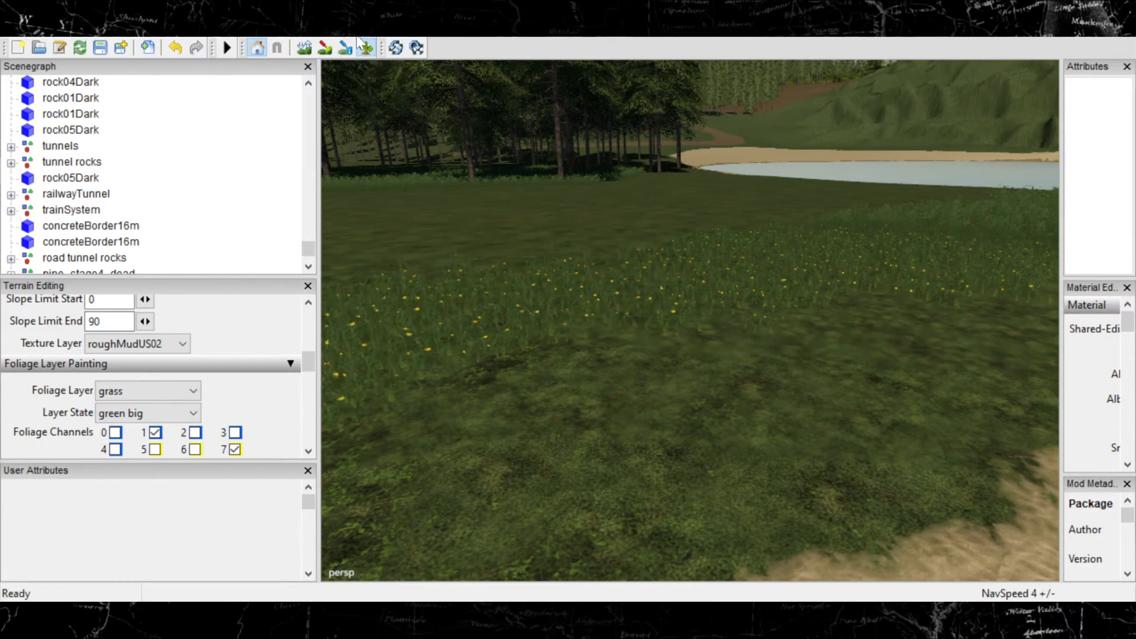
# Extend the green big grass band toward the lake, behind the dark leaf patches on the shore.
pyautogui.click(368, 47)
pyautogui.moveTo(419, 167)
pyautogui.keyDown('alt'); pyautogui.mouseDown()
pyautogui.moveTo(712, 162)
pyautogui.moveTo(659, 85)
pyautogui.moveTo(698, 116)
pyautogui.moveTo(440, 152)
pyautogui.mouseUp(); pyautogui.keyUp('alt')
pyautogui.scroll(4, 638, 120)
pyautogui.scroll(-6, 639, 166)
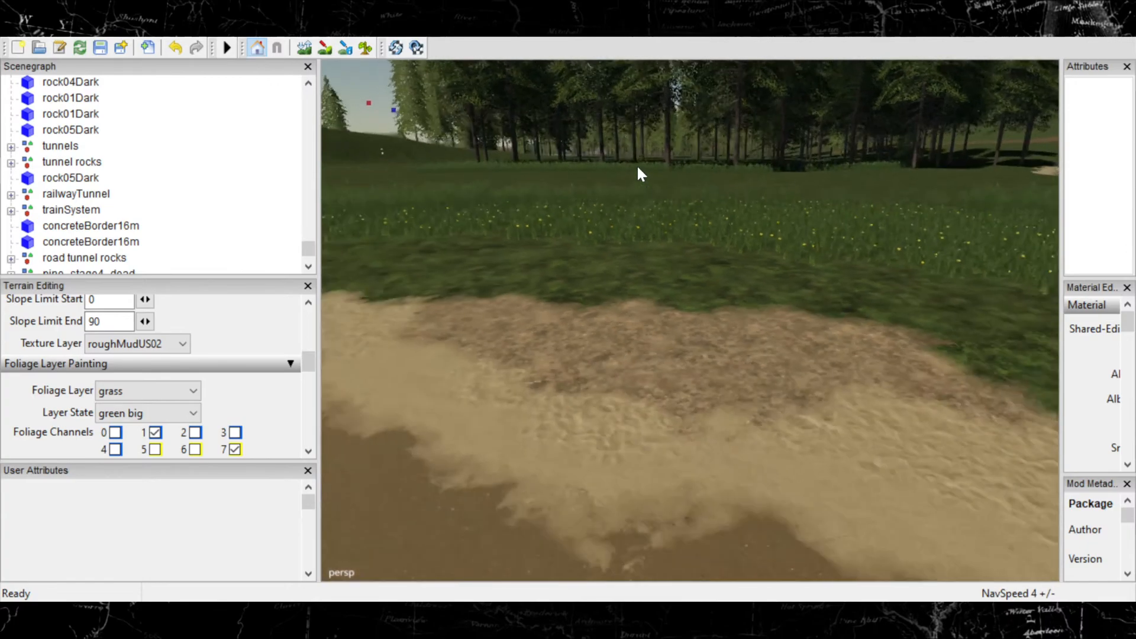
pyautogui.keyDown('alt'); pyautogui.moveTo(640, 167); pyautogui.dragTo(935, 168); pyautogui.keyUp('alt')
pyautogui.scroll(-3, 693, 183)
pyautogui.keyDown('alt'); pyautogui.moveTo(731, 250); pyautogui.dragTo(855, 279); pyautogui.keyUp('alt')
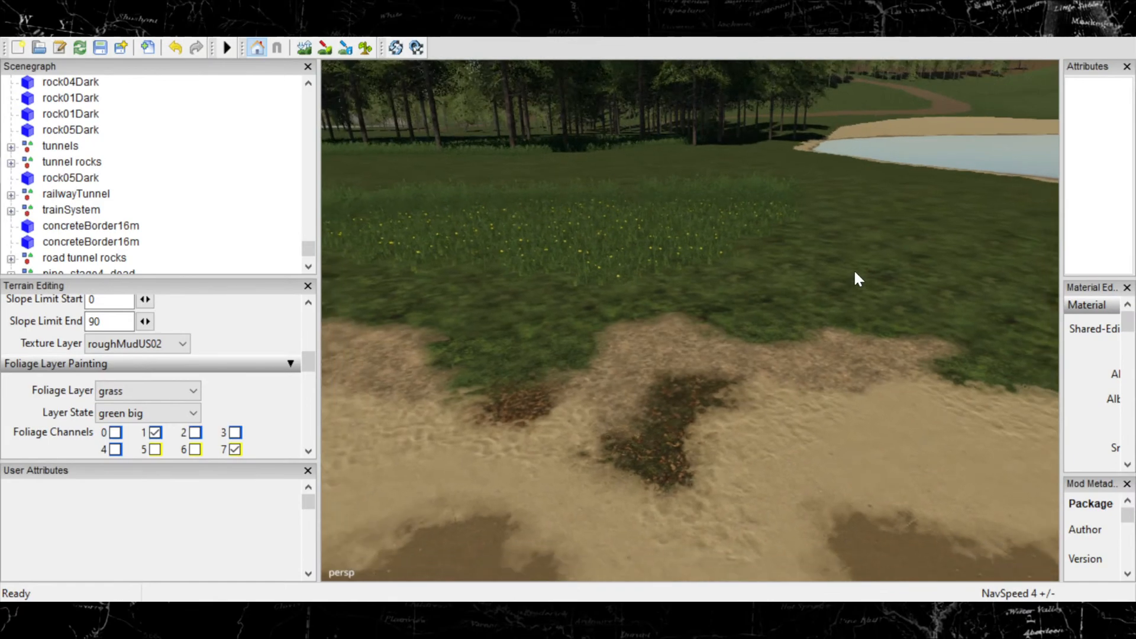
pyautogui.click(326, 48)
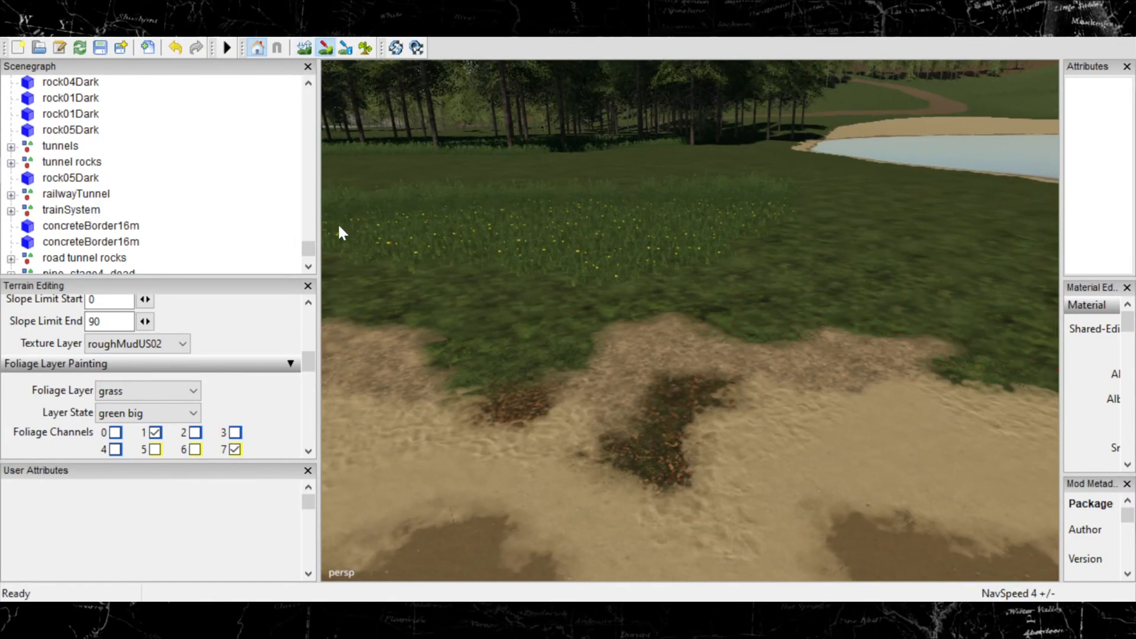
pyautogui.click(366, 48)
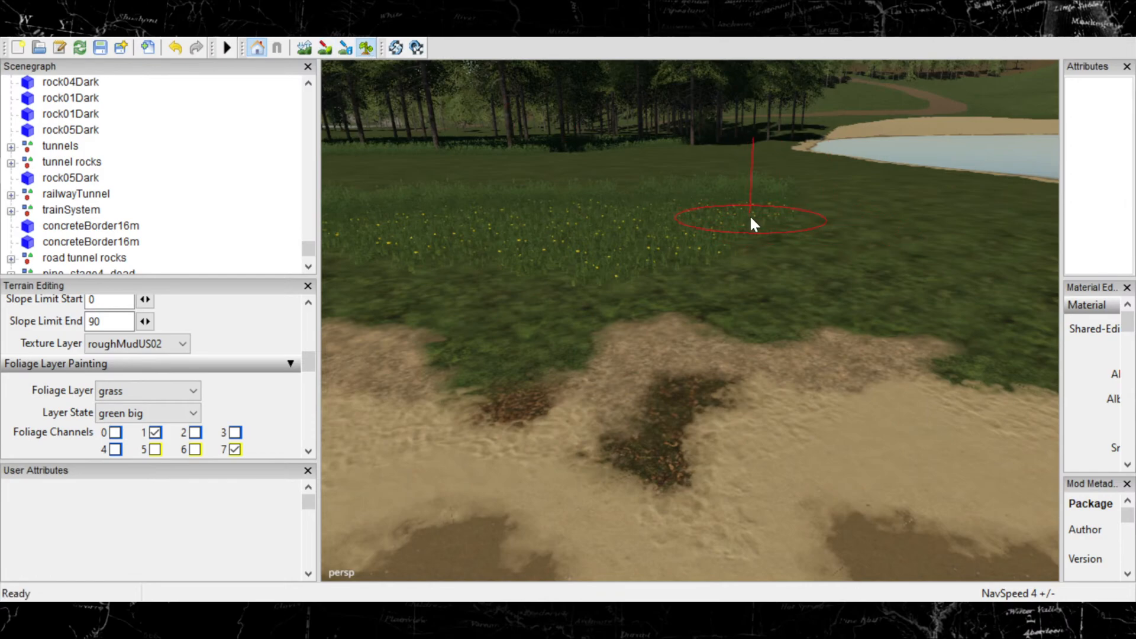
pyautogui.moveTo(752, 224)
pyautogui.mouseDown()
pyautogui.moveTo(926, 246)
pyautogui.moveTo(762, 239)
pyautogui.mouseUp()
# Set the texture layer to FORESTLEAVES and paint a narrow strip with a small brush between the rough mud band and the sand.
pyautogui.click(325, 48)
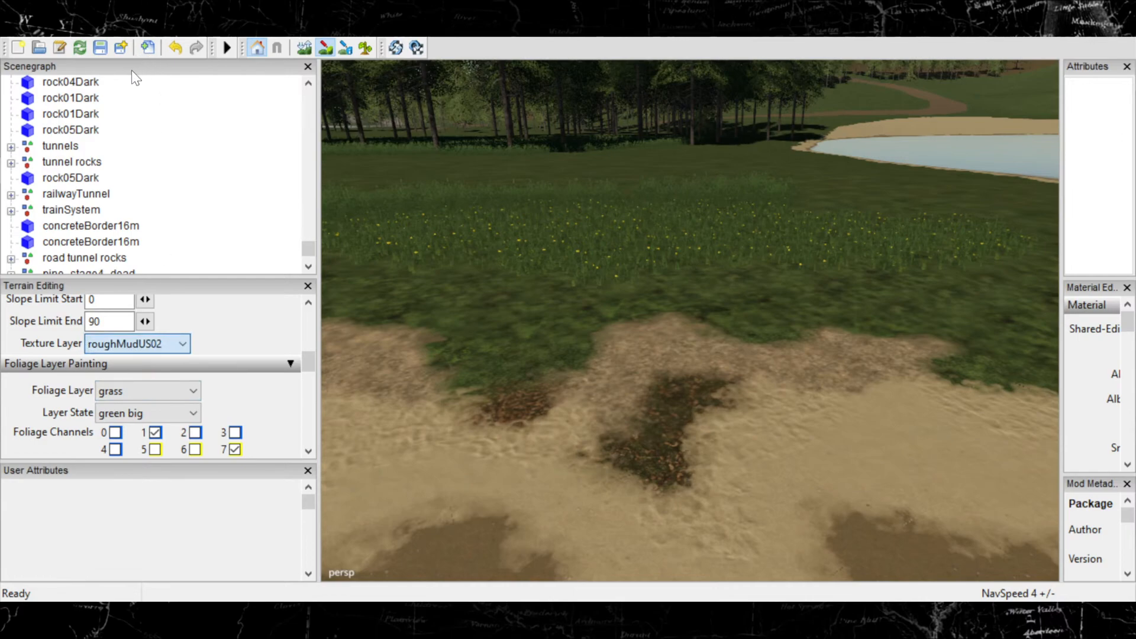
pyautogui.click(149, 194)
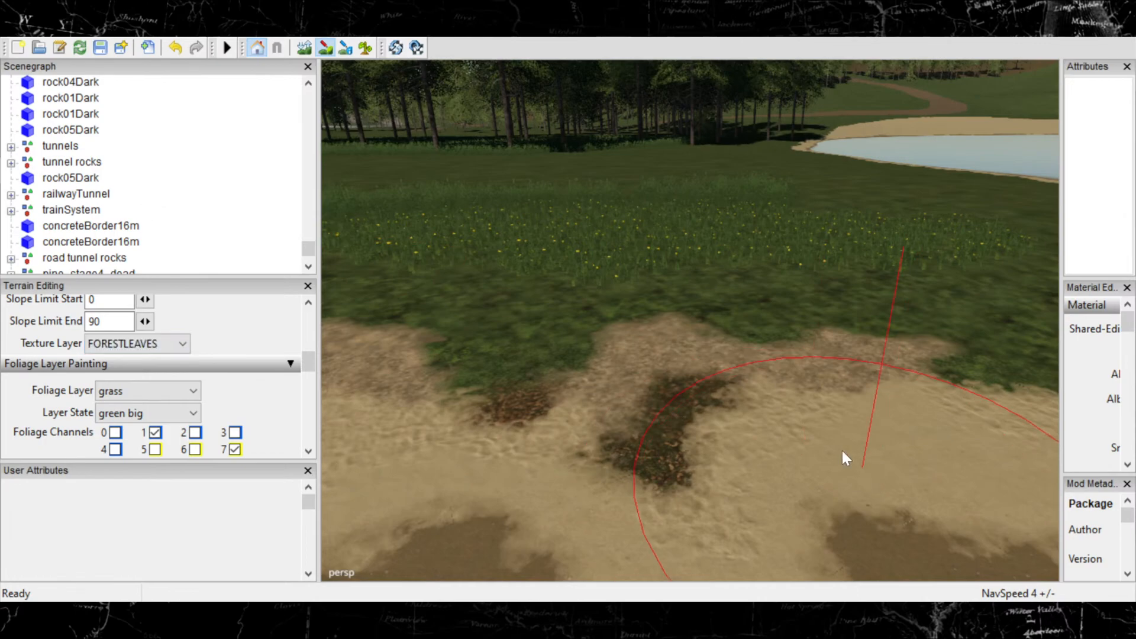
pyautogui.scroll(-5, 702, 407)
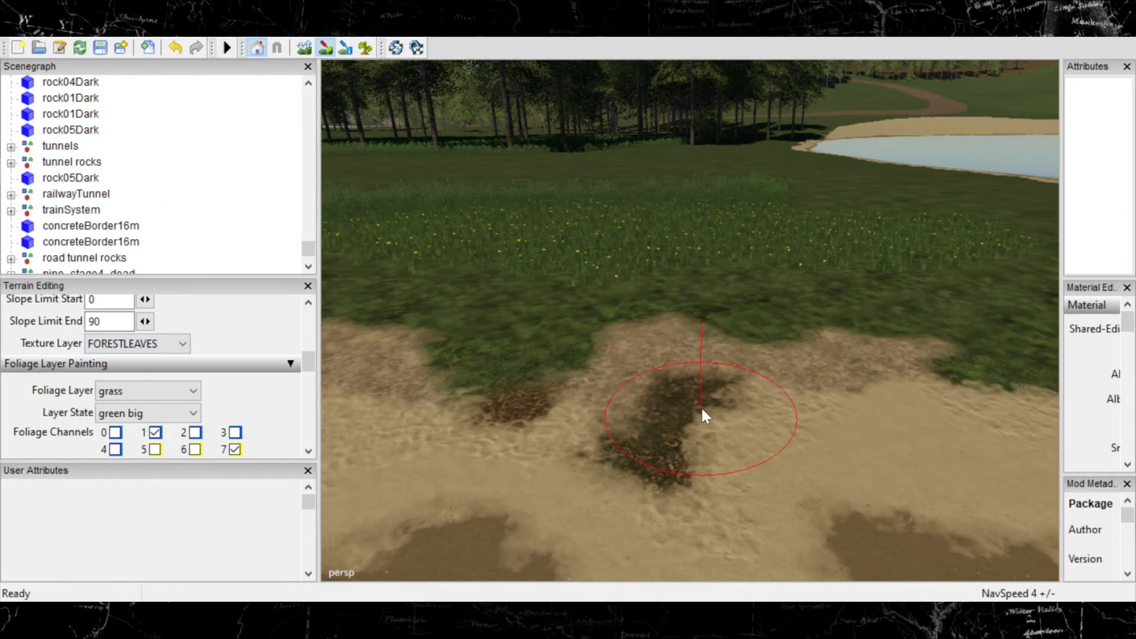
pyautogui.scroll(3, 702, 364)
pyautogui.click(728, 356)
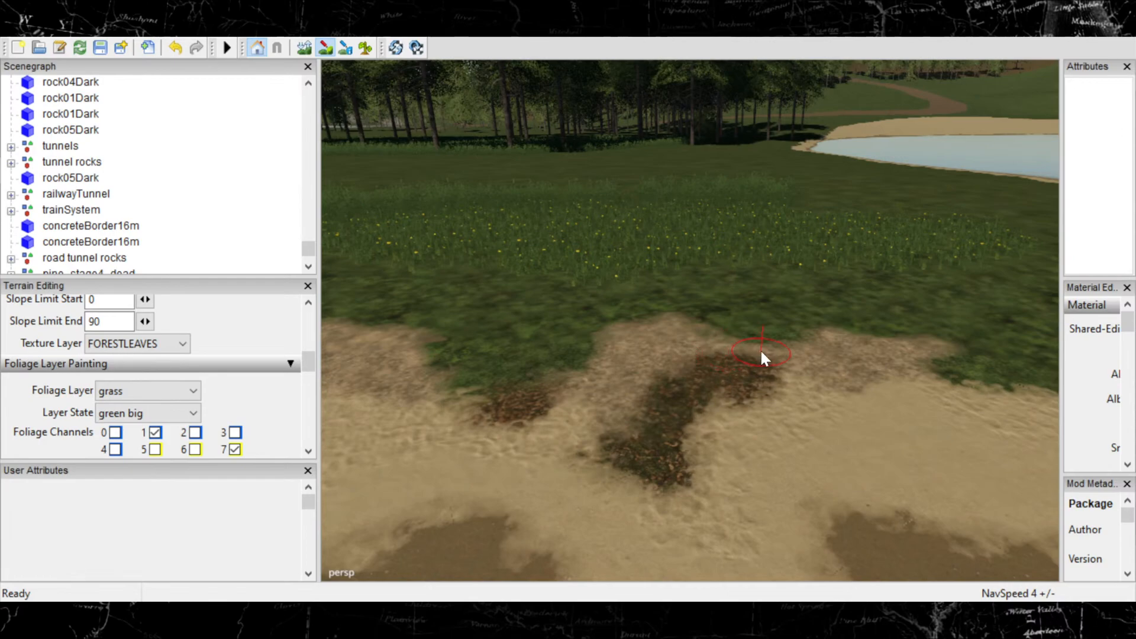
pyautogui.moveTo(794, 357)
pyautogui.mouseDown()
pyautogui.moveTo(932, 352)
pyautogui.moveTo(1002, 366)
pyautogui.mouseUp()
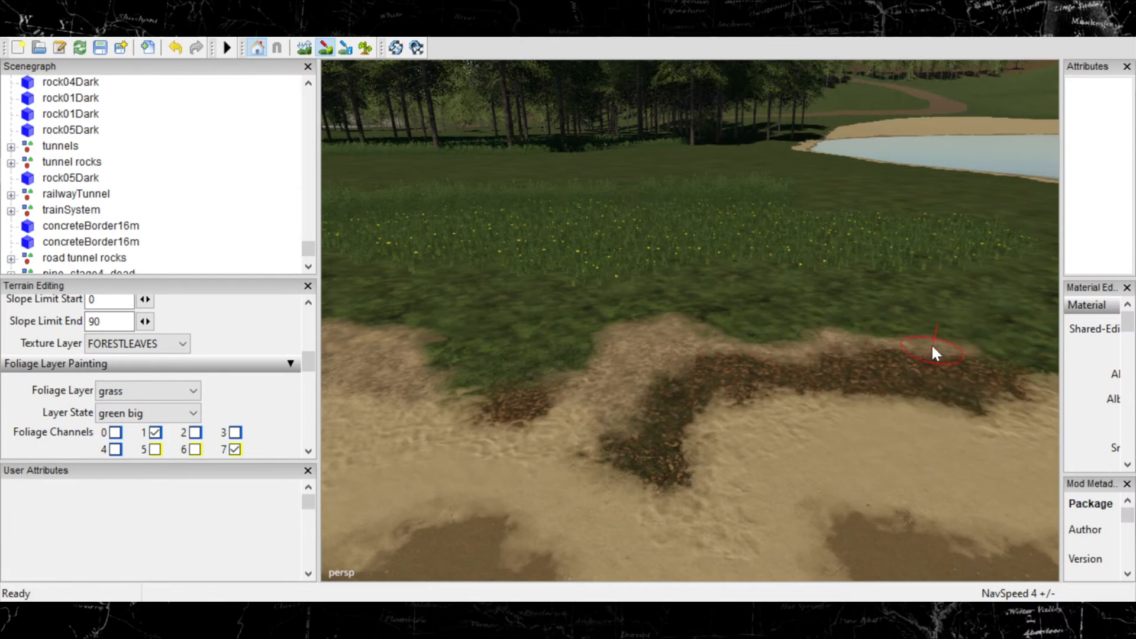
# Paint another FORESTLEAVES patch farther along the shore where the grass meets the sand, and check it from a distance.
pyautogui.moveTo(949, 414)
pyautogui.keyDown('alt'); pyautogui.mouseDown(button='middle')
pyautogui.moveTo(776, 408)
pyautogui.moveTo(799, 397)
pyautogui.mouseUp(button='middle'); pyautogui.keyUp('alt')
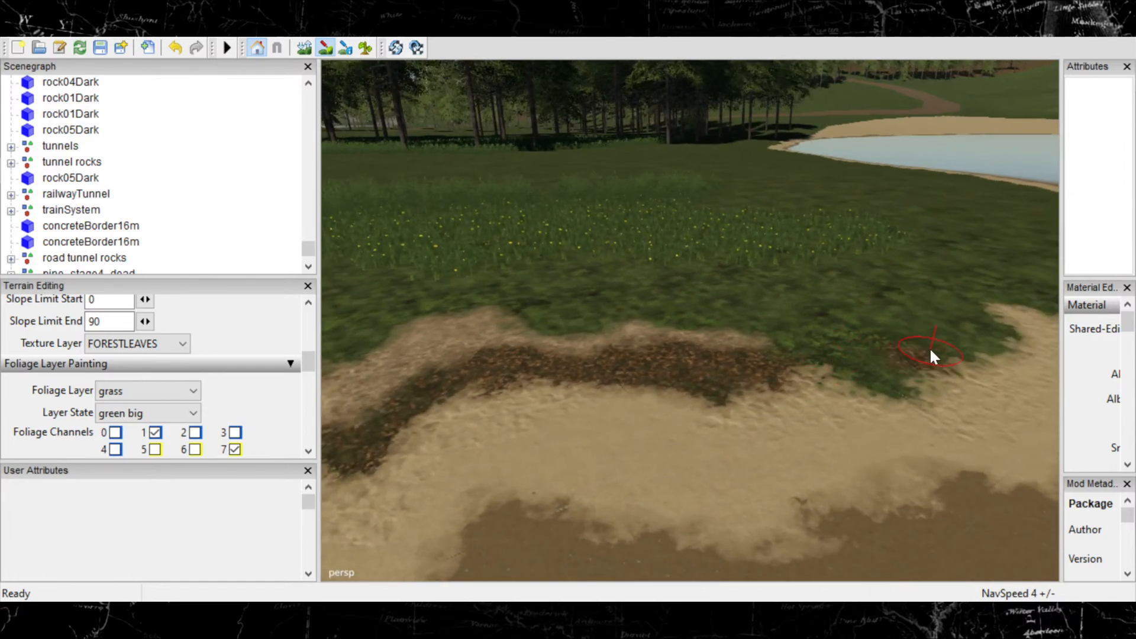
pyautogui.moveTo(970, 332)
pyautogui.mouseDown()
pyautogui.moveTo(991, 331)
pyautogui.moveTo(982, 284)
pyautogui.moveTo(1004, 274)
pyautogui.moveTo(1049, 307)
pyautogui.mouseUp()
pyautogui.scroll(-5, 1048, 301)
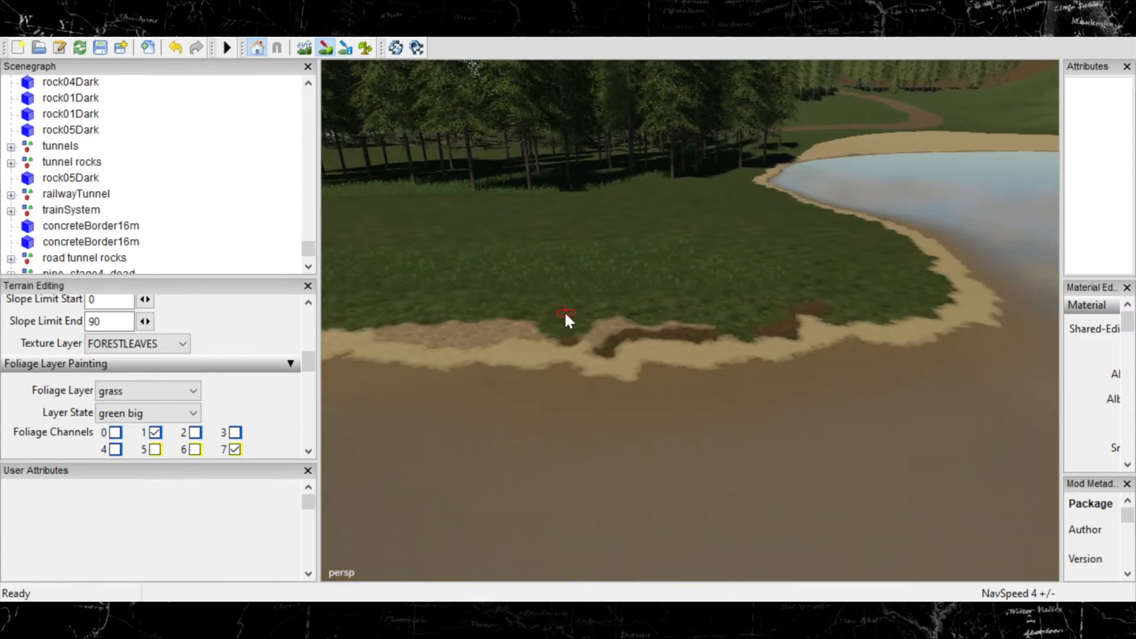
pyautogui.scroll(5, 583, 320)
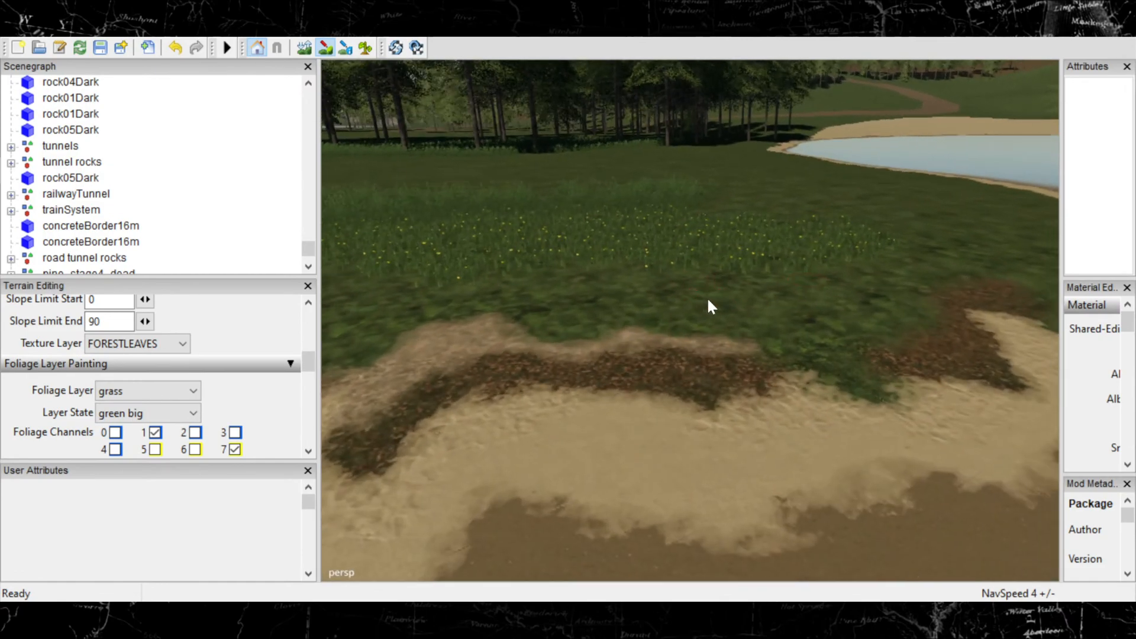
pyautogui.scroll(2, 716, 337)
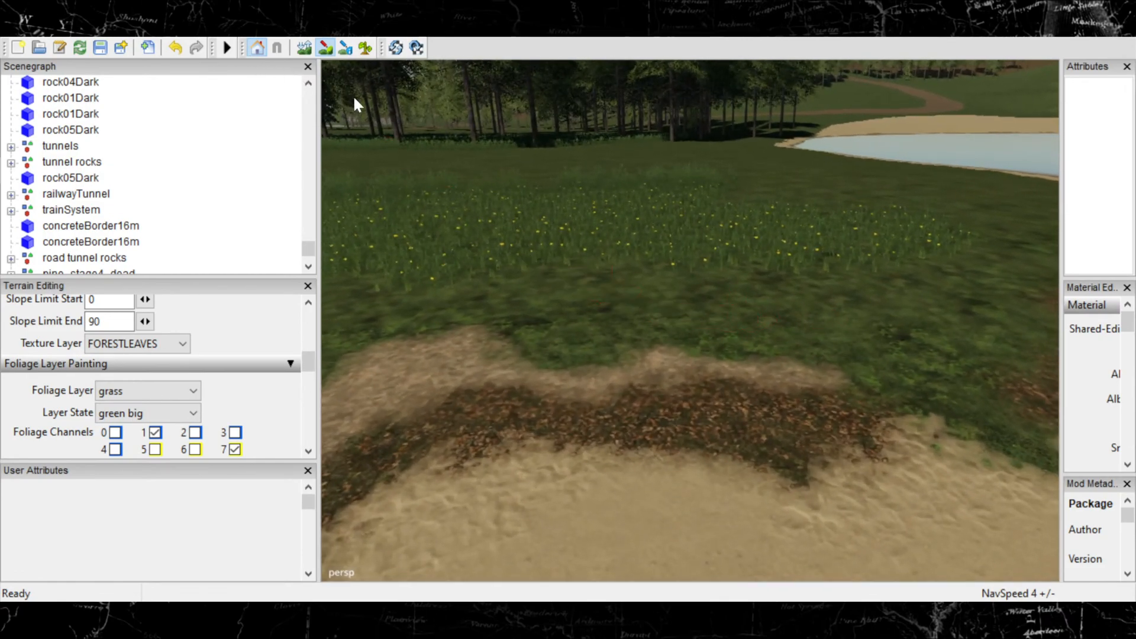
# Try a VEHICLE_MUD texture stroke at the end of the leaf strip, and undo it.
pyautogui.click(324, 48)
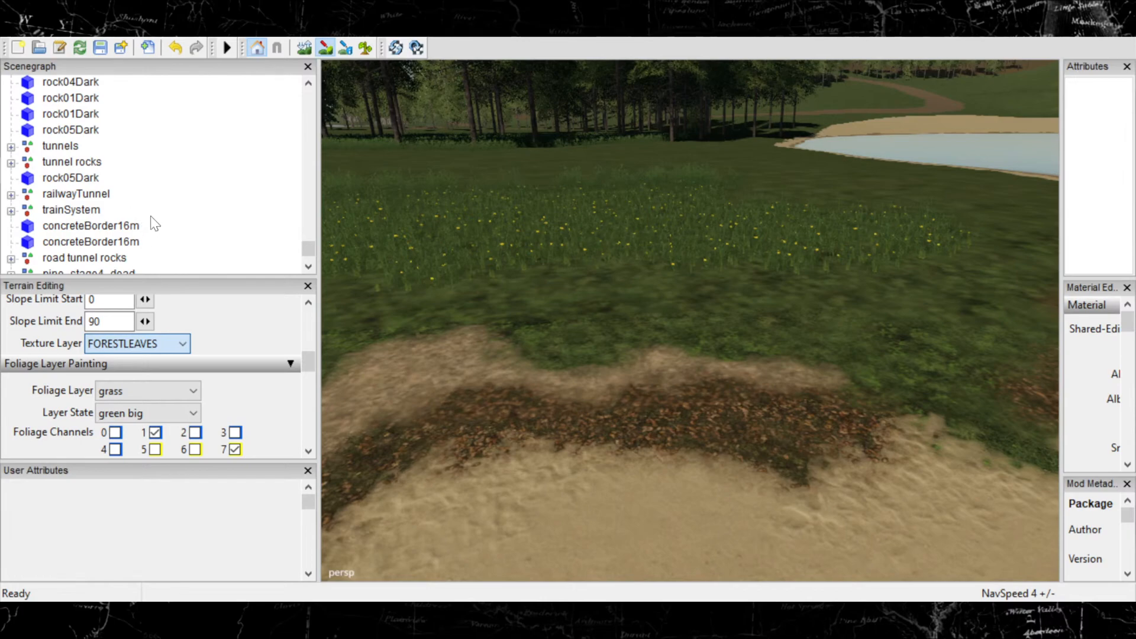
pyautogui.press('Down')
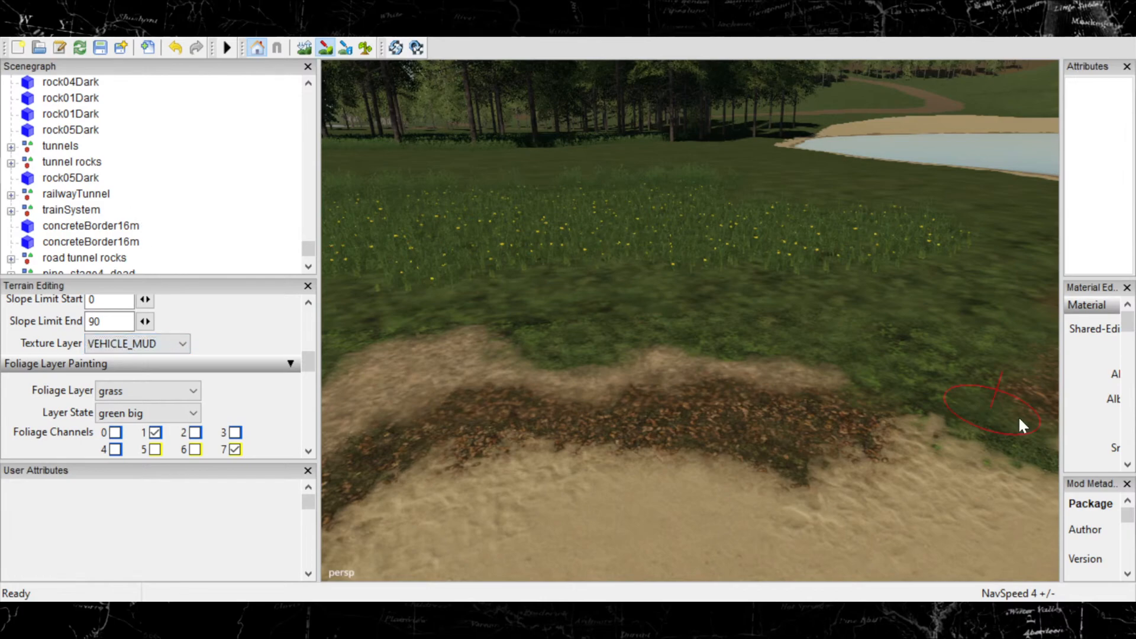
pyautogui.moveTo(852, 385); pyautogui.dragTo(888, 355)
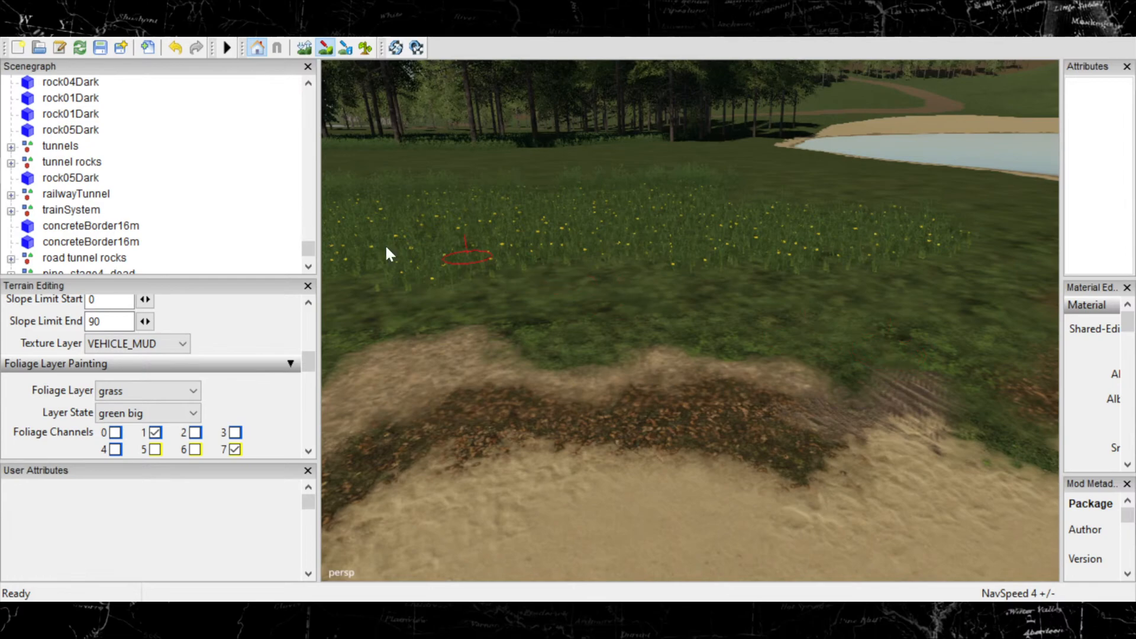
pyautogui.hotkey('ctrl', 'z')
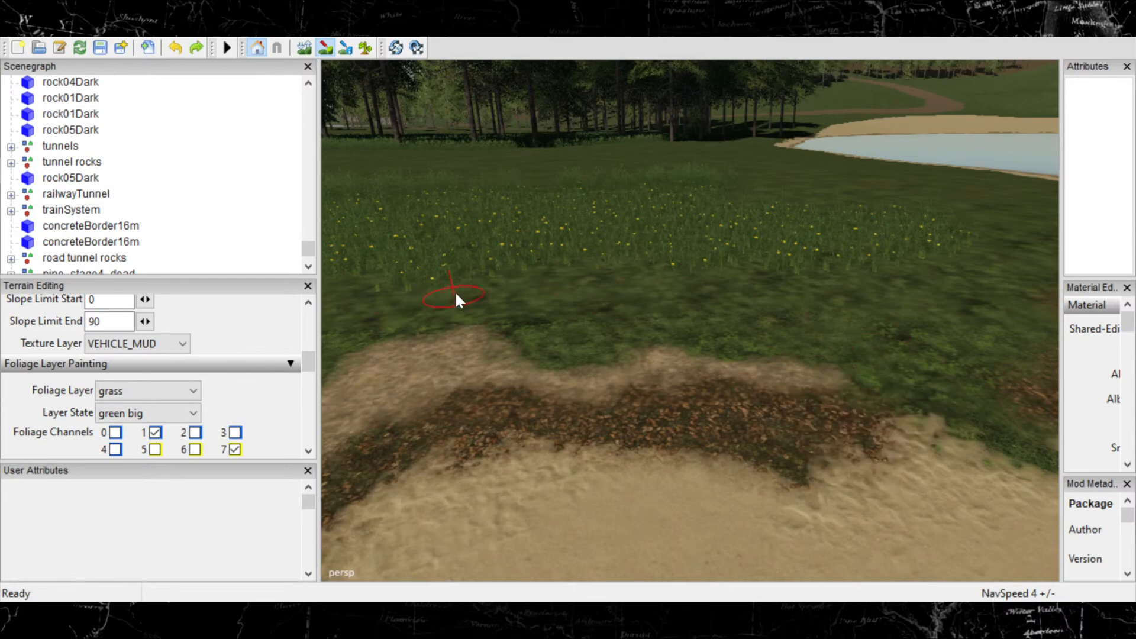
# Set the texture layer to roughDirt02 and paint a dirt band between the grass and the forest leaves, past the end of the tan mud.
pyautogui.click(180, 346)
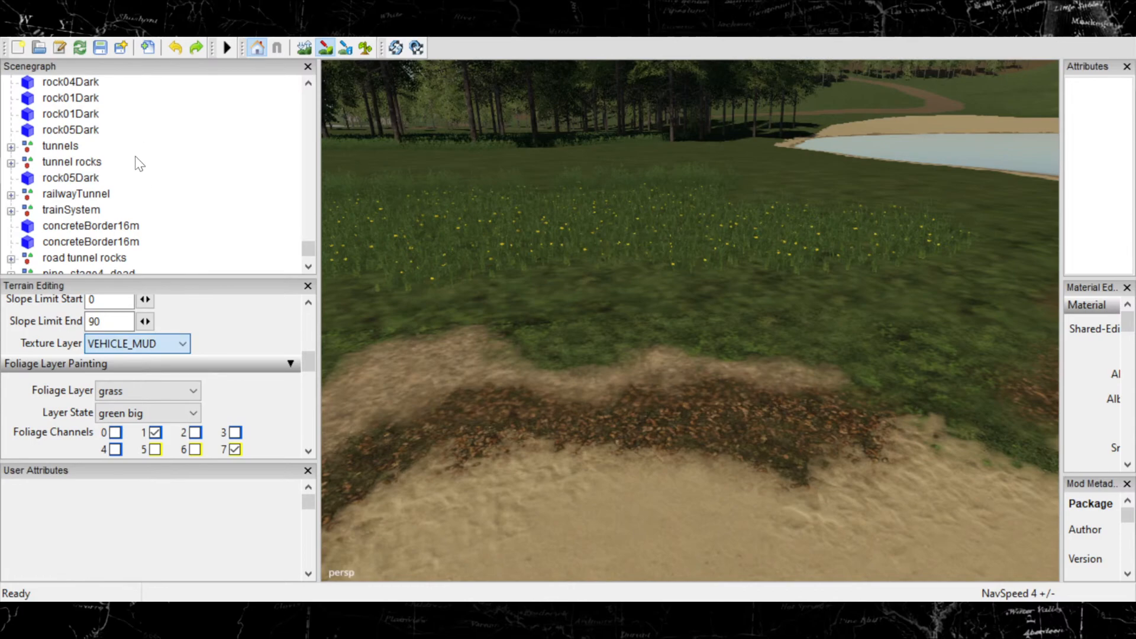
pyautogui.click(136, 114)
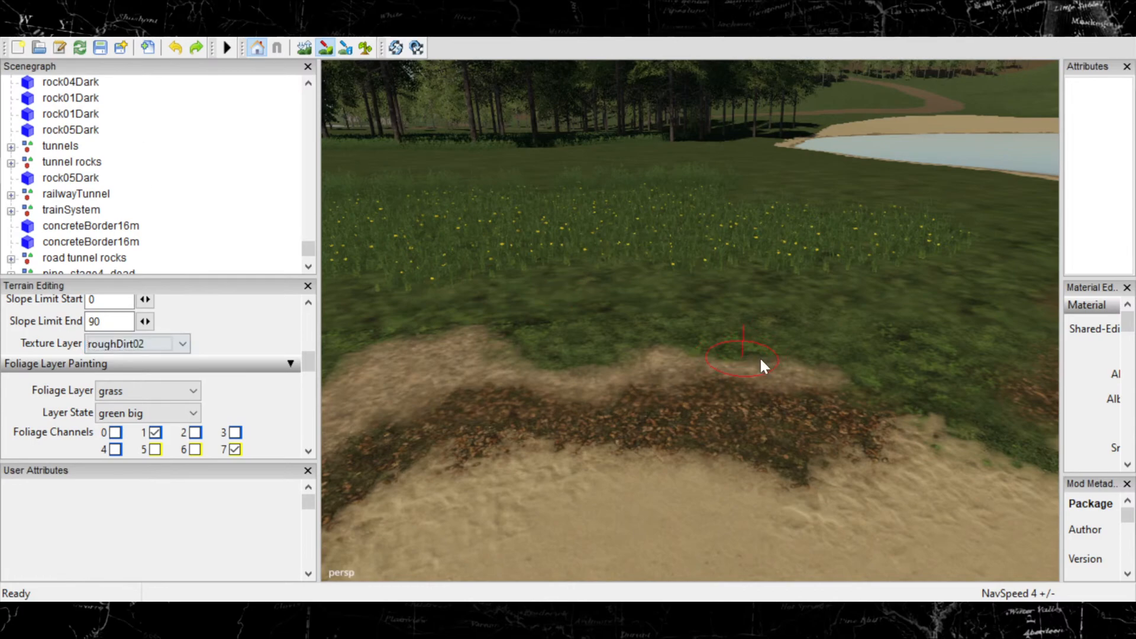
pyautogui.moveTo(820, 399)
pyautogui.mouseDown()
pyautogui.moveTo(877, 360)
pyautogui.moveTo(931, 366)
pyautogui.moveTo(905, 365)
pyautogui.moveTo(945, 392)
pyautogui.mouseUp()
pyautogui.moveTo(821, 317)
pyautogui.mouseDown()
pyautogui.moveTo(882, 355)
pyautogui.moveTo(860, 359)
pyautogui.mouseUp()
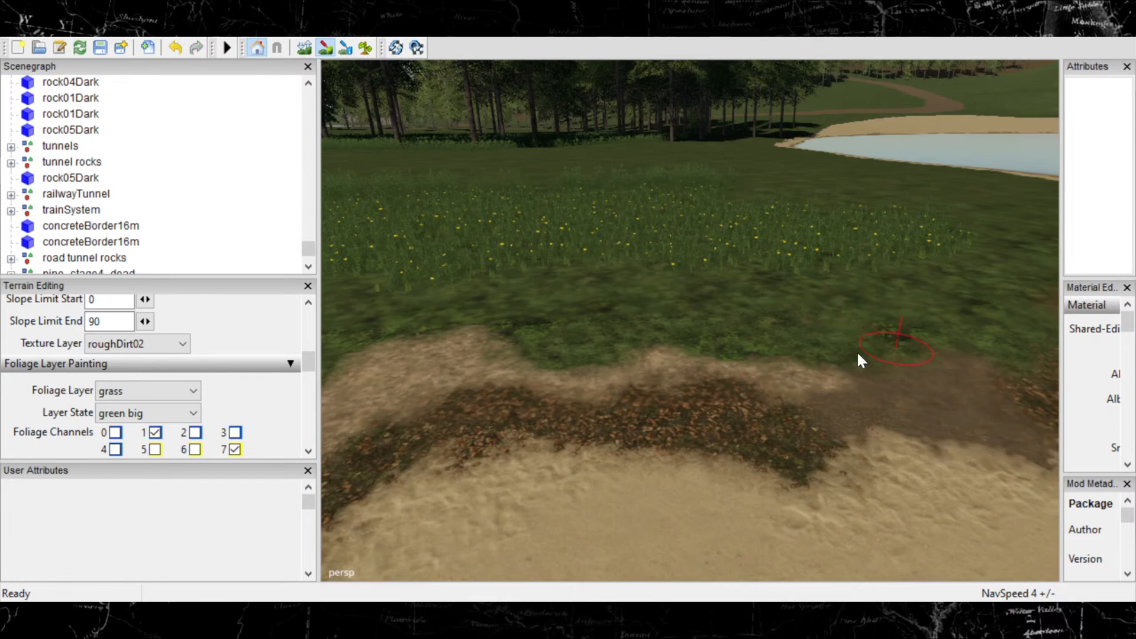
pyautogui.moveTo(889, 336)
pyautogui.keyDown('alt'); pyautogui.mouseDown(button='middle')
pyautogui.moveTo(751, 361)
pyautogui.moveTo(722, 386)
pyautogui.mouseUp(button='middle'); pyautogui.keyUp('alt')
pyautogui.moveTo(683, 378)
pyautogui.mouseDown()
pyautogui.moveTo(629, 391)
pyautogui.moveTo(736, 363)
pyautogui.moveTo(762, 324)
pyautogui.moveTo(814, 305)
pyautogui.moveTo(890, 296)
pyautogui.mouseUp()
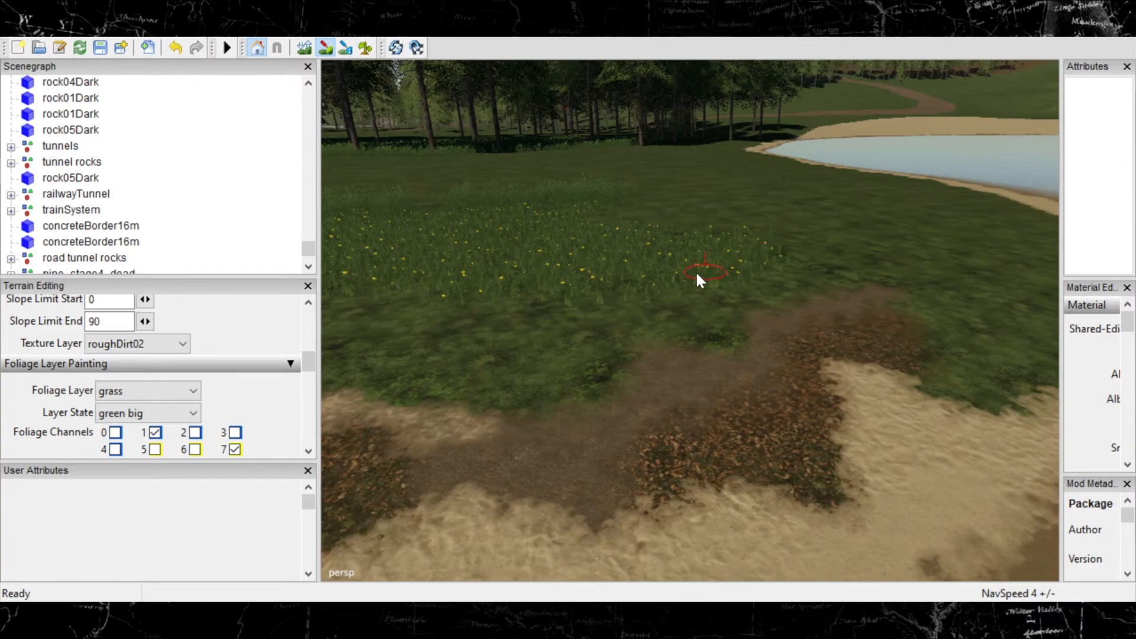
# Widen the roughDirt02 area into the grass toward the tall grass foliage, leaving one small green tuft in the middle.
pyautogui.moveTo(555, 394)
pyautogui.keyDown('alt'); pyautogui.mouseDown(button='right')
pyautogui.moveTo(682, 358)
pyautogui.moveTo(721, 326)
pyautogui.moveTo(473, 388)
pyautogui.moveTo(563, 364)
pyautogui.moveTo(663, 316)
pyautogui.mouseUp(button='right'); pyautogui.keyUp('alt')
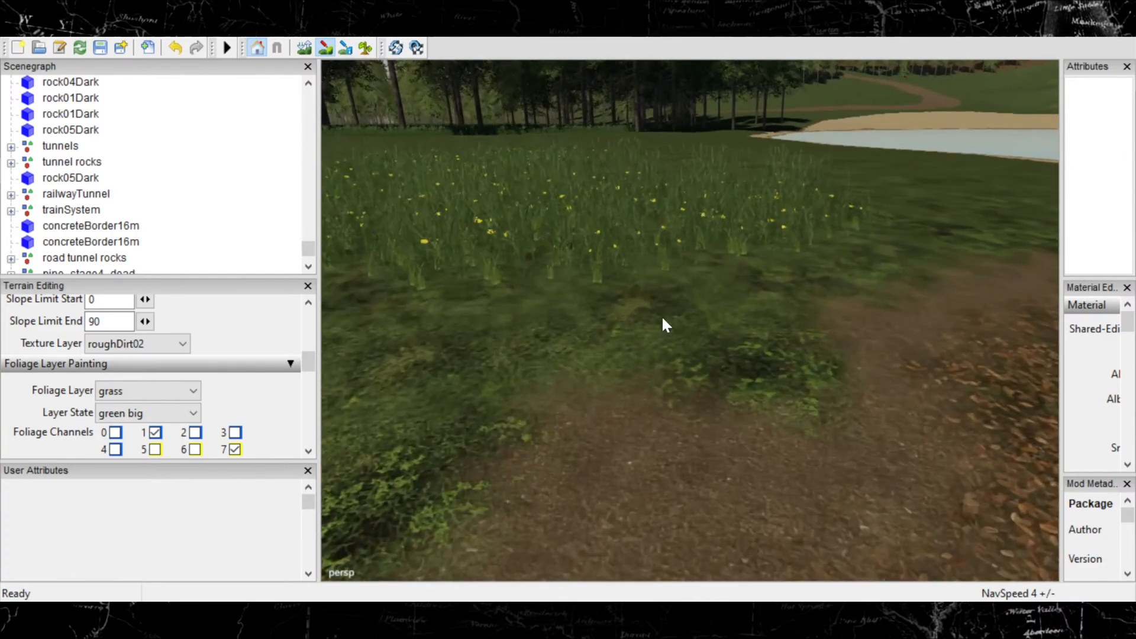
pyautogui.keyDown('alt'); pyautogui.moveTo(649, 358); pyautogui.dragTo(650, 323, button='middle'); pyautogui.keyUp('alt')
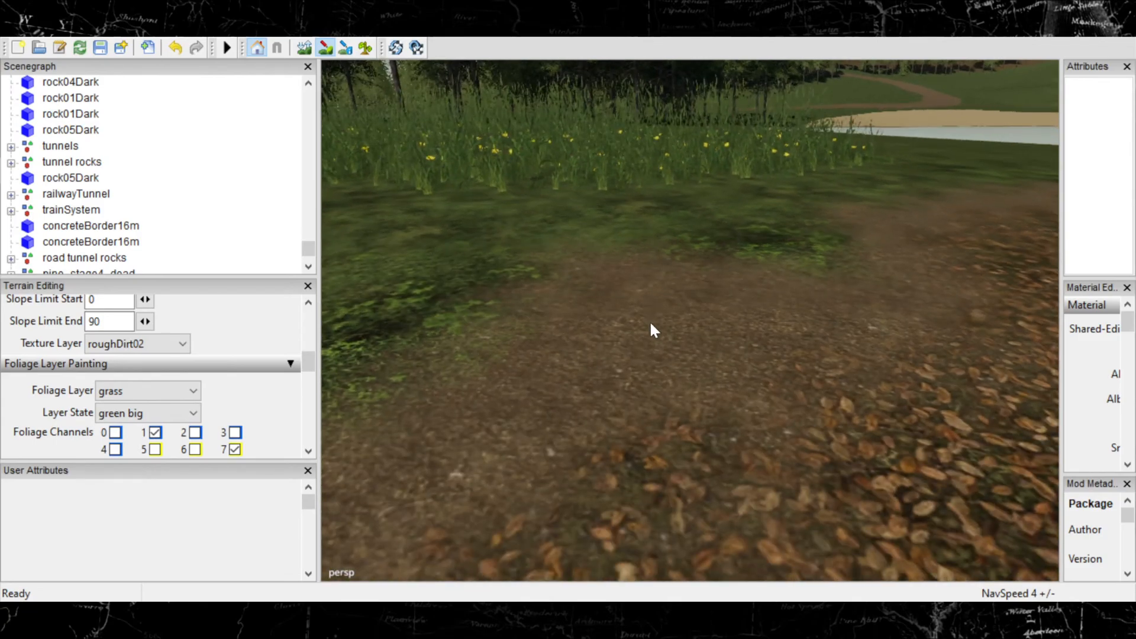
pyautogui.keyDown('alt'); pyautogui.moveTo(650, 324); pyautogui.dragTo(966, 434, button='right'); pyautogui.keyUp('alt')
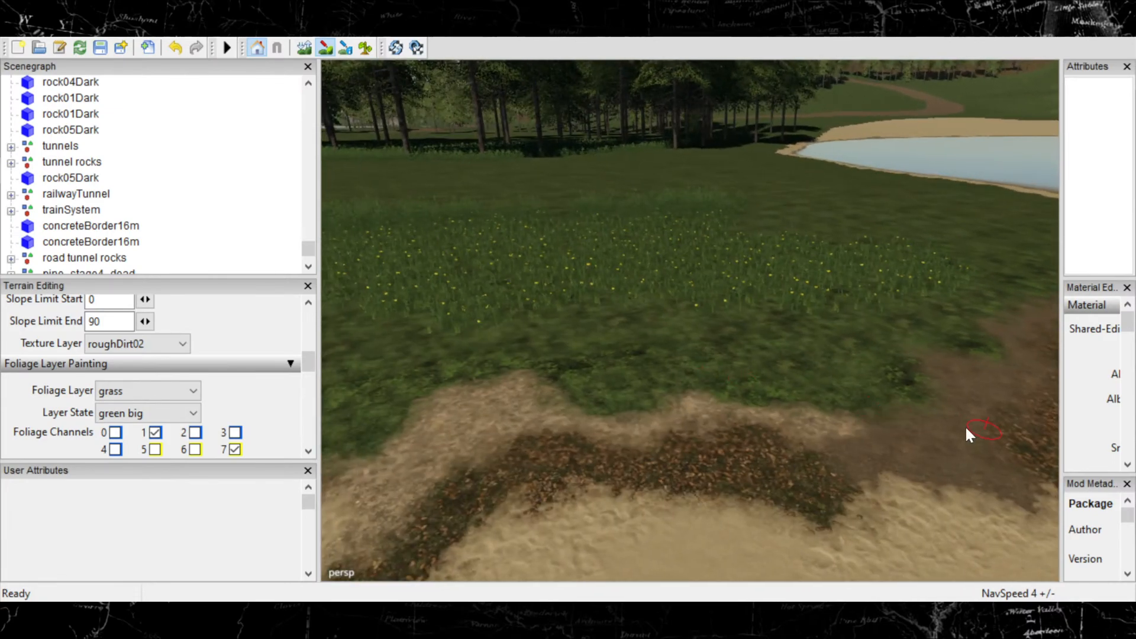
pyautogui.moveTo(661, 410)
pyautogui.keyDown('alt'); pyautogui.mouseDown(button='right')
pyautogui.moveTo(391, 432)
pyautogui.moveTo(619, 408)
pyautogui.moveTo(819, 432)
pyautogui.mouseUp(button='right'); pyautogui.keyUp('alt')
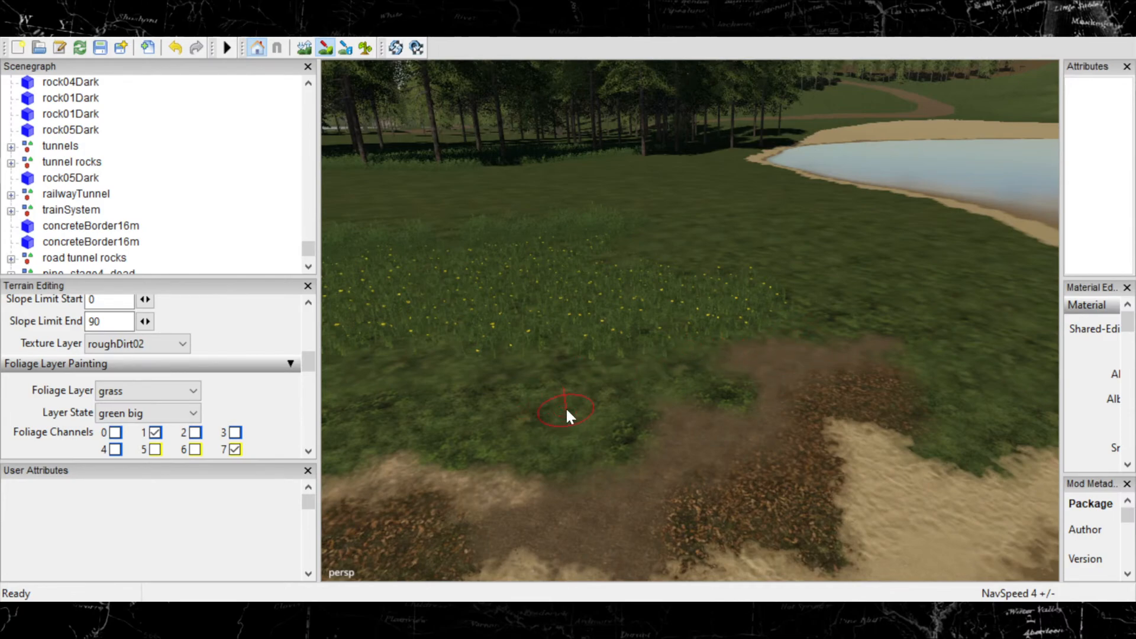
pyautogui.moveTo(565, 407)
pyautogui.mouseDown()
pyautogui.moveTo(613, 393)
pyautogui.moveTo(559, 360)
pyautogui.moveTo(589, 359)
pyautogui.mouseUp()
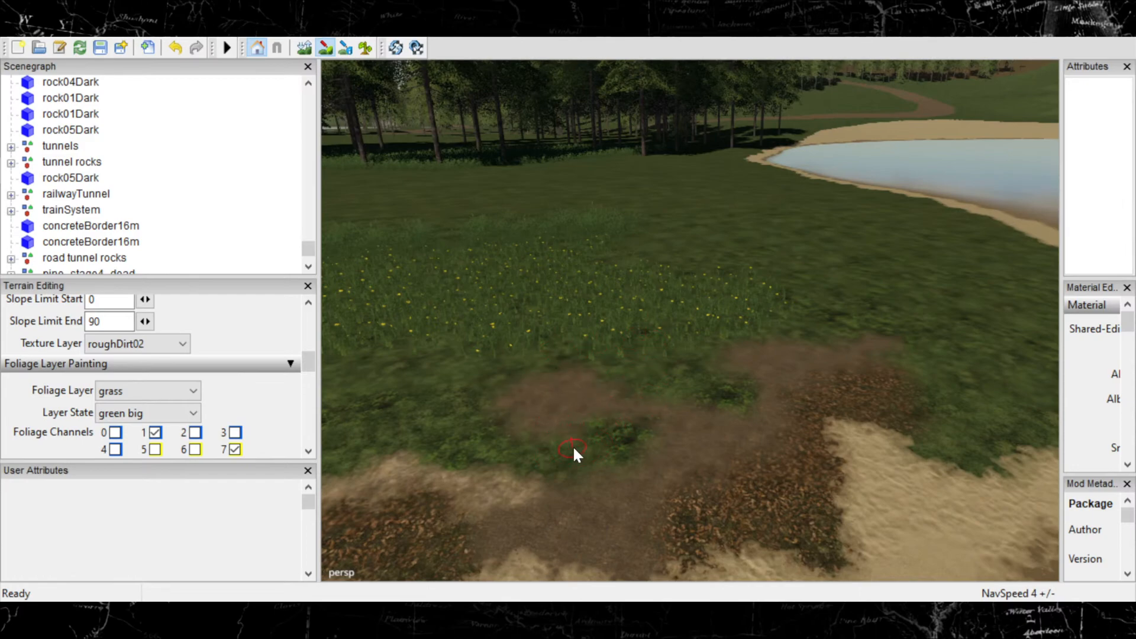
pyautogui.moveTo(567, 433); pyautogui.dragTo(579, 452)
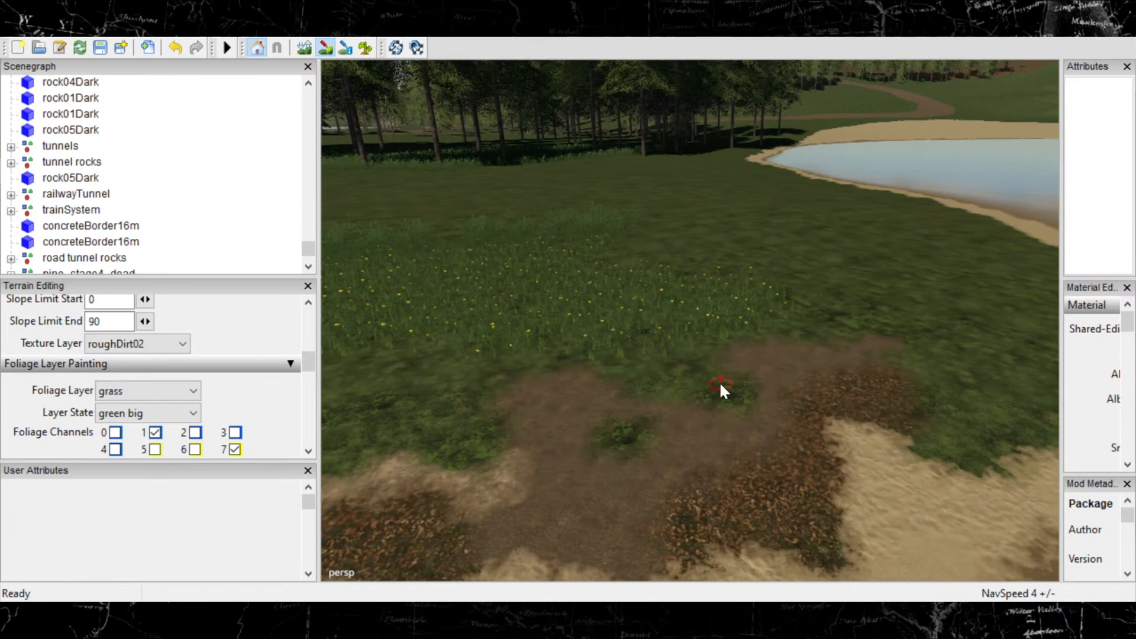
pyautogui.moveTo(710, 368); pyautogui.dragTo(707, 382)
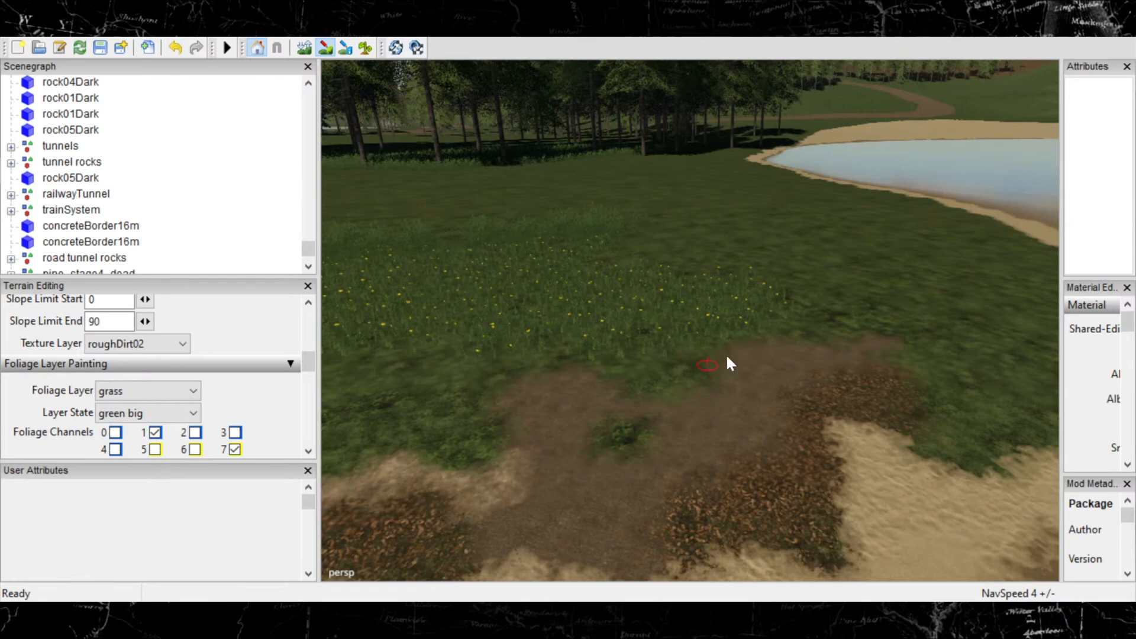
pyautogui.moveTo(824, 304); pyautogui.dragTo(793, 304)
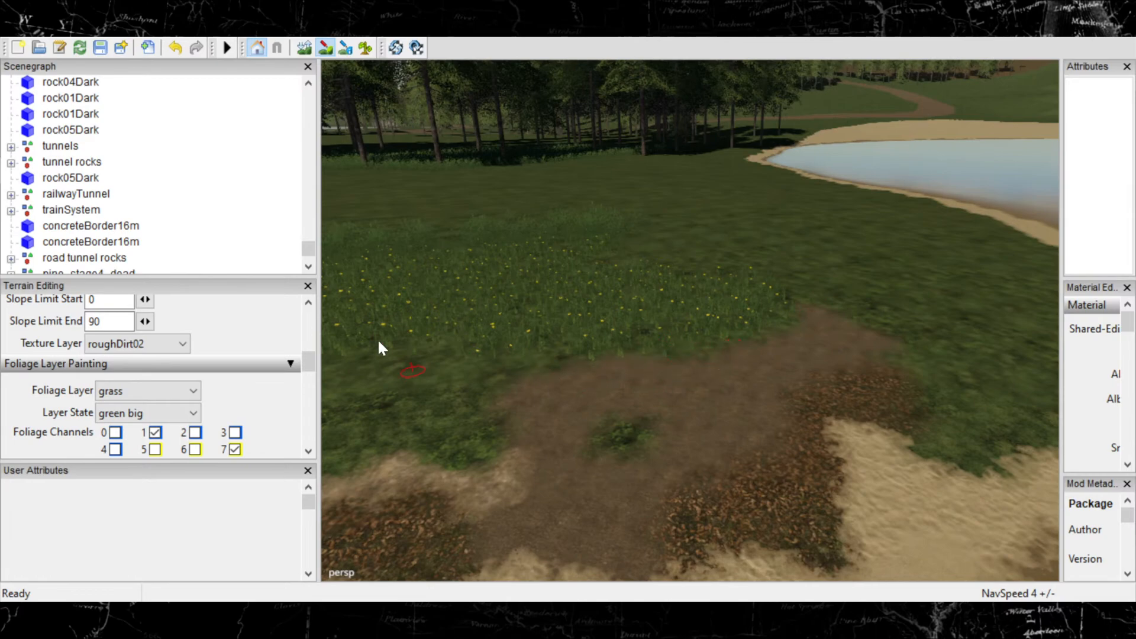
# Try a GRASS_DRY texture stroke on the dirt patch, and undo it.
pyautogui.click(177, 342)
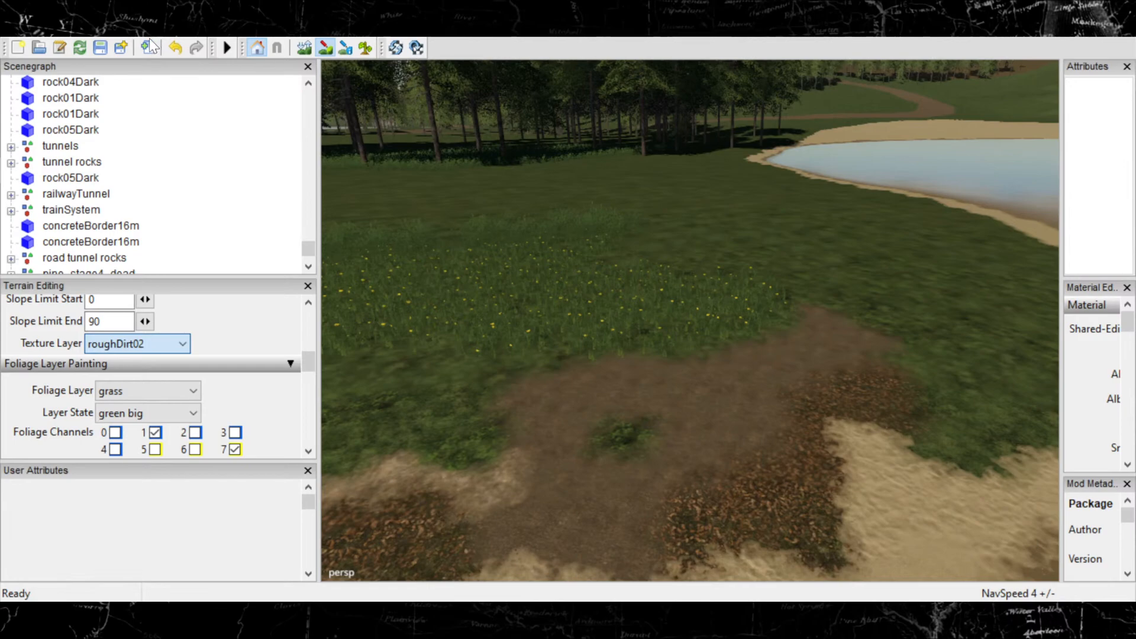
pyautogui.click(116, 40)
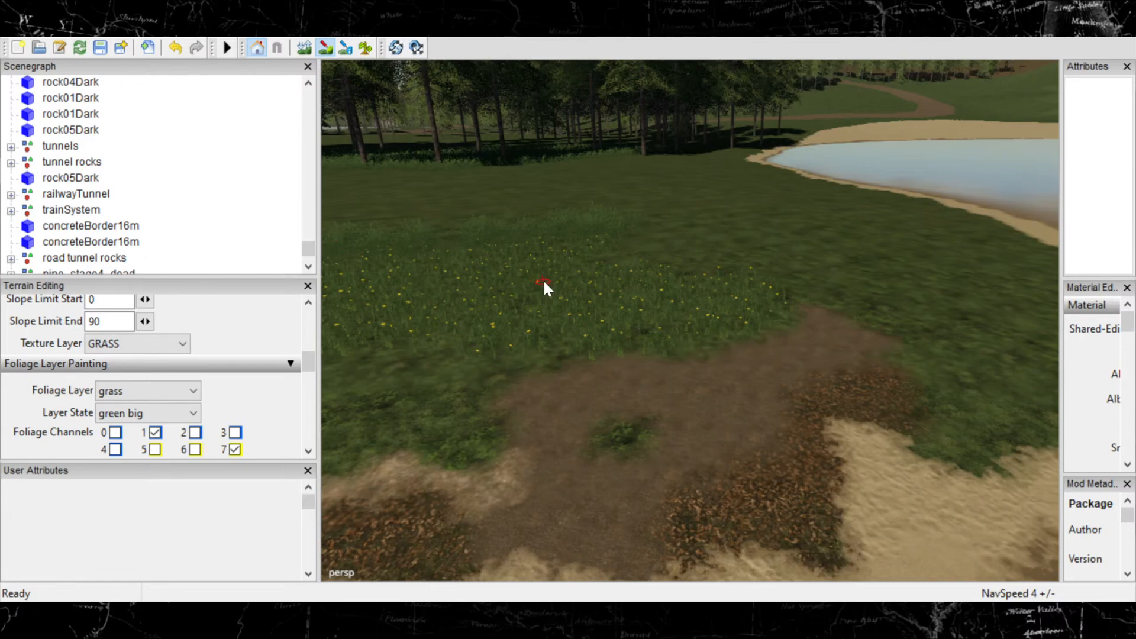
pyautogui.click(168, 338)
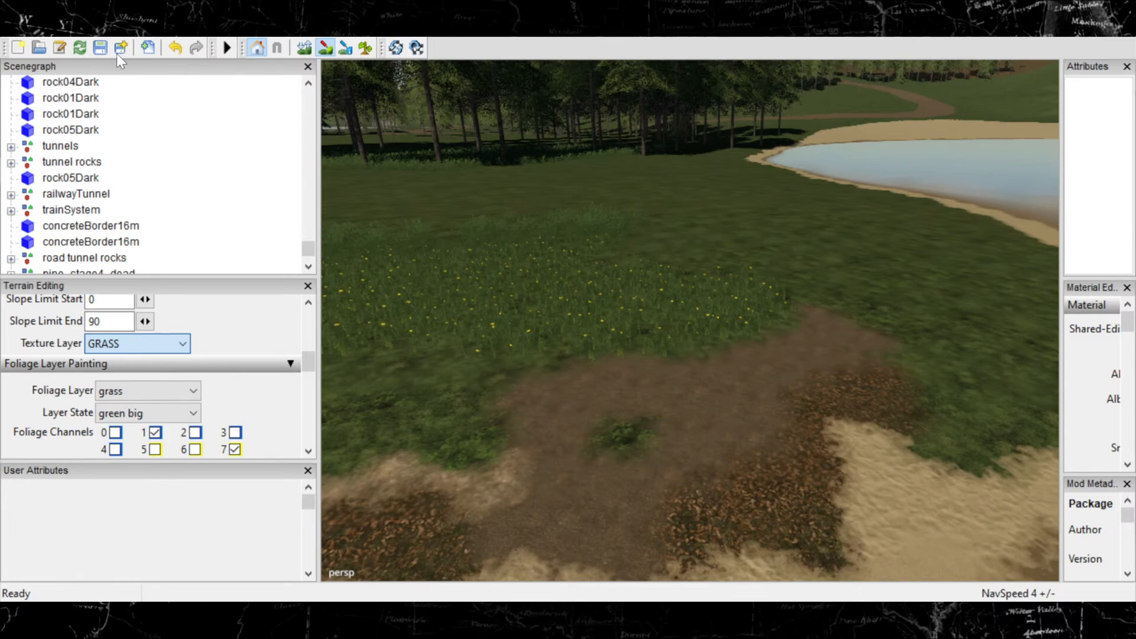
pyautogui.press('Down')
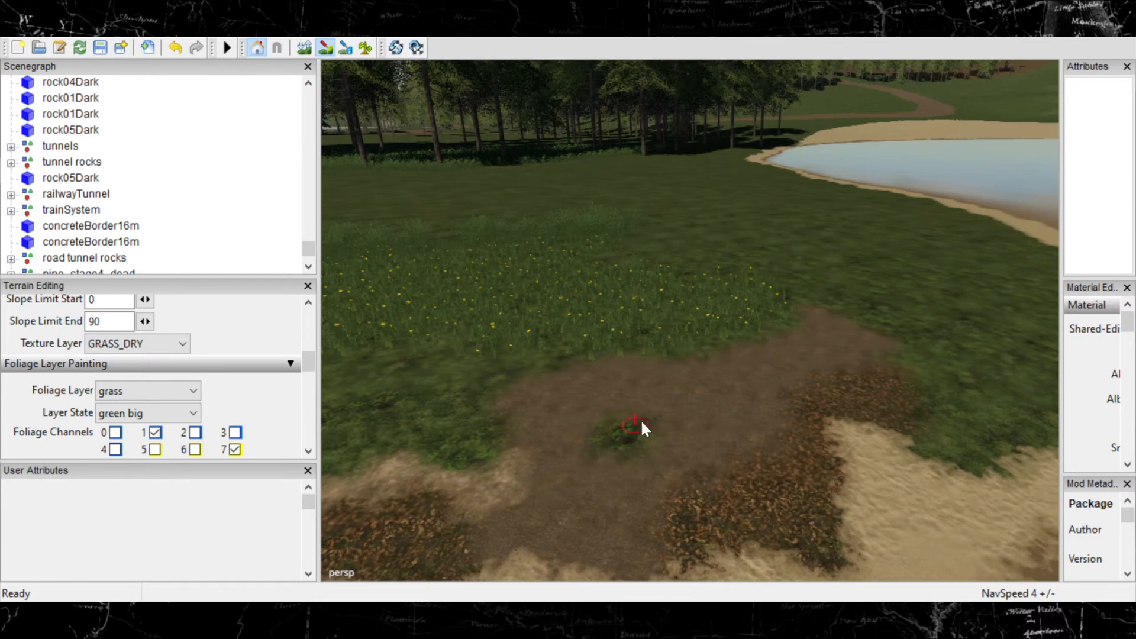
pyautogui.moveTo(721, 388); pyautogui.dragTo(770, 364)
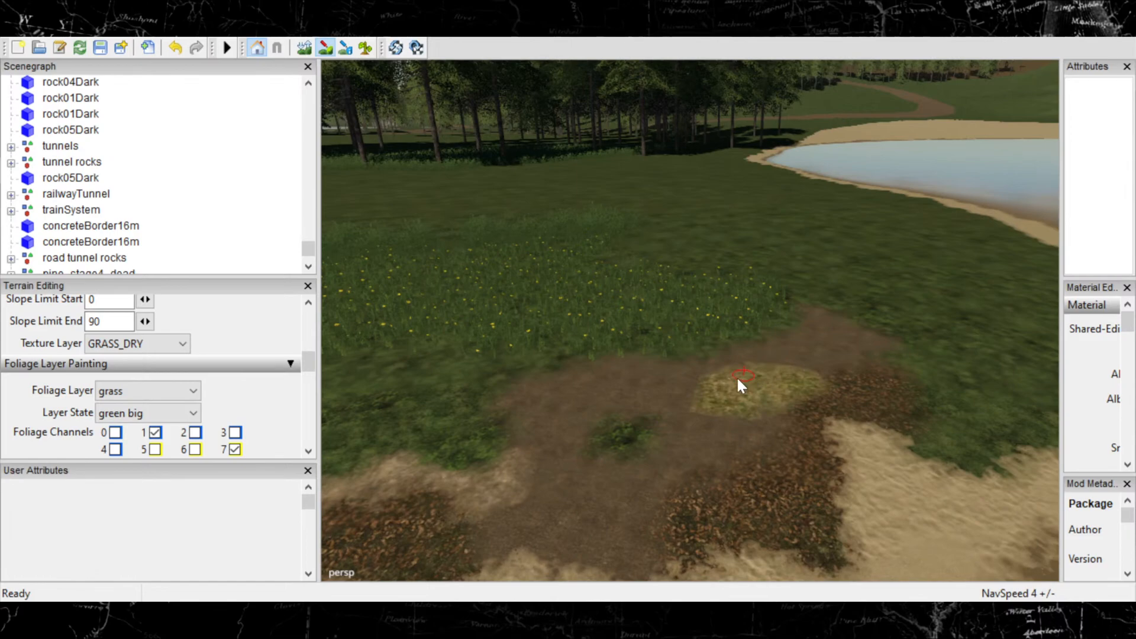
pyautogui.hotkey('ctrl', 'z')
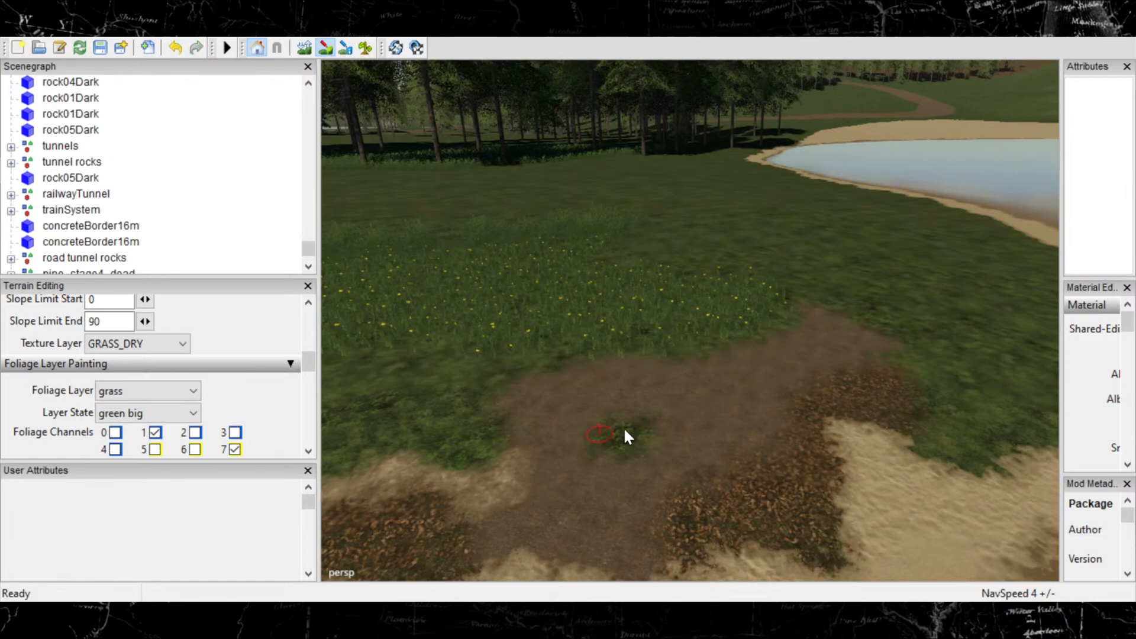
# Set the texture layer to GRASS_1 and paint small grass patches inside the dirt area, along its upper edge and beside the sand.
pyautogui.click(146, 344)
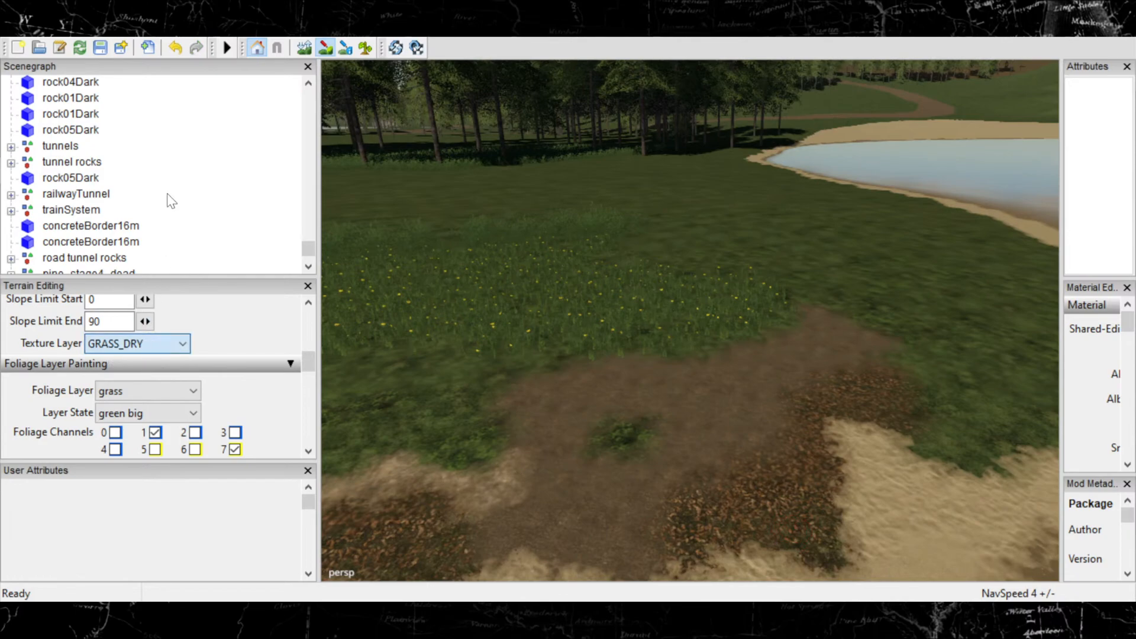
pyautogui.click(127, 93)
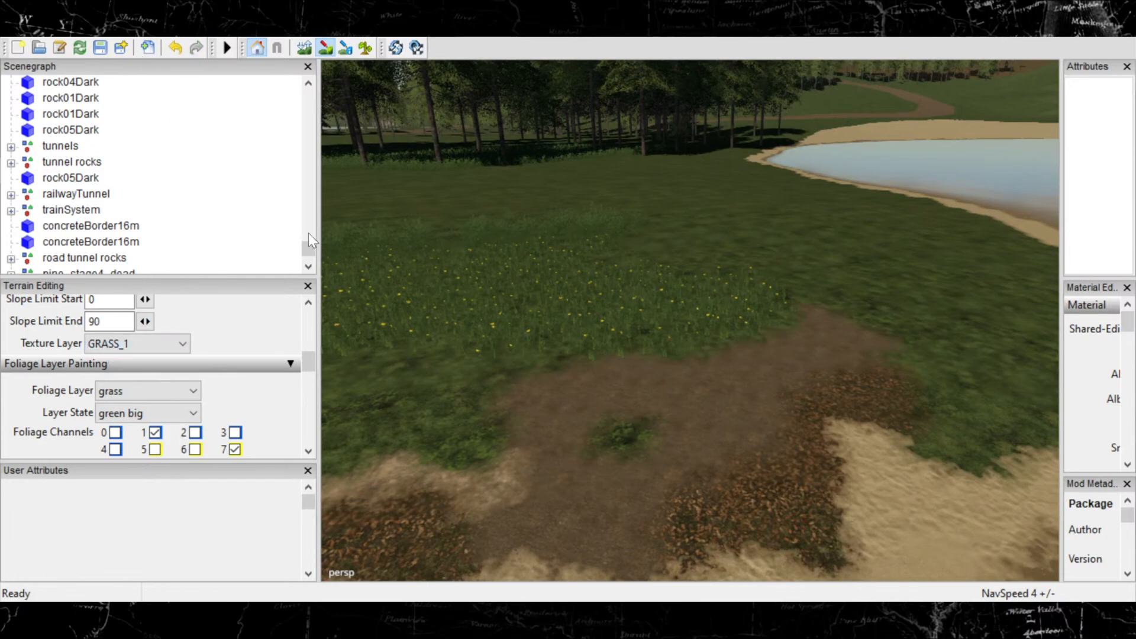
pyautogui.click(737, 390)
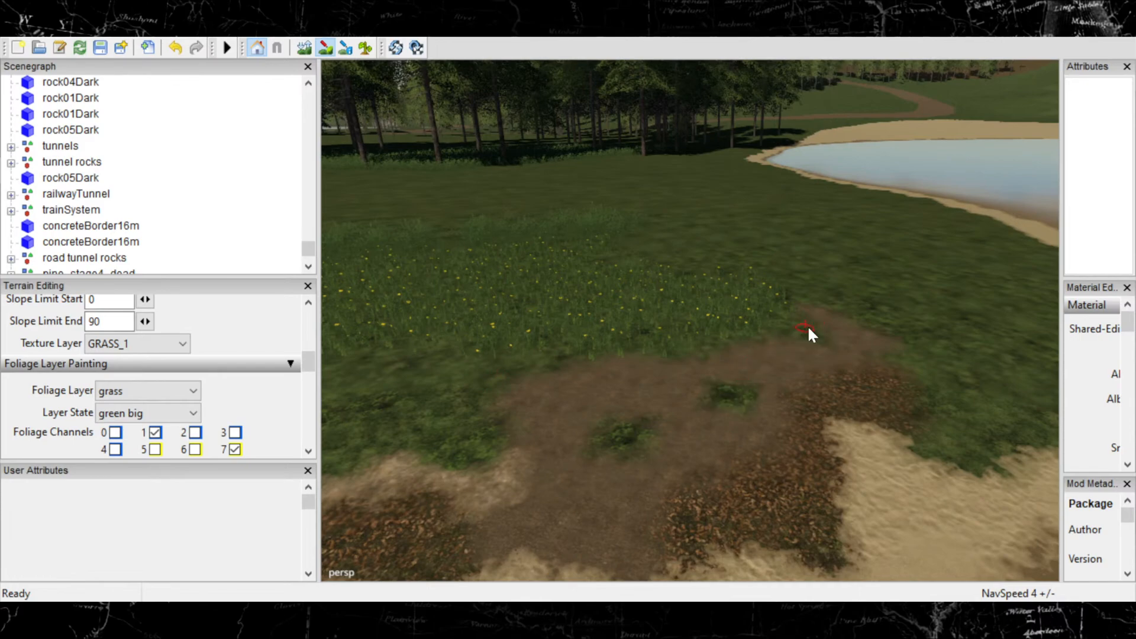
pyautogui.click(577, 371)
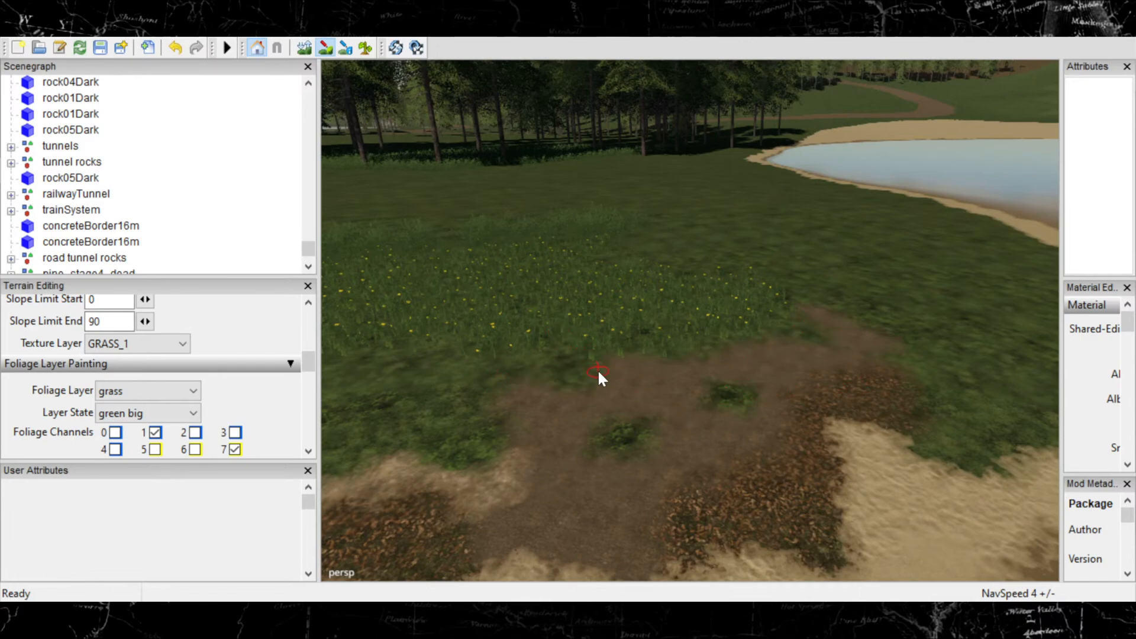
pyautogui.moveTo(586, 521); pyautogui.dragTo(651, 462)
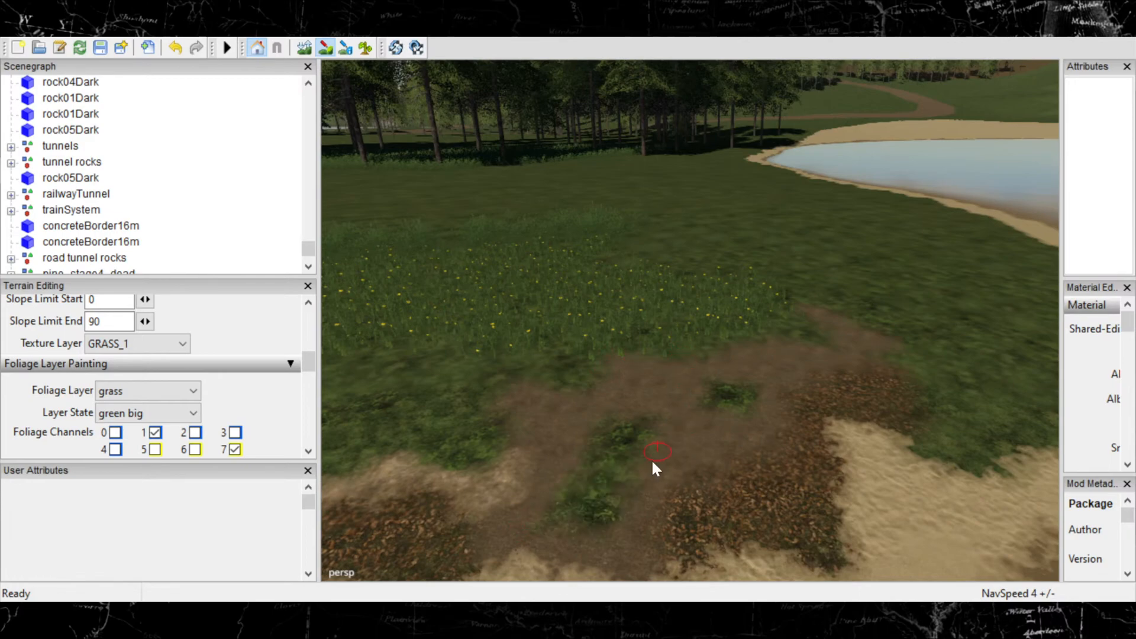
pyautogui.hotkey('ctrl', 'z')
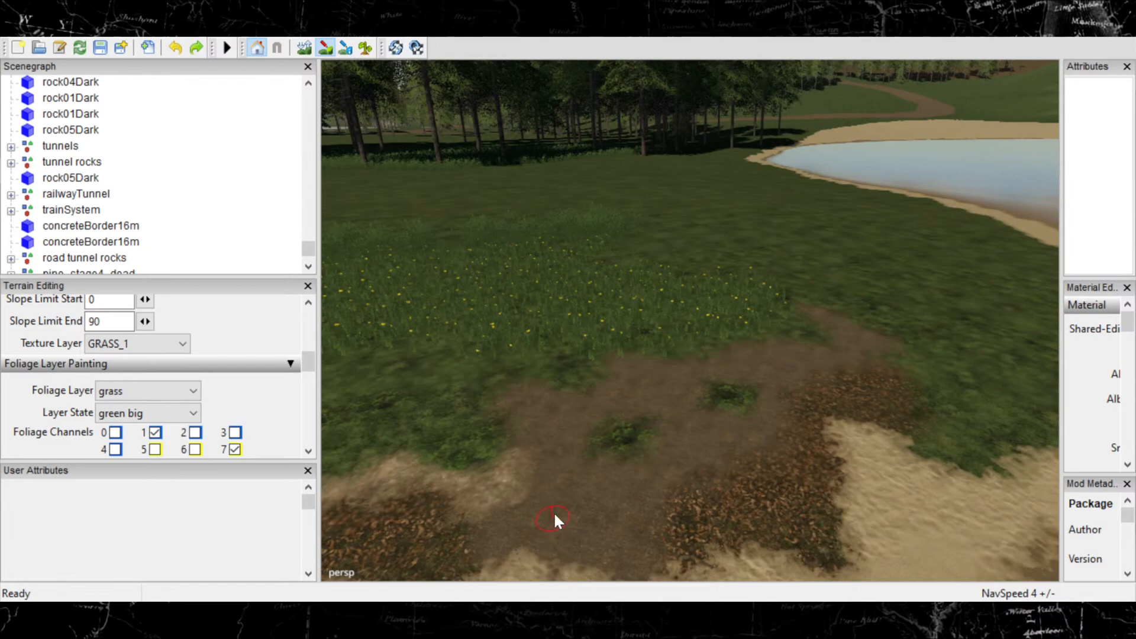
pyautogui.hotkey('ctrl', 'z')
pyautogui.hotkey('ctrl', 'z')
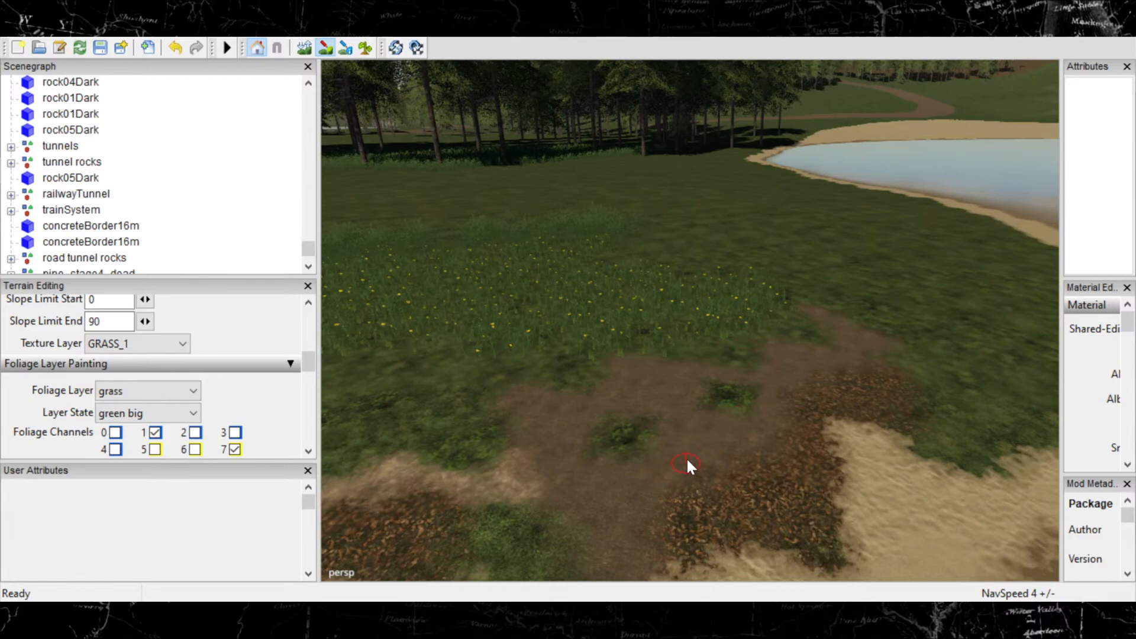
pyautogui.hotkey('ctrl', 'z')
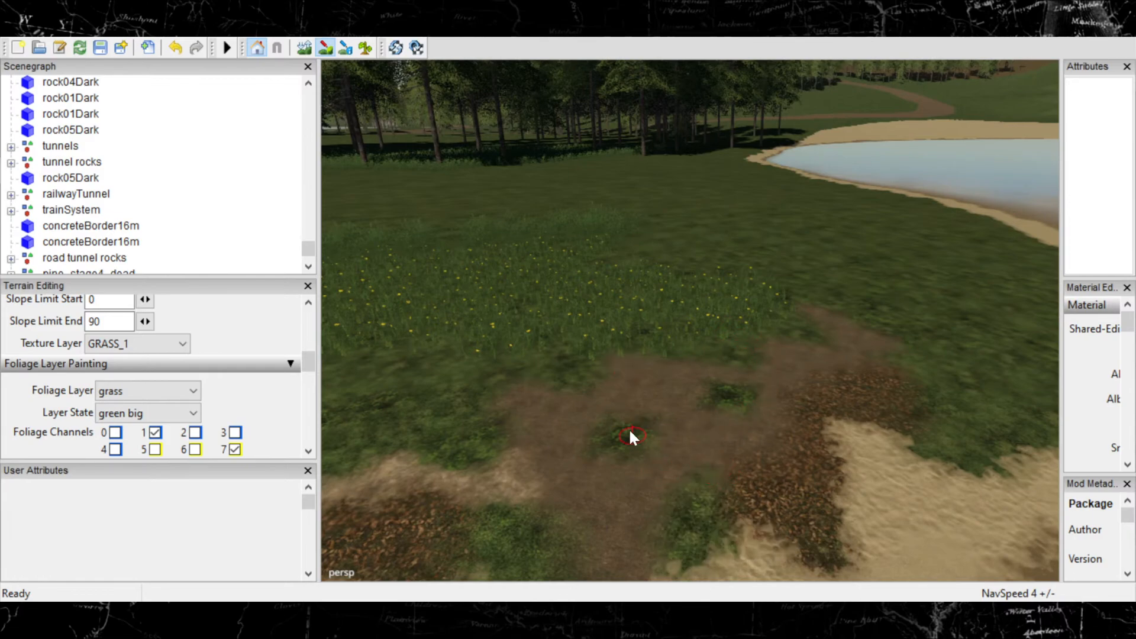
# Paint green big grass foliage on the green patches in the dirt, along its grassy edge and around the end of the leaf strip.
pyautogui.click(365, 47)
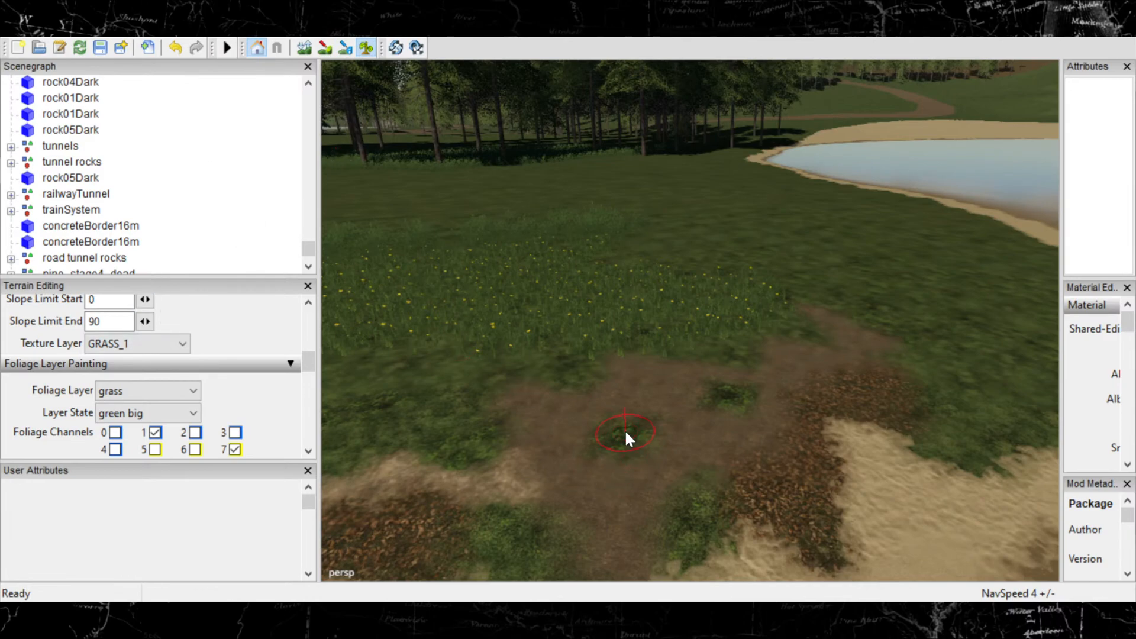
pyautogui.moveTo(625, 528); pyautogui.dragTo(569, 496)
pyautogui.click(632, 425)
pyautogui.click(735, 387)
pyautogui.moveTo(608, 329)
pyautogui.mouseDown()
pyautogui.moveTo(705, 347)
pyautogui.moveTo(774, 312)
pyautogui.moveTo(799, 327)
pyautogui.mouseUp()
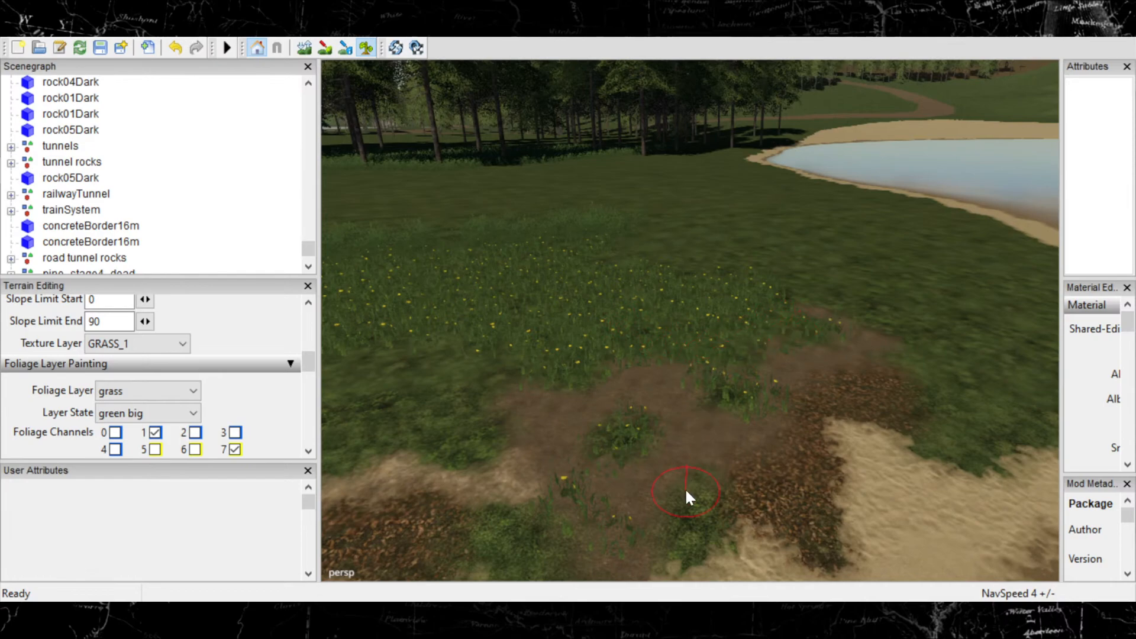
pyautogui.moveTo(689, 527); pyautogui.dragTo(709, 481)
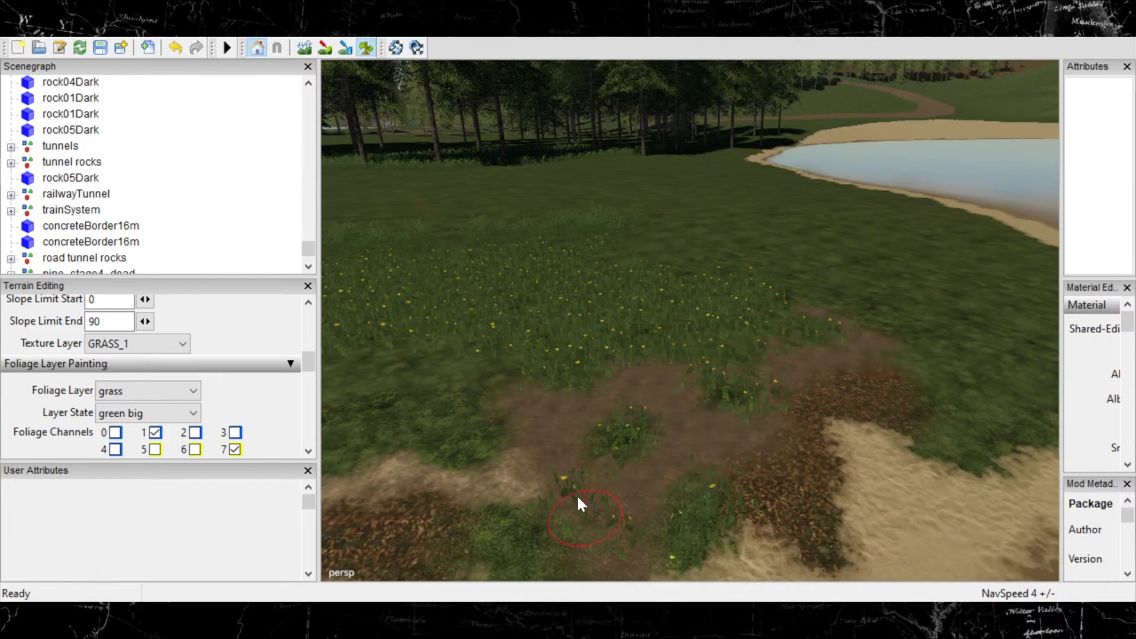
pyautogui.moveTo(576, 441)
pyautogui.keyDown('alt'); pyautogui.mouseDown(button='middle')
pyautogui.moveTo(585, 426)
pyautogui.moveTo(542, 285)
pyautogui.moveTo(436, 363)
pyautogui.moveTo(665, 310)
pyautogui.mouseUp(button='middle'); pyautogui.keyUp('alt')
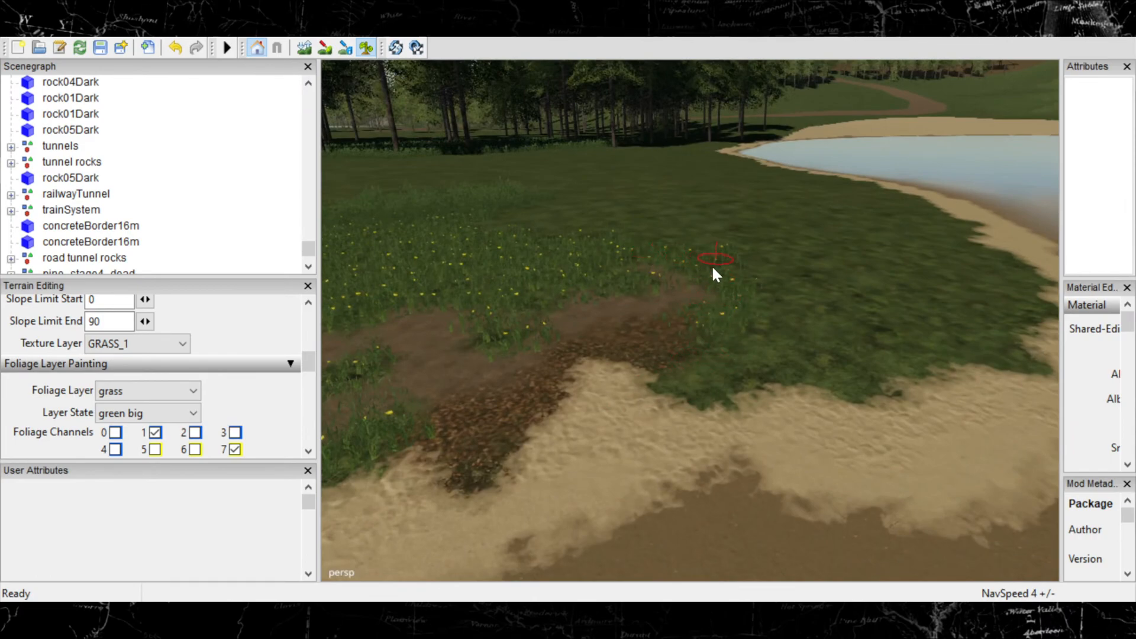
pyautogui.scroll(-3, 461, 375)
pyautogui.moveTo(460, 375)
pyautogui.keyDown('alt'); pyautogui.mouseDown(button='middle')
pyautogui.moveTo(726, 361)
pyautogui.moveTo(776, 151)
pyautogui.moveTo(841, 244)
pyautogui.moveTo(857, 314)
pyautogui.mouseUp(button='middle'); pyautogui.keyUp('alt')
pyautogui.scroll(4, 744, 367)
pyautogui.keyDown('alt'); pyautogui.moveTo(960, 285); pyautogui.dragTo(703, 366, button='middle'); pyautogui.keyUp('alt')
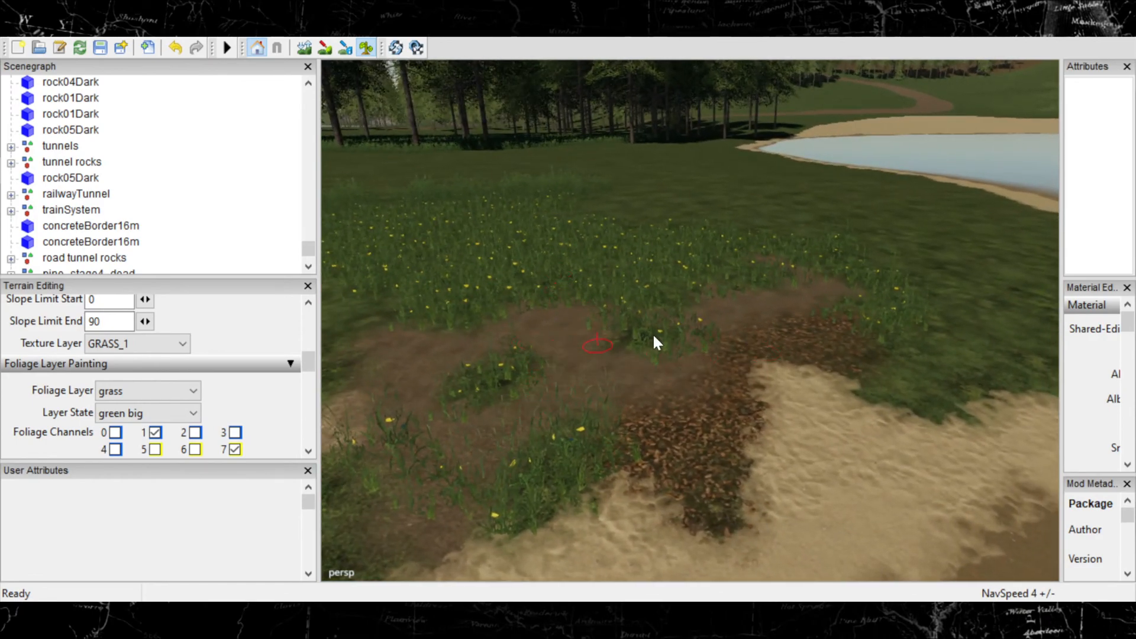
# Set the texture layer to ROUGH_MUD and paint over the short grass between the leaf strip and the tall grass foliage.
pyautogui.keyDown('alt'); pyautogui.moveTo(621, 490); pyautogui.dragTo(781, 401, button='middle'); pyautogui.keyUp('alt')
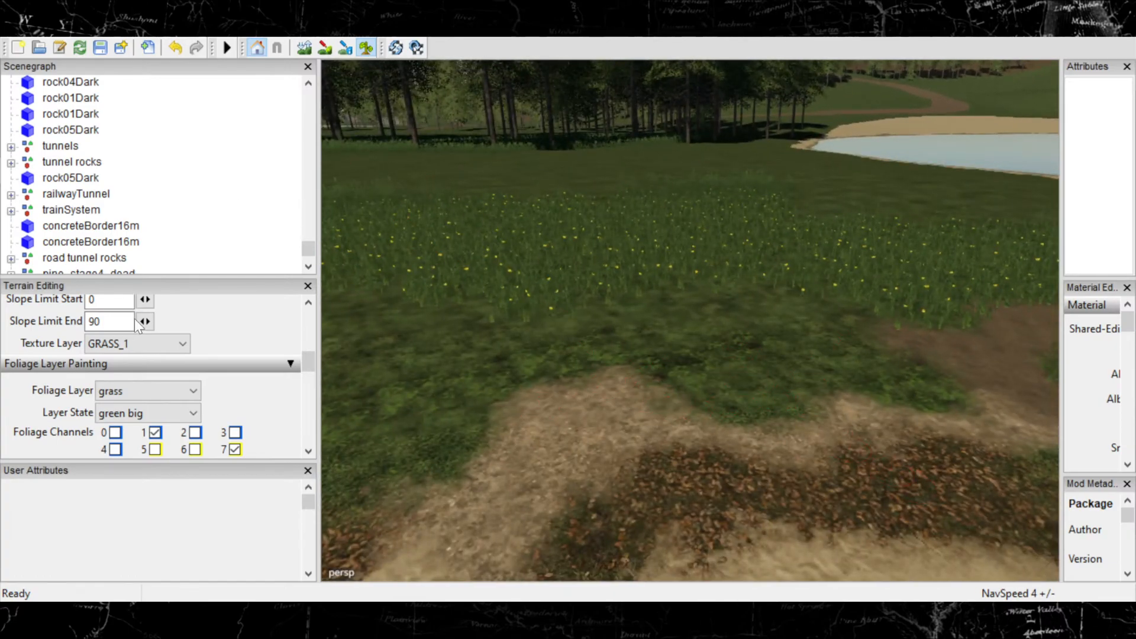
pyautogui.click(153, 343)
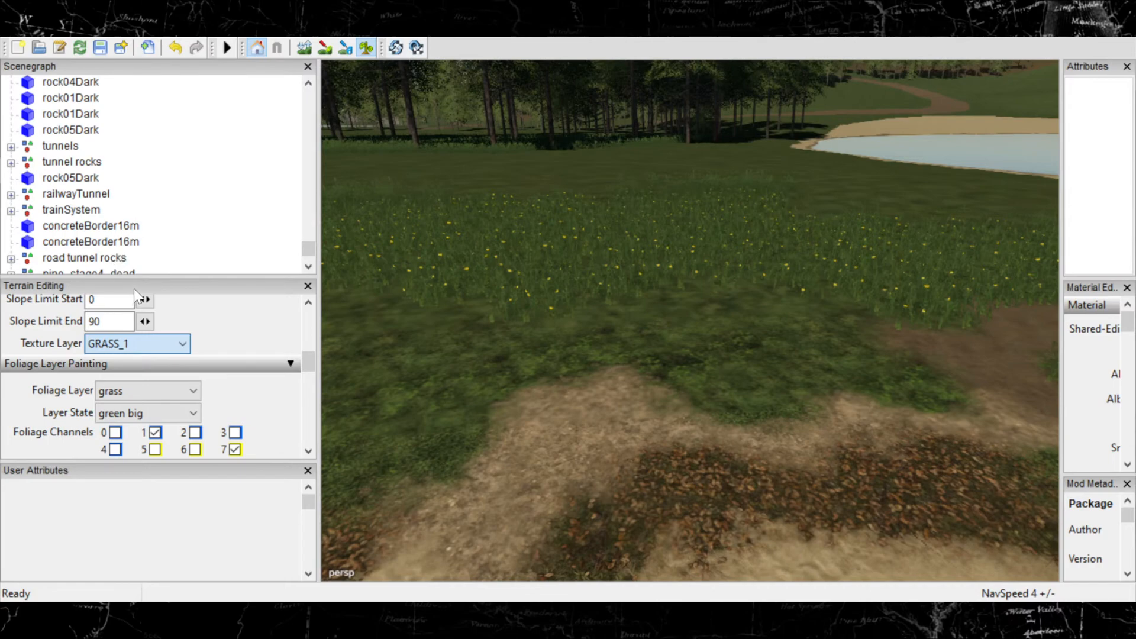
pyautogui.click(136, 258)
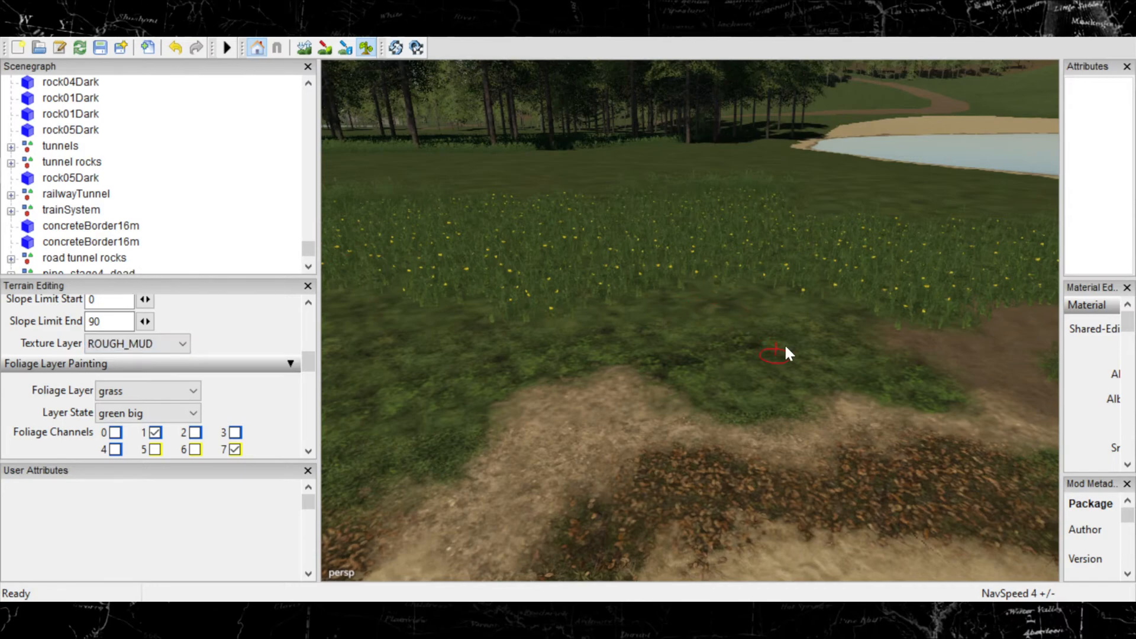
pyautogui.click(826, 344)
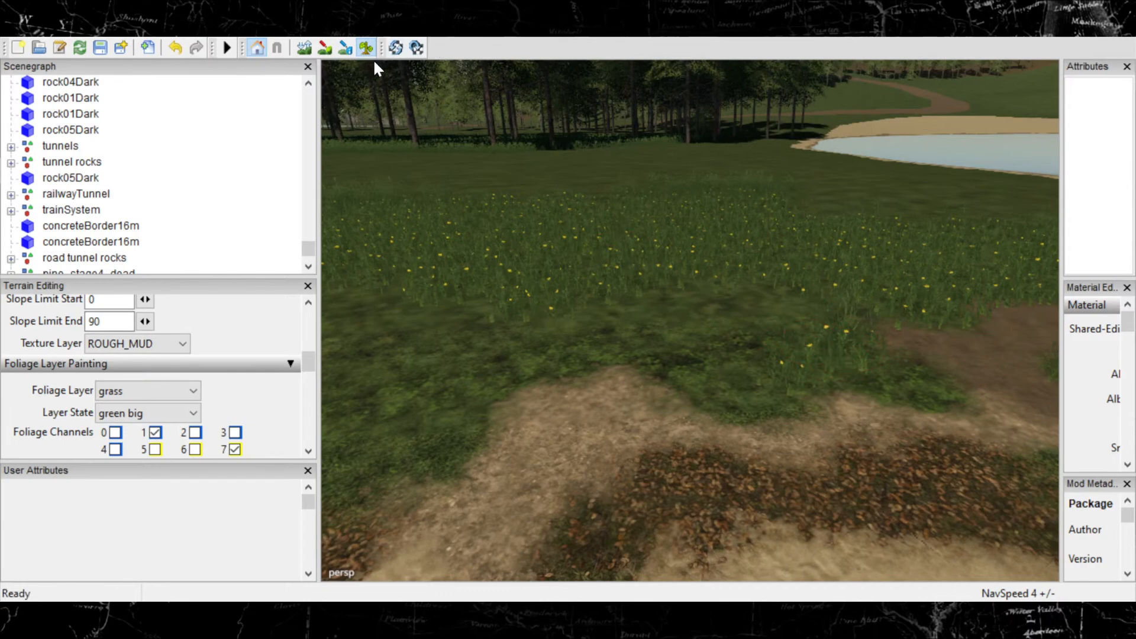
pyautogui.hotkey('ctrl', 'z')
pyautogui.click(325, 48)
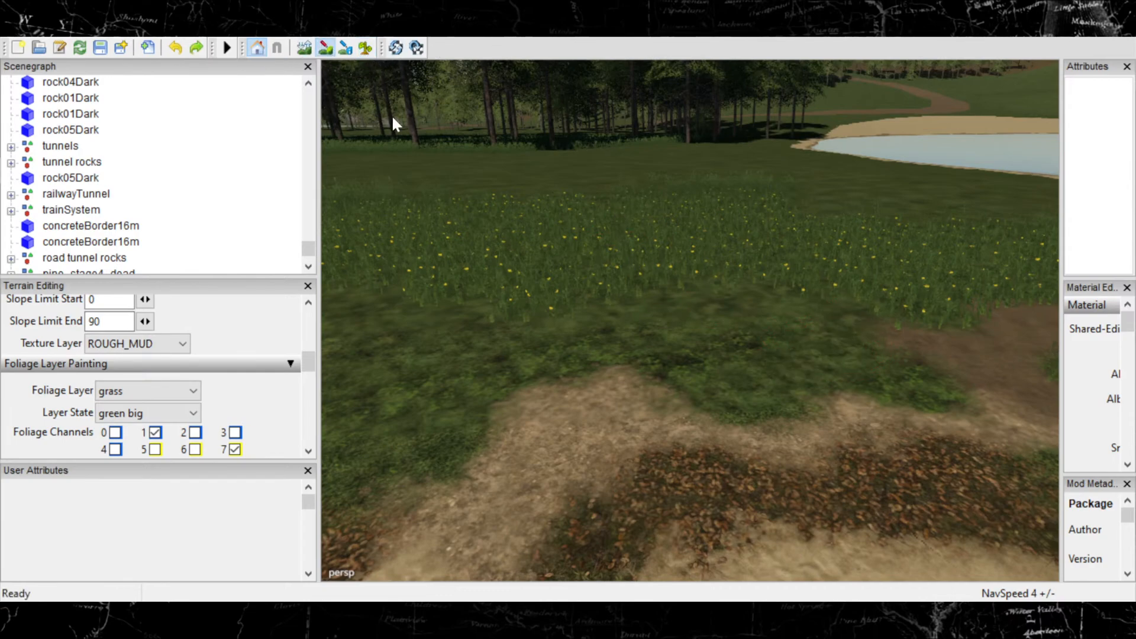
pyautogui.moveTo(777, 332)
pyautogui.mouseDown()
pyautogui.moveTo(813, 354)
pyautogui.moveTo(819, 336)
pyautogui.mouseUp()
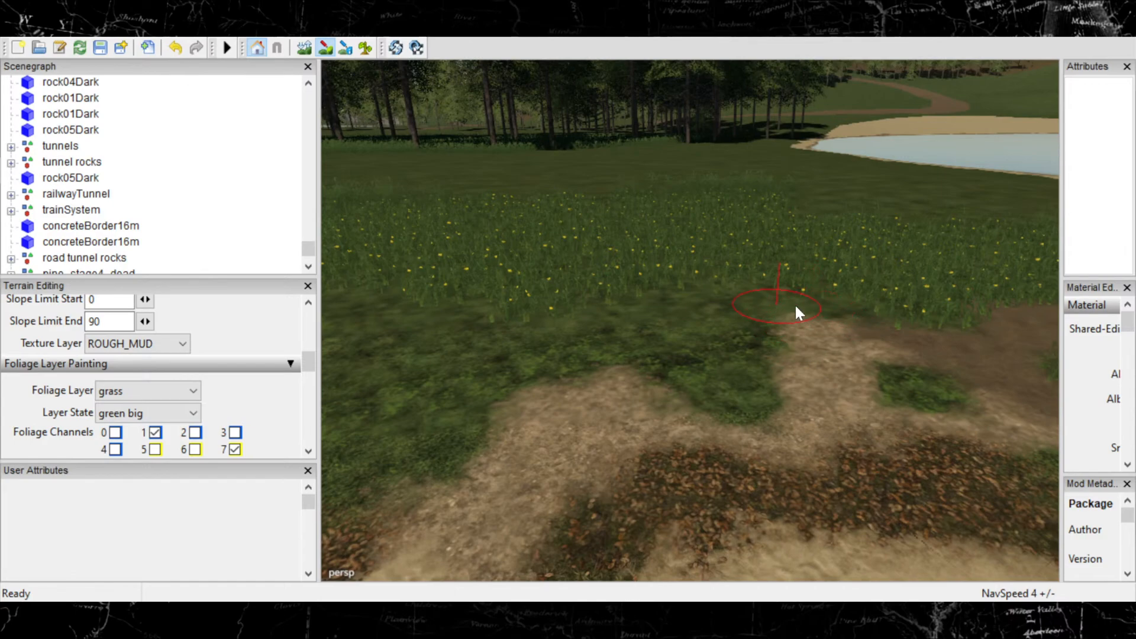
pyautogui.moveTo(754, 289)
pyautogui.mouseDown()
pyautogui.moveTo(443, 318)
pyautogui.moveTo(389, 300)
pyautogui.moveTo(481, 317)
pyautogui.moveTo(456, 393)
pyautogui.moveTo(507, 347)
pyautogui.moveTo(727, 356)
pyautogui.moveTo(707, 330)
pyautogui.moveTo(695, 351)
pyautogui.moveTo(648, 357)
pyautogui.mouseUp()
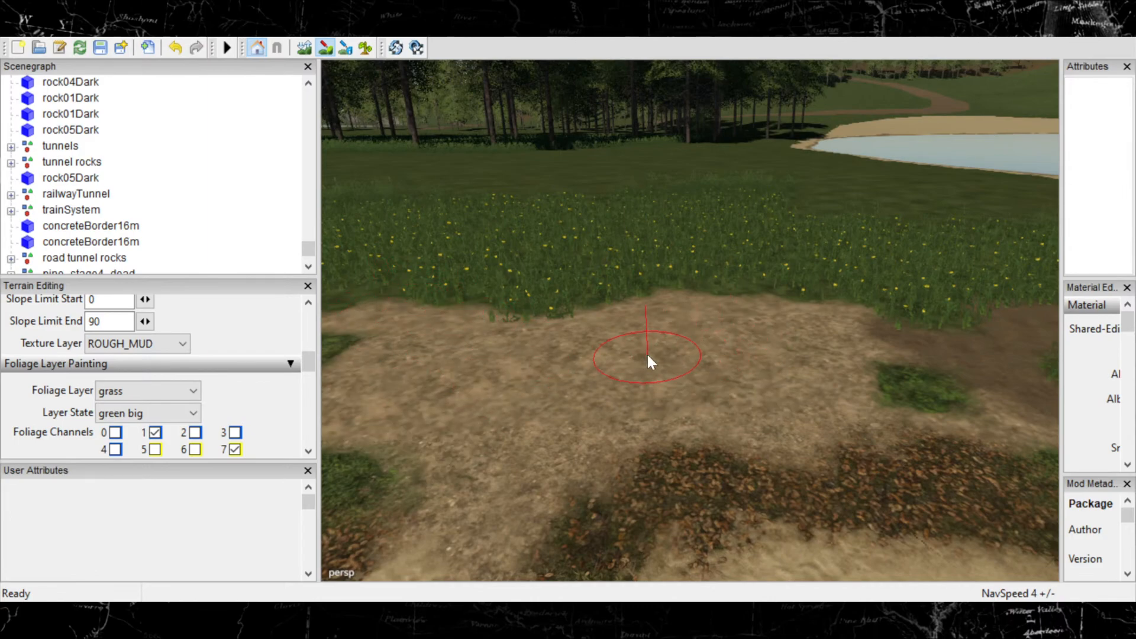
pyautogui.keyDown('alt'); pyautogui.moveTo(648, 356); pyautogui.dragTo(788, 349, button='middle'); pyautogui.keyUp('alt')
pyautogui.moveTo(730, 419)
pyautogui.mouseDown()
pyautogui.moveTo(622, 407)
pyautogui.moveTo(496, 302)
pyautogui.moveTo(512, 301)
pyautogui.moveTo(493, 345)
pyautogui.mouseUp()
pyautogui.moveTo(756, 426)
pyautogui.keyDown('alt'); pyautogui.mouseDown(button='middle')
pyautogui.moveTo(562, 366)
pyautogui.moveTo(685, 391)
pyautogui.moveTo(732, 419)
pyautogui.moveTo(719, 407)
pyautogui.moveTo(719, 296)
pyautogui.moveTo(747, 378)
pyautogui.moveTo(726, 396)
pyautogui.moveTo(695, 391)
pyautogui.mouseUp(button='middle'); pyautogui.keyUp('alt')
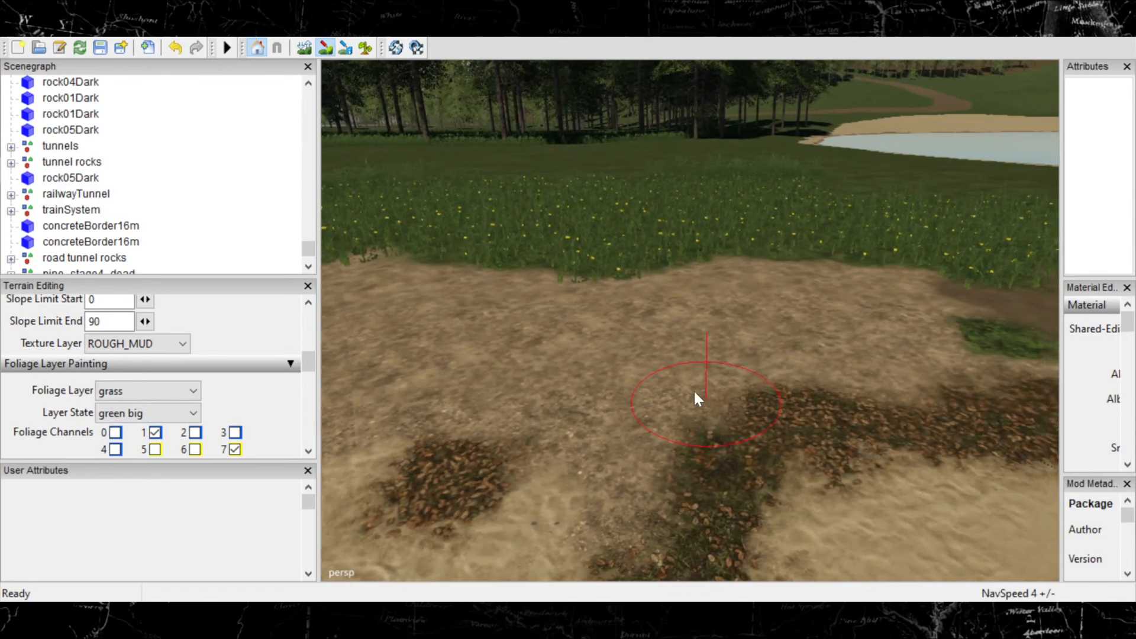
# Set the texture layer to GRASS and paint four small patches inside the rough mud area, one beside the leaf strip.
pyautogui.click(186, 345)
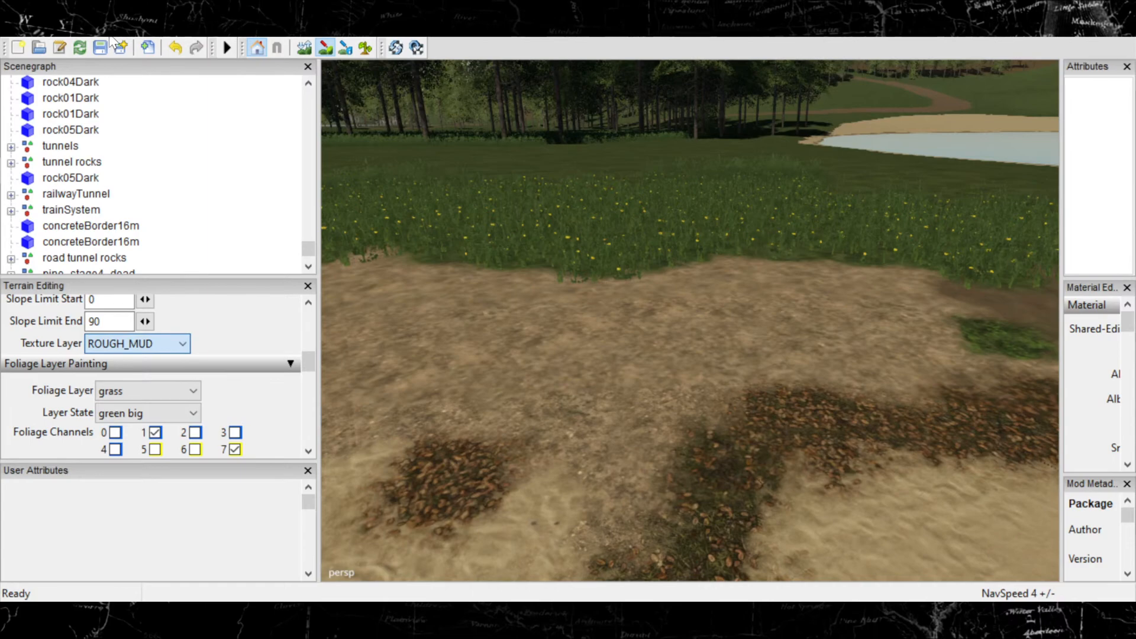
pyautogui.click(118, 39)
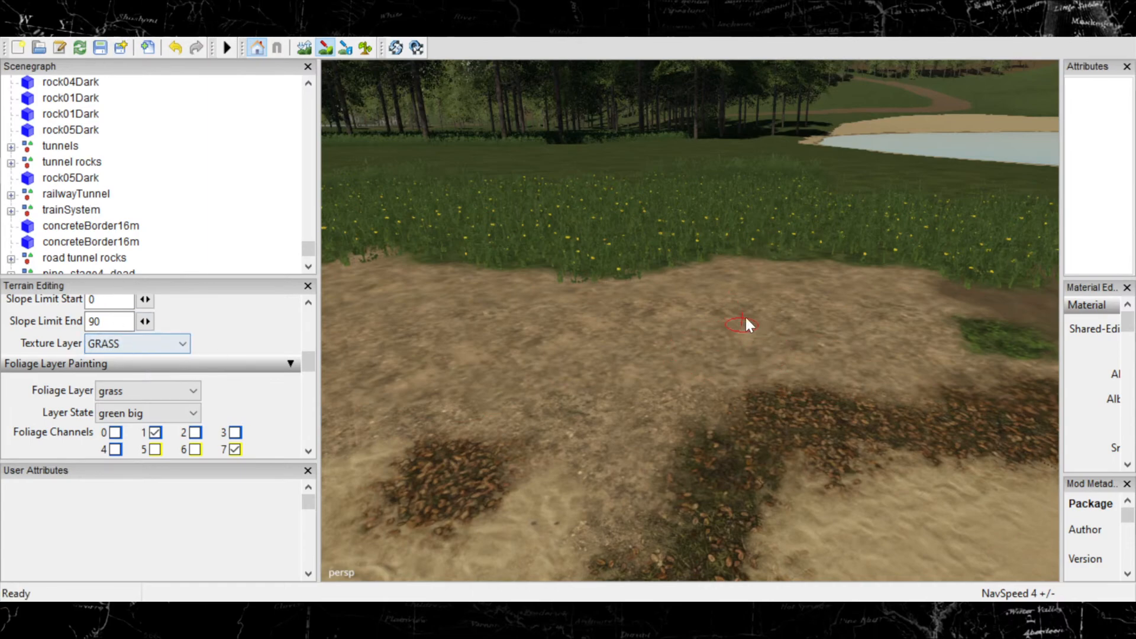
pyautogui.moveTo(783, 263); pyautogui.dragTo(769, 276)
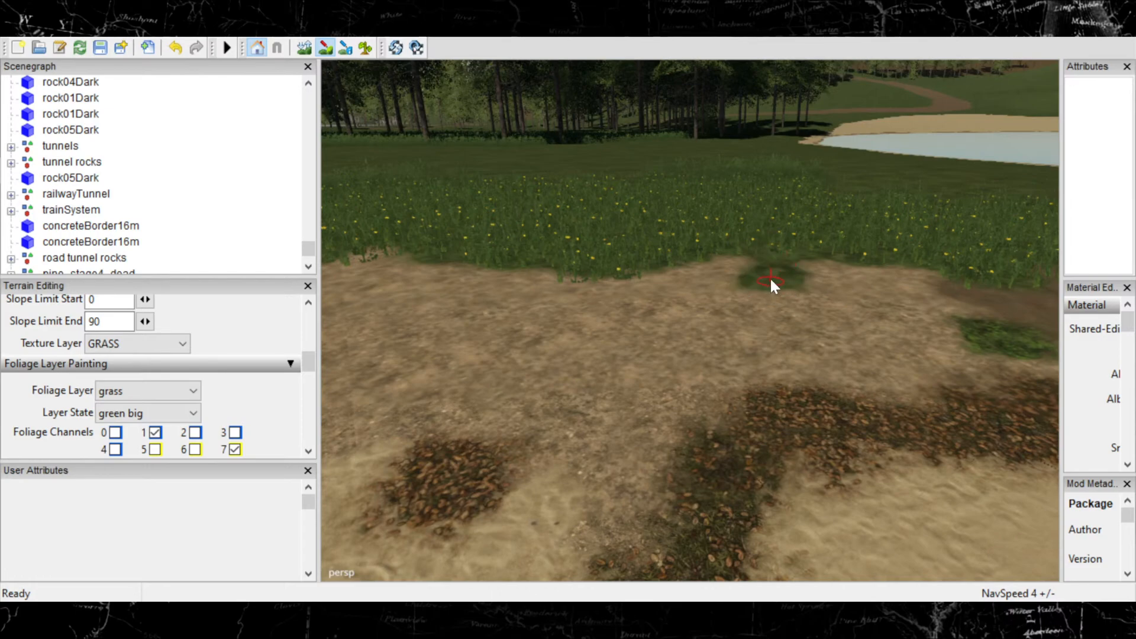
pyautogui.click(527, 378)
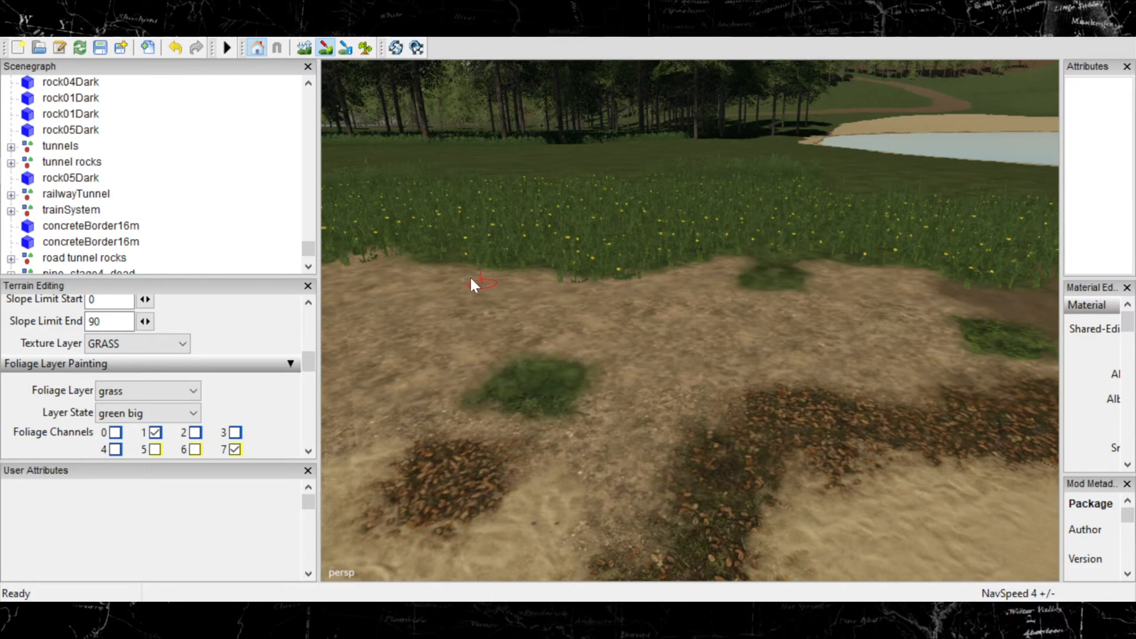
pyautogui.click(383, 305)
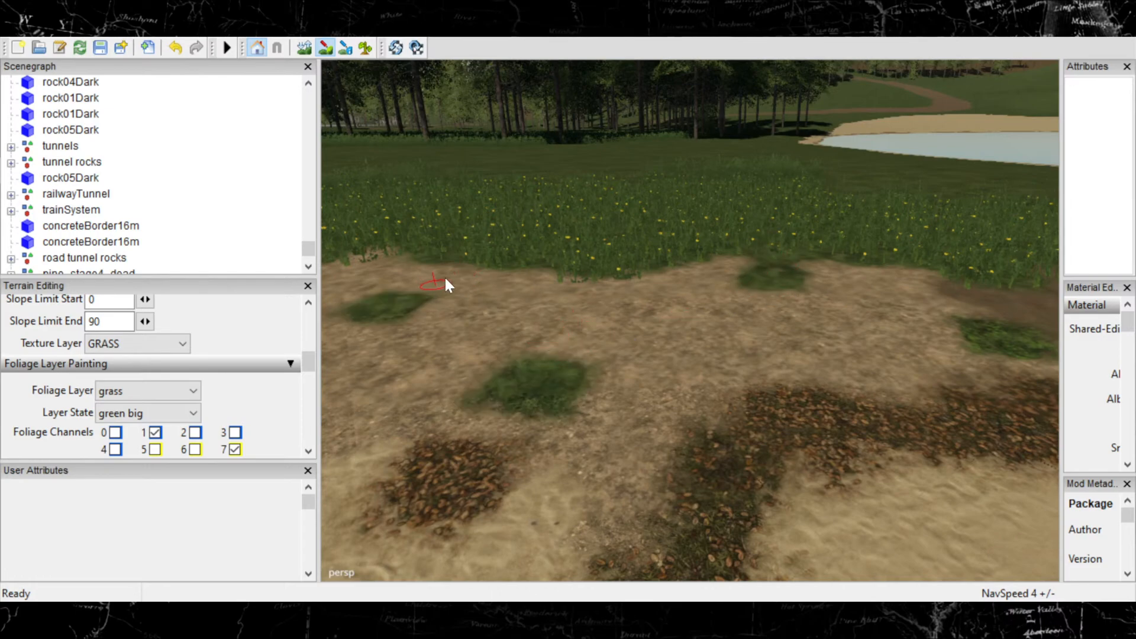
pyautogui.click(729, 349)
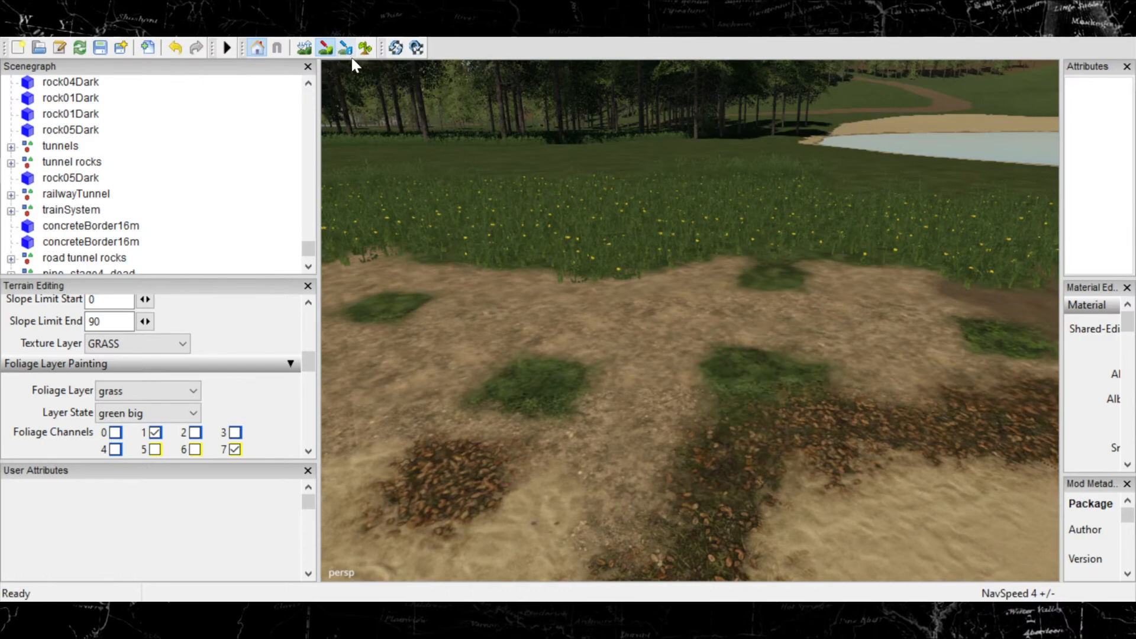
# Paint green big grass foliage on the green patches in the rough mud area.
pyautogui.click(365, 48)
pyautogui.scroll(2, 385, 308)
pyautogui.click(385, 300)
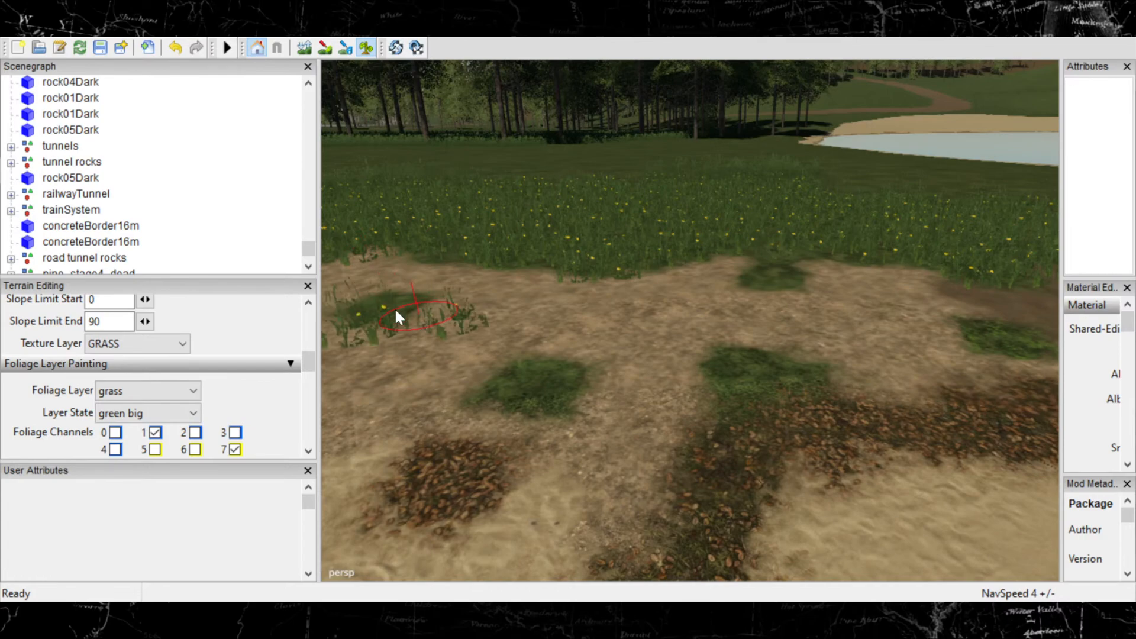
pyautogui.click(547, 398)
pyautogui.click(733, 374)
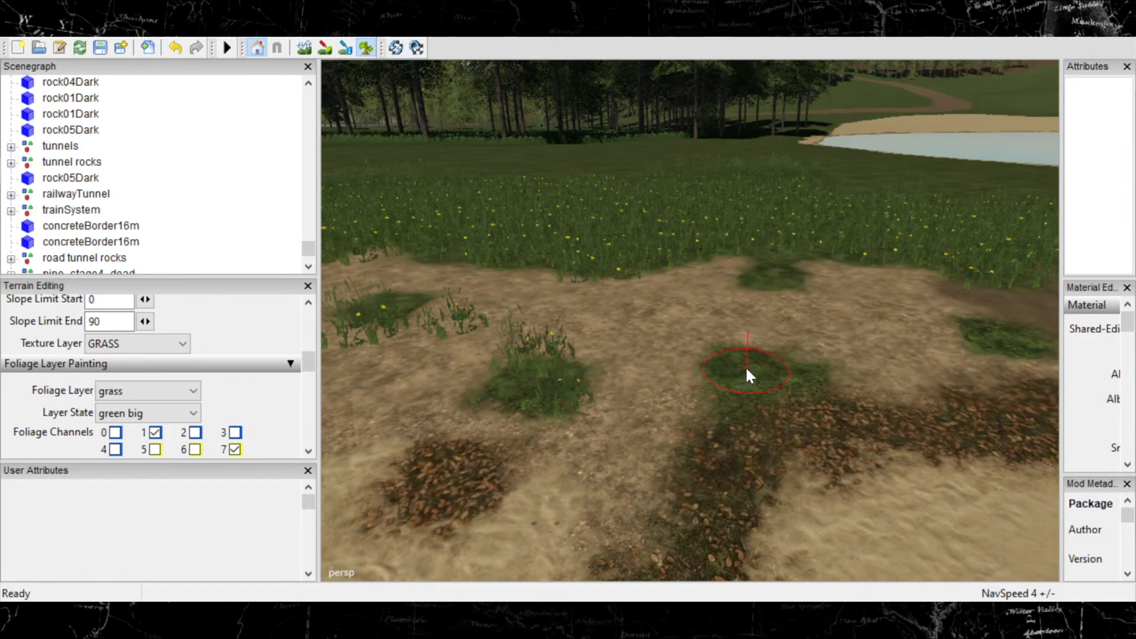
pyautogui.click(770, 275)
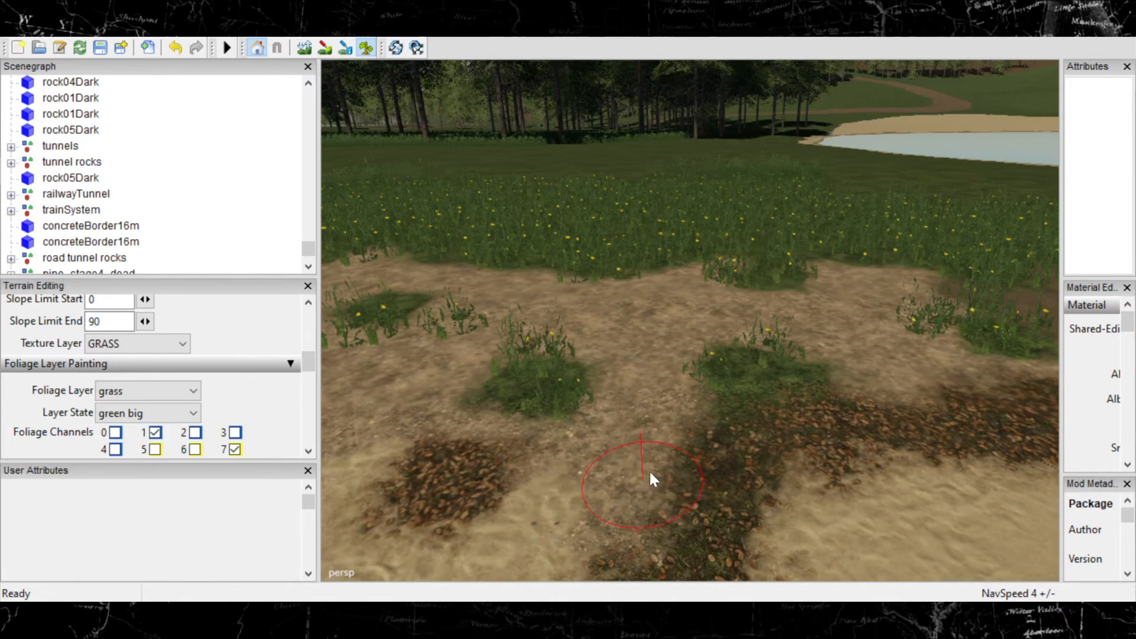
# Examine the textured shoreline section from a distance and compare it with the unfinished lake edge.
pyautogui.moveTo(676, 461)
pyautogui.keyDown('alt'); pyautogui.mouseDown(button='middle')
pyautogui.moveTo(727, 417)
pyautogui.moveTo(564, 398)
pyautogui.moveTo(642, 369)
pyautogui.moveTo(574, 385)
pyautogui.mouseUp(button='middle'); pyautogui.keyUp('alt')
pyautogui.scroll(-3, 617, 437)
pyautogui.scroll(-2, 648, 366)
pyautogui.scroll(-3, 686, 364)
pyautogui.scroll(-3, 760, 326)
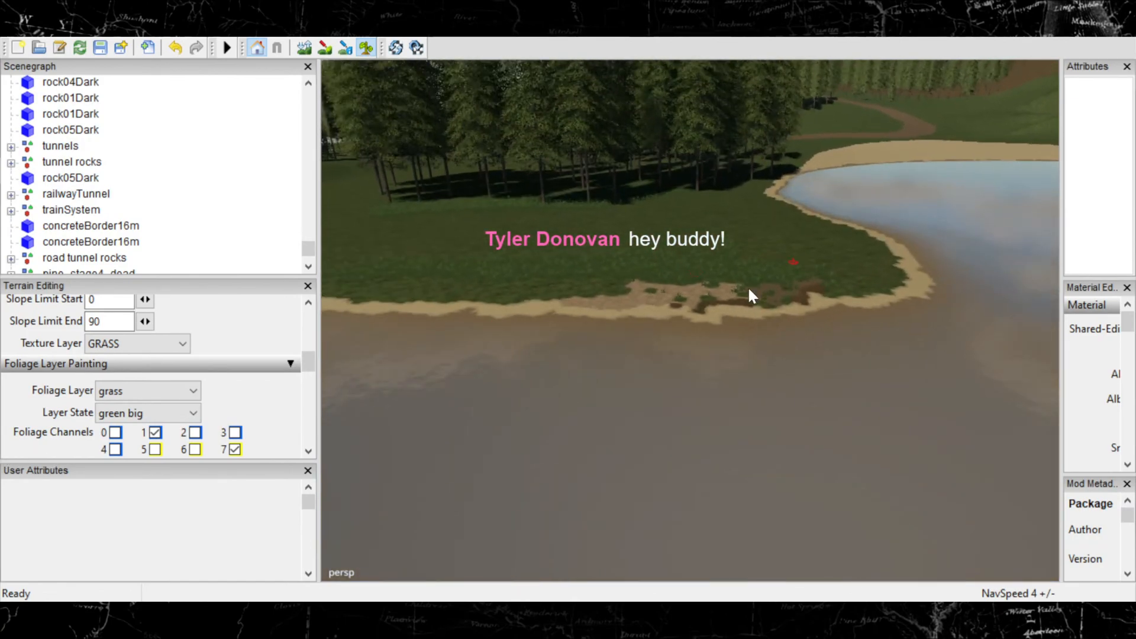
pyautogui.scroll(-1, 749, 296)
pyautogui.scroll(2, 751, 336)
pyautogui.scroll(-2, 716, 317)
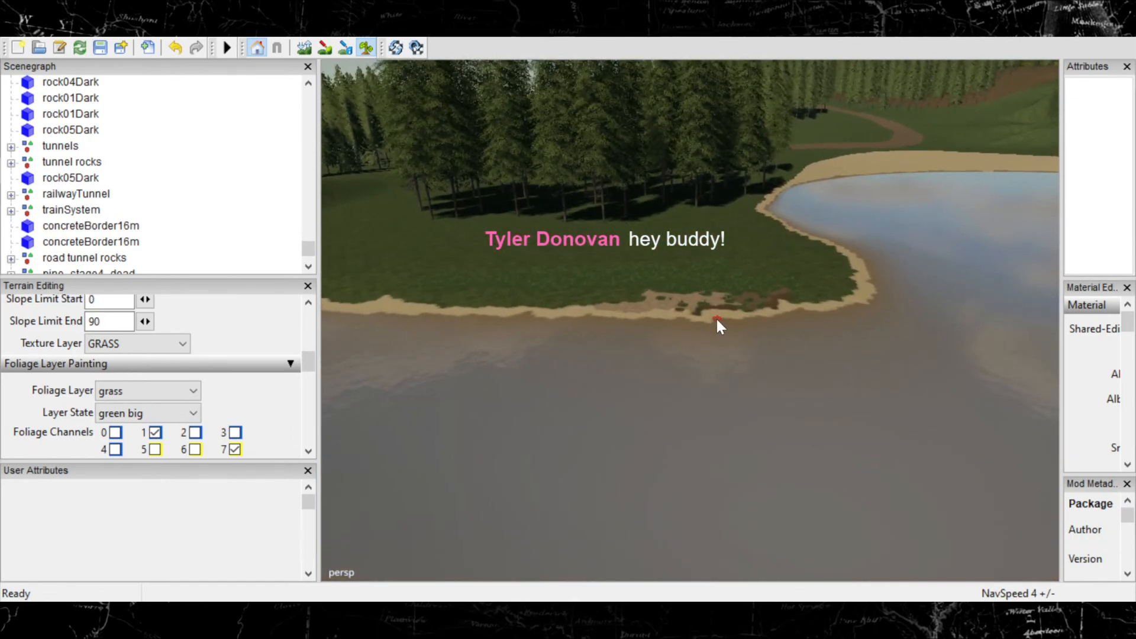
pyautogui.scroll(1, 716, 317)
pyautogui.scroll(4, 733, 319)
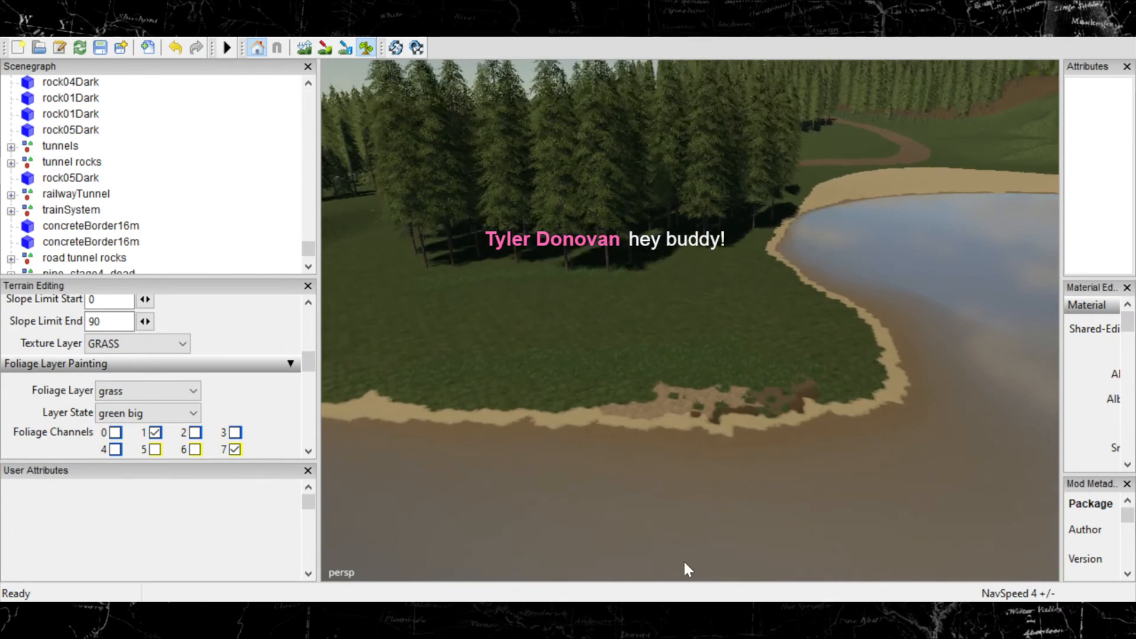
pyautogui.scroll(2, 654, 500)
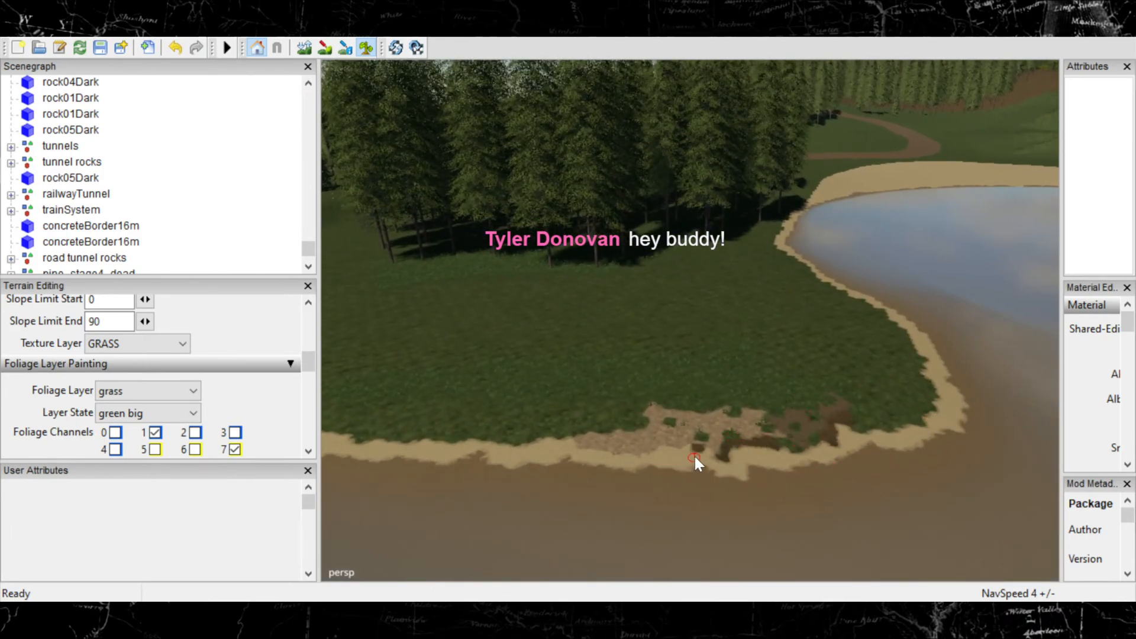
pyautogui.moveTo(694, 453)
pyautogui.mouseDown(button='middle')
pyautogui.moveTo(845, 431)
pyautogui.moveTo(1043, 370)
pyautogui.moveTo(669, 441)
pyautogui.moveTo(949, 423)
pyautogui.moveTo(734, 480)
pyautogui.moveTo(518, 501)
pyautogui.moveTo(735, 437)
pyautogui.moveTo(703, 486)
pyautogui.moveTo(731, 311)
pyautogui.moveTo(813, 423)
pyautogui.moveTo(830, 378)
pyautogui.moveTo(594, 378)
pyautogui.moveTo(641, 347)
pyautogui.moveTo(289, 349)
pyautogui.moveTo(795, 322)
pyautogui.moveTo(772, 311)
pyautogui.mouseUp(button='middle')
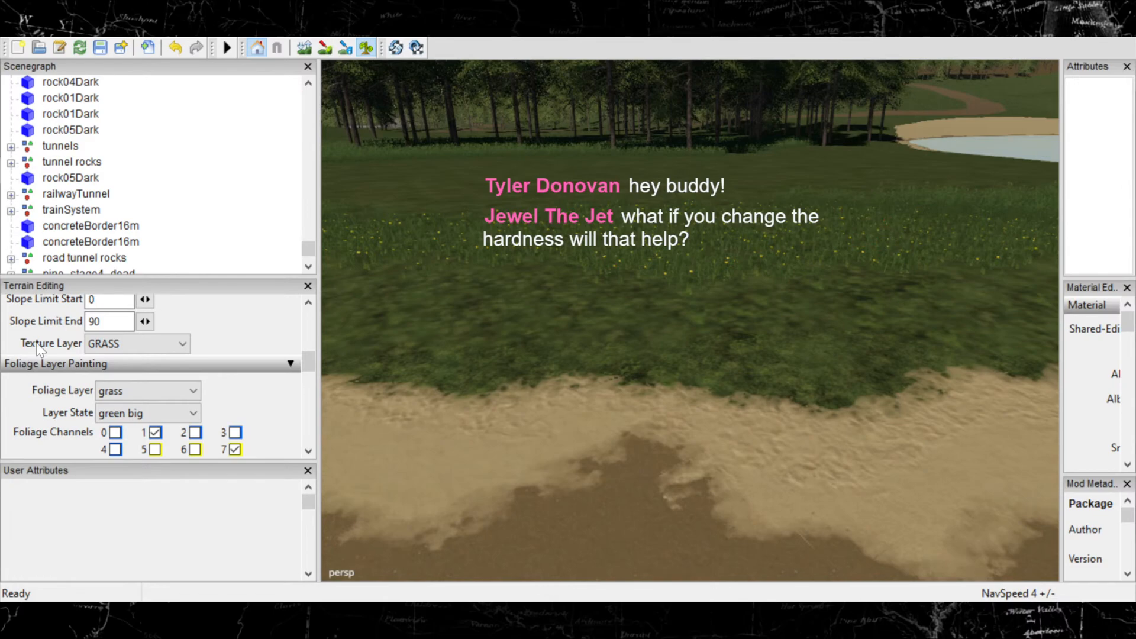
# Set the brush hardness to 0.022727 and activate terrain texture painting at the end of the rough mud area.
pyautogui.scroll(6, 307, 342)
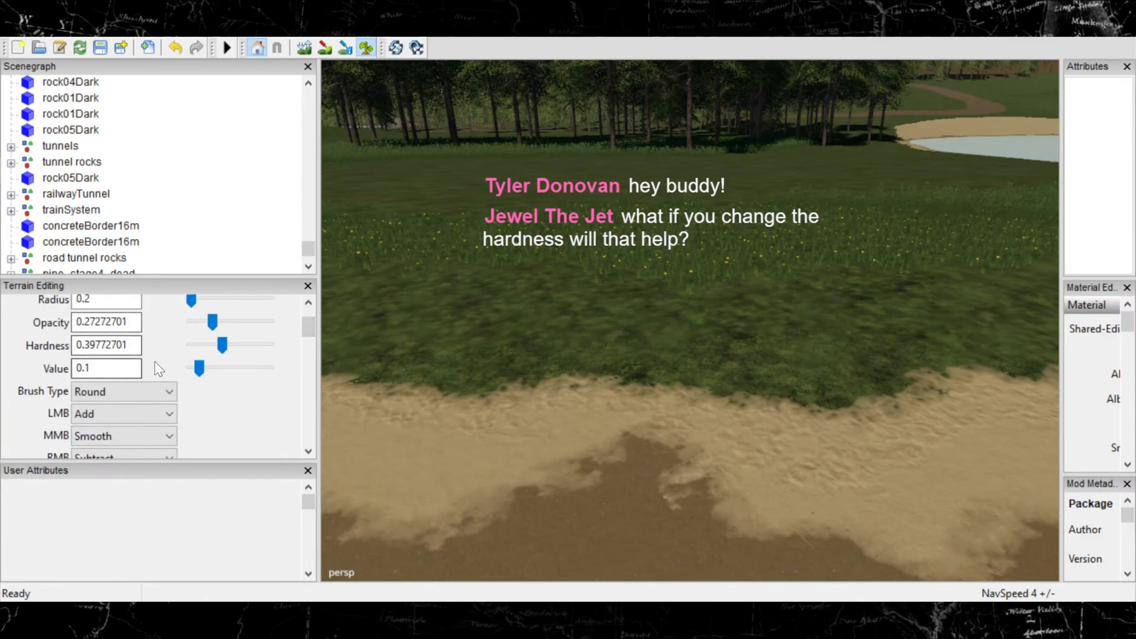
pyautogui.moveTo(223, 348); pyautogui.dragTo(193, 348)
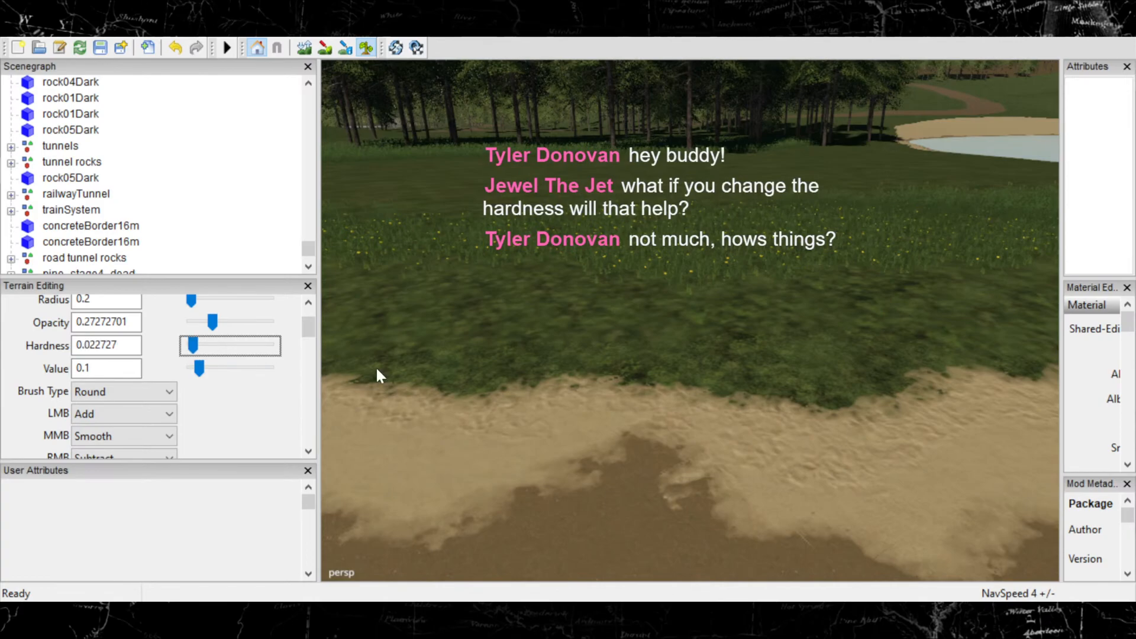
pyautogui.keyDown('alt'); pyautogui.moveTo(755, 332); pyautogui.dragTo(304, 432, button='middle'); pyautogui.keyUp('alt')
pyautogui.keyDown('alt'); pyautogui.moveTo(864, 441); pyautogui.dragTo(687, 403, button='middle'); pyautogui.keyUp('alt')
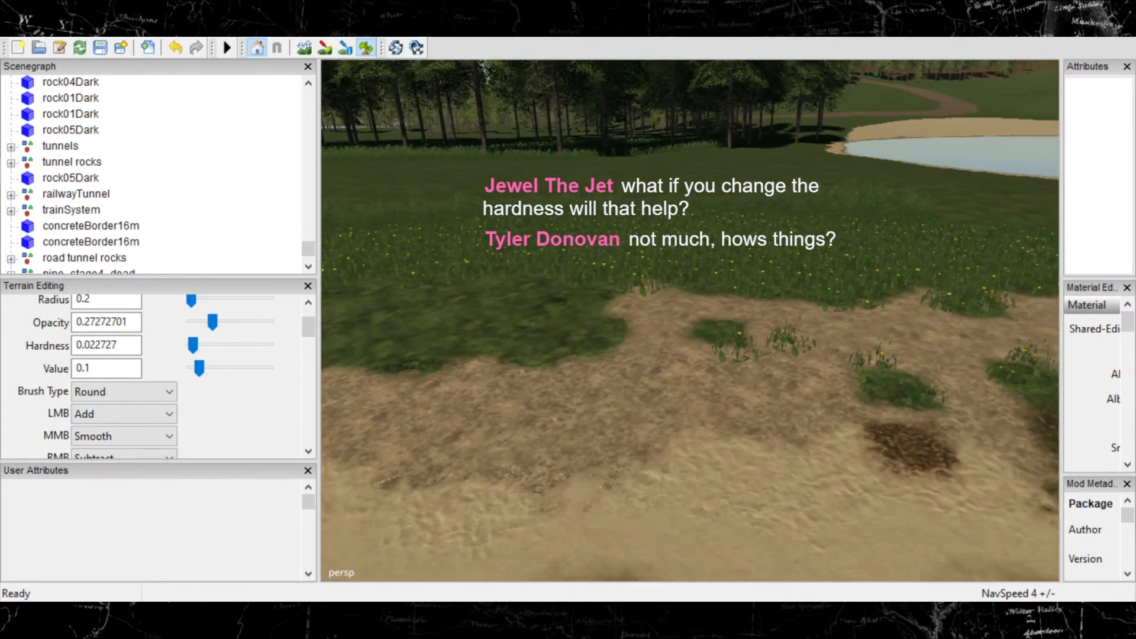
pyautogui.keyDown('alt'); pyautogui.moveTo(678, 403); pyautogui.dragTo(840, 382, button='middle'); pyautogui.keyUp('alt')
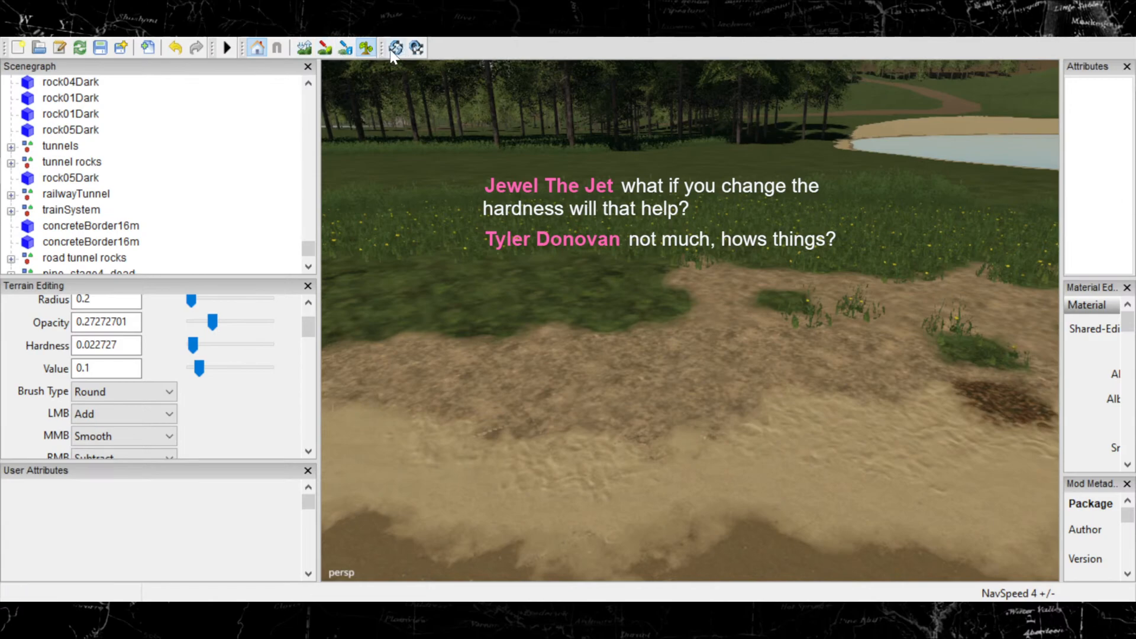
pyautogui.click(325, 47)
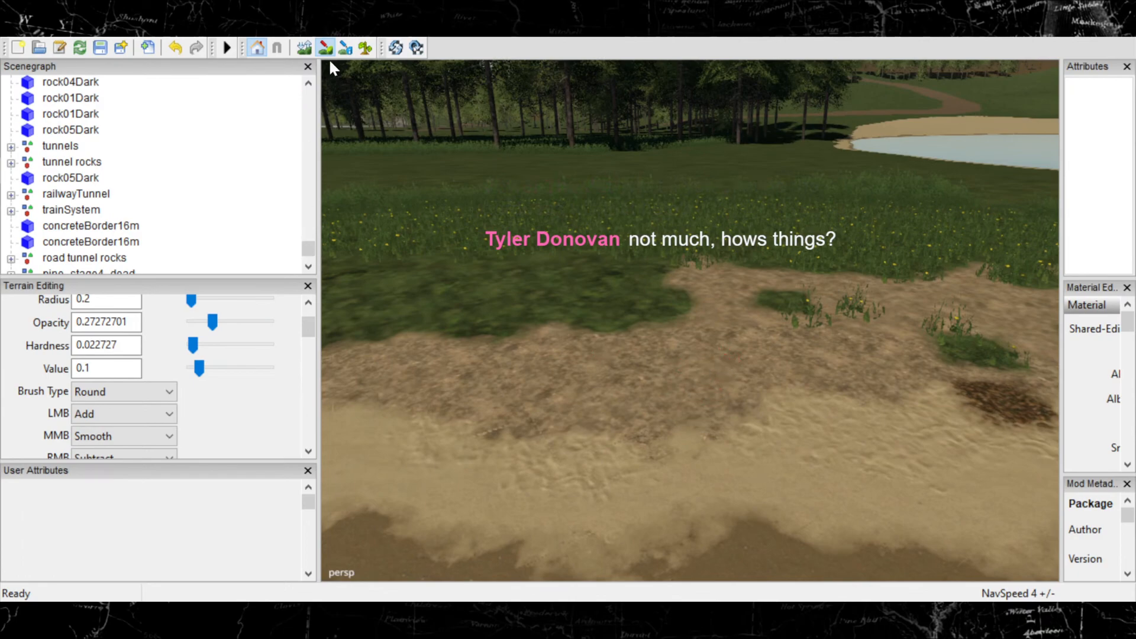
# Set the texture layer to GRASS, try painting a patch on the rough mud near the large grass area, and undo it.
pyautogui.scroll(2, 314, 347)
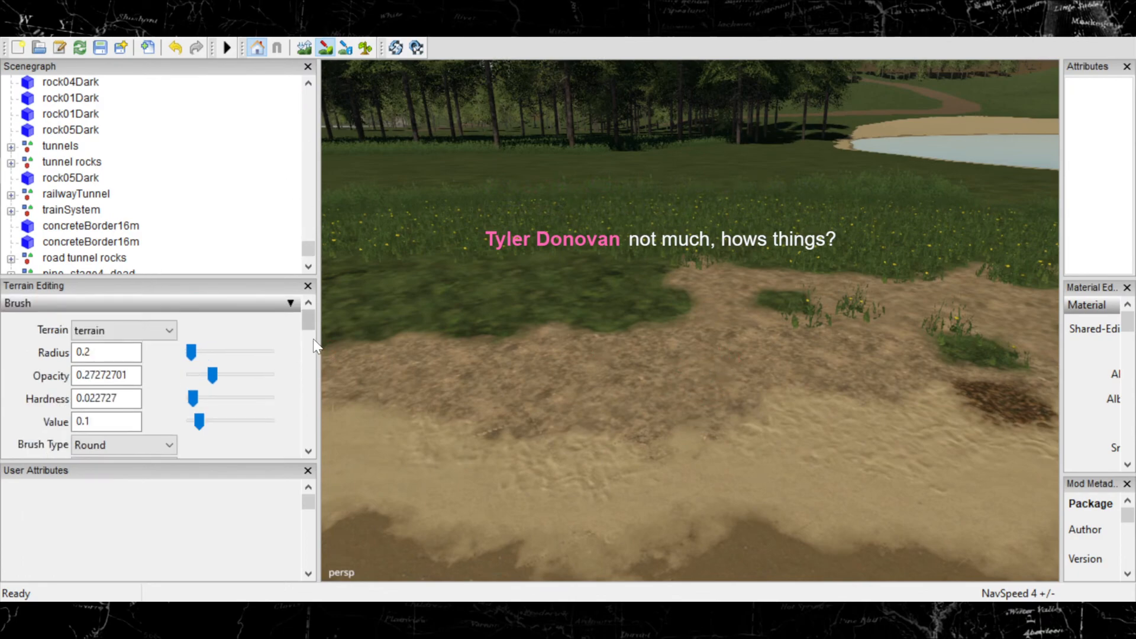
pyautogui.scroll(-6, 306, 327)
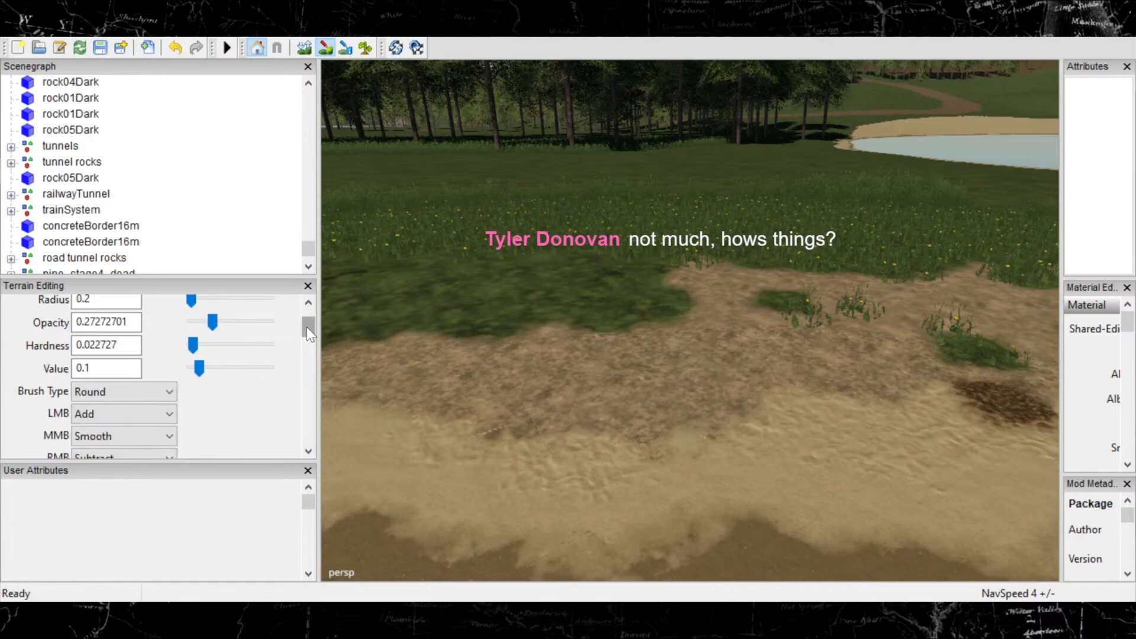
pyautogui.scroll(2, 307, 326)
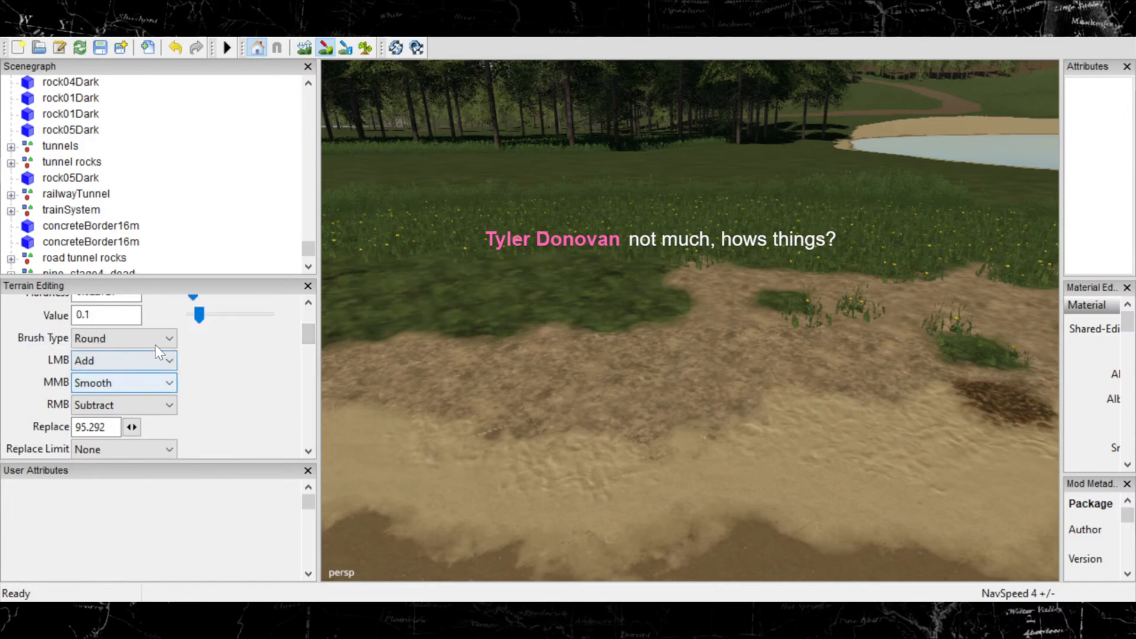
pyautogui.scroll(-8, 311, 363)
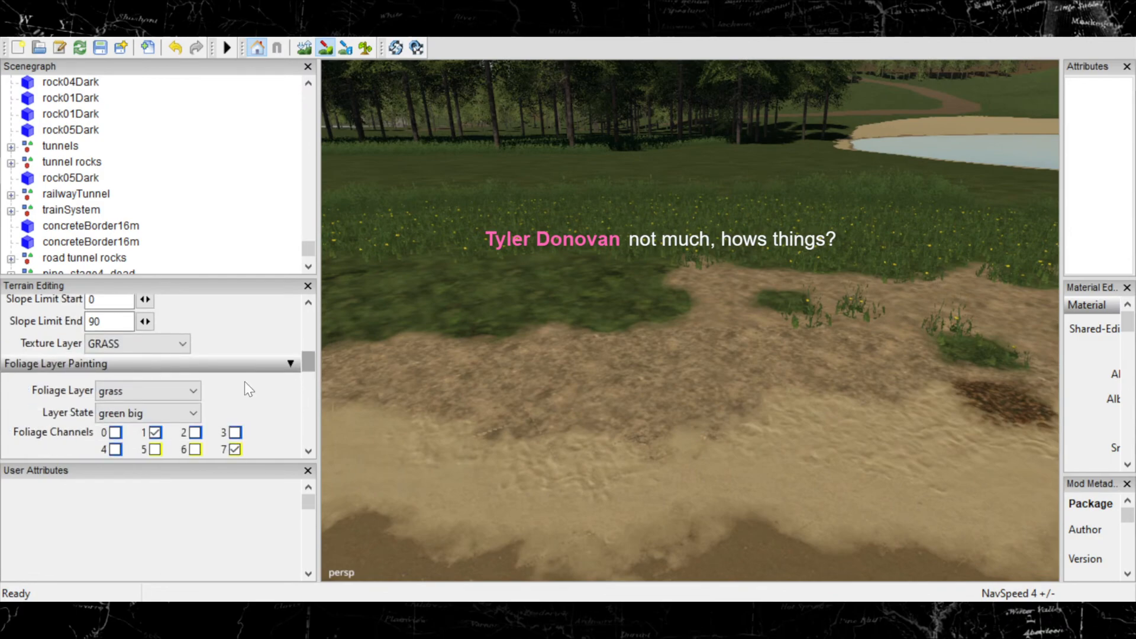
pyautogui.scroll(5, 181, 349)
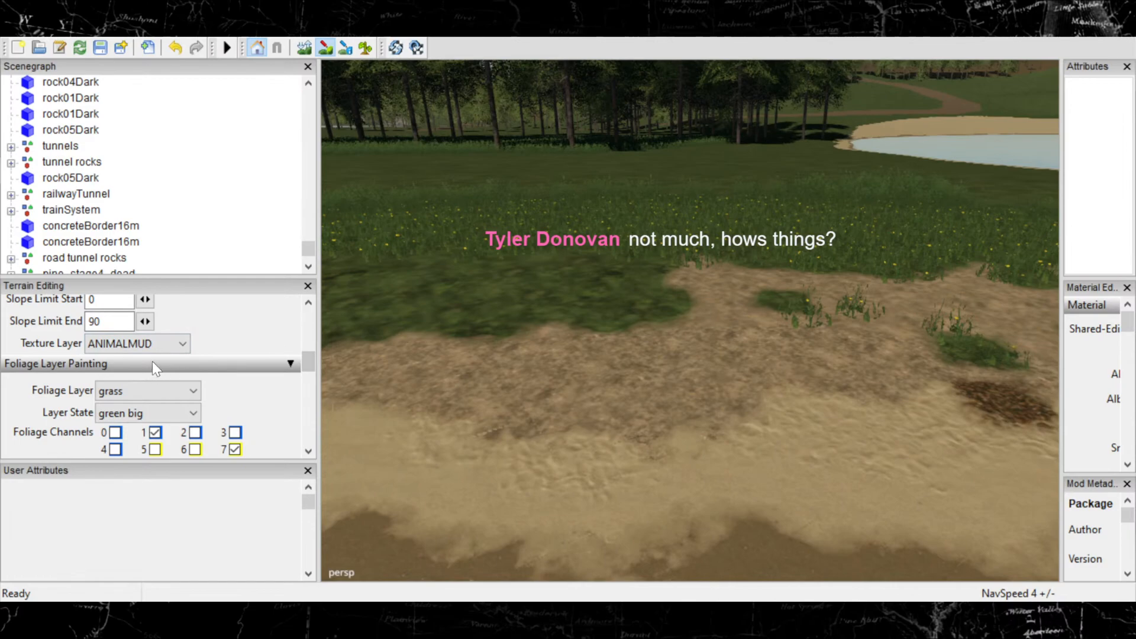
pyautogui.click(168, 338)
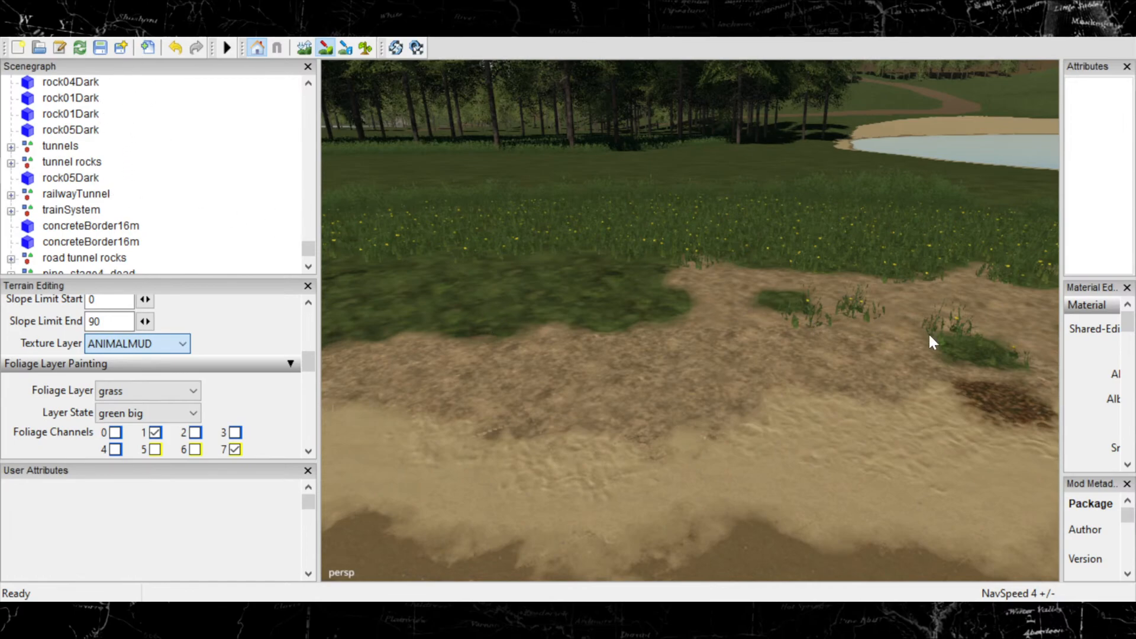
pyautogui.press('g')
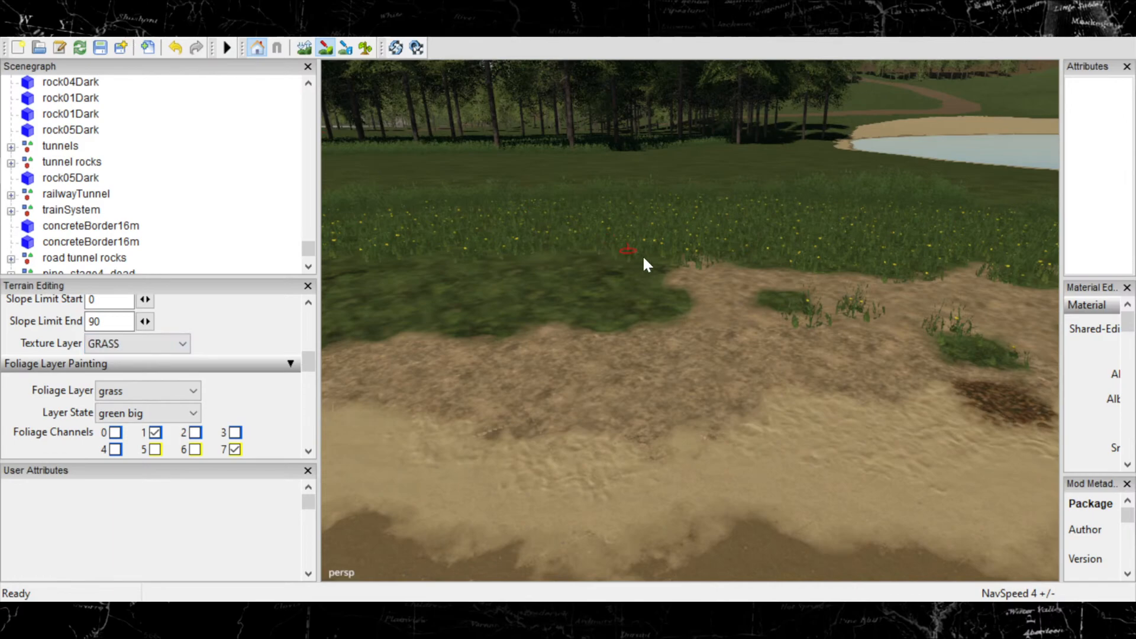
pyautogui.moveTo(729, 355)
pyautogui.keyDown('alt'); pyautogui.mouseDown(button='middle')
pyautogui.moveTo(679, 333)
pyautogui.moveTo(701, 354)
pyautogui.mouseUp(button='middle'); pyautogui.keyUp('alt')
pyautogui.keyDown('alt'); pyautogui.moveTo(700, 354); pyautogui.dragTo(810, 319, button='right'); pyautogui.keyUp('alt')
pyautogui.scroll(2, 640, 318)
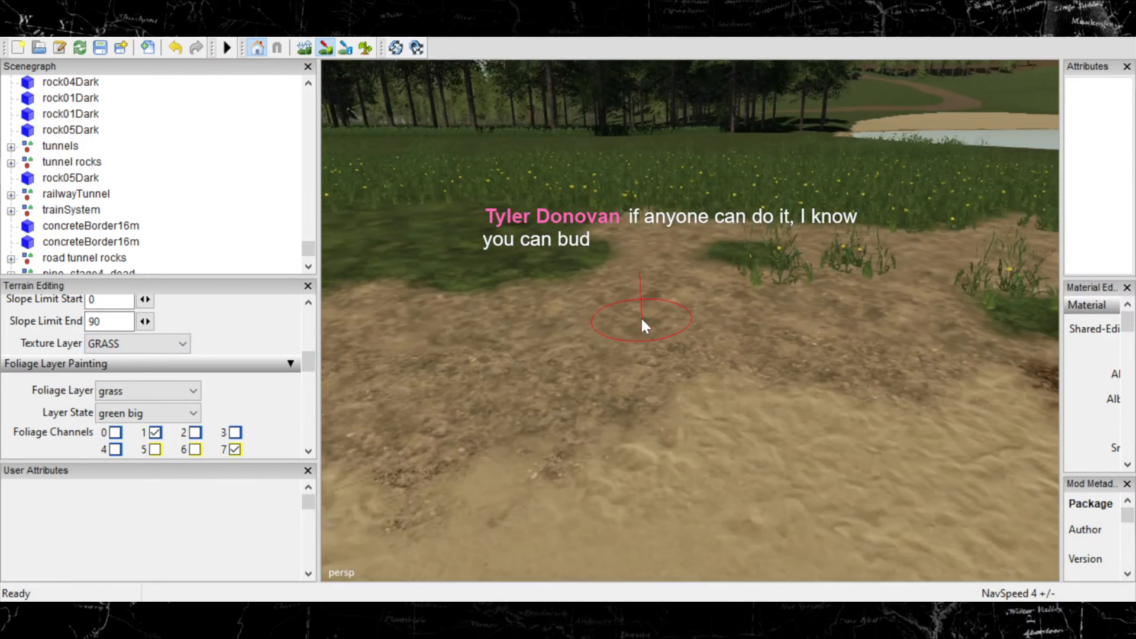
pyautogui.scroll(-2, 642, 320)
pyautogui.moveTo(651, 335)
pyautogui.mouseDown()
pyautogui.moveTo(584, 292)
pyautogui.moveTo(516, 352)
pyautogui.mouseUp()
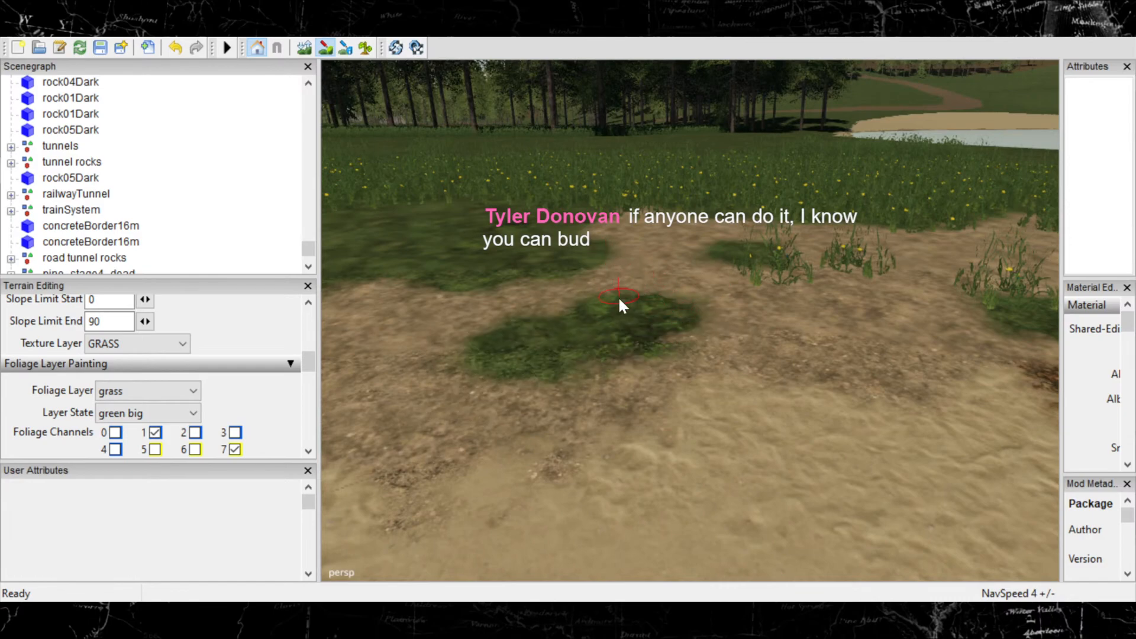
pyautogui.hotkey('ctrl', 'z')
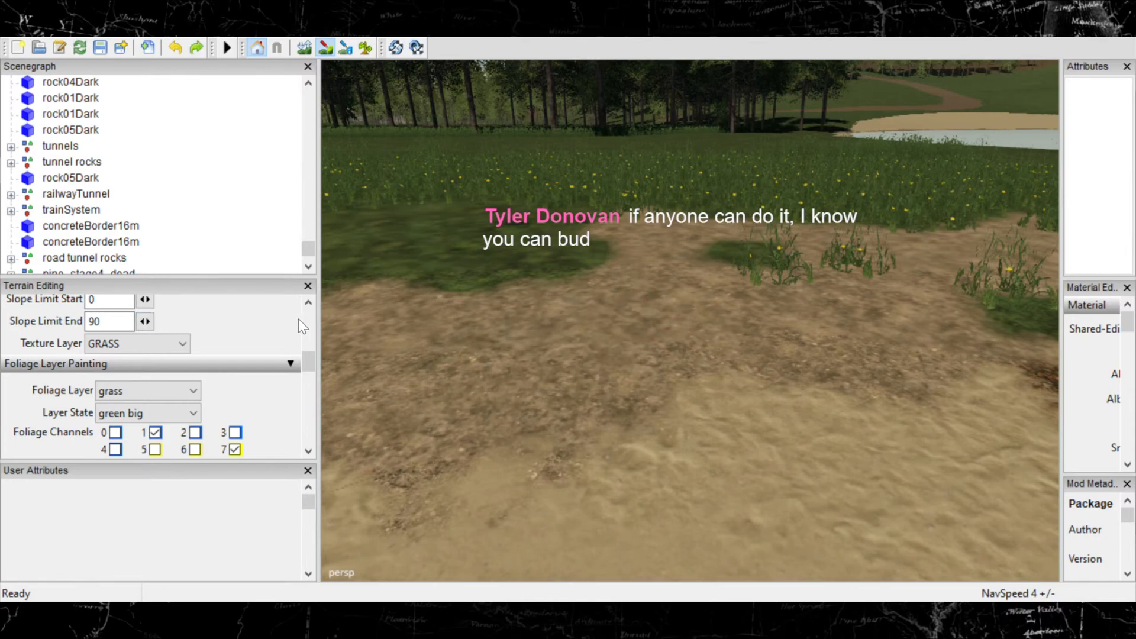
# Set the brush hardness to 0.409091.
pyautogui.scroll(6, 311, 345)
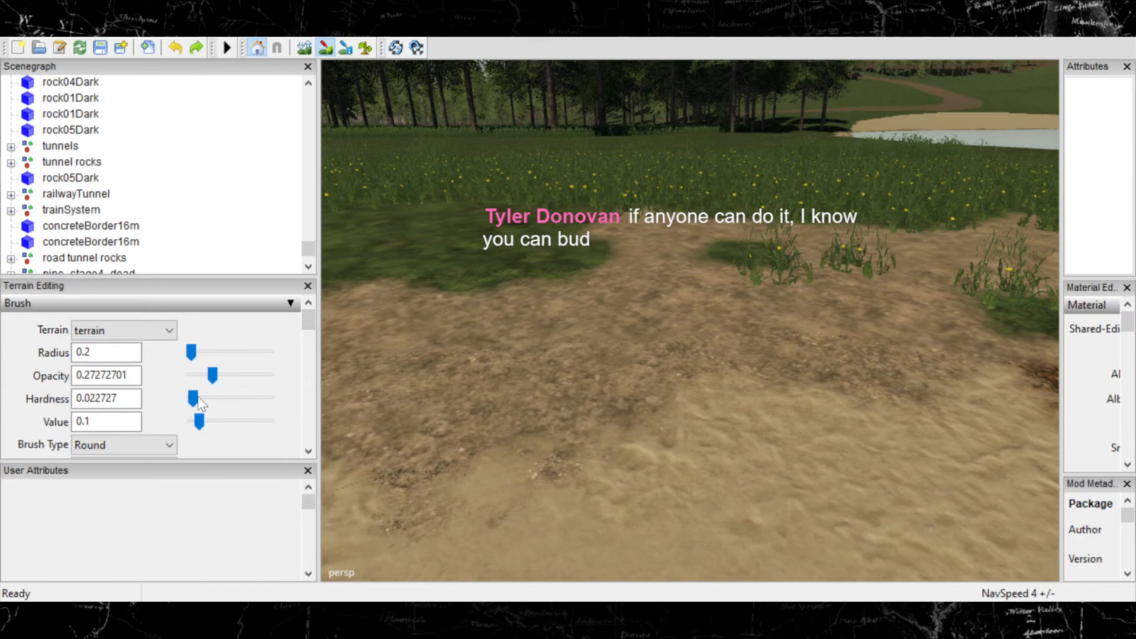
pyautogui.moveTo(193, 399); pyautogui.dragTo(230, 402)
pyautogui.scroll(-2, 154, 171)
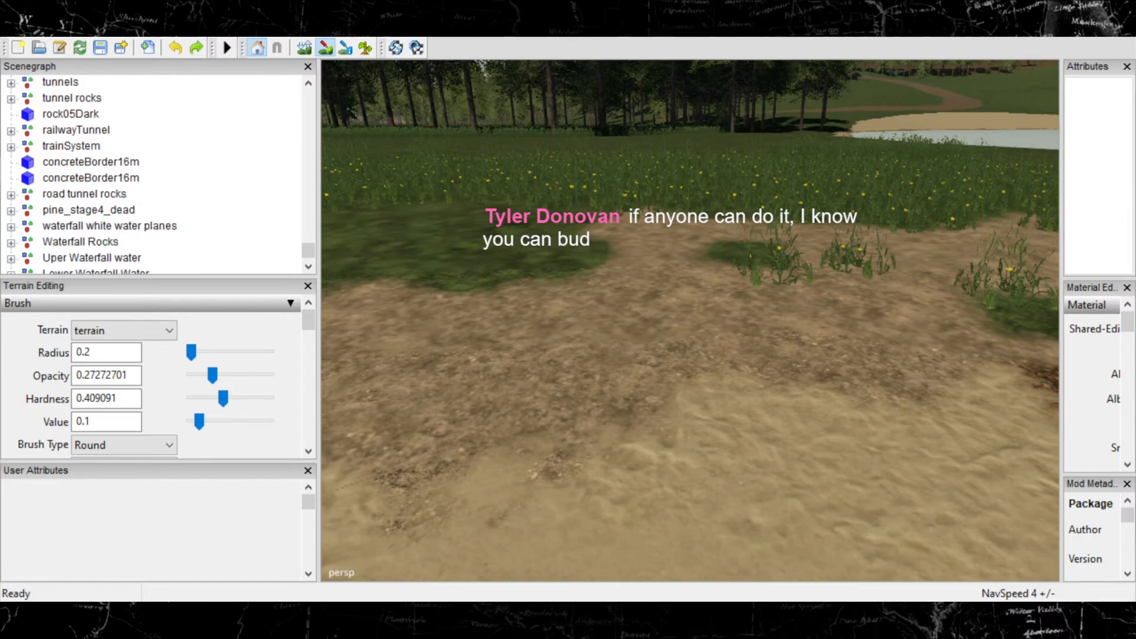
pyautogui.scroll(5, 154, 171)
pyautogui.scroll(4, 154, 172)
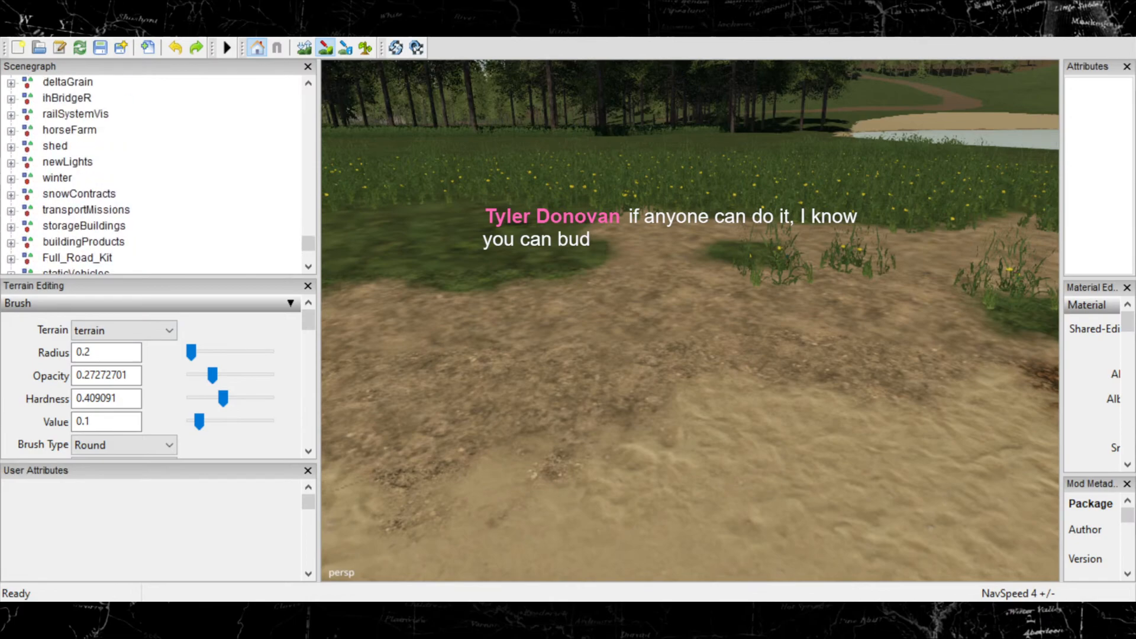
pyautogui.scroll(-3, 899, 287)
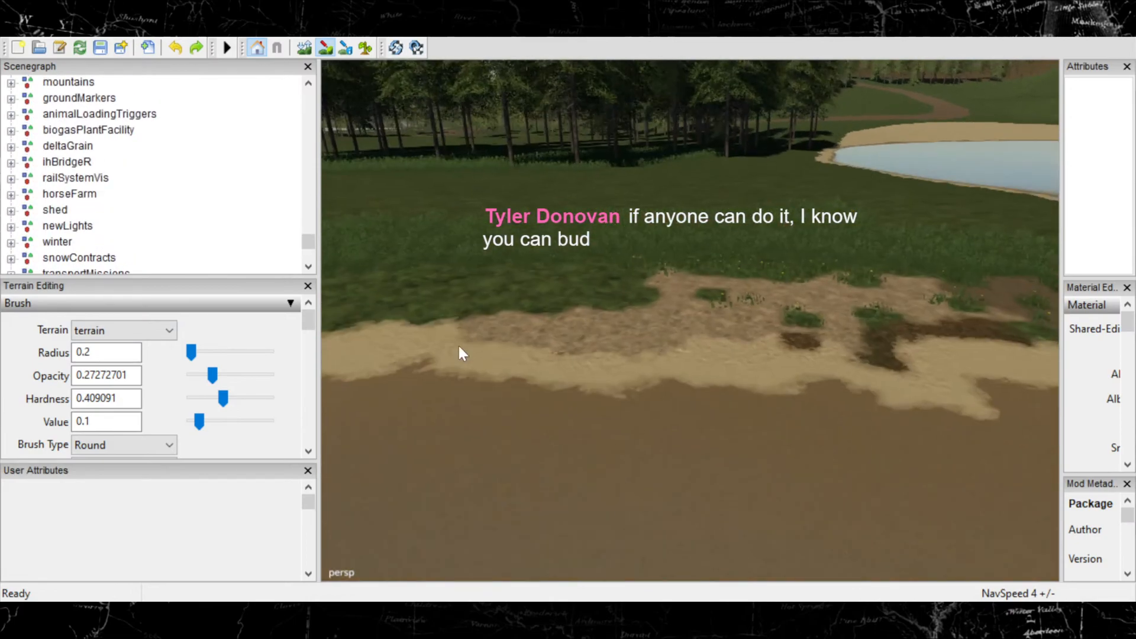
# Examine the finished shoreline section from a distance and close up, checking how the sand, leaves, dirt, rough mud and grass foliage blend.
pyautogui.keyDown('alt'); pyautogui.moveTo(721, 299); pyautogui.dragTo(305, 300, button='middle'); pyautogui.keyUp('alt')
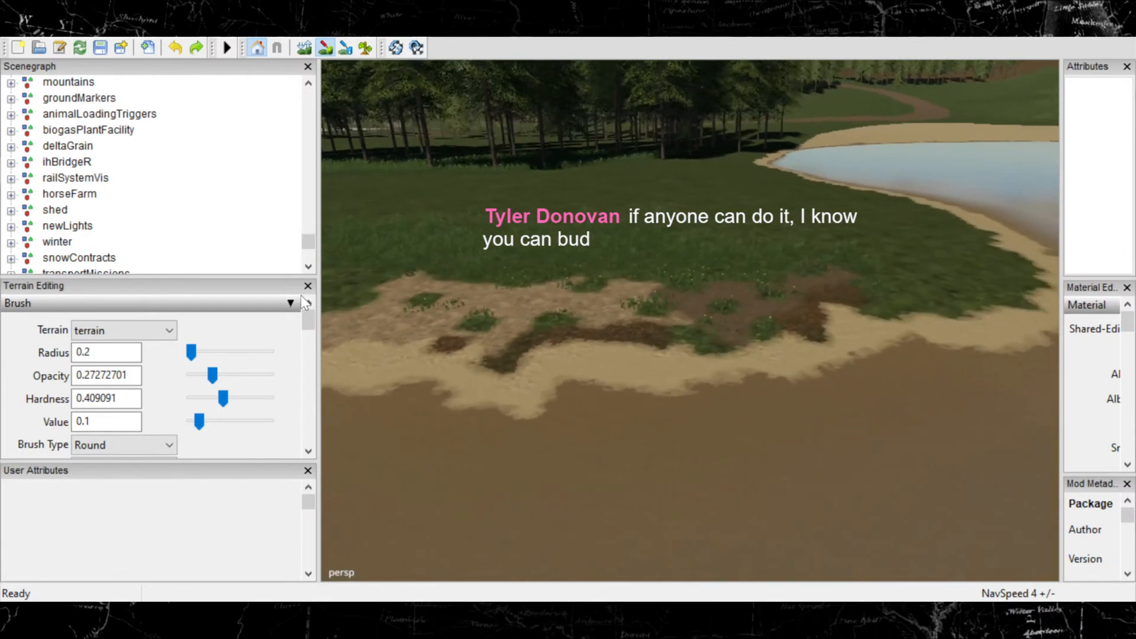
pyautogui.scroll(4, 589, 389)
pyautogui.scroll(-3, 768, 339)
pyautogui.keyDown('alt'); pyautogui.moveTo(768, 339); pyautogui.dragTo(593, 342, button='middle'); pyautogui.keyUp('alt')
pyautogui.scroll(3, 685, 319)
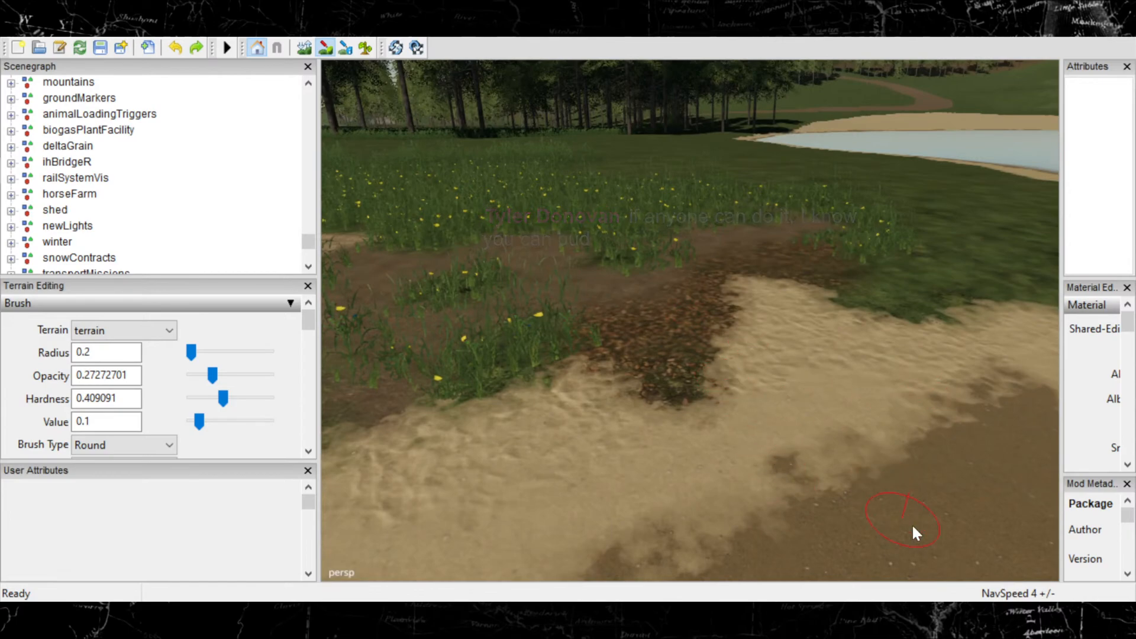
pyautogui.scroll(-3, 940, 485)
pyautogui.scroll(6, 857, 446)
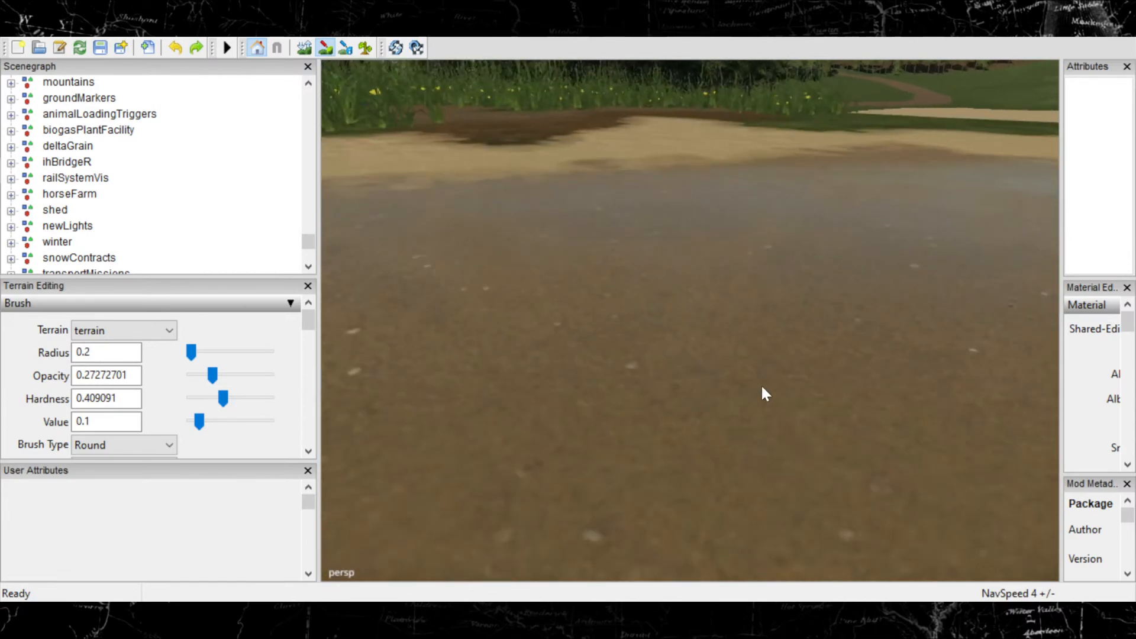
pyautogui.keyDown('alt'); pyautogui.moveTo(763, 388); pyautogui.dragTo(780, 393, button='middle'); pyautogui.keyUp('alt')
pyautogui.scroll(4, 701, 352)
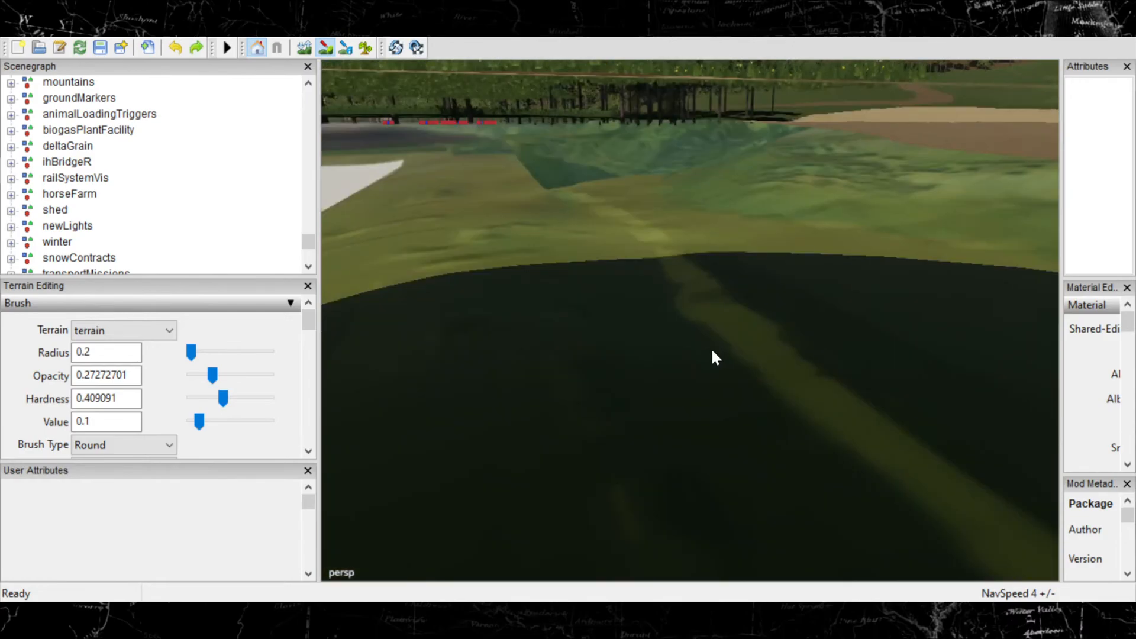
pyautogui.moveTo(712, 347)
pyautogui.keyDown('alt'); pyautogui.mouseDown(button='middle')
pyautogui.moveTo(728, 380)
pyautogui.moveTo(749, 380)
pyautogui.mouseUp(button='middle'); pyautogui.keyUp('alt')
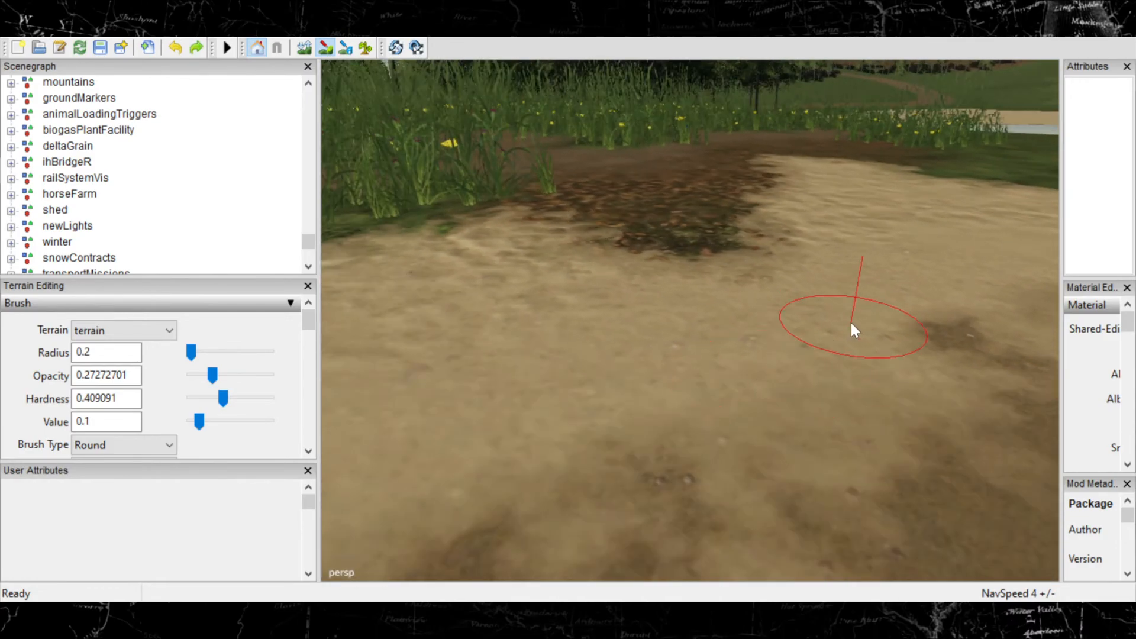
pyautogui.moveTo(763, 310)
pyautogui.keyDown('alt'); pyautogui.mouseDown(button='middle')
pyautogui.moveTo(699, 350)
pyautogui.moveTo(709, 368)
pyautogui.moveTo(779, 336)
pyautogui.moveTo(677, 377)
pyautogui.moveTo(736, 369)
pyautogui.mouseUp(button='middle'); pyautogui.keyUp('alt')
pyautogui.scroll(-2, 748, 353)
pyautogui.keyDown('alt'); pyautogui.moveTo(735, 368); pyautogui.dragTo(747, 377); pyautogui.keyUp('alt')
pyautogui.scroll(2, 667, 363)
pyautogui.moveTo(667, 363)
pyautogui.keyDown('alt'); pyautogui.mouseDown(button='middle')
pyautogui.moveTo(699, 339)
pyautogui.moveTo(743, 383)
pyautogui.moveTo(784, 349)
pyautogui.moveTo(749, 373)
pyautogui.moveTo(750, 409)
pyautogui.mouseUp(button='middle'); pyautogui.keyUp('alt')
pyautogui.scroll(2, 728, 387)
pyautogui.scroll(-2, 784, 349)
pyautogui.scroll(1, 748, 373)
pyautogui.scroll(-2, 751, 411)
pyautogui.scroll(2, 784, 379)
pyautogui.scroll(-3, 775, 381)
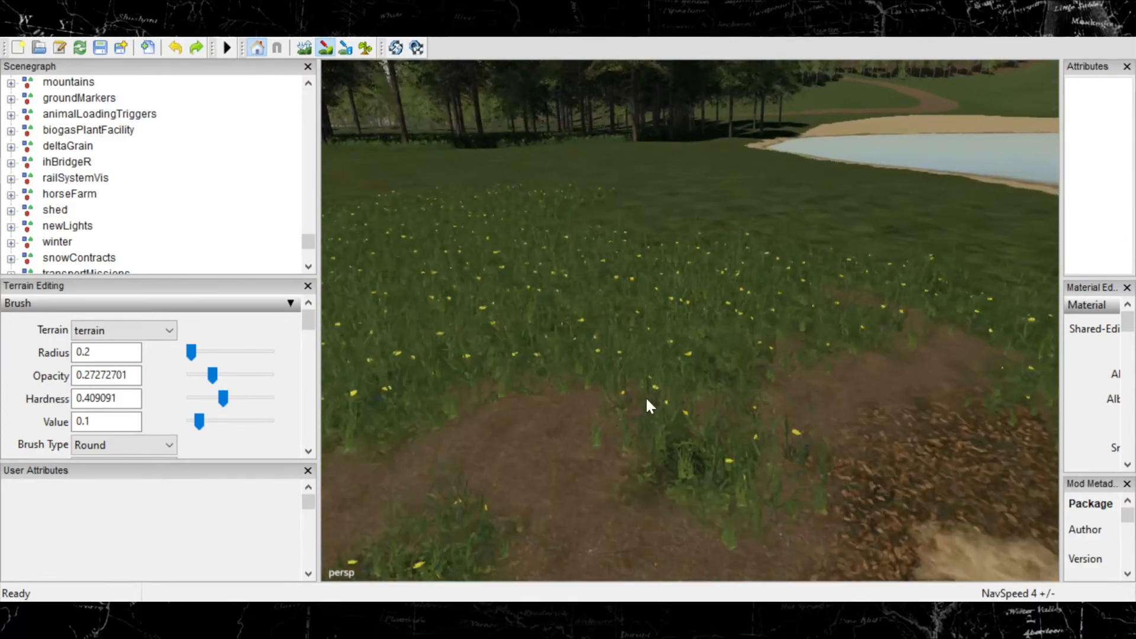
pyautogui.keyDown('alt'); pyautogui.moveTo(577, 440); pyautogui.dragTo(691, 273, button='right'); pyautogui.keyUp('alt')
pyautogui.keyDown('alt'); pyautogui.moveTo(711, 278); pyautogui.dragTo(682, 365, button='middle'); pyautogui.keyUp('alt')
pyautogui.keyDown('alt'); pyautogui.moveTo(682, 365); pyautogui.dragTo(716, 328, button='right'); pyautogui.keyUp('alt')
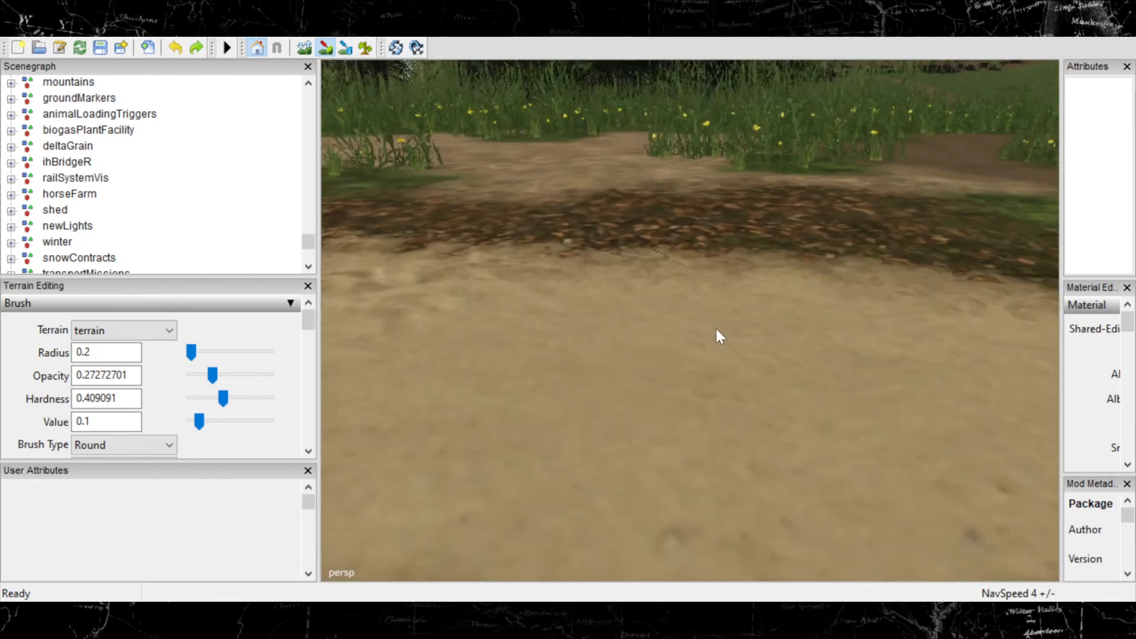
pyautogui.keyDown('alt'); pyautogui.moveTo(698, 334); pyautogui.dragTo(740, 380, button='middle'); pyautogui.keyUp('alt')
pyautogui.keyDown('alt'); pyautogui.moveTo(639, 382); pyautogui.dragTo(680, 351, button='right'); pyautogui.keyUp('alt')
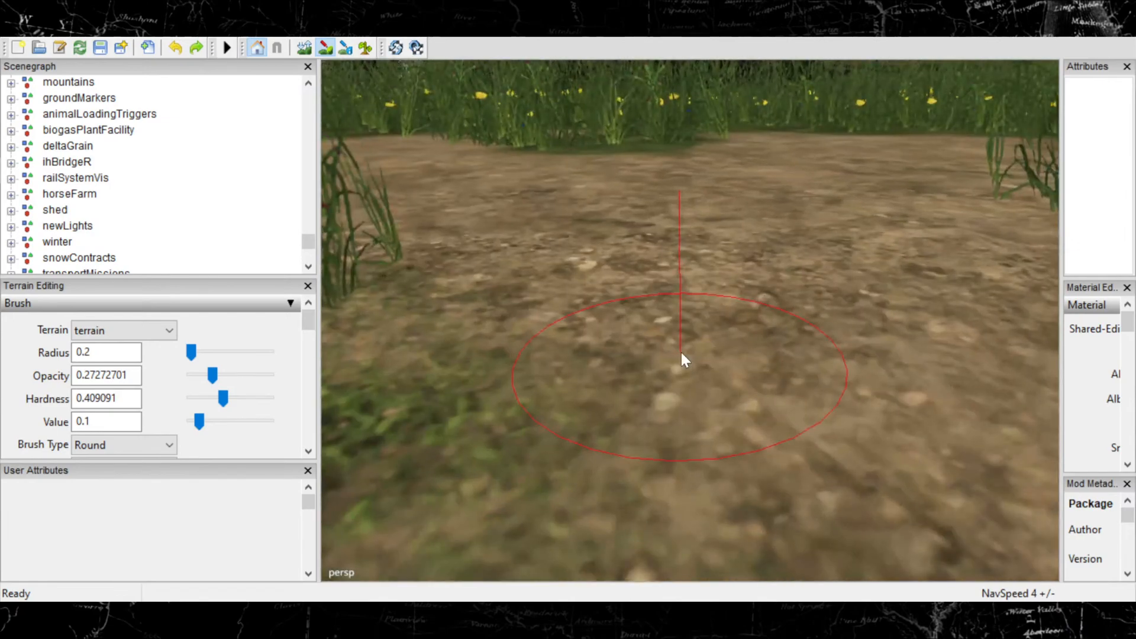
pyautogui.keyDown('alt'); pyautogui.moveTo(680, 350); pyautogui.dragTo(695, 478, button='middle'); pyautogui.keyUp('alt')
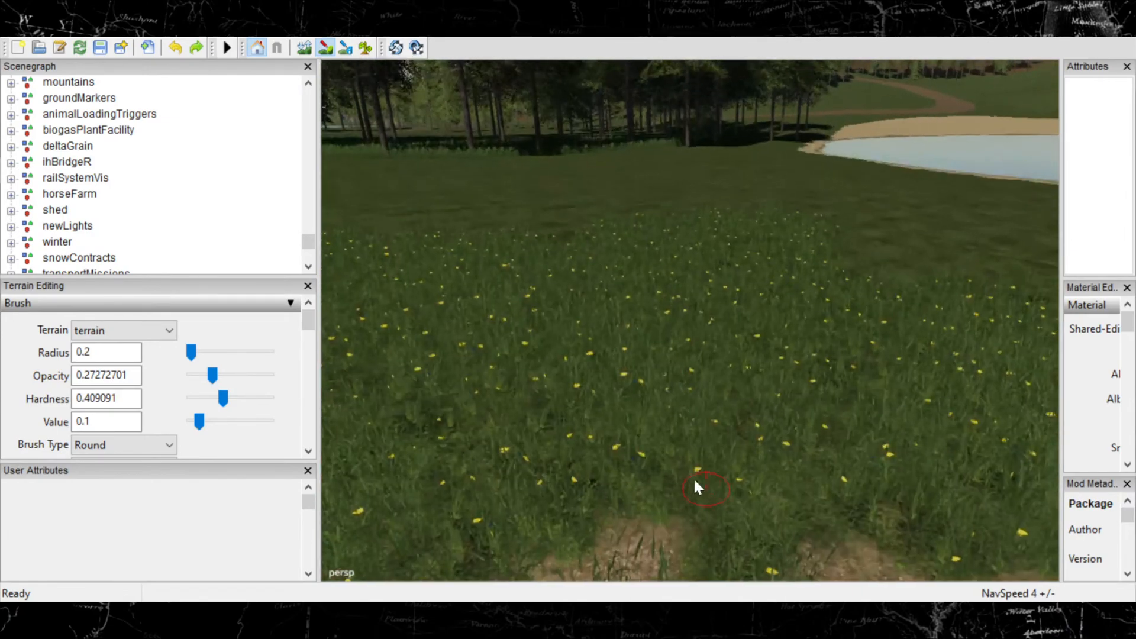
# Set the texture layer to FORESTLEAVES and paint an irregular strip along the boundary between the flowering foliage and the bare grass texture.
pyautogui.keyDown('alt'); pyautogui.moveTo(694, 478); pyautogui.dragTo(347, 474, button='right'); pyautogui.keyUp('alt')
pyautogui.keyDown('alt'); pyautogui.moveTo(474, 439); pyautogui.dragTo(886, 393, button='middle'); pyautogui.keyUp('alt')
pyautogui.keyDown('alt'); pyautogui.moveTo(657, 310); pyautogui.dragTo(819, 402, button='right'); pyautogui.keyUp('alt')
pyautogui.moveTo(682, 454)
pyautogui.keyDown('alt'); pyautogui.mouseDown(button='right')
pyautogui.moveTo(552, 396)
pyautogui.moveTo(379, 345)
pyautogui.moveTo(747, 391)
pyautogui.moveTo(807, 414)
pyautogui.mouseUp(button='right'); pyautogui.keyUp('alt')
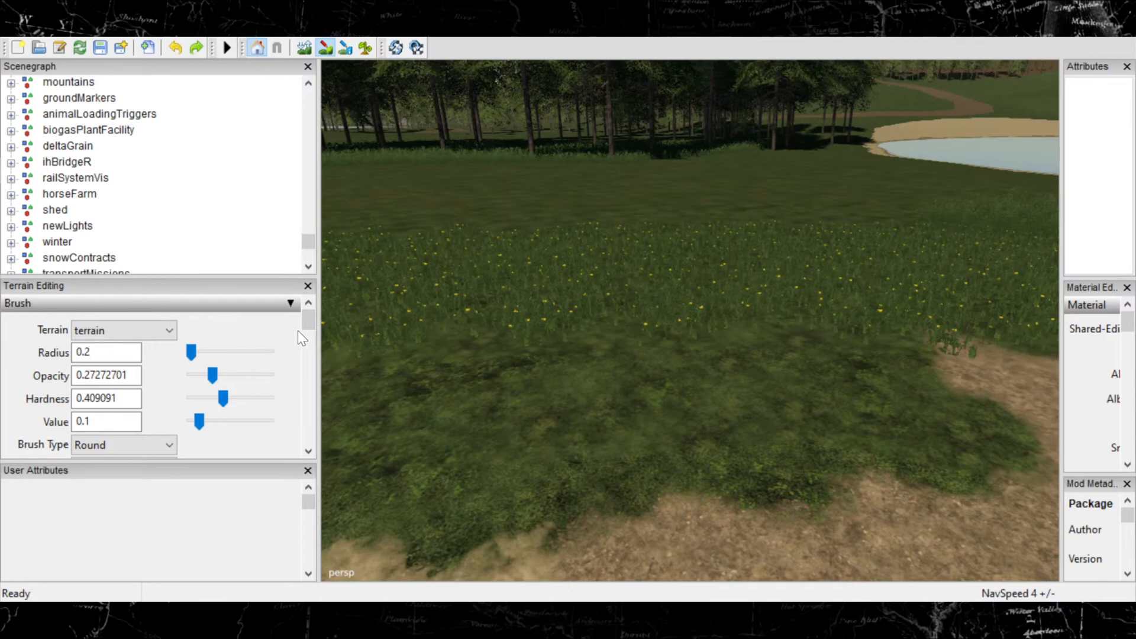
pyautogui.scroll(-3, 310, 329)
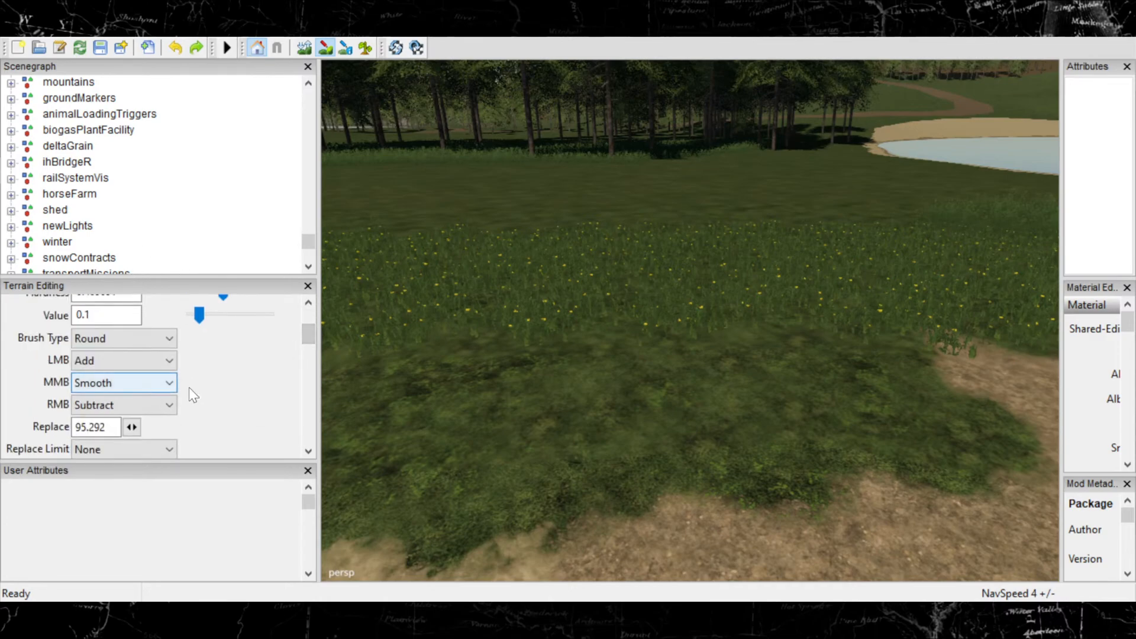
pyautogui.scroll(-5, 313, 368)
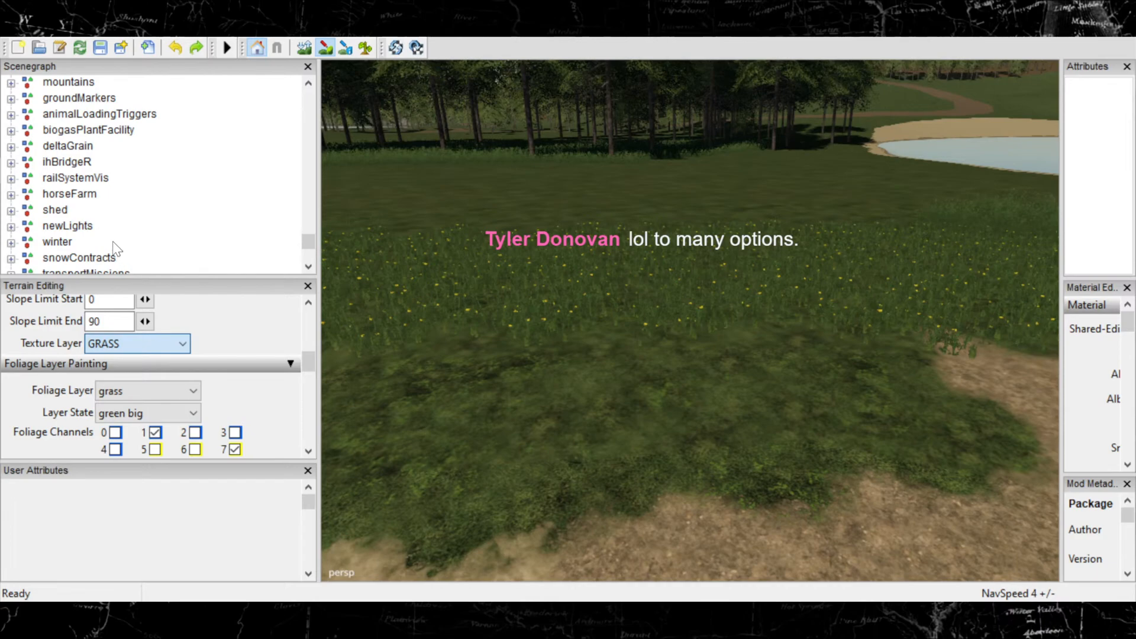
pyautogui.click(133, 196)
pyautogui.scroll(3, 802, 336)
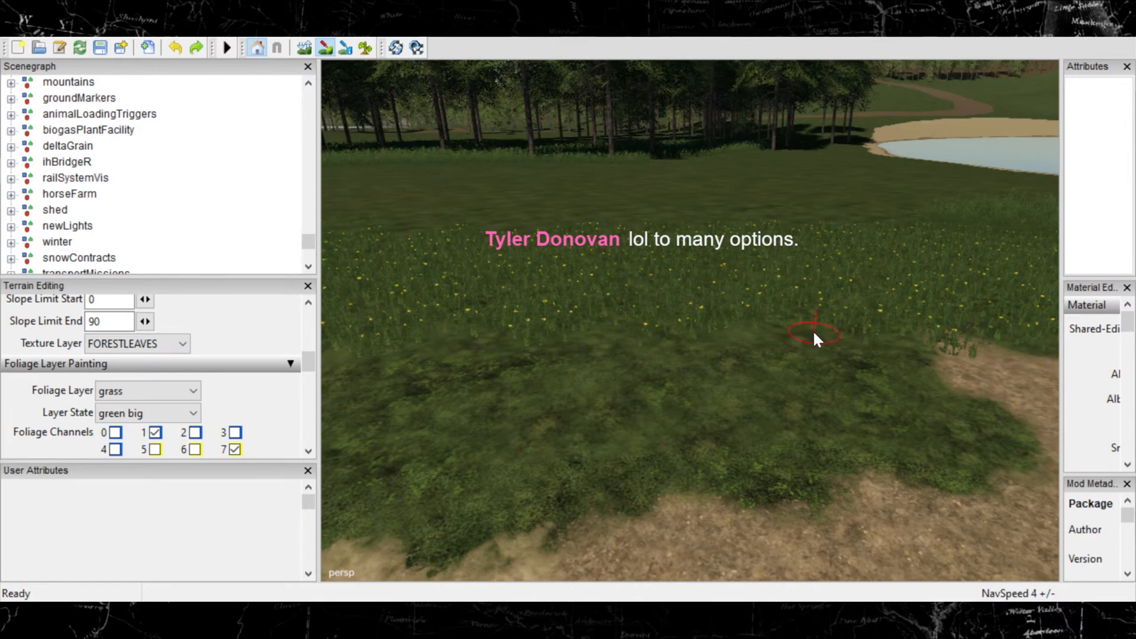
pyautogui.moveTo(860, 352)
pyautogui.mouseDown()
pyautogui.moveTo(895, 361)
pyautogui.moveTo(898, 337)
pyautogui.moveTo(869, 352)
pyautogui.mouseUp()
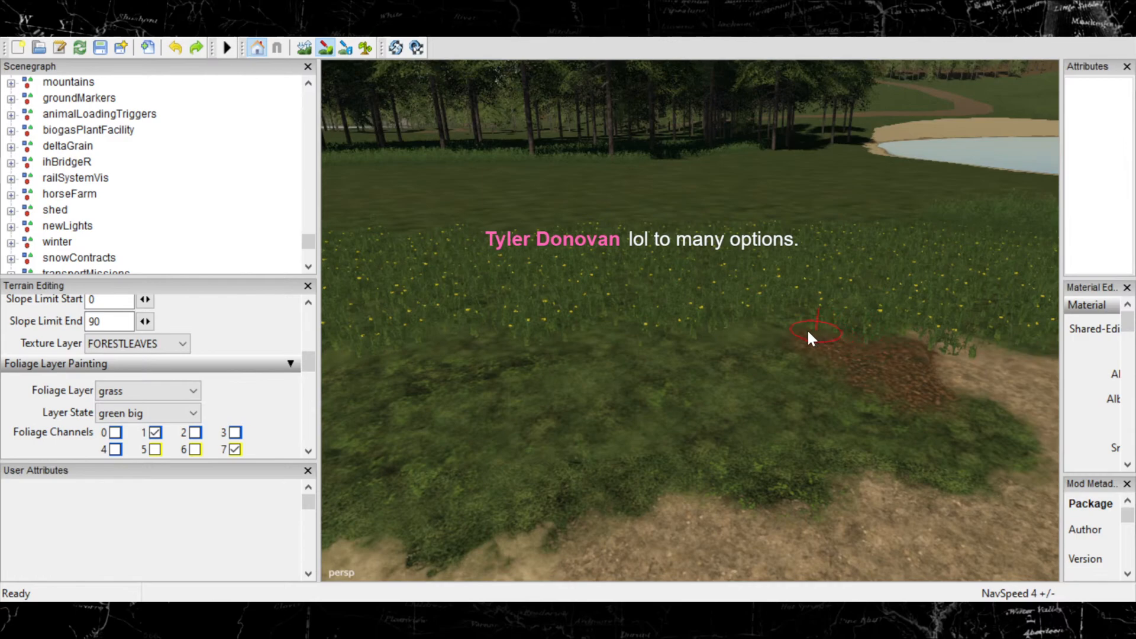
pyautogui.moveTo(733, 331); pyautogui.dragTo(709, 335)
pyautogui.moveTo(611, 326)
pyautogui.mouseDown()
pyautogui.moveTo(545, 344)
pyautogui.moveTo(454, 341)
pyautogui.moveTo(494, 350)
pyautogui.moveTo(324, 360)
pyautogui.mouseUp()
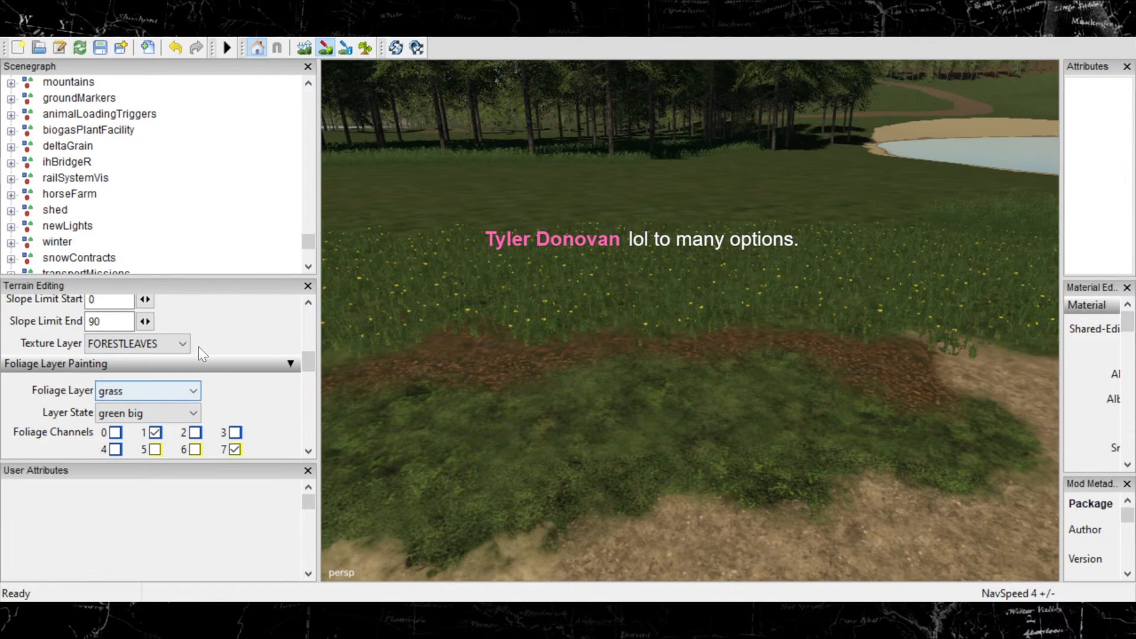
# Paint ROUGH_DIRT_2 over the end of the bare grass area beside the new leaf strip and undo the last two strokes.
pyautogui.click(164, 342)
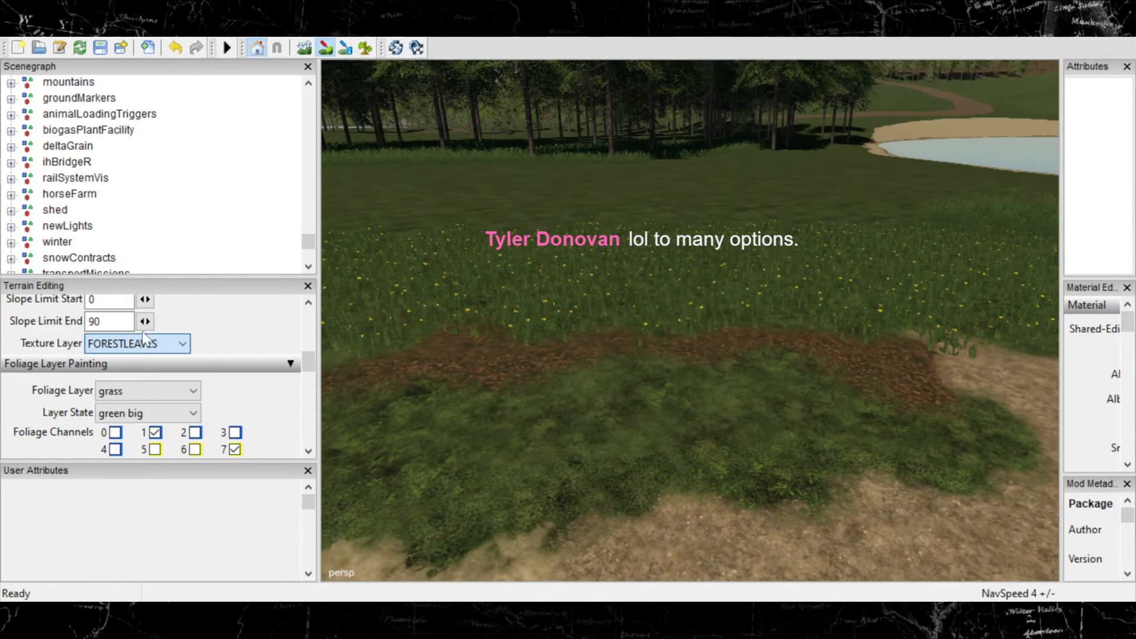
pyautogui.click(138, 362)
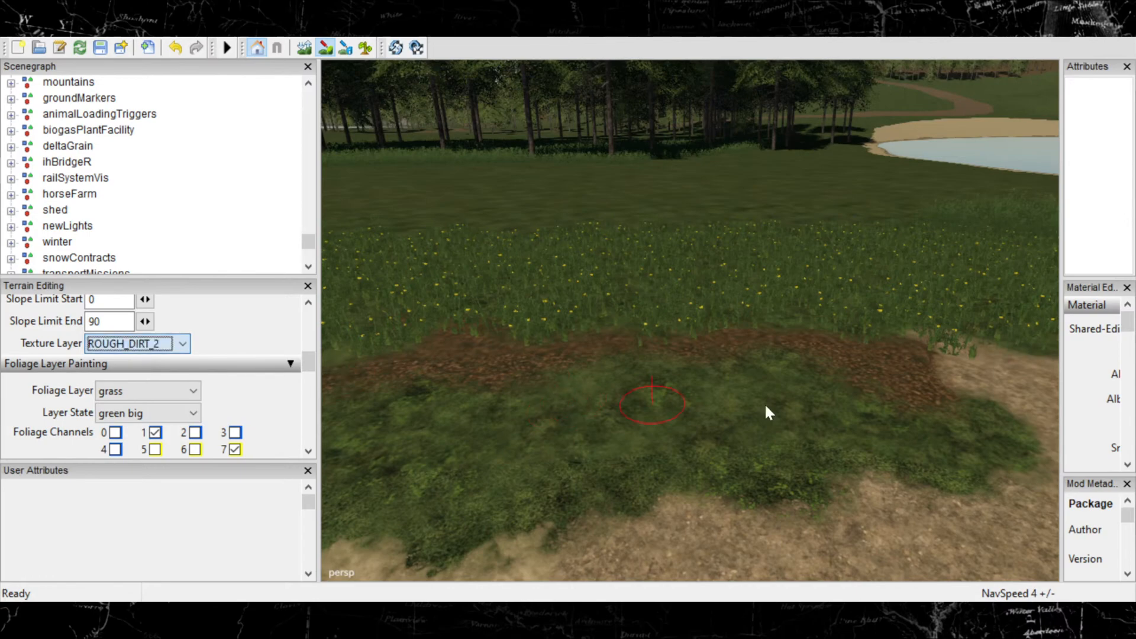
pyautogui.moveTo(984, 431)
pyautogui.mouseDown()
pyautogui.moveTo(966, 444)
pyautogui.moveTo(984, 421)
pyautogui.moveTo(933, 455)
pyautogui.moveTo(843, 391)
pyautogui.moveTo(783, 373)
pyautogui.moveTo(819, 393)
pyautogui.moveTo(772, 351)
pyautogui.moveTo(800, 419)
pyautogui.mouseUp()
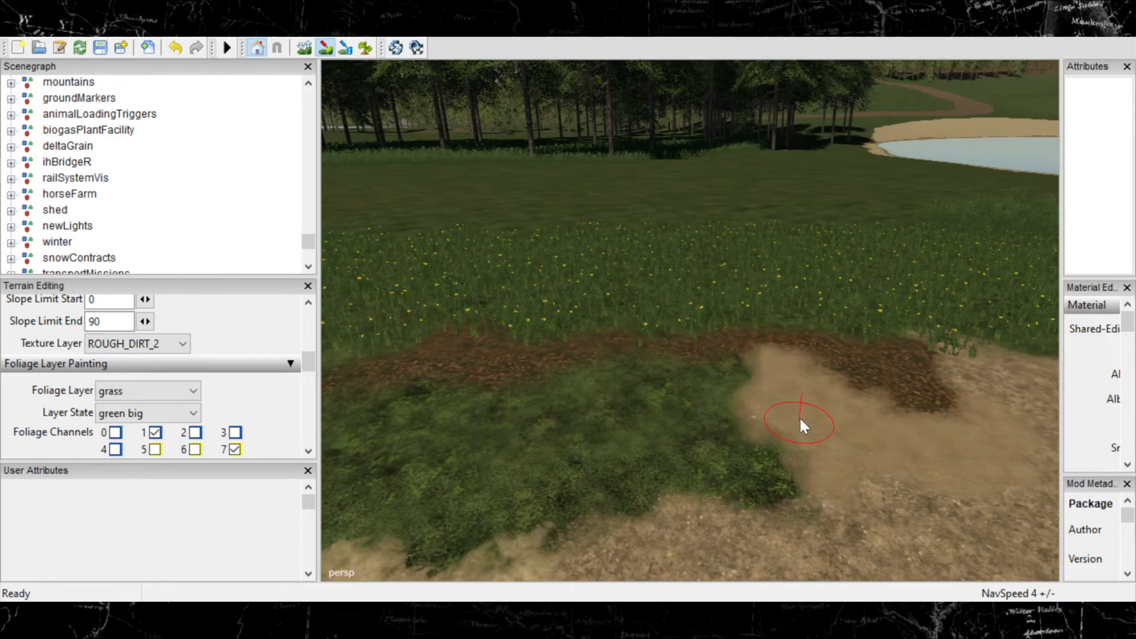
pyautogui.keyDown('alt'); pyautogui.moveTo(766, 406); pyautogui.dragTo(187, 456, button='right'); pyautogui.keyUp('alt')
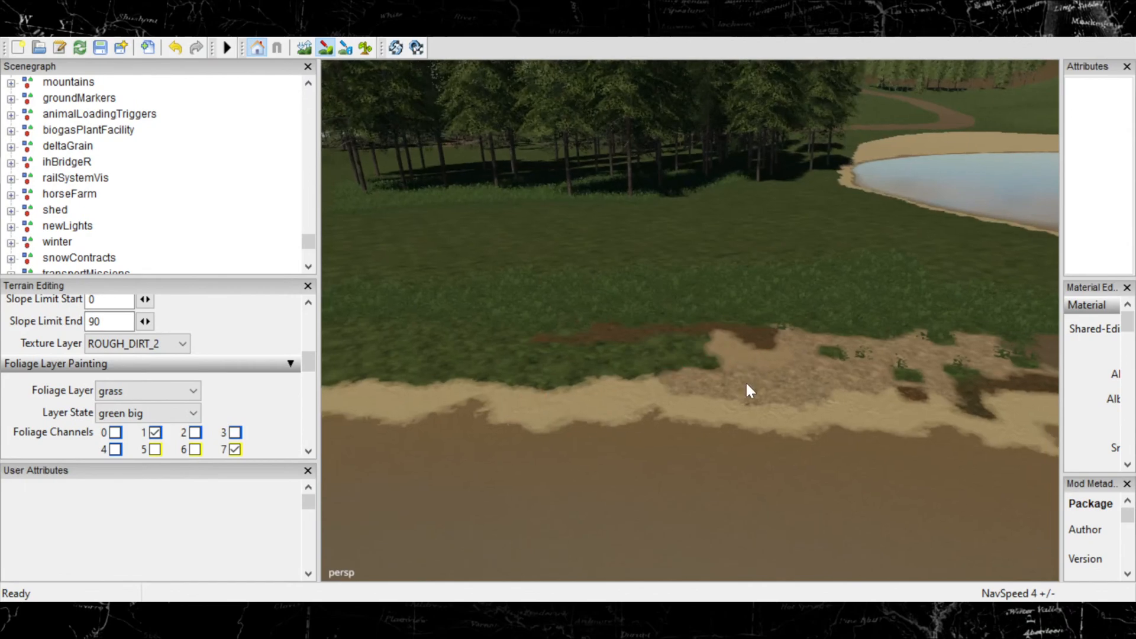
pyautogui.keyDown('alt'); pyautogui.moveTo(745, 382); pyautogui.dragTo(1039, 281, button='right'); pyautogui.keyUp('alt')
pyautogui.keyDown('alt'); pyautogui.moveTo(790, 370); pyautogui.dragTo(862, 351, button='right'); pyautogui.keyUp('alt')
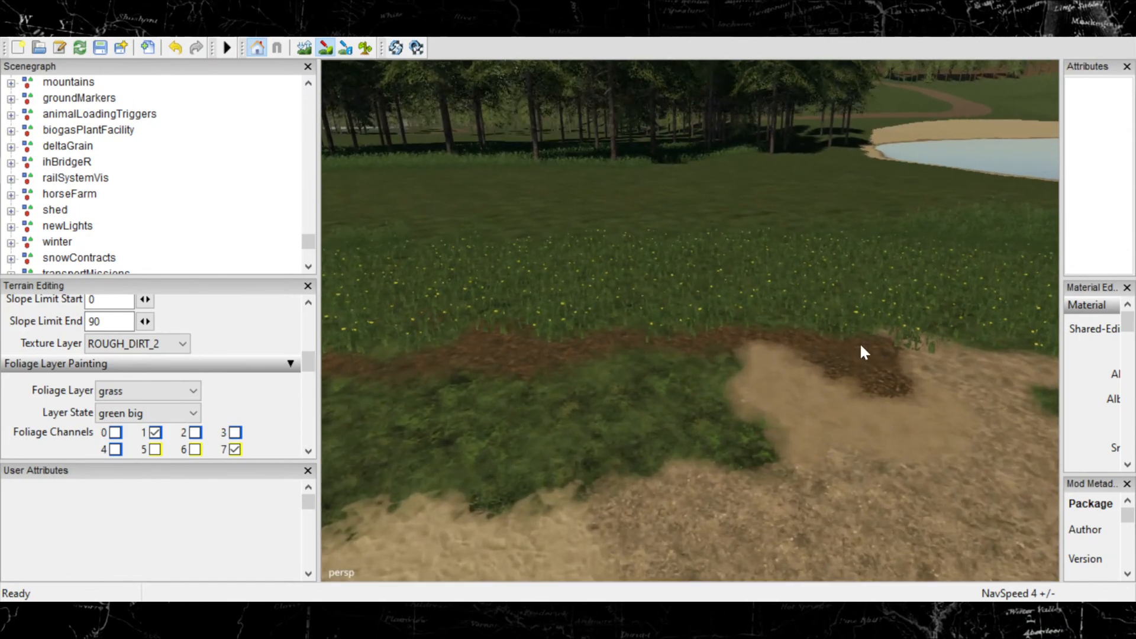
pyautogui.hotkey('ctrl', 'z')
pyautogui.hotkey('ctrl', 'z')
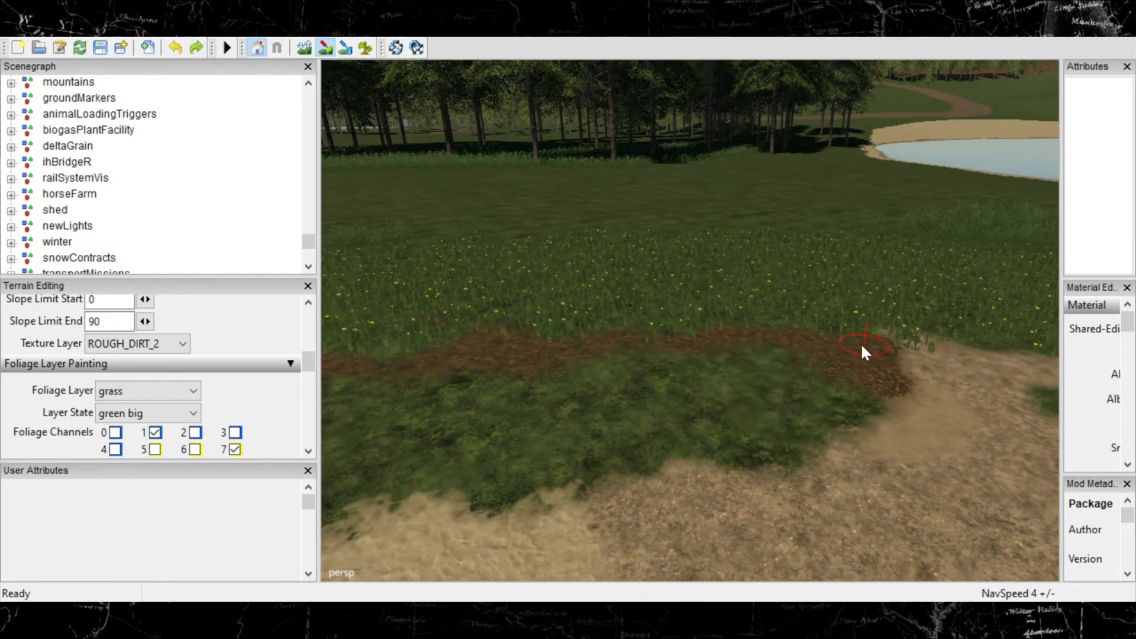
# Set the texture layer to ROUGH_MUD and paint over the bare grass between the leaf strip and the existing mud patch.
pyautogui.click(169, 343)
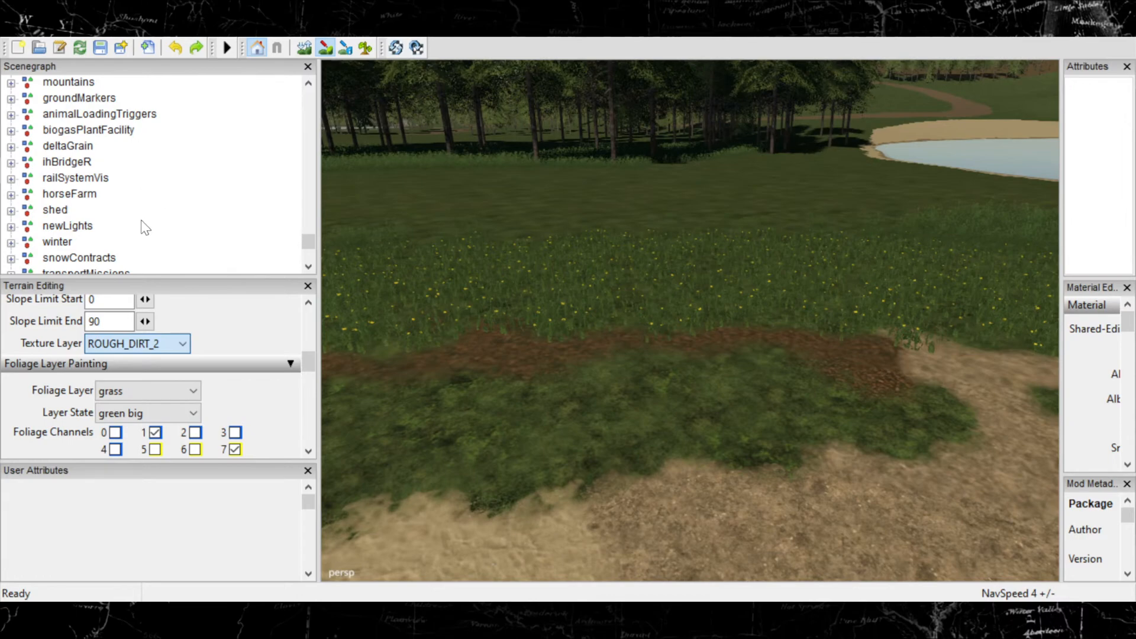
pyautogui.press('Down')
pyautogui.moveTo(695, 444); pyautogui.dragTo(705, 394)
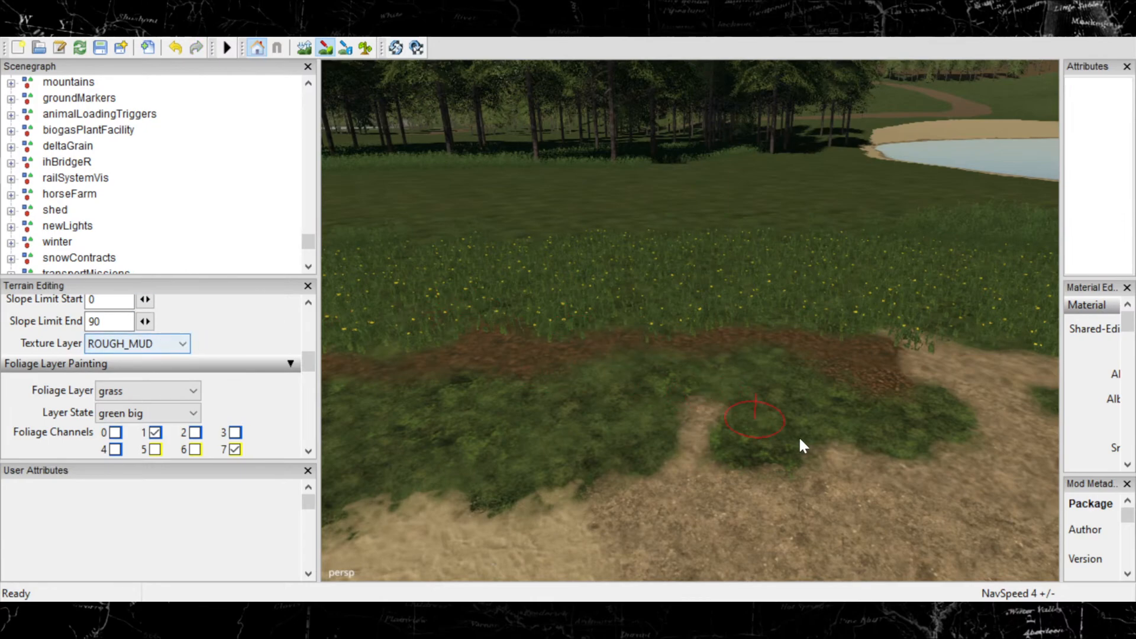
pyautogui.moveTo(793, 381)
pyautogui.mouseDown()
pyautogui.moveTo(751, 354)
pyautogui.moveTo(639, 363)
pyautogui.mouseUp()
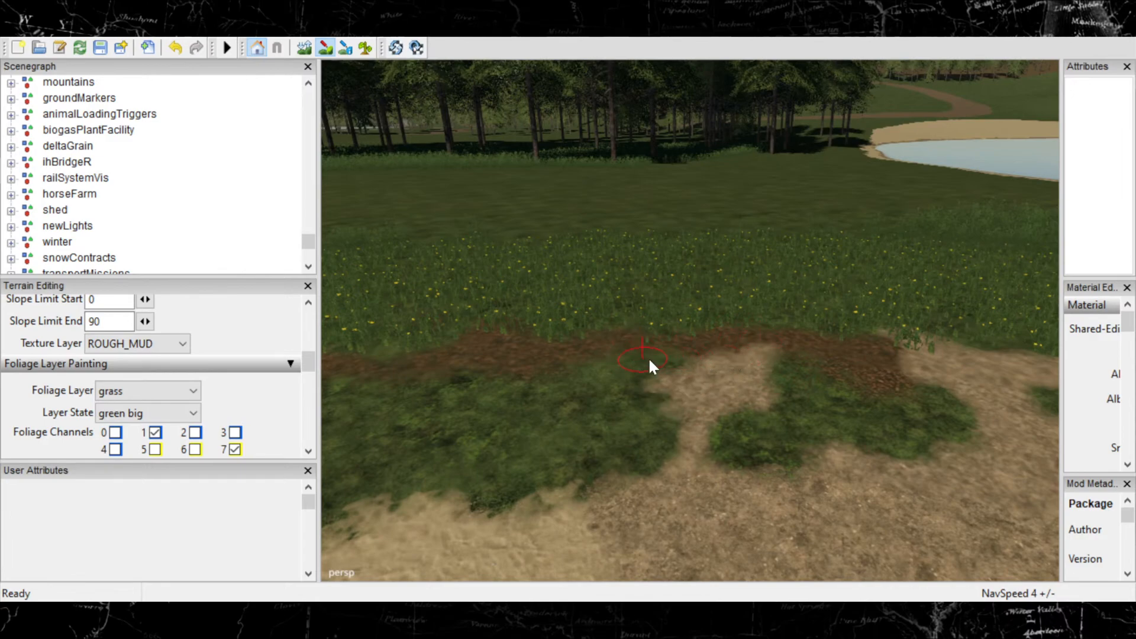
pyautogui.moveTo(788, 377)
pyautogui.mouseDown()
pyautogui.moveTo(739, 415)
pyautogui.moveTo(769, 391)
pyautogui.moveTo(806, 436)
pyautogui.moveTo(931, 449)
pyautogui.moveTo(676, 431)
pyautogui.moveTo(624, 406)
pyautogui.moveTo(649, 382)
pyautogui.moveTo(567, 390)
pyautogui.mouseUp()
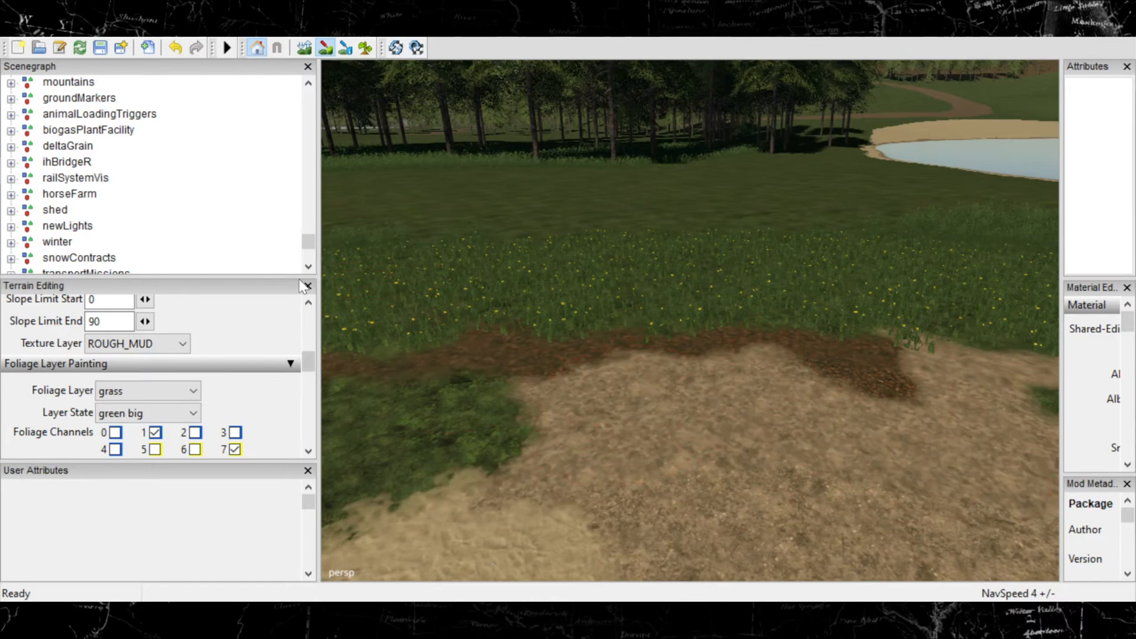
# Set the texture layer to FORESTLEAVES, shrink the brush and dab four scattered leaf spots onto the rough mud patch.
pyautogui.click(156, 346)
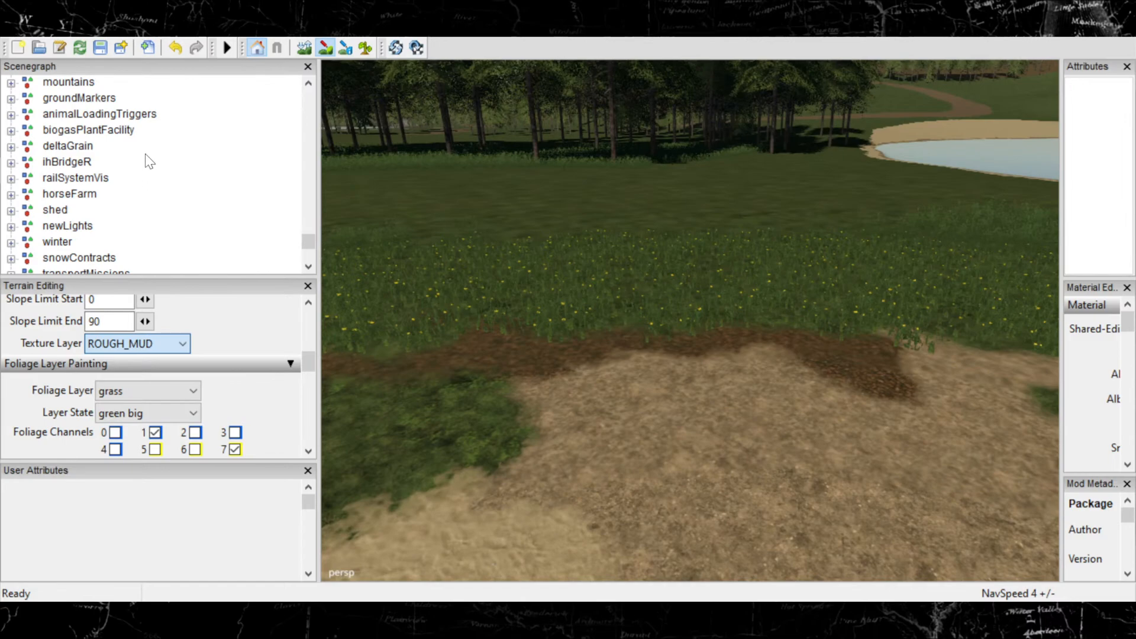
pyautogui.click(140, 194)
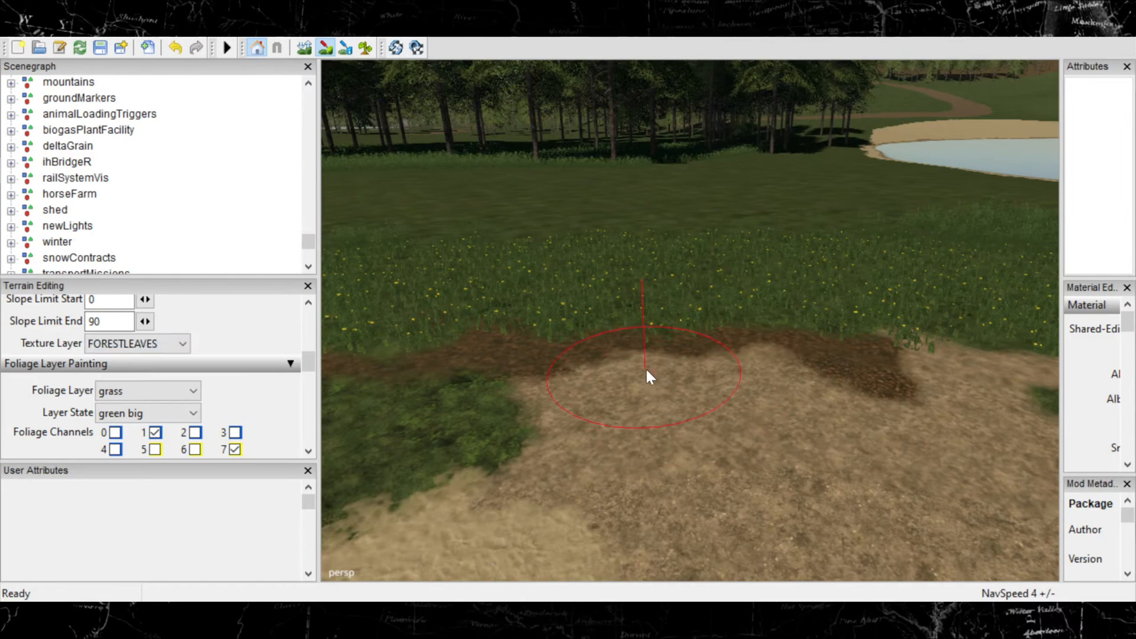
pyautogui.scroll(-6, 692, 411)
pyautogui.scroll(2, 719, 478)
pyautogui.click(719, 477)
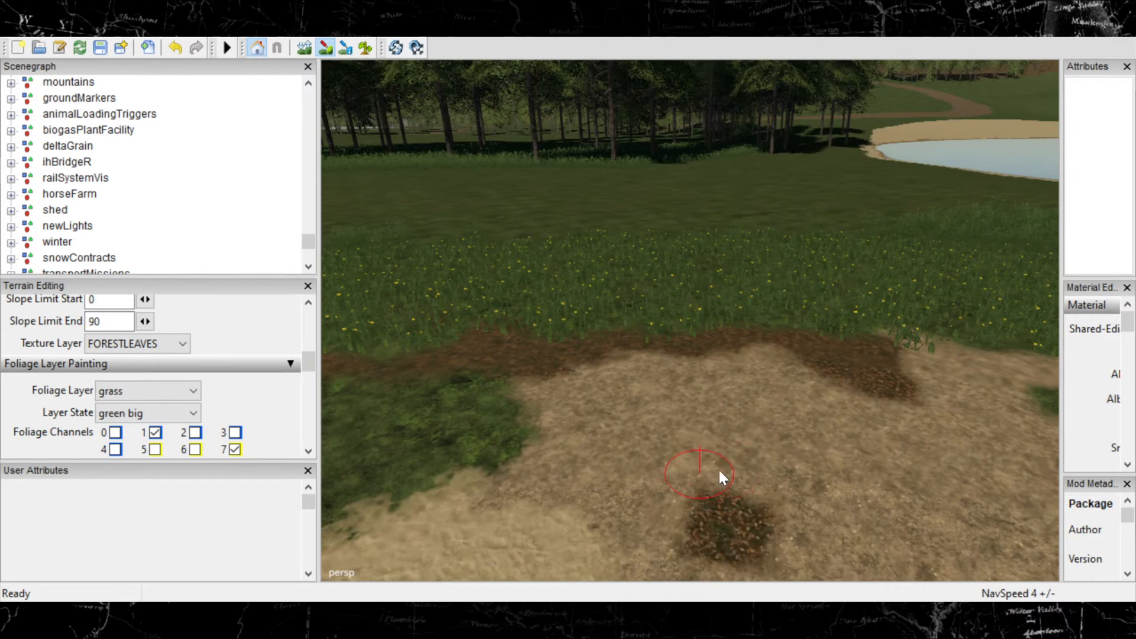
pyautogui.click(923, 464)
pyautogui.click(1012, 470)
pyautogui.click(726, 391)
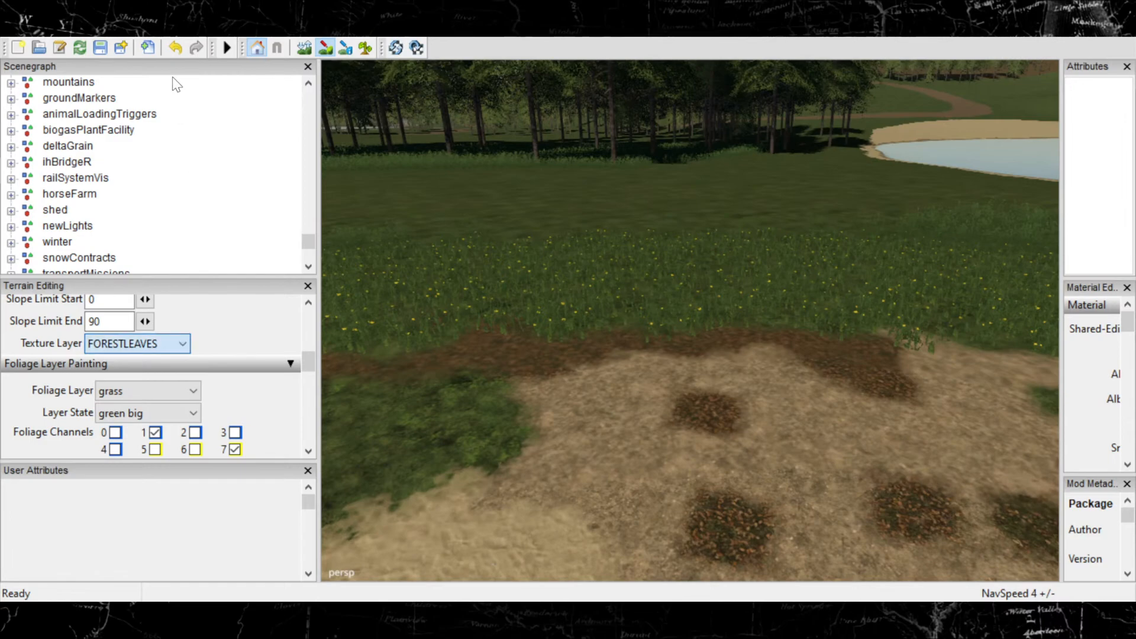
# Set the texture layer to GRASS and dab three scattered grass spots onto the rough mud between the leaf spots.
pyautogui.click(125, 42)
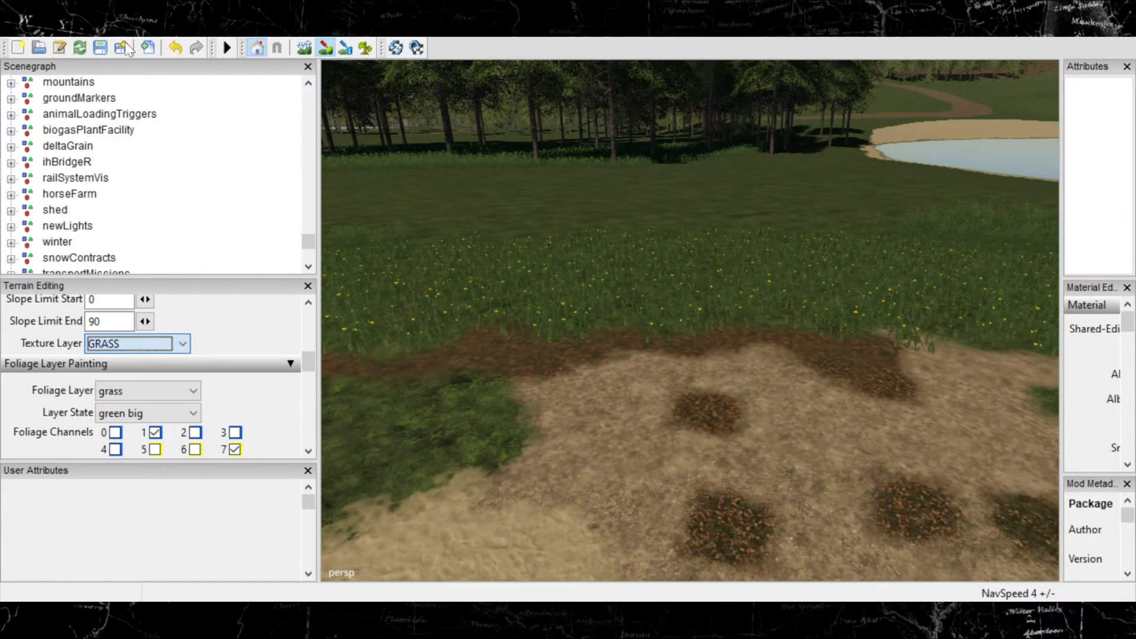
pyautogui.click(839, 414)
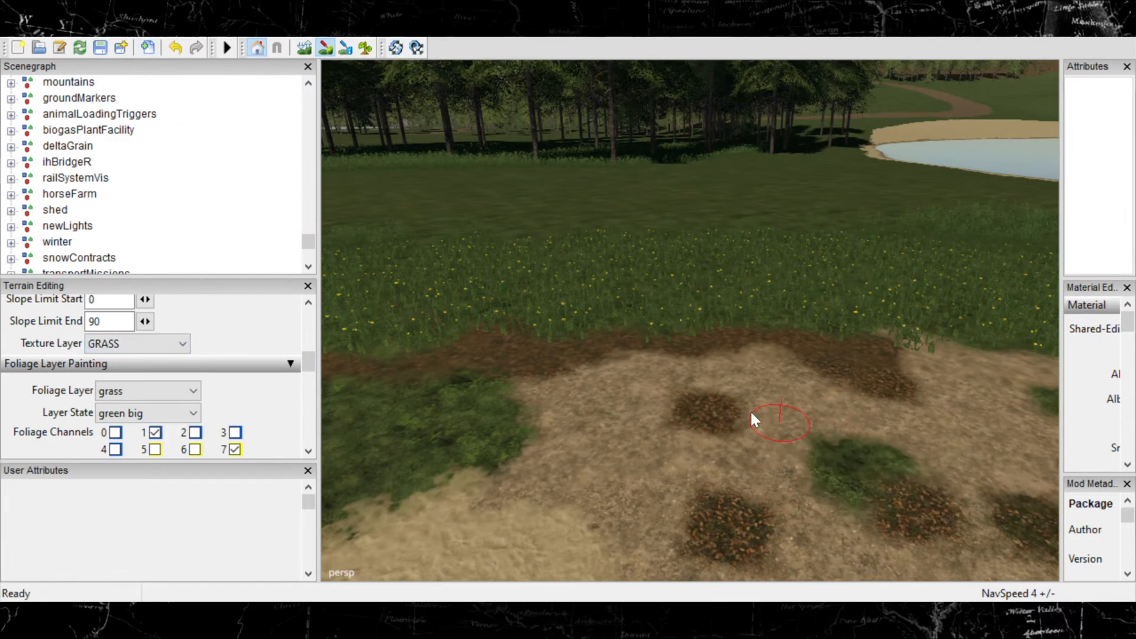
pyautogui.click(568, 422)
pyautogui.click(974, 375)
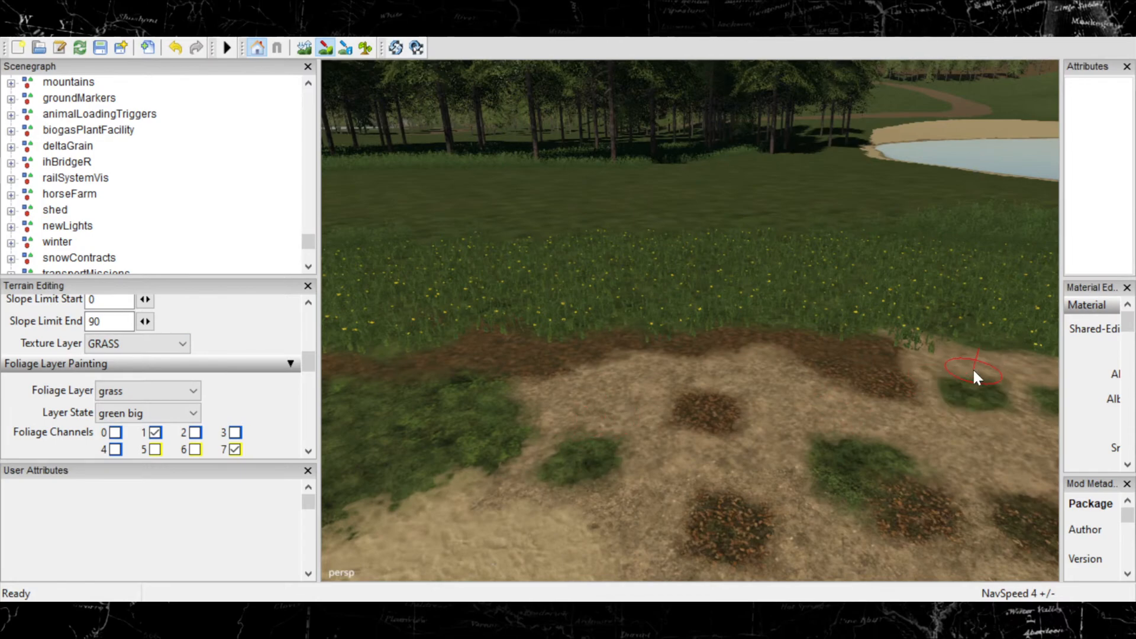
# Switch to foliage painting and add green big grass foliage over the three grass spots on the mud patch.
pyautogui.click(367, 47)
pyautogui.moveTo(583, 456)
pyautogui.mouseDown()
pyautogui.moveTo(609, 456)
pyautogui.moveTo(586, 441)
pyautogui.mouseUp()
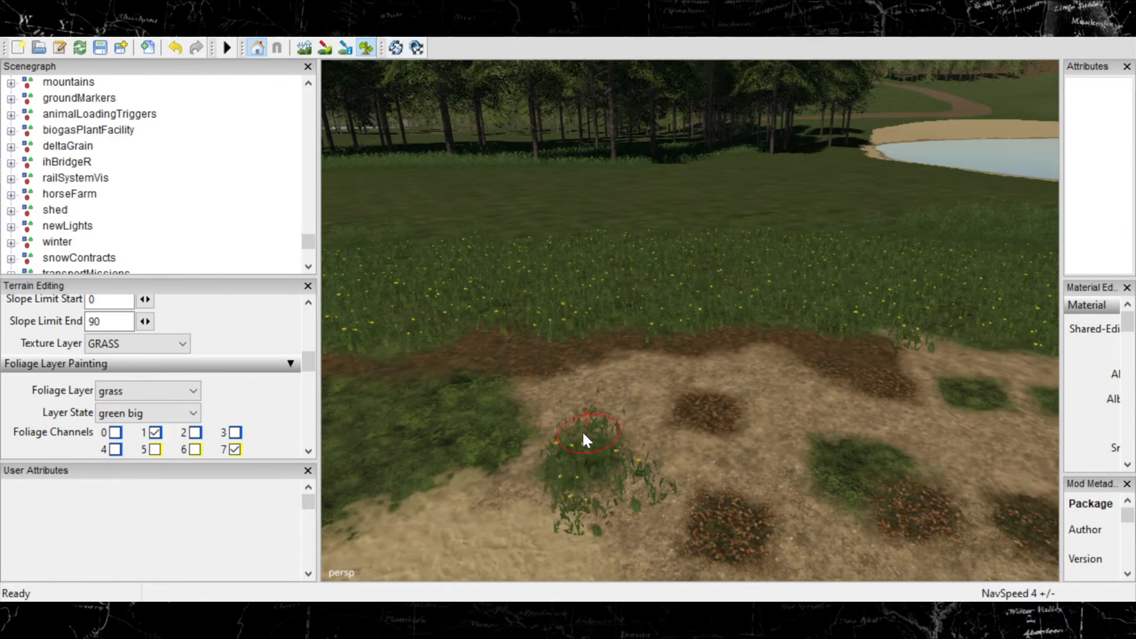
pyautogui.click(837, 455)
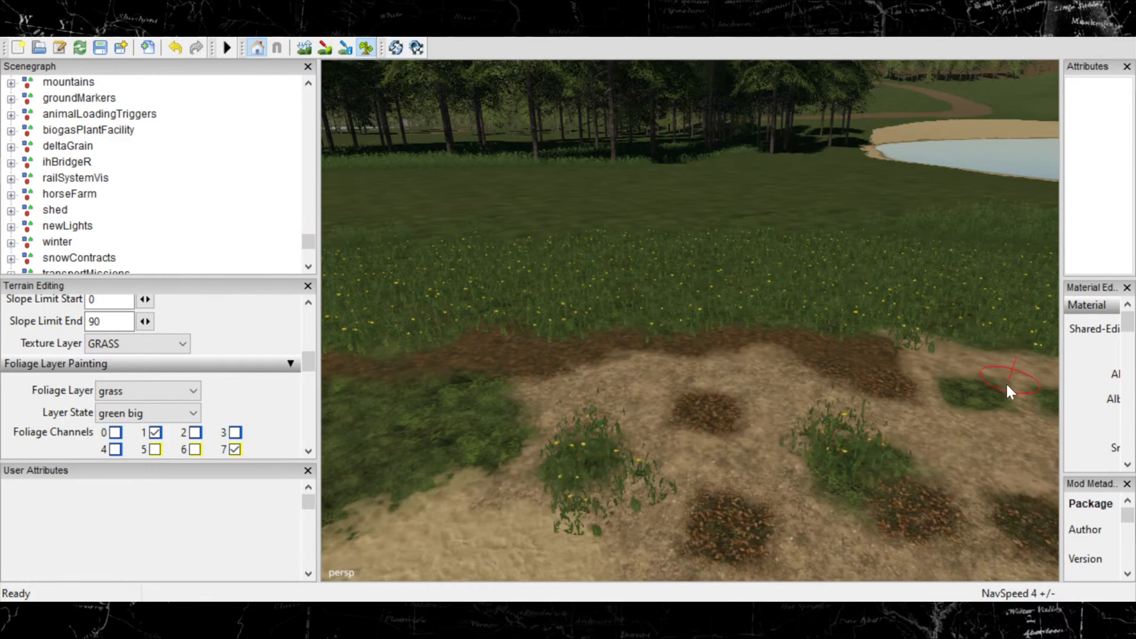
pyautogui.moveTo(1010, 389); pyautogui.dragTo(969, 377)
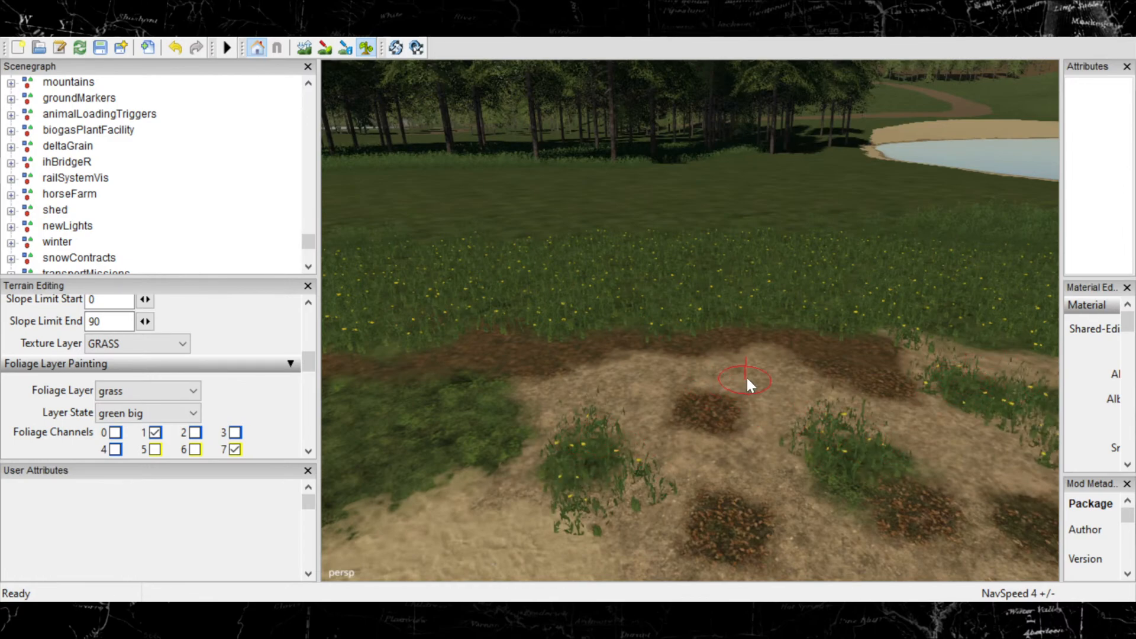
# Paint grass foliage over the bare grass headland beside the dirt patch, up to the sandy lake edge.
pyautogui.moveTo(801, 454)
pyautogui.mouseDown(button='middle')
pyautogui.moveTo(672, 361)
pyautogui.moveTo(673, 322)
pyautogui.moveTo(715, 358)
pyautogui.moveTo(847, 402)
pyautogui.moveTo(813, 325)
pyautogui.mouseUp(button='middle')
pyautogui.keyDown('alt'); pyautogui.moveTo(813, 325); pyautogui.dragTo(242, 313, button='right'); pyautogui.keyUp('alt')
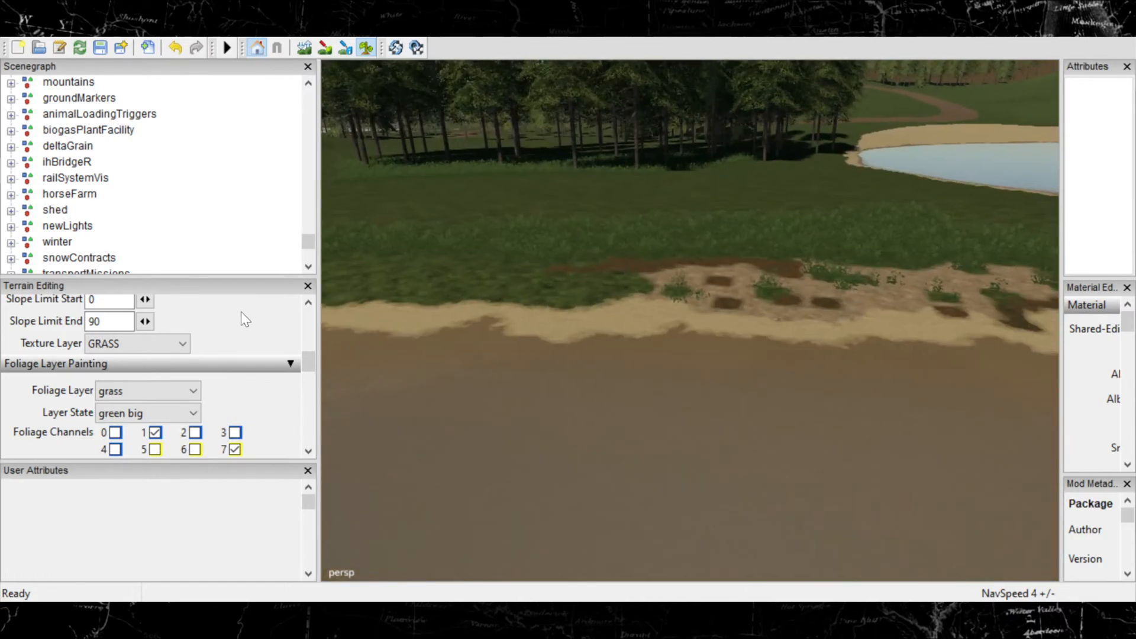
pyautogui.keyDown('alt'); pyautogui.moveTo(879, 322); pyautogui.dragTo(767, 561, button='middle'); pyautogui.keyUp('alt')
pyautogui.keyDown('alt'); pyautogui.moveTo(767, 561); pyautogui.dragTo(545, 467, button='right'); pyautogui.keyUp('alt')
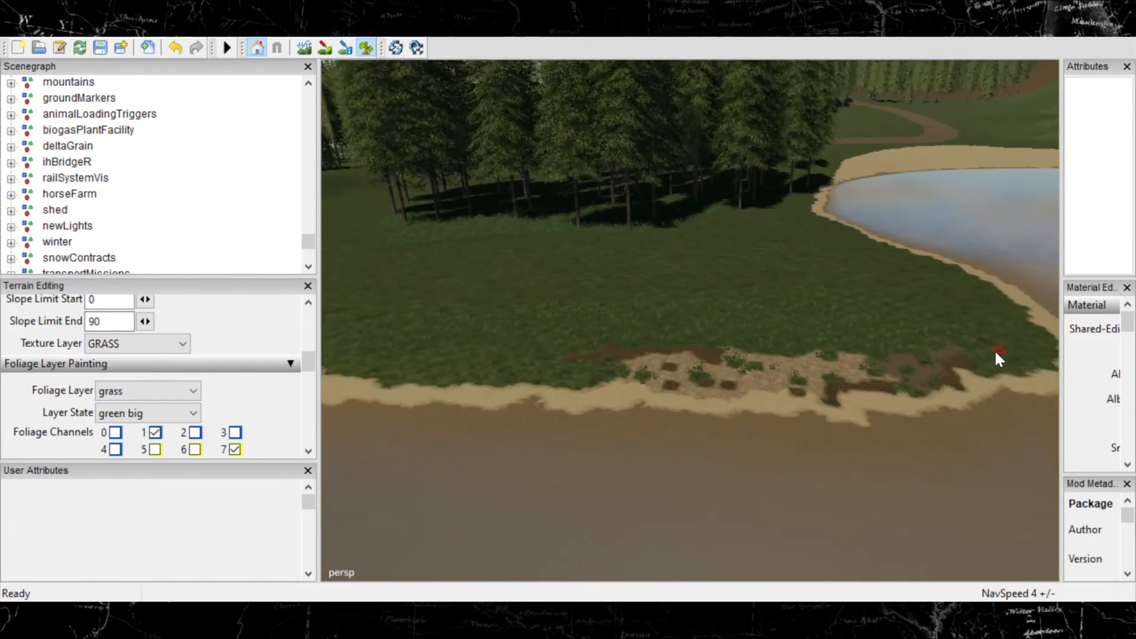
pyautogui.moveTo(752, 390)
pyautogui.keyDown('alt'); pyautogui.mouseDown(button='middle')
pyautogui.moveTo(676, 417)
pyautogui.moveTo(618, 396)
pyautogui.moveTo(723, 350)
pyautogui.moveTo(562, 358)
pyautogui.mouseUp(button='middle'); pyautogui.keyUp('alt')
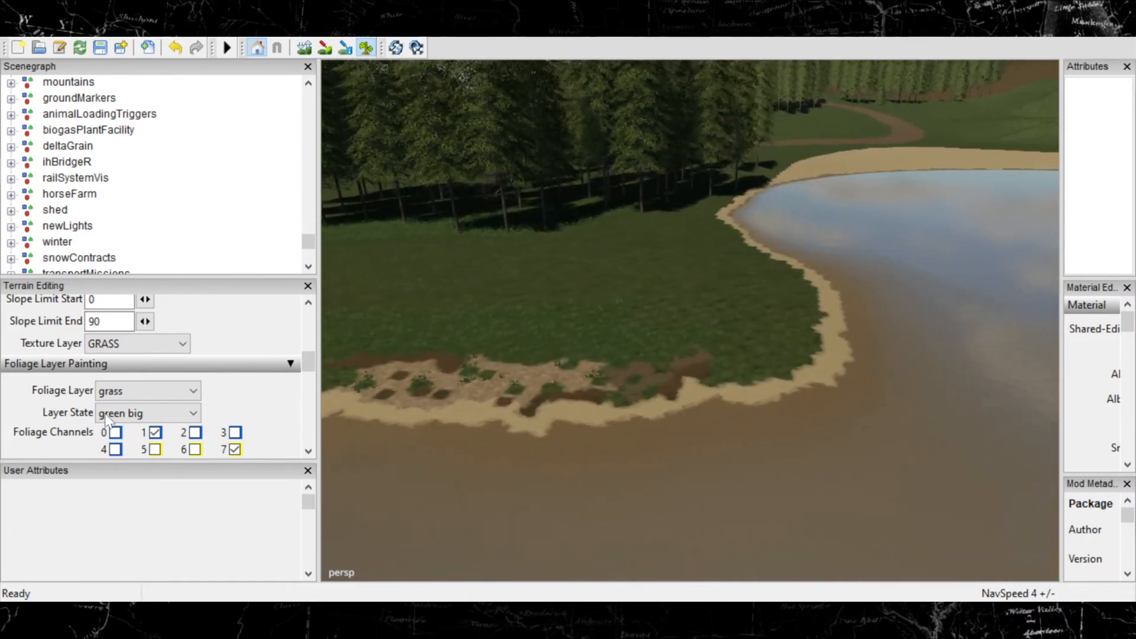
pyautogui.moveTo(562, 357)
pyautogui.keyDown('alt'); pyautogui.mouseDown(button='right')
pyautogui.moveTo(889, 358)
pyautogui.moveTo(912, 443)
pyautogui.moveTo(694, 433)
pyautogui.mouseUp(button='right'); pyautogui.keyUp('alt')
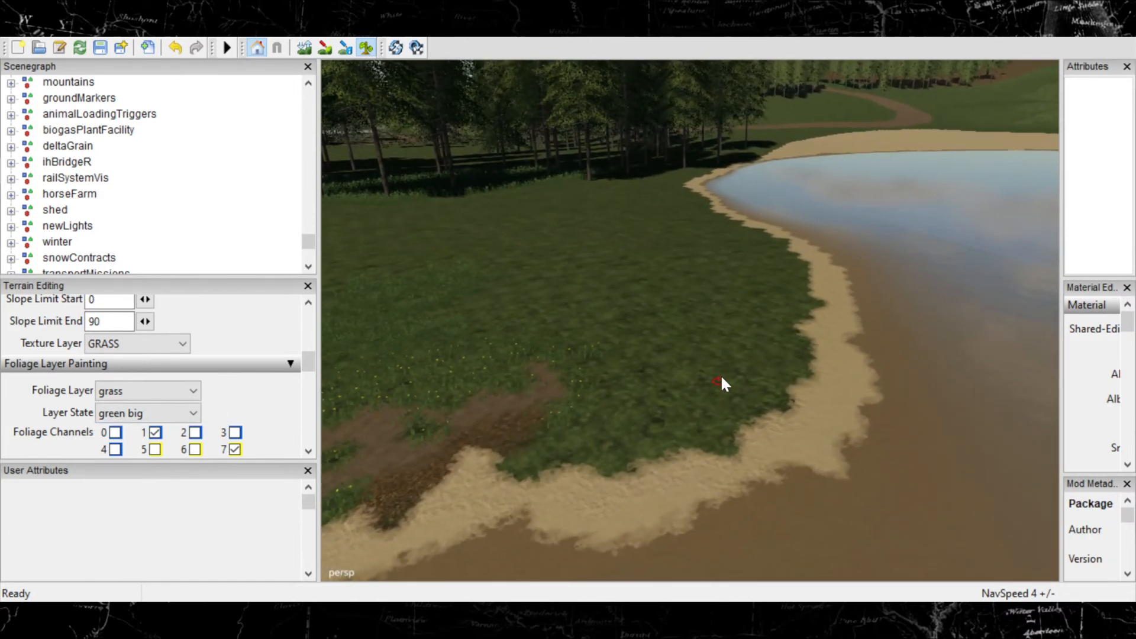
pyautogui.moveTo(764, 361)
pyautogui.mouseDown()
pyautogui.moveTo(773, 327)
pyautogui.moveTo(715, 380)
pyautogui.moveTo(739, 378)
pyautogui.mouseUp()
pyautogui.moveTo(652, 410); pyautogui.dragTo(606, 428)
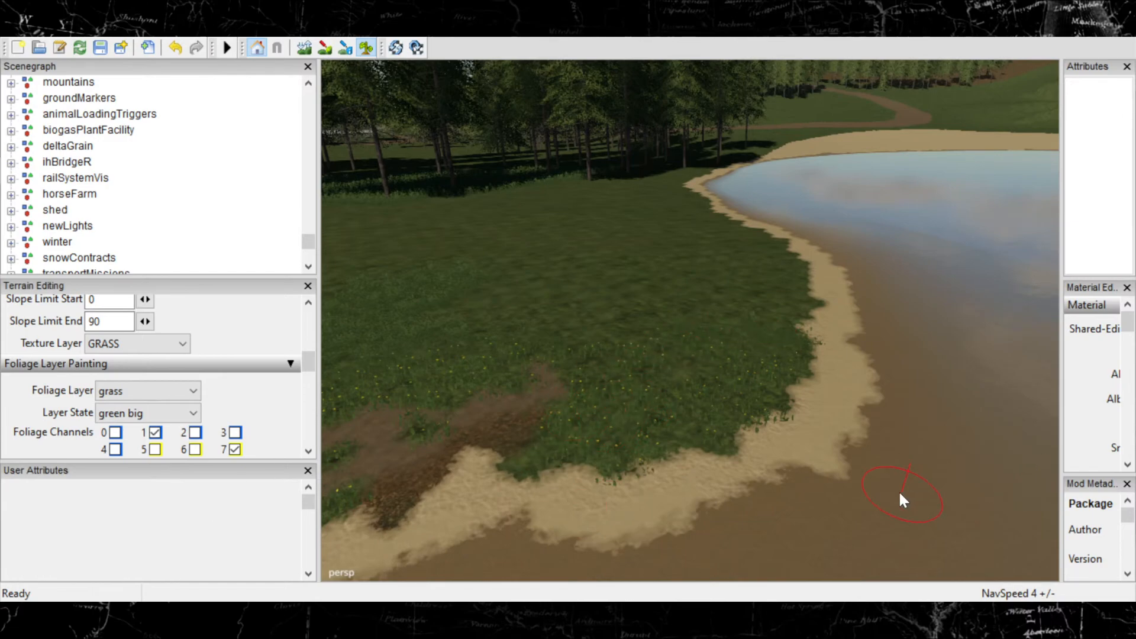
# Examine the painted shoreline close up and from a distance, from the foliage on the headland to the remaining bare grass section.
pyautogui.moveTo(736, 464)
pyautogui.keyDown('alt'); pyautogui.mouseDown(button='middle')
pyautogui.moveTo(885, 234)
pyautogui.moveTo(727, 114)
pyautogui.moveTo(608, 209)
pyautogui.moveTo(812, 123)
pyautogui.moveTo(775, 221)
pyautogui.moveTo(599, 388)
pyautogui.mouseUp(button='middle'); pyautogui.keyUp('alt')
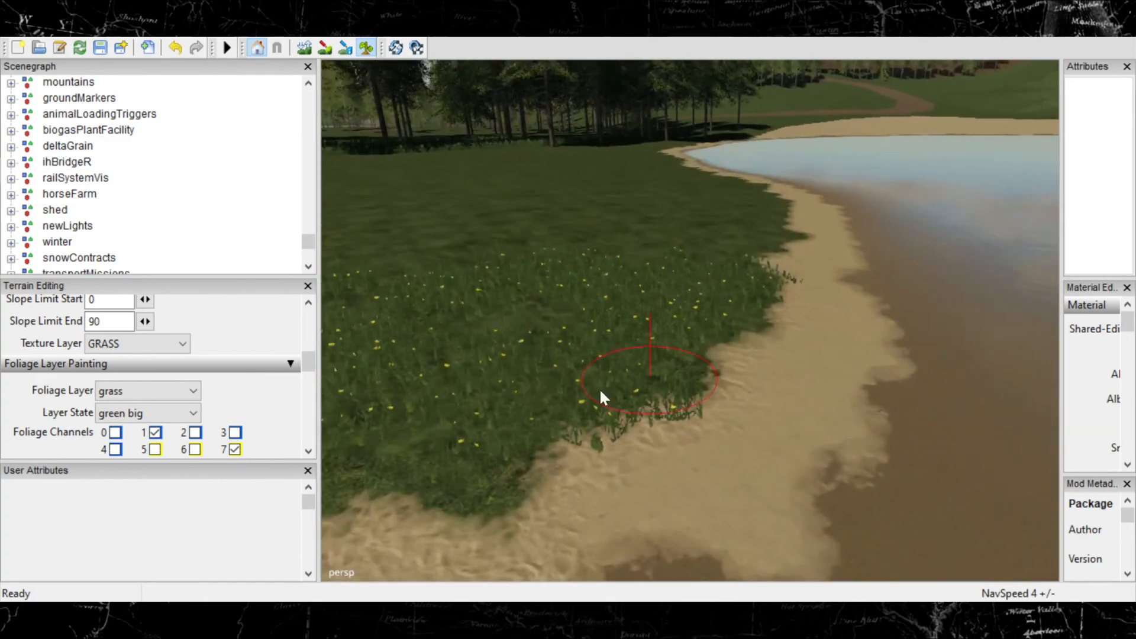
pyautogui.scroll(3, 651, 361)
pyautogui.keyDown('alt'); pyautogui.moveTo(704, 334); pyautogui.dragTo(724, 259, button='middle'); pyautogui.keyUp('alt')
pyautogui.scroll(-5, 808, 244)
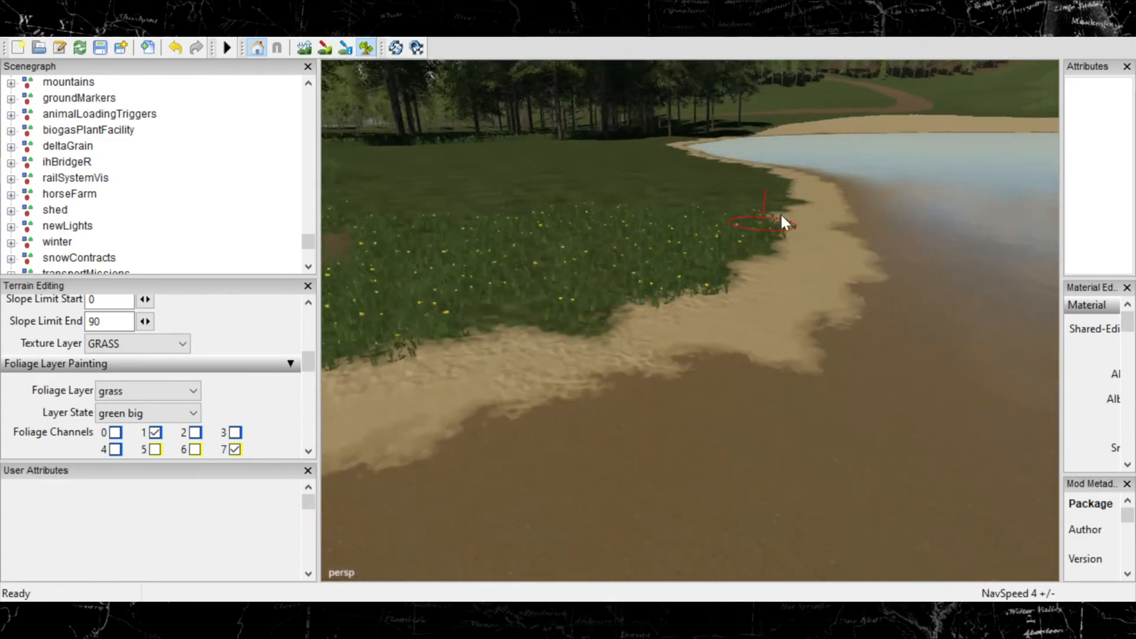
pyautogui.keyDown('alt'); pyautogui.moveTo(780, 214); pyautogui.dragTo(830, 240, button='middle'); pyautogui.keyUp('alt')
pyautogui.keyDown('alt'); pyautogui.moveTo(830, 239); pyautogui.dragTo(942, 253); pyautogui.keyUp('alt')
pyautogui.scroll(-4, 940, 257)
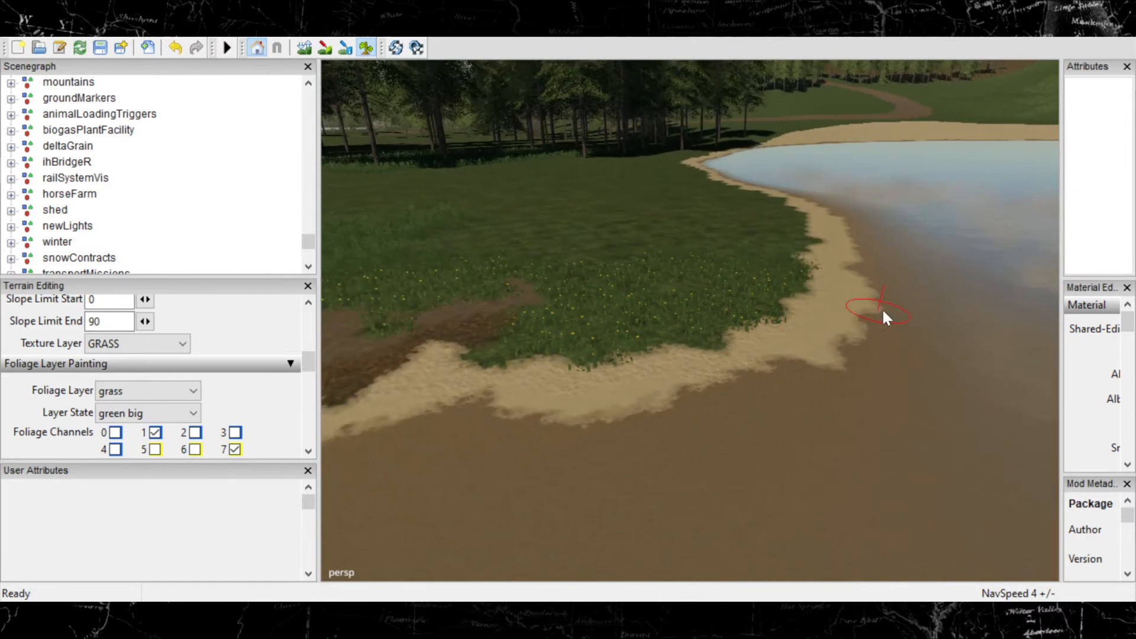
pyautogui.moveTo(747, 372)
pyautogui.mouseDown(button='middle')
pyautogui.moveTo(781, 337)
pyautogui.moveTo(1066, 321)
pyautogui.mouseUp(button='middle')
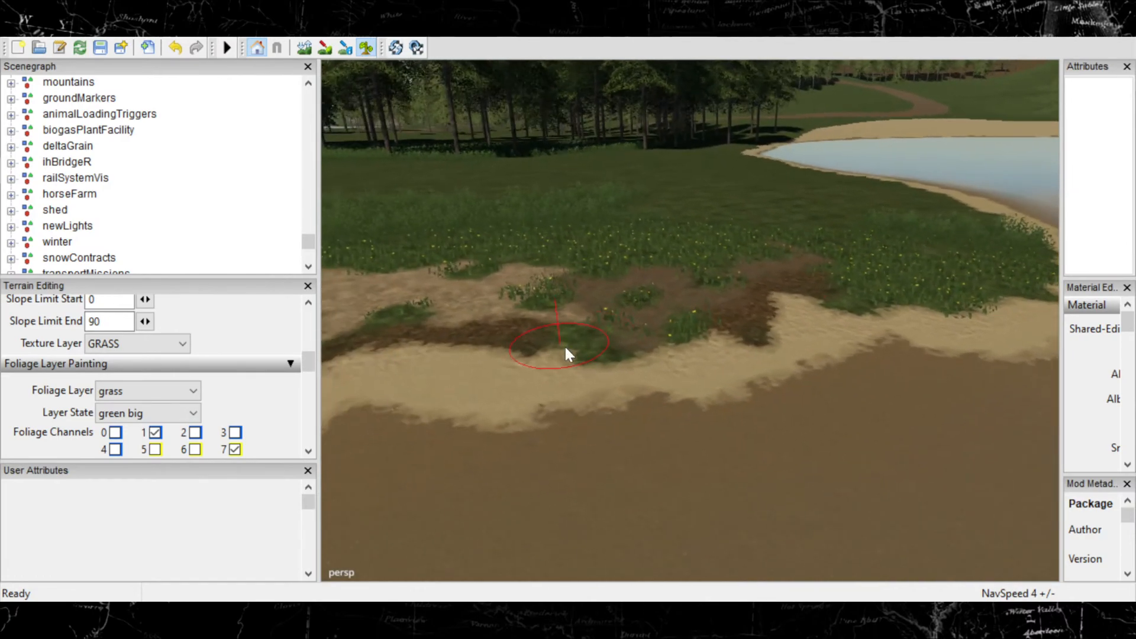
pyautogui.moveTo(563, 344)
pyautogui.keyDown('alt'); pyautogui.mouseDown(button='middle')
pyautogui.moveTo(883, 390)
pyautogui.moveTo(1036, 384)
pyautogui.mouseUp(button='middle'); pyautogui.keyUp('alt')
pyautogui.moveTo(728, 408)
pyautogui.keyDown('alt'); pyautogui.mouseDown(button='middle')
pyautogui.moveTo(929, 470)
pyautogui.moveTo(1081, 428)
pyautogui.mouseUp(button='middle'); pyautogui.keyUp('alt')
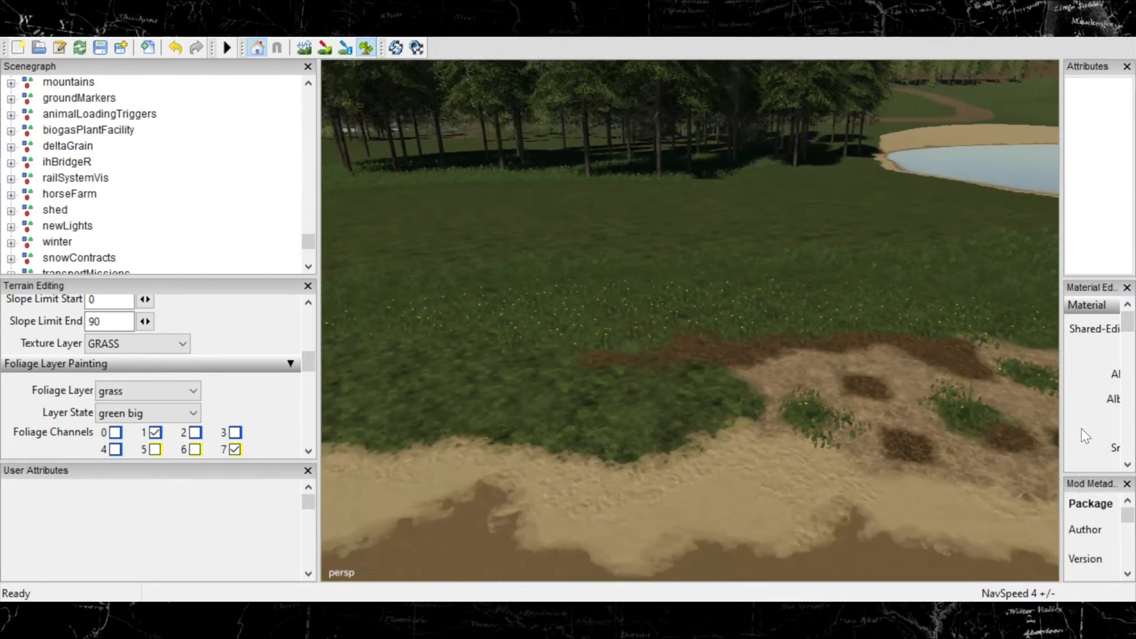
pyautogui.scroll(-4, 771, 362)
pyautogui.moveTo(773, 364)
pyautogui.keyDown('alt'); pyautogui.mouseDown(button='middle')
pyautogui.moveTo(585, 519)
pyautogui.moveTo(639, 592)
pyautogui.moveTo(686, 504)
pyautogui.moveTo(743, 486)
pyautogui.moveTo(657, 438)
pyautogui.mouseUp(button='middle'); pyautogui.keyUp('alt')
pyautogui.keyDown('alt'); pyautogui.moveTo(580, 412); pyautogui.dragTo(656, 467, button='right'); pyautogui.keyUp('alt')
pyautogui.moveTo(655, 467)
pyautogui.keyDown('alt'); pyautogui.mouseDown(button='middle')
pyautogui.moveTo(607, 469)
pyautogui.moveTo(781, 371)
pyautogui.mouseUp(button='middle'); pyautogui.keyUp('alt')
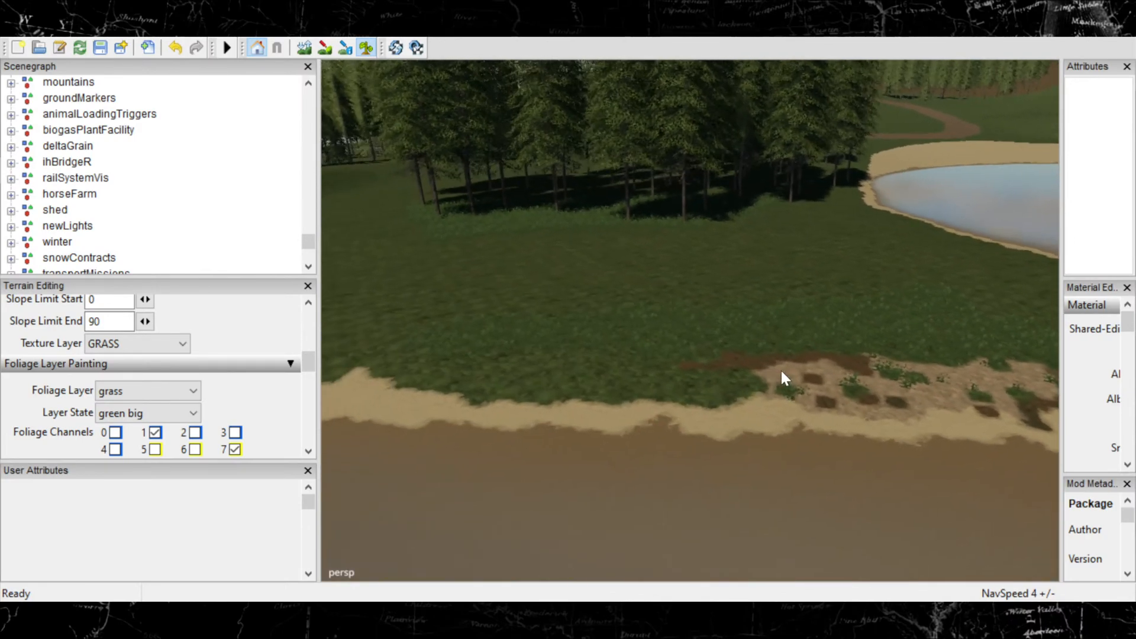
pyautogui.keyDown('alt'); pyautogui.moveTo(782, 371); pyautogui.dragTo(1064, 277, button='right'); pyautogui.keyUp('alt')
pyautogui.moveTo(636, 438)
pyautogui.keyDown('alt'); pyautogui.mouseDown(button='middle')
pyautogui.moveTo(693, 412)
pyautogui.moveTo(706, 387)
pyautogui.mouseUp(button='middle'); pyautogui.keyUp('alt')
pyautogui.keyDown('alt'); pyautogui.moveTo(706, 388); pyautogui.dragTo(852, 308, button='right'); pyautogui.keyUp('alt')
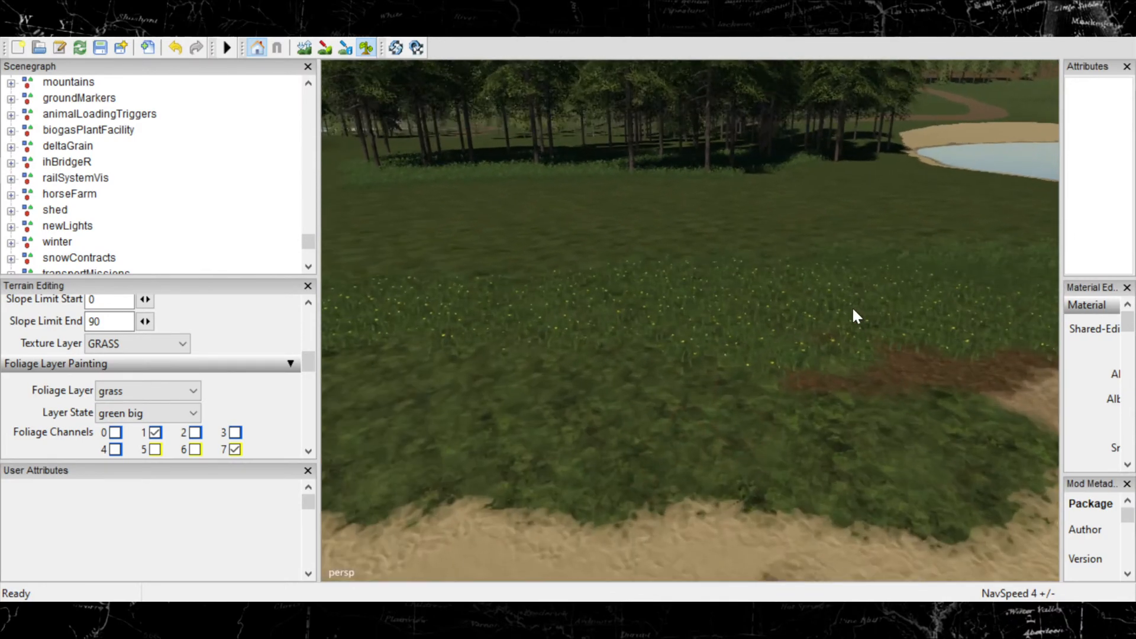
pyautogui.keyDown('alt'); pyautogui.moveTo(721, 461); pyautogui.dragTo(753, 421, button='right'); pyautogui.keyUp('alt')
pyautogui.keyDown('alt'); pyautogui.moveTo(753, 422); pyautogui.dragTo(753, 331, button='middle'); pyautogui.keyUp('alt')
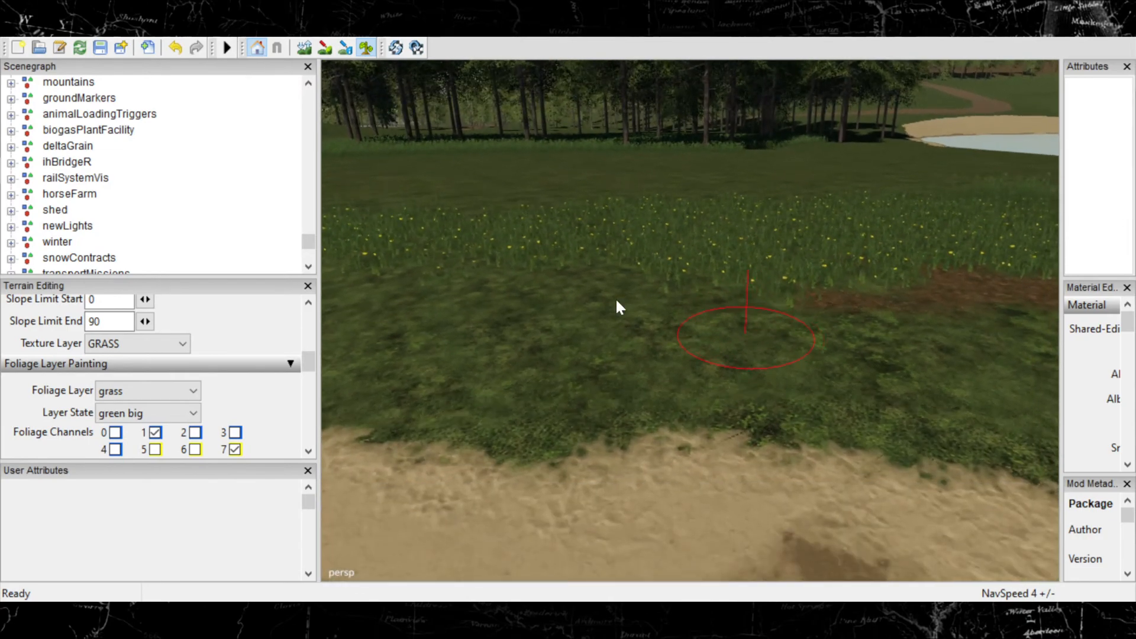
# Undo the last paint stroke beside the bare grass shoreline.
pyautogui.click(175, 48)
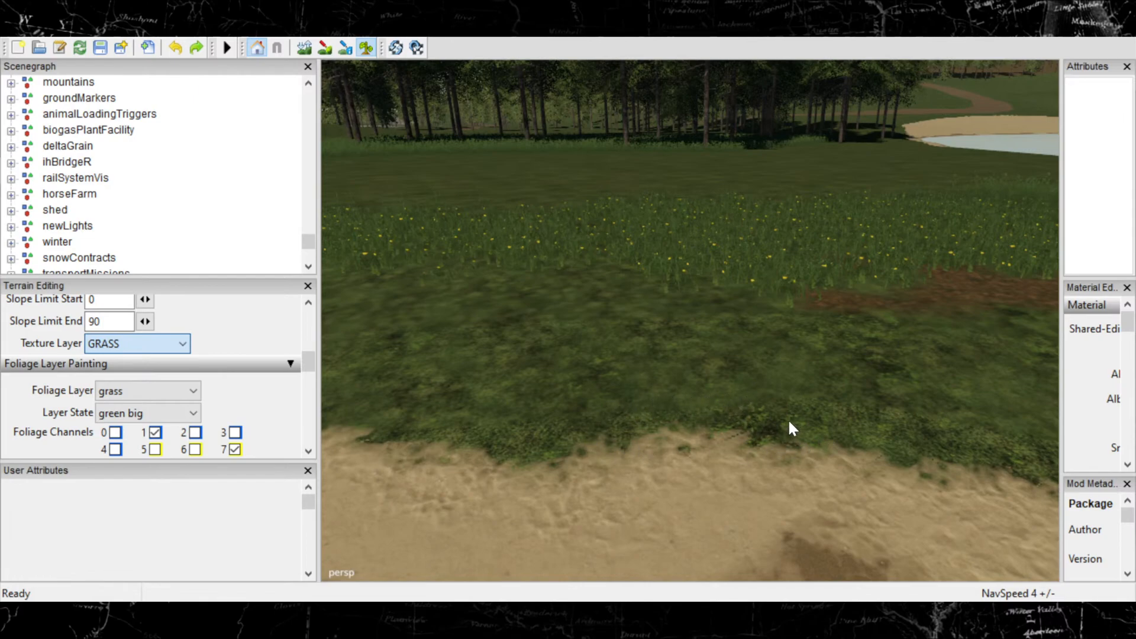
pyautogui.click(592, 430)
pyautogui.moveTo(749, 355)
pyautogui.keyDown('alt'); pyautogui.mouseDown(button='middle')
pyautogui.moveTo(774, 380)
pyautogui.moveTo(586, 362)
pyautogui.moveTo(698, 360)
pyautogui.mouseUp(button='middle'); pyautogui.keyUp('alt')
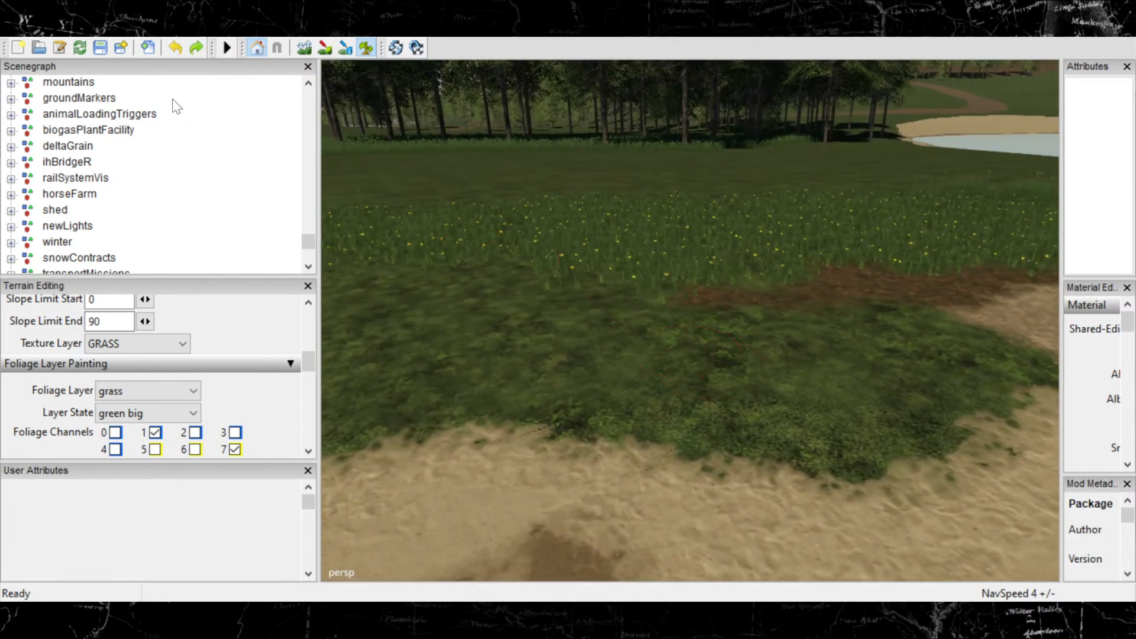
# Set the texture layer to GRASS_DRY and paint a wavy strip across the bare grass along the edge of the flowering foliage.
pyautogui.click(165, 346)
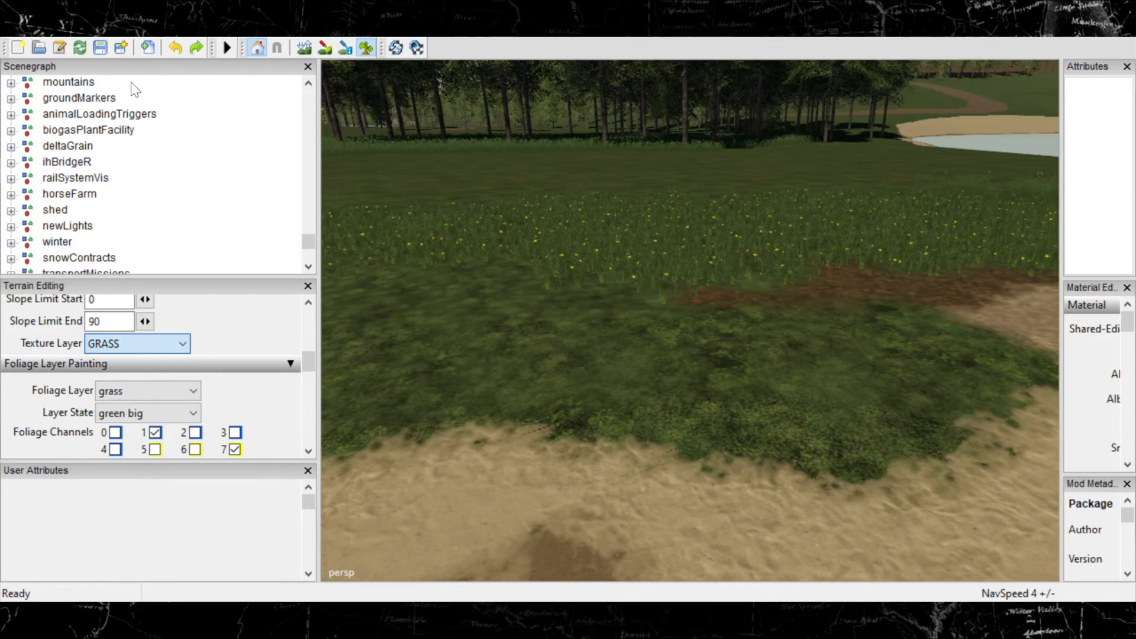
pyautogui.press('Down')
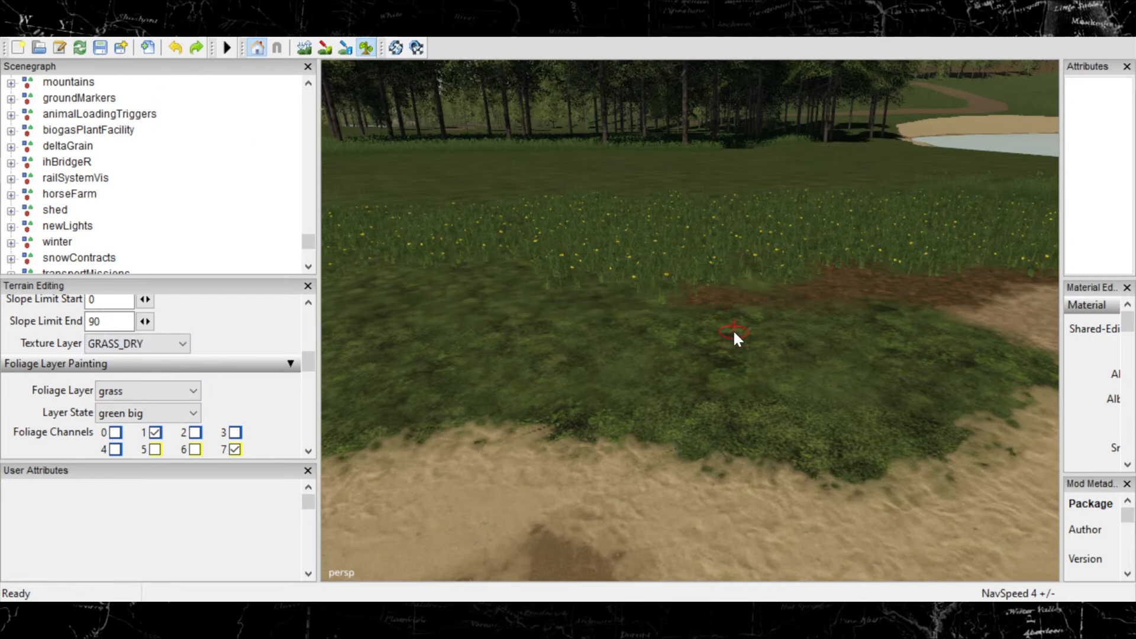
pyautogui.click(534, 306)
pyautogui.scroll(5, 596, 308)
pyautogui.click(324, 47)
pyautogui.moveTo(513, 289); pyautogui.dragTo(878, 316)
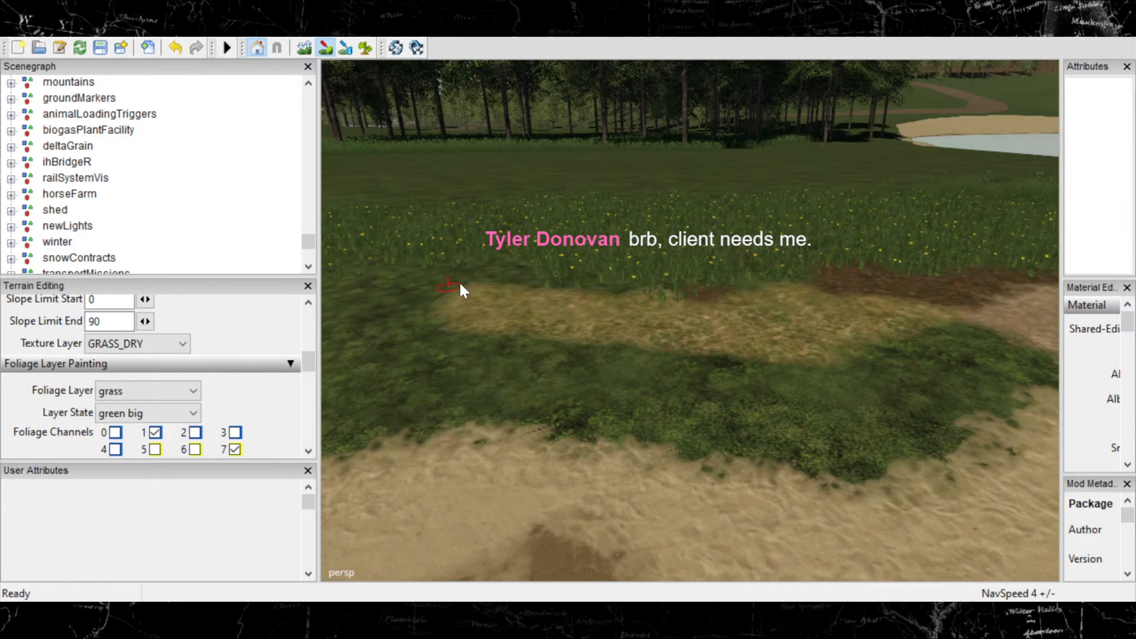
pyautogui.moveTo(487, 270)
pyautogui.mouseDown()
pyautogui.moveTo(489, 249)
pyautogui.moveTo(325, 297)
pyautogui.mouseUp()
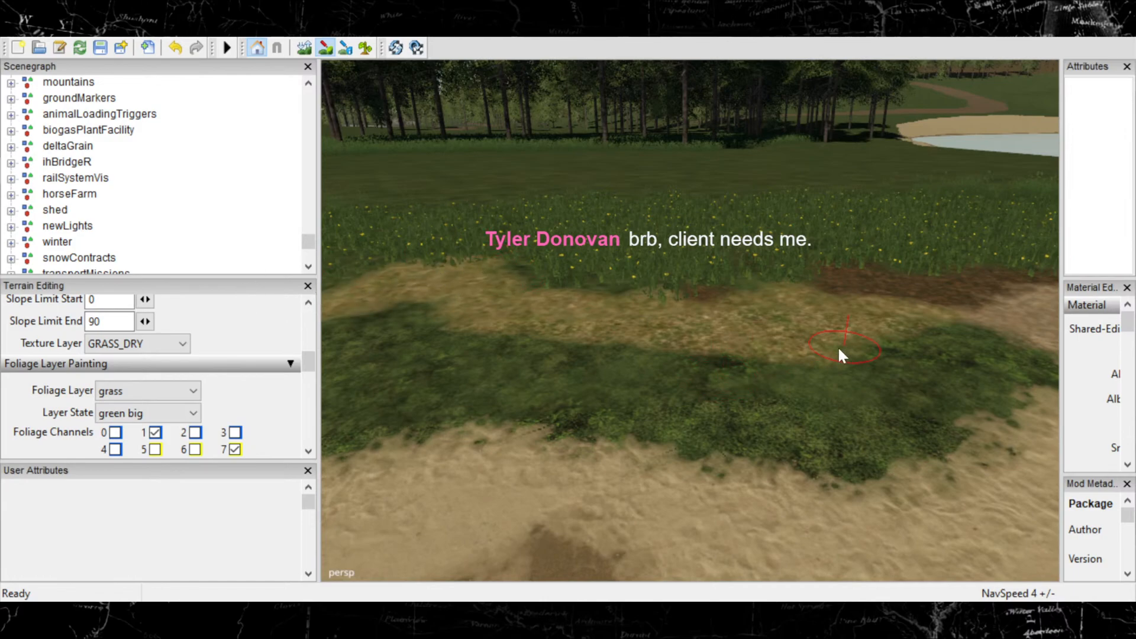
# Extend the GRASS_DRY strip with further strokes along the shoreline, away from the mud patch.
pyautogui.keyDown('alt'); pyautogui.moveTo(772, 355); pyautogui.dragTo(812, 468, button='middle'); pyautogui.keyUp('alt')
pyautogui.scroll(-4, 763, 510)
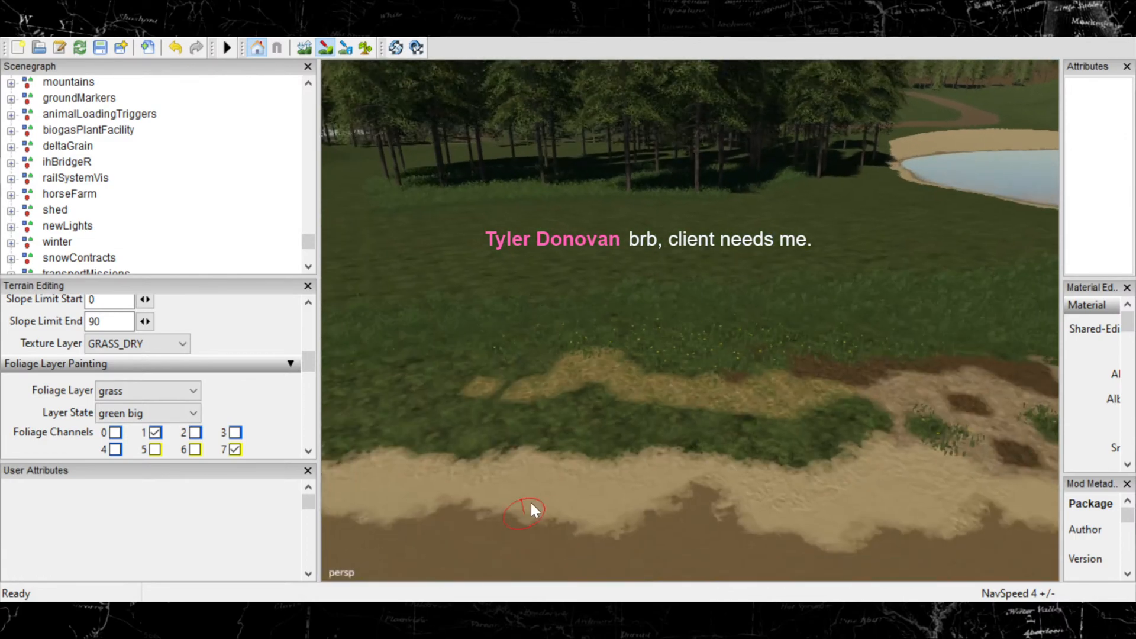
pyautogui.keyDown('alt'); pyautogui.moveTo(530, 503); pyautogui.dragTo(701, 509, button='middle'); pyautogui.keyUp('alt')
pyautogui.moveTo(578, 414)
pyautogui.mouseDown()
pyautogui.moveTo(609, 405)
pyautogui.moveTo(535, 398)
pyautogui.moveTo(544, 390)
pyautogui.moveTo(469, 400)
pyautogui.moveTo(427, 429)
pyautogui.mouseUp()
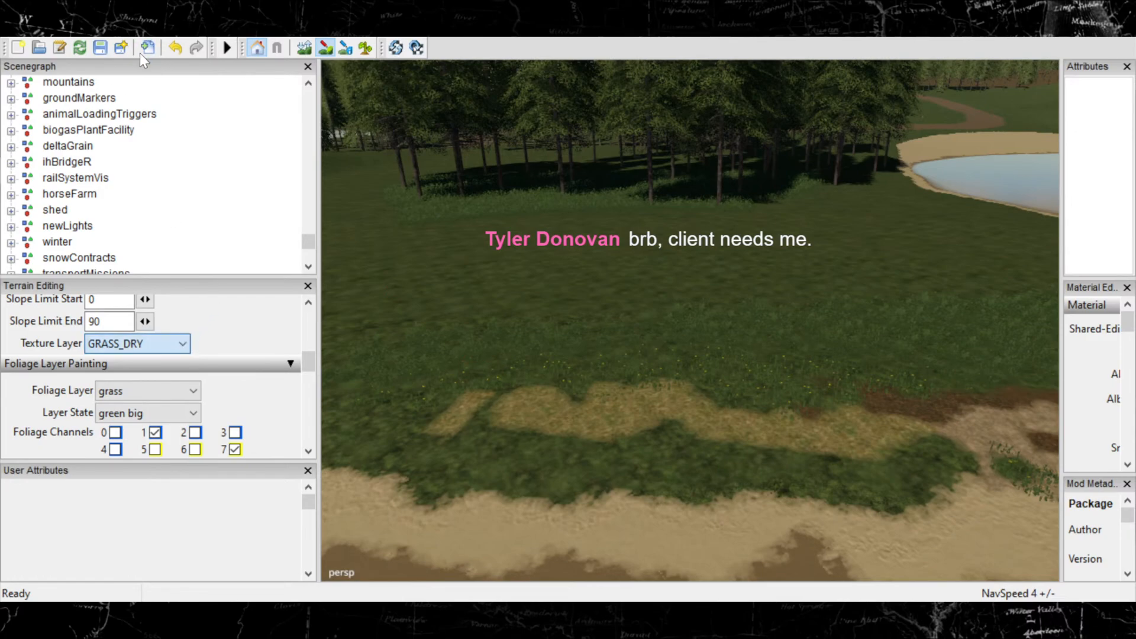
# Set the texture layer to GRASS_MIX_3 and try a short test stroke on the open meadow.
pyautogui.click(141, 155)
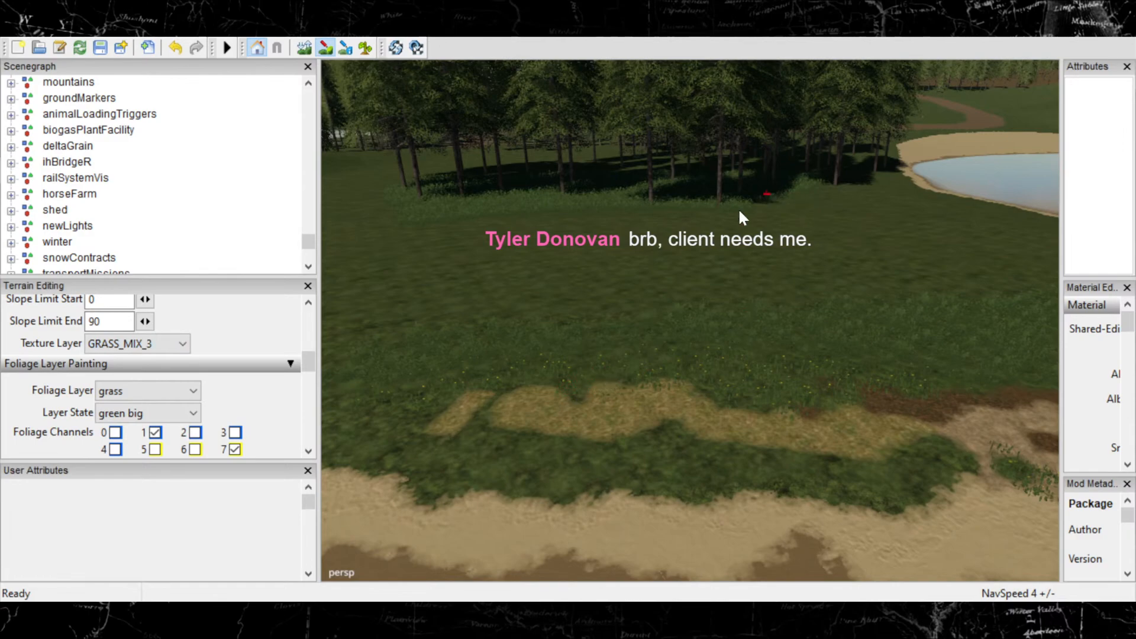
pyautogui.moveTo(681, 290); pyautogui.dragTo(735, 290)
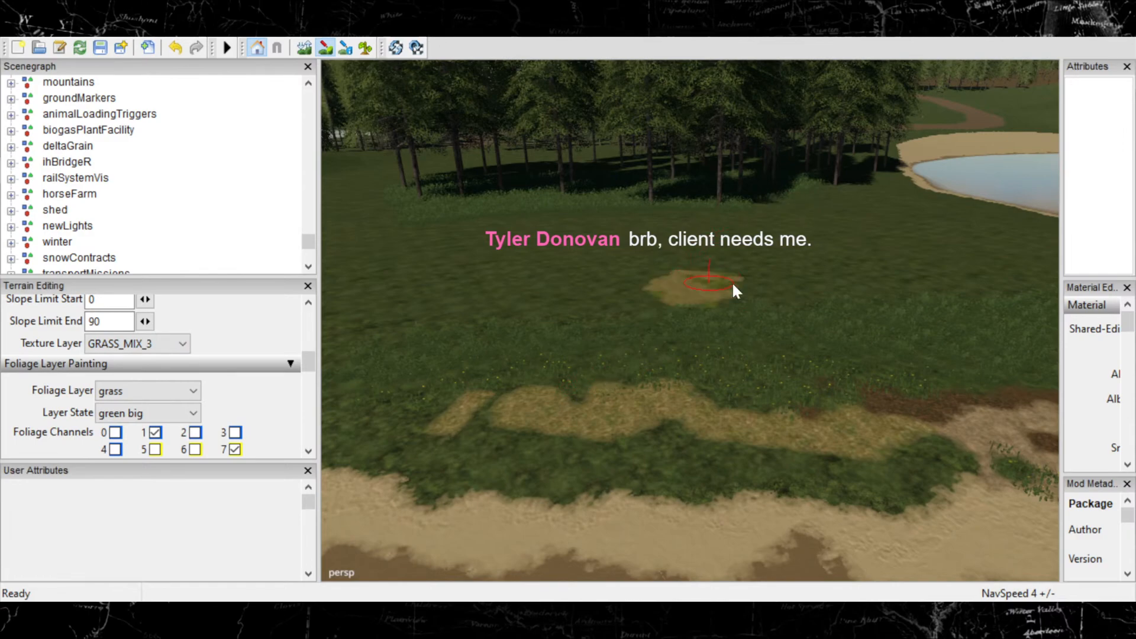
pyautogui.hotkey('ctrl', 'z')
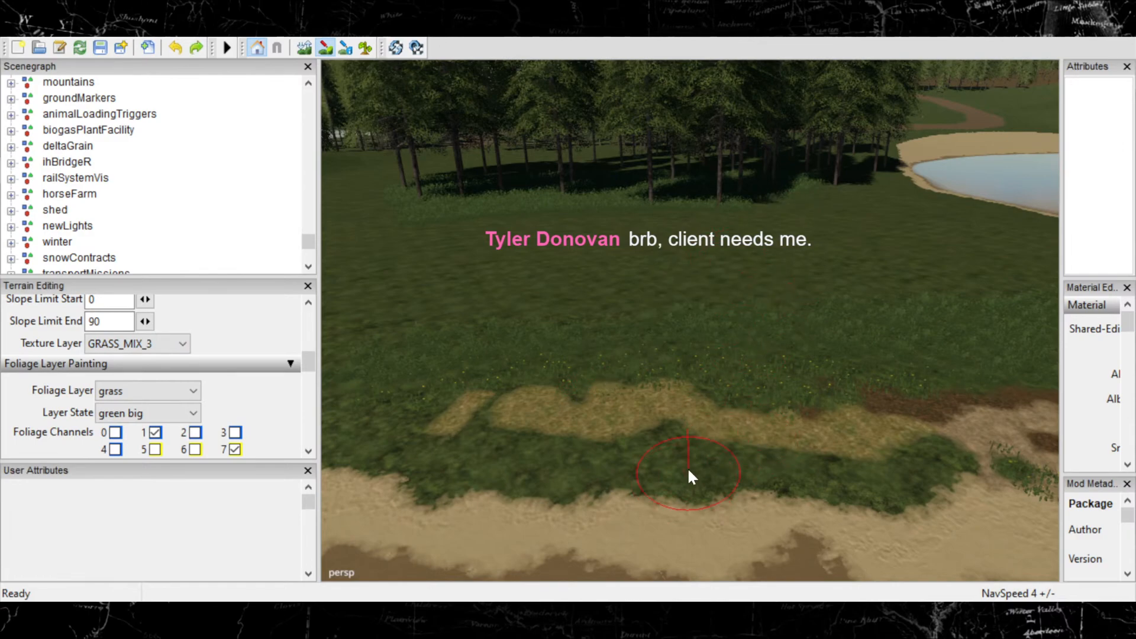
pyautogui.moveTo(687, 467)
pyautogui.mouseDown()
pyautogui.moveTo(683, 452)
pyautogui.moveTo(423, 438)
pyautogui.moveTo(884, 443)
pyautogui.mouseUp()
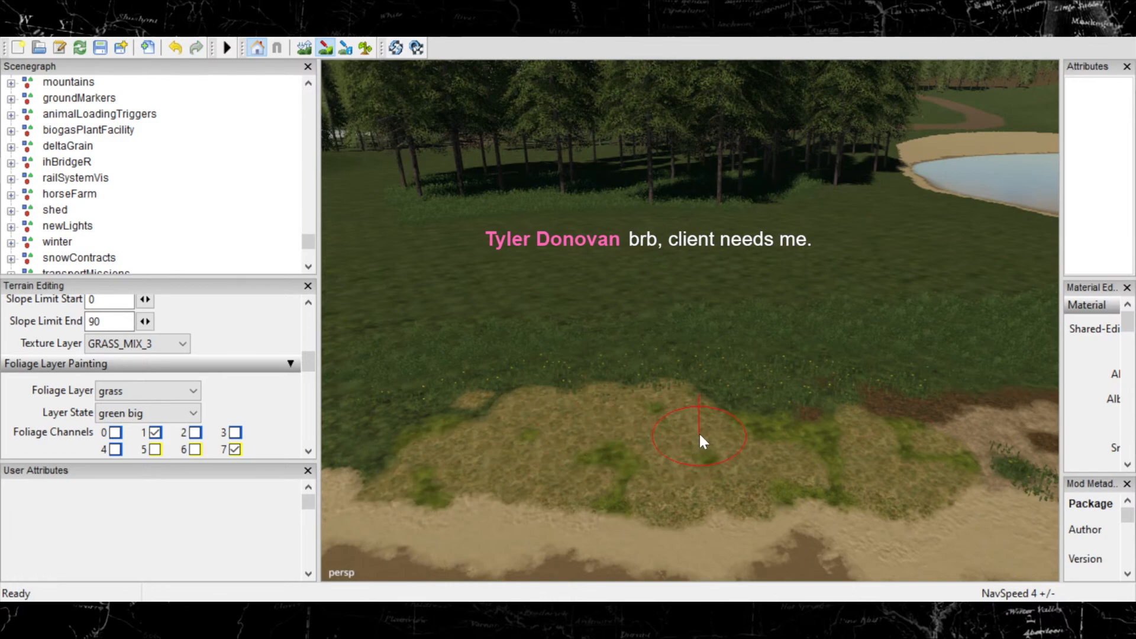
pyautogui.hotkey('ctrl', 'z')
pyautogui.hotkey('ctrl', 'z')
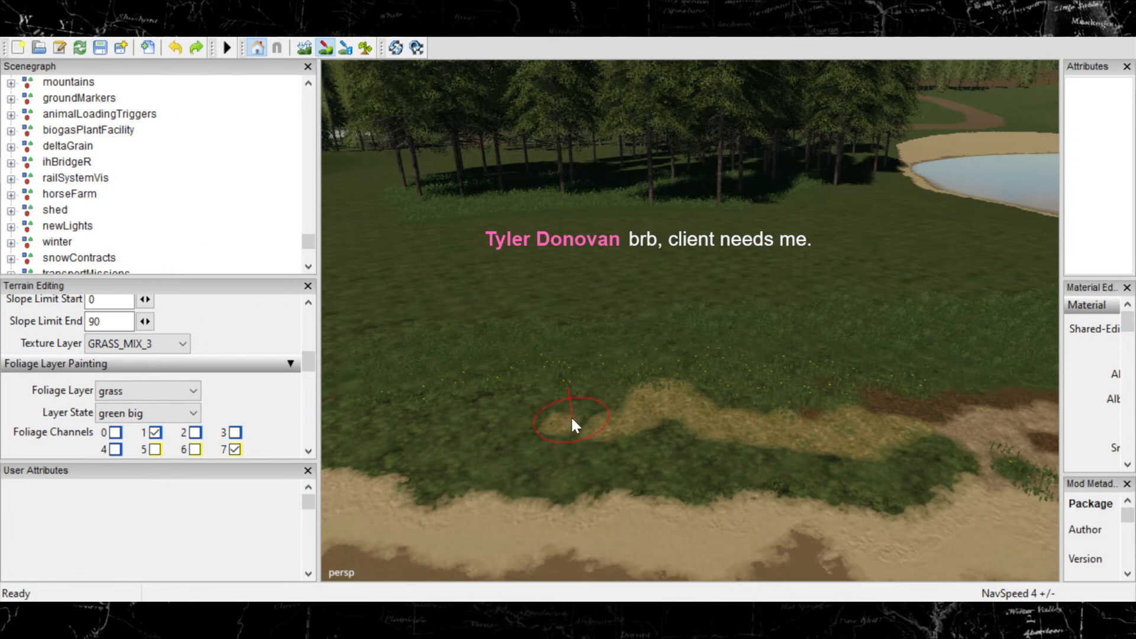
# Paint GRASS_MIX_3 broadly over the bare grass between the flowering foliage and the sand, leaving a few uneven gaps.
pyautogui.moveTo(556, 418)
pyautogui.mouseDown()
pyautogui.moveTo(541, 415)
pyautogui.moveTo(571, 413)
pyautogui.mouseUp()
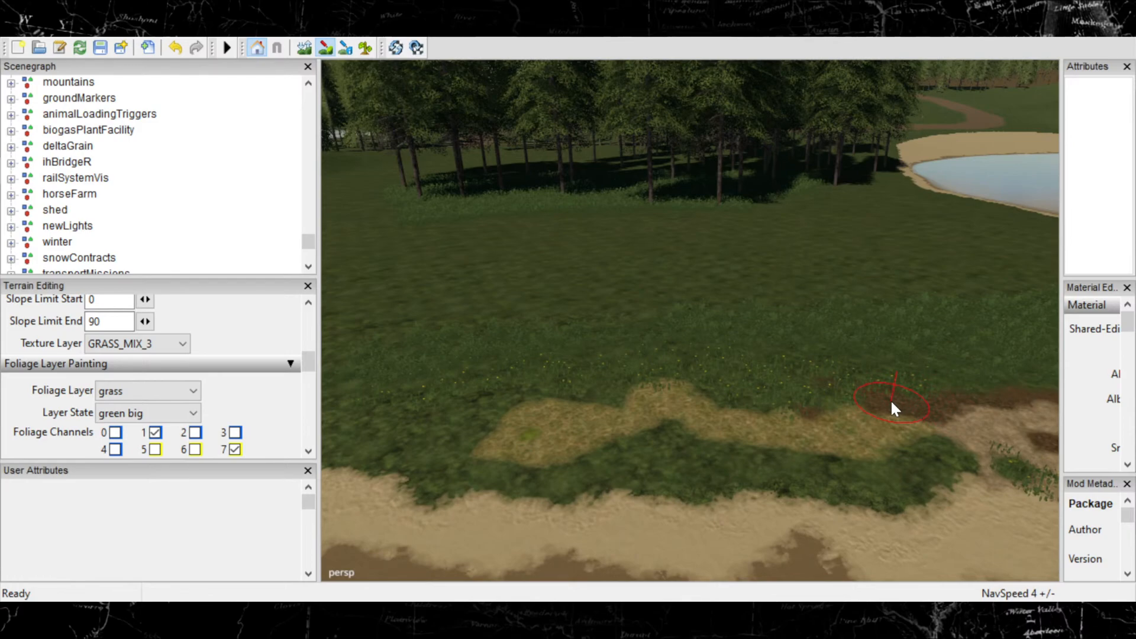
pyautogui.moveTo(911, 441)
pyautogui.mouseDown()
pyautogui.moveTo(891, 451)
pyautogui.moveTo(500, 449)
pyautogui.moveTo(459, 413)
pyautogui.mouseUp()
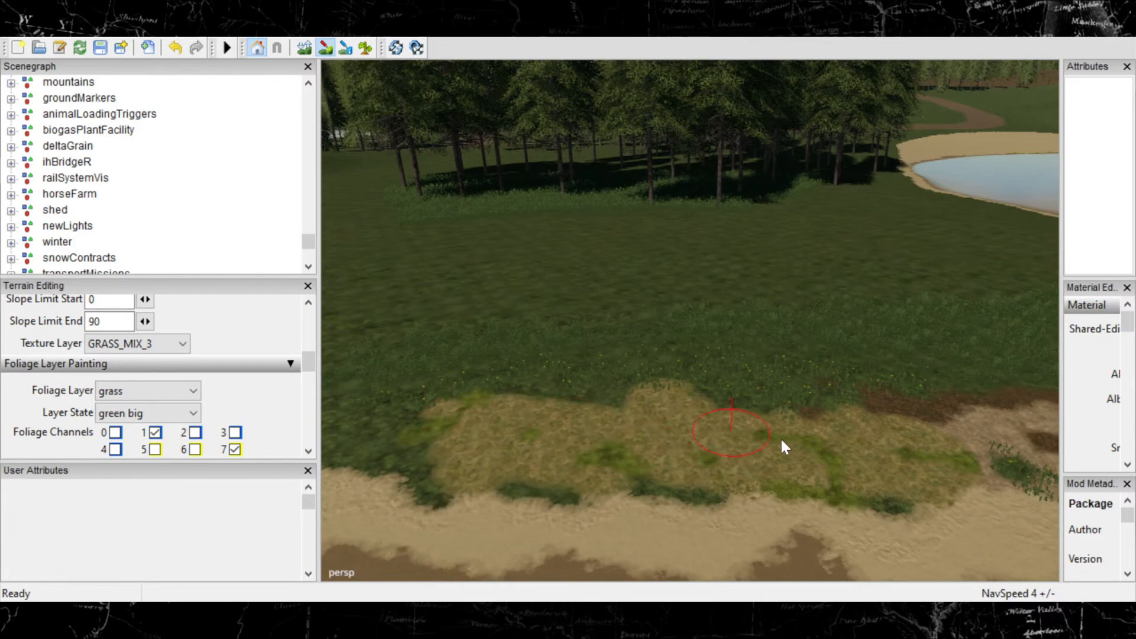
pyautogui.moveTo(790, 459); pyautogui.dragTo(487, 433)
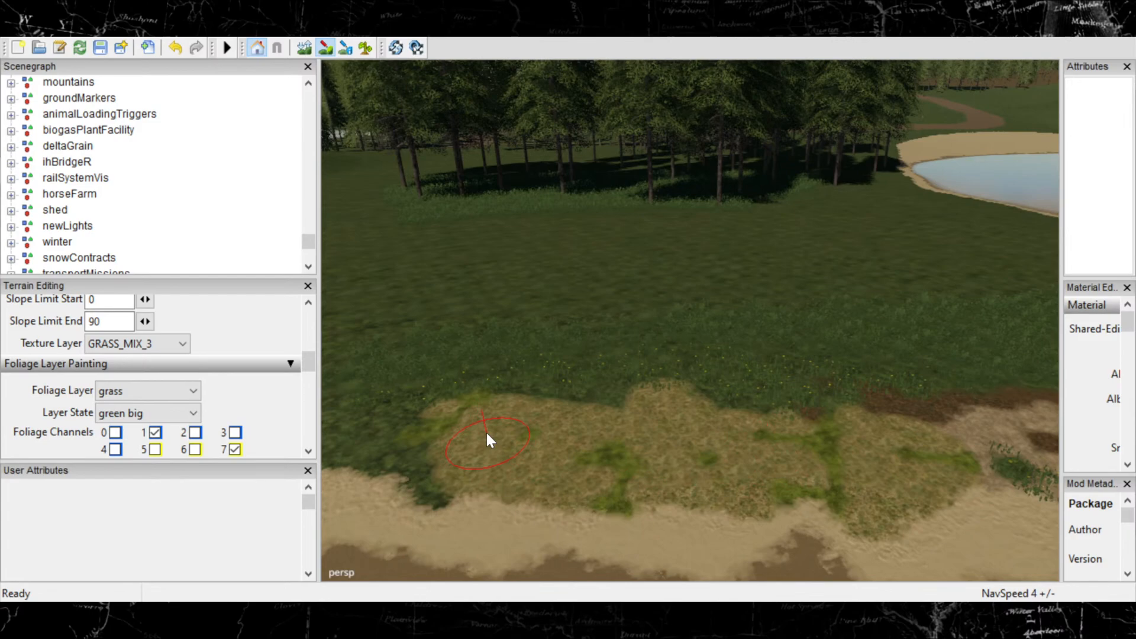
# Set the texture layer to FORESTNEEDLES and paint a narrow wavy strip along the lower edge of the flowering foliage.
pyautogui.click(129, 345)
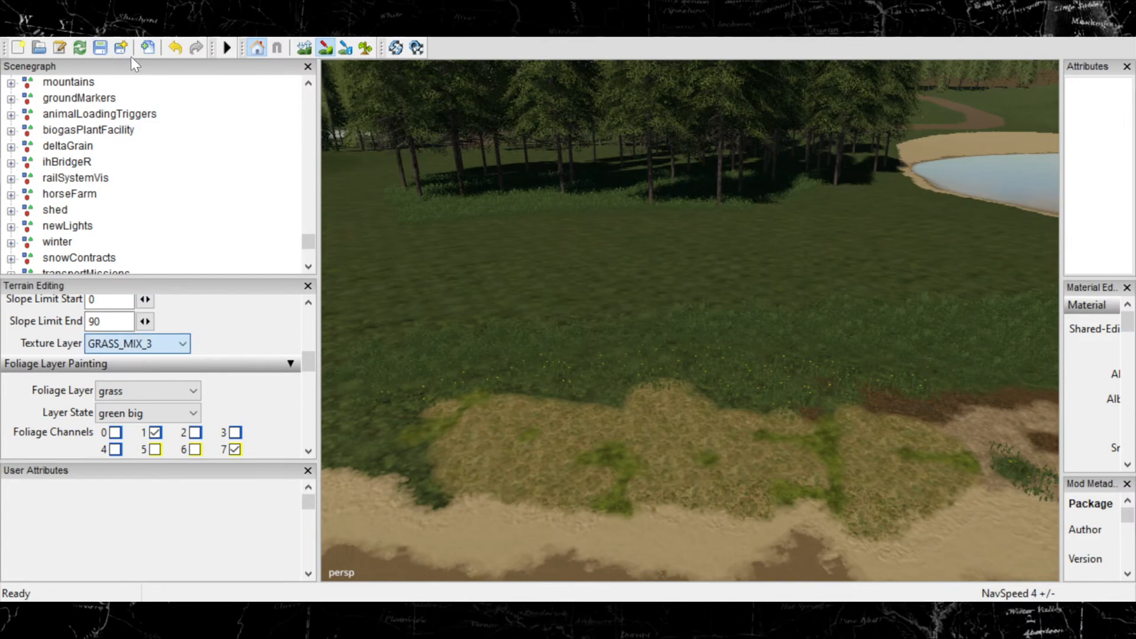
pyautogui.click(143, 181)
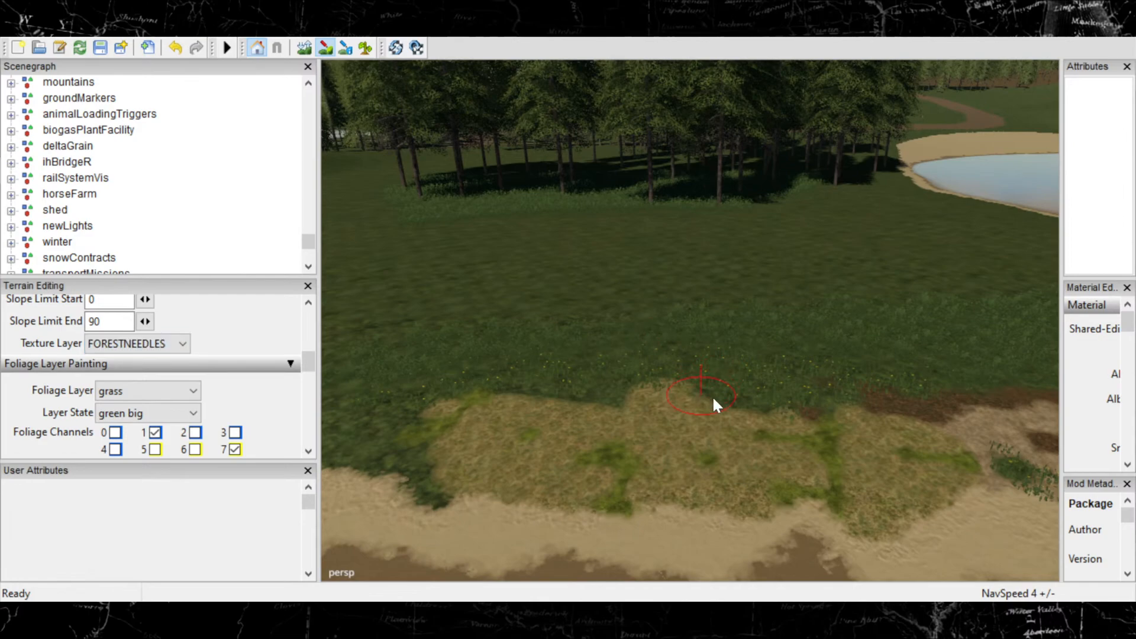
pyautogui.moveTo(879, 418); pyautogui.dragTo(786, 412)
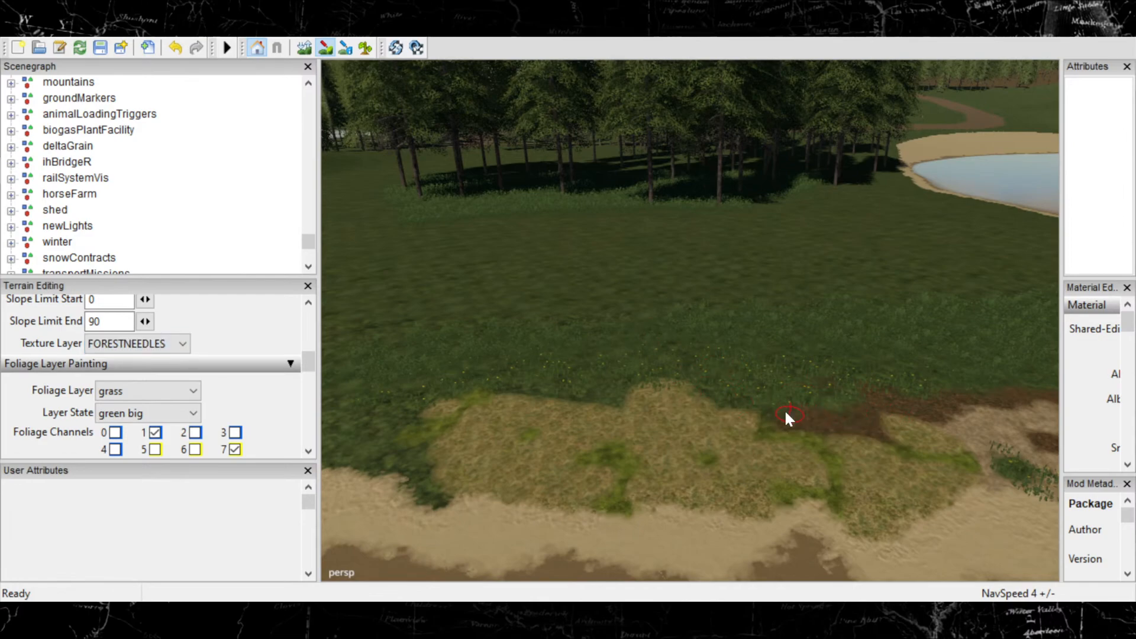
pyautogui.moveTo(688, 395)
pyautogui.mouseDown()
pyautogui.moveTo(634, 393)
pyautogui.moveTo(591, 410)
pyautogui.moveTo(434, 386)
pyautogui.moveTo(544, 408)
pyautogui.mouseUp()
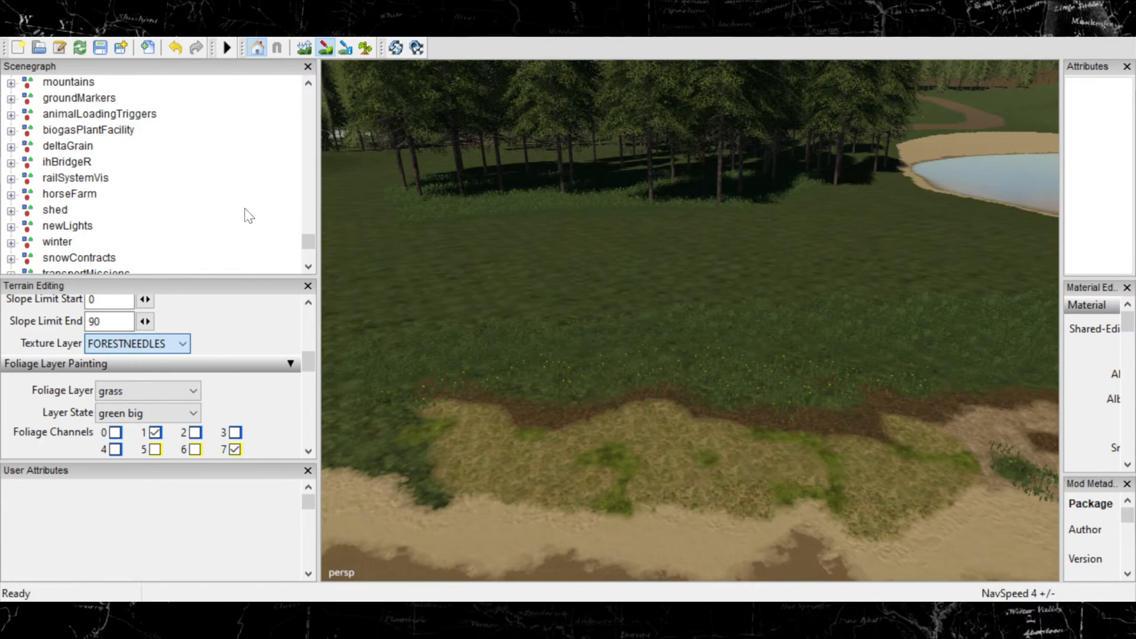
# Inspect the painted edge and the neighbouring mud patch close up, and set the grass foliage layer state to green middle.
pyautogui.click(538, 462)
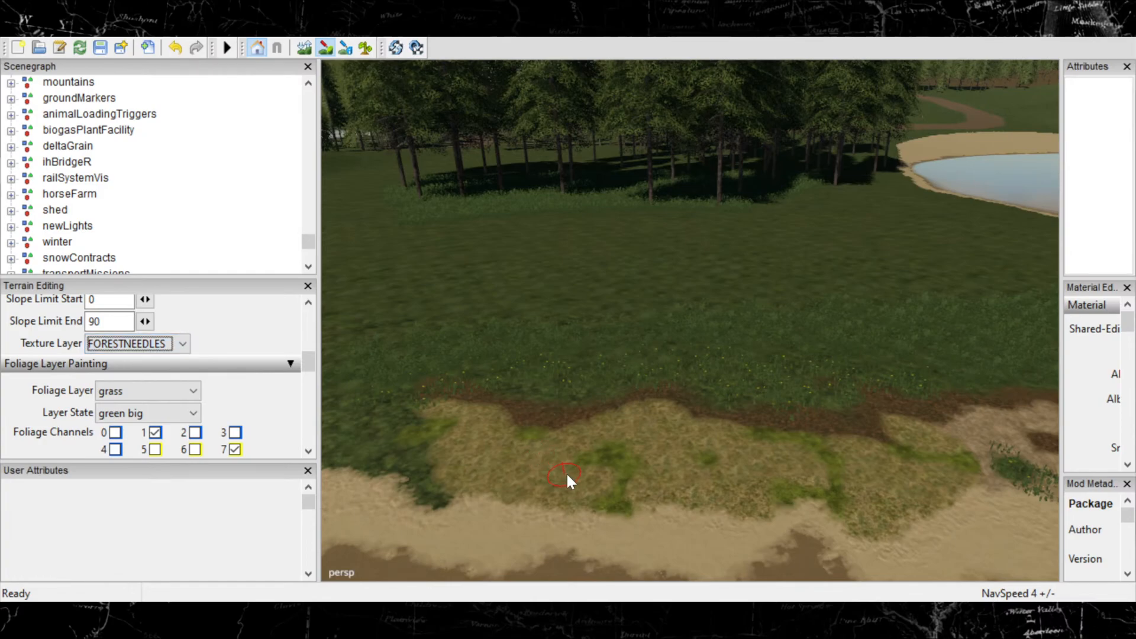
pyautogui.moveTo(566, 471)
pyautogui.keyDown('alt'); pyautogui.mouseDown(button='middle')
pyautogui.moveTo(817, 487)
pyautogui.moveTo(556, 298)
pyautogui.moveTo(605, 347)
pyautogui.mouseUp(button='middle'); pyautogui.keyUp('alt')
pyautogui.keyDown('alt'); pyautogui.moveTo(605, 347); pyautogui.dragTo(840, 299, button='right'); pyautogui.keyUp('alt')
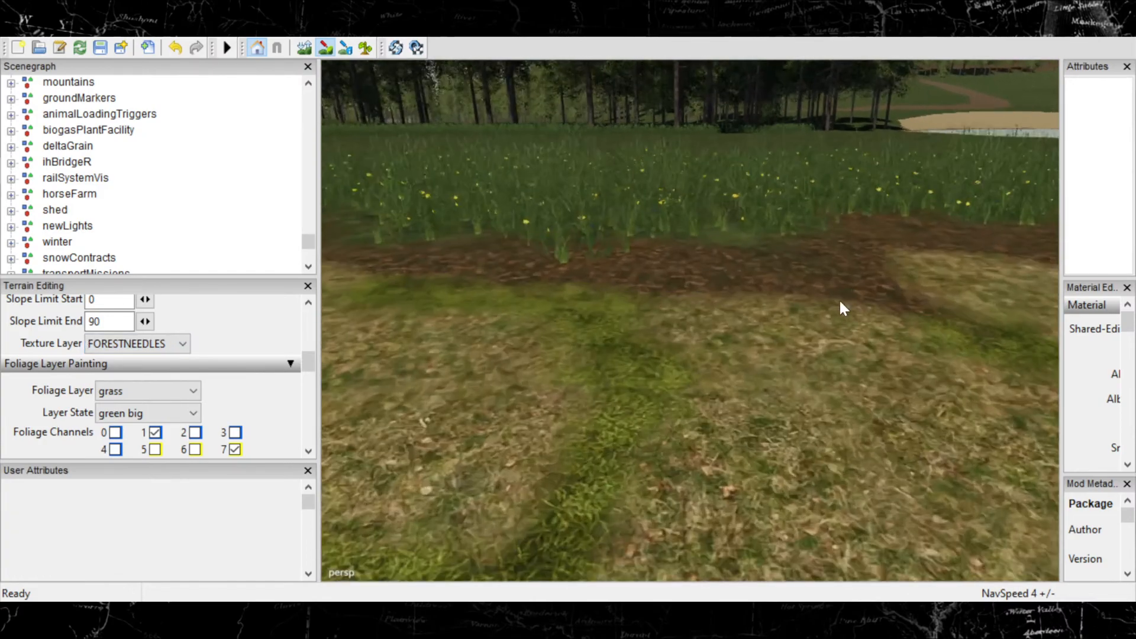
pyautogui.moveTo(847, 324)
pyautogui.keyDown('alt'); pyautogui.mouseDown(button='middle')
pyautogui.moveTo(488, 383)
pyautogui.moveTo(503, 359)
pyautogui.moveTo(773, 374)
pyautogui.moveTo(984, 404)
pyautogui.mouseUp(button='middle'); pyautogui.keyUp('alt')
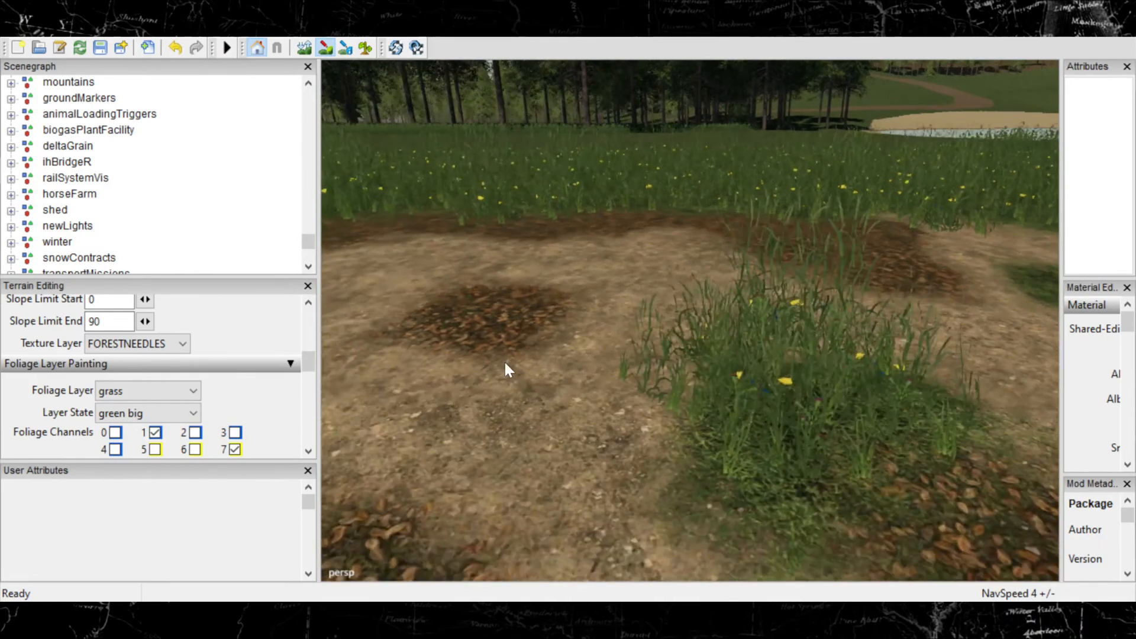
pyautogui.keyDown('alt'); pyautogui.moveTo(984, 404); pyautogui.dragTo(643, 433, button='right'); pyautogui.keyUp('alt')
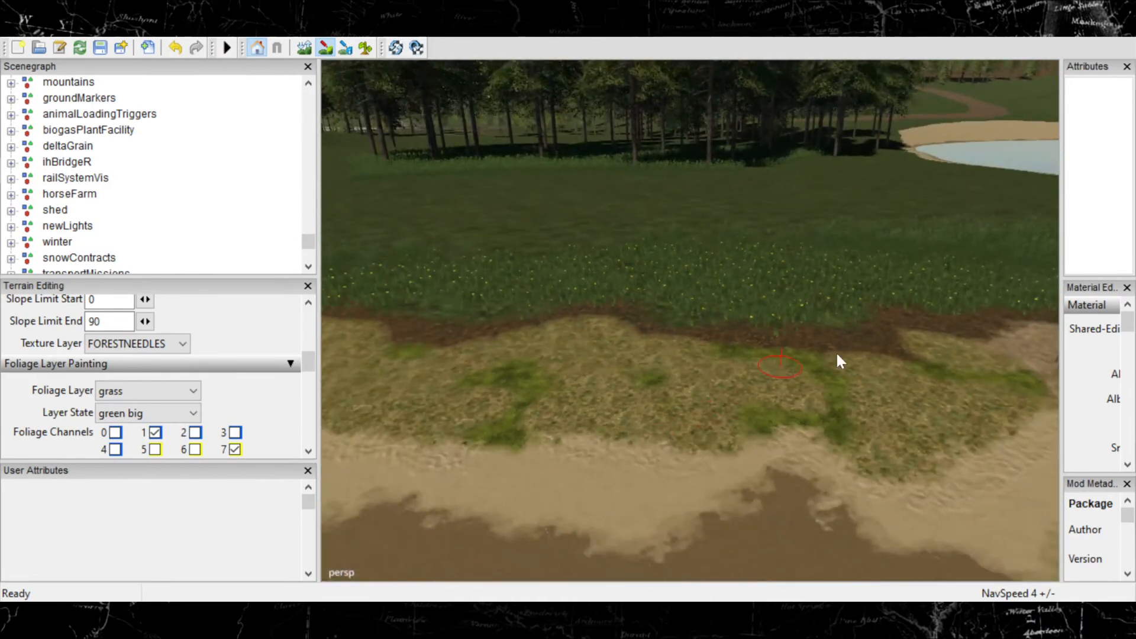
pyautogui.scroll(1, 194, 374)
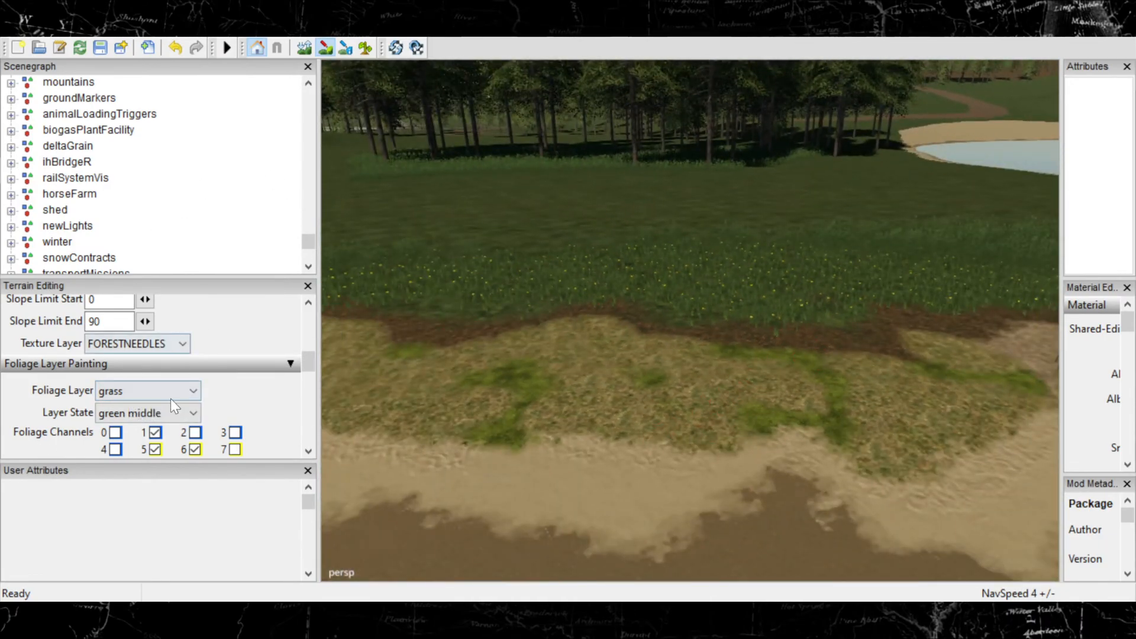
pyautogui.scroll(1, 170, 319)
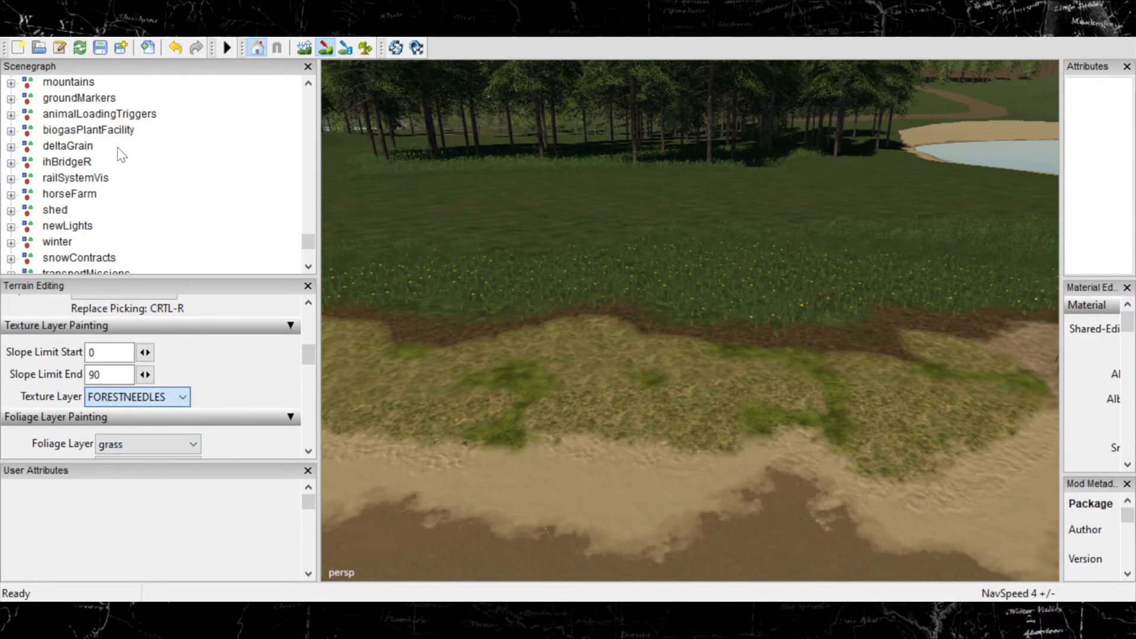
pyautogui.click(123, 111)
pyautogui.moveTo(574, 389); pyautogui.dragTo(593, 402)
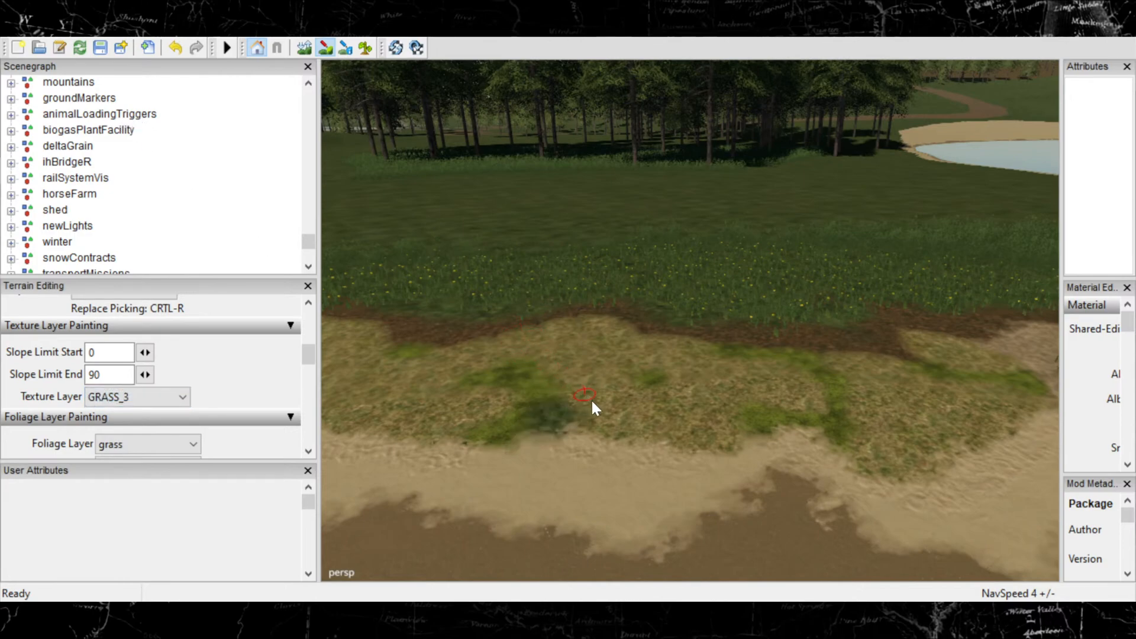
pyautogui.hotkey('ctrl', 'z')
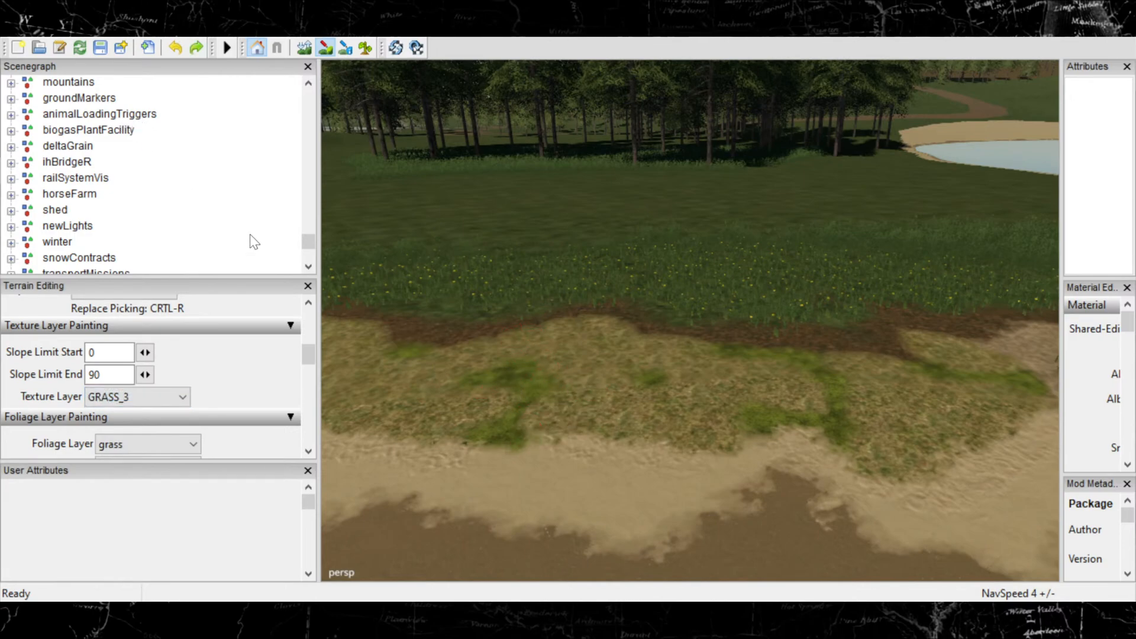
# Set the texture layer to GRASS_2 and paint small scattered patches across the GRASS_MIX_3 area and along its sand edge.
pyautogui.click(144, 393)
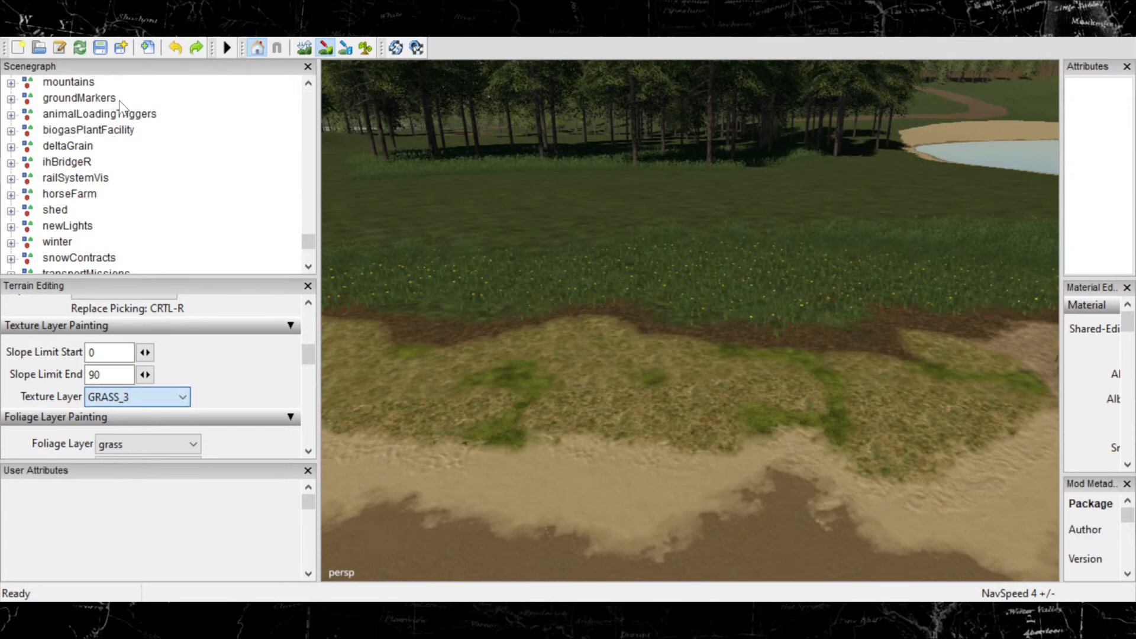
pyautogui.press('Up')
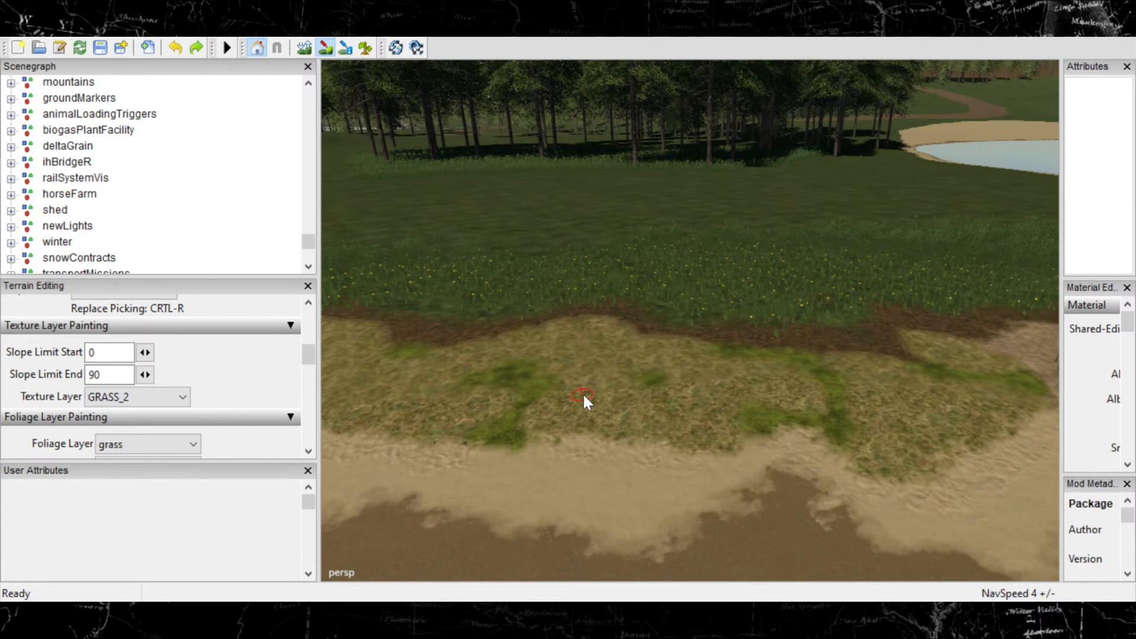
pyautogui.moveTo(583, 407); pyautogui.dragTo(597, 408)
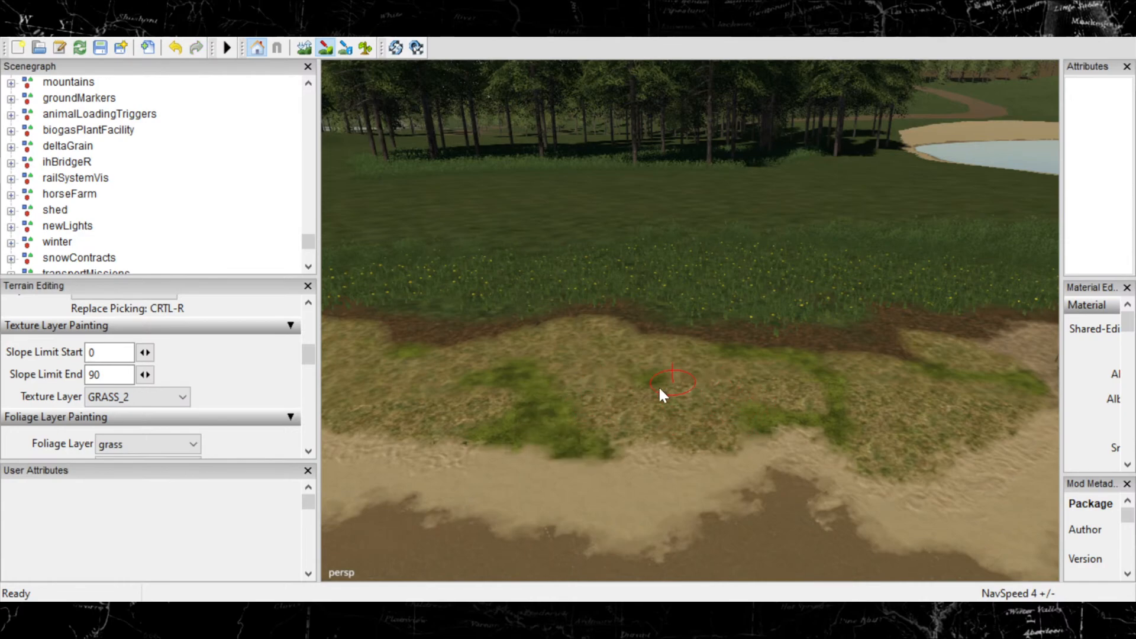
pyautogui.hotkey('ctrl', 'z')
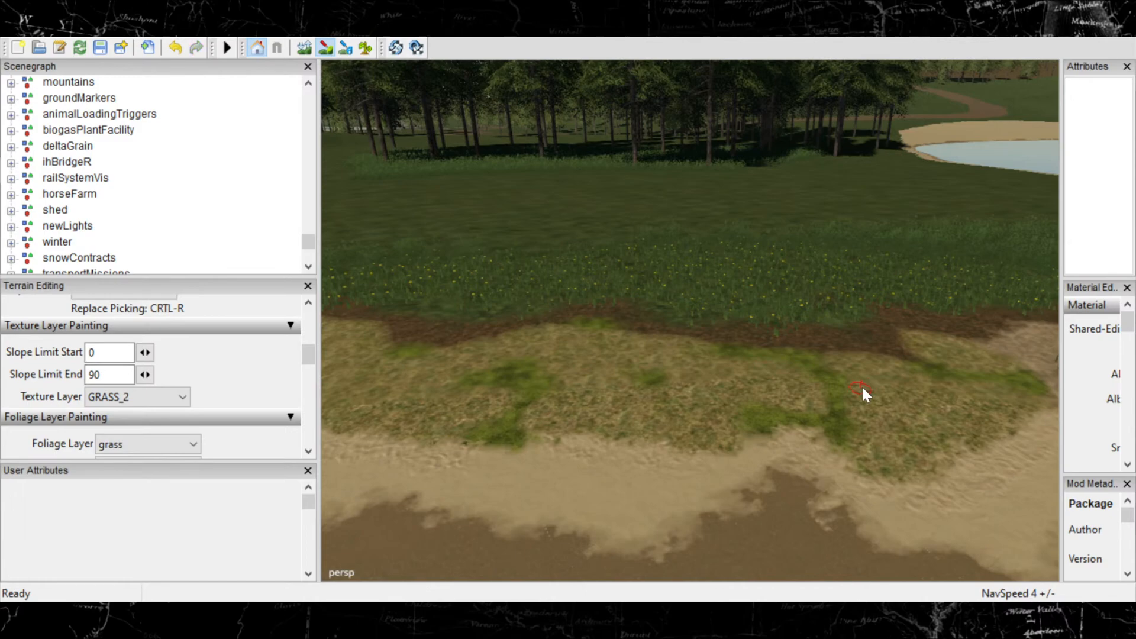
pyautogui.moveTo(920, 442); pyautogui.dragTo(951, 421)
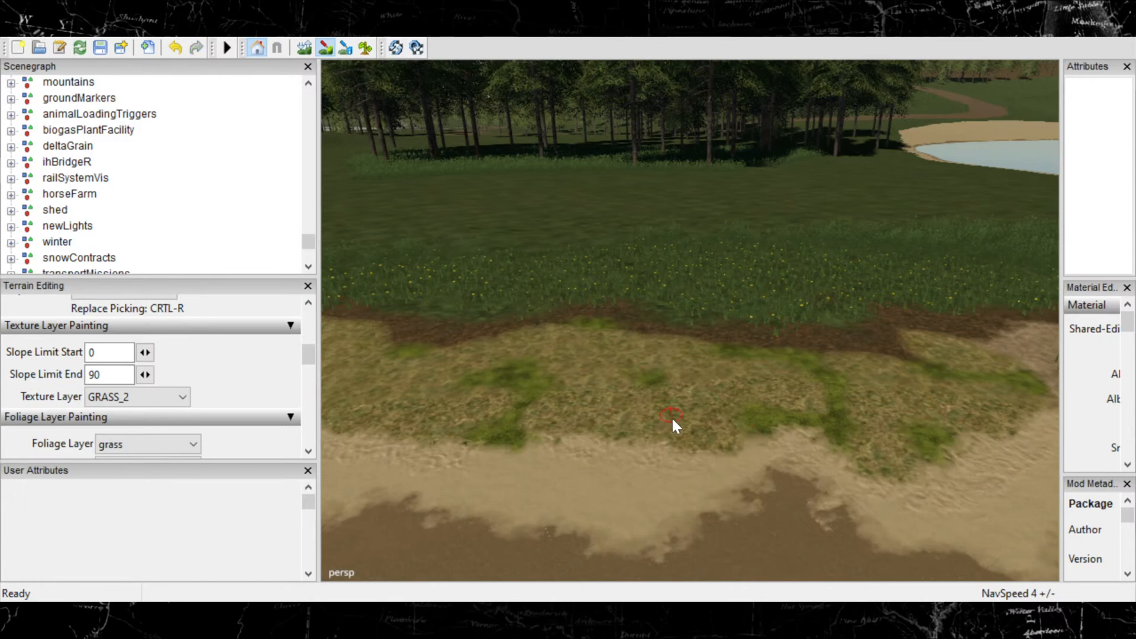
pyautogui.moveTo(671, 416); pyautogui.dragTo(644, 410)
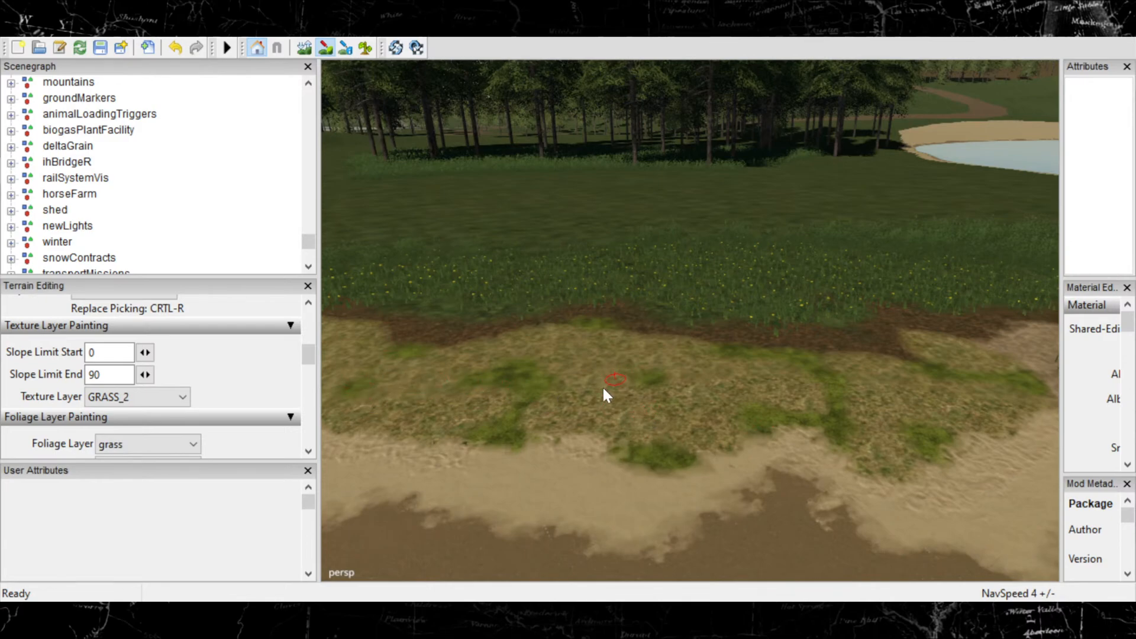
pyautogui.keyDown('alt'); pyautogui.moveTo(603, 388); pyautogui.dragTo(408, 412, button='middle'); pyautogui.keyUp('alt')
pyautogui.moveTo(503, 404)
pyautogui.keyDown('alt'); pyautogui.mouseDown(button='middle')
pyautogui.moveTo(704, 461)
pyautogui.moveTo(812, 365)
pyautogui.moveTo(783, 255)
pyautogui.moveTo(817, 425)
pyautogui.moveTo(740, 399)
pyautogui.mouseUp(button='middle'); pyautogui.keyUp('alt')
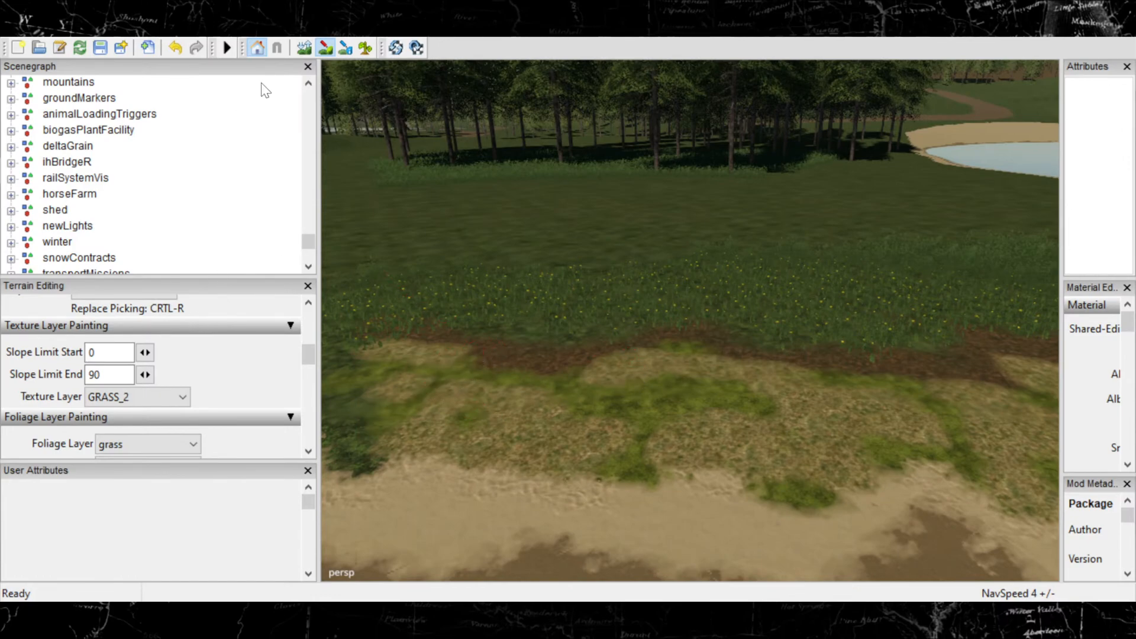
# Switch to foliage painting and paint grass over the GRASS_2 patches between the forest needles strip and the sand.
pyautogui.click(366, 47)
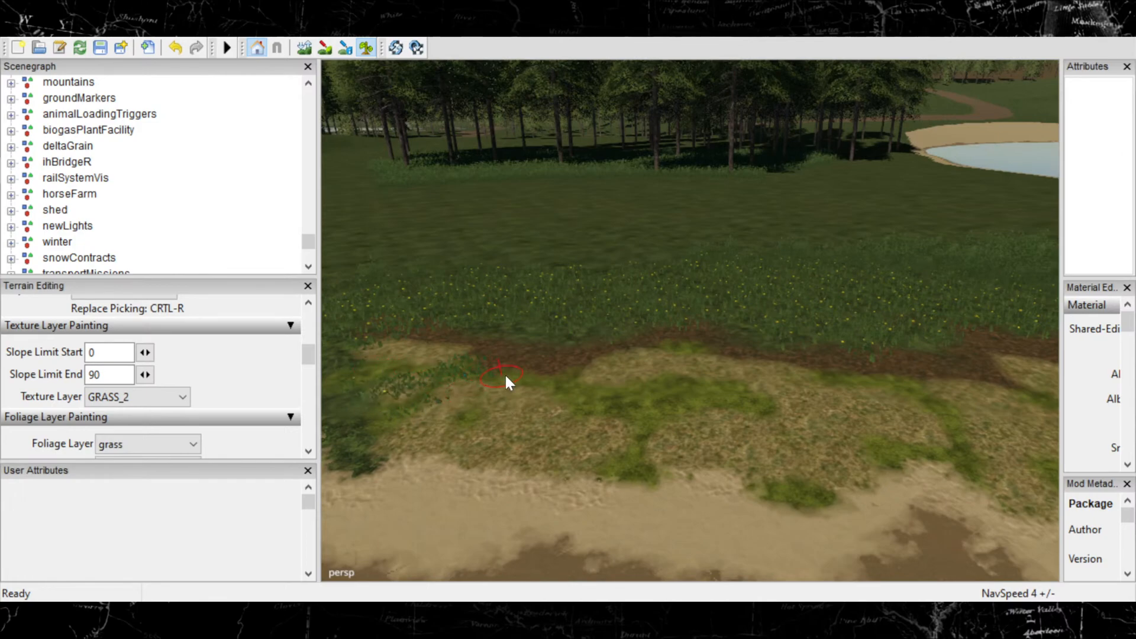
pyautogui.moveTo(506, 376); pyautogui.dragTo(730, 384)
pyautogui.moveTo(640, 389)
pyautogui.mouseDown()
pyautogui.moveTo(651, 388)
pyautogui.moveTo(641, 379)
pyautogui.moveTo(751, 384)
pyautogui.moveTo(721, 385)
pyautogui.mouseUp()
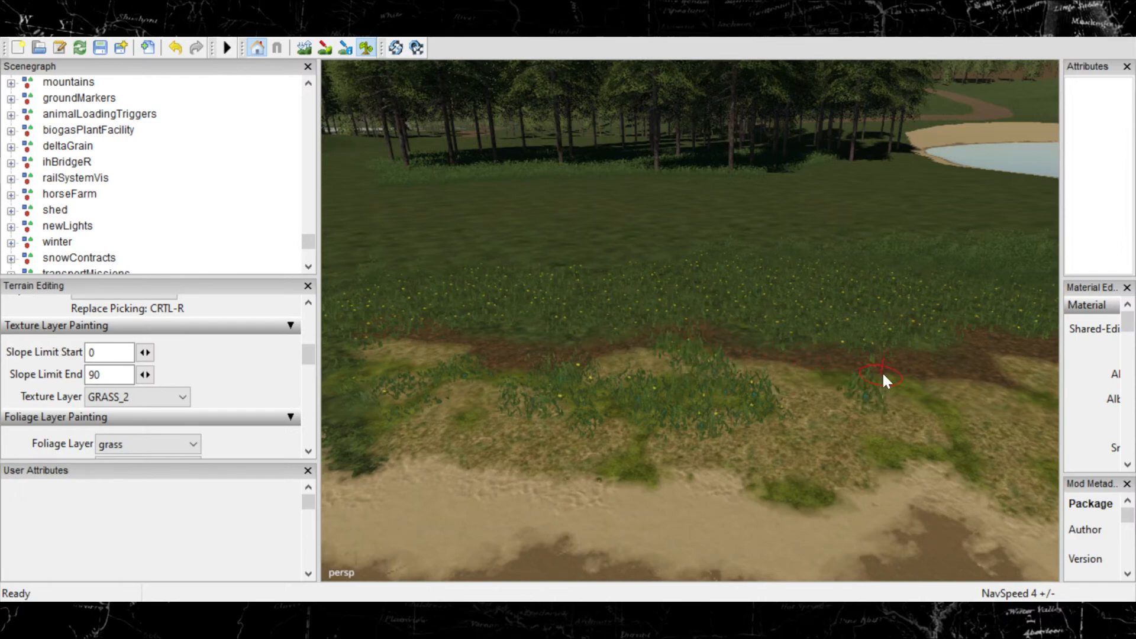
pyautogui.moveTo(948, 441)
pyautogui.mouseDown()
pyautogui.moveTo(806, 474)
pyautogui.moveTo(784, 464)
pyautogui.moveTo(809, 497)
pyautogui.mouseUp()
pyautogui.moveTo(634, 451)
pyautogui.mouseDown()
pyautogui.moveTo(639, 431)
pyautogui.moveTo(681, 413)
pyautogui.mouseUp()
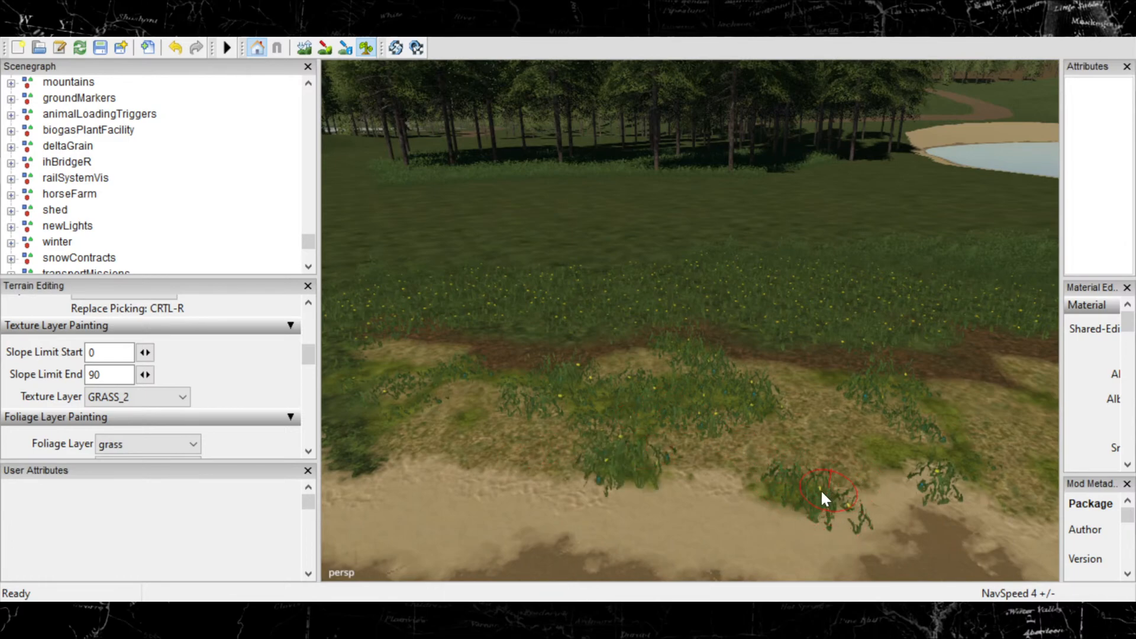
# Erase the grass foliage reaching onto the sand and add more clumps on the green patches towards the mud patch.
pyautogui.keyDown('alt'); pyautogui.moveTo(870, 491); pyautogui.dragTo(748, 472, button='middle'); pyautogui.keyUp('alt')
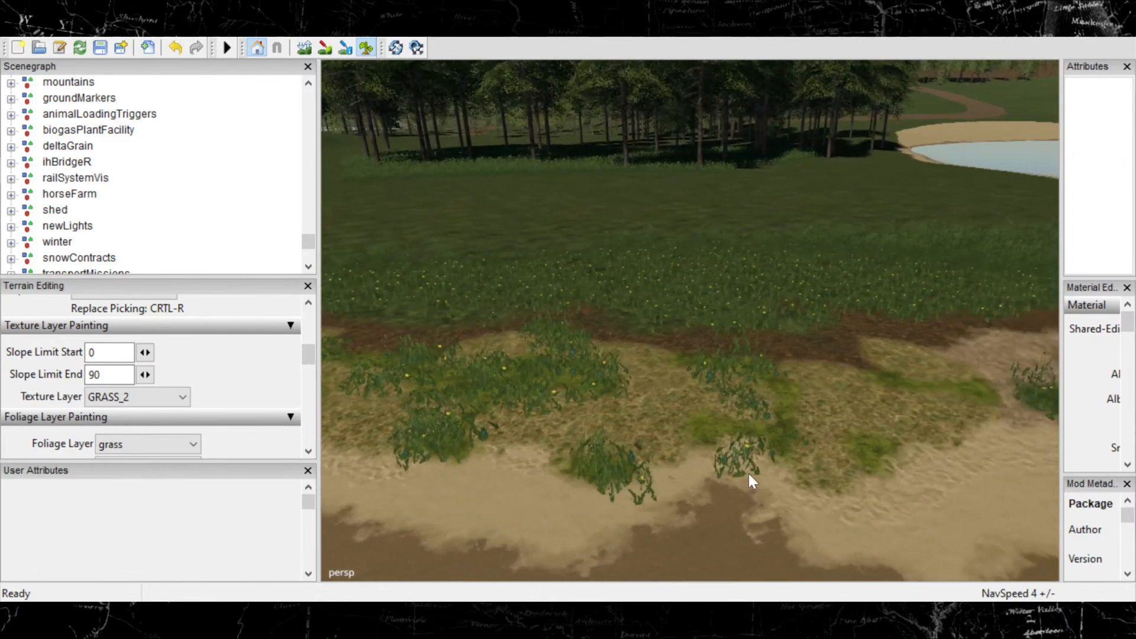
pyautogui.moveTo(726, 408); pyautogui.dragTo(762, 411)
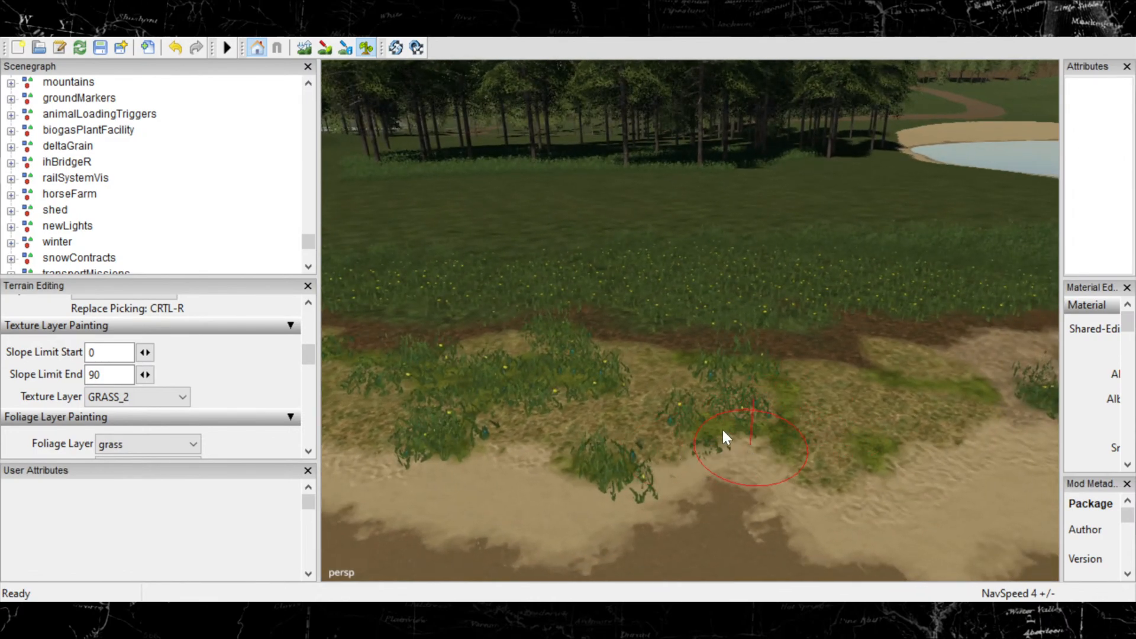
pyautogui.rightClick(748, 455)
pyautogui.rightClick(633, 476)
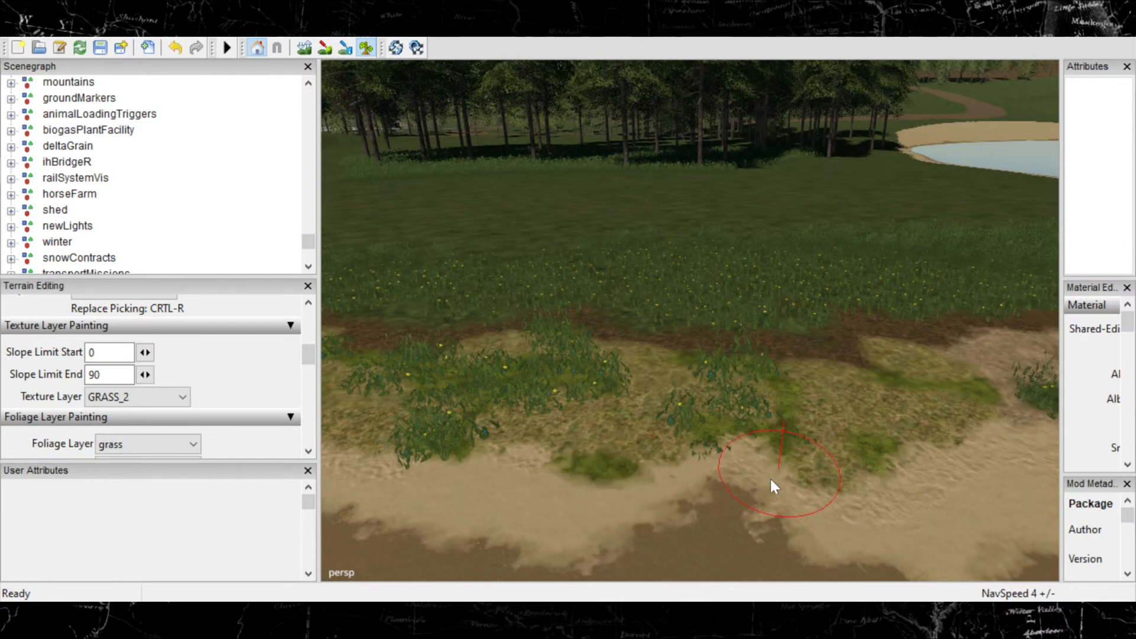
pyautogui.scroll(-1, 914, 386)
pyautogui.click(945, 386)
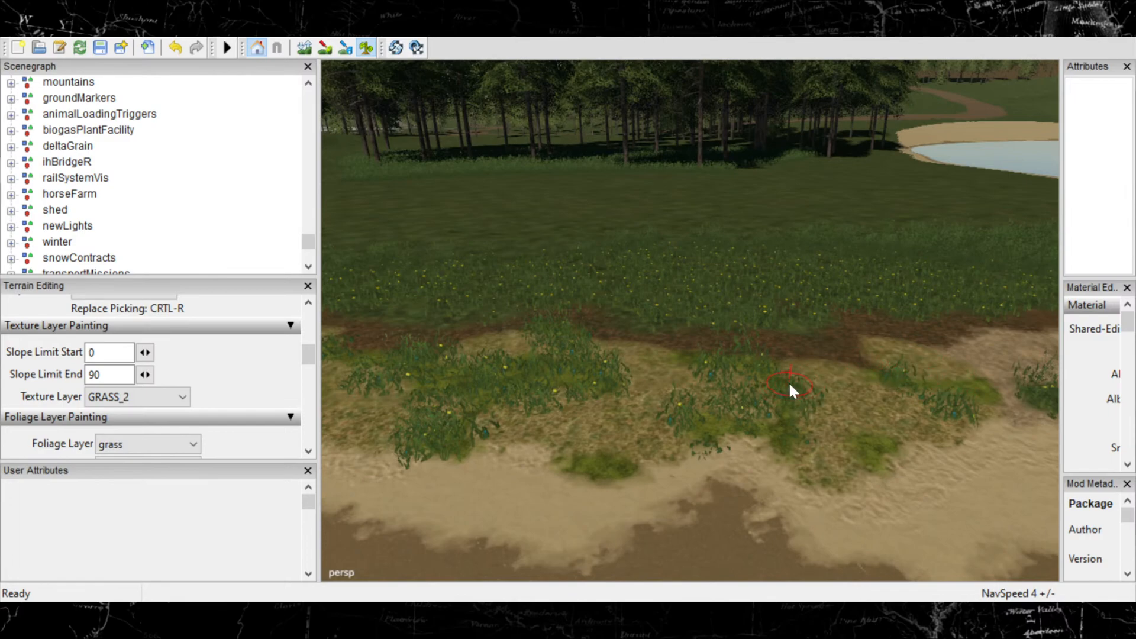
# Examine the painted shoreline patches and how the grass, dirt and sand textures blend towards the water.
pyautogui.moveTo(666, 396)
pyautogui.keyDown('alt'); pyautogui.mouseDown(button='middle')
pyautogui.moveTo(819, 311)
pyautogui.moveTo(972, 353)
pyautogui.mouseUp(button='middle'); pyautogui.keyUp('alt')
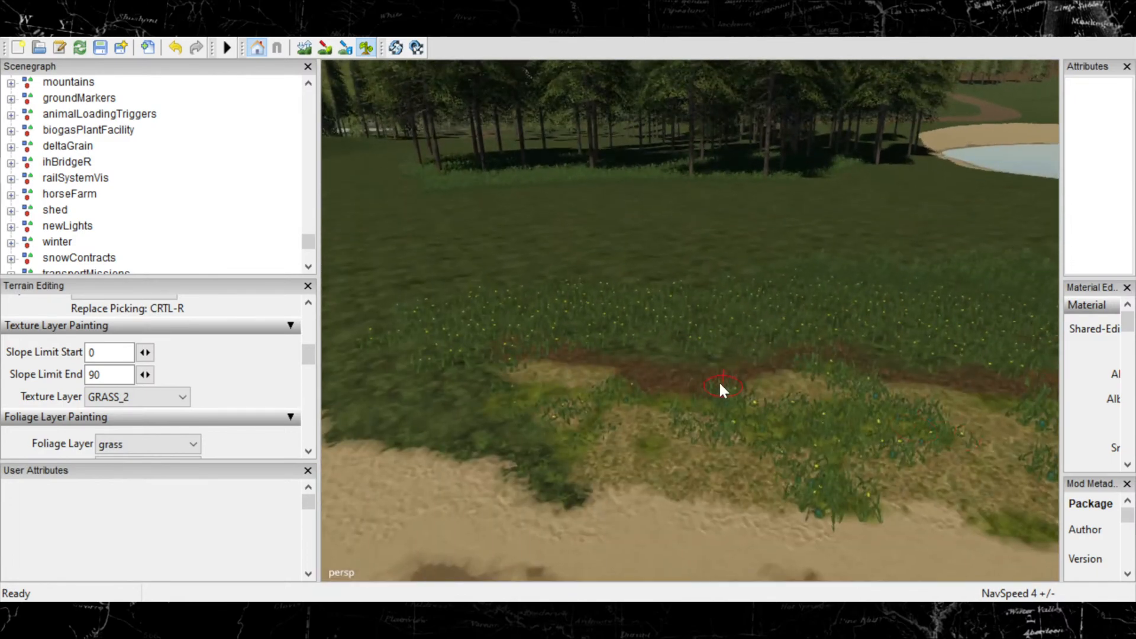
pyautogui.moveTo(719, 383)
pyautogui.keyDown('alt'); pyautogui.mouseDown(button='middle')
pyautogui.moveTo(684, 450)
pyautogui.moveTo(628, 494)
pyautogui.moveTo(685, 406)
pyautogui.moveTo(801, 426)
pyautogui.mouseUp(button='middle'); pyautogui.keyUp('alt')
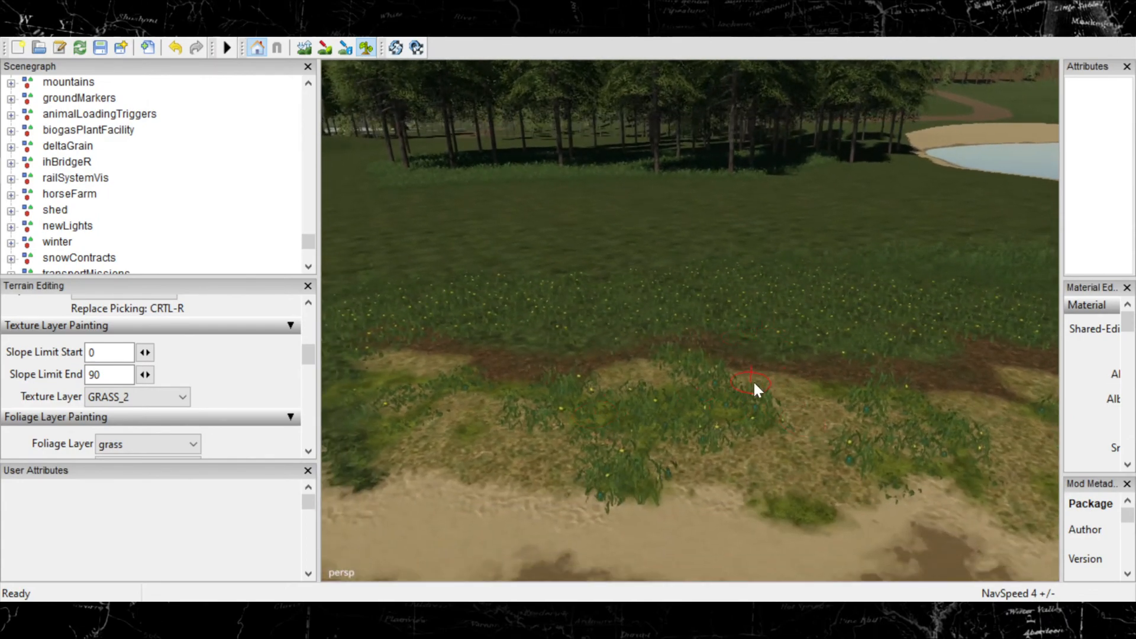
pyautogui.moveTo(827, 477)
pyautogui.keyDown('alt'); pyautogui.mouseDown(button='middle')
pyautogui.moveTo(768, 433)
pyautogui.moveTo(784, 371)
pyautogui.moveTo(806, 400)
pyautogui.mouseUp(button='middle'); pyautogui.keyUp('alt')
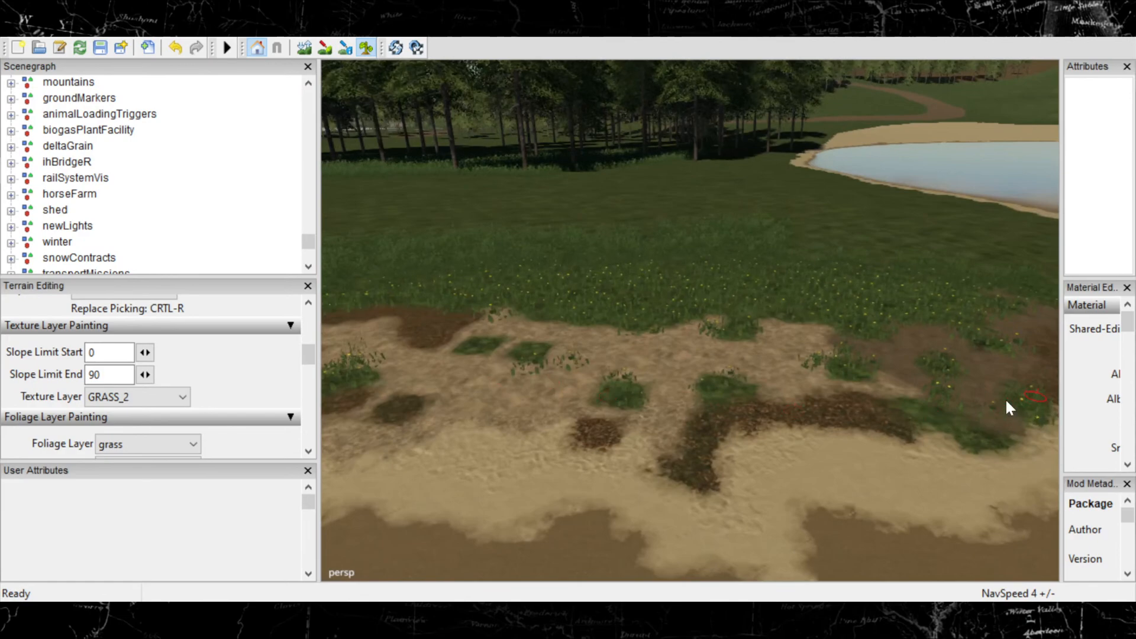
pyautogui.moveTo(1006, 401)
pyautogui.keyDown('alt'); pyautogui.mouseDown(button='middle')
pyautogui.moveTo(814, 455)
pyautogui.moveTo(669, 436)
pyautogui.mouseUp(button='middle'); pyautogui.keyUp('alt')
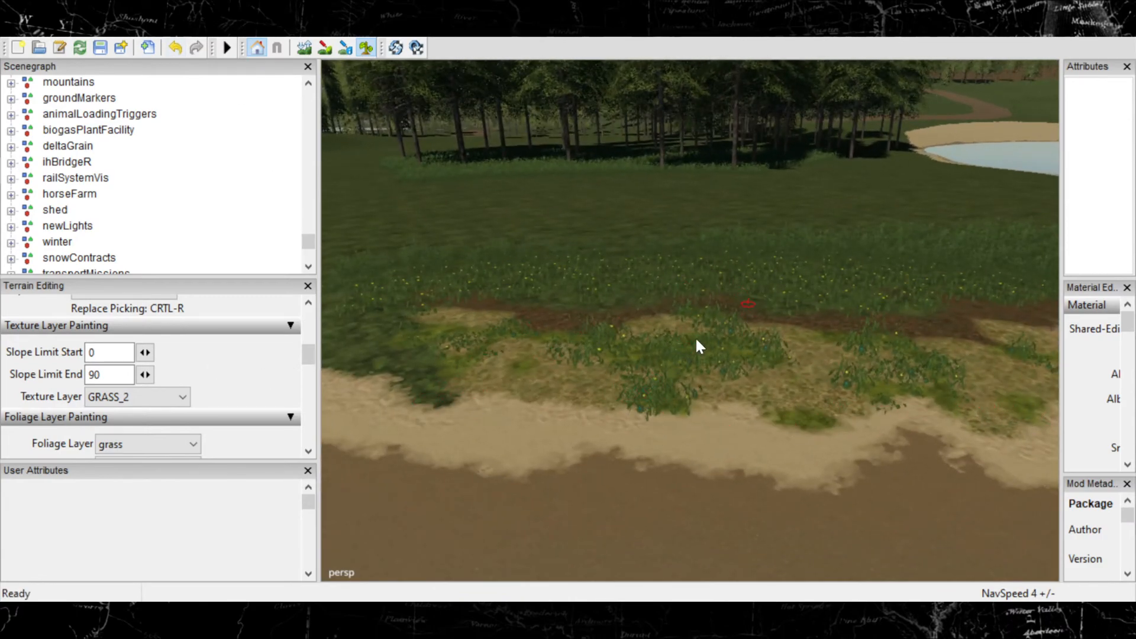
pyautogui.scroll(-4, 696, 339)
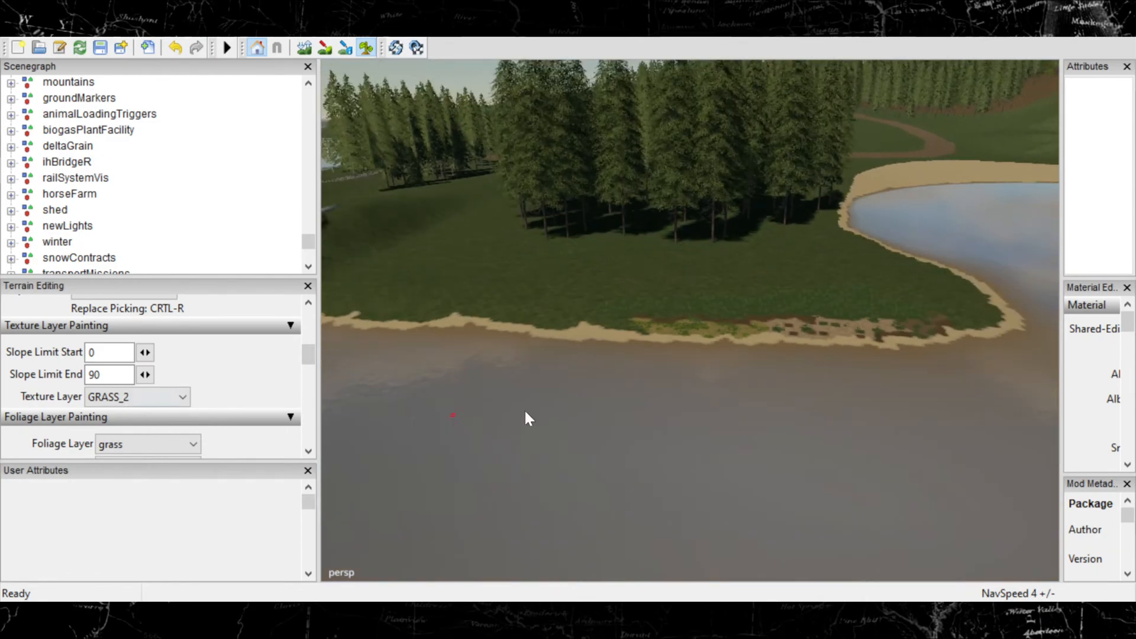
pyautogui.scroll(4, 614, 388)
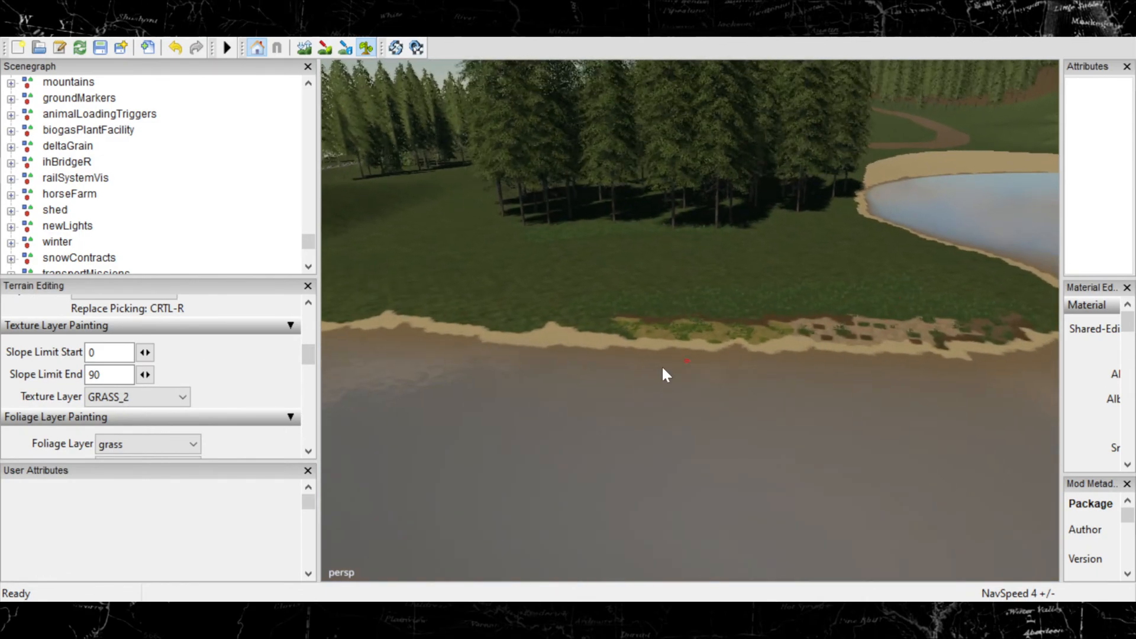
pyautogui.scroll(4, 902, 316)
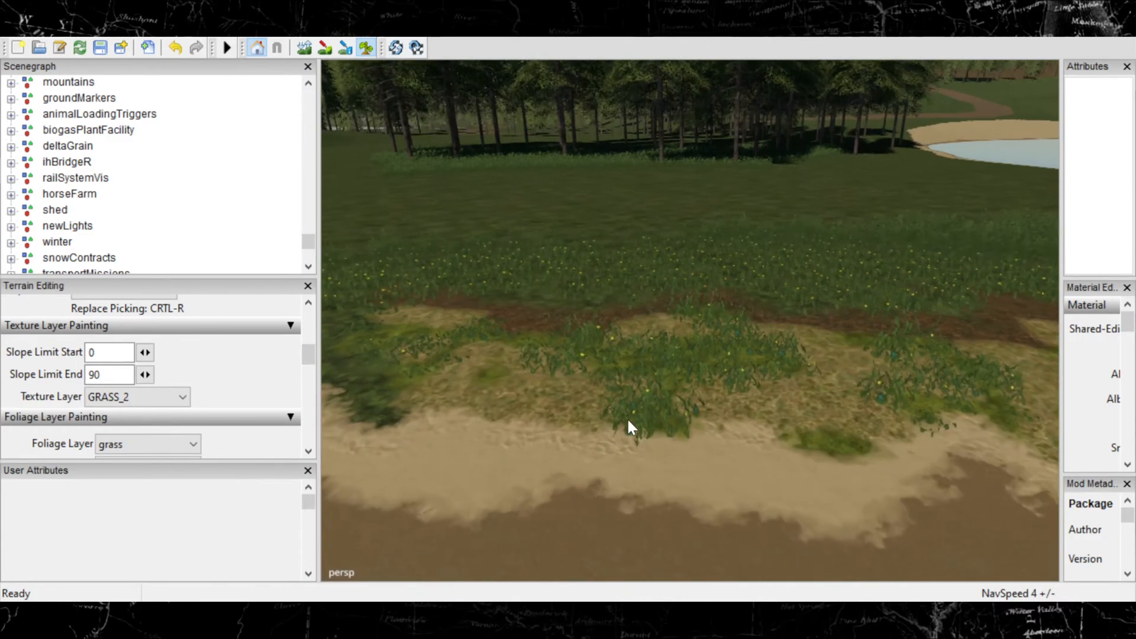
pyautogui.scroll(-2, 676, 397)
pyautogui.keyDown('alt'); pyautogui.moveTo(676, 398); pyautogui.dragTo(414, 379, button='middle'); pyautogui.keyUp('alt')
pyautogui.moveTo(946, 379)
pyautogui.keyDown('alt'); pyautogui.mouseDown(button='middle')
pyautogui.moveTo(805, 379)
pyautogui.moveTo(1006, 382)
pyautogui.mouseUp(button='middle'); pyautogui.keyUp('alt')
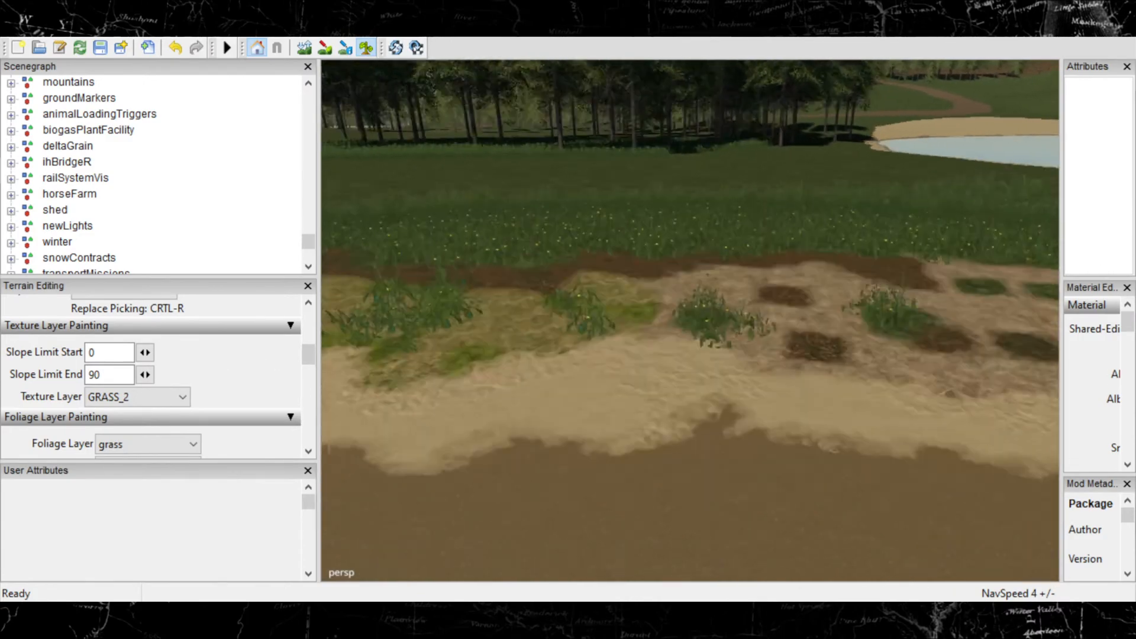
pyautogui.scroll(2, 610, 388)
pyautogui.moveTo(610, 387)
pyautogui.keyDown('alt'); pyautogui.mouseDown(button='middle')
pyautogui.moveTo(850, 413)
pyautogui.moveTo(438, 368)
pyautogui.mouseUp(button='middle'); pyautogui.keyUp('alt')
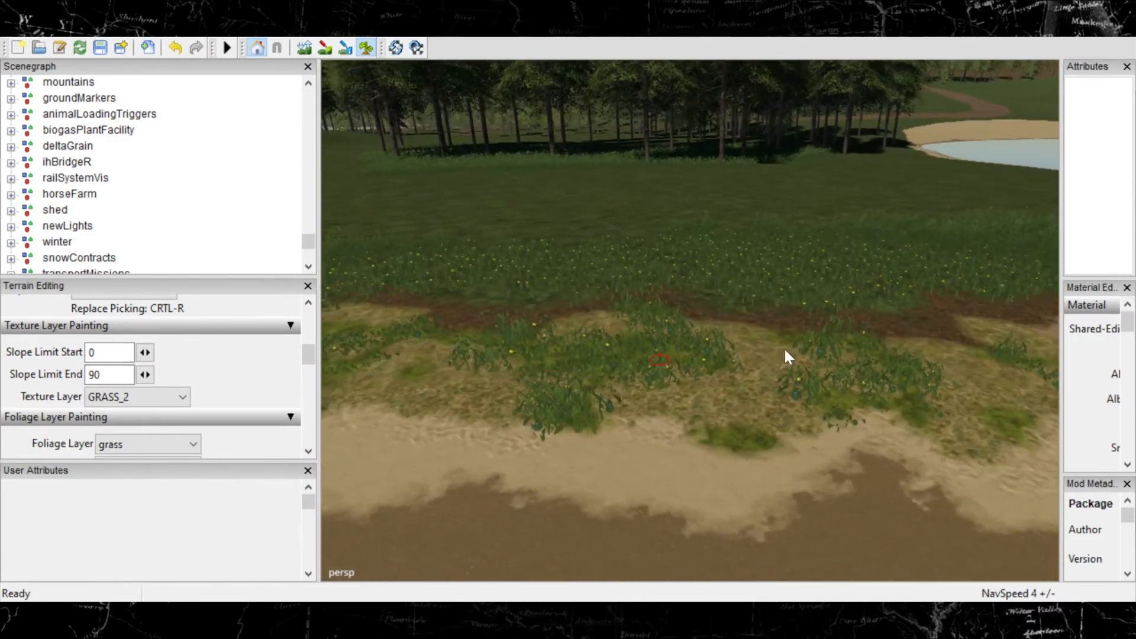
# Choose the ROUGH_DIRT_2 texture layer, undo the stray foliage clump, and switch to terrain texture painting.
pyautogui.click(155, 398)
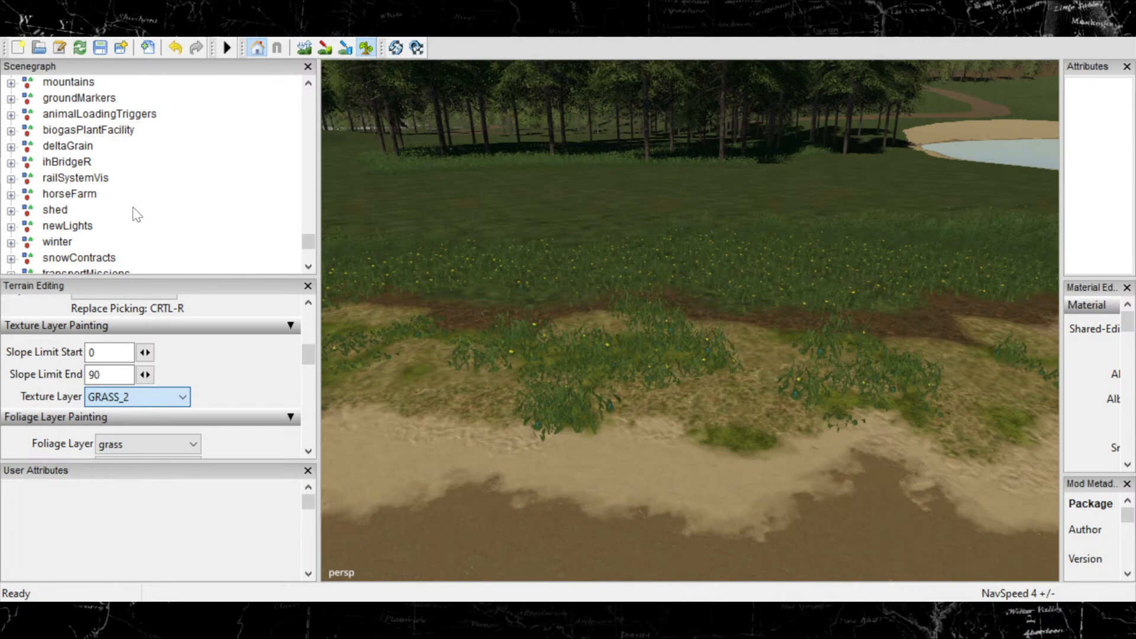
pyautogui.click(117, 273)
pyautogui.click(630, 489)
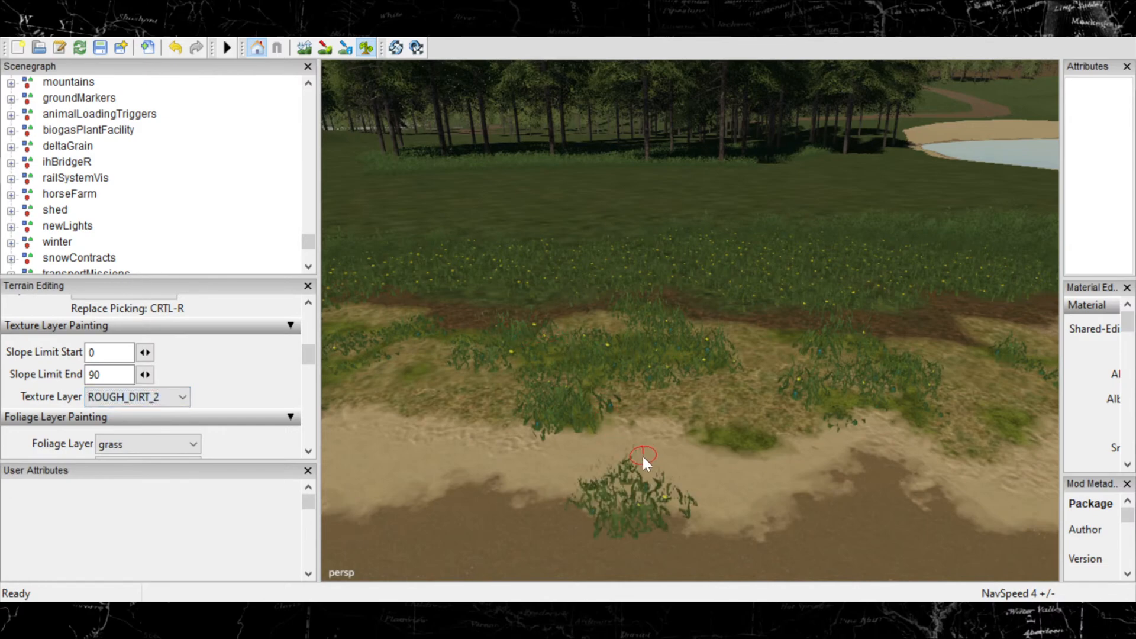
pyautogui.hotkey('ctrl', 'z')
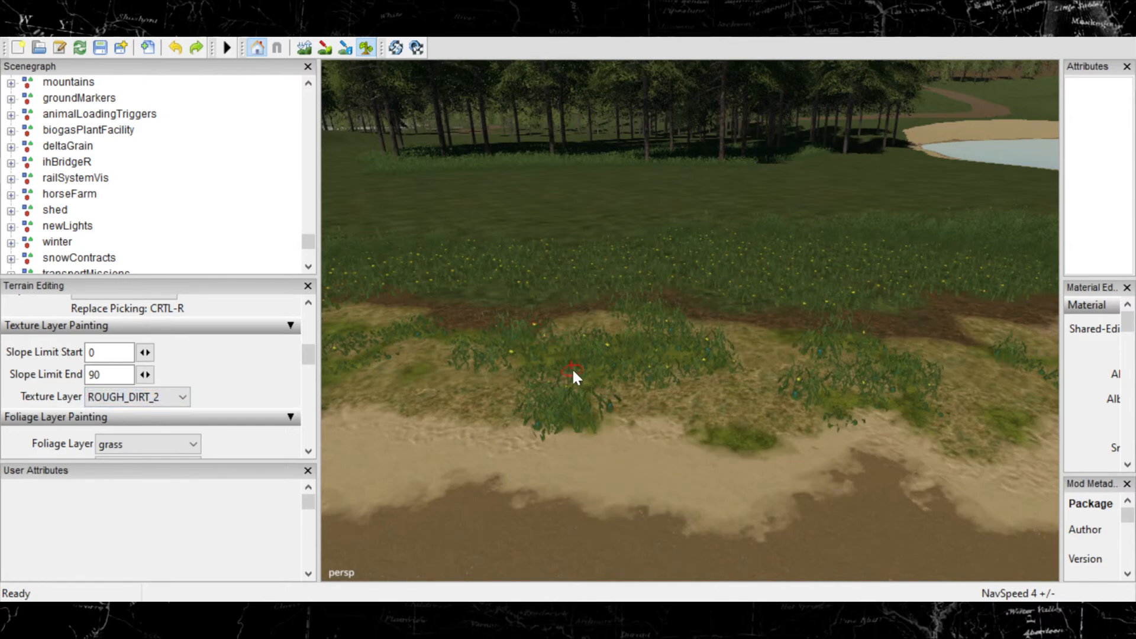
pyautogui.click(325, 48)
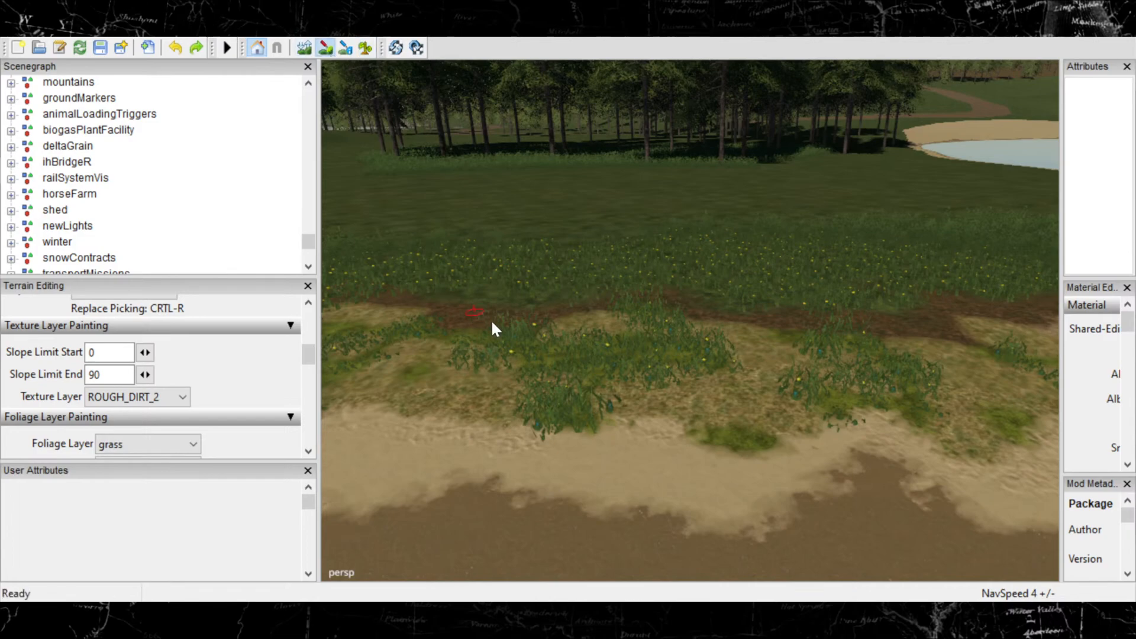
# Try painting ROUGH_DIRT_2 along the sandy strip below the grass patches, and undo the strokes.
pyautogui.moveTo(689, 436); pyautogui.dragTo(631, 402)
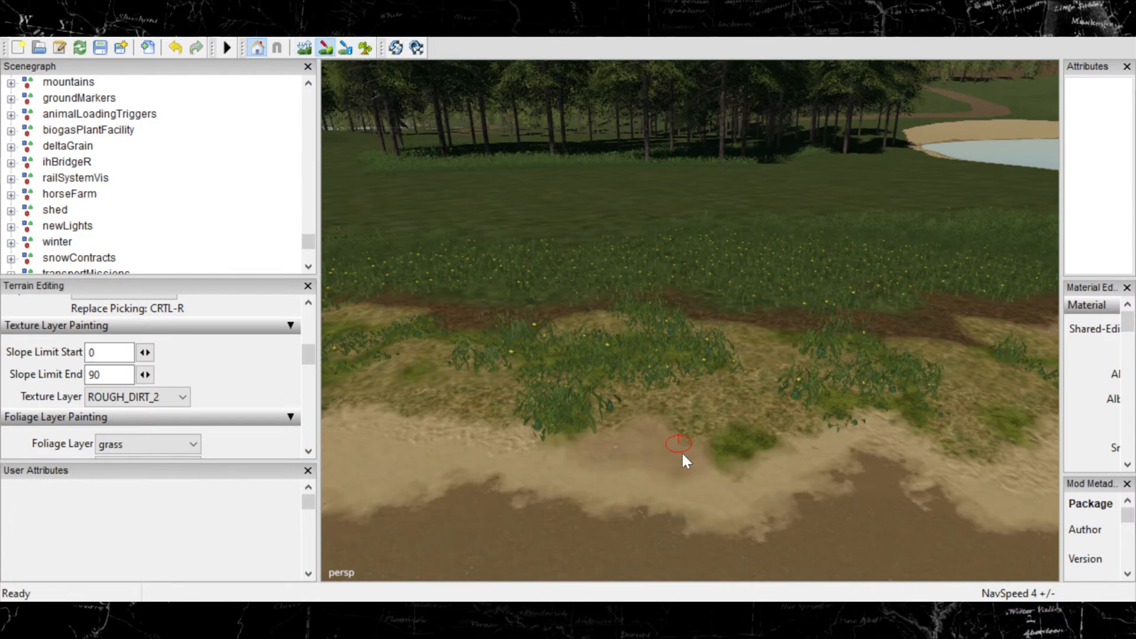
pyautogui.moveTo(782, 419)
pyautogui.mouseDown()
pyautogui.moveTo(736, 419)
pyautogui.moveTo(854, 400)
pyautogui.moveTo(834, 393)
pyautogui.moveTo(811, 401)
pyautogui.moveTo(947, 414)
pyautogui.moveTo(1078, 375)
pyautogui.mouseUp()
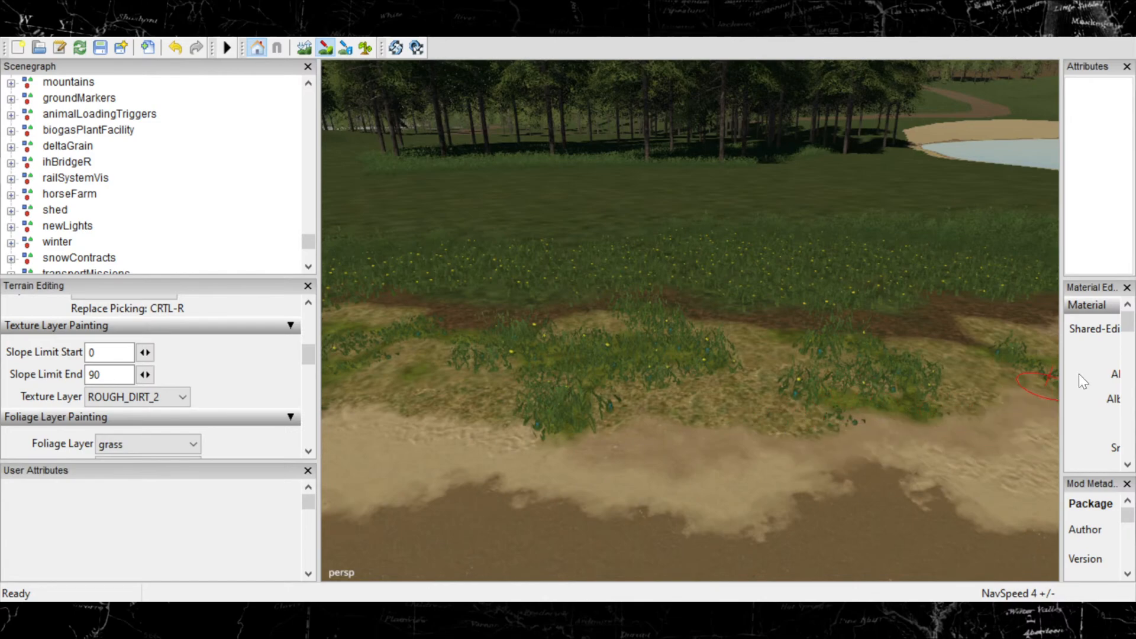
pyautogui.moveTo(601, 443)
pyautogui.mouseDown()
pyautogui.moveTo(497, 401)
pyautogui.moveTo(382, 398)
pyautogui.mouseUp()
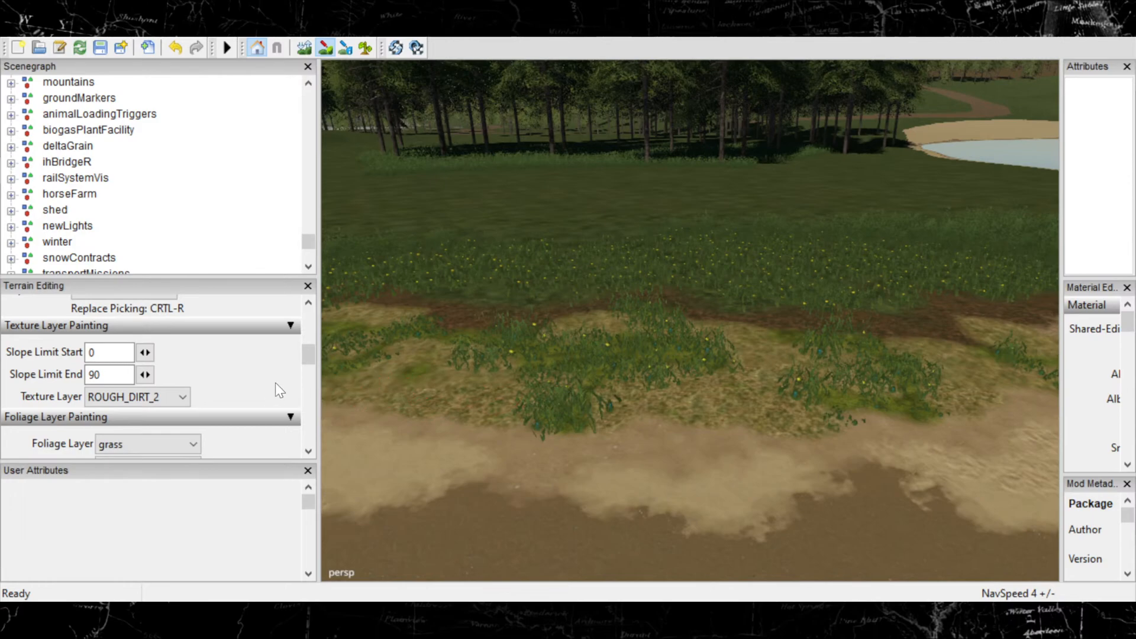
pyautogui.moveTo(906, 421)
pyautogui.keyDown('alt'); pyautogui.mouseDown(button='middle')
pyautogui.moveTo(633, 355)
pyautogui.moveTo(900, 400)
pyautogui.mouseUp(button='middle'); pyautogui.keyUp('alt')
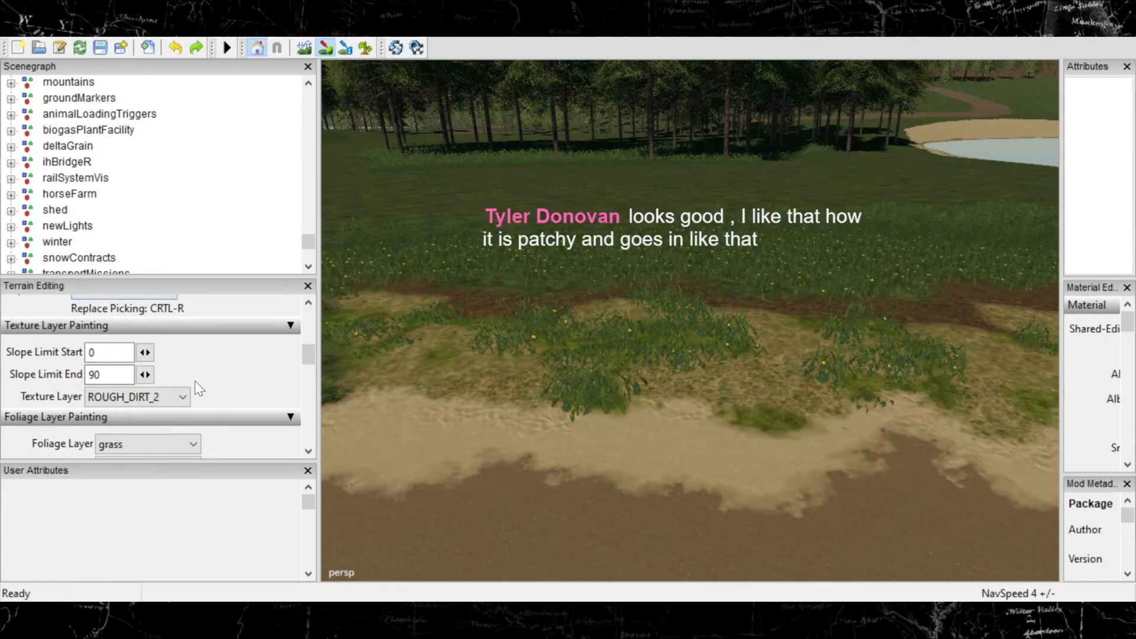
# Try painting a cobblestone texture patch over the sand and mud at the water's edge, and undo it.
pyautogui.click(165, 396)
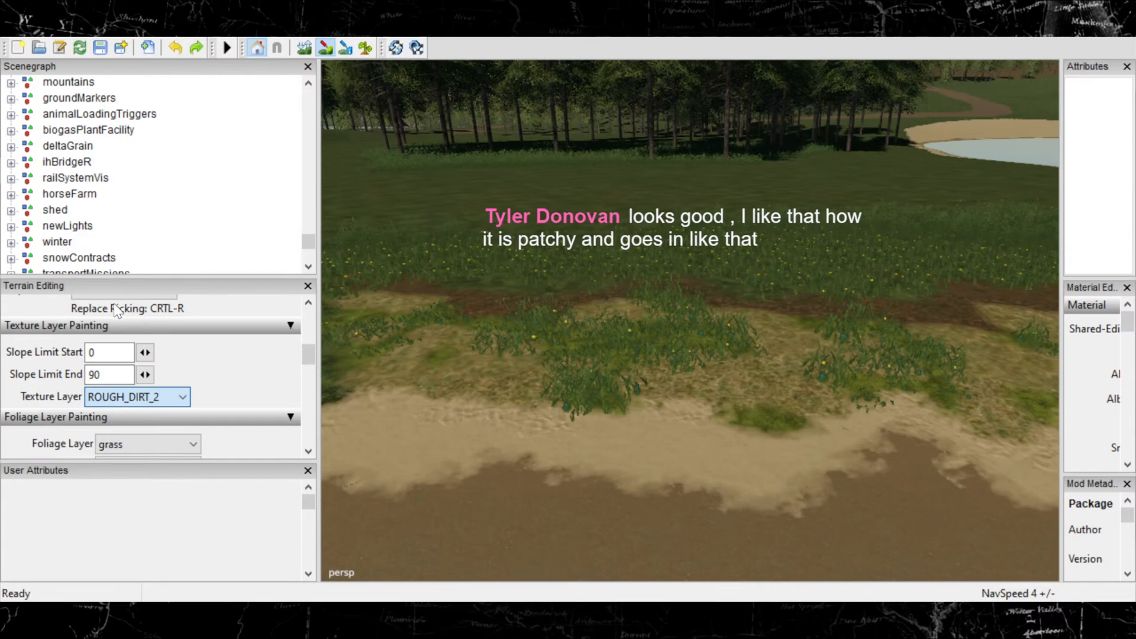
pyautogui.press('c')
pyautogui.moveTo(591, 470); pyautogui.dragTo(637, 477)
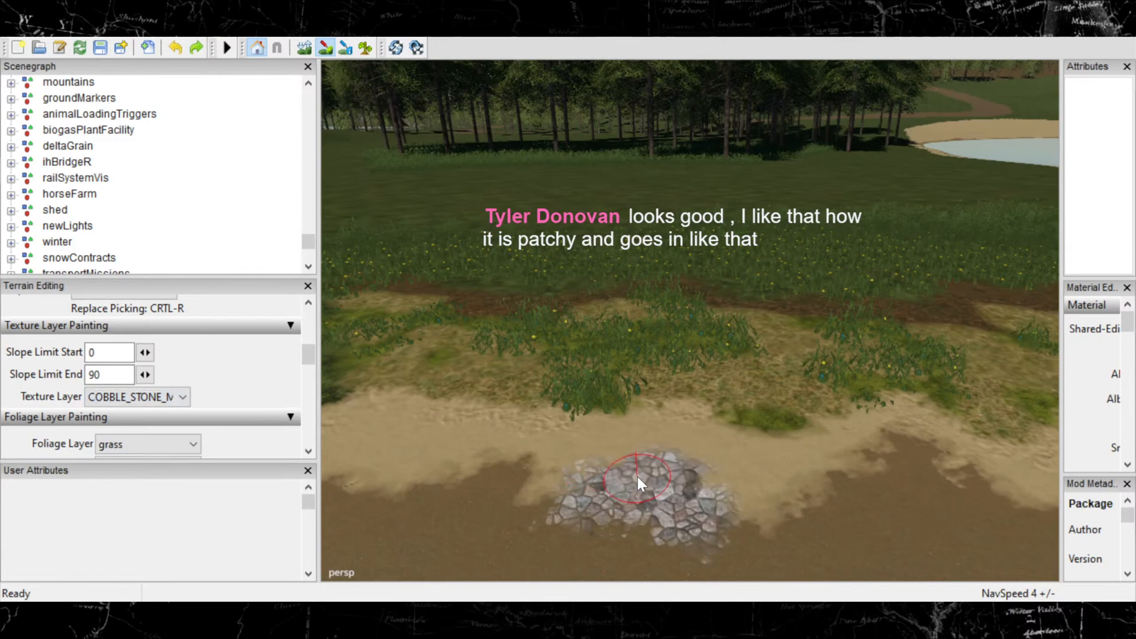
pyautogui.moveTo(784, 490)
pyautogui.mouseDown()
pyautogui.moveTo(793, 462)
pyautogui.moveTo(929, 436)
pyautogui.moveTo(938, 447)
pyautogui.moveTo(859, 462)
pyautogui.mouseUp()
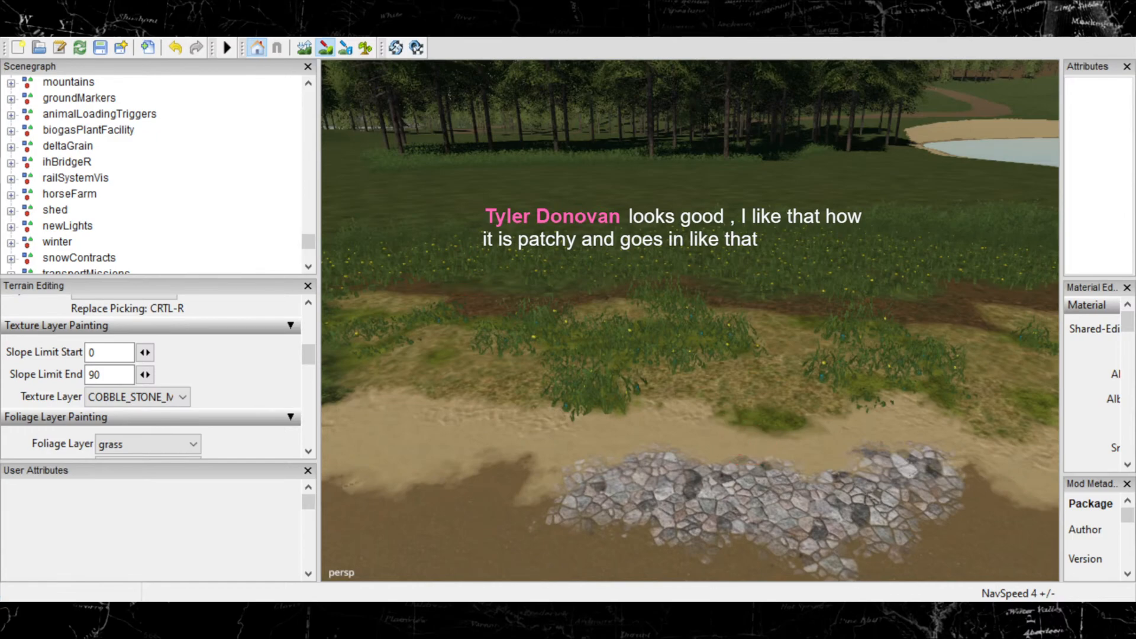
pyautogui.click(176, 48)
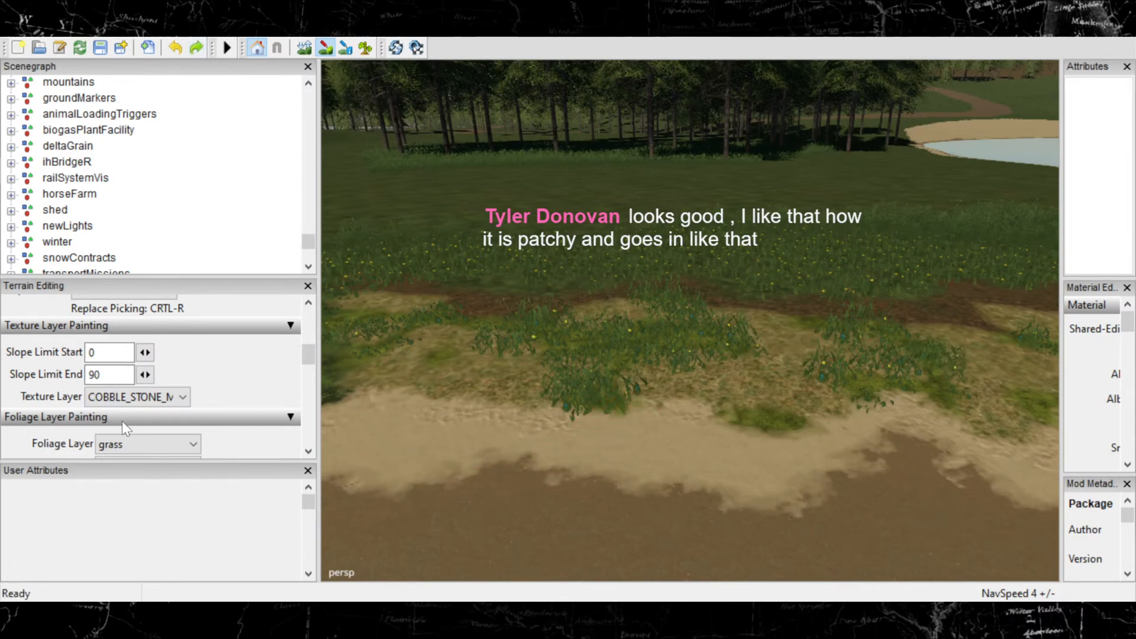
# Try the roughDirtUS01 texture layer along the lower edge of the sand, and undo the stroke.
pyautogui.click(165, 398)
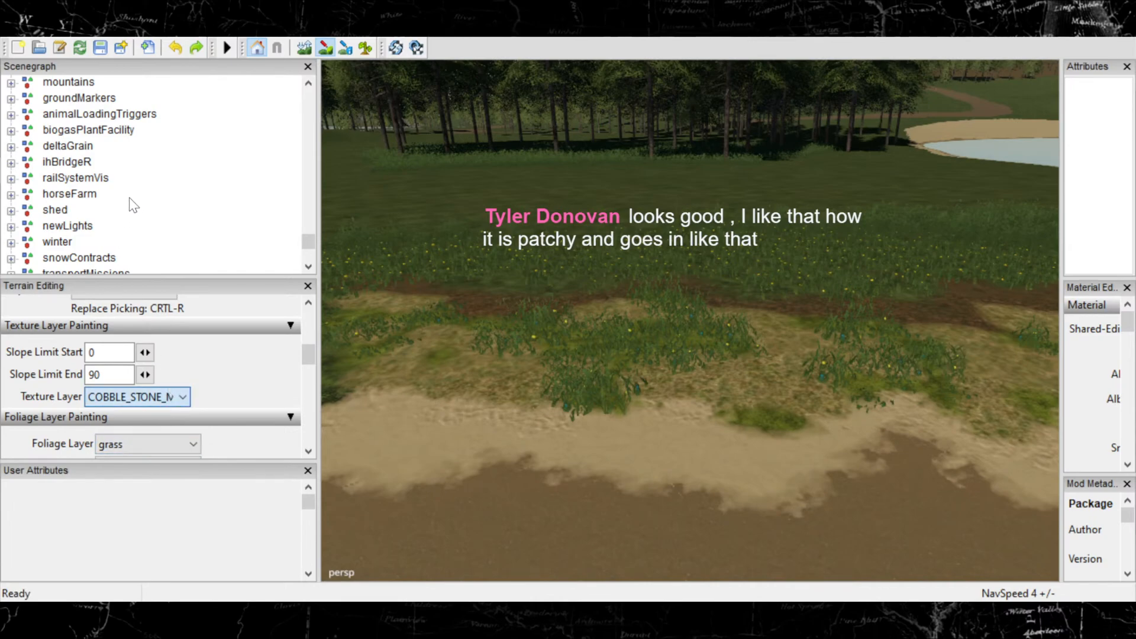
pyautogui.click(130, 235)
pyautogui.moveTo(546, 441); pyautogui.dragTo(673, 471)
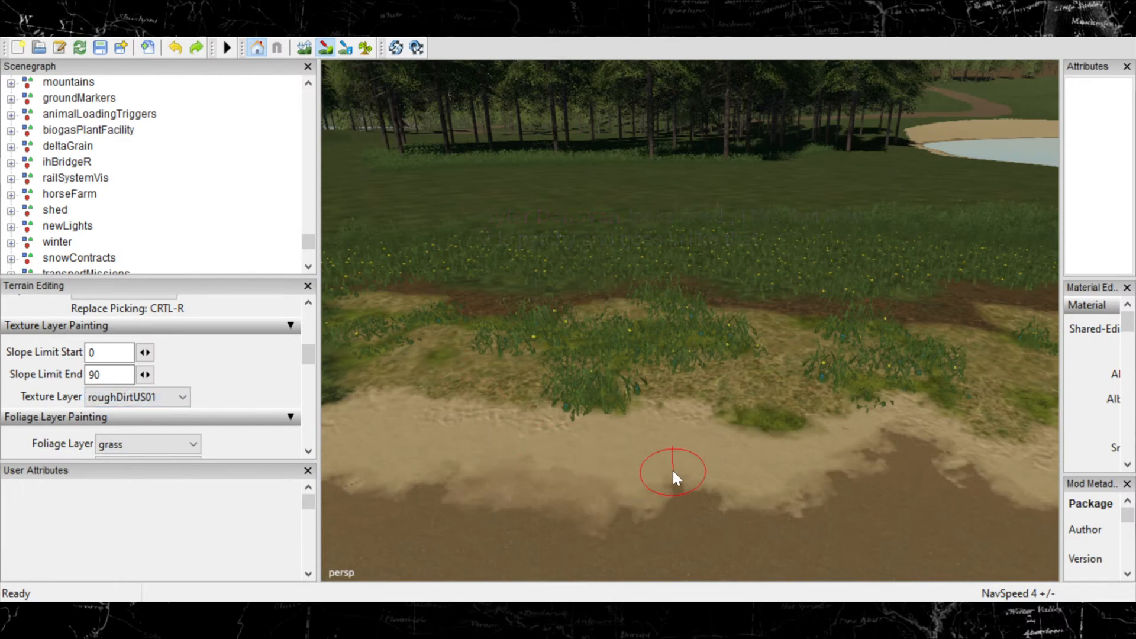
pyautogui.hotkey('ctrl', 'z')
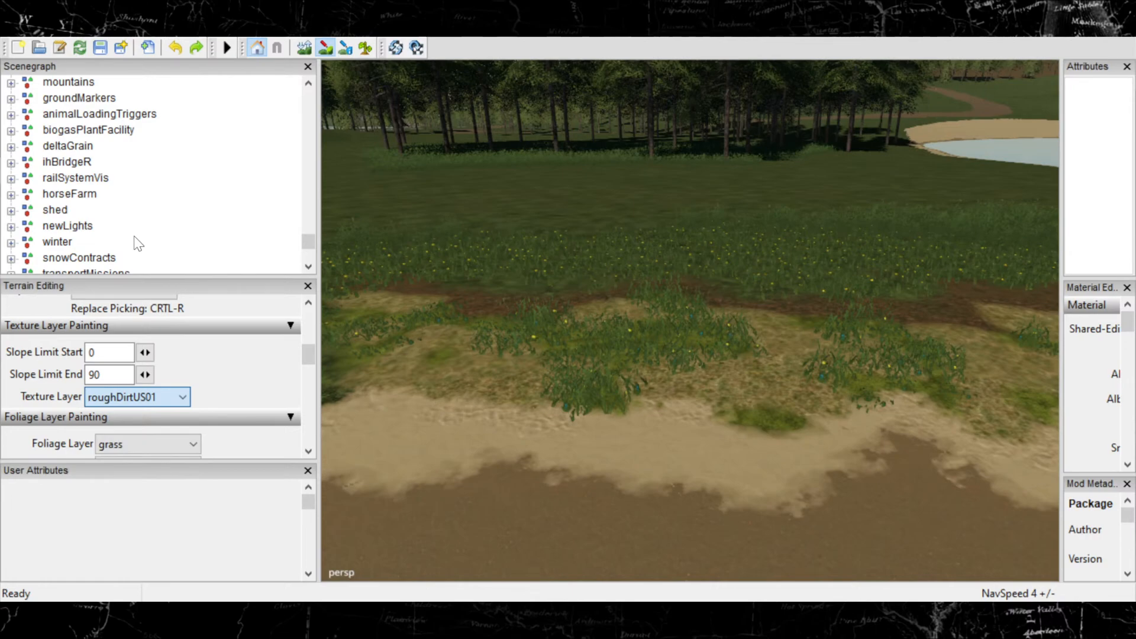
# Try the grassSA04 texture layer on the mud just below the sand, and undo the stroke.
pyautogui.click(130, 283)
pyautogui.moveTo(642, 459)
pyautogui.mouseDown()
pyautogui.moveTo(666, 488)
pyautogui.moveTo(734, 504)
pyautogui.mouseUp()
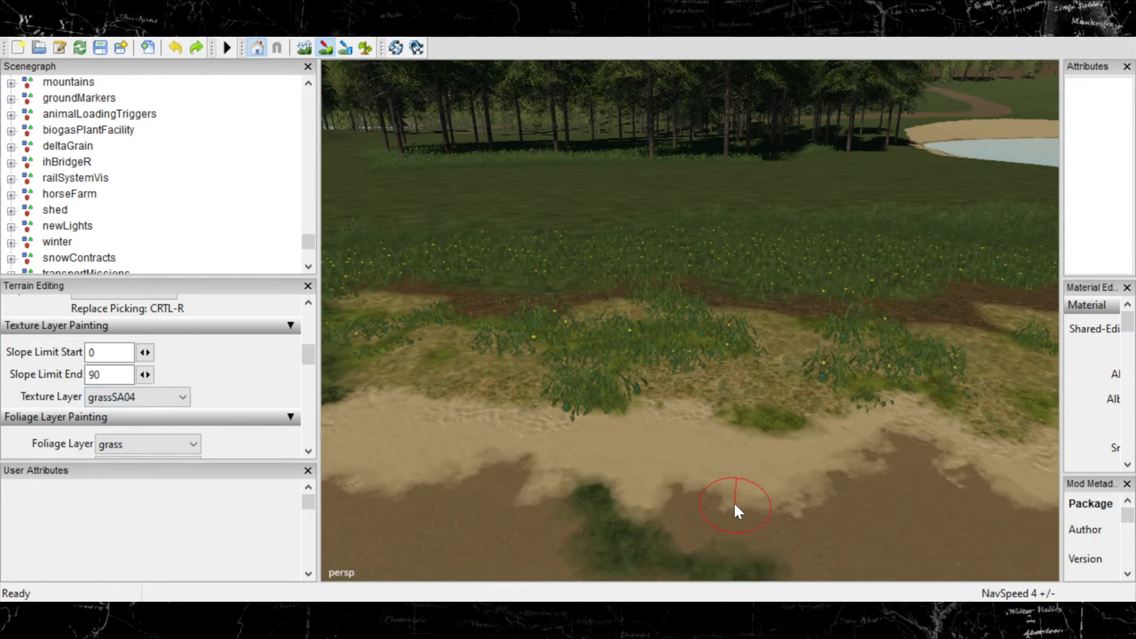
pyautogui.hotkey('ctrl', 'z')
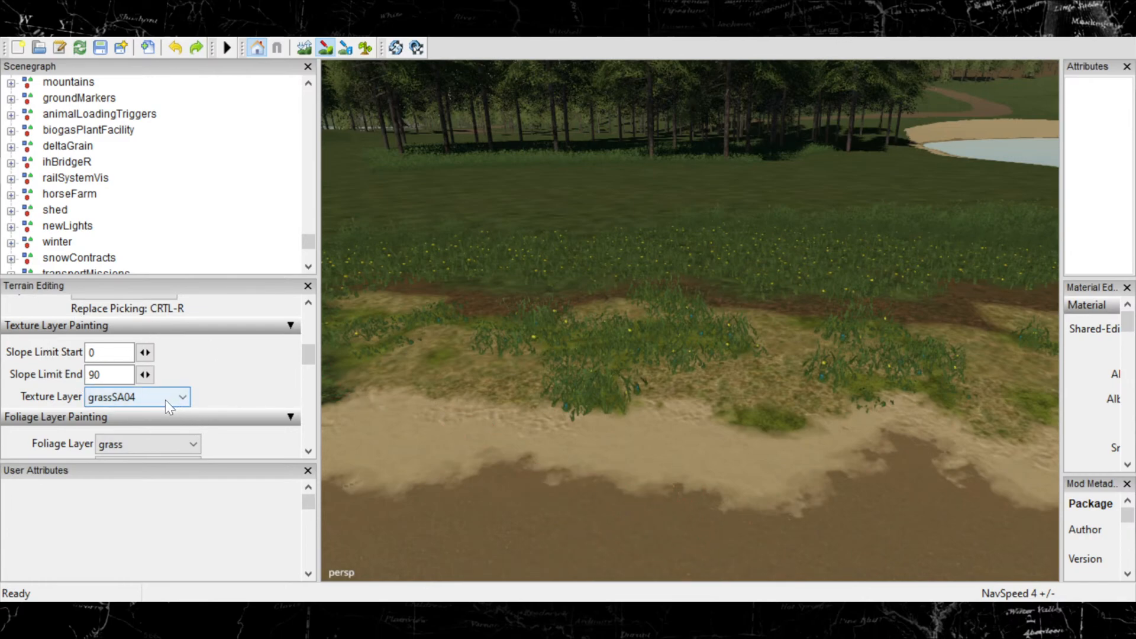
pyautogui.click(186, 398)
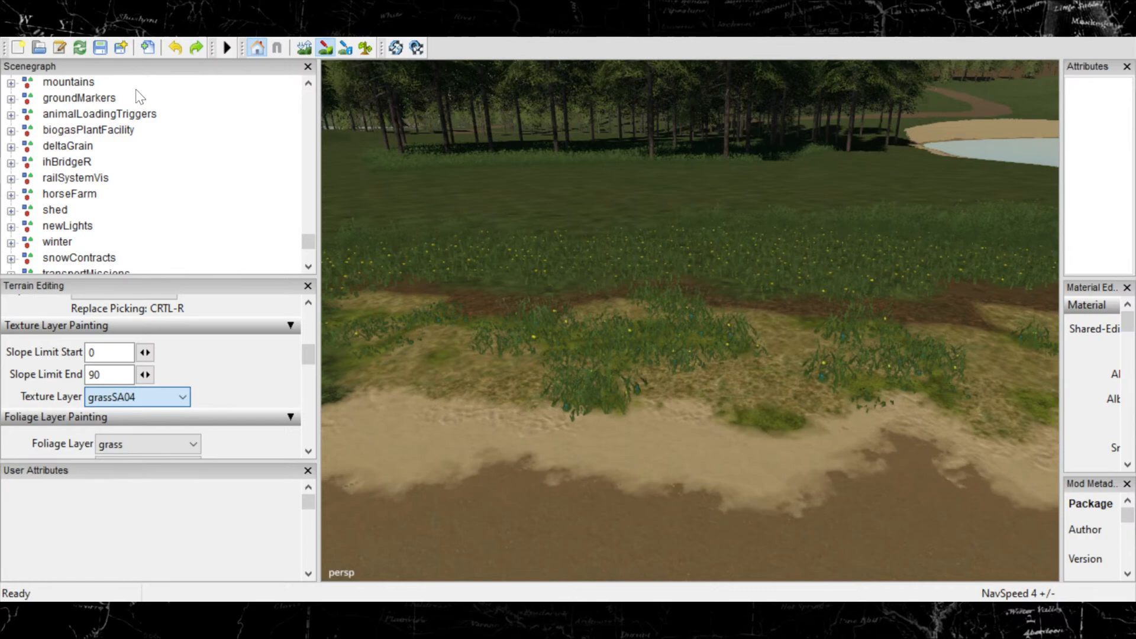
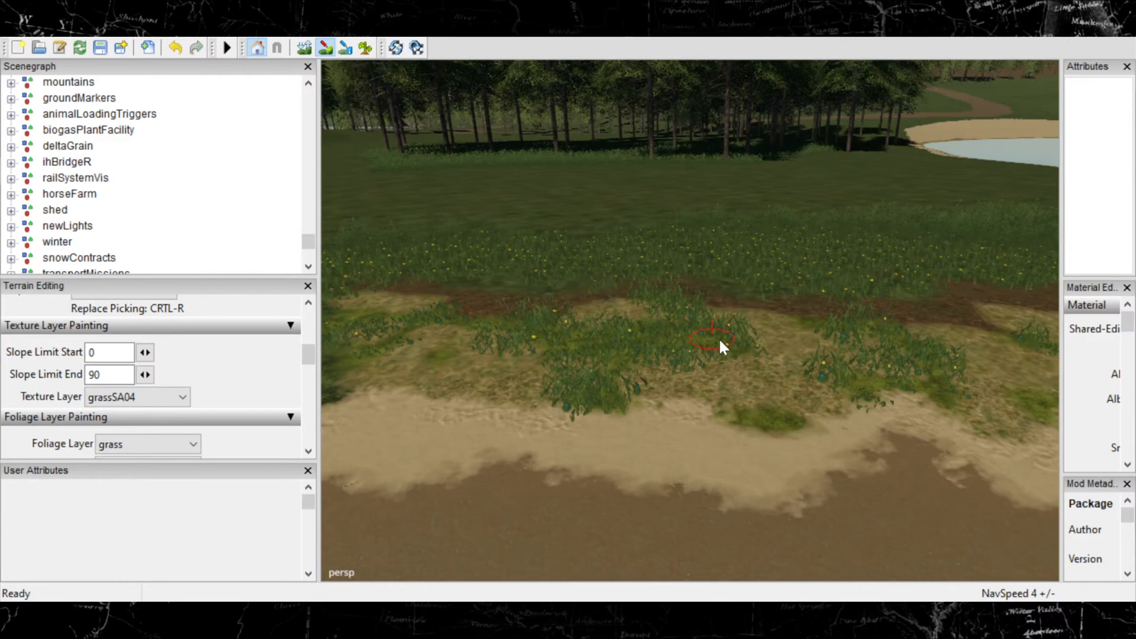
# Inspect the whole painted shoreline strip up close and from a distance, together with the bridge and lake.
pyautogui.scroll(-3, 809, 286)
pyautogui.moveTo(829, 277)
pyautogui.keyDown('alt'); pyautogui.mouseDown(button='middle')
pyautogui.moveTo(559, 416)
pyautogui.moveTo(582, 368)
pyautogui.moveTo(319, 360)
pyautogui.mouseUp(button='middle'); pyautogui.keyUp('alt')
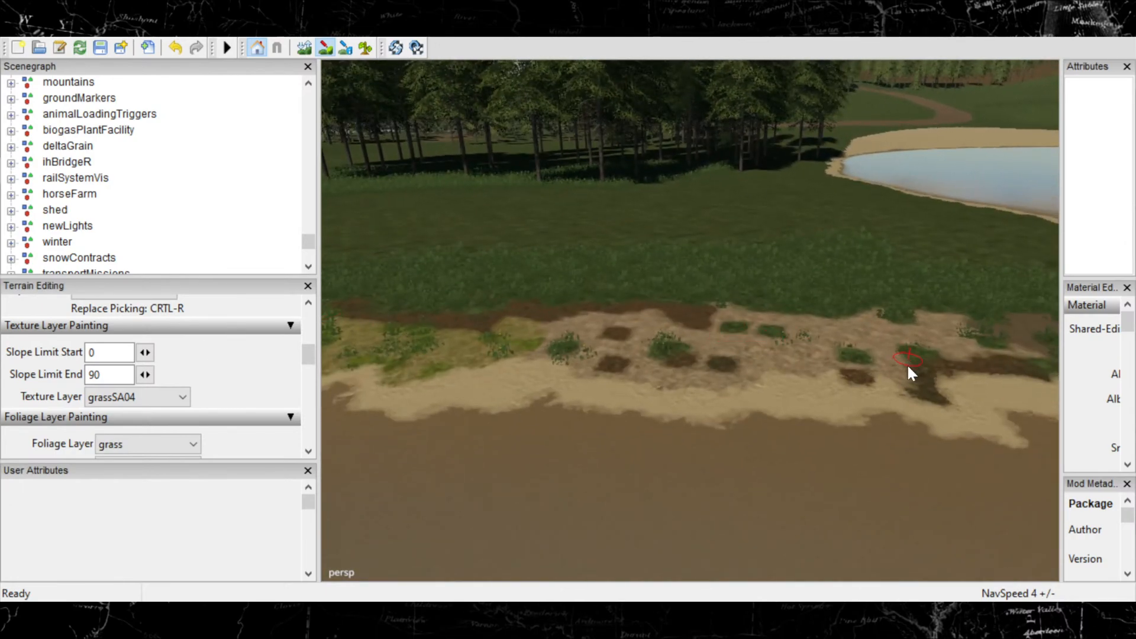
pyautogui.moveTo(909, 367)
pyautogui.keyDown('alt'); pyautogui.mouseDown(button='middle')
pyautogui.moveTo(783, 443)
pyautogui.moveTo(510, 407)
pyautogui.moveTo(860, 345)
pyautogui.moveTo(1036, 387)
pyautogui.mouseUp(button='middle'); pyautogui.keyUp('alt')
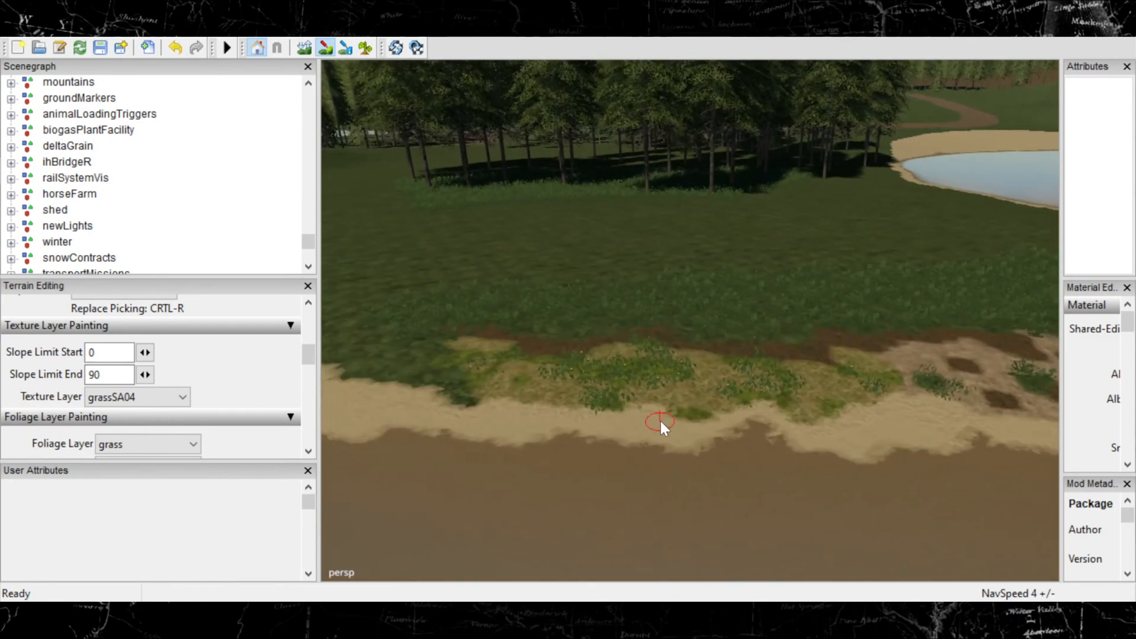
pyautogui.moveTo(659, 419)
pyautogui.keyDown('alt'); pyautogui.mouseDown(button='middle')
pyautogui.moveTo(976, 355)
pyautogui.moveTo(596, 322)
pyautogui.moveTo(850, 277)
pyautogui.moveTo(1005, 305)
pyautogui.mouseUp(button='middle'); pyautogui.keyUp('alt')
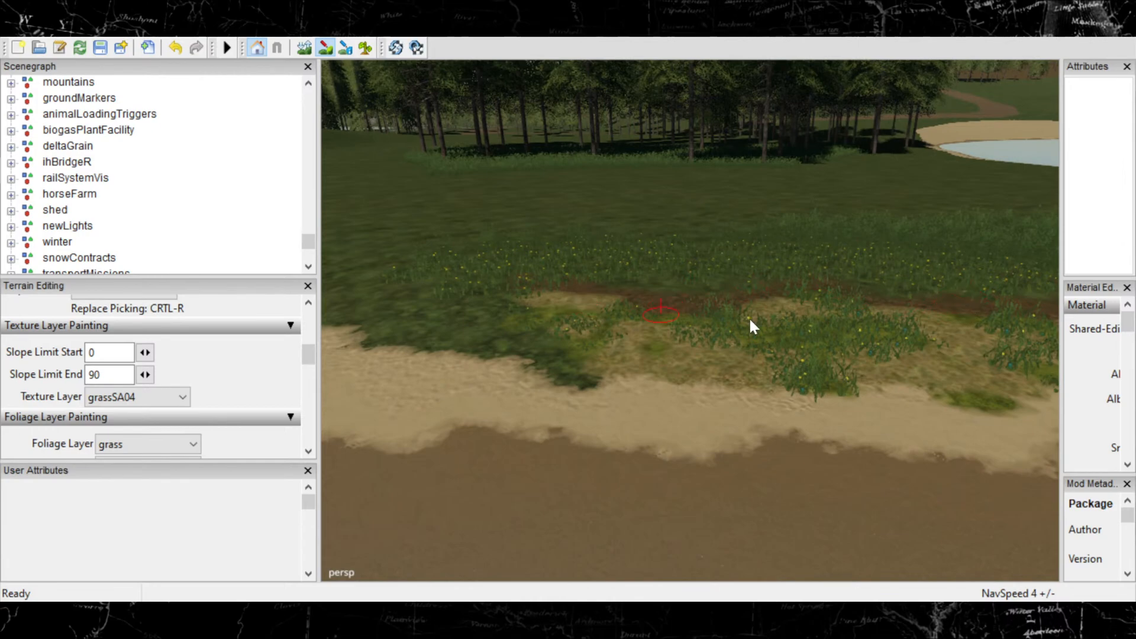
pyautogui.keyDown('alt'); pyautogui.moveTo(825, 296); pyautogui.dragTo(163, 330, button='right'); pyautogui.keyUp('alt')
pyautogui.keyDown('alt'); pyautogui.moveTo(966, 294); pyautogui.dragTo(768, 591, button='middle'); pyautogui.keyUp('alt')
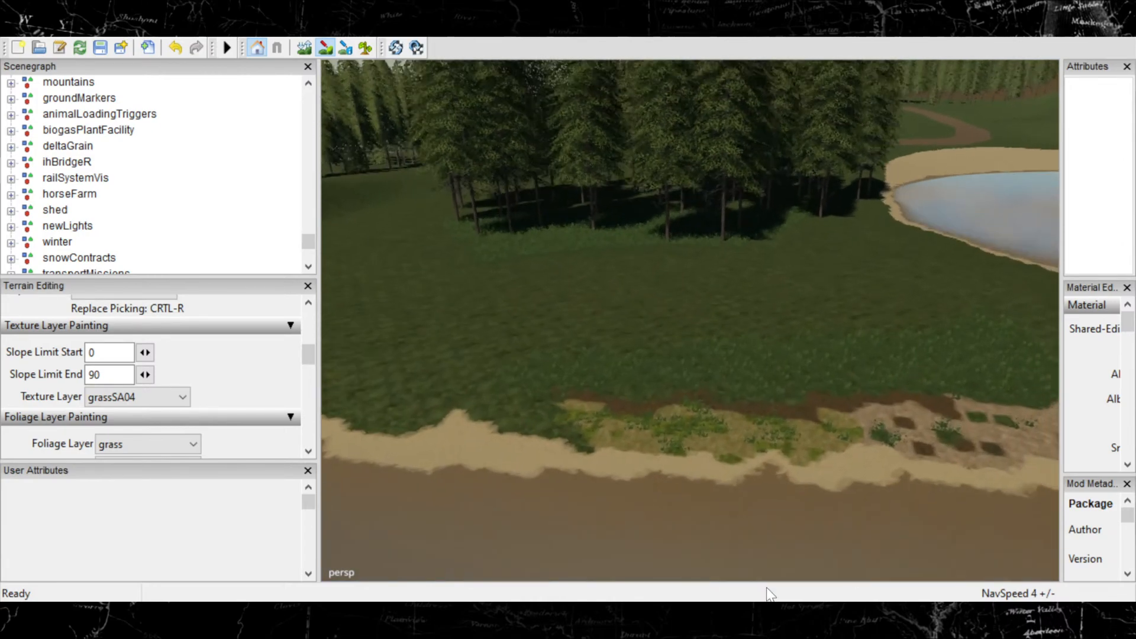
pyautogui.keyDown('alt'); pyautogui.moveTo(769, 591); pyautogui.dragTo(367, 337, button='right'); pyautogui.keyUp('alt')
pyautogui.keyDown('alt'); pyautogui.moveTo(1051, 339); pyautogui.dragTo(419, 340, button='right'); pyautogui.keyUp('alt')
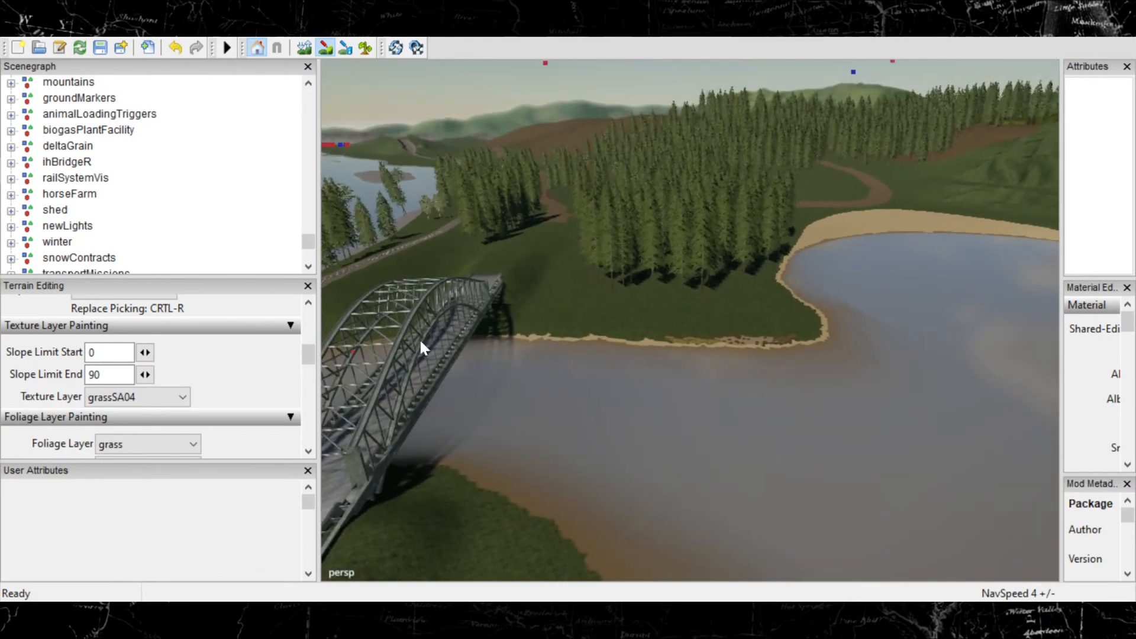
pyautogui.keyDown('alt'); pyautogui.moveTo(829, 339); pyautogui.dragTo(162, 408, button='right'); pyautogui.keyUp('alt')
pyautogui.keyDown('alt'); pyautogui.moveTo(888, 414); pyautogui.dragTo(332, 438, button='right'); pyautogui.keyUp('alt')
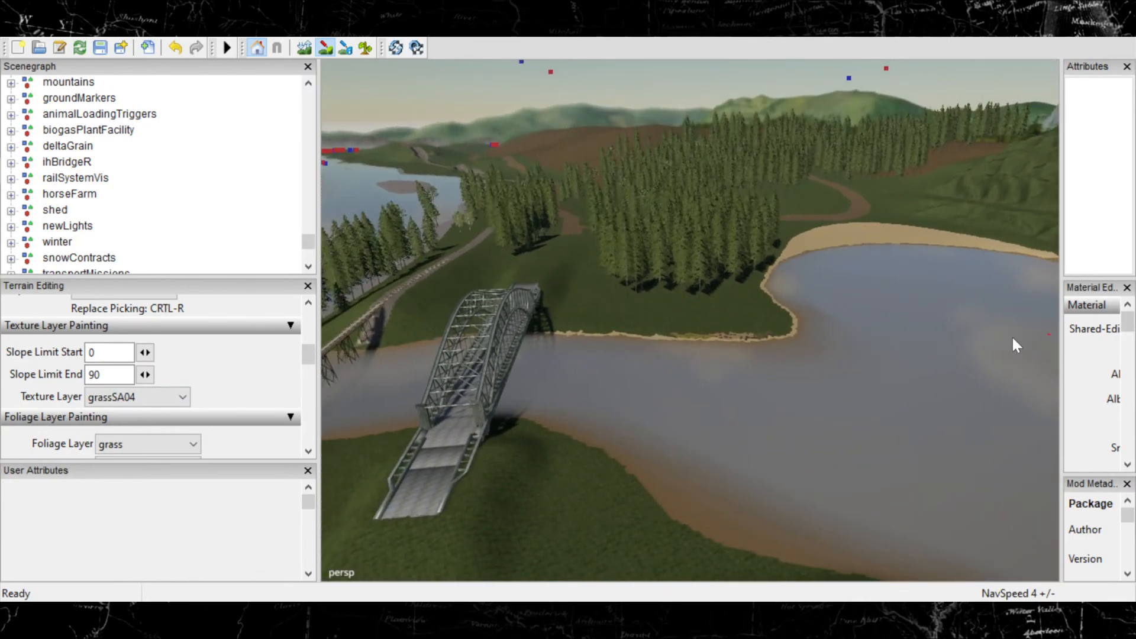
pyautogui.keyDown('alt'); pyautogui.moveTo(1013, 341); pyautogui.dragTo(755, 405, button='right'); pyautogui.keyUp('alt')
pyautogui.keyDown('alt'); pyautogui.moveTo(649, 388); pyautogui.dragTo(1057, 337, button='right'); pyautogui.keyUp('alt')
pyautogui.keyDown('alt'); pyautogui.moveTo(639, 361); pyautogui.dragTo(1073, 304, button='right'); pyautogui.keyUp('alt')
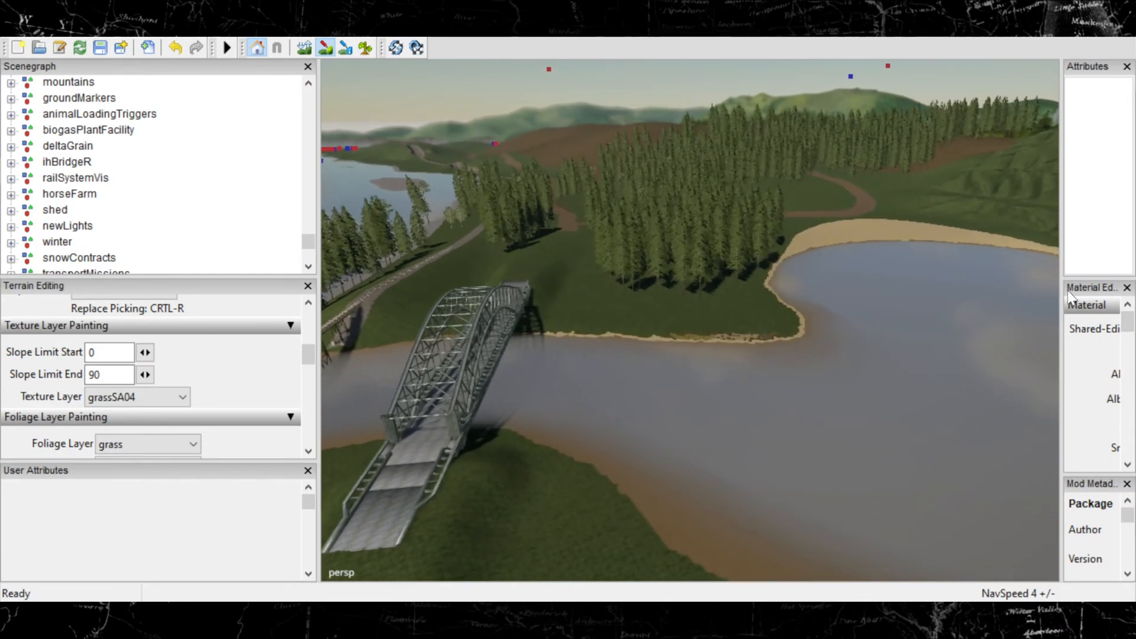
# Try painting a concreteGravel01 texture patch across the sand and mud at the water's edge.
pyautogui.keyDown('alt'); pyautogui.moveTo(379, 367); pyautogui.dragTo(947, 385, button='right'); pyautogui.keyUp('alt')
pyautogui.keyDown('alt'); pyautogui.moveTo(699, 409); pyautogui.dragTo(793, 325, button='right'); pyautogui.keyUp('alt')
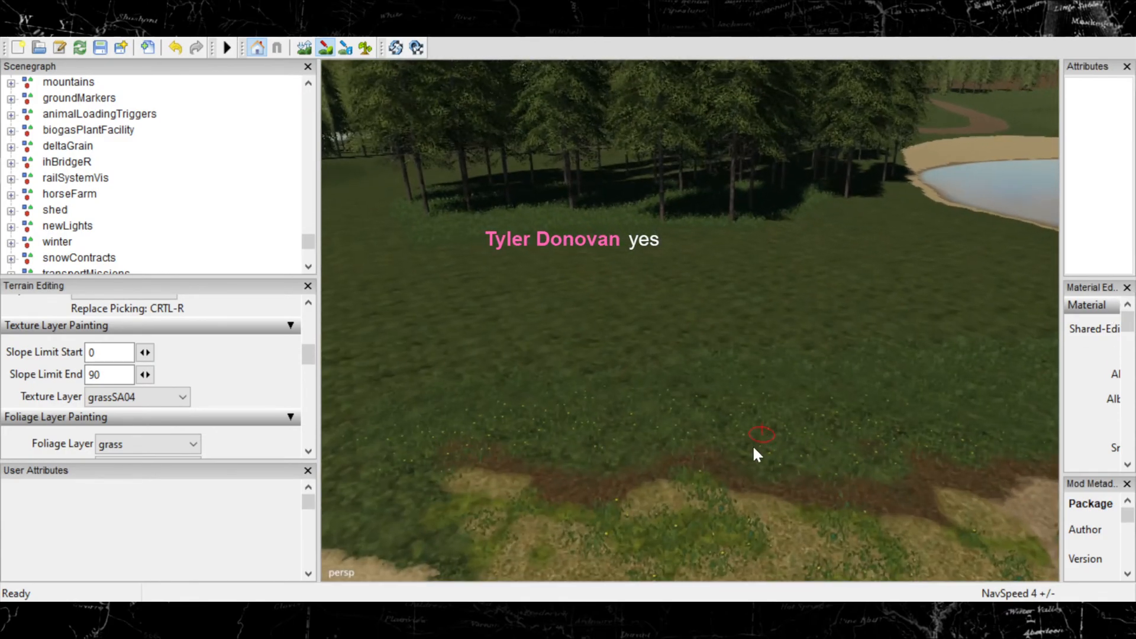
pyautogui.keyDown('alt'); pyautogui.moveTo(751, 445); pyautogui.dragTo(781, 300, button='right'); pyautogui.keyUp('alt')
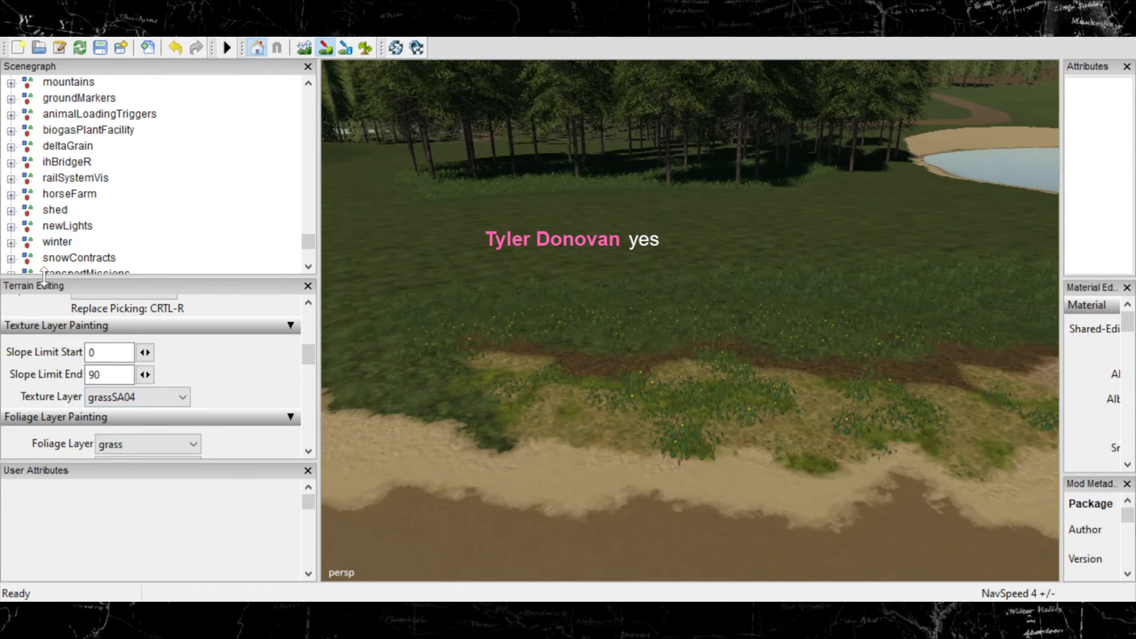
pyautogui.click(180, 396)
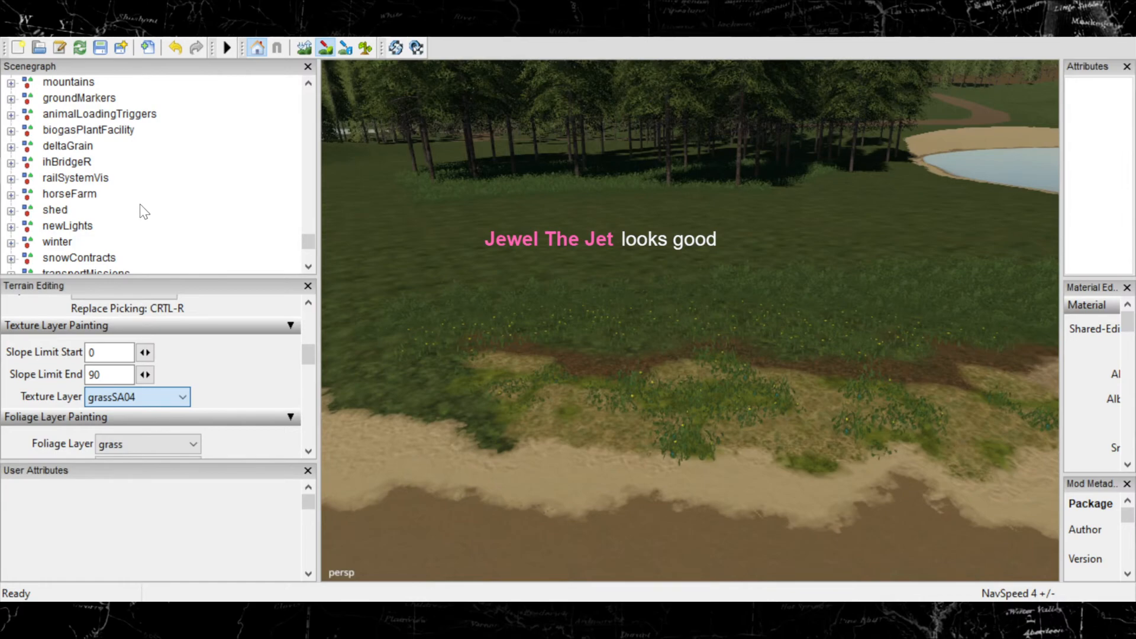
pyautogui.click(148, 191)
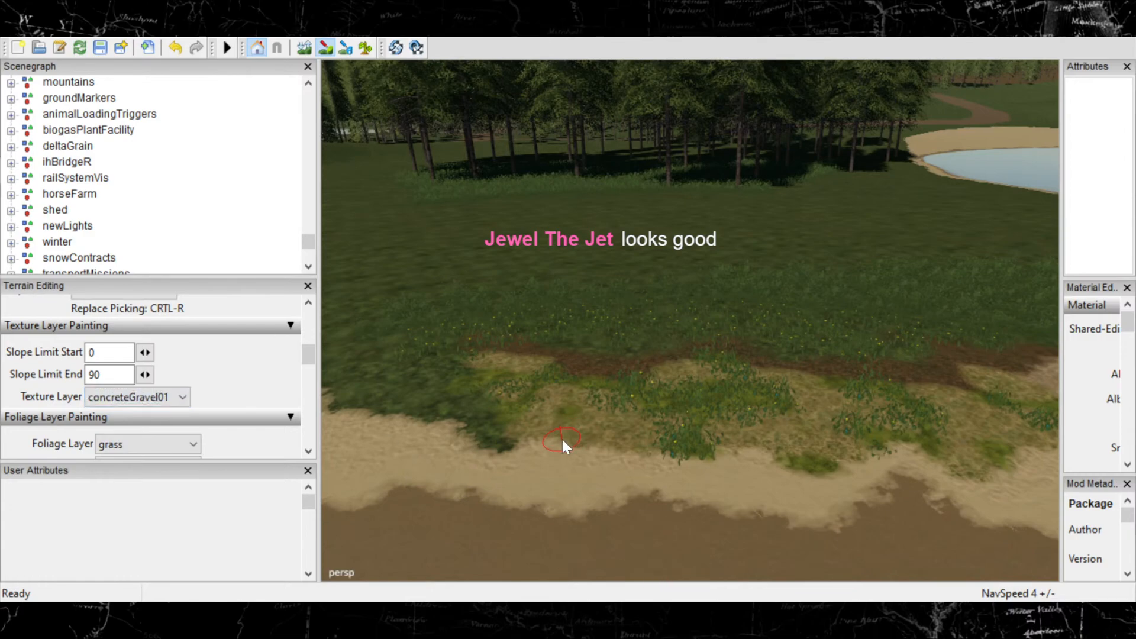
pyautogui.moveTo(565, 448)
pyautogui.mouseDown()
pyautogui.moveTo(583, 532)
pyautogui.moveTo(583, 510)
pyautogui.moveTo(609, 485)
pyautogui.moveTo(586, 481)
pyautogui.mouseUp()
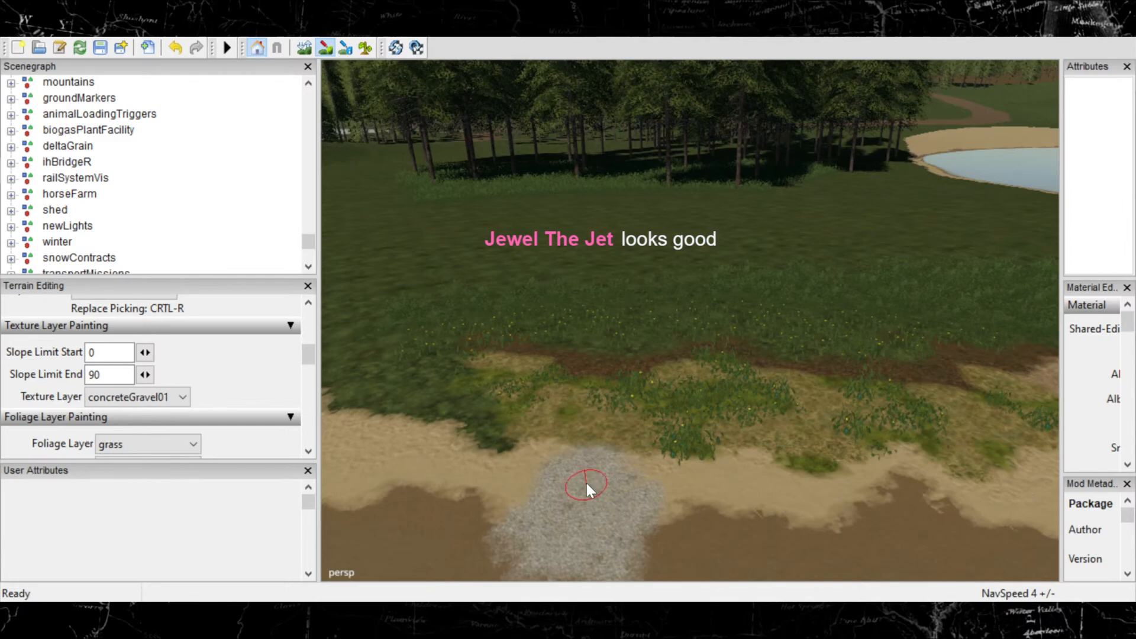
# Examine the gravel patch from close up and farther back, and undo it.
pyautogui.scroll(2, 626, 431)
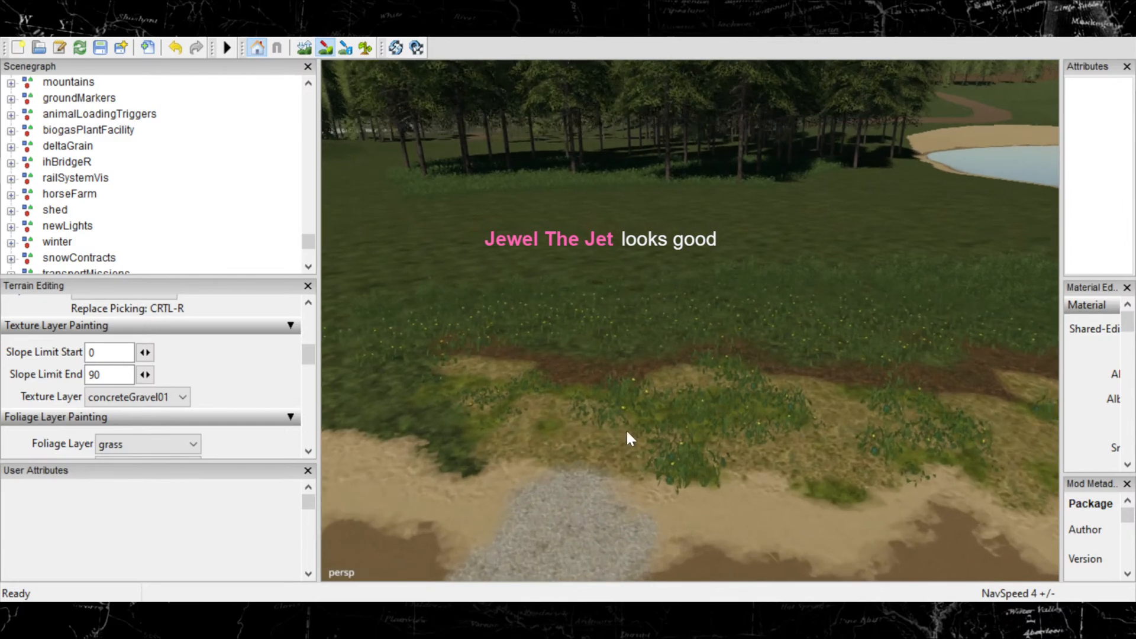
pyautogui.scroll(3, 667, 424)
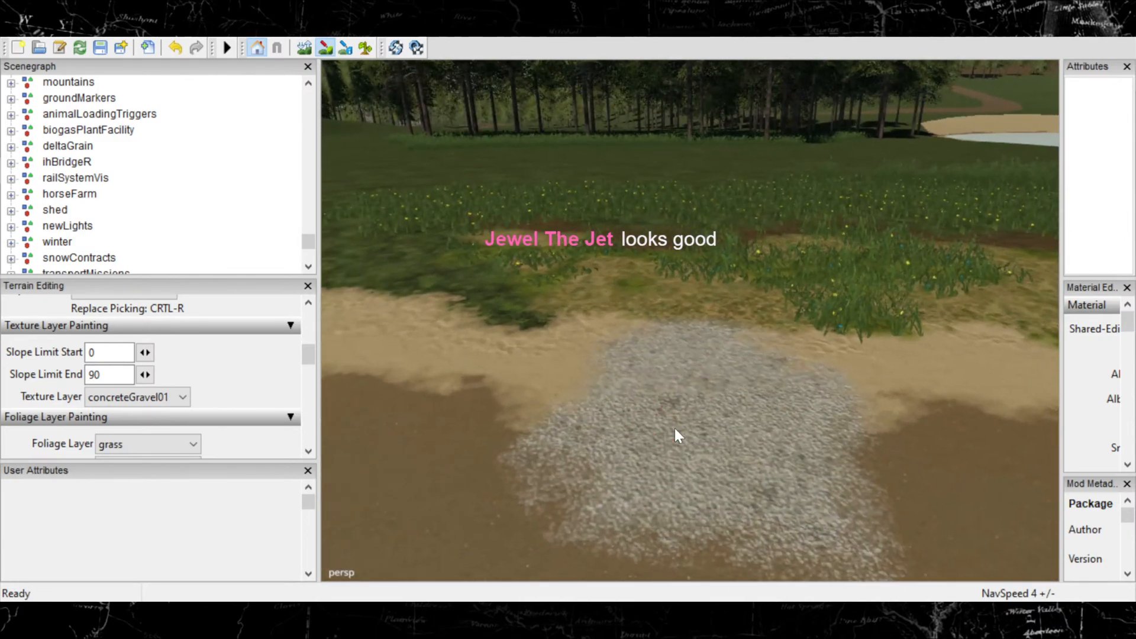
pyautogui.scroll(2, 766, 383)
pyautogui.scroll(3, 726, 417)
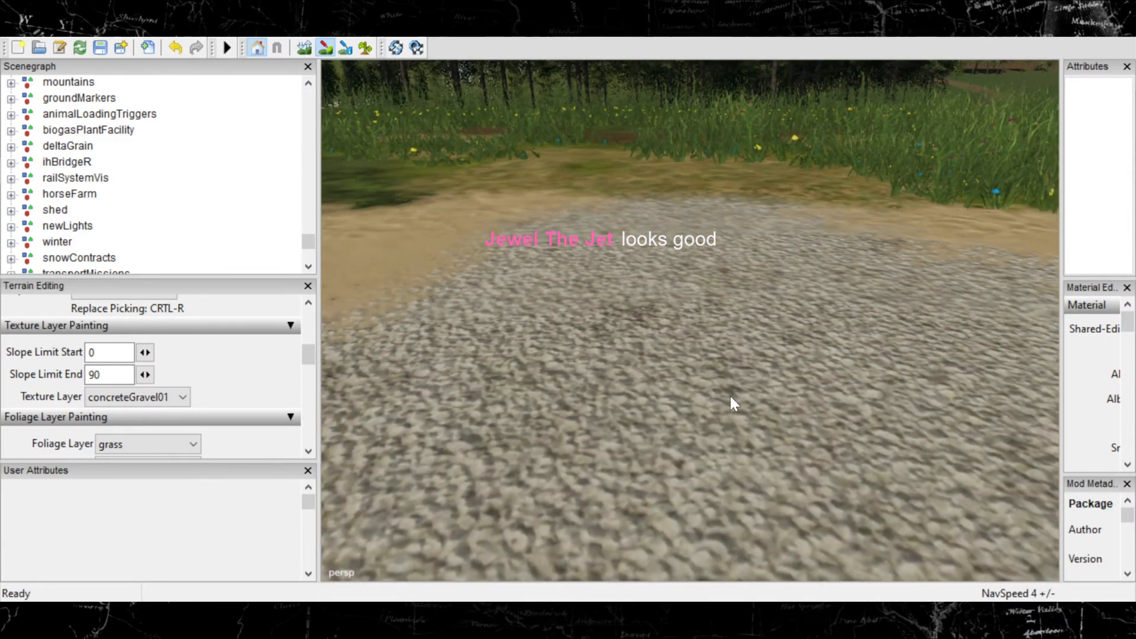
pyautogui.scroll(-3, 769, 368)
pyautogui.scroll(-3, 713, 497)
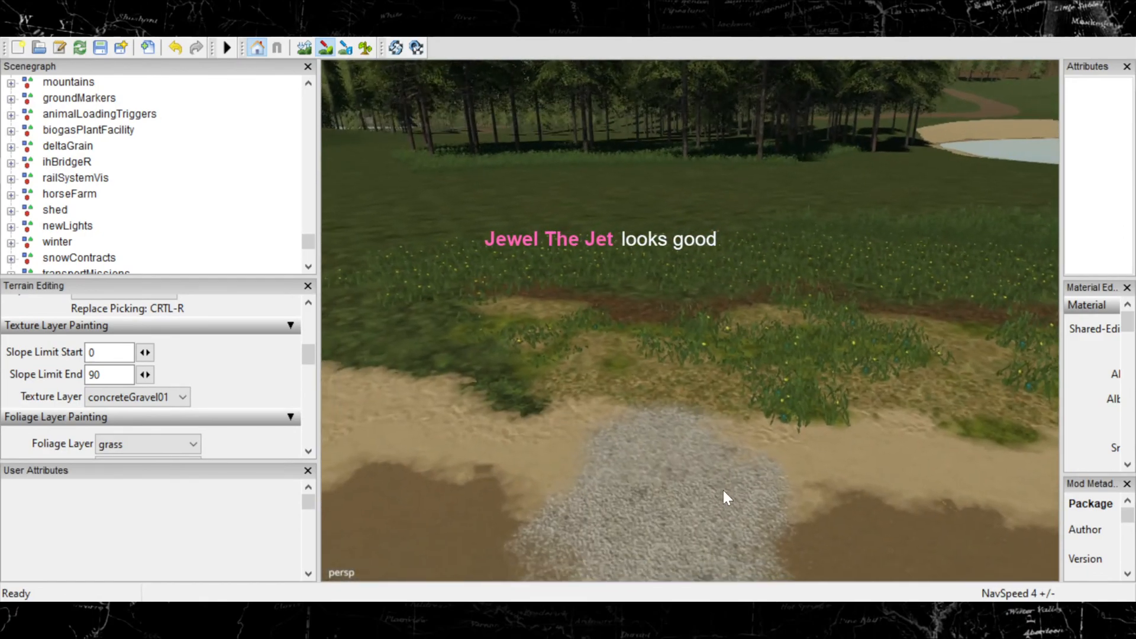
pyautogui.scroll(3, 719, 496)
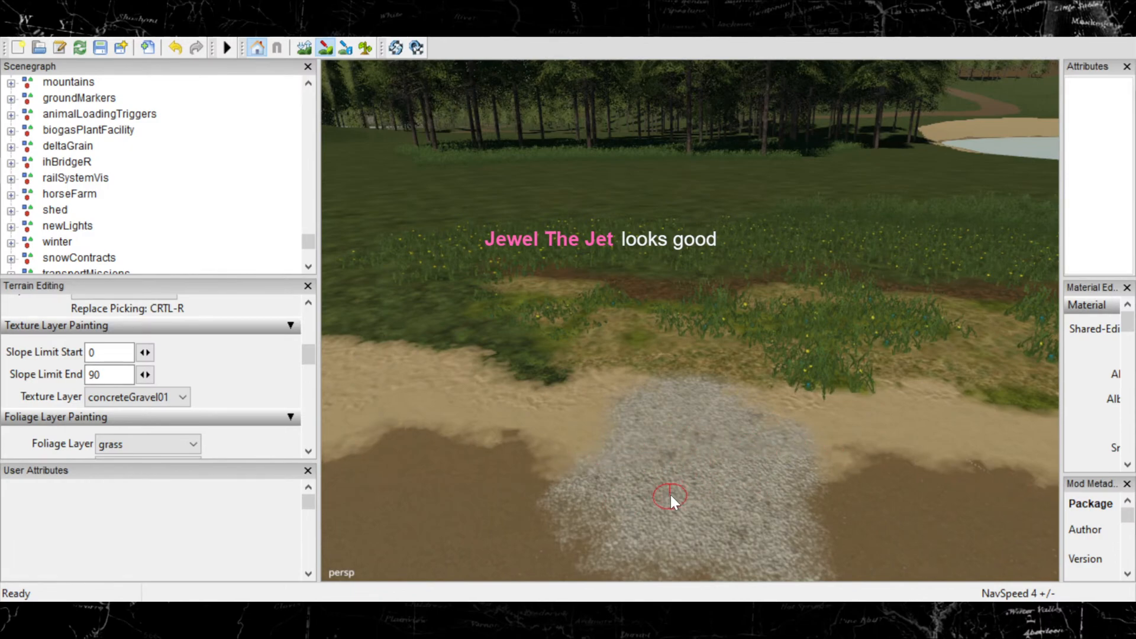
pyautogui.moveTo(670, 495)
pyautogui.keyDown('alt'); pyautogui.mouseDown(button='right')
pyautogui.moveTo(822, 425)
pyautogui.moveTo(691, 473)
pyautogui.moveTo(628, 478)
pyautogui.mouseUp(button='right'); pyautogui.keyUp('alt')
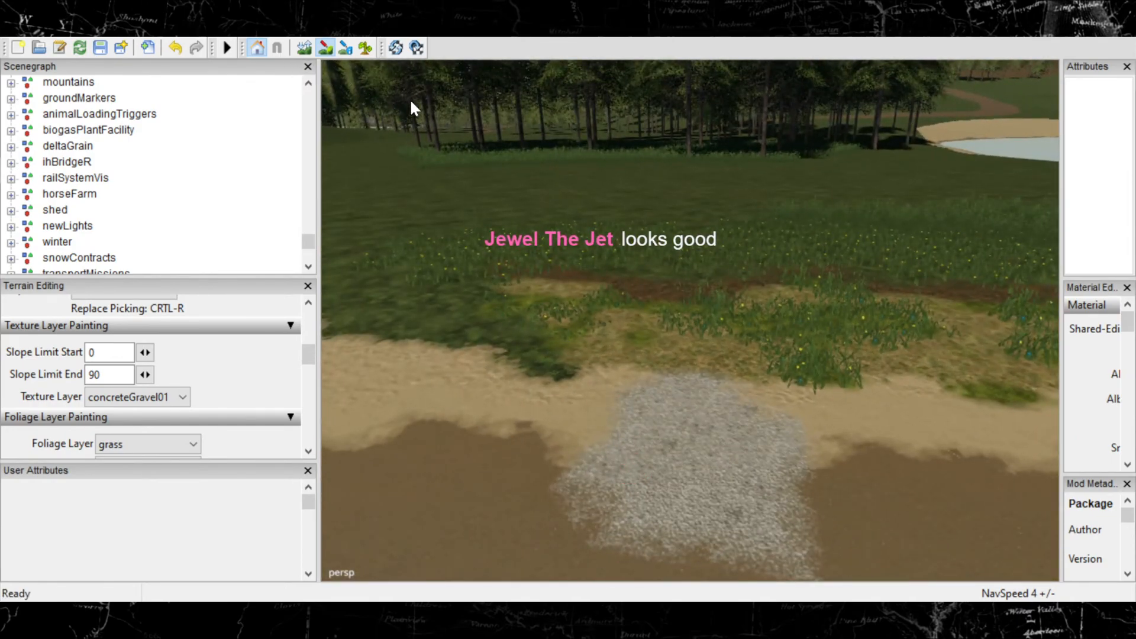
pyautogui.hotkey('ctrl', 'z')
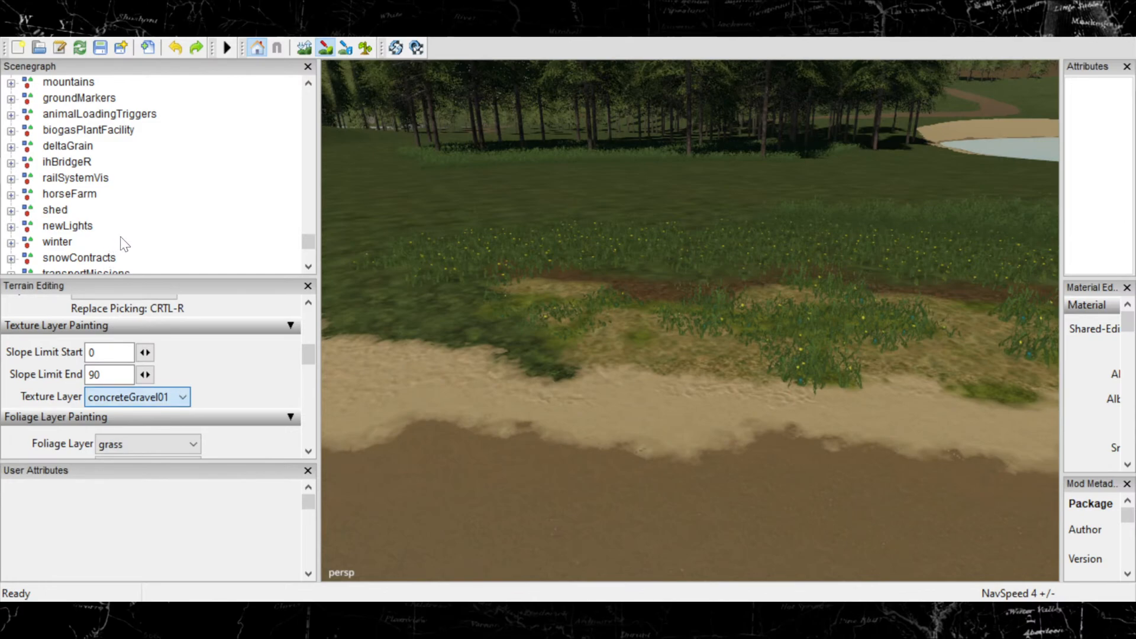
# Try the river bank water edge texture layer where the sand meets the mud, and undo the stroke.
pyautogui.click(154, 190)
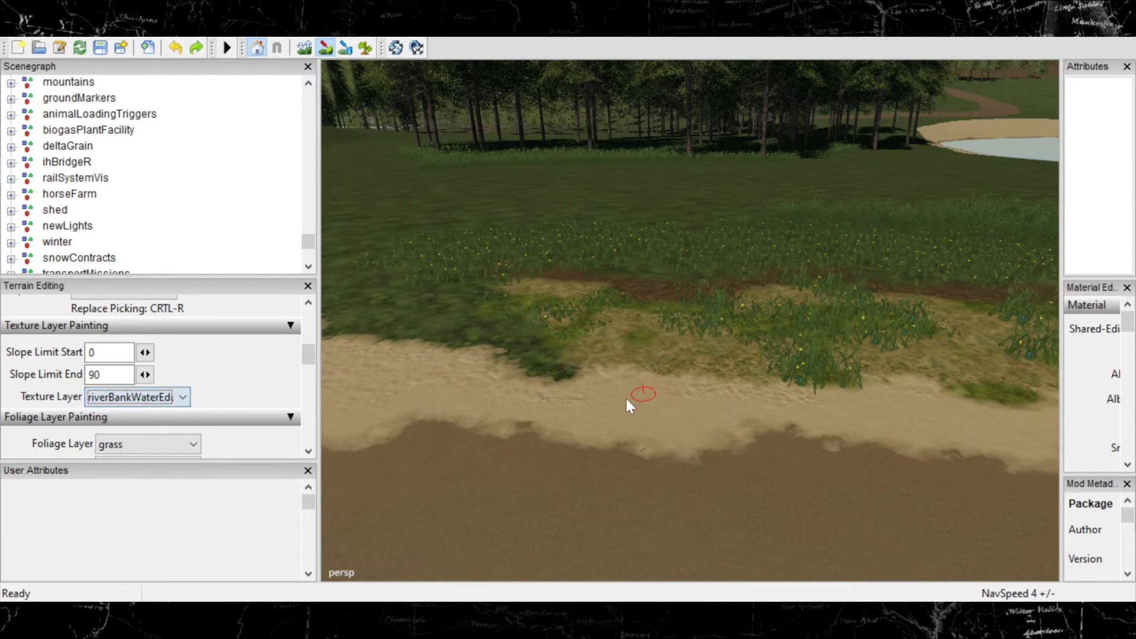
pyautogui.moveTo(583, 430); pyautogui.dragTo(607, 403)
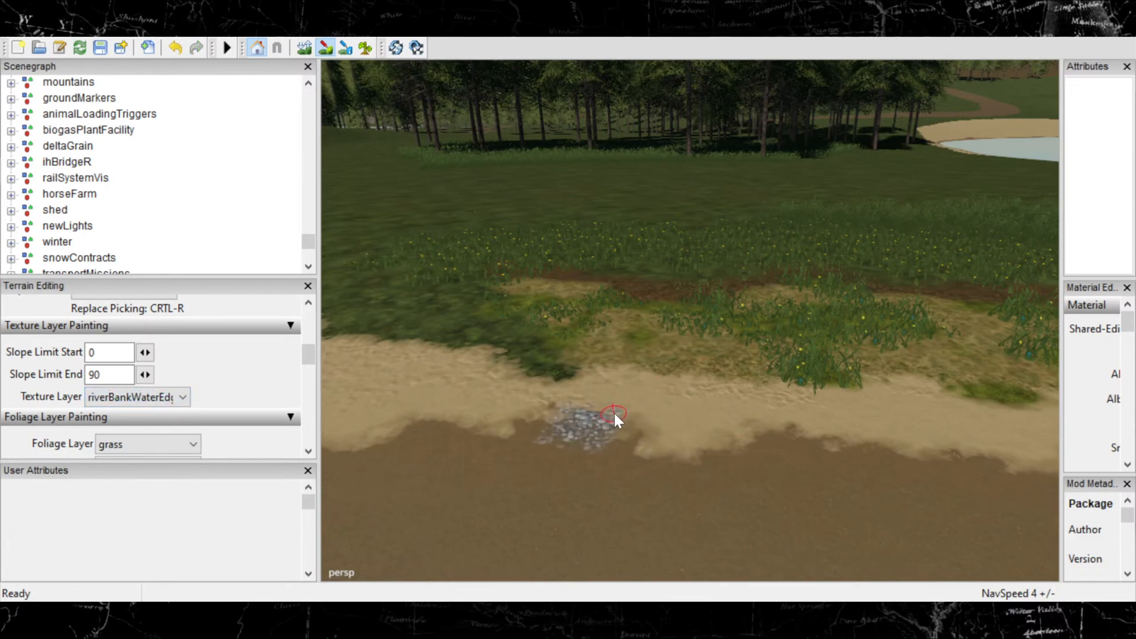
pyautogui.hotkey('ctrl', 'z')
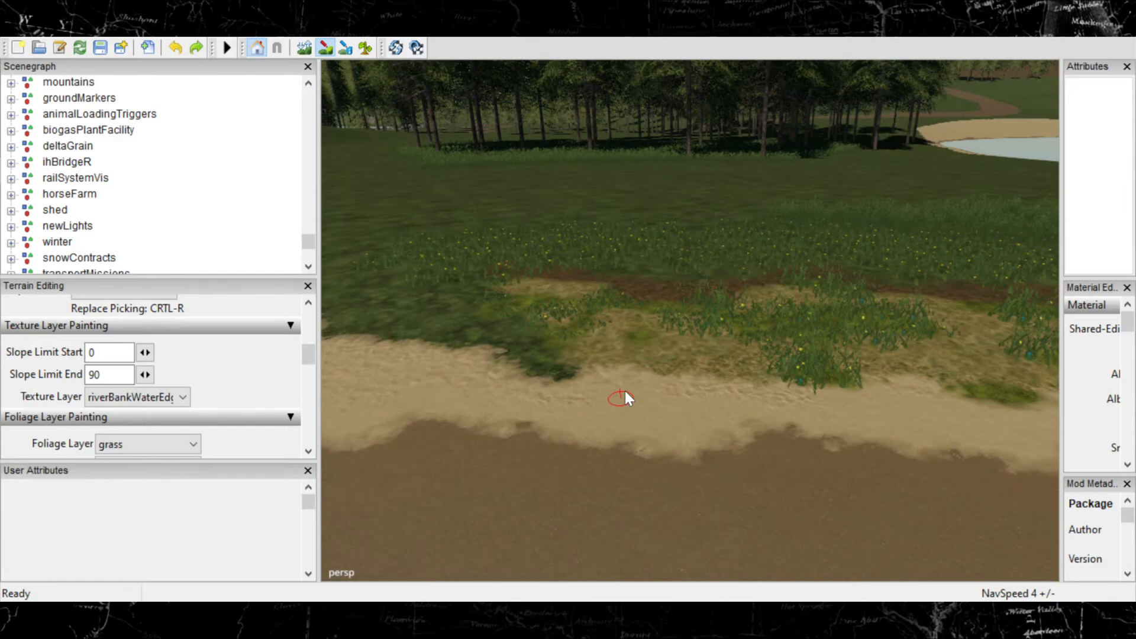
# Try the roughDirtUS04 texture layer across the sand and mud, and undo the stroke.
pyautogui.click(169, 391)
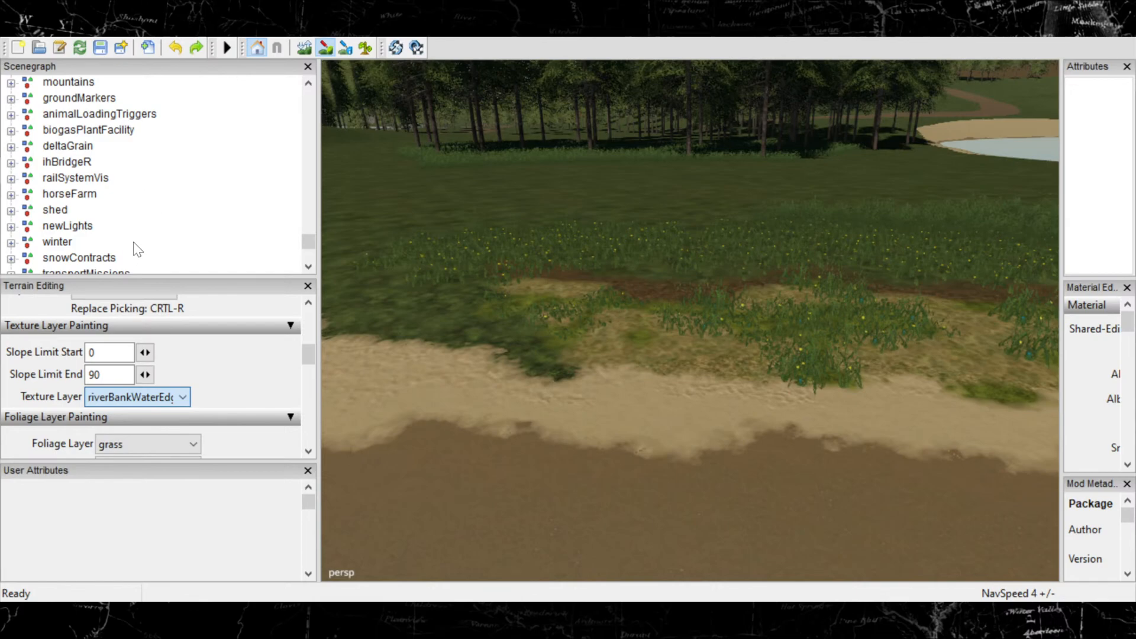
pyautogui.click(136, 225)
pyautogui.click(144, 184)
pyautogui.moveTo(462, 406)
pyautogui.mouseDown()
pyautogui.moveTo(476, 395)
pyautogui.moveTo(495, 409)
pyautogui.mouseUp()
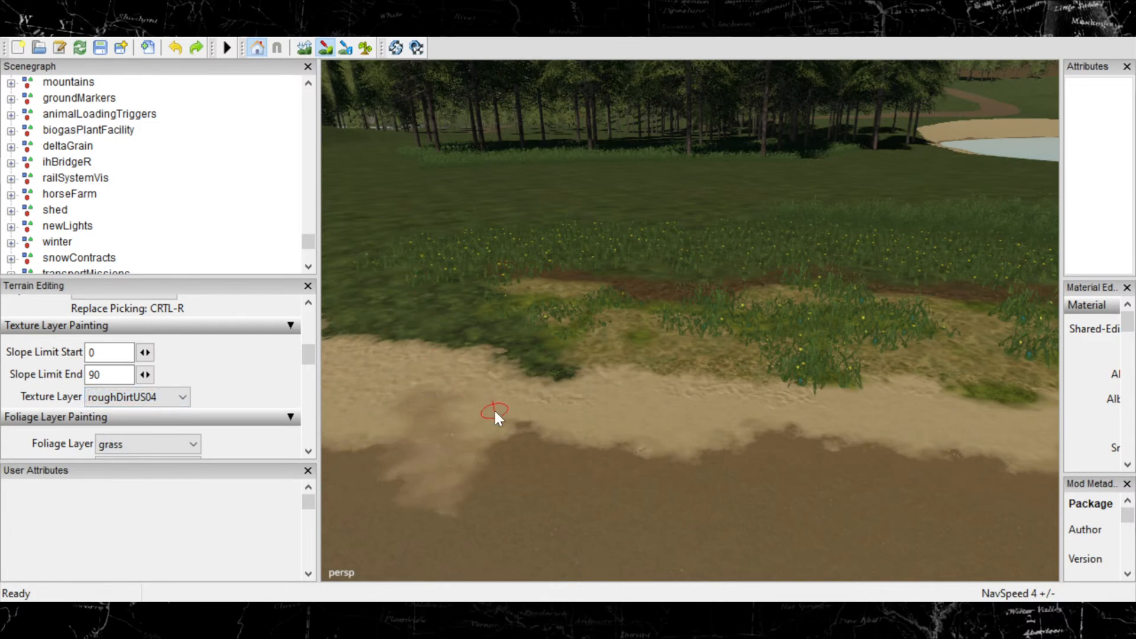
pyautogui.hotkey('ctrl', 'z')
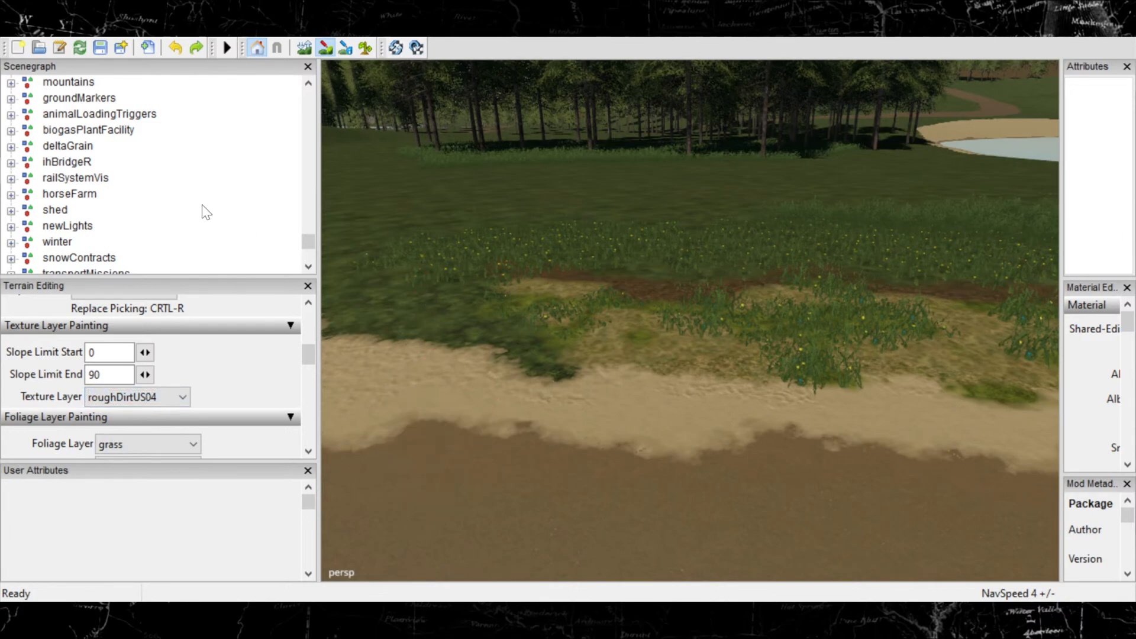
# Try the roughDirt01 texture layer along the lower edge of the sand, and undo the stroke.
pyautogui.click(136, 401)
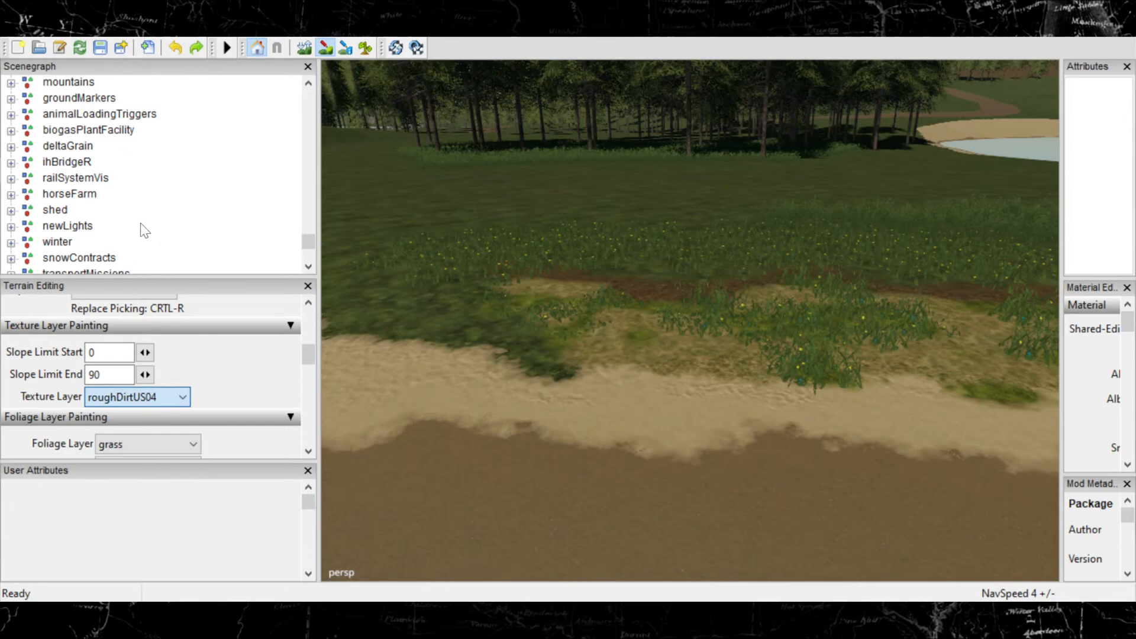
pyautogui.click(143, 126)
pyautogui.moveTo(453, 415)
pyautogui.mouseDown()
pyautogui.moveTo(510, 455)
pyautogui.moveTo(550, 419)
pyautogui.mouseUp()
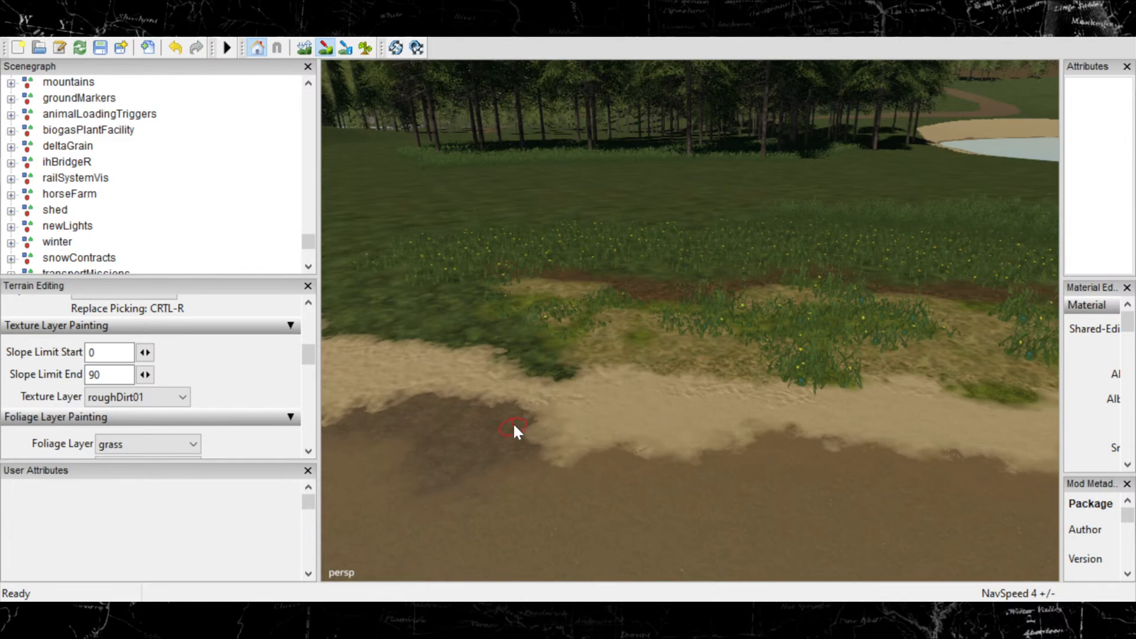
pyautogui.hotkey('ctrl', 'z')
# Switch to the ROUGHDIRT texture layer, try it with a larger brush over the sand and mud, and undo the stroke.
pyautogui.scroll(1, 175, 173)
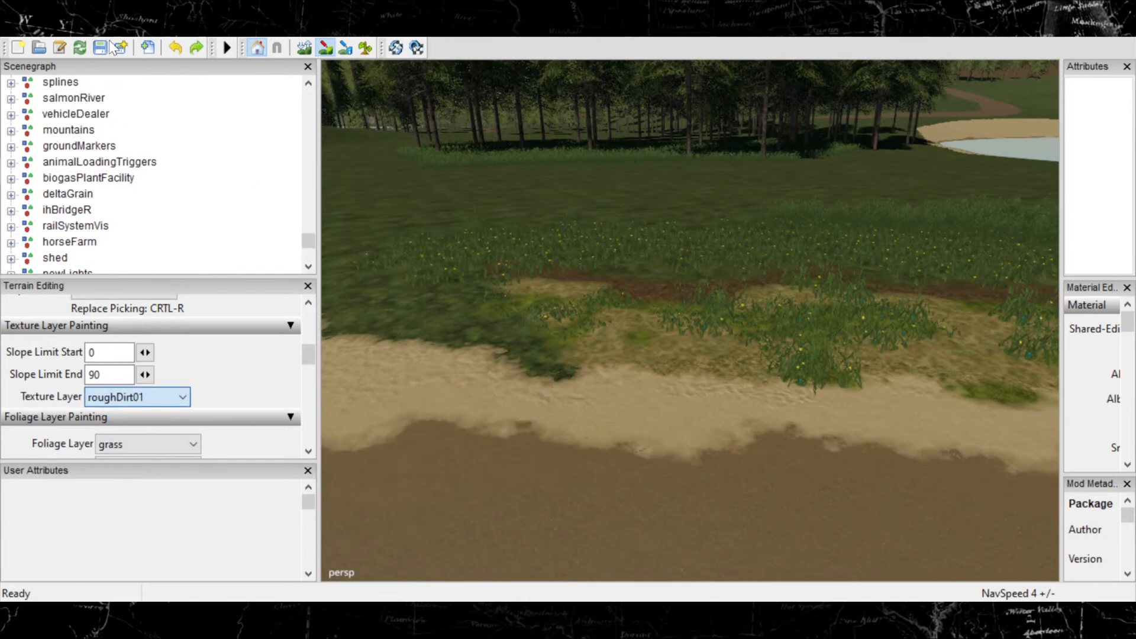
pyautogui.click(192, 137)
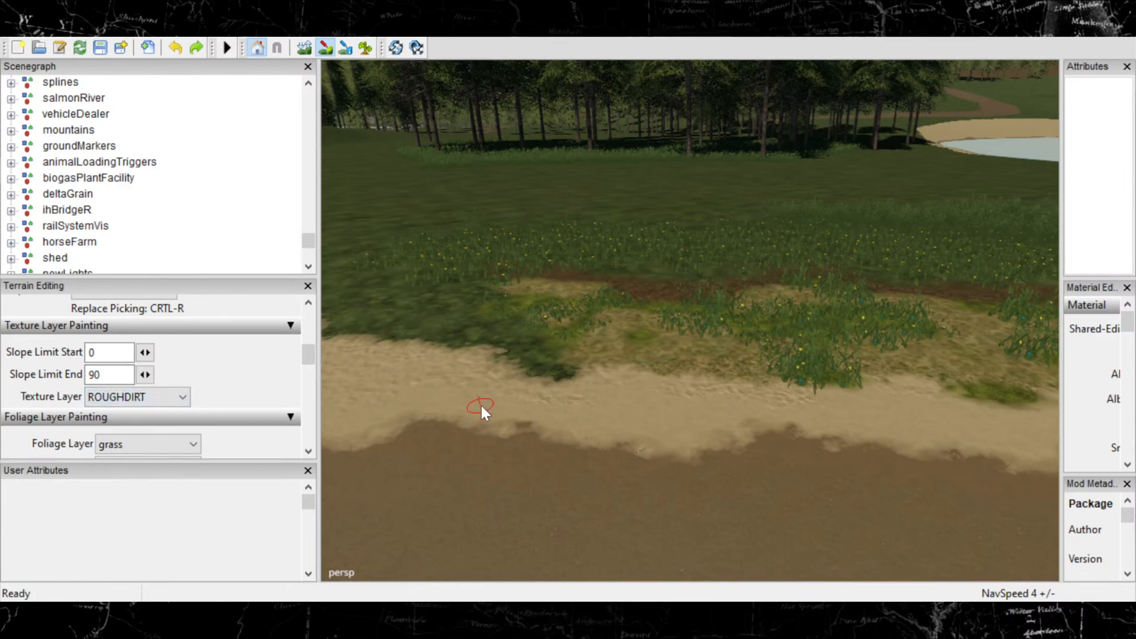
pyautogui.moveTo(492, 427)
pyautogui.mouseDown()
pyautogui.moveTo(512, 436)
pyautogui.moveTo(502, 421)
pyautogui.moveTo(523, 428)
pyautogui.moveTo(574, 407)
pyautogui.moveTo(710, 464)
pyautogui.mouseUp()
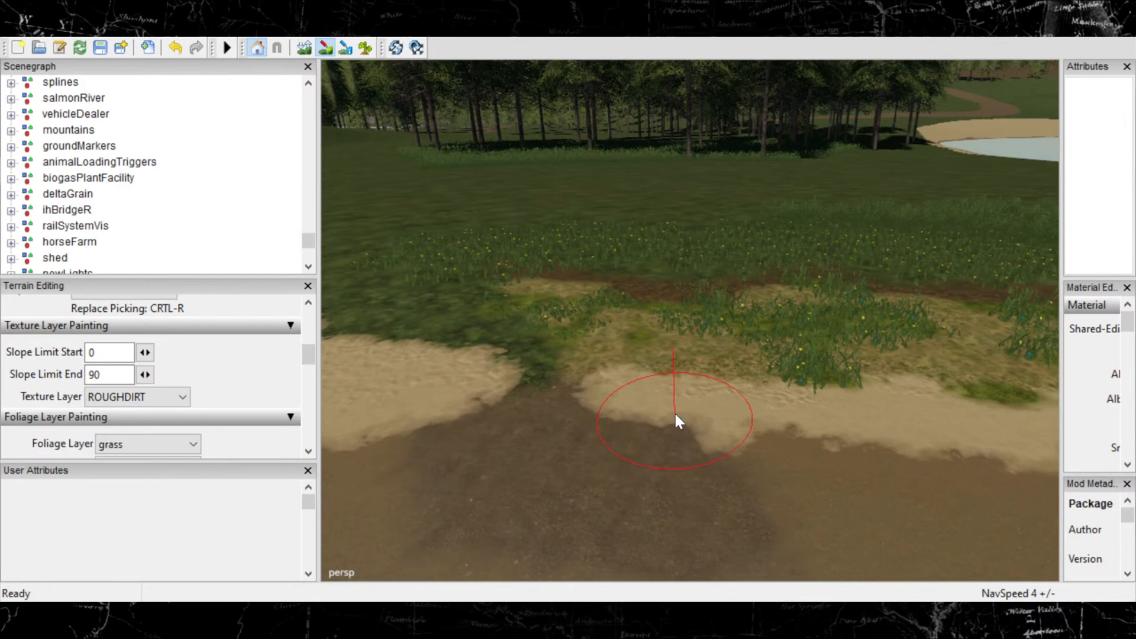
pyautogui.hotkey('ctrl', 'z')
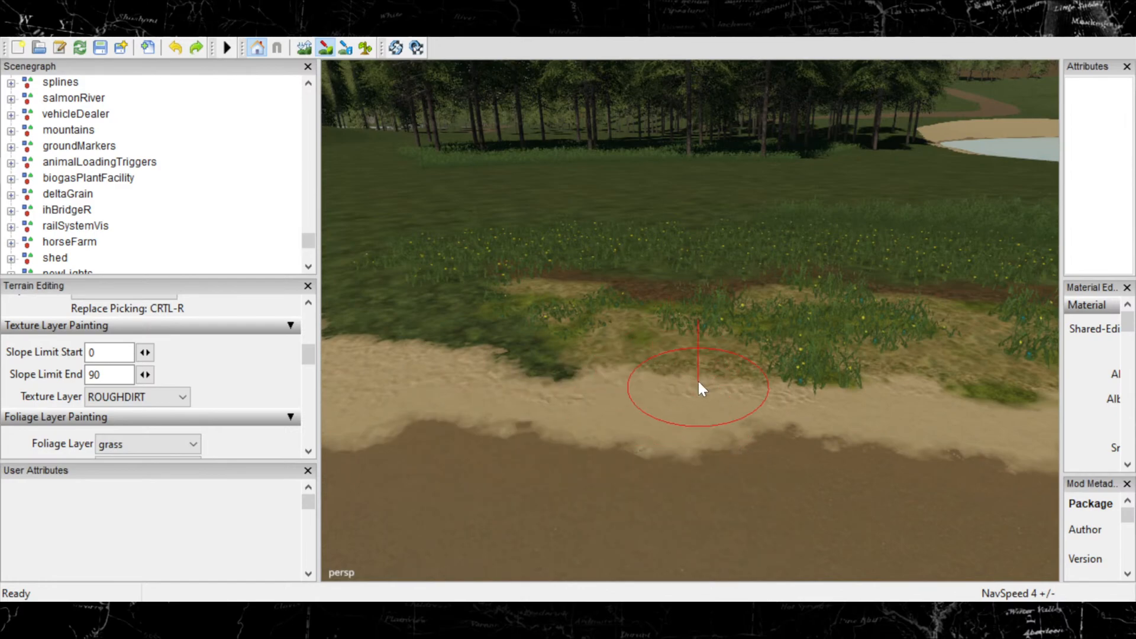
# Paint a narrow ROUGHDIRT path through the dry grass between the weed clumps, up to the brown strip.
pyautogui.moveTo(764, 393)
pyautogui.keyDown('alt'); pyautogui.mouseDown(button='middle')
pyautogui.moveTo(564, 446)
pyautogui.moveTo(587, 408)
pyautogui.mouseUp(button='middle'); pyautogui.keyUp('alt')
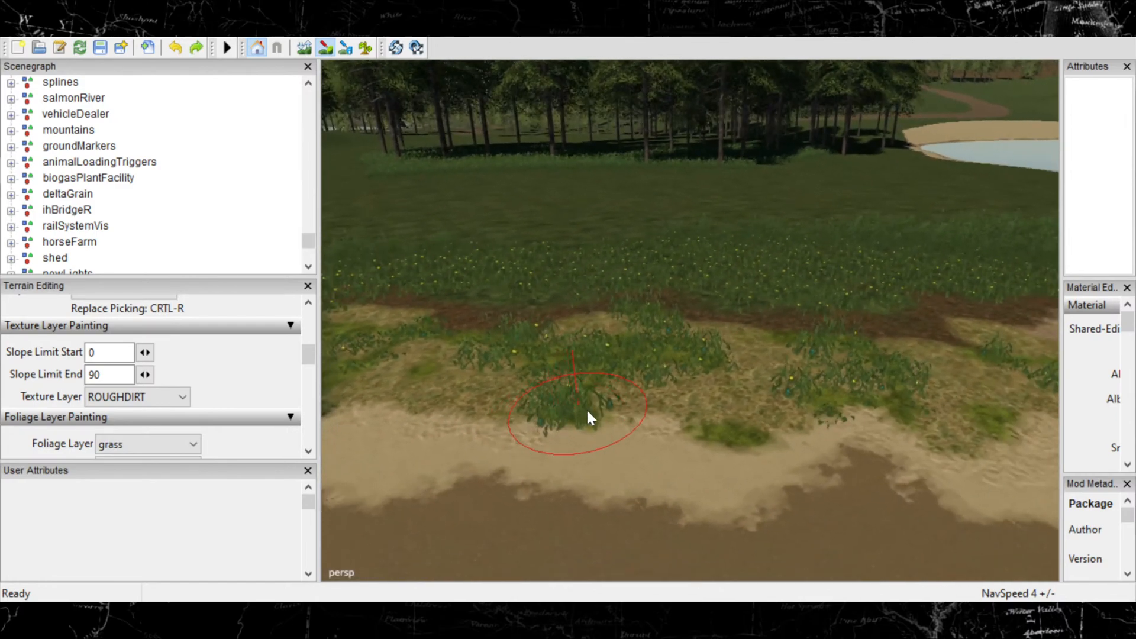
pyautogui.scroll(3, 784, 396)
pyautogui.scroll(-2, 764, 436)
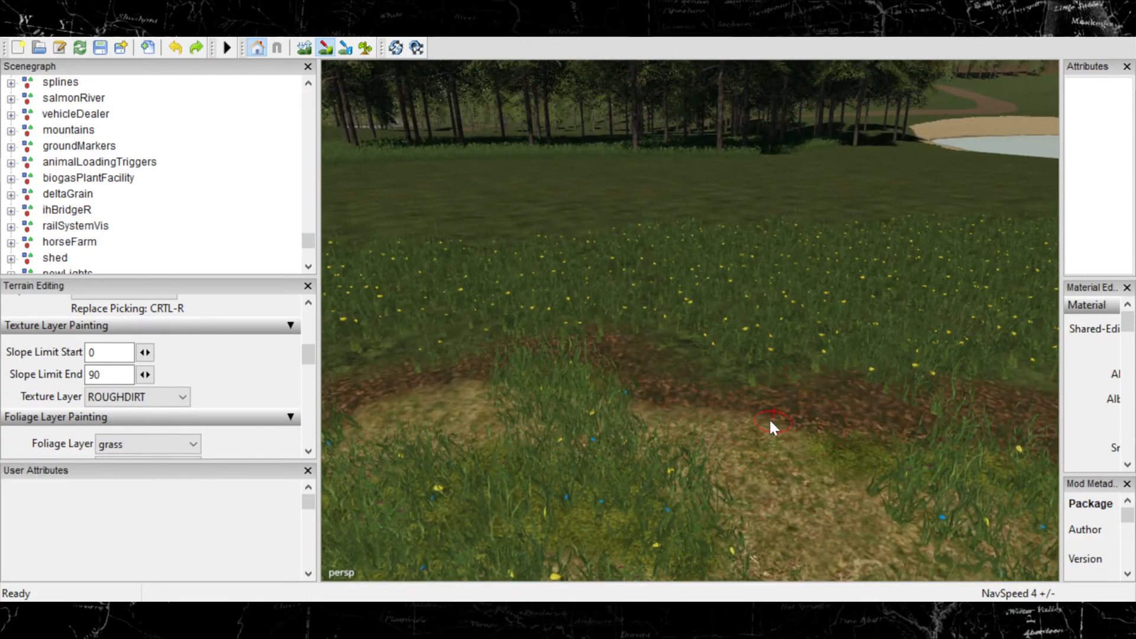
pyautogui.moveTo(783, 422)
pyautogui.mouseDown()
pyautogui.moveTo(716, 424)
pyautogui.moveTo(724, 418)
pyautogui.mouseUp()
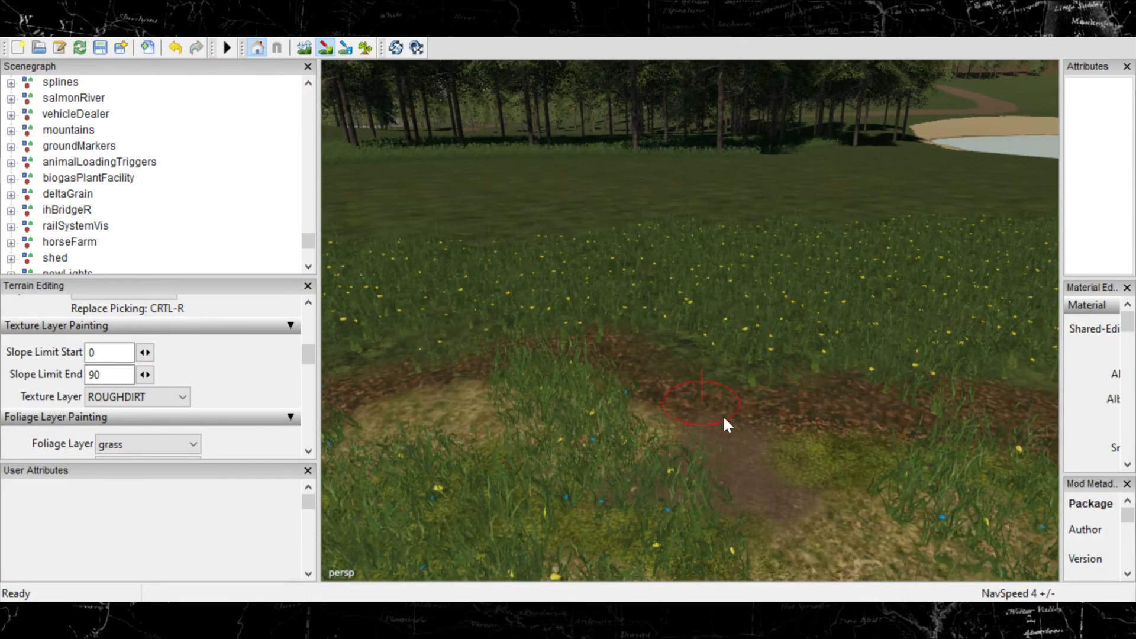
# Paint an irregular ROUGHDIRT band between the sand and the grassy patches along the shoreline strip.
pyautogui.scroll(-5, 534, 495)
pyautogui.moveTo(666, 445)
pyautogui.keyDown('alt'); pyautogui.mouseDown(button='middle')
pyautogui.moveTo(714, 392)
pyautogui.moveTo(672, 389)
pyautogui.mouseUp(button='middle'); pyautogui.keyUp('alt')
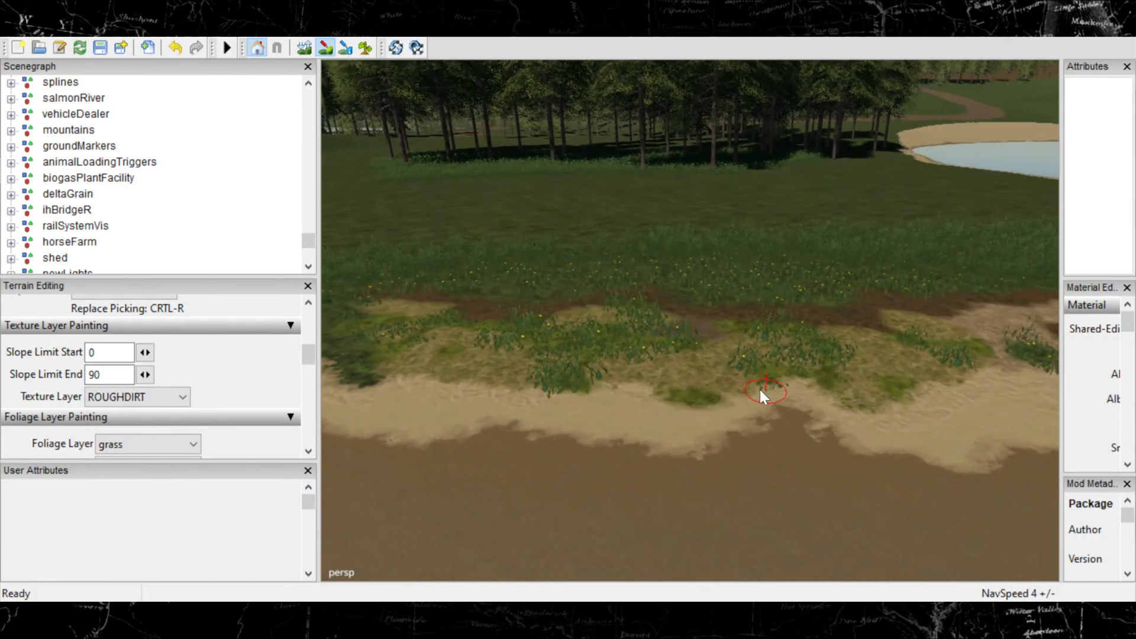
pyautogui.moveTo(760, 390)
pyautogui.mouseDown()
pyautogui.moveTo(733, 375)
pyautogui.moveTo(452, 370)
pyautogui.moveTo(379, 356)
pyautogui.mouseUp()
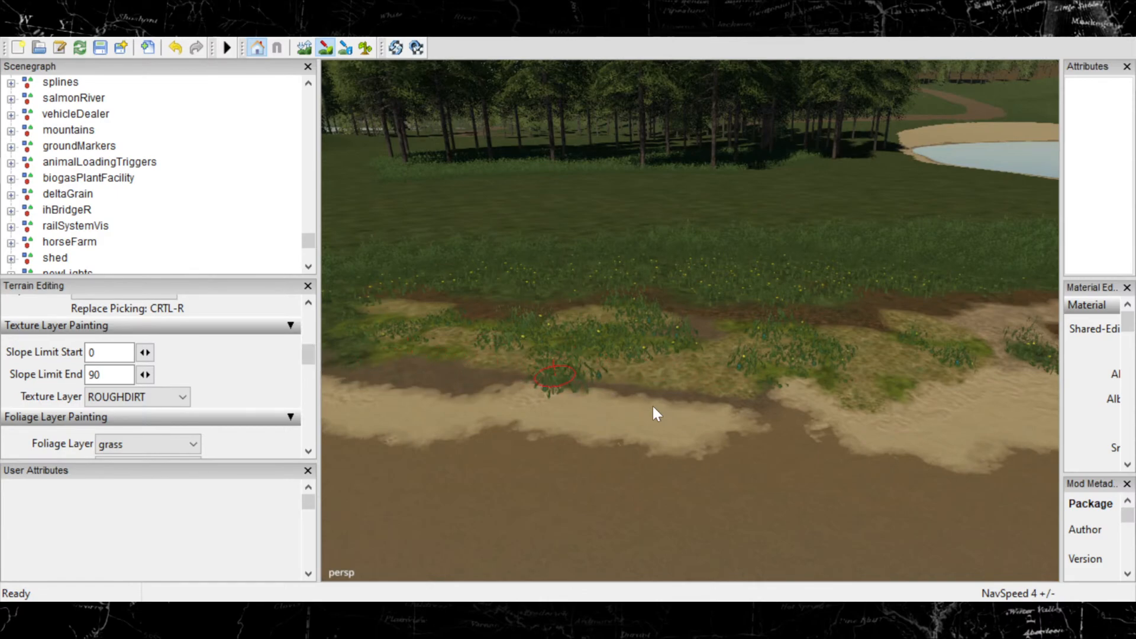
pyautogui.moveTo(770, 366)
pyautogui.mouseDown()
pyautogui.moveTo(805, 362)
pyautogui.moveTo(835, 376)
pyautogui.moveTo(951, 361)
pyautogui.moveTo(987, 342)
pyautogui.mouseUp()
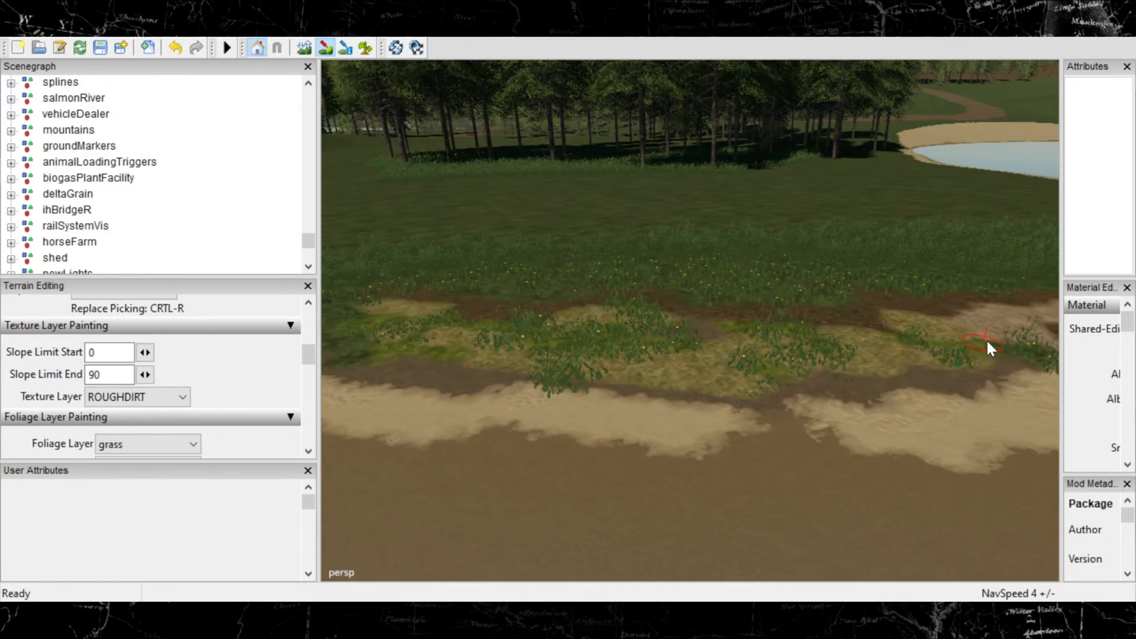
# Extend the ROUGHDIRT band up through the grassy patch near its left end to form a gap.
pyautogui.scroll(-2, 667, 395)
pyautogui.moveTo(554, 364)
pyautogui.keyDown('alt'); pyautogui.mouseDown(button='middle')
pyautogui.moveTo(1005, 523)
pyautogui.moveTo(628, 441)
pyautogui.mouseUp(button='middle'); pyautogui.keyUp('alt')
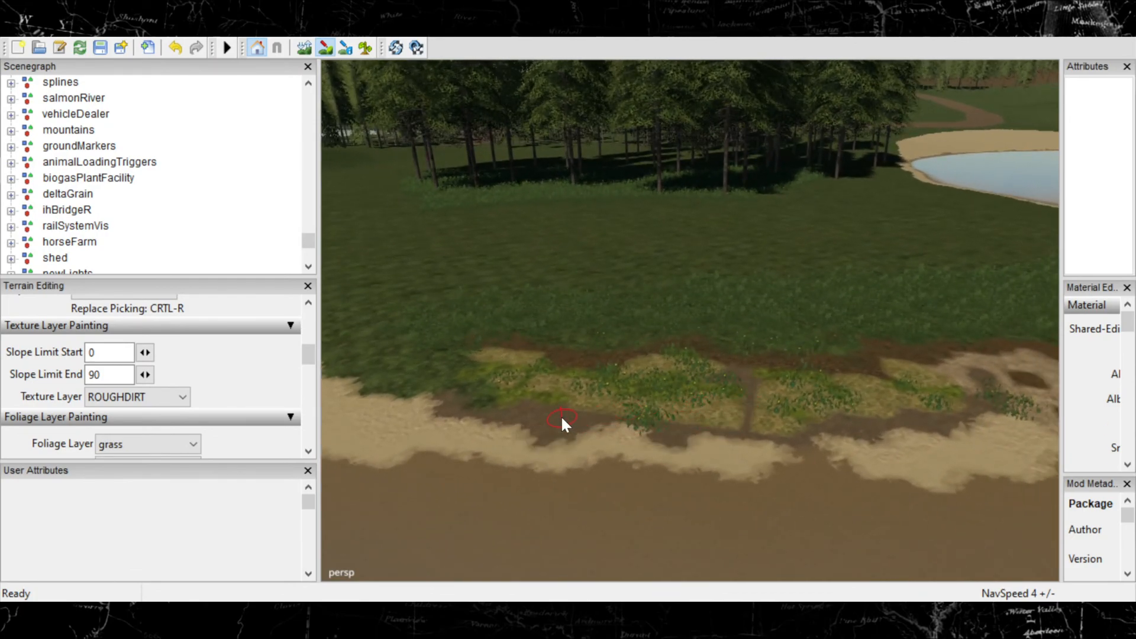
pyautogui.moveTo(549, 403); pyautogui.dragTo(563, 367)
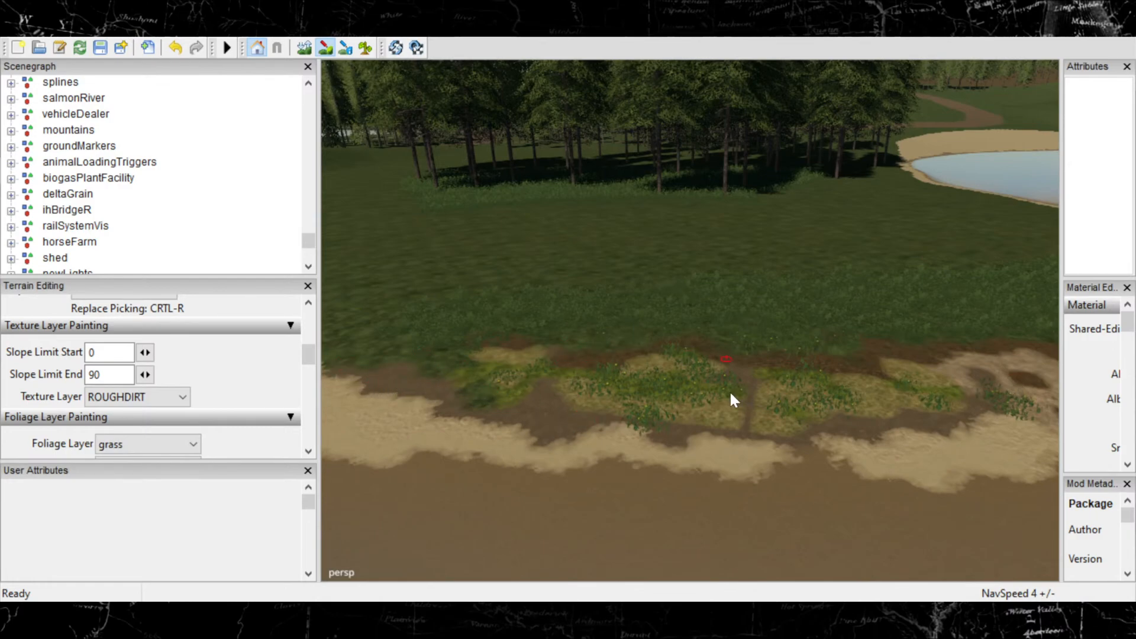
# Paint another ROUGHDIRT path through the dry grass at the right end, linking the dirt band with the brown strip.
pyautogui.keyDown('alt'); pyautogui.moveTo(486, 444); pyautogui.dragTo(663, 495, button='right'); pyautogui.keyUp('alt')
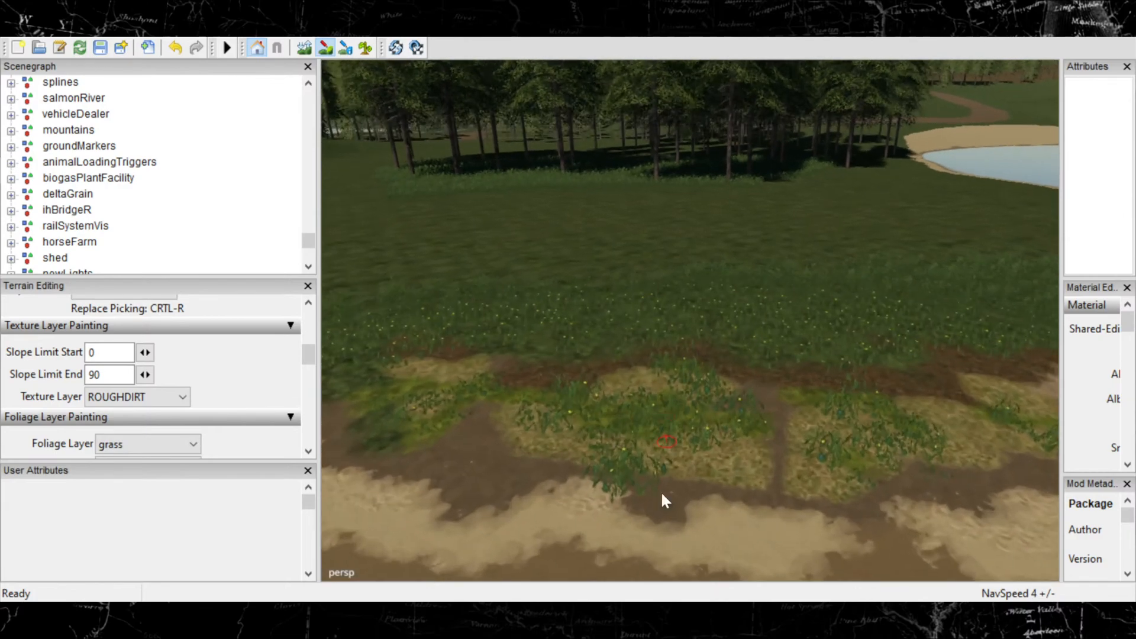
pyautogui.keyDown('alt'); pyautogui.moveTo(662, 494); pyautogui.dragTo(912, 386, button='middle'); pyautogui.keyUp('alt')
pyautogui.keyDown('alt'); pyautogui.moveTo(912, 386); pyautogui.dragTo(913, 457, button='right'); pyautogui.keyUp('alt')
pyautogui.keyDown('alt'); pyautogui.moveTo(913, 456); pyautogui.dragTo(581, 541, button='middle'); pyautogui.keyUp('alt')
pyautogui.keyDown('alt'); pyautogui.moveTo(580, 541); pyautogui.dragTo(776, 428, button='right'); pyautogui.keyUp('alt')
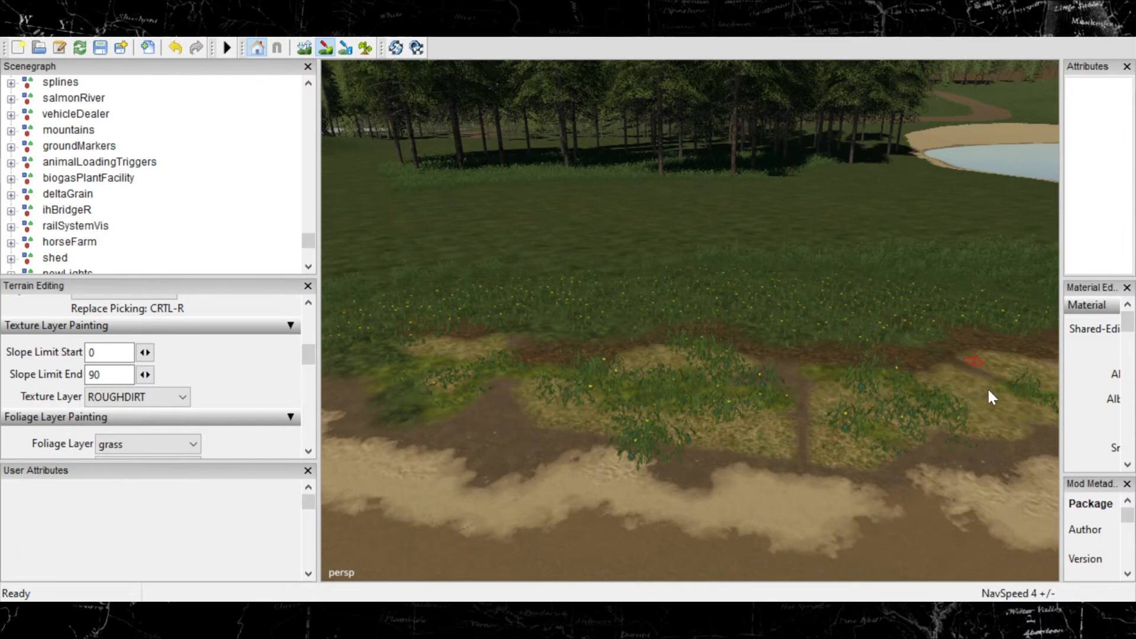
pyautogui.moveTo(988, 390); pyautogui.dragTo(982, 370)
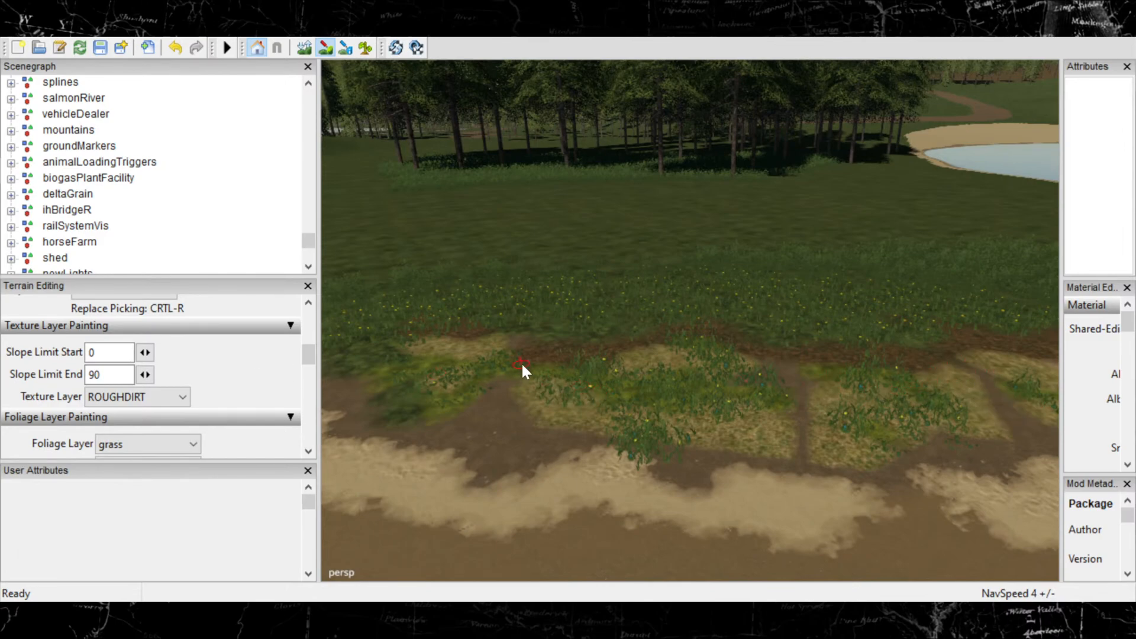
# Undo the recent ROUGHDIRT strokes along the shoreline, removing the dirt band and the paths through the dry grass.
pyautogui.keyDown('alt'); pyautogui.moveTo(522, 365); pyautogui.dragTo(336, 377, button='right'); pyautogui.keyUp('alt')
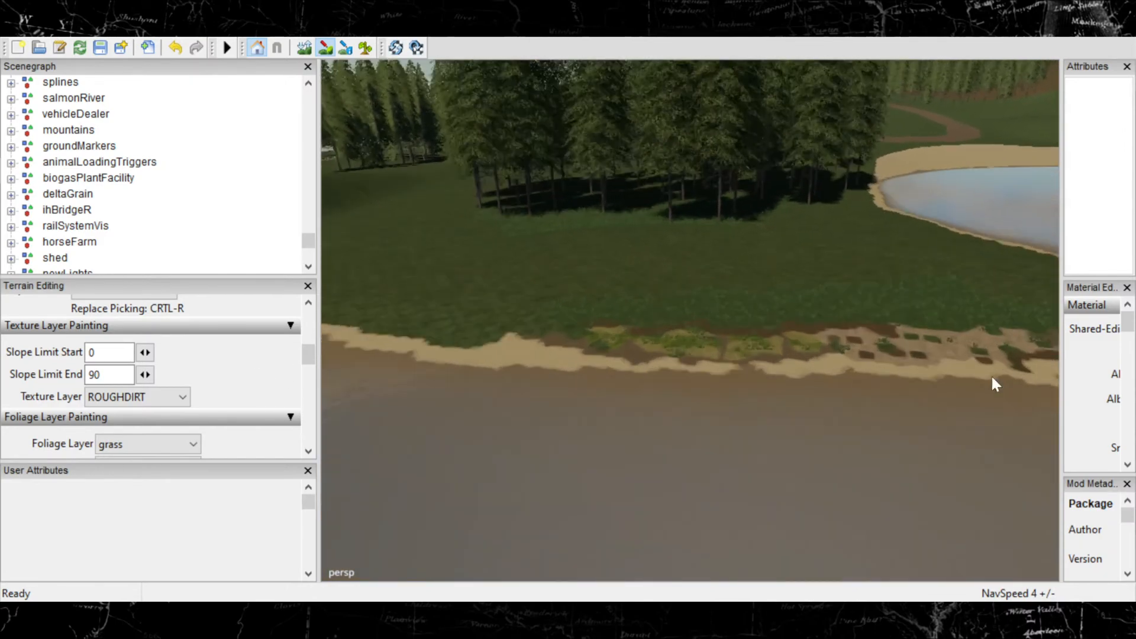
pyautogui.keyDown('alt'); pyautogui.moveTo(992, 377); pyautogui.dragTo(1021, 373, button='right'); pyautogui.keyUp('alt')
pyautogui.keyDown('alt'); pyautogui.moveTo(588, 439); pyautogui.dragTo(1022, 354, button='right'); pyautogui.keyUp('alt')
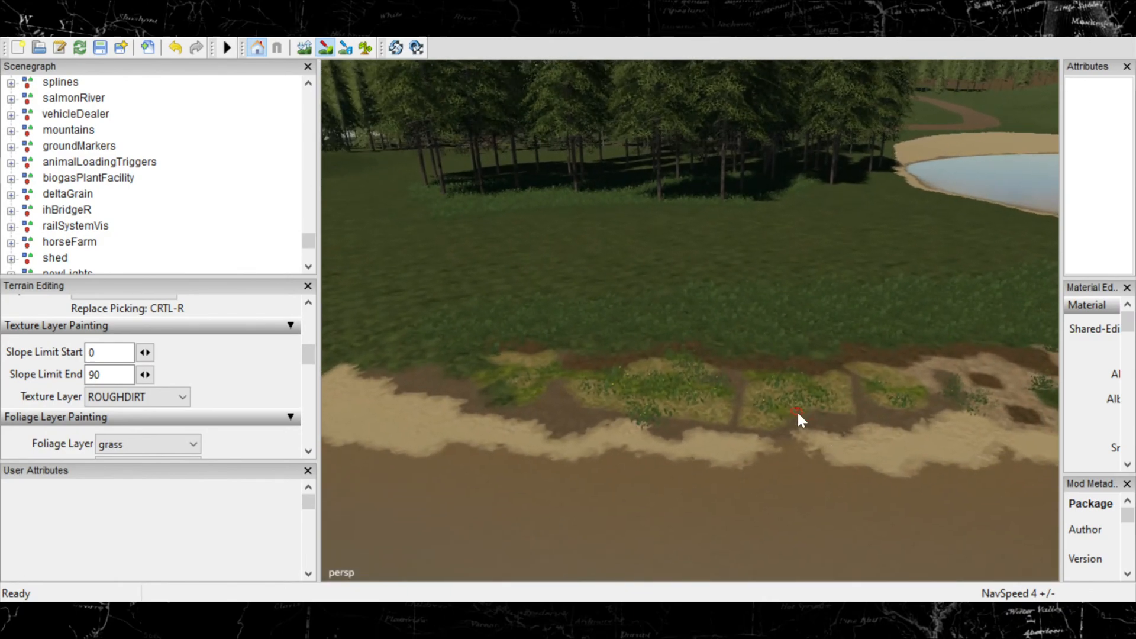
pyautogui.keyDown('alt'); pyautogui.moveTo(797, 410); pyautogui.dragTo(890, 359, button='right'); pyautogui.keyUp('alt')
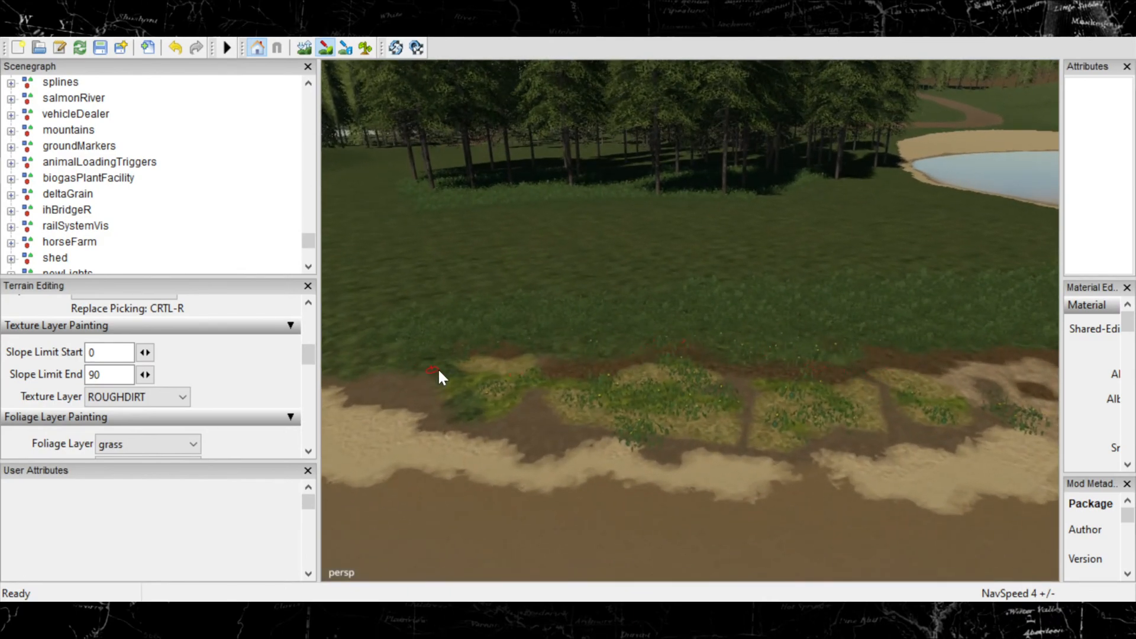
pyautogui.hotkey('ctrl', 'z')
pyautogui.hotkey('ctrl', 'z')
pyautogui.hotkey('ctrl', 'z')
pyautogui.hotkey('ctrl', 'z')
pyautogui.hotkey('ctrl', 'z')
pyautogui.hotkey('ctrl', 'z')
pyautogui.hotkey('ctrl', 'z')
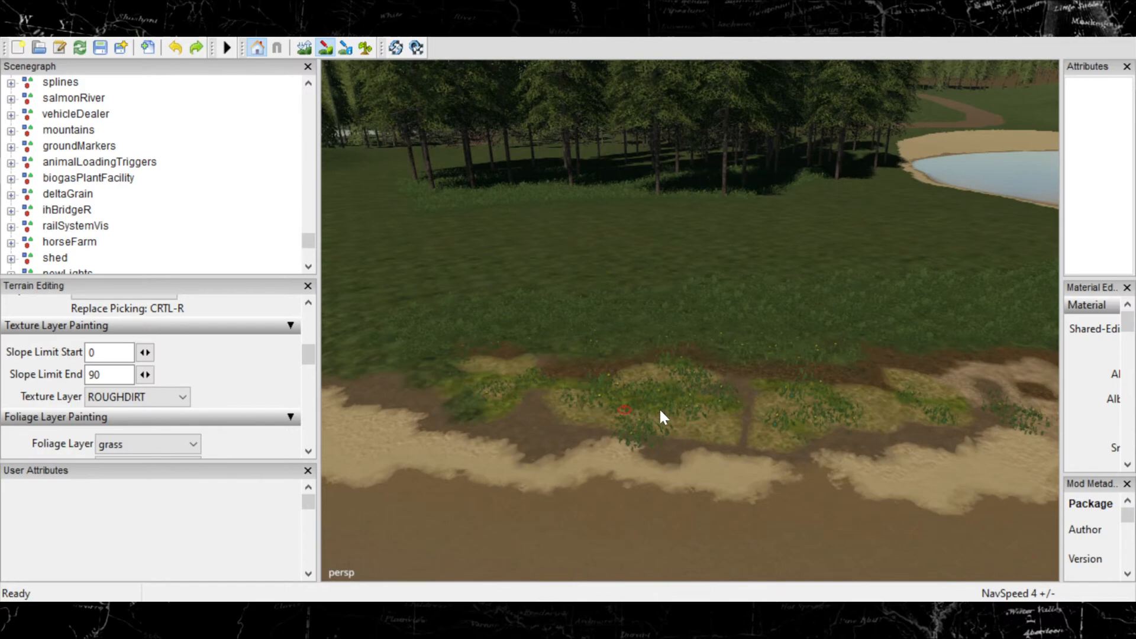
pyautogui.hotkey('ctrl', 'z')
pyautogui.hotkey('ctrl', 'z')
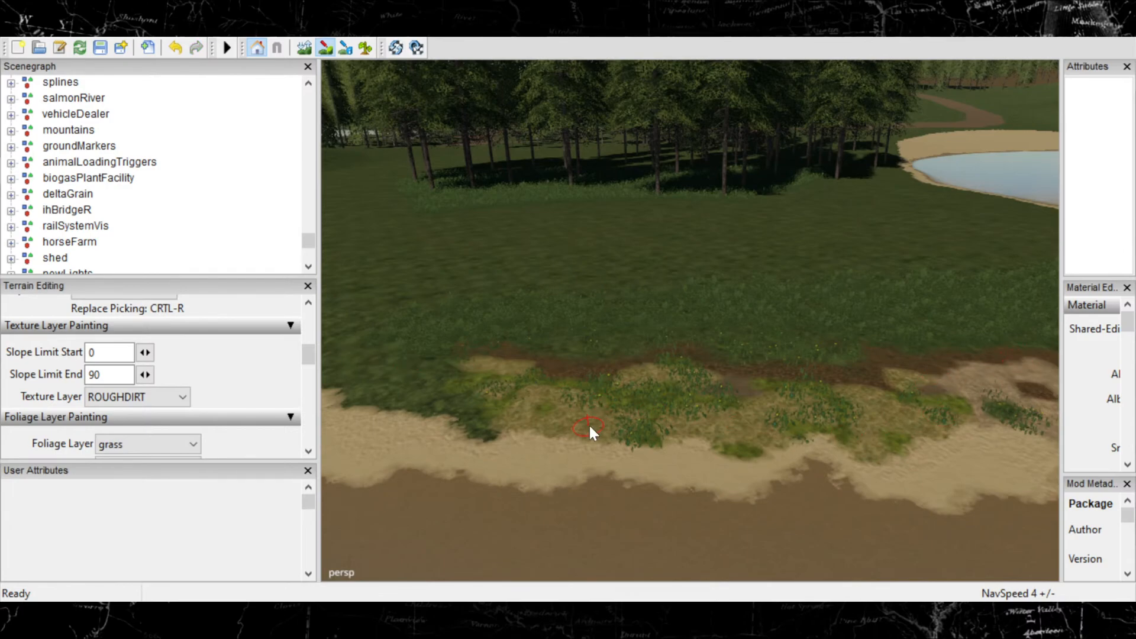
# Paint small scattered ROUGHDIRT spots among the dry grass and weeds and at the near end of the brown strip.
pyautogui.moveTo(546, 393)
pyautogui.mouseDown()
pyautogui.moveTo(530, 366)
pyautogui.moveTo(469, 348)
pyautogui.mouseUp()
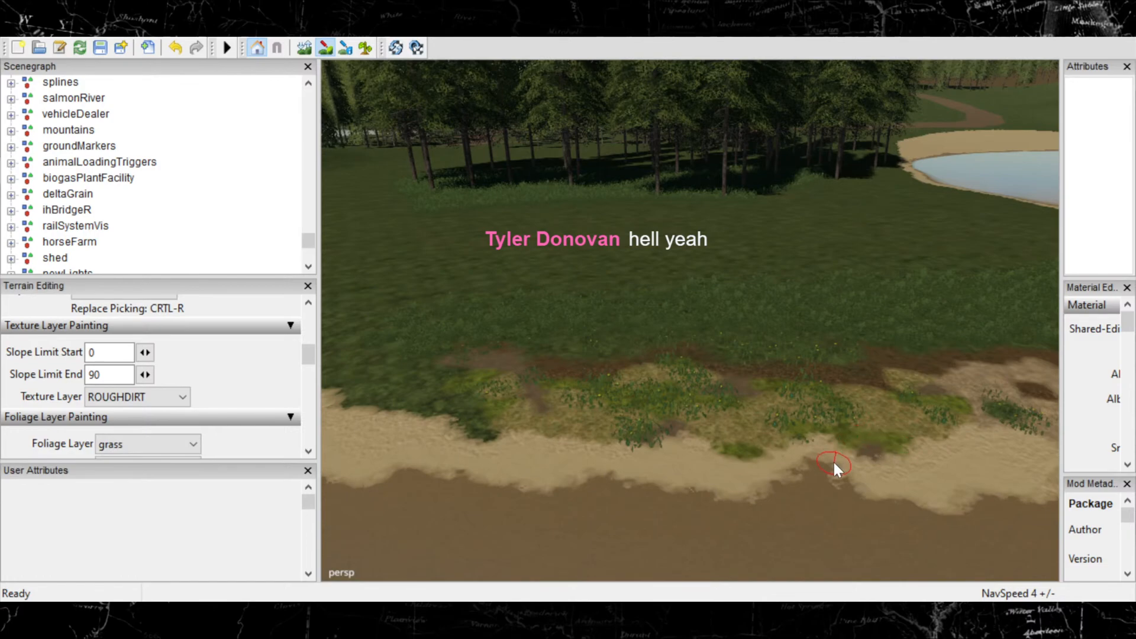
pyautogui.keyDown('alt'); pyautogui.moveTo(770, 423); pyautogui.dragTo(772, 260, button='middle'); pyautogui.keyUp('alt')
pyautogui.keyDown('alt'); pyautogui.moveTo(772, 260); pyautogui.dragTo(870, 377, button='right'); pyautogui.keyUp('alt')
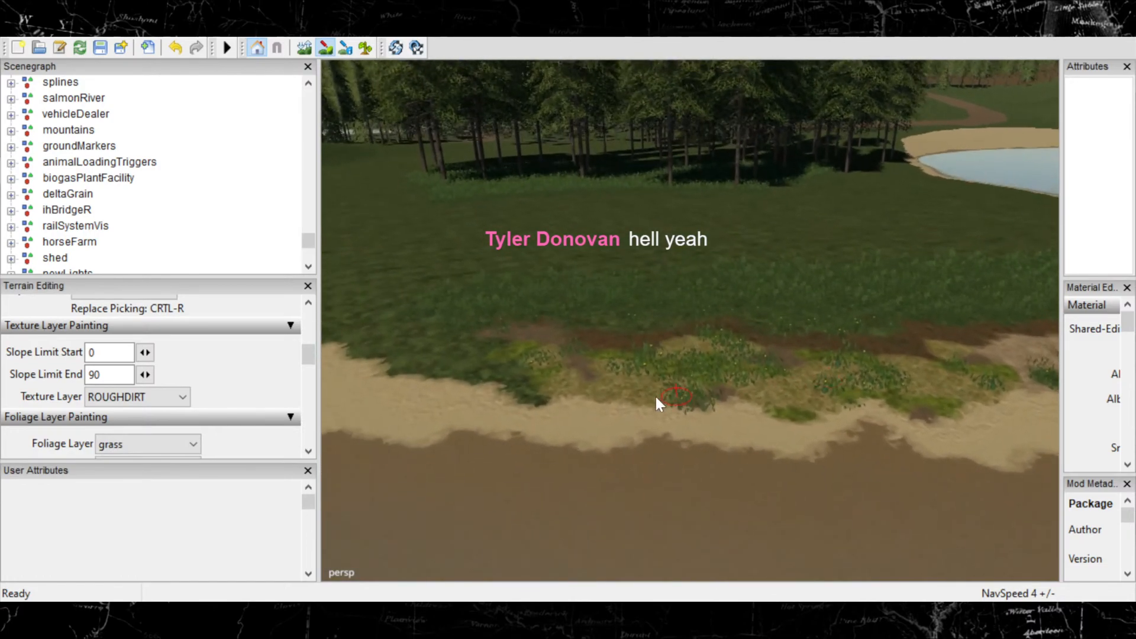
pyautogui.keyDown('alt'); pyautogui.moveTo(655, 395); pyautogui.dragTo(822, 309, button='right'); pyautogui.keyUp('alt')
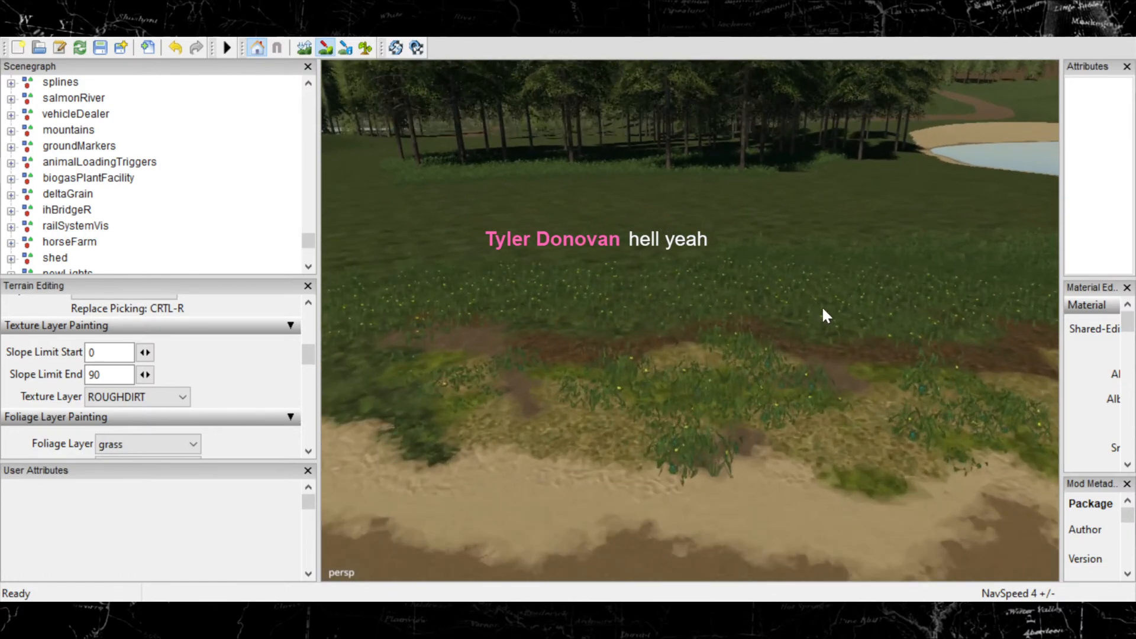
pyautogui.click(325, 50)
# Examine the patchy shoreline strip up close, checking how the dirt spots blend with the grass and sand.
pyautogui.moveTo(467, 169)
pyautogui.keyDown('alt'); pyautogui.mouseDown()
pyautogui.moveTo(620, 236)
pyautogui.moveTo(388, 324)
pyautogui.moveTo(856, 355)
pyautogui.mouseUp(); pyautogui.keyUp('alt')
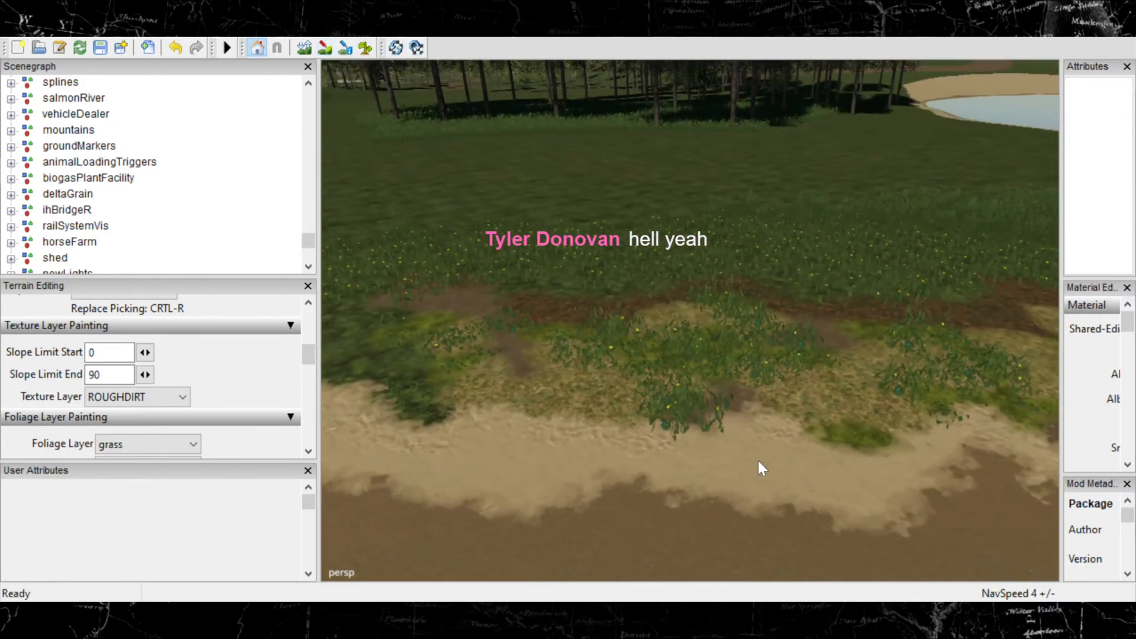
pyautogui.moveTo(758, 461)
pyautogui.keyDown('alt'); pyautogui.mouseDown()
pyautogui.moveTo(739, 450)
pyautogui.moveTo(752, 449)
pyautogui.moveTo(754, 420)
pyautogui.moveTo(740, 437)
pyautogui.mouseUp(); pyautogui.keyUp('alt')
pyautogui.scroll(-5, 753, 448)
pyautogui.scroll(2, 740, 437)
pyautogui.keyDown('alt'); pyautogui.moveTo(740, 437); pyautogui.dragTo(710, 415, button='middle'); pyautogui.keyUp('alt')
pyautogui.keyDown('alt'); pyautogui.moveTo(711, 415); pyautogui.dragTo(743, 404); pyautogui.keyUp('alt')
pyautogui.scroll(4, 739, 425)
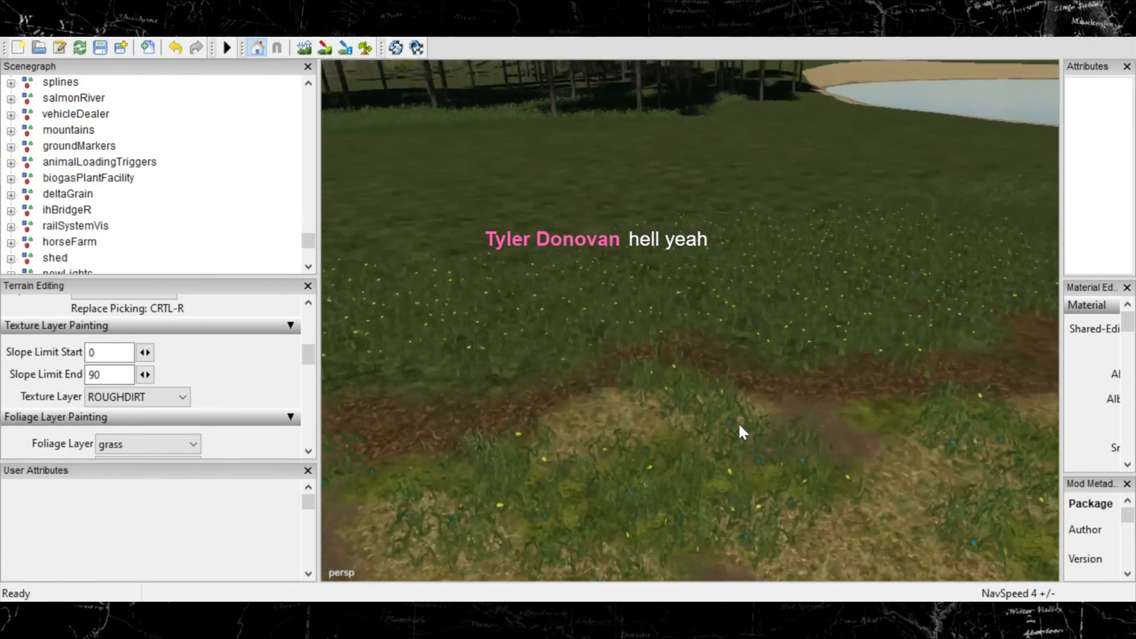
pyautogui.scroll(2, 781, 430)
pyautogui.scroll(5, 732, 514)
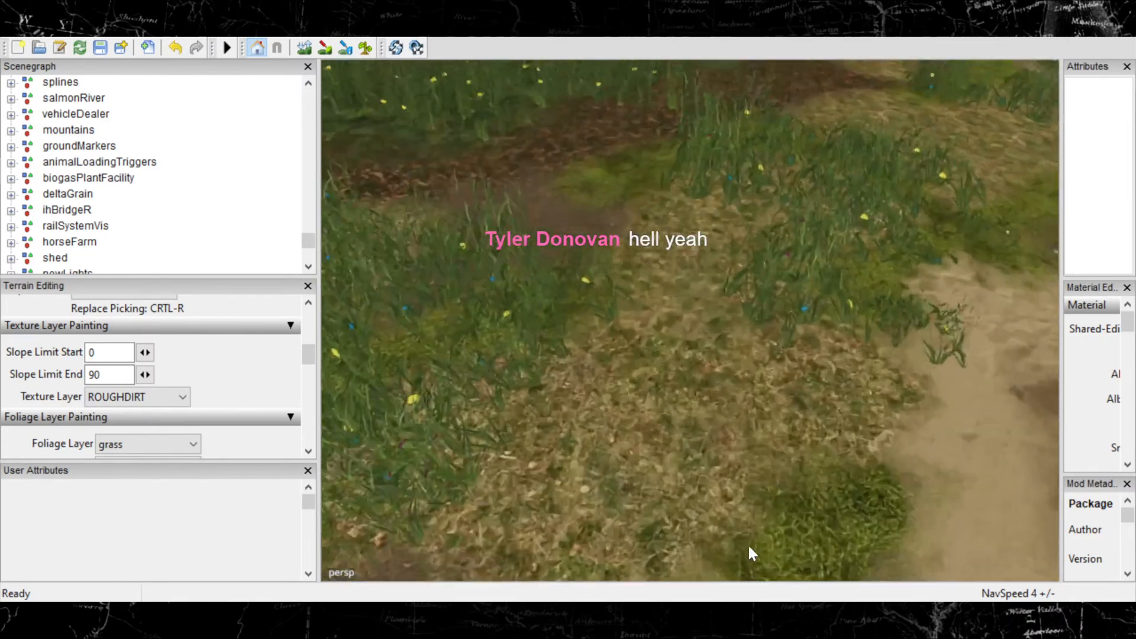
pyautogui.keyDown('alt'); pyautogui.moveTo(749, 547); pyautogui.dragTo(746, 528); pyautogui.keyUp('alt')
pyautogui.scroll(2, 746, 528)
pyautogui.keyDown('alt'); pyautogui.moveTo(702, 316); pyautogui.dragTo(707, 363); pyautogui.keyUp('alt')
pyautogui.scroll(2, 829, 205)
pyautogui.scroll(2, 853, 185)
# Paint grass foliage along the edge of the green bank where it meets the sand.
pyautogui.click(366, 47)
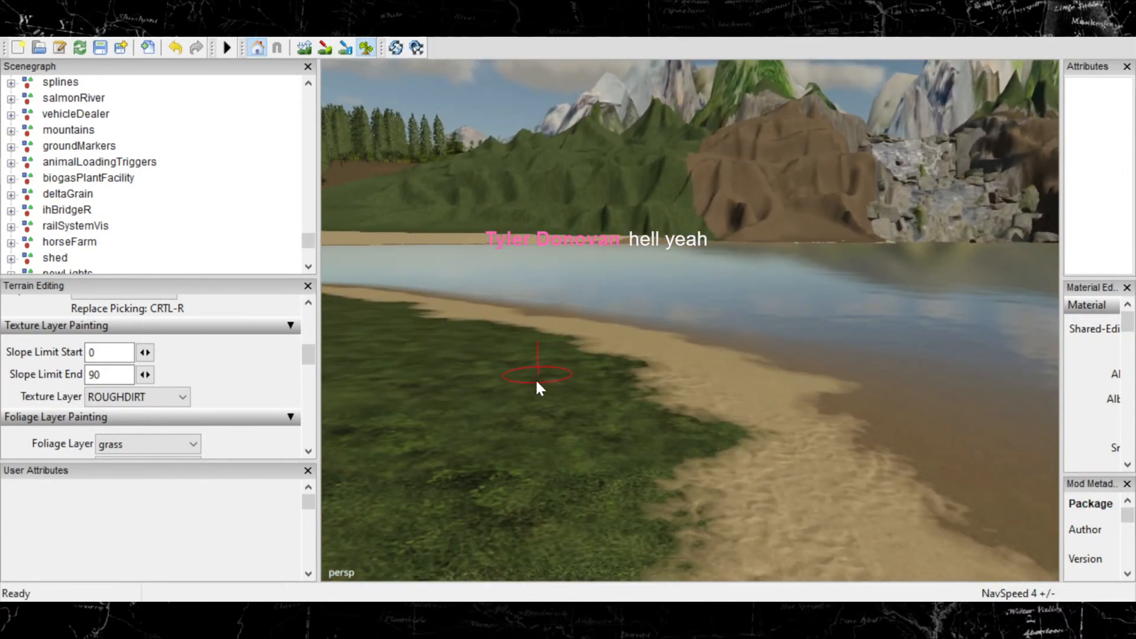
pyautogui.click(579, 357)
pyautogui.moveTo(584, 389)
pyautogui.mouseDown()
pyautogui.moveTo(577, 446)
pyautogui.moveTo(511, 475)
pyautogui.moveTo(535, 365)
pyautogui.moveTo(528, 341)
pyautogui.moveTo(475, 347)
pyautogui.moveTo(455, 324)
pyautogui.moveTo(375, 312)
pyautogui.mouseUp()
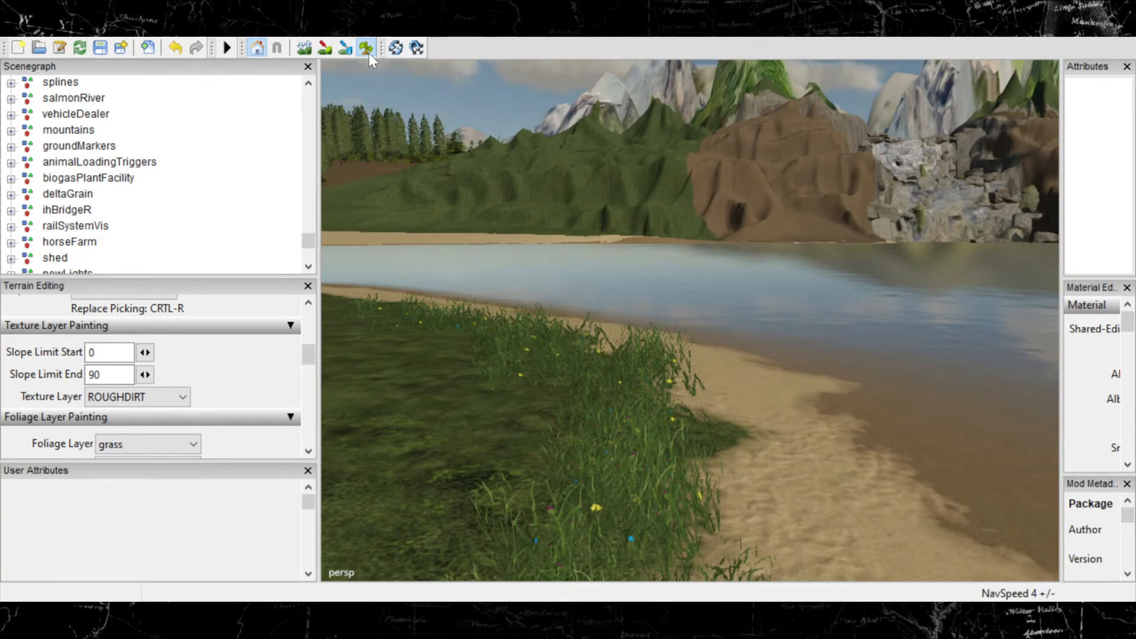
# Examine the shoreline from the water side, toward the bridge and along the opposite bank.
pyautogui.moveTo(427, 207)
pyautogui.keyDown('alt'); pyautogui.mouseDown()
pyautogui.moveTo(538, 343)
pyautogui.moveTo(545, 285)
pyautogui.moveTo(455, 231)
pyautogui.moveTo(385, 222)
pyautogui.mouseUp(); pyautogui.keyUp('alt')
pyautogui.keyDown('alt'); pyautogui.moveTo(561, 305); pyautogui.dragTo(370, 373); pyautogui.keyUp('alt')
pyautogui.scroll(-5, 700, 355)
pyautogui.keyDown('alt'); pyautogui.moveTo(703, 355); pyautogui.dragTo(668, 310); pyautogui.keyUp('alt')
pyautogui.scroll(10, 638, 315)
pyautogui.scroll(5, 763, 288)
pyautogui.scroll(-6, 667, 310)
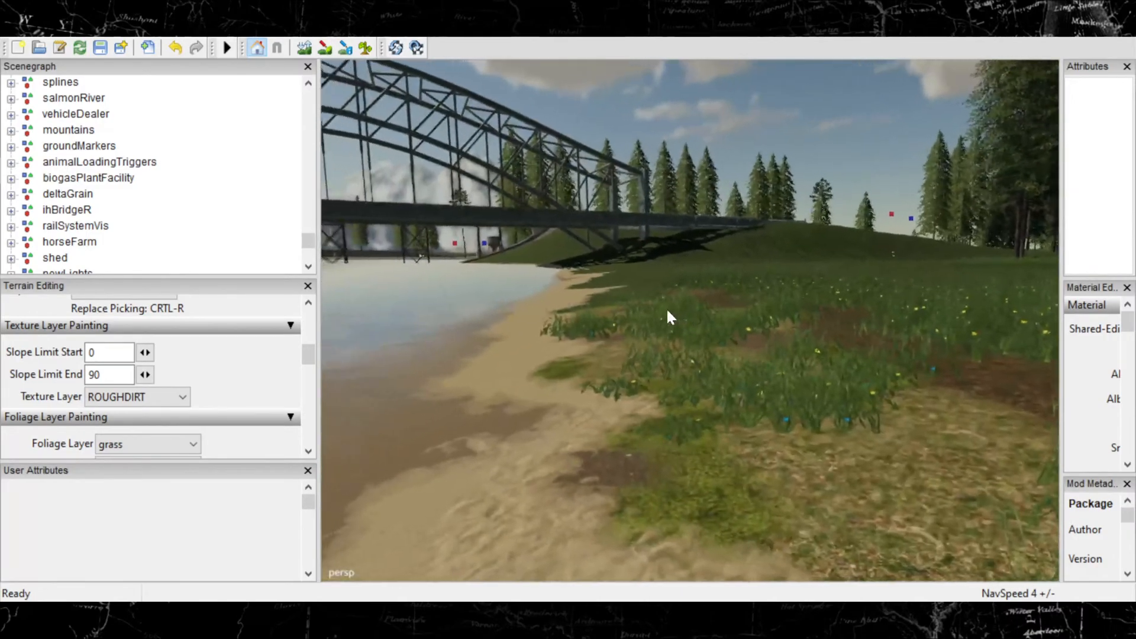
pyautogui.scroll(-3, 661, 317)
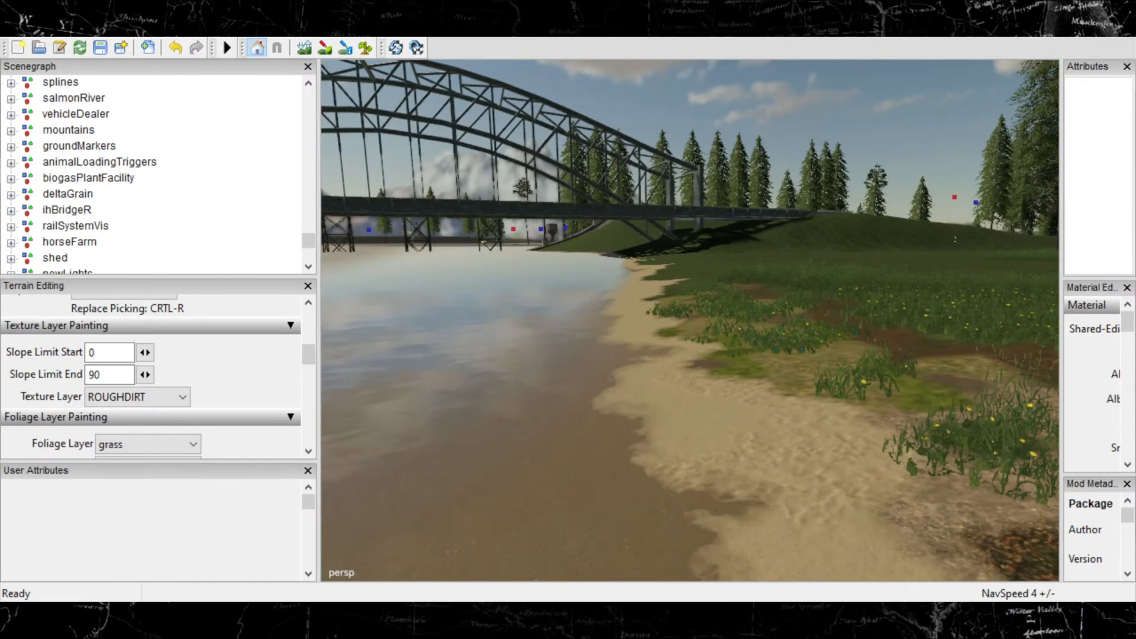
pyautogui.keyDown('alt'); pyautogui.moveTo(719, 403); pyautogui.dragTo(638, 389); pyautogui.keyUp('alt')
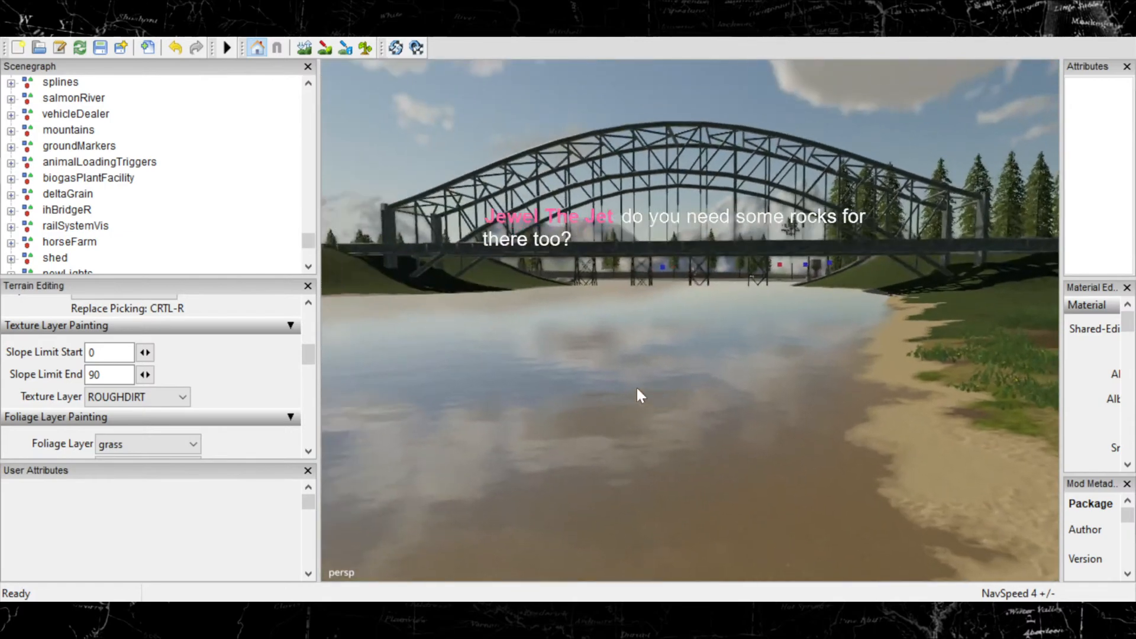
pyautogui.keyDown('alt'); pyautogui.moveTo(787, 396); pyautogui.dragTo(820, 419); pyautogui.keyUp('alt')
pyautogui.keyDown('alt'); pyautogui.moveTo(819, 419); pyautogui.dragTo(827, 418, button='middle'); pyautogui.keyUp('alt')
pyautogui.keyDown('alt'); pyautogui.moveTo(827, 419); pyautogui.dragTo(963, 366); pyautogui.keyUp('alt')
pyautogui.scroll(-5, 855, 409)
pyautogui.scroll(3, 962, 366)
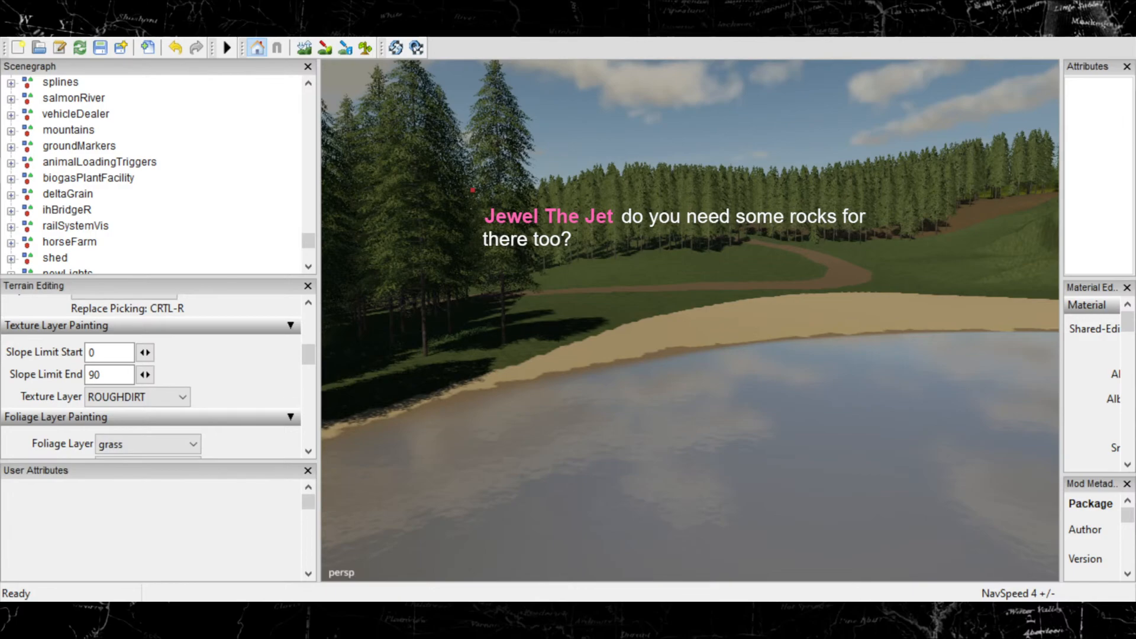
pyautogui.keyDown('alt'); pyautogui.moveTo(673, 356); pyautogui.dragTo(969, 341); pyautogui.keyUp('alt')
pyautogui.keyDown('alt'); pyautogui.moveTo(733, 361); pyautogui.dragTo(829, 389); pyautogui.keyUp('alt')
pyautogui.scroll(6, 814, 356)
pyautogui.scroll(4, 827, 376)
pyautogui.scroll(8, 892, 528)
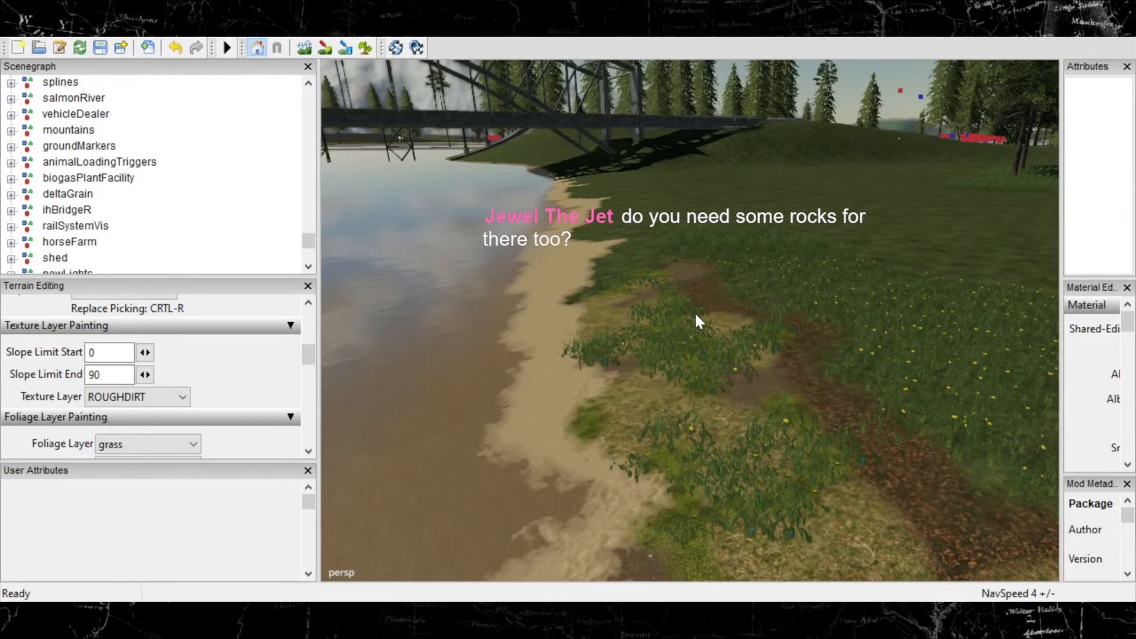
# Find an existing rock on the gravel shore and select that rock05 object as the source for a copy.
pyautogui.keyDown('alt'); pyautogui.moveTo(609, 267); pyautogui.dragTo(496, 450); pyautogui.keyUp('alt')
pyautogui.scroll(8, 631, 457)
pyautogui.scroll(5, 507, 406)
pyautogui.scroll(4, 497, 450)
pyautogui.keyDown('alt'); pyautogui.moveTo(858, 368); pyautogui.dragTo(429, 299); pyautogui.keyUp('alt')
pyautogui.scroll(-5, 769, 401)
pyautogui.click(738, 340)
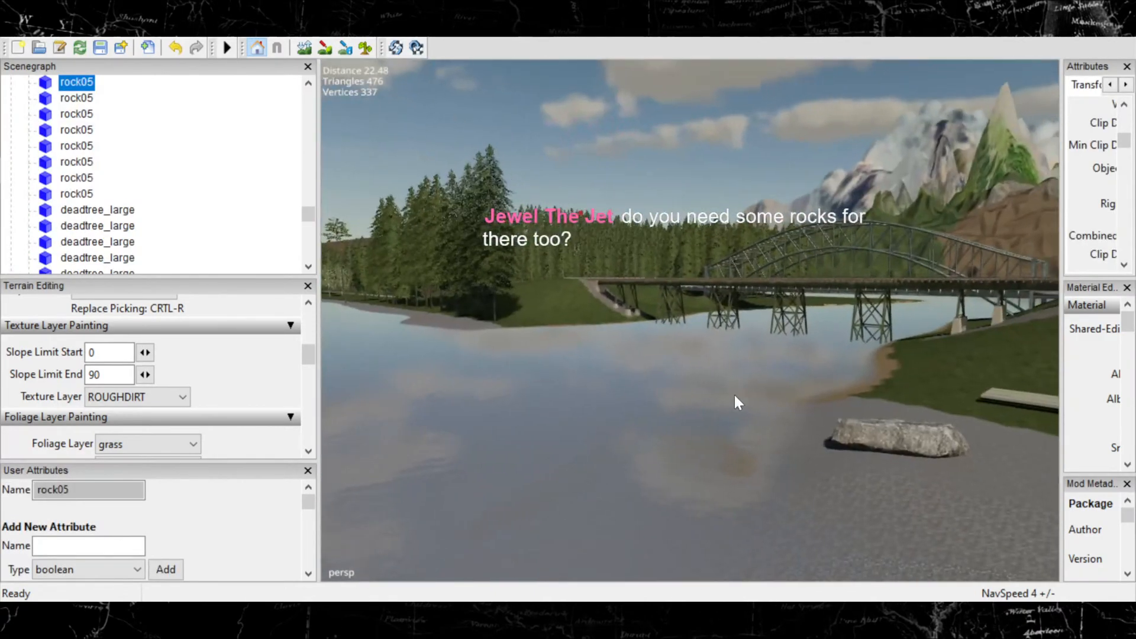
# Place a copy of rock05 on the grassy shoreline strip and scale it down to a small boulder.
pyautogui.scroll(4, 736, 395)
pyautogui.keyDown('alt'); pyautogui.moveTo(736, 396); pyautogui.dragTo(1006, 344); pyautogui.keyUp('alt')
pyautogui.scroll(3, 785, 368)
pyautogui.scroll(5, 836, 393)
pyautogui.scroll(3, 831, 360)
pyautogui.scroll(5, 831, 360)
pyautogui.scroll(3, 864, 393)
pyautogui.scroll(3, 742, 412)
pyautogui.scroll(-3, 782, 427)
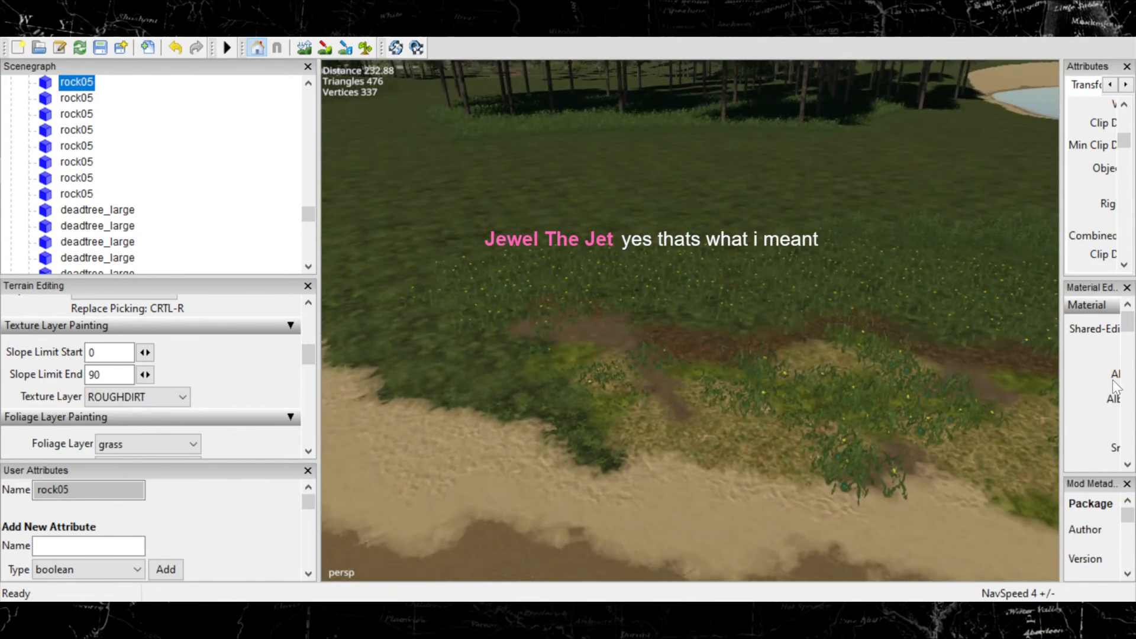
pyautogui.keyDown('alt'); pyautogui.moveTo(733, 404); pyautogui.dragTo(751, 360); pyautogui.keyUp('alt')
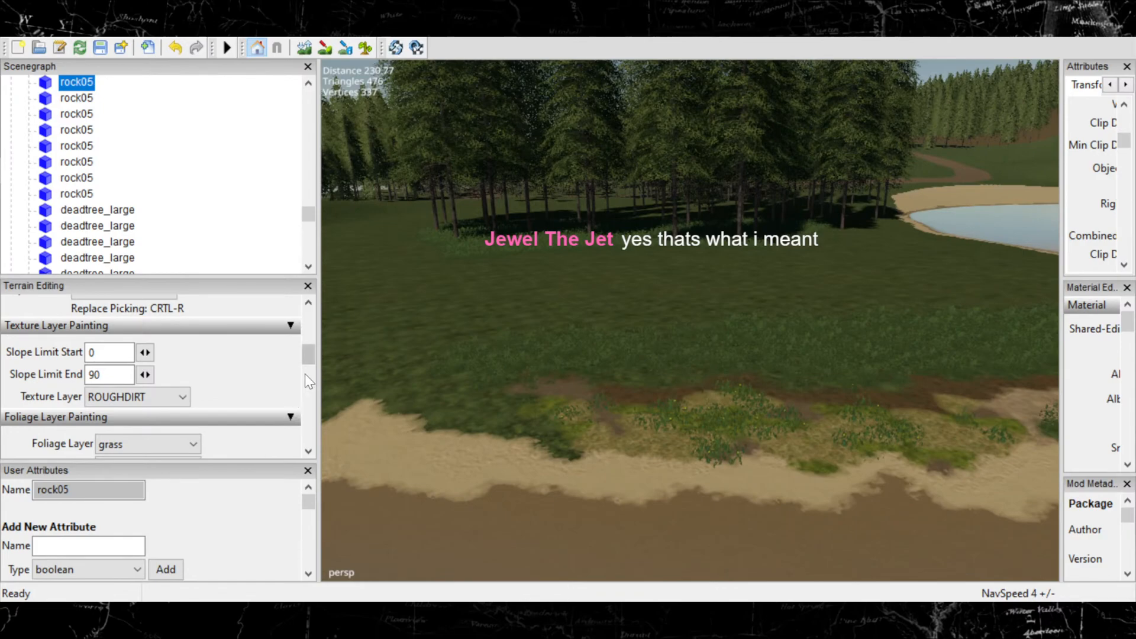
pyautogui.scroll(3, 304, 374)
pyautogui.scroll(-3, 304, 374)
pyautogui.scroll(-3, 305, 374)
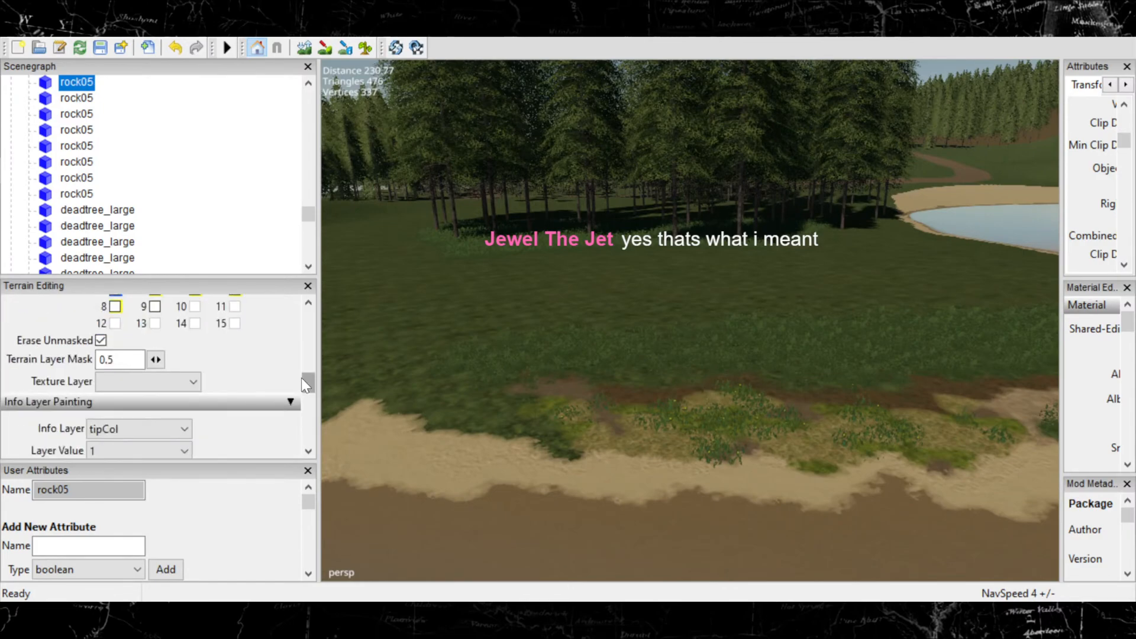
pyautogui.scroll(10, 306, 358)
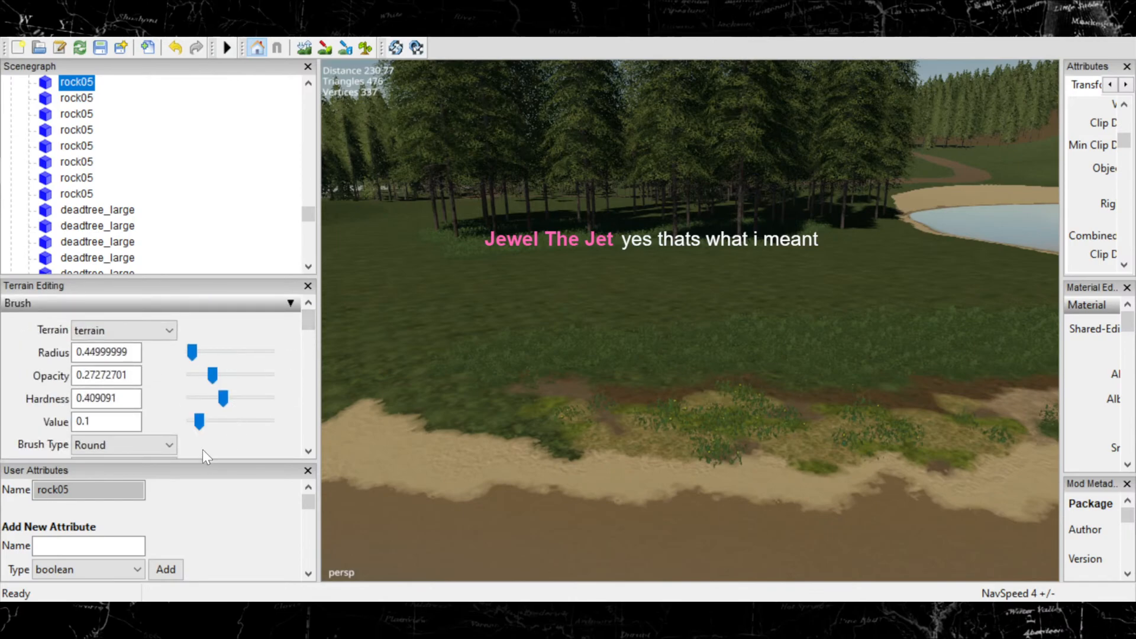
pyautogui.scroll(-3, 283, 368)
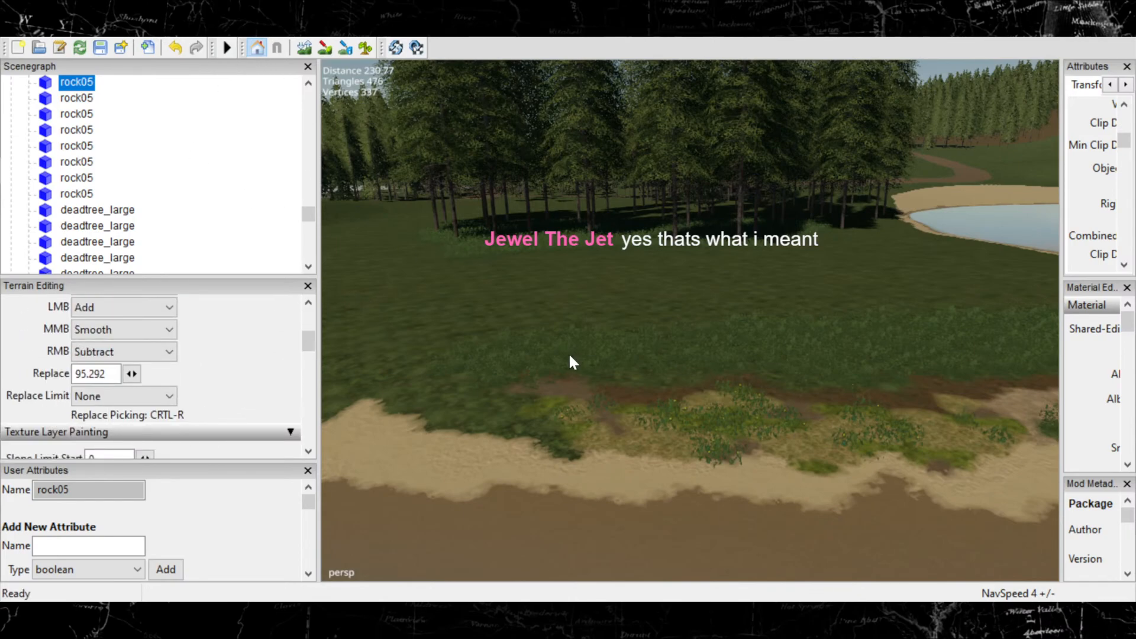
pyautogui.click(767, 403)
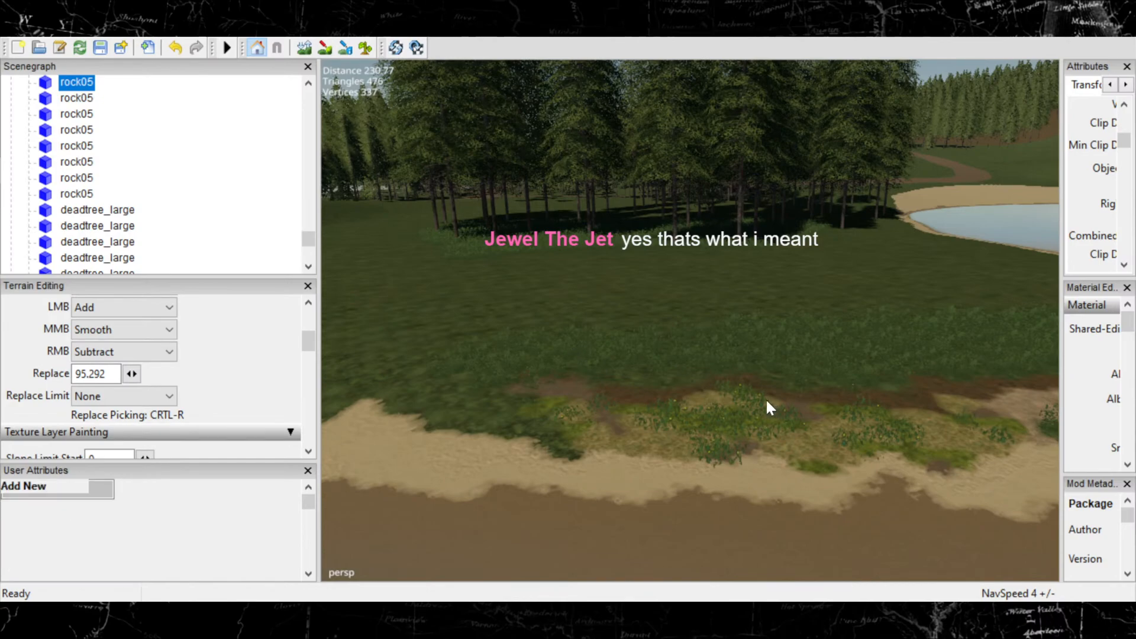
pyautogui.hotkey('ctrl', 'b')
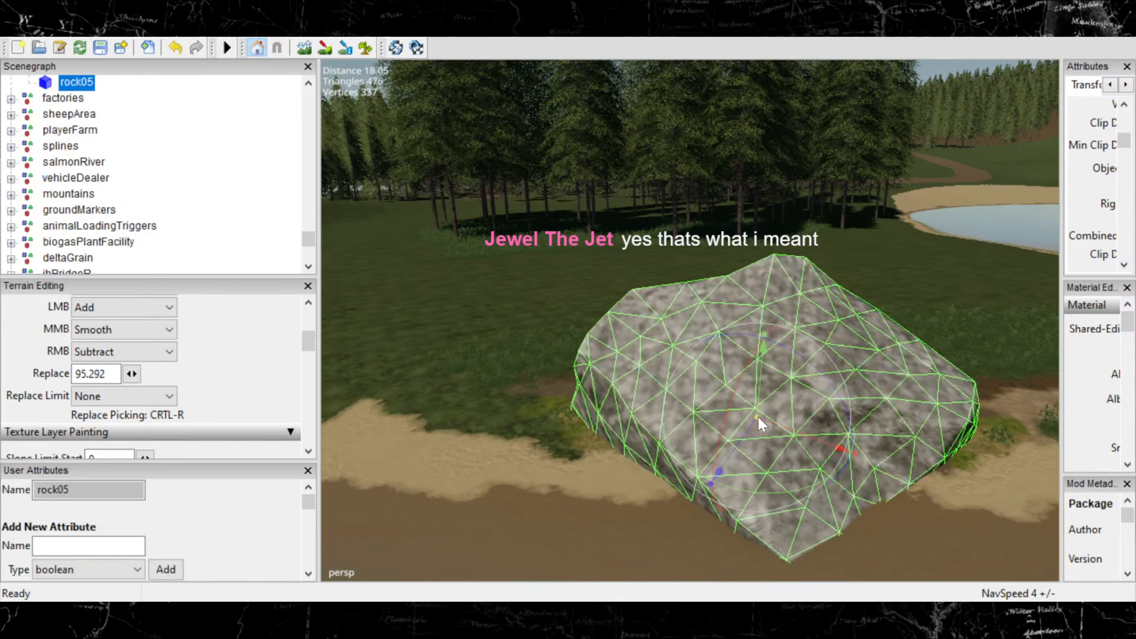
pyautogui.moveTo(754, 416); pyautogui.dragTo(461, 438)
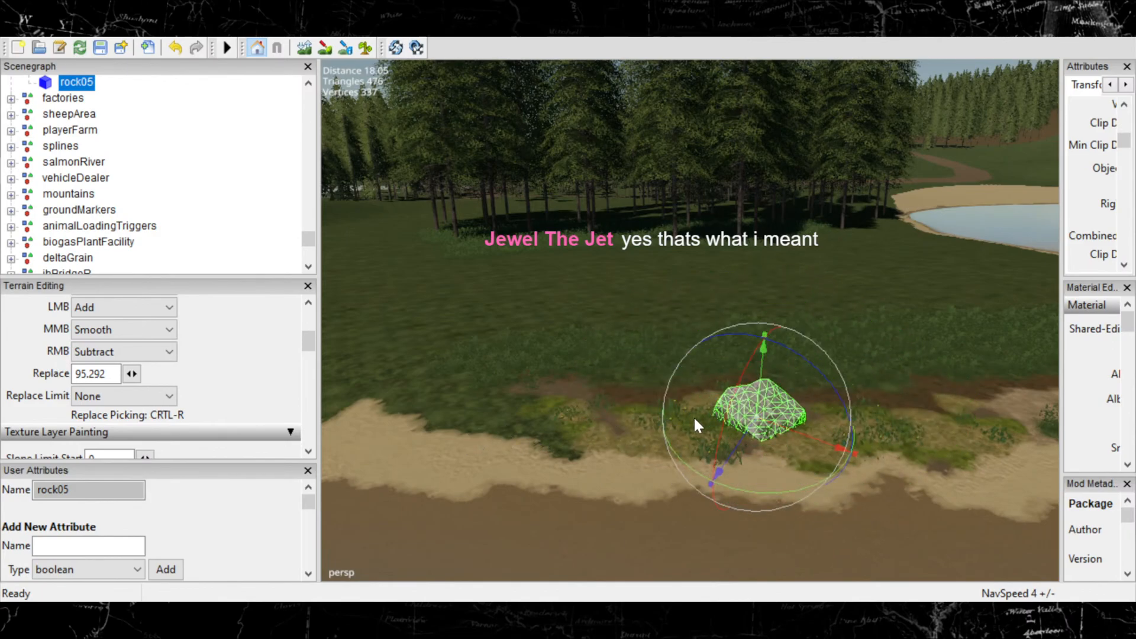
# Rotate the small rock slightly and set it lower into the ground at the brown strip behind the weeds.
pyautogui.moveTo(808, 483); pyautogui.dragTo(770, 478)
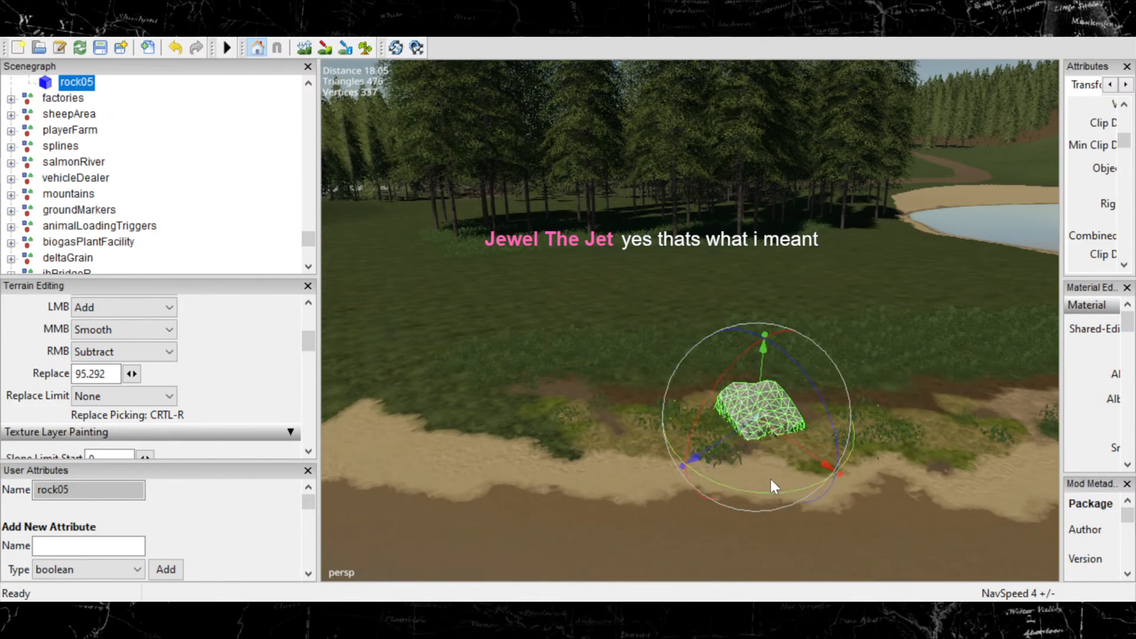
pyautogui.moveTo(727, 432); pyautogui.dragTo(807, 411)
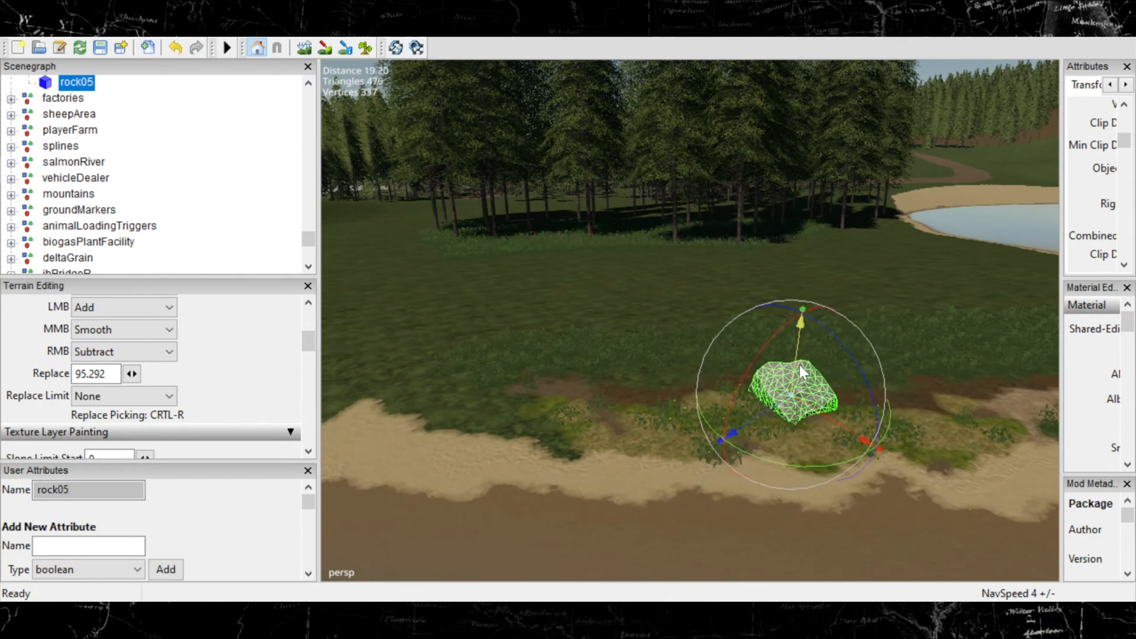
pyautogui.moveTo(798, 364); pyautogui.dragTo(791, 377)
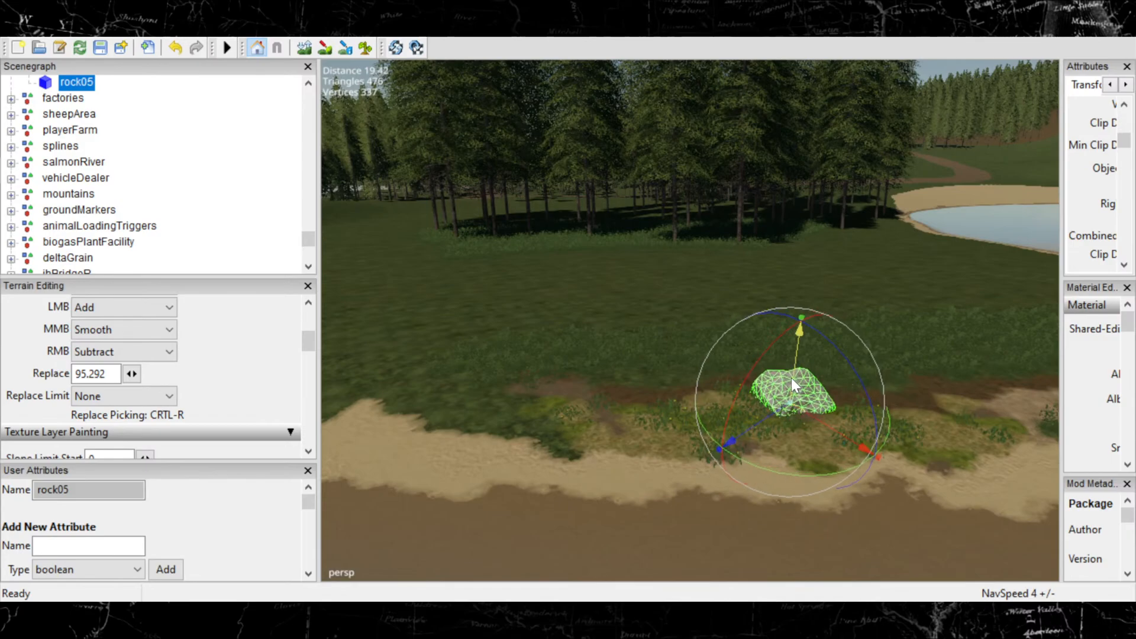
pyautogui.click(896, 371)
# Examine the placed rock and the surrounding grass, dirt and sand from ground level, looking toward the bridge.
pyautogui.keyDown('alt'); pyautogui.moveTo(895, 371); pyautogui.dragTo(545, 342); pyautogui.keyUp('alt')
pyautogui.click(823, 104)
pyautogui.scroll(8, 742, 329)
pyautogui.scroll(4, 864, 387)
pyautogui.scroll(-5, 637, 310)
pyautogui.scroll(4, 638, 311)
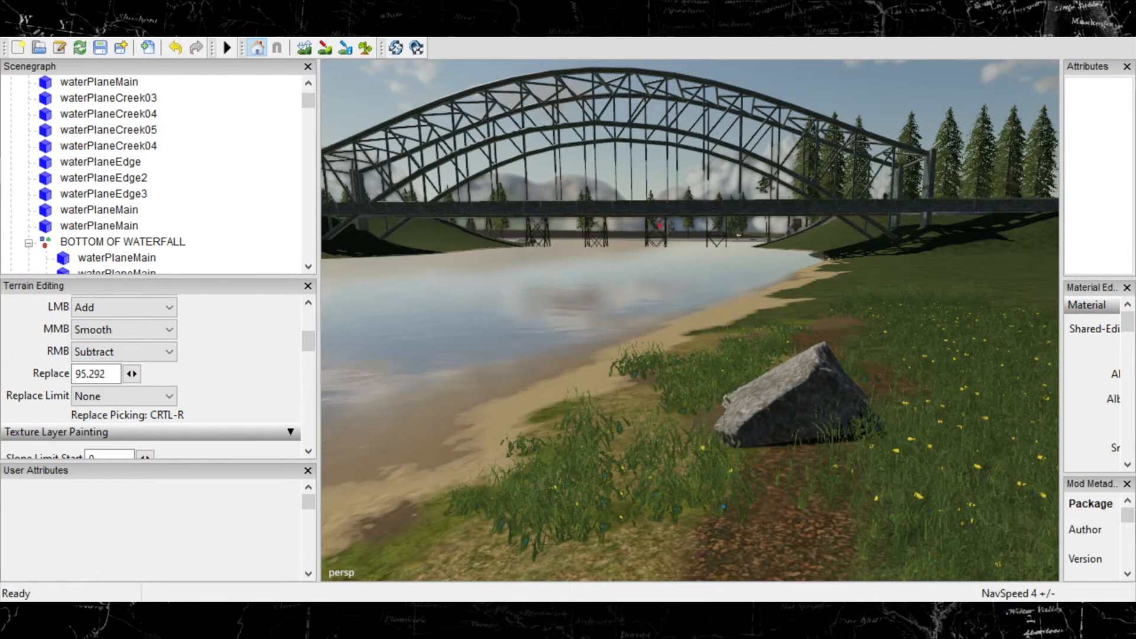
pyautogui.keyDown('alt'); pyautogui.moveTo(793, 368); pyautogui.dragTo(869, 267); pyautogui.keyUp('alt')
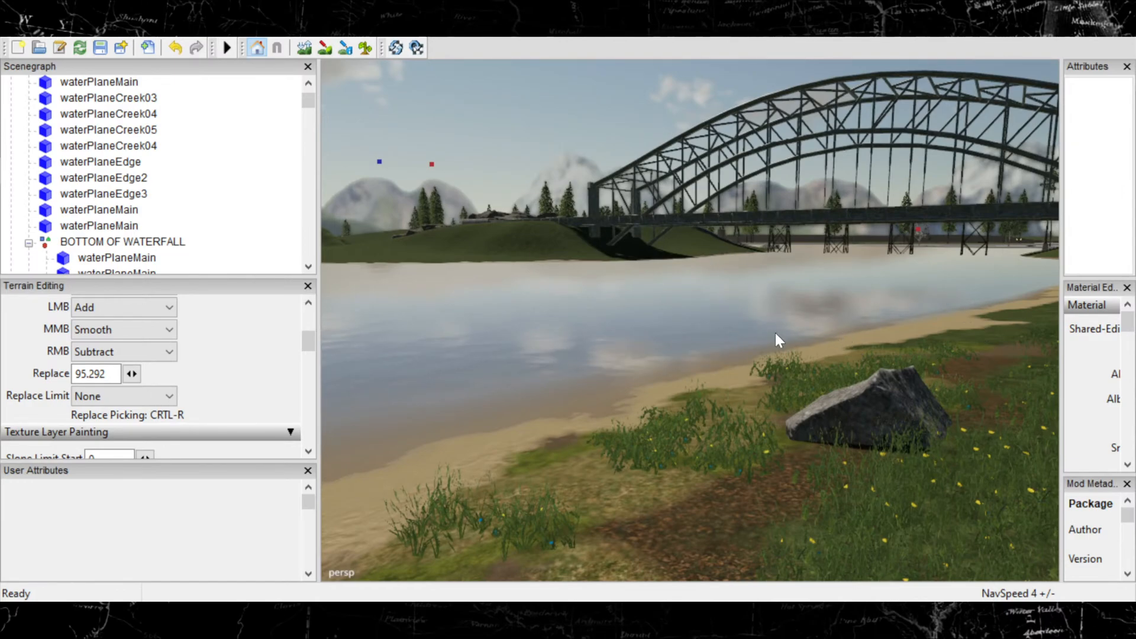
pyautogui.moveTo(673, 432)
pyautogui.keyDown('alt'); pyautogui.mouseDown()
pyautogui.moveTo(690, 425)
pyautogui.moveTo(676, 426)
pyautogui.mouseUp(); pyautogui.keyUp('alt')
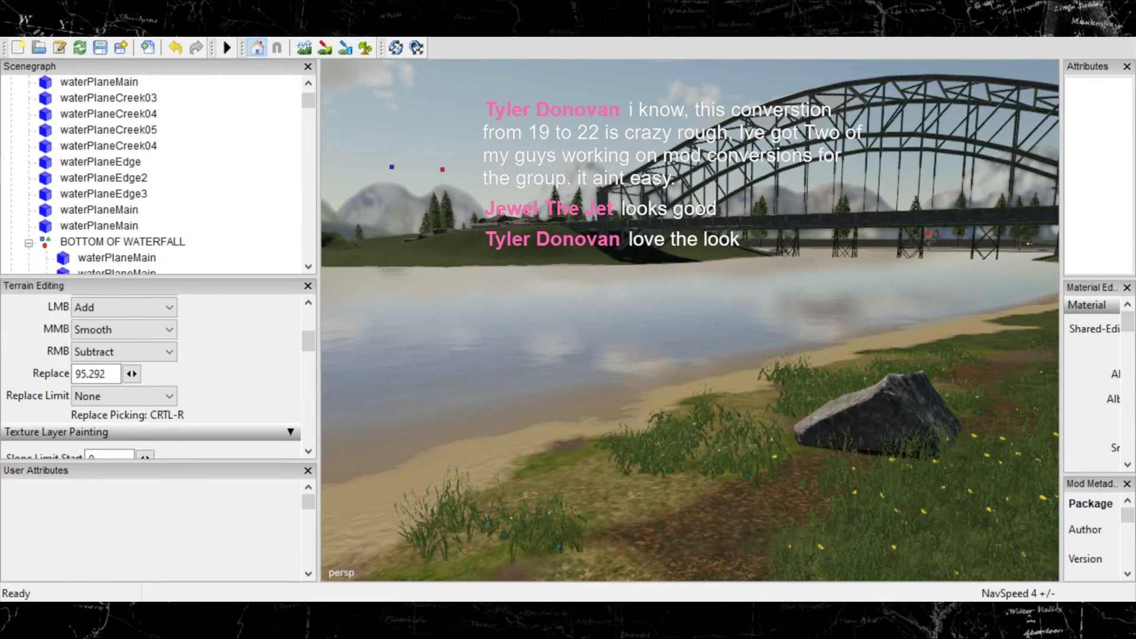
pyautogui.keyDown('alt'); pyautogui.moveTo(617, 371); pyautogui.dragTo(653, 385); pyautogui.keyUp('alt')
pyautogui.scroll(8, 622, 383)
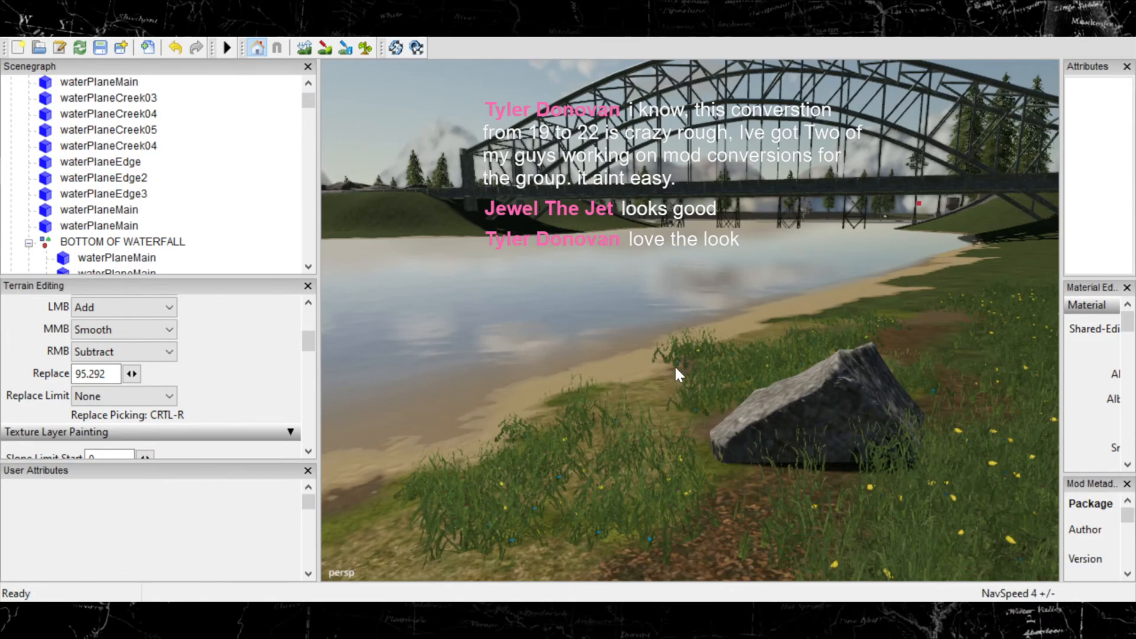
pyautogui.keyDown('alt'); pyautogui.moveTo(855, 415); pyautogui.dragTo(780, 389); pyautogui.keyUp('alt')
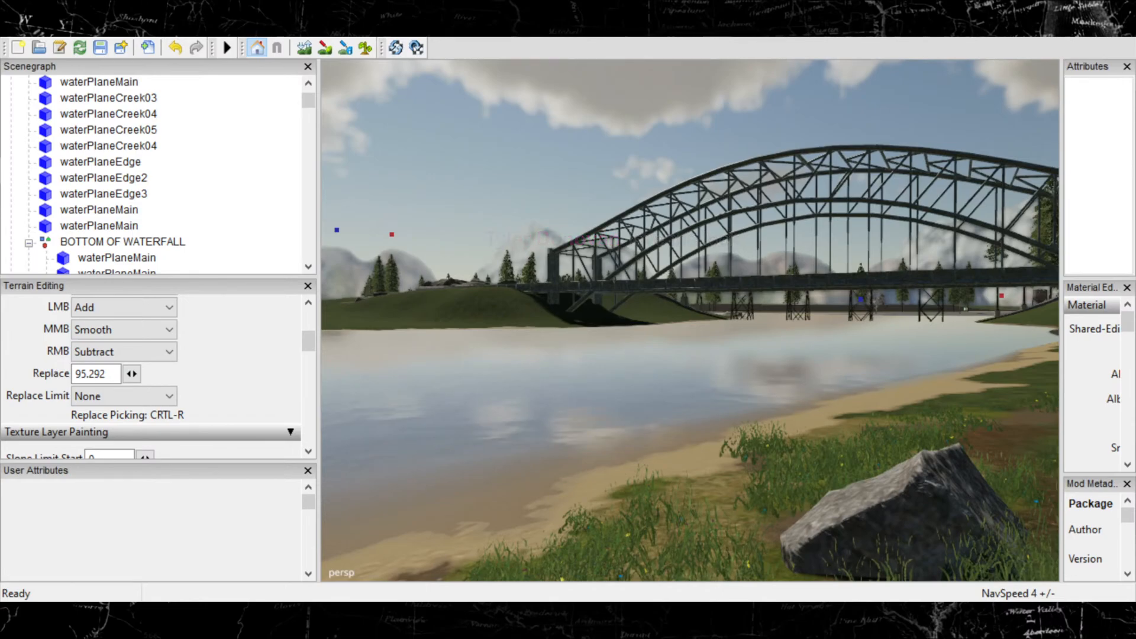
# Survey the map from the arch bridge along the lake and railway to the graffiti-lined road tunnel.
pyautogui.keyDown('alt'); pyautogui.moveTo(810, 367); pyautogui.dragTo(873, 353); pyautogui.keyUp('alt')
pyautogui.scroll(8, 873, 353)
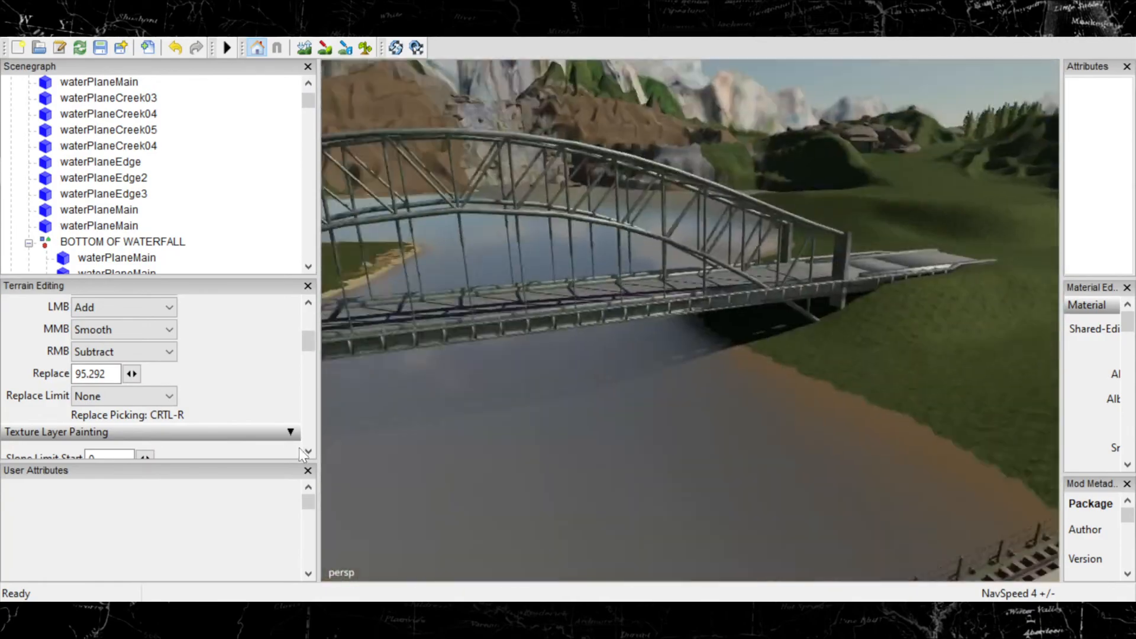
pyautogui.moveTo(740, 331)
pyautogui.keyDown('alt'); pyautogui.mouseDown()
pyautogui.moveTo(590, 311)
pyautogui.moveTo(731, 337)
pyautogui.mouseUp(); pyautogui.keyUp('alt')
pyautogui.scroll(-5, 589, 310)
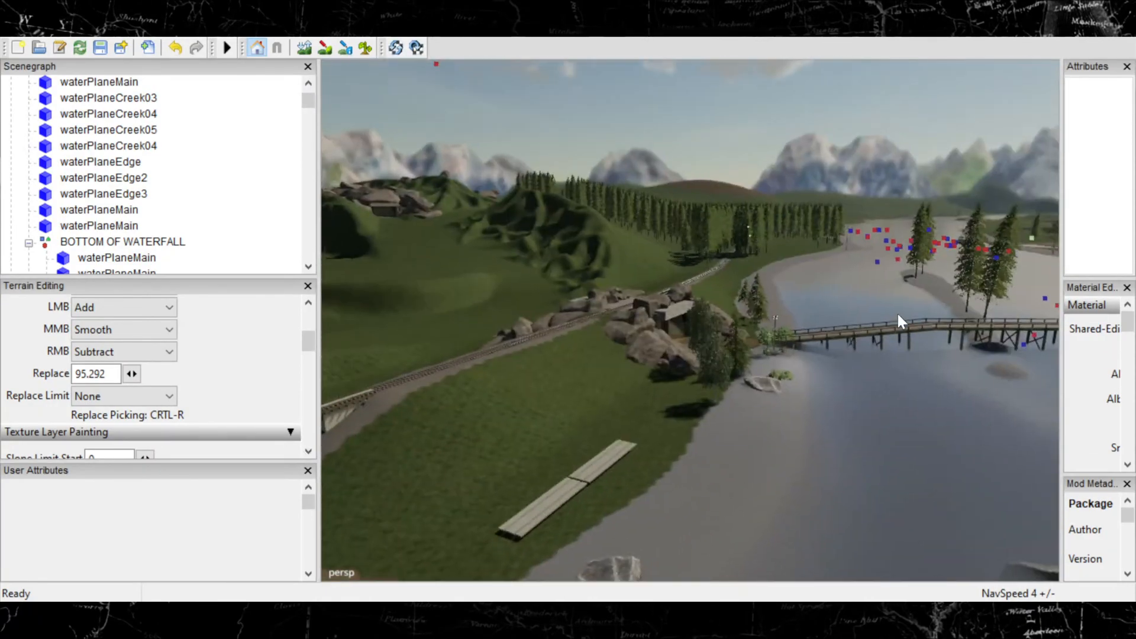
pyautogui.keyDown('alt'); pyautogui.moveTo(903, 318); pyautogui.dragTo(623, 319); pyautogui.keyUp('alt')
pyautogui.scroll(8, 931, 298)
pyautogui.scroll(10, 920, 281)
pyautogui.keyDown('alt'); pyautogui.moveTo(866, 366); pyautogui.dragTo(591, 353); pyautogui.keyUp('alt')
pyautogui.keyDown('alt'); pyautogui.moveTo(908, 406); pyautogui.dragTo(843, 350); pyautogui.keyUp('alt')
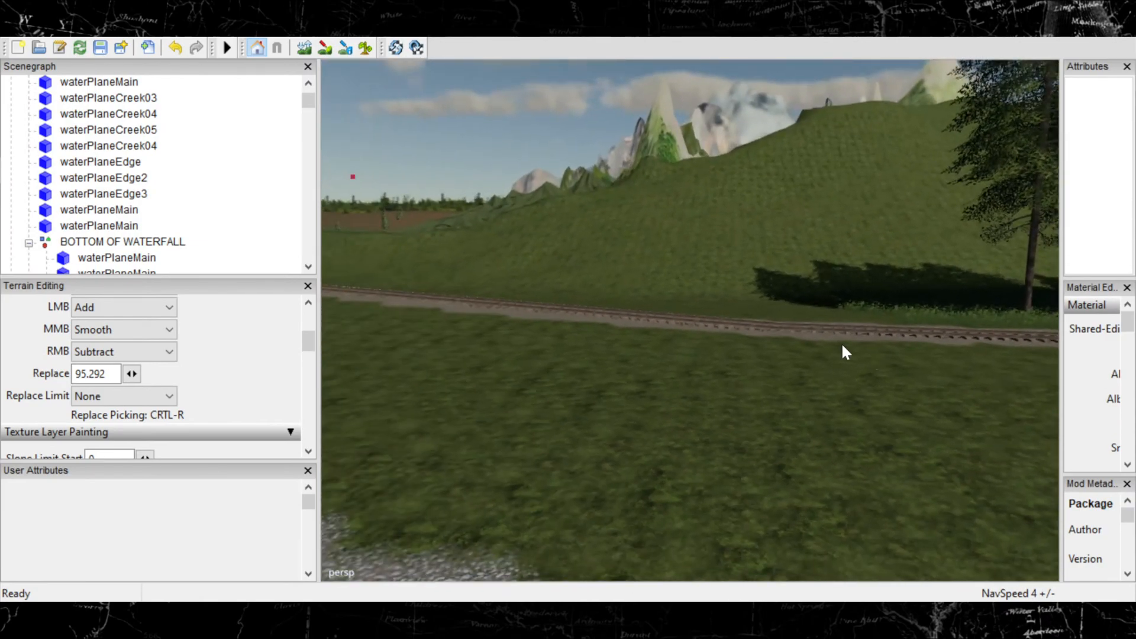
pyautogui.keyDown('alt'); pyautogui.moveTo(342, 343); pyautogui.dragTo(734, 396); pyautogui.keyUp('alt')
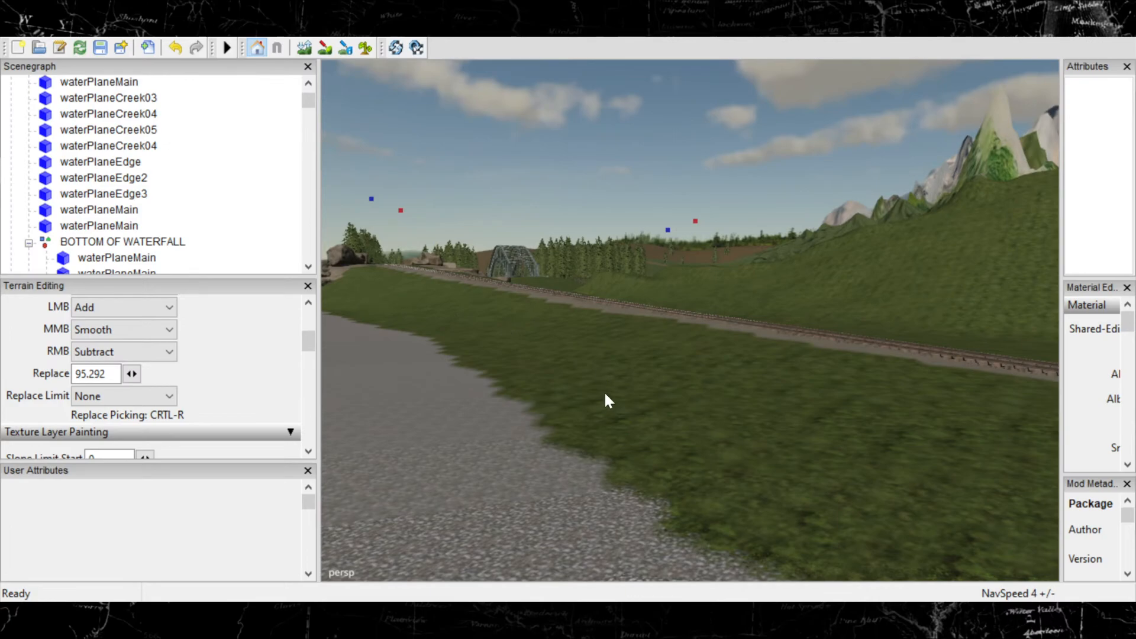
pyautogui.keyDown('alt'); pyautogui.moveTo(604, 394); pyautogui.dragTo(845, 424); pyautogui.keyUp('alt')
pyautogui.scroll(5, 441, 362)
pyautogui.scroll(5, 514, 417)
pyautogui.scroll(3, 541, 417)
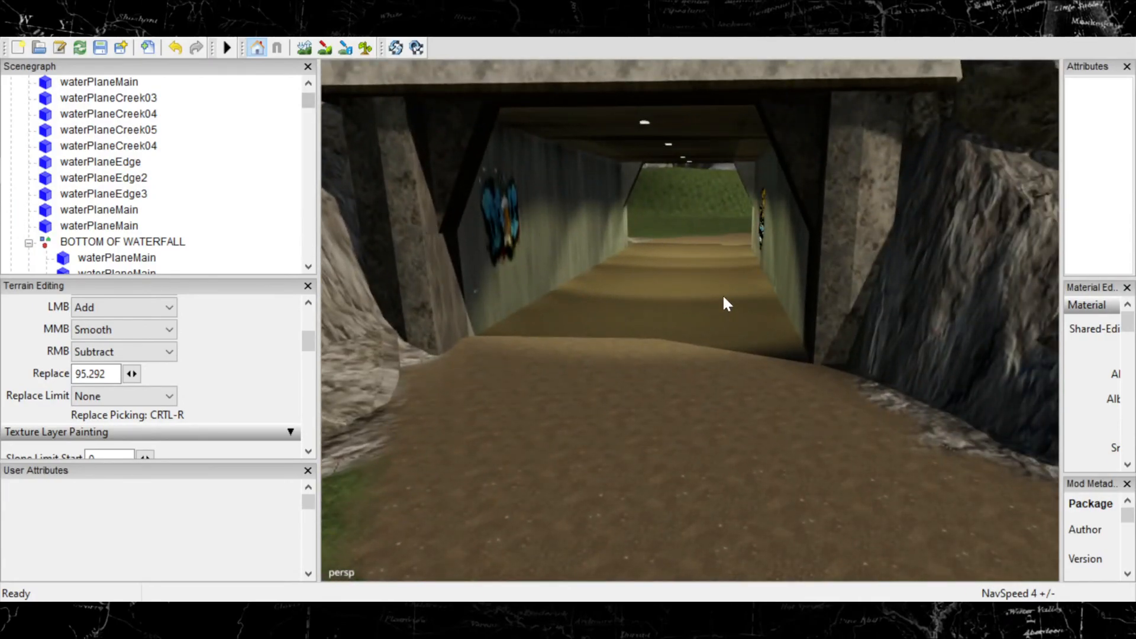
# Look over the tunnel mouth, the wooden road bridge and the surrounding gravel lake bed from above.
pyautogui.scroll(-5, 764, 302)
pyautogui.scroll(-5, 782, 303)
pyautogui.keyDown('alt'); pyautogui.moveTo(773, 307); pyautogui.dragTo(988, 376); pyautogui.keyUp('alt')
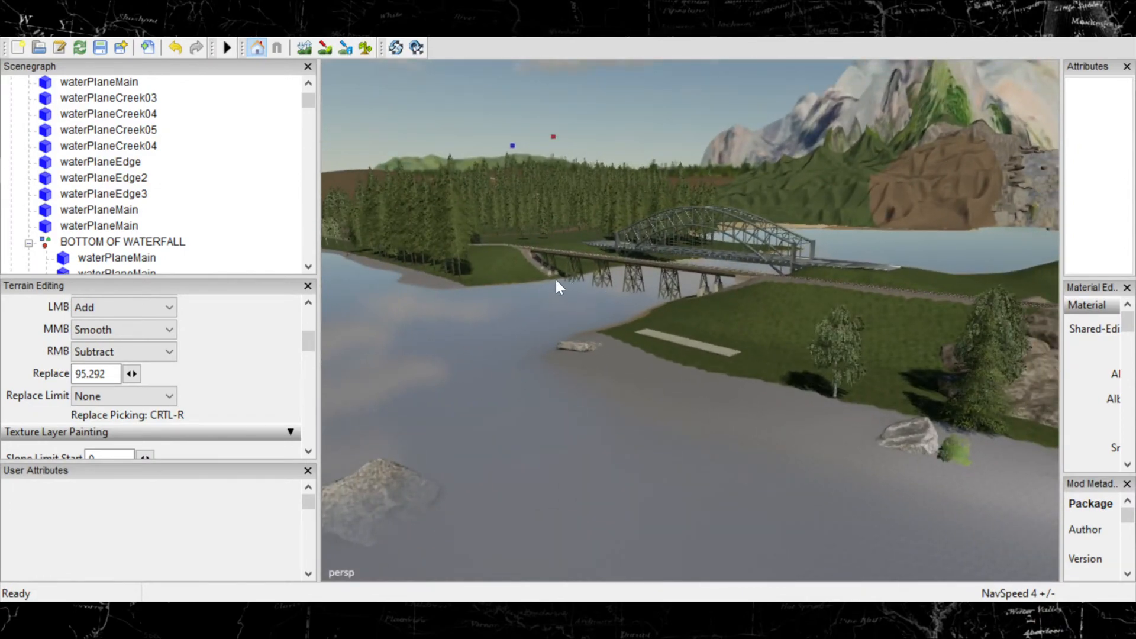
pyautogui.keyDown('alt'); pyautogui.moveTo(572, 291); pyautogui.dragTo(921, 351); pyautogui.keyUp('alt')
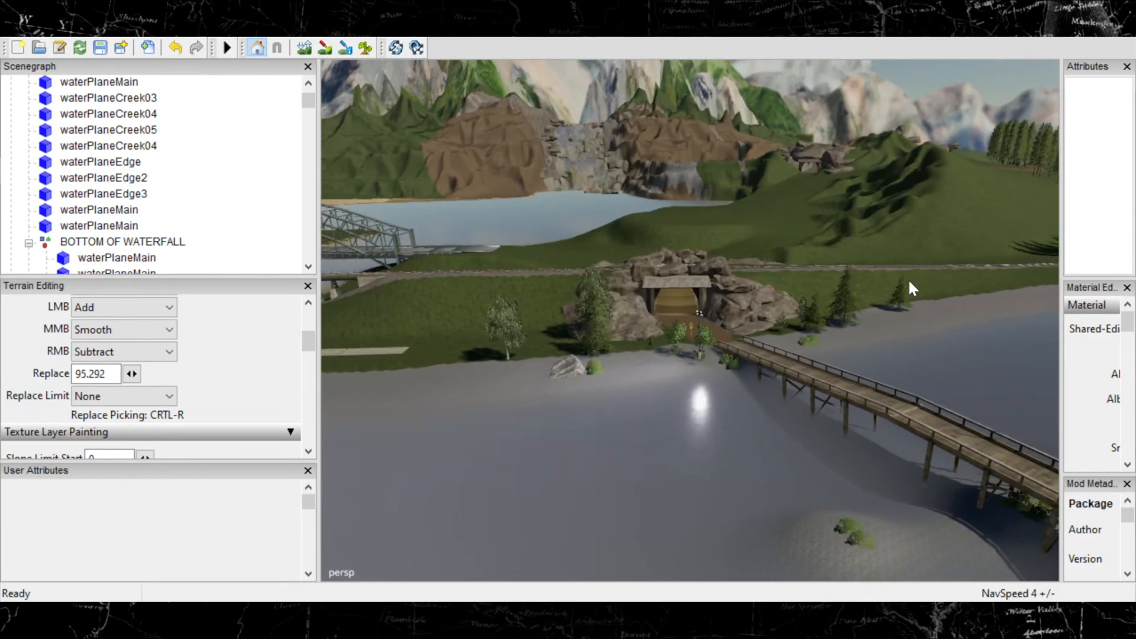
pyautogui.keyDown('alt'); pyautogui.moveTo(872, 266); pyautogui.dragTo(859, 298); pyautogui.keyUp('alt')
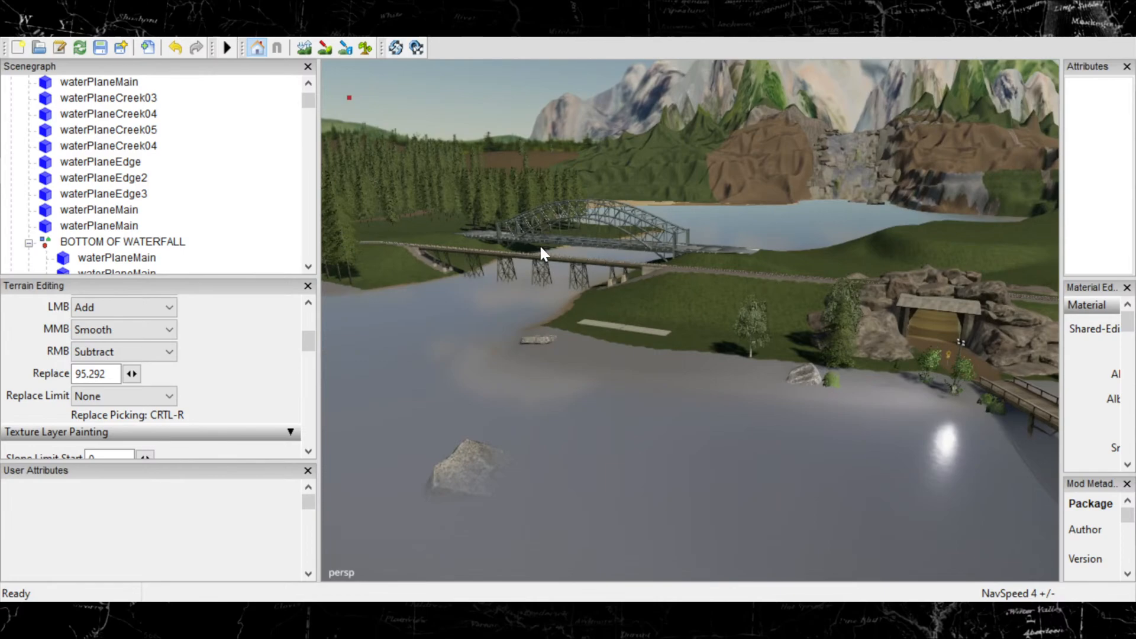
pyautogui.keyDown('alt'); pyautogui.moveTo(621, 275); pyautogui.dragTo(679, 296); pyautogui.keyUp('alt')
pyautogui.scroll(-3, 680, 303)
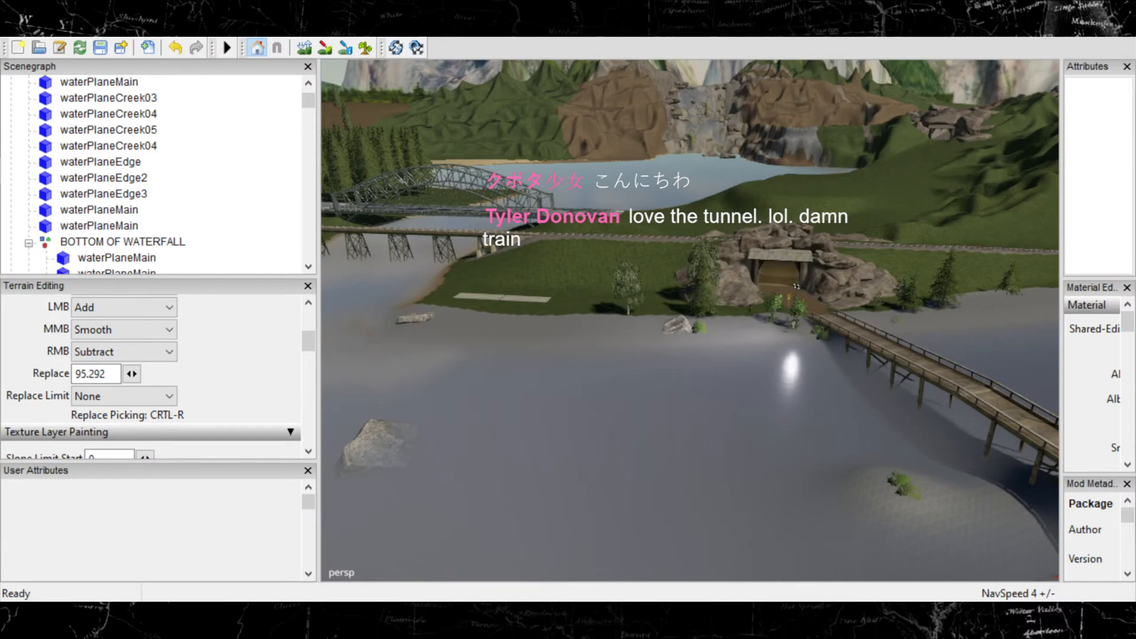
pyautogui.keyDown('alt'); pyautogui.moveTo(860, 487); pyautogui.dragTo(705, 482); pyautogui.keyUp('alt')
pyautogui.scroll(6, 721, 416)
pyautogui.scroll(4, 703, 439)
pyautogui.scroll(2, 715, 439)
pyautogui.scroll(-4, 796, 473)
pyautogui.scroll(-5, 737, 473)
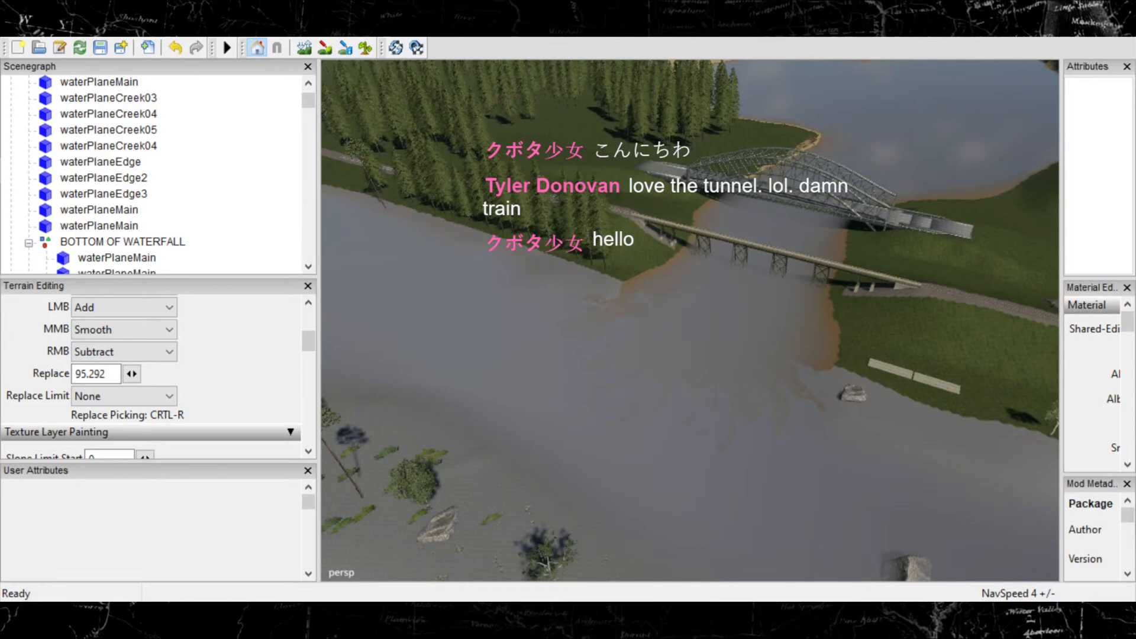
# Examine the river mouth, both bridges and the waterfall basin from an elevated viewpoint.
pyautogui.keyDown('alt'); pyautogui.moveTo(796, 355); pyautogui.dragTo(813, 152); pyautogui.keyUp('alt')
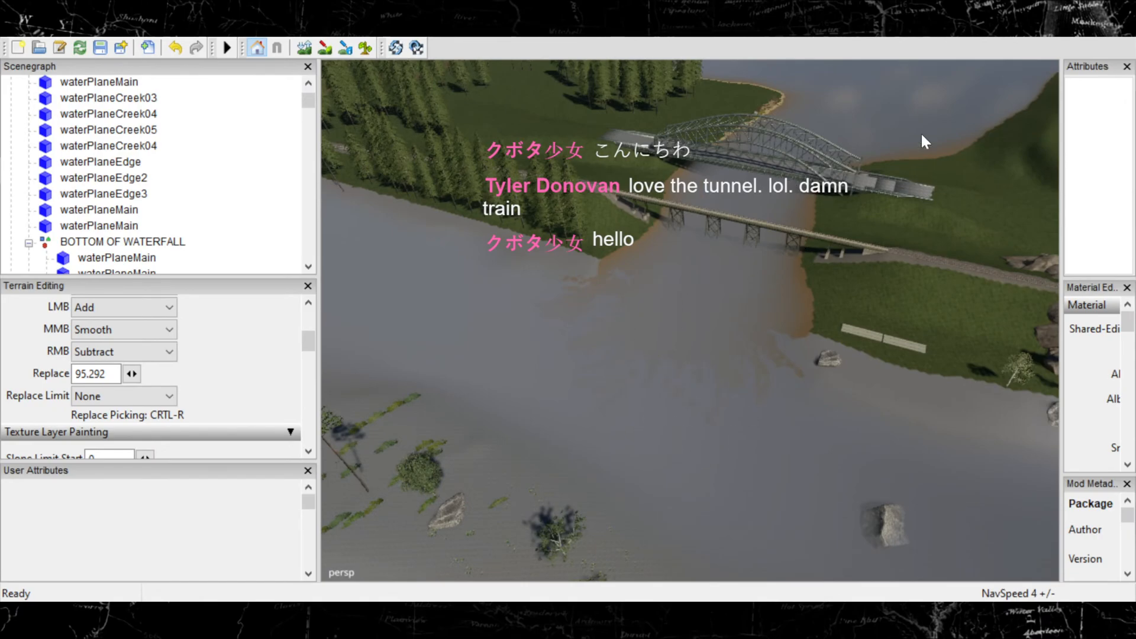
pyautogui.keyDown('alt'); pyautogui.moveTo(837, 185); pyautogui.dragTo(851, 114); pyautogui.keyUp('alt')
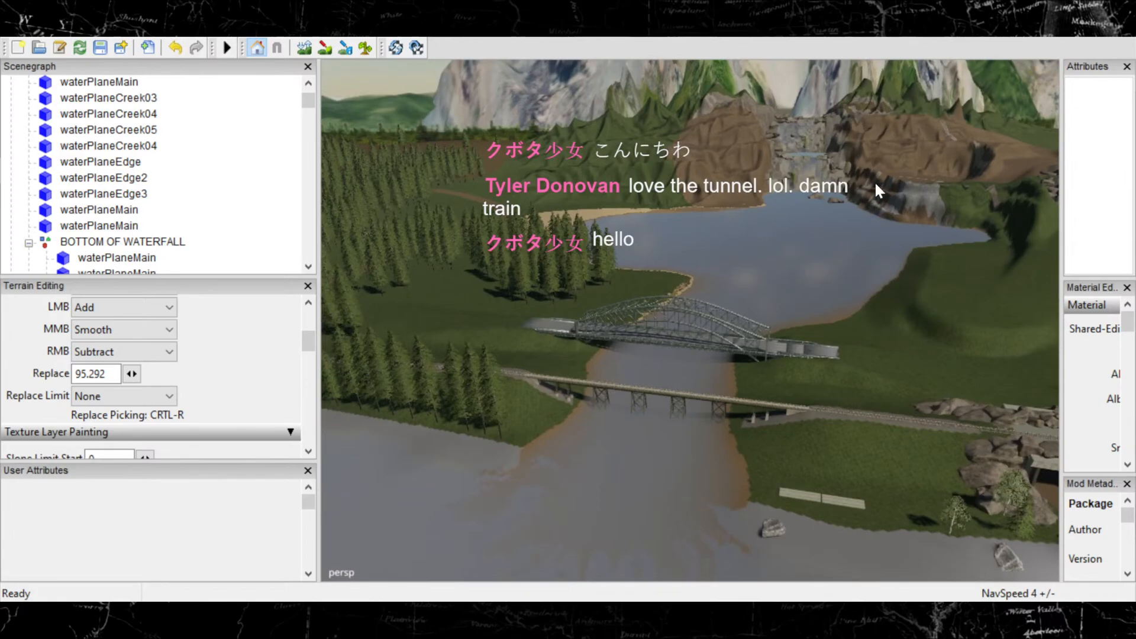
pyautogui.keyDown('alt'); pyautogui.moveTo(874, 181); pyautogui.dragTo(865, 117); pyautogui.keyUp('alt')
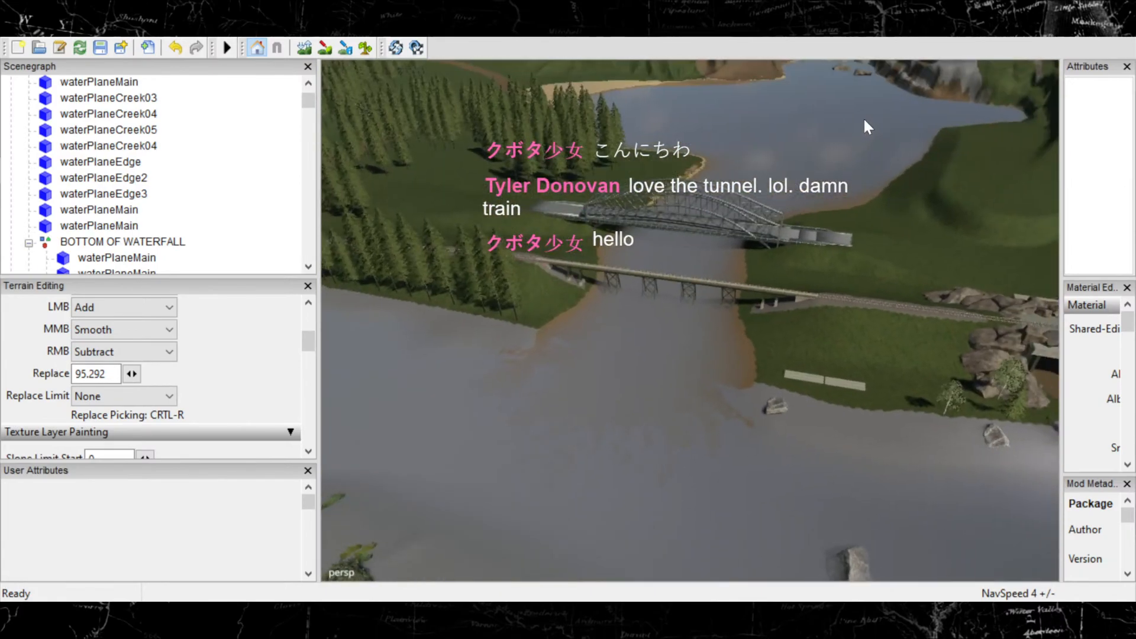
pyautogui.keyDown('alt'); pyautogui.moveTo(647, 349); pyautogui.dragTo(659, 412); pyautogui.keyUp('alt')
pyautogui.keyDown('alt'); pyautogui.moveTo(735, 432); pyautogui.dragTo(578, 480); pyautogui.keyUp('alt')
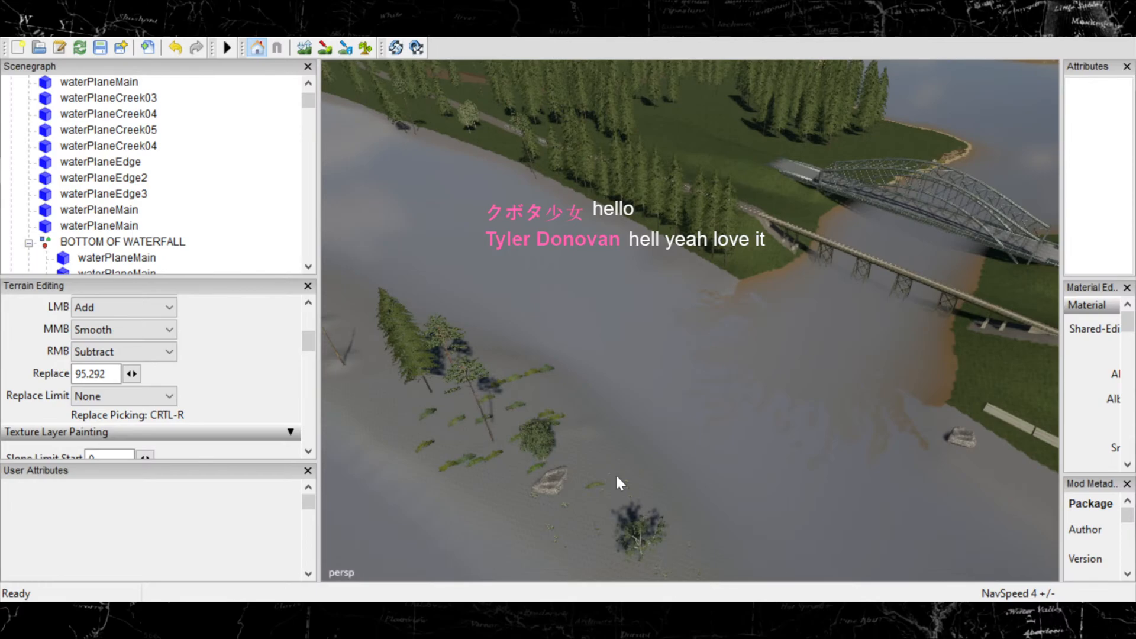
pyautogui.keyDown('alt'); pyautogui.moveTo(615, 473); pyautogui.dragTo(647, 382); pyautogui.keyUp('alt')
pyautogui.scroll(-5, 625, 421)
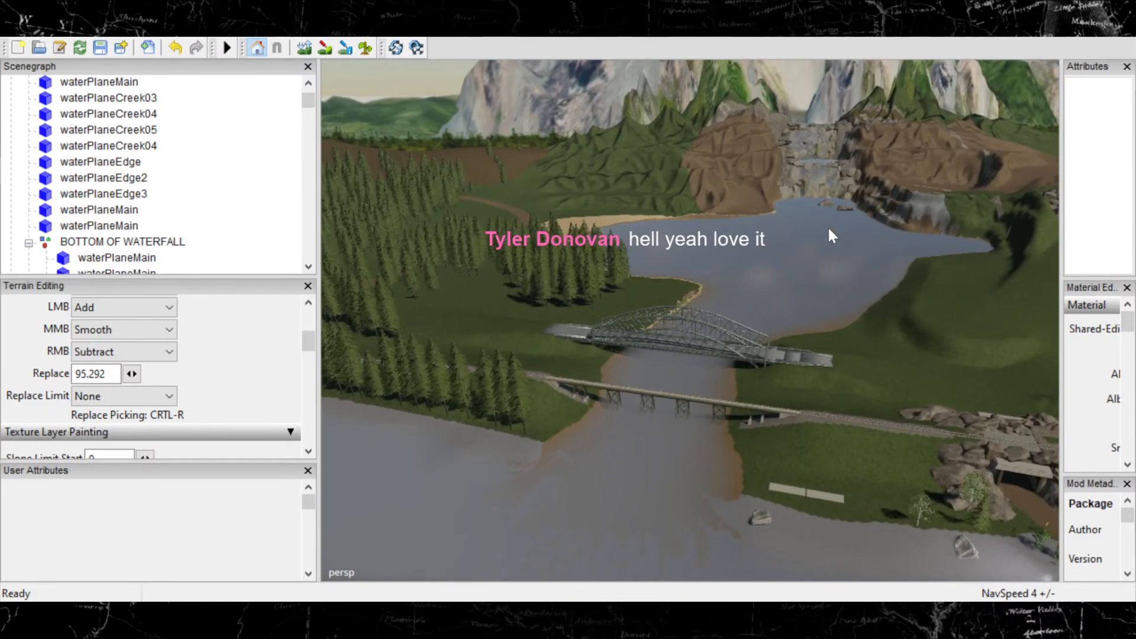
pyautogui.keyDown('alt'); pyautogui.moveTo(710, 470); pyautogui.dragTo(548, 437); pyautogui.keyUp('alt')
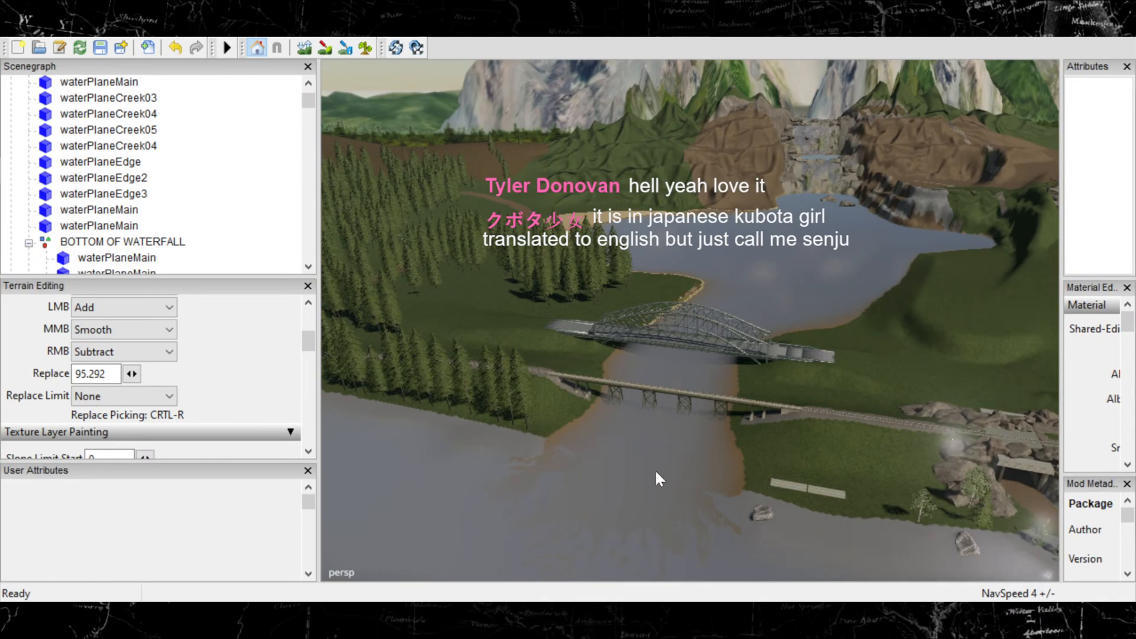
pyautogui.keyDown('alt'); pyautogui.moveTo(655, 472); pyautogui.dragTo(702, 428); pyautogui.keyUp('alt')
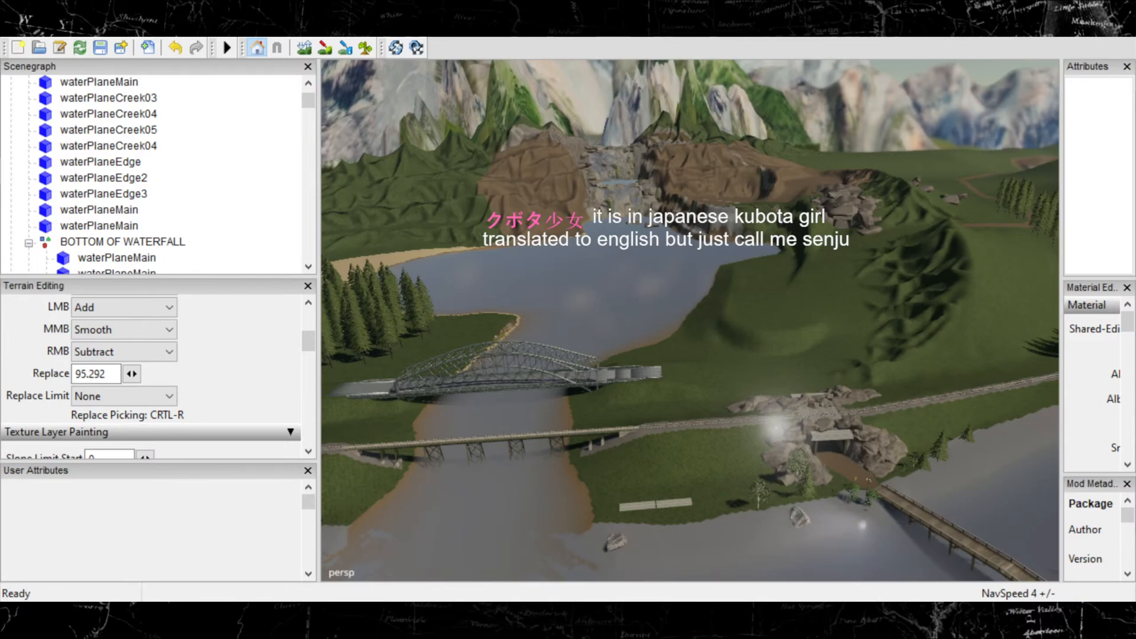
# Inspect the placed rock and its surrounding grass, dirt and sand close up on the shoreline.
pyautogui.keyDown('alt'); pyautogui.moveTo(863, 343); pyautogui.dragTo(759, 363); pyautogui.keyUp('alt')
pyautogui.keyDown('alt'); pyautogui.scroll(6, 750, 334); pyautogui.keyUp('alt')
pyautogui.keyDown('alt'); pyautogui.scroll(8, 744, 350); pyautogui.keyUp('alt')
pyautogui.keyDown('alt'); pyautogui.scroll(8, 778, 399); pyautogui.keyUp('alt')
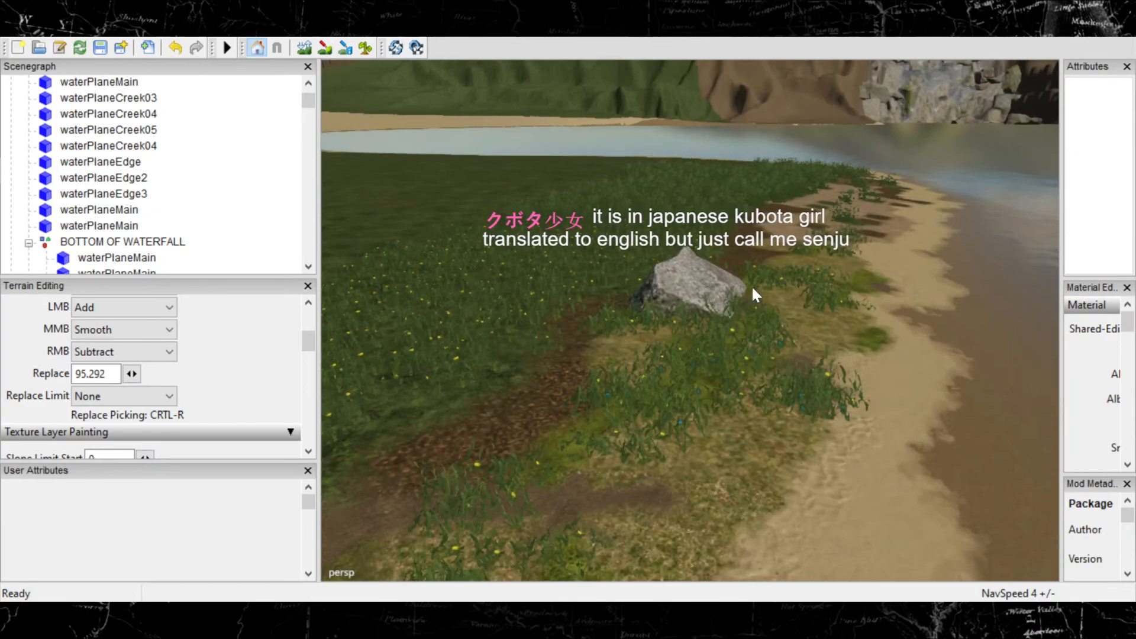
pyautogui.keyDown('alt'); pyautogui.scroll(-6, 768, 376); pyautogui.keyUp('alt')
pyautogui.keyDown('alt'); pyautogui.moveTo(672, 364); pyautogui.dragTo(727, 258); pyautogui.keyUp('alt')
pyautogui.keyDown('alt'); pyautogui.scroll(6, 737, 365); pyautogui.keyUp('alt')
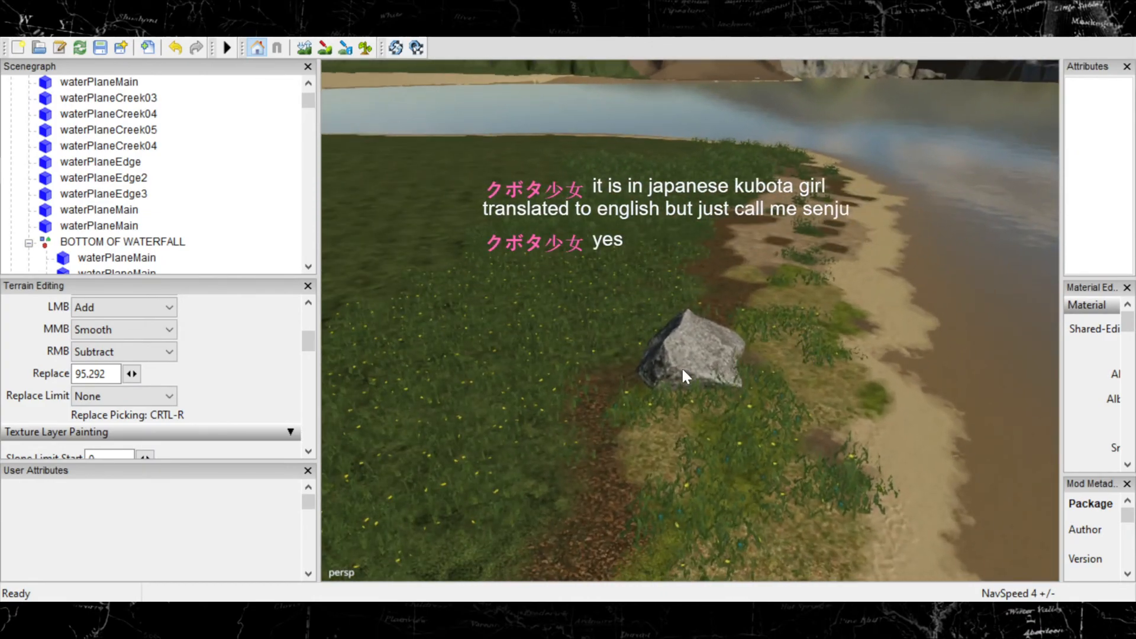
pyautogui.keyDown('alt'); pyautogui.scroll(-5, 696, 388); pyautogui.keyUp('alt')
pyautogui.keyDown('alt'); pyautogui.moveTo(683, 369); pyautogui.dragTo(698, 337); pyautogui.keyUp('alt')
pyautogui.keyDown('alt'); pyautogui.moveTo(638, 298); pyautogui.dragTo(612, 325); pyautogui.keyUp('alt')
pyautogui.keyDown('alt'); pyautogui.scroll(4, 724, 373); pyautogui.keyUp('alt')
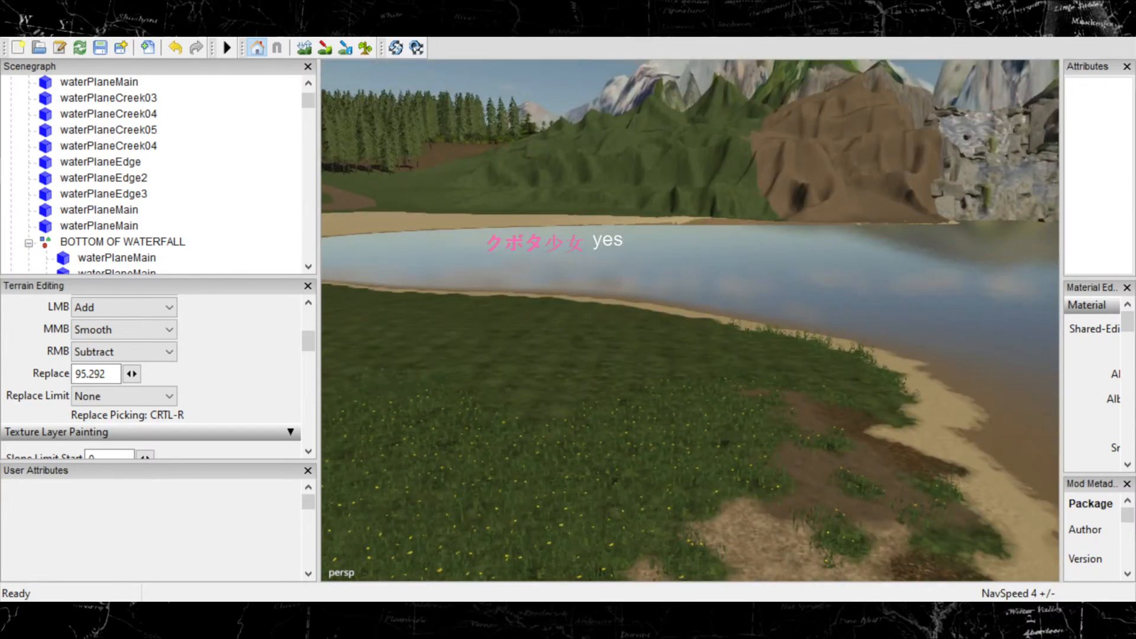
# Erase the foliage from the patchy dirt strip and adjoining grass on the shoreline with the foliage brush.
pyautogui.keyDown('alt'); pyautogui.moveTo(831, 363); pyautogui.dragTo(500, 316); pyautogui.keyUp('alt')
pyautogui.scroll(-5, 551, 299)
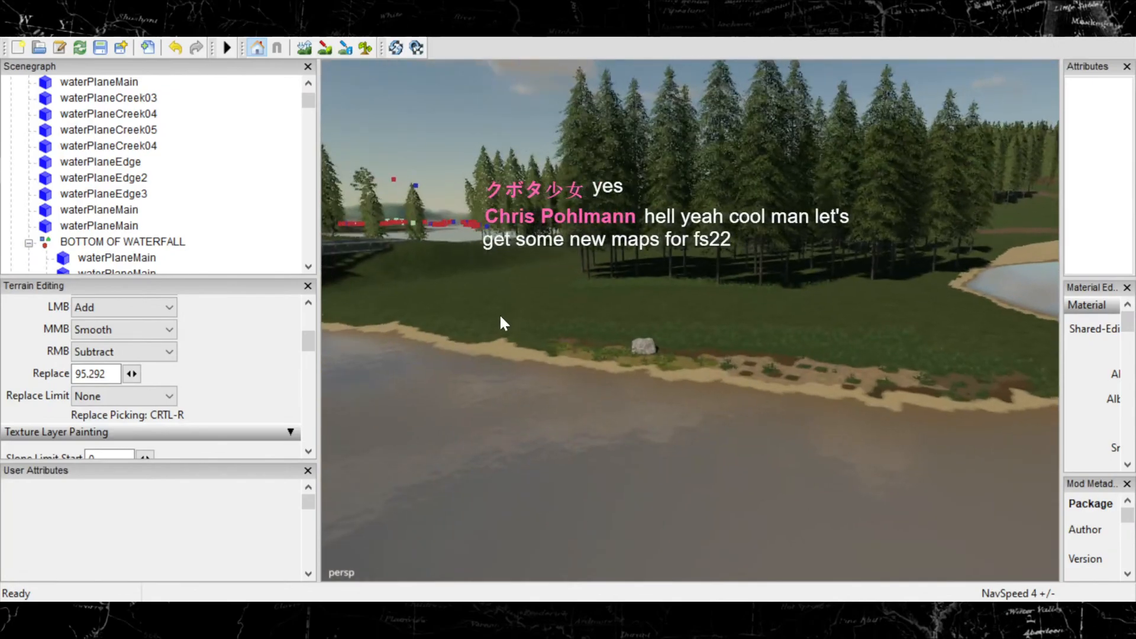
pyautogui.keyDown('alt'); pyautogui.moveTo(731, 350); pyautogui.dragTo(885, 340); pyautogui.keyUp('alt')
pyautogui.scroll(2, 687, 335)
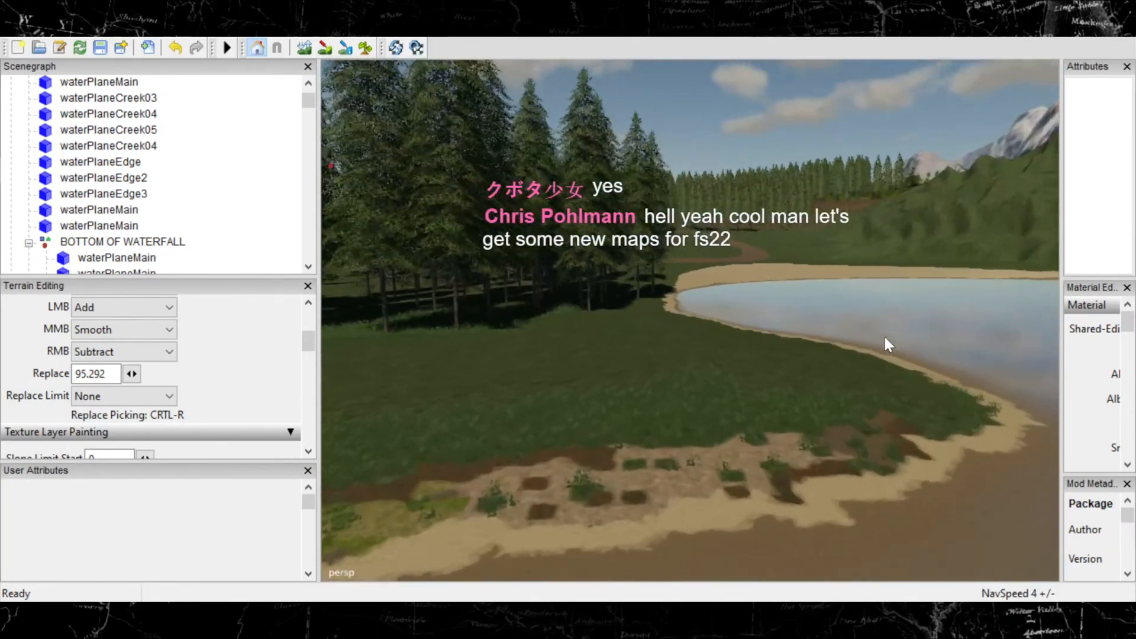
pyautogui.click(366, 47)
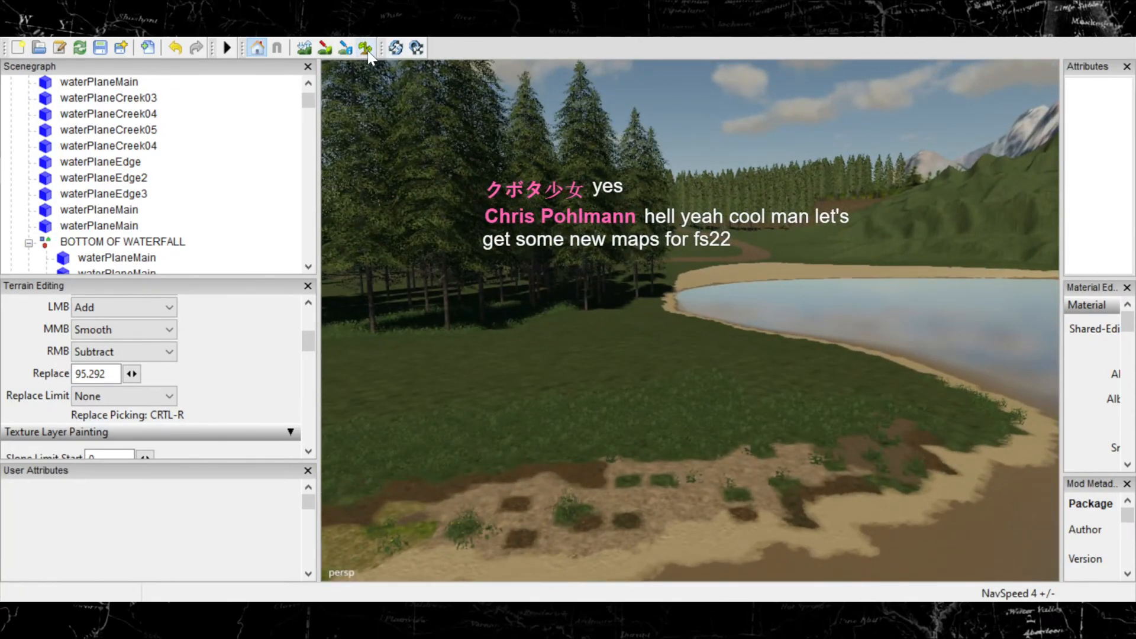
pyautogui.scroll(5, 893, 395)
pyautogui.moveTo(898, 396)
pyautogui.mouseDown(button='right')
pyautogui.moveTo(914, 384)
pyautogui.moveTo(952, 392)
pyautogui.moveTo(972, 413)
pyautogui.mouseUp(button='right')
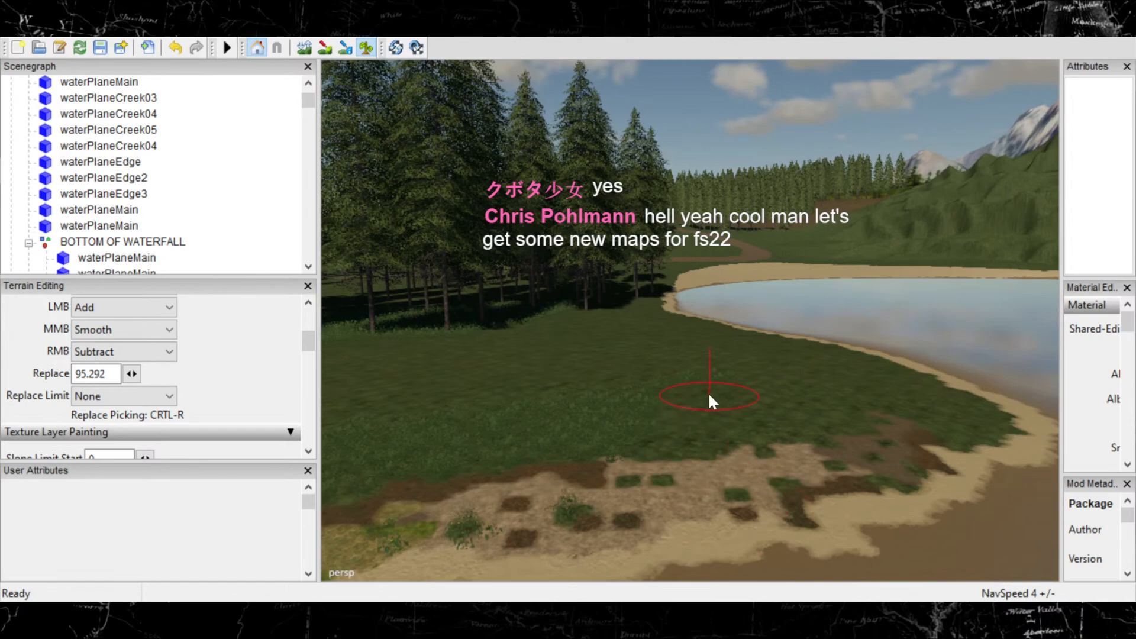
pyautogui.scroll(5, 806, 394)
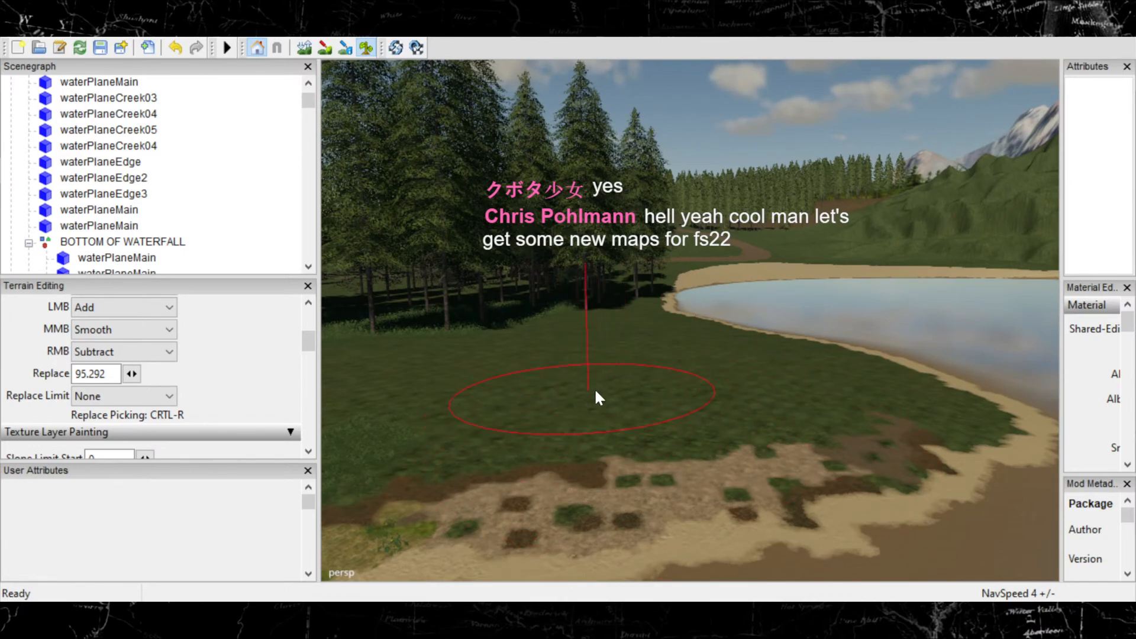
# Check the foliage around the rock and clear the remaining weeds from the yellow-green end of the dirt strip.
pyautogui.keyDown('alt'); pyautogui.moveTo(665, 390); pyautogui.dragTo(530, 413, button='right'); pyautogui.keyUp('alt')
pyautogui.keyDown('alt'); pyautogui.moveTo(529, 413); pyautogui.dragTo(1089, 407, button='middle'); pyautogui.keyUp('alt')
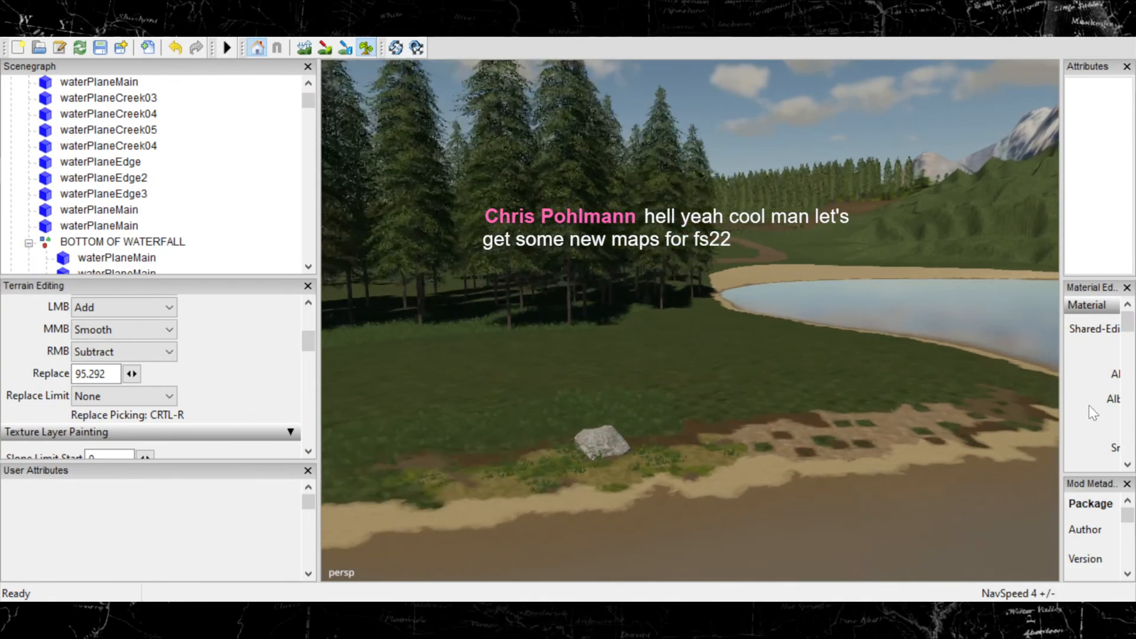
pyautogui.moveTo(623, 416)
pyautogui.keyDown('alt'); pyautogui.mouseDown(button='middle')
pyautogui.moveTo(1038, 291)
pyautogui.moveTo(1020, 254)
pyautogui.mouseUp(button='middle'); pyautogui.keyUp('alt')
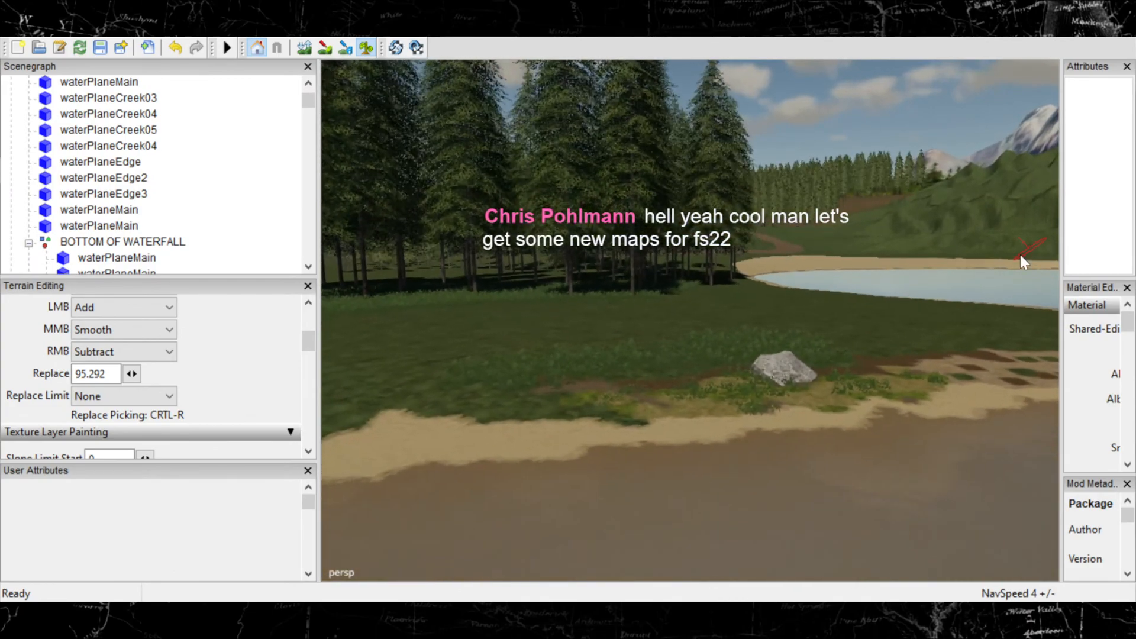
pyautogui.keyDown('alt'); pyautogui.moveTo(880, 361); pyautogui.dragTo(556, 405, button='middle'); pyautogui.keyUp('alt')
pyautogui.moveTo(556, 405)
pyautogui.keyDown('alt'); pyautogui.mouseDown(button='right')
pyautogui.moveTo(784, 331)
pyautogui.moveTo(947, 308)
pyautogui.mouseUp(button='right'); pyautogui.keyUp('alt')
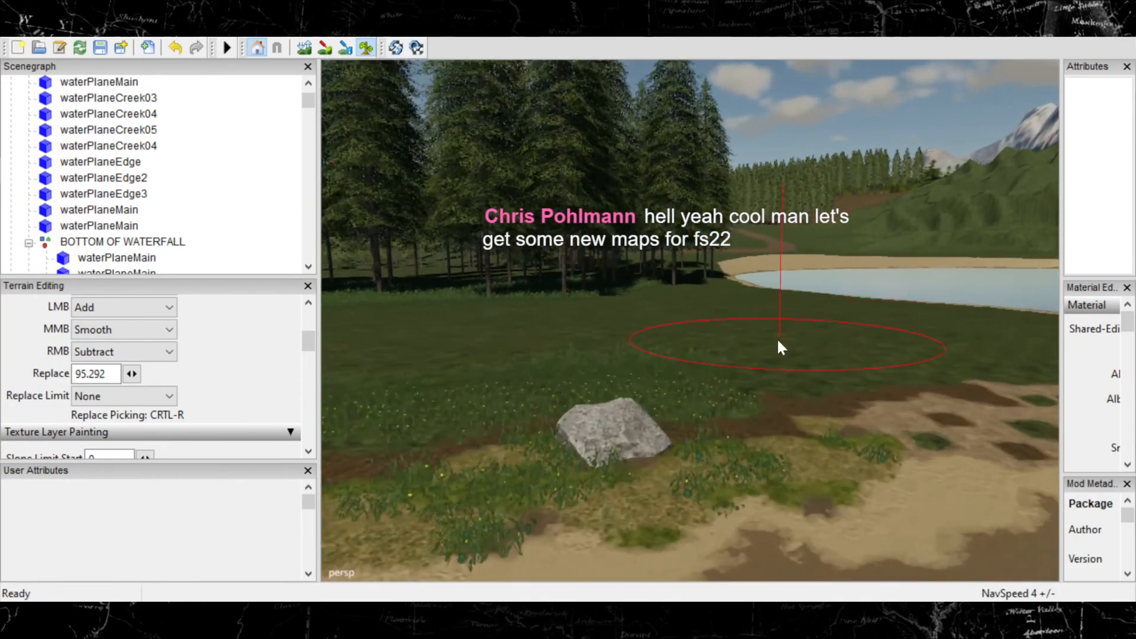
pyautogui.moveTo(778, 341)
pyautogui.keyDown('alt'); pyautogui.mouseDown(button='middle')
pyautogui.moveTo(640, 360)
pyautogui.moveTo(512, 468)
pyautogui.mouseUp(button='middle'); pyautogui.keyUp('alt')
pyautogui.keyDown('alt'); pyautogui.moveTo(743, 388); pyautogui.dragTo(465, 340, button='middle'); pyautogui.keyUp('alt')
pyautogui.keyDown('alt'); pyautogui.moveTo(886, 355); pyautogui.dragTo(741, 348, button='right'); pyautogui.keyUp('alt')
pyautogui.keyDown('alt'); pyautogui.moveTo(741, 348); pyautogui.dragTo(637, 457, button='middle'); pyautogui.keyUp('alt')
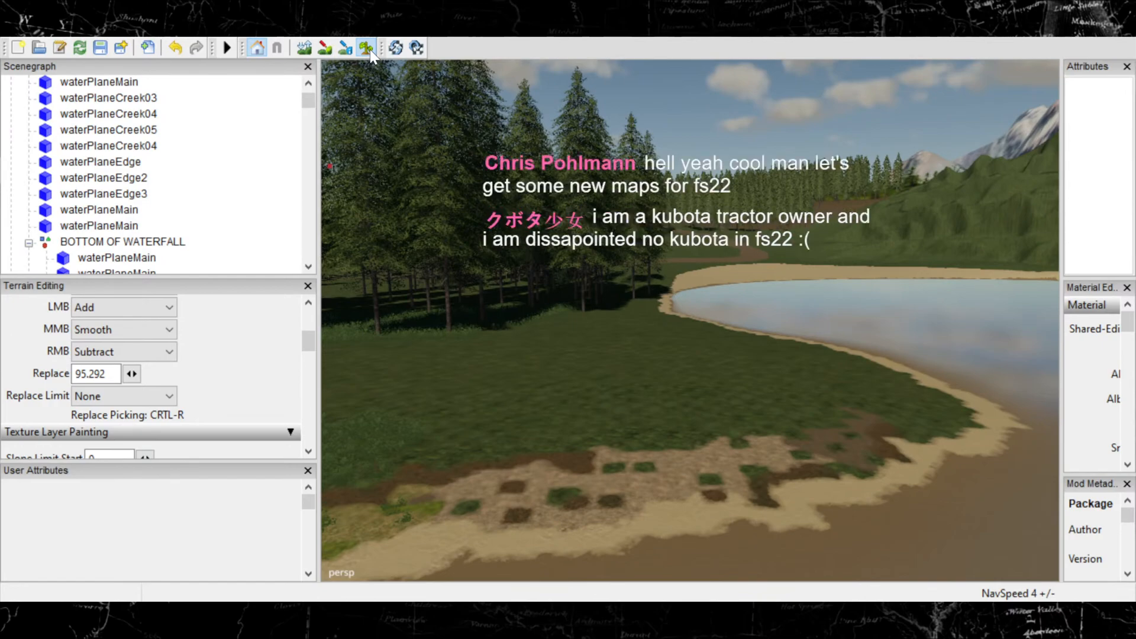
# Paint the GRASS texture layer over the checkered dirt patches on the shoreline, up to the sand edge.
pyautogui.click(326, 47)
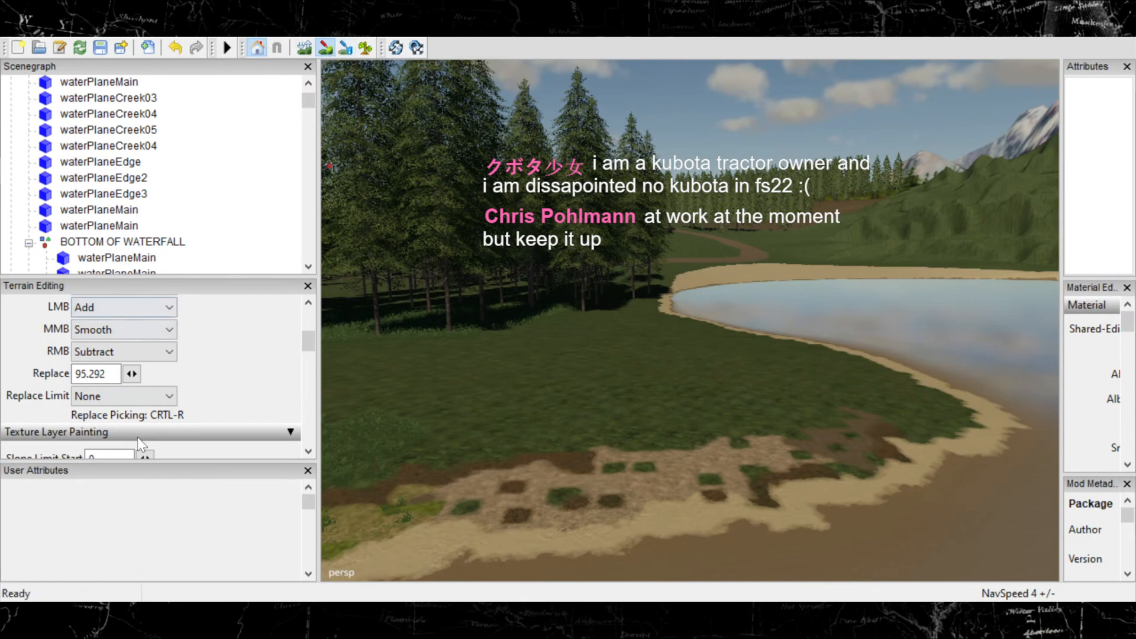
pyautogui.scroll(-2, 159, 410)
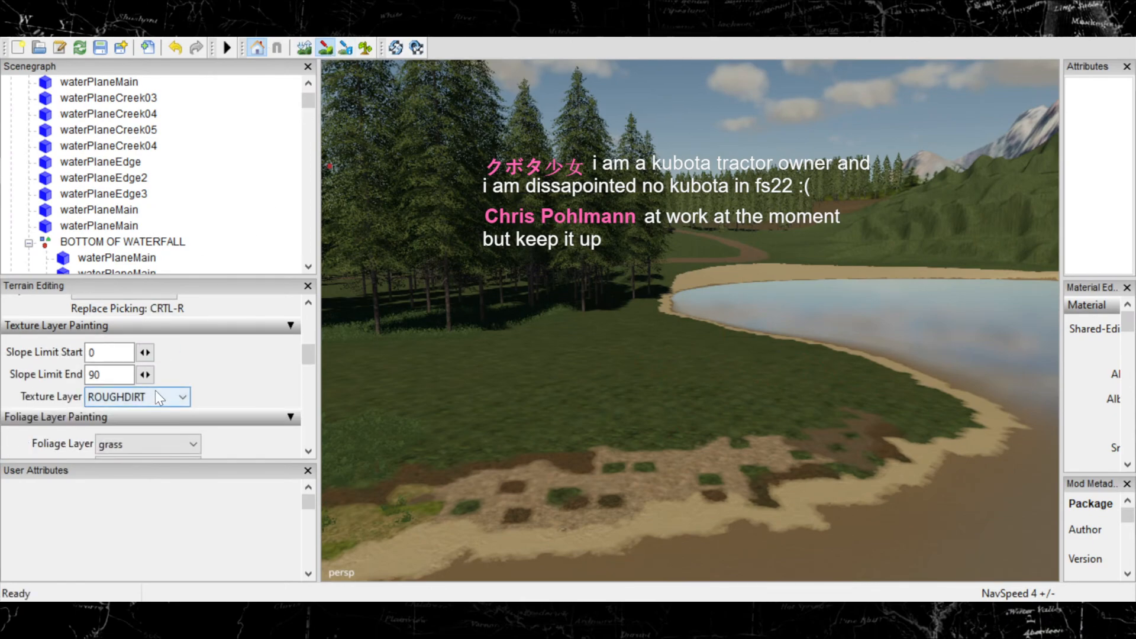
pyautogui.click(111, 40)
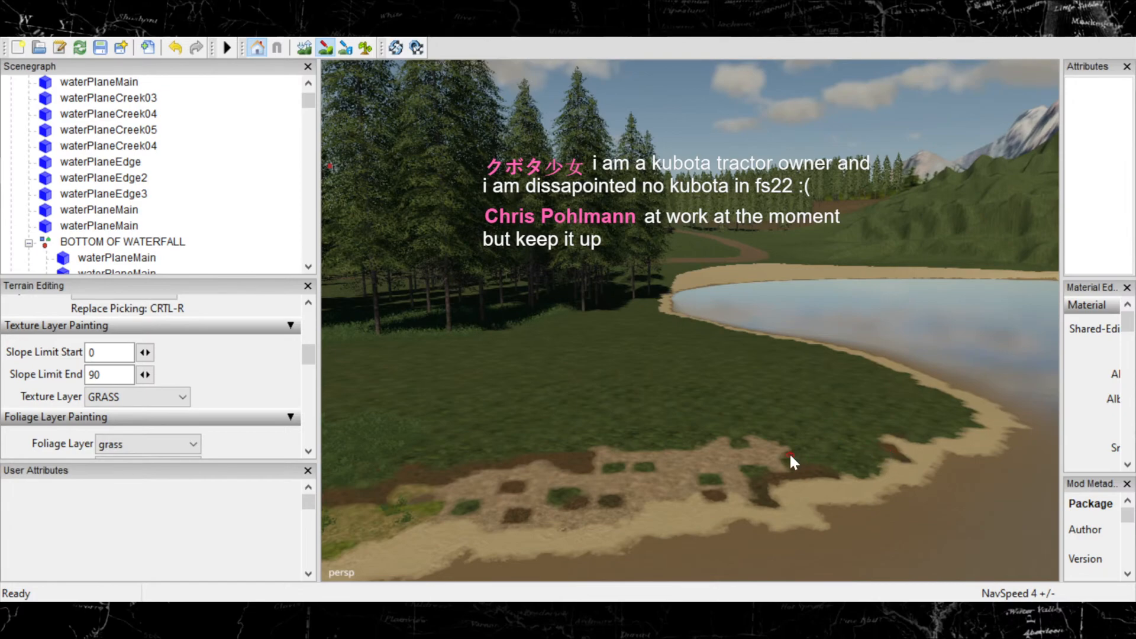
pyautogui.moveTo(778, 451); pyautogui.dragTo(748, 427)
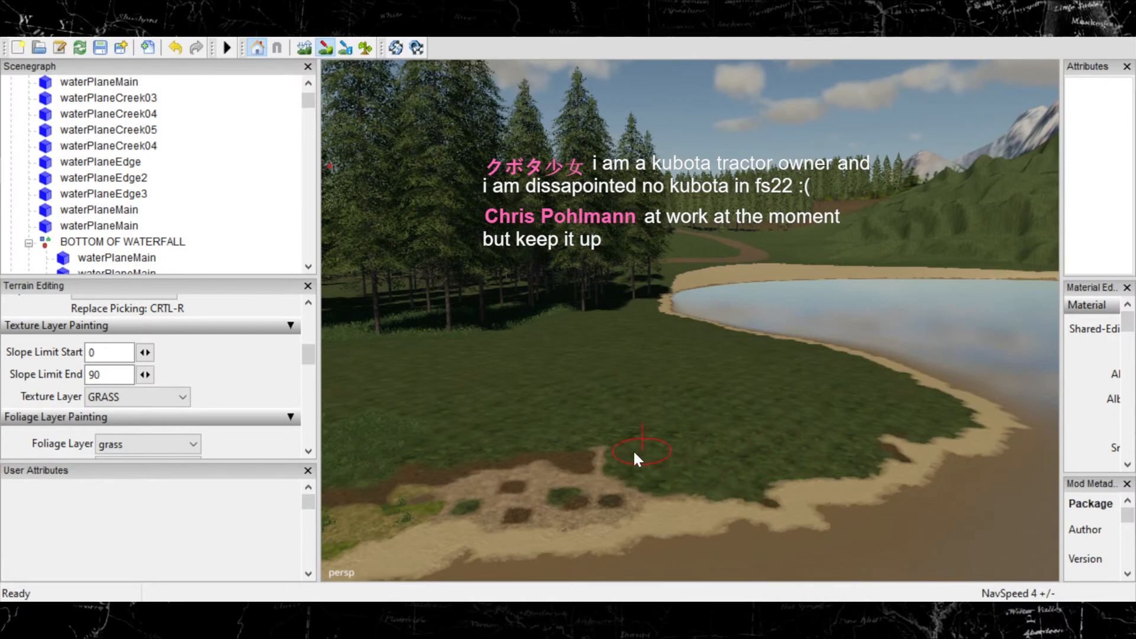
pyautogui.moveTo(588, 464)
pyautogui.mouseDown()
pyautogui.moveTo(609, 447)
pyautogui.moveTo(616, 495)
pyautogui.moveTo(649, 484)
pyautogui.mouseUp()
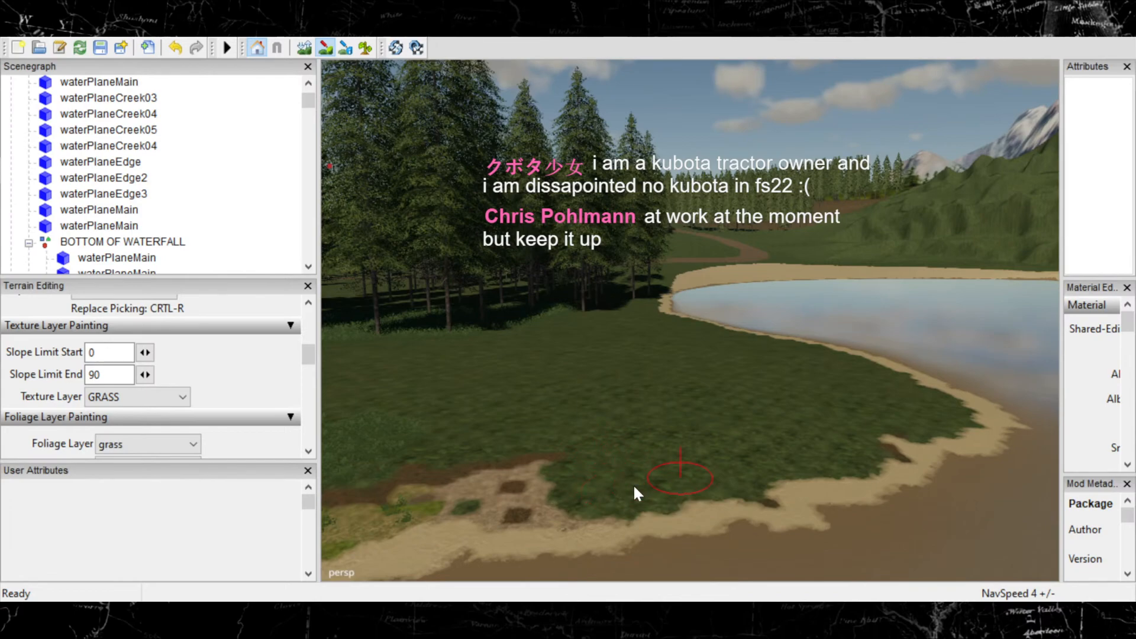
pyautogui.moveTo(580, 489)
pyautogui.mouseDown()
pyautogui.moveTo(481, 484)
pyautogui.moveTo(522, 461)
pyautogui.mouseUp()
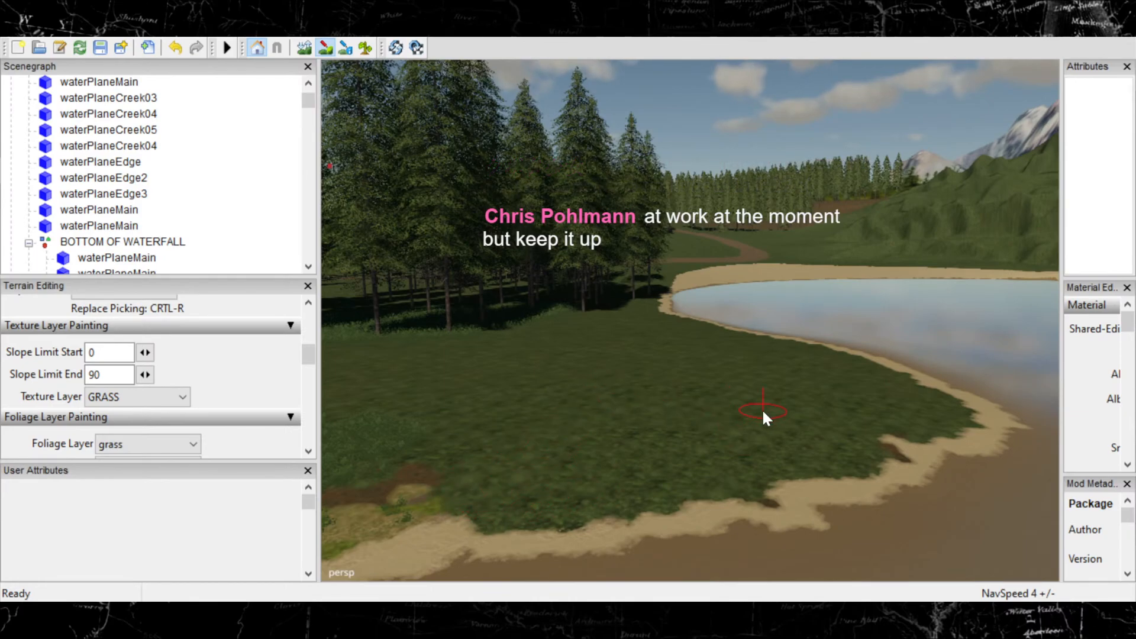
# Inspect the repainted grass around the rock and along the sandy shoreline edge, with texture painting switched off.
pyautogui.scroll(3, 763, 412)
pyautogui.keyDown('alt'); pyautogui.moveTo(516, 423); pyautogui.dragTo(1095, 390, button='middle'); pyautogui.keyUp('alt')
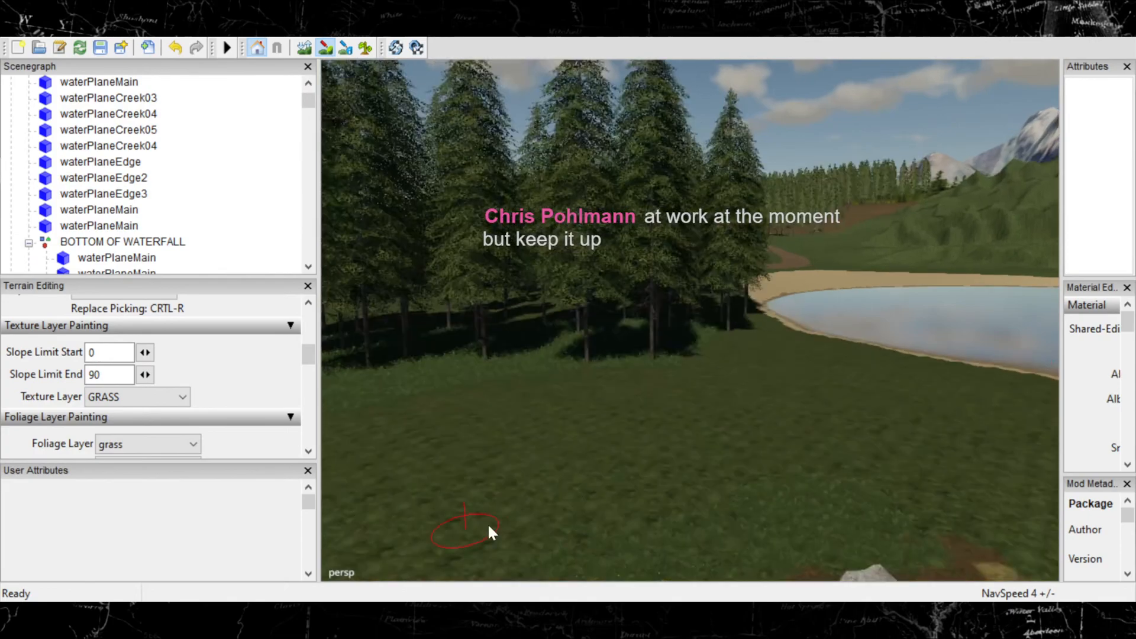
pyautogui.keyDown('alt'); pyautogui.moveTo(489, 526); pyautogui.dragTo(715, 252, button='middle'); pyautogui.keyUp('alt')
pyautogui.keyDown('alt'); pyautogui.moveTo(736, 360); pyautogui.dragTo(688, 362, button='middle'); pyautogui.keyUp('alt')
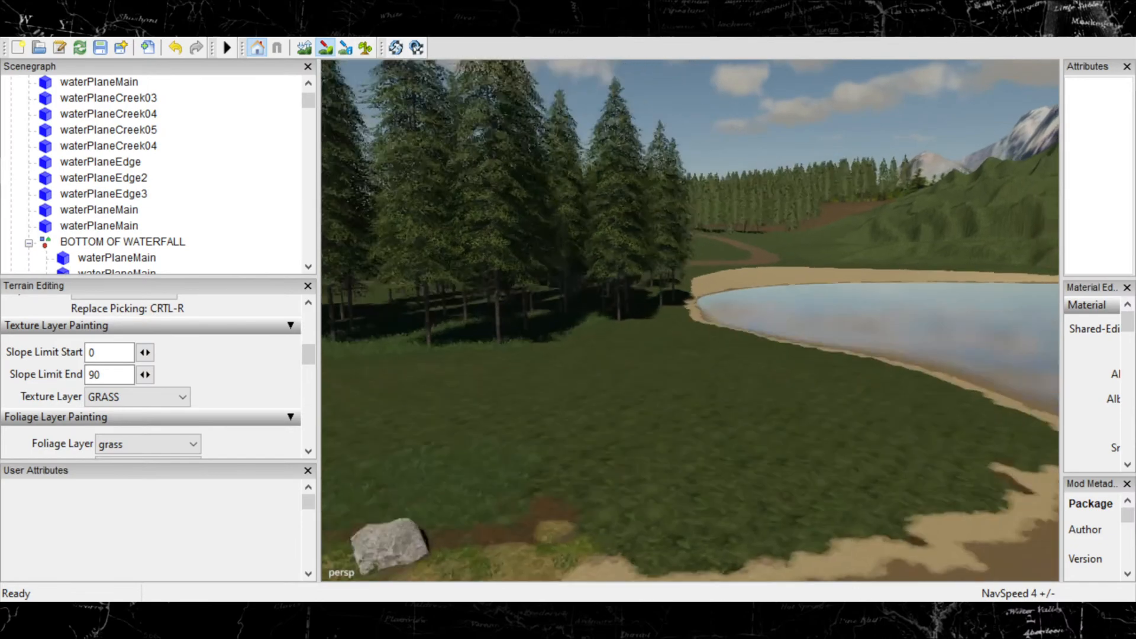
pyautogui.click(325, 49)
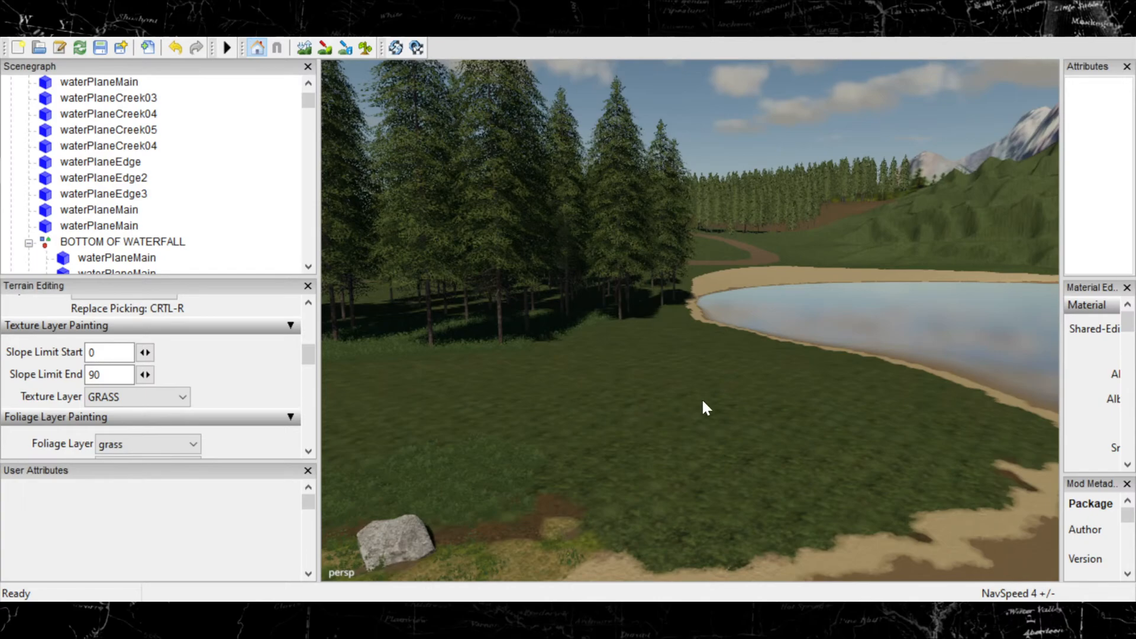
pyautogui.keyDown('alt'); pyautogui.moveTo(702, 398); pyautogui.dragTo(503, 442, button='right'); pyautogui.keyUp('alt')
pyautogui.keyDown('alt'); pyautogui.moveTo(503, 442); pyautogui.dragTo(867, 332, button='middle'); pyautogui.keyUp('alt')
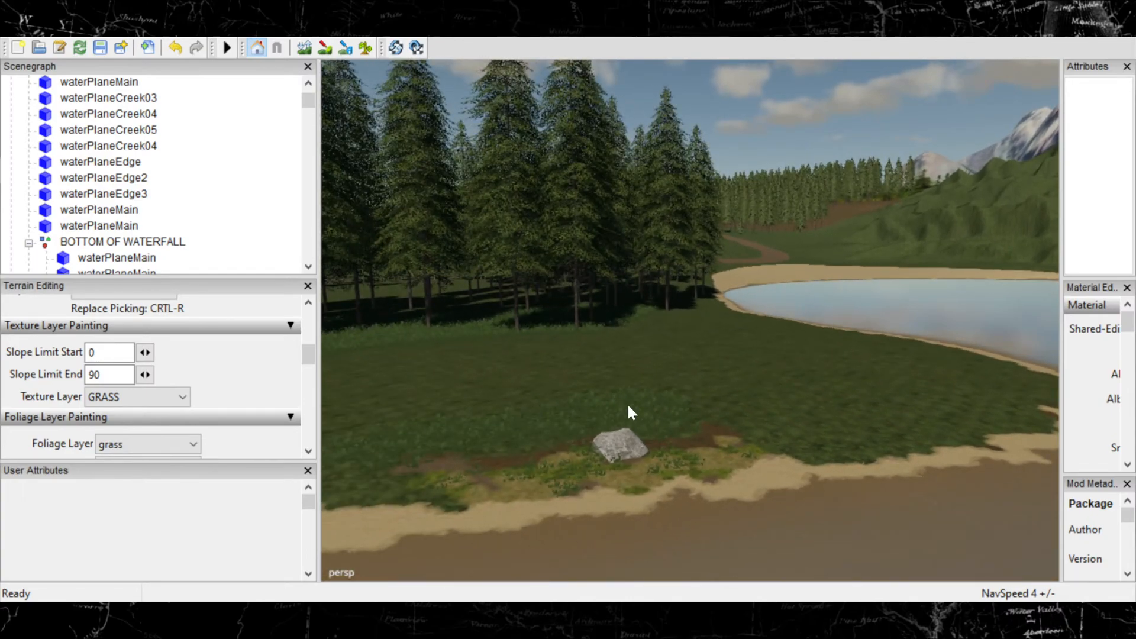
pyautogui.keyDown('alt'); pyautogui.moveTo(725, 379); pyautogui.dragTo(669, 514, button='middle'); pyautogui.keyUp('alt')
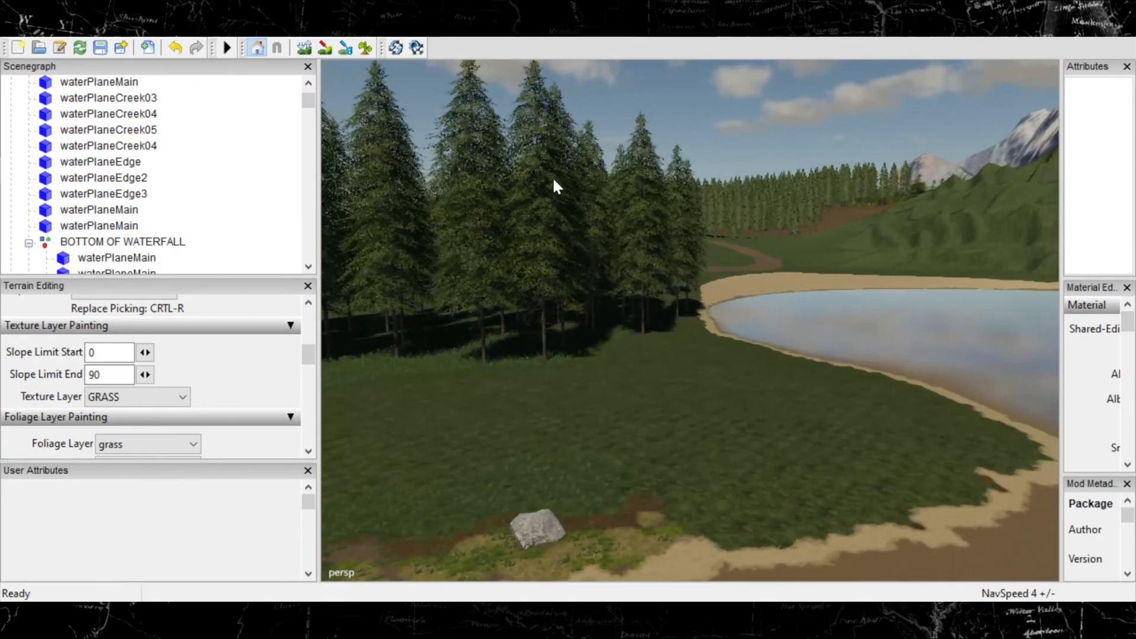
# Survey the lake's sandy beach, far shore and waterfall area for the state of the shoreline textures.
pyautogui.keyDown('alt'); pyautogui.moveTo(622, 326); pyautogui.dragTo(829, 356); pyautogui.keyUp('alt')
pyautogui.scroll(4, 699, 343)
pyautogui.scroll(2, 652, 301)
pyautogui.scroll(2, 643, 315)
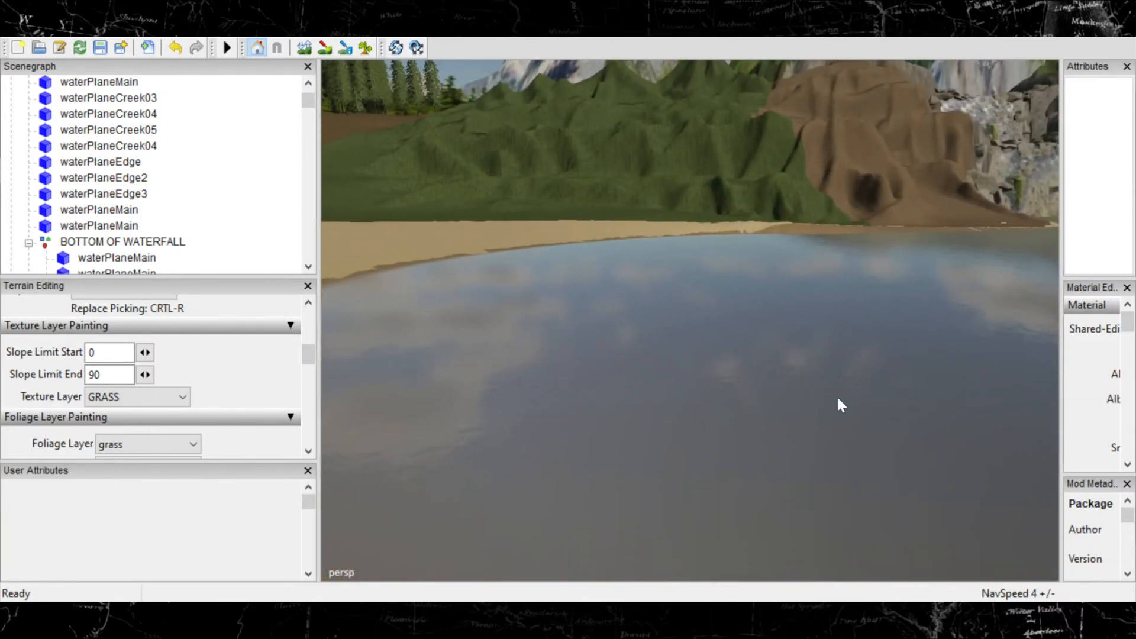
pyautogui.keyDown('alt'); pyautogui.moveTo(619, 320); pyautogui.dragTo(553, 304); pyautogui.keyUp('alt')
pyautogui.scroll(3, 552, 304)
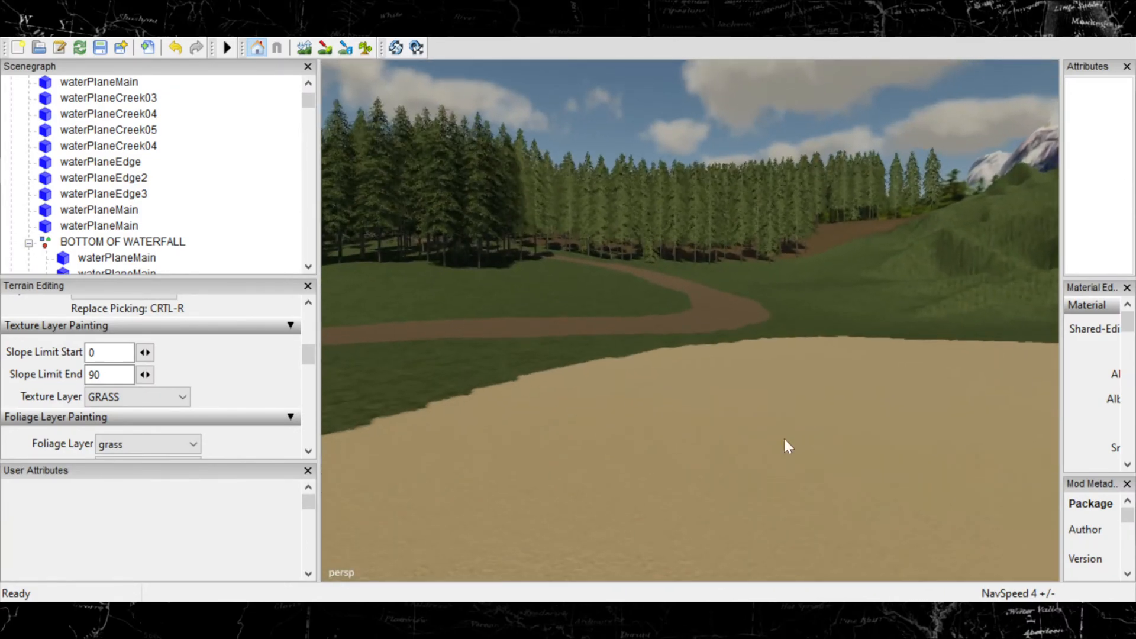
pyautogui.keyDown('alt'); pyautogui.moveTo(692, 520); pyautogui.dragTo(827, 379); pyautogui.keyUp('alt')
pyautogui.keyDown('alt'); pyautogui.moveTo(662, 244); pyautogui.dragTo(1027, 431); pyautogui.keyUp('alt')
pyautogui.scroll(5, 643, 456)
pyautogui.scroll(8, 648, 499)
pyautogui.keyDown('alt'); pyautogui.moveTo(719, 420); pyautogui.dragTo(712, 362); pyautogui.keyUp('alt')
pyautogui.scroll(8, 712, 362)
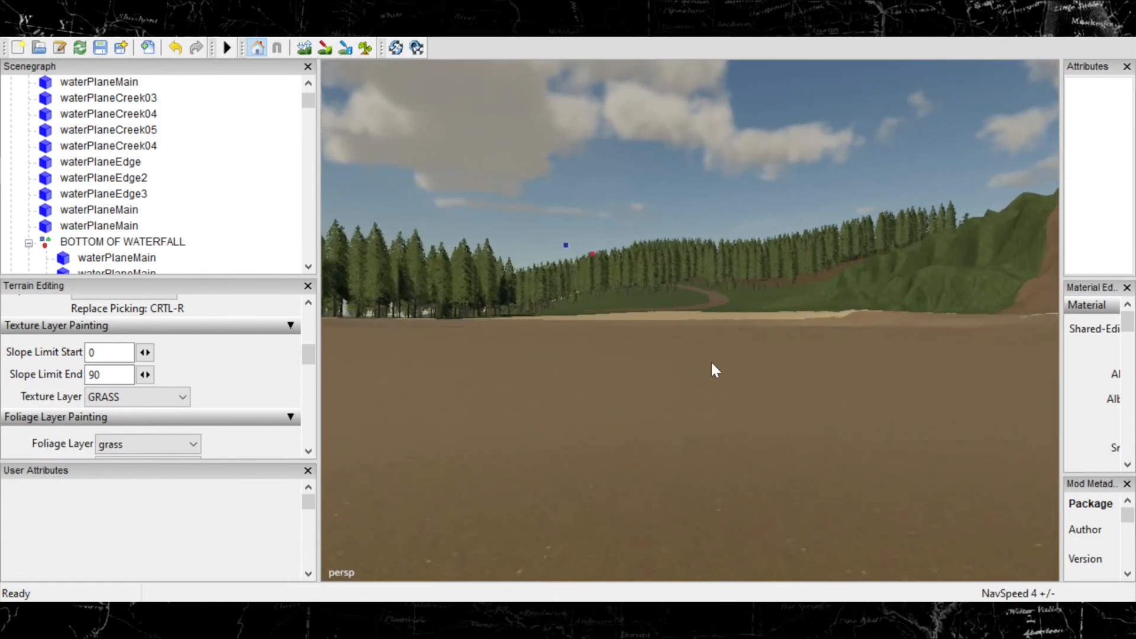
pyautogui.scroll(10, 712, 364)
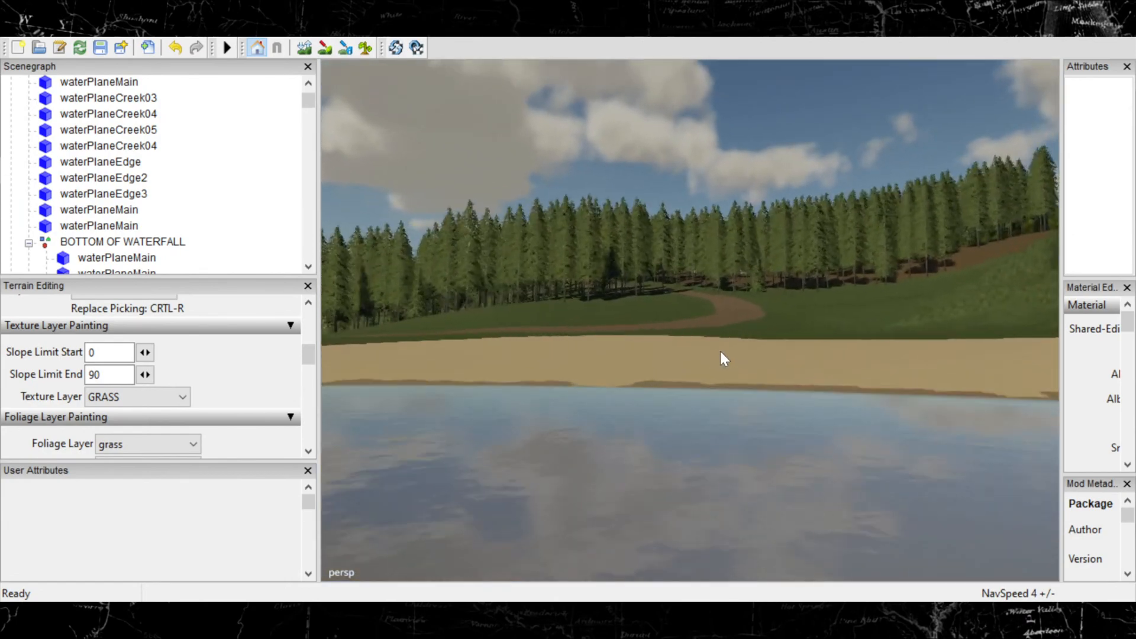
pyautogui.scroll(3, 736, 371)
pyautogui.keyDown('alt'); pyautogui.moveTo(737, 371); pyautogui.dragTo(897, 329); pyautogui.keyUp('alt')
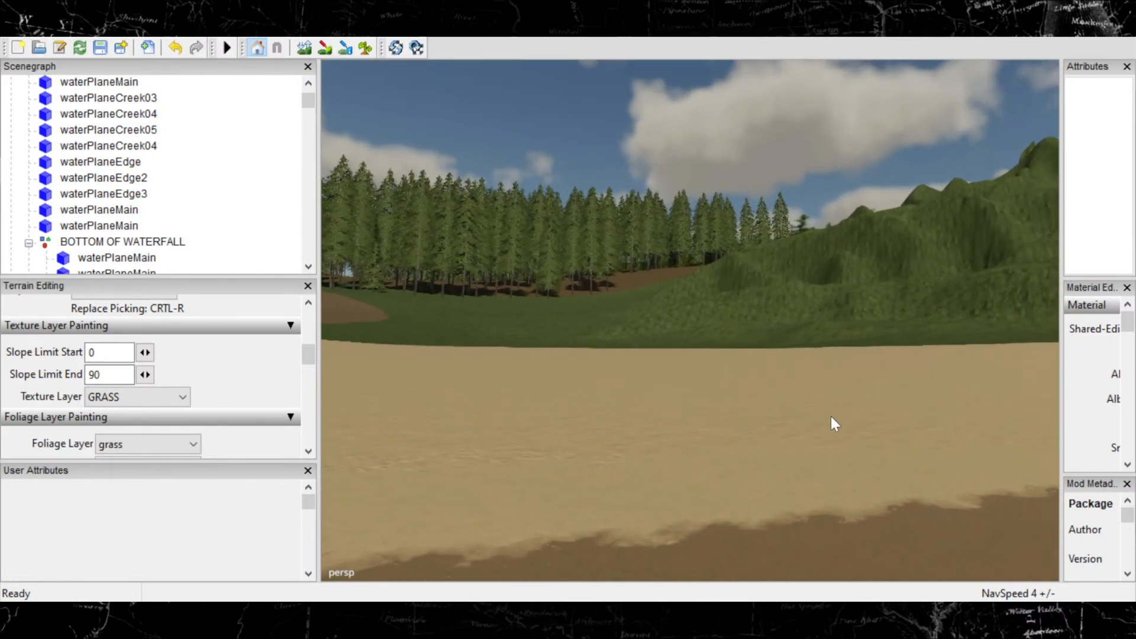
pyautogui.keyDown('alt'); pyautogui.moveTo(831, 418); pyautogui.dragTo(700, 381); pyautogui.keyUp('alt')
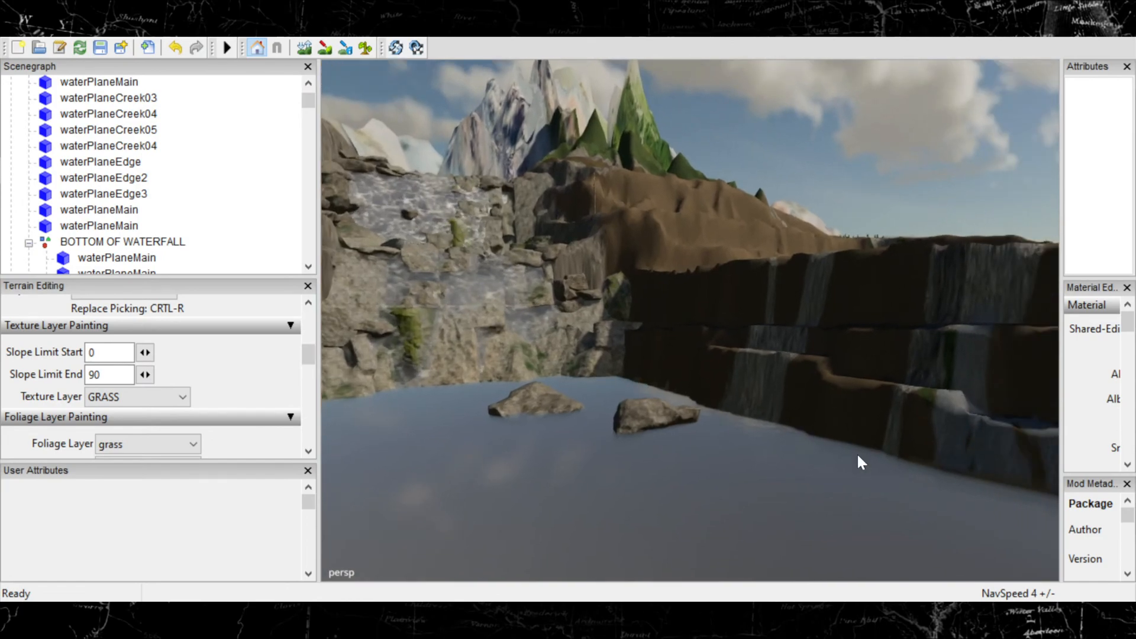
# Paint a short strip of the BEACH_SAND texture layer along the waterline of the bare grassy bank.
pyautogui.keyDown('alt'); pyautogui.moveTo(861, 462); pyautogui.dragTo(638, 413); pyautogui.keyUp('alt')
pyautogui.scroll(3, 631, 434)
pyautogui.scroll(3, 843, 366)
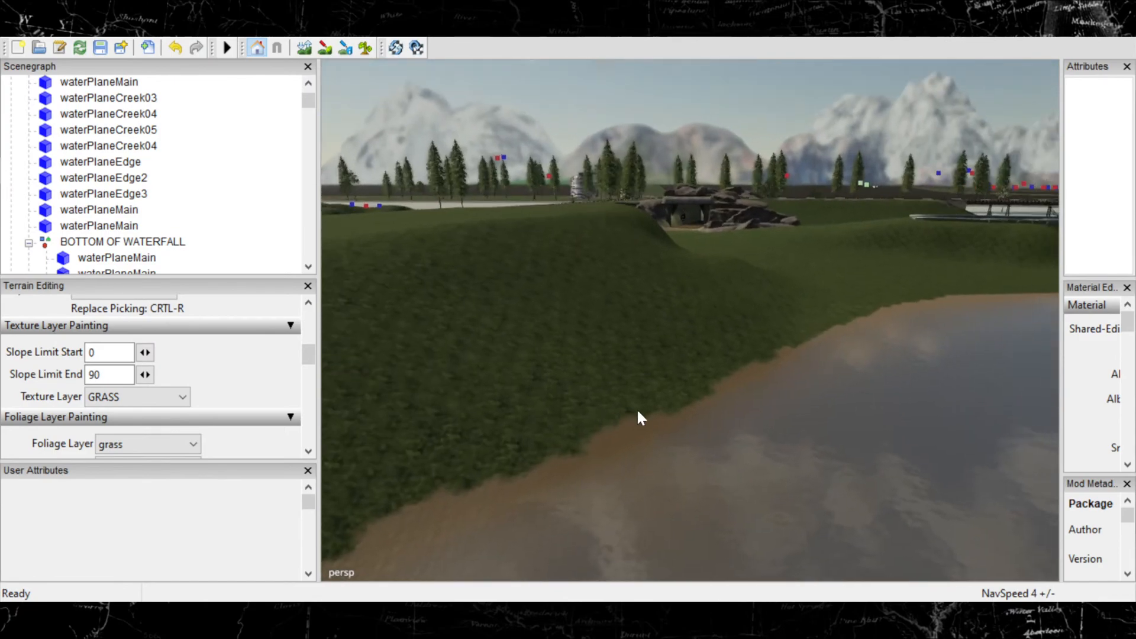
pyautogui.scroll(3, 638, 412)
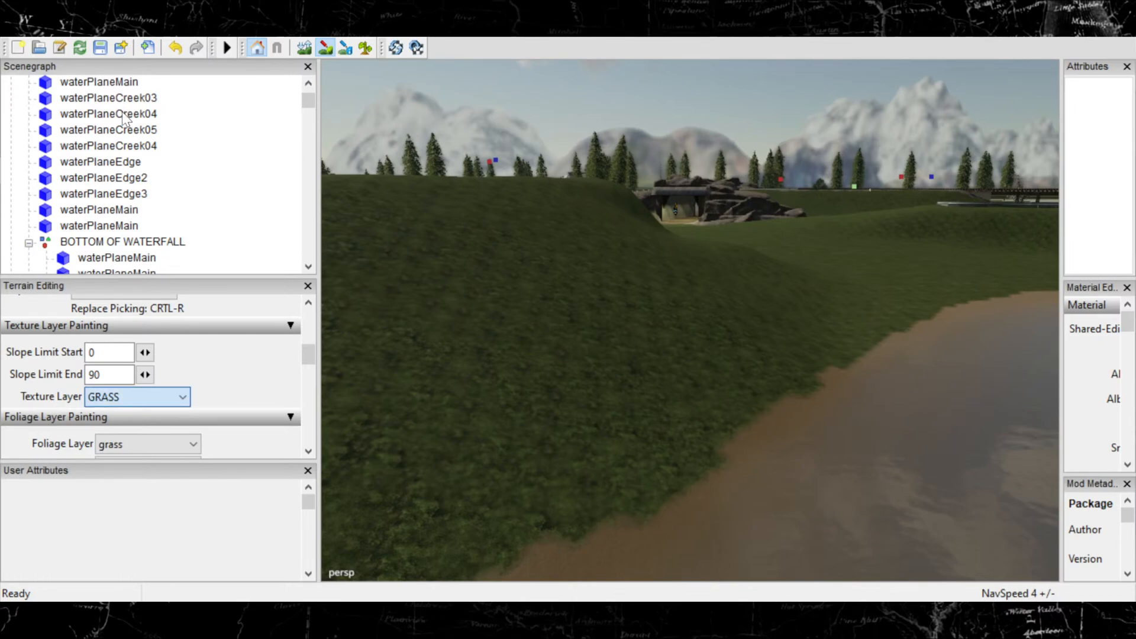
pyautogui.click(136, 221)
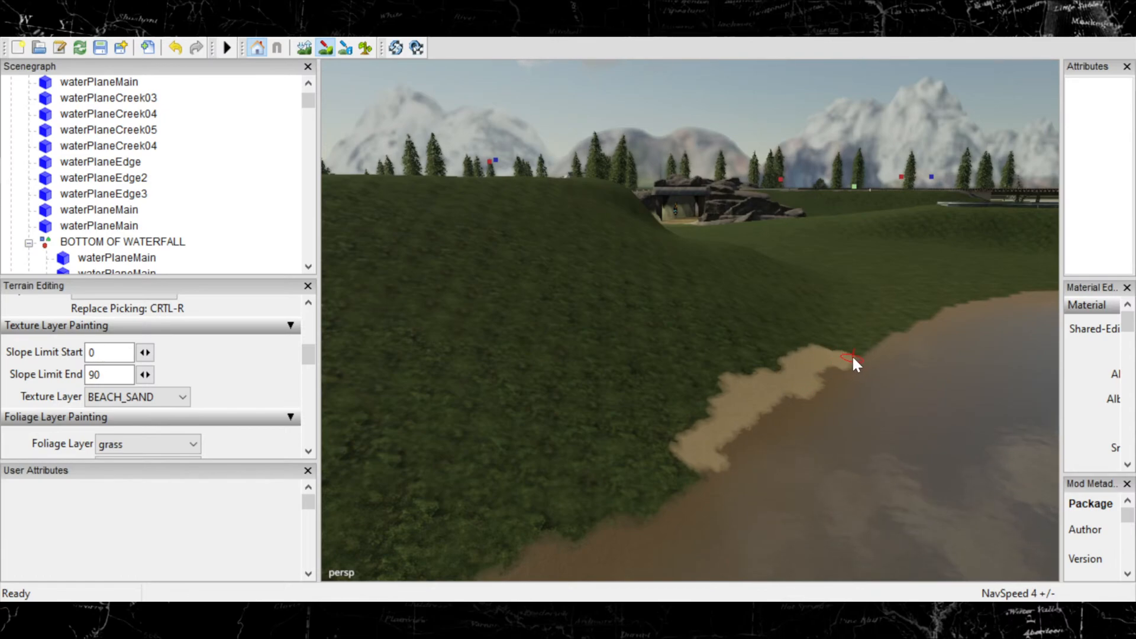
pyautogui.moveTo(860, 355); pyautogui.dragTo(892, 335)
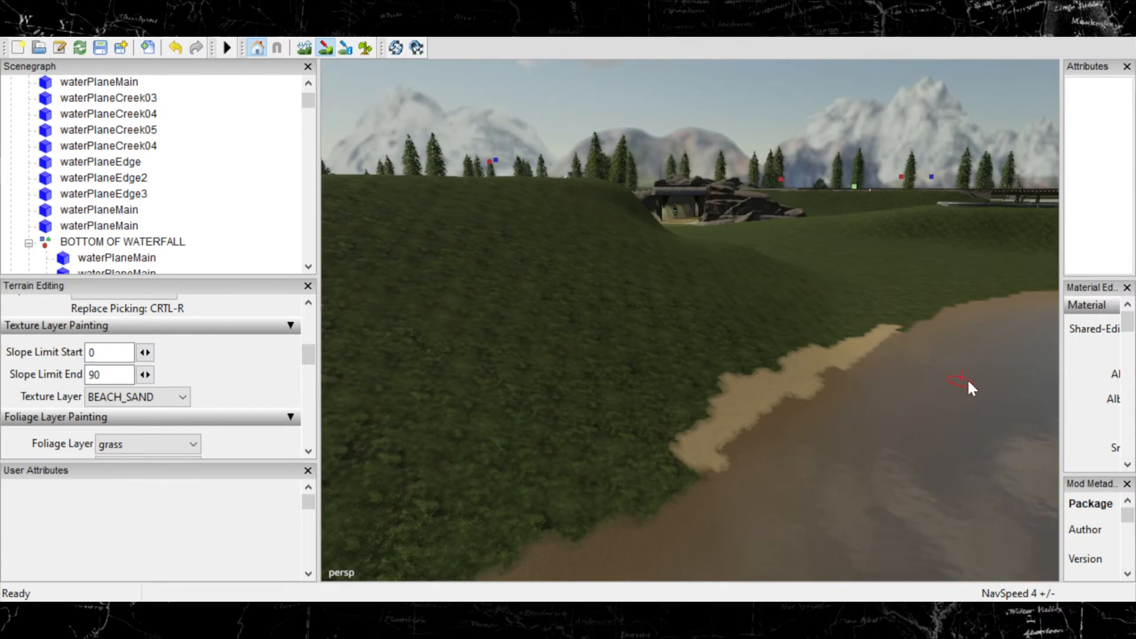
# Examine the grassy ridge and the brown waterline leading up to the new sand strip.
pyautogui.keyDown('alt'); pyautogui.moveTo(967, 380); pyautogui.dragTo(437, 502, button='right'); pyautogui.keyUp('alt')
pyautogui.keyDown('alt'); pyautogui.moveTo(663, 429); pyautogui.dragTo(982, 275, button='middle'); pyautogui.keyUp('alt')
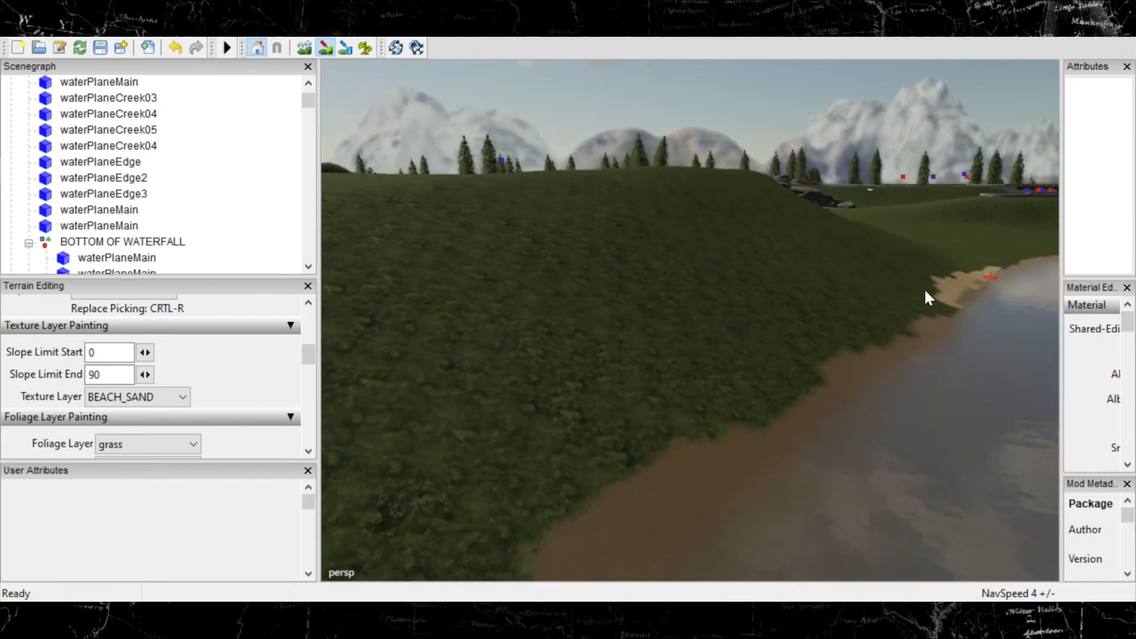
pyautogui.keyDown('alt'); pyautogui.moveTo(911, 293); pyautogui.dragTo(284, 408, button='right'); pyautogui.keyUp('alt')
pyautogui.keyDown('alt'); pyautogui.moveTo(681, 349); pyautogui.dragTo(462, 385, button='right'); pyautogui.keyUp('alt')
pyautogui.keyDown('alt'); pyautogui.moveTo(557, 398); pyautogui.dragTo(876, 450, button='middle'); pyautogui.keyUp('alt')
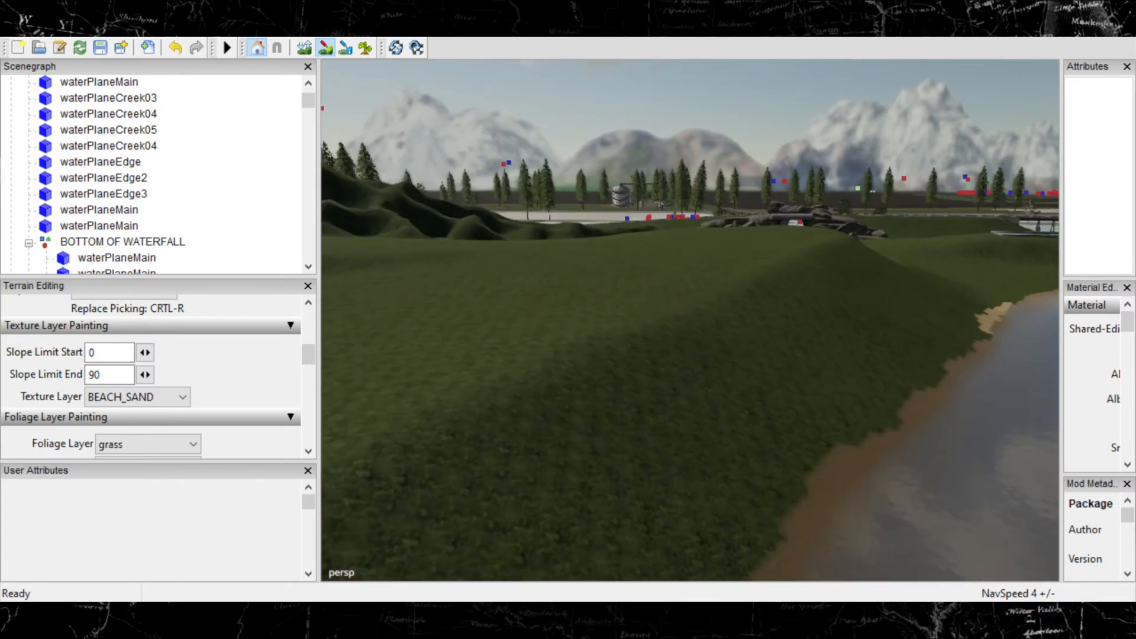
pyautogui.keyDown('alt'); pyautogui.moveTo(793, 425); pyautogui.dragTo(1015, 304, button='middle'); pyautogui.keyUp('alt')
pyautogui.keyDown('alt'); pyautogui.moveTo(971, 319); pyautogui.dragTo(178, 556, button='right'); pyautogui.keyUp('alt')
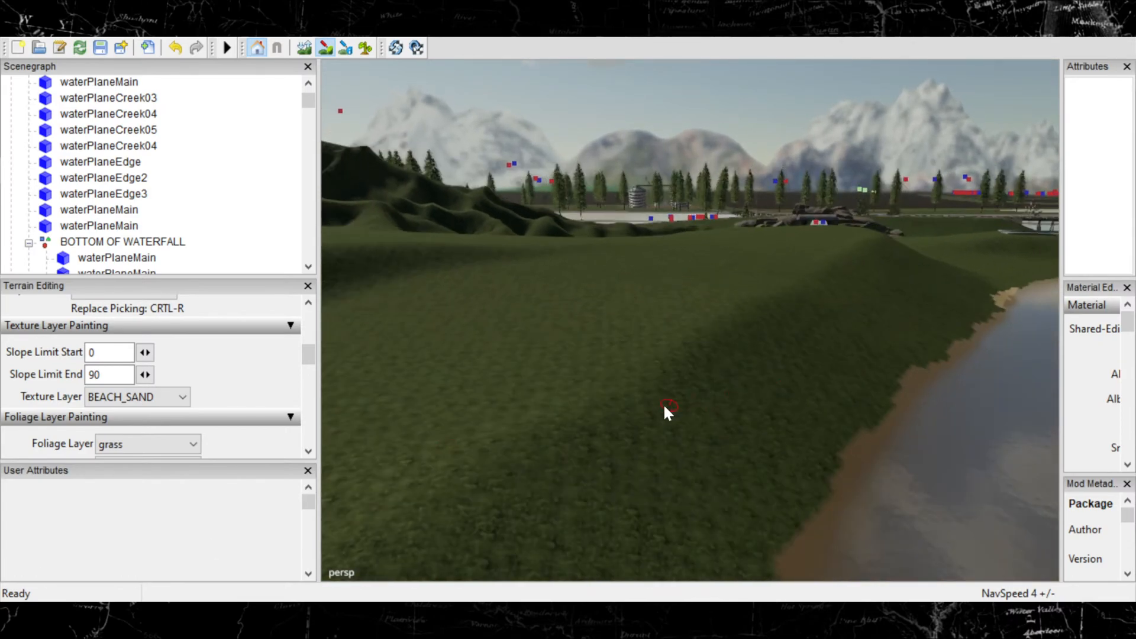
pyautogui.keyDown('alt'); pyautogui.moveTo(664, 406); pyautogui.dragTo(957, 393, button='middle'); pyautogui.keyUp('alt')
pyautogui.keyDown('alt'); pyautogui.moveTo(769, 355); pyautogui.dragTo(1006, 181, button='right'); pyautogui.keyUp('alt')
pyautogui.keyDown('alt'); pyautogui.moveTo(710, 320); pyautogui.dragTo(1005, 220, button='right'); pyautogui.keyUp('alt')
pyautogui.keyDown('alt'); pyautogui.moveTo(591, 355); pyautogui.dragTo(1000, 242, button='right'); pyautogui.keyUp('alt')
pyautogui.keyDown('alt'); pyautogui.moveTo(722, 384); pyautogui.dragTo(1131, 231, button='right'); pyautogui.keyUp('alt')
pyautogui.moveTo(740, 355)
pyautogui.keyDown('alt'); pyautogui.mouseDown(button='right')
pyautogui.moveTo(977, 267)
pyautogui.moveTo(617, 327)
pyautogui.moveTo(473, 366)
pyautogui.mouseUp(button='right'); pyautogui.keyUp('alt')
pyautogui.keyDown('alt'); pyautogui.moveTo(828, 279); pyautogui.dragTo(533, 355, button='right'); pyautogui.keyUp('alt')
pyautogui.keyDown('alt'); pyautogui.moveTo(879, 275); pyautogui.dragTo(568, 355, button='right'); pyautogui.keyUp('alt')
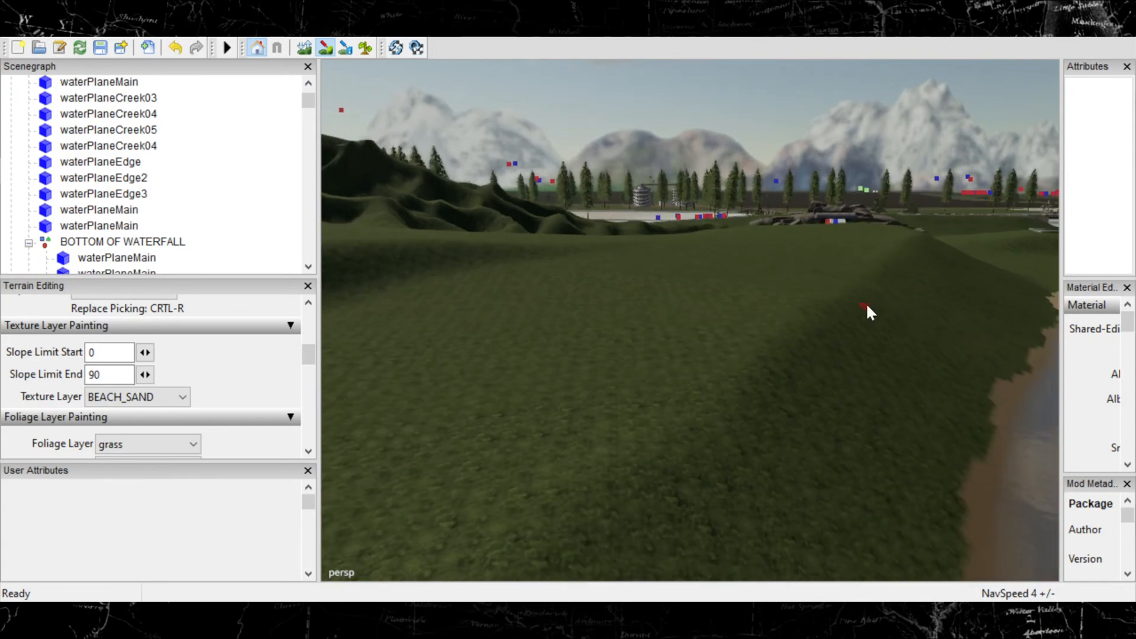
pyautogui.keyDown('alt'); pyautogui.moveTo(867, 308); pyautogui.dragTo(592, 355, button='middle'); pyautogui.keyUp('alt')
pyautogui.moveTo(930, 409)
pyautogui.keyDown('alt'); pyautogui.mouseDown(button='middle')
pyautogui.moveTo(382, 487)
pyautogui.moveTo(1054, 390)
pyautogui.mouseUp(button='middle'); pyautogui.keyUp('alt')
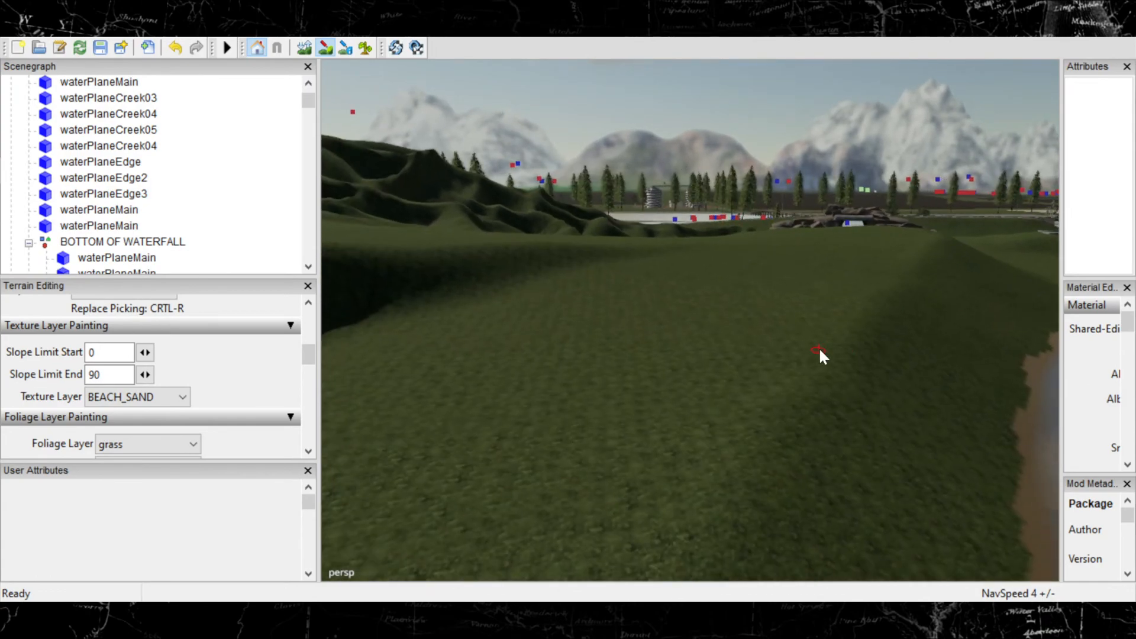
pyautogui.keyDown('alt'); pyautogui.moveTo(820, 350); pyautogui.dragTo(521, 402, button='right'); pyautogui.keyUp('alt')
pyautogui.keyDown('alt'); pyautogui.moveTo(888, 319); pyautogui.dragTo(373, 441, button='right'); pyautogui.keyUp('alt')
pyautogui.keyDown('alt'); pyautogui.moveTo(769, 367); pyautogui.dragTo(234, 456, button='right'); pyautogui.keyUp('alt')
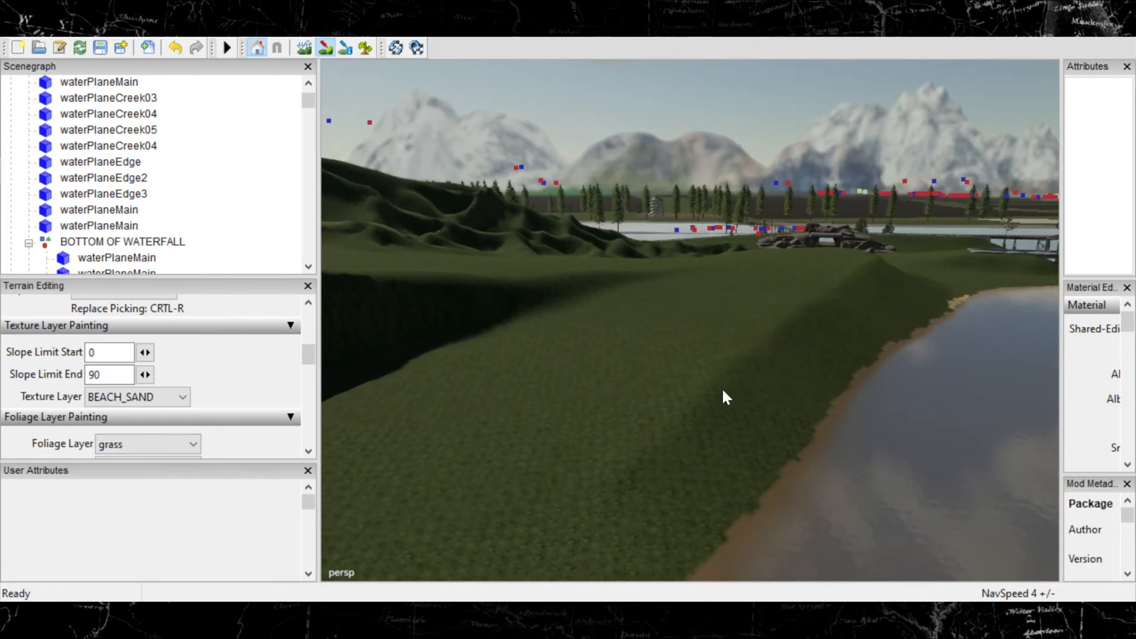
pyautogui.keyDown('alt'); pyautogui.moveTo(723, 391); pyautogui.dragTo(609, 468, button='right'); pyautogui.keyUp('alt')
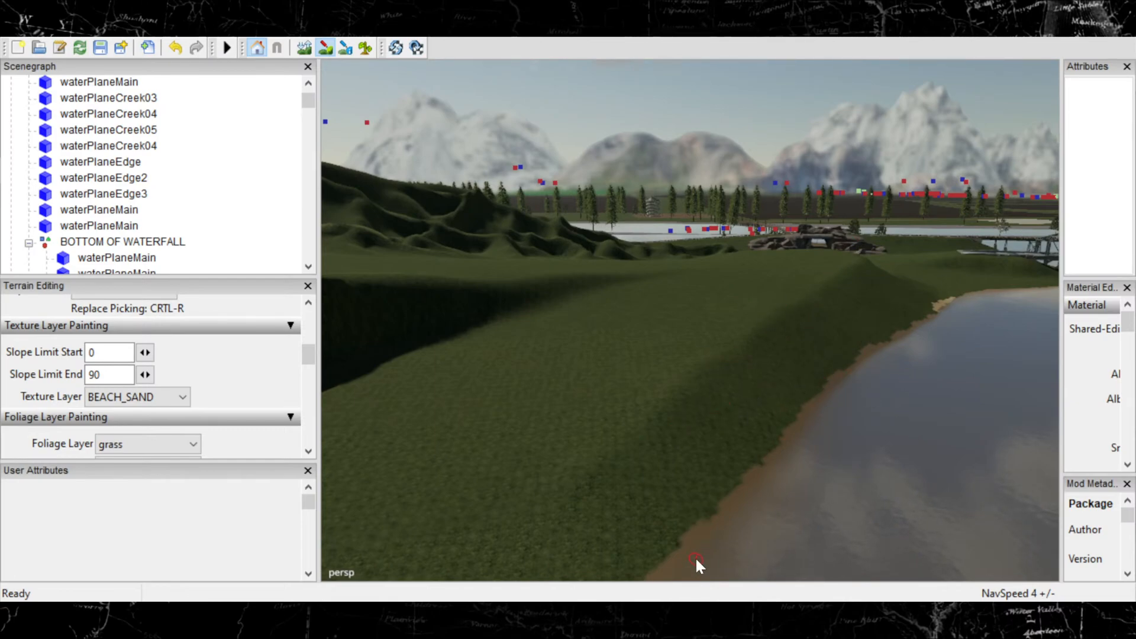
# Check the shore between the new sand strip and the rock tunnel from over the lake and the grass.
pyautogui.keyDown('alt'); pyautogui.moveTo(772, 476); pyautogui.dragTo(340, 405, button='middle'); pyautogui.keyUp('alt')
pyautogui.keyDown('alt'); pyautogui.moveTo(815, 467); pyautogui.dragTo(480, 38, button='right'); pyautogui.keyUp('alt')
pyautogui.keyDown('alt'); pyautogui.moveTo(835, 454); pyautogui.dragTo(271, 445, button='middle'); pyautogui.keyUp('alt')
pyautogui.keyDown('alt'); pyautogui.moveTo(644, 387); pyautogui.dragTo(592, 37, button='right'); pyautogui.keyUp('alt')
pyautogui.keyDown('alt'); pyautogui.moveTo(878, 378); pyautogui.dragTo(690, 464, button='middle'); pyautogui.keyUp('alt')
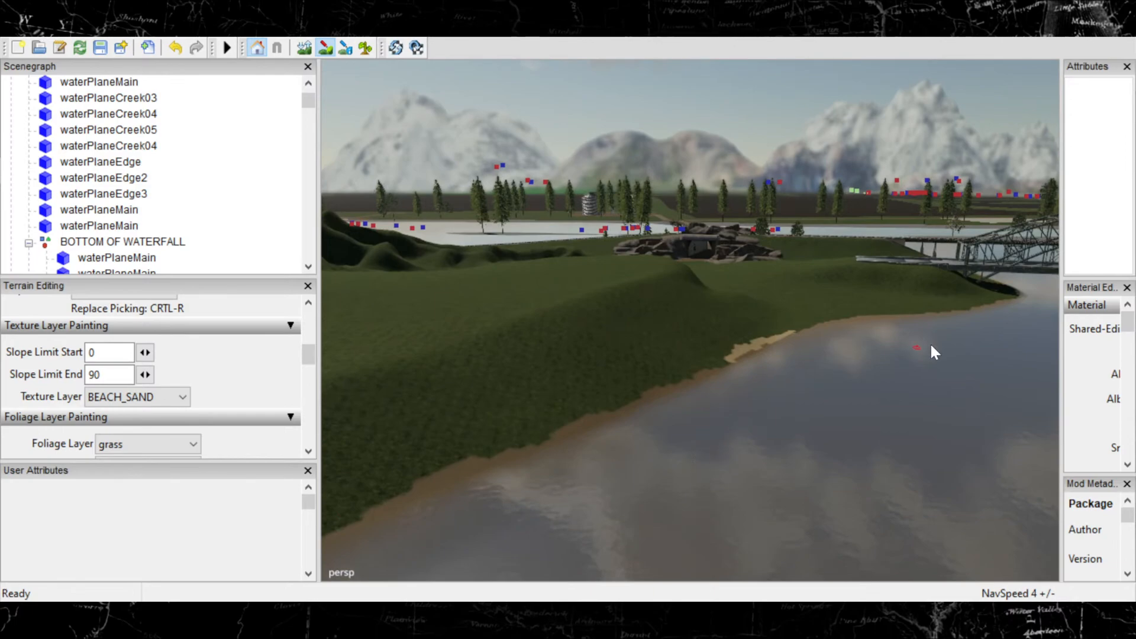
pyautogui.keyDown('alt'); pyautogui.moveTo(932, 344); pyautogui.dragTo(186, 437, button='middle'); pyautogui.keyUp('alt')
pyautogui.keyDown('alt'); pyautogui.moveTo(627, 453); pyautogui.dragTo(1109, 196, button='right'); pyautogui.keyUp('alt')
pyautogui.keyDown('alt'); pyautogui.moveTo(656, 411); pyautogui.dragTo(1006, 38, button='right'); pyautogui.keyUp('alt')
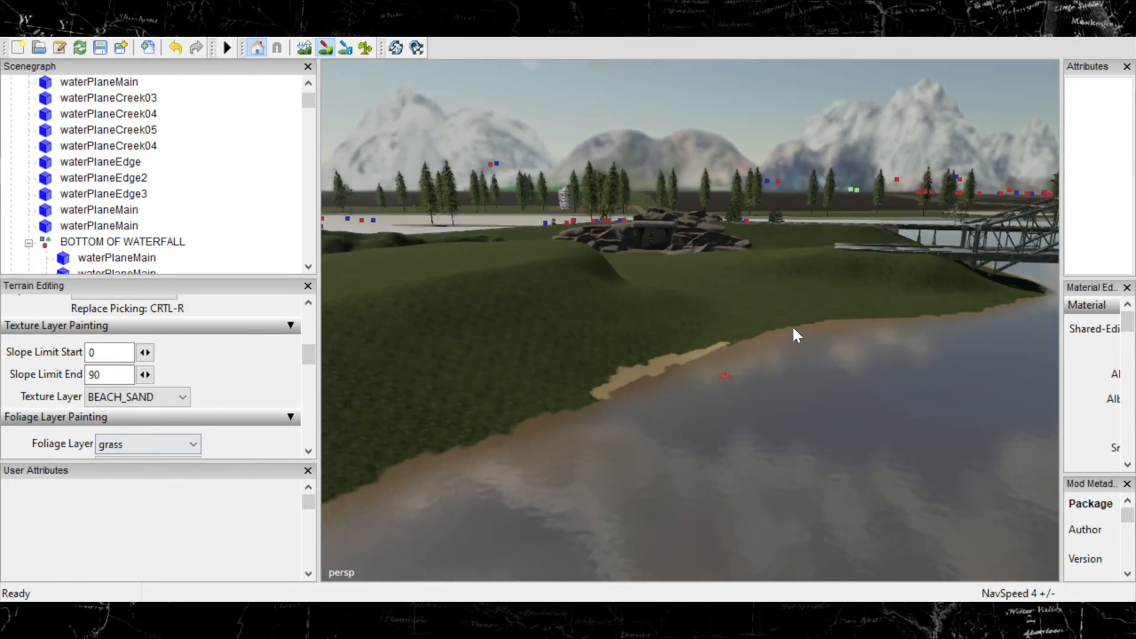
pyautogui.keyDown('alt'); pyautogui.moveTo(793, 328); pyautogui.dragTo(970, 178, button='right'); pyautogui.keyUp('alt')
pyautogui.keyDown('alt'); pyautogui.moveTo(609, 441); pyautogui.dragTo(908, 177, button='right'); pyautogui.keyUp('alt')
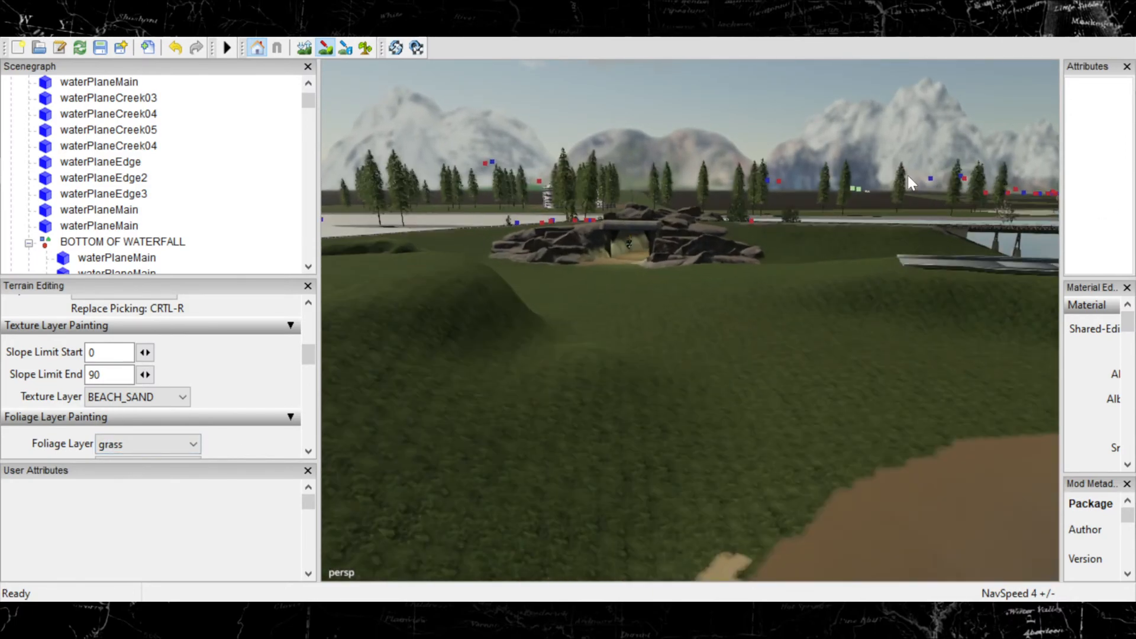
pyautogui.keyDown('alt'); pyautogui.moveTo(651, 284); pyautogui.dragTo(691, 444, button='middle'); pyautogui.keyUp('alt')
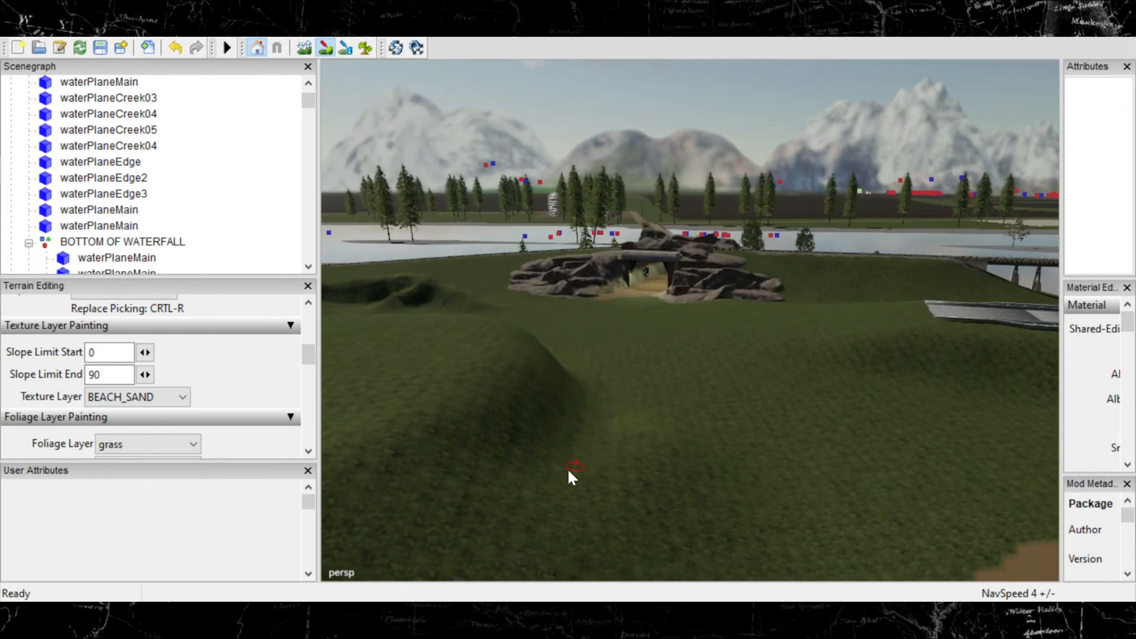
pyautogui.keyDown('alt'); pyautogui.moveTo(716, 472); pyautogui.dragTo(705, 363, button='middle'); pyautogui.keyUp('alt')
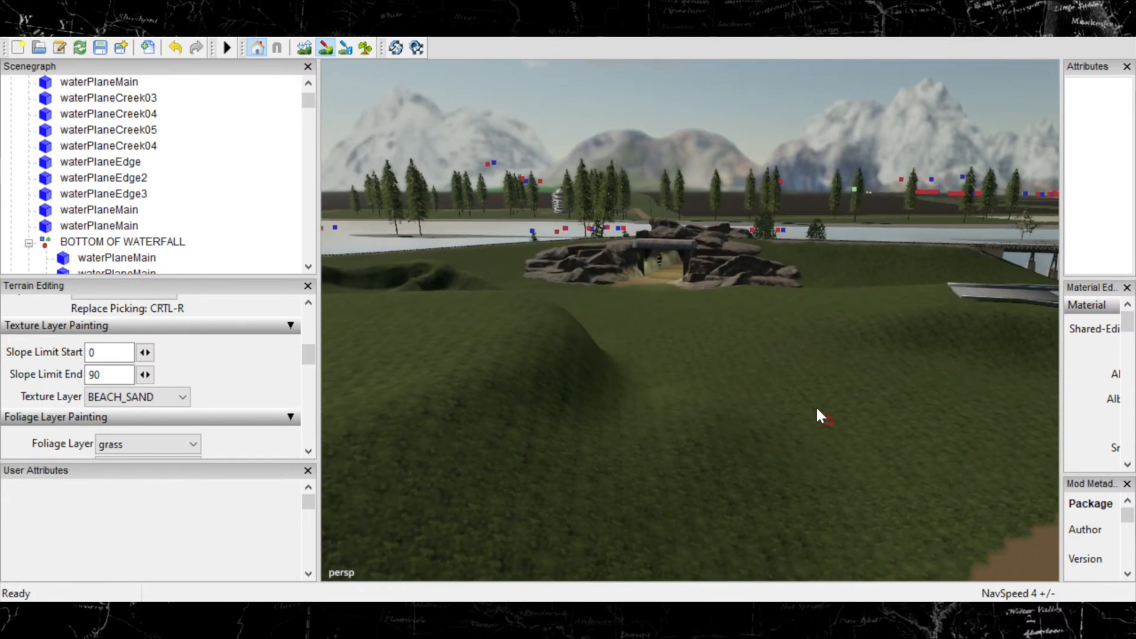
pyautogui.keyDown('alt'); pyautogui.moveTo(816, 408); pyautogui.dragTo(440, 515, button='right'); pyautogui.keyUp('alt')
pyautogui.keyDown('alt'); pyautogui.moveTo(799, 355); pyautogui.dragTo(932, 189, button='middle'); pyautogui.keyUp('alt')
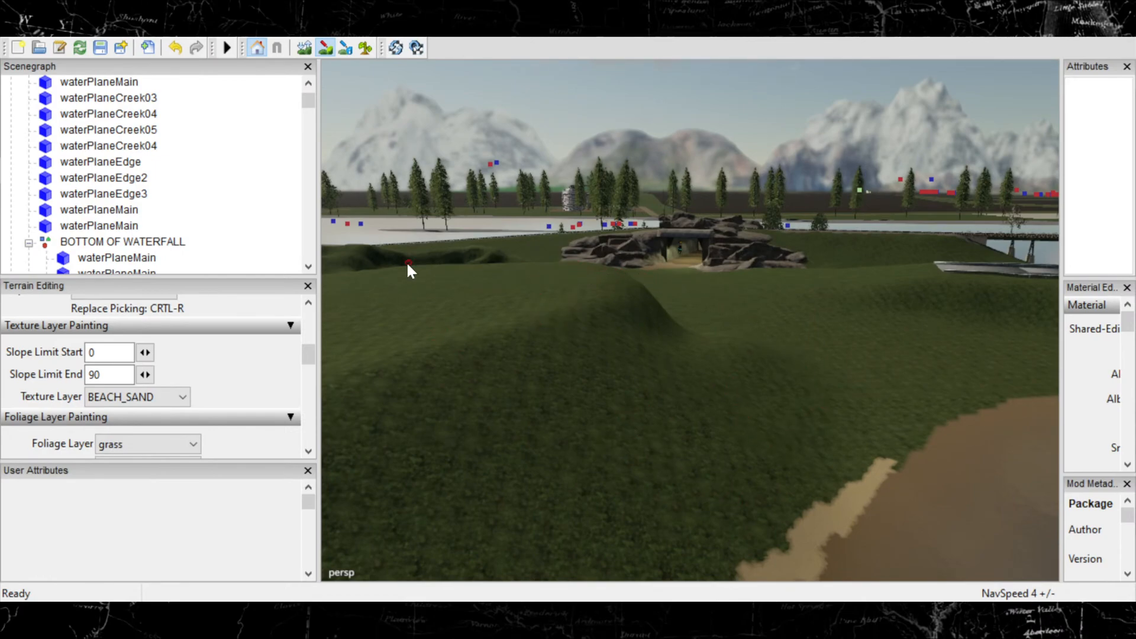
# Extend and widen the BEACH_SAND strip along the bank's waterline, covering the leftover grass spot inside it.
pyautogui.keyDown('alt'); pyautogui.moveTo(847, 420); pyautogui.dragTo(337, 351, button='middle'); pyautogui.keyUp('alt')
pyautogui.keyDown('alt'); pyautogui.moveTo(422, 368); pyautogui.dragTo(1017, 302, button='right'); pyautogui.keyUp('alt')
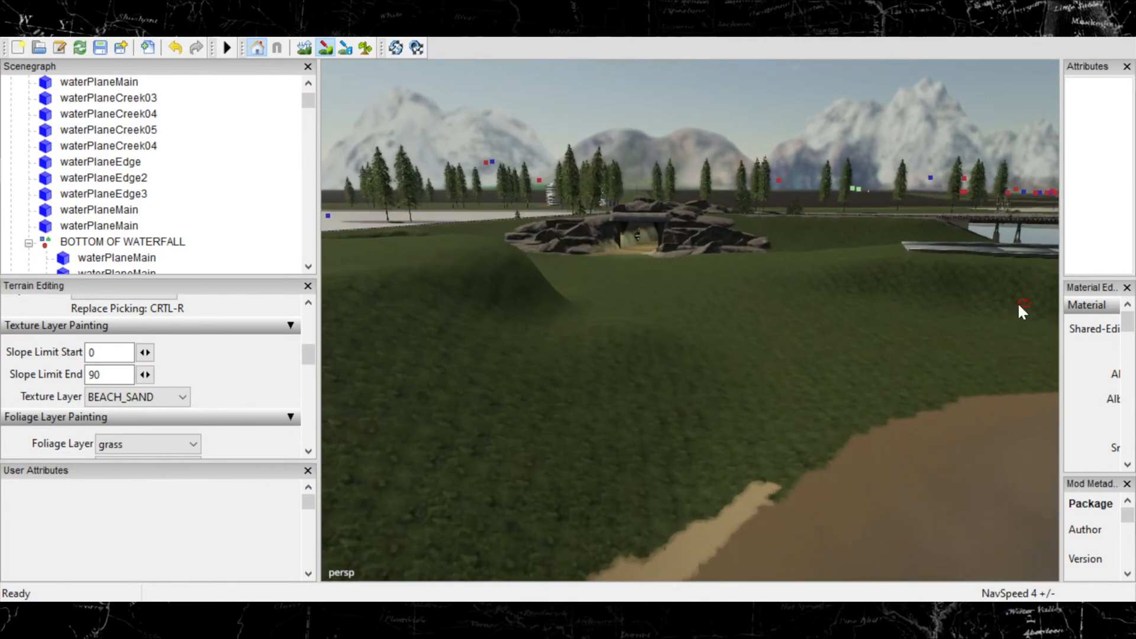
pyautogui.keyDown('alt'); pyautogui.moveTo(829, 423); pyautogui.dragTo(661, 400, button='middle'); pyautogui.keyUp('alt')
pyautogui.keyDown('alt'); pyautogui.moveTo(660, 400); pyautogui.dragTo(929, 412, button='right'); pyautogui.keyUp('alt')
pyautogui.keyDown('alt'); pyautogui.moveTo(796, 446); pyautogui.dragTo(677, 363, button='middle'); pyautogui.keyUp('alt')
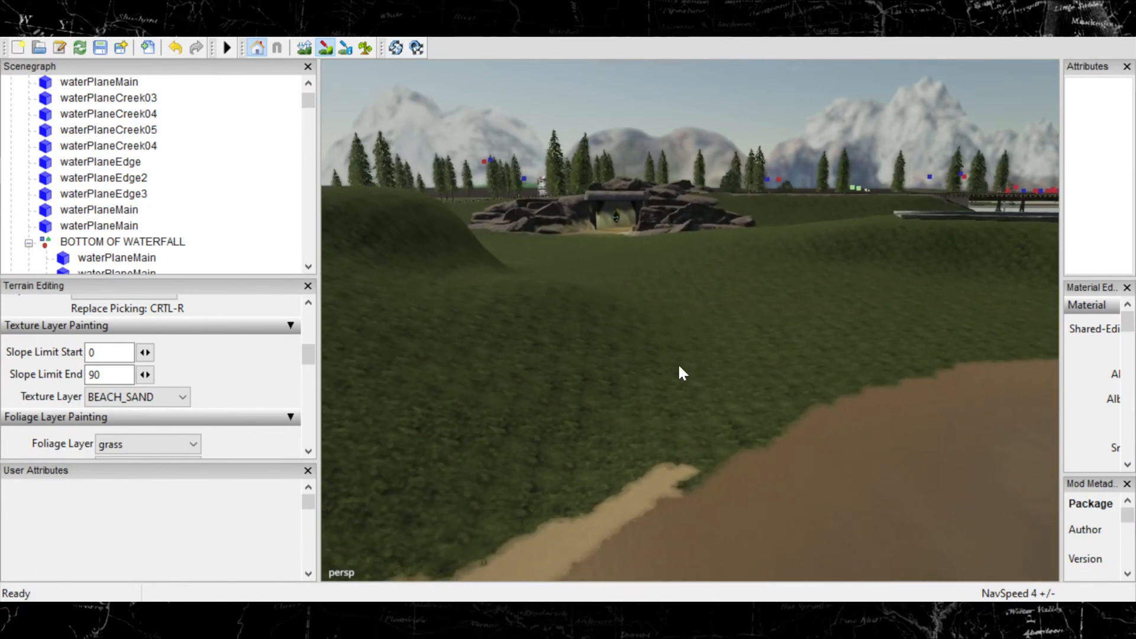
pyautogui.moveTo(680, 477); pyautogui.dragTo(725, 443)
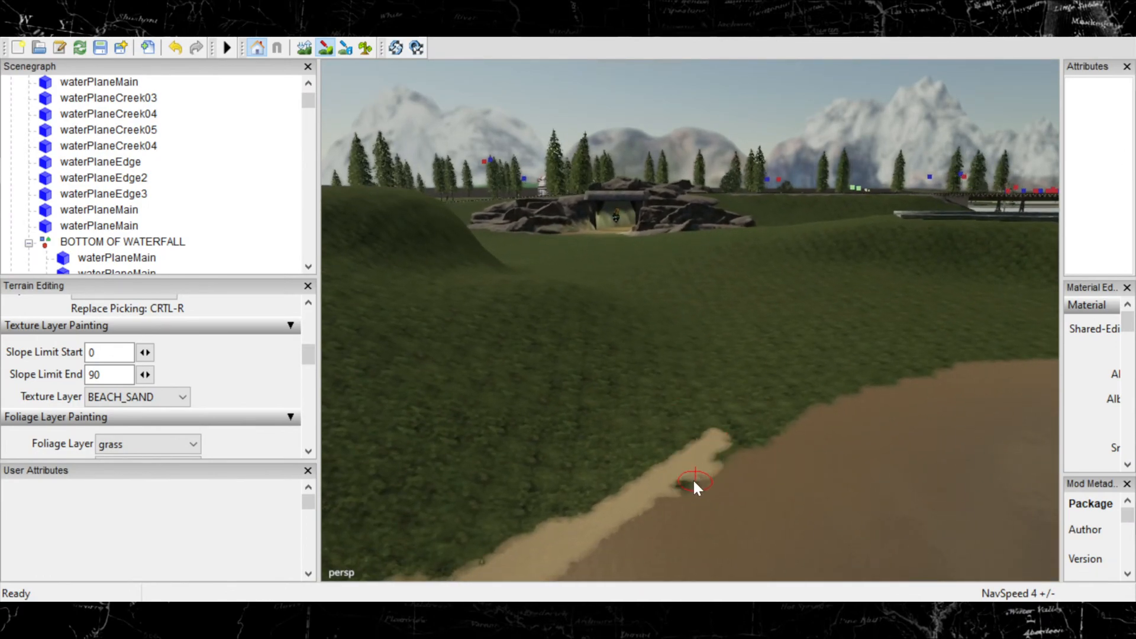
pyautogui.moveTo(654, 496)
pyautogui.mouseDown()
pyautogui.moveTo(719, 422)
pyautogui.moveTo(735, 433)
pyautogui.mouseUp()
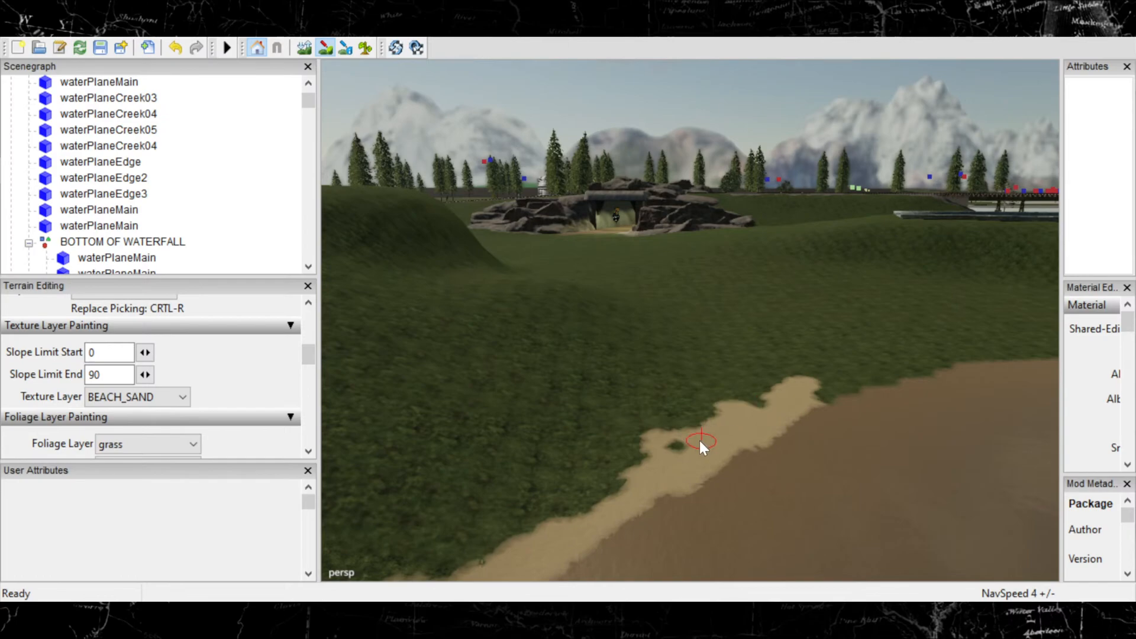
pyautogui.moveTo(699, 438)
pyautogui.mouseDown()
pyautogui.moveTo(659, 452)
pyautogui.moveTo(684, 438)
pyautogui.mouseUp()
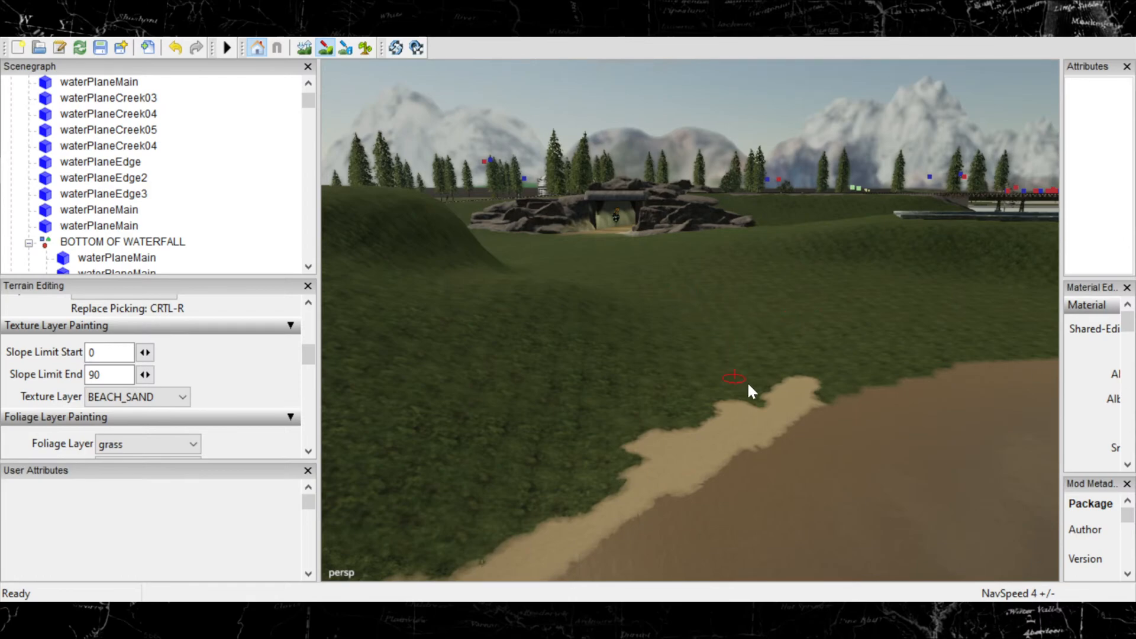
# Continue the BEACH_SAND strip farther along the waterline with an irregular bulge into the grass.
pyautogui.keyDown('alt'); pyautogui.moveTo(748, 384); pyautogui.dragTo(450, 379, button='middle'); pyautogui.keyUp('alt')
pyautogui.scroll(2, 664, 385)
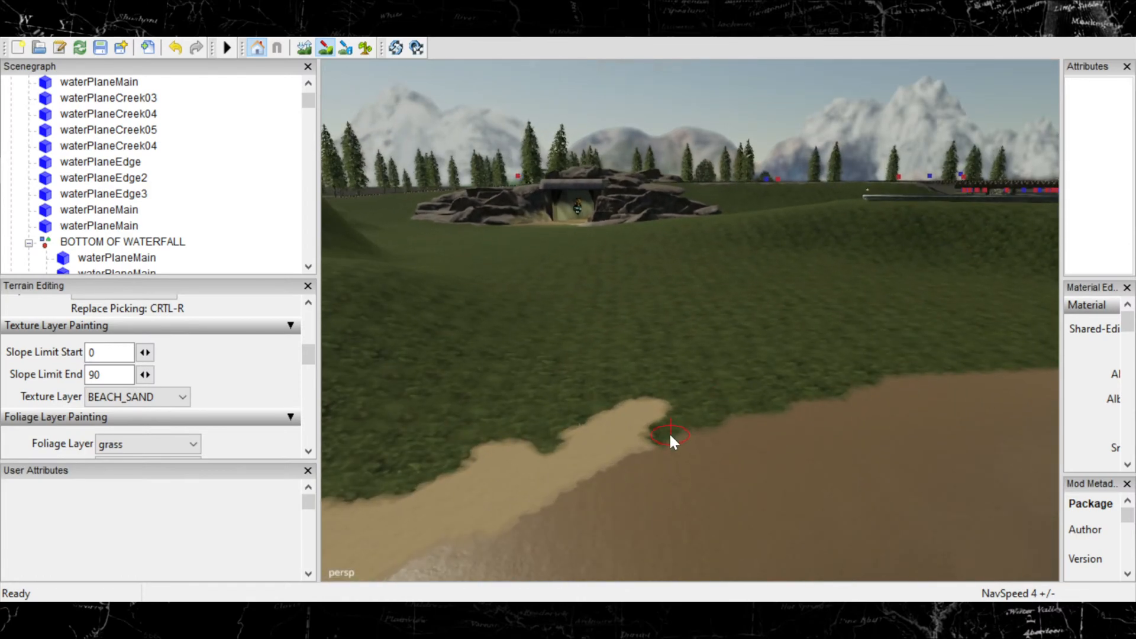
pyautogui.moveTo(732, 418)
pyautogui.mouseDown()
pyautogui.moveTo(730, 375)
pyautogui.moveTo(768, 403)
pyautogui.moveTo(862, 381)
pyautogui.moveTo(846, 395)
pyautogui.mouseUp()
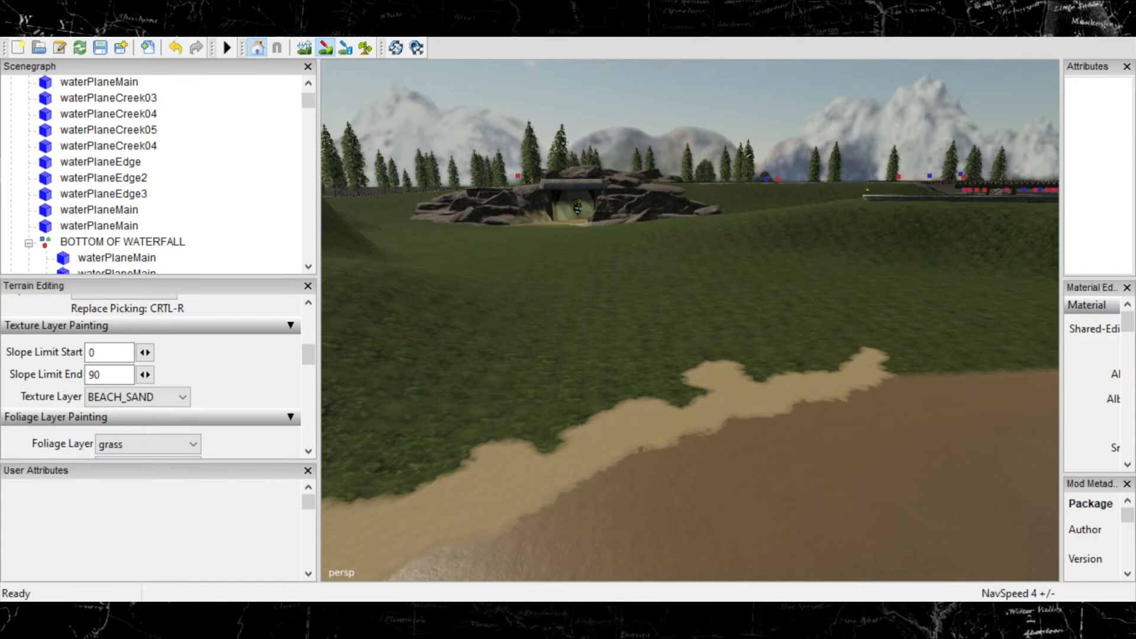
# Extend the BEACH_SAND strip farther along the waterline, widening its thin stretches and adding small irregular bulges into the grass.
pyautogui.moveTo(745, 392)
pyautogui.mouseDown()
pyautogui.moveTo(811, 374)
pyautogui.moveTo(812, 357)
pyautogui.mouseUp()
pyautogui.keyDown('alt'); pyautogui.moveTo(882, 369); pyautogui.dragTo(482, 450, button='middle'); pyautogui.keyUp('alt')
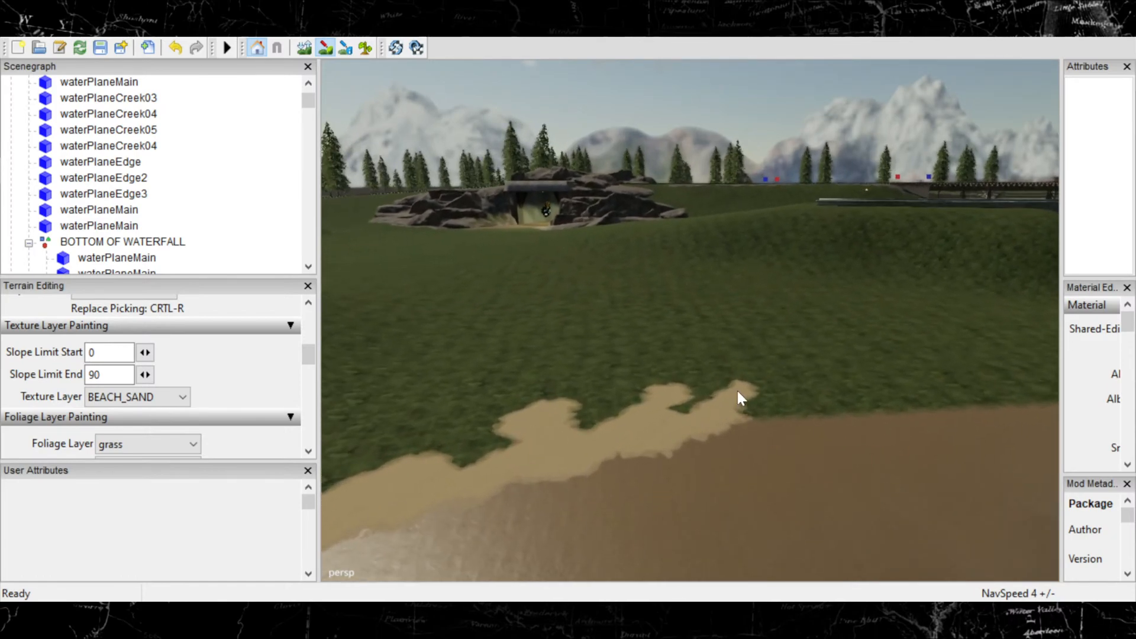
pyautogui.moveTo(736, 418)
pyautogui.mouseDown()
pyautogui.moveTo(804, 419)
pyautogui.moveTo(838, 398)
pyautogui.mouseUp()
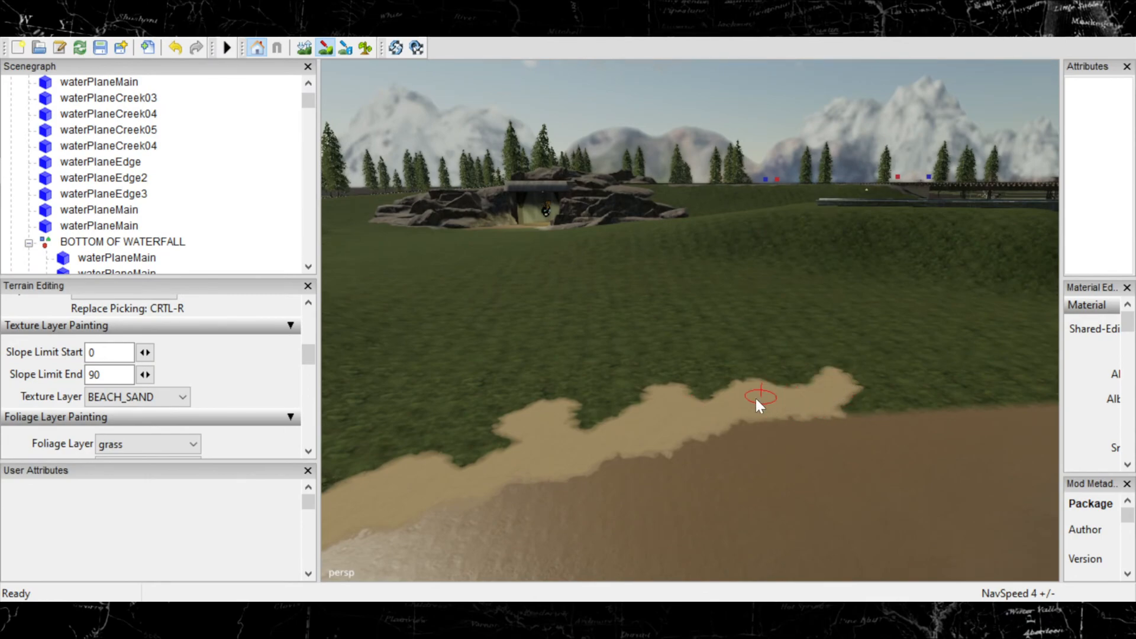
pyautogui.moveTo(756, 398); pyautogui.dragTo(628, 435)
pyautogui.moveTo(487, 491); pyautogui.dragTo(444, 481)
pyautogui.keyDown('alt'); pyautogui.moveTo(392, 468); pyautogui.dragTo(960, 379, button='middle'); pyautogui.keyUp('alt')
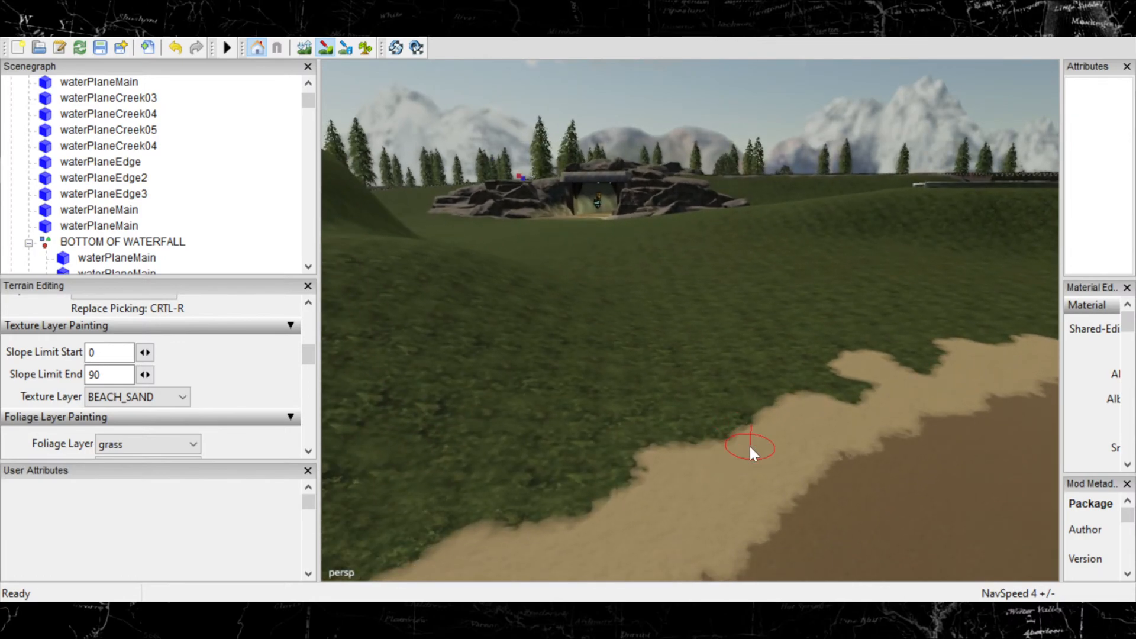
pyautogui.moveTo(608, 477); pyautogui.dragTo(608, 529)
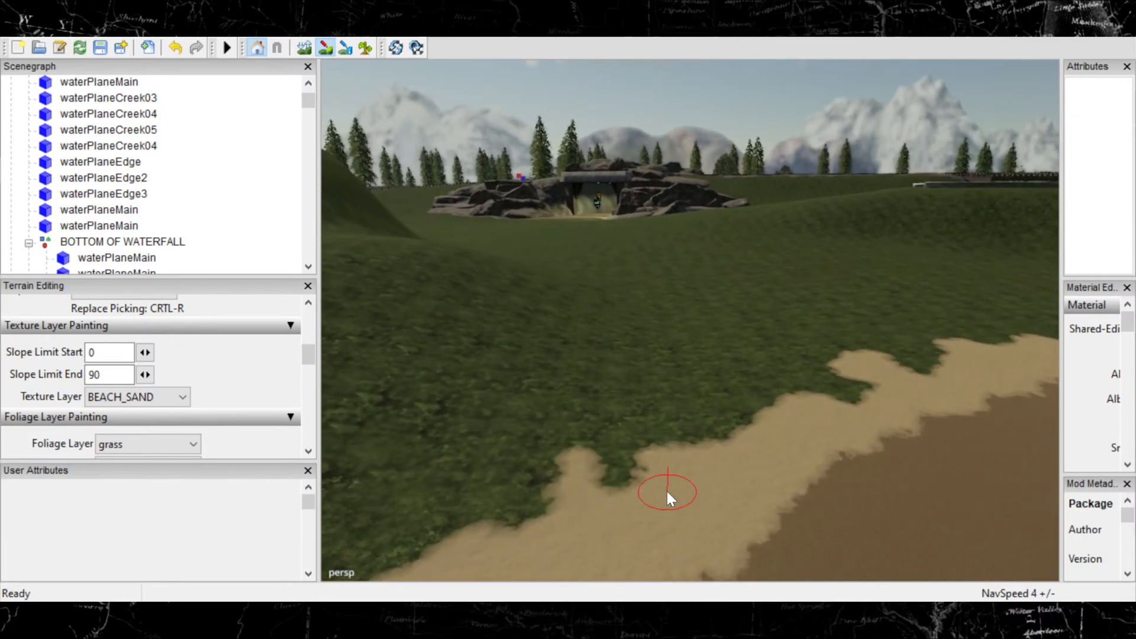
# Cover the grass edge beyond the strip's end with BEACH_SAND along the waterline, adding a short spur into the grass.
pyautogui.keyDown('alt'); pyautogui.moveTo(752, 487); pyautogui.dragTo(110, 512, button='right'); pyautogui.keyUp('alt')
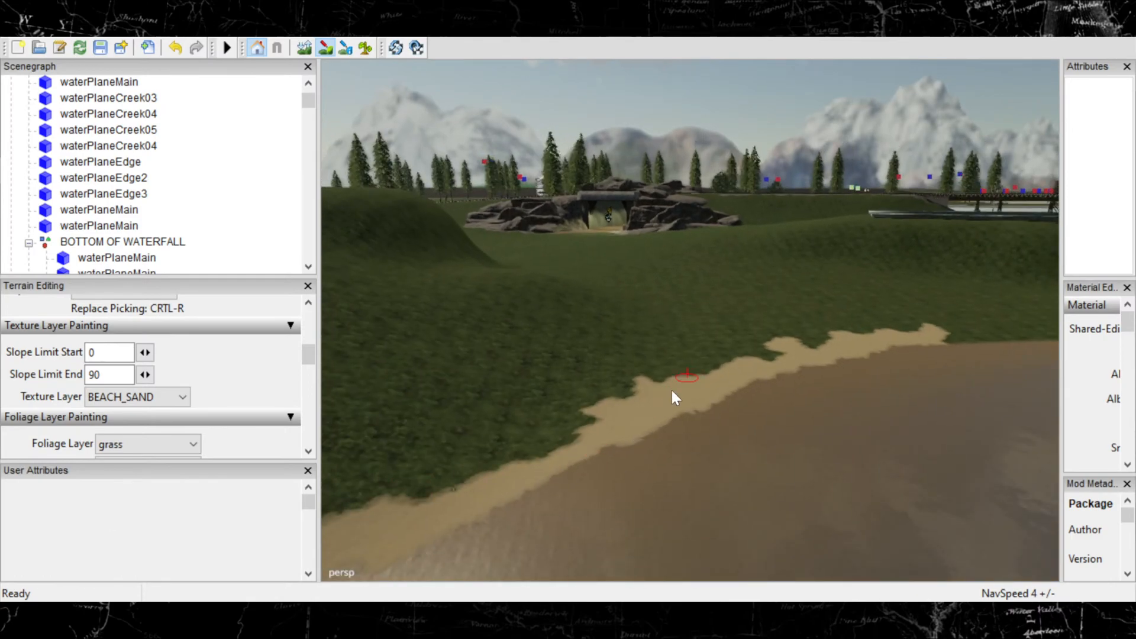
pyautogui.keyDown('alt'); pyautogui.moveTo(709, 431); pyautogui.dragTo(543, 569, button='middle'); pyautogui.keyUp('alt')
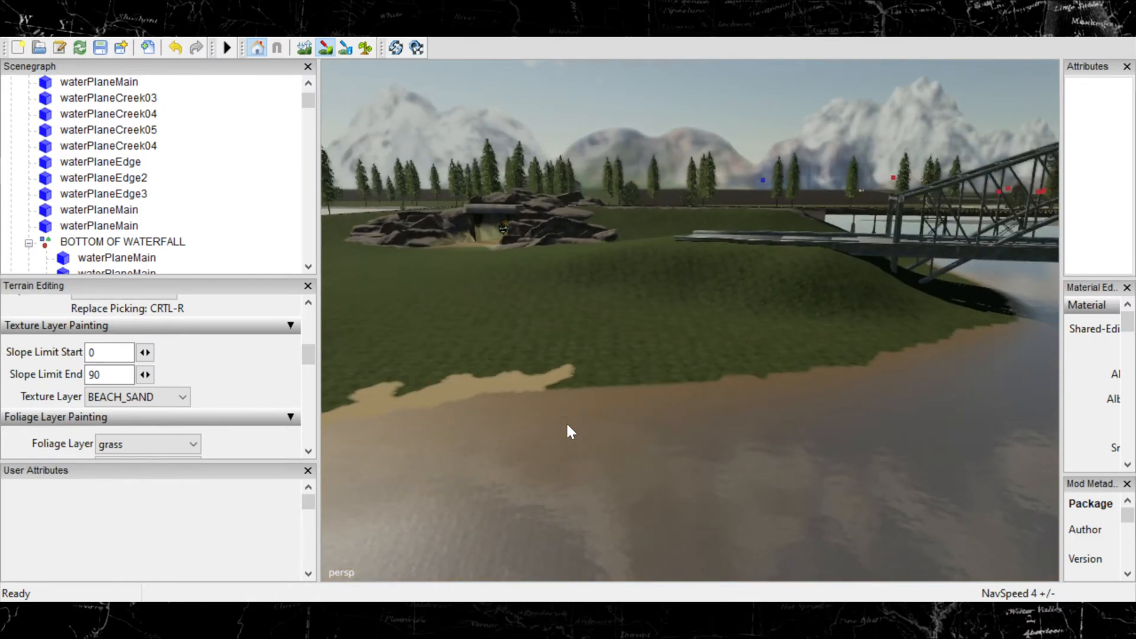
pyautogui.keyDown('alt'); pyautogui.moveTo(565, 421); pyautogui.dragTo(787, 414, button='right'); pyautogui.keyUp('alt')
pyautogui.keyDown('alt'); pyautogui.moveTo(587, 442); pyautogui.dragTo(943, 393, button='middle'); pyautogui.keyUp('alt')
pyautogui.keyDown('alt'); pyautogui.moveTo(944, 393); pyautogui.dragTo(1115, 333, button='right'); pyautogui.keyUp('alt')
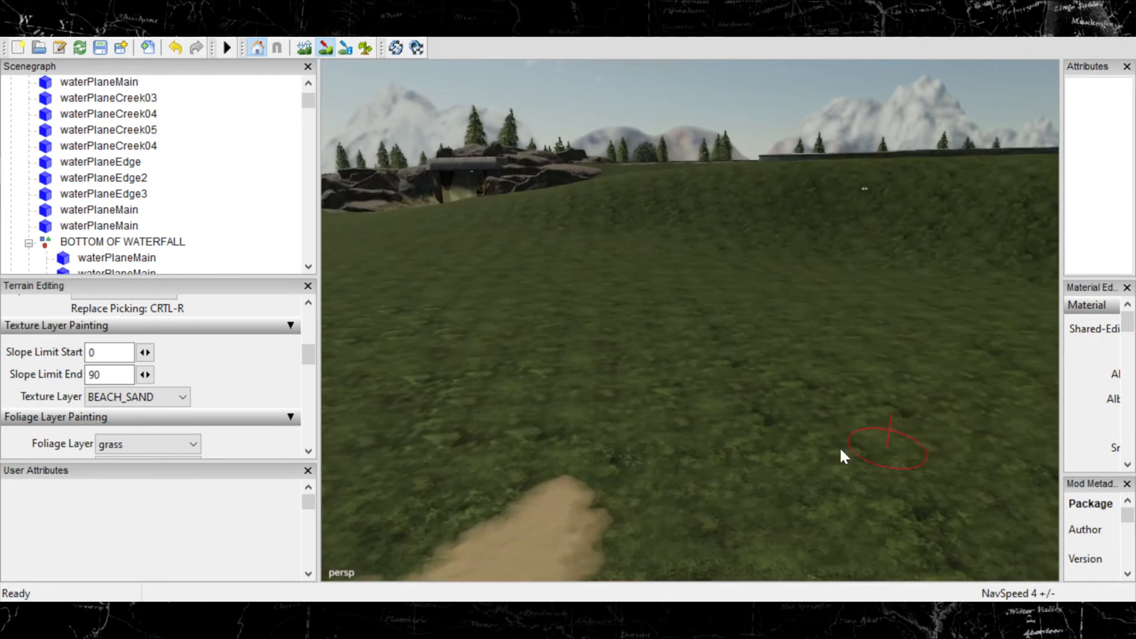
pyautogui.keyDown('alt'); pyautogui.moveTo(711, 479); pyautogui.dragTo(940, 332, button='middle'); pyautogui.keyUp('alt')
pyautogui.keyDown('alt'); pyautogui.moveTo(876, 356); pyautogui.dragTo(790, 382, button='right'); pyautogui.keyUp('alt')
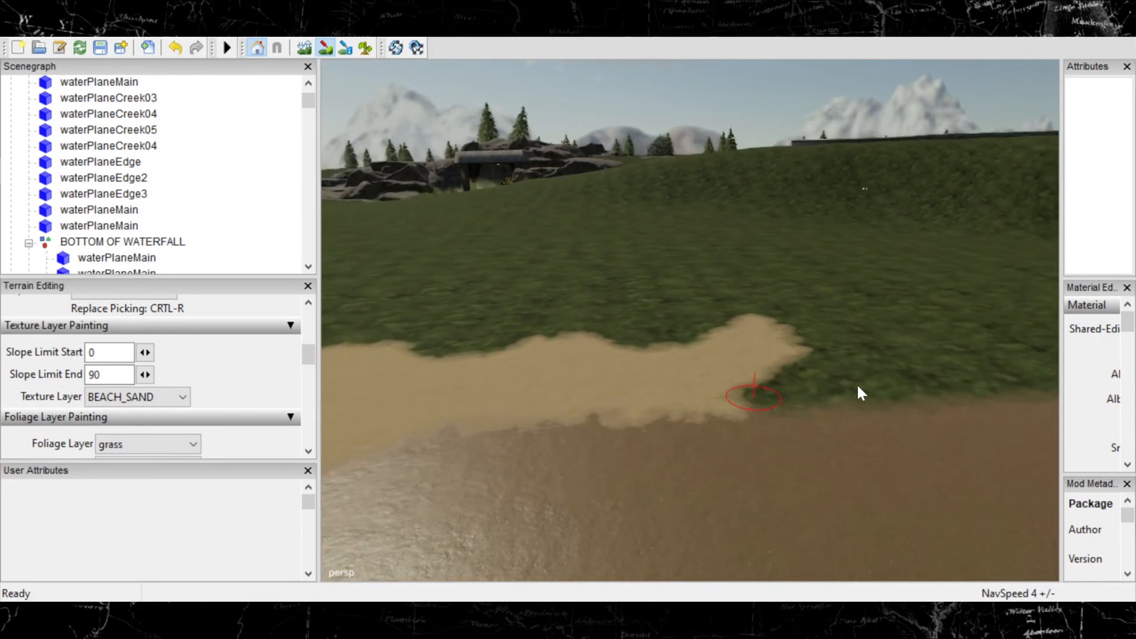
pyautogui.moveTo(857, 393)
pyautogui.mouseDown()
pyautogui.moveTo(812, 406)
pyautogui.moveTo(845, 388)
pyautogui.moveTo(1009, 391)
pyautogui.mouseUp()
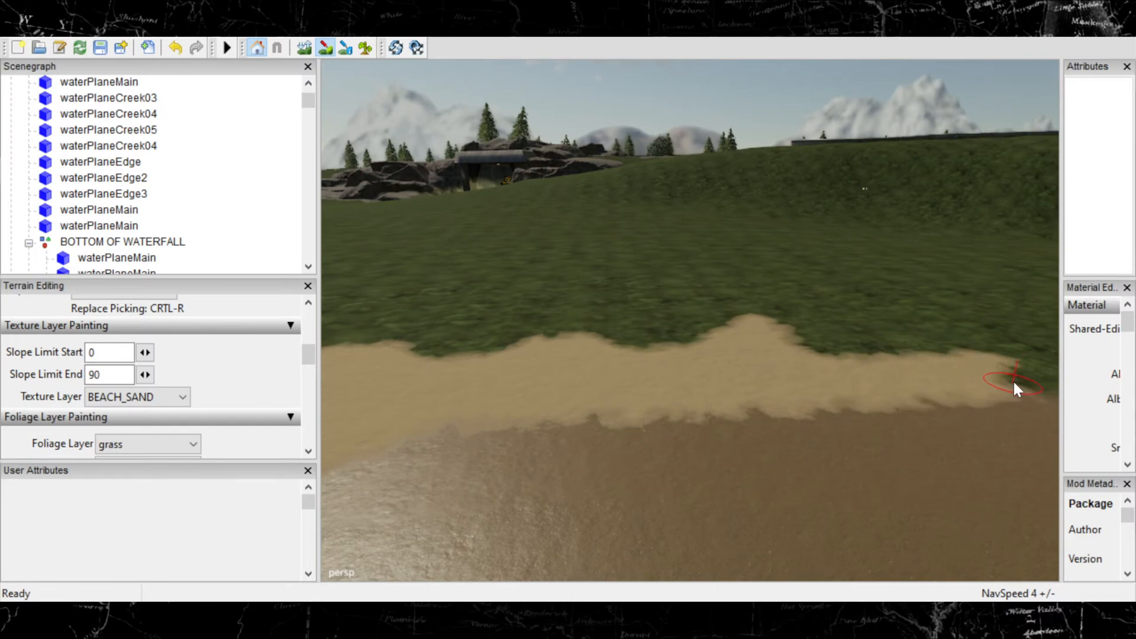
pyautogui.moveTo(1020, 385)
pyautogui.keyDown('alt'); pyautogui.mouseDown(button='middle')
pyautogui.moveTo(893, 375)
pyautogui.moveTo(685, 406)
pyautogui.mouseUp(button='middle'); pyautogui.keyUp('alt')
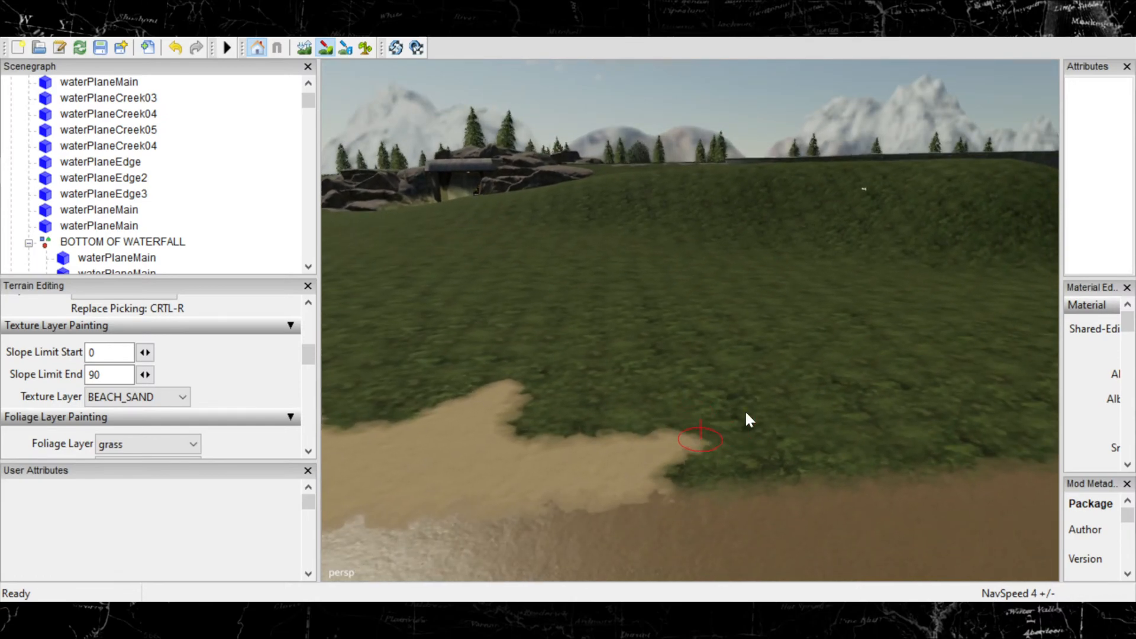
pyautogui.moveTo(746, 417)
pyautogui.mouseDown()
pyautogui.moveTo(706, 438)
pyautogui.moveTo(793, 458)
pyautogui.moveTo(705, 478)
pyautogui.moveTo(899, 463)
pyautogui.moveTo(914, 410)
pyautogui.moveTo(762, 442)
pyautogui.mouseUp()
# Carry the BEACH_SAND edge along the foot of the grassy mound towards the steel bridge, with uneven bulges and small patches in the grass.
pyautogui.keyDown('alt'); pyautogui.moveTo(916, 442); pyautogui.dragTo(631, 401, button='middle'); pyautogui.keyUp('alt')
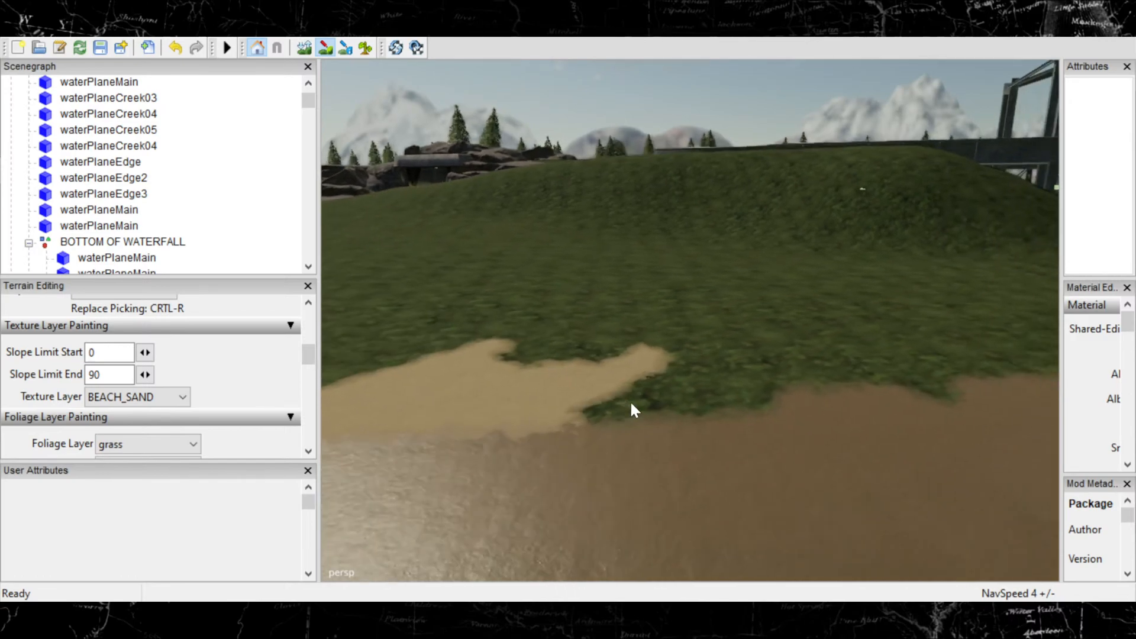
pyautogui.moveTo(689, 402)
pyautogui.mouseDown()
pyautogui.moveTo(692, 425)
pyautogui.moveTo(620, 411)
pyautogui.moveTo(778, 395)
pyautogui.moveTo(827, 363)
pyautogui.moveTo(951, 400)
pyautogui.mouseUp()
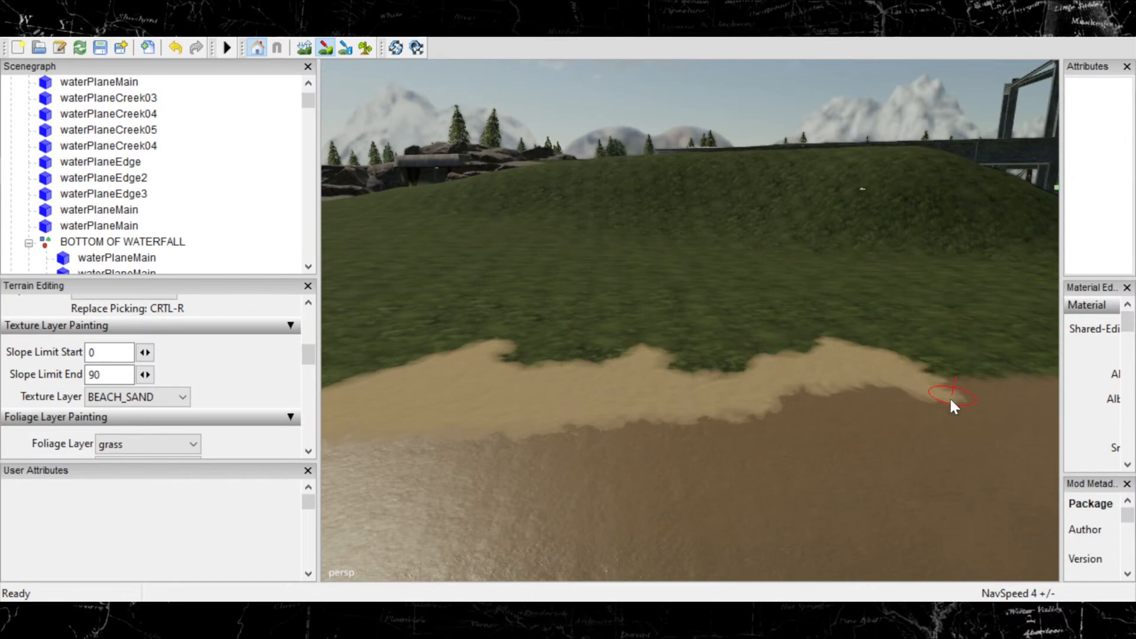
pyautogui.moveTo(980, 363)
pyautogui.mouseDown()
pyautogui.moveTo(974, 378)
pyautogui.moveTo(1005, 366)
pyautogui.moveTo(991, 373)
pyautogui.mouseUp()
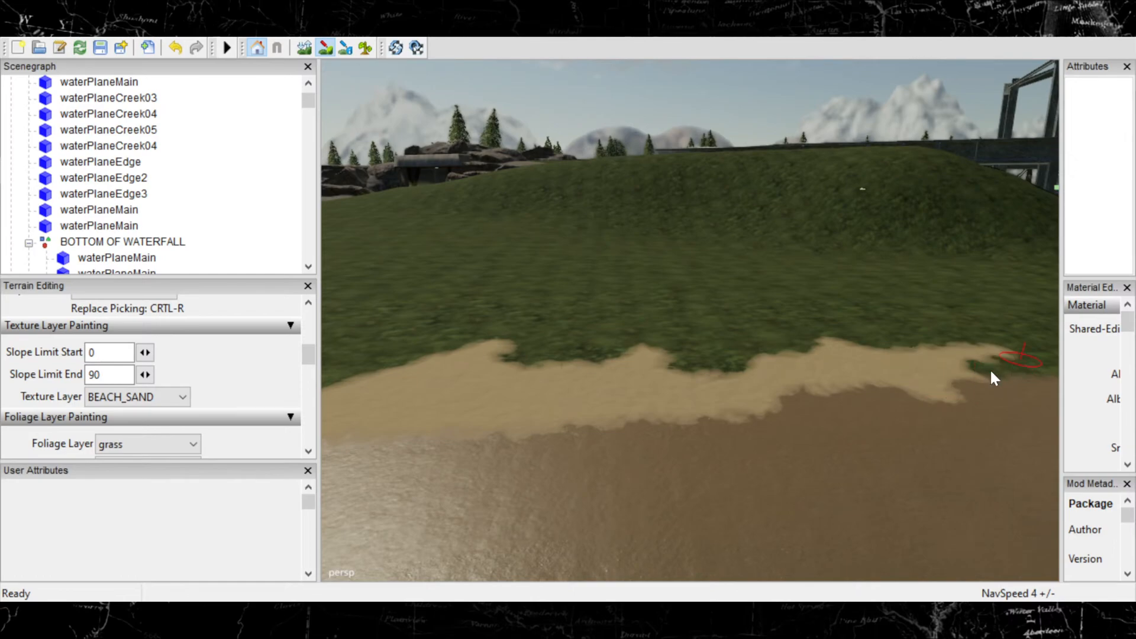
pyautogui.keyDown('alt'); pyautogui.moveTo(981, 354); pyautogui.dragTo(672, 401, button='middle'); pyautogui.keyUp('alt')
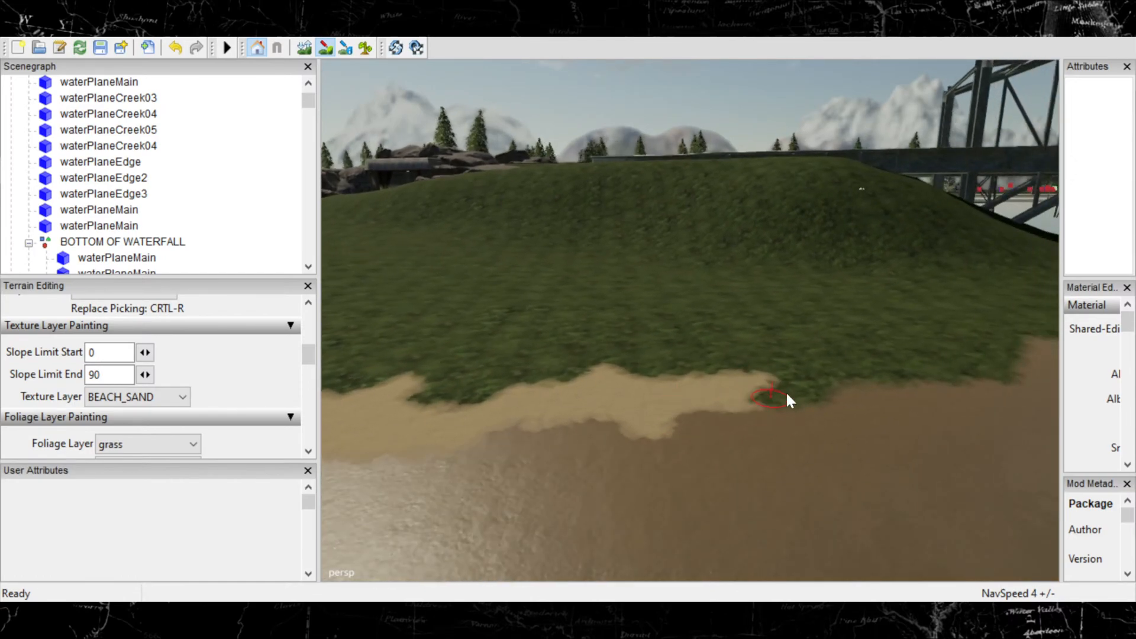
pyautogui.moveTo(816, 362)
pyautogui.mouseDown()
pyautogui.moveTo(816, 389)
pyautogui.moveTo(863, 396)
pyautogui.moveTo(831, 402)
pyautogui.moveTo(821, 362)
pyautogui.moveTo(888, 379)
pyautogui.moveTo(985, 375)
pyautogui.moveTo(920, 377)
pyautogui.mouseUp()
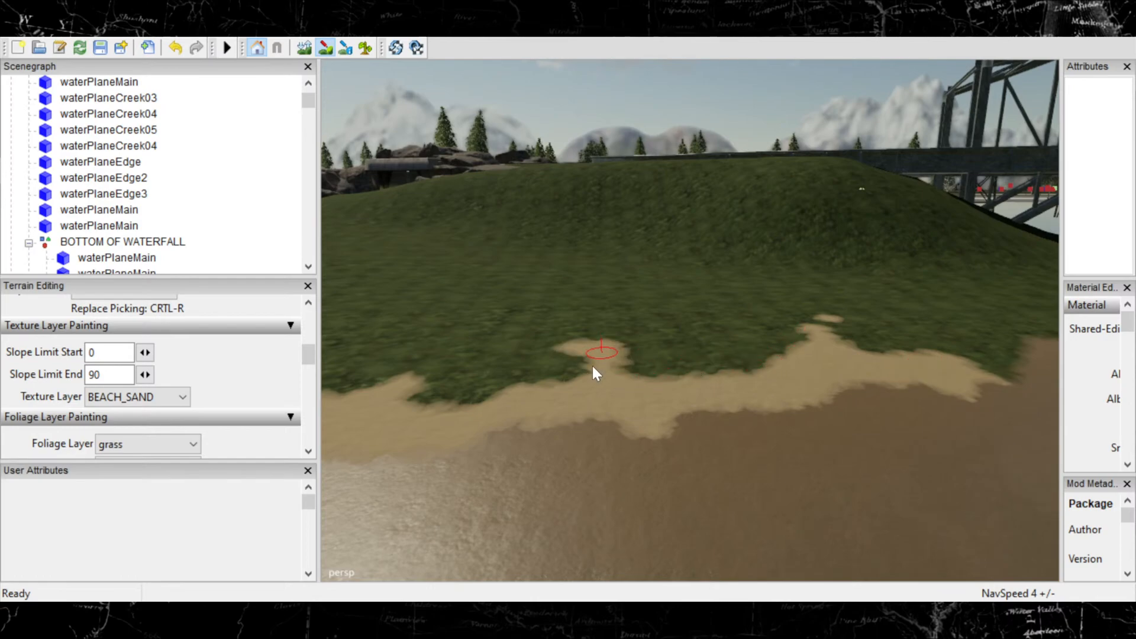
pyautogui.keyDown('alt'); pyautogui.moveTo(815, 364); pyautogui.dragTo(586, 398, button='middle'); pyautogui.keyUp('alt')
pyautogui.moveTo(742, 407)
pyautogui.mouseDown()
pyautogui.moveTo(814, 385)
pyautogui.moveTo(773, 414)
pyautogui.moveTo(837, 353)
pyautogui.moveTo(910, 340)
pyautogui.mouseUp()
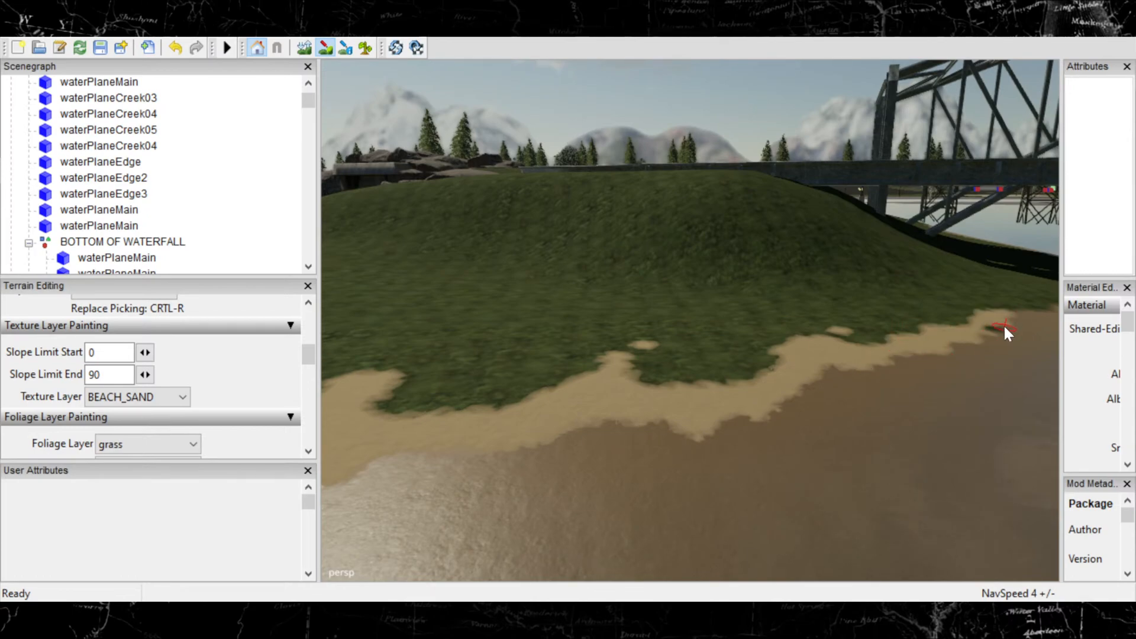
# Cover the leftover grass spot at the waterline near the bridge with BEACH_SAND and extend the strip with a bulge up the bank.
pyautogui.moveTo(995, 326); pyautogui.dragTo(434, 342, button='right')
pyautogui.scroll(3, 843, 356)
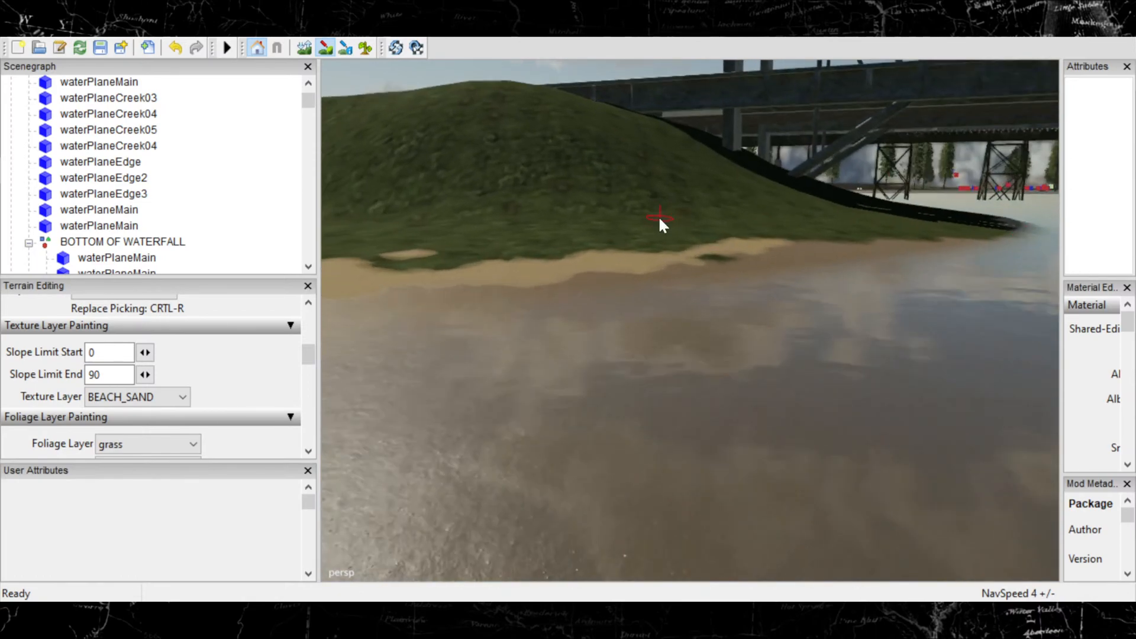
pyautogui.keyDown('alt'); pyautogui.moveTo(658, 215); pyautogui.dragTo(662, 493, button='middle'); pyautogui.keyUp('alt')
pyautogui.scroll(2, 774, 424)
pyautogui.scroll(2, 775, 426)
pyautogui.keyDown('alt'); pyautogui.moveTo(729, 434); pyautogui.dragTo(727, 369, button='middle'); pyautogui.keyUp('alt')
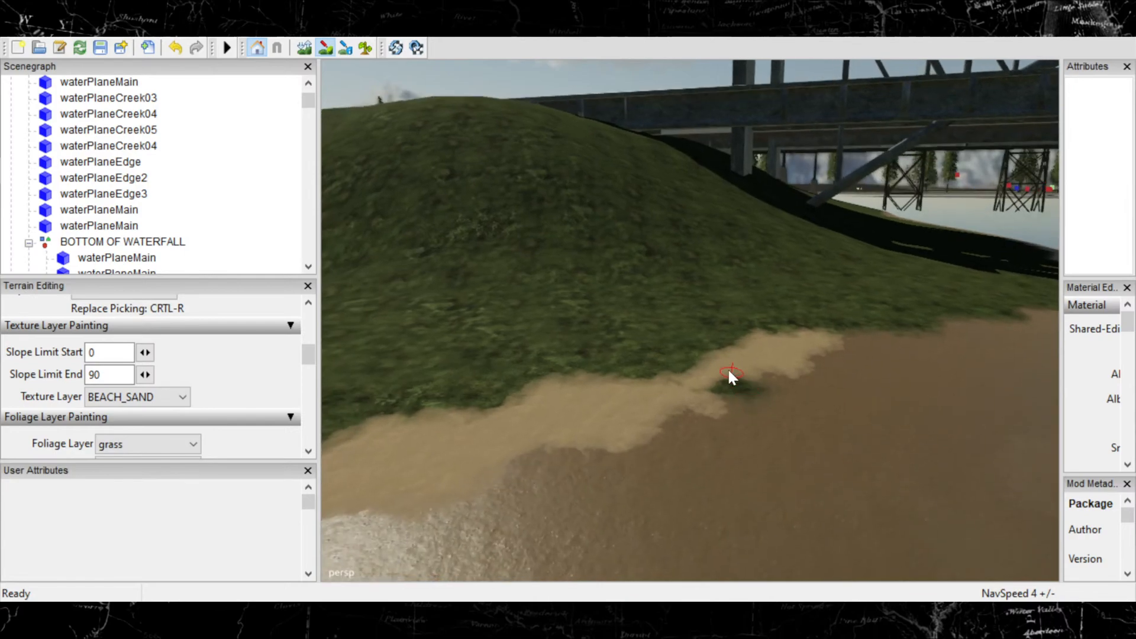
pyautogui.scroll(2, 741, 385)
pyautogui.moveTo(736, 398)
pyautogui.mouseDown()
pyautogui.moveTo(798, 331)
pyautogui.moveTo(954, 320)
pyautogui.moveTo(936, 332)
pyautogui.moveTo(908, 324)
pyautogui.moveTo(934, 329)
pyautogui.mouseUp()
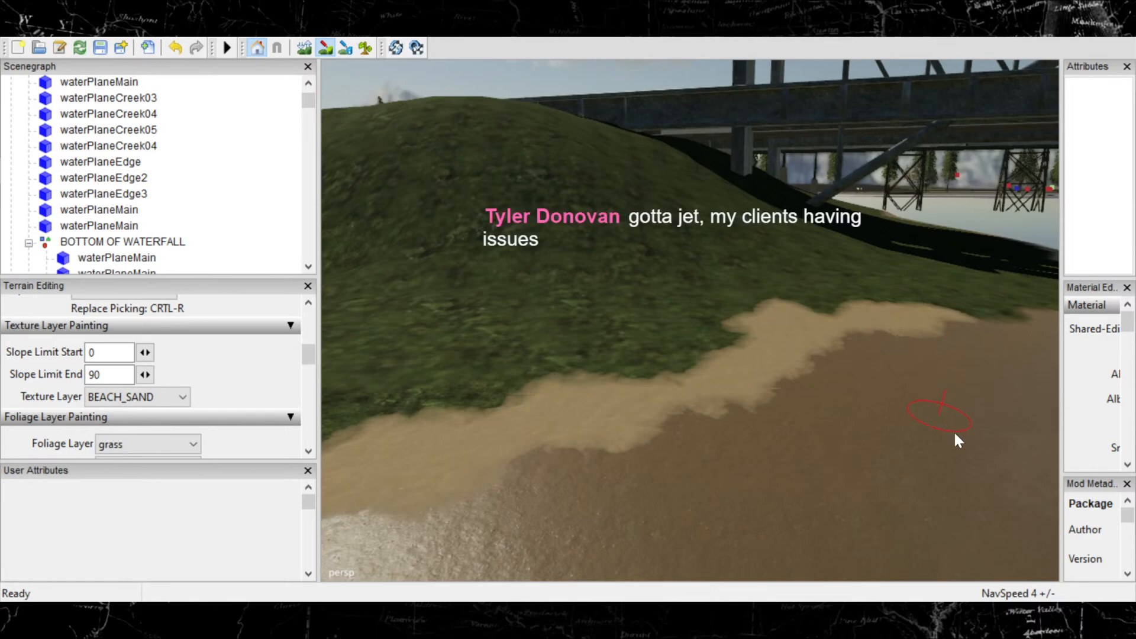
# Continue the BEACH_SAND strip up to the bridge's shadow and dab small separate sand patches in the grass beyond its end.
pyautogui.keyDown('alt'); pyautogui.moveTo(902, 401); pyautogui.dragTo(511, 426, button='middle'); pyautogui.keyUp('alt')
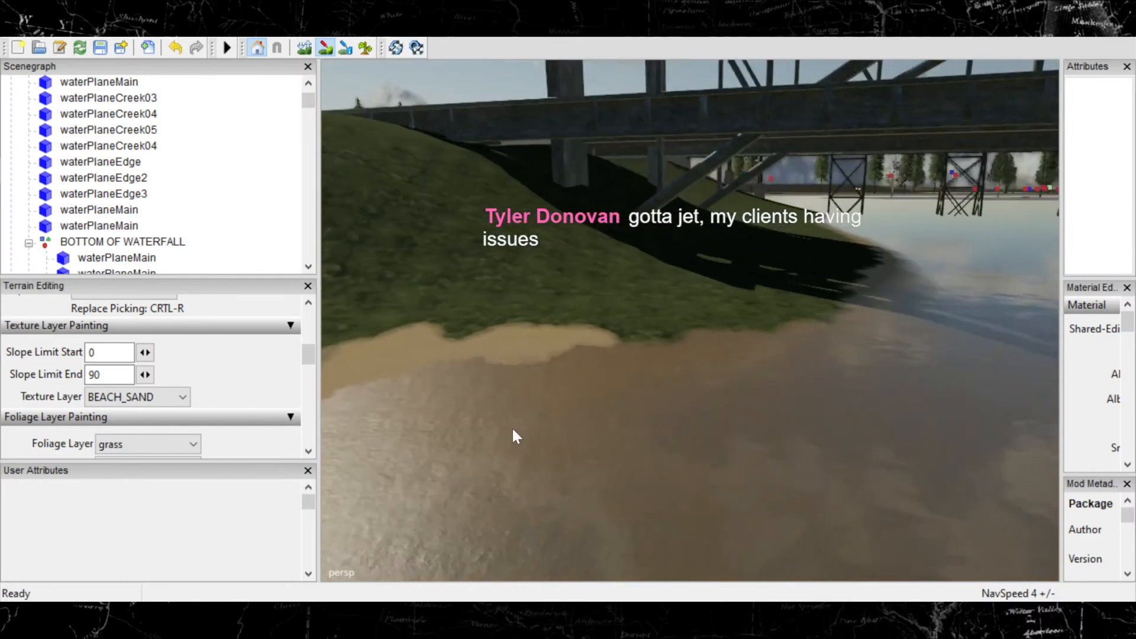
pyautogui.keyDown('alt'); pyautogui.moveTo(512, 426); pyautogui.dragTo(738, 372, button='right'); pyautogui.keyUp('alt')
pyautogui.moveTo(574, 316)
pyautogui.mouseDown()
pyautogui.moveTo(713, 324)
pyautogui.moveTo(702, 327)
pyautogui.moveTo(709, 345)
pyautogui.moveTo(773, 314)
pyautogui.moveTo(827, 334)
pyautogui.mouseUp()
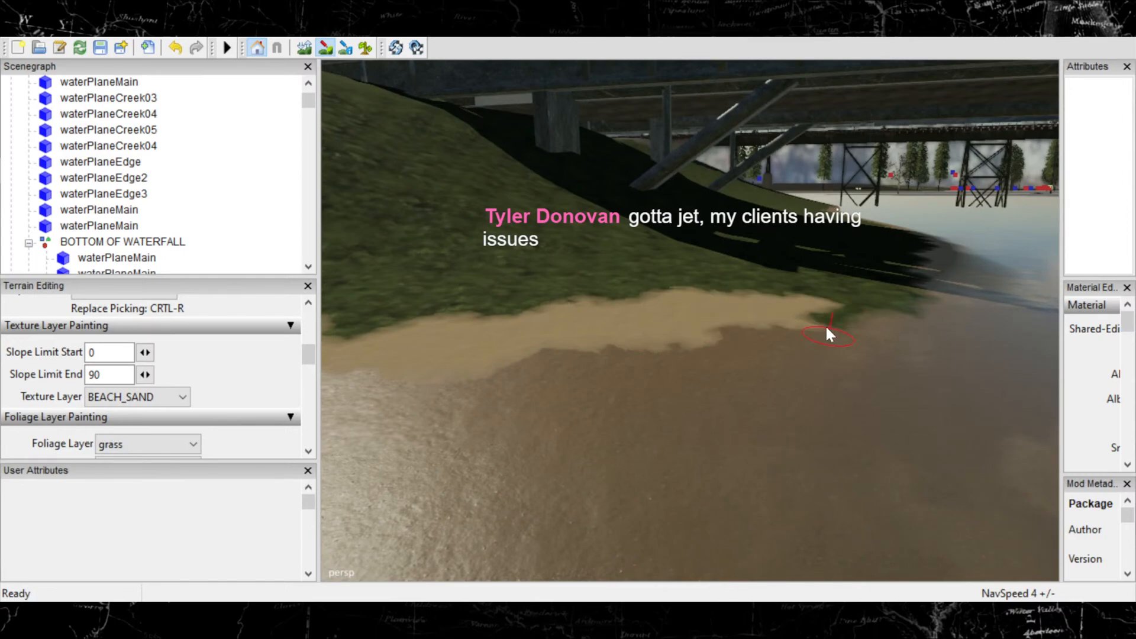
pyautogui.moveTo(854, 296)
pyautogui.keyDown('alt'); pyautogui.mouseDown(button='middle')
pyautogui.moveTo(795, 309)
pyautogui.moveTo(740, 241)
pyautogui.moveTo(684, 304)
pyautogui.mouseUp(button='middle'); pyautogui.keyUp('alt')
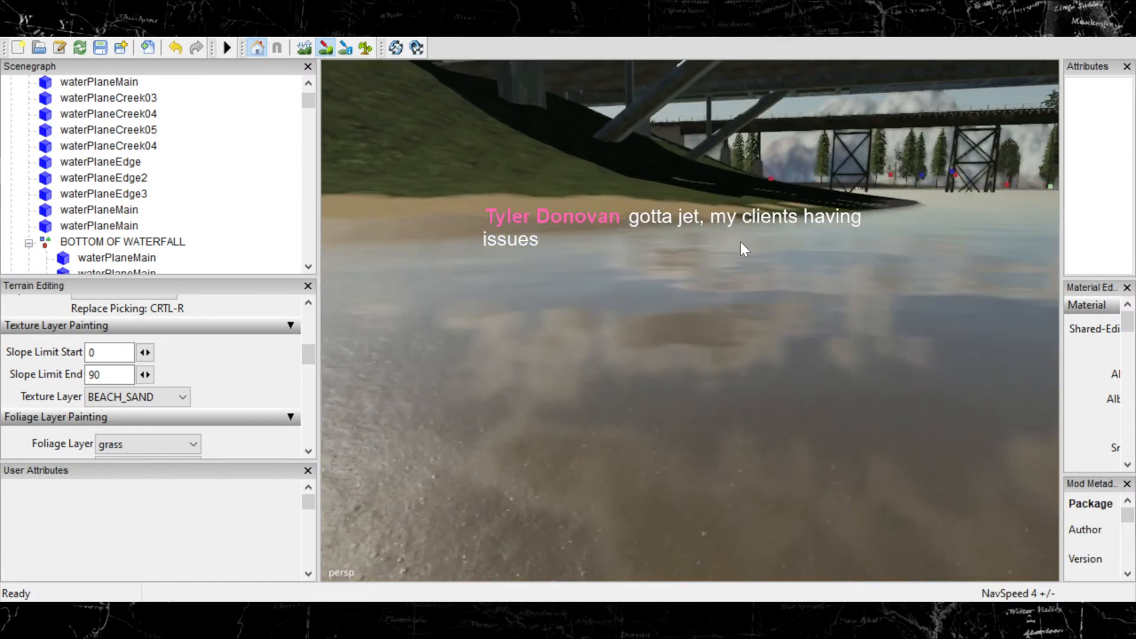
pyautogui.scroll(3, 658, 297)
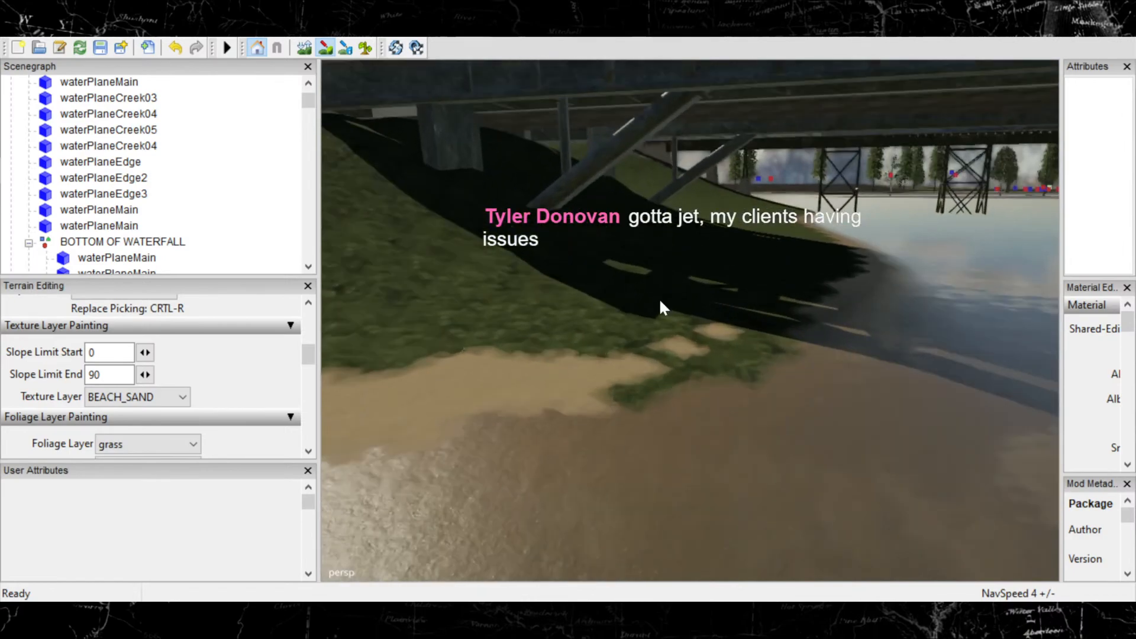
# Switch the texture layer to SANDWET and paint over the grass left along the waterline at the edge of the bridge's shadow.
pyautogui.scroll(-4, 947, 385)
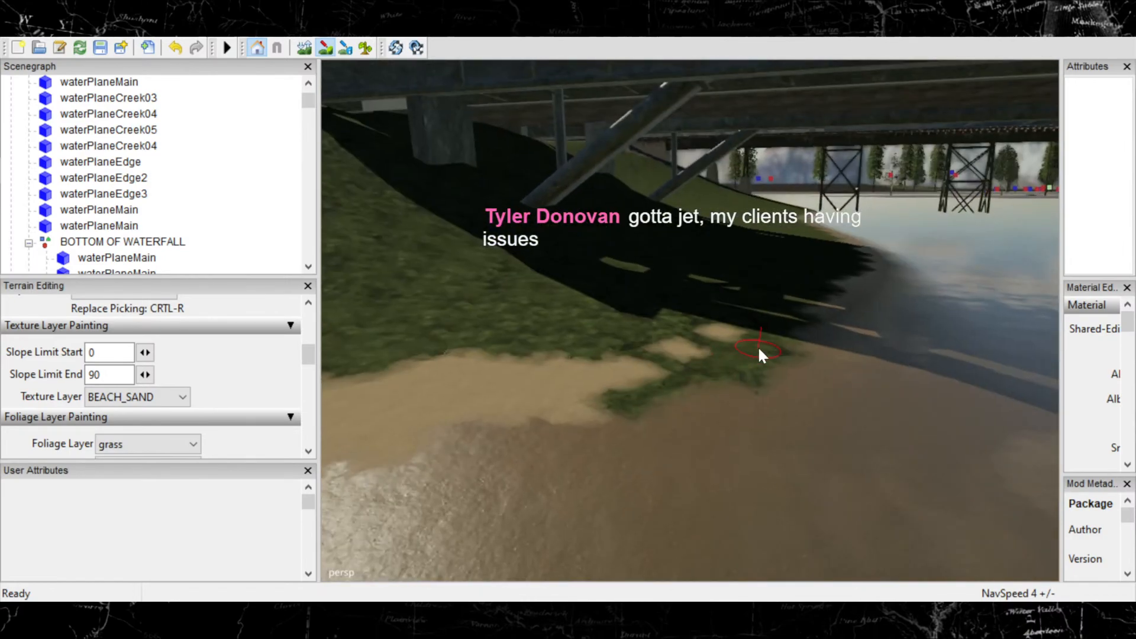
pyautogui.keyDown('alt'); pyautogui.moveTo(758, 349); pyautogui.dragTo(680, 367, button='middle'); pyautogui.keyUp('alt')
pyautogui.click(175, 397)
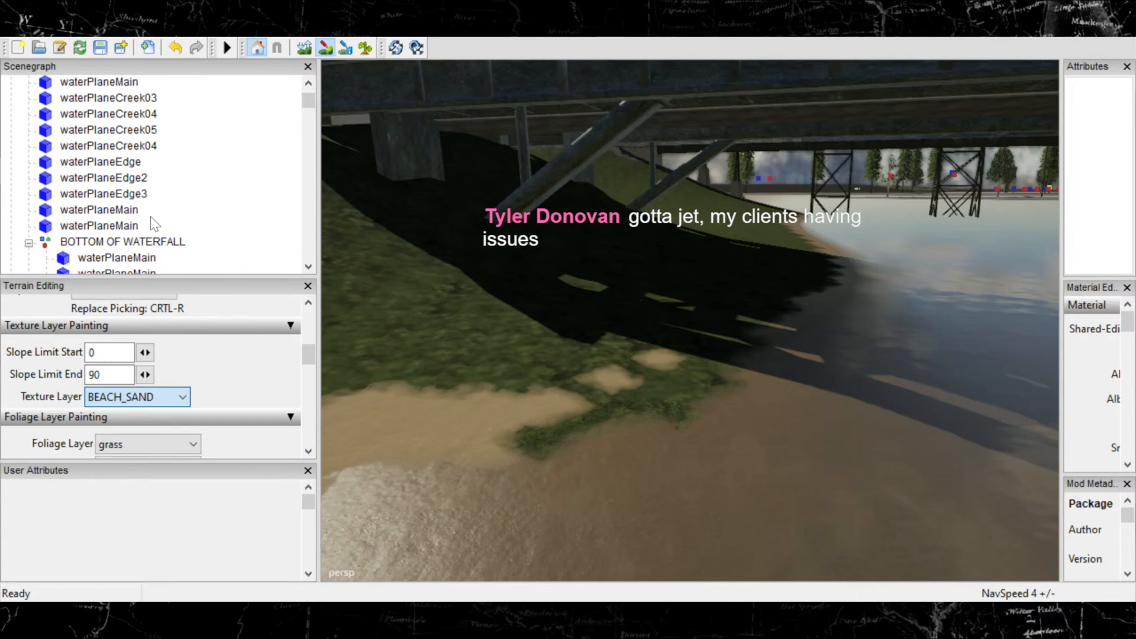
pyautogui.press('Down')
pyautogui.moveTo(656, 422)
pyautogui.mouseDown()
pyautogui.moveTo(556, 453)
pyautogui.moveTo(729, 420)
pyautogui.mouseUp()
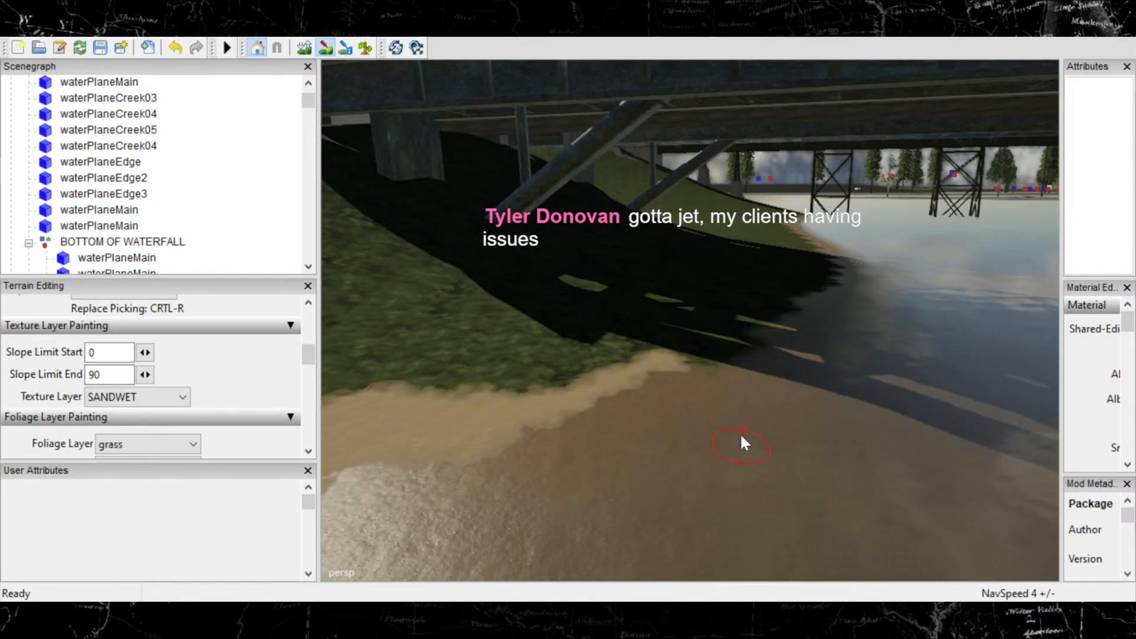
pyautogui.moveTo(747, 441)
pyautogui.keyDown('alt'); pyautogui.mouseDown(button='middle')
pyautogui.moveTo(751, 362)
pyautogui.moveTo(779, 320)
pyautogui.moveTo(677, 429)
pyautogui.moveTo(687, 378)
pyautogui.moveTo(779, 324)
pyautogui.mouseUp(button='middle'); pyautogui.keyUp('alt')
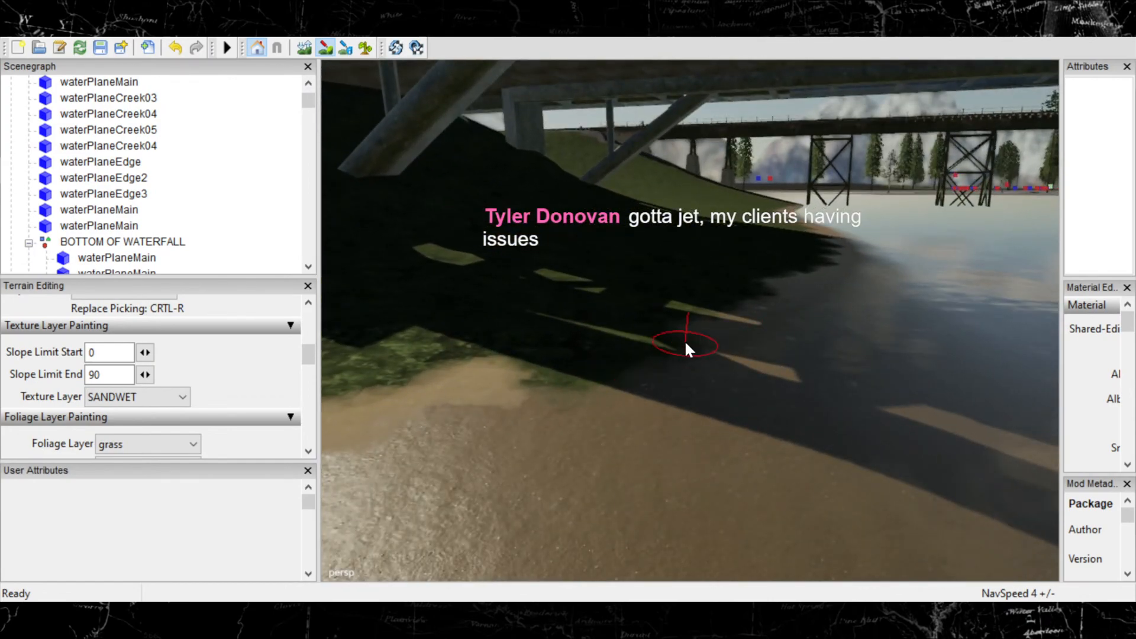
pyautogui.moveTo(685, 348); pyautogui.dragTo(680, 406)
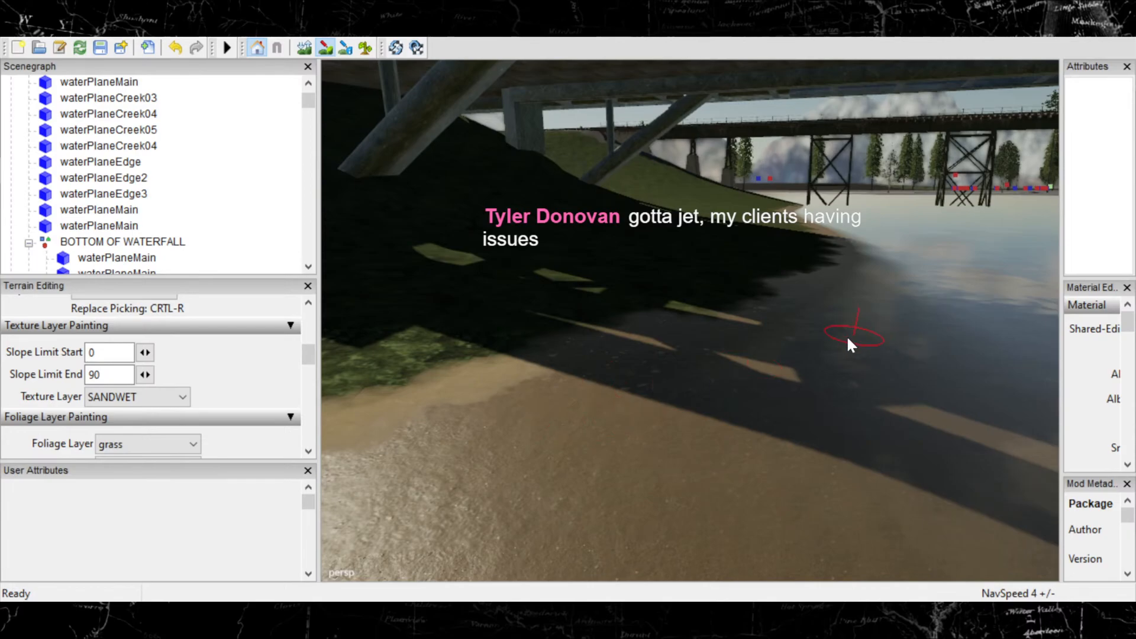
pyautogui.moveTo(847, 338)
pyautogui.keyDown('alt'); pyautogui.mouseDown(button='middle')
pyautogui.moveTo(831, 345)
pyautogui.moveTo(984, 299)
pyautogui.moveTo(619, 390)
pyautogui.moveTo(761, 373)
pyautogui.moveTo(706, 423)
pyautogui.moveTo(744, 375)
pyautogui.mouseUp(button='middle'); pyautogui.keyUp('alt')
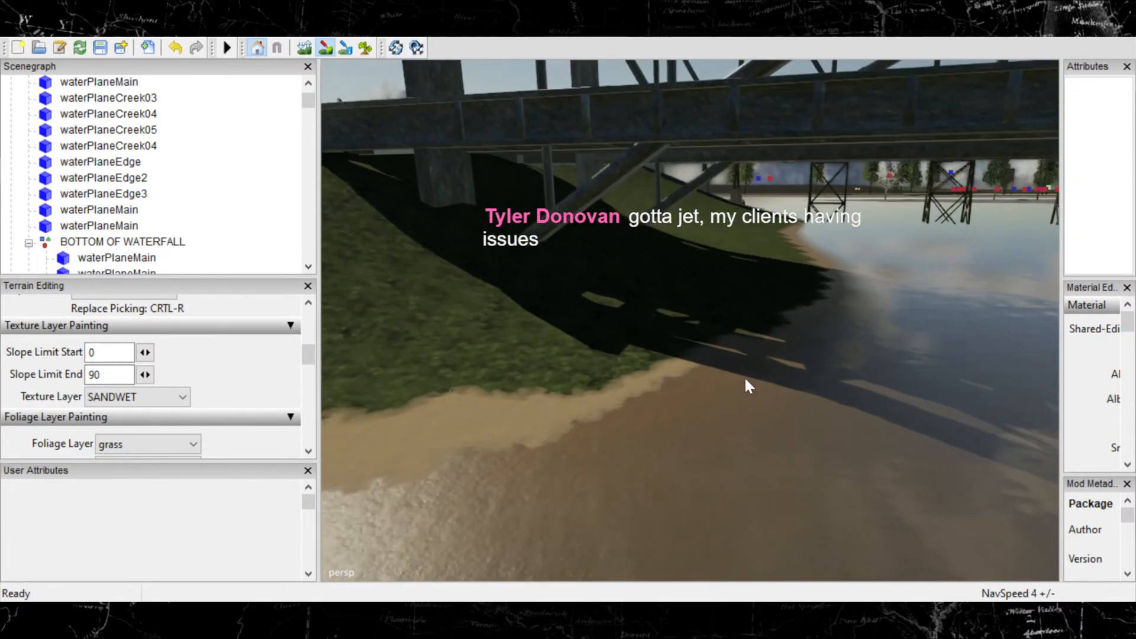
# Set the texture layer back to BEACH_SAND and push the sand edge slightly into the grass beside the bridge's shadow.
pyautogui.click(173, 402)
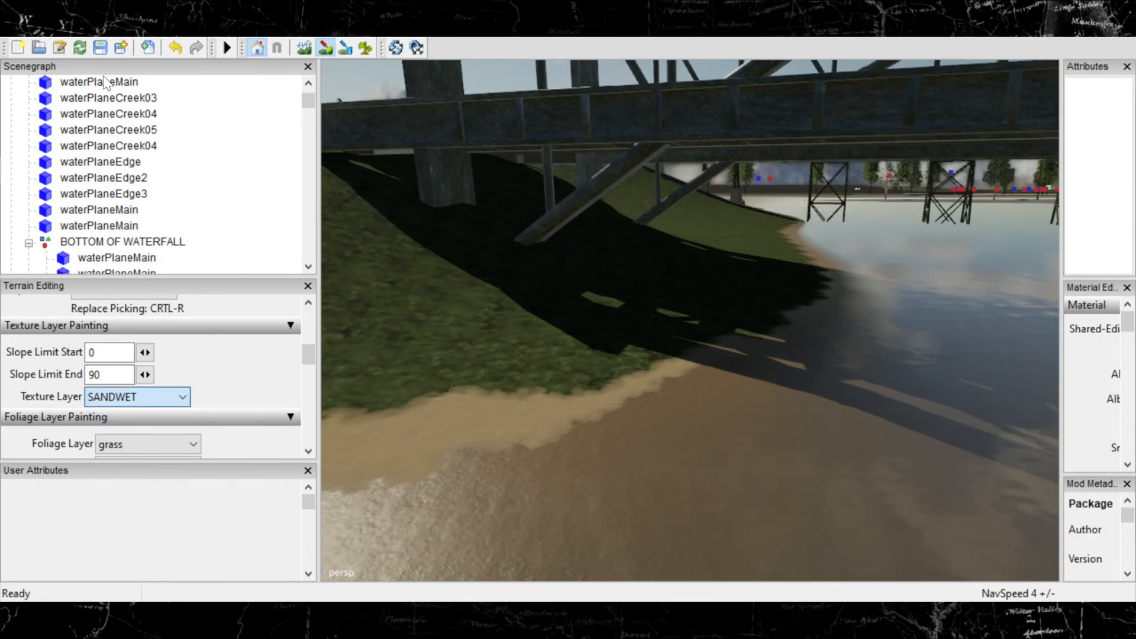
pyautogui.scroll(2, 107, 148)
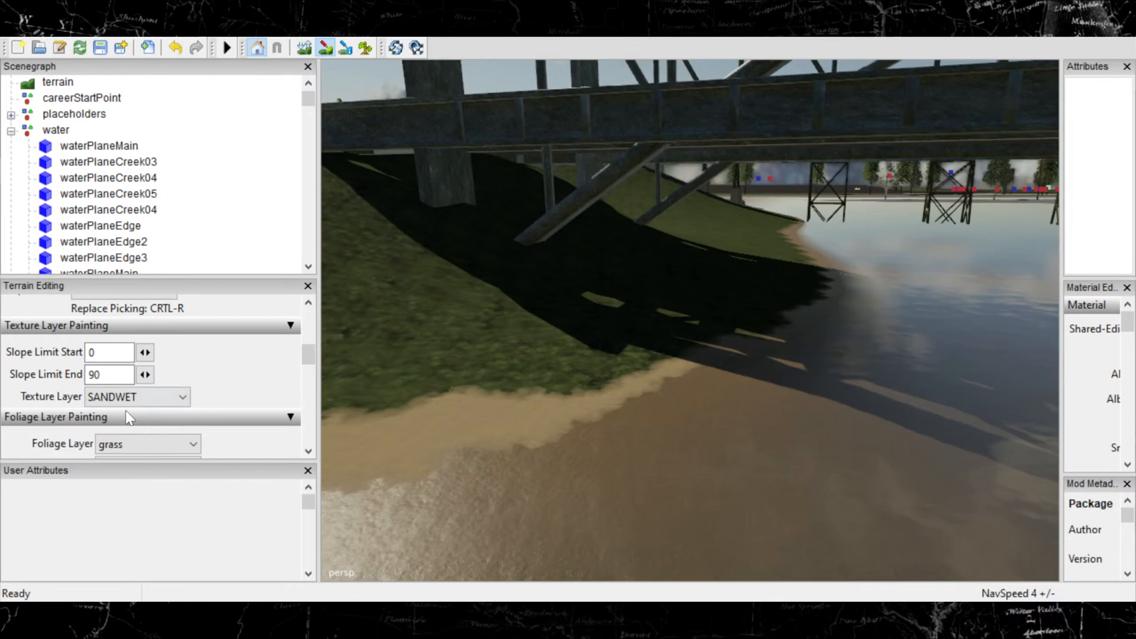
pyautogui.scroll(1, 104, 93)
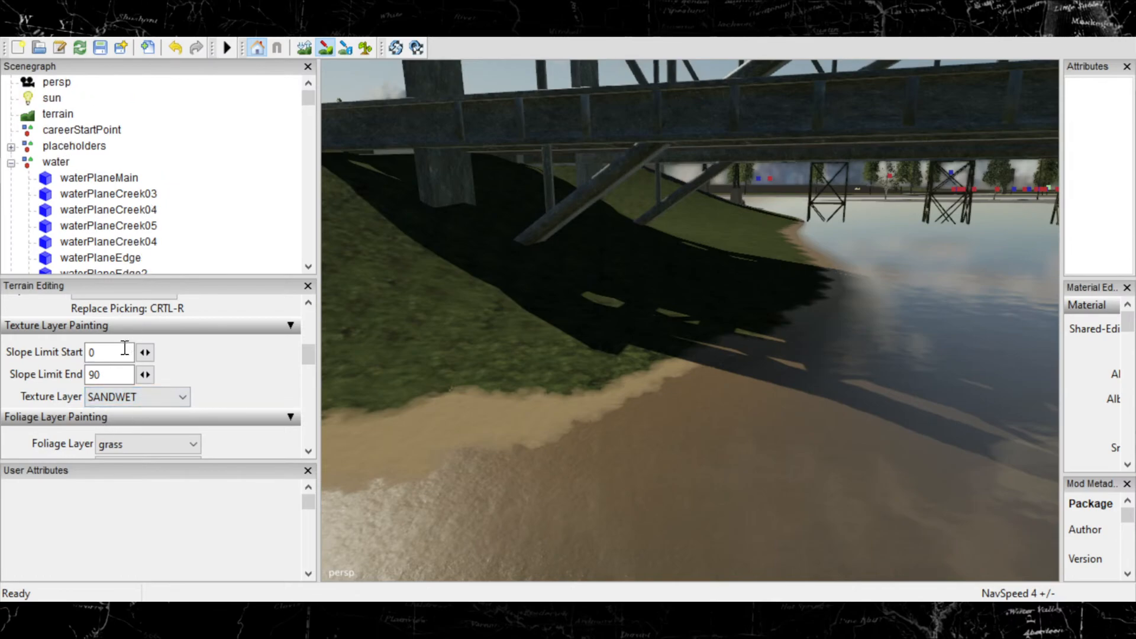
pyautogui.click(119, 401)
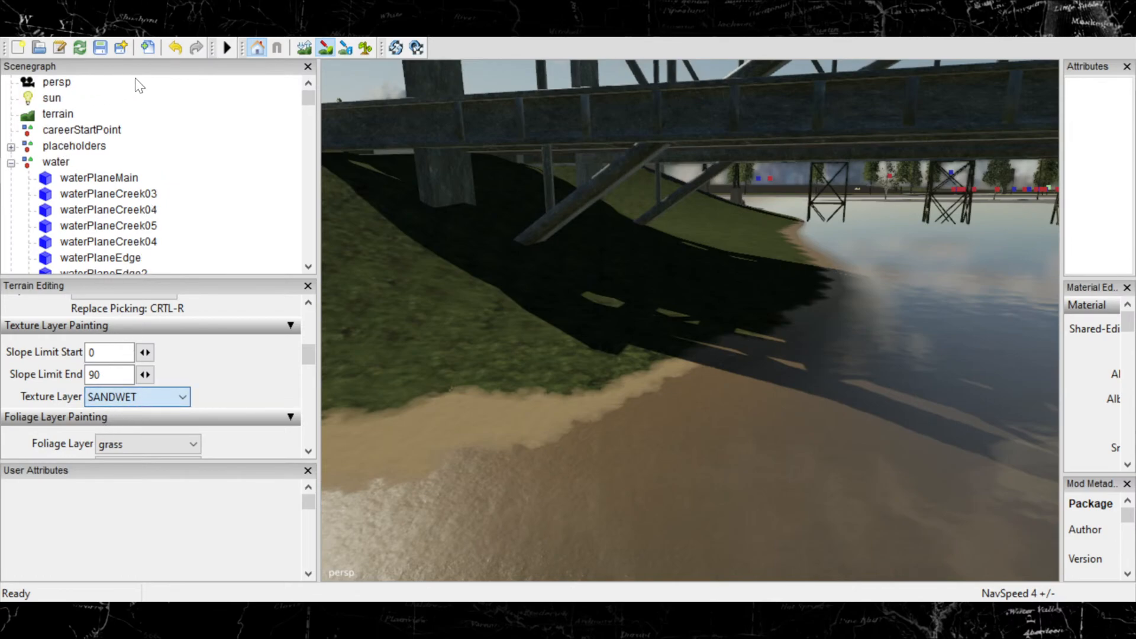
pyautogui.click(120, 220)
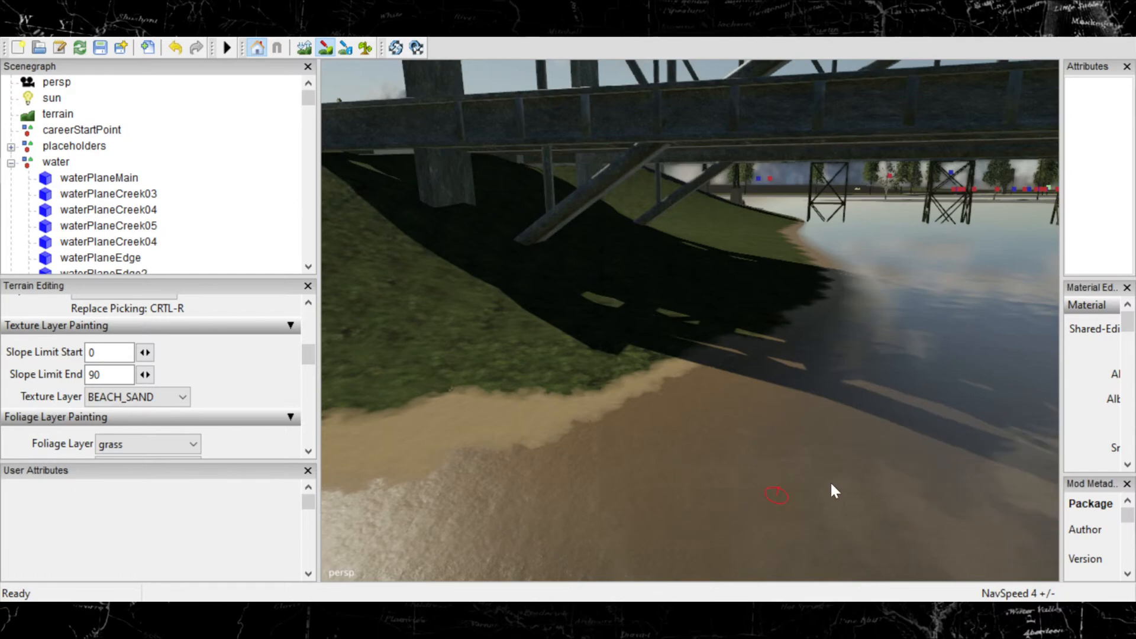
pyautogui.moveTo(513, 392); pyautogui.dragTo(577, 380)
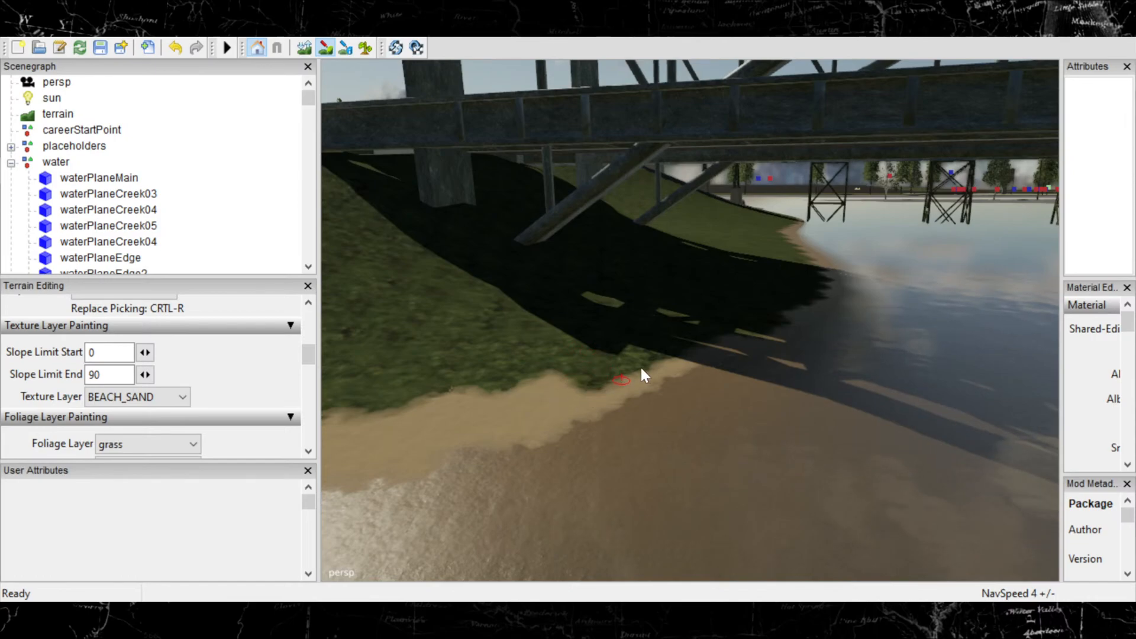
# Extend the BEACH_SAND strip to the edge of the bridge's shadow and widen the sand into the grass on the bridge's far side.
pyautogui.moveTo(665, 354)
pyautogui.mouseDown()
pyautogui.moveTo(599, 379)
pyautogui.moveTo(744, 323)
pyautogui.moveTo(757, 321)
pyautogui.moveTo(716, 351)
pyautogui.moveTo(761, 338)
pyautogui.mouseUp()
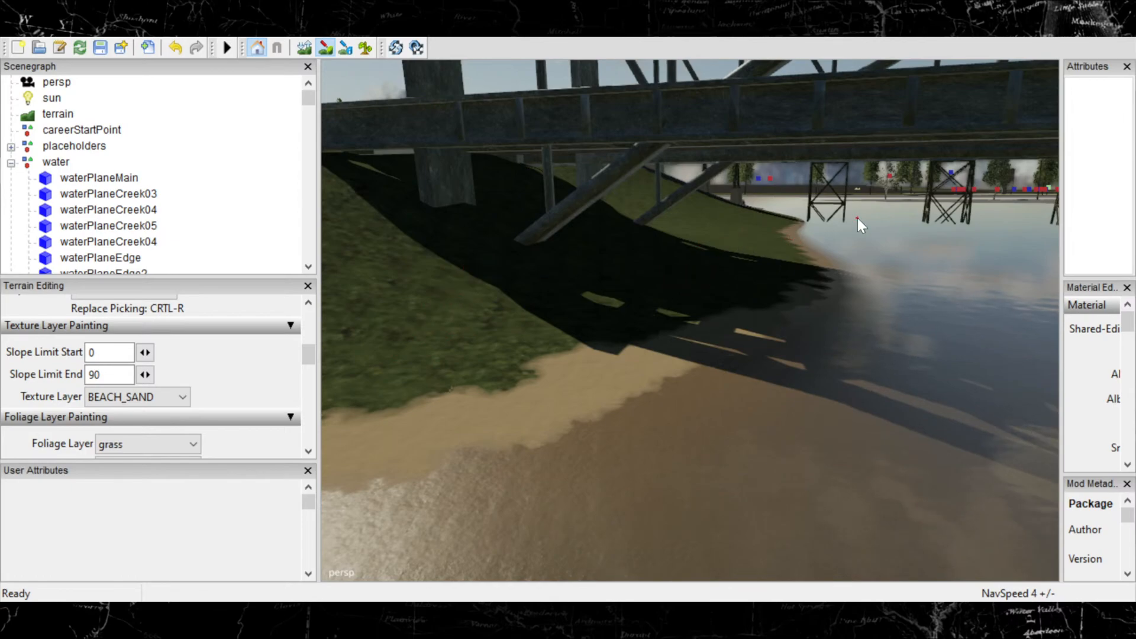
pyautogui.keyDown('alt'); pyautogui.moveTo(740, 307); pyautogui.dragTo(582, 349, button='right'); pyautogui.keyUp('alt')
pyautogui.keyDown('alt'); pyautogui.moveTo(780, 219); pyautogui.dragTo(569, 560, button='middle'); pyautogui.keyUp('alt')
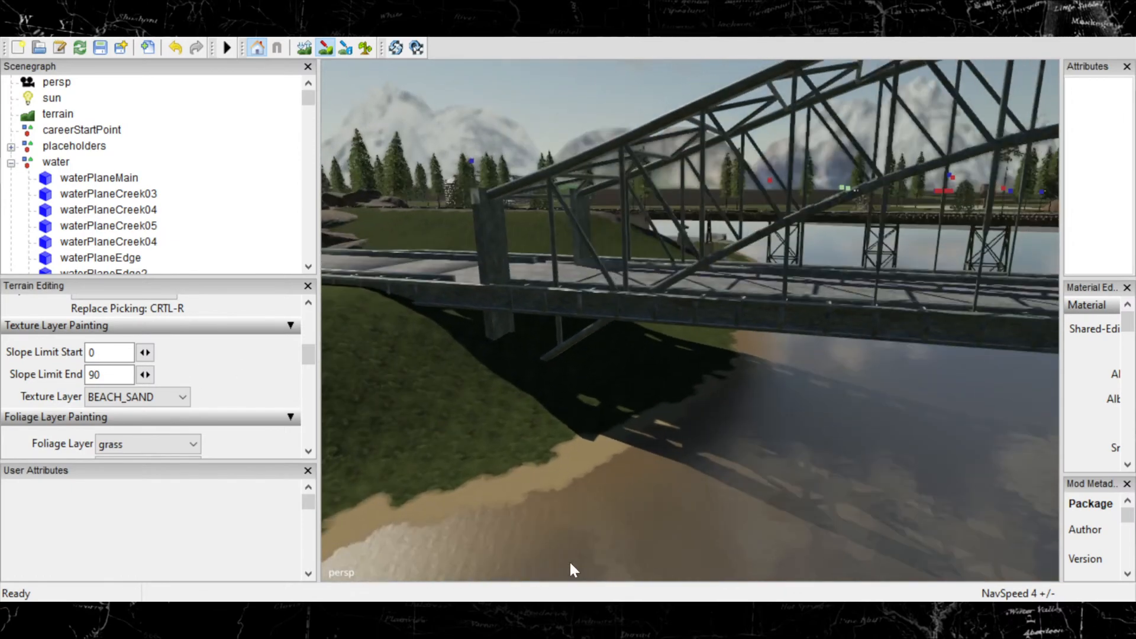
pyautogui.keyDown('alt'); pyautogui.moveTo(570, 563); pyautogui.dragTo(982, 278, button='right'); pyautogui.keyUp('alt')
pyautogui.keyDown('alt'); pyautogui.moveTo(770, 462); pyautogui.dragTo(923, 379, button='right'); pyautogui.keyUp('alt')
pyautogui.keyDown('alt'); pyautogui.moveTo(680, 504); pyautogui.dragTo(738, 326, button='middle'); pyautogui.keyUp('alt')
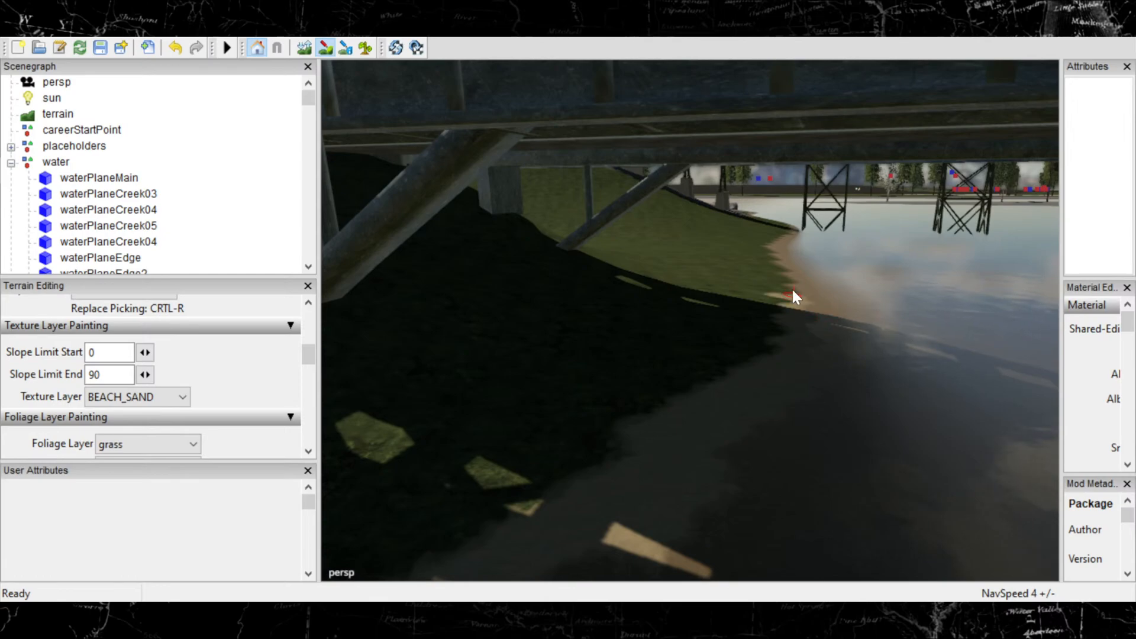
pyautogui.scroll(5, 819, 310)
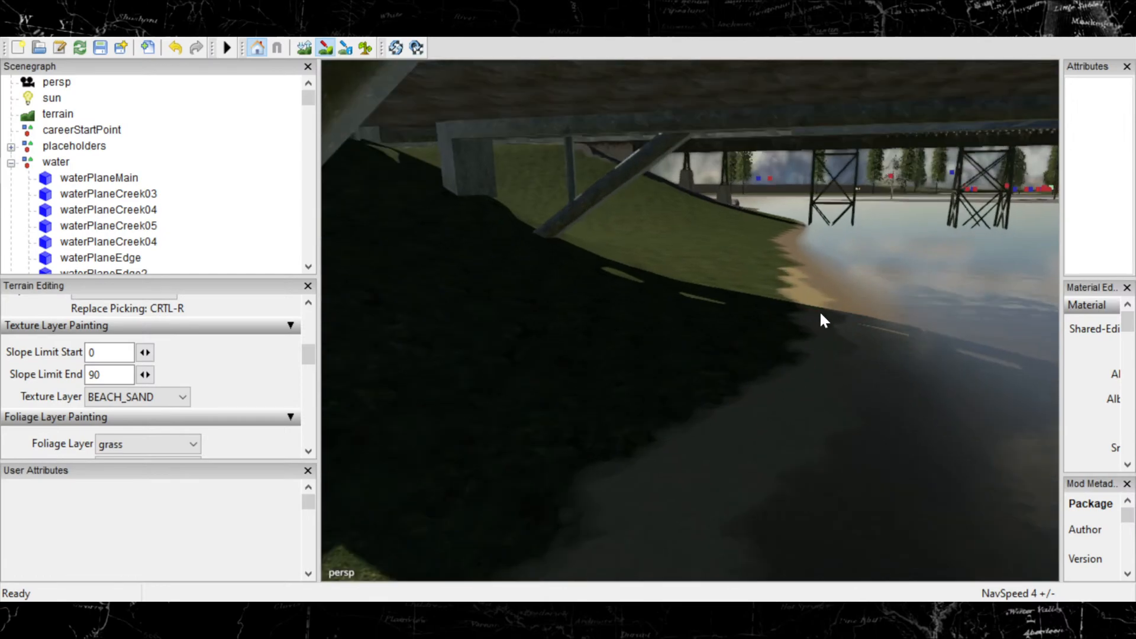
pyautogui.scroll(-5, 781, 323)
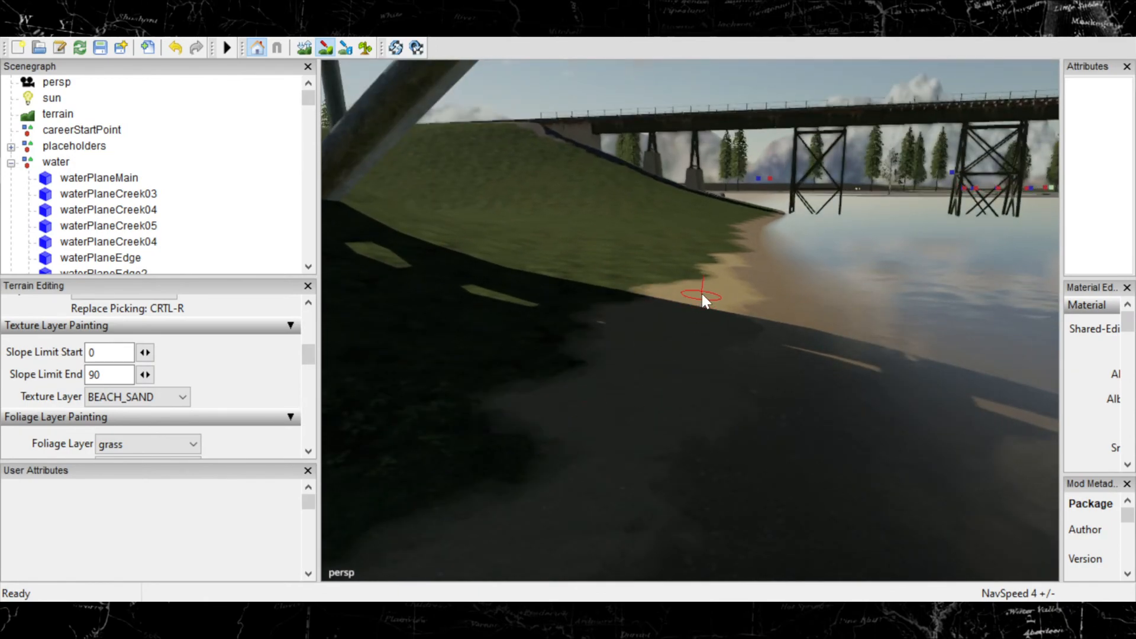
pyautogui.scroll(4, 787, 294)
pyautogui.scroll(-4, 692, 442)
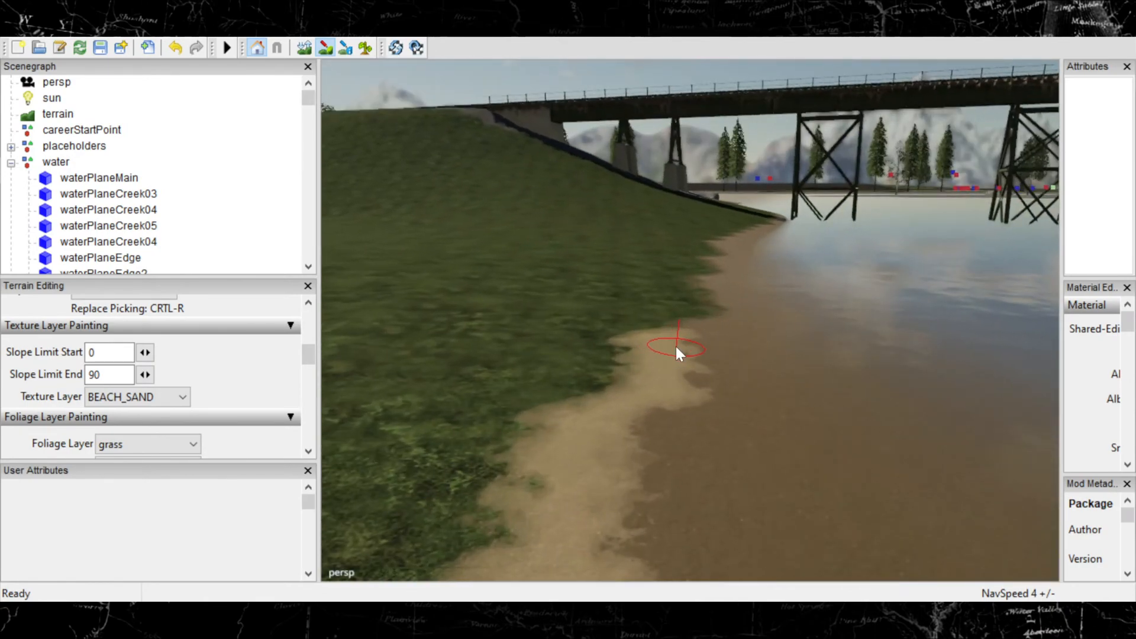
pyautogui.moveTo(634, 339)
pyautogui.mouseDown()
pyautogui.moveTo(583, 405)
pyautogui.moveTo(602, 380)
pyautogui.moveTo(587, 360)
pyautogui.moveTo(660, 304)
pyautogui.moveTo(704, 291)
pyautogui.moveTo(684, 326)
pyautogui.moveTo(697, 324)
pyautogui.mouseUp()
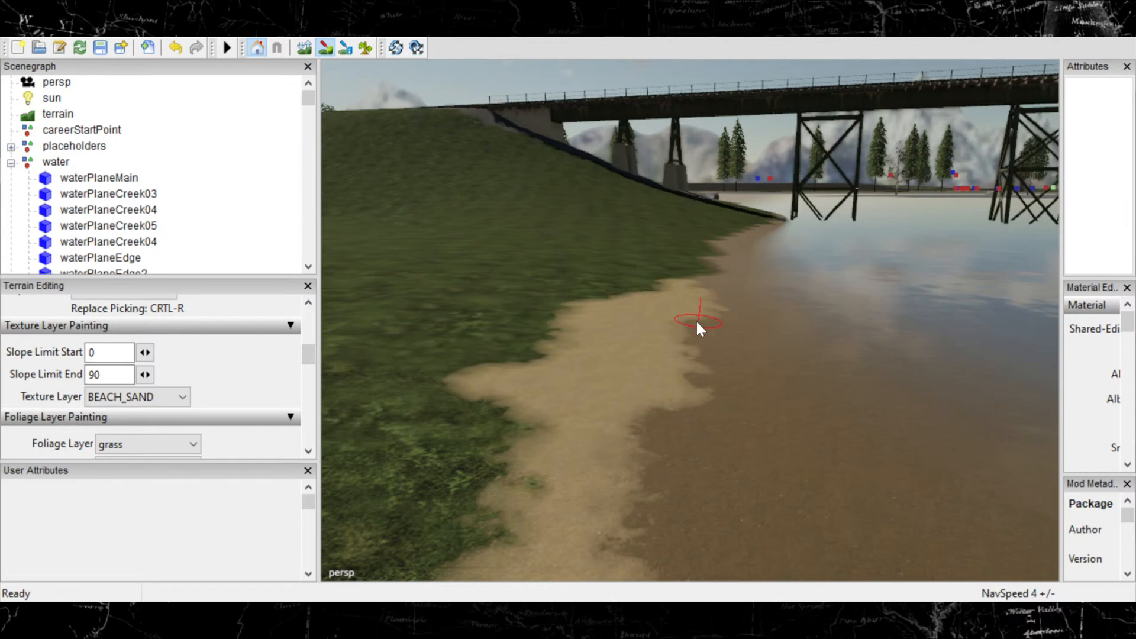
# Continue the irregular BEACH_SAND strip along the grassy waterline up to the railway bridge's shadow.
pyautogui.keyDown('alt'); pyautogui.moveTo(615, 314); pyautogui.dragTo(713, 417, button='middle'); pyautogui.keyUp('alt')
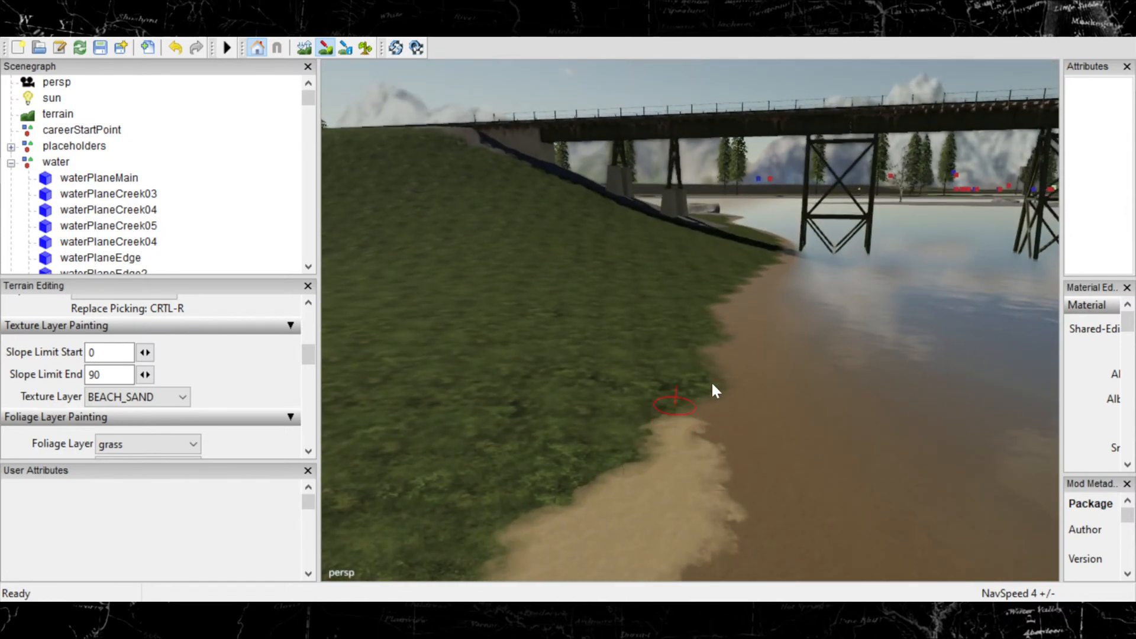
pyautogui.moveTo(713, 385)
pyautogui.mouseDown()
pyautogui.moveTo(693, 411)
pyautogui.moveTo(722, 401)
pyautogui.moveTo(657, 439)
pyautogui.moveTo(693, 367)
pyautogui.moveTo(682, 343)
pyautogui.moveTo(701, 361)
pyautogui.moveTo(725, 295)
pyautogui.mouseUp()
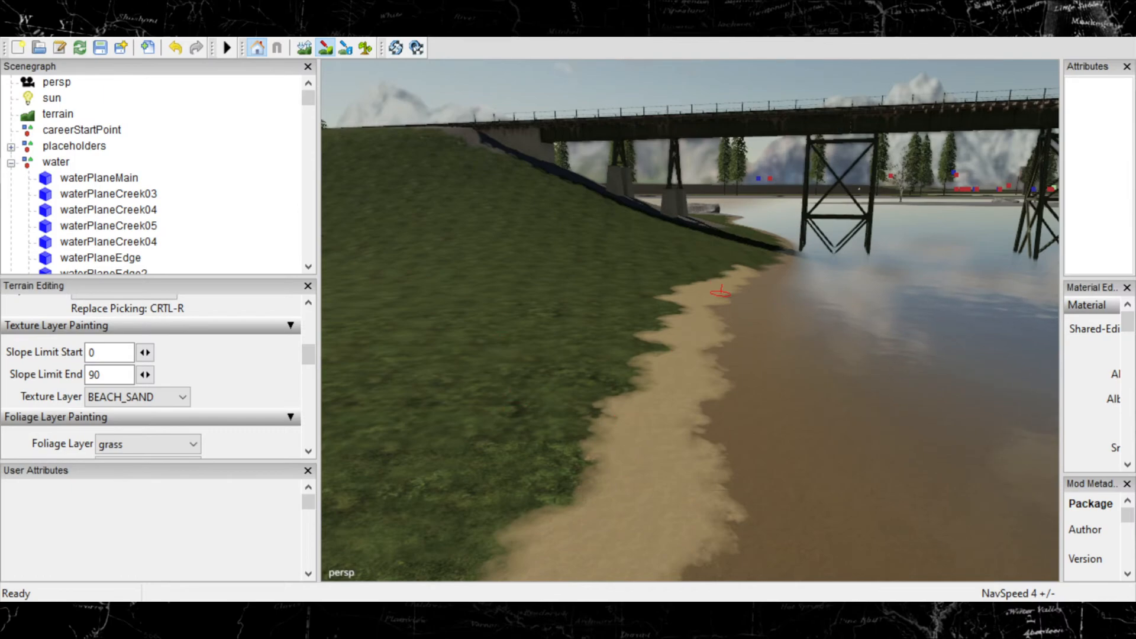
pyautogui.keyDown('alt'); pyautogui.moveTo(722, 291); pyautogui.dragTo(594, 523, button='middle'); pyautogui.keyUp('alt')
pyautogui.keyDown('alt'); pyautogui.moveTo(594, 523); pyautogui.dragTo(1009, 236, button='right'); pyautogui.keyUp('alt')
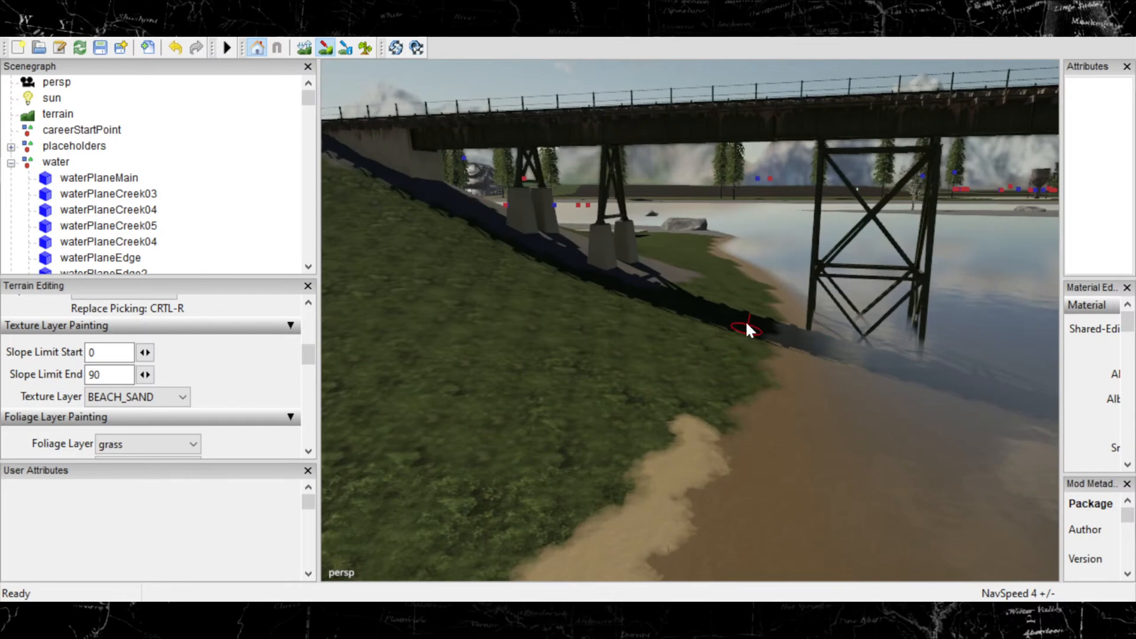
pyautogui.moveTo(756, 349)
pyautogui.mouseDown()
pyautogui.moveTo(766, 349)
pyautogui.moveTo(761, 385)
pyautogui.moveTo(710, 418)
pyautogui.moveTo(725, 437)
pyautogui.moveTo(728, 424)
pyautogui.mouseUp()
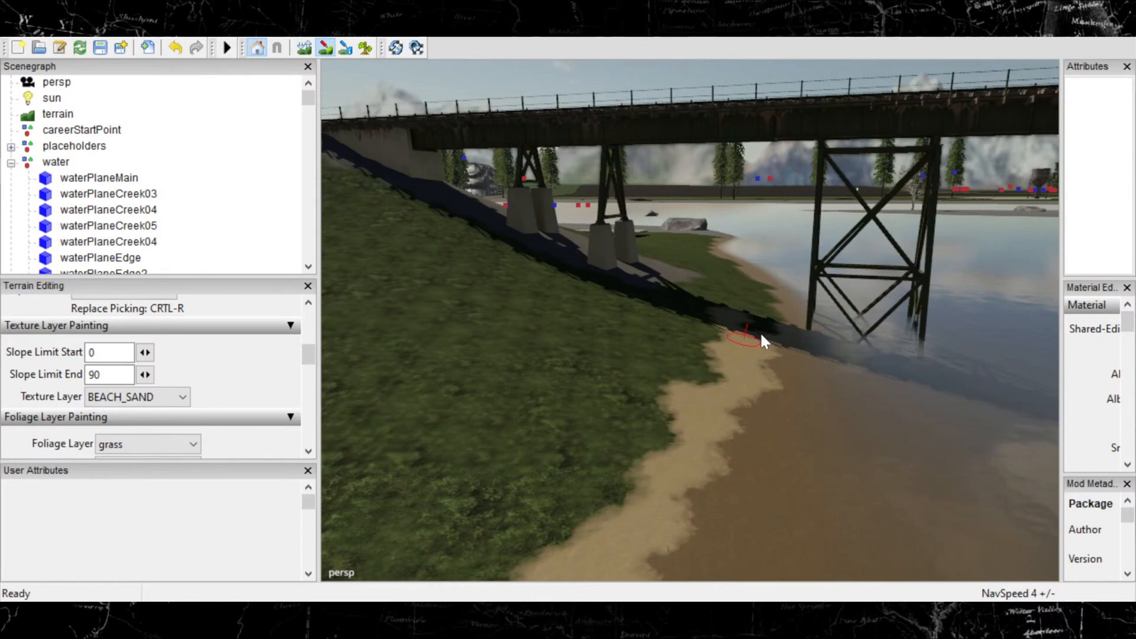
# Paint an uneven BEACH_SAND edge along the waterline under and beyond the railway bridge.
pyautogui.keyDown('alt'); pyautogui.moveTo(677, 362); pyautogui.dragTo(889, 282, button='right'); pyautogui.keyUp('alt')
pyautogui.keyDown('alt'); pyautogui.moveTo(889, 282); pyautogui.dragTo(682, 518, button='middle'); pyautogui.keyUp('alt')
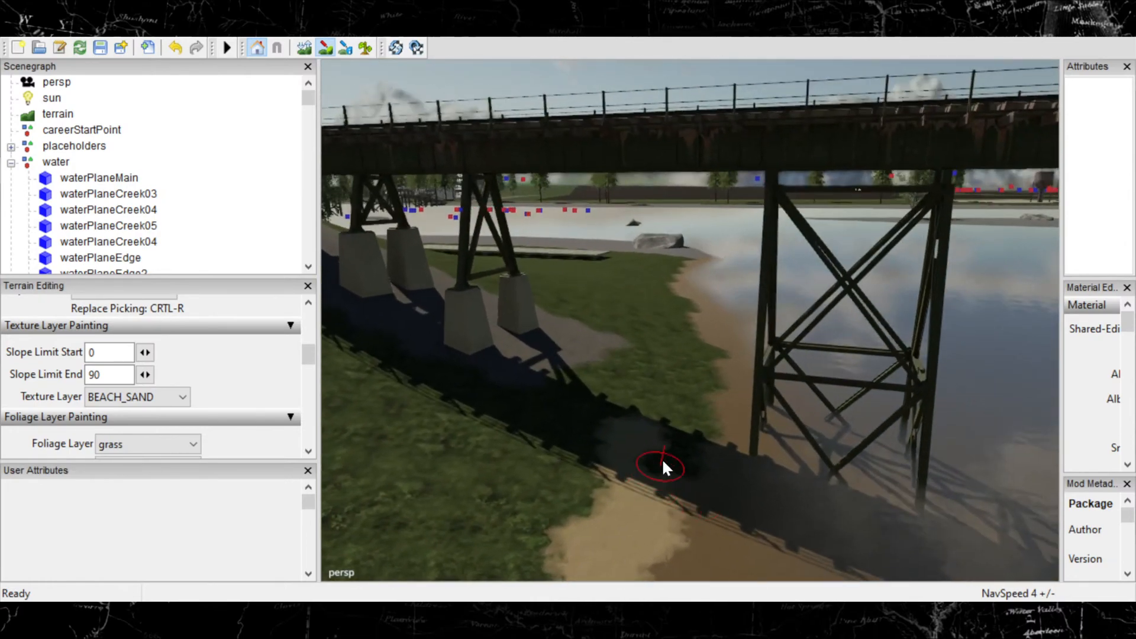
pyautogui.moveTo(662, 459)
pyautogui.mouseDown()
pyautogui.moveTo(690, 466)
pyautogui.moveTo(720, 378)
pyautogui.moveTo(685, 294)
pyautogui.mouseUp()
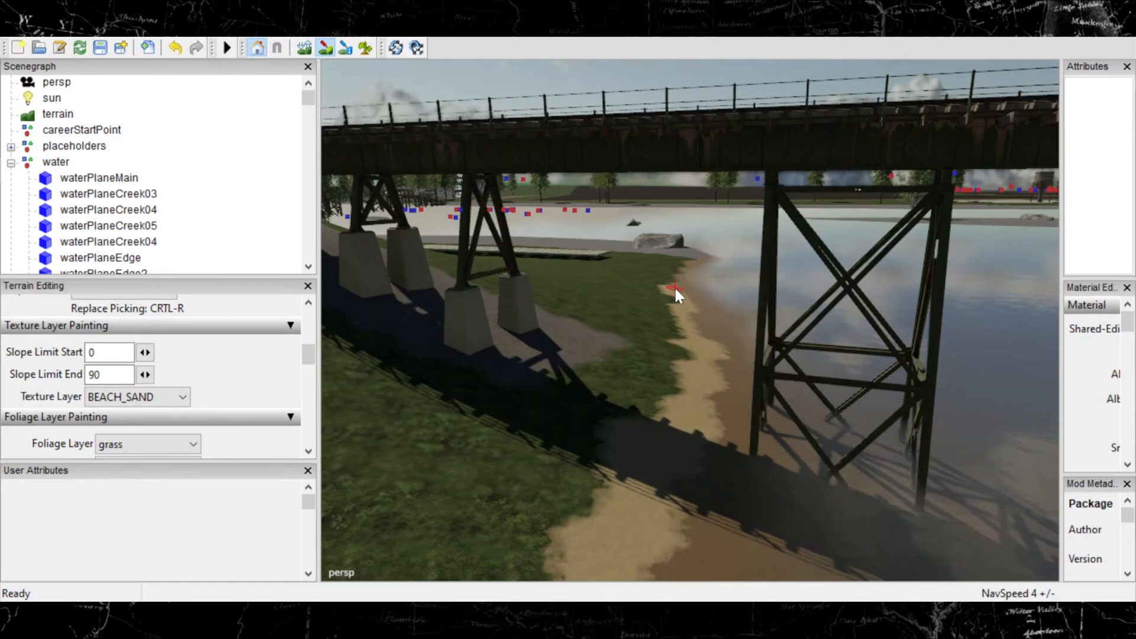
# Examine the shoreline and sand edge around the railway bridge from the embankment and from above.
pyautogui.keyDown('alt'); pyautogui.moveTo(524, 404); pyautogui.dragTo(978, 393, button='middle'); pyautogui.keyUp('alt')
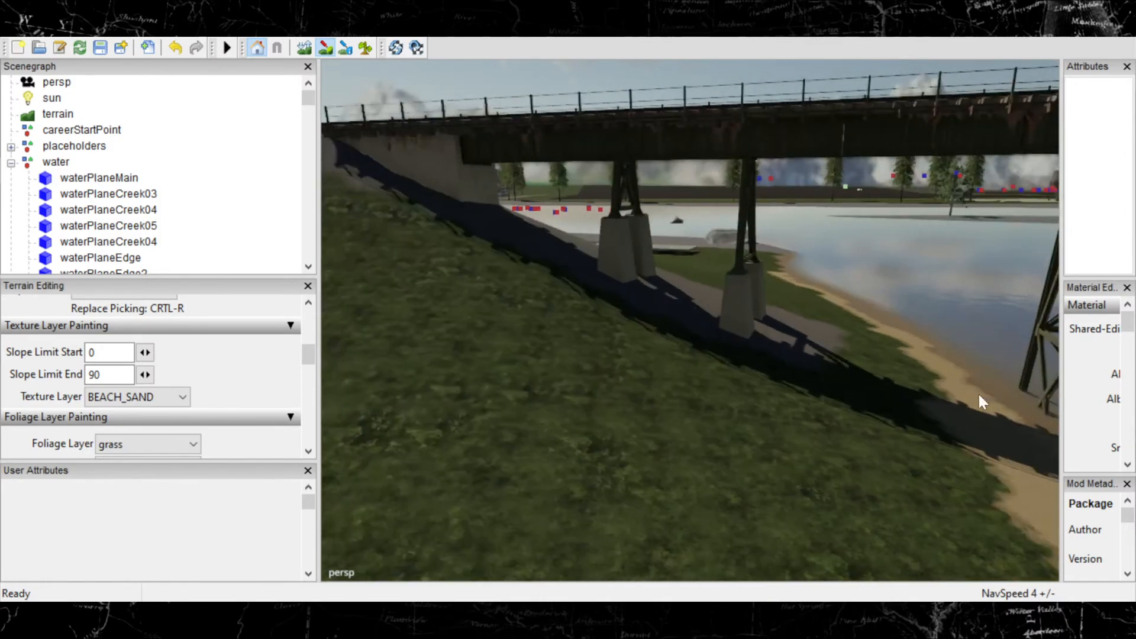
pyautogui.keyDown('alt'); pyautogui.moveTo(385, 408); pyautogui.dragTo(252, 560, button='middle'); pyautogui.keyUp('alt')
pyautogui.keyDown('alt'); pyautogui.moveTo(440, 476); pyautogui.dragTo(675, 389, button='middle'); pyautogui.keyUp('alt')
pyautogui.keyDown('alt'); pyautogui.moveTo(521, 447); pyautogui.dragTo(829, 393, button='middle'); pyautogui.keyUp('alt')
pyautogui.keyDown('alt'); pyautogui.moveTo(713, 414); pyautogui.dragTo(946, 272, button='right'); pyautogui.keyUp('alt')
pyautogui.keyDown('alt'); pyautogui.moveTo(503, 361); pyautogui.dragTo(631, 290, button='right'); pyautogui.keyUp('alt')
pyautogui.keyDown('alt'); pyautogui.moveTo(631, 290); pyautogui.dragTo(439, 377, button='middle'); pyautogui.keyUp('alt')
pyautogui.keyDown('alt'); pyautogui.moveTo(440, 378); pyautogui.dragTo(536, 446, button='right'); pyautogui.keyUp('alt')
pyautogui.keyDown('alt'); pyautogui.moveTo(663, 308); pyautogui.dragTo(572, 378, button='right'); pyautogui.keyUp('alt')
pyautogui.keyDown('alt'); pyautogui.moveTo(698, 284); pyautogui.dragTo(608, 353, button='right'); pyautogui.keyUp('alt')
pyautogui.keyDown('alt'); pyautogui.moveTo(608, 353); pyautogui.dragTo(89, 488, button='middle'); pyautogui.keyUp('alt')
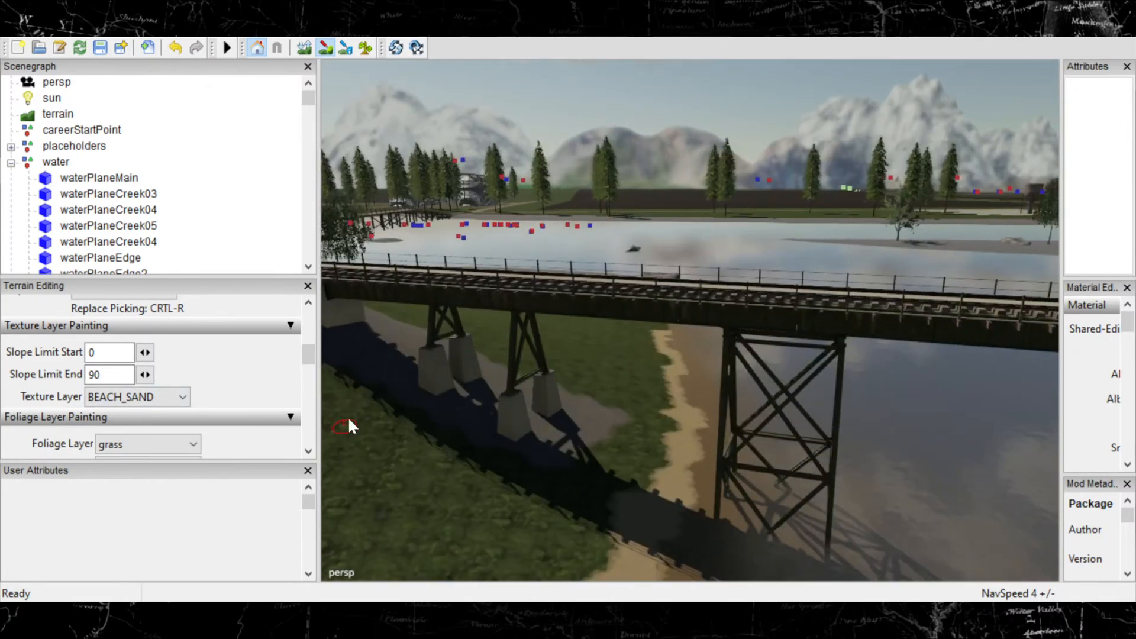
pyautogui.keyDown('alt'); pyautogui.moveTo(592, 420); pyautogui.dragTo(923, 521, button='middle'); pyautogui.keyUp('alt')
pyautogui.keyDown('alt'); pyautogui.moveTo(630, 466); pyautogui.dragTo(903, 478, button='middle'); pyautogui.keyUp('alt')
pyautogui.keyDown('alt'); pyautogui.moveTo(903, 478); pyautogui.dragTo(791, 488, button='right'); pyautogui.keyUp('alt')
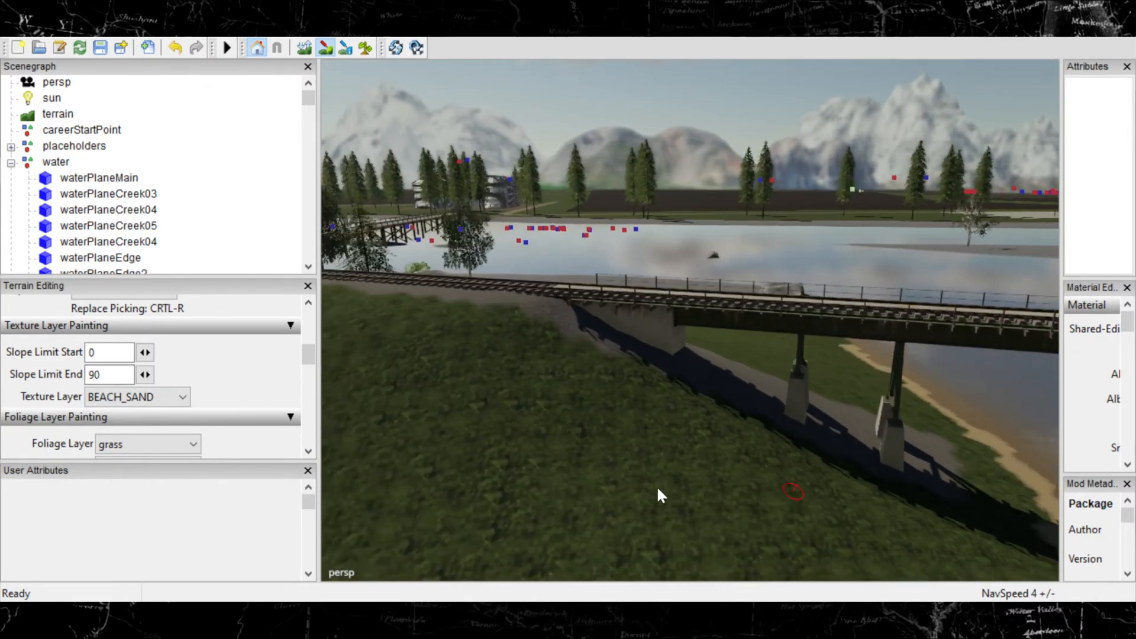
pyautogui.keyDown('alt'); pyautogui.moveTo(659, 495); pyautogui.dragTo(1006, 361, button='right'); pyautogui.keyUp('alt')
pyautogui.keyDown('alt'); pyautogui.moveTo(939, 388); pyautogui.dragTo(445, 466, button='middle'); pyautogui.keyUp('alt')
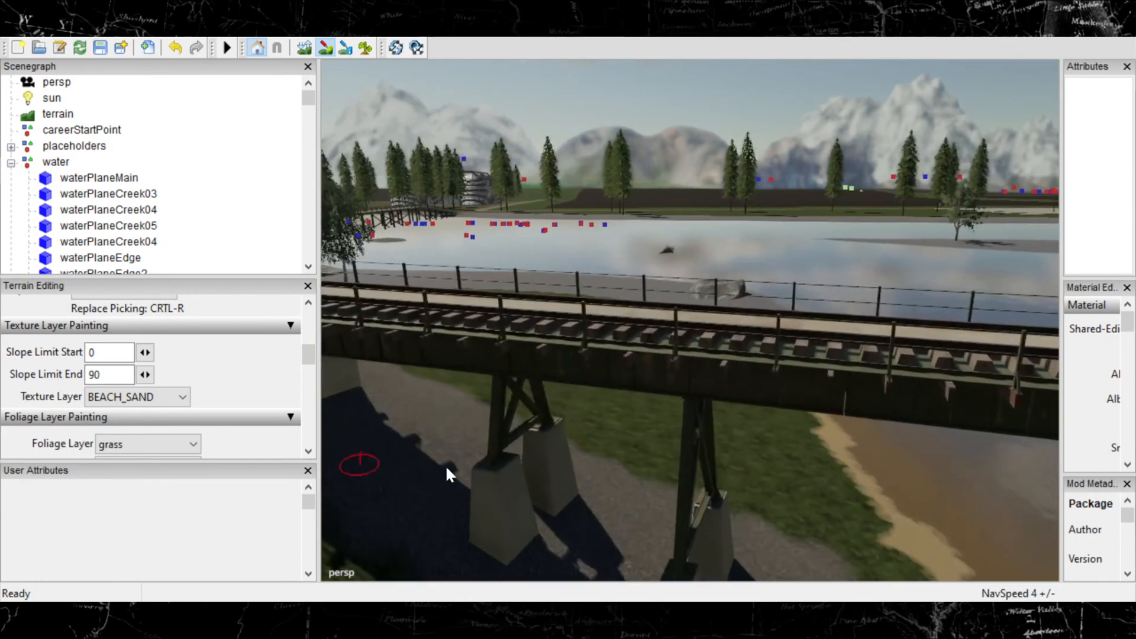
pyautogui.keyDown('alt'); pyautogui.moveTo(766, 472); pyautogui.dragTo(396, 218, button='middle'); pyautogui.keyUp('alt')
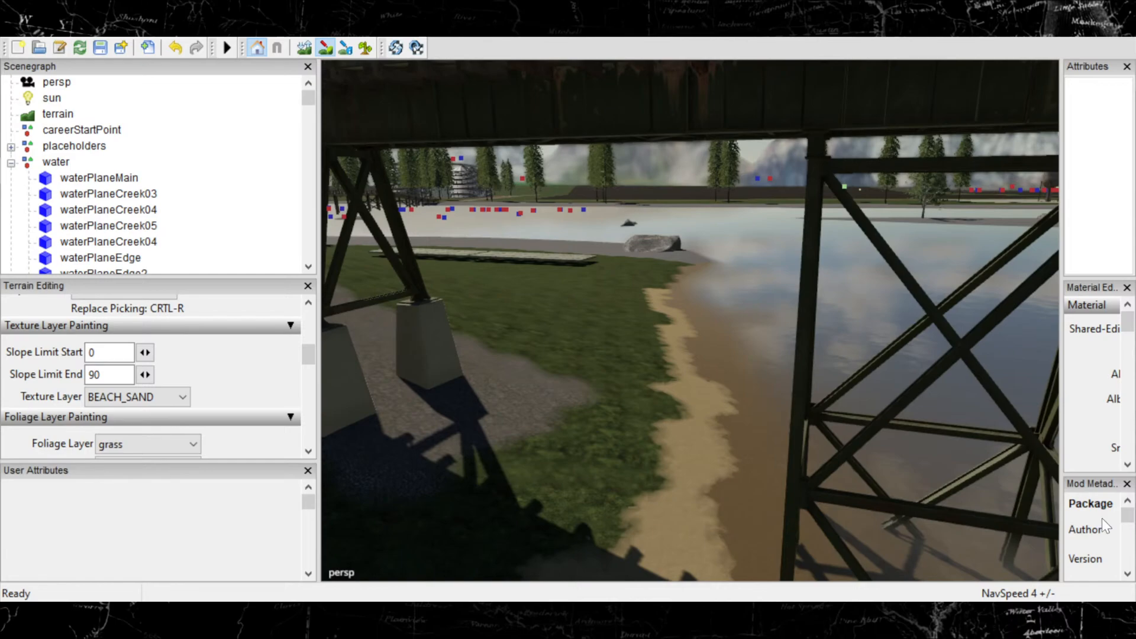
# Extend the BEACH_SAND strip past the wooden platform to the gravel near the boulder and fill its narrow gaps.
pyautogui.keyDown('alt'); pyautogui.moveTo(612, 424); pyautogui.dragTo(954, 229, button='right'); pyautogui.keyUp('alt')
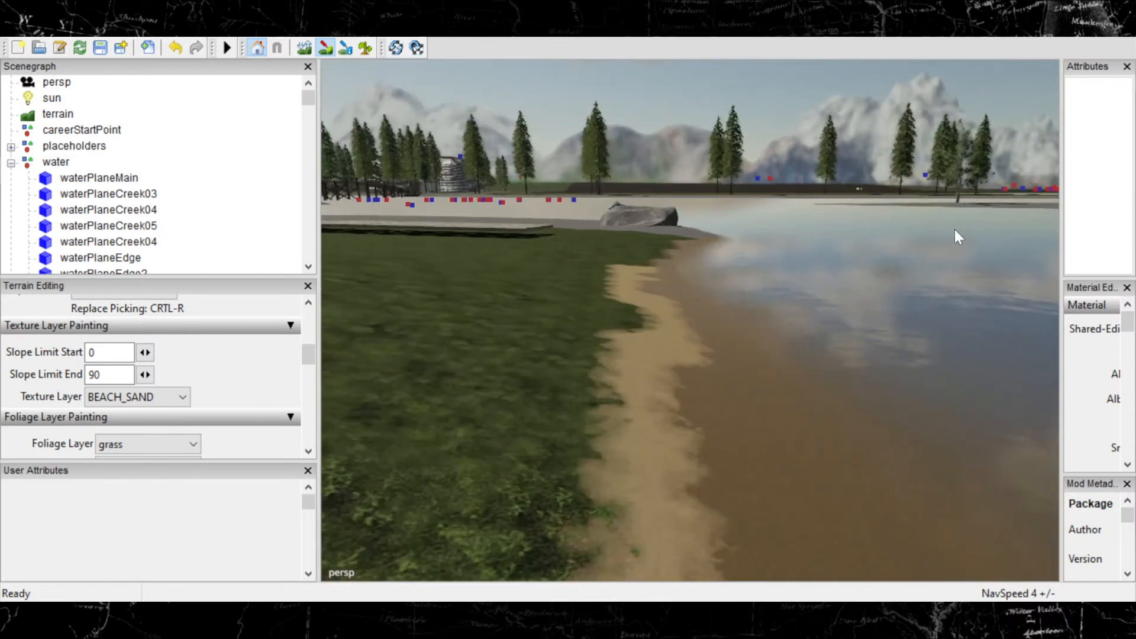
pyautogui.keyDown('alt'); pyautogui.moveTo(636, 266); pyautogui.dragTo(818, 197, button='right'); pyautogui.keyUp('alt')
pyautogui.moveTo(818, 197)
pyautogui.keyDown('alt'); pyautogui.mouseDown(button='middle')
pyautogui.moveTo(721, 516)
pyautogui.moveTo(732, 557)
pyautogui.mouseUp(button='middle'); pyautogui.keyUp('alt')
pyautogui.moveTo(719, 465)
pyautogui.keyDown('alt'); pyautogui.mouseDown(button='right')
pyautogui.moveTo(772, 441)
pyautogui.moveTo(883, 284)
pyautogui.mouseUp(button='right'); pyautogui.keyUp('alt')
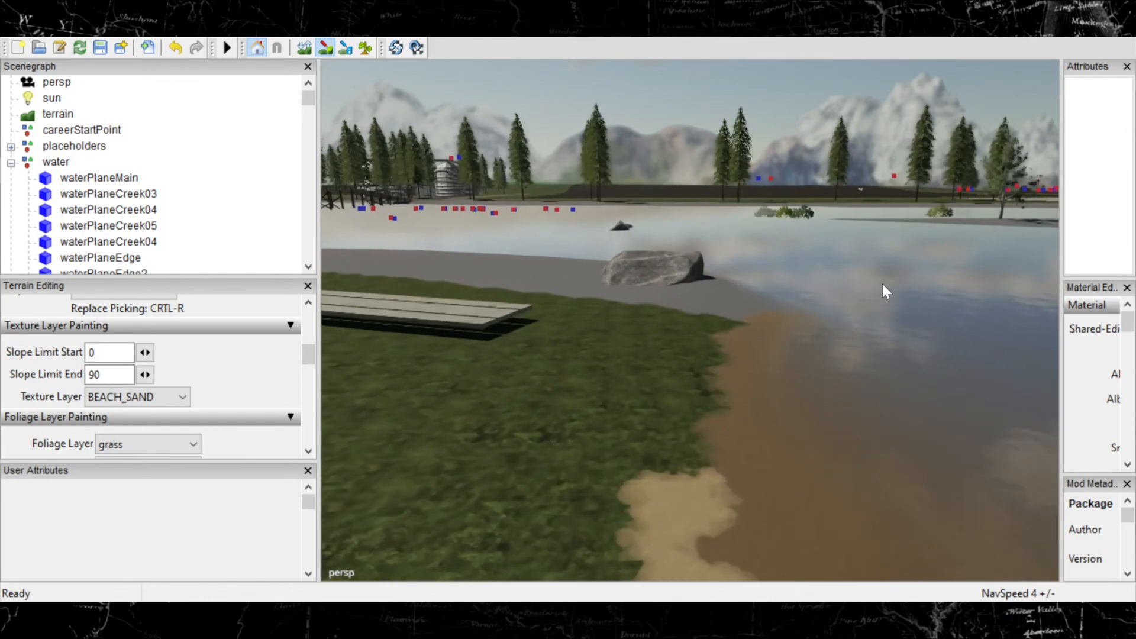
pyautogui.moveTo(687, 458)
pyautogui.mouseDown()
pyautogui.moveTo(708, 408)
pyautogui.moveTo(707, 460)
pyautogui.moveTo(696, 456)
pyautogui.mouseUp()
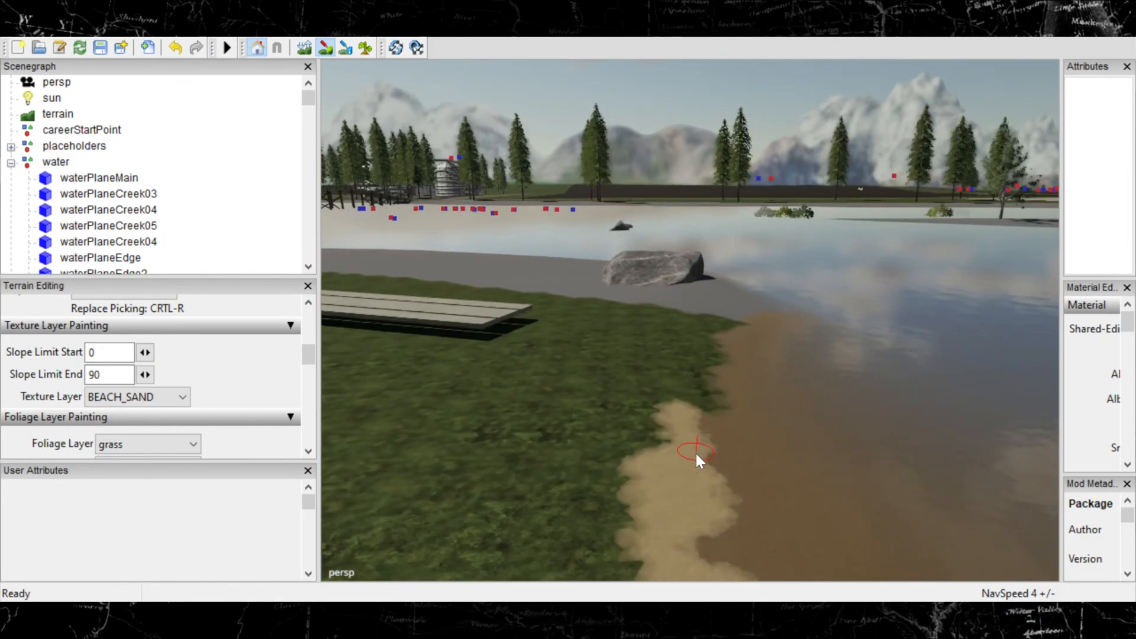
pyautogui.moveTo(701, 412); pyautogui.dragTo(731, 329)
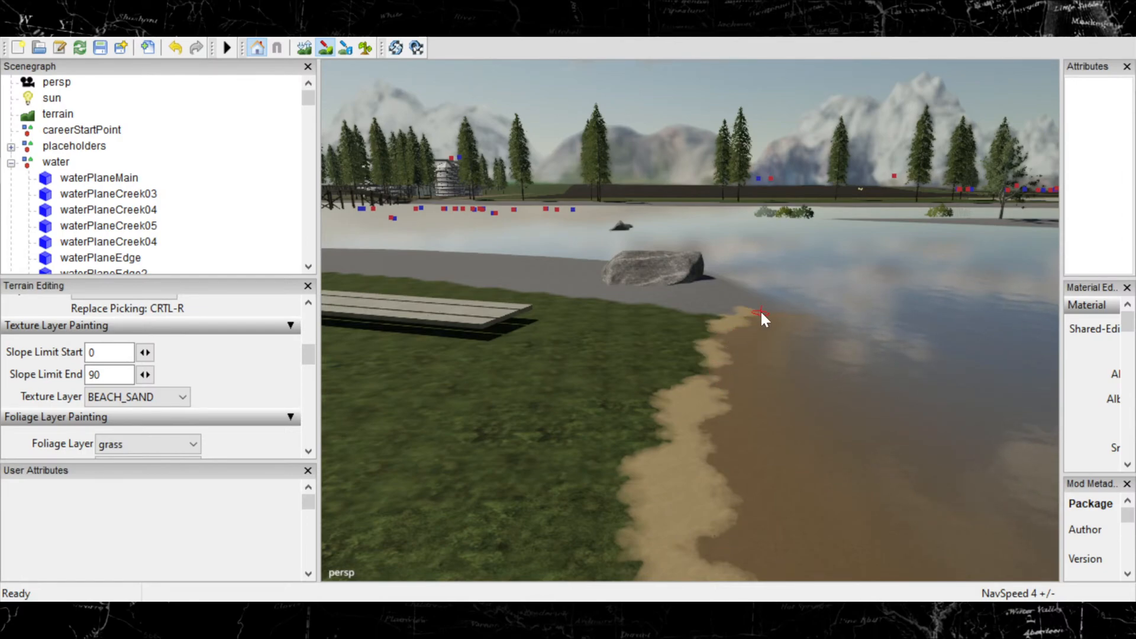
pyautogui.moveTo(710, 365); pyautogui.dragTo(703, 352)
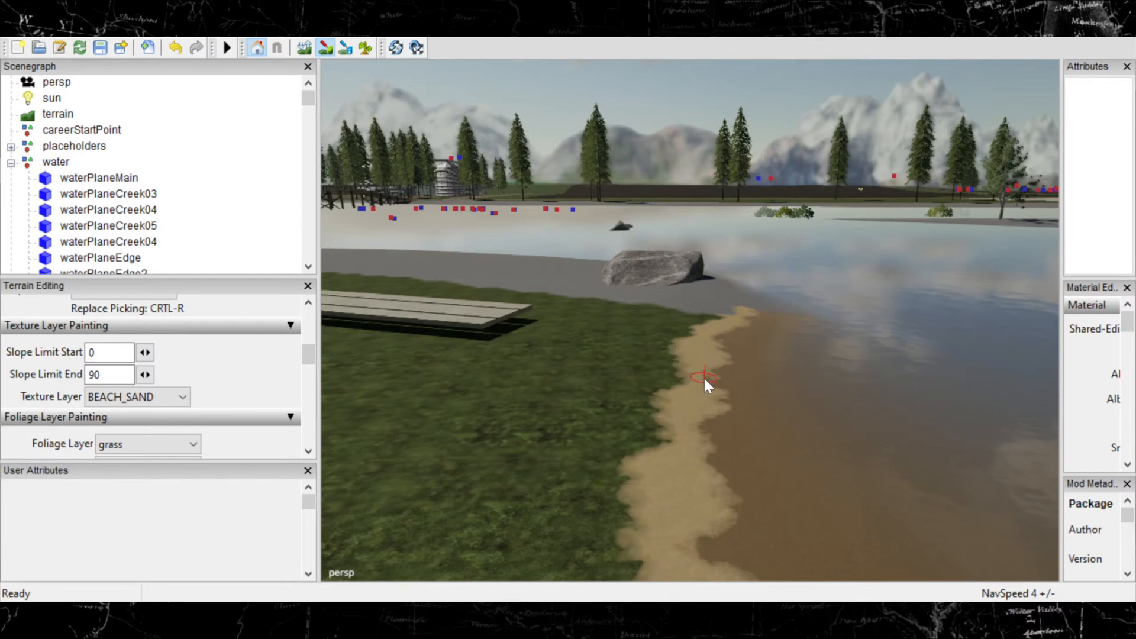
# Switch the texture layer to riverBank02 and paint over the tip of the sand strip where it meets the gravel.
pyautogui.keyDown('alt'); pyautogui.moveTo(690, 386); pyautogui.dragTo(577, 456, button='middle'); pyautogui.keyUp('alt')
pyautogui.scroll(3, 591, 413)
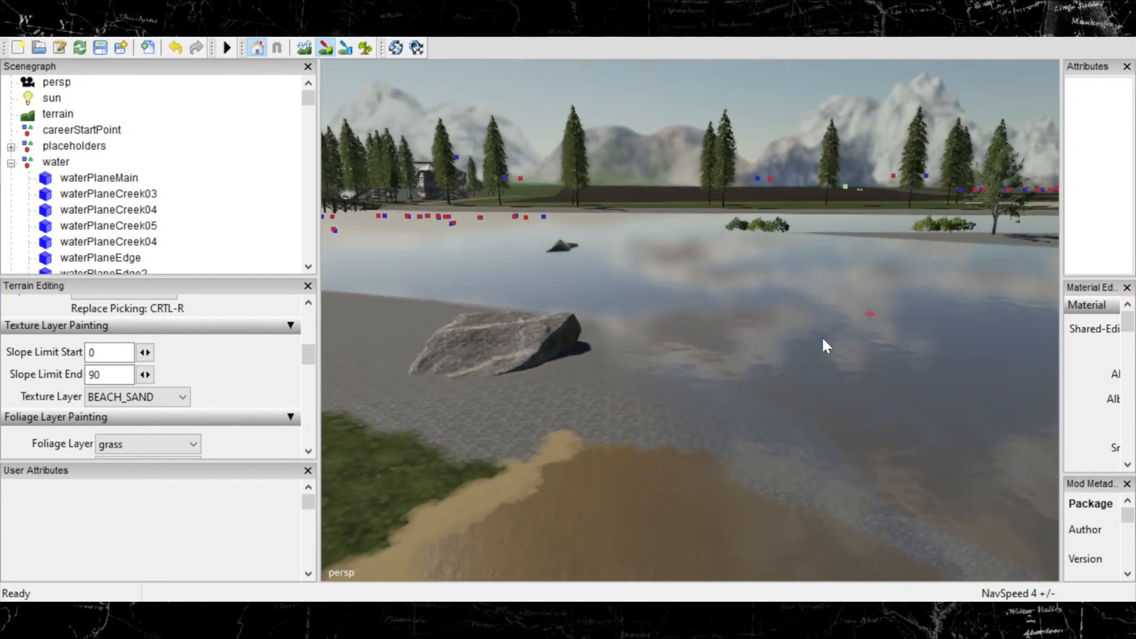
pyautogui.keyDown('alt'); pyautogui.moveTo(714, 434); pyautogui.dragTo(873, 388, button='middle'); pyautogui.keyUp('alt')
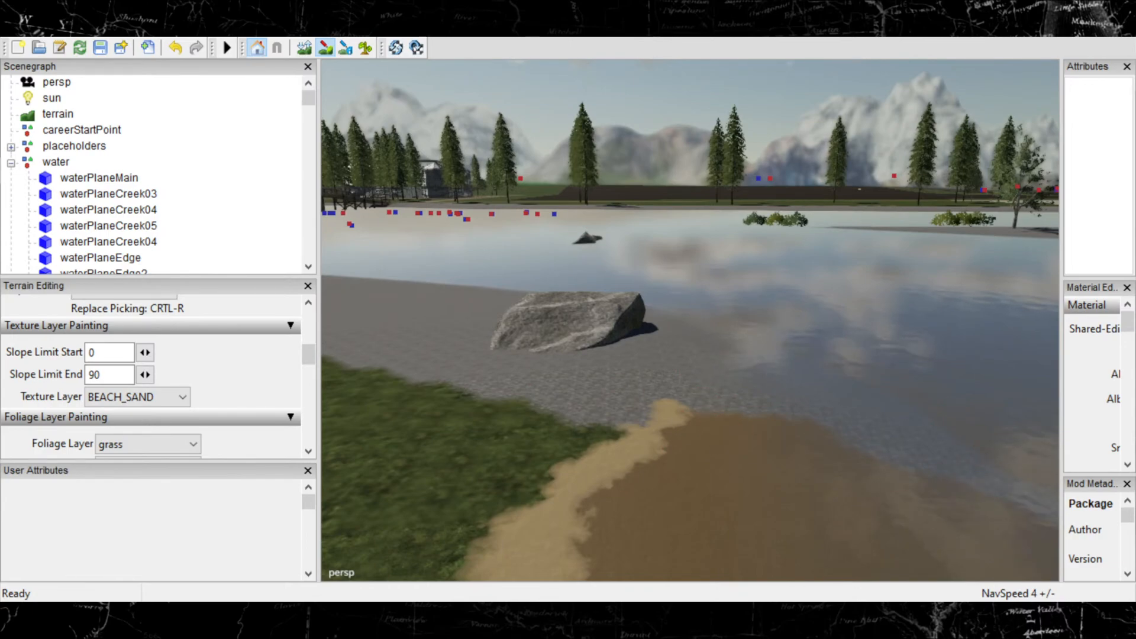
pyautogui.click(327, 48)
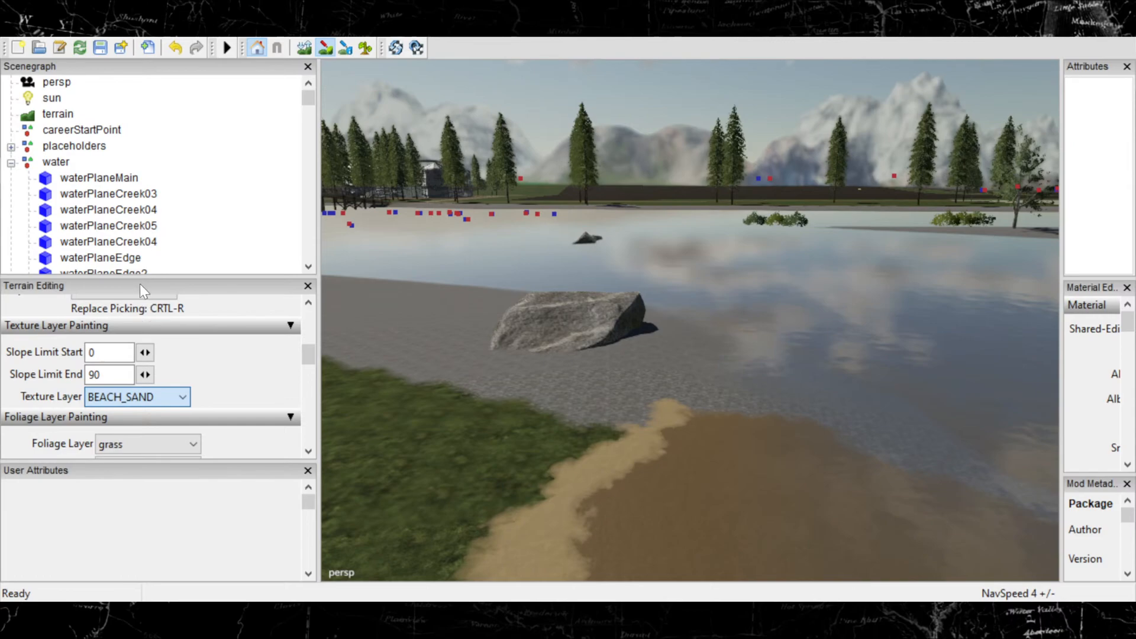
pyautogui.click(141, 249)
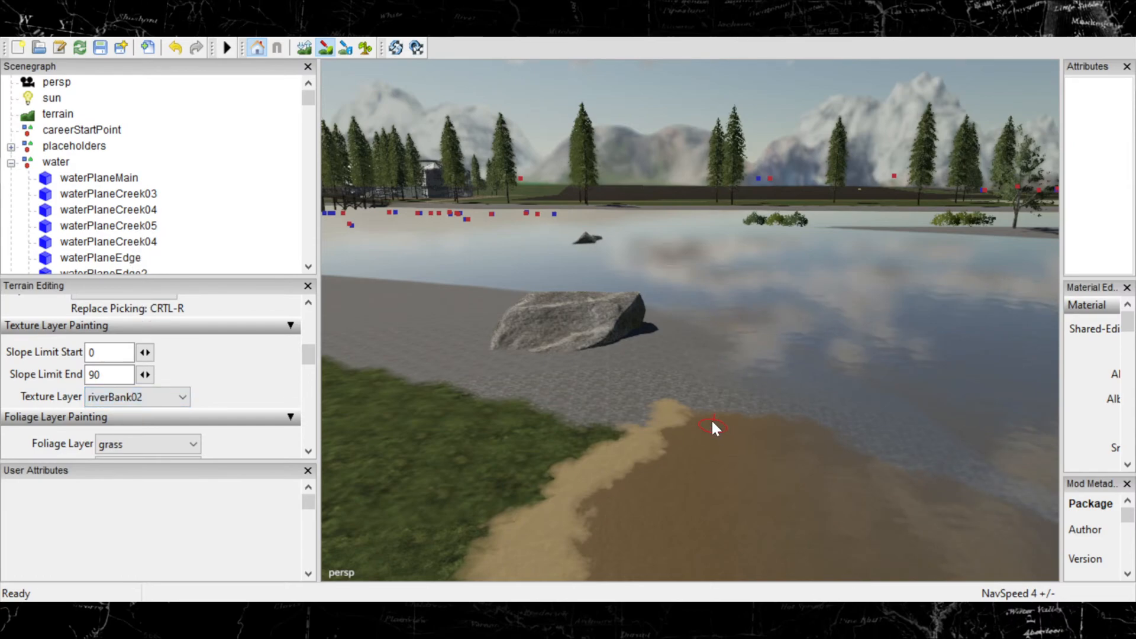
pyautogui.moveTo(682, 434); pyautogui.dragTo(661, 448)
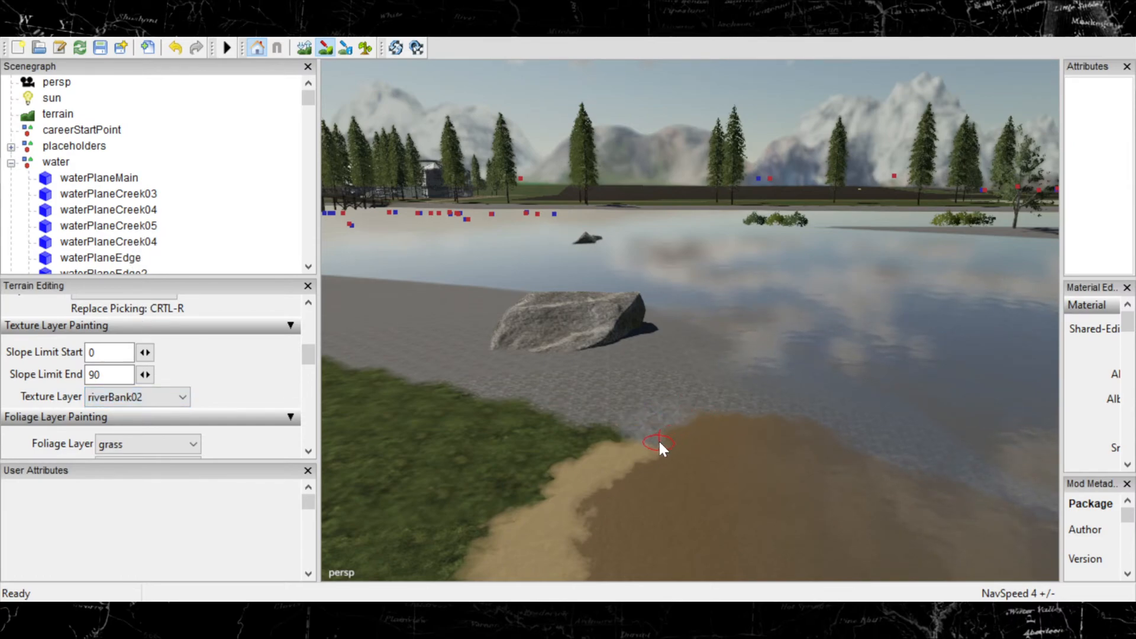
pyautogui.moveTo(712, 421)
pyautogui.mouseDown()
pyautogui.moveTo(653, 455)
pyautogui.moveTo(647, 473)
pyautogui.moveTo(615, 456)
pyautogui.mouseUp()
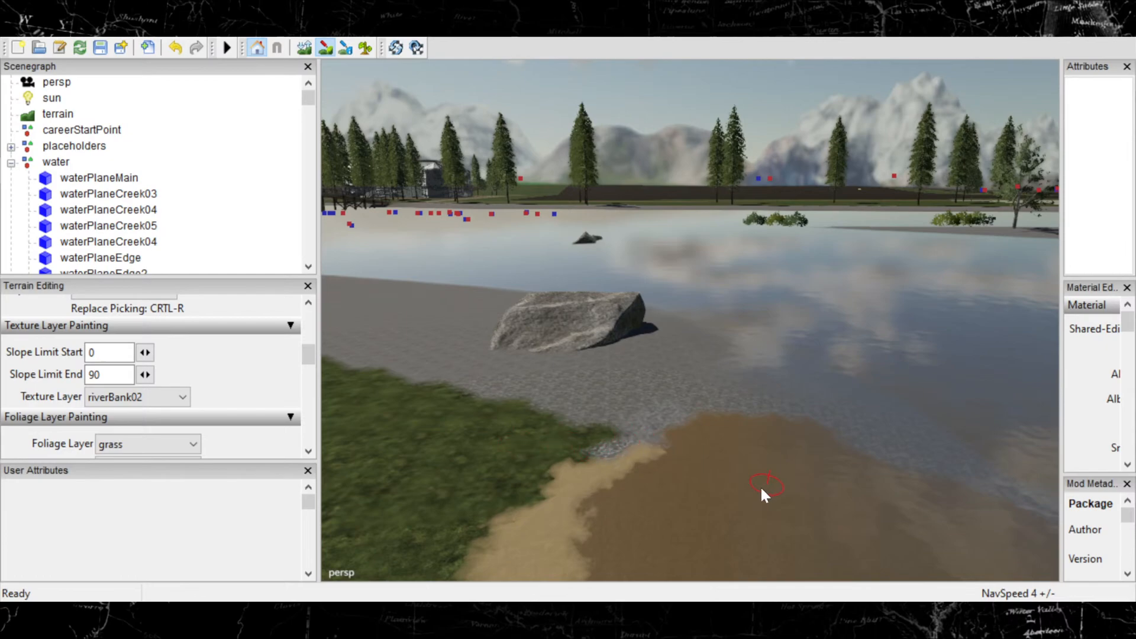
# Review the painted shoreline from the boulder back over the railway bridge to the truss bridge.
pyautogui.moveTo(641, 483)
pyautogui.keyDown('alt'); pyautogui.mouseDown(button='middle')
pyautogui.moveTo(592, 388)
pyautogui.moveTo(573, 278)
pyautogui.moveTo(613, 469)
pyautogui.mouseUp(button='middle'); pyautogui.keyUp('alt')
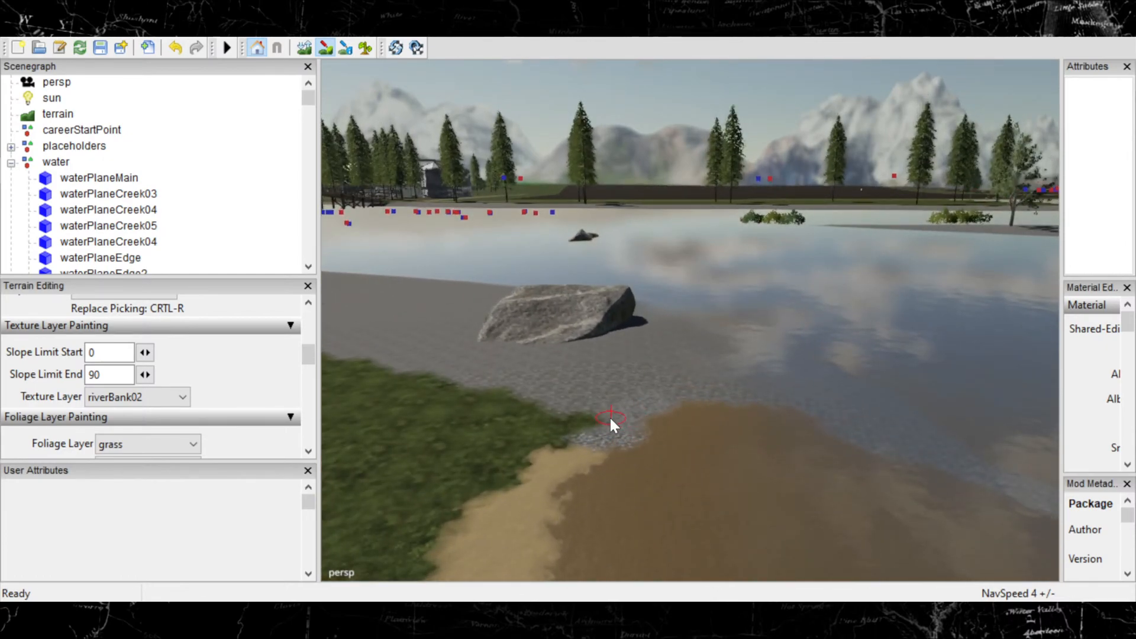
pyautogui.keyDown('alt'); pyautogui.moveTo(751, 383); pyautogui.dragTo(450, 385, button='right'); pyautogui.keyUp('alt')
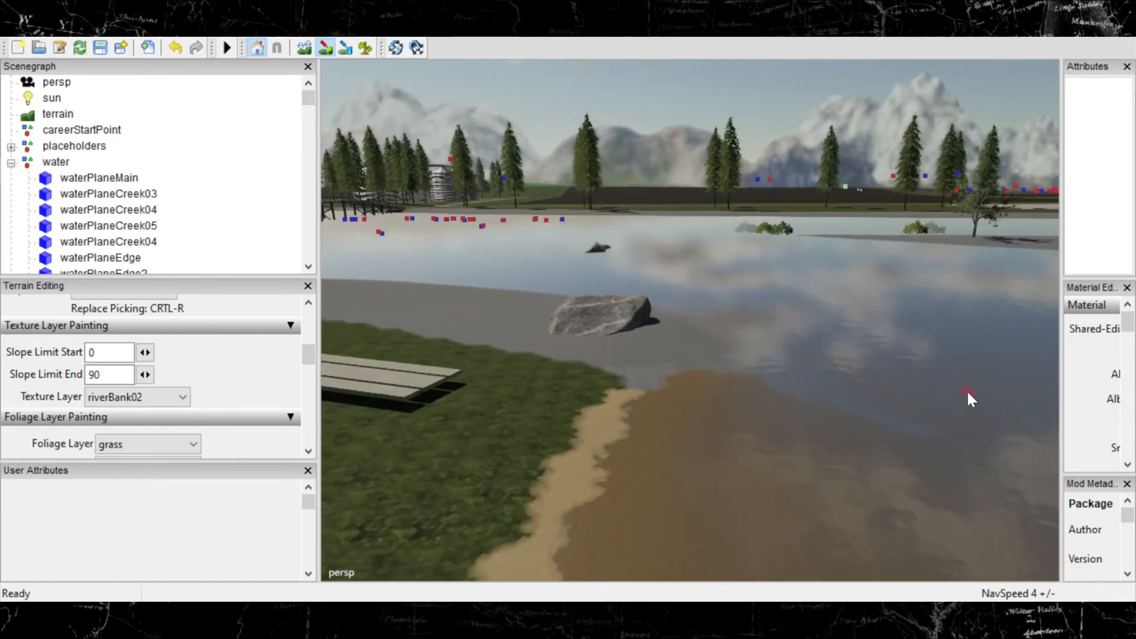
pyautogui.moveTo(969, 390)
pyautogui.keyDown('alt'); pyautogui.mouseDown(button='right')
pyautogui.moveTo(782, 364)
pyautogui.moveTo(562, 366)
pyautogui.mouseUp(button='right'); pyautogui.keyUp('alt')
pyautogui.moveTo(829, 368)
pyautogui.keyDown('alt'); pyautogui.mouseDown(button='right')
pyautogui.moveTo(393, 383)
pyautogui.moveTo(238, 514)
pyautogui.mouseUp(button='right'); pyautogui.keyUp('alt')
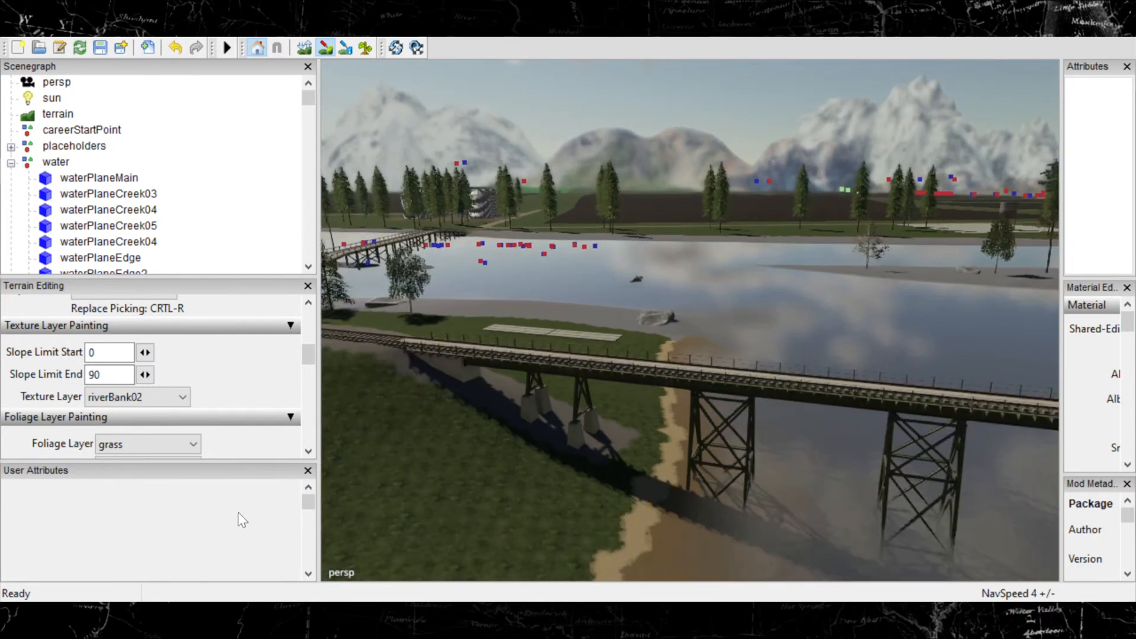
pyautogui.keyDown('alt'); pyautogui.moveTo(793, 379); pyautogui.dragTo(204, 410, button='right'); pyautogui.keyUp('alt')
pyautogui.keyDown('alt'); pyautogui.moveTo(779, 326); pyautogui.dragTo(177, 255, button='right'); pyautogui.keyUp('alt')
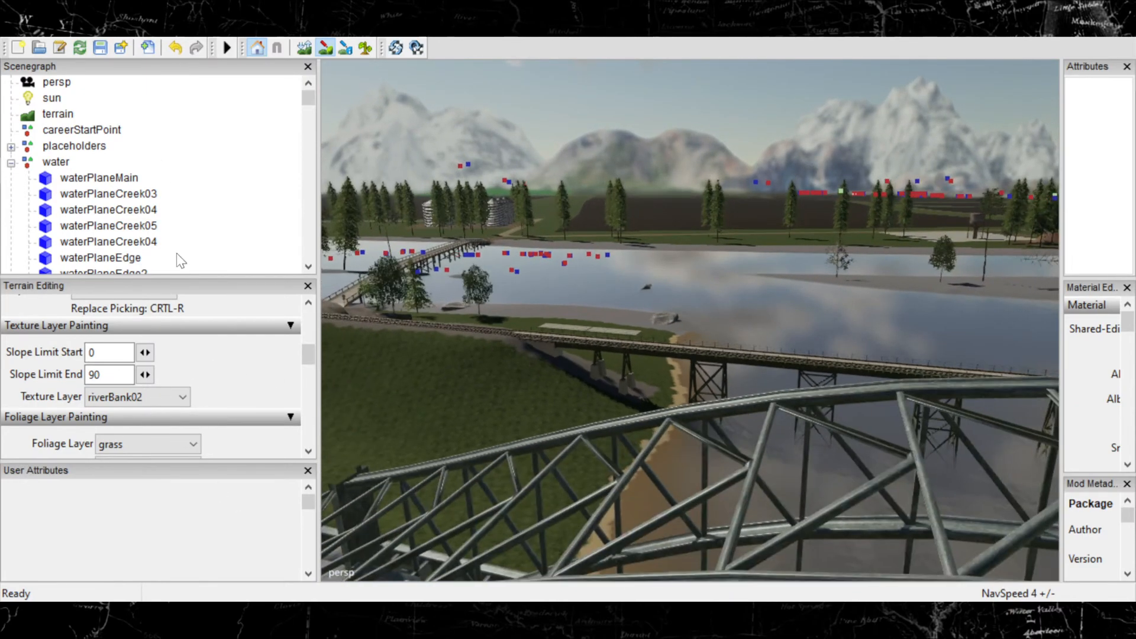
# Switch the texture layer to BEACH_SAND and paint sand along the shaded bank beneath the truss bridge, undoing a stray stroke.
pyautogui.click(328, 50)
pyautogui.moveTo(381, 239)
pyautogui.keyDown('alt'); pyautogui.mouseDown()
pyautogui.moveTo(594, 364)
pyautogui.moveTo(741, 300)
pyautogui.moveTo(885, 370)
pyautogui.moveTo(837, 423)
pyautogui.moveTo(834, 398)
pyautogui.moveTo(827, 407)
pyautogui.moveTo(850, 382)
pyautogui.moveTo(794, 349)
pyautogui.moveTo(731, 345)
pyautogui.moveTo(738, 333)
pyautogui.moveTo(778, 353)
pyautogui.moveTo(511, 330)
pyautogui.moveTo(574, 312)
pyautogui.moveTo(467, 260)
pyautogui.moveTo(698, 398)
pyautogui.moveTo(680, 346)
pyautogui.moveTo(692, 337)
pyautogui.moveTo(712, 352)
pyautogui.moveTo(709, 333)
pyautogui.moveTo(748, 367)
pyautogui.moveTo(774, 362)
pyautogui.mouseUp(); pyautogui.keyUp('alt')
pyautogui.scroll(3, 741, 335)
pyautogui.scroll(3, 777, 352)
pyautogui.scroll(8, 777, 352)
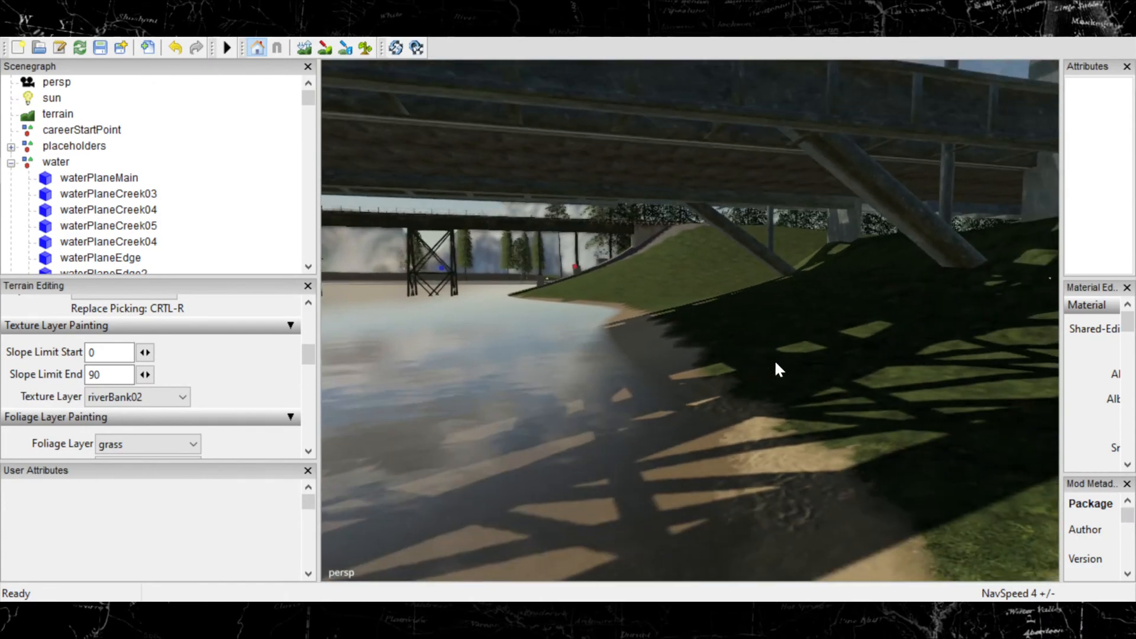
pyautogui.click(325, 48)
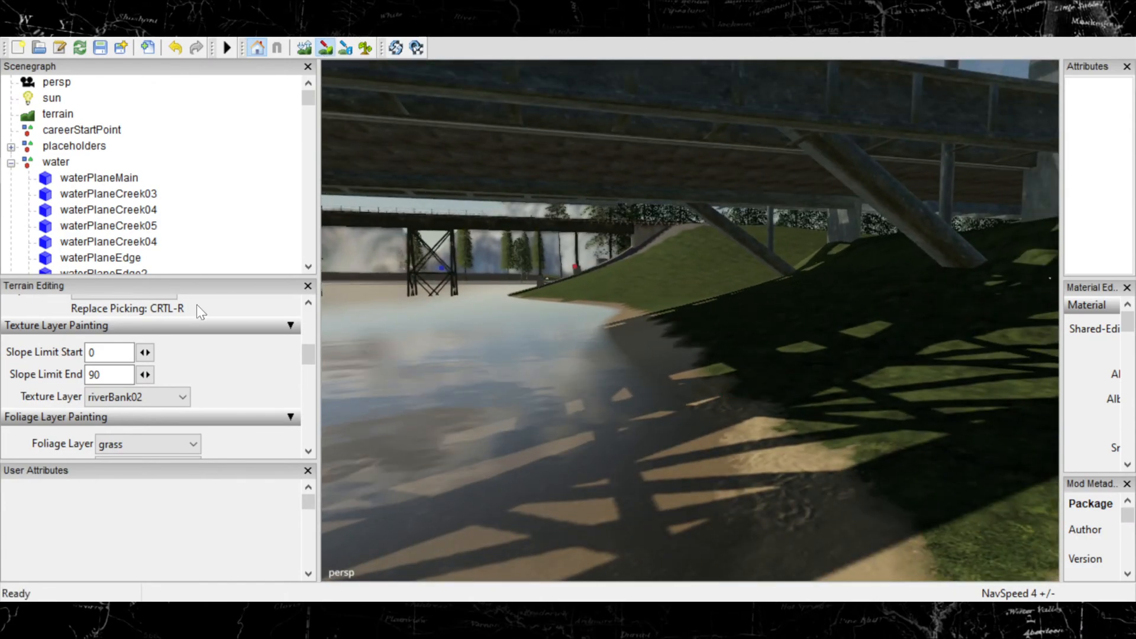
pyautogui.click(161, 398)
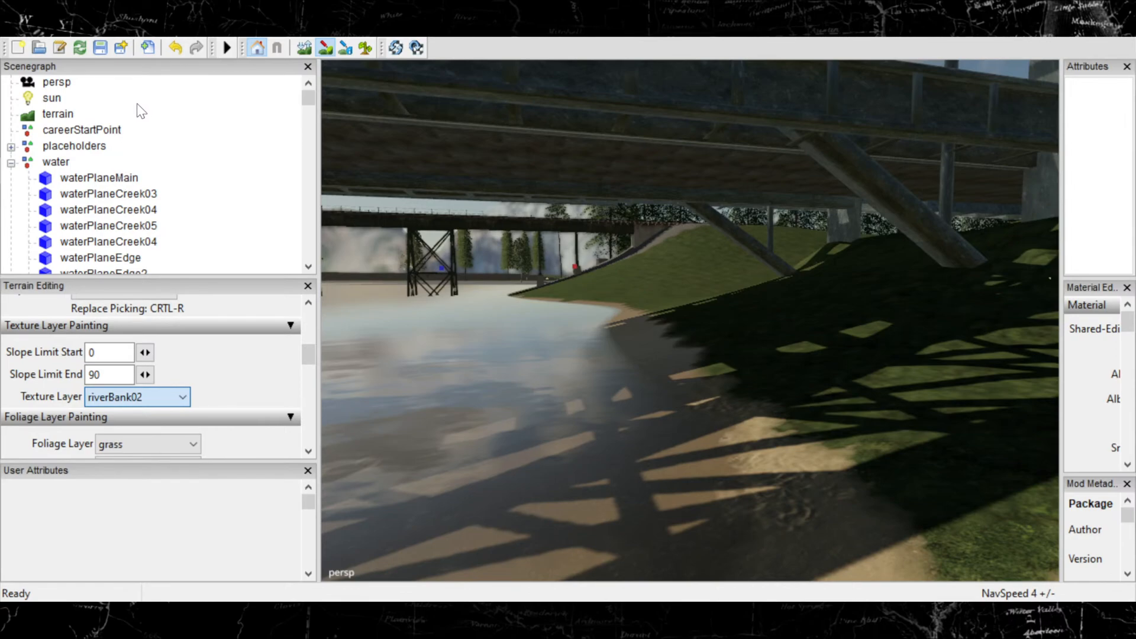
pyautogui.click(136, 220)
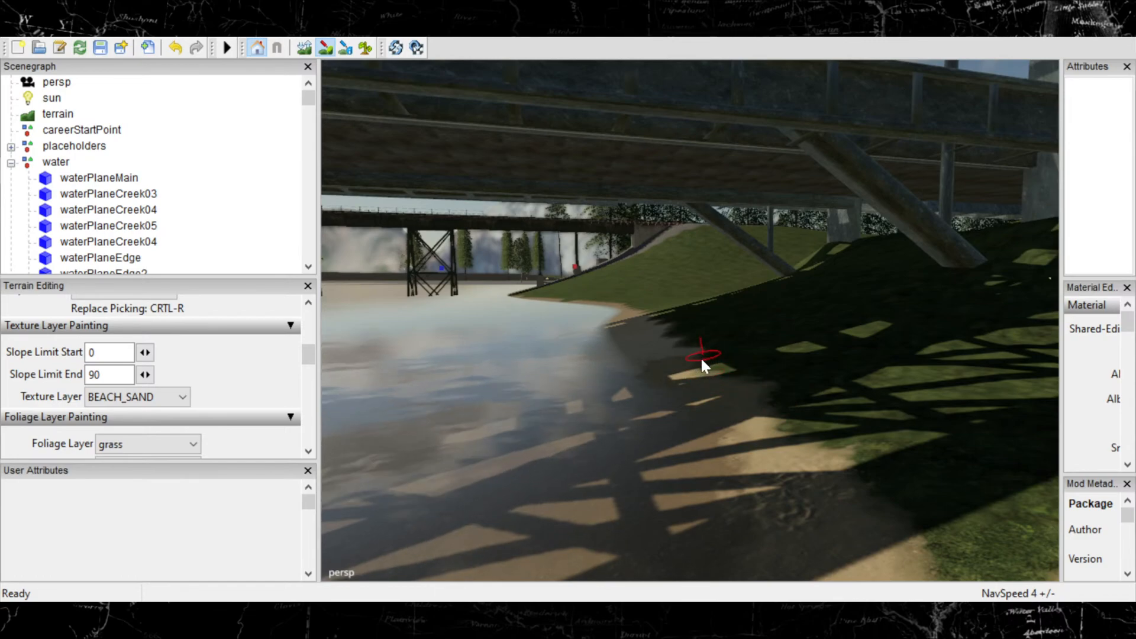
pyautogui.hotkey('ctrl', 'z')
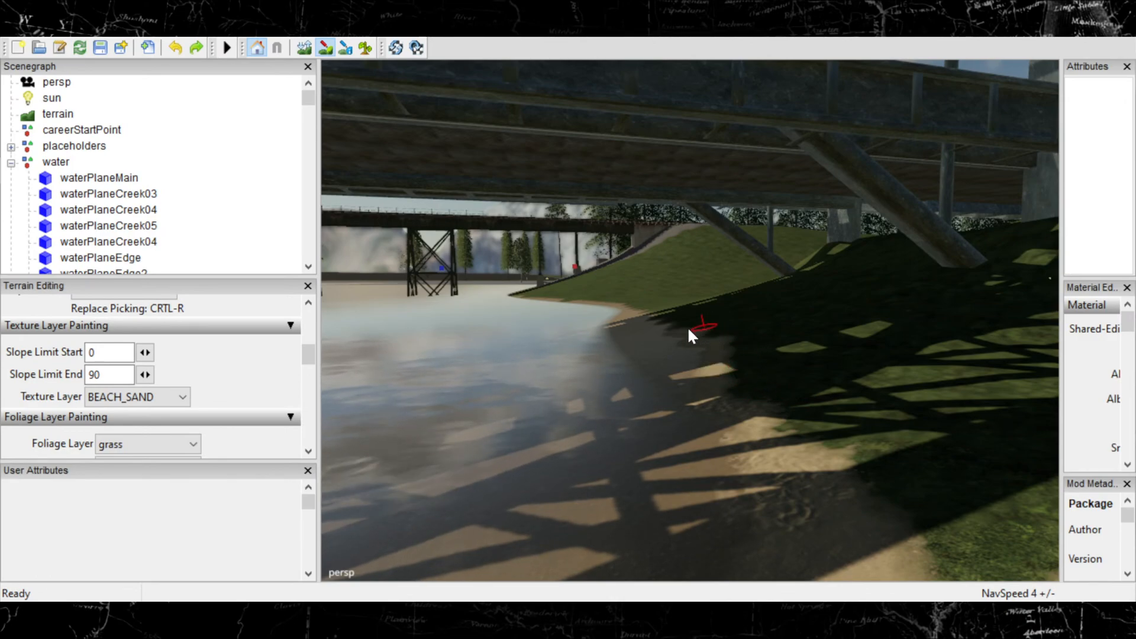
pyautogui.click(655, 305)
pyautogui.keyDown('alt'); pyautogui.moveTo(656, 308); pyautogui.dragTo(831, 282, button='right'); pyautogui.keyUp('alt')
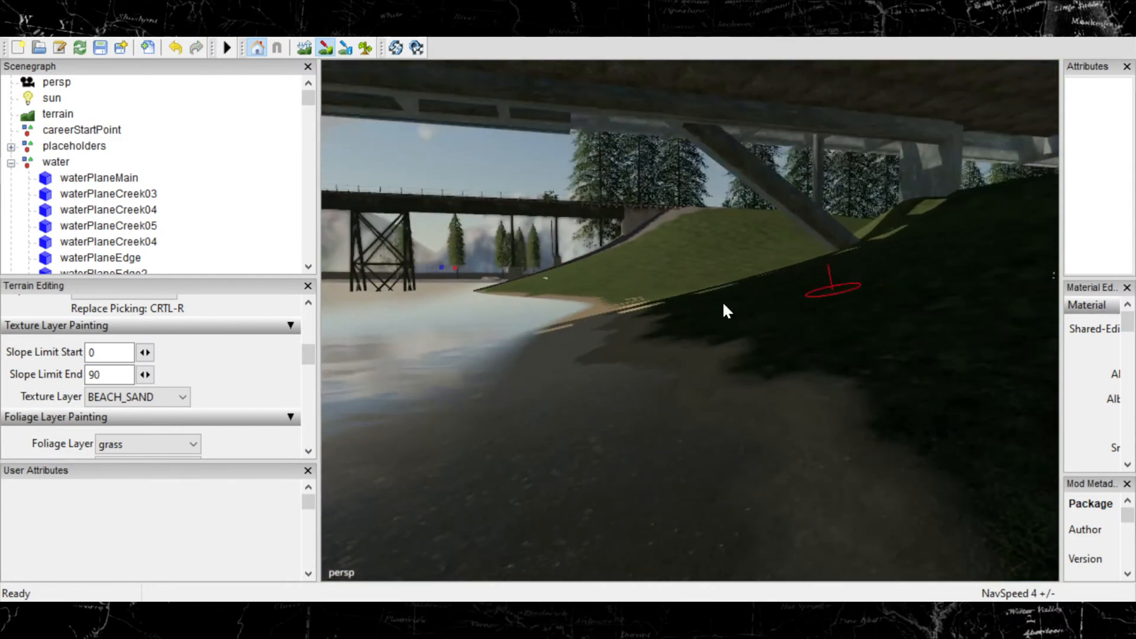
# Paint an irregular BEACH_SAND strip along the curved grass edge just beyond the truss bridge and join up its patches.
pyautogui.moveTo(723, 302)
pyautogui.keyDown('alt'); pyautogui.mouseDown(button='middle')
pyautogui.moveTo(712, 463)
pyautogui.moveTo(755, 473)
pyautogui.mouseUp(button='middle'); pyautogui.keyUp('alt')
pyautogui.moveTo(755, 472)
pyautogui.keyDown('alt'); pyautogui.mouseDown(button='right')
pyautogui.moveTo(948, 399)
pyautogui.moveTo(1007, 390)
pyautogui.mouseUp(button='right'); pyautogui.keyUp('alt')
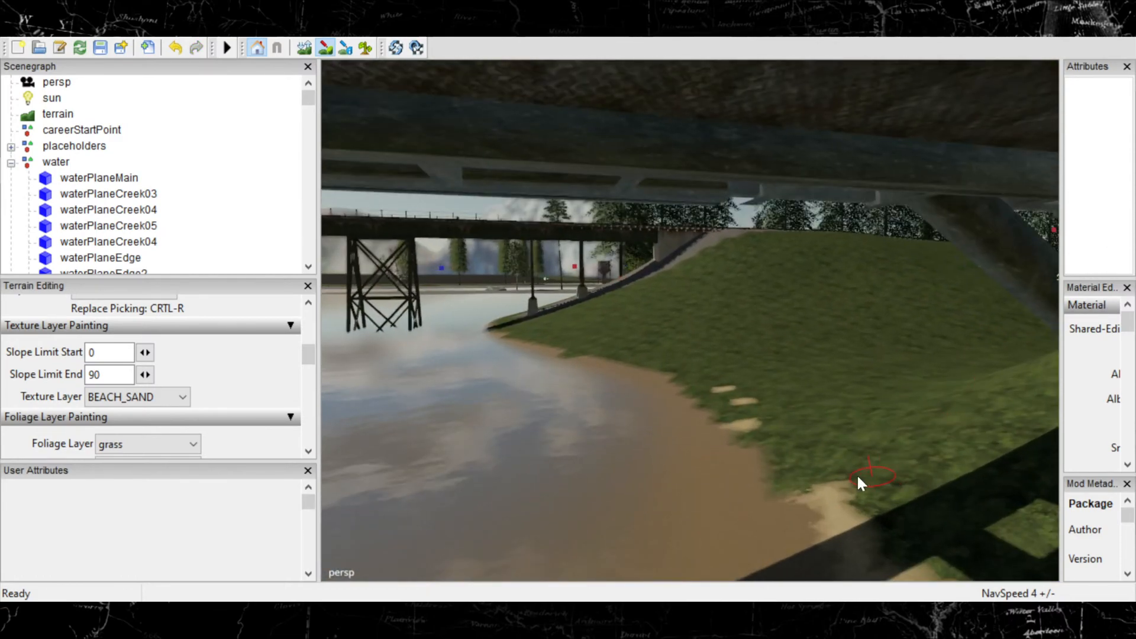
pyautogui.moveTo(799, 496)
pyautogui.mouseDown()
pyautogui.moveTo(803, 465)
pyautogui.moveTo(805, 481)
pyautogui.moveTo(693, 376)
pyautogui.moveTo(630, 355)
pyautogui.moveTo(693, 370)
pyautogui.moveTo(703, 393)
pyautogui.moveTo(753, 418)
pyautogui.mouseUp()
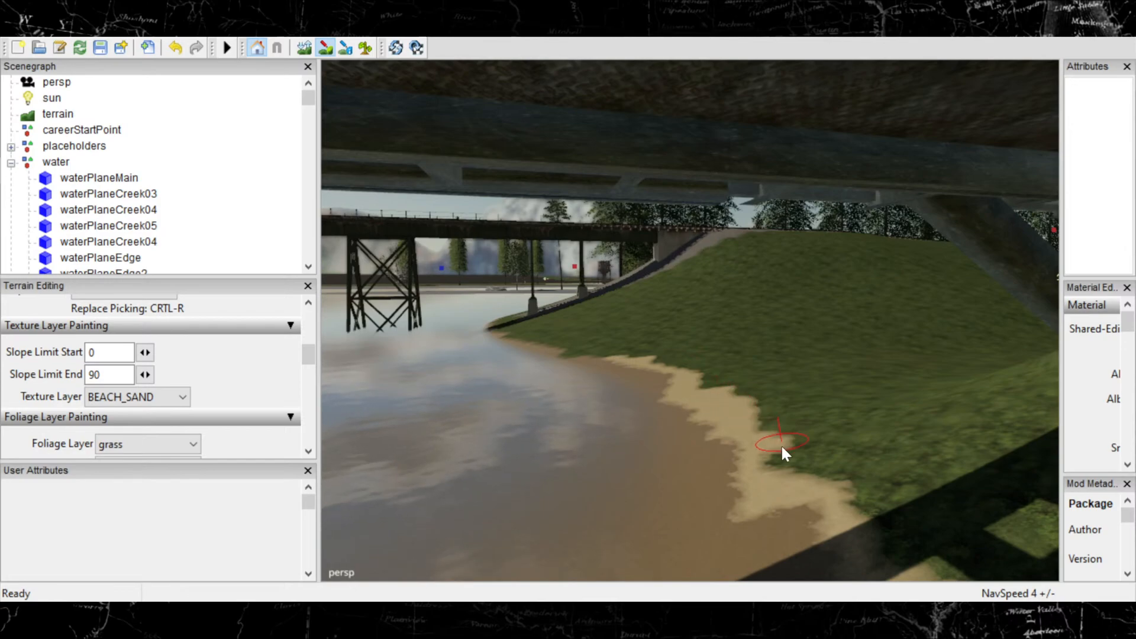
pyautogui.moveTo(799, 466)
pyautogui.mouseDown()
pyautogui.moveTo(900, 518)
pyautogui.moveTo(929, 509)
pyautogui.mouseUp()
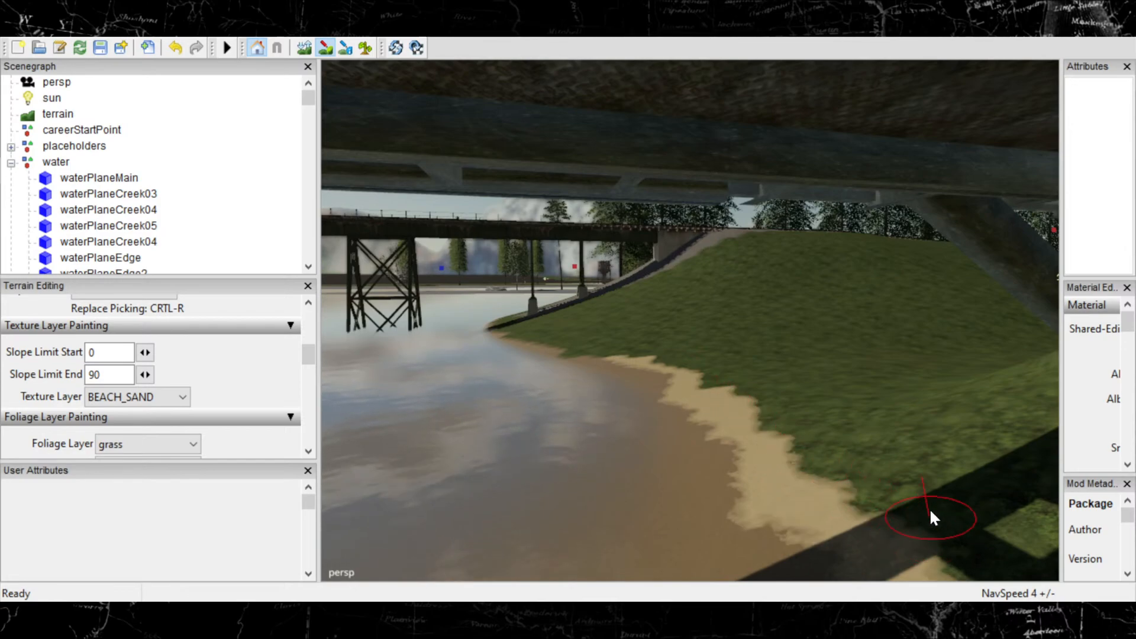
pyautogui.scroll(-3, 804, 503)
pyautogui.moveTo(864, 497); pyautogui.dragTo(886, 527)
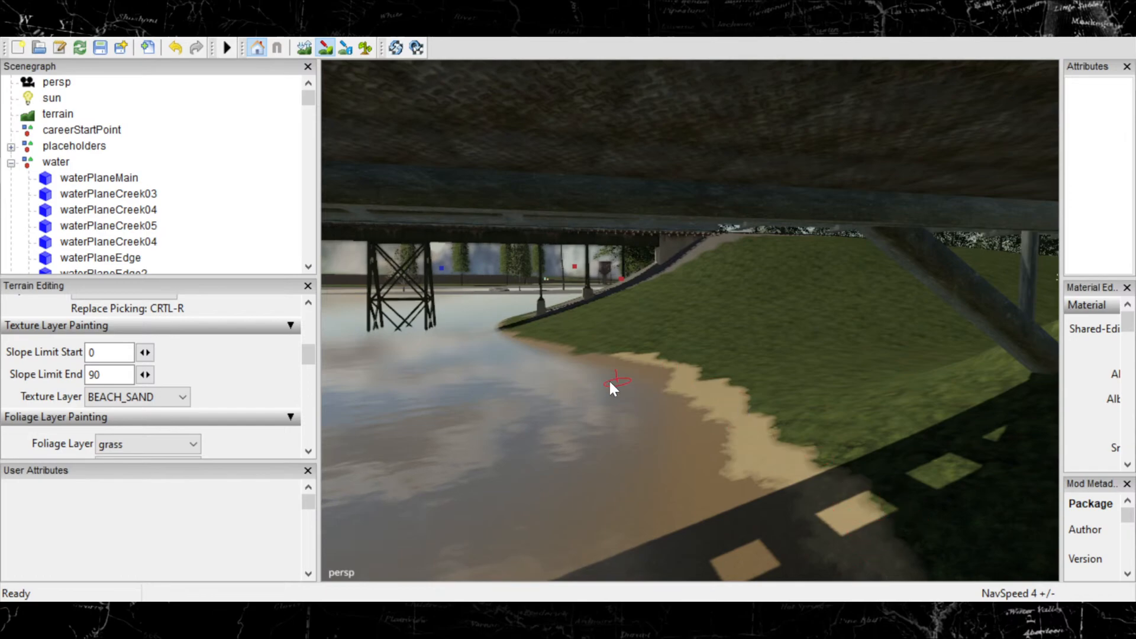
# Extend the BEACH_SAND strip along the foot of the grassy embankment up to the railway bridge shadow.
pyautogui.scroll(3, 833, 417)
pyautogui.keyDown('alt'); pyautogui.moveTo(623, 440); pyautogui.dragTo(876, 509, button='middle'); pyautogui.keyUp('alt')
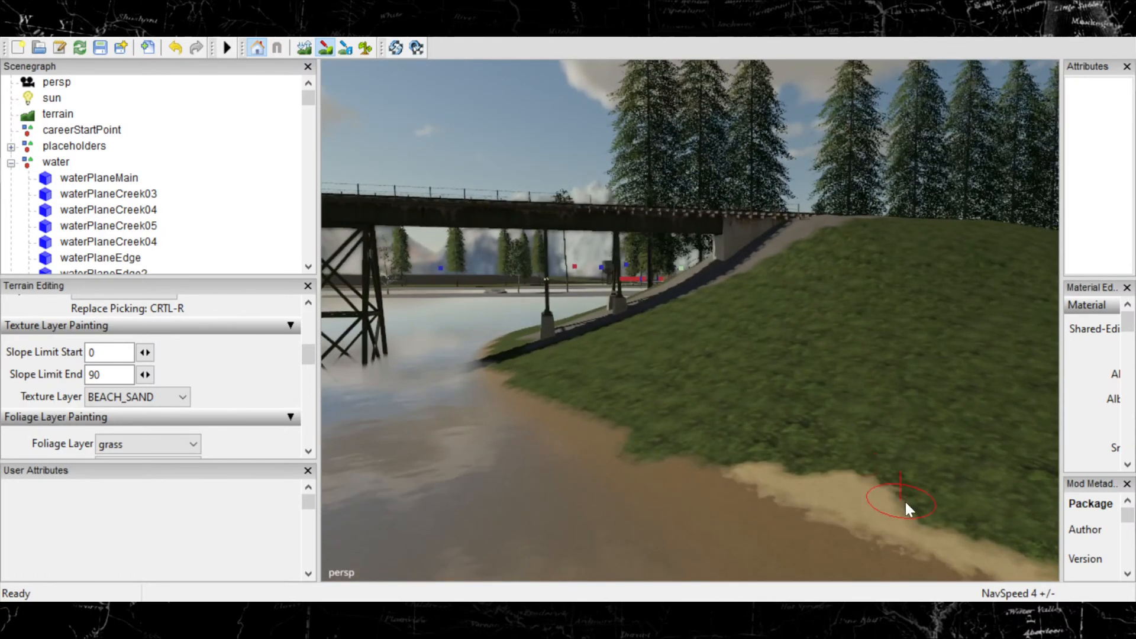
pyautogui.moveTo(904, 499); pyautogui.dragTo(1050, 555)
pyautogui.moveTo(772, 469)
pyautogui.mouseDown()
pyautogui.moveTo(655, 431)
pyautogui.moveTo(517, 362)
pyautogui.moveTo(564, 361)
pyautogui.moveTo(546, 372)
pyautogui.moveTo(713, 443)
pyautogui.mouseUp()
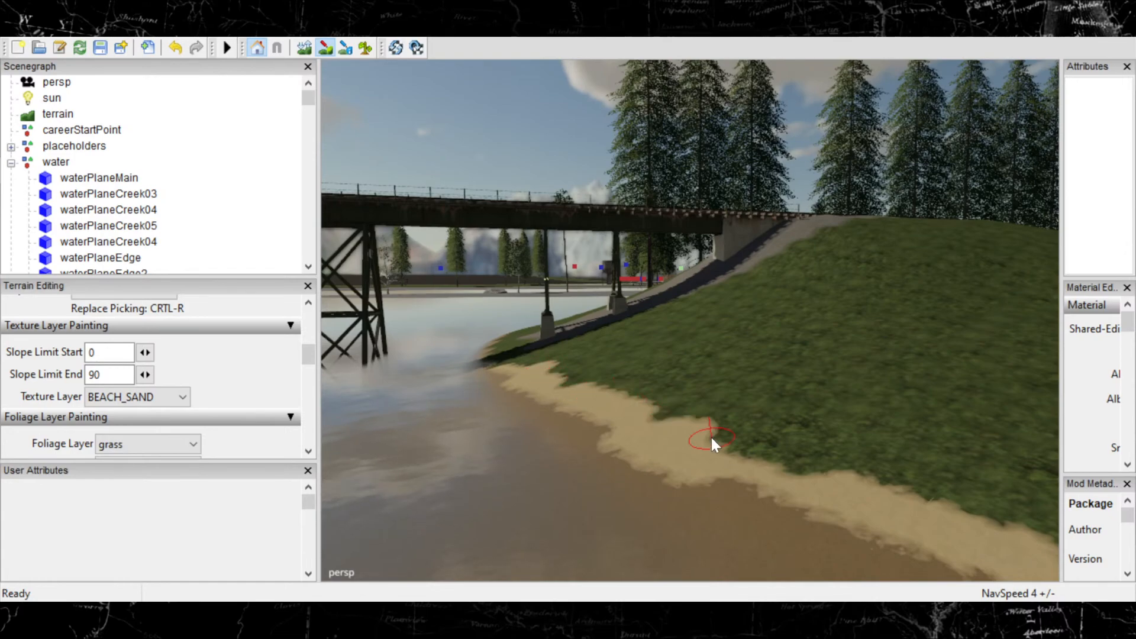
# Continue the BEACH_SAND strip beneath the railway bridge past its concrete footings, undoing the first attempt and repainting it.
pyautogui.keyDown('alt'); pyautogui.moveTo(801, 471); pyautogui.dragTo(644, 440, button='right'); pyautogui.keyUp('alt')
pyautogui.keyDown('alt'); pyautogui.moveTo(602, 416); pyautogui.dragTo(935, 577, button='middle'); pyautogui.keyUp('alt')
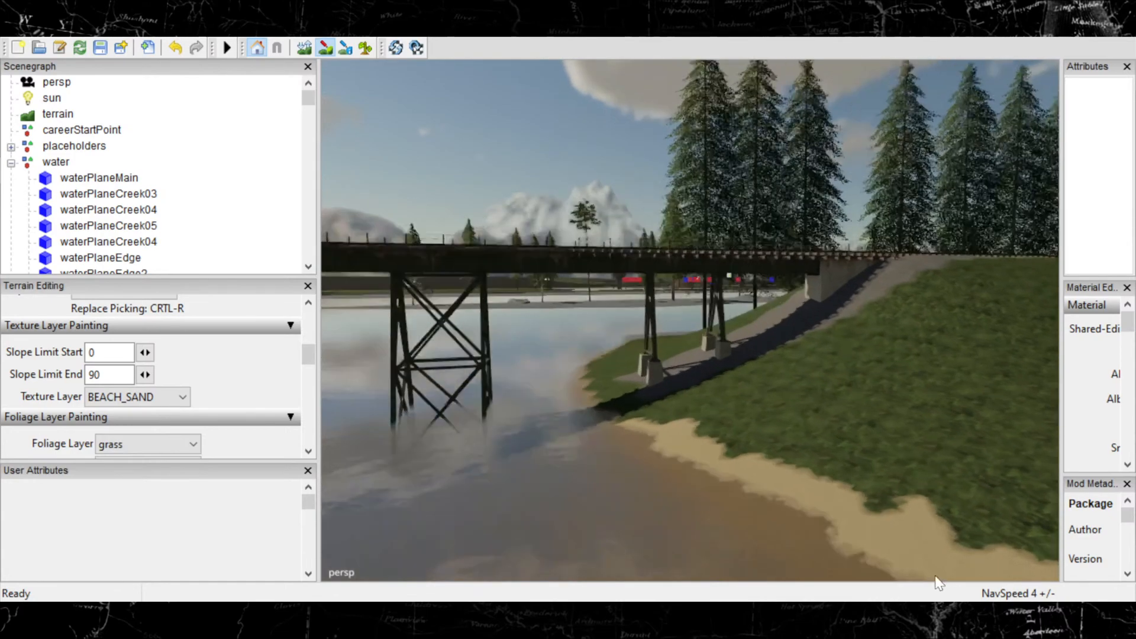
pyautogui.keyDown('alt'); pyautogui.moveTo(935, 577); pyautogui.dragTo(845, 477, button='right'); pyautogui.keyUp('alt')
pyautogui.moveTo(706, 492)
pyautogui.mouseDown()
pyautogui.moveTo(678, 481)
pyautogui.moveTo(642, 423)
pyautogui.moveTo(653, 452)
pyautogui.moveTo(662, 430)
pyautogui.moveTo(624, 416)
pyautogui.moveTo(623, 391)
pyautogui.mouseUp()
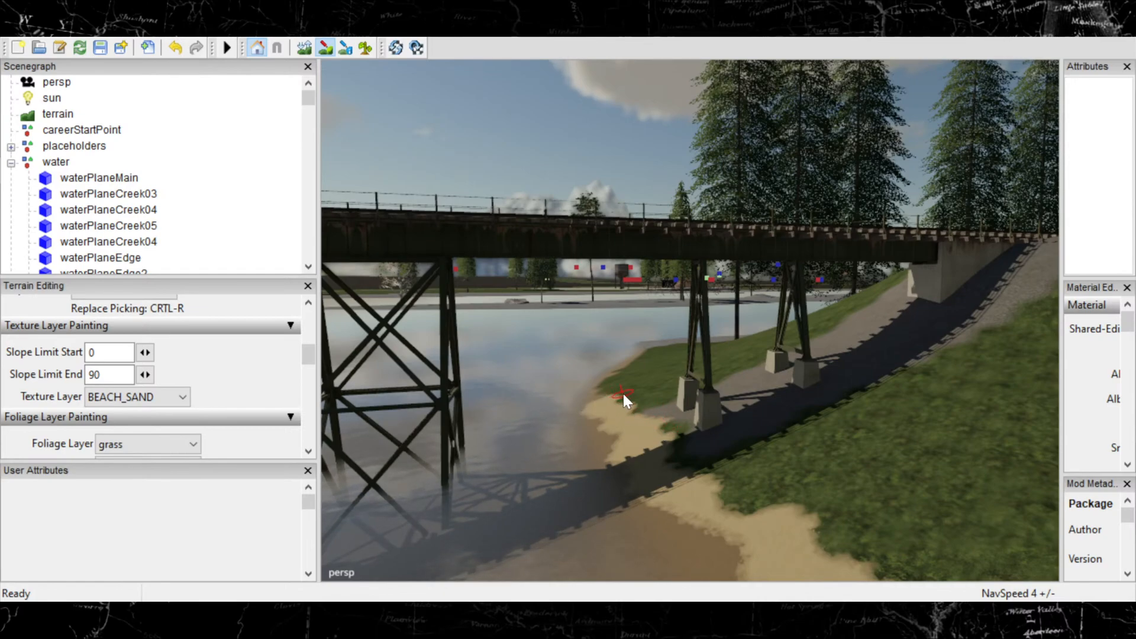
pyautogui.hotkey('ctrl', 'z')
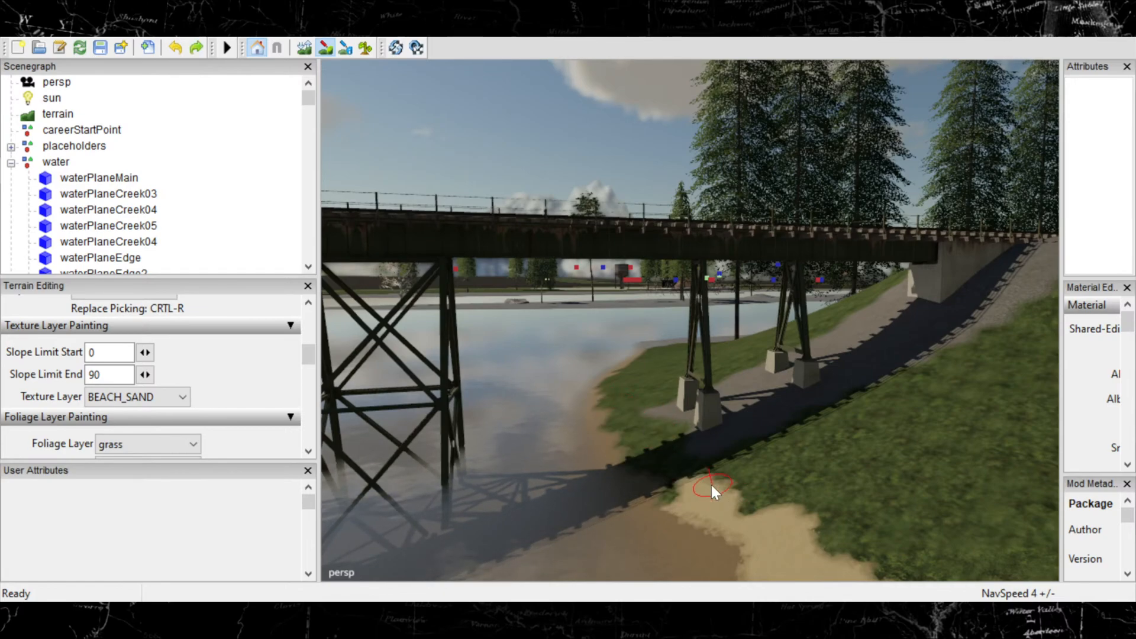
pyautogui.moveTo(691, 496)
pyautogui.mouseDown()
pyautogui.moveTo(668, 457)
pyautogui.moveTo(677, 433)
pyautogui.moveTo(640, 432)
pyautogui.mouseUp()
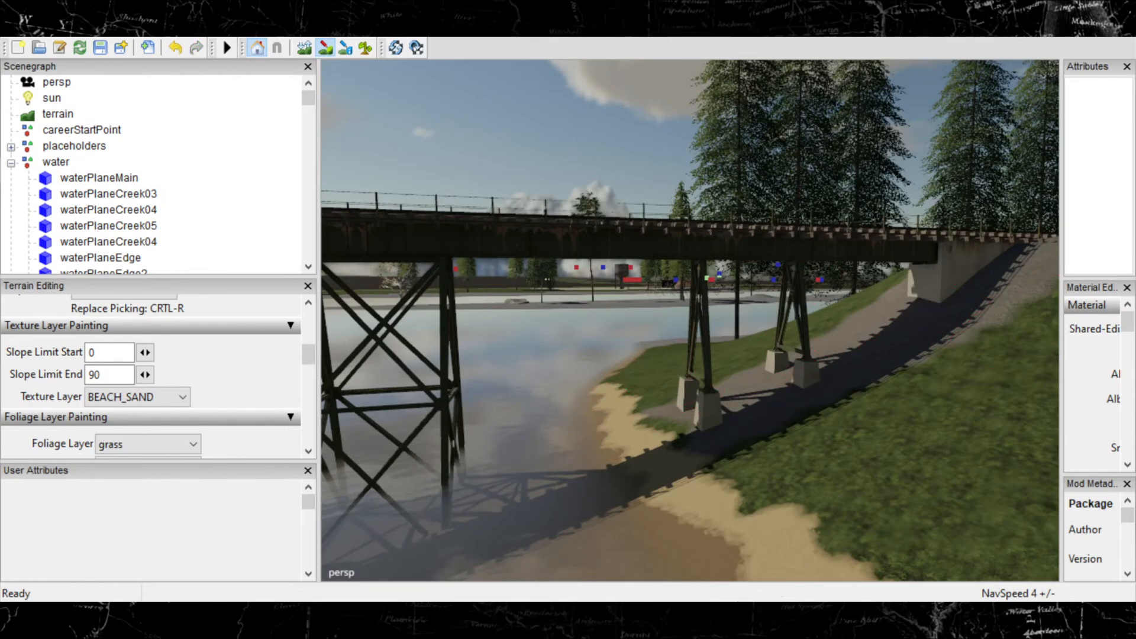
# Examine the sand edge, gravel slope and pier footings around the railway bridge from close up and from above.
pyautogui.scroll(5, 658, 476)
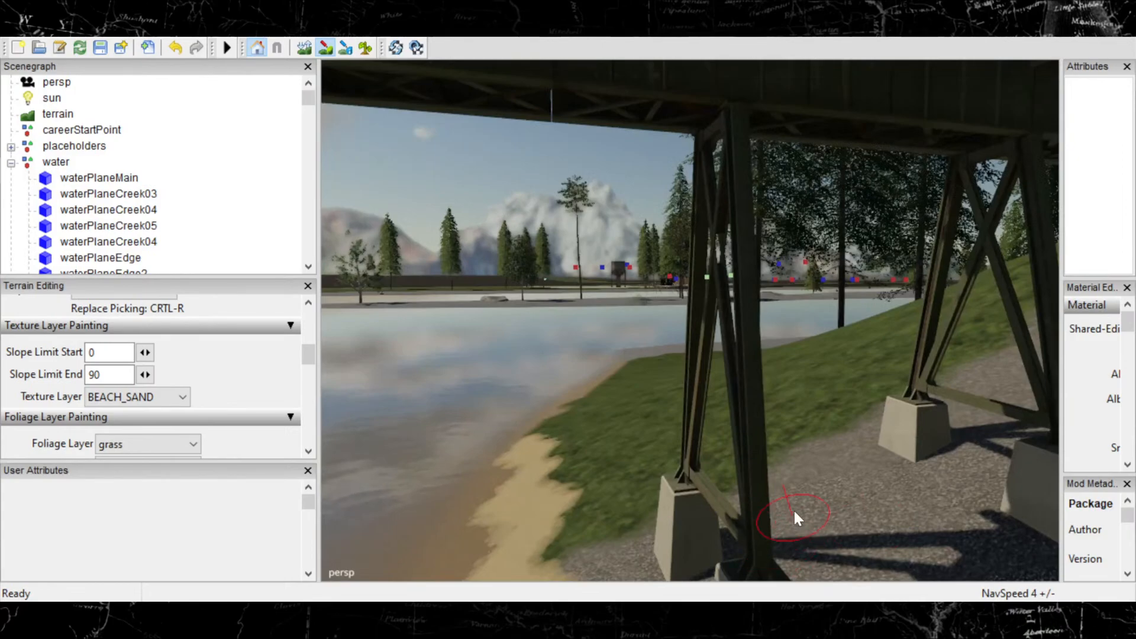
pyautogui.moveTo(793, 509)
pyautogui.keyDown('alt'); pyautogui.mouseDown(button='middle')
pyautogui.moveTo(909, 464)
pyautogui.moveTo(710, 324)
pyautogui.mouseUp(button='middle'); pyautogui.keyUp('alt')
pyautogui.scroll(5, 803, 294)
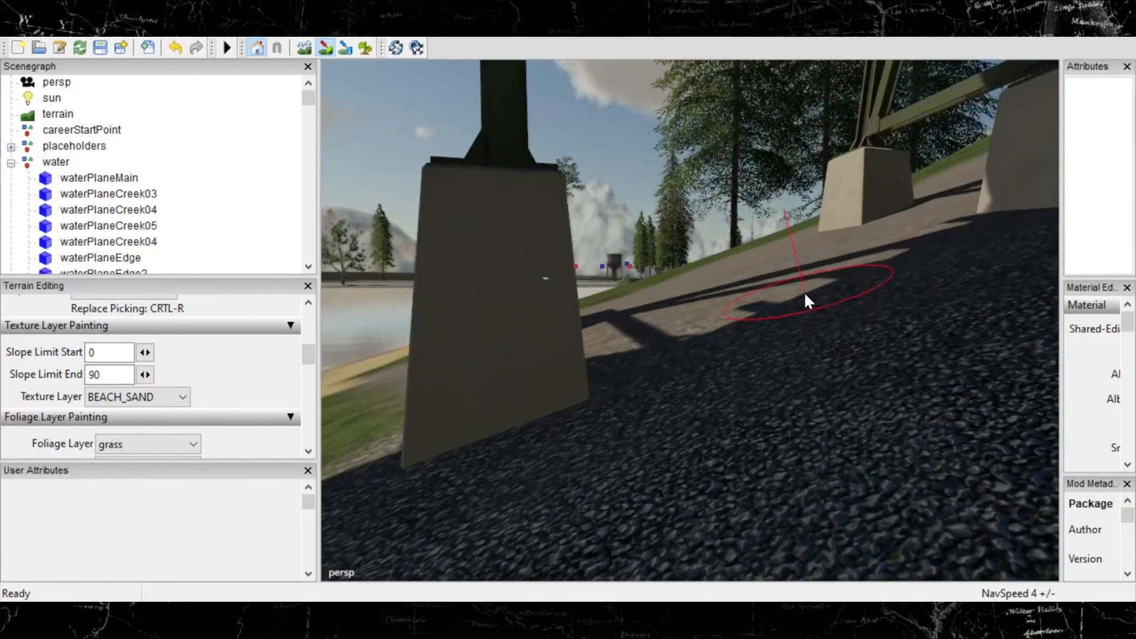
pyautogui.keyDown('alt'); pyautogui.moveTo(804, 293); pyautogui.dragTo(788, 417, button='middle'); pyautogui.keyUp('alt')
pyautogui.keyDown('alt'); pyautogui.moveTo(651, 415); pyautogui.dragTo(972, 496, button='middle'); pyautogui.keyUp('alt')
pyautogui.scroll(3, 975, 494)
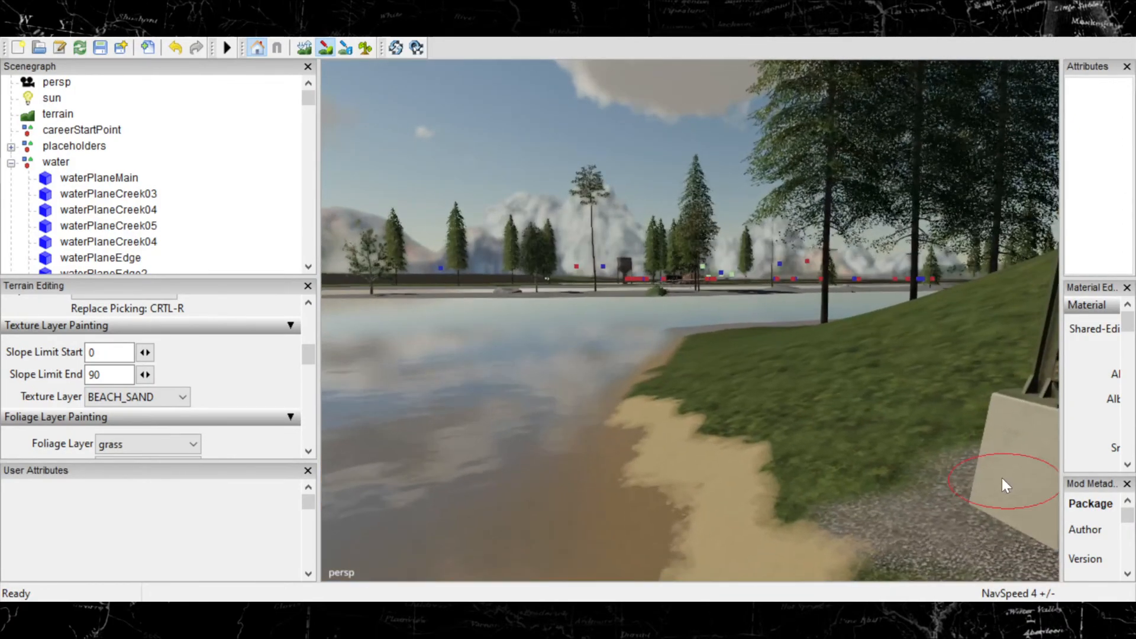
pyautogui.keyDown('alt'); pyautogui.moveTo(769, 460); pyautogui.dragTo(939, 253, button='middle'); pyautogui.keyUp('alt')
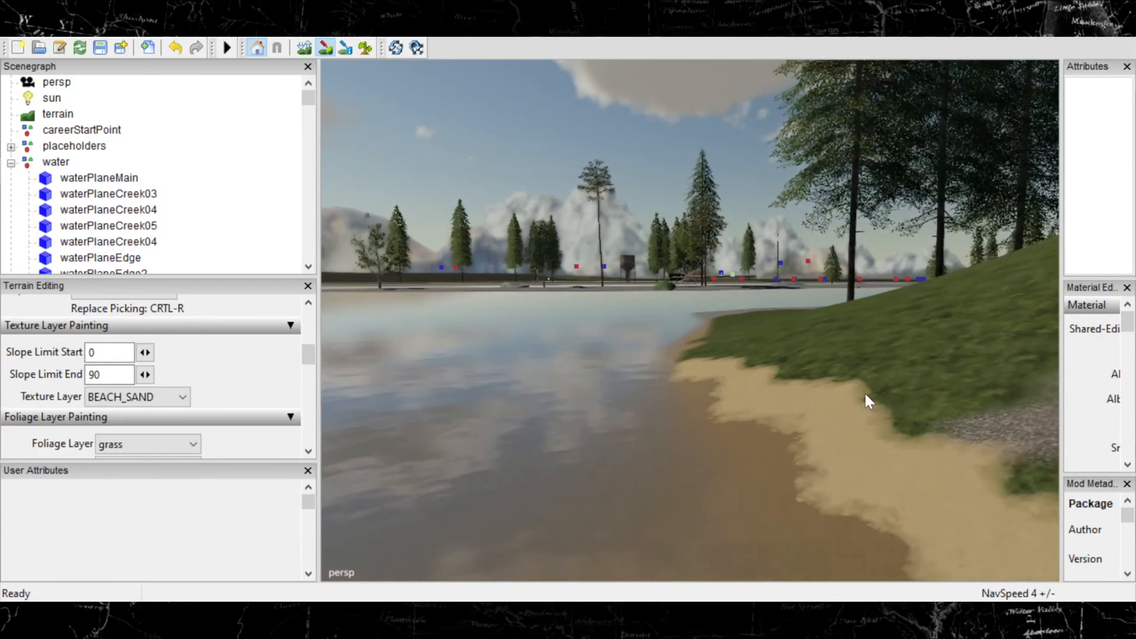
pyautogui.scroll(-4, 939, 253)
pyautogui.keyDown('alt'); pyautogui.moveTo(722, 421); pyautogui.dragTo(369, 591, button='middle'); pyautogui.keyUp('alt')
pyautogui.scroll(-2, 369, 591)
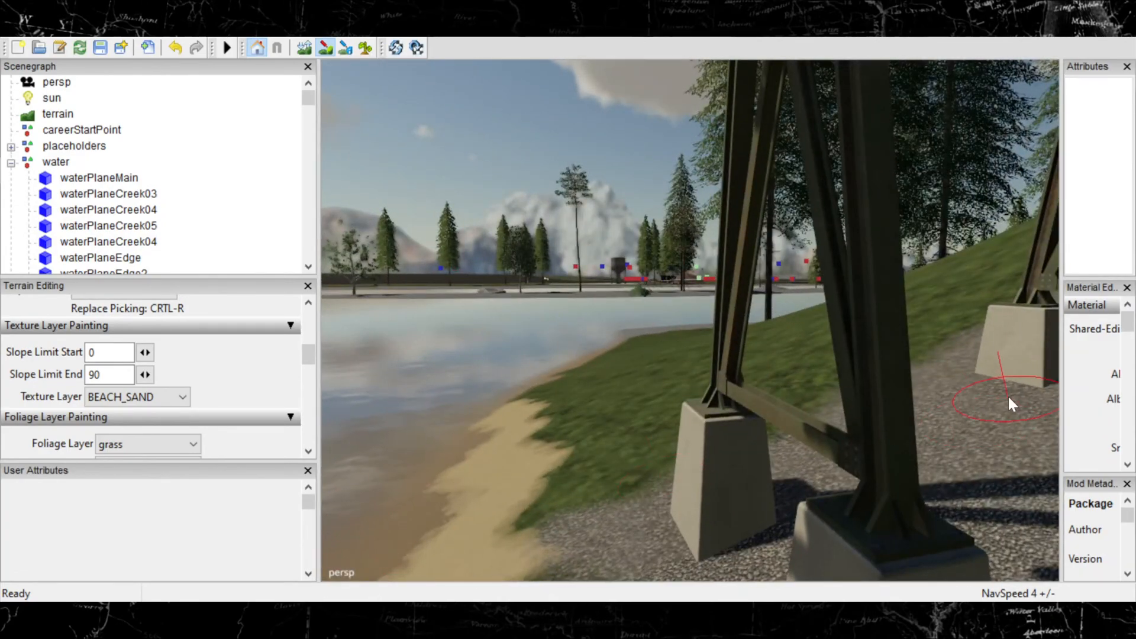
pyautogui.scroll(2, 1006, 396)
pyautogui.keyDown('alt'); pyautogui.moveTo(1006, 395); pyautogui.dragTo(763, 429, button='middle'); pyautogui.keyUp('alt')
pyautogui.scroll(-3, 946, 406)
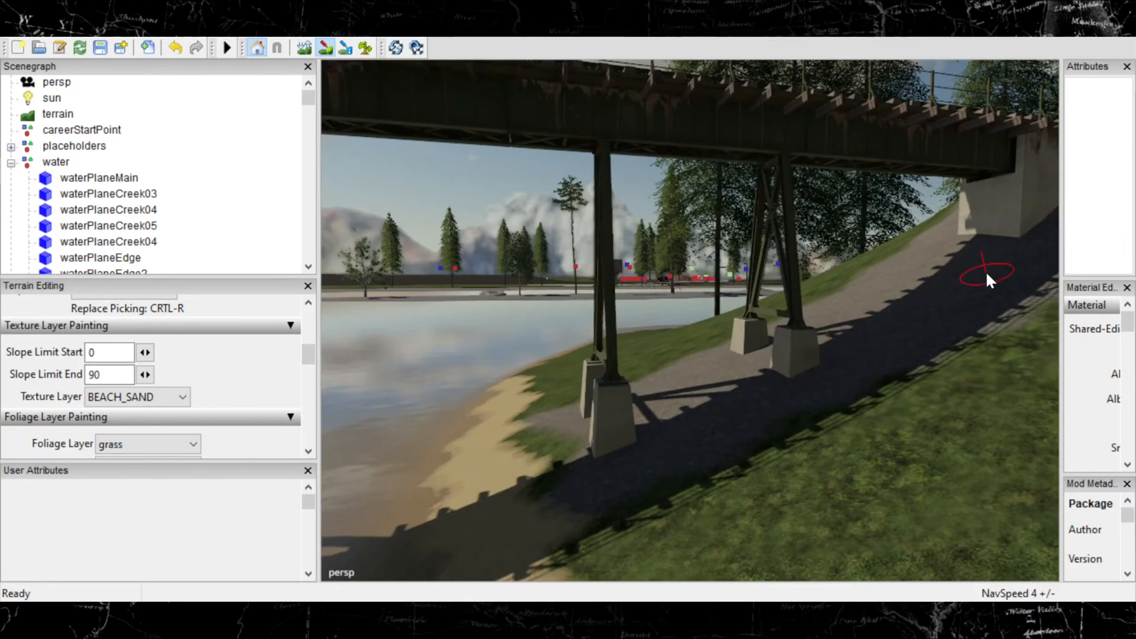
pyautogui.keyDown('alt'); pyautogui.moveTo(987, 274); pyautogui.dragTo(367, 615, button='middle'); pyautogui.keyUp('alt')
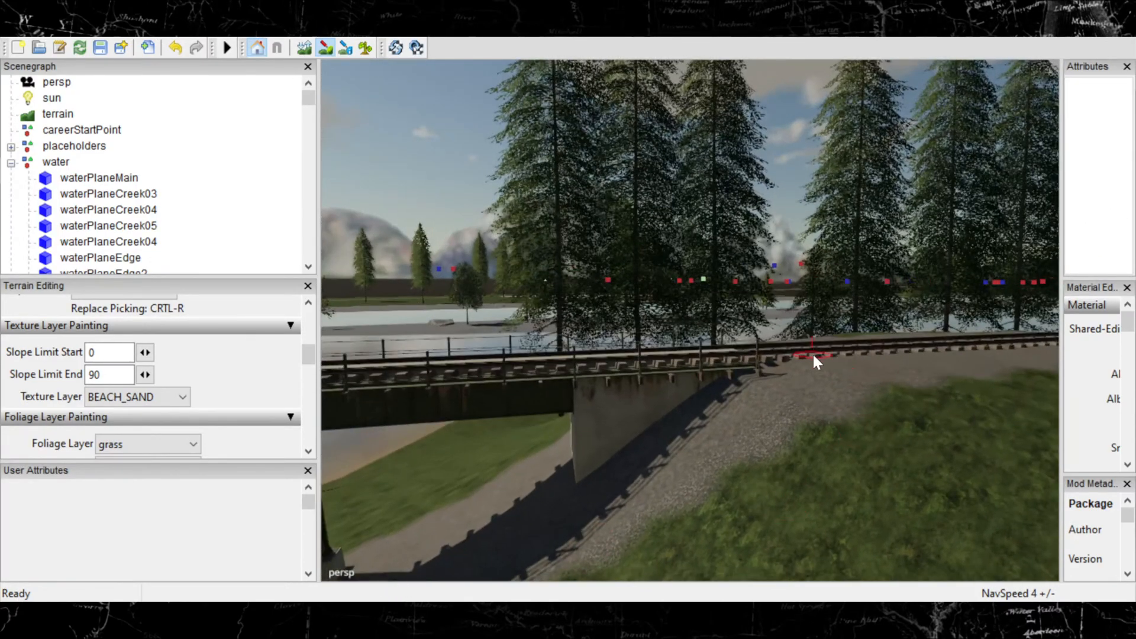
pyautogui.keyDown('alt'); pyautogui.moveTo(566, 482); pyautogui.dragTo(975, 314, button='middle'); pyautogui.keyUp('alt')
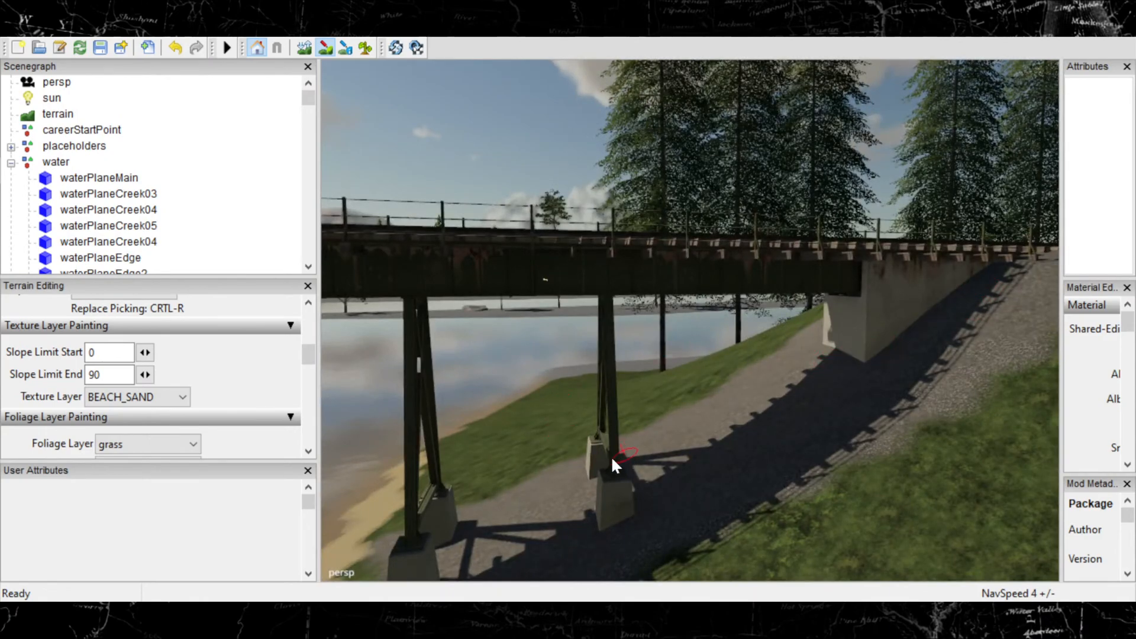
pyautogui.moveTo(610, 457)
pyautogui.keyDown('alt'); pyautogui.mouseDown(button='middle')
pyautogui.moveTo(845, 456)
pyautogui.moveTo(448, 482)
pyautogui.moveTo(391, 516)
pyautogui.mouseUp(button='middle'); pyautogui.keyUp('alt')
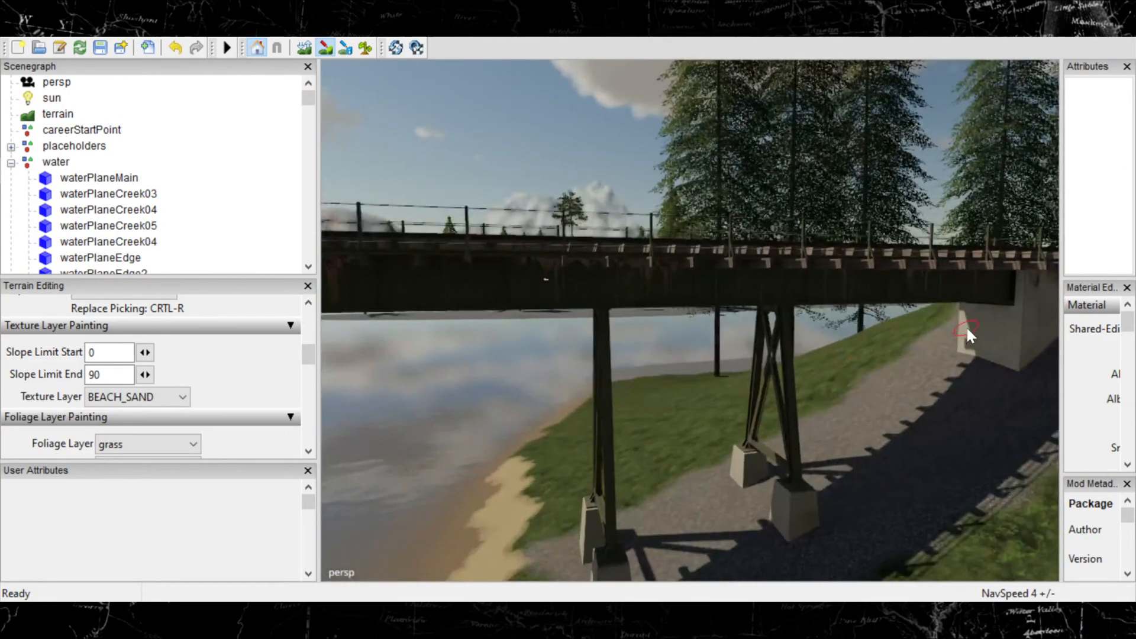
pyautogui.keyDown('alt'); pyautogui.moveTo(967, 327); pyautogui.dragTo(836, 426, button='middle'); pyautogui.keyUp('alt')
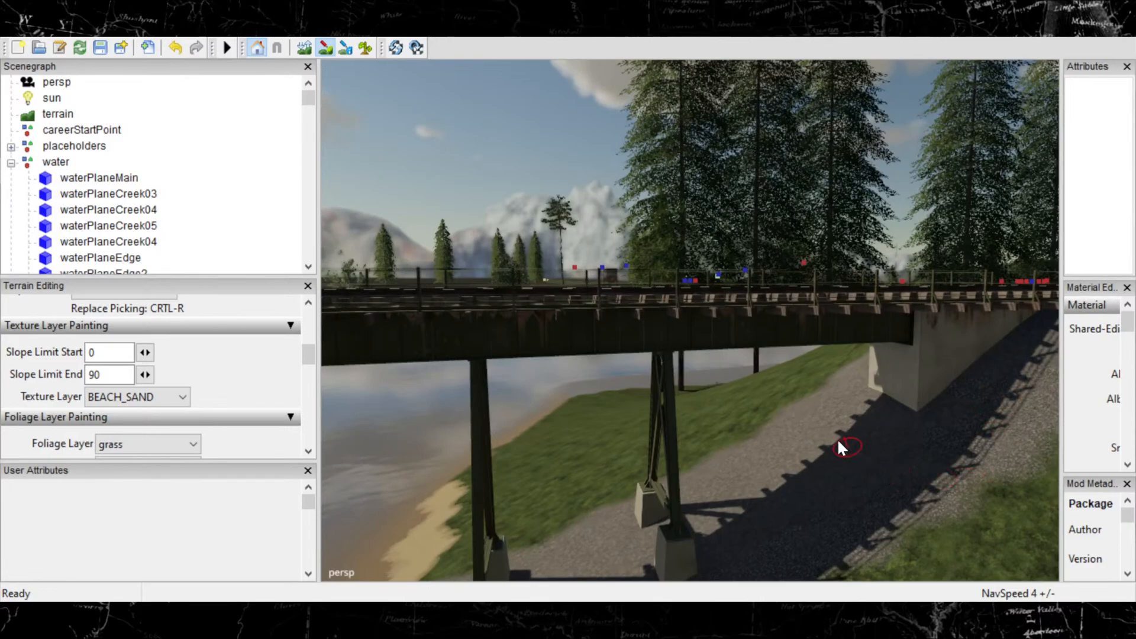
# Paint the BEACH_SAND strip further along the grass edge on the far side of the railway bridge.
pyautogui.keyDown('alt'); pyautogui.moveTo(476, 521); pyautogui.dragTo(781, 432, button='middle'); pyautogui.keyUp('alt')
pyautogui.keyDown('alt'); pyautogui.moveTo(380, 583); pyautogui.dragTo(919, 361, button='right'); pyautogui.keyUp('alt')
pyautogui.keyDown('alt'); pyautogui.moveTo(509, 503); pyautogui.dragTo(841, 397, button='middle'); pyautogui.keyUp('alt')
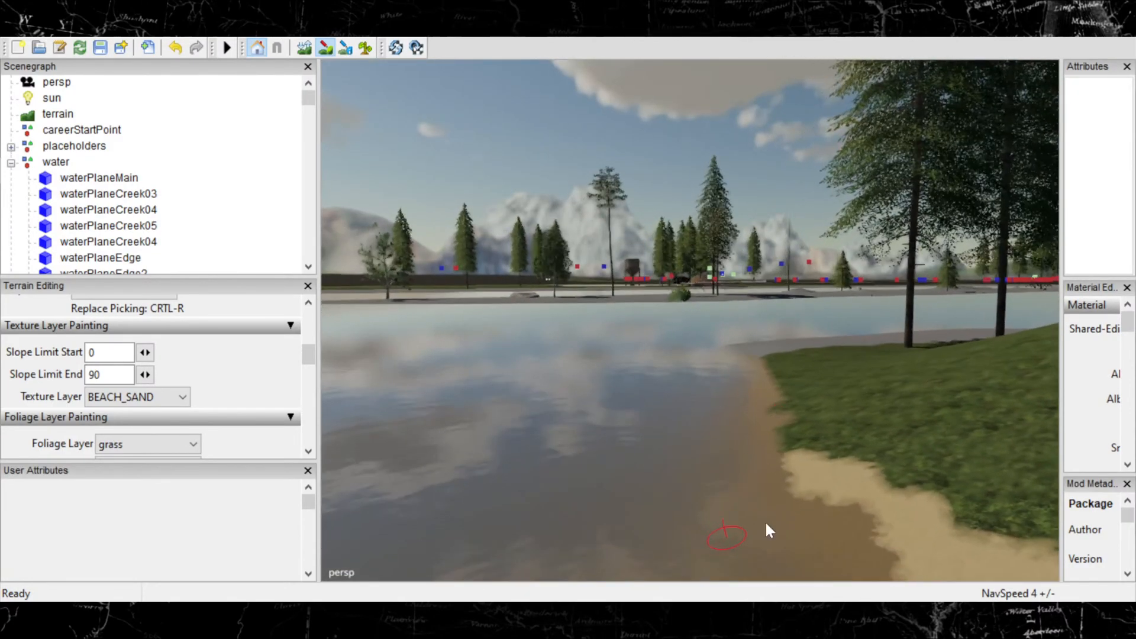
pyautogui.keyDown('alt'); pyautogui.moveTo(765, 523); pyautogui.dragTo(963, 397, button='right'); pyautogui.keyUp('alt')
pyautogui.keyDown('alt'); pyautogui.moveTo(698, 509); pyautogui.dragTo(863, 452, button='middle'); pyautogui.keyUp('alt')
pyautogui.moveTo(868, 458)
pyautogui.mouseDown()
pyautogui.moveTo(857, 426)
pyautogui.moveTo(876, 463)
pyautogui.mouseUp()
pyautogui.moveTo(879, 417)
pyautogui.mouseDown()
pyautogui.moveTo(824, 401)
pyautogui.moveTo(832, 388)
pyautogui.moveTo(825, 401)
pyautogui.mouseUp()
# Finish the BEACH_SAND strip around the tip of the grass where it meets the gravel riverbank.
pyautogui.keyDown('alt'); pyautogui.moveTo(840, 397); pyautogui.dragTo(970, 317, button='right'); pyautogui.keyUp('alt')
pyautogui.keyDown('alt'); pyautogui.moveTo(841, 408); pyautogui.dragTo(775, 495, button='middle'); pyautogui.keyUp('alt')
pyautogui.moveTo(774, 495)
pyautogui.mouseDown()
pyautogui.moveTo(791, 562)
pyautogui.moveTo(765, 493)
pyautogui.mouseUp()
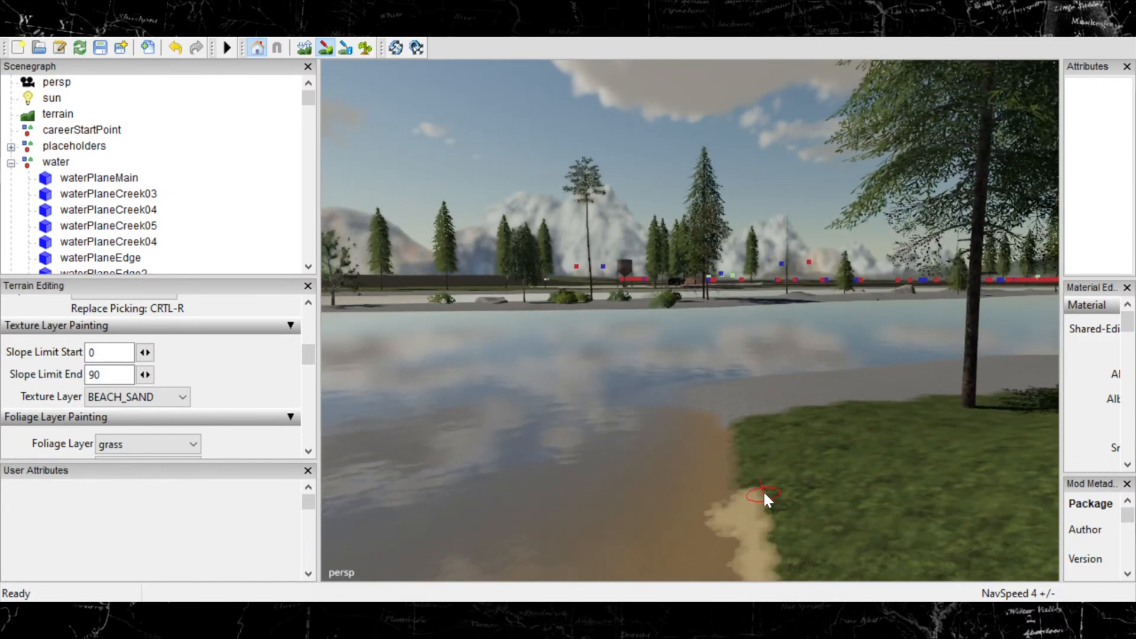
pyautogui.moveTo(761, 428); pyautogui.dragTo(784, 429)
pyautogui.keyDown('alt'); pyautogui.moveTo(724, 448); pyautogui.dragTo(907, 504, button='right'); pyautogui.keyUp('alt')
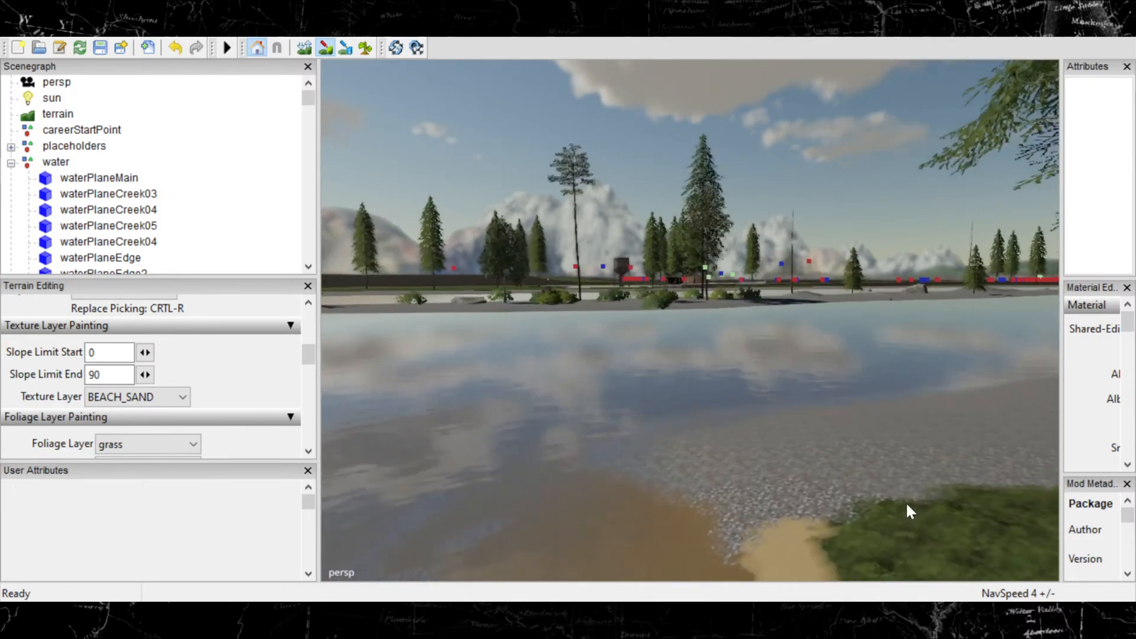
pyautogui.keyDown('alt'); pyautogui.moveTo(906, 503); pyautogui.dragTo(810, 528, button='middle'); pyautogui.keyUp('alt')
# Review the sand edges on both banks around the truss bridge from a distance and near the boulder.
pyautogui.keyDown('alt'); pyautogui.moveTo(836, 527); pyautogui.dragTo(467, 503, button='right'); pyautogui.keyUp('alt')
pyautogui.keyDown('alt'); pyautogui.moveTo(779, 422); pyautogui.dragTo(640, 347, button='right'); pyautogui.keyUp('alt')
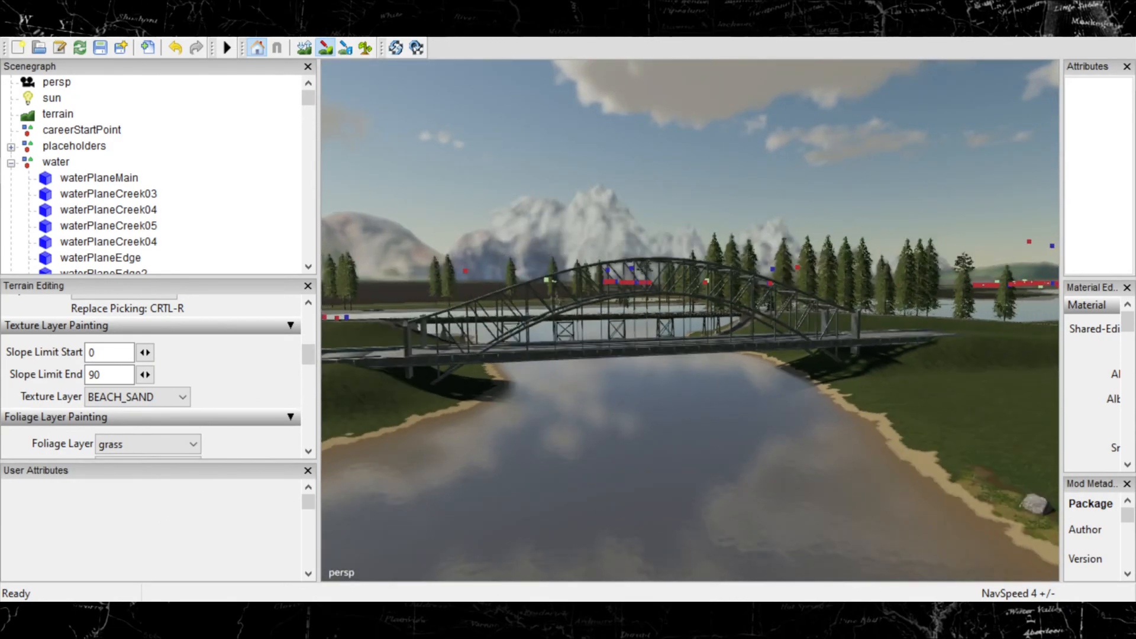
pyautogui.keyDown('alt'); pyautogui.moveTo(414, 450); pyautogui.dragTo(1, 445, button='right'); pyautogui.keyUp('alt')
pyautogui.keyDown('alt'); pyautogui.moveTo(882, 465); pyautogui.dragTo(1, 445, button='right'); pyautogui.keyUp('alt')
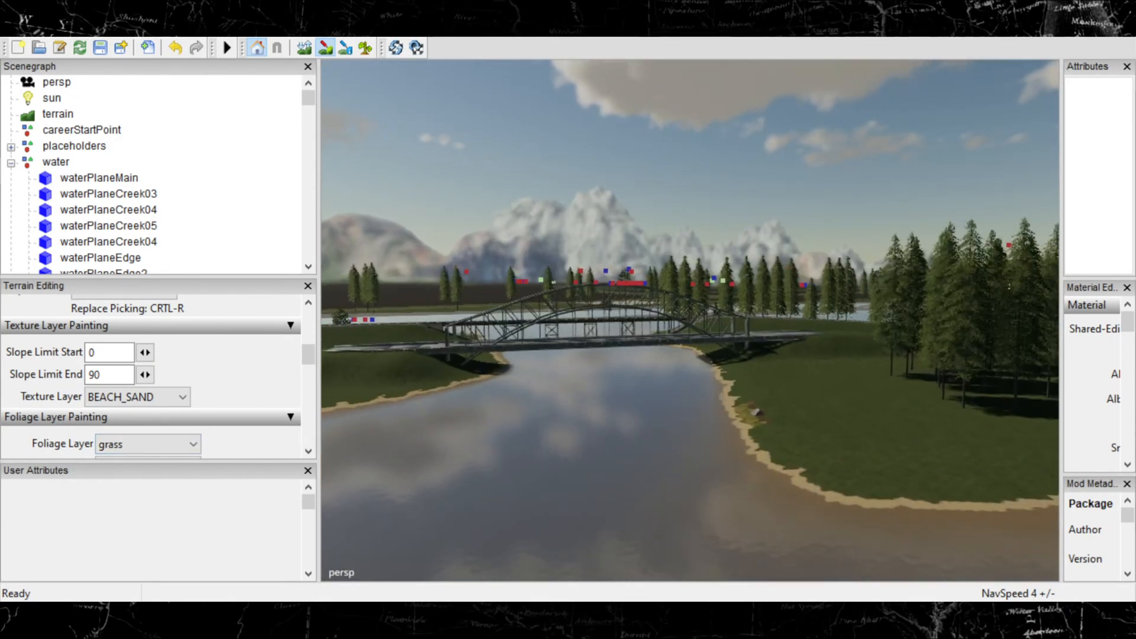
pyautogui.keyDown('alt'); pyautogui.moveTo(796, 482); pyautogui.dragTo(797, 529, button='middle'); pyautogui.keyUp('alt')
pyautogui.keyDown('alt'); pyautogui.moveTo(796, 529); pyautogui.dragTo(904, 518, button='right'); pyautogui.keyUp('alt')
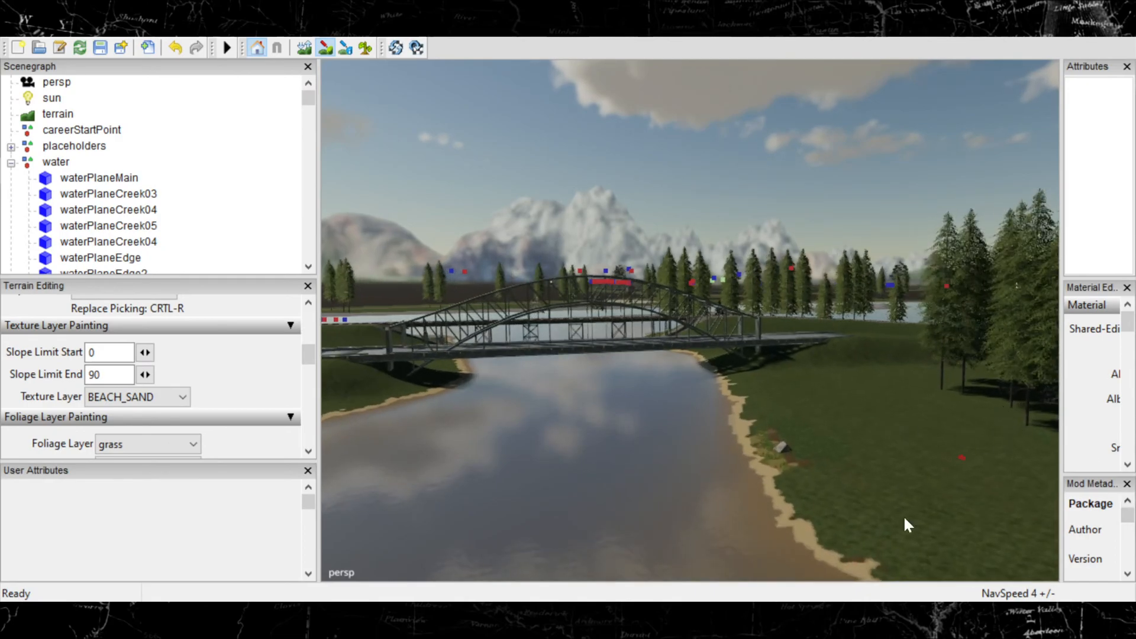
pyautogui.keyDown('alt'); pyautogui.moveTo(904, 519); pyautogui.dragTo(703, 356, button='middle'); pyautogui.keyUp('alt')
pyautogui.keyDown('alt'); pyautogui.moveTo(703, 356); pyautogui.dragTo(793, 579, button='right'); pyautogui.keyUp('alt')
pyautogui.keyDown('alt'); pyautogui.moveTo(794, 579); pyautogui.dragTo(749, 347, button='middle'); pyautogui.keyUp('alt')
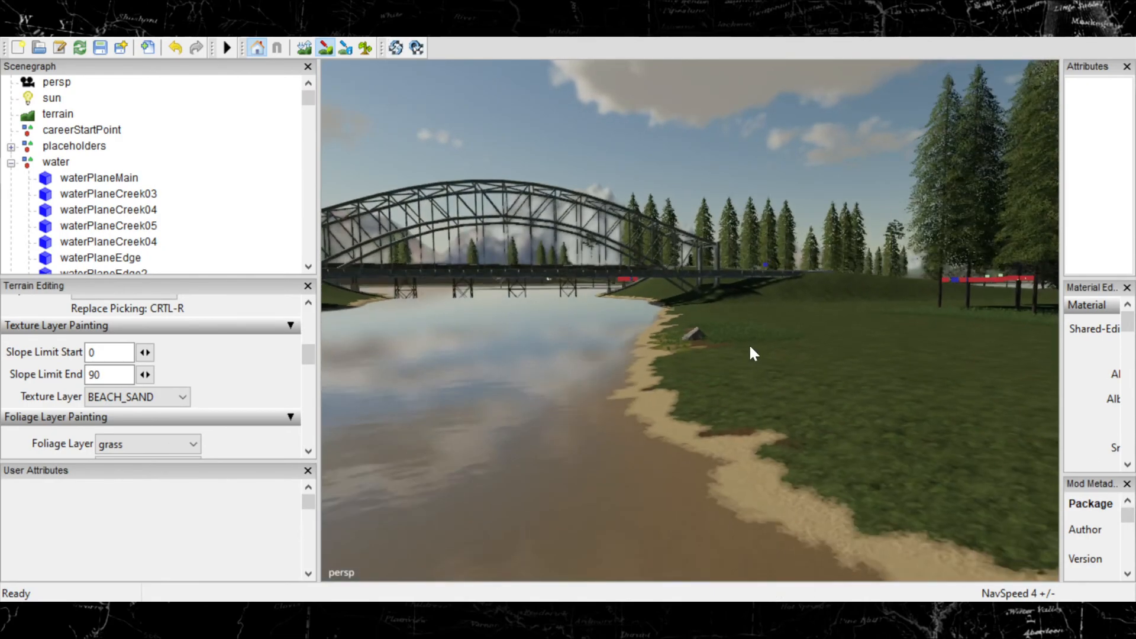
# Switch the painting texture to BEACH_ROUGH and widen the sand strip into the grass on the near side of the boulder.
pyautogui.keyDown('alt'); pyautogui.moveTo(554, 430); pyautogui.dragTo(946, 338, button='right'); pyautogui.keyUp('alt')
pyautogui.keyDown('alt'); pyautogui.moveTo(636, 427); pyautogui.dragTo(820, 391, button='right'); pyautogui.keyUp('alt')
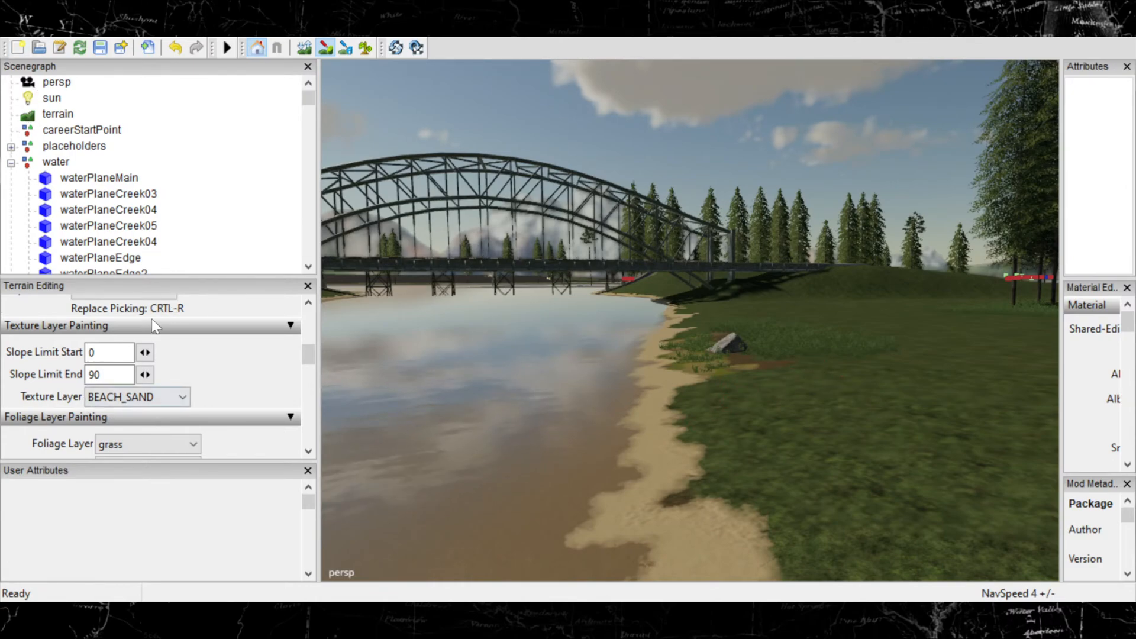
pyautogui.click(147, 32)
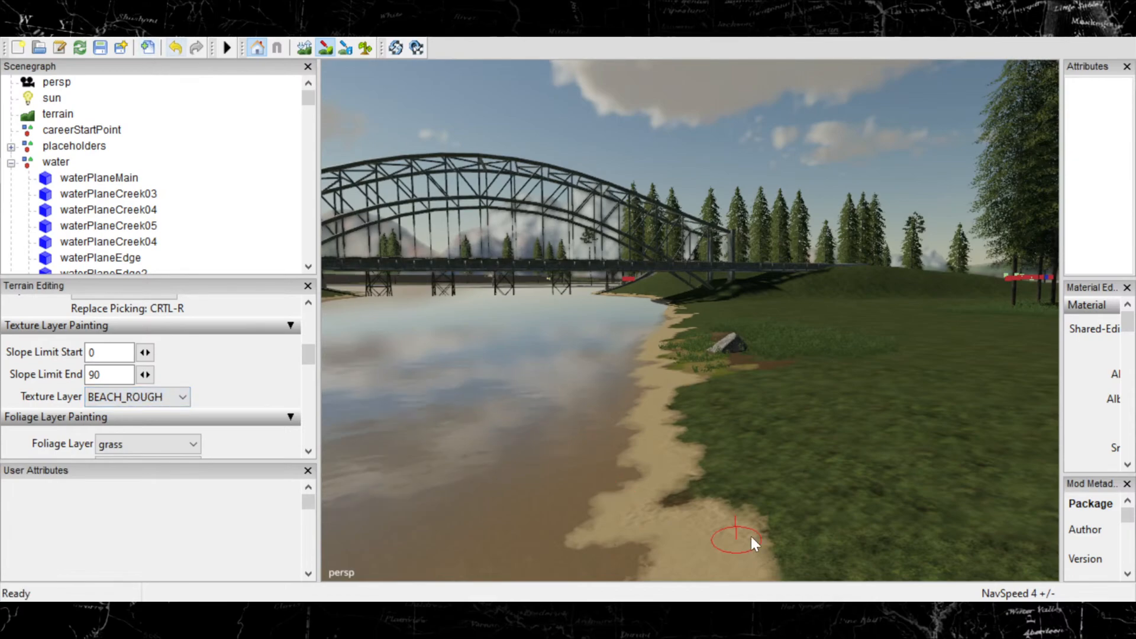
pyautogui.moveTo(651, 506)
pyautogui.mouseDown()
pyautogui.moveTo(695, 481)
pyautogui.moveTo(725, 433)
pyautogui.moveTo(747, 445)
pyautogui.moveTo(715, 415)
pyautogui.mouseUp()
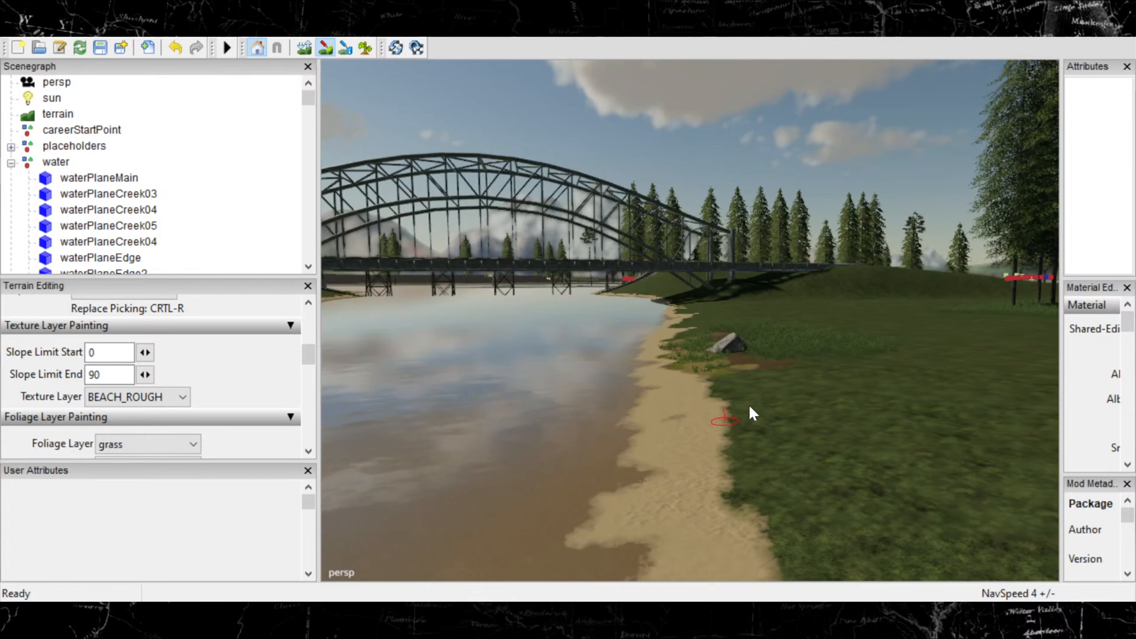
pyautogui.moveTo(755, 409)
pyautogui.mouseDown()
pyautogui.moveTo(775, 402)
pyautogui.moveTo(747, 410)
pyautogui.mouseUp()
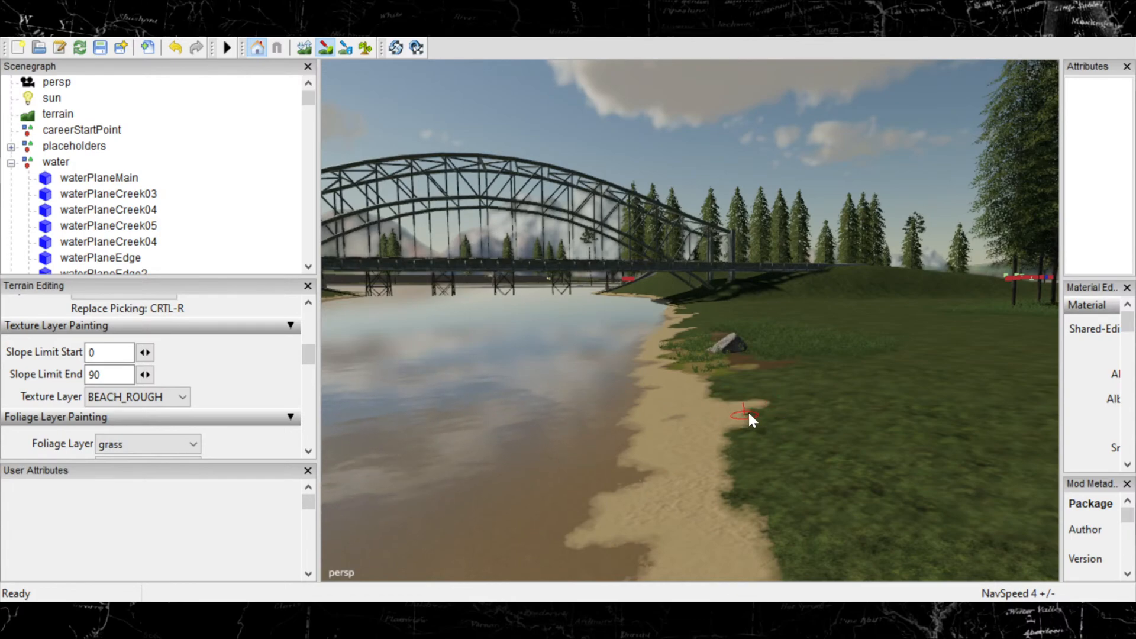
# Paint irregular BEACH_ROUGH patches into the grass edge past the boulder towards the truss bridge.
pyautogui.keyDown('alt'); pyautogui.moveTo(666, 391); pyautogui.dragTo(1038, 360, button='right'); pyautogui.keyUp('alt')
pyautogui.moveTo(696, 503)
pyautogui.keyDown('alt'); pyautogui.mouseDown(button='right')
pyautogui.moveTo(810, 508)
pyautogui.moveTo(864, 524)
pyautogui.moveTo(1095, 402)
pyautogui.mouseUp(button='right'); pyautogui.keyUp('alt')
pyautogui.keyDown('alt'); pyautogui.moveTo(768, 484); pyautogui.dragTo(772, 438, button='right'); pyautogui.keyUp('alt')
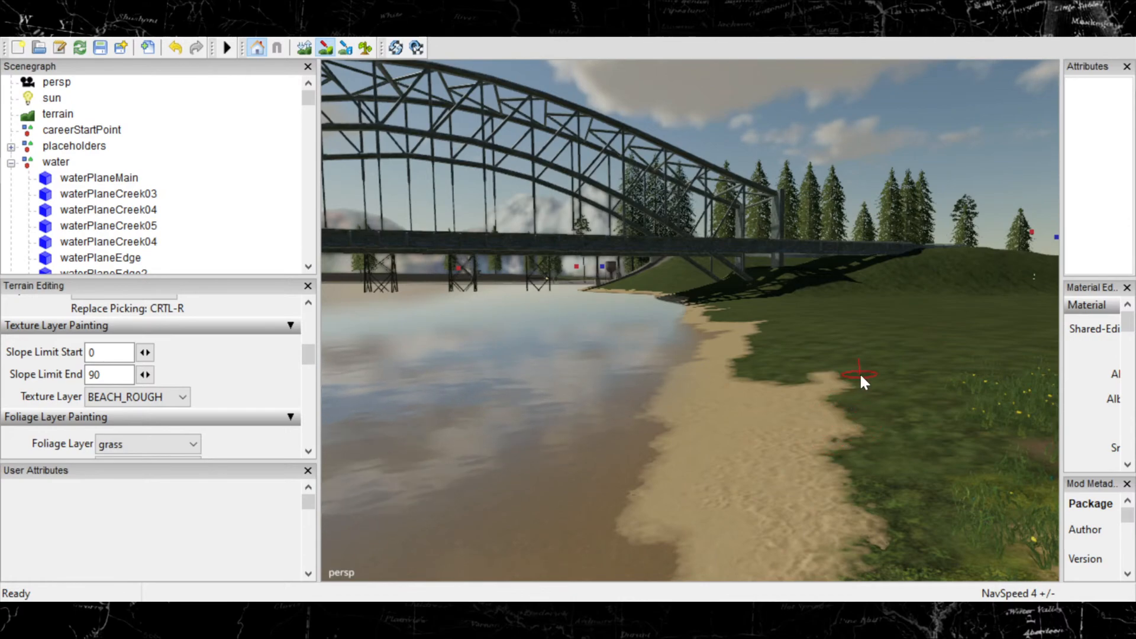
pyautogui.moveTo(878, 381)
pyautogui.mouseDown()
pyautogui.moveTo(772, 375)
pyautogui.moveTo(758, 359)
pyautogui.mouseUp()
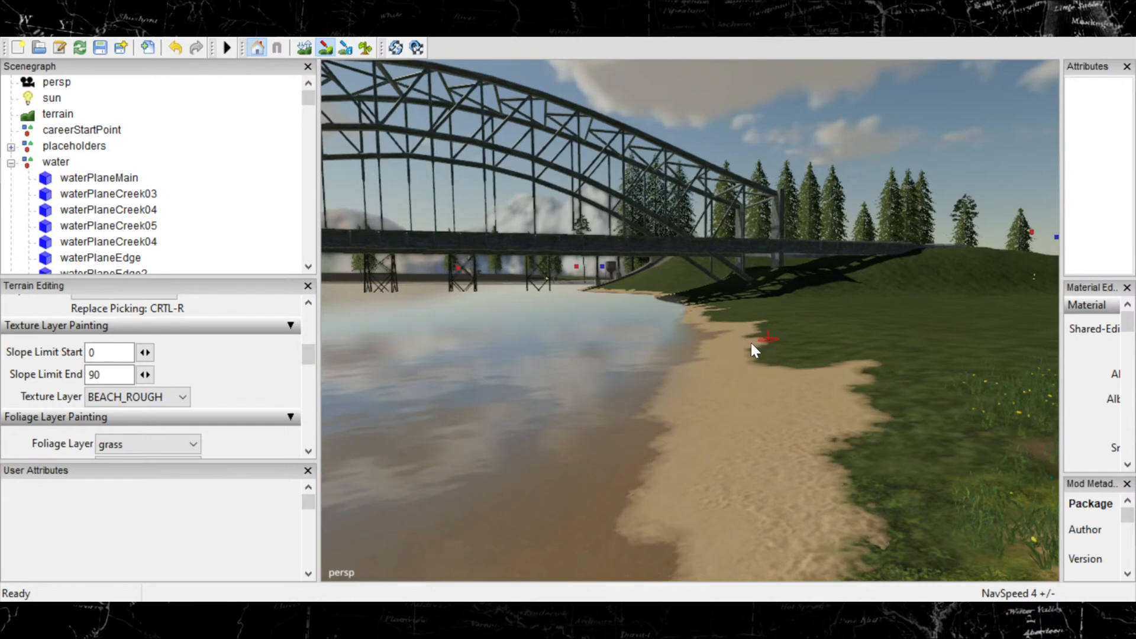
pyautogui.keyDown('alt'); pyautogui.moveTo(758, 340); pyautogui.dragTo(1024, 315, button='right'); pyautogui.keyUp('alt')
pyautogui.keyDown('alt'); pyautogui.moveTo(697, 397); pyautogui.dragTo(881, 343, button='right'); pyautogui.keyUp('alt')
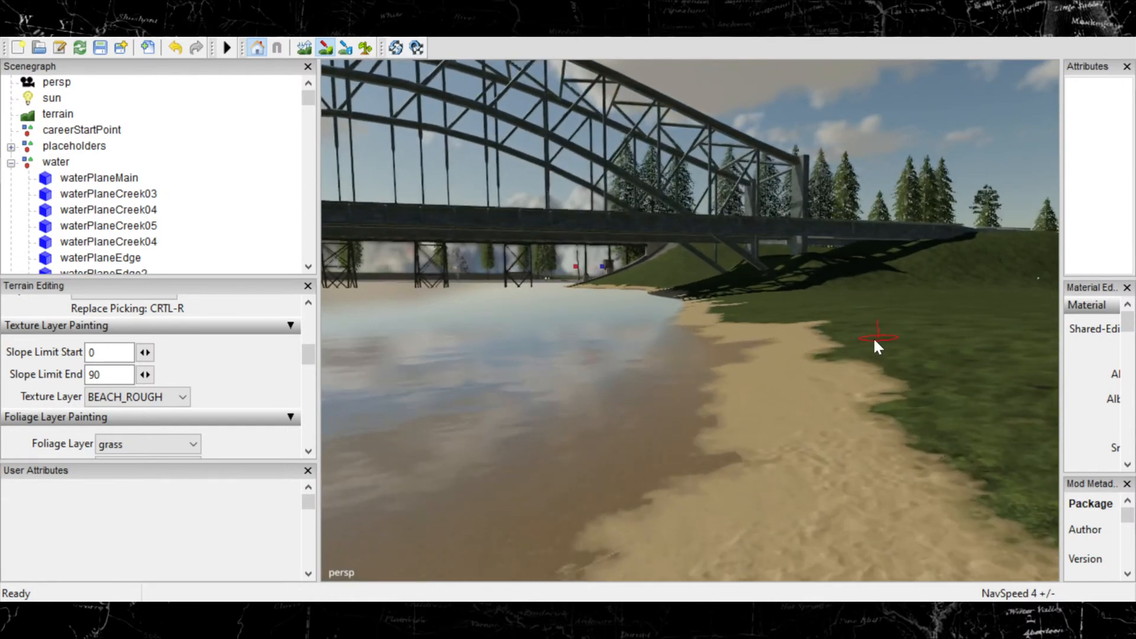
pyautogui.keyDown('alt'); pyautogui.moveTo(728, 414); pyautogui.dragTo(840, 421, button='right'); pyautogui.keyUp('alt')
pyautogui.moveTo(858, 502); pyautogui.dragTo(906, 482)
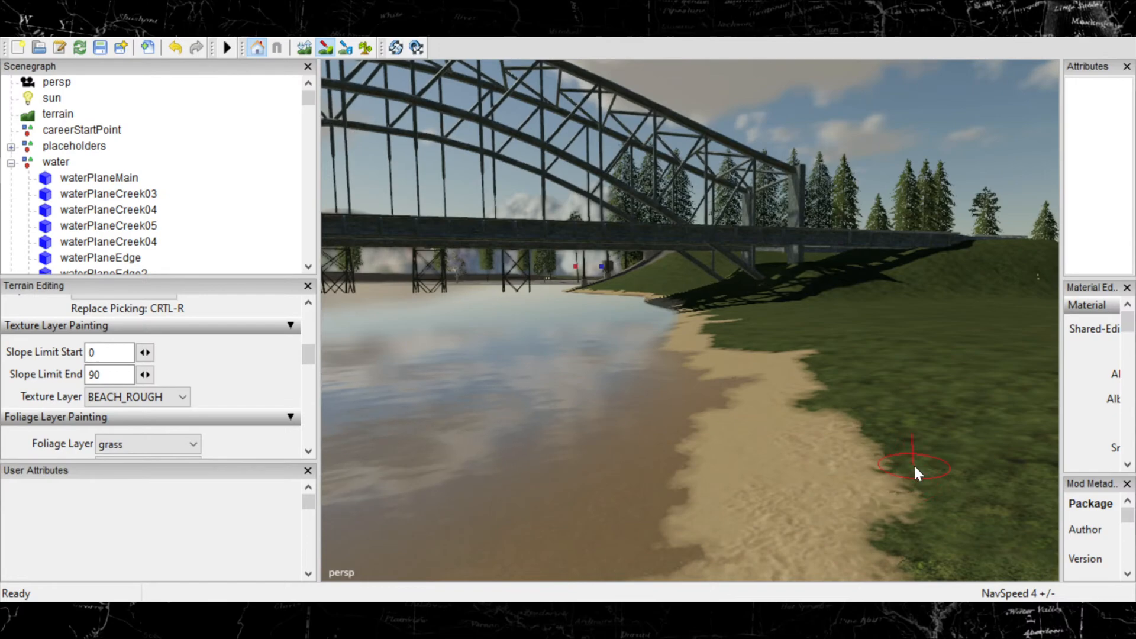
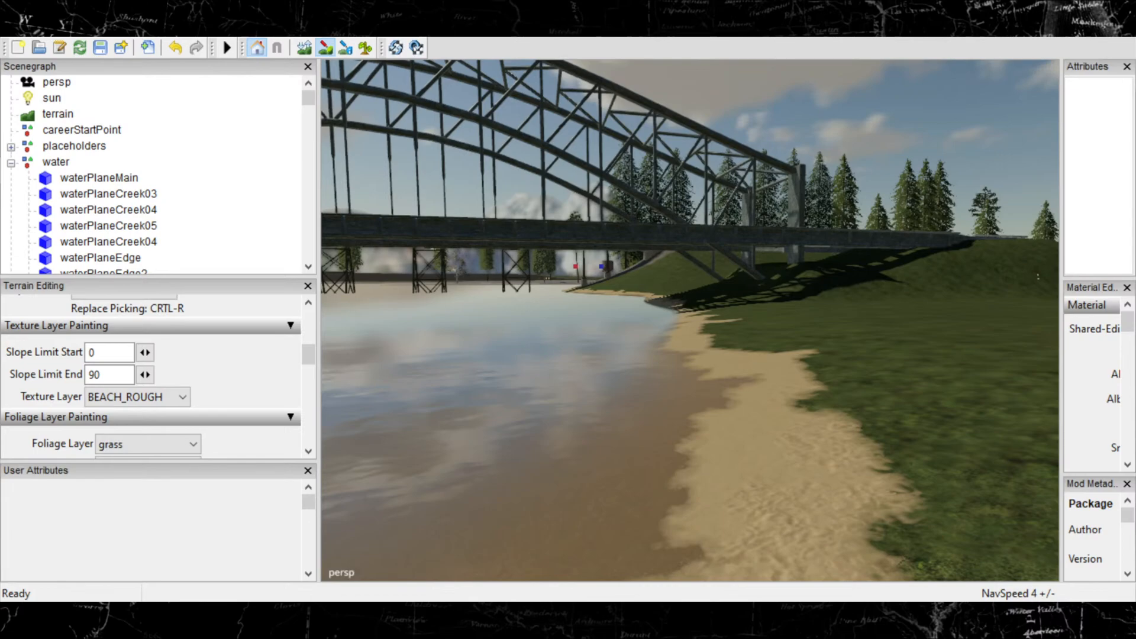
# Extend the BEACH_ROUGH texture along the narrow sand edge up to the shadow of the truss bridge.
pyautogui.keyDown('alt'); pyautogui.moveTo(821, 407); pyautogui.dragTo(359, 365, button='right'); pyautogui.keyUp('alt')
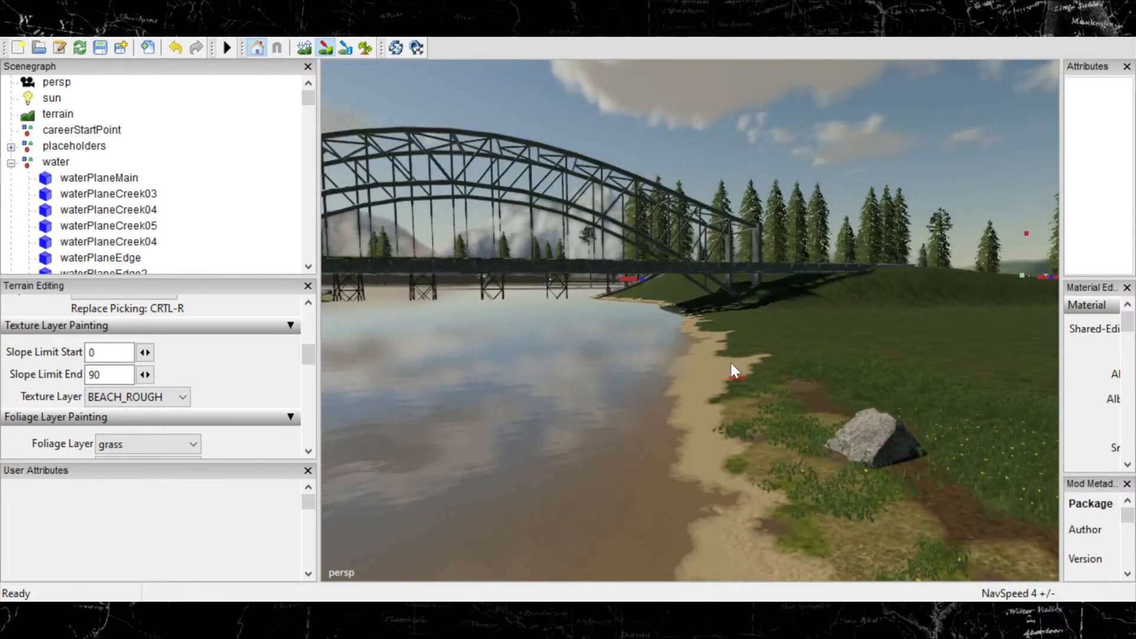
pyautogui.keyDown('alt'); pyautogui.moveTo(634, 426); pyautogui.dragTo(1101, 114, button='right'); pyautogui.keyUp('alt')
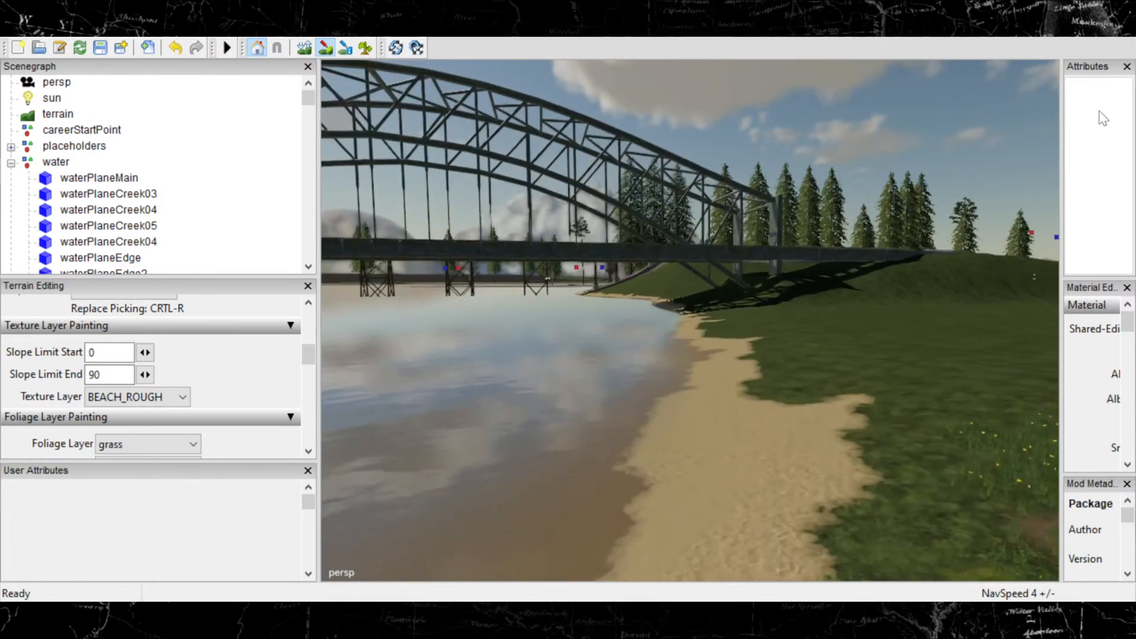
pyautogui.keyDown('alt'); pyautogui.moveTo(586, 175); pyautogui.dragTo(756, 198, button='right'); pyautogui.keyUp('alt')
pyautogui.keyDown('alt'); pyautogui.moveTo(756, 198); pyautogui.dragTo(776, 442, button='middle'); pyautogui.keyUp('alt')
pyautogui.keyDown('alt'); pyautogui.moveTo(776, 443); pyautogui.dragTo(891, 398, button='right'); pyautogui.keyUp('alt')
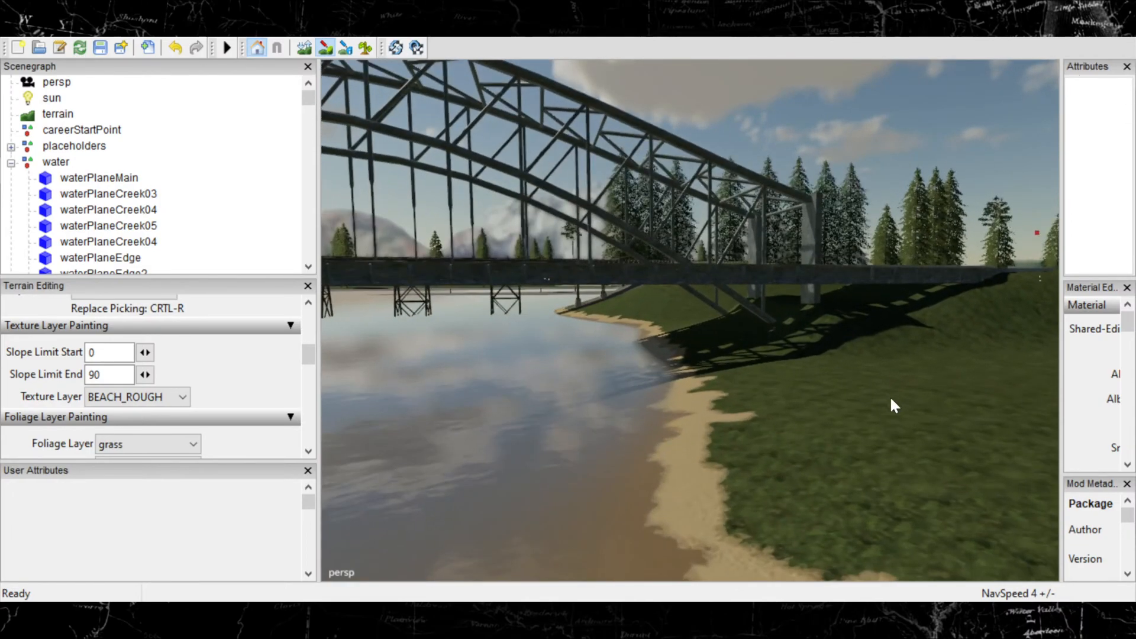
pyautogui.keyDown('alt'); pyautogui.moveTo(857, 475); pyautogui.dragTo(763, 498, button='right'); pyautogui.keyUp('alt')
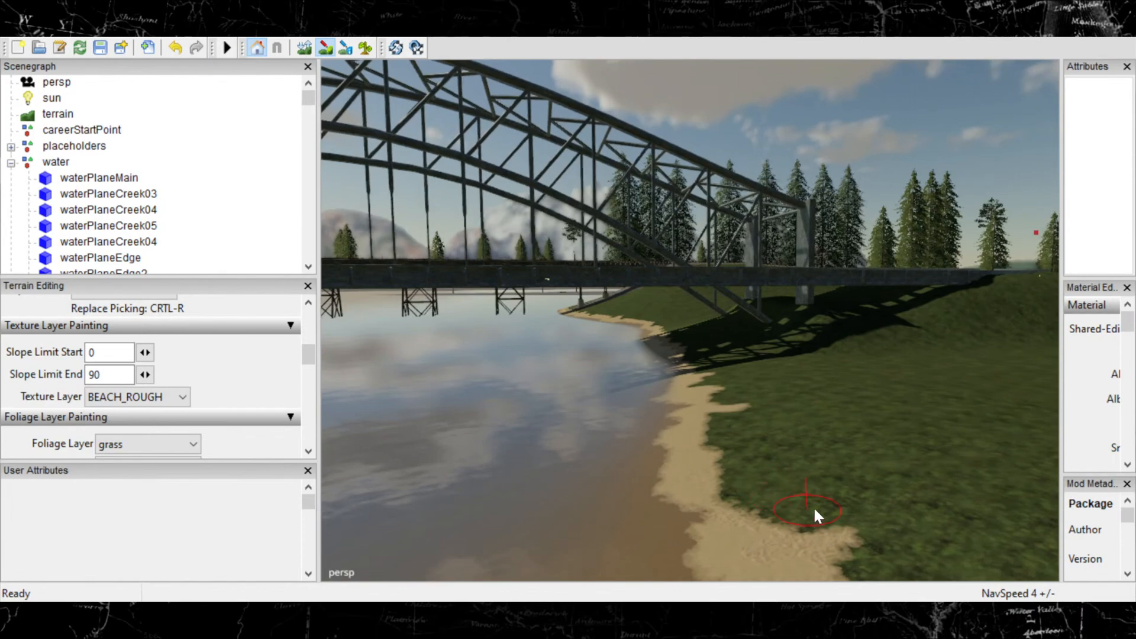
pyautogui.moveTo(760, 512)
pyautogui.mouseDown()
pyautogui.moveTo(813, 503)
pyautogui.moveTo(772, 473)
pyautogui.moveTo(747, 432)
pyautogui.moveTo(747, 400)
pyautogui.moveTo(708, 378)
pyautogui.mouseUp()
# Paint BEACH_ROUGH over the grass edge in the shadow under the truss bridge.
pyautogui.moveTo(708, 378)
pyautogui.keyDown('alt'); pyautogui.mouseDown(button='right')
pyautogui.moveTo(890, 259)
pyautogui.moveTo(1051, 256)
pyautogui.mouseUp(button='right'); pyautogui.keyUp('alt')
pyautogui.keyDown('alt'); pyautogui.moveTo(669, 500); pyautogui.dragTo(825, 439, button='right'); pyautogui.keyUp('alt')
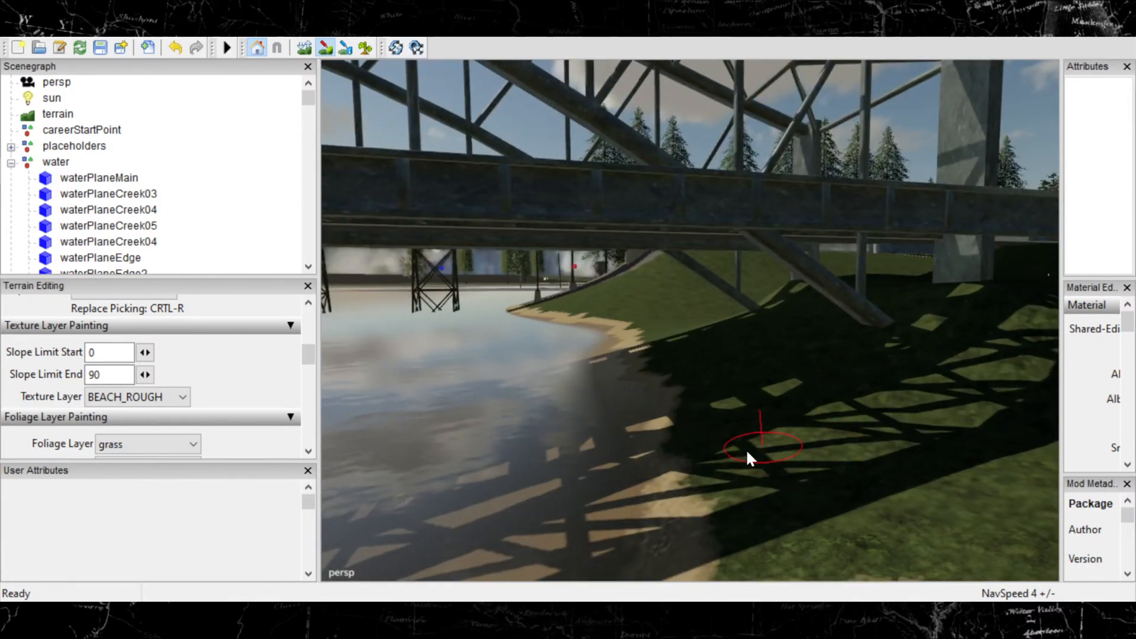
pyautogui.moveTo(730, 426); pyautogui.dragTo(728, 378)
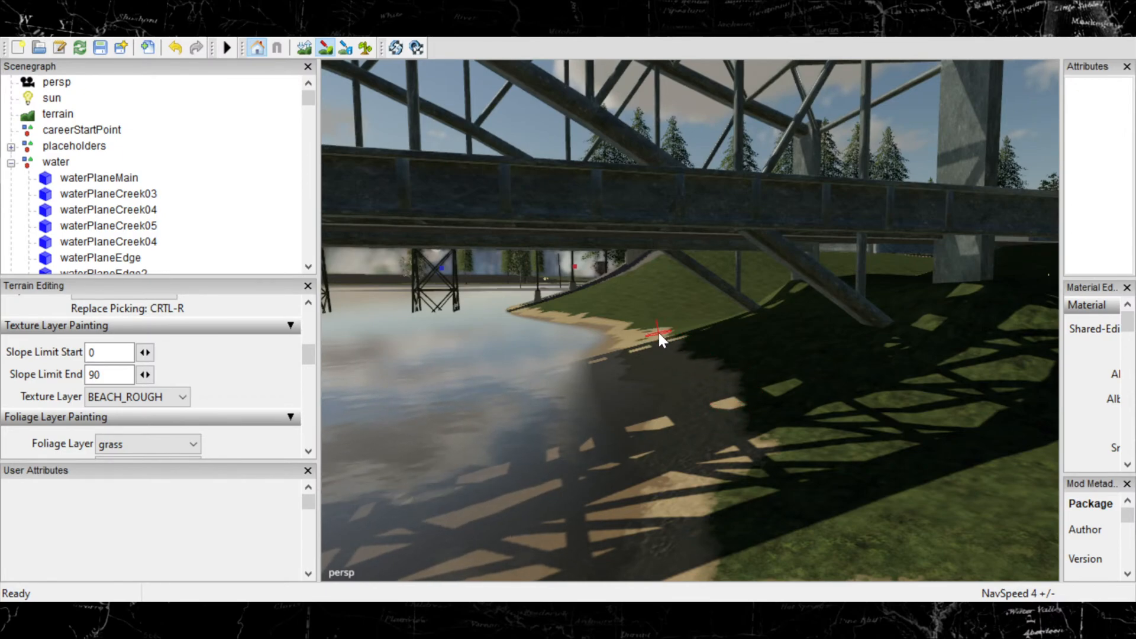
pyautogui.keyDown('alt'); pyautogui.moveTo(656, 326); pyautogui.dragTo(348, 385, button='right'); pyautogui.keyUp('alt')
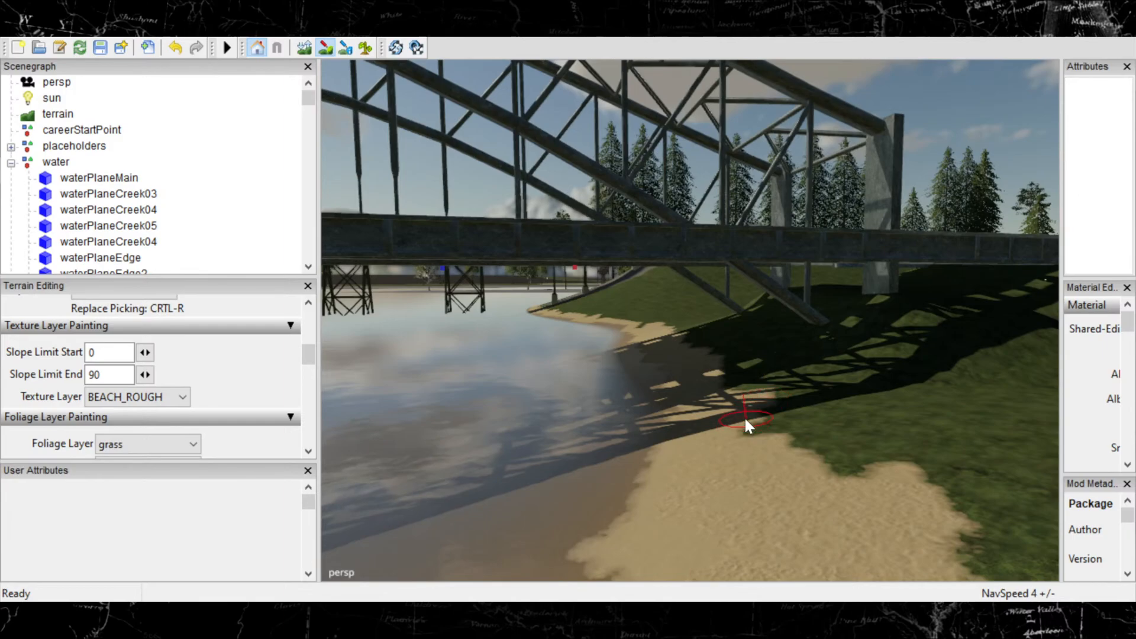
# Cover the grass tongue between the two bridges with BEACH_ROUGH and push the sand edge up the grassy slope.
pyautogui.moveTo(745, 419)
pyautogui.keyDown('alt'); pyautogui.mouseDown(button='right')
pyautogui.moveTo(784, 329)
pyautogui.moveTo(900, 332)
pyautogui.mouseUp(button='right'); pyautogui.keyUp('alt')
pyautogui.keyDown('alt'); pyautogui.moveTo(726, 394); pyautogui.dragTo(936, 374, button='right'); pyautogui.keyUp('alt')
pyautogui.moveTo(657, 314)
pyautogui.keyDown('alt'); pyautogui.mouseDown(button='right')
pyautogui.moveTo(714, 305)
pyautogui.moveTo(619, 325)
pyautogui.moveTo(556, 300)
pyautogui.moveTo(644, 497)
pyautogui.moveTo(802, 411)
pyautogui.mouseUp(button='right'); pyautogui.keyUp('alt')
pyautogui.keyDown('alt'); pyautogui.moveTo(733, 509); pyautogui.dragTo(742, 419, button='right'); pyautogui.keyUp('alt')
pyautogui.moveTo(742, 419)
pyautogui.keyDown('alt'); pyautogui.mouseDown(button='middle')
pyautogui.moveTo(673, 363)
pyautogui.moveTo(639, 255)
pyautogui.moveTo(628, 330)
pyautogui.moveTo(566, 328)
pyautogui.moveTo(530, 311)
pyautogui.moveTo(546, 312)
pyautogui.mouseUp(button='middle'); pyautogui.keyUp('alt')
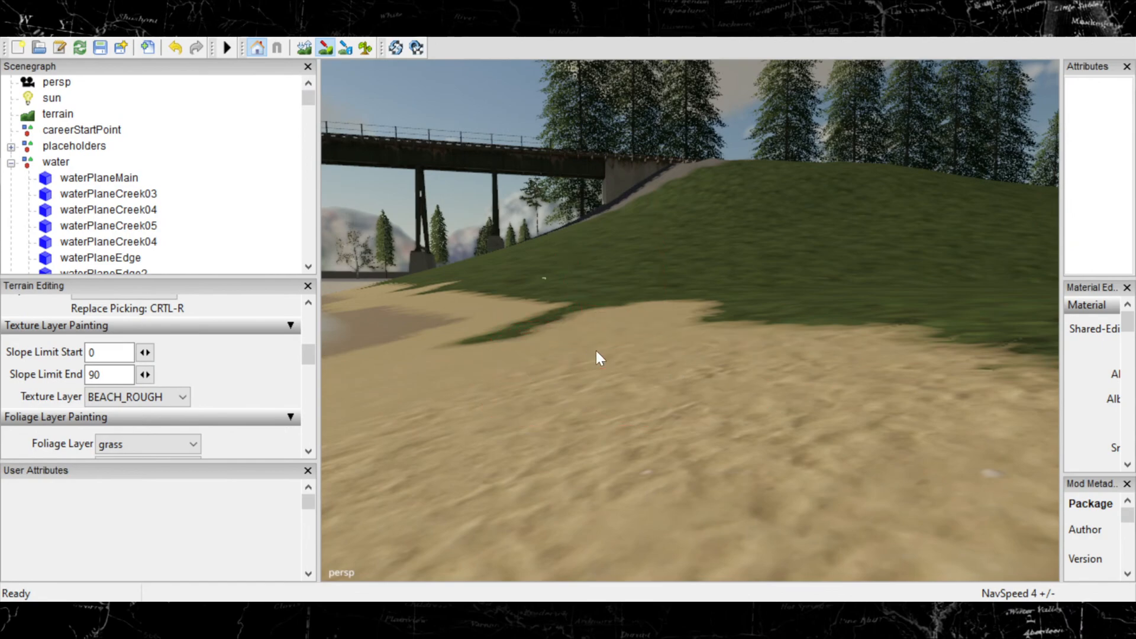
pyautogui.keyDown('alt'); pyautogui.moveTo(595, 349); pyautogui.dragTo(662, 394, button='middle'); pyautogui.keyUp('alt')
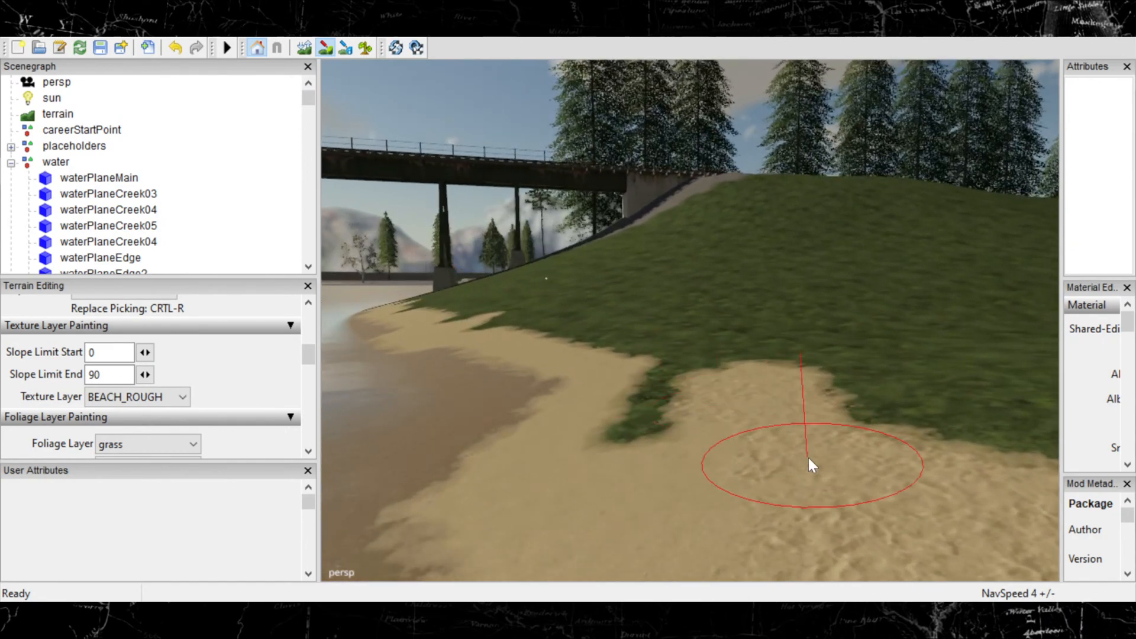
pyautogui.moveTo(715, 469)
pyautogui.keyDown('alt'); pyautogui.mouseDown(button='middle')
pyautogui.moveTo(750, 436)
pyautogui.moveTo(776, 467)
pyautogui.mouseUp(button='middle'); pyautogui.keyUp('alt')
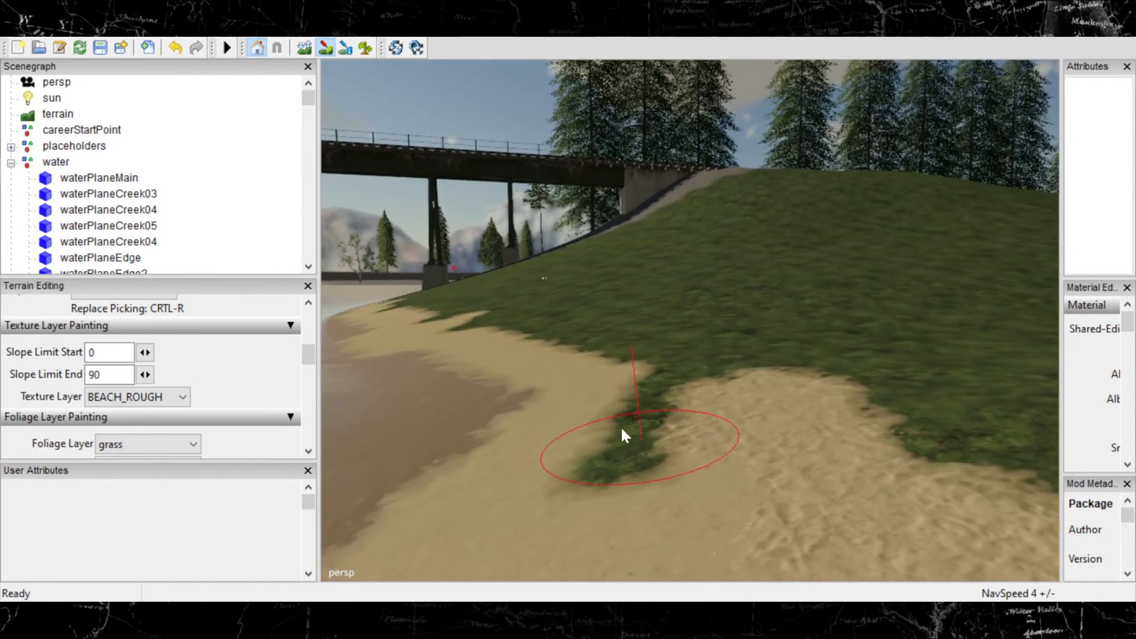
pyautogui.scroll(-5, 653, 407)
pyautogui.moveTo(655, 387)
pyautogui.mouseDown()
pyautogui.moveTo(640, 455)
pyautogui.moveTo(678, 362)
pyautogui.moveTo(687, 367)
pyautogui.mouseUp()
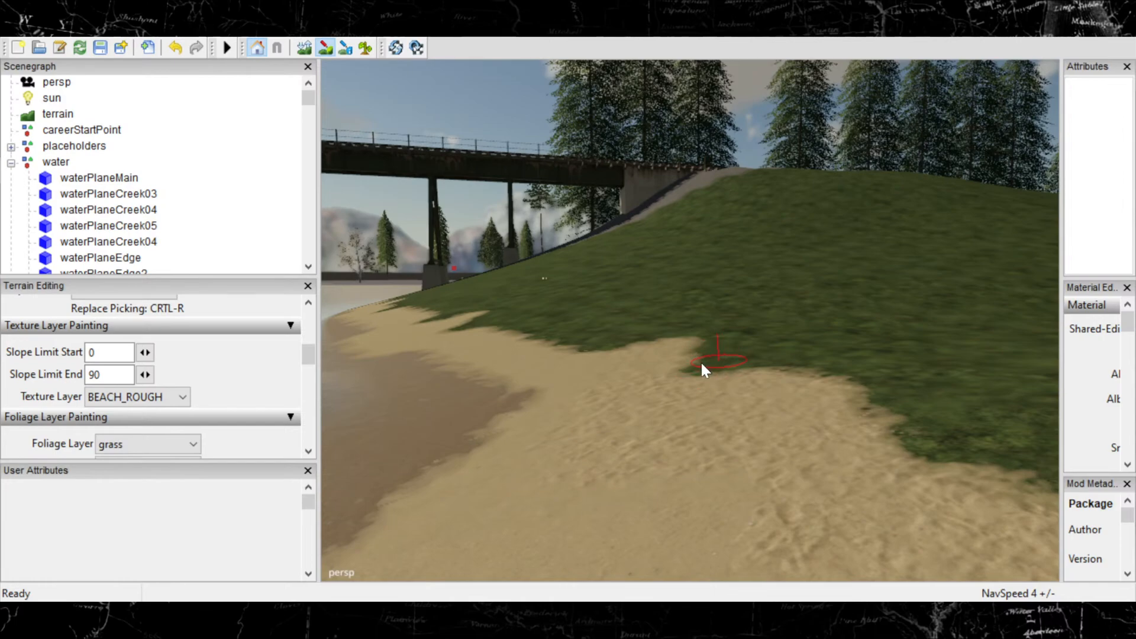
pyautogui.moveTo(695, 367)
pyautogui.mouseDown()
pyautogui.moveTo(709, 355)
pyautogui.moveTo(681, 335)
pyautogui.moveTo(540, 321)
pyautogui.moveTo(646, 320)
pyautogui.mouseUp()
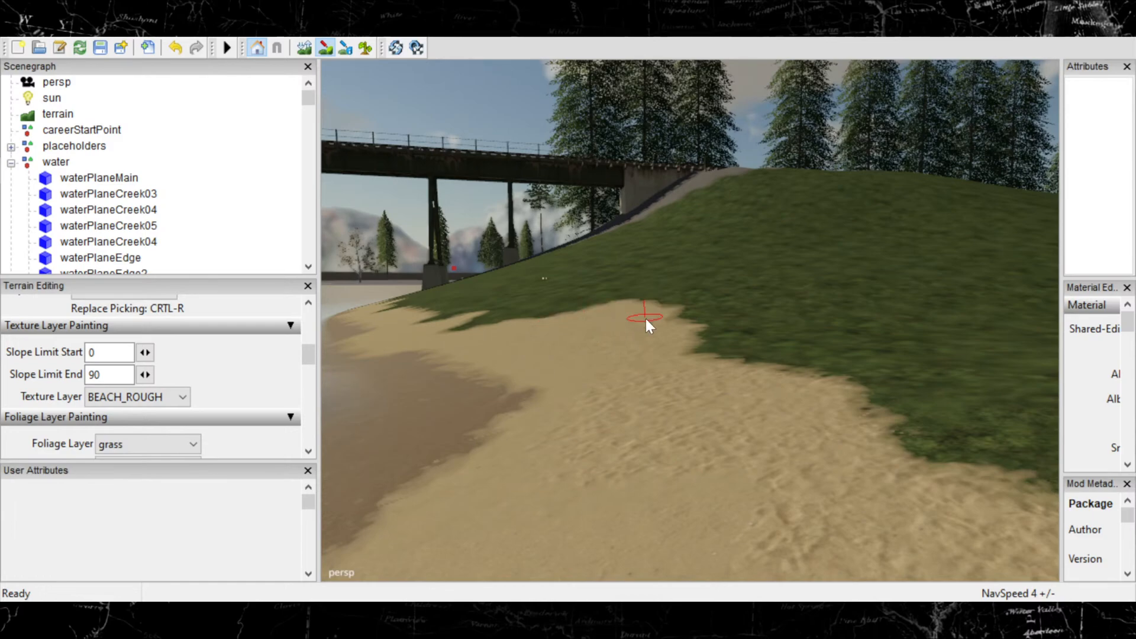
# Paint BEACH_ROUGH along the foot of the grass slope towards the railway bridge embankment.
pyautogui.moveTo(526, 329)
pyautogui.keyDown('alt'); pyautogui.mouseDown(button='middle')
pyautogui.moveTo(702, 428)
pyautogui.moveTo(655, 481)
pyautogui.moveTo(779, 428)
pyautogui.mouseUp(button='middle'); pyautogui.keyUp('alt')
pyautogui.moveTo(780, 430)
pyautogui.mouseDown()
pyautogui.moveTo(669, 466)
pyautogui.moveTo(675, 425)
pyautogui.mouseUp()
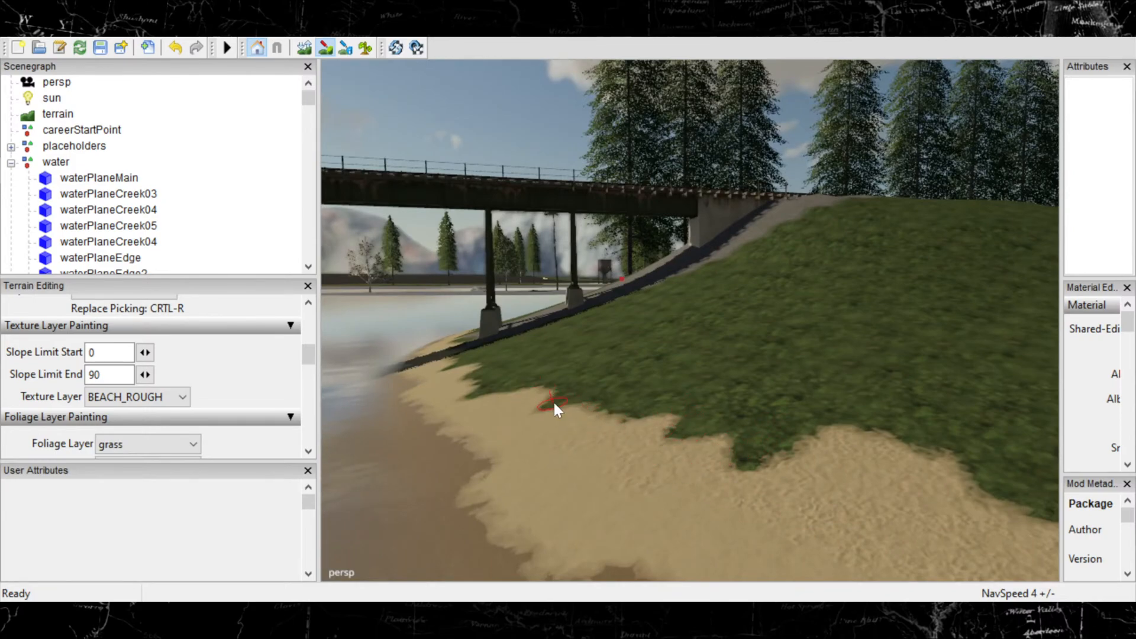
pyautogui.moveTo(569, 395)
pyautogui.mouseDown()
pyautogui.moveTo(488, 392)
pyautogui.moveTo(475, 376)
pyautogui.mouseUp()
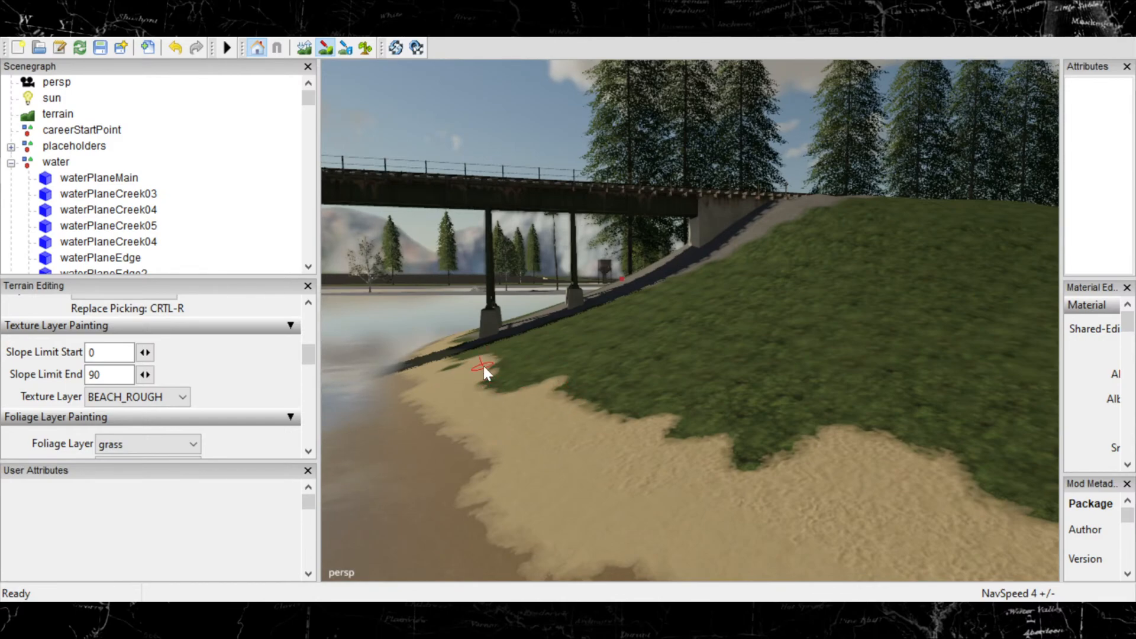
# Paint BEACH_ROUGH over the grass tuft beside the railway bridge's gravel slope and around to the pier footings.
pyautogui.keyDown('alt'); pyautogui.moveTo(492, 357); pyautogui.dragTo(817, 555, button='middle'); pyautogui.keyUp('alt')
pyautogui.keyDown('alt'); pyautogui.moveTo(816, 555); pyautogui.dragTo(969, 368, button='right'); pyautogui.keyUp('alt')
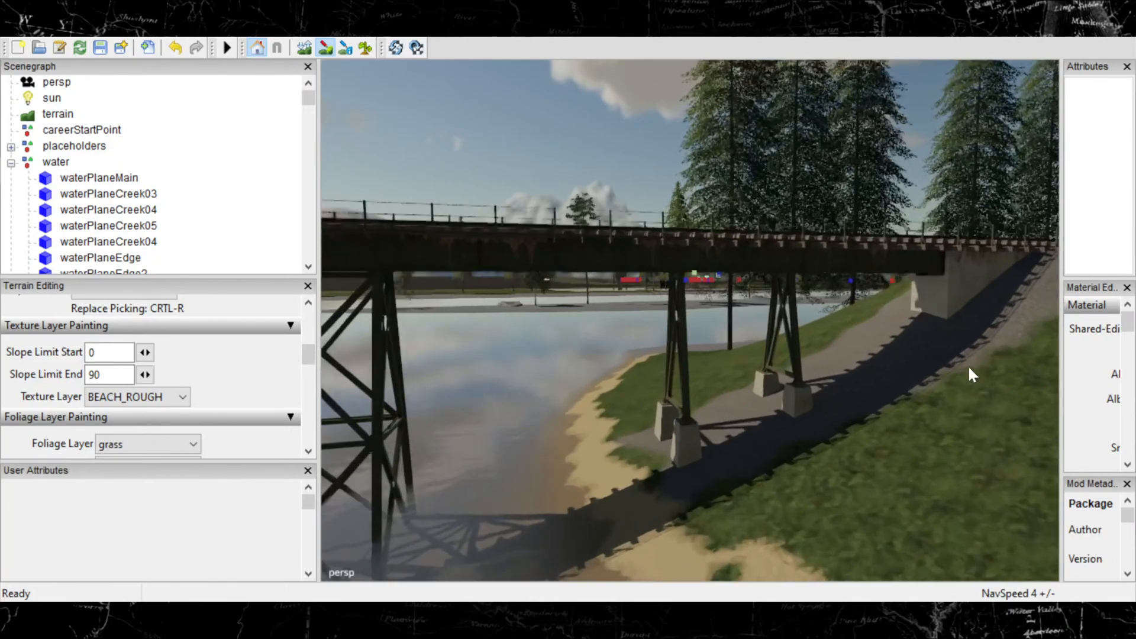
pyautogui.keyDown('alt'); pyautogui.moveTo(733, 521); pyautogui.dragTo(727, 393, button='middle'); pyautogui.keyUp('alt')
pyautogui.scroll(4, 732, 391)
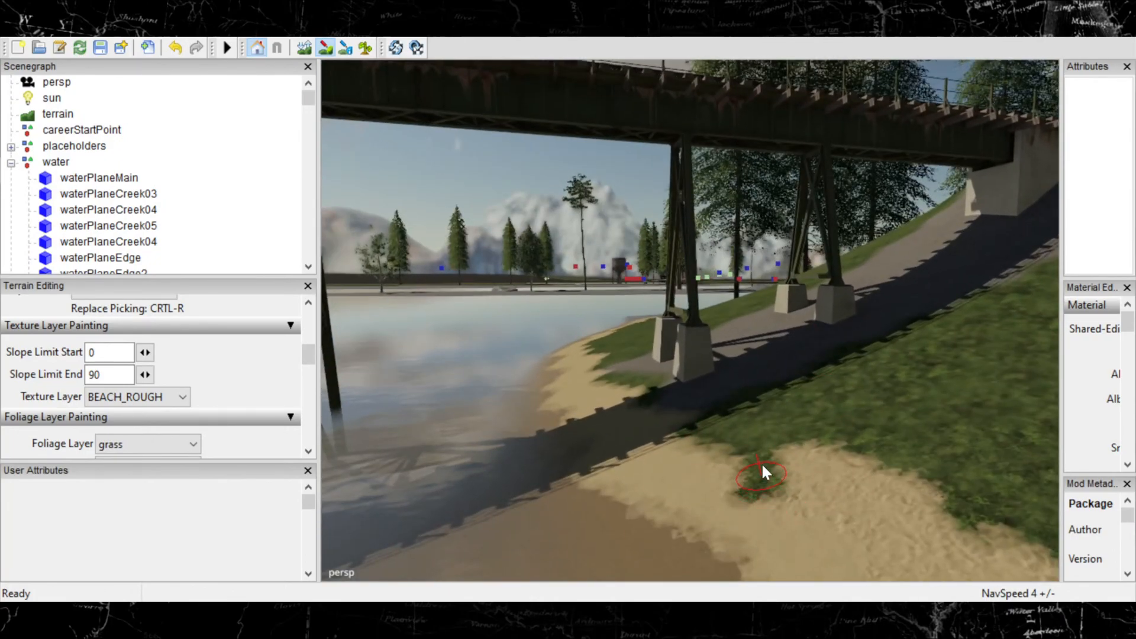
pyautogui.moveTo(775, 496)
pyautogui.mouseDown()
pyautogui.moveTo(803, 456)
pyautogui.moveTo(763, 445)
pyautogui.moveTo(701, 400)
pyautogui.moveTo(679, 400)
pyautogui.moveTo(647, 377)
pyautogui.moveTo(658, 367)
pyautogui.moveTo(661, 386)
pyautogui.moveTo(622, 360)
pyautogui.mouseUp()
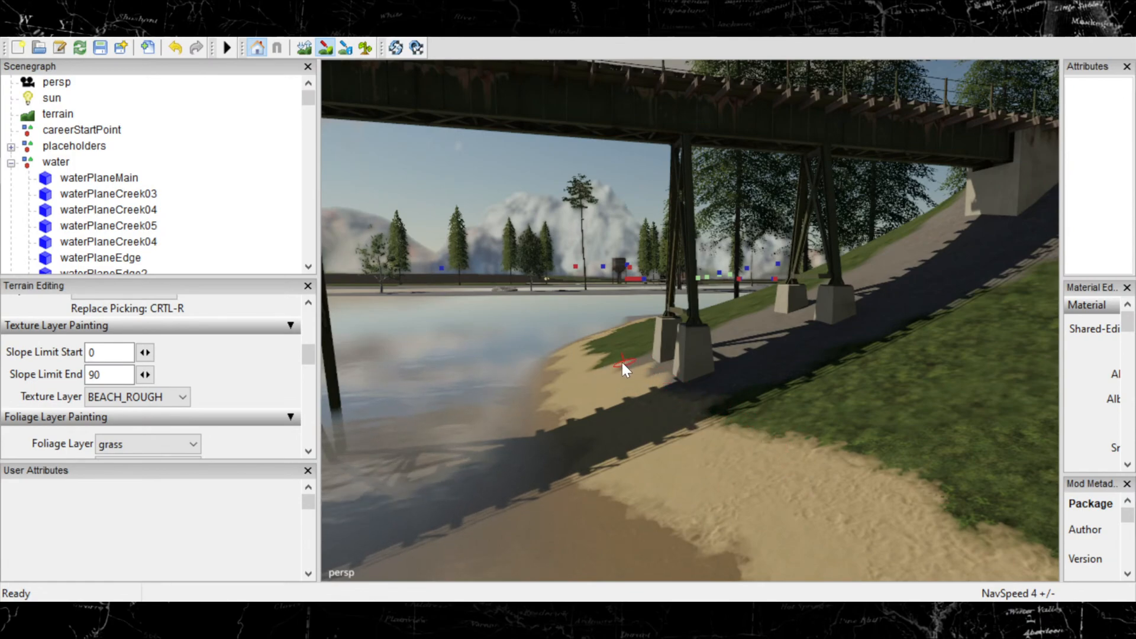
# Roughen the grass edge just beyond the railway bridge's pier footing with BEACH_ROUGH.
pyautogui.keyDown('alt'); pyautogui.moveTo(577, 394); pyautogui.dragTo(793, 421, button='middle'); pyautogui.keyUp('alt')
pyautogui.scroll(2, 659, 323)
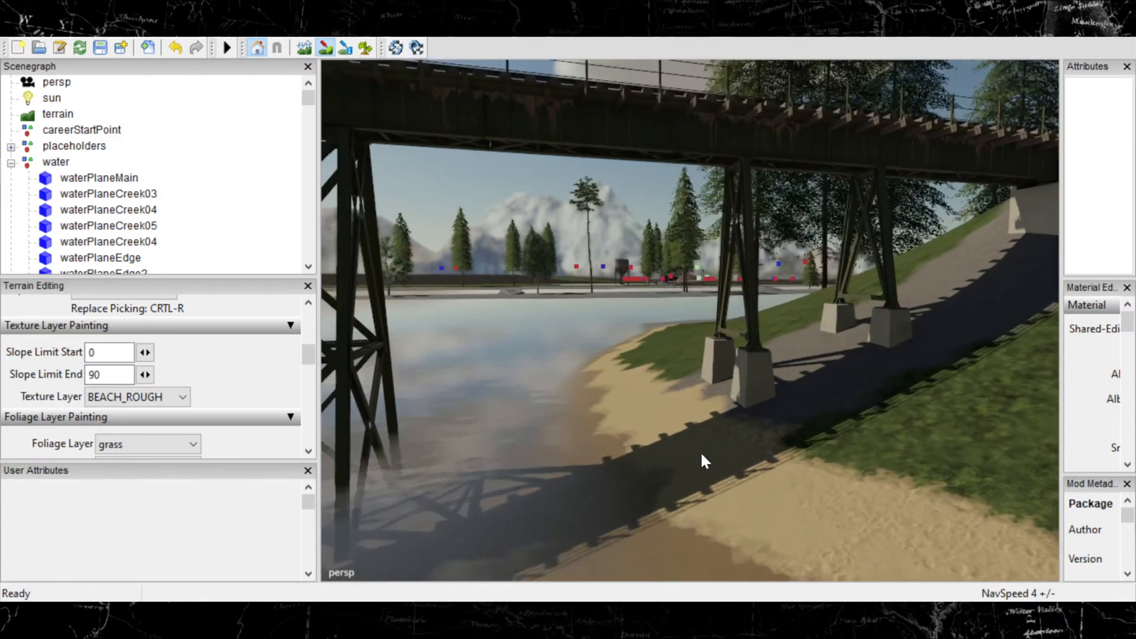
pyautogui.scroll(2, 658, 323)
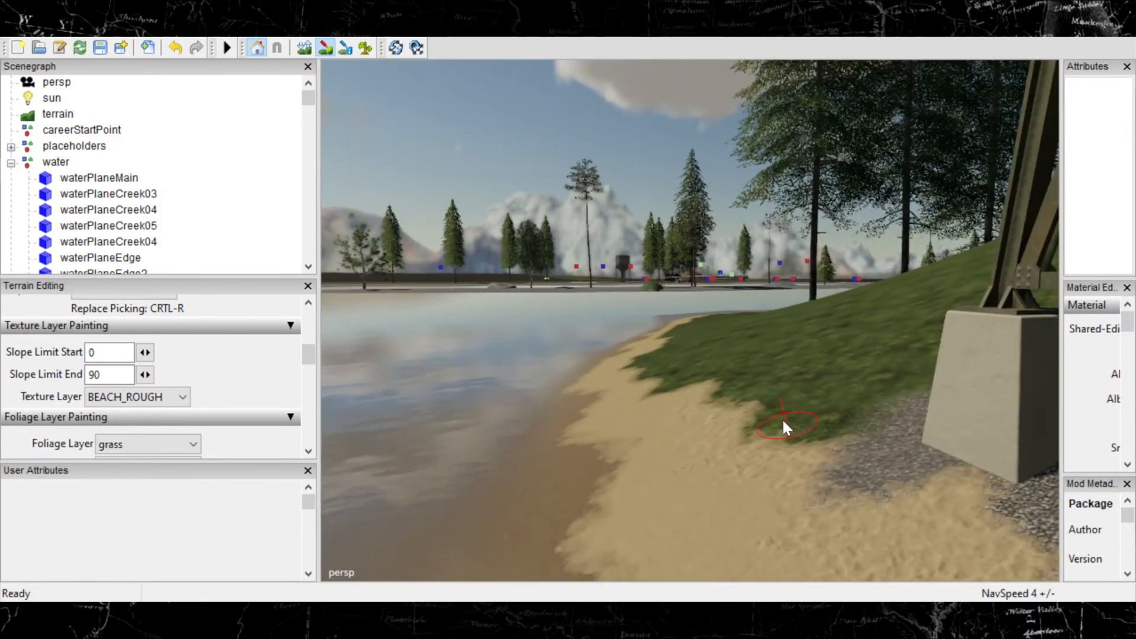
pyautogui.moveTo(705, 394)
pyautogui.mouseDown()
pyautogui.moveTo(767, 382)
pyautogui.moveTo(652, 366)
pyautogui.moveTo(719, 348)
pyautogui.moveTo(643, 362)
pyautogui.mouseUp()
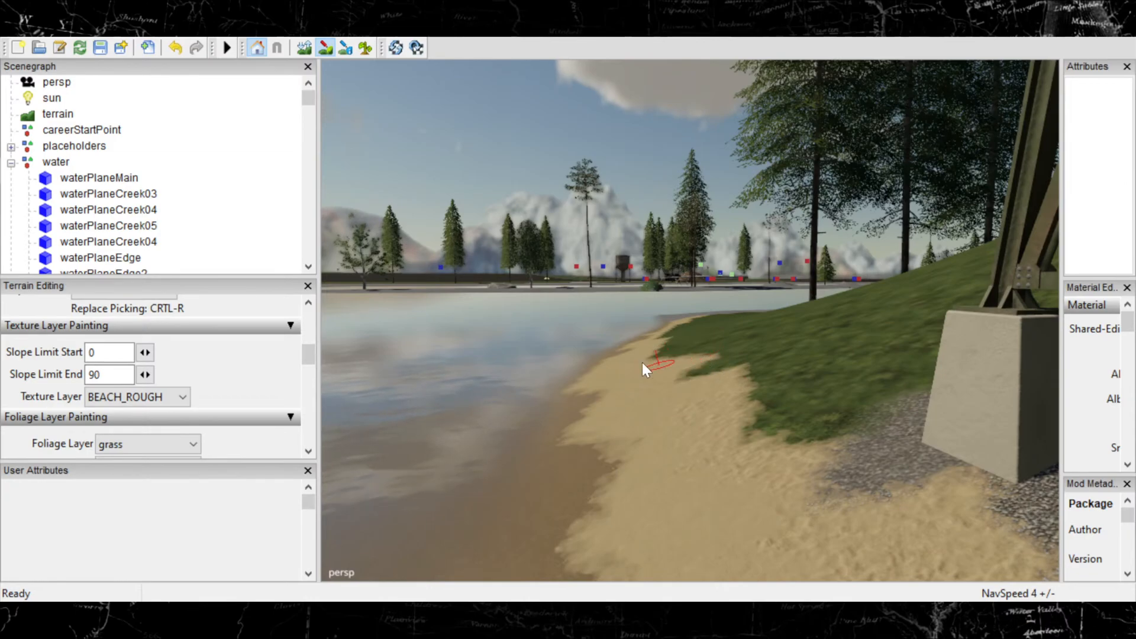
# Widen the BEACH_ROUGH strip along the far side of the railway bridge to the tip of the grass.
pyautogui.scroll(3, 599, 352)
pyautogui.keyDown('alt'); pyautogui.moveTo(616, 322); pyautogui.dragTo(779, 410, button='middle'); pyautogui.keyUp('alt')
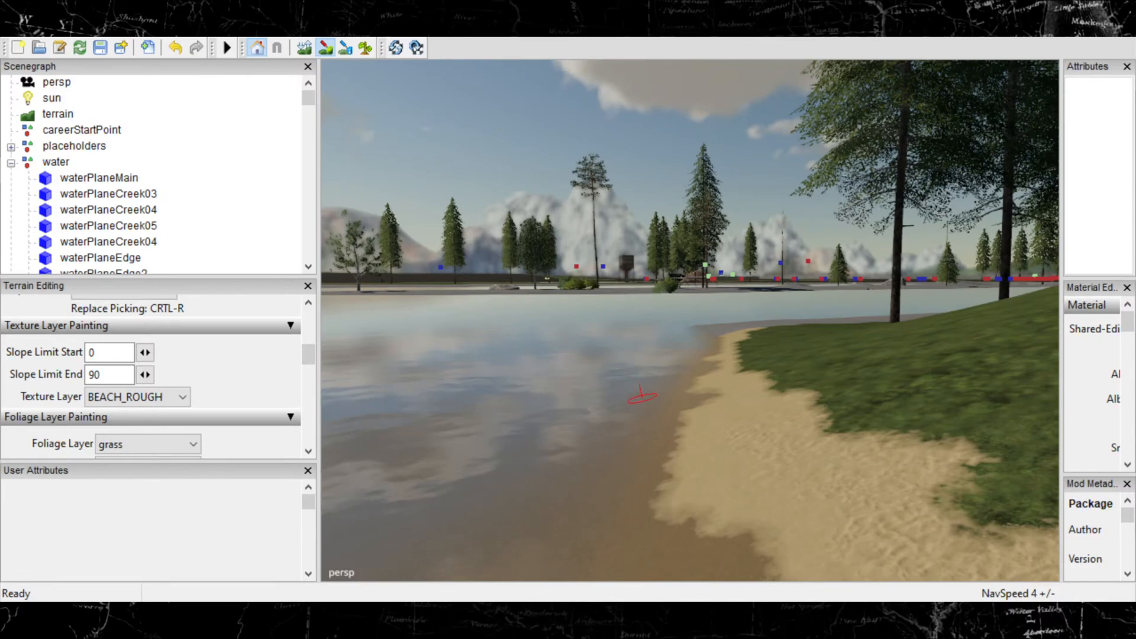
pyautogui.scroll(3, 641, 396)
pyautogui.moveTo(960, 481)
pyautogui.mouseDown()
pyautogui.moveTo(963, 500)
pyautogui.moveTo(999, 485)
pyautogui.moveTo(891, 403)
pyautogui.moveTo(795, 354)
pyautogui.moveTo(798, 340)
pyautogui.mouseUp()
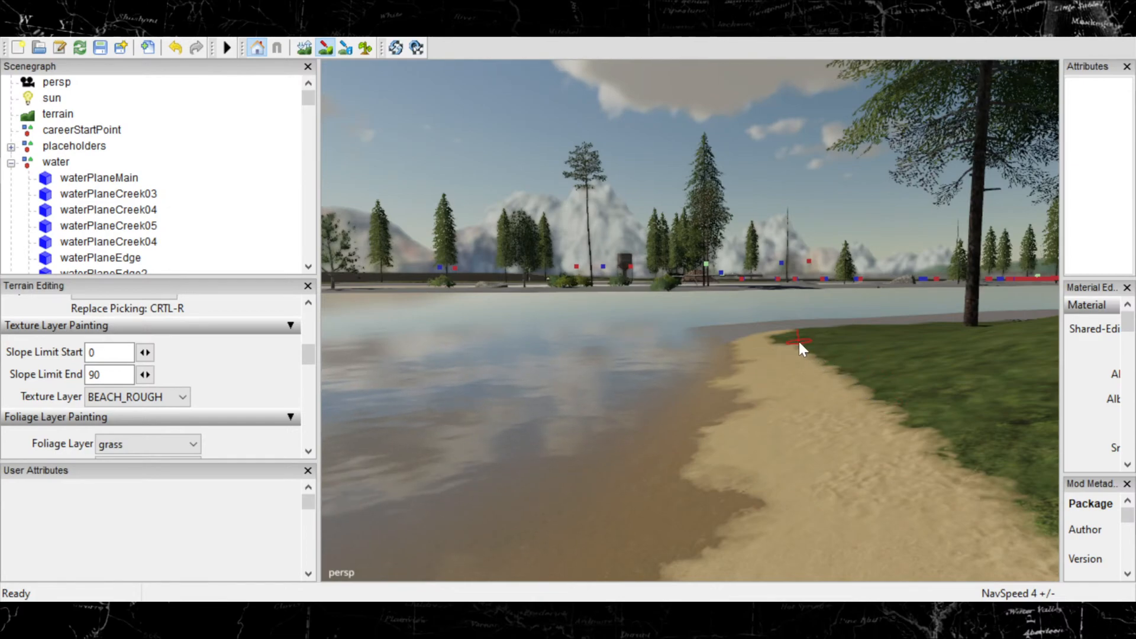
# Paint BEACH_ROUGH fingers into the grass near the lone tree to break up the straight sand edge.
pyautogui.keyDown('alt'); pyautogui.moveTo(772, 381); pyautogui.dragTo(887, 342, button='right'); pyautogui.keyUp('alt')
pyautogui.keyDown('alt'); pyautogui.moveTo(888, 342); pyautogui.dragTo(848, 471, button='middle'); pyautogui.keyUp('alt')
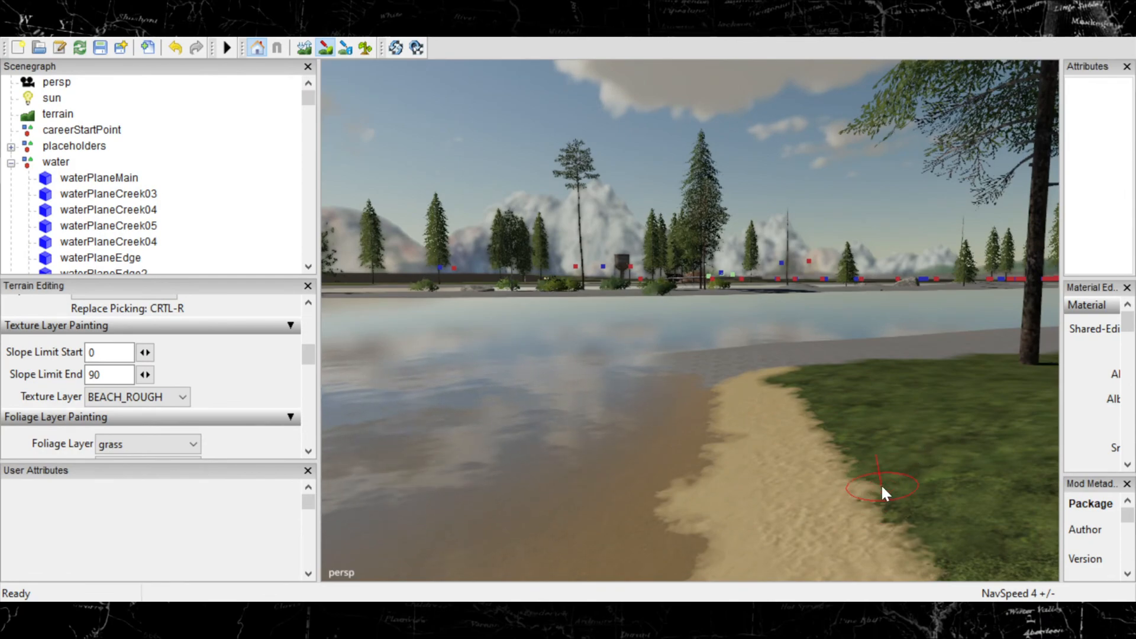
pyautogui.moveTo(863, 466); pyautogui.dragTo(898, 462)
pyautogui.scroll(-2, 905, 468)
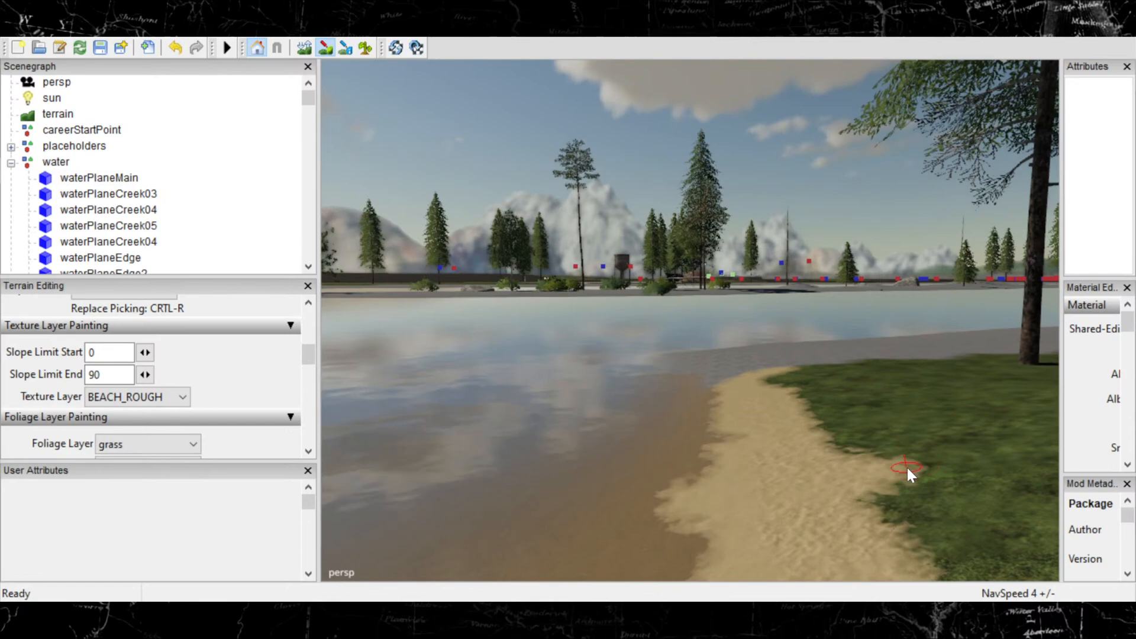
pyautogui.moveTo(971, 477); pyautogui.dragTo(984, 470)
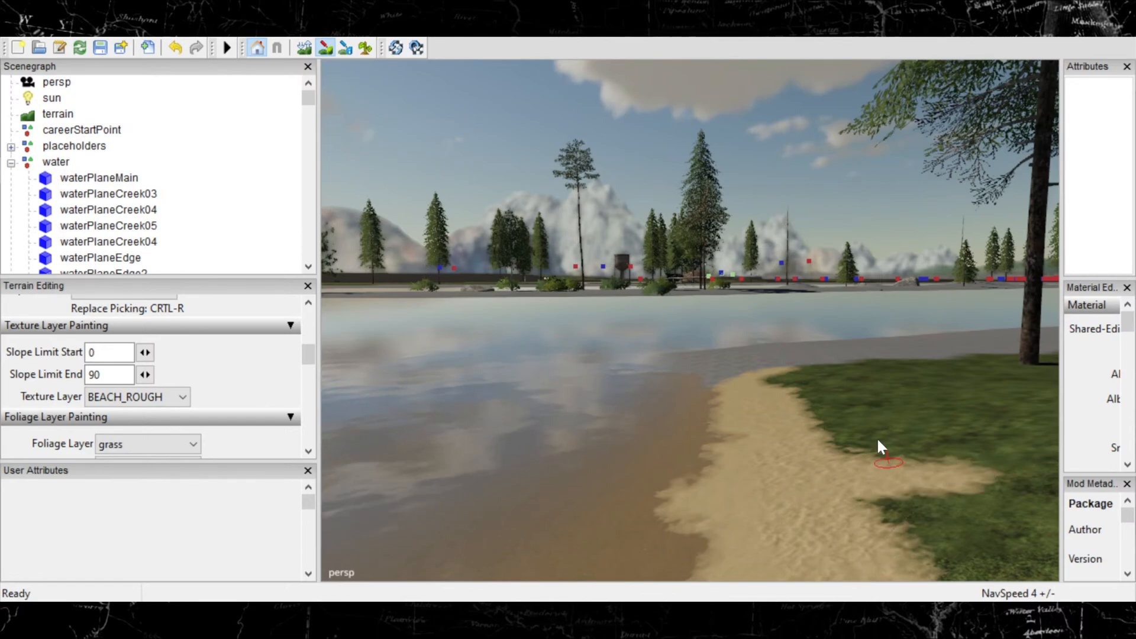
pyautogui.moveTo(824, 427); pyautogui.dragTo(871, 430)
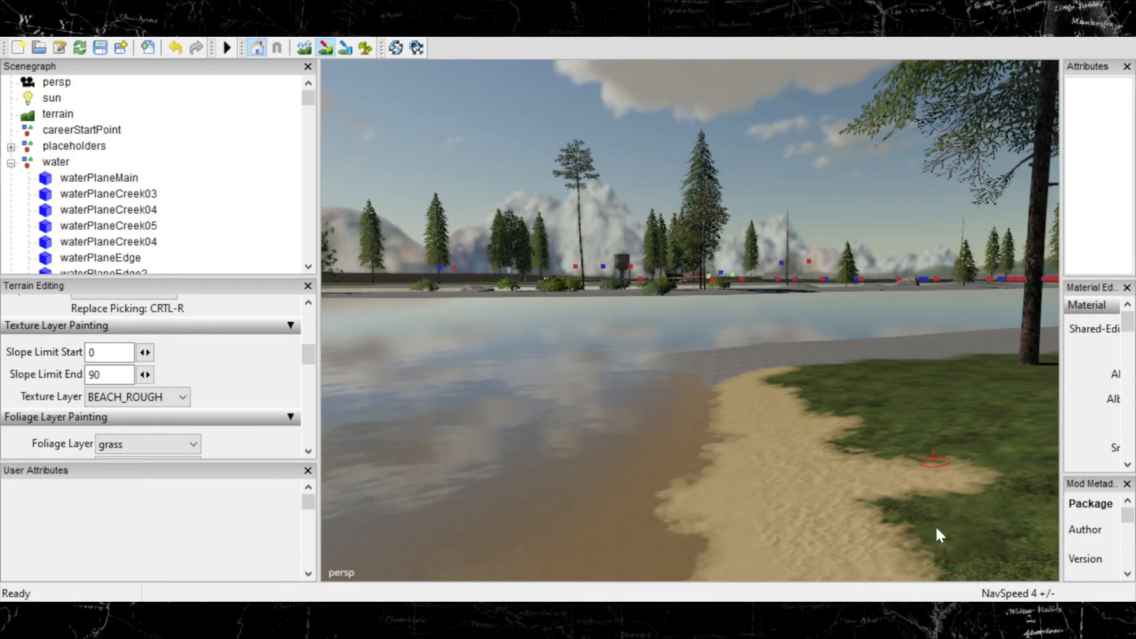
# Paint BEACH_ROUGH into the grass edge along the shore beside the trees to widen the sand irregularly.
pyautogui.moveTo(966, 499); pyautogui.dragTo(876, 532)
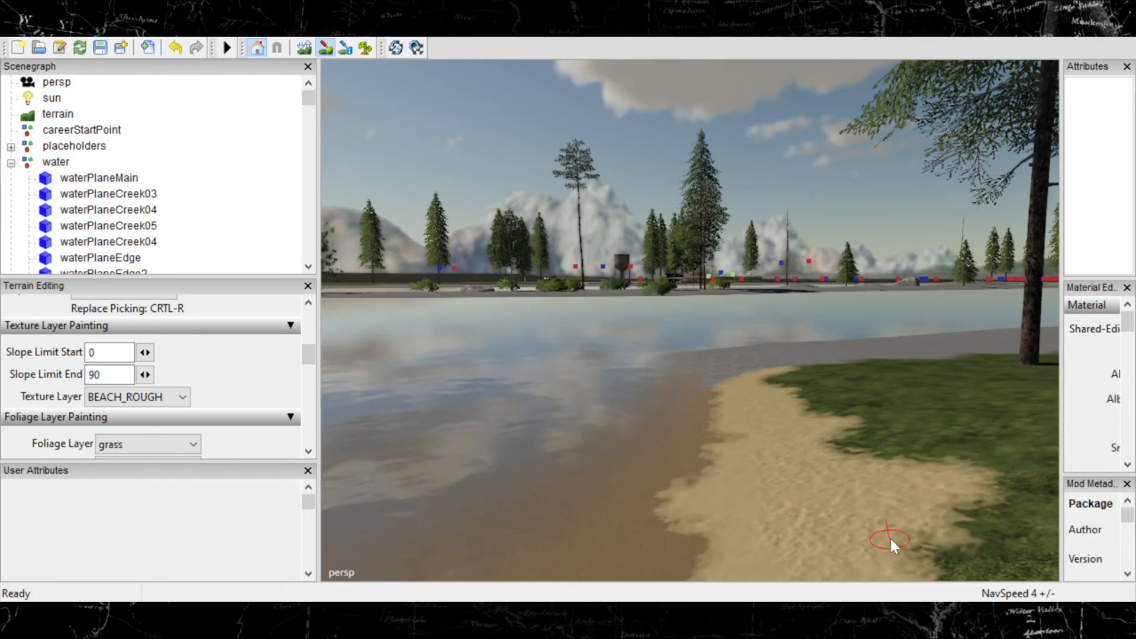
pyautogui.moveTo(936, 524)
pyautogui.keyDown('alt'); pyautogui.mouseDown(button='right')
pyautogui.moveTo(848, 539)
pyautogui.moveTo(853, 527)
pyautogui.mouseUp(button='right'); pyautogui.keyUp('alt')
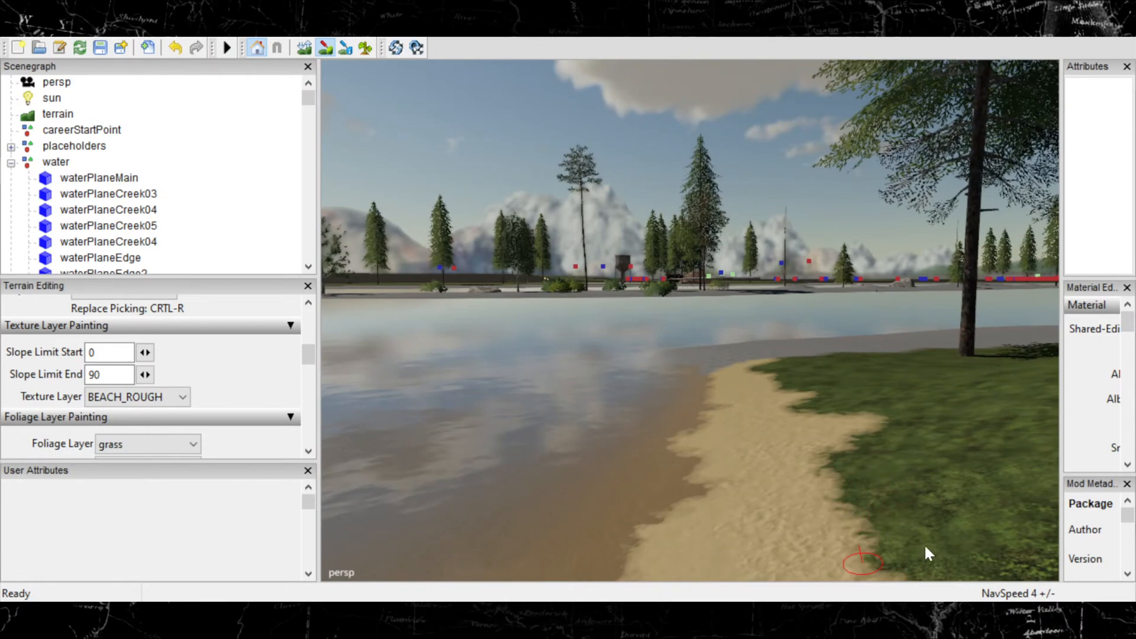
pyautogui.moveTo(910, 520)
pyautogui.mouseDown()
pyautogui.moveTo(839, 487)
pyautogui.moveTo(902, 563)
pyautogui.moveTo(961, 559)
pyautogui.moveTo(922, 530)
pyautogui.mouseUp()
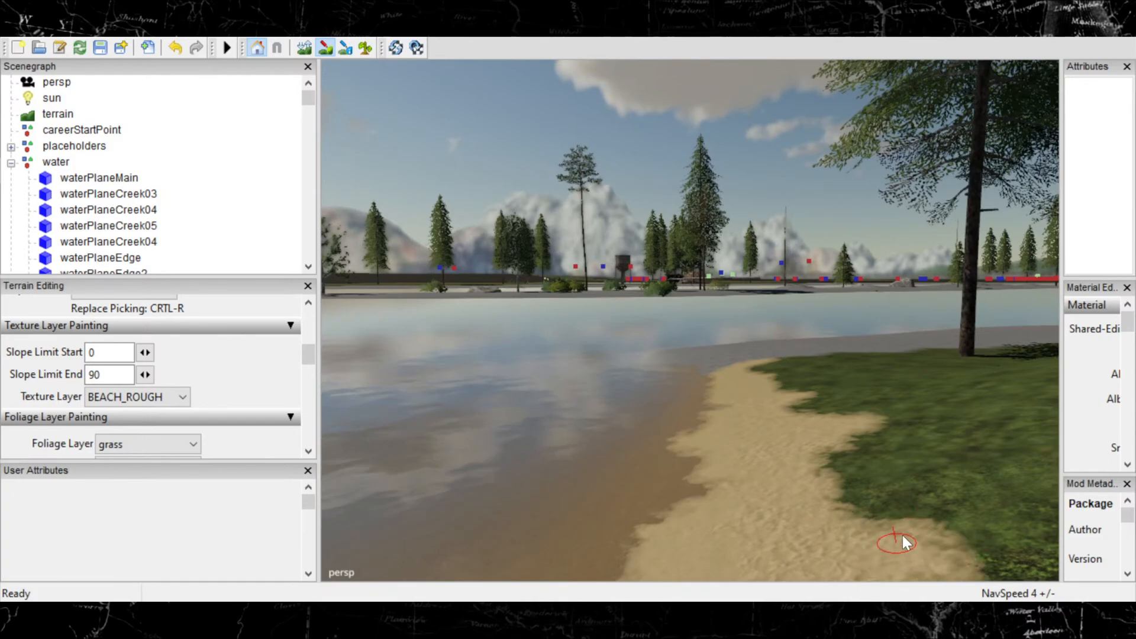
pyautogui.moveTo(903, 538)
pyautogui.keyDown('alt'); pyautogui.mouseDown(button='right')
pyautogui.moveTo(603, 555)
pyautogui.moveTo(880, 458)
pyautogui.moveTo(668, 499)
pyautogui.mouseUp(button='right'); pyautogui.keyUp('alt')
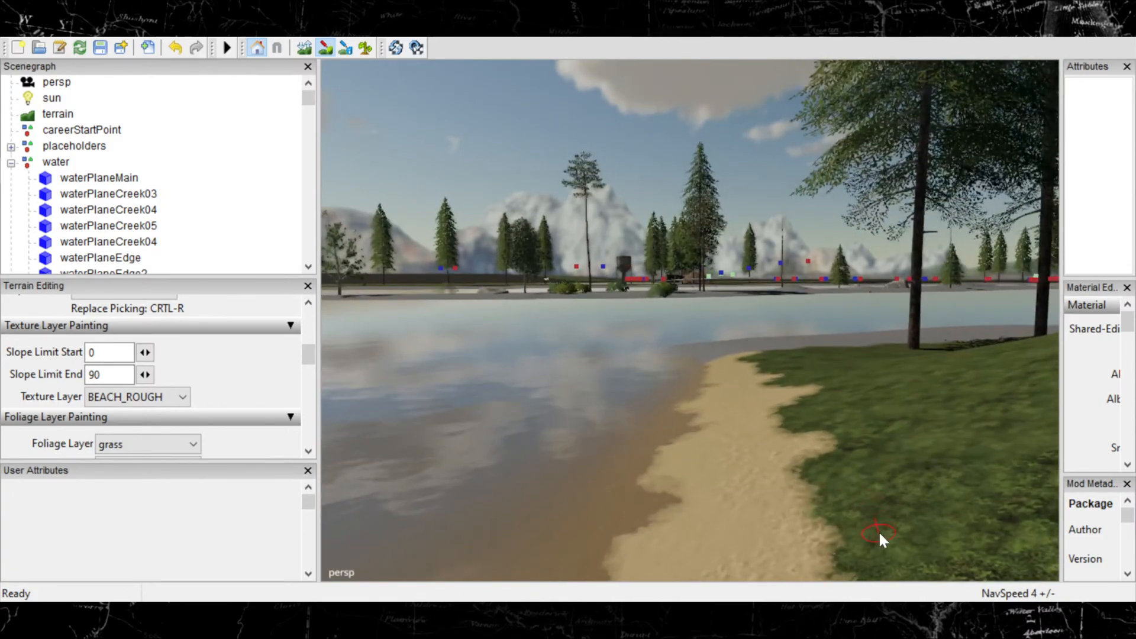
pyautogui.keyDown('alt'); pyautogui.moveTo(871, 557); pyautogui.dragTo(770, 573, button='right'); pyautogui.keyUp('alt')
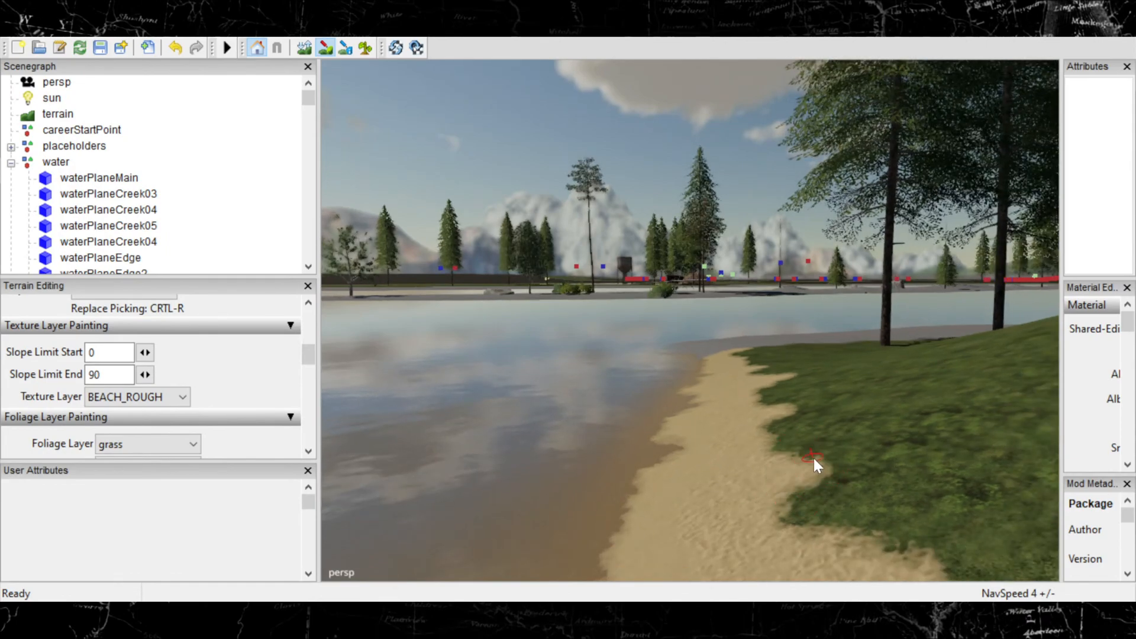
# Extend BEACH_ROUGH around the tip of the grass where the beach meets the gravel riverbank.
pyautogui.keyDown('alt'); pyautogui.moveTo(667, 433); pyautogui.dragTo(1069, 263, button='right'); pyautogui.keyUp('alt')
pyautogui.moveTo(787, 403)
pyautogui.keyDown('alt'); pyautogui.mouseDown(button='right')
pyautogui.moveTo(900, 354)
pyautogui.moveTo(994, 332)
pyautogui.mouseUp(button='right'); pyautogui.keyUp('alt')
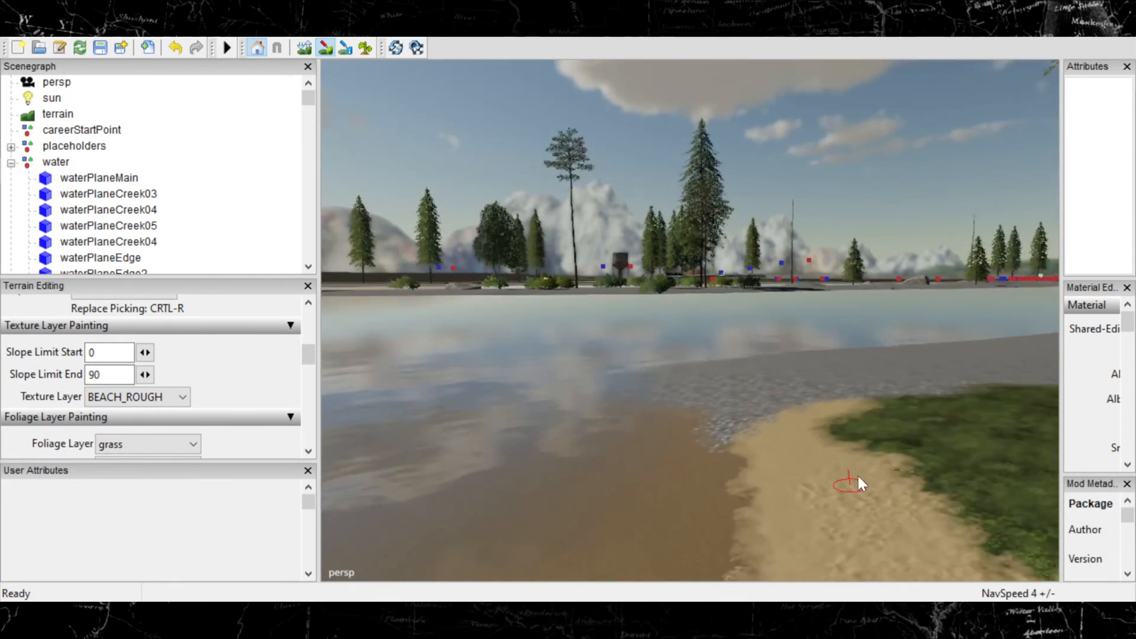
pyautogui.moveTo(831, 399); pyautogui.dragTo(890, 391)
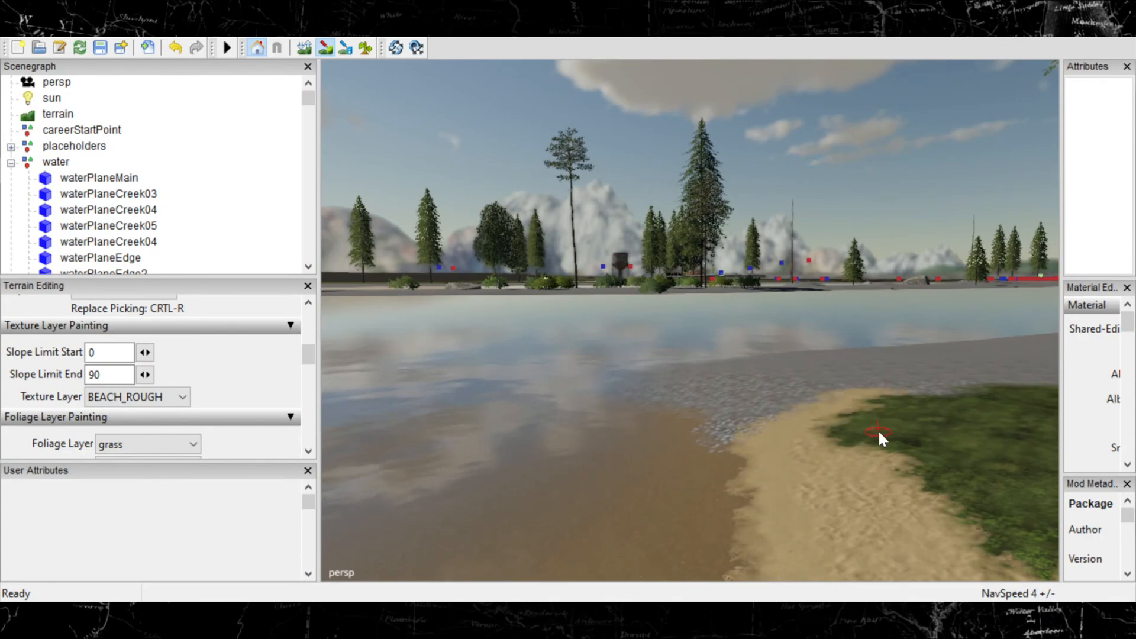
pyautogui.moveTo(831, 422); pyautogui.dragTo(880, 433)
# Continue the sand strip with BEACH_ROUGH along the grassy hillside shore before the steel arch bridge, widening it into the grass.
pyautogui.keyDown('alt'); pyautogui.moveTo(1000, 438); pyautogui.dragTo(499, 404, button='right'); pyautogui.keyUp('alt')
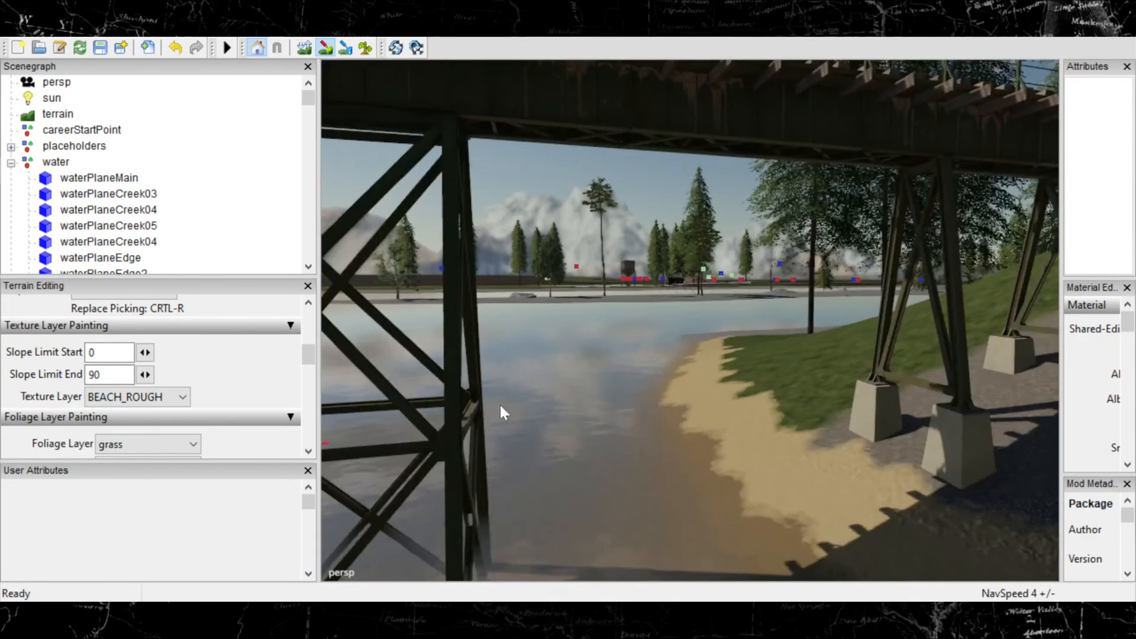
pyautogui.keyDown('alt'); pyautogui.moveTo(1000, 408); pyautogui.dragTo(562, 414, button='right'); pyautogui.keyUp('alt')
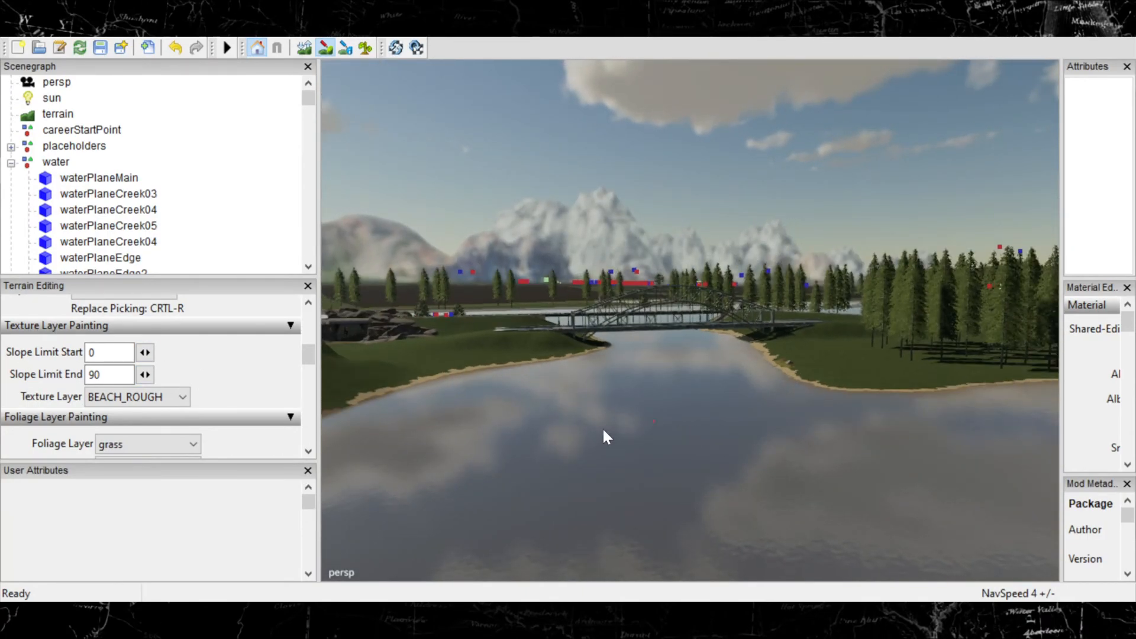
pyautogui.keyDown('alt'); pyautogui.moveTo(602, 427); pyautogui.dragTo(1077, 317, button='middle'); pyautogui.keyUp('alt')
pyautogui.keyDown('alt'); pyautogui.moveTo(480, 469); pyautogui.dragTo(730, 397, button='middle'); pyautogui.keyUp('alt')
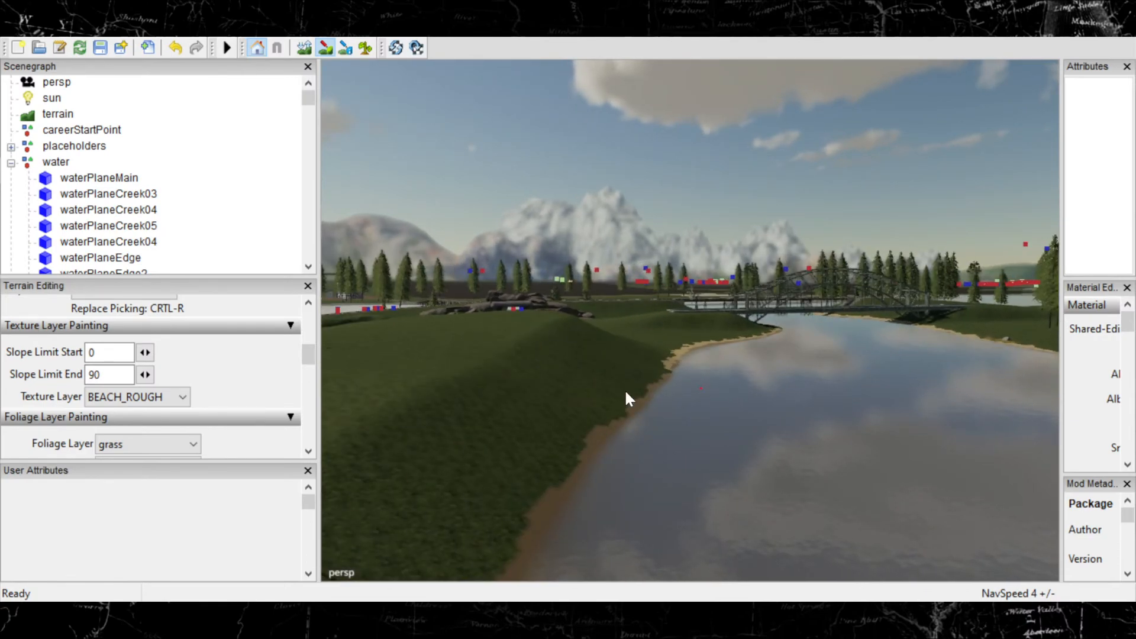
pyautogui.keyDown('alt'); pyautogui.moveTo(625, 392); pyautogui.dragTo(752, 406, button='right'); pyautogui.keyUp('alt')
pyautogui.moveTo(627, 412)
pyautogui.keyDown('alt'); pyautogui.mouseDown(button='right')
pyautogui.moveTo(838, 437)
pyautogui.moveTo(779, 406)
pyautogui.mouseUp(button='right'); pyautogui.keyUp('alt')
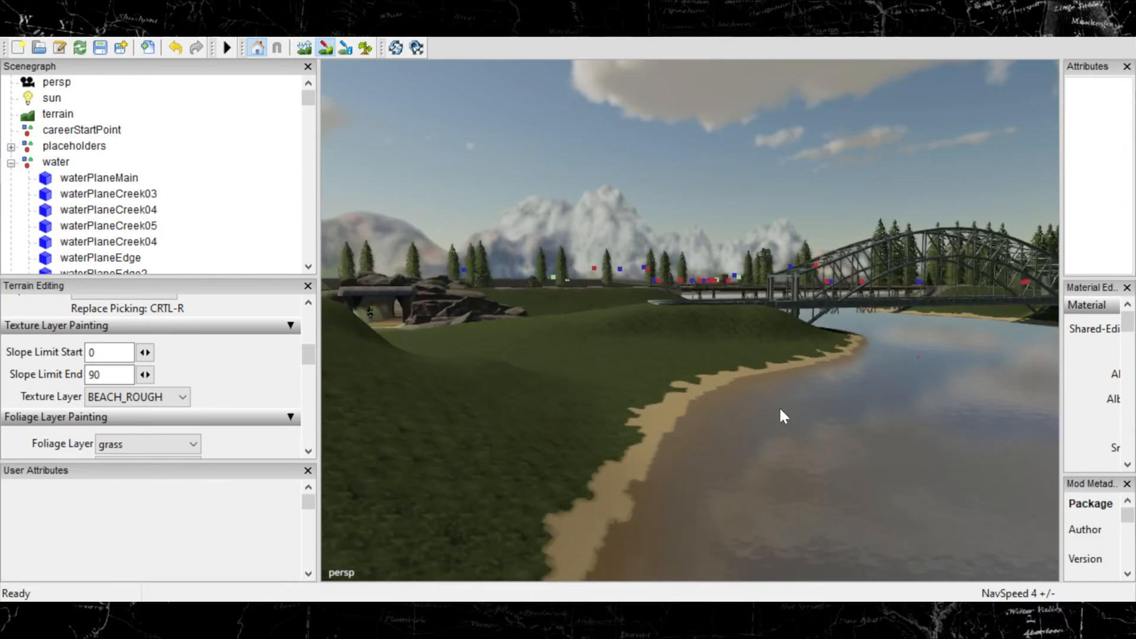
pyautogui.keyDown('alt'); pyautogui.moveTo(576, 505); pyautogui.dragTo(866, 254, button='middle'); pyautogui.keyUp('alt')
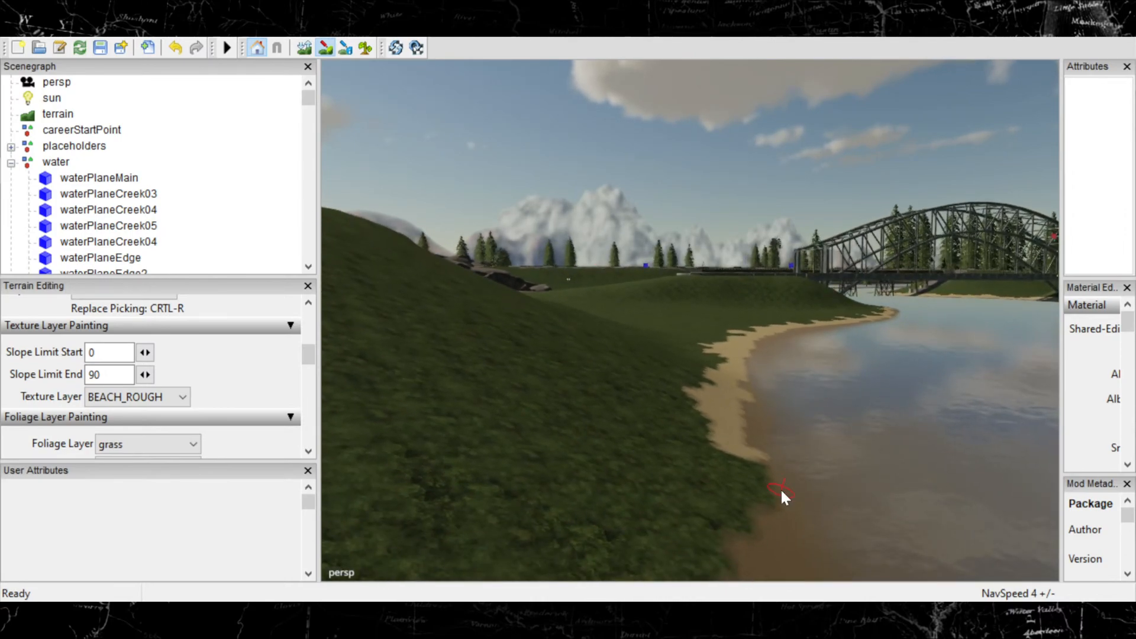
pyautogui.moveTo(759, 468)
pyautogui.mouseDown()
pyautogui.moveTo(735, 495)
pyautogui.moveTo(772, 486)
pyautogui.moveTo(742, 525)
pyautogui.mouseUp()
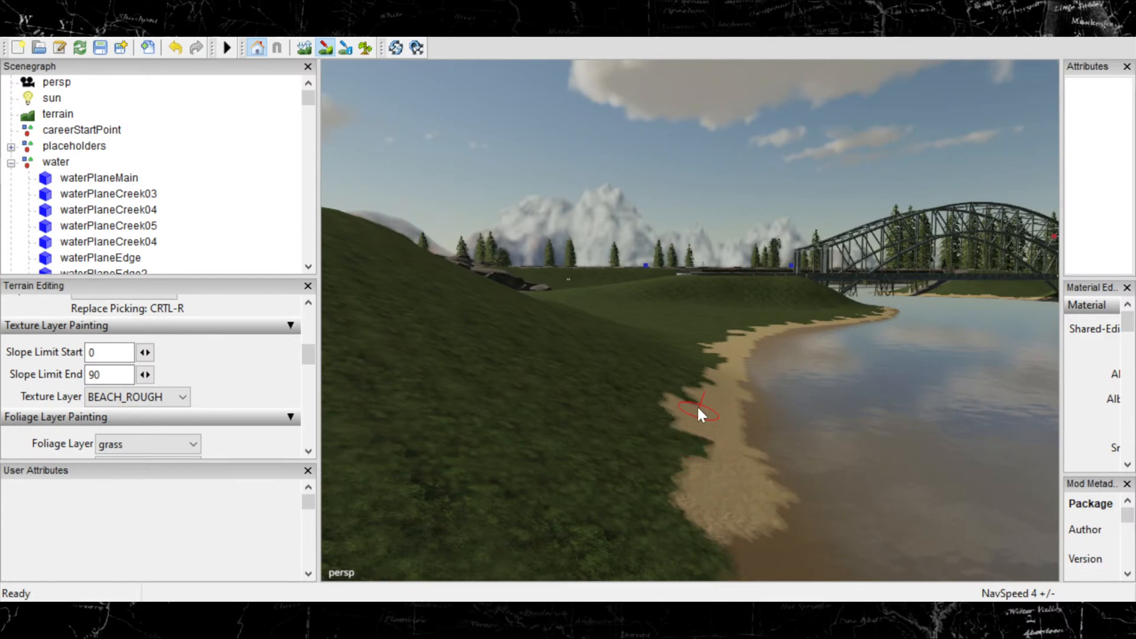
pyautogui.moveTo(697, 404); pyautogui.dragTo(716, 440)
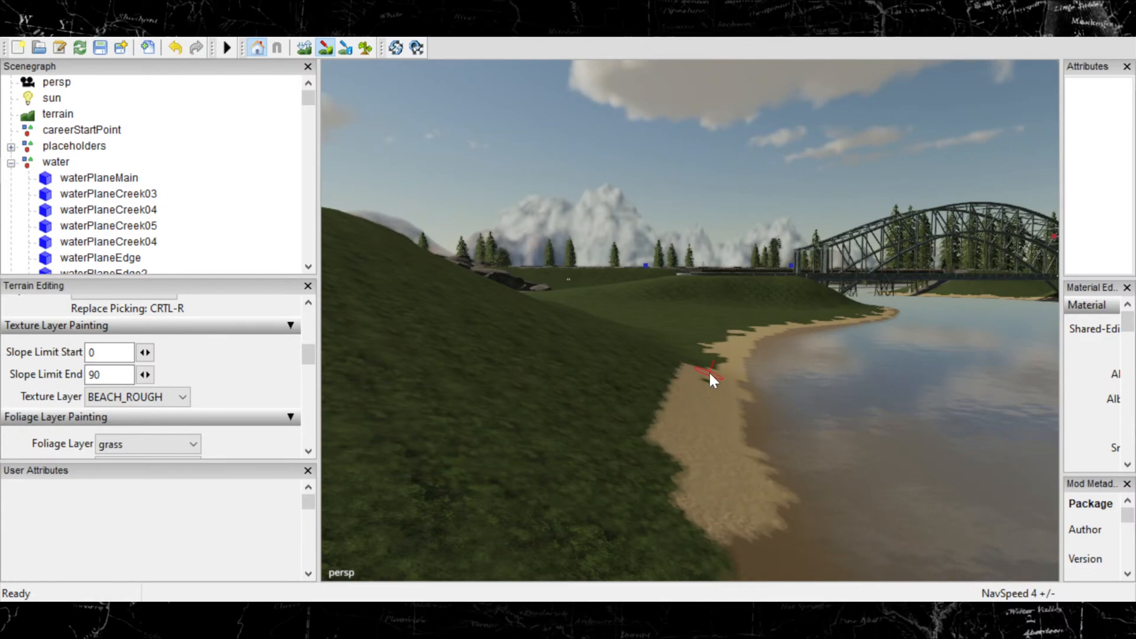
# Cover the leftover grass patches in the hillside beach with BEACH_ROUGH and push the sand further into the grass edge.
pyautogui.scroll(4, 797, 359)
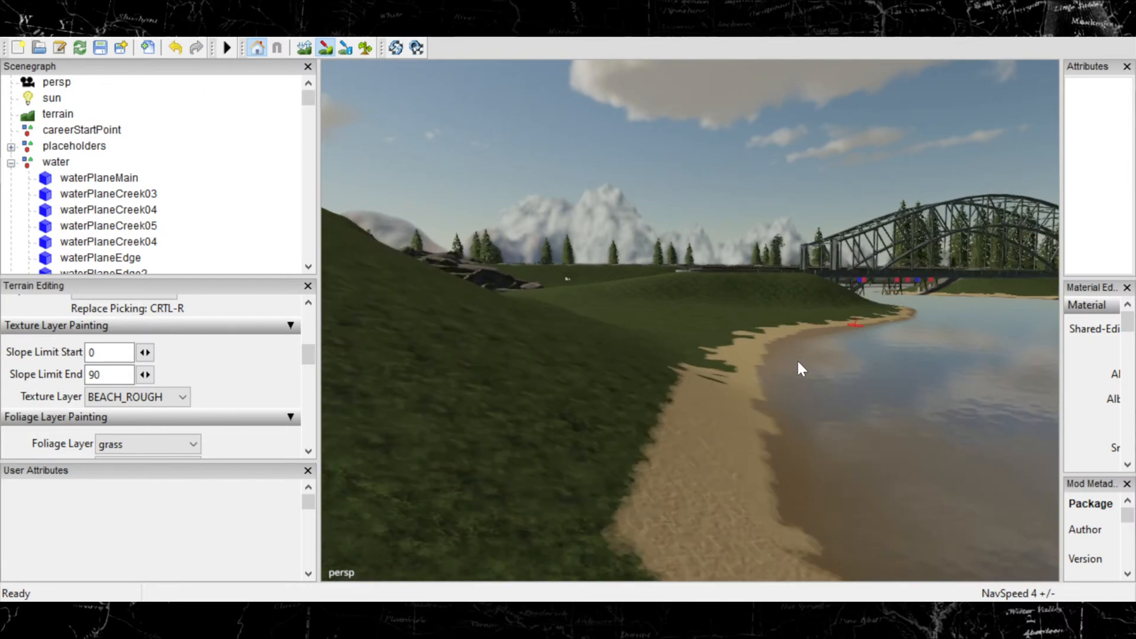
pyautogui.scroll(3, 882, 350)
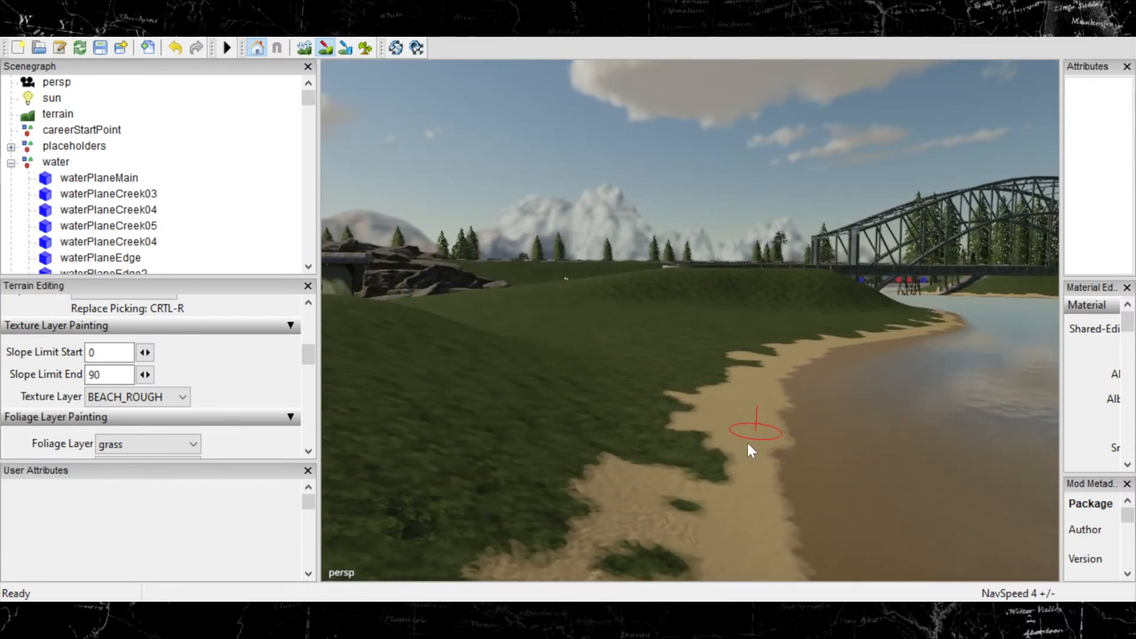
pyautogui.moveTo(703, 449); pyautogui.dragTo(723, 470)
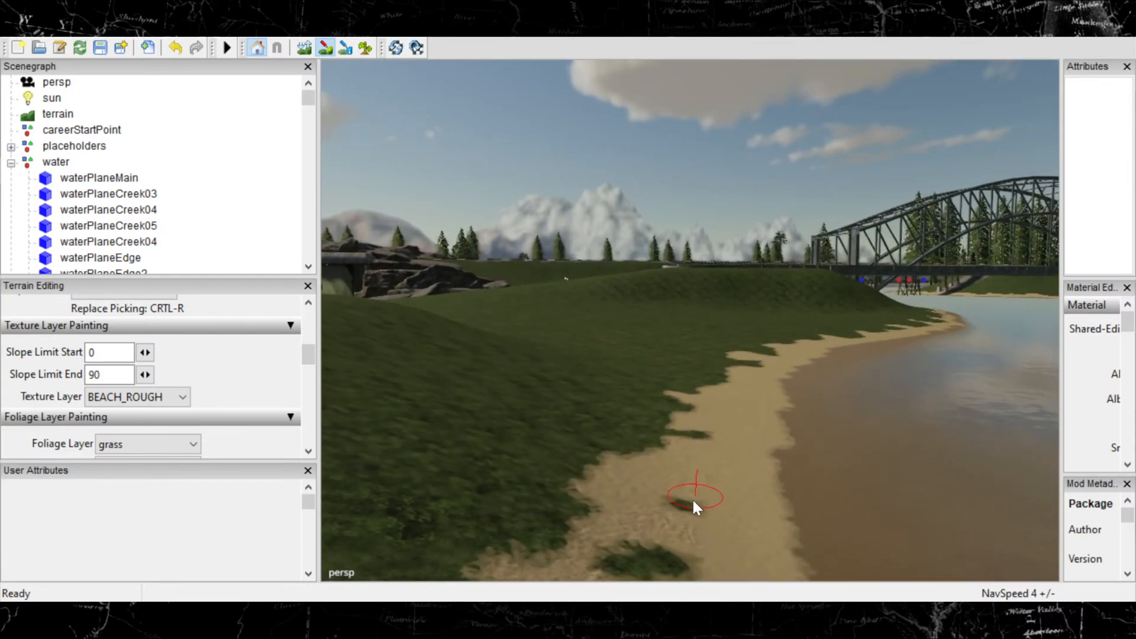
pyautogui.moveTo(645, 552); pyautogui.dragTo(686, 555)
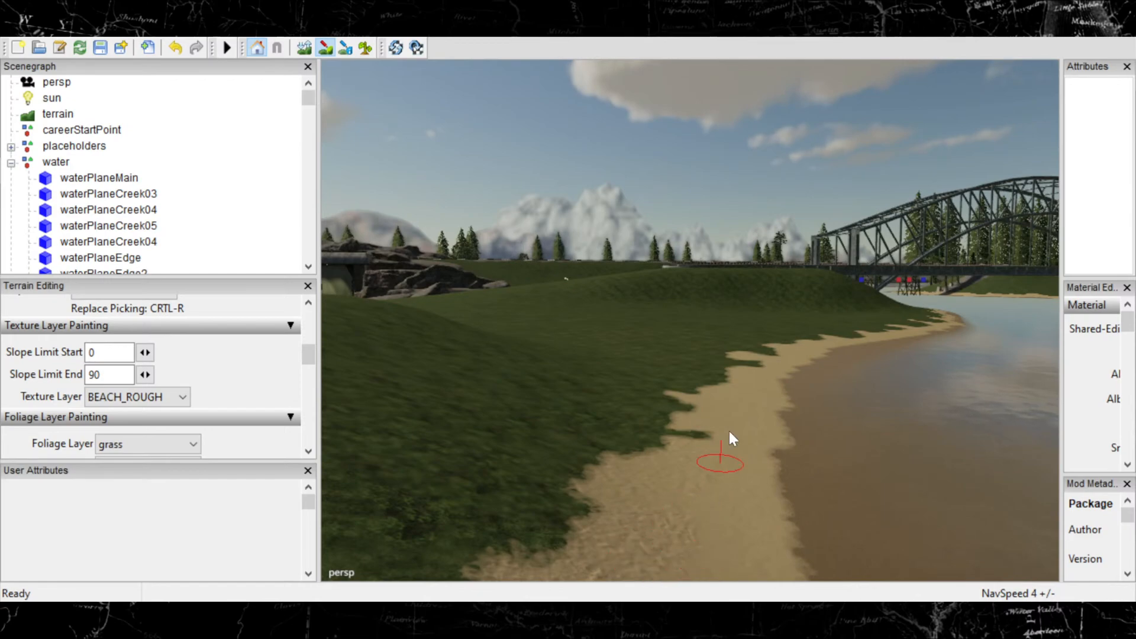
pyautogui.moveTo(718, 437)
pyautogui.mouseDown()
pyautogui.moveTo(682, 435)
pyautogui.moveTo(670, 380)
pyautogui.mouseUp()
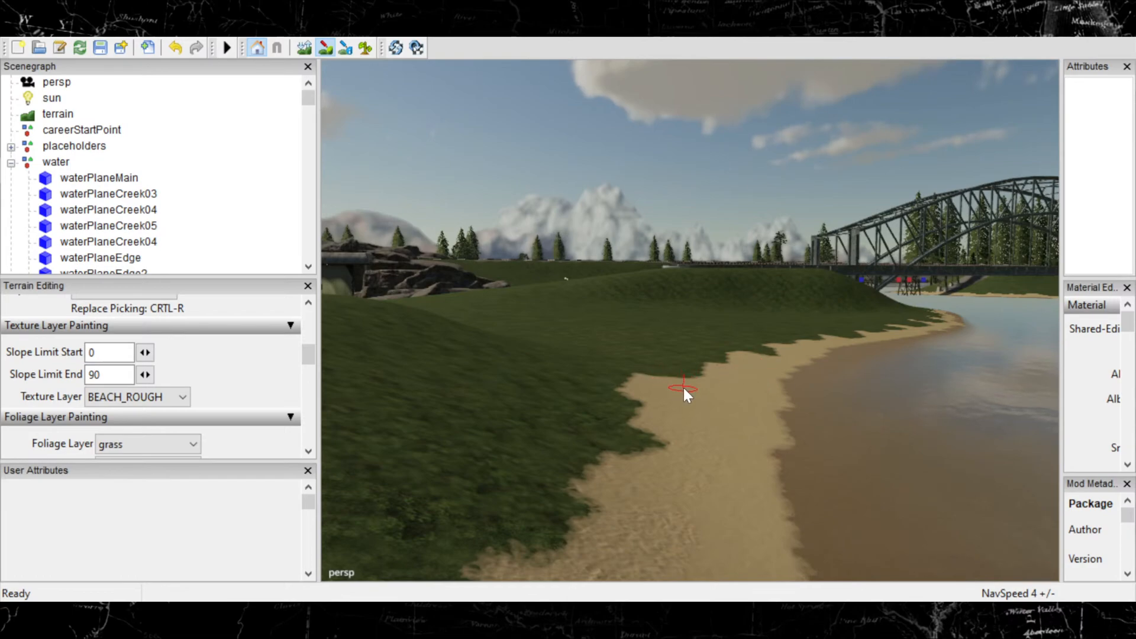
# Paint irregular BEACH_ROUGH bays into the grass edge along the bank leading towards the steel arch bridge.
pyautogui.keyDown('alt'); pyautogui.moveTo(666, 413); pyautogui.dragTo(814, 438, button='right'); pyautogui.keyUp('alt')
pyautogui.keyDown('alt'); pyautogui.moveTo(815, 438); pyautogui.dragTo(665, 477, button='middle'); pyautogui.keyUp('alt')
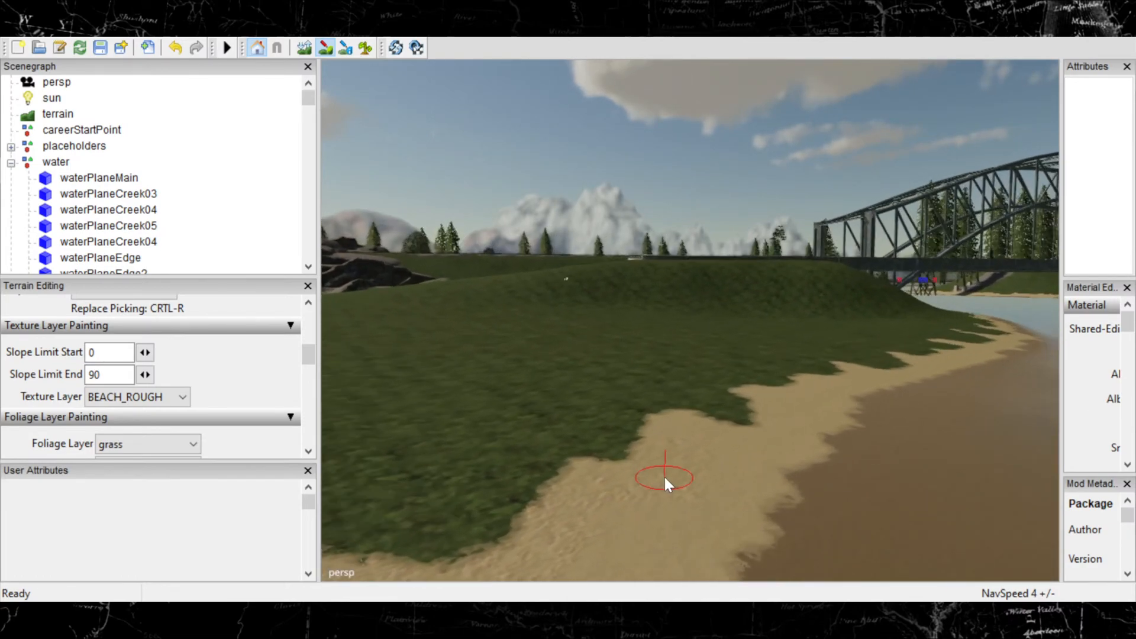
pyautogui.keyDown('alt'); pyautogui.moveTo(665, 477); pyautogui.dragTo(882, 368, button='right'); pyautogui.keyUp('alt')
pyautogui.moveTo(570, 551)
pyautogui.mouseDown()
pyautogui.moveTo(580, 548)
pyautogui.moveTo(583, 503)
pyautogui.moveTo(601, 504)
pyautogui.moveTo(593, 442)
pyautogui.moveTo(641, 469)
pyautogui.moveTo(802, 496)
pyautogui.moveTo(750, 410)
pyautogui.moveTo(814, 404)
pyautogui.moveTo(816, 414)
pyautogui.moveTo(769, 403)
pyautogui.mouseUp()
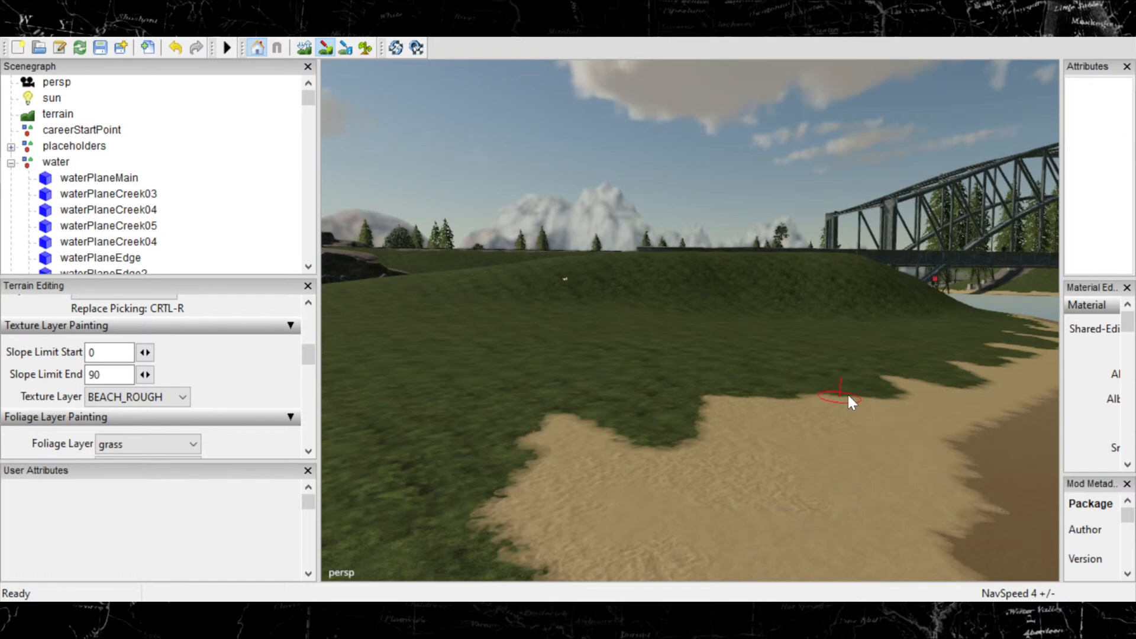
pyautogui.moveTo(903, 393); pyautogui.dragTo(872, 366)
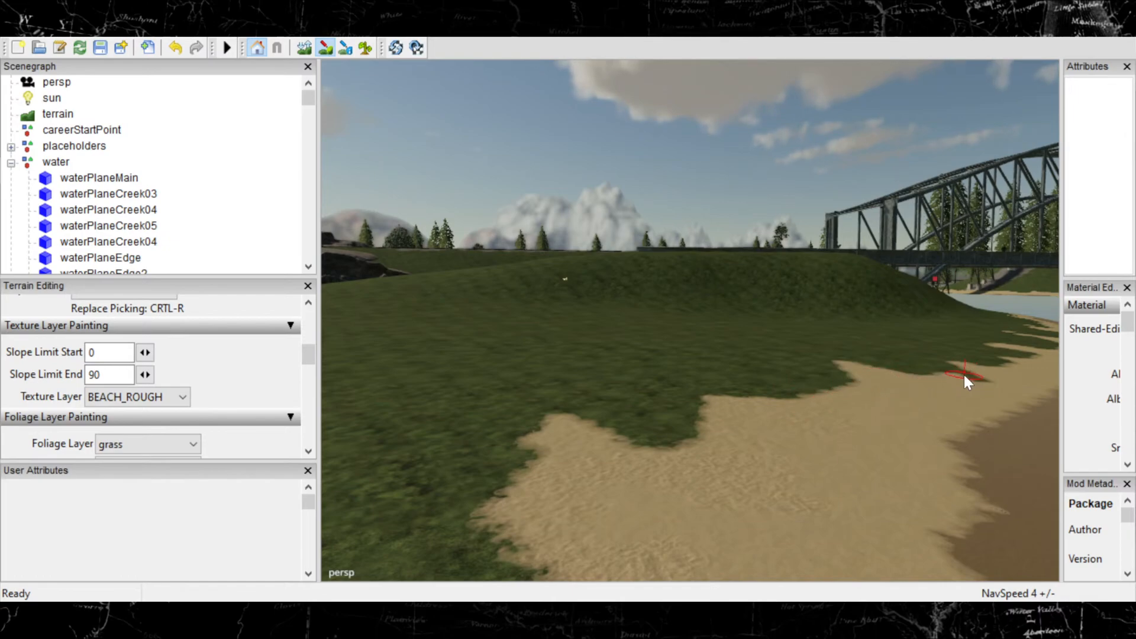
pyautogui.moveTo(962, 370); pyautogui.dragTo(947, 356)
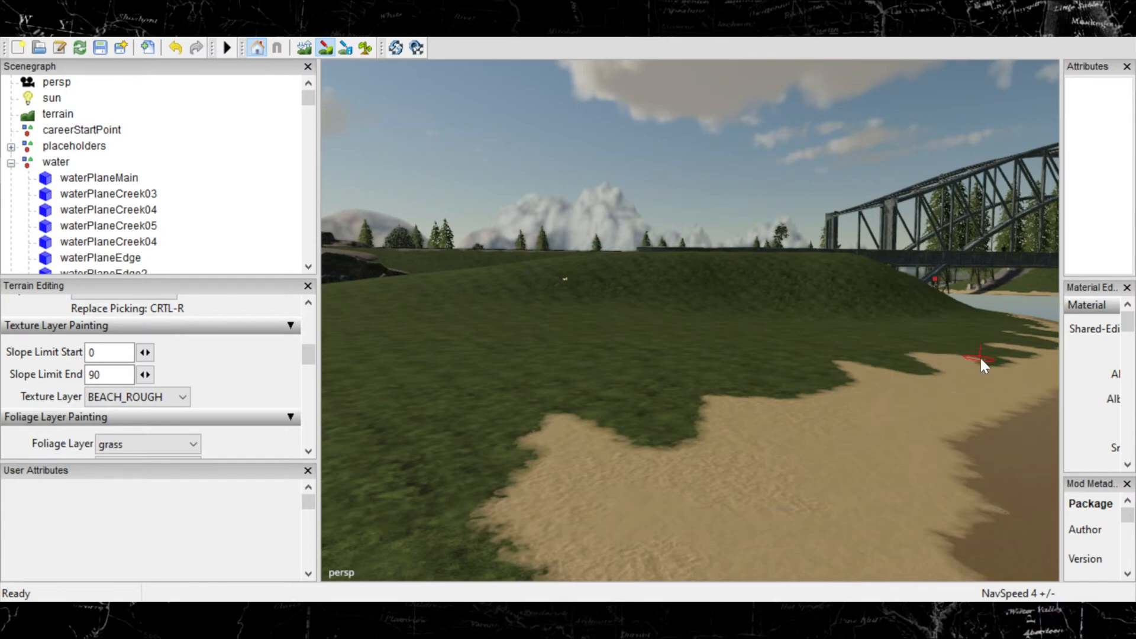
pyautogui.keyDown('alt'); pyautogui.moveTo(906, 363); pyautogui.dragTo(414, 516, button='middle'); pyautogui.keyUp('alt')
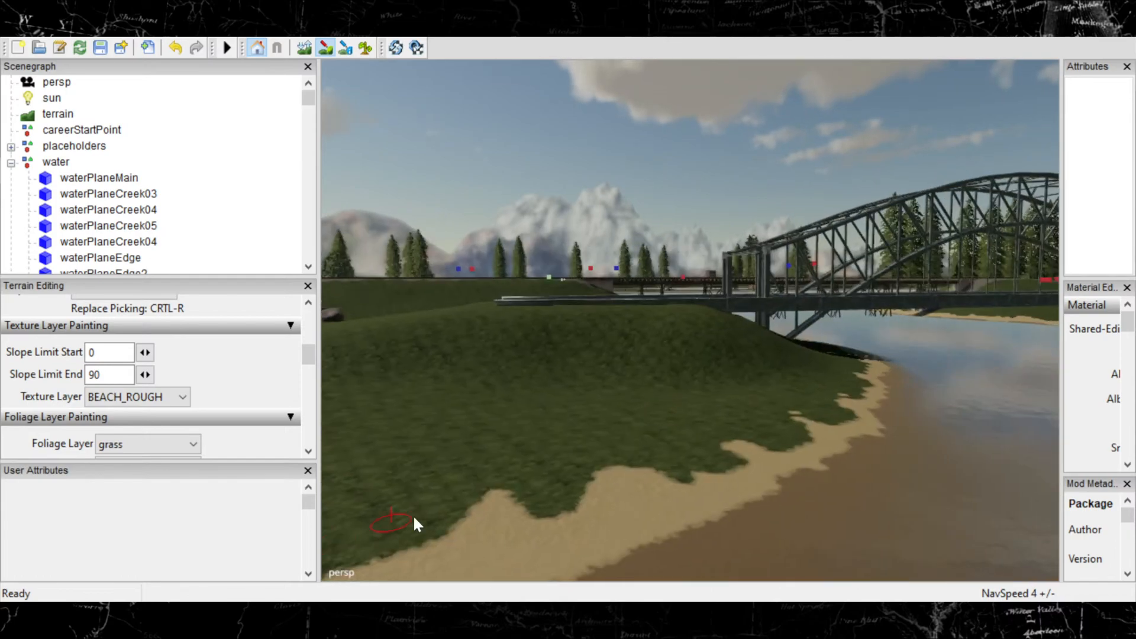
# Paint the BEACH_ROUGH texture along the jagged grass edge of the shoreline leading up to the steel arch bridge.
pyautogui.keyDown('alt'); pyautogui.moveTo(629, 527); pyautogui.dragTo(727, 457, button='middle'); pyautogui.keyUp('alt')
pyautogui.keyDown('alt'); pyautogui.moveTo(727, 456); pyautogui.dragTo(712, 535, button='right'); pyautogui.keyUp('alt')
pyautogui.keyDown('alt'); pyautogui.moveTo(713, 535); pyautogui.dragTo(744, 456, button='middle'); pyautogui.keyUp('alt')
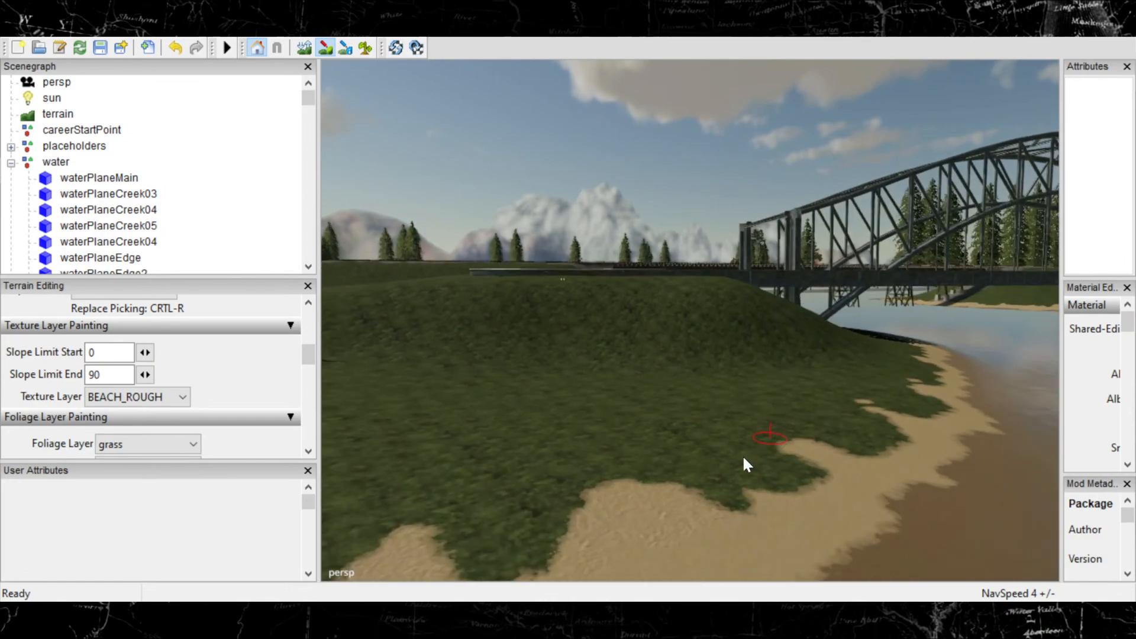
pyautogui.keyDown('alt'); pyautogui.moveTo(743, 456); pyautogui.dragTo(777, 489, button='right'); pyautogui.keyUp('alt')
pyautogui.moveTo(778, 495)
pyautogui.mouseDown()
pyautogui.moveTo(741, 543)
pyautogui.moveTo(840, 507)
pyautogui.moveTo(822, 498)
pyautogui.moveTo(837, 492)
pyautogui.moveTo(809, 452)
pyautogui.moveTo(931, 459)
pyautogui.moveTo(882, 399)
pyautogui.mouseUp()
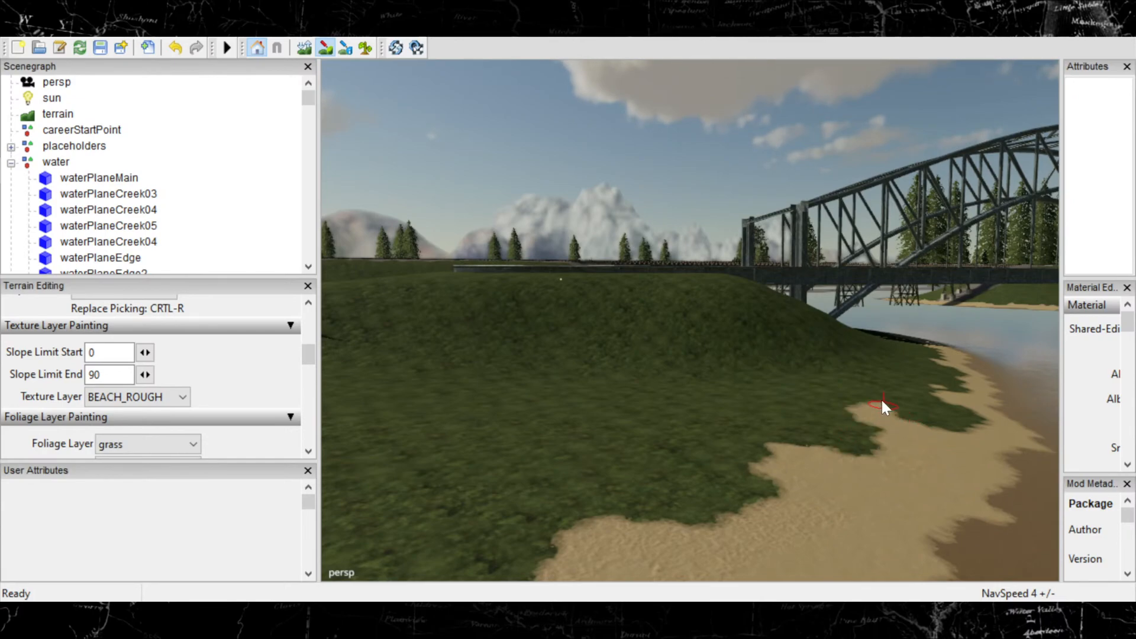
pyautogui.moveTo(956, 430)
pyautogui.mouseDown()
pyautogui.moveTo(975, 415)
pyautogui.moveTo(963, 377)
pyautogui.mouseUp()
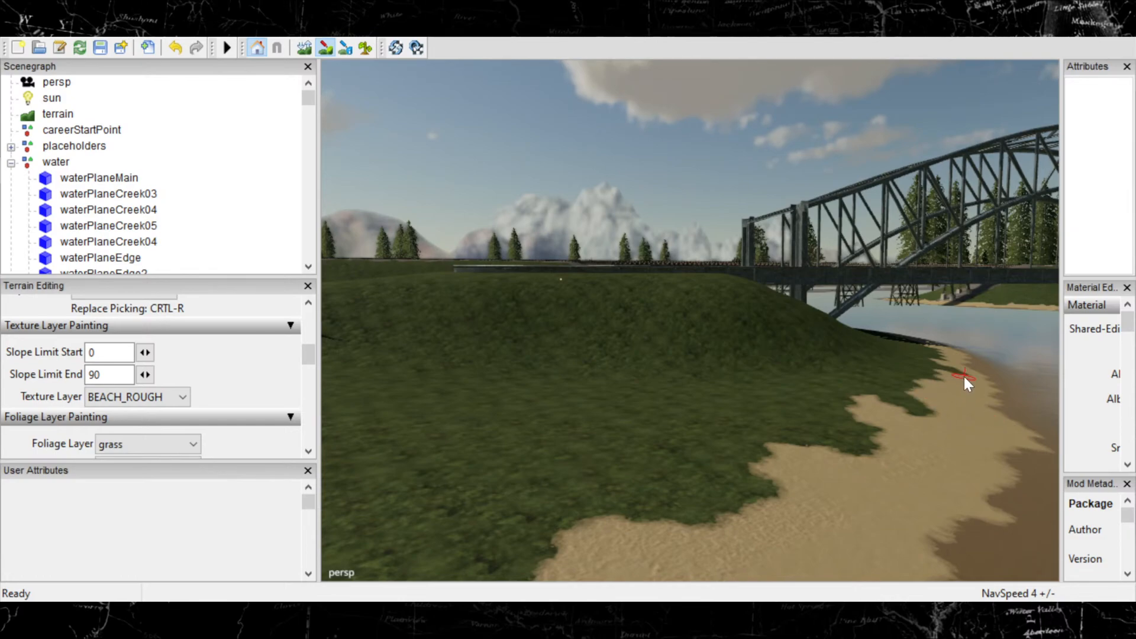
# Extend the BEACH_ROUGH strip into the grass along the bank just before the arch bridge's shadow.
pyautogui.keyDown('alt'); pyautogui.moveTo(947, 363); pyautogui.dragTo(12, 503, button='middle'); pyautogui.keyUp('alt')
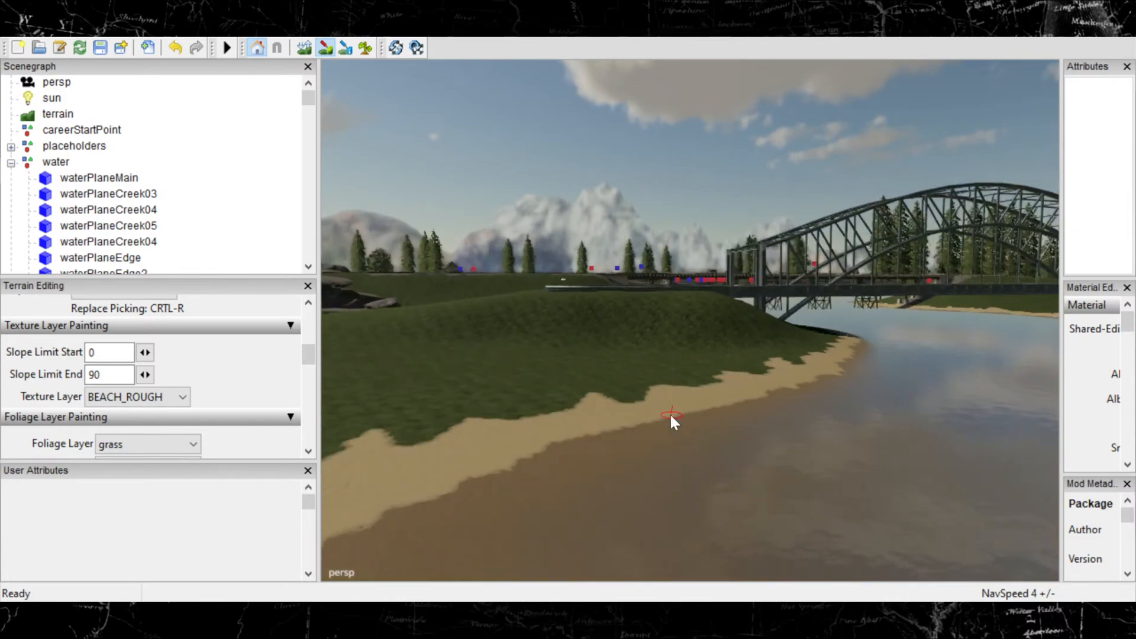
pyautogui.keyDown('alt'); pyautogui.moveTo(670, 413); pyautogui.dragTo(232, 420, button='middle'); pyautogui.keyUp('alt')
pyautogui.scroll(2, 985, 243)
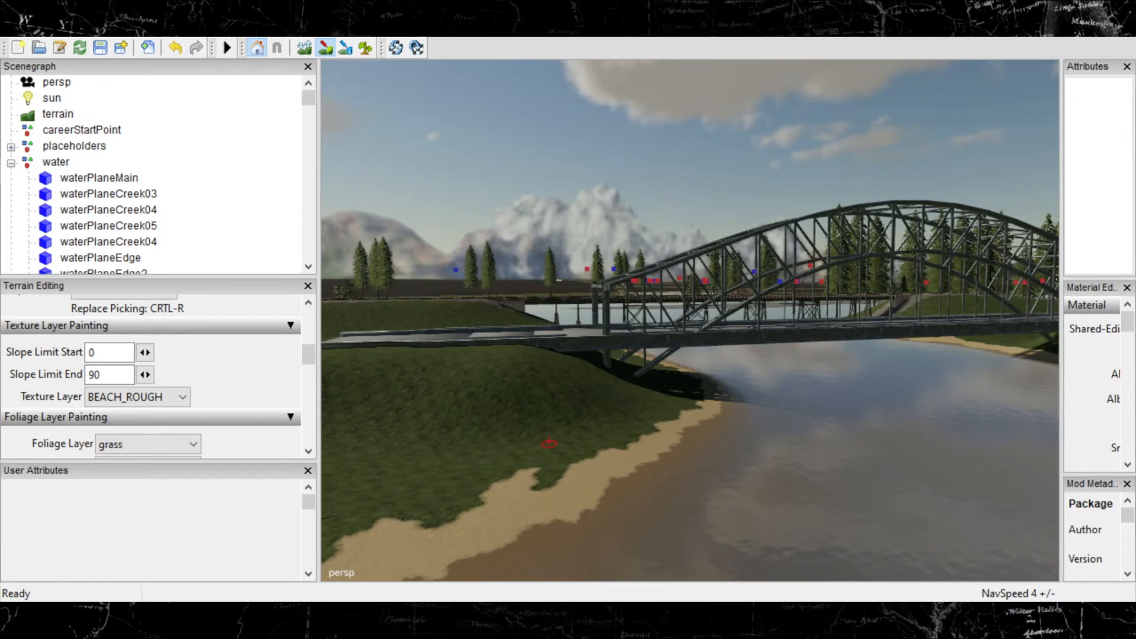
pyautogui.scroll(4, 592, 444)
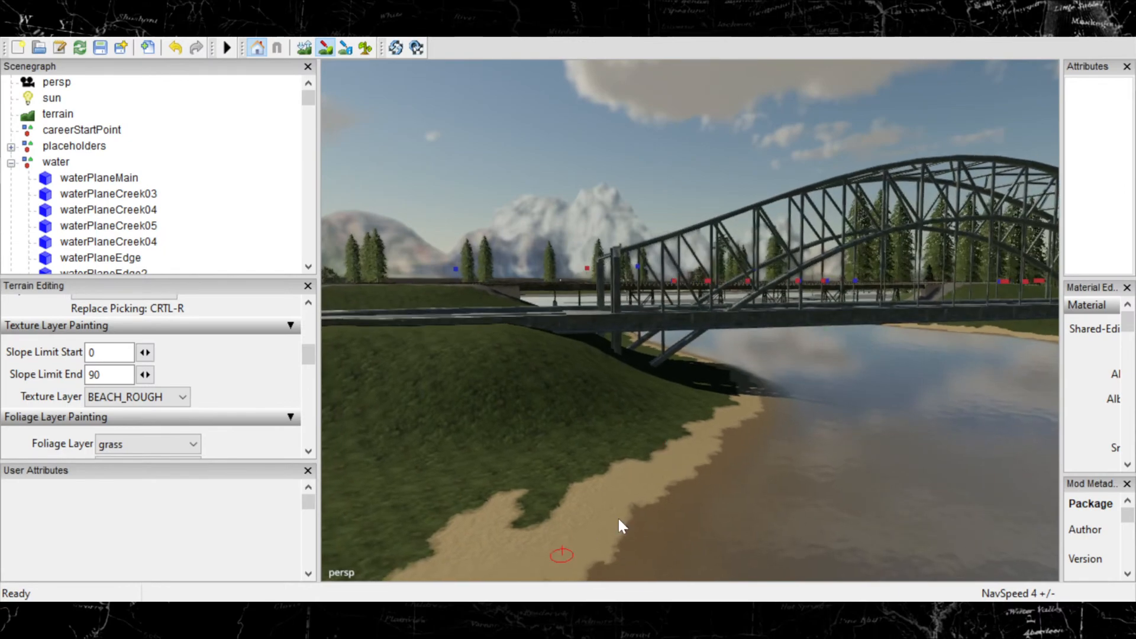
pyautogui.scroll(5, 720, 474)
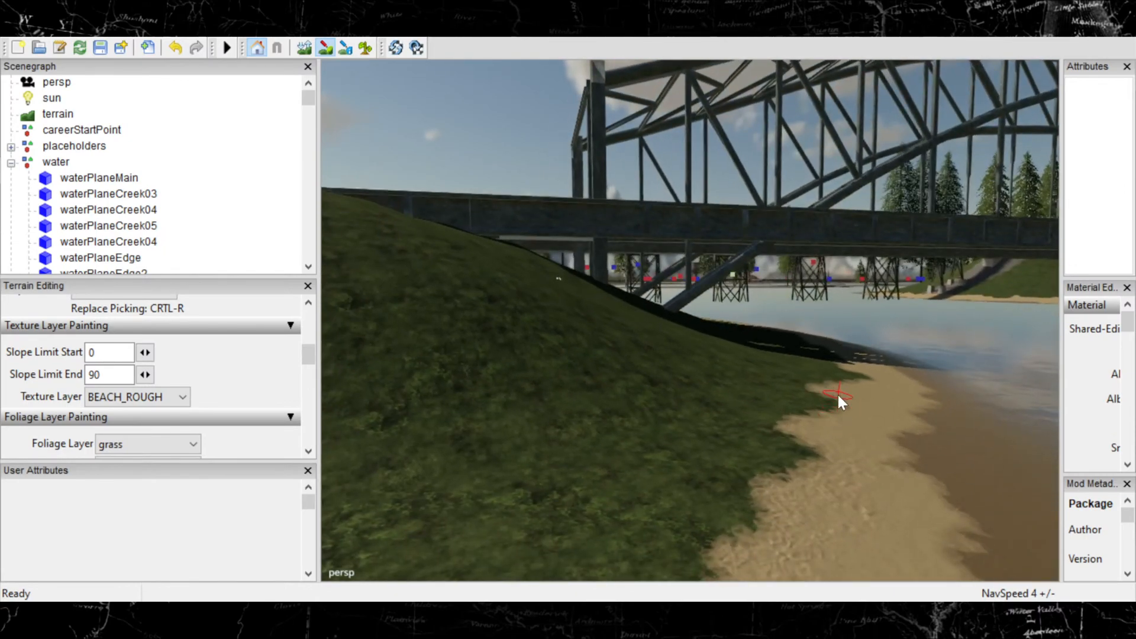
pyautogui.moveTo(839, 396)
pyautogui.mouseDown()
pyautogui.moveTo(842, 404)
pyautogui.moveTo(835, 382)
pyautogui.mouseUp()
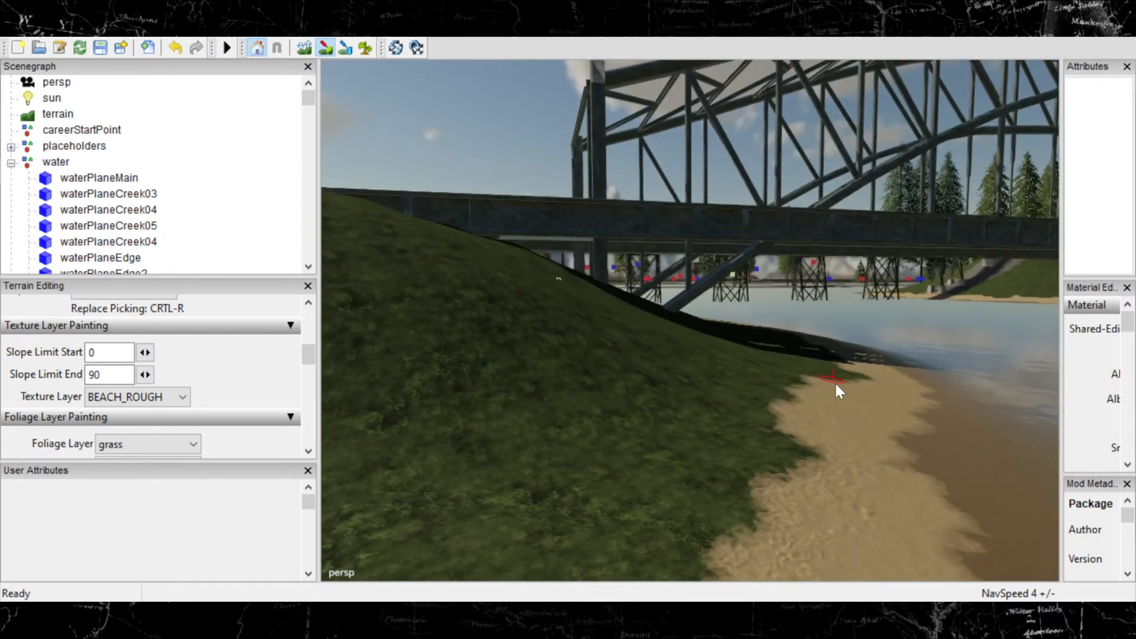
pyautogui.click(867, 374)
# Widen the BEACH_ROUGH sand over the shaded grass on the bank beneath the arch bridge.
pyautogui.moveTo(862, 374)
pyautogui.keyDown('alt'); pyautogui.mouseDown(button='middle')
pyautogui.moveTo(630, 391)
pyautogui.moveTo(550, 474)
pyautogui.mouseUp(button='middle'); pyautogui.keyUp('alt')
pyautogui.keyDown('alt'); pyautogui.moveTo(464, 534); pyautogui.dragTo(808, 423, button='right'); pyautogui.keyUp('alt')
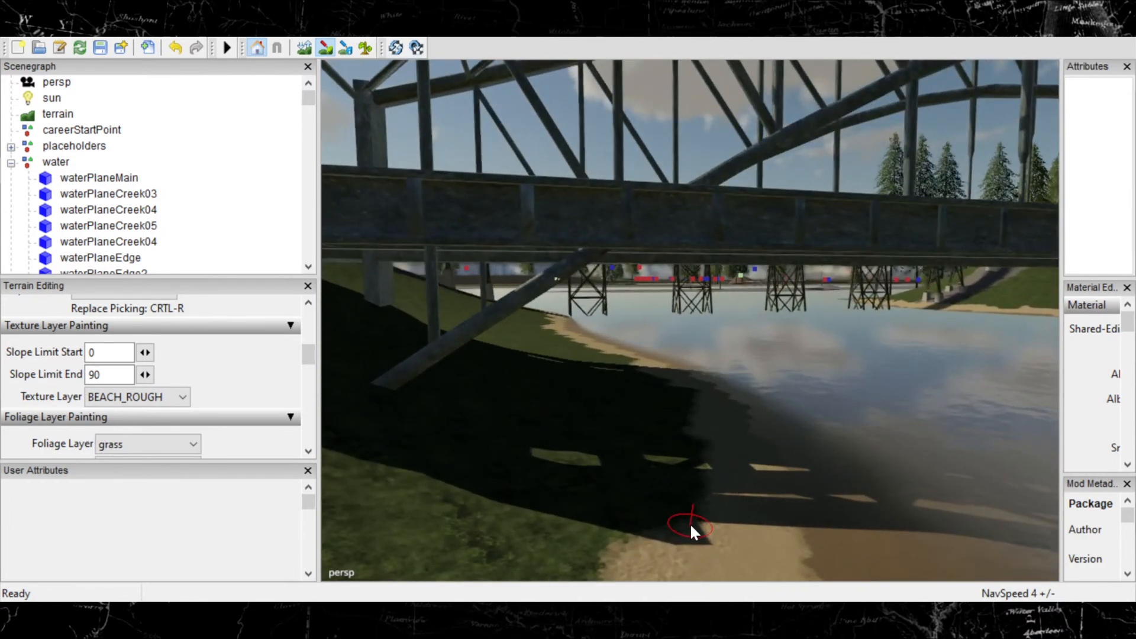
pyautogui.moveTo(690, 523)
pyautogui.mouseDown()
pyautogui.moveTo(706, 457)
pyautogui.moveTo(674, 508)
pyautogui.moveTo(691, 505)
pyautogui.moveTo(680, 499)
pyautogui.mouseUp()
pyautogui.moveTo(702, 454); pyautogui.dragTo(658, 420)
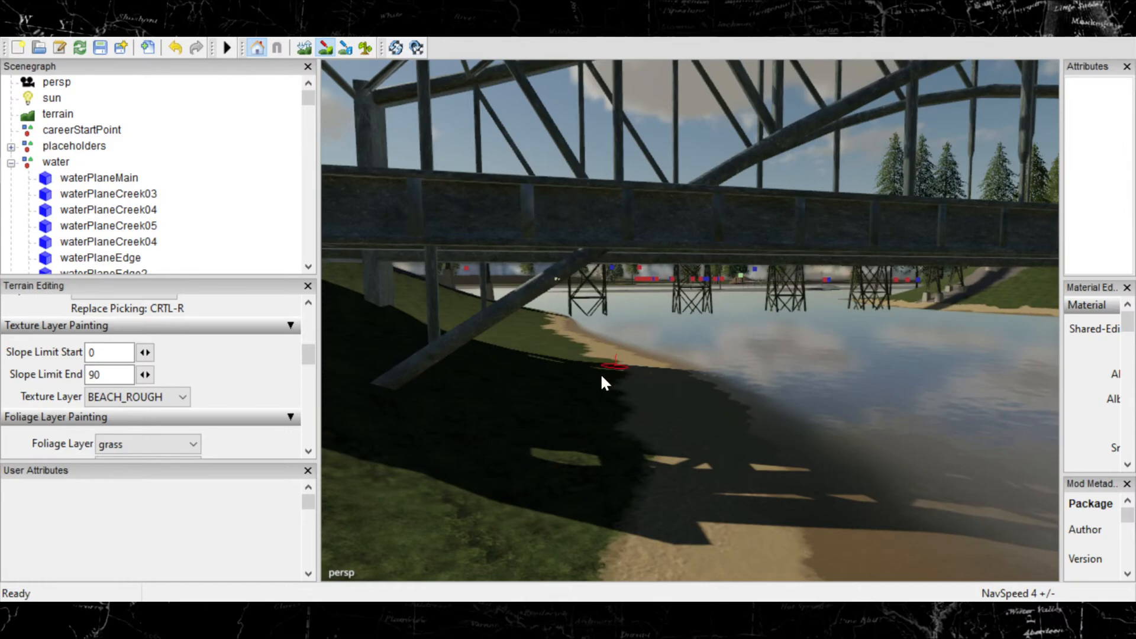
# Fill the grass patches and widen the BEACH_ROUGH sand on the shore between the arch bridge and the railway trestle.
pyautogui.keyDown('alt'); pyautogui.moveTo(572, 388); pyautogui.dragTo(940, 352, button='right'); pyautogui.keyUp('alt')
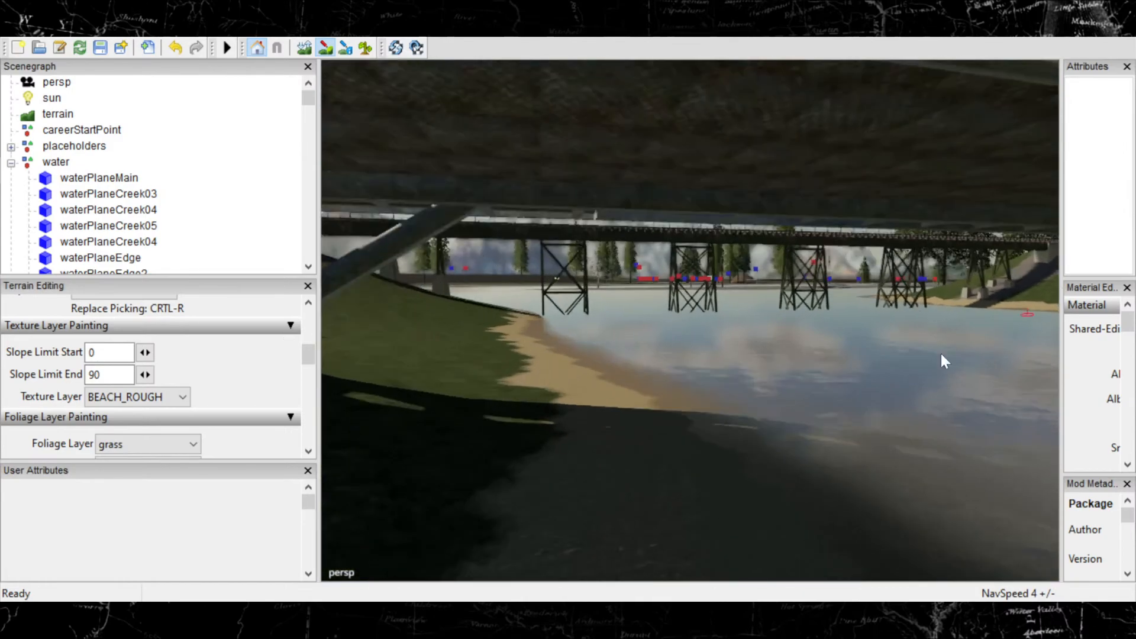
pyautogui.moveTo(354, 422)
pyautogui.keyDown('alt'); pyautogui.mouseDown(button='right')
pyautogui.moveTo(595, 369)
pyautogui.moveTo(876, 355)
pyautogui.mouseUp(button='right'); pyautogui.keyUp('alt')
pyautogui.keyDown('alt'); pyautogui.moveTo(366, 445); pyautogui.dragTo(641, 489, button='middle'); pyautogui.keyUp('alt')
pyautogui.keyDown('alt'); pyautogui.moveTo(377, 494); pyautogui.dragTo(512, 435, button='right'); pyautogui.keyUp('alt')
pyautogui.keyDown('alt'); pyautogui.moveTo(556, 439); pyautogui.dragTo(752, 461, button='middle'); pyautogui.keyUp('alt')
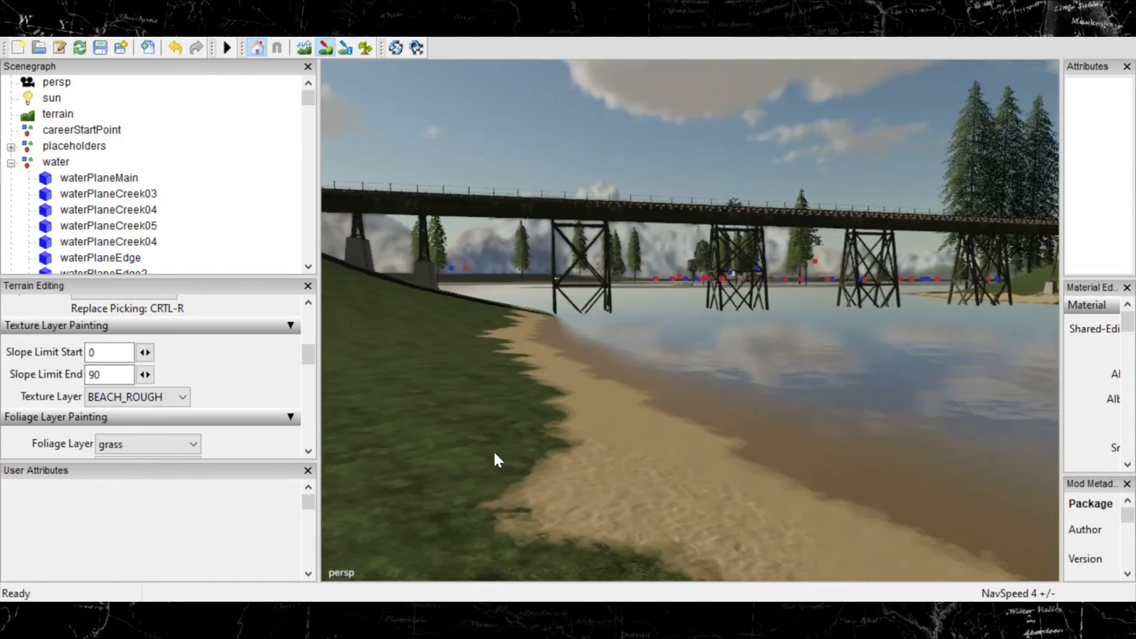
pyautogui.moveTo(750, 460)
pyautogui.mouseDown()
pyautogui.moveTo(706, 464)
pyautogui.moveTo(694, 431)
pyautogui.moveTo(737, 500)
pyautogui.moveTo(797, 501)
pyautogui.moveTo(878, 570)
pyautogui.moveTo(882, 587)
pyautogui.mouseUp()
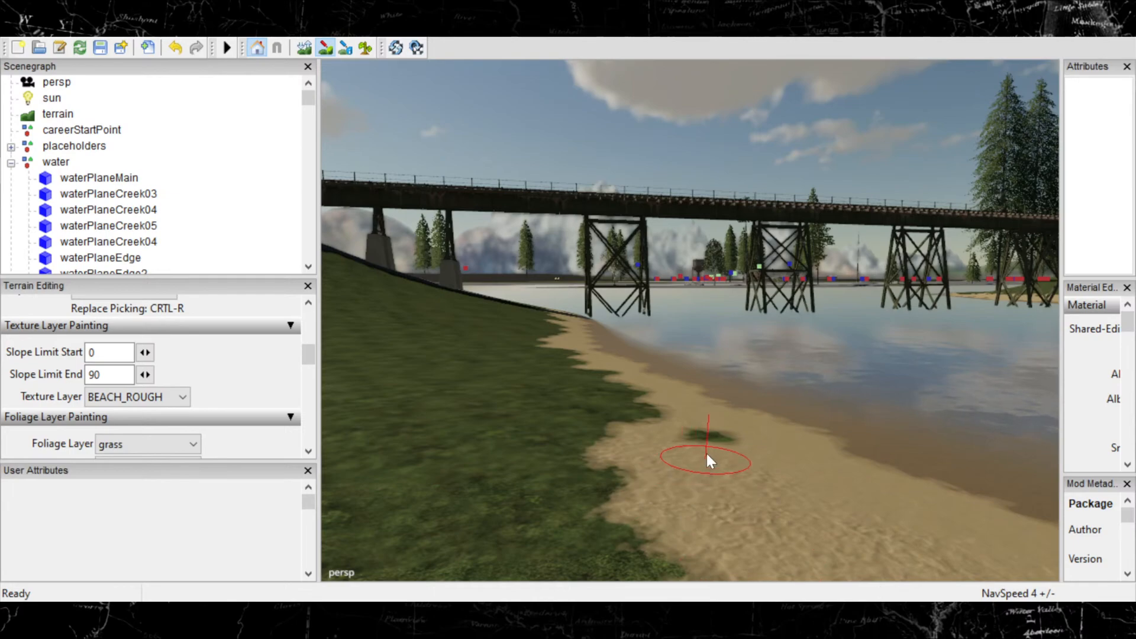
pyautogui.moveTo(714, 439)
pyautogui.mouseDown()
pyautogui.moveTo(654, 425)
pyautogui.moveTo(626, 388)
pyautogui.moveTo(634, 393)
pyautogui.moveTo(570, 359)
pyautogui.mouseUp()
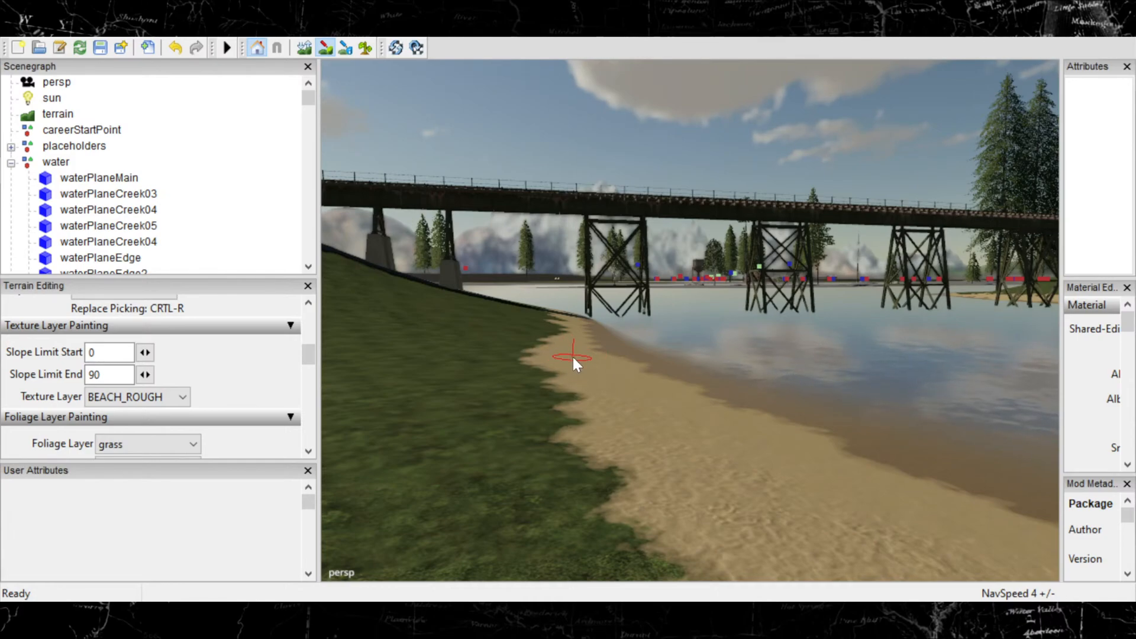
# Continue the BEACH_ROUGH strip along the grass edge up to the railway trestle's first steel tower.
pyautogui.scroll(3, 574, 345)
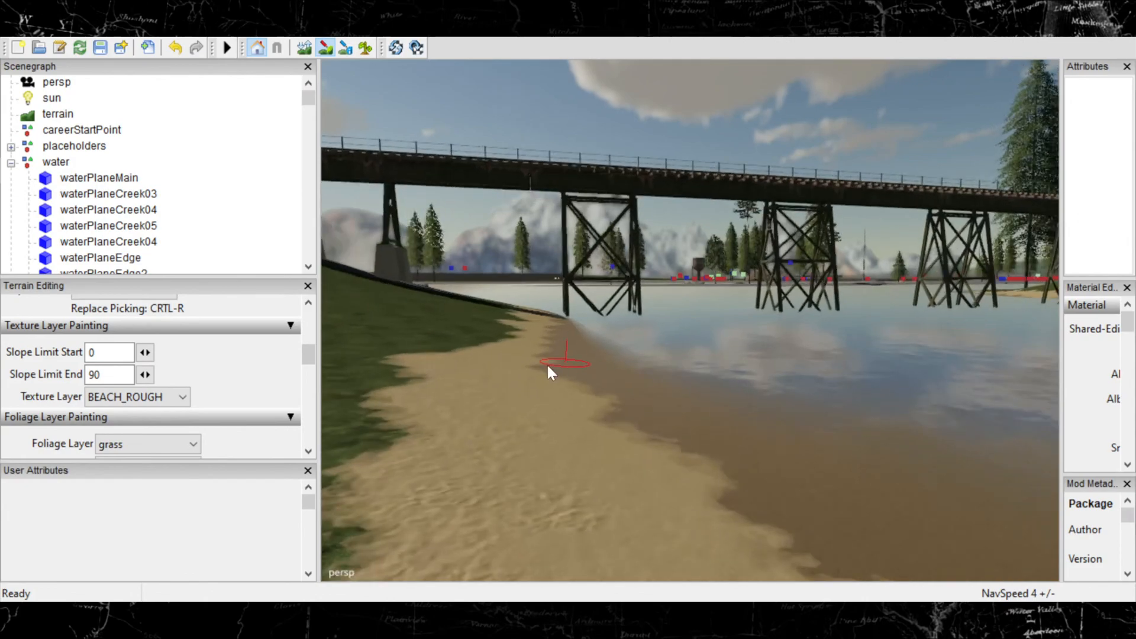
pyautogui.keyDown('alt'); pyautogui.moveTo(548, 367); pyautogui.dragTo(795, 504, button='middle'); pyautogui.keyUp('alt')
pyautogui.moveTo(727, 537)
pyautogui.mouseDown()
pyautogui.moveTo(729, 495)
pyautogui.moveTo(732, 535)
pyautogui.moveTo(753, 520)
pyautogui.moveTo(746, 548)
pyautogui.mouseUp()
pyautogui.moveTo(740, 507)
pyautogui.mouseDown()
pyautogui.moveTo(740, 464)
pyautogui.moveTo(687, 434)
pyautogui.mouseUp()
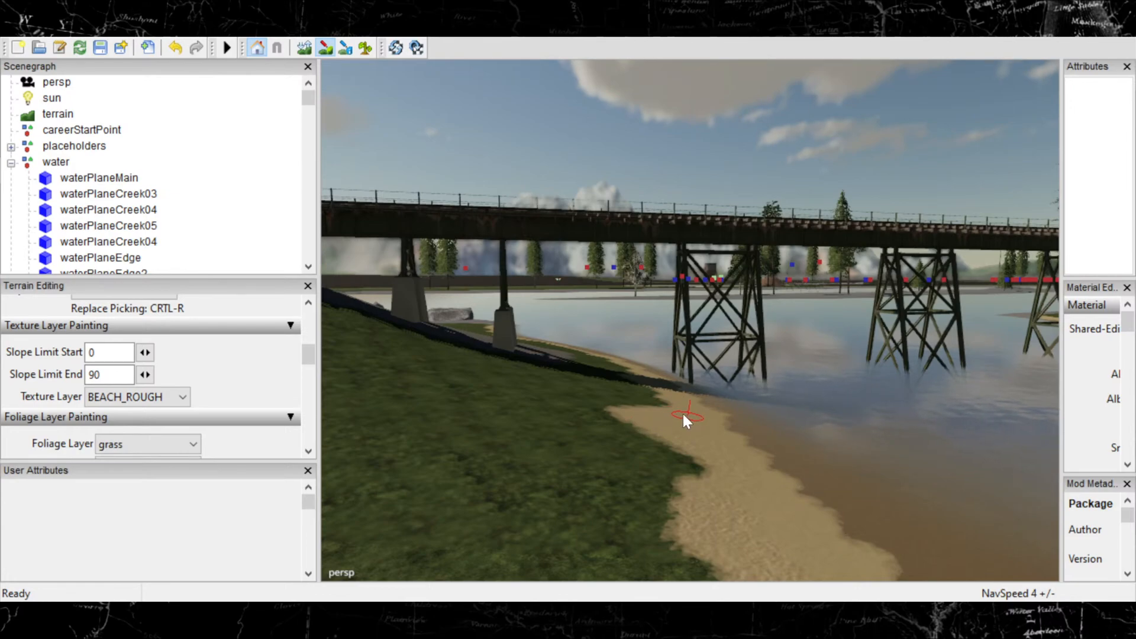
# Paint BEACH_ROUGH over the shaded grass edge of the shore beneath the railway trestle.
pyautogui.scroll(5, 663, 395)
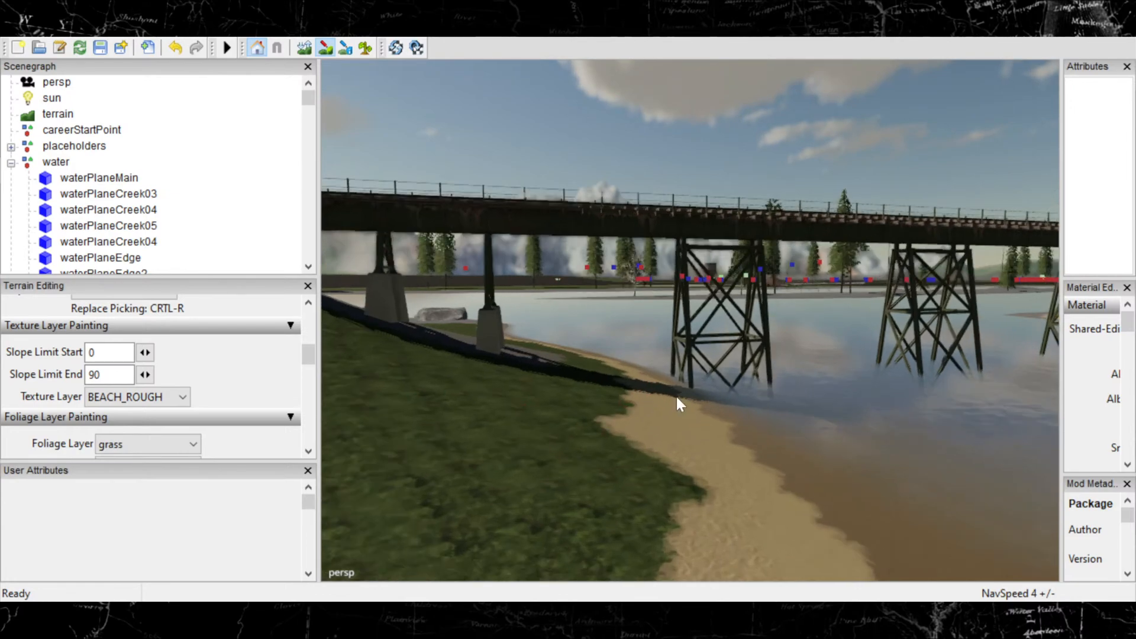
pyautogui.scroll(4, 768, 417)
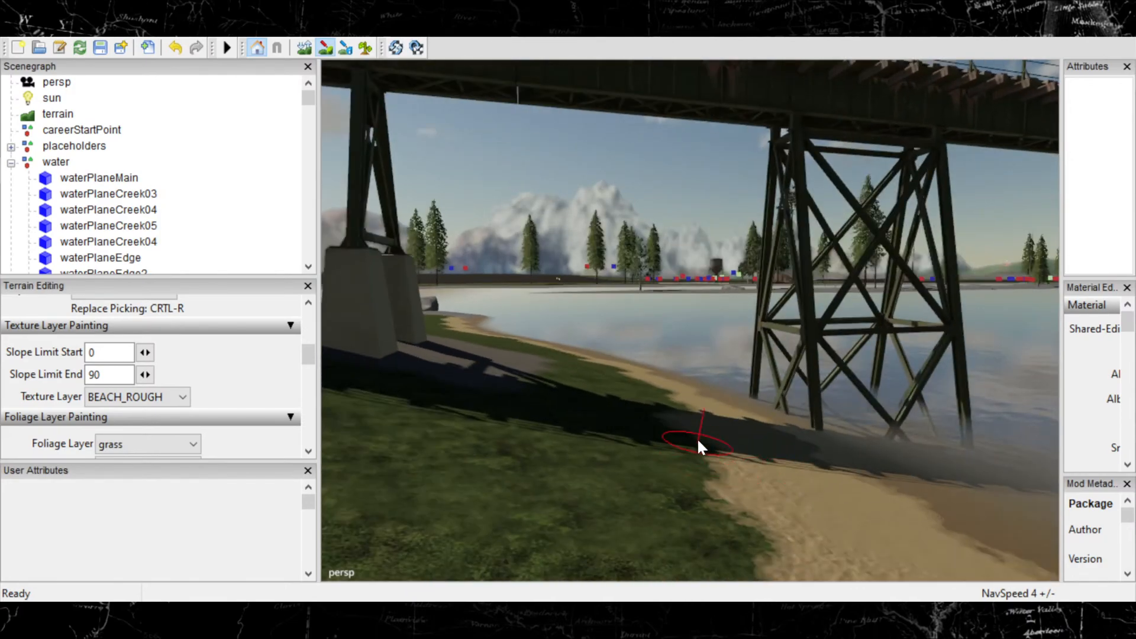
pyautogui.moveTo(699, 441)
pyautogui.mouseDown()
pyautogui.moveTo(741, 545)
pyautogui.moveTo(641, 508)
pyautogui.mouseUp()
pyautogui.scroll(3, 675, 419)
pyautogui.moveTo(655, 452)
pyautogui.mouseDown()
pyautogui.moveTo(681, 452)
pyautogui.moveTo(670, 458)
pyautogui.moveTo(645, 415)
pyautogui.moveTo(657, 419)
pyautogui.moveTo(594, 397)
pyautogui.moveTo(605, 383)
pyautogui.moveTo(559, 375)
pyautogui.moveTo(548, 361)
pyautogui.moveTo(557, 406)
pyautogui.moveTo(595, 421)
pyautogui.mouseUp()
pyautogui.keyDown('alt'); pyautogui.moveTo(664, 448); pyautogui.dragTo(332, 497, button='right'); pyautogui.keyUp('alt')
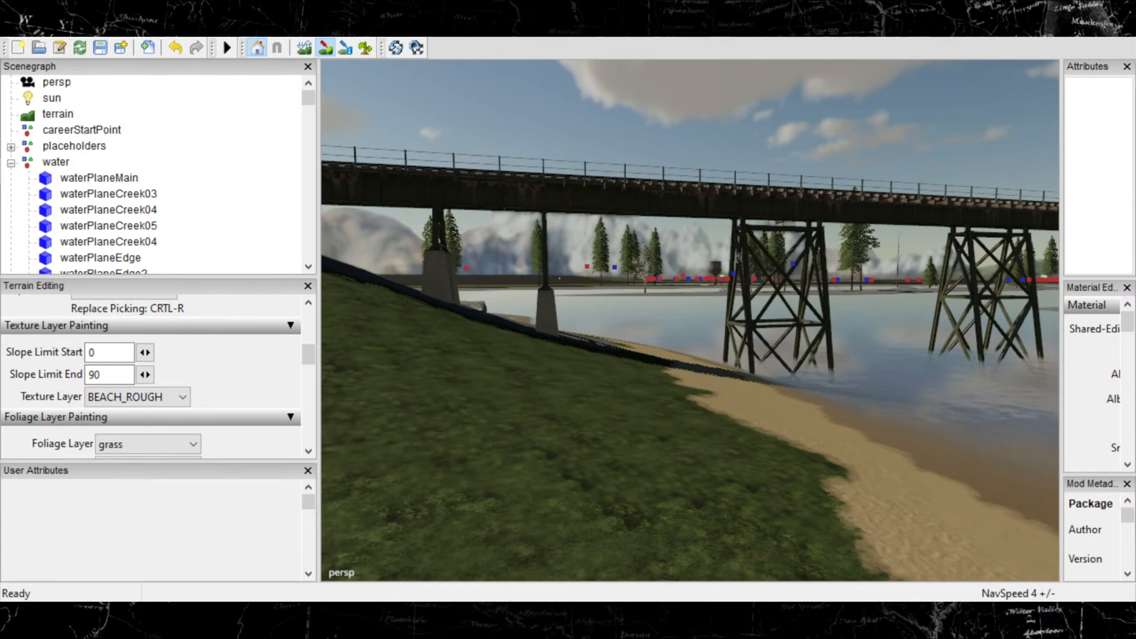
# Paint a wider BEACH_ROUGH strip along the grass shore from the railway trestle to the large rock.
pyautogui.keyDown('alt'); pyautogui.moveTo(584, 361); pyautogui.dragTo(928, 268, button='right'); pyautogui.keyUp('alt')
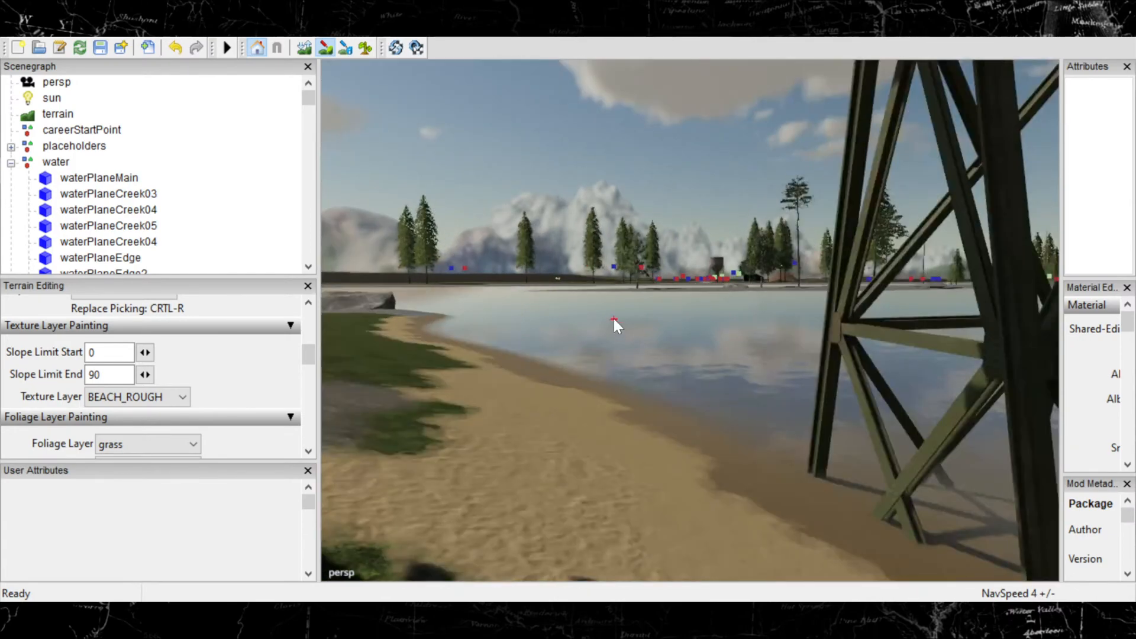
pyautogui.keyDown('alt'); pyautogui.moveTo(568, 368); pyautogui.dragTo(684, 460, button='middle'); pyautogui.keyUp('alt')
pyautogui.scroll(4, 685, 460)
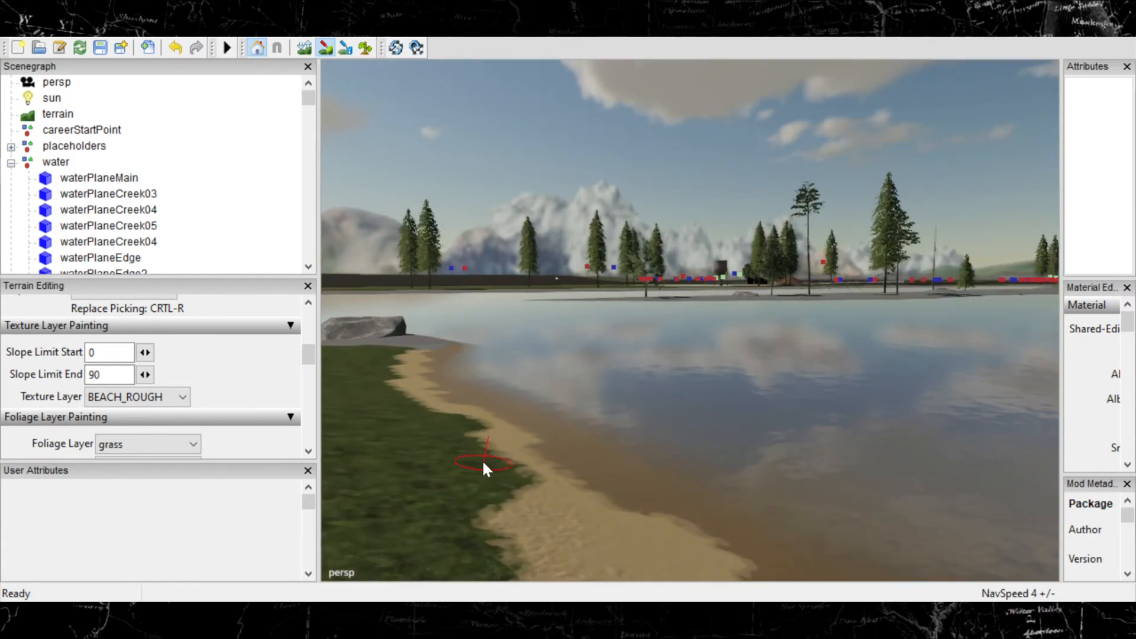
pyautogui.moveTo(506, 477)
pyautogui.mouseDown()
pyautogui.moveTo(538, 493)
pyautogui.moveTo(501, 519)
pyautogui.moveTo(477, 482)
pyautogui.moveTo(507, 459)
pyautogui.moveTo(466, 424)
pyautogui.moveTo(391, 399)
pyautogui.moveTo(392, 360)
pyautogui.mouseUp()
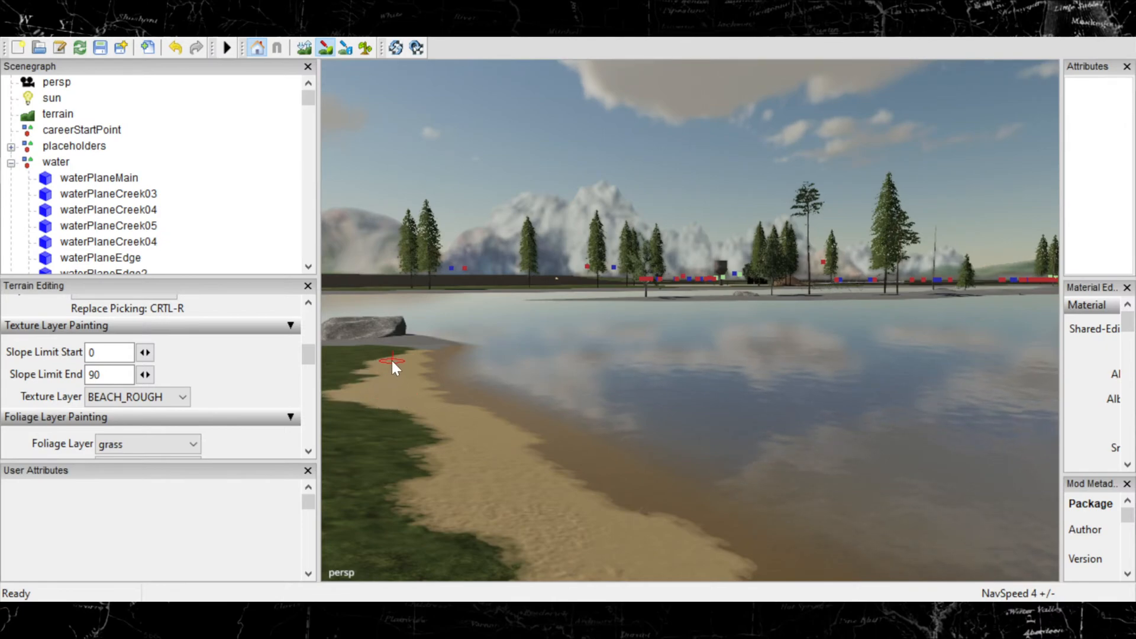
# Inspect the gravel shore around the large rock and the opposite river bank for areas still needing beach texture.
pyautogui.keyDown('alt'); pyautogui.moveTo(323, 379); pyautogui.dragTo(615, 379, button='right'); pyautogui.keyUp('alt')
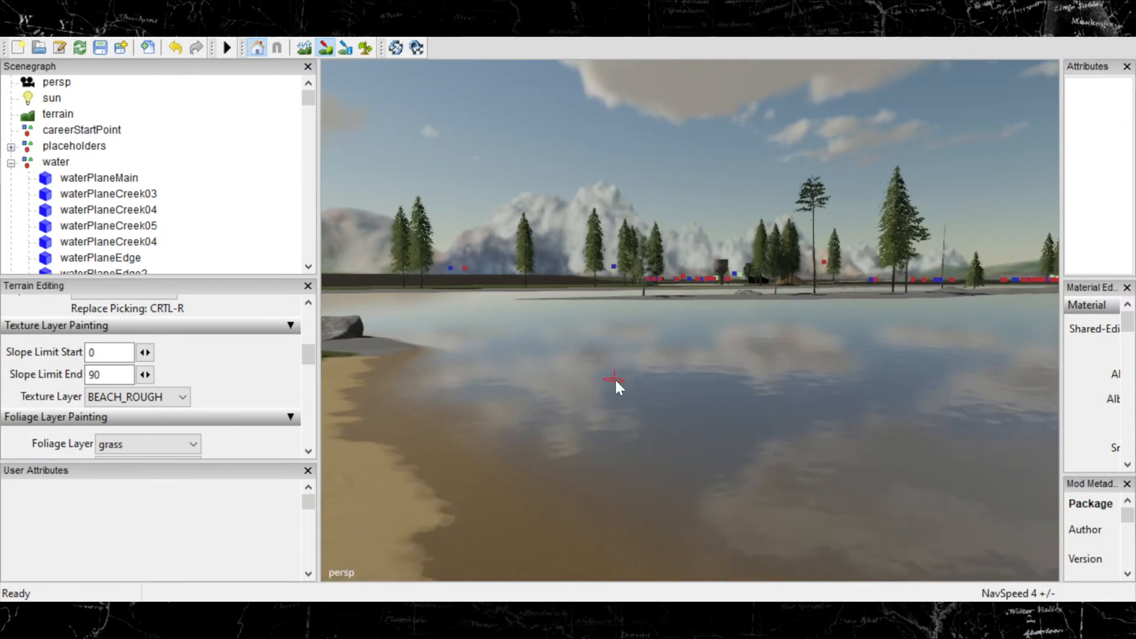
pyautogui.keyDown('alt'); pyautogui.moveTo(616, 378); pyautogui.dragTo(744, 543, button='middle'); pyautogui.keyUp('alt')
pyautogui.moveTo(609, 367)
pyautogui.keyDown('alt'); pyautogui.mouseDown(button='right')
pyautogui.moveTo(620, 355)
pyautogui.moveTo(742, 469)
pyautogui.moveTo(660, 411)
pyautogui.moveTo(616, 426)
pyautogui.mouseUp(button='right'); pyautogui.keyUp('alt')
pyautogui.keyDown('alt'); pyautogui.moveTo(571, 528); pyautogui.dragTo(747, 456, button='right'); pyautogui.keyUp('alt')
pyautogui.moveTo(694, 492)
pyautogui.keyDown('alt'); pyautogui.mouseDown(button='middle')
pyautogui.moveTo(797, 384)
pyautogui.moveTo(810, 384)
pyautogui.moveTo(729, 459)
pyautogui.moveTo(579, 524)
pyautogui.mouseUp(button='middle'); pyautogui.keyUp('alt')
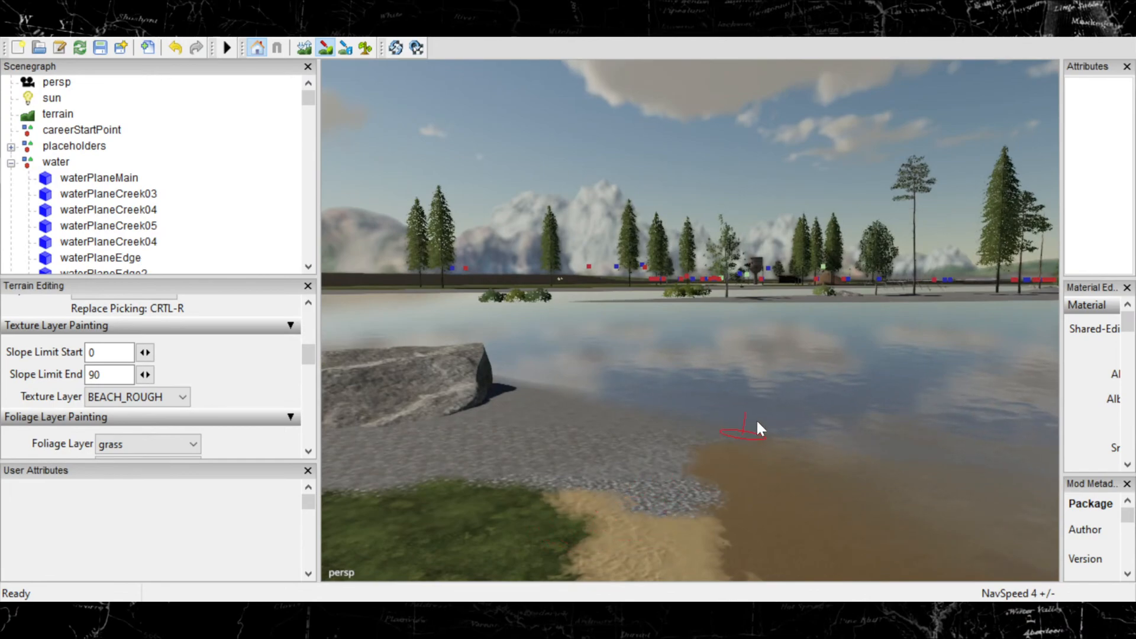
pyautogui.keyDown('alt'); pyautogui.moveTo(757, 421); pyautogui.dragTo(633, 556, button='middle'); pyautogui.keyUp('alt')
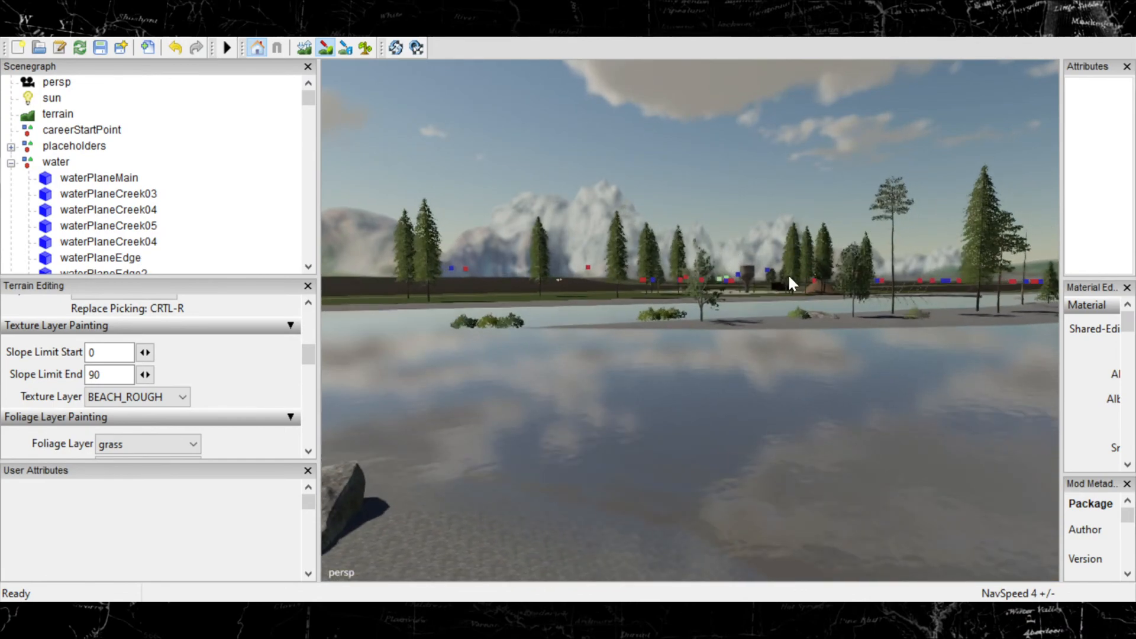
pyautogui.keyDown('alt'); pyautogui.moveTo(789, 277); pyautogui.dragTo(580, 560, button='middle'); pyautogui.keyUp('alt')
pyautogui.keyDown('alt'); pyautogui.moveTo(581, 559); pyautogui.dragTo(1048, 345, button='right'); pyautogui.keyUp('alt')
pyautogui.keyDown('alt'); pyautogui.moveTo(639, 509); pyautogui.dragTo(1042, 331, button='right'); pyautogui.keyUp('alt')
pyautogui.keyDown('alt'); pyautogui.moveTo(485, 542); pyautogui.dragTo(1101, 362, button='right'); pyautogui.keyUp('alt')
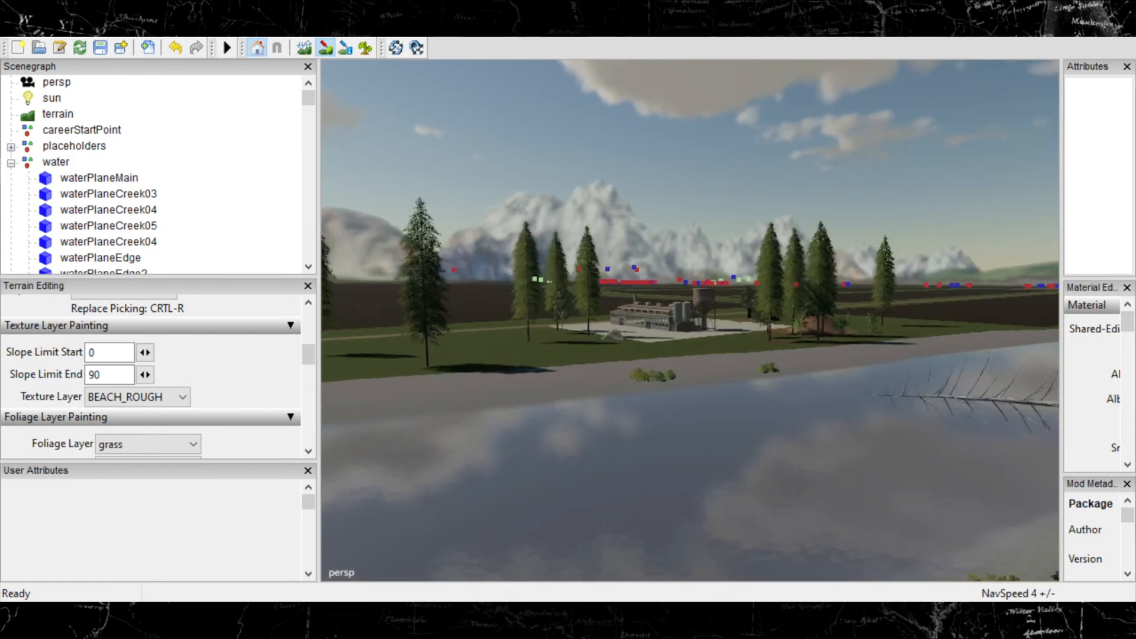
# Leave texture painting, select the deadtree_large log floating over the gravel shore, and adjust its placement.
pyautogui.click(327, 46)
pyautogui.moveTo(474, 267)
pyautogui.keyDown('alt'); pyautogui.mouseDown()
pyautogui.moveTo(513, 313)
pyautogui.moveTo(554, 333)
pyautogui.moveTo(720, 345)
pyautogui.moveTo(663, 323)
pyautogui.moveTo(703, 343)
pyautogui.moveTo(695, 256)
pyautogui.moveTo(687, 277)
pyautogui.mouseUp(); pyautogui.keyUp('alt')
pyautogui.press('w')
pyautogui.press('w')
pyautogui.press('s')
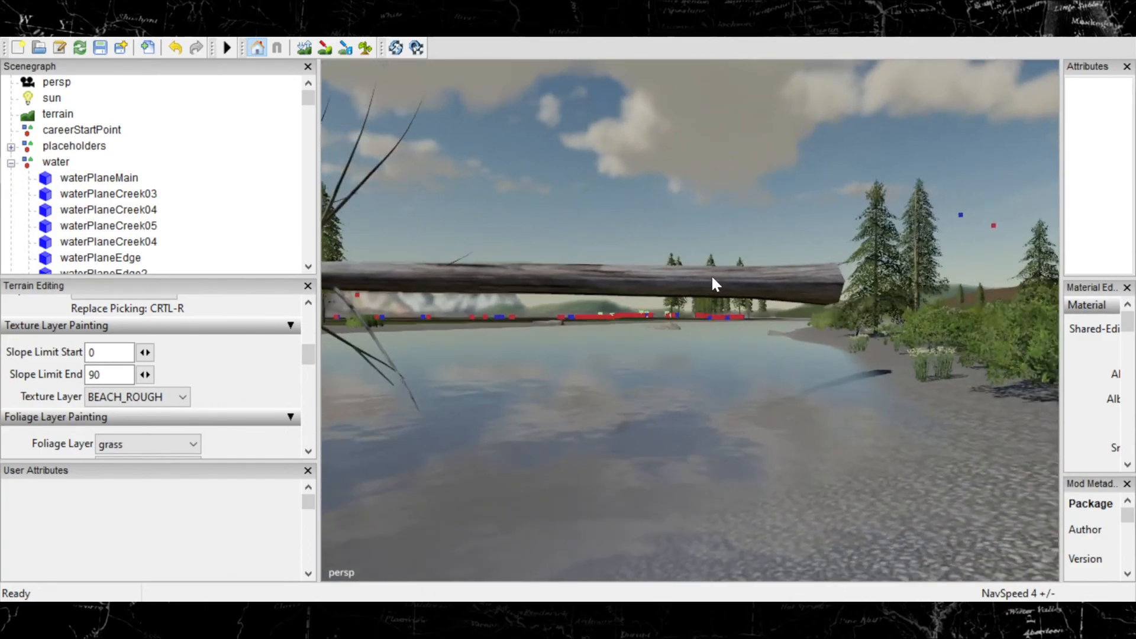
pyautogui.click(714, 278)
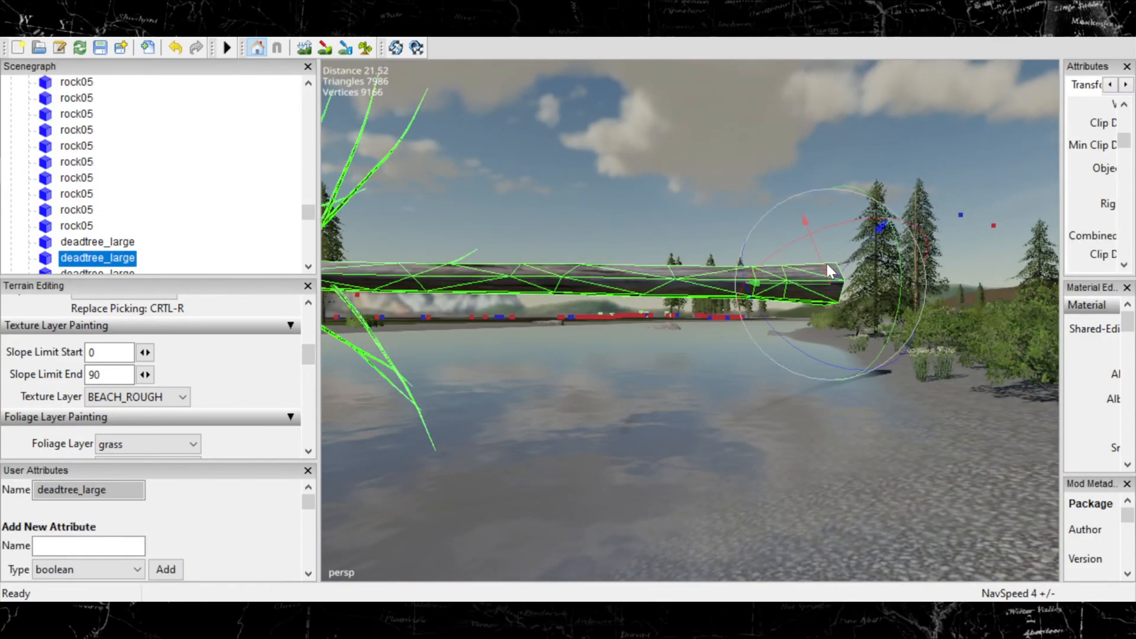
pyautogui.moveTo(825, 264); pyautogui.dragTo(1079, 434)
pyautogui.scroll(-5, 857, 417)
pyautogui.click(794, 260)
# Review the repainted river shoreline from the far bank, passing under both bridges to the waterfall.
pyautogui.scroll(-6, 747, 428)
pyautogui.keyDown('alt'); pyautogui.moveTo(675, 408); pyautogui.dragTo(778, 411); pyautogui.keyUp('alt')
pyautogui.scroll(-10, 759, 405)
pyautogui.scroll(5, 930, 460)
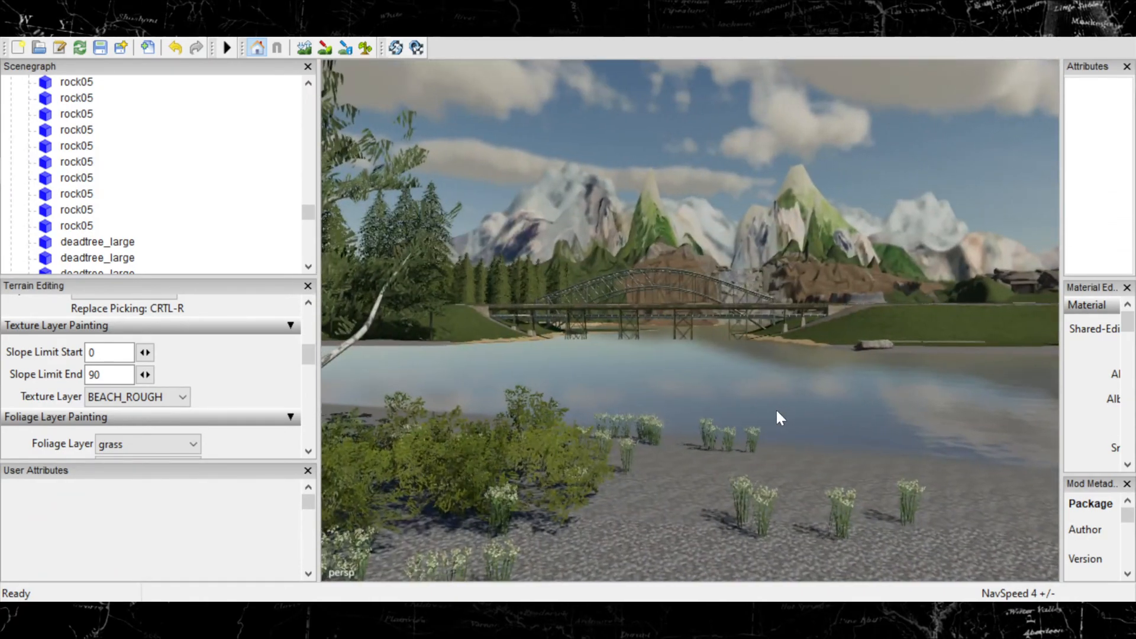
pyautogui.scroll(10, 775, 409)
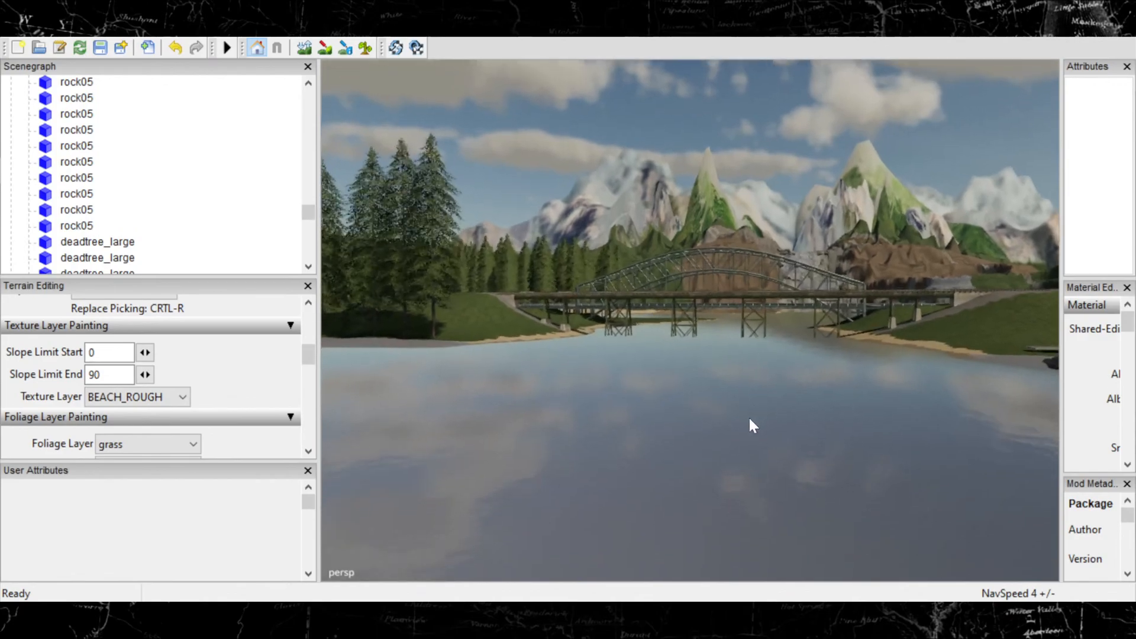
pyautogui.scroll(10, 750, 419)
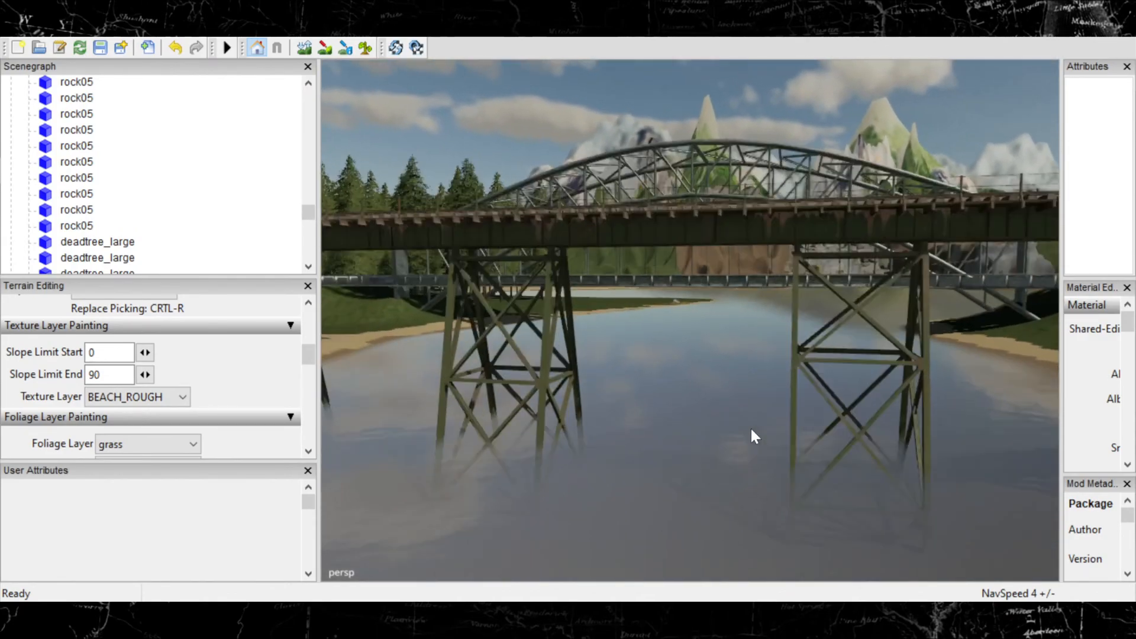
pyautogui.scroll(10, 752, 421)
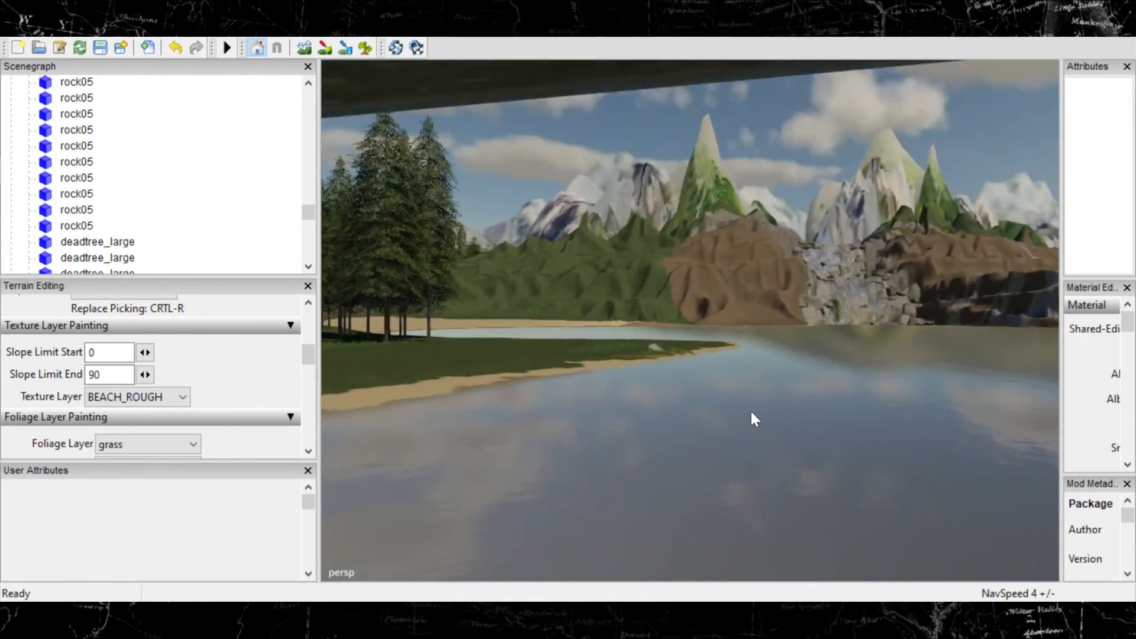
pyautogui.scroll(3, 752, 413)
pyautogui.keyDown('alt'); pyautogui.moveTo(752, 413); pyautogui.dragTo(797, 399); pyautogui.keyUp('alt')
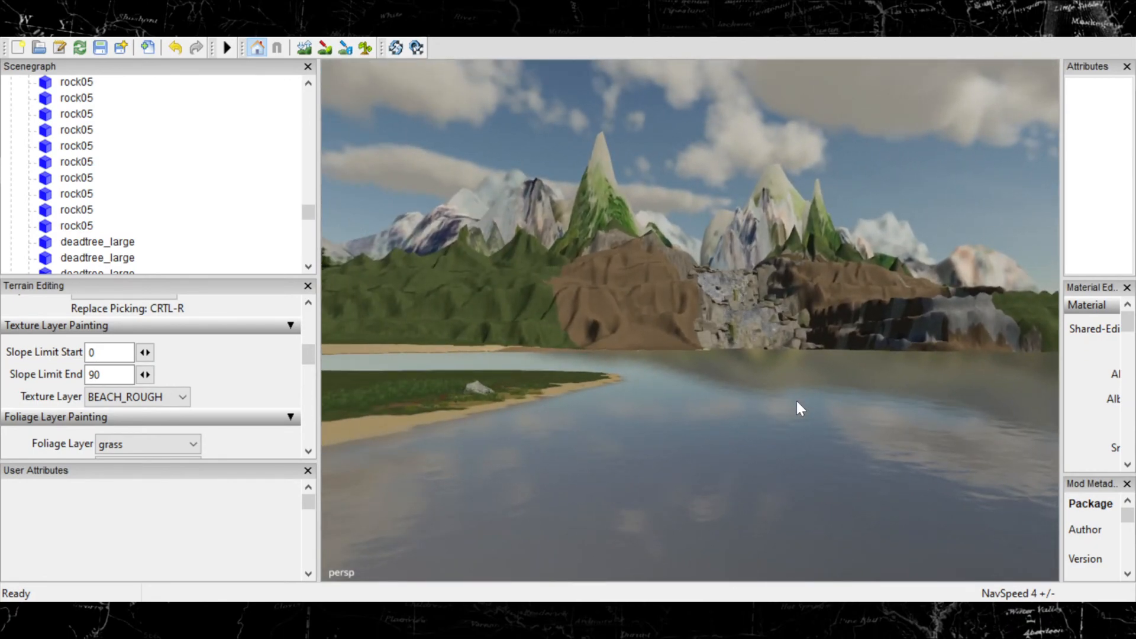
pyautogui.keyDown('alt'); pyautogui.moveTo(627, 382); pyautogui.dragTo(644, 382); pyautogui.keyUp('alt')
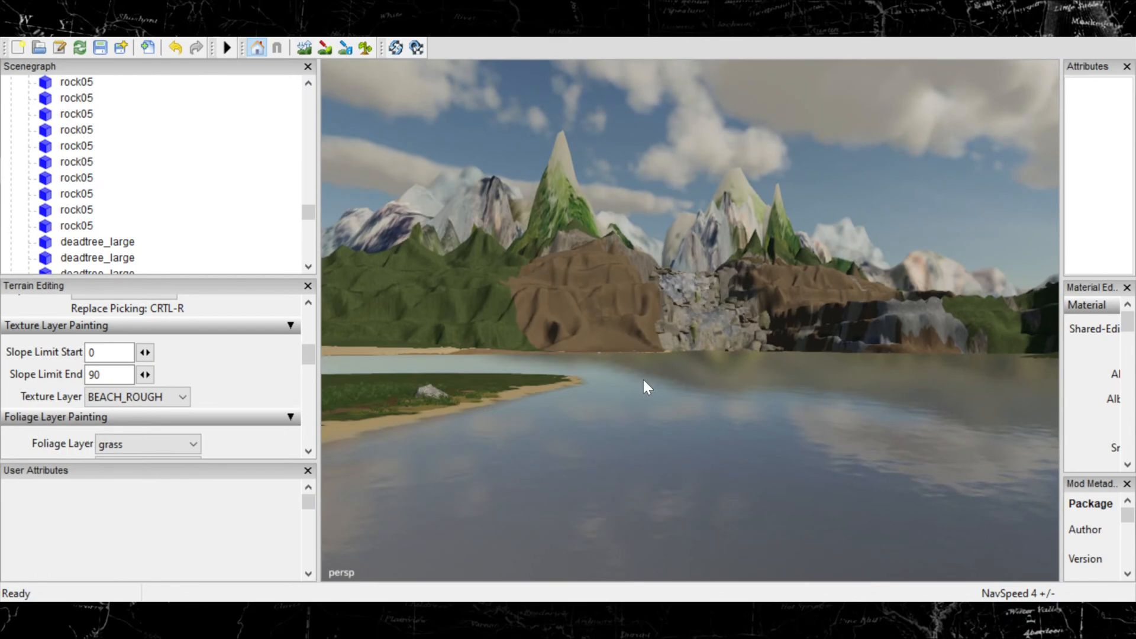
pyautogui.moveTo(644, 380)
pyautogui.keyDown('alt'); pyautogui.mouseDown()
pyautogui.moveTo(675, 348)
pyautogui.moveTo(656, 389)
pyautogui.mouseUp(); pyautogui.keyUp('alt')
pyautogui.scroll(3, 663, 362)
pyautogui.scroll(5, 674, 352)
pyautogui.scroll(3, 655, 382)
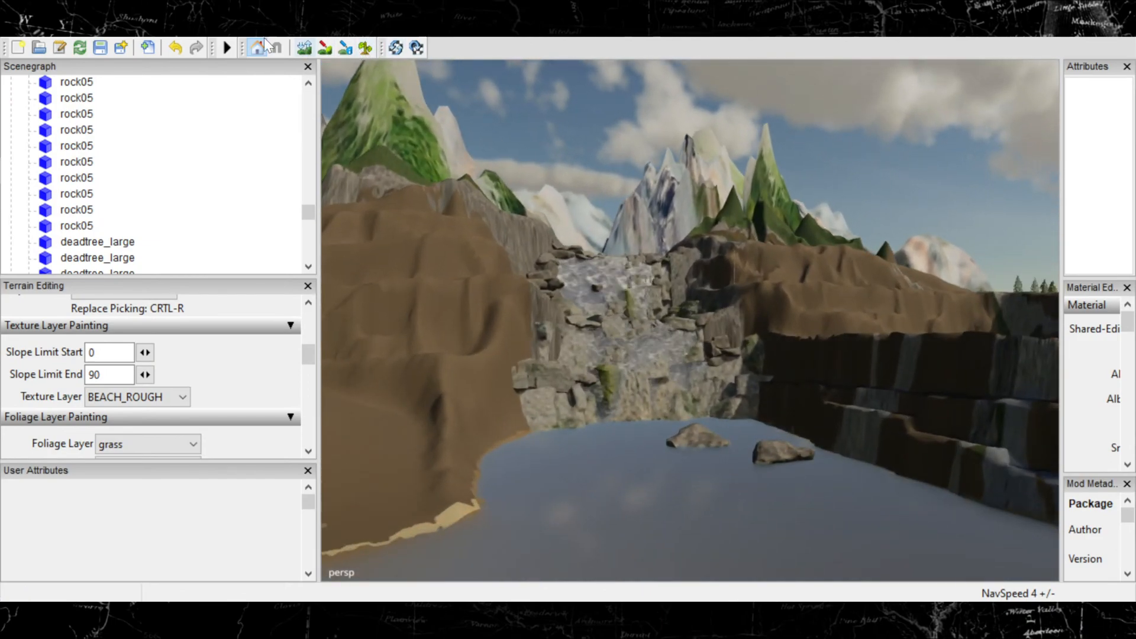
# Play and stop the scene simulation to check the moving water of the waterfall.
pyautogui.click(226, 48)
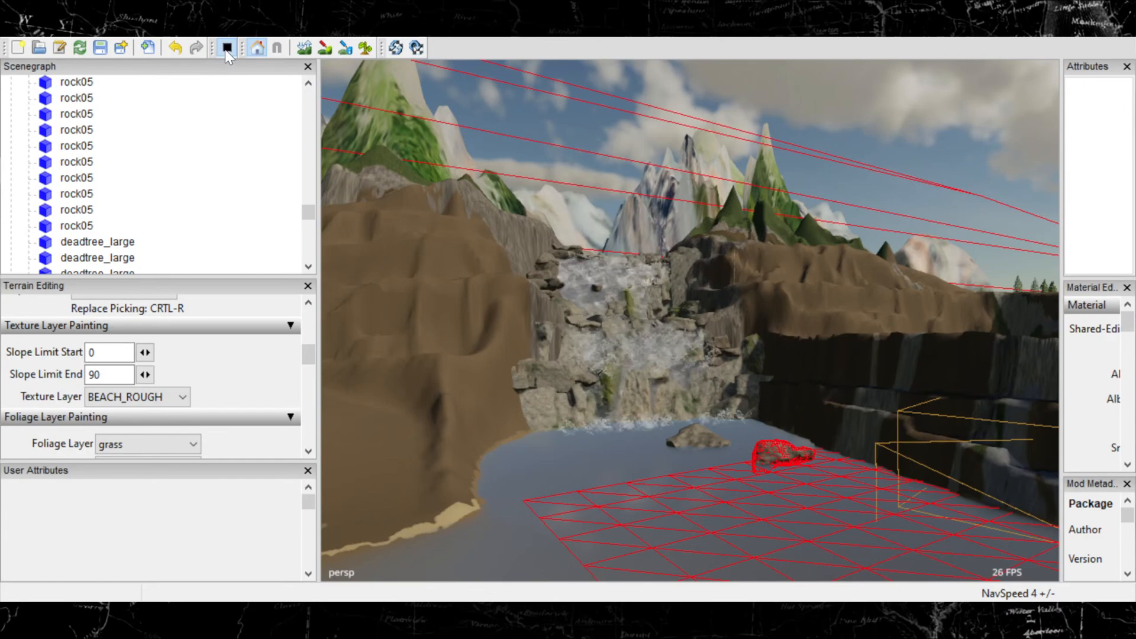
pyautogui.click(226, 50)
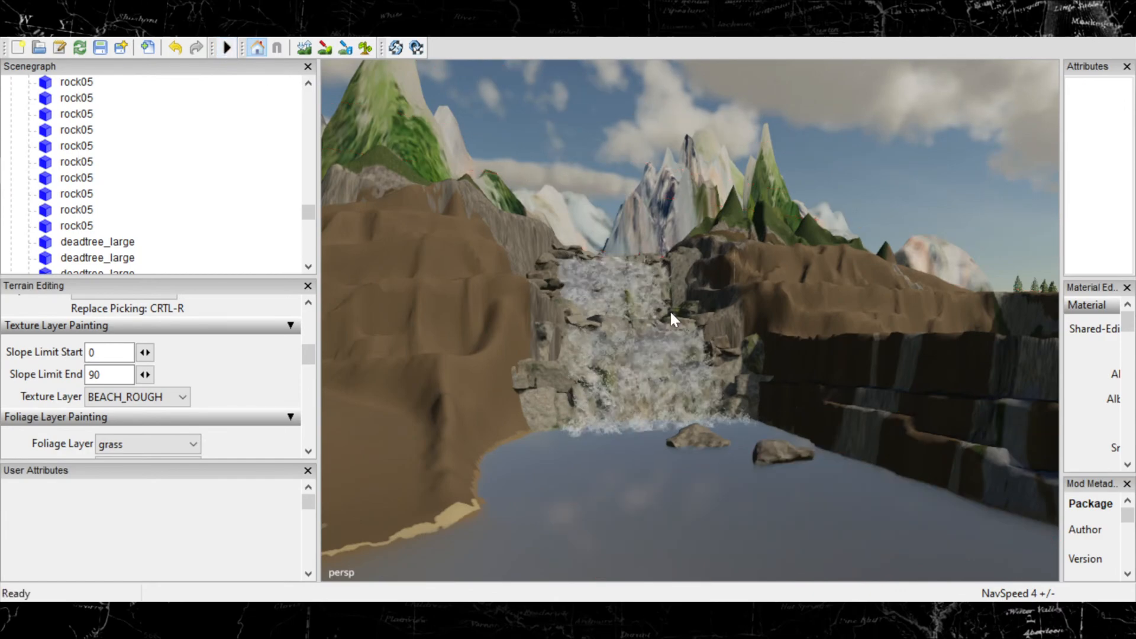
pyautogui.keyDown('alt'); pyautogui.moveTo(670, 311); pyautogui.dragTo(610, 358); pyautogui.keyUp('alt')
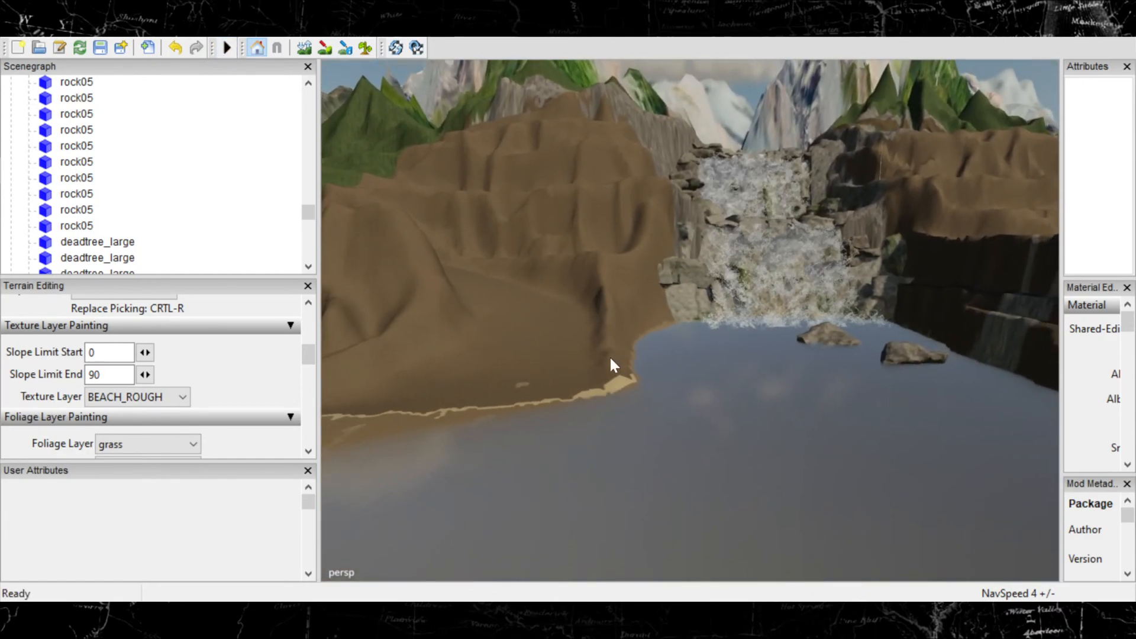
# Examine the shoreline along the brown hillside and the grass slopes leading to the rock-covered tunnel.
pyautogui.keyDown('alt'); pyautogui.moveTo(779, 382); pyautogui.dragTo(1063, 418); pyautogui.keyUp('alt')
pyautogui.keyDown('alt'); pyautogui.moveTo(752, 413); pyautogui.dragTo(1030, 435); pyautogui.keyUp('alt')
pyautogui.scroll(-3, 882, 418)
pyautogui.scroll(3, 709, 412)
pyautogui.keyDown('alt'); pyautogui.moveTo(709, 413); pyautogui.dragTo(1012, 438); pyautogui.keyUp('alt')
pyautogui.keyDown('alt'); pyautogui.moveTo(787, 404); pyautogui.dragTo(957, 376); pyautogui.keyUp('alt')
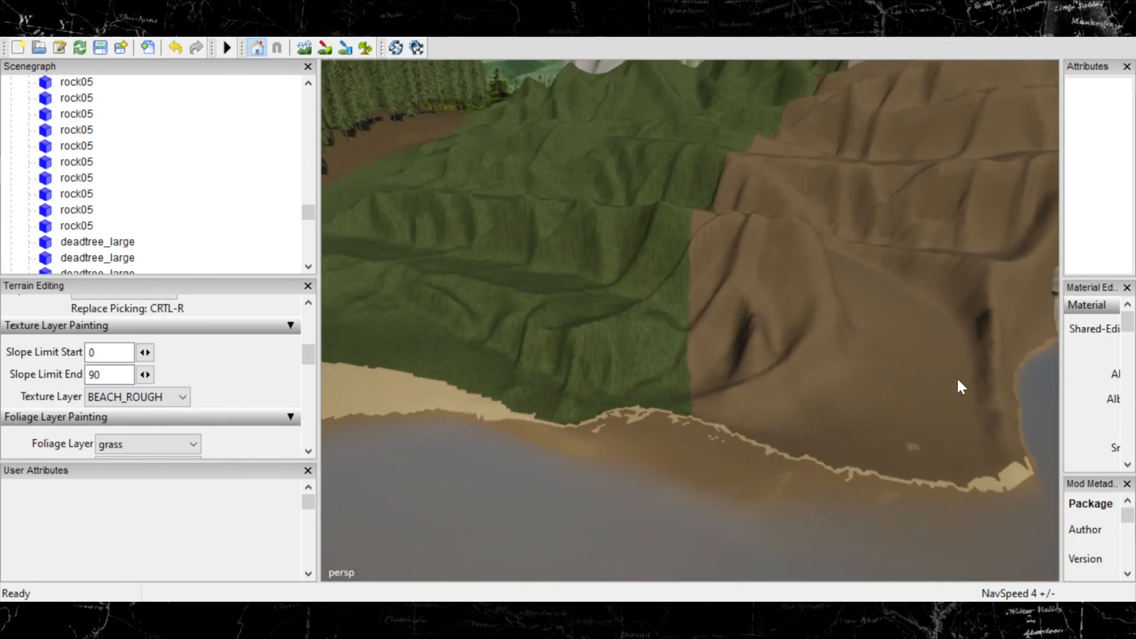
pyautogui.keyDown('alt'); pyautogui.moveTo(796, 426); pyautogui.dragTo(892, 420); pyautogui.keyUp('alt')
pyautogui.scroll(-3, 762, 362)
pyautogui.scroll(-10, 762, 370)
pyautogui.scroll(6, 892, 420)
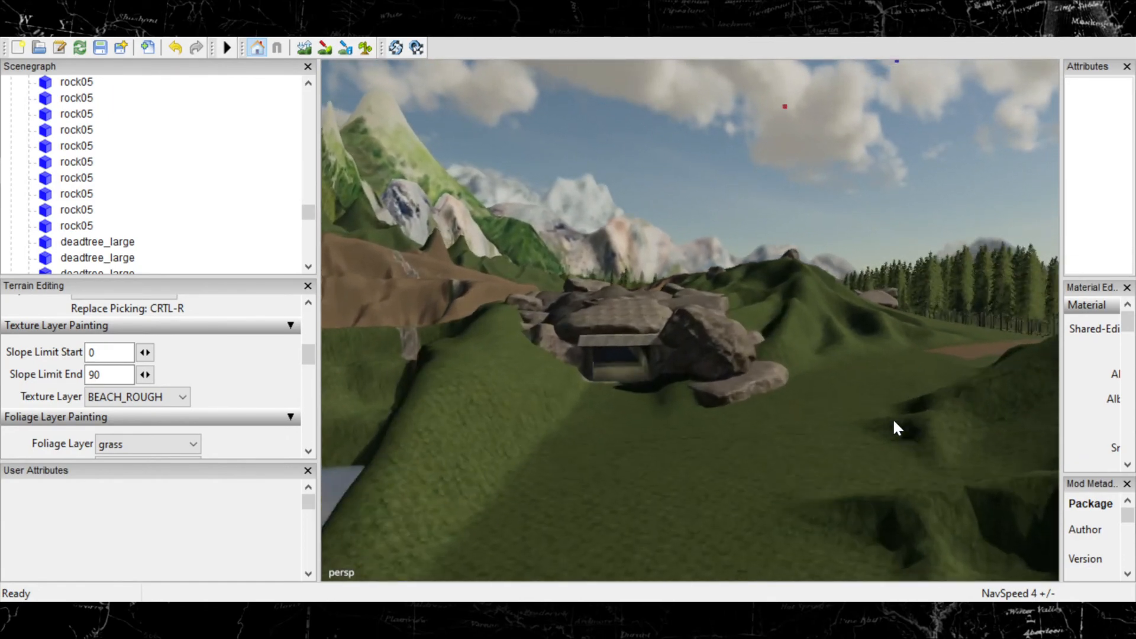
# Examine the tunnel under the boulders, checking its entrance frame and the floor and walls inside.
pyautogui.keyDown('alt'); pyautogui.moveTo(745, 432); pyautogui.dragTo(703, 488); pyautogui.keyUp('alt')
pyautogui.scroll(6, 702, 450)
pyautogui.scroll(6, 721, 458)
pyautogui.scroll(5, 718, 453)
pyautogui.scroll(3, 723, 407)
pyautogui.keyDown('alt'); pyautogui.moveTo(723, 400); pyautogui.dragTo(738, 349); pyautogui.keyUp('alt')
pyautogui.scroll(-3, 725, 405)
pyautogui.scroll(-10, 739, 351)
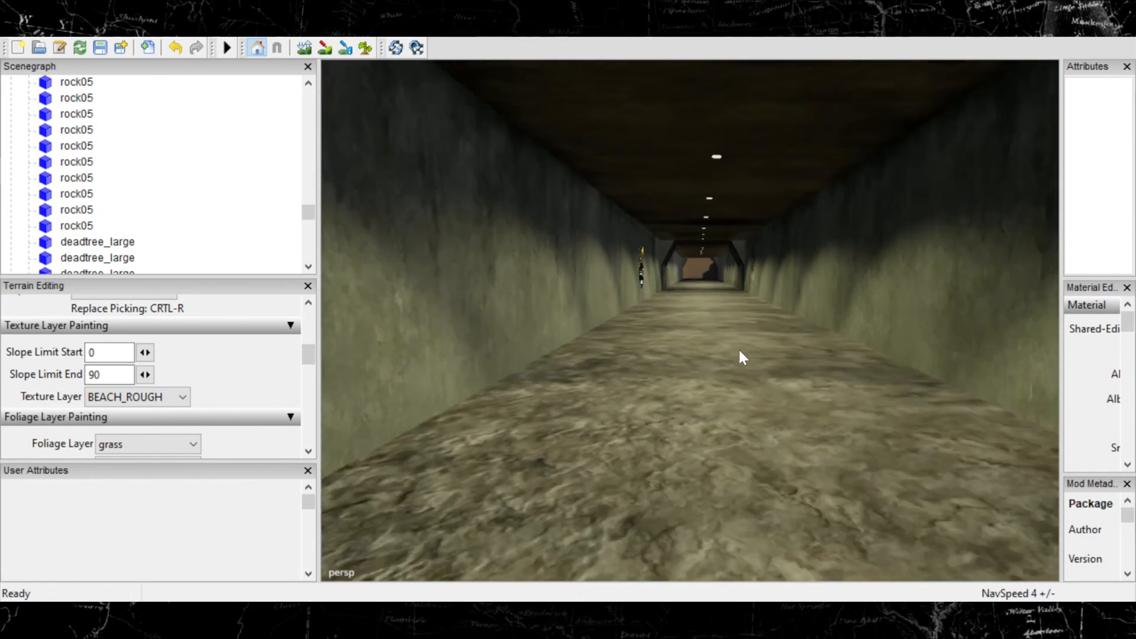
pyautogui.scroll(-5, 739, 347)
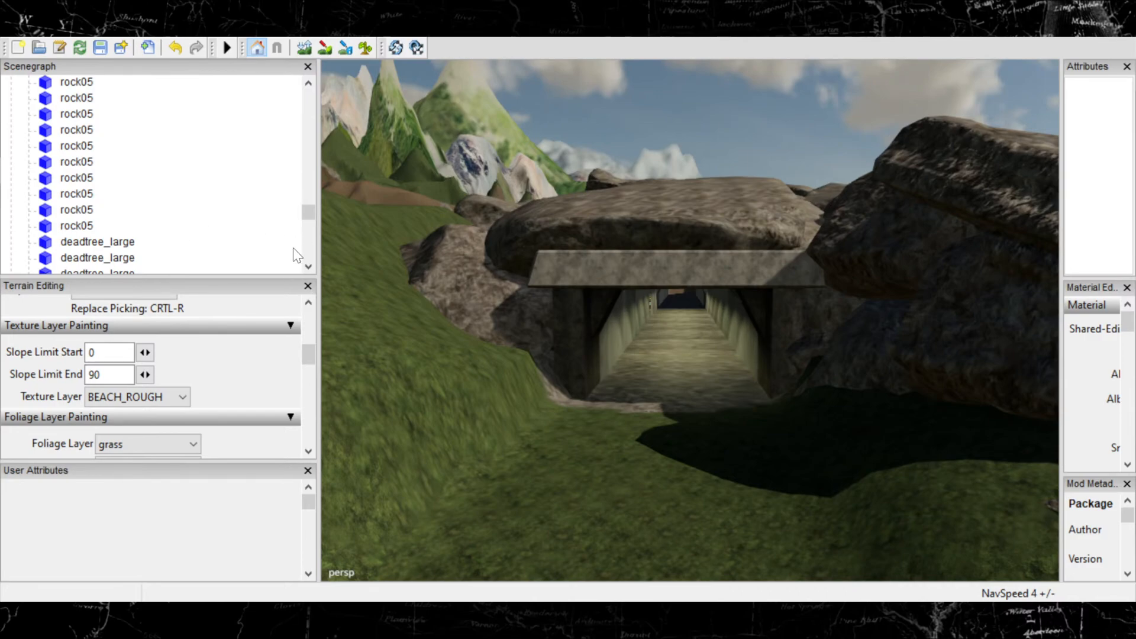
pyautogui.scroll(2, 746, 335)
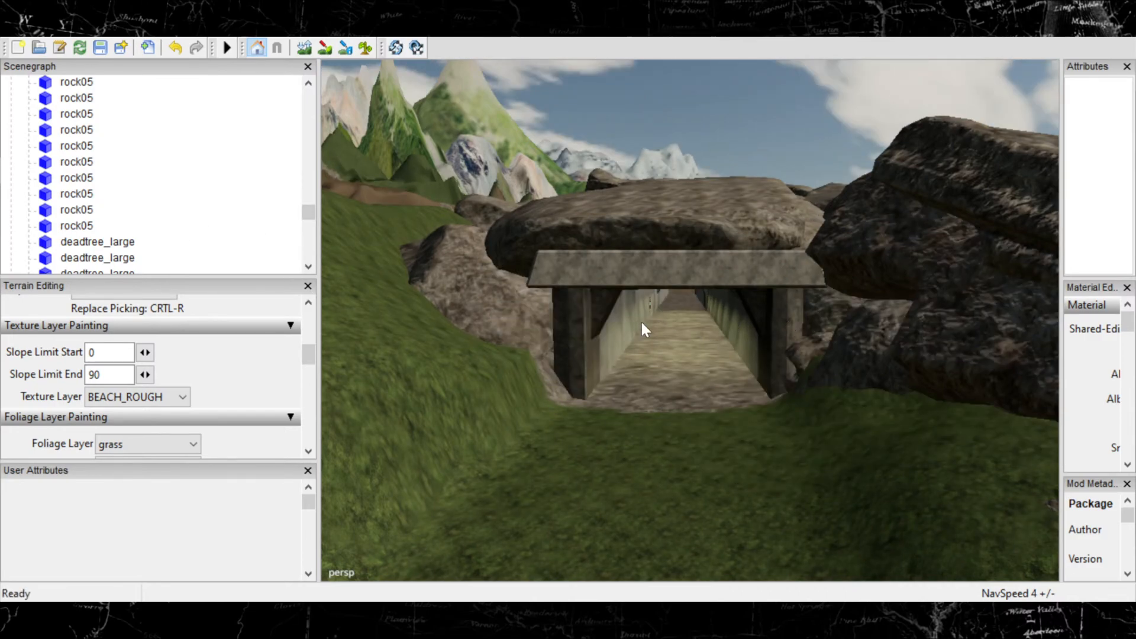
pyautogui.scroll(4, 670, 331)
pyautogui.scroll(-5, 644, 353)
pyautogui.keyDown('alt'); pyautogui.moveTo(644, 350); pyautogui.dragTo(702, 330); pyautogui.keyUp('alt')
pyautogui.scroll(-2, 669, 306)
pyautogui.scroll(10, 699, 322)
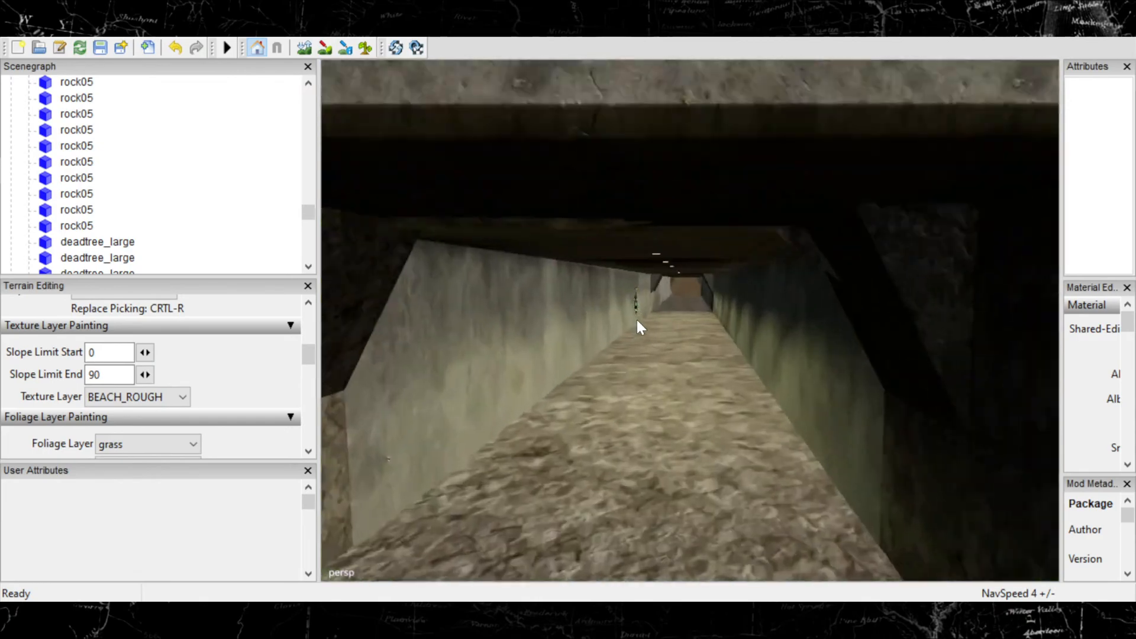
pyautogui.scroll(5, 637, 320)
pyautogui.keyDown('alt'); pyautogui.moveTo(637, 320); pyautogui.dragTo(611, 405); pyautogui.keyUp('alt')
pyautogui.scroll(3, 629, 363)
pyautogui.scroll(-6, 615, 415)
pyautogui.scroll(-2, 615, 413)
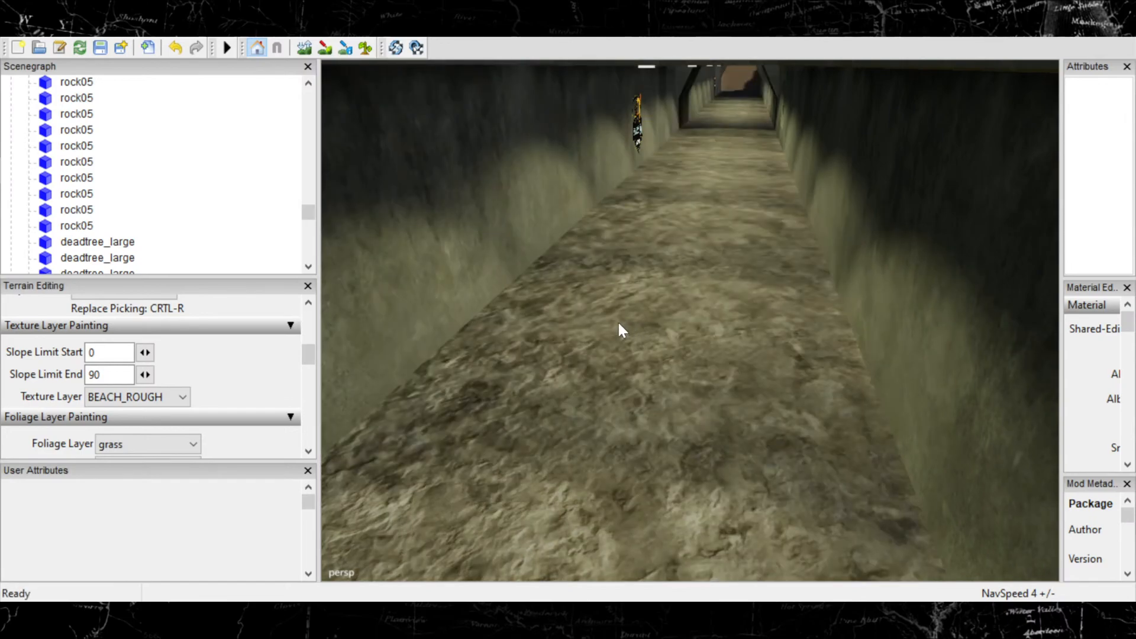
# Examine the dirt road from the tunnel area into the spruce forest, as far as the flat rock beside it.
pyautogui.keyDown('alt'); pyautogui.moveTo(615, 323); pyautogui.dragTo(952, 424); pyautogui.keyUp('alt')
pyautogui.scroll(5, 618, 313)
pyautogui.scroll(10, 617, 193)
pyautogui.scroll(10, 632, 217)
pyautogui.scroll(8, 637, 259)
pyautogui.scroll(-15, 638, 259)
pyautogui.scroll(10, 500, 384)
pyautogui.scroll(10, 535, 374)
pyautogui.scroll(-10, 600, 470)
pyautogui.scroll(10, 940, 413)
pyautogui.scroll(10, 970, 443)
pyautogui.keyDown('alt'); pyautogui.moveTo(958, 437); pyautogui.dragTo(976, 446); pyautogui.keyUp('alt')
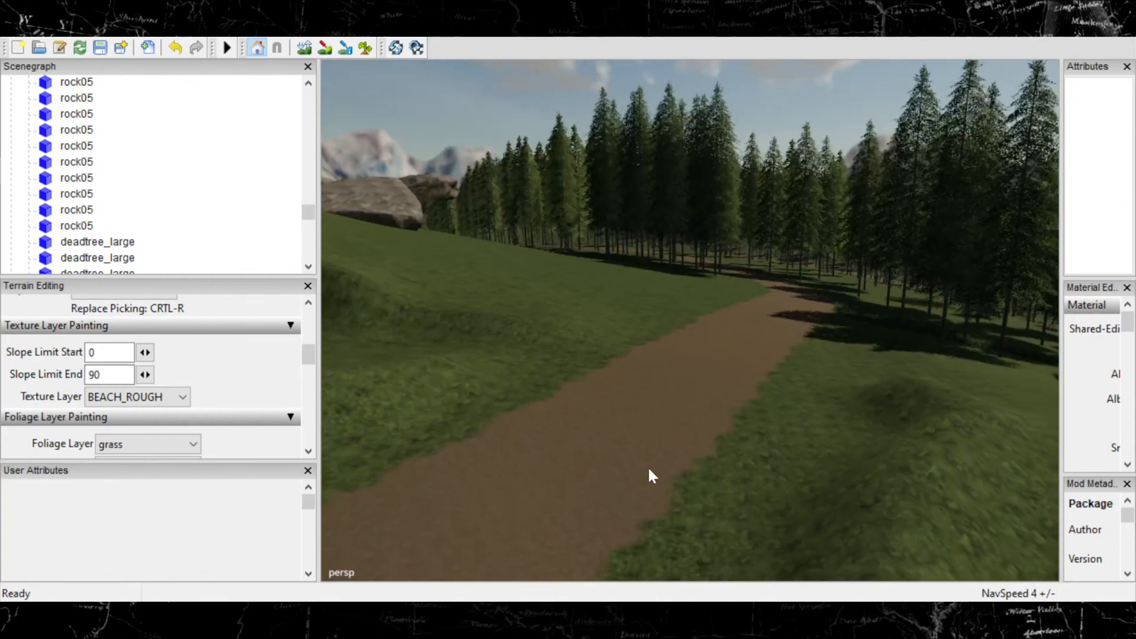
pyautogui.keyDown('alt'); pyautogui.moveTo(648, 471); pyautogui.dragTo(531, 427); pyautogui.keyUp('alt')
pyautogui.scroll(4, 670, 473)
pyautogui.scroll(4, 706, 450)
pyautogui.scroll(3, 727, 446)
pyautogui.scroll(6, 722, 448)
pyautogui.scroll(6, 681, 447)
pyautogui.scroll(6, 592, 412)
pyautogui.scroll(8, 588, 421)
pyautogui.keyDown('alt'); pyautogui.moveTo(719, 416); pyautogui.dragTo(881, 438); pyautogui.keyUp('alt')
pyautogui.scroll(6, 721, 407)
pyautogui.scroll(8, 661, 404)
pyautogui.scroll(8, 703, 429)
pyautogui.scroll(3, 725, 451)
pyautogui.scroll(-8, 726, 450)
pyautogui.scroll(-4, 733, 456)
pyautogui.scroll(8, 733, 457)
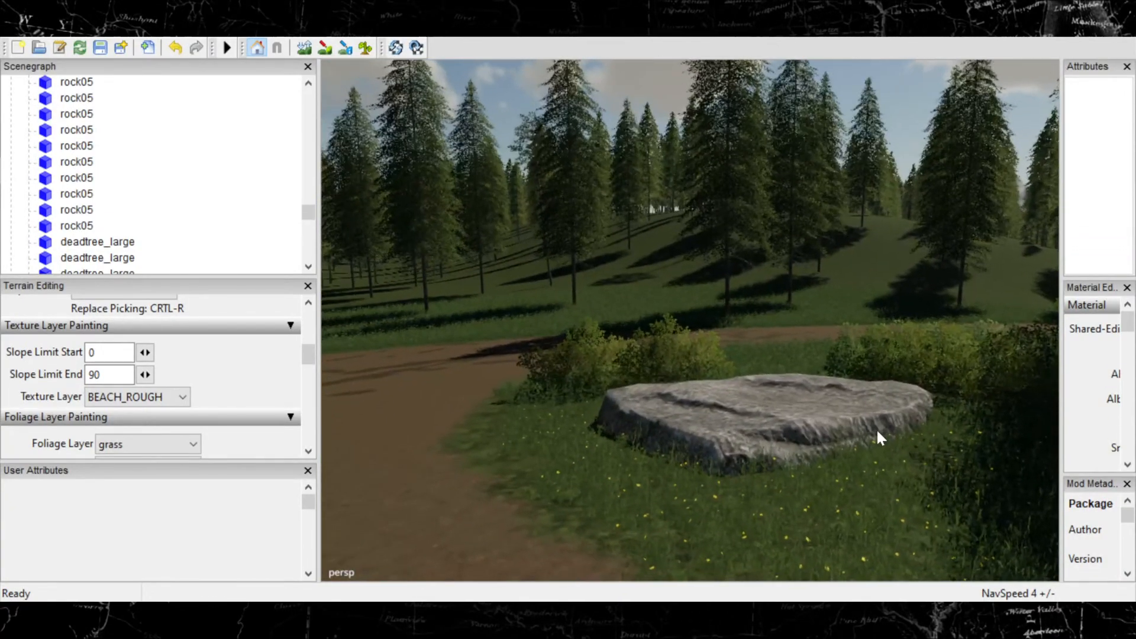
# Review the surroundings of the forest road, returning from the flat rock to the bare grassy ridge.
pyautogui.keyDown('alt'); pyautogui.moveTo(786, 449); pyautogui.dragTo(378, 471); pyautogui.keyUp('alt')
pyautogui.scroll(8, 597, 448)
pyautogui.scroll(-8, 772, 434)
pyautogui.scroll(-10, 791, 410)
pyautogui.scroll(6, 710, 545)
pyautogui.scroll(8, 887, 451)
pyautogui.scroll(3, 766, 416)
pyautogui.scroll(6, 734, 455)
pyautogui.scroll(4, 596, 444)
pyautogui.scroll(4, 581, 461)
pyautogui.scroll(-4, 378, 471)
pyautogui.keyDown('alt'); pyautogui.moveTo(900, 340); pyautogui.dragTo(588, 313); pyautogui.keyUp('alt')
pyautogui.scroll(4, 898, 295)
pyautogui.scroll(-4, 772, 275)
pyautogui.scroll(5, 846, 252)
pyautogui.scroll(-6, 584, 268)
pyautogui.scroll(4, 601, 281)
pyautogui.scroll(3, 596, 286)
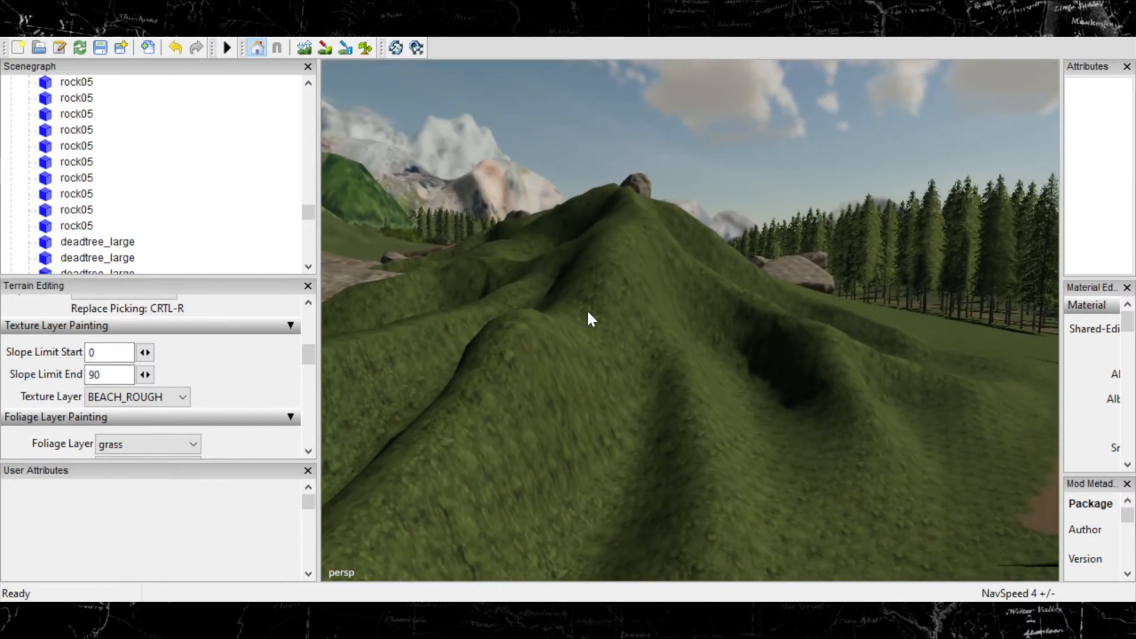
# Examine the grassy ridge above the tunnel from all sides, including the end of the dirt road and the scattered boulders.
pyautogui.keyDown('alt'); pyautogui.moveTo(694, 328); pyautogui.dragTo(891, 353); pyautogui.keyUp('alt')
pyautogui.scroll(-5, 686, 362)
pyautogui.scroll(-2, 687, 364)
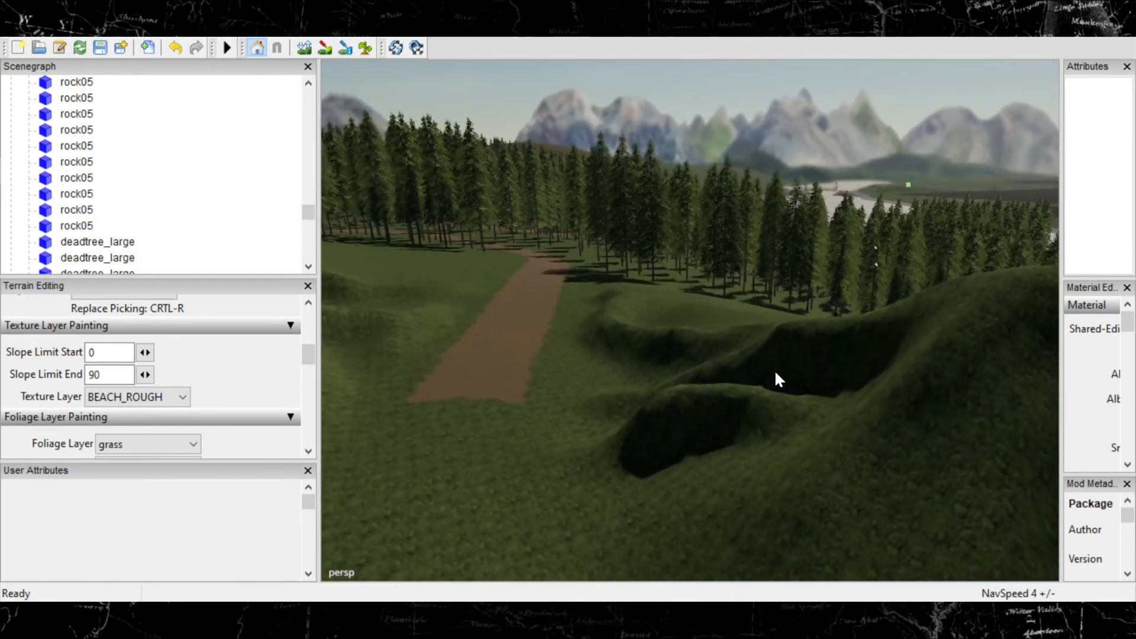
pyautogui.keyDown('alt'); pyautogui.moveTo(776, 374); pyautogui.dragTo(487, 380); pyautogui.keyUp('alt')
pyautogui.scroll(3, 879, 327)
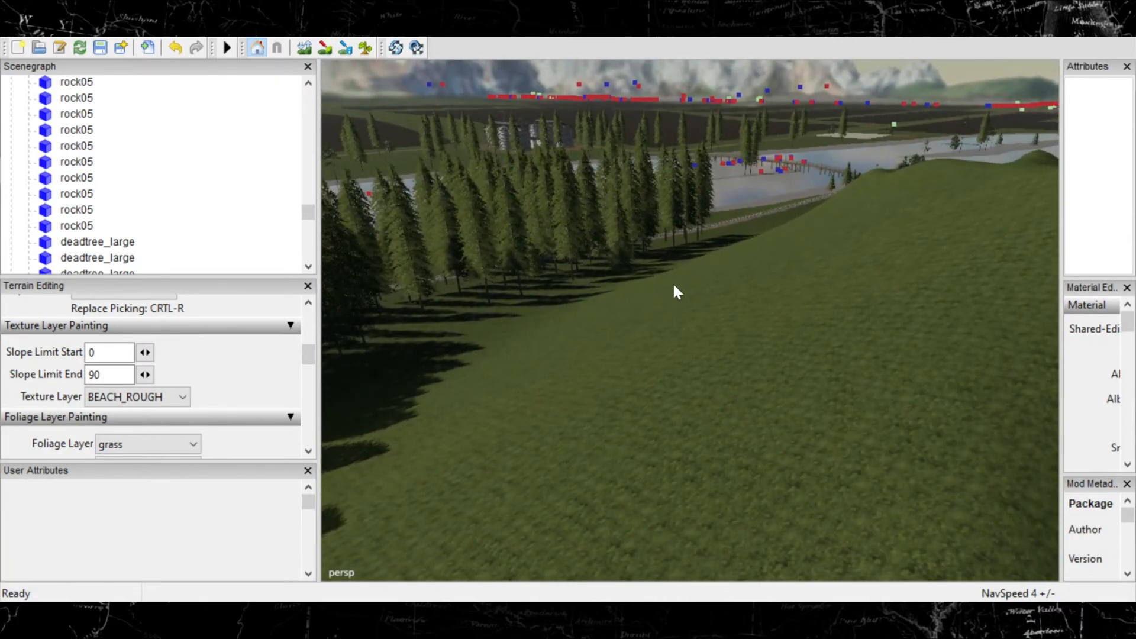
pyautogui.scroll(2, 889, 228)
pyautogui.keyDown('alt'); pyautogui.moveTo(674, 290); pyautogui.dragTo(992, 293); pyautogui.keyUp('alt')
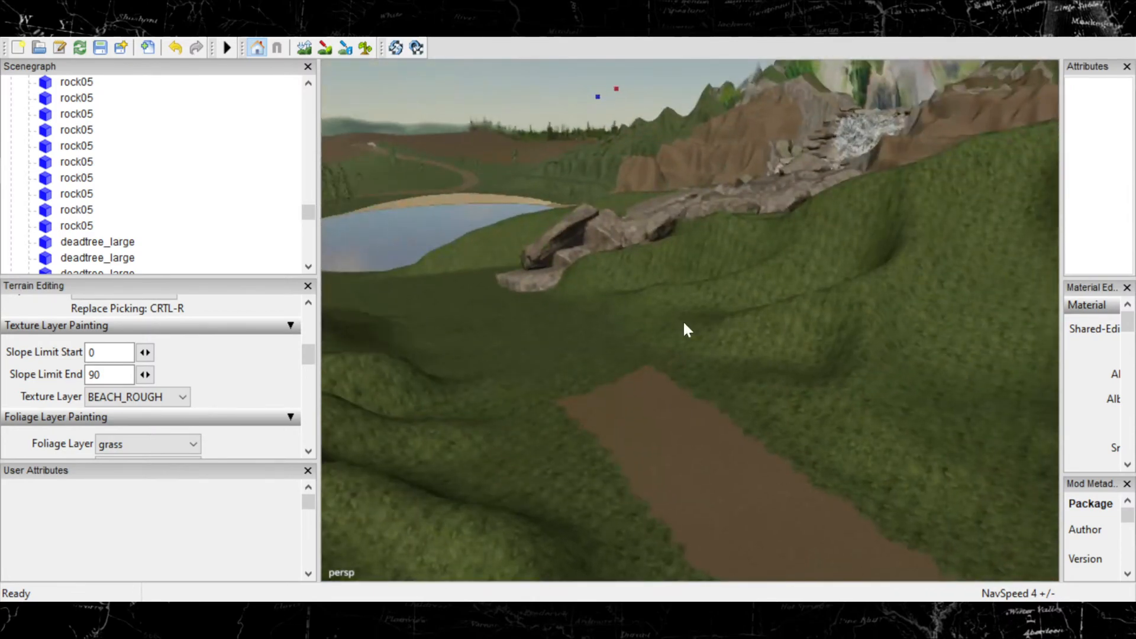
pyautogui.keyDown('alt'); pyautogui.moveTo(683, 324); pyautogui.dragTo(834, 282); pyautogui.keyUp('alt')
pyautogui.scroll(2, 858, 272)
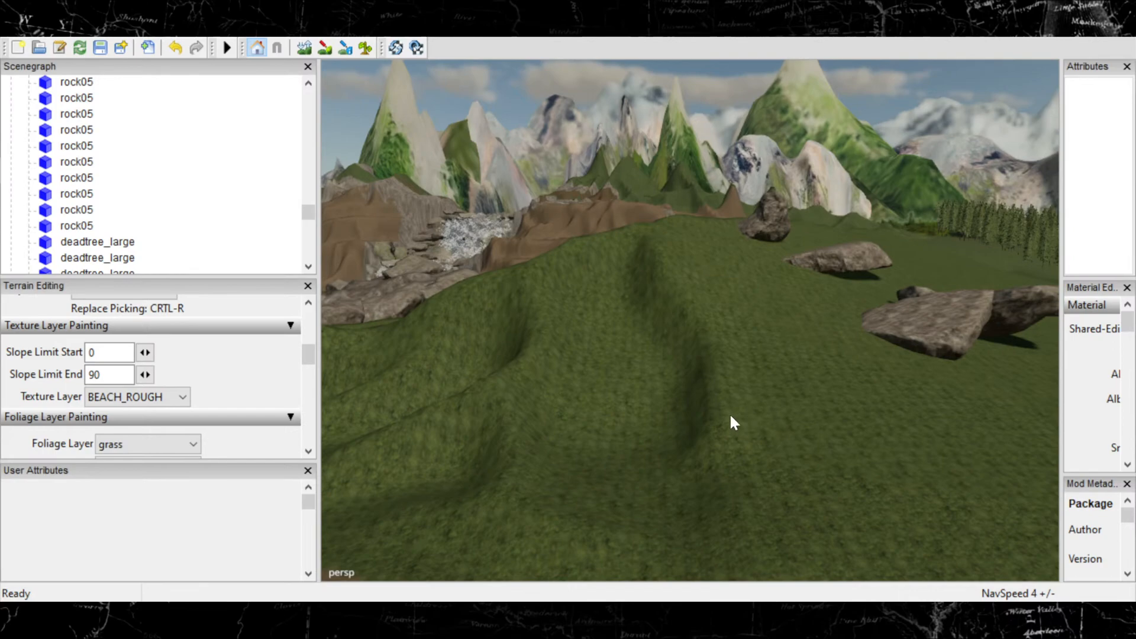
pyautogui.keyDown('alt'); pyautogui.moveTo(730, 416); pyautogui.dragTo(627, 396); pyautogui.keyUp('alt')
pyautogui.keyDown('alt'); pyautogui.moveTo(790, 395); pyautogui.dragTo(1031, 393); pyautogui.keyUp('alt')
pyautogui.scroll(2, 666, 385)
pyautogui.scroll(4, 676, 379)
pyautogui.keyDown('alt'); pyautogui.moveTo(802, 438); pyautogui.dragTo(1092, 410); pyautogui.keyUp('alt')
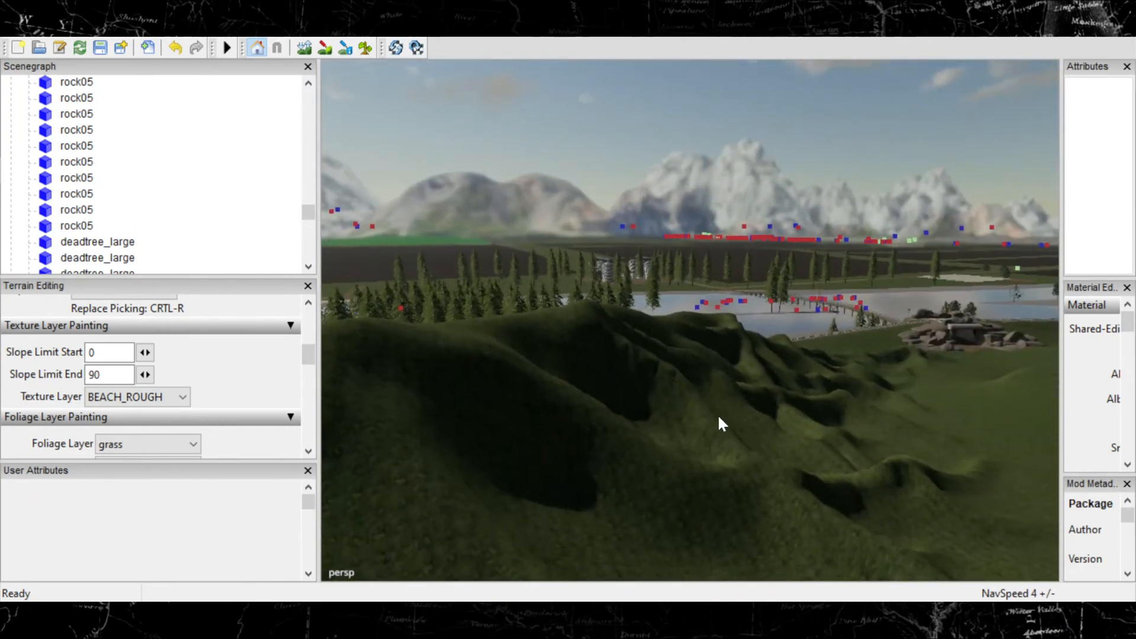
pyautogui.keyDown('alt'); pyautogui.moveTo(717, 414); pyautogui.dragTo(615, 391); pyautogui.keyUp('alt')
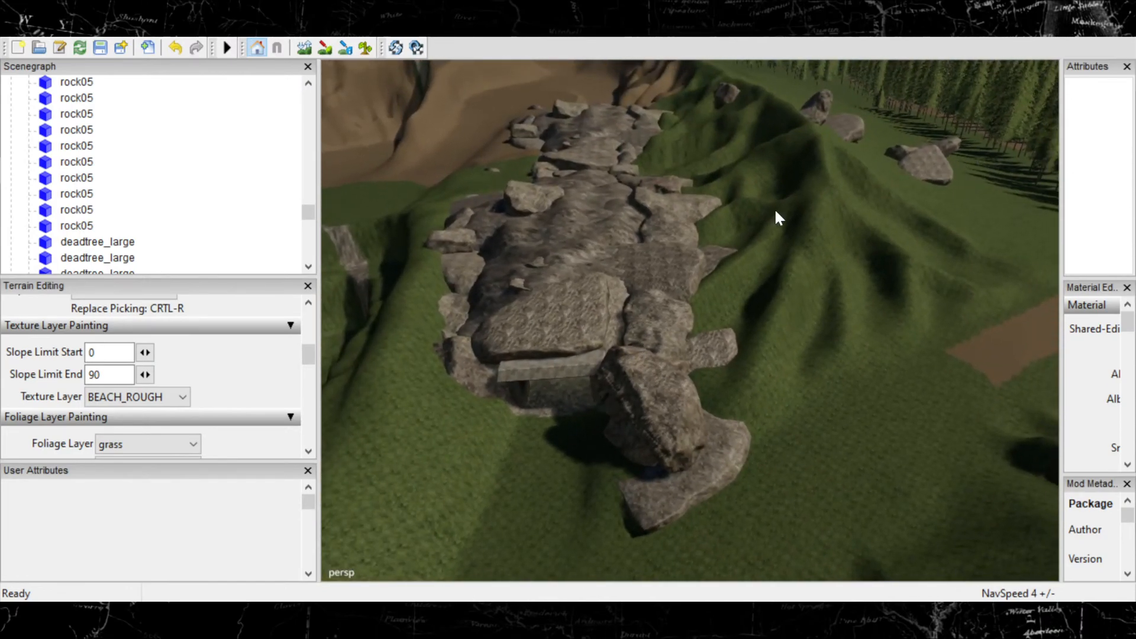
pyautogui.keyDown('alt'); pyautogui.moveTo(689, 308); pyautogui.dragTo(814, 228); pyautogui.keyUp('alt')
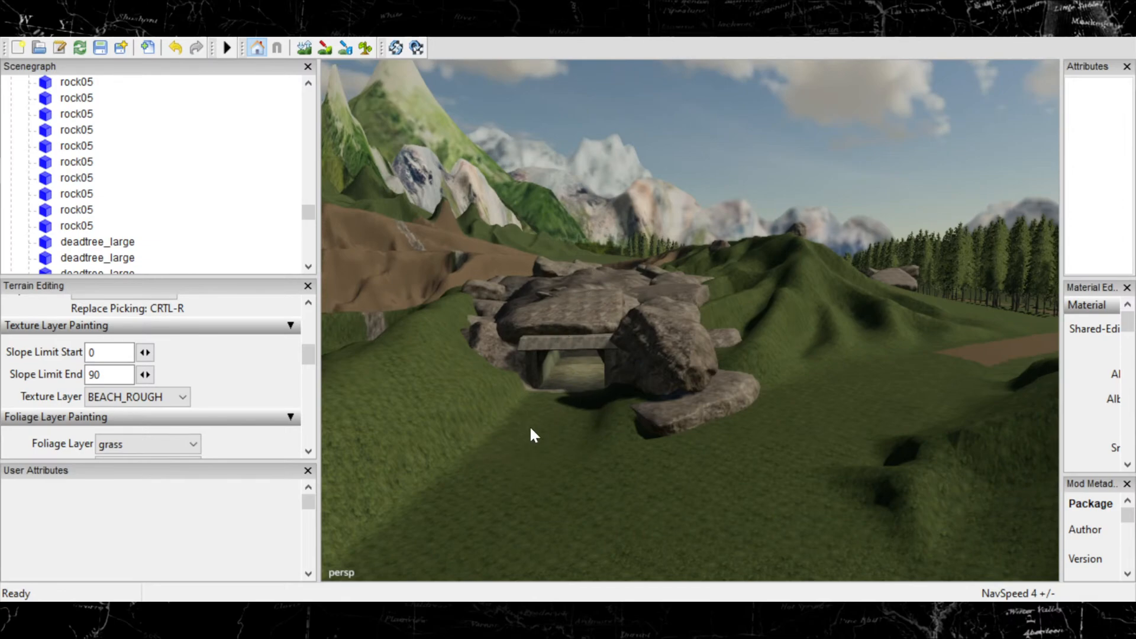
# Try mountainRock01 and mountainRock02 as test patches on the end of the grassy ridge beside the tunnel boulders.
pyautogui.keyDown('alt'); pyautogui.moveTo(601, 450); pyautogui.dragTo(649, 468); pyautogui.keyUp('alt')
pyautogui.scroll(5, 687, 430)
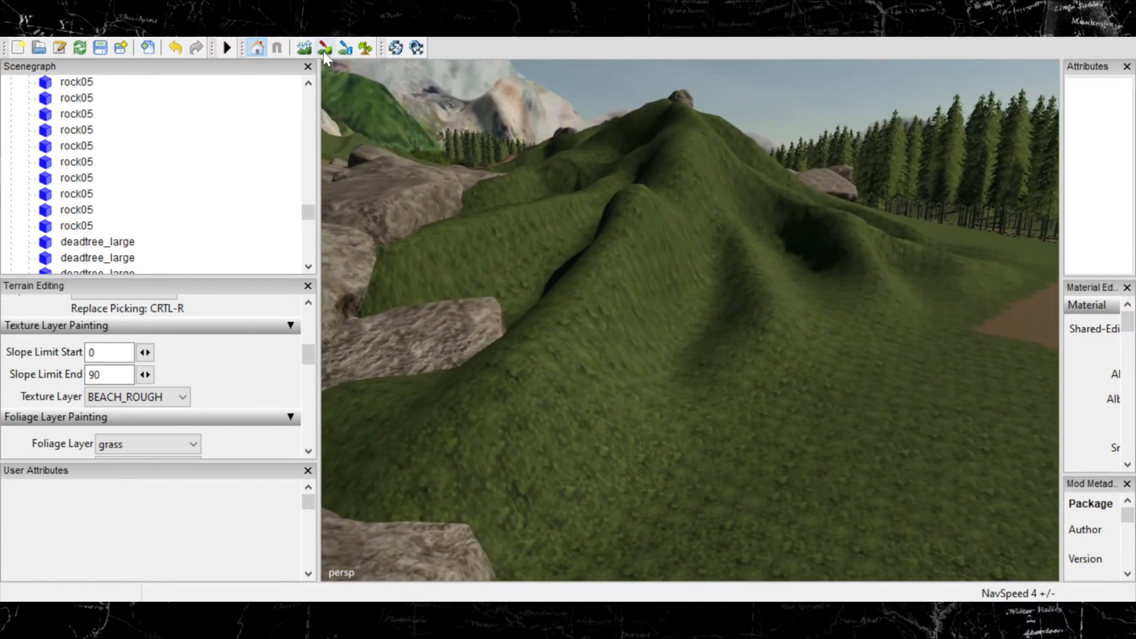
pyautogui.click(324, 50)
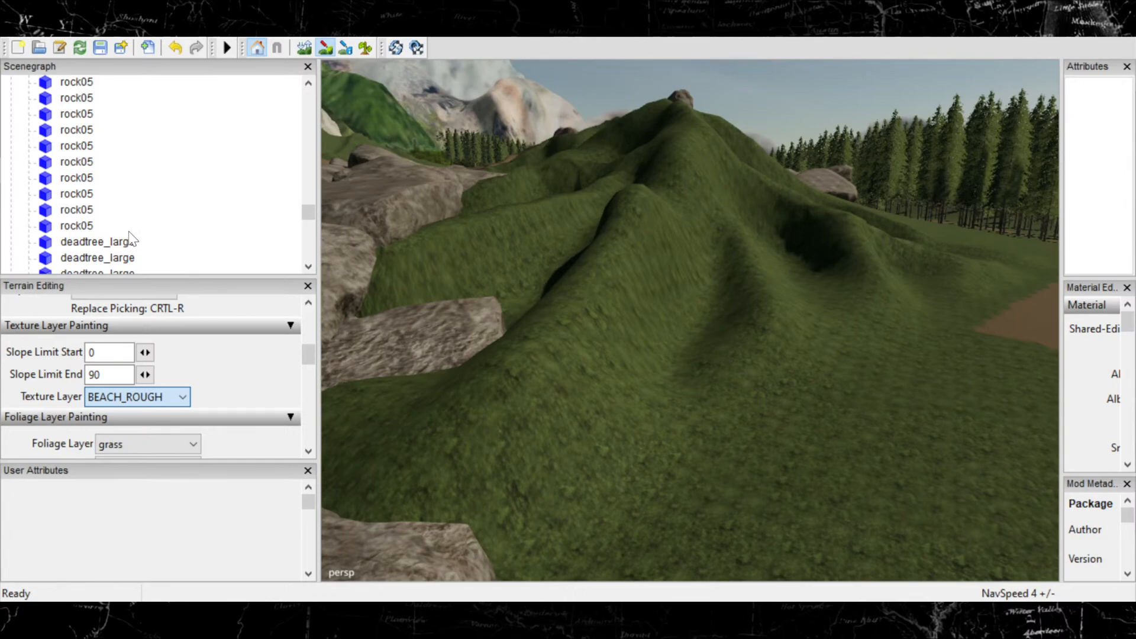
pyautogui.click(136, 155)
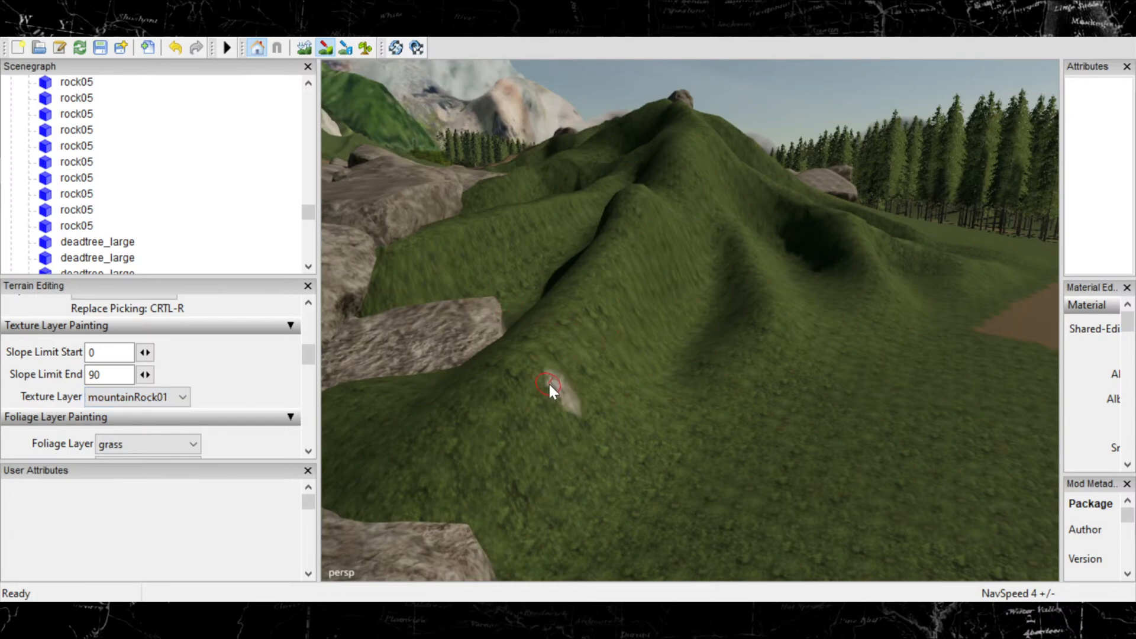
pyautogui.moveTo(550, 388); pyautogui.dragTo(527, 415)
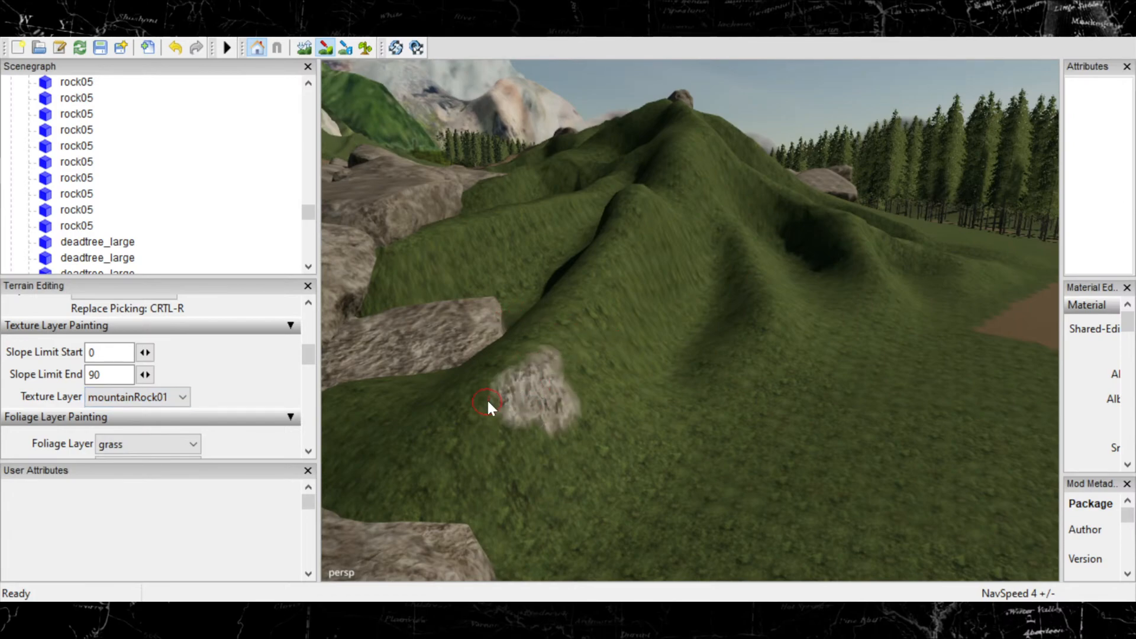
pyautogui.click(168, 398)
pyautogui.press('Down')
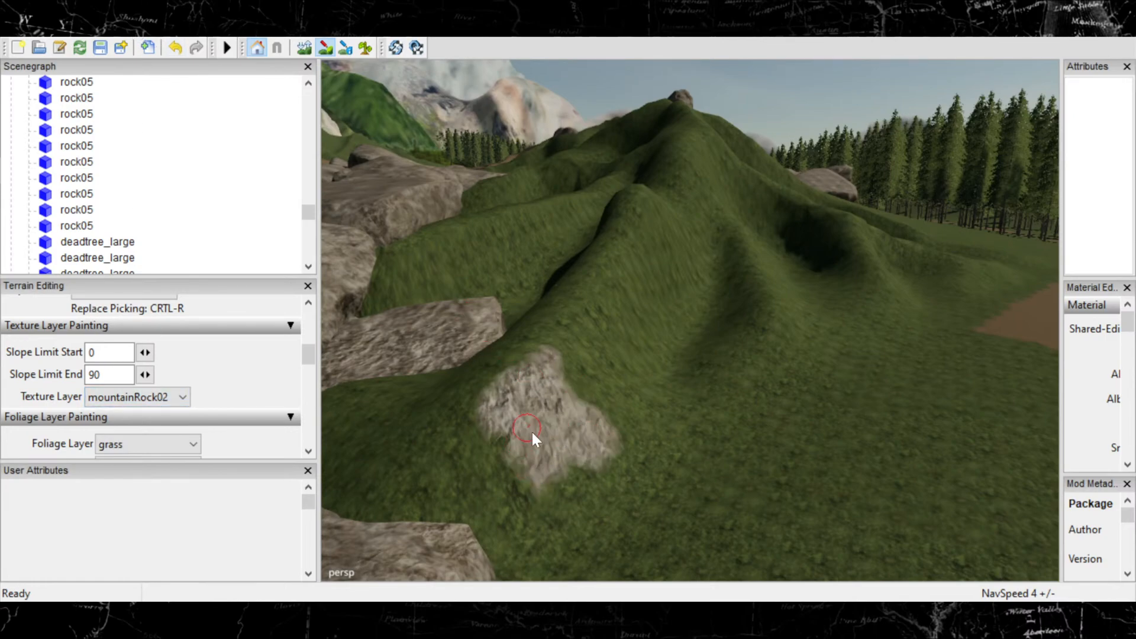
pyautogui.moveTo(532, 431)
pyautogui.mouseDown()
pyautogui.moveTo(457, 458)
pyautogui.moveTo(448, 436)
pyautogui.moveTo(445, 461)
pyautogui.moveTo(459, 431)
pyautogui.mouseUp()
# Try mountainRock03 and mountainRock04 around the test patch on the ridge, and compare the textures up close.
pyautogui.click(164, 398)
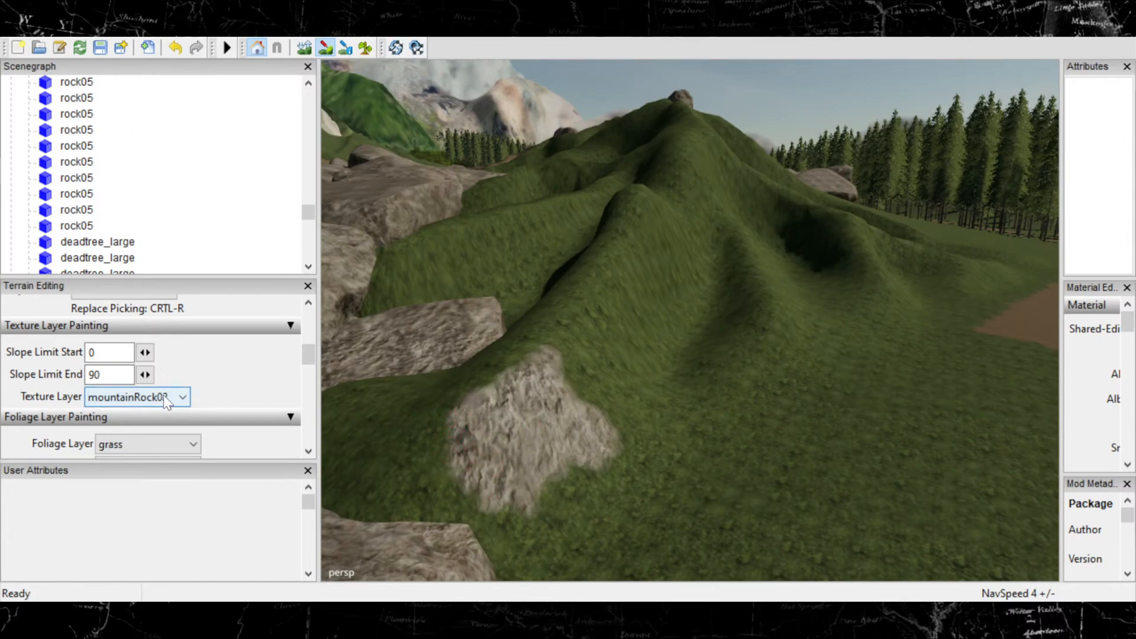
pyautogui.click(190, 36)
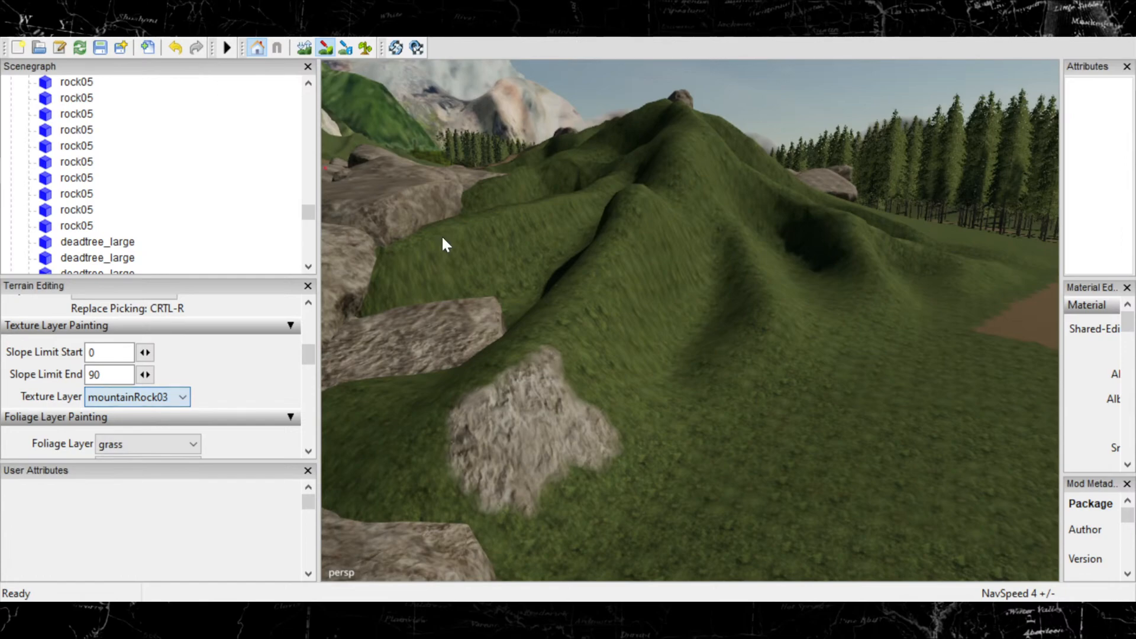
pyautogui.moveTo(600, 353); pyautogui.dragTo(564, 400)
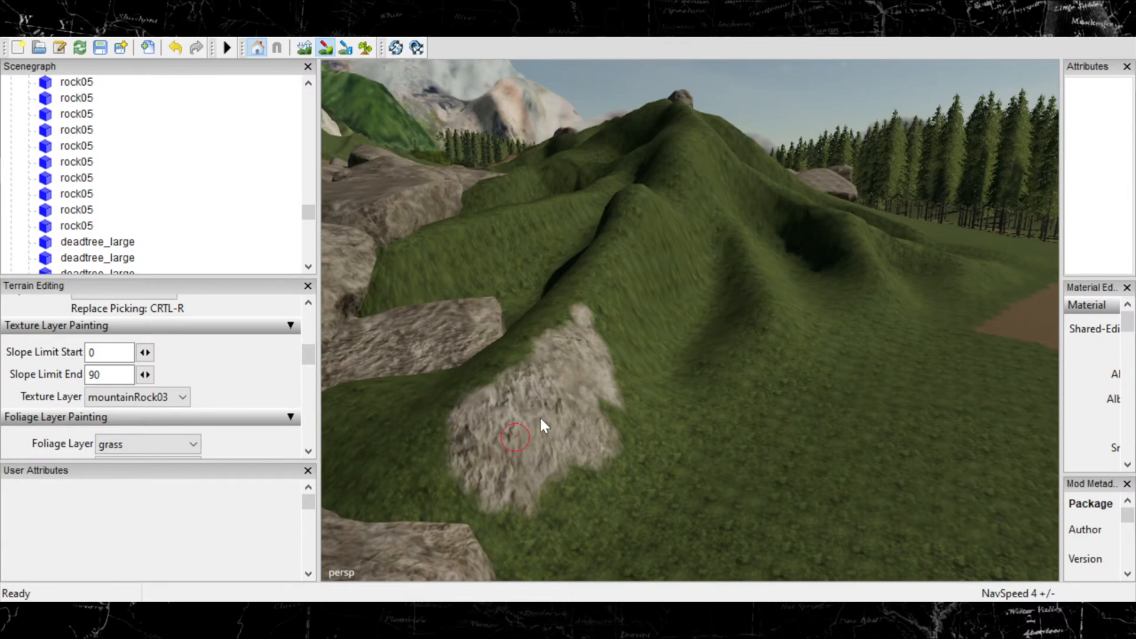
pyautogui.click(178, 398)
pyautogui.click(139, 202)
pyautogui.moveTo(640, 362)
pyautogui.mouseDown()
pyautogui.moveTo(619, 432)
pyautogui.moveTo(530, 534)
pyautogui.mouseUp()
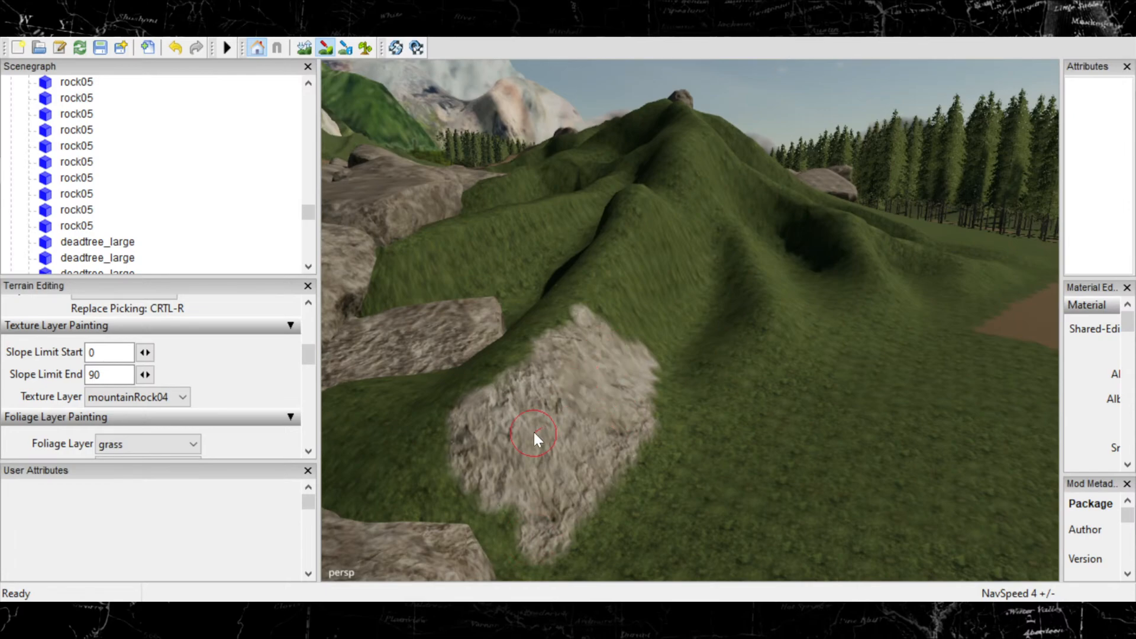
pyautogui.keyDown('alt'); pyautogui.moveTo(533, 433); pyautogui.dragTo(843, 334, button='right'); pyautogui.keyUp('alt')
pyautogui.moveTo(517, 460)
pyautogui.keyDown('alt'); pyautogui.mouseDown(button='middle')
pyautogui.moveTo(405, 339)
pyautogui.moveTo(579, 244)
pyautogui.mouseUp(button='middle'); pyautogui.keyUp('alt')
pyautogui.keyDown('alt'); pyautogui.moveTo(578, 244); pyautogui.dragTo(688, 311, button='right'); pyautogui.keyUp('alt')
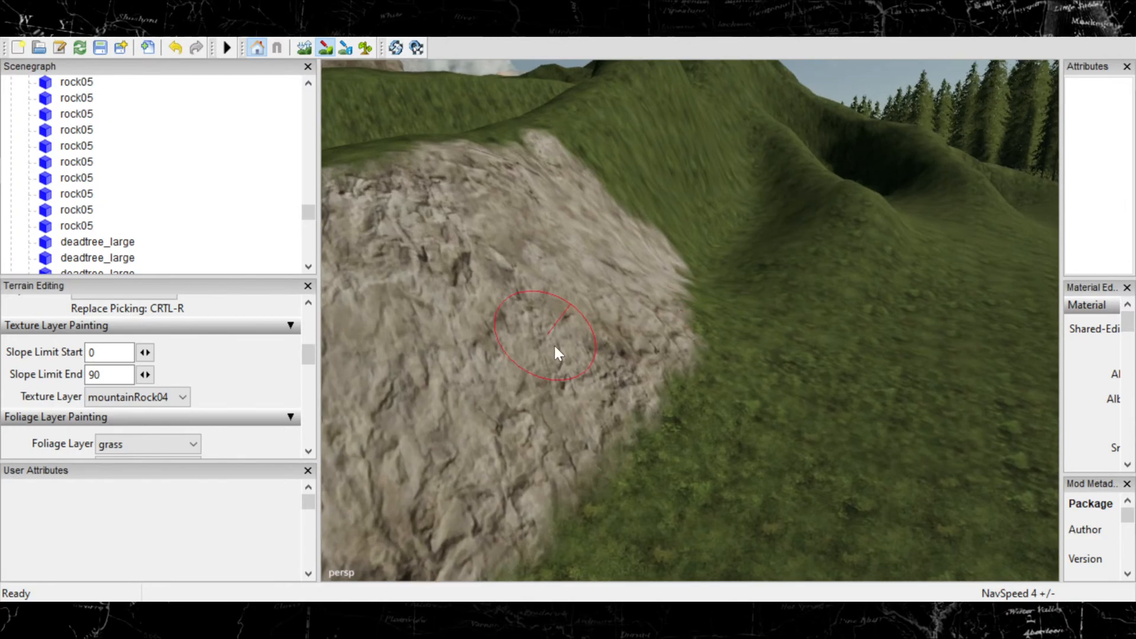
pyautogui.keyDown('alt'); pyautogui.moveTo(555, 344); pyautogui.dragTo(725, 503, button='middle'); pyautogui.keyUp('alt')
pyautogui.keyDown('alt'); pyautogui.moveTo(882, 424); pyautogui.dragTo(744, 288, button='right'); pyautogui.keyUp('alt')
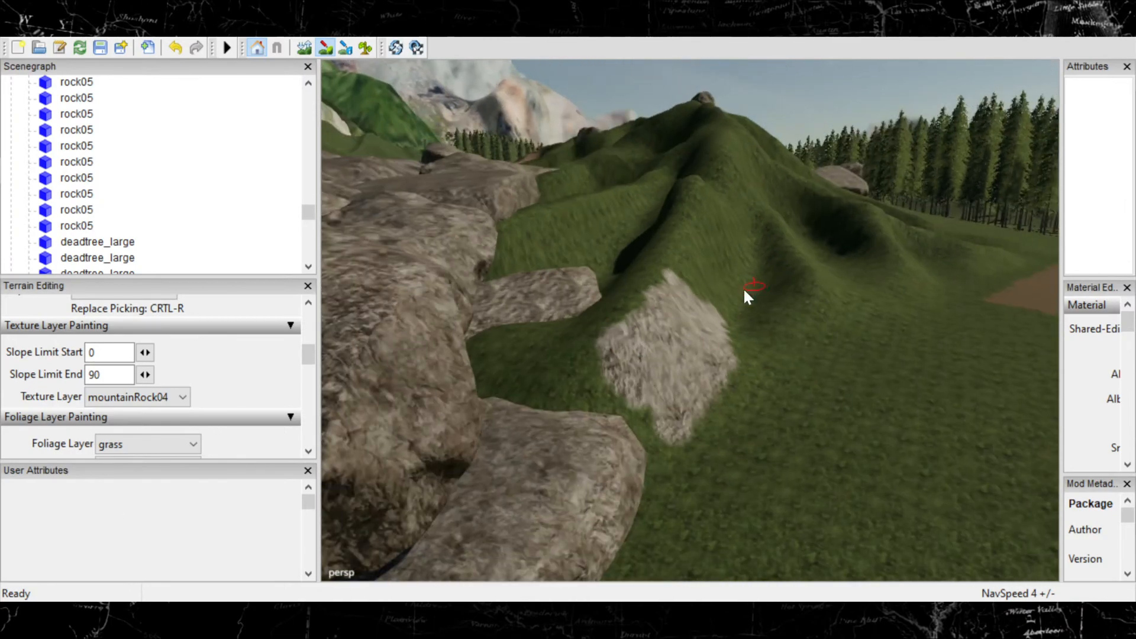
pyautogui.keyDown('alt'); pyautogui.moveTo(743, 287); pyautogui.dragTo(598, 506, button='middle'); pyautogui.keyUp('alt')
# Undo all the mountain rock test strokes on the grassy ridge.
pyautogui.hotkey('ctrl', 'z')
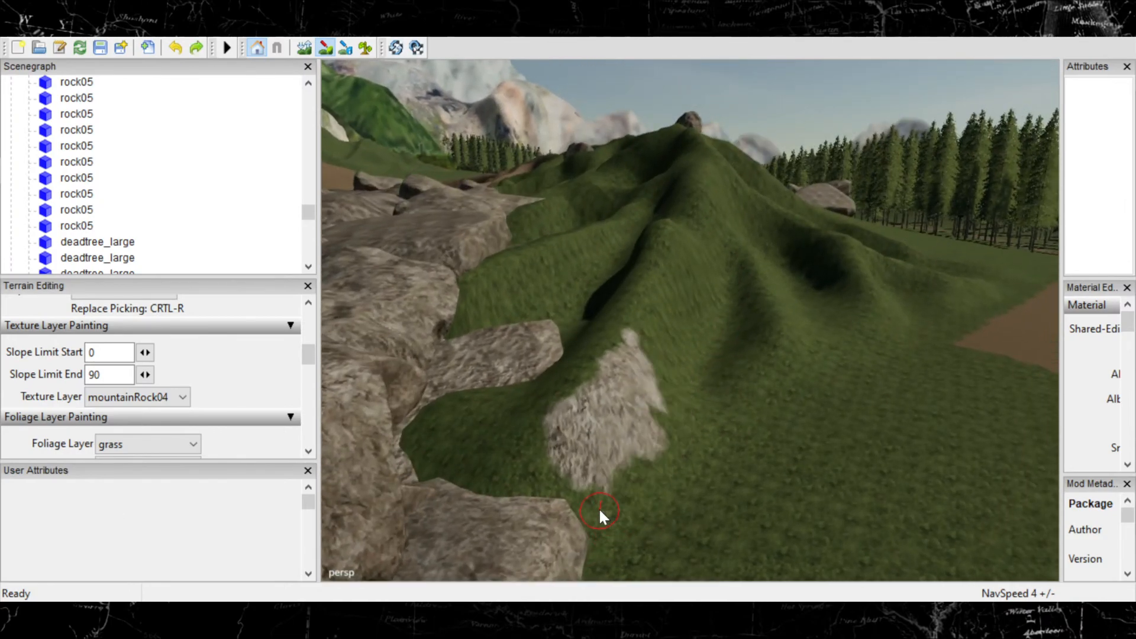
pyautogui.hotkey('ctrl', 'z')
pyautogui.hotkey('ctrl', 'z')
pyautogui.hotkey('ctrl', 'z')
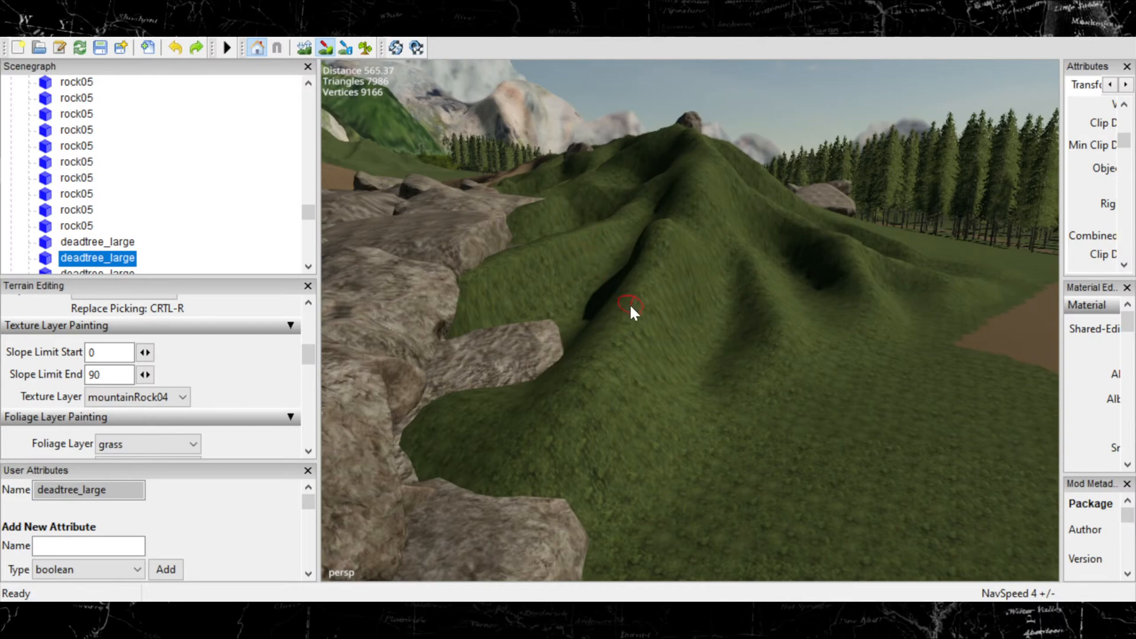
pyautogui.keyDown('alt'); pyautogui.moveTo(632, 306); pyautogui.dragTo(997, 347, button='middle'); pyautogui.keyUp('alt')
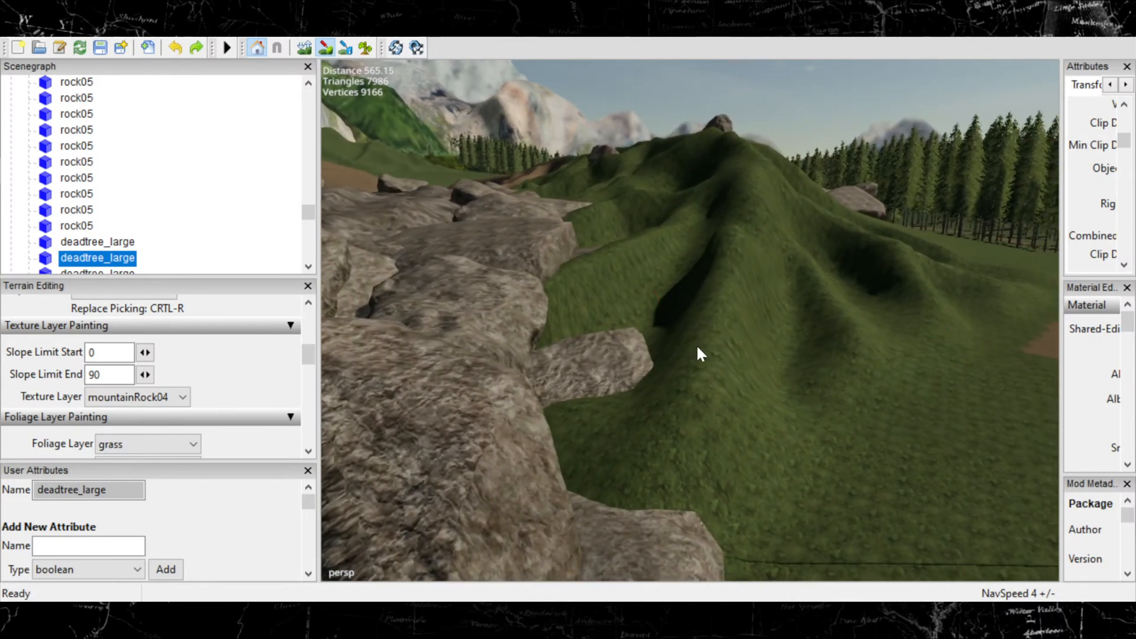
pyautogui.keyDown('alt'); pyautogui.moveTo(697, 348); pyautogui.dragTo(1057, 436, button='middle'); pyautogui.keyUp('alt')
pyautogui.keyDown('alt'); pyautogui.moveTo(801, 307); pyautogui.dragTo(823, 452, button='middle'); pyautogui.keyUp('alt')
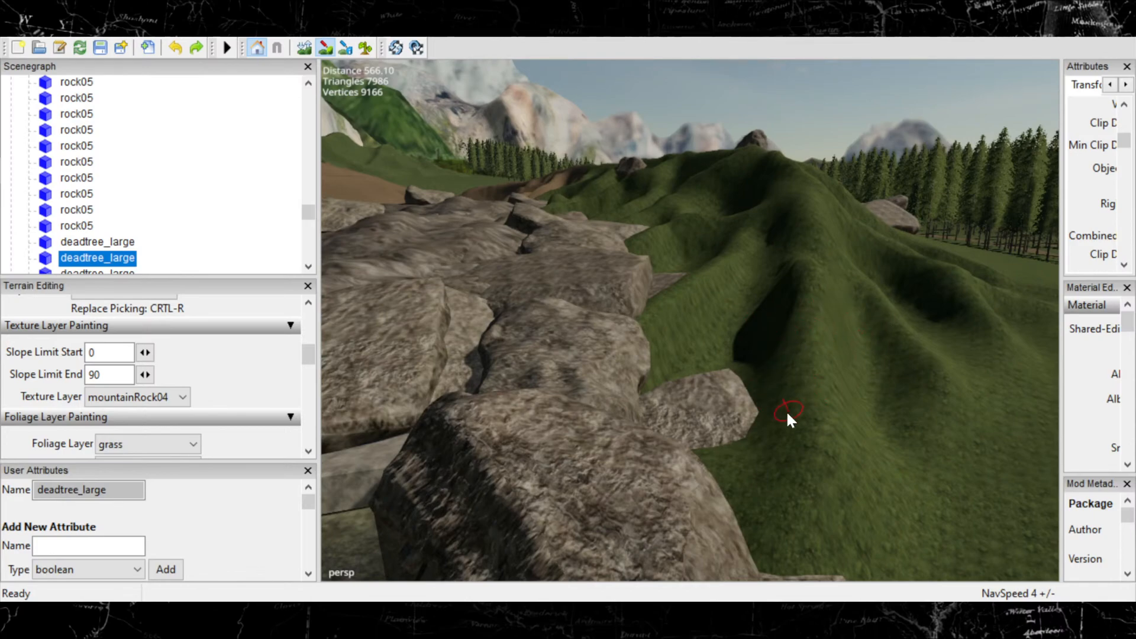
# Try the MOUNTAINROCKI texture layer as a test patch on the end of the grassy ridge, and inspect it up close.
pyautogui.moveTo(796, 407)
pyautogui.keyDown('alt'); pyautogui.mouseDown(button='middle')
pyautogui.moveTo(667, 442)
pyautogui.moveTo(662, 431)
pyautogui.mouseUp(button='middle'); pyautogui.keyUp('alt')
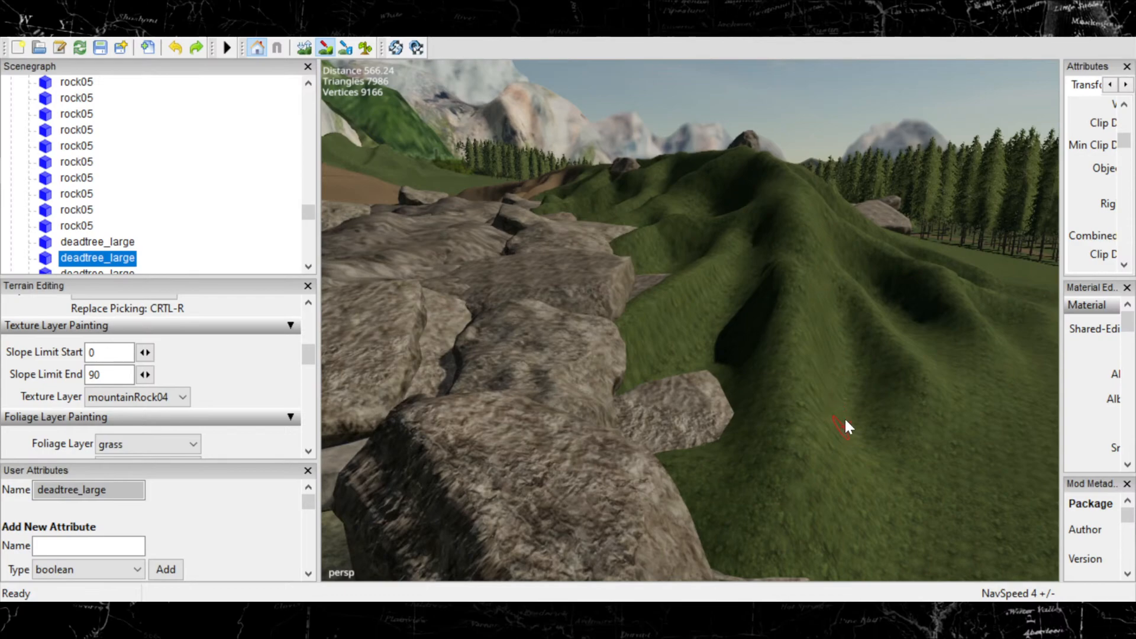
pyautogui.keyDown('alt'); pyautogui.moveTo(842, 418); pyautogui.dragTo(544, 435, button='middle'); pyautogui.keyUp('alt')
pyautogui.moveTo(658, 298)
pyautogui.keyDown('alt'); pyautogui.mouseDown(button='middle')
pyautogui.moveTo(553, 315)
pyautogui.moveTo(588, 335)
pyautogui.moveTo(844, 388)
pyautogui.moveTo(645, 398)
pyautogui.moveTo(656, 404)
pyautogui.moveTo(652, 490)
pyautogui.moveTo(794, 332)
pyautogui.moveTo(603, 456)
pyautogui.moveTo(843, 306)
pyautogui.moveTo(772, 556)
pyautogui.mouseUp(button='middle'); pyautogui.keyUp('alt')
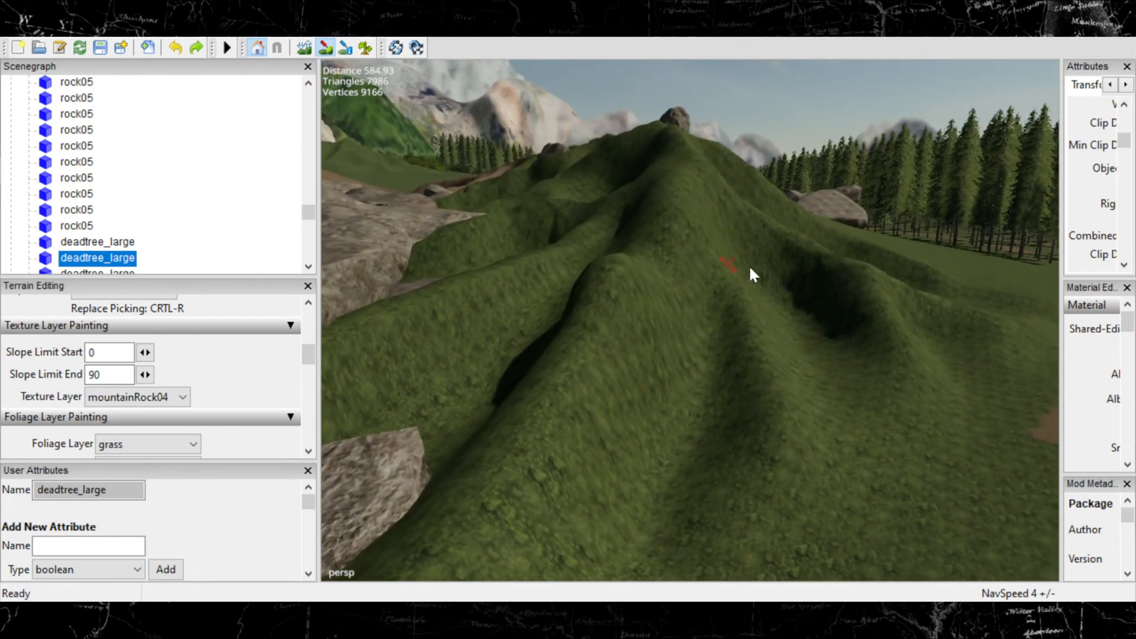
pyautogui.moveTo(750, 268)
pyautogui.keyDown('alt'); pyautogui.mouseDown(button='middle')
pyautogui.moveTo(598, 353)
pyautogui.moveTo(619, 287)
pyautogui.moveTo(701, 273)
pyautogui.mouseUp(button='middle'); pyautogui.keyUp('alt')
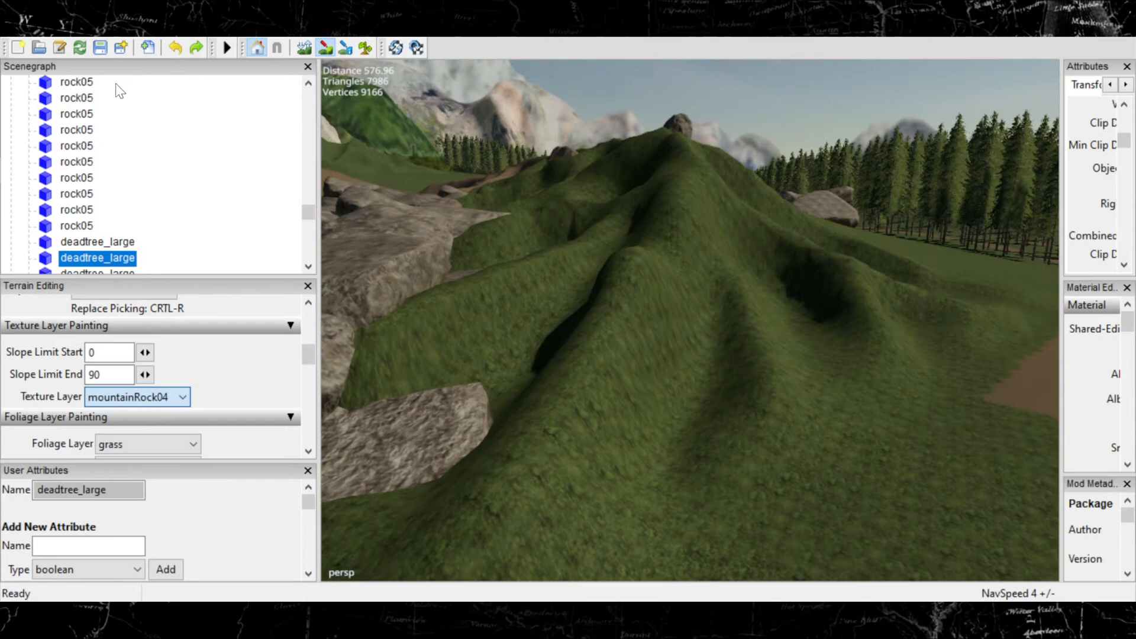
pyautogui.click(145, 176)
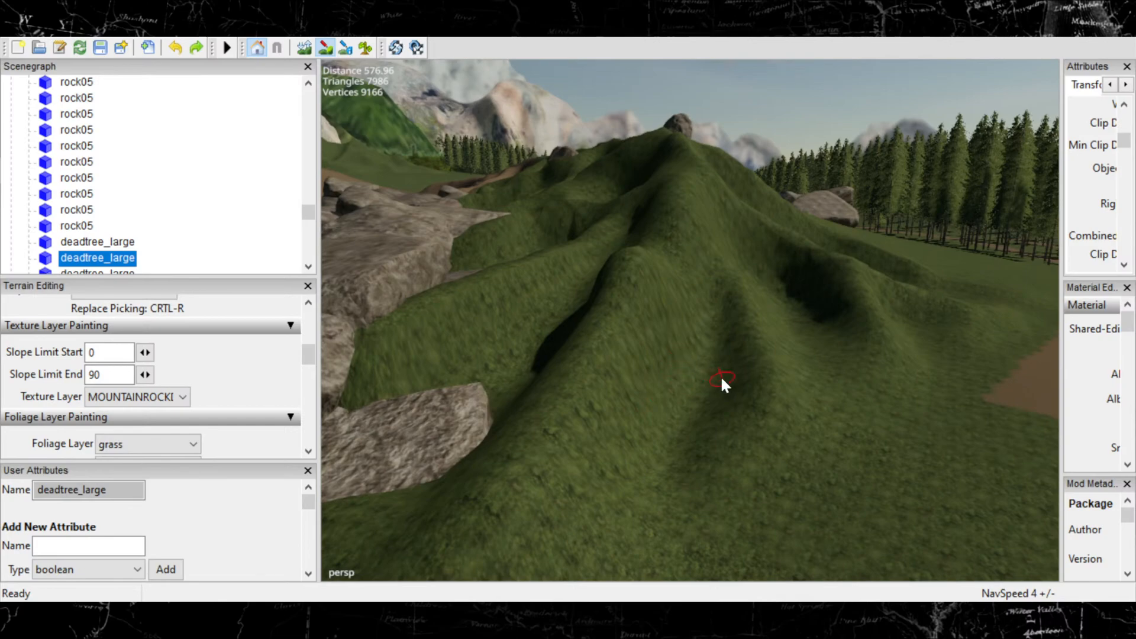
pyautogui.moveTo(685, 325)
pyautogui.mouseDown()
pyautogui.moveTo(680, 354)
pyautogui.moveTo(700, 310)
pyautogui.moveTo(649, 317)
pyautogui.moveTo(670, 314)
pyautogui.moveTo(645, 260)
pyautogui.mouseUp()
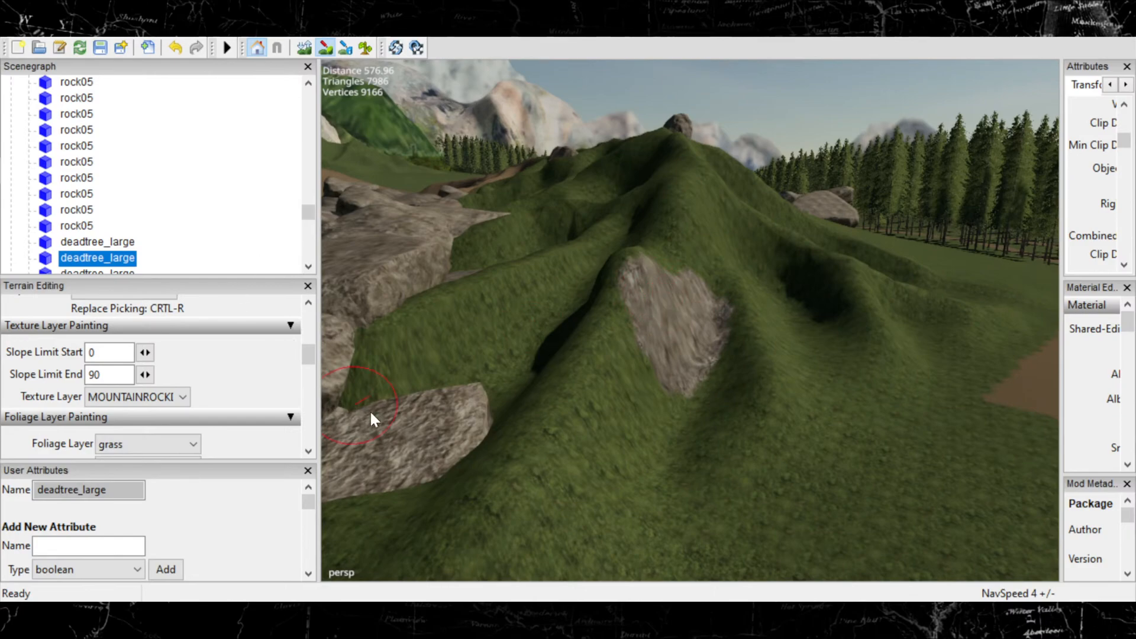
pyautogui.moveTo(420, 435)
pyautogui.keyDown('alt'); pyautogui.mouseDown(button='middle')
pyautogui.moveTo(371, 426)
pyautogui.moveTo(358, 408)
pyautogui.mouseUp(button='middle'); pyautogui.keyUp('alt')
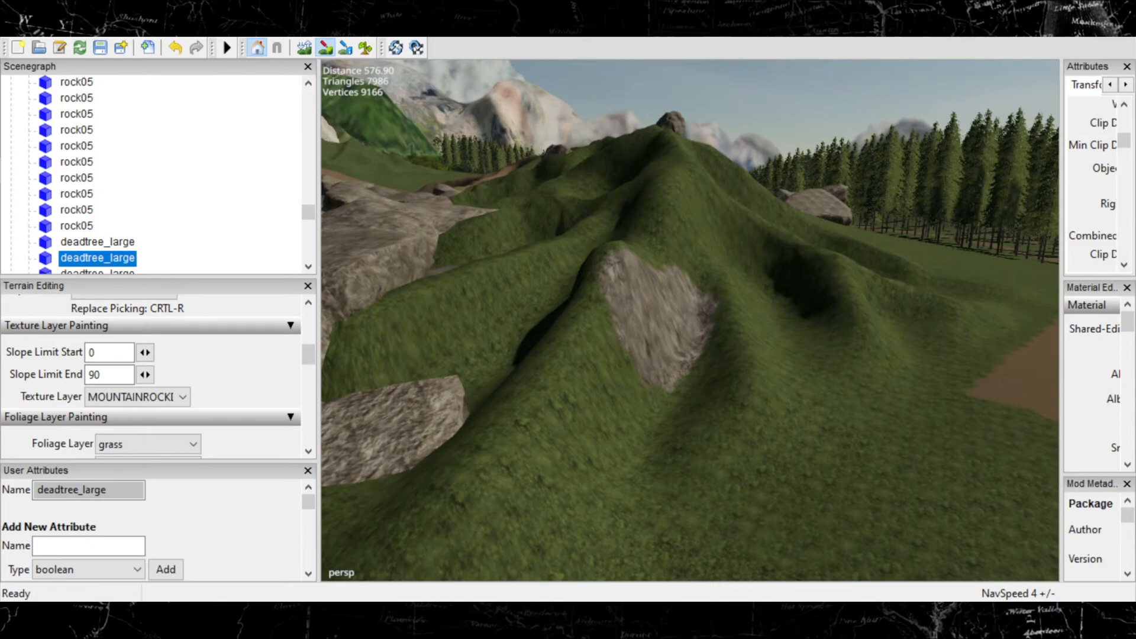
pyautogui.moveTo(569, 407)
pyautogui.keyDown('alt'); pyautogui.mouseDown(button='right')
pyautogui.moveTo(1020, 244)
pyautogui.moveTo(989, 291)
pyautogui.mouseUp(button='right'); pyautogui.keyUp('alt')
pyautogui.moveTo(708, 350)
pyautogui.keyDown('alt'); pyautogui.mouseDown(button='right')
pyautogui.moveTo(754, 309)
pyautogui.moveTo(862, 265)
pyautogui.mouseUp(button='right'); pyautogui.keyUp('alt')
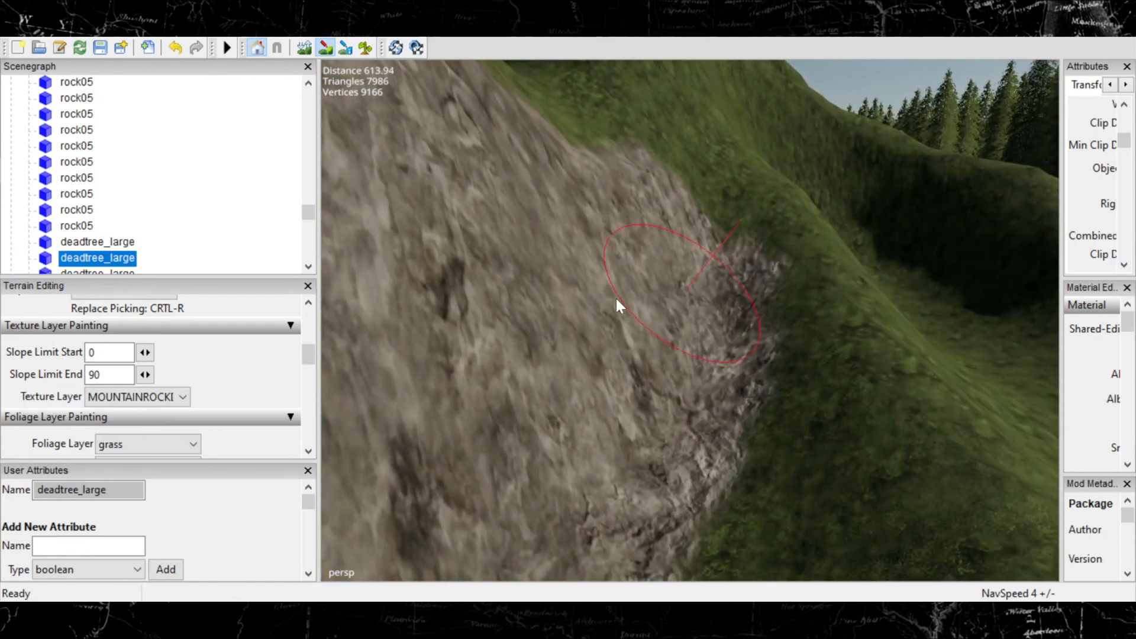
pyautogui.moveTo(583, 343)
pyautogui.keyDown('alt'); pyautogui.mouseDown(button='middle')
pyautogui.moveTo(603, 339)
pyautogui.moveTo(671, 375)
pyautogui.moveTo(875, 406)
pyautogui.moveTo(821, 378)
pyautogui.moveTo(651, 353)
pyautogui.mouseUp(button='middle'); pyautogui.keyUp('alt')
pyautogui.keyDown('alt'); pyautogui.moveTo(651, 353); pyautogui.dragTo(583, 374, button='right'); pyautogui.keyUp('alt')
pyautogui.keyDown('alt'); pyautogui.moveTo(918, 290); pyautogui.dragTo(680, 352, button='right'); pyautogui.keyUp('alt')
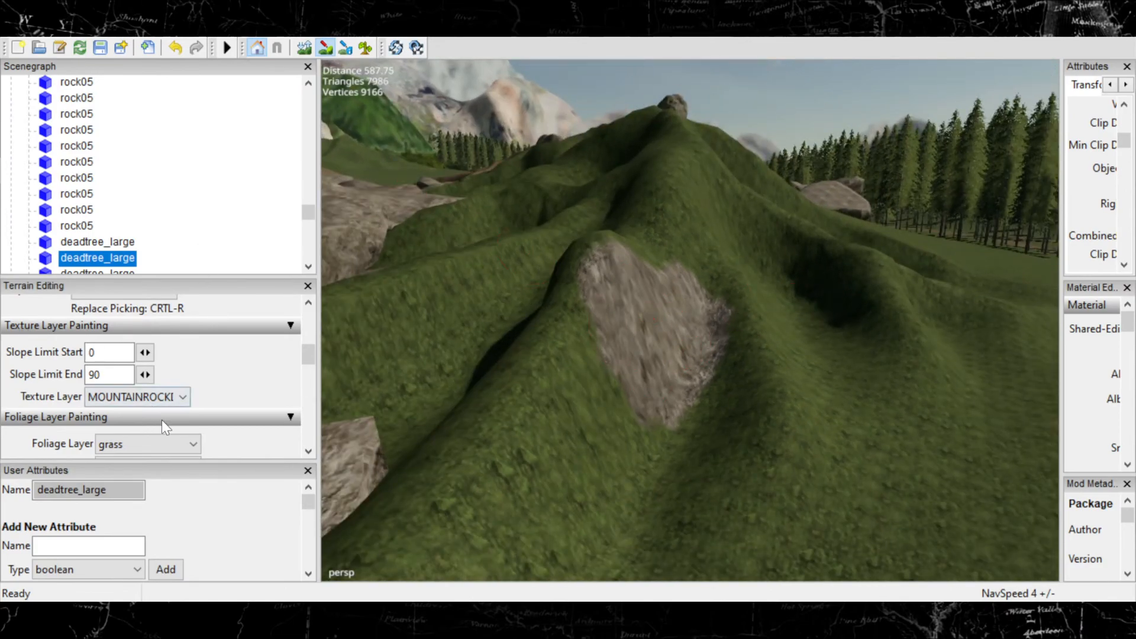
# Try the MOUNTAINROCK texture layer across the ridge's spine, slopes and hollows with broad strokes.
pyautogui.click(168, 396)
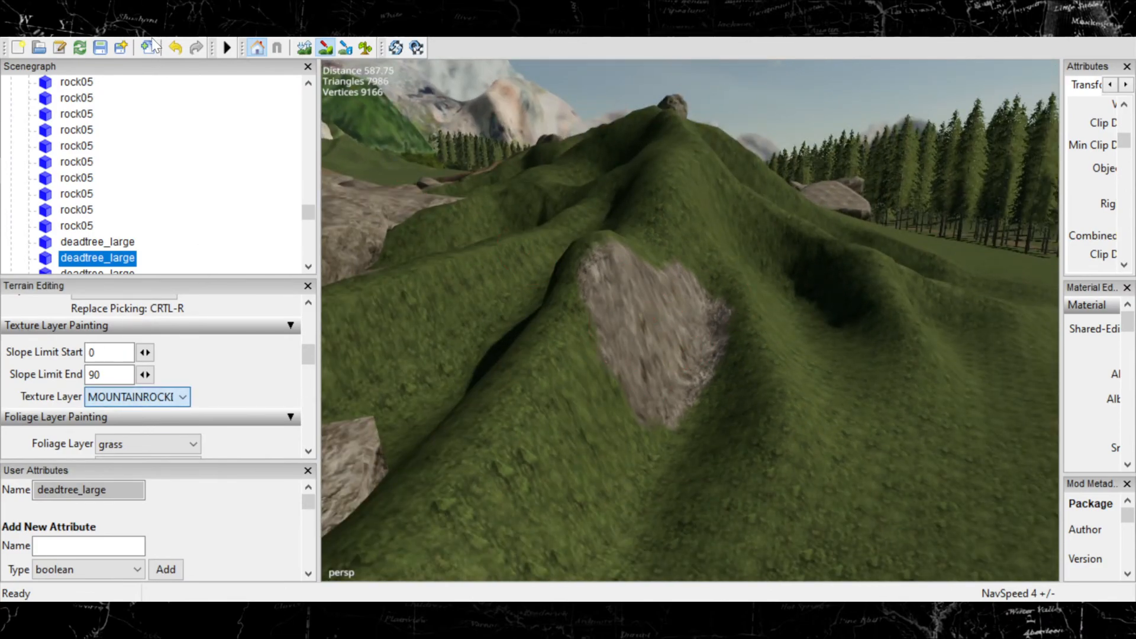
pyautogui.moveTo(568, 394)
pyautogui.mouseDown()
pyautogui.moveTo(583, 382)
pyautogui.moveTo(583, 424)
pyautogui.moveTo(601, 427)
pyautogui.moveTo(535, 461)
pyautogui.moveTo(589, 404)
pyautogui.mouseUp()
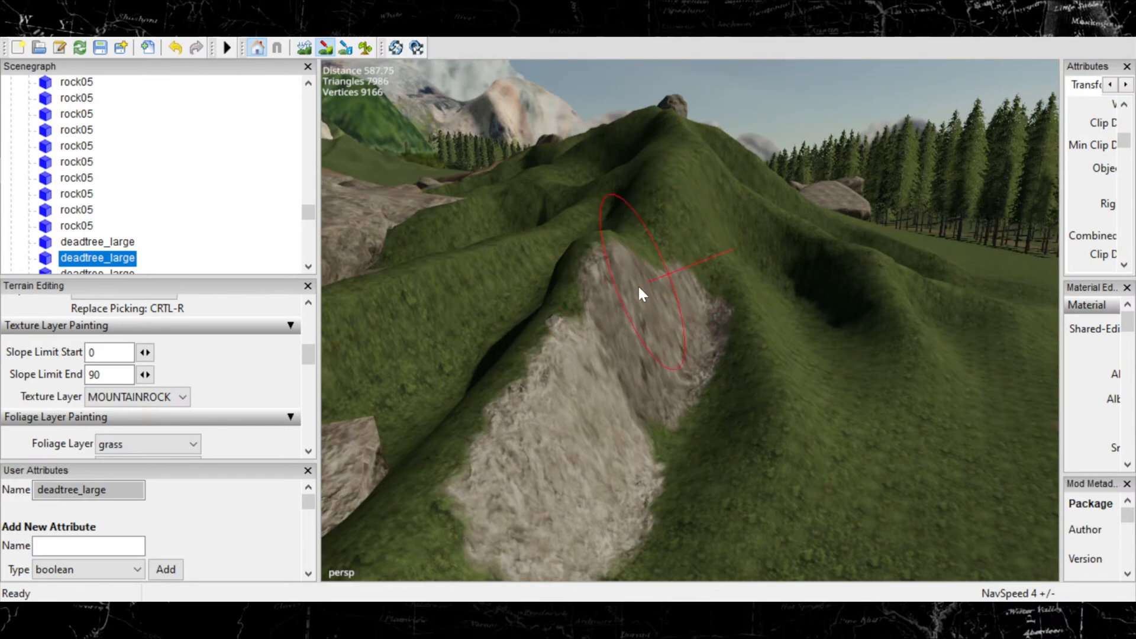
pyautogui.moveTo(639, 290)
pyautogui.mouseDown()
pyautogui.moveTo(610, 227)
pyautogui.moveTo(562, 202)
pyautogui.moveTo(710, 180)
pyautogui.moveTo(788, 268)
pyautogui.mouseUp()
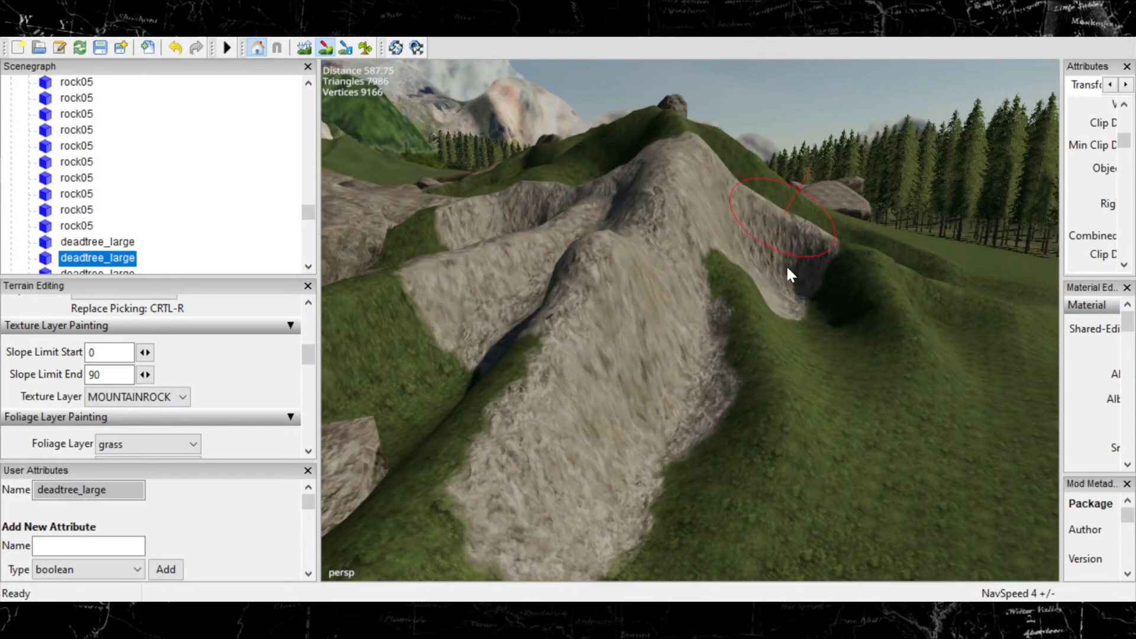
pyautogui.moveTo(535, 417); pyautogui.dragTo(389, 390)
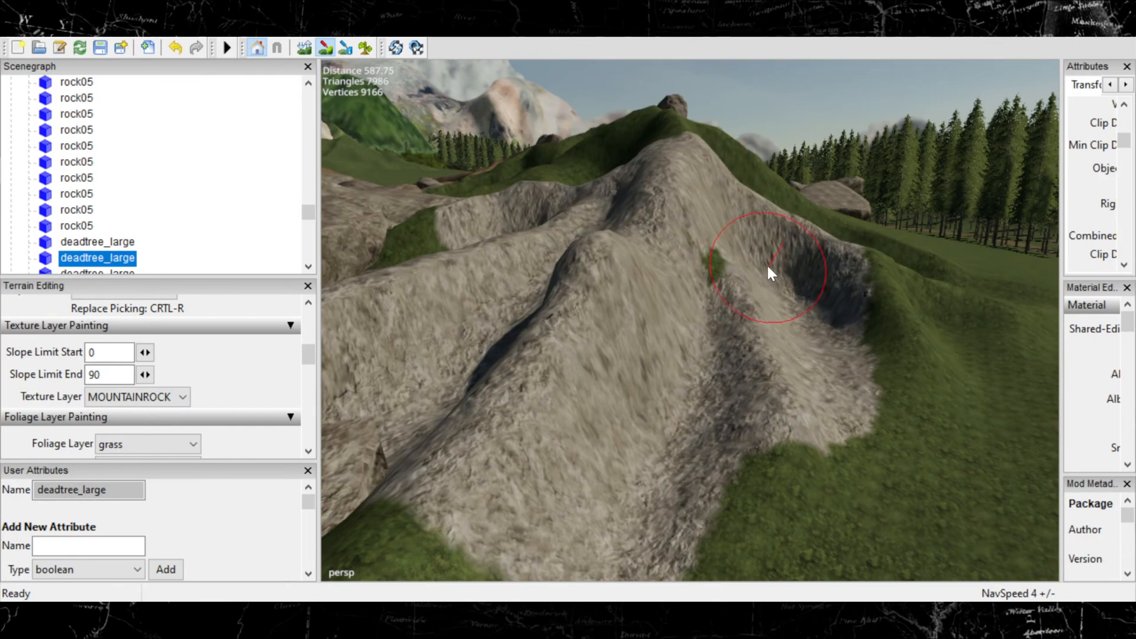
# Undo all the MOUNTAINROCK and MOUNTAINROCKI test strokes on the ridge.
pyautogui.hotkey('ctrl', 'z')
pyautogui.hotkey('ctrl', 'z')
pyautogui.hotkey('ctrl', 'z')
pyautogui.hotkey('ctrl', 'z')
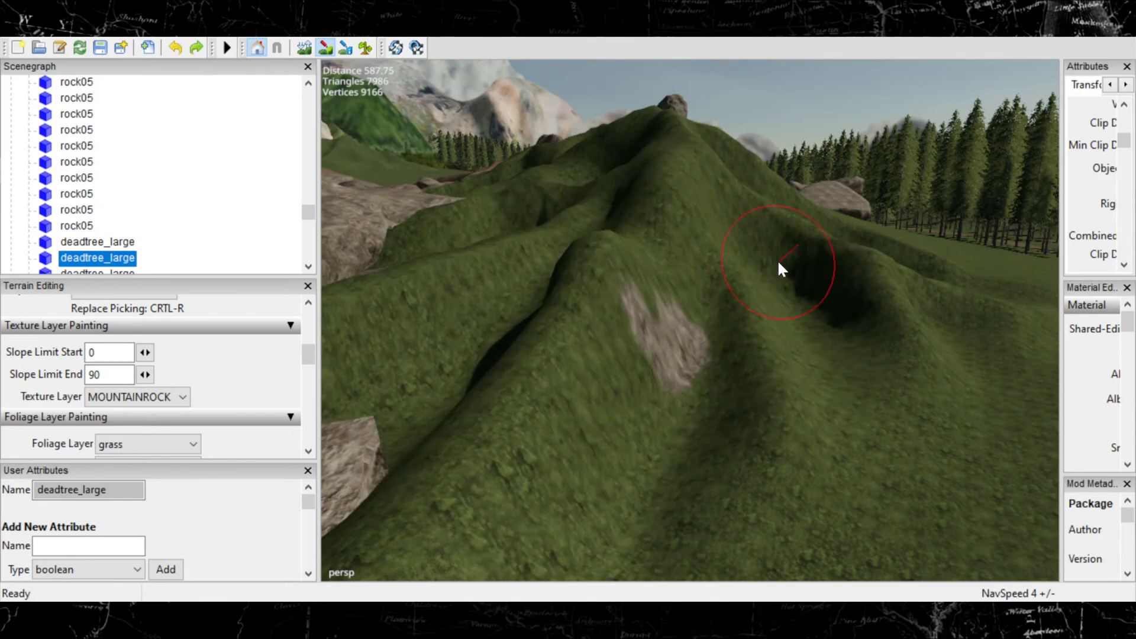
pyautogui.hotkey('ctrl', 'z')
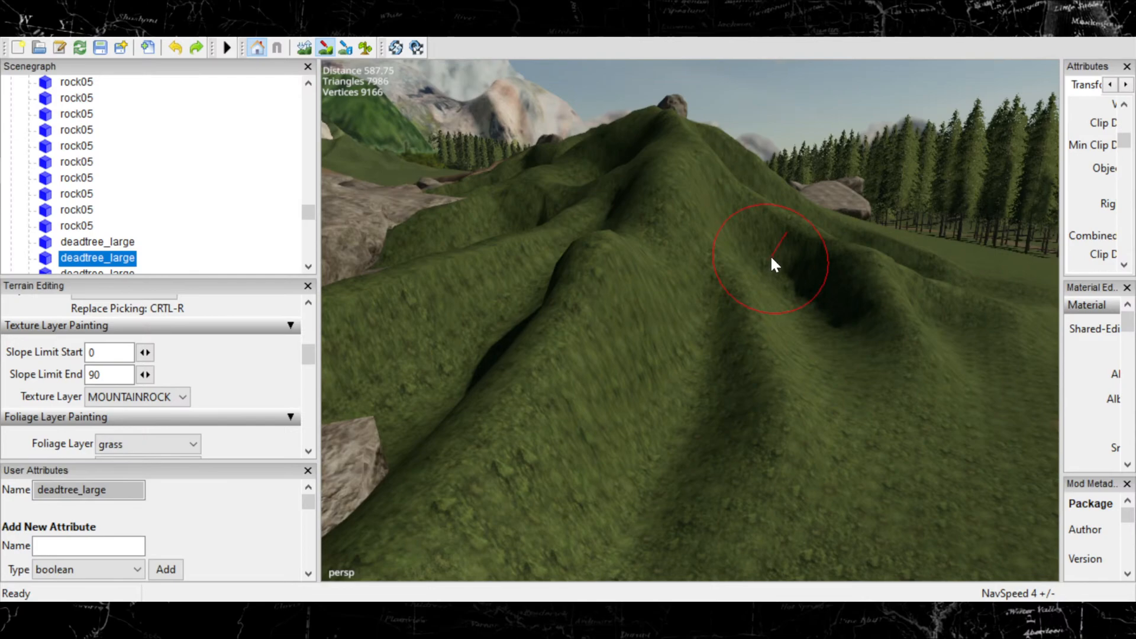
# Paint the shaded hollow on the ridge's forest-facing side and the neighbouring gully with the MOUNTAINROCKI texture layer.
pyautogui.click(176, 396)
pyautogui.scroll(-5, 839, 295)
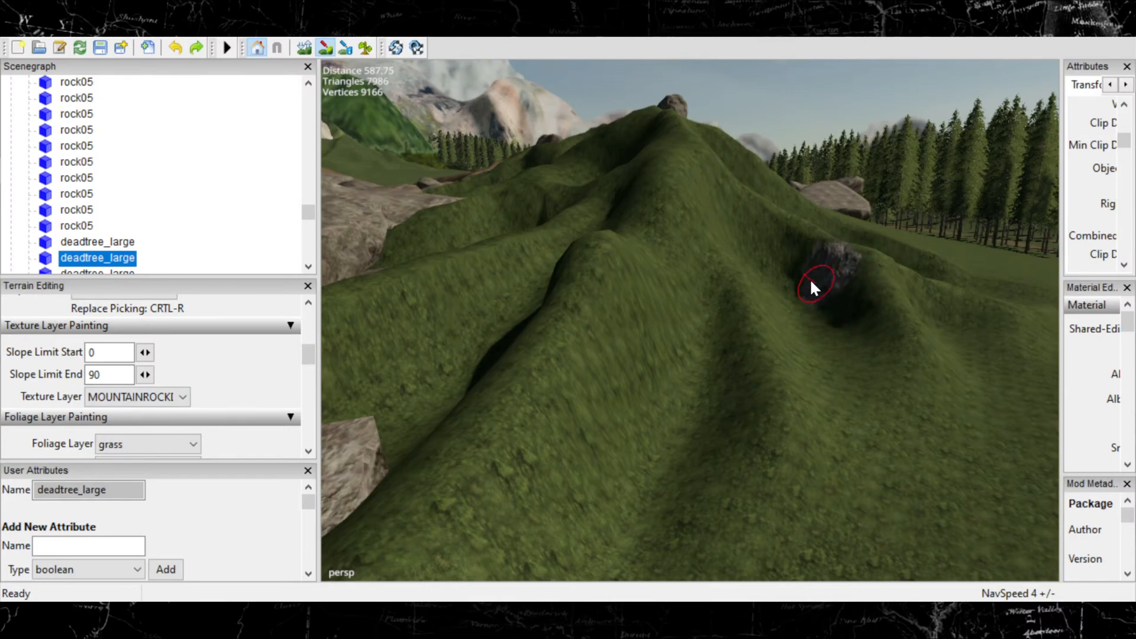
pyautogui.moveTo(811, 281)
pyautogui.mouseDown()
pyautogui.moveTo(799, 271)
pyautogui.moveTo(851, 312)
pyautogui.mouseUp()
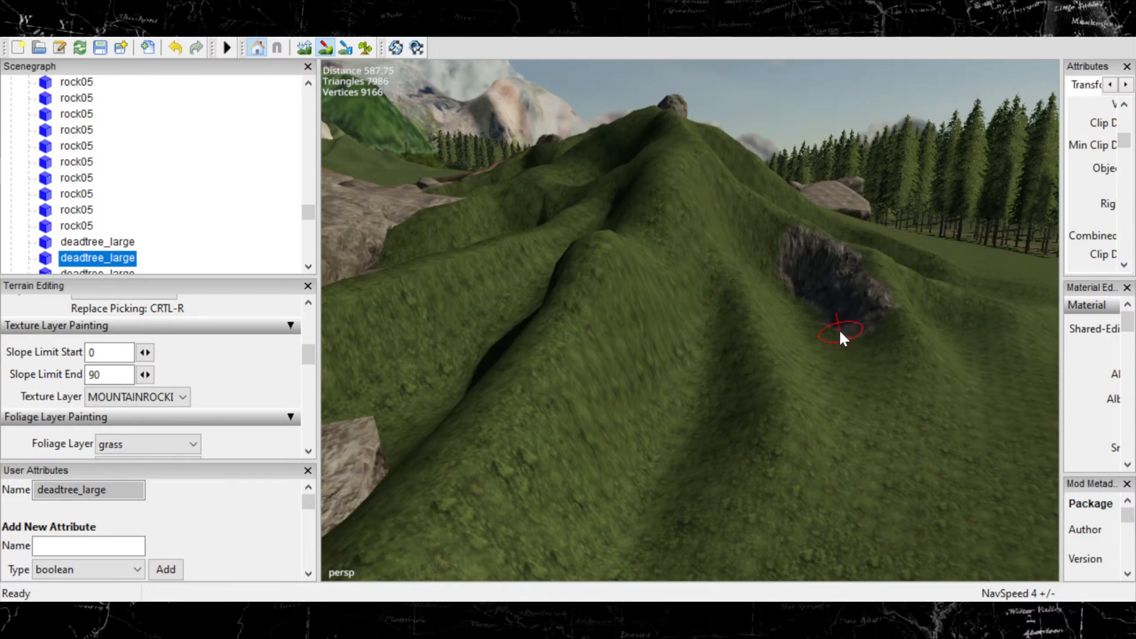
pyautogui.moveTo(826, 318)
pyautogui.mouseDown()
pyautogui.moveTo(805, 298)
pyautogui.moveTo(799, 309)
pyautogui.moveTo(786, 272)
pyautogui.mouseUp()
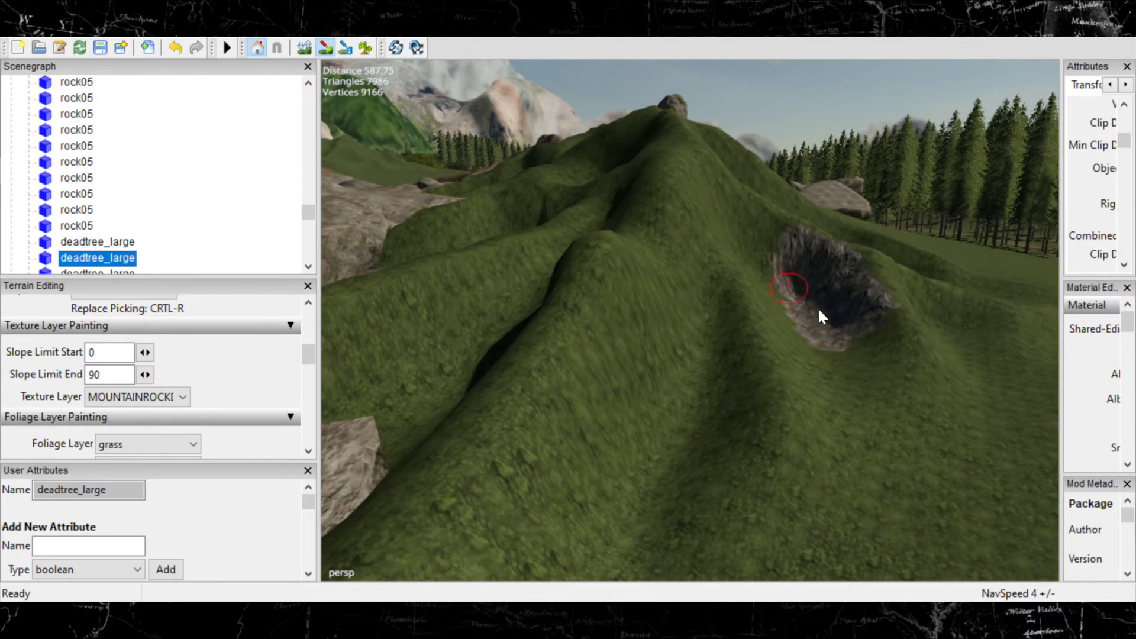
pyautogui.moveTo(842, 367)
pyautogui.mouseDown()
pyautogui.moveTo(860, 345)
pyautogui.moveTo(887, 342)
pyautogui.mouseUp()
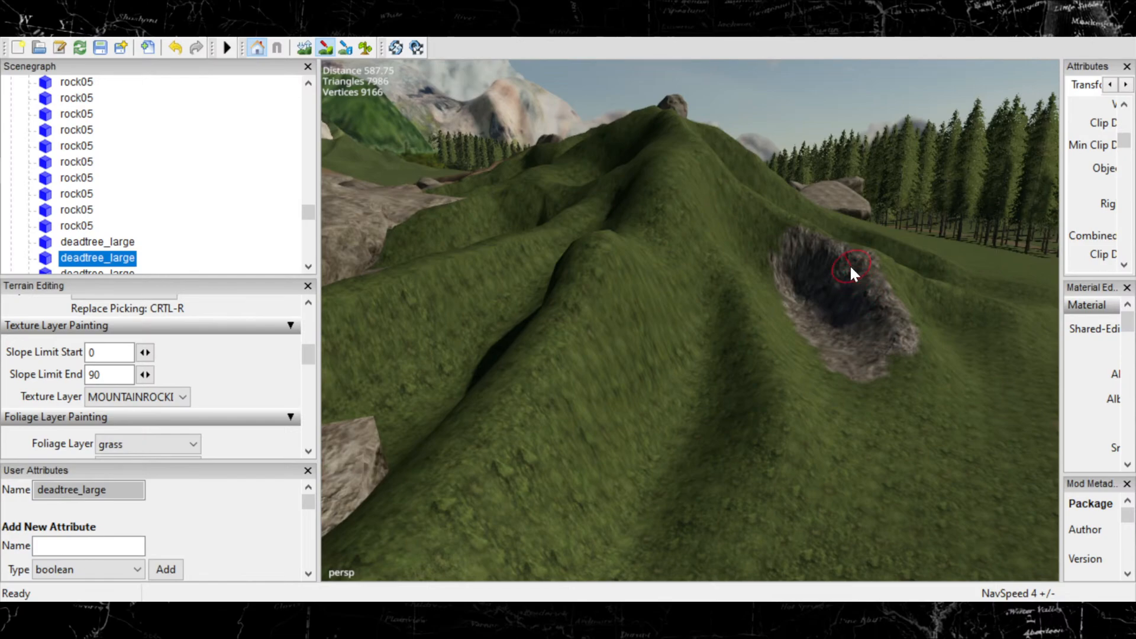
pyautogui.click(788, 236)
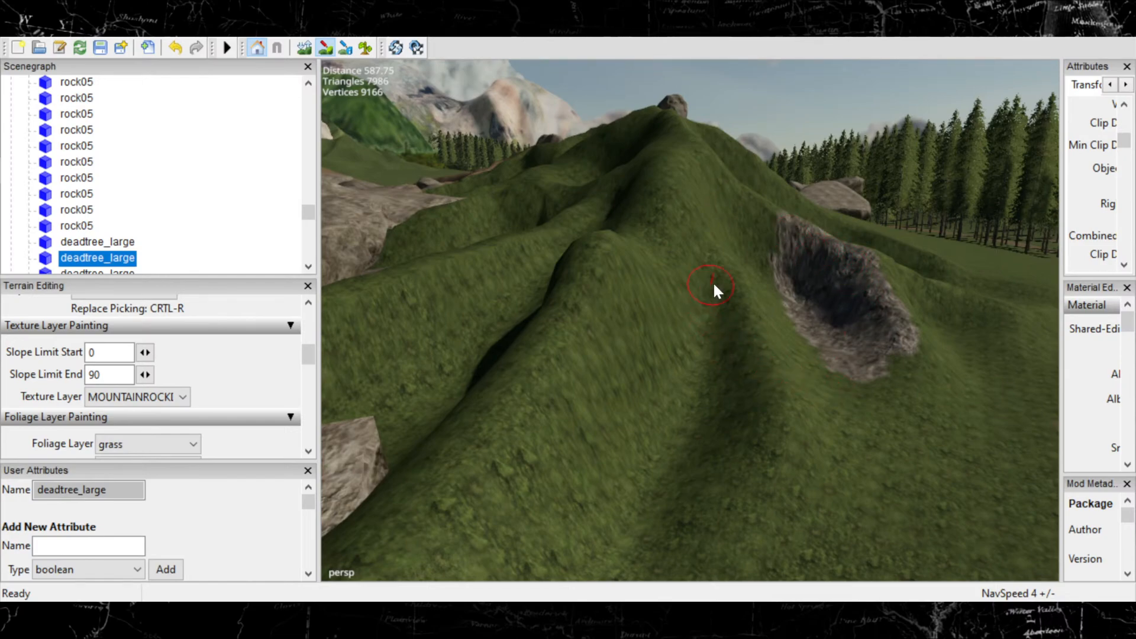
pyautogui.moveTo(719, 283)
pyautogui.mouseDown()
pyautogui.moveTo(712, 276)
pyautogui.moveTo(725, 411)
pyautogui.moveTo(737, 400)
pyautogui.moveTo(740, 331)
pyautogui.moveTo(750, 436)
pyautogui.moveTo(654, 528)
pyautogui.moveTo(701, 402)
pyautogui.mouseUp()
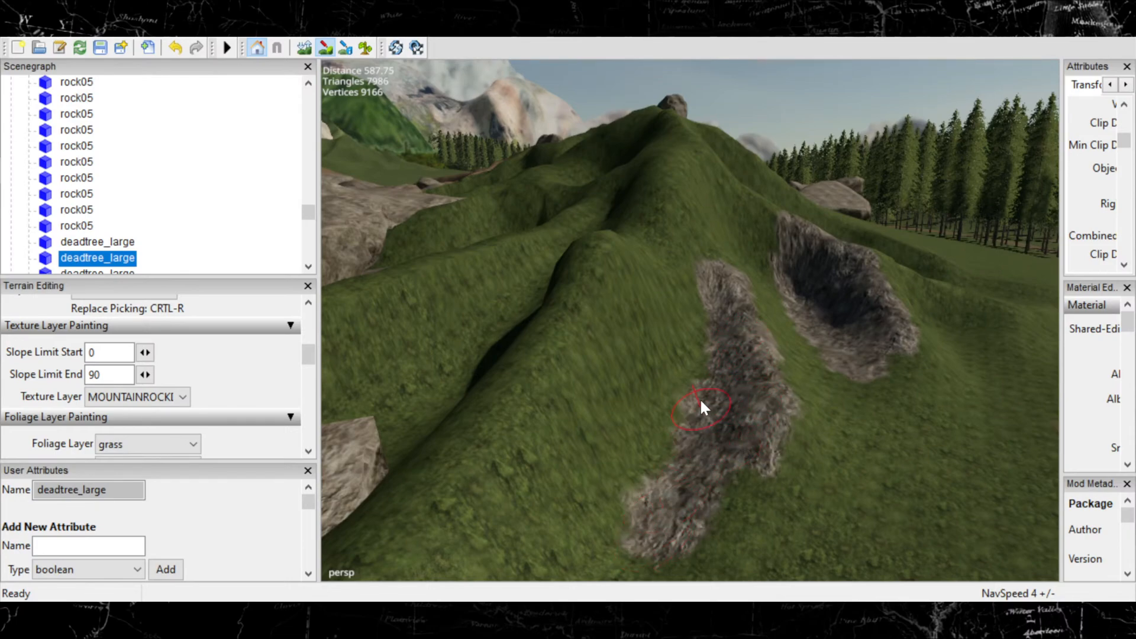
pyautogui.moveTo(709, 274)
pyautogui.mouseDown()
pyautogui.moveTo(719, 422)
pyautogui.moveTo(700, 492)
pyautogui.moveTo(655, 532)
pyautogui.mouseUp()
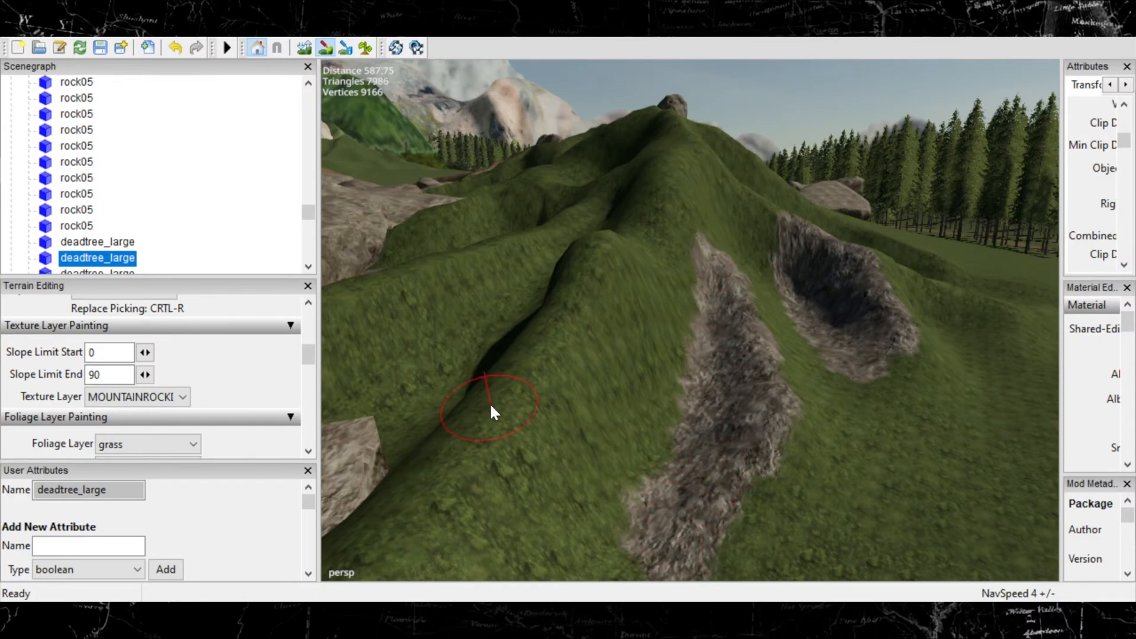
# Paint the same rock texture along the steep gully on the ridge's boulder-facing side, up toward the crest.
pyautogui.scroll(-3, 610, 402)
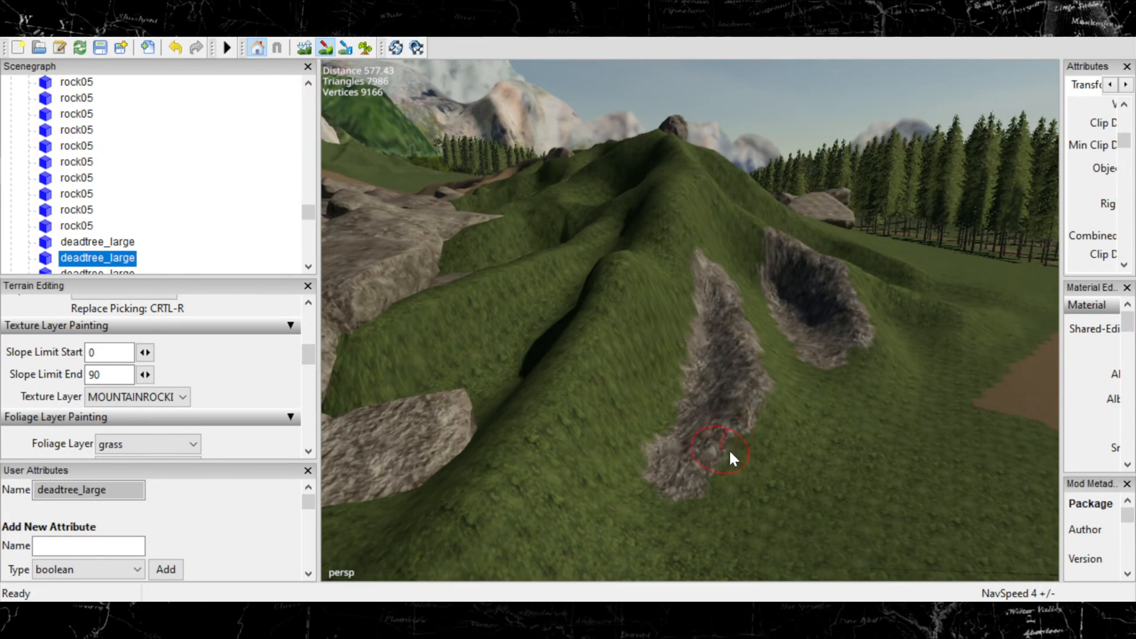
pyautogui.keyDown('alt'); pyautogui.moveTo(731, 452); pyautogui.dragTo(999, 461, button='middle'); pyautogui.keyUp('alt')
pyautogui.moveTo(823, 461)
pyautogui.mouseDown()
pyautogui.moveTo(825, 481)
pyautogui.moveTo(813, 487)
pyautogui.mouseUp()
pyautogui.keyDown('alt'); pyautogui.moveTo(796, 473); pyautogui.dragTo(1006, 521, button='middle'); pyautogui.keyUp('alt')
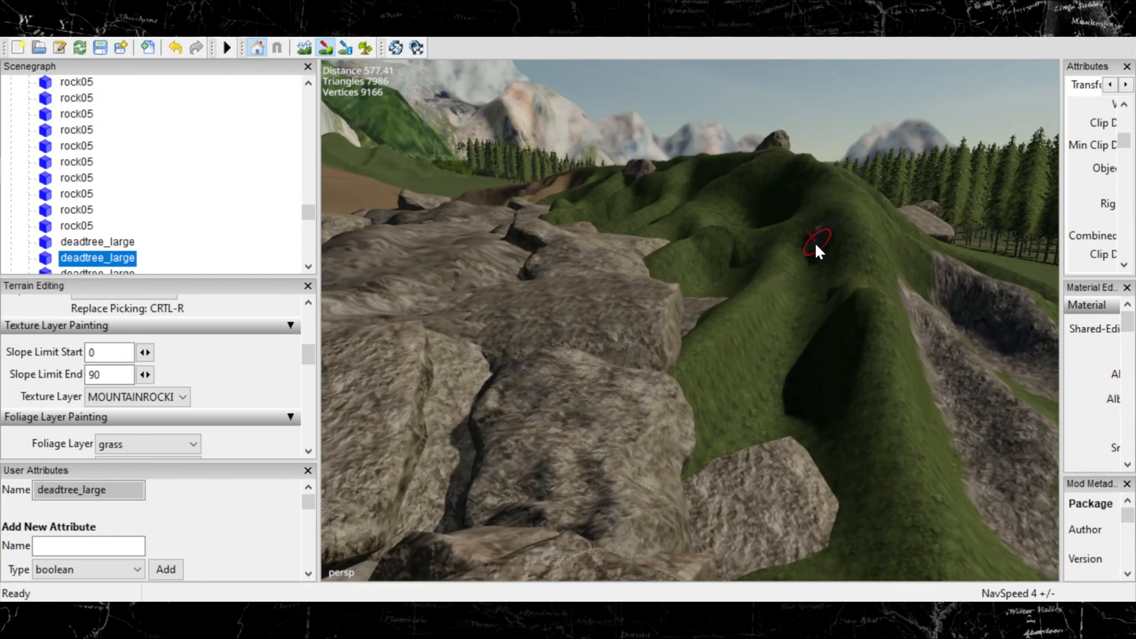
pyautogui.moveTo(814, 249)
pyautogui.keyDown('alt'); pyautogui.mouseDown(button='middle')
pyautogui.moveTo(913, 461)
pyautogui.moveTo(1111, 468)
pyautogui.mouseUp(button='middle'); pyautogui.keyUp('alt')
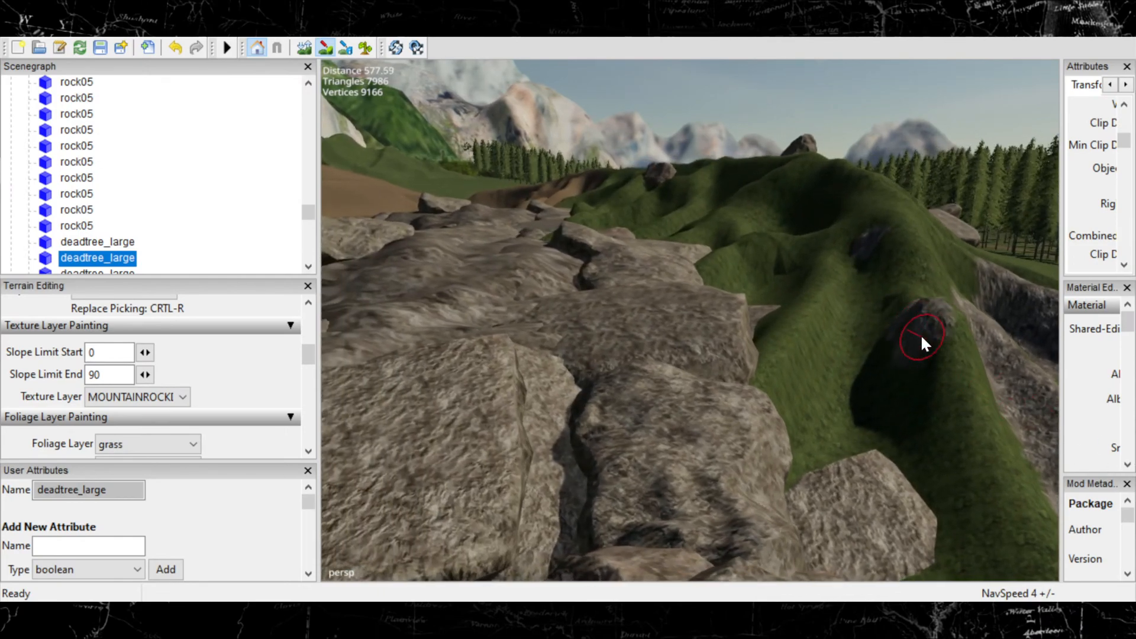
pyautogui.moveTo(922, 337)
pyautogui.mouseDown()
pyautogui.moveTo(922, 371)
pyautogui.moveTo(906, 366)
pyautogui.moveTo(894, 313)
pyautogui.mouseUp()
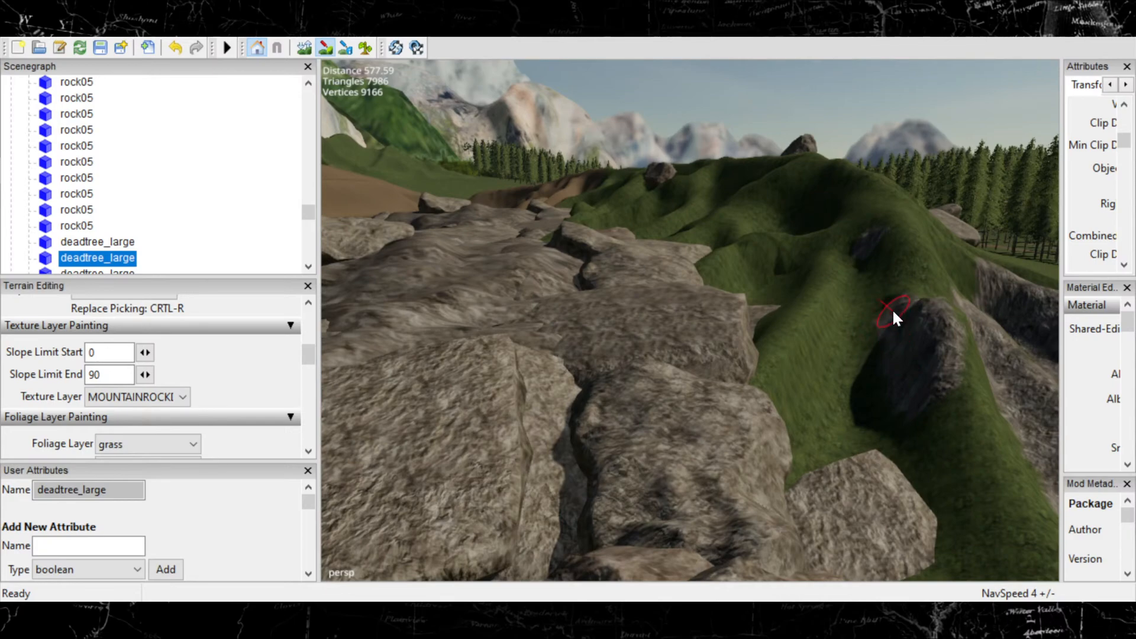
pyautogui.moveTo(886, 266); pyautogui.dragTo(872, 253)
pyautogui.moveTo(893, 322)
pyautogui.mouseDown()
pyautogui.moveTo(932, 495)
pyautogui.moveTo(914, 409)
pyautogui.moveTo(939, 439)
pyautogui.moveTo(936, 362)
pyautogui.moveTo(954, 557)
pyautogui.moveTo(952, 449)
pyautogui.moveTo(970, 527)
pyautogui.moveTo(973, 502)
pyautogui.moveTo(937, 356)
pyautogui.mouseUp()
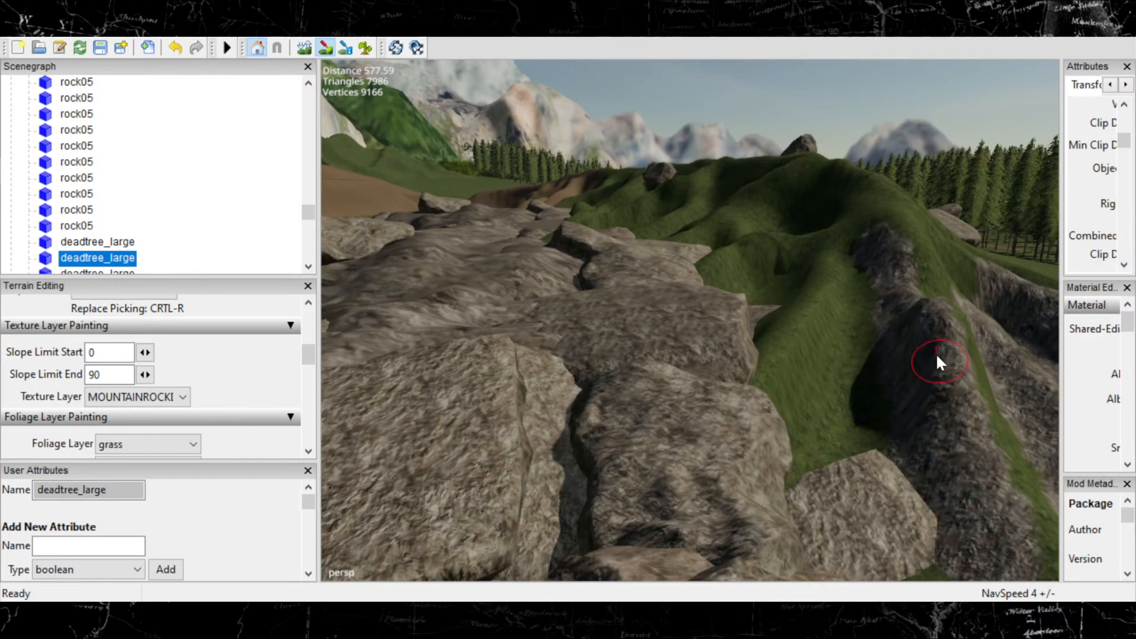
pyautogui.moveTo(919, 307); pyautogui.dragTo(906, 280)
pyautogui.moveTo(882, 235)
pyautogui.mouseDown()
pyautogui.moveTo(853, 232)
pyautogui.moveTo(838, 252)
pyautogui.mouseUp()
# Extend the painted rock down the gully to the ridge's foot, filling the grass behind the boulders beside the tunnel entrance.
pyautogui.keyDown('alt'); pyautogui.moveTo(906, 322); pyautogui.dragTo(230, 495, button='right'); pyautogui.keyUp('alt')
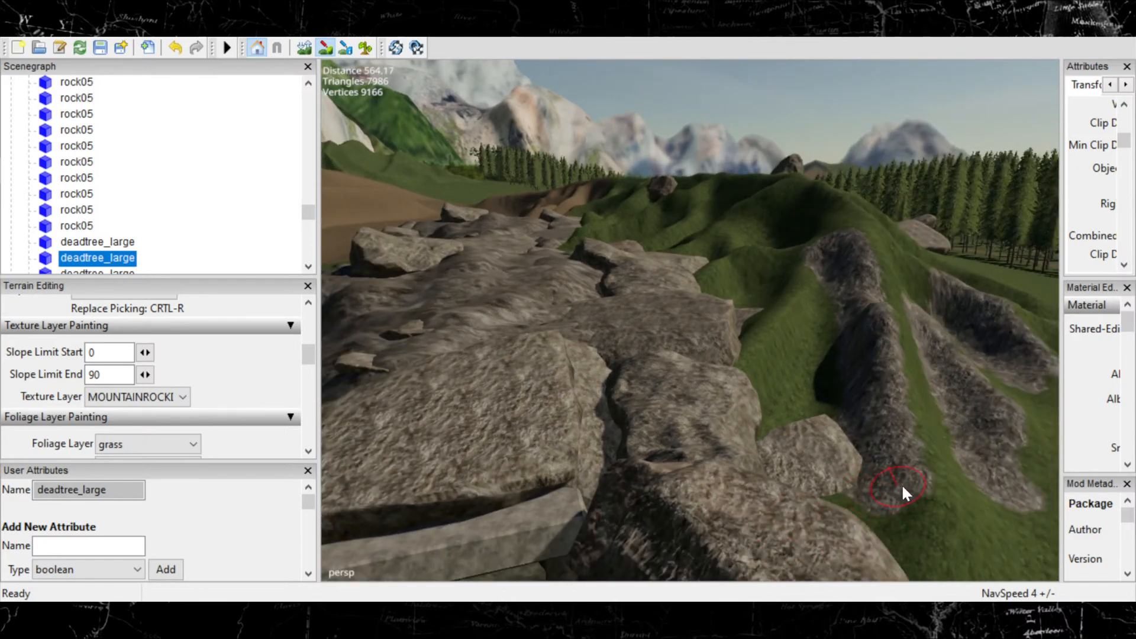
pyautogui.moveTo(904, 493); pyautogui.dragTo(896, 526)
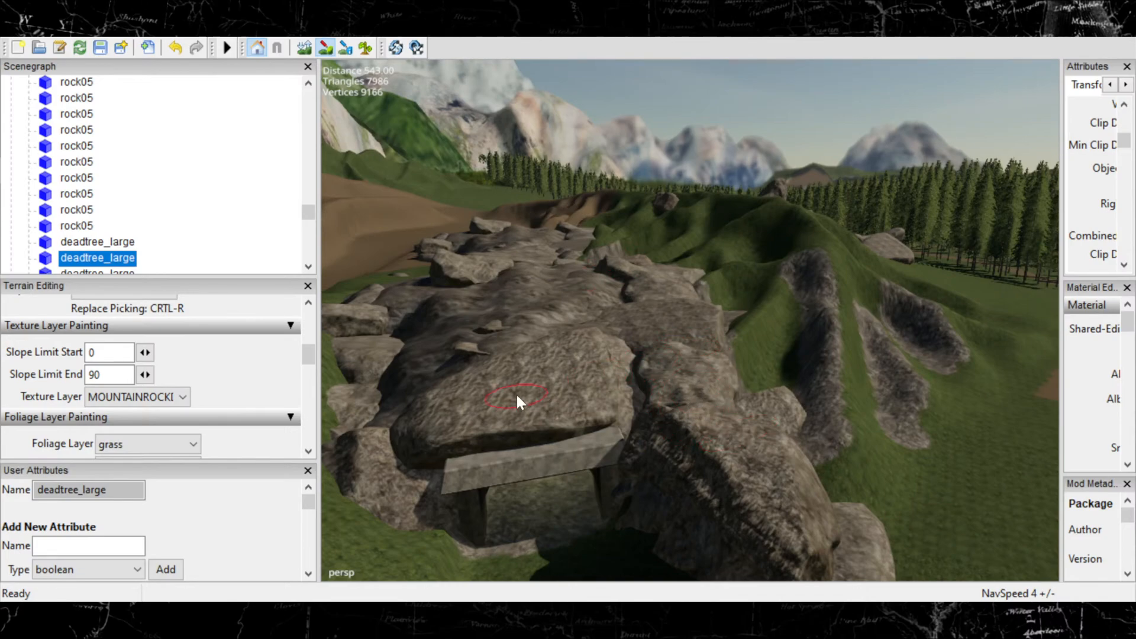
pyautogui.keyDown('alt'); pyautogui.moveTo(708, 385); pyautogui.dragTo(531, 521, button='middle'); pyautogui.keyUp('alt')
pyautogui.keyDown('alt'); pyautogui.moveTo(852, 437); pyautogui.dragTo(586, 321, button='middle'); pyautogui.keyUp('alt')
pyautogui.moveTo(654, 445); pyautogui.dragTo(655, 445)
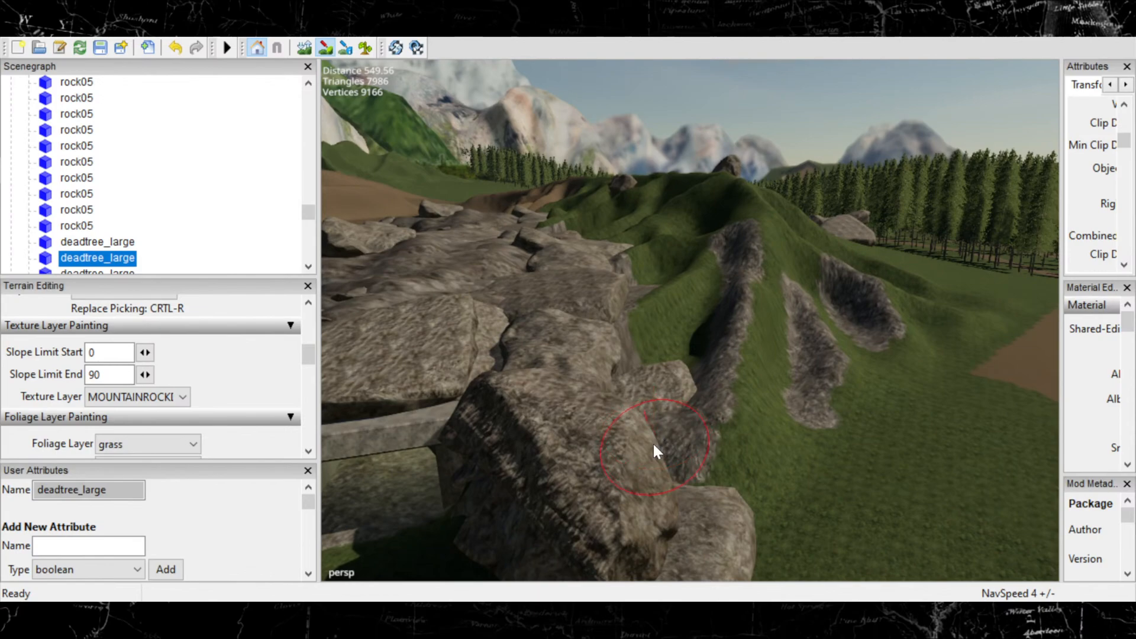
pyautogui.moveTo(681, 488)
pyautogui.mouseDown()
pyautogui.moveTo(686, 496)
pyautogui.moveTo(684, 478)
pyautogui.mouseUp()
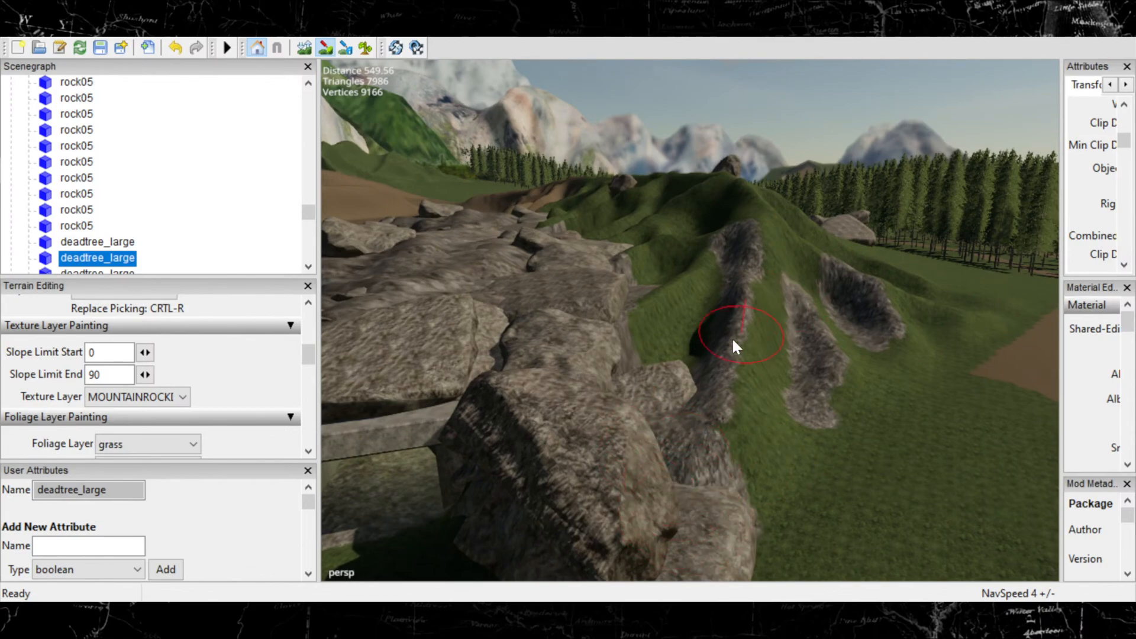
# Paint the mountainRockDark texture from the top of the forest-side hollow up toward the crest, and compare the rock textures up close.
pyautogui.keyDown('alt'); pyautogui.moveTo(733, 337); pyautogui.dragTo(635, 393, button='middle'); pyautogui.keyUp('alt')
pyautogui.scroll(3, 637, 395)
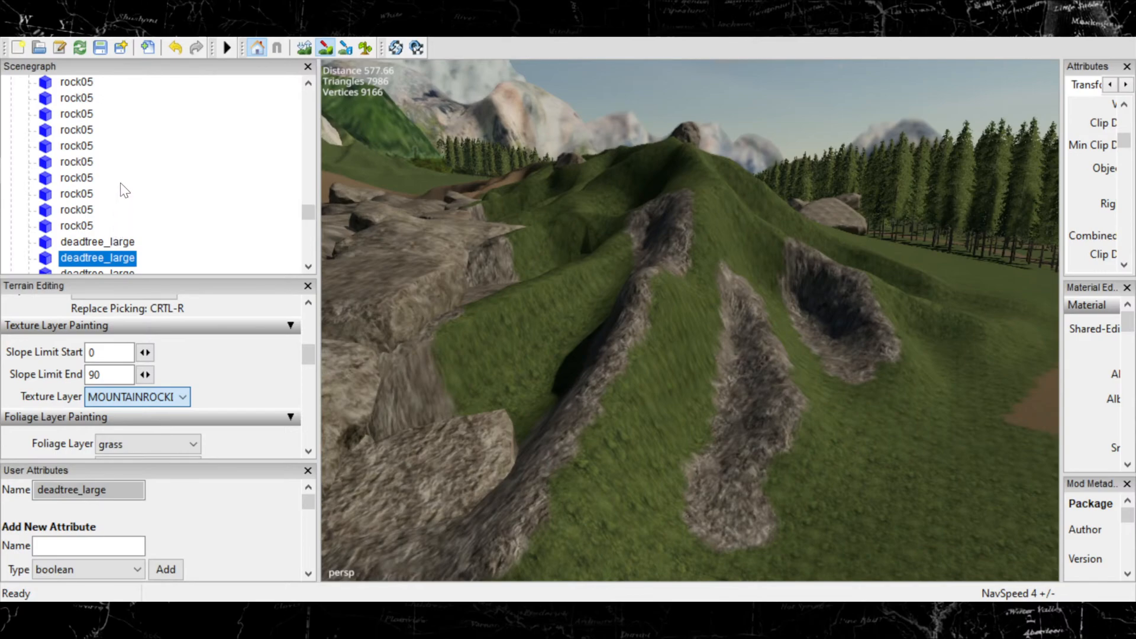
pyautogui.click(152, 156)
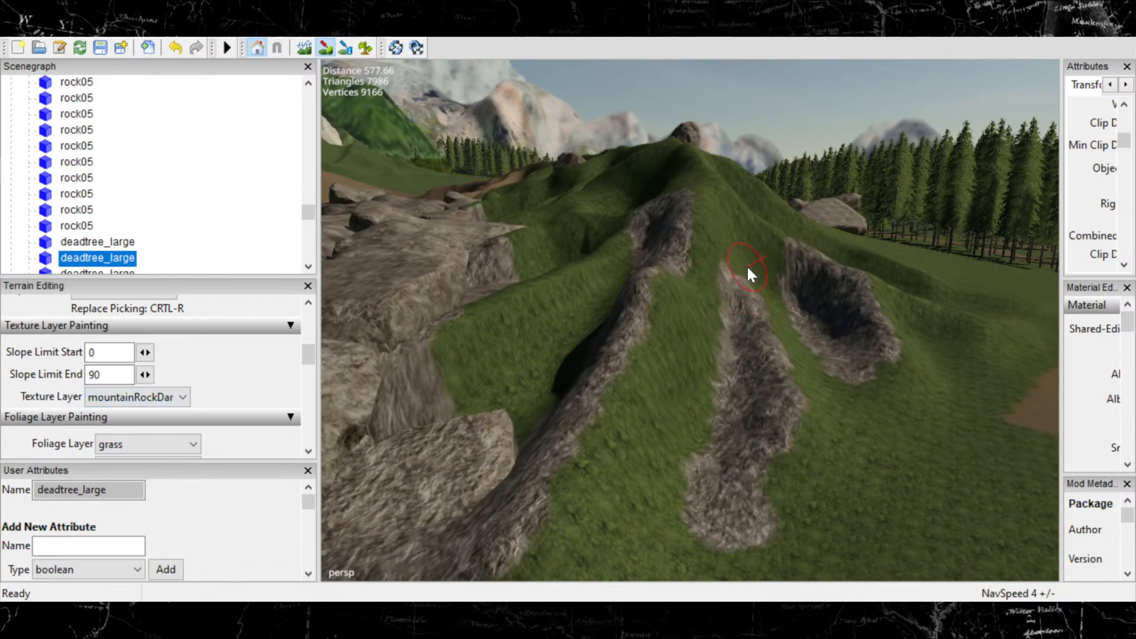
pyautogui.moveTo(771, 240); pyautogui.dragTo(752, 239)
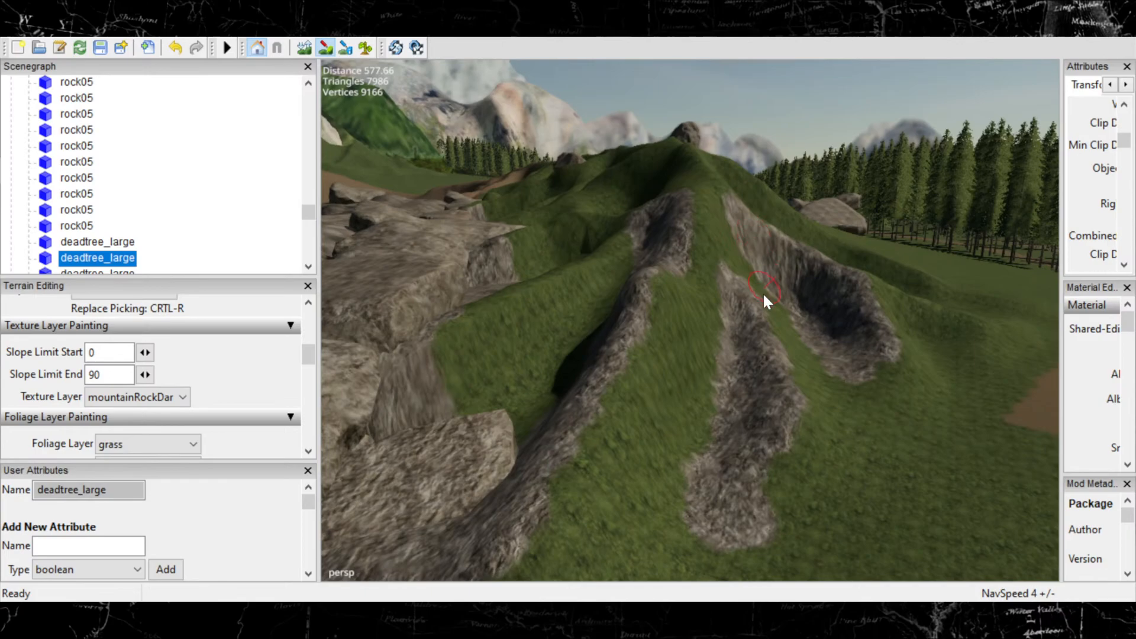
pyautogui.keyDown('alt'); pyautogui.moveTo(856, 277); pyautogui.dragTo(449, 442, button='middle'); pyautogui.keyUp('alt')
pyautogui.scroll(4, 551, 330)
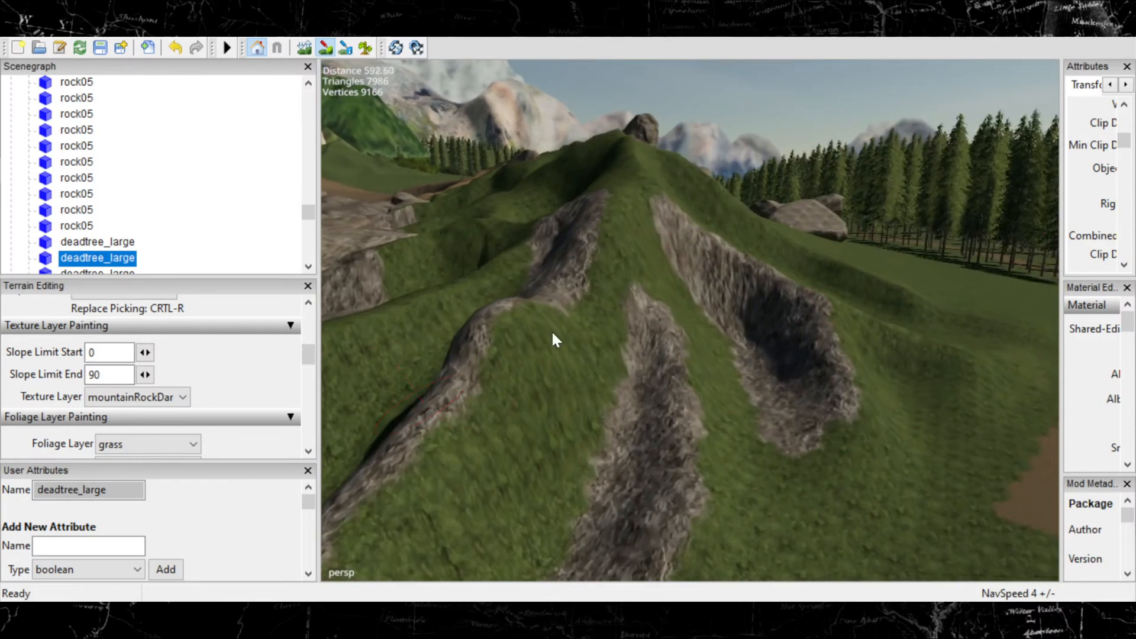
pyautogui.scroll(6, 729, 390)
pyautogui.moveTo(914, 232)
pyautogui.keyDown('alt'); pyautogui.mouseDown(button='middle')
pyautogui.moveTo(569, 427)
pyautogui.moveTo(580, 473)
pyautogui.moveTo(634, 390)
pyautogui.moveTo(684, 365)
pyautogui.moveTo(780, 405)
pyautogui.moveTo(886, 499)
pyautogui.moveTo(799, 456)
pyautogui.moveTo(703, 295)
pyautogui.moveTo(464, 190)
pyautogui.moveTo(598, 219)
pyautogui.mouseUp(button='middle'); pyautogui.keyUp('alt')
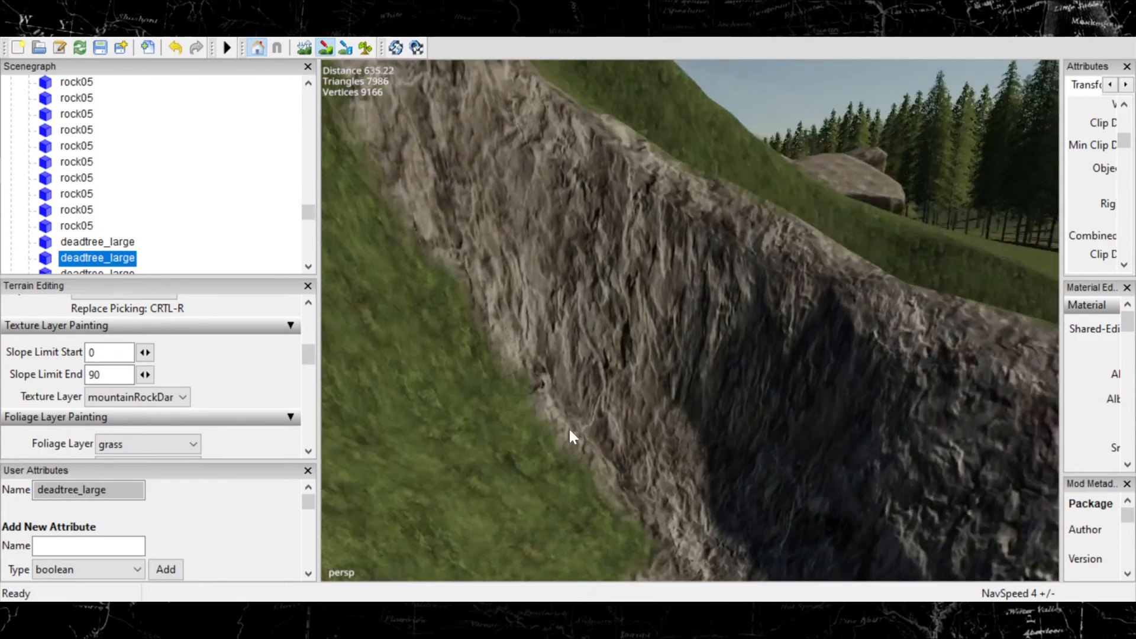
# Paint the MOUNTAINROCK texture layer over the grassy rib between the gully and the shaded hollow, from the crest down to the hollow's lower rim.
pyautogui.moveTo(745, 256)
pyautogui.keyDown('alt'); pyautogui.mouseDown(button='middle')
pyautogui.moveTo(548, 266)
pyautogui.moveTo(761, 292)
pyautogui.moveTo(947, 225)
pyautogui.moveTo(883, 202)
pyautogui.moveTo(749, 288)
pyautogui.moveTo(699, 278)
pyautogui.moveTo(741, 303)
pyautogui.moveTo(677, 320)
pyautogui.moveTo(821, 316)
pyautogui.mouseUp(button='middle'); pyautogui.keyUp('alt')
pyautogui.keyDown('alt'); pyautogui.moveTo(631, 367); pyautogui.dragTo(932, 371, button='middle'); pyautogui.keyUp('alt')
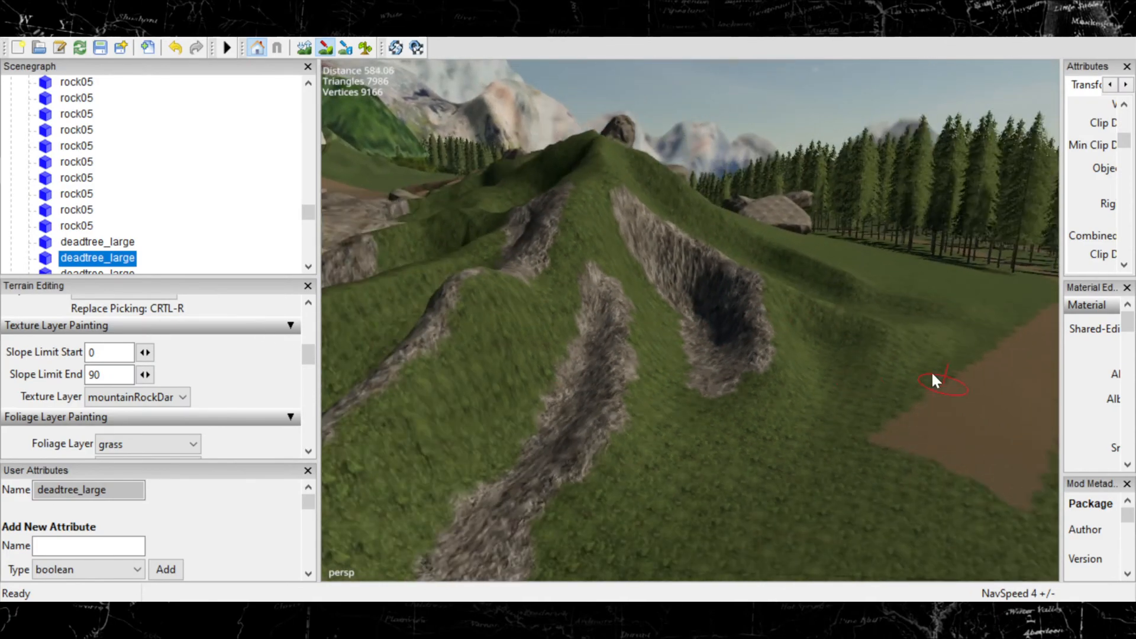
pyautogui.moveTo(733, 316)
pyautogui.keyDown('alt'); pyautogui.mouseDown(button='middle')
pyautogui.moveTo(474, 296)
pyautogui.moveTo(748, 285)
pyautogui.moveTo(852, 246)
pyautogui.moveTo(727, 325)
pyautogui.moveTo(700, 320)
pyautogui.moveTo(721, 314)
pyautogui.moveTo(454, 370)
pyautogui.mouseUp(button='middle'); pyautogui.keyUp('alt')
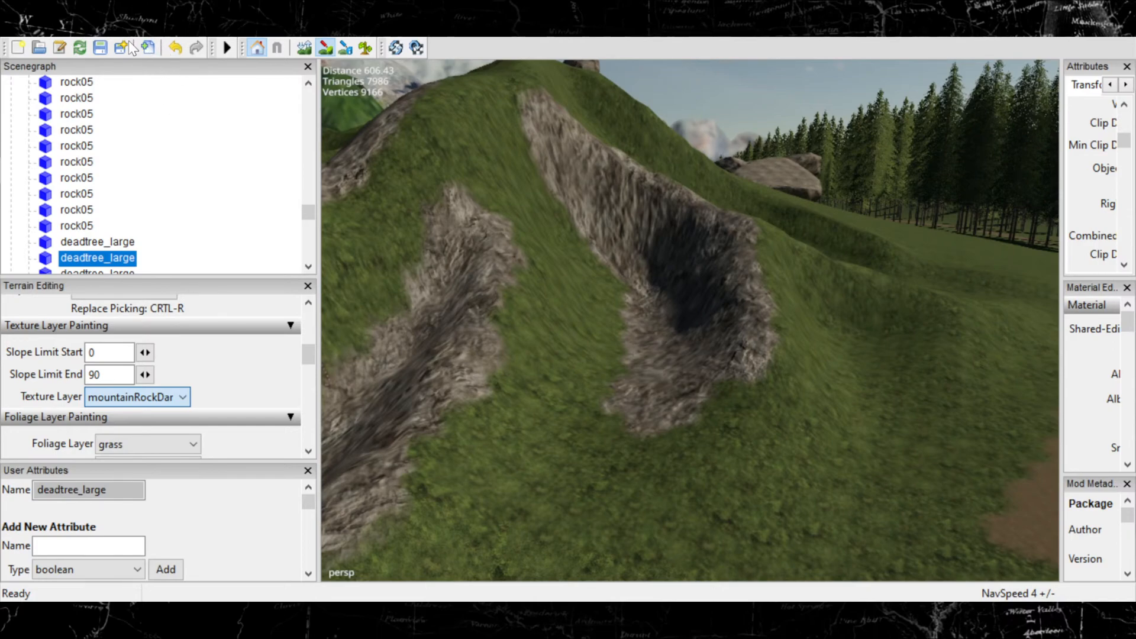
pyautogui.click(140, 165)
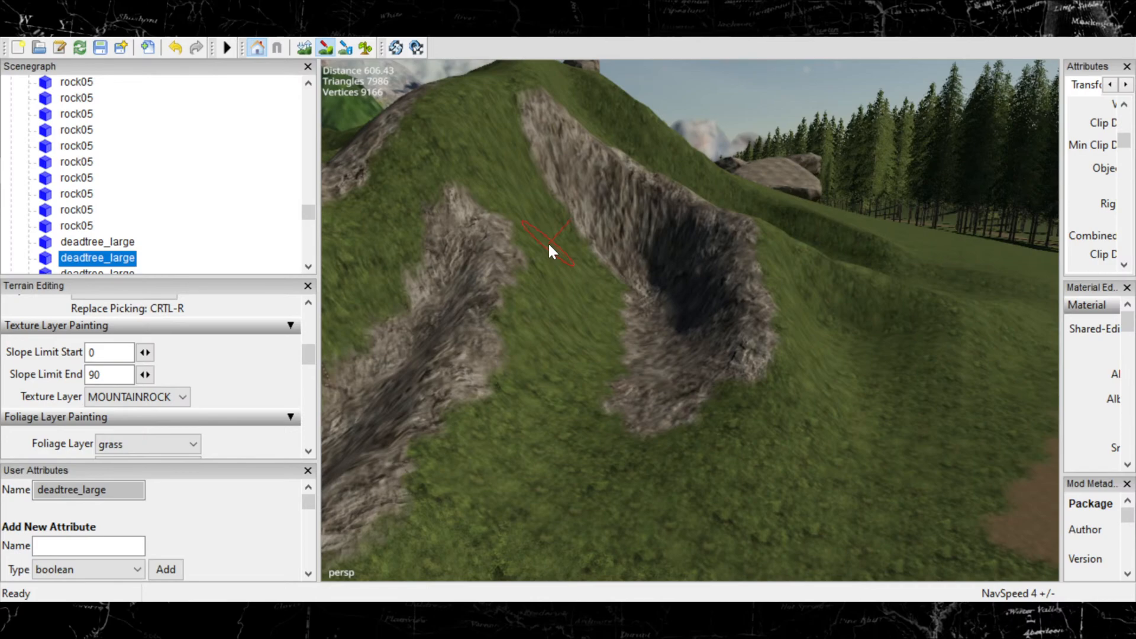
pyautogui.moveTo(549, 245)
pyautogui.mouseDown()
pyautogui.moveTo(553, 223)
pyautogui.moveTo(502, 118)
pyautogui.moveTo(455, 132)
pyautogui.moveTo(444, 121)
pyautogui.moveTo(474, 89)
pyautogui.moveTo(494, 169)
pyautogui.mouseUp()
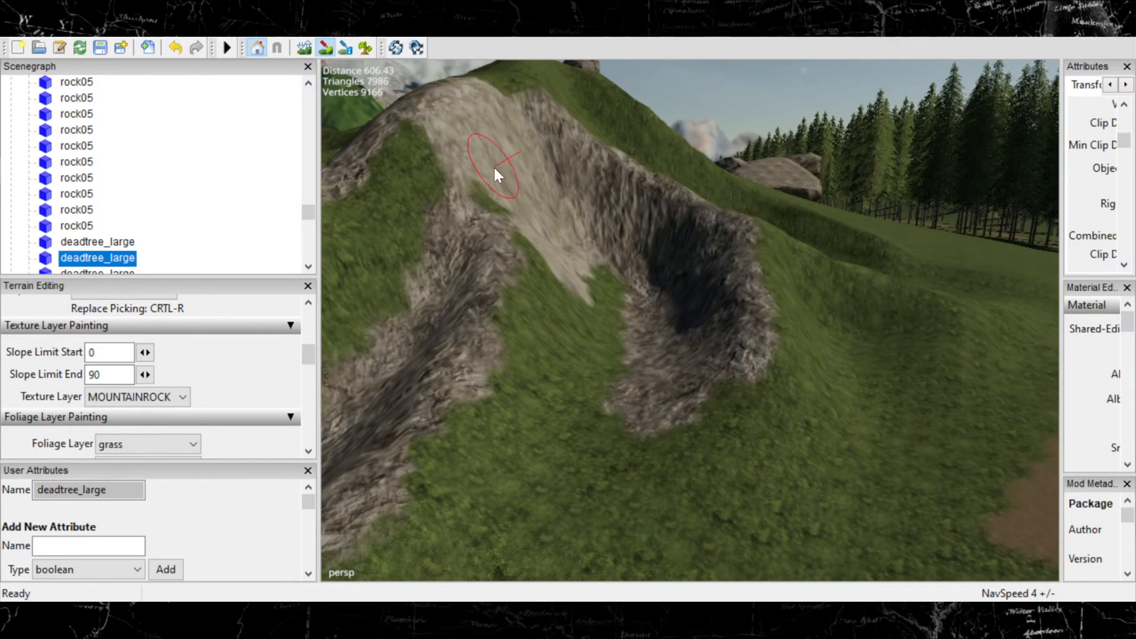
pyautogui.moveTo(533, 222)
pyautogui.mouseDown()
pyautogui.moveTo(590, 283)
pyautogui.moveTo(566, 320)
pyautogui.moveTo(559, 370)
pyautogui.moveTo(560, 282)
pyautogui.mouseUp()
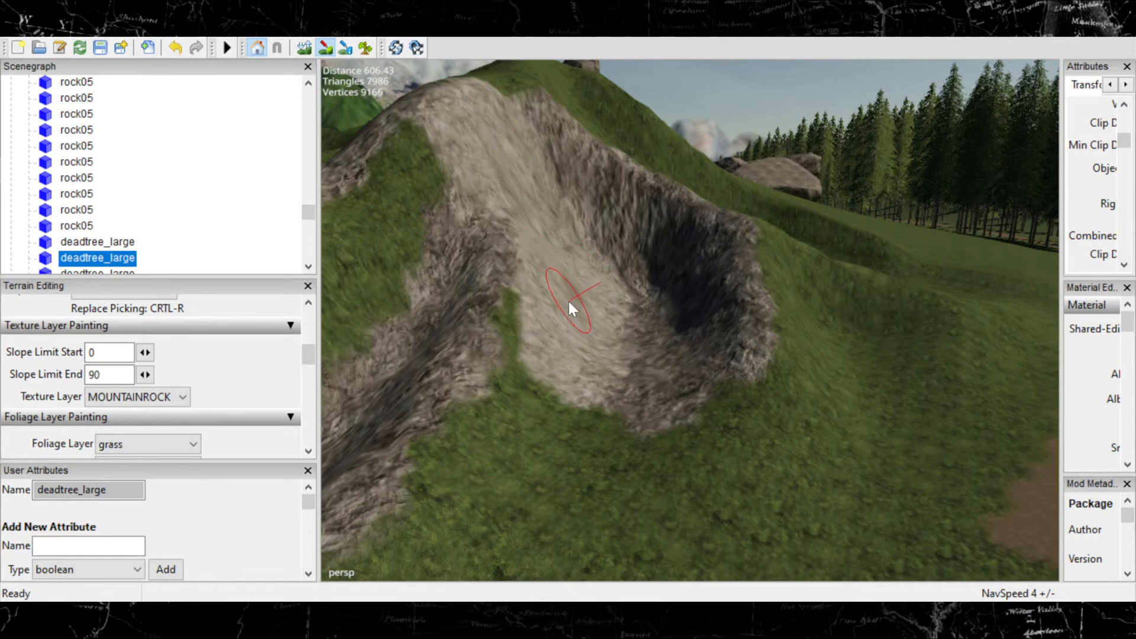
pyautogui.moveTo(556, 323)
pyautogui.mouseDown()
pyautogui.moveTo(541, 342)
pyautogui.moveTo(531, 335)
pyautogui.moveTo(561, 375)
pyautogui.mouseUp()
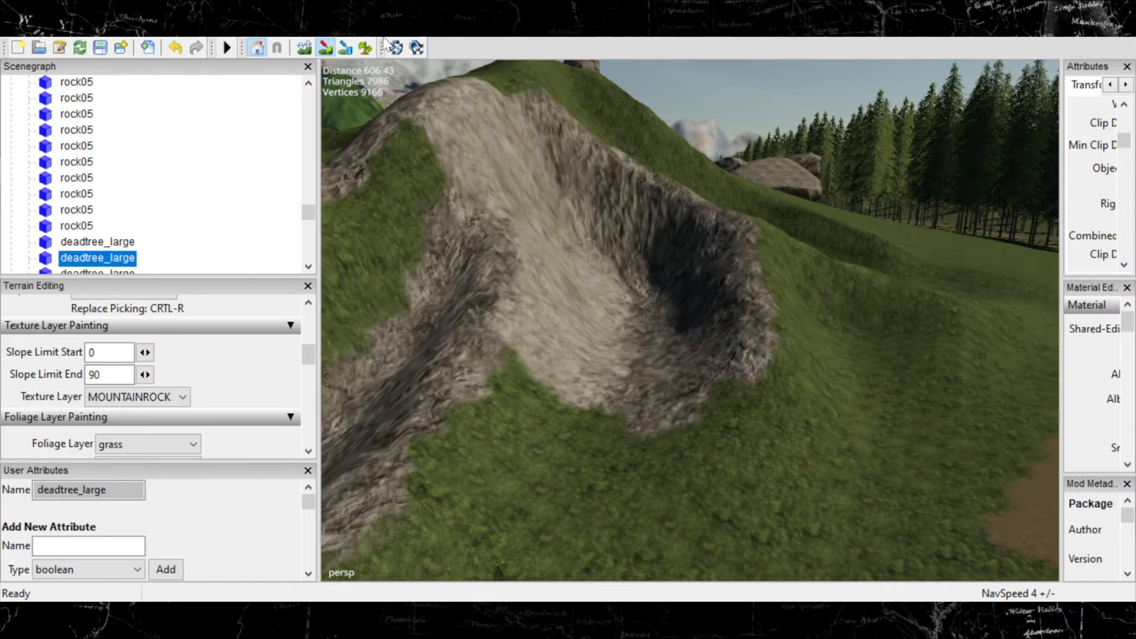
# Examine the painted light rock on the rib up close and from a distance against the darker rock beside it.
pyautogui.click(323, 49)
pyautogui.moveTo(583, 334)
pyautogui.keyDown('alt'); pyautogui.mouseDown()
pyautogui.moveTo(597, 341)
pyautogui.moveTo(643, 301)
pyautogui.moveTo(426, 315)
pyautogui.moveTo(708, 340)
pyautogui.moveTo(696, 316)
pyautogui.moveTo(718, 302)
pyautogui.moveTo(677, 369)
pyautogui.moveTo(588, 323)
pyautogui.moveTo(739, 445)
pyautogui.moveTo(793, 409)
pyautogui.moveTo(747, 392)
pyautogui.moveTo(809, 390)
pyautogui.moveTo(768, 415)
pyautogui.moveTo(708, 403)
pyautogui.mouseUp(); pyautogui.keyUp('alt')
pyautogui.scroll(-4, 705, 400)
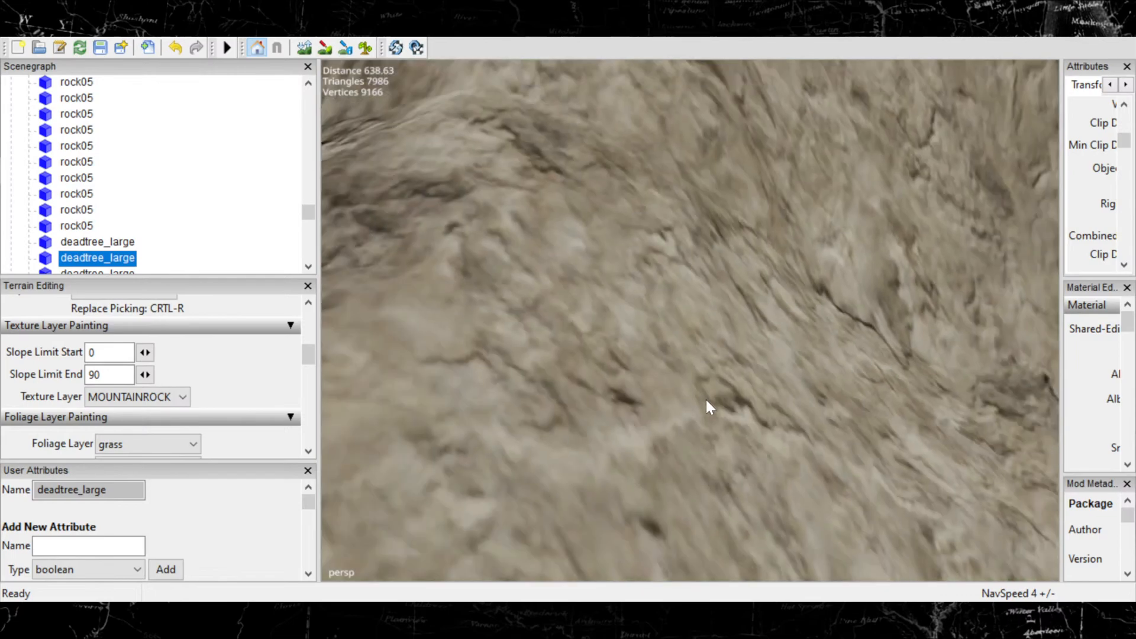
pyautogui.scroll(-10, 706, 398)
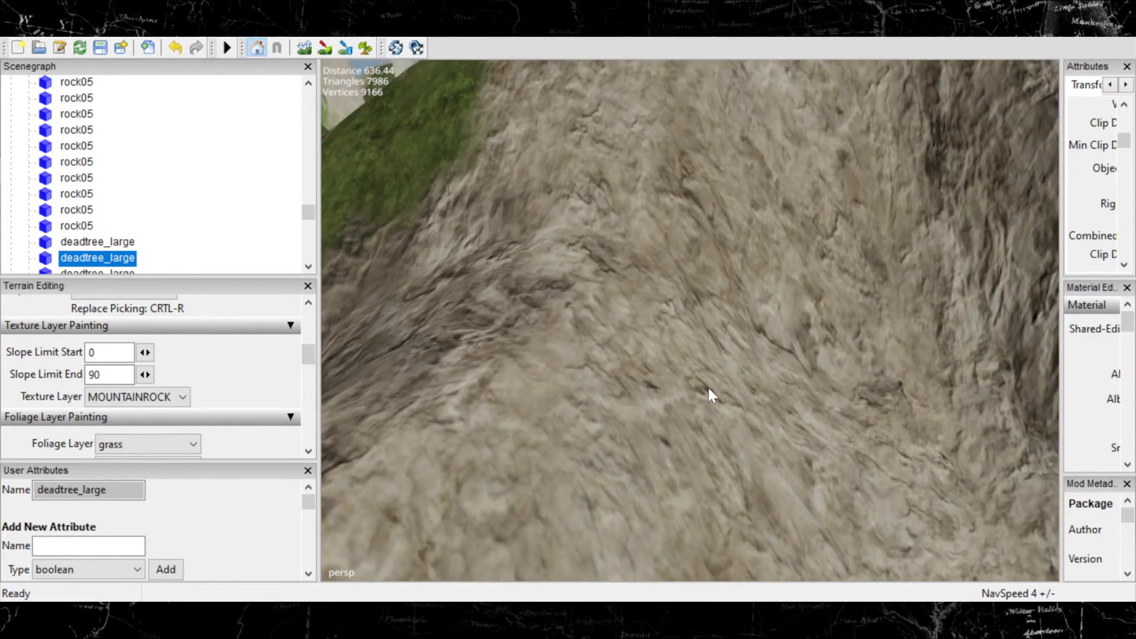
pyautogui.scroll(-8, 709, 388)
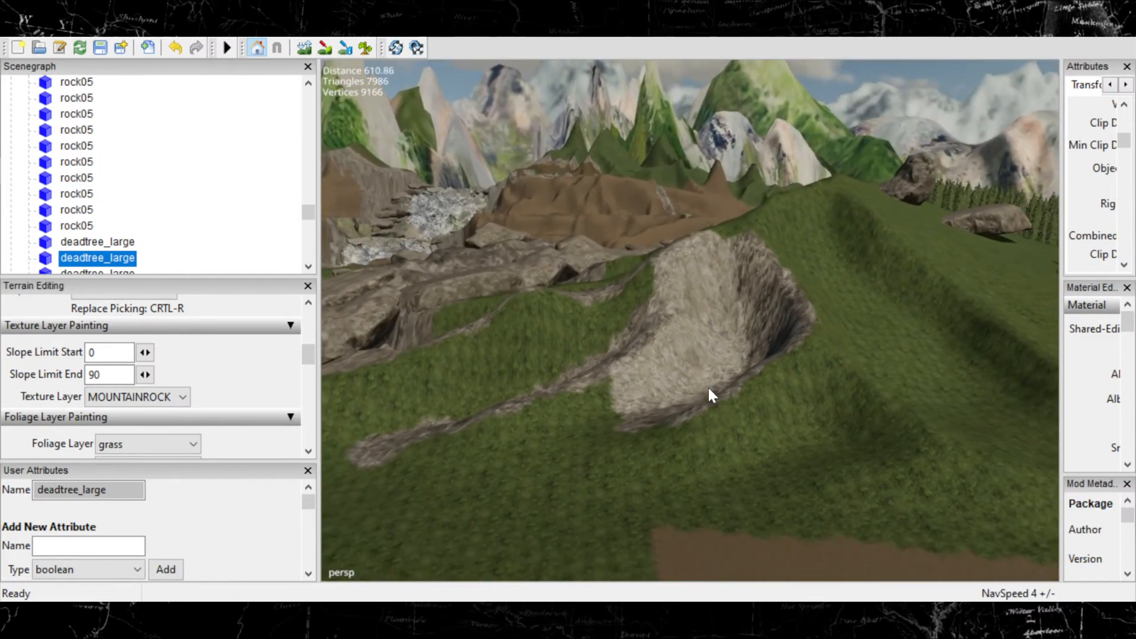
pyautogui.scroll(14, 709, 390)
pyautogui.keyDown('alt'); pyautogui.moveTo(709, 390); pyautogui.dragTo(733, 400); pyautogui.keyUp('alt')
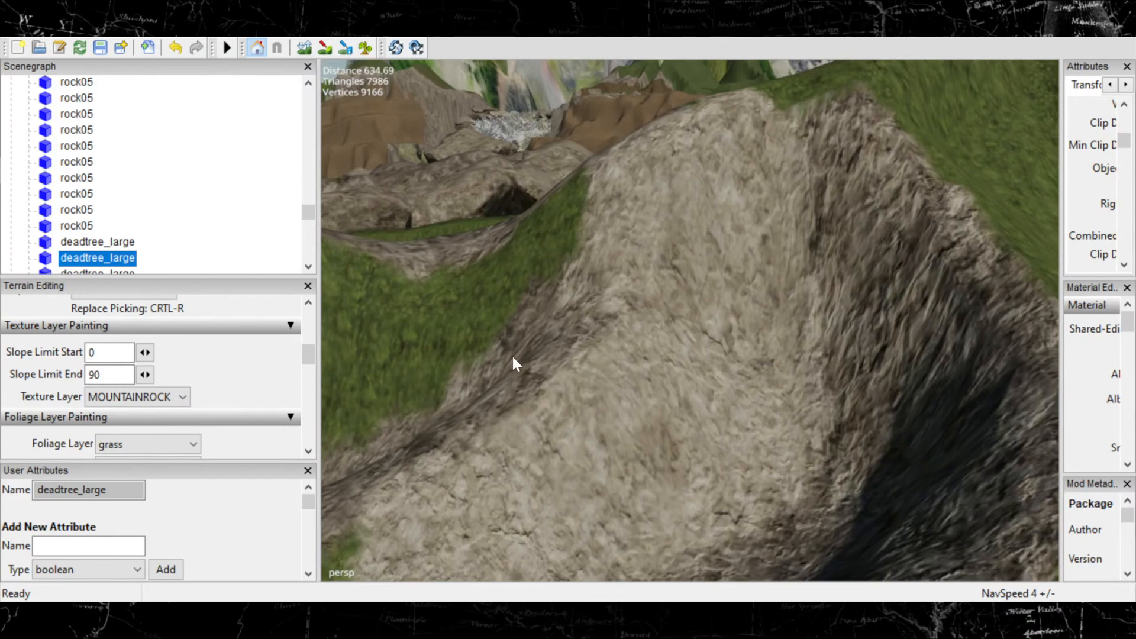
# Paint the MOUNTAINROCKI texture layer across the crease in the light rock, from the gully edge down into the hollow.
pyautogui.click(155, 401)
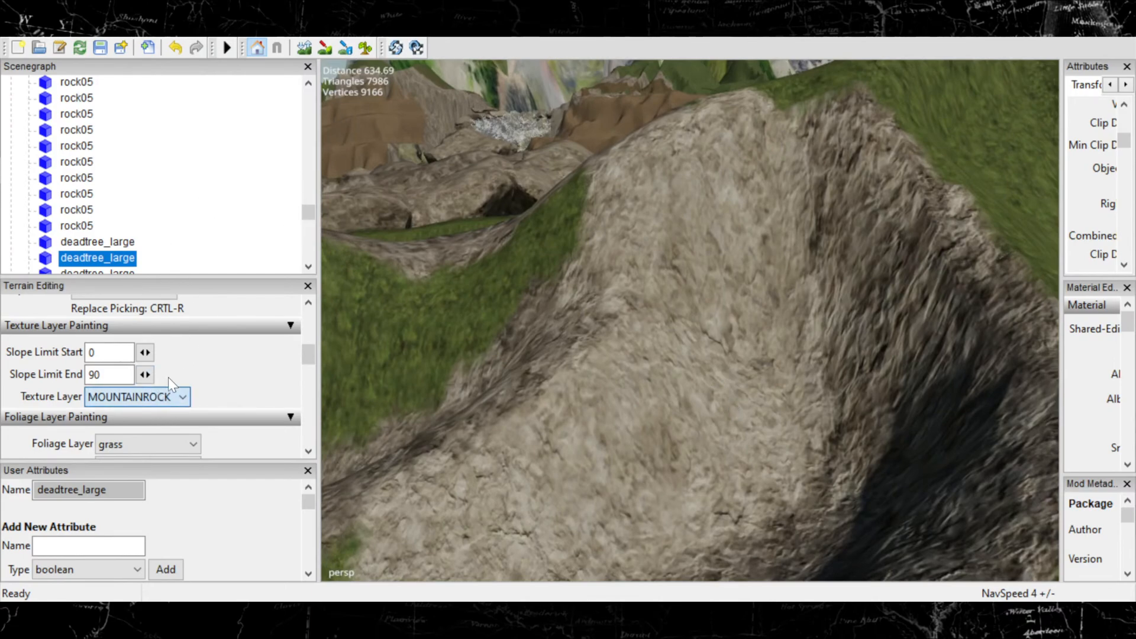
pyautogui.click(133, 44)
pyautogui.keyDown('alt'); pyautogui.moveTo(694, 323); pyautogui.dragTo(700, 324); pyautogui.keyUp('alt')
pyautogui.click(325, 47)
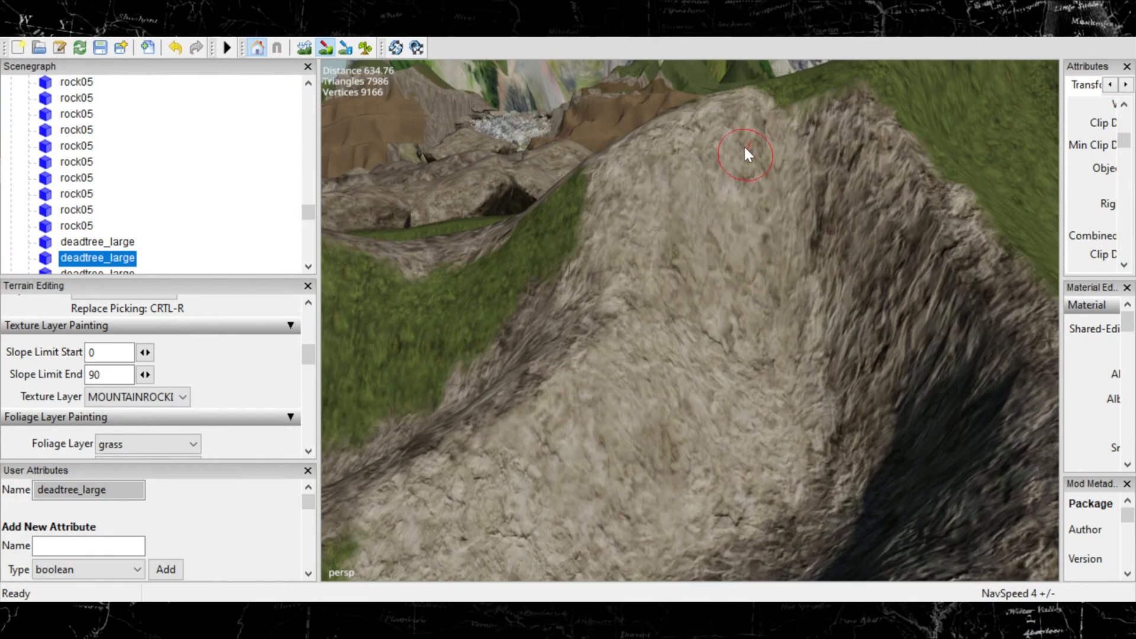
pyautogui.moveTo(747, 371)
pyautogui.mouseDown()
pyautogui.moveTo(665, 335)
pyautogui.moveTo(647, 313)
pyautogui.mouseUp()
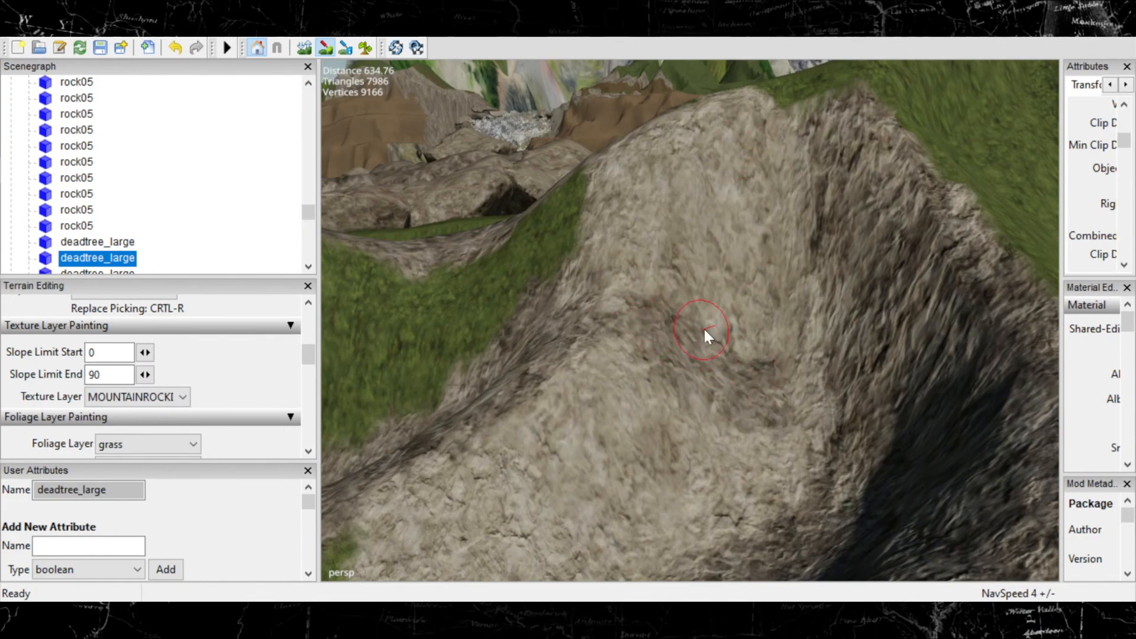
pyautogui.moveTo(760, 380)
pyautogui.mouseDown()
pyautogui.moveTo(780, 387)
pyautogui.moveTo(753, 411)
pyautogui.mouseUp()
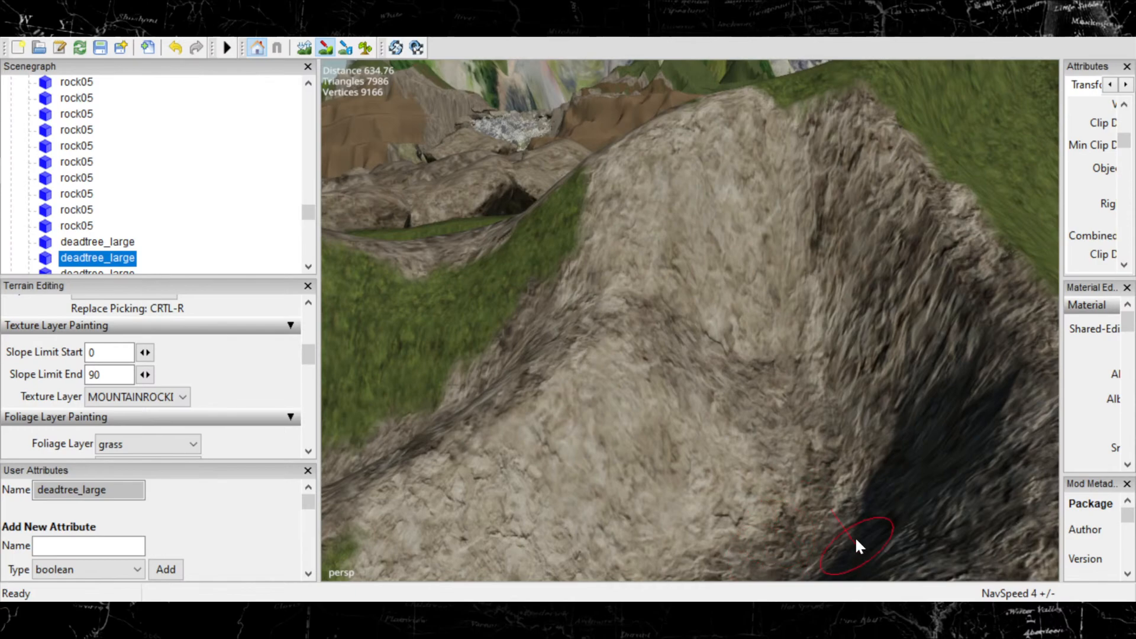
# Examine how the light and dark rock textures blend across the hollow and its lower rim, from near and far.
pyautogui.scroll(-6, 787, 331)
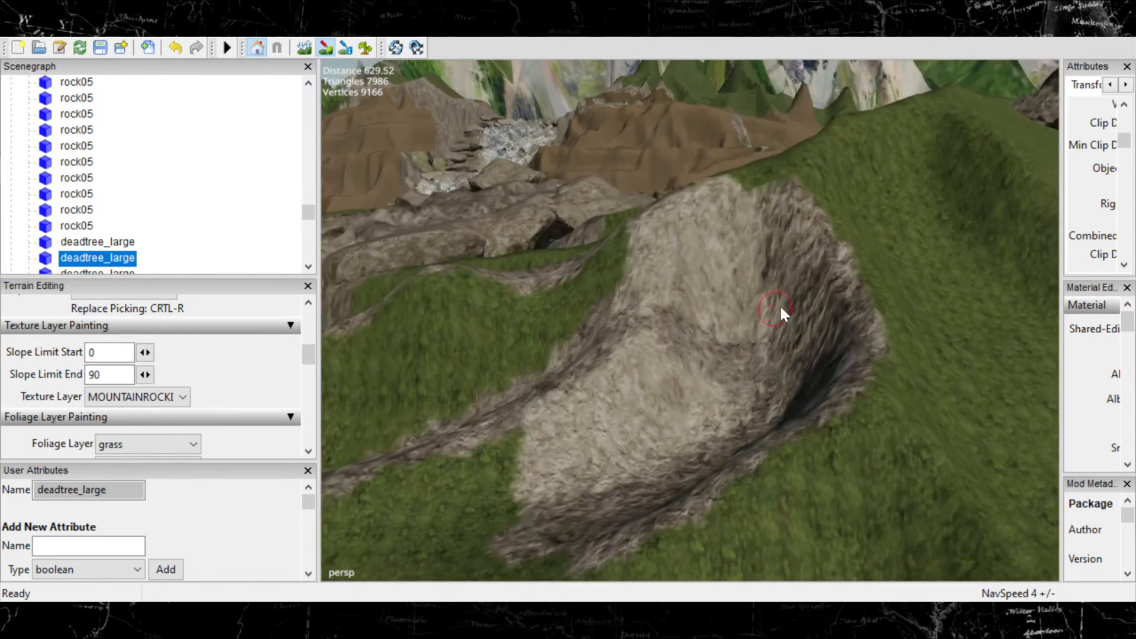
pyautogui.keyDown('alt'); pyautogui.moveTo(569, 421); pyautogui.dragTo(655, 35, button='middle'); pyautogui.keyUp('alt')
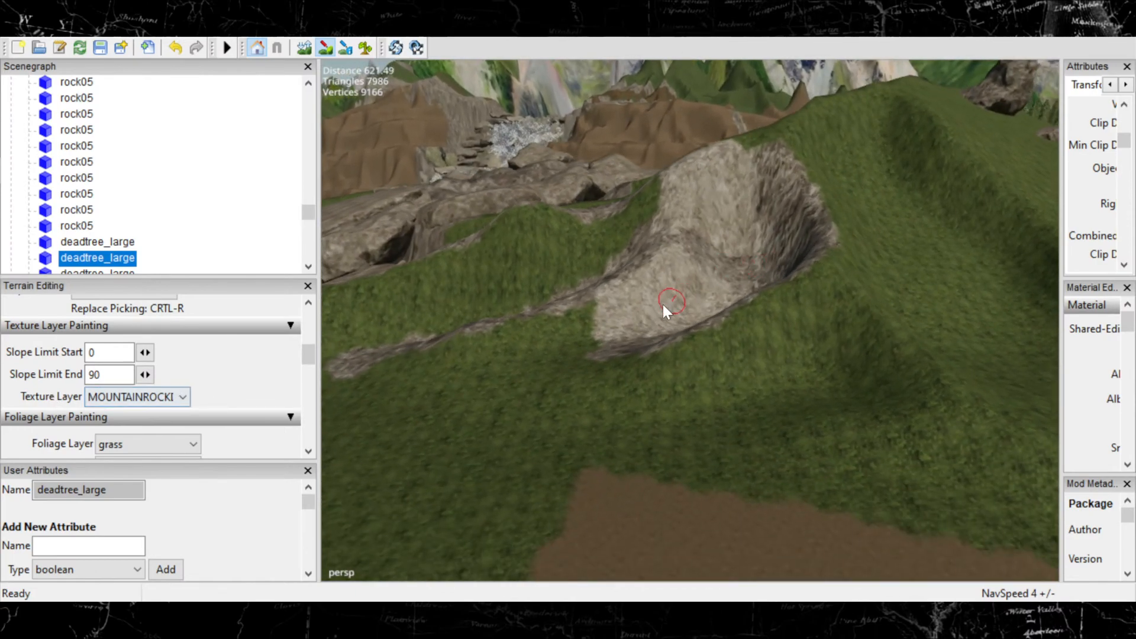
pyautogui.scroll(5, 816, 266)
pyautogui.moveTo(822, 260)
pyautogui.keyDown('alt'); pyautogui.mouseDown(button='middle')
pyautogui.moveTo(706, 378)
pyautogui.moveTo(888, 195)
pyautogui.moveTo(696, 324)
pyautogui.moveTo(822, 258)
pyautogui.mouseUp(button='middle'); pyautogui.keyUp('alt')
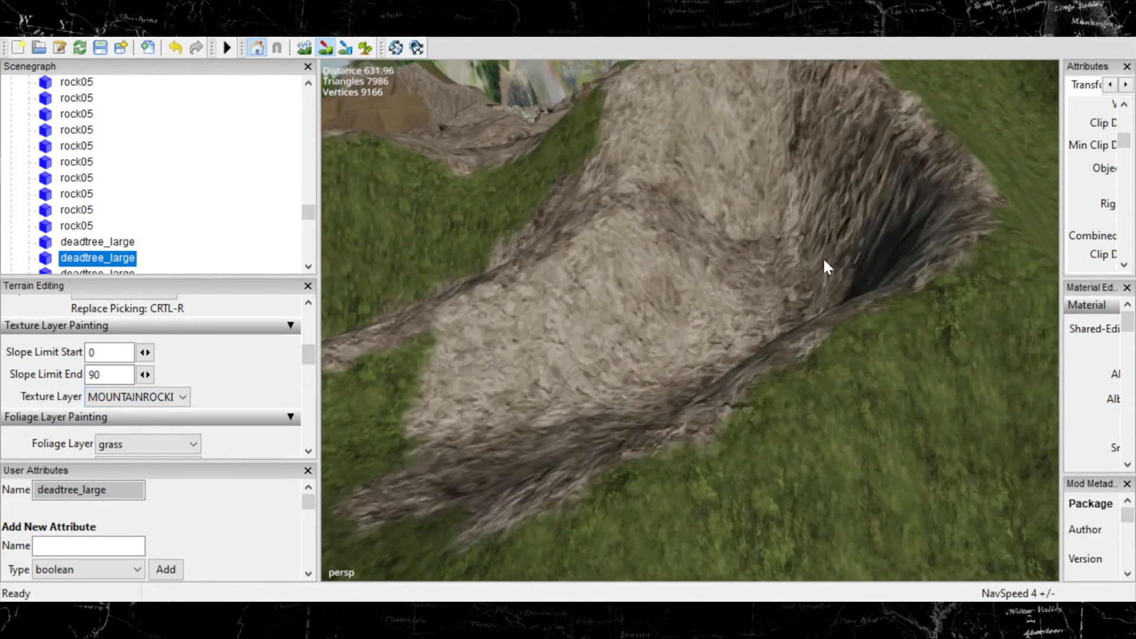
pyautogui.scroll(4, 822, 257)
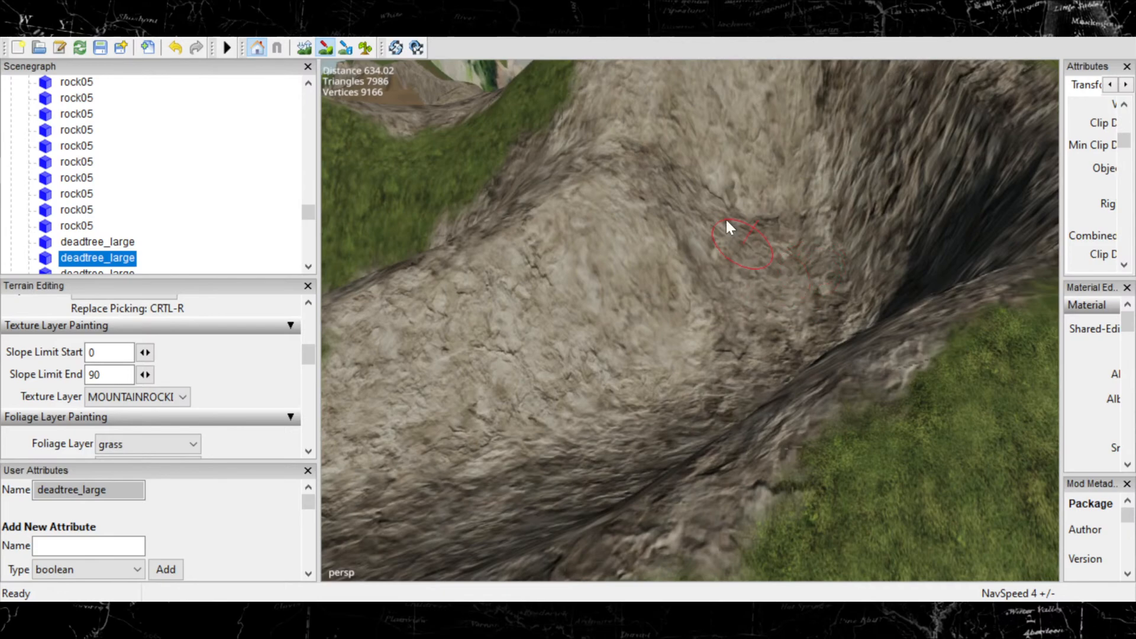
pyautogui.keyDown('alt'); pyautogui.moveTo(675, 376); pyautogui.dragTo(974, 250, button='middle'); pyautogui.keyUp('alt')
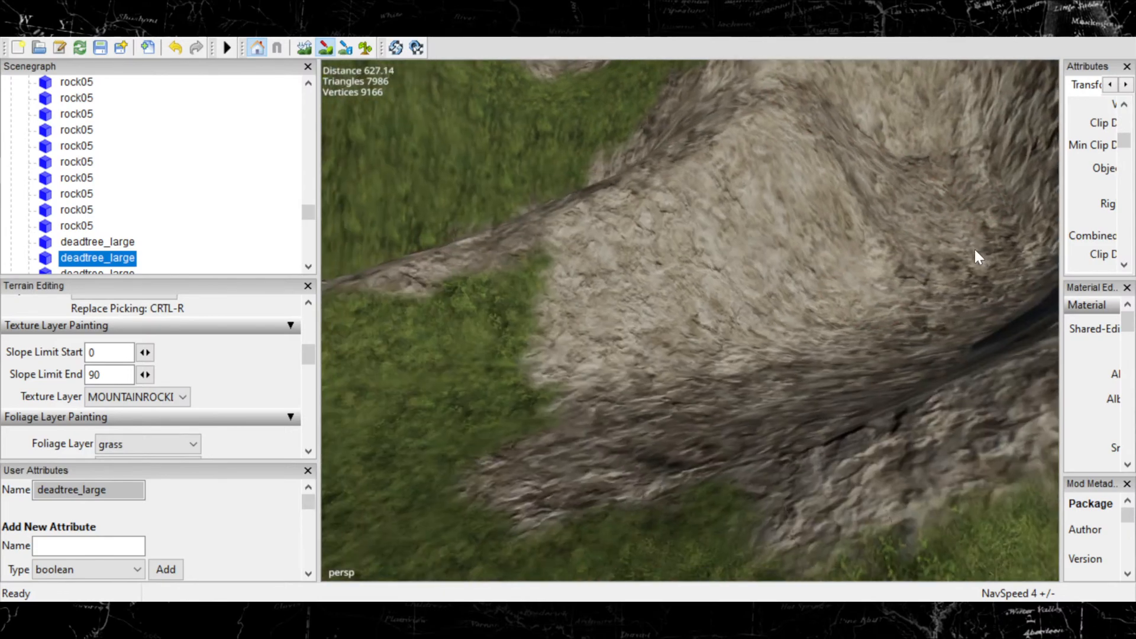
pyautogui.scroll(-5, 591, 316)
pyautogui.moveTo(848, 207)
pyautogui.keyDown('alt'); pyautogui.mouseDown(button='middle')
pyautogui.moveTo(616, 452)
pyautogui.moveTo(595, 437)
pyautogui.mouseUp(button='middle'); pyautogui.keyUp('alt')
pyautogui.keyDown('alt'); pyautogui.moveTo(734, 258); pyautogui.dragTo(725, 297, button='middle'); pyautogui.keyUp('alt')
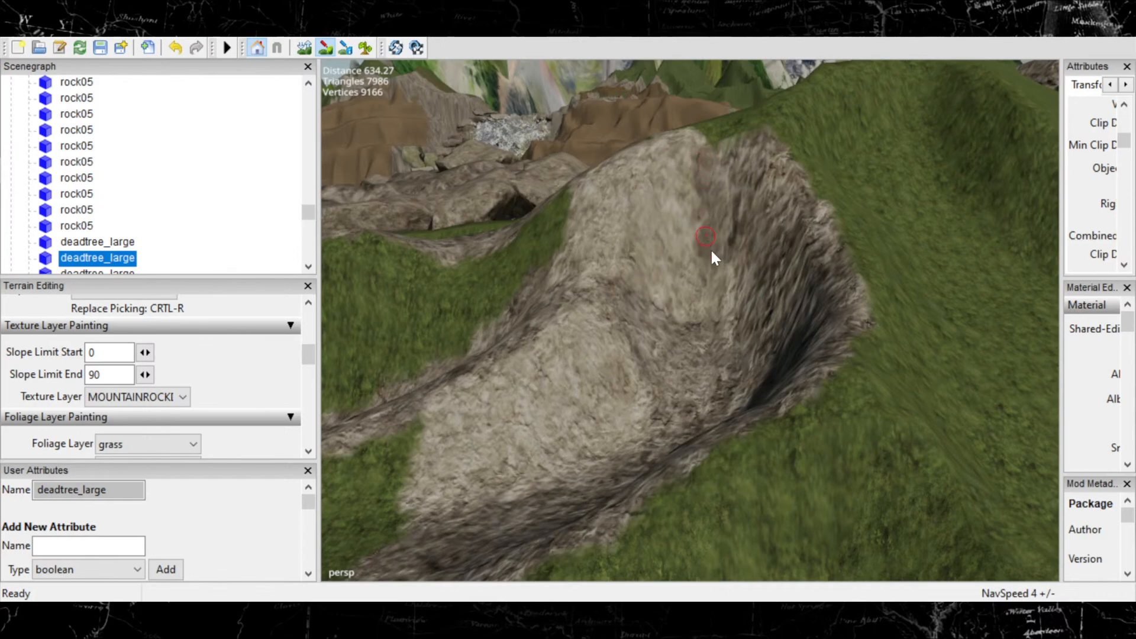
pyautogui.keyDown('alt'); pyautogui.moveTo(778, 340); pyautogui.dragTo(219, 438, button='right'); pyautogui.keyUp('alt')
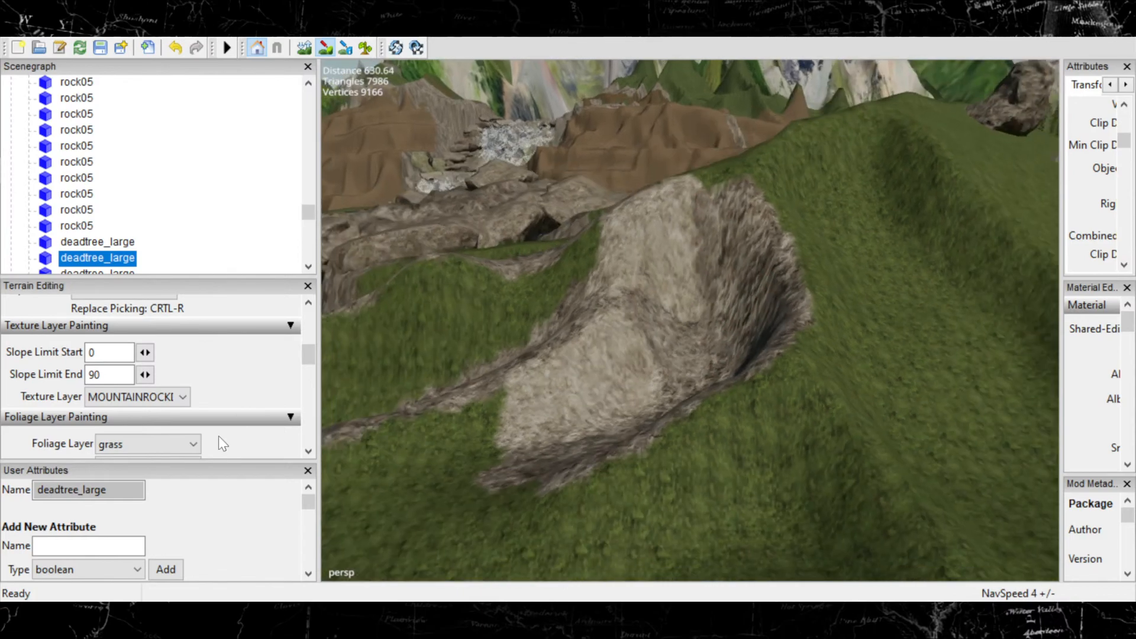
# Paint the MOUNTAINROCKI texture over the steep grassy bank beyond the shaded hollow, on the side away from the gully.
pyautogui.keyDown('alt'); pyautogui.moveTo(645, 385); pyautogui.dragTo(1030, 143, button='middle'); pyautogui.keyUp('alt')
pyautogui.keyDown('alt'); pyautogui.moveTo(640, 311); pyautogui.dragTo(781, 296, button='middle'); pyautogui.keyUp('alt')
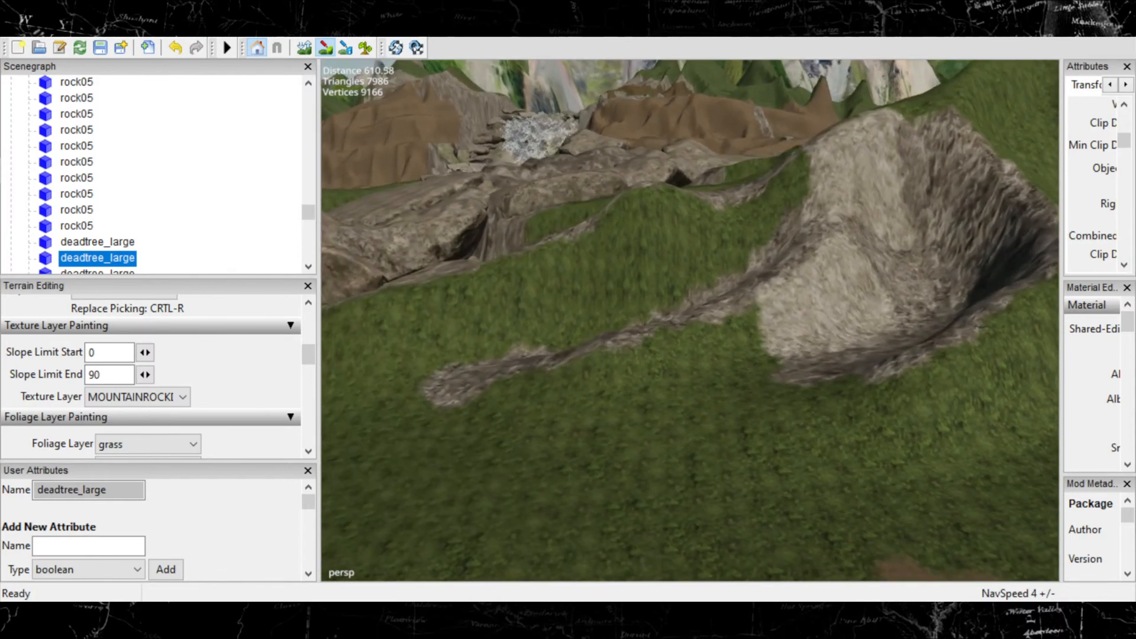
pyautogui.moveTo(731, 327)
pyautogui.keyDown('alt'); pyautogui.mouseDown(button='middle')
pyautogui.moveTo(844, 393)
pyautogui.moveTo(601, 309)
pyautogui.moveTo(269, 319)
pyautogui.moveTo(133, 297)
pyautogui.moveTo(191, 301)
pyautogui.moveTo(843, 456)
pyautogui.mouseUp(button='middle'); pyautogui.keyUp('alt')
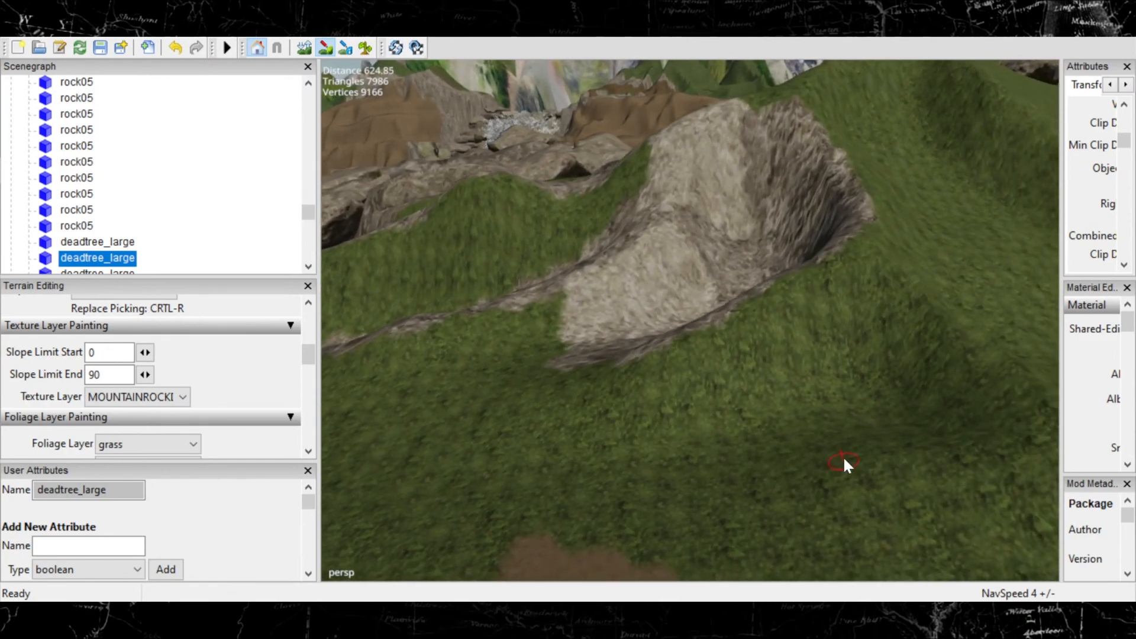
pyautogui.moveTo(898, 398)
pyautogui.mouseDown()
pyautogui.moveTo(943, 436)
pyautogui.moveTo(979, 419)
pyautogui.moveTo(944, 361)
pyautogui.moveTo(868, 291)
pyautogui.mouseUp()
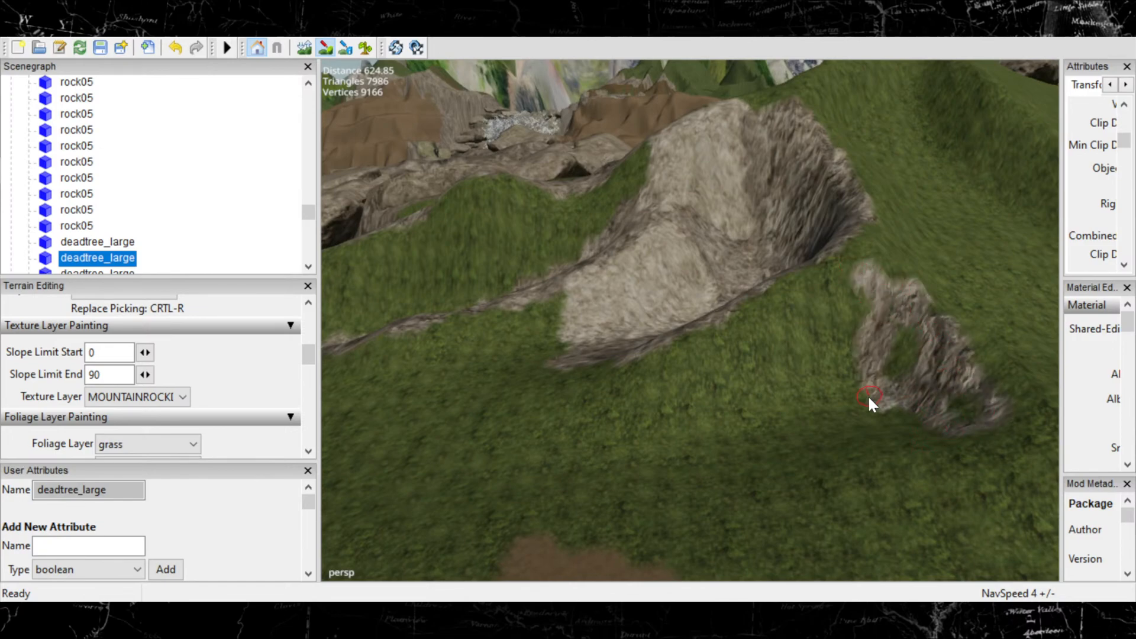
pyautogui.moveTo(947, 393)
pyautogui.mouseDown()
pyautogui.moveTo(986, 353)
pyautogui.moveTo(931, 306)
pyautogui.moveTo(1006, 417)
pyautogui.moveTo(930, 441)
pyautogui.mouseUp()
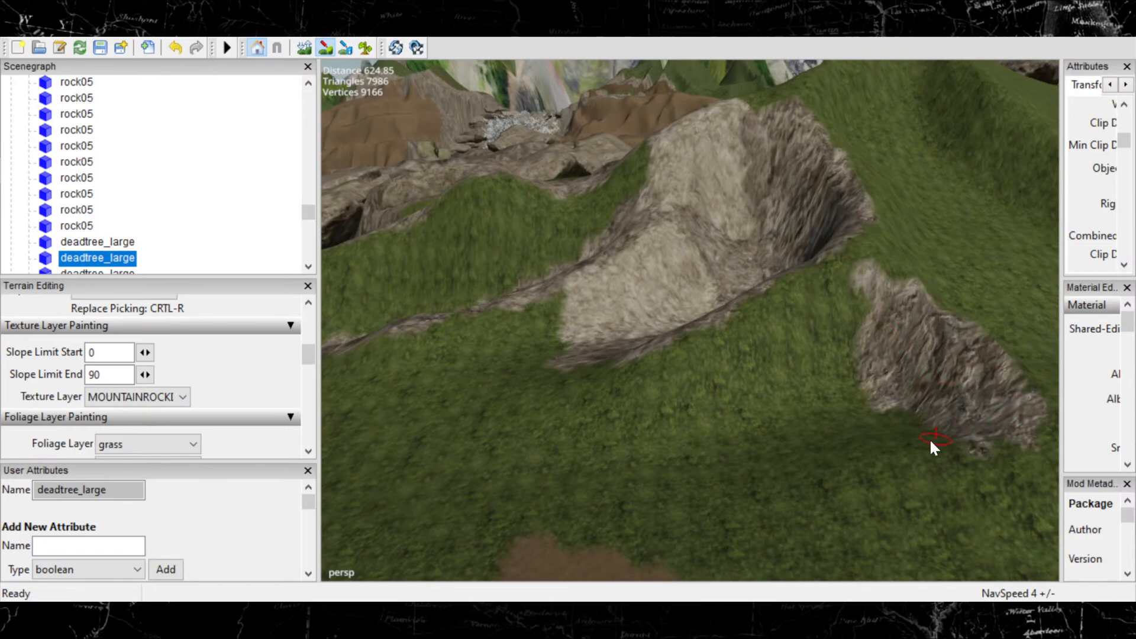
# Paint the mountainRock04 texture layer over the grass at the foot of the light rock, beside the gully.
pyautogui.moveTo(520, 350)
pyautogui.keyDown('alt'); pyautogui.mouseDown(button='middle')
pyautogui.moveTo(927, 404)
pyautogui.moveTo(939, 491)
pyautogui.moveTo(701, 385)
pyautogui.moveTo(322, 77)
pyautogui.mouseUp(button='middle'); pyautogui.keyUp('alt')
pyautogui.click(330, 51)
pyautogui.moveTo(550, 236)
pyautogui.keyDown('alt'); pyautogui.mouseDown()
pyautogui.moveTo(635, 307)
pyautogui.moveTo(708, 265)
pyautogui.moveTo(639, 296)
pyautogui.moveTo(614, 290)
pyautogui.moveTo(634, 265)
pyautogui.moveTo(670, 300)
pyautogui.moveTo(712, 248)
pyautogui.moveTo(769, 230)
pyautogui.mouseUp(); pyautogui.keyUp('alt')
pyautogui.scroll(-5, 700, 278)
pyautogui.keyDown('alt'); pyautogui.moveTo(764, 216); pyautogui.dragTo(549, 212); pyautogui.keyUp('alt')
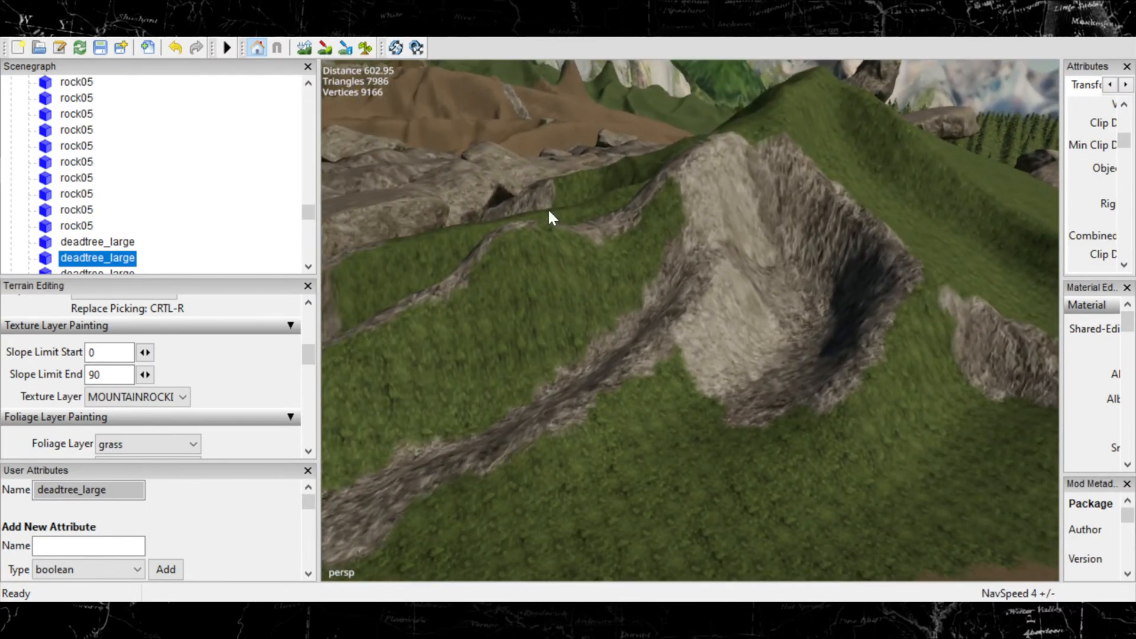
pyautogui.click(324, 47)
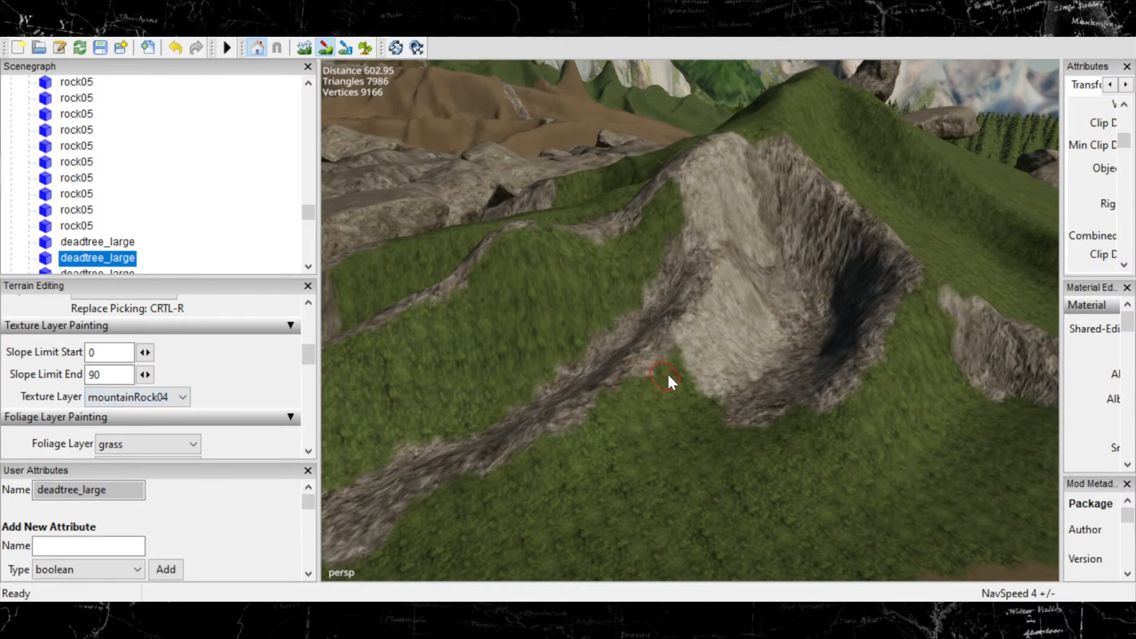
pyautogui.moveTo(658, 366); pyautogui.dragTo(674, 364)
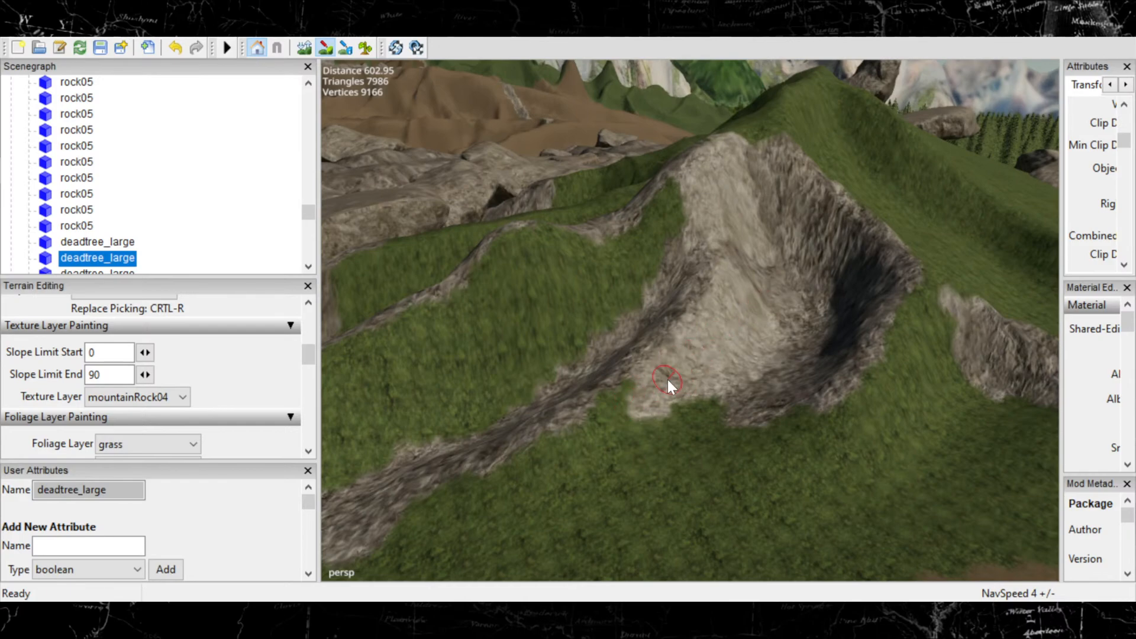
# Extend the mountainRock04 texture over the grass along the gully's lower edge and across to the hollow's lower rim.
pyautogui.scroll(4, 724, 384)
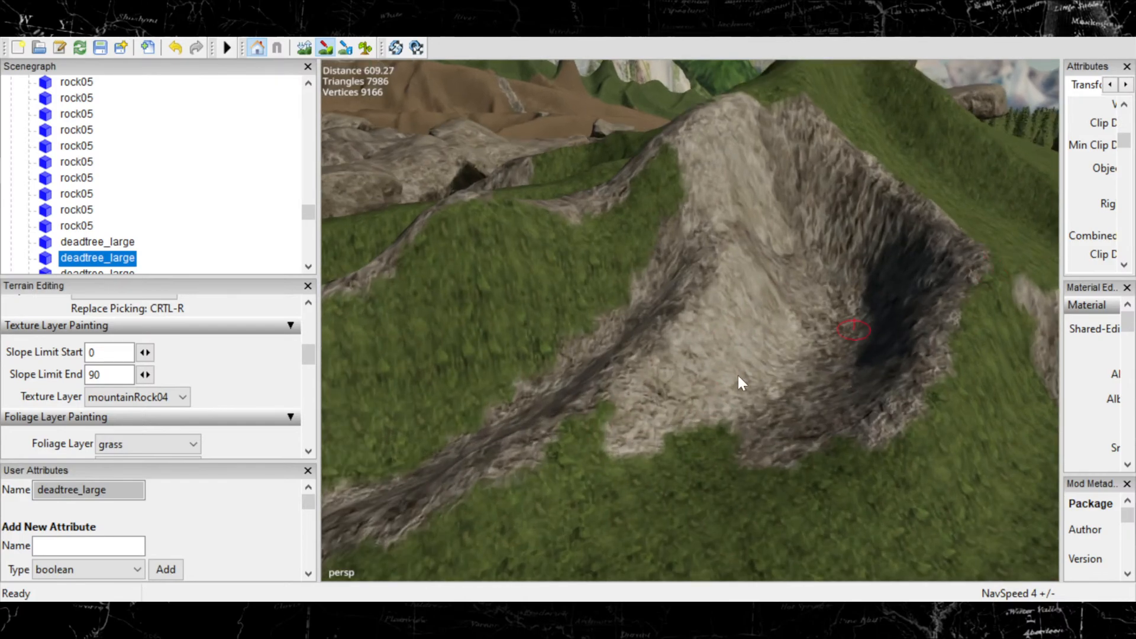
pyautogui.keyDown('alt'); pyautogui.moveTo(893, 312); pyautogui.dragTo(459, 330, button='right'); pyautogui.keyUp('alt')
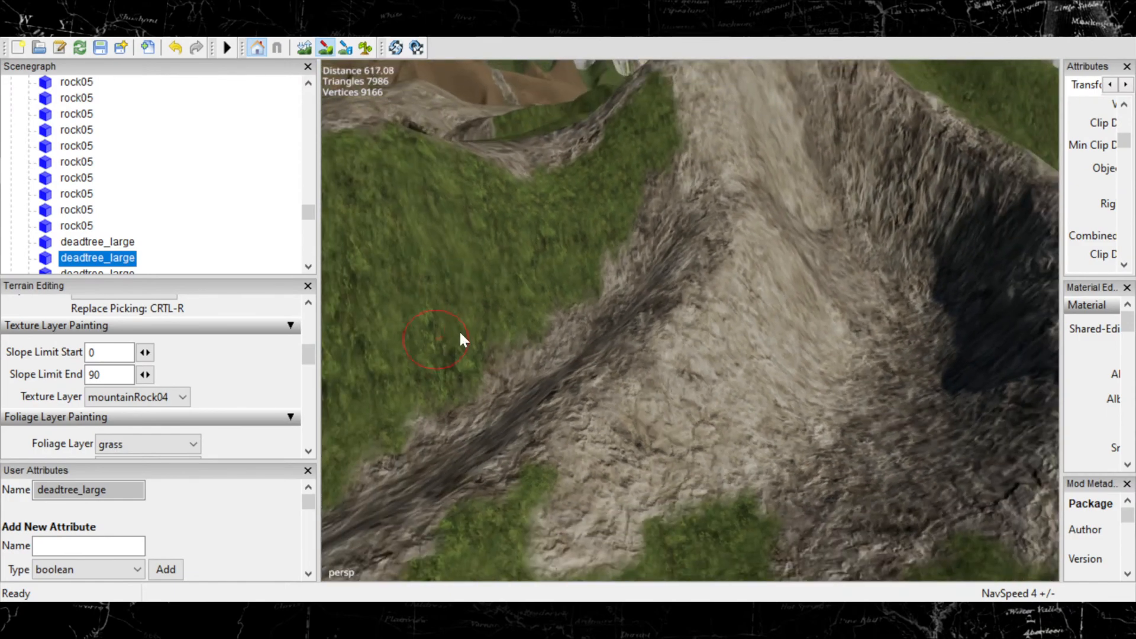
pyautogui.moveTo(698, 339)
pyautogui.keyDown('alt'); pyautogui.mouseDown()
pyautogui.moveTo(591, 371)
pyautogui.moveTo(607, 316)
pyautogui.moveTo(659, 344)
pyautogui.moveTo(689, 314)
pyautogui.mouseUp(); pyautogui.keyUp('alt')
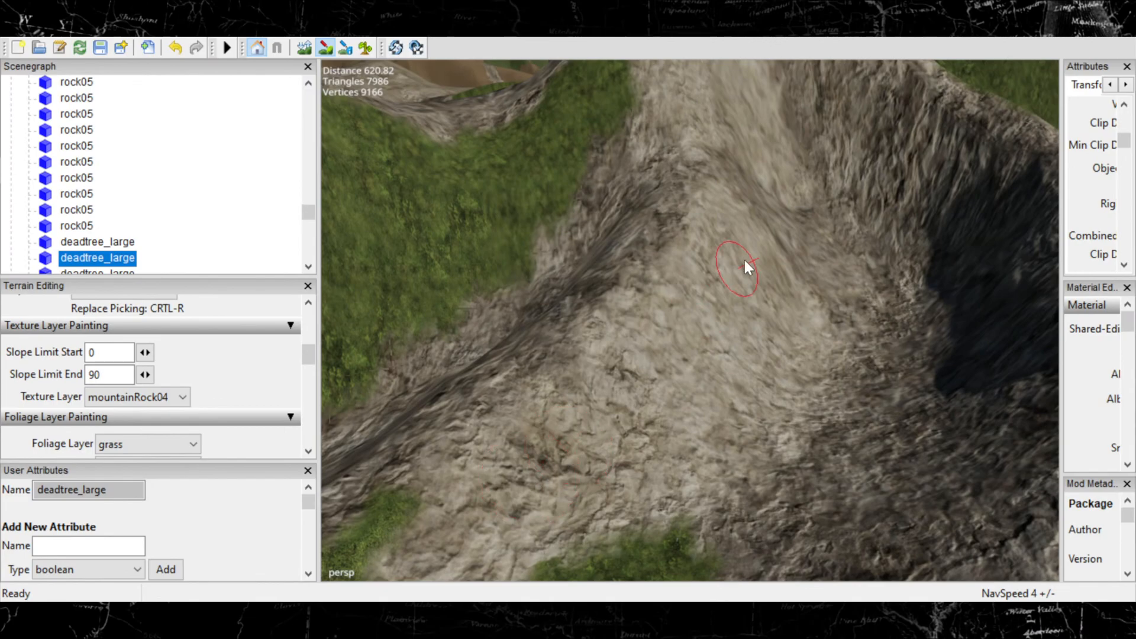
pyautogui.moveTo(641, 359)
pyautogui.keyDown('alt'); pyautogui.mouseDown()
pyautogui.moveTo(638, 423)
pyautogui.moveTo(955, 219)
pyautogui.moveTo(594, 406)
pyautogui.moveTo(507, 482)
pyautogui.mouseUp(); pyautogui.keyUp('alt')
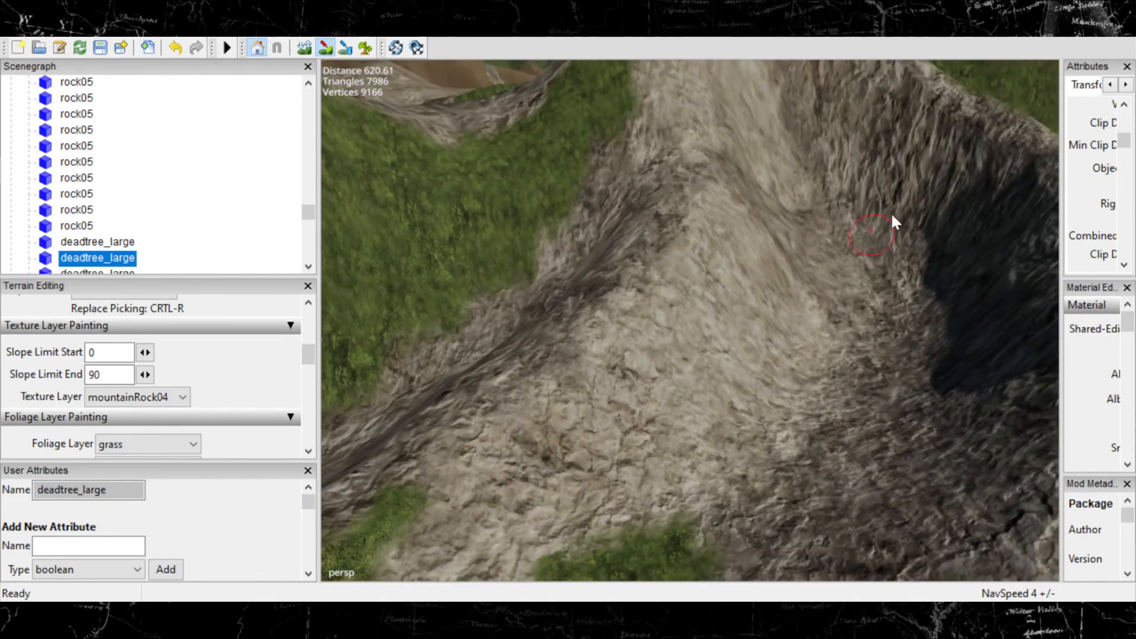
pyautogui.keyDown('alt'); pyautogui.moveTo(619, 406); pyautogui.dragTo(794, 393); pyautogui.keyUp('alt')
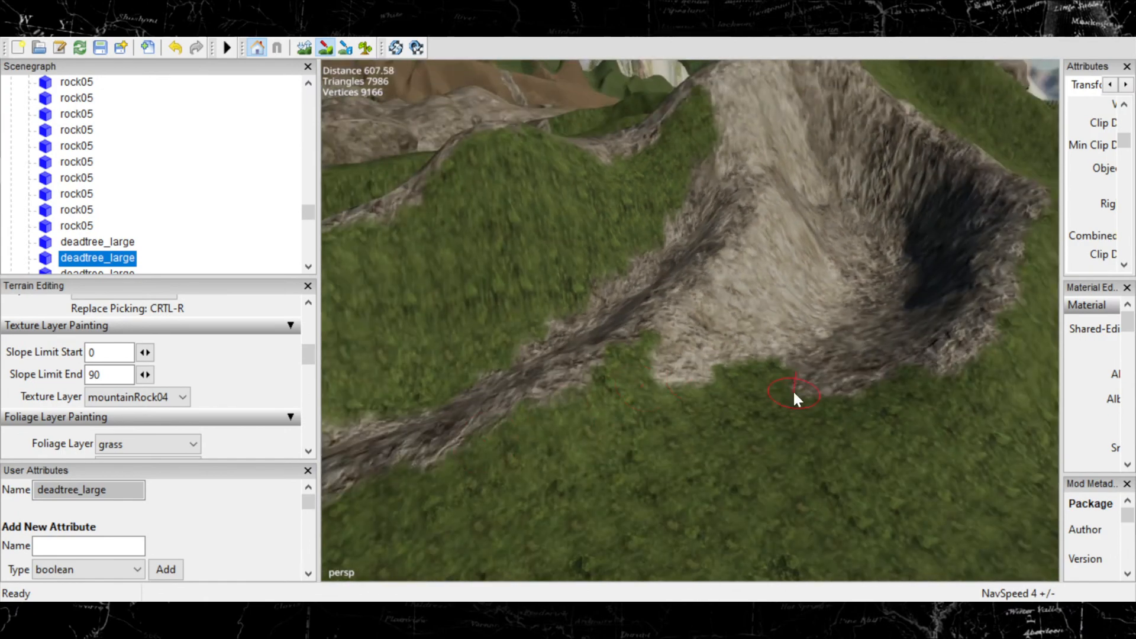
pyautogui.moveTo(699, 390)
pyautogui.mouseDown()
pyautogui.moveTo(649, 397)
pyautogui.moveTo(738, 350)
pyautogui.moveTo(647, 357)
pyautogui.moveTo(647, 348)
pyautogui.moveTo(603, 393)
pyautogui.moveTo(546, 422)
pyautogui.moveTo(329, 499)
pyautogui.moveTo(615, 461)
pyautogui.mouseUp()
pyautogui.moveTo(752, 408)
pyautogui.mouseDown()
pyautogui.moveTo(392, 525)
pyautogui.moveTo(775, 372)
pyautogui.mouseUp()
# Continue the mountainRock04 texture down the gully's lower side to its foot, filling the remaining grass notch.
pyautogui.scroll(-3, 775, 376)
pyautogui.moveTo(577, 432)
pyautogui.keyDown('alt'); pyautogui.mouseDown(button='middle')
pyautogui.moveTo(858, 268)
pyautogui.moveTo(825, 356)
pyautogui.moveTo(884, 299)
pyautogui.mouseUp(button='middle'); pyautogui.keyUp('alt')
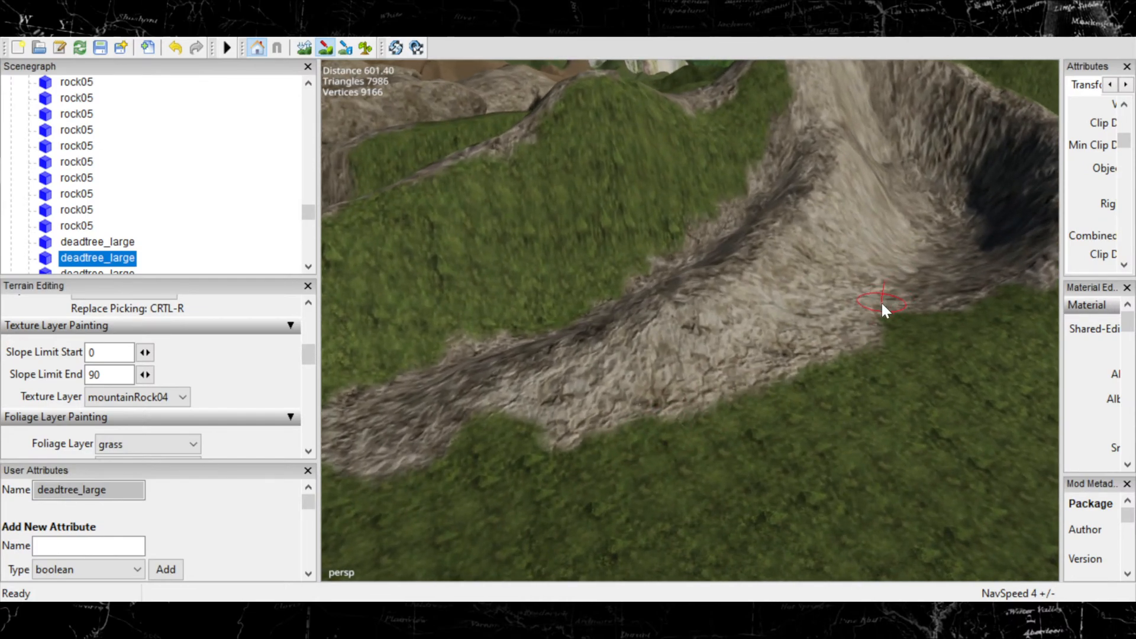
pyautogui.moveTo(862, 329)
pyautogui.mouseDown()
pyautogui.moveTo(606, 428)
pyautogui.moveTo(398, 477)
pyautogui.mouseUp()
pyautogui.moveTo(590, 454)
pyautogui.mouseDown()
pyautogui.moveTo(499, 465)
pyautogui.moveTo(427, 492)
pyautogui.moveTo(503, 485)
pyautogui.moveTo(438, 508)
pyautogui.moveTo(354, 491)
pyautogui.mouseUp()
pyautogui.keyDown('alt'); pyautogui.moveTo(680, 441); pyautogui.dragTo(524, 497, button='right'); pyautogui.keyUp('alt')
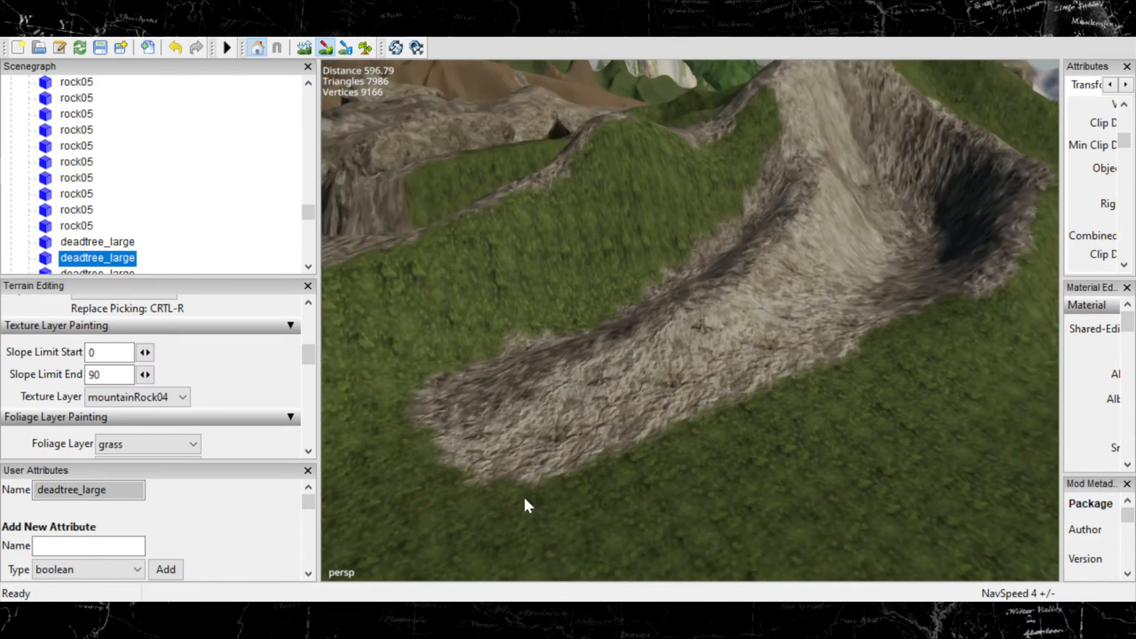
# Extend the mountainRock04 texture further past the gully's foot and blend its edge into the surrounding grass.
pyautogui.keyDown('alt'); pyautogui.moveTo(524, 497); pyautogui.dragTo(686, 432); pyautogui.keyUp('alt')
pyautogui.moveTo(585, 433)
pyautogui.mouseDown()
pyautogui.moveTo(436, 442)
pyautogui.moveTo(501, 412)
pyautogui.moveTo(436, 425)
pyautogui.moveTo(474, 401)
pyautogui.moveTo(423, 411)
pyautogui.moveTo(466, 383)
pyautogui.mouseUp()
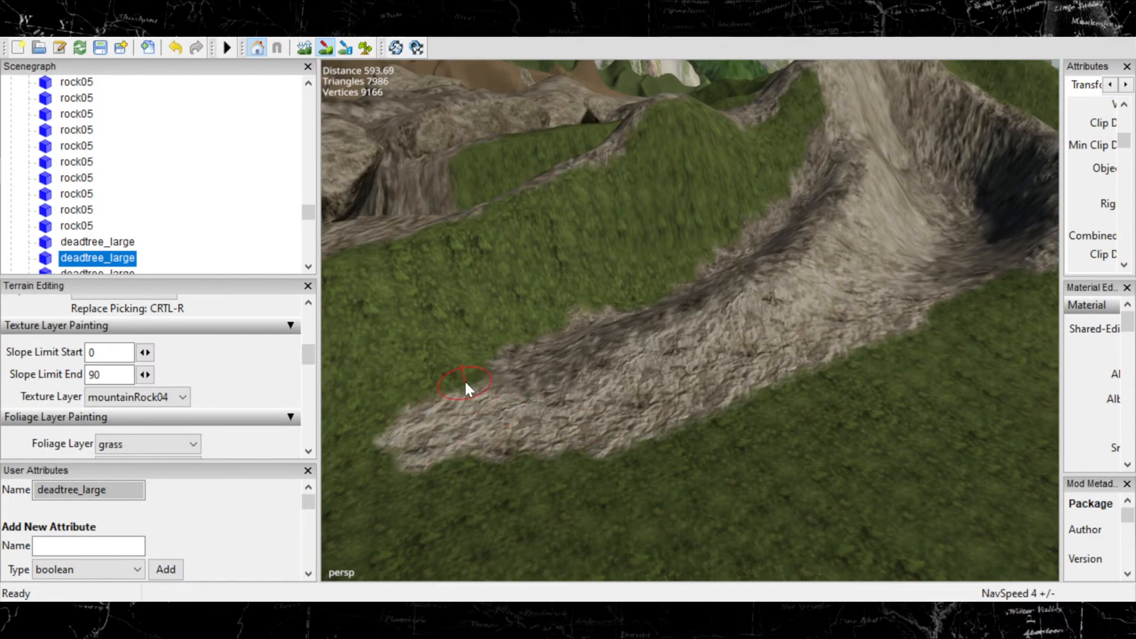
pyautogui.moveTo(647, 381)
pyautogui.keyDown('alt'); pyautogui.mouseDown()
pyautogui.moveTo(507, 414)
pyautogui.moveTo(275, 427)
pyautogui.mouseUp(); pyautogui.keyUp('alt')
pyautogui.keyDown('alt'); pyautogui.moveTo(531, 346); pyautogui.dragTo(342, 453); pyautogui.keyUp('alt')
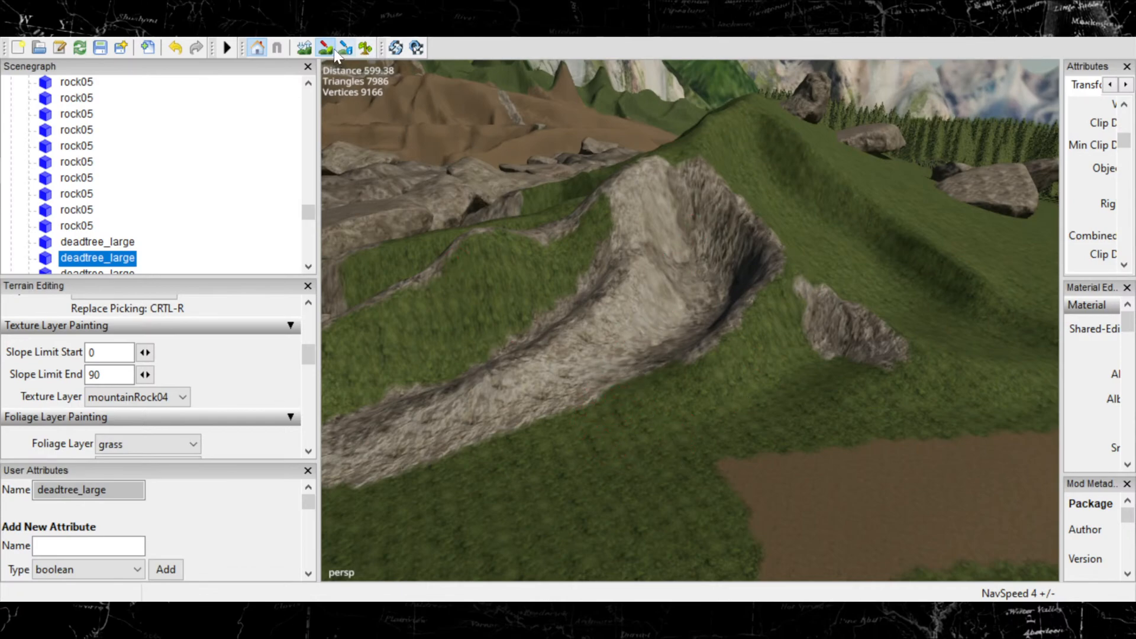
# Paint the mountainRockDar texture layer over the grass below the hollow's outer rim, on the side facing the dirt road.
pyautogui.moveTo(675, 371)
pyautogui.keyDown('alt'); pyautogui.mouseDown()
pyautogui.moveTo(470, 335)
pyautogui.moveTo(751, 370)
pyautogui.moveTo(455, 309)
pyautogui.moveTo(766, 340)
pyautogui.moveTo(783, 314)
pyautogui.moveTo(709, 354)
pyautogui.moveTo(680, 352)
pyautogui.moveTo(697, 369)
pyautogui.mouseUp(); pyautogui.keyUp('alt')
pyautogui.scroll(4, 511, 349)
pyautogui.scroll(-3, 477, 303)
pyautogui.scroll(-5, 680, 352)
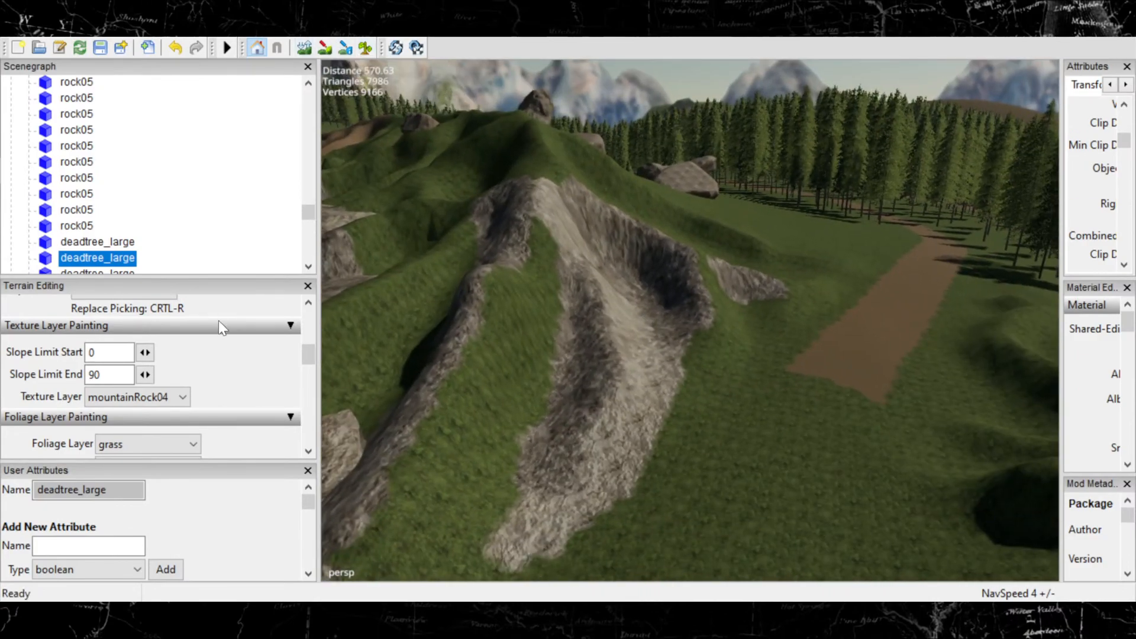
pyautogui.click(168, 397)
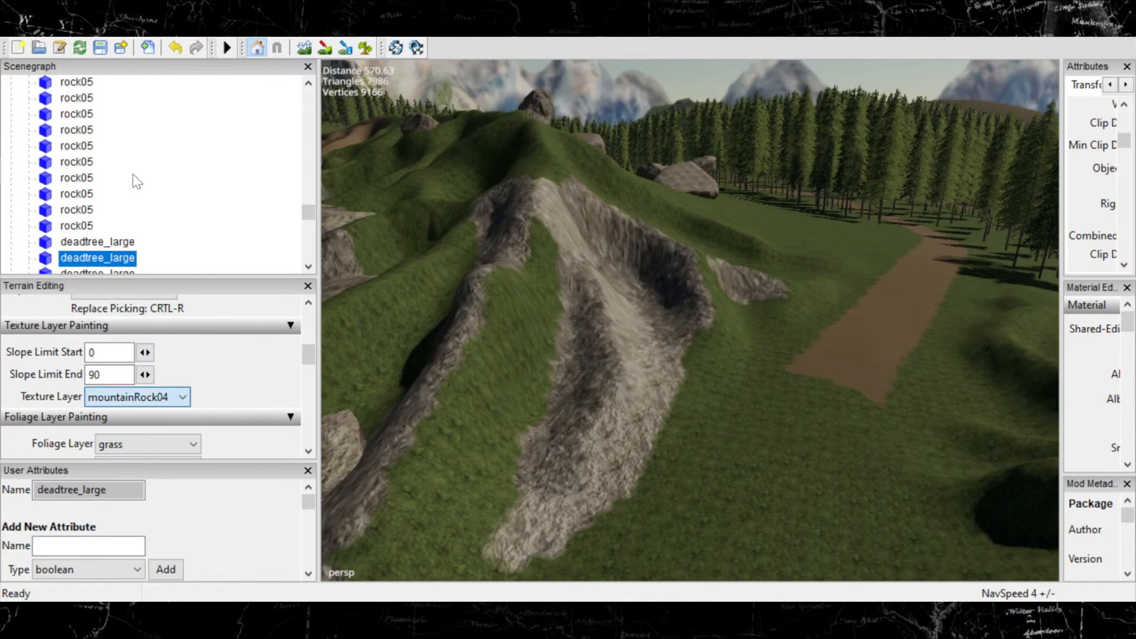
pyautogui.click(143, 59)
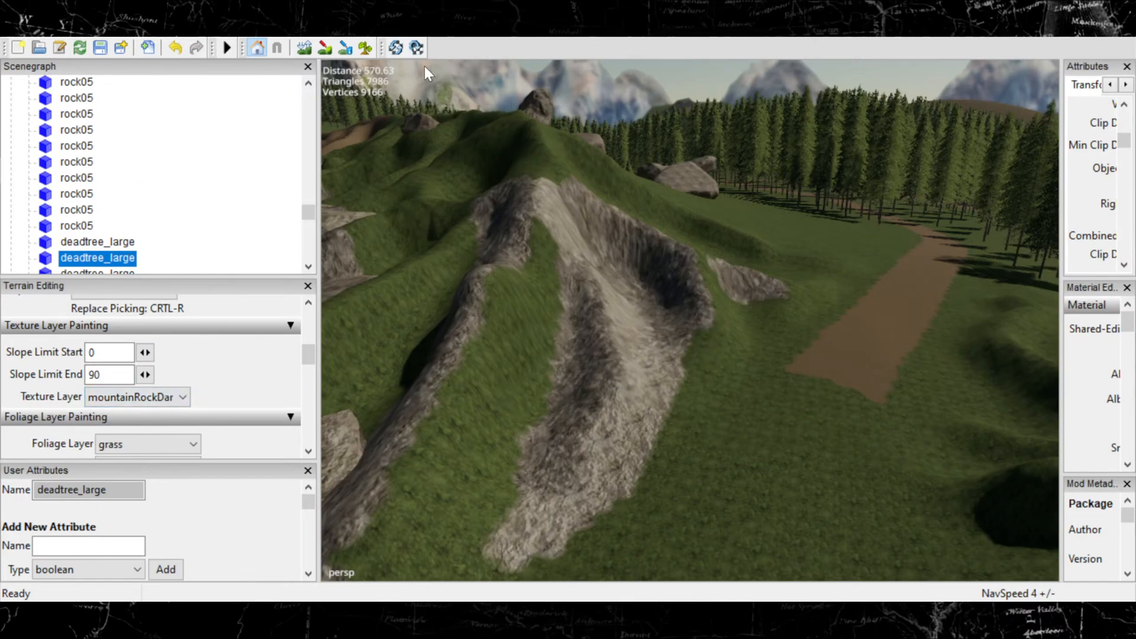
pyautogui.click(325, 47)
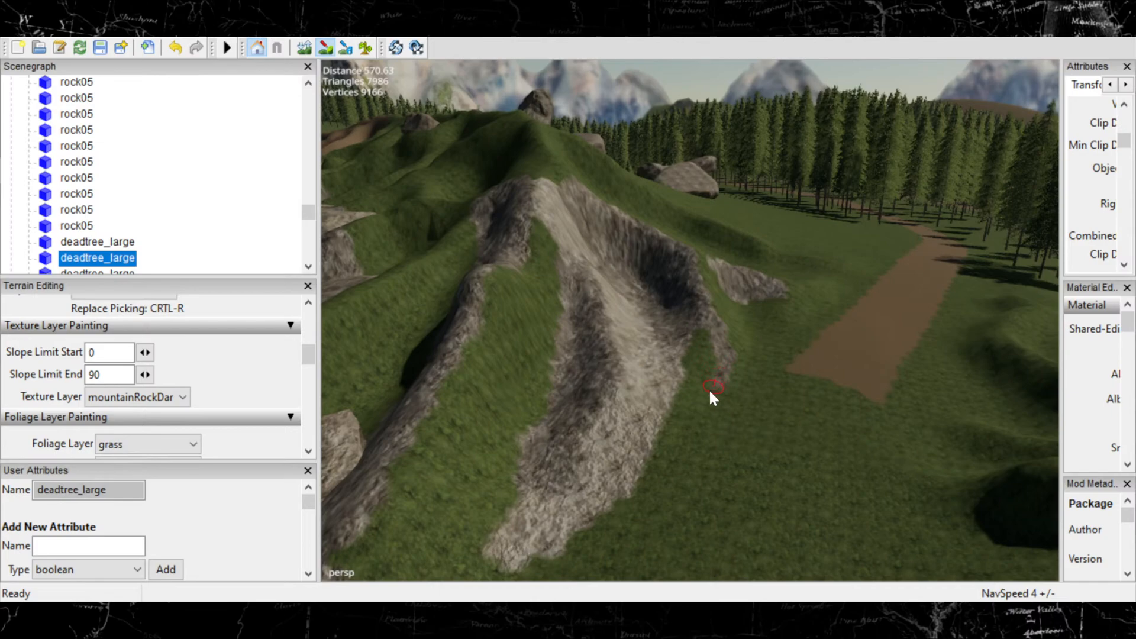
pyautogui.moveTo(695, 370)
pyautogui.mouseDown()
pyautogui.moveTo(702, 340)
pyautogui.moveTo(707, 371)
pyautogui.mouseUp()
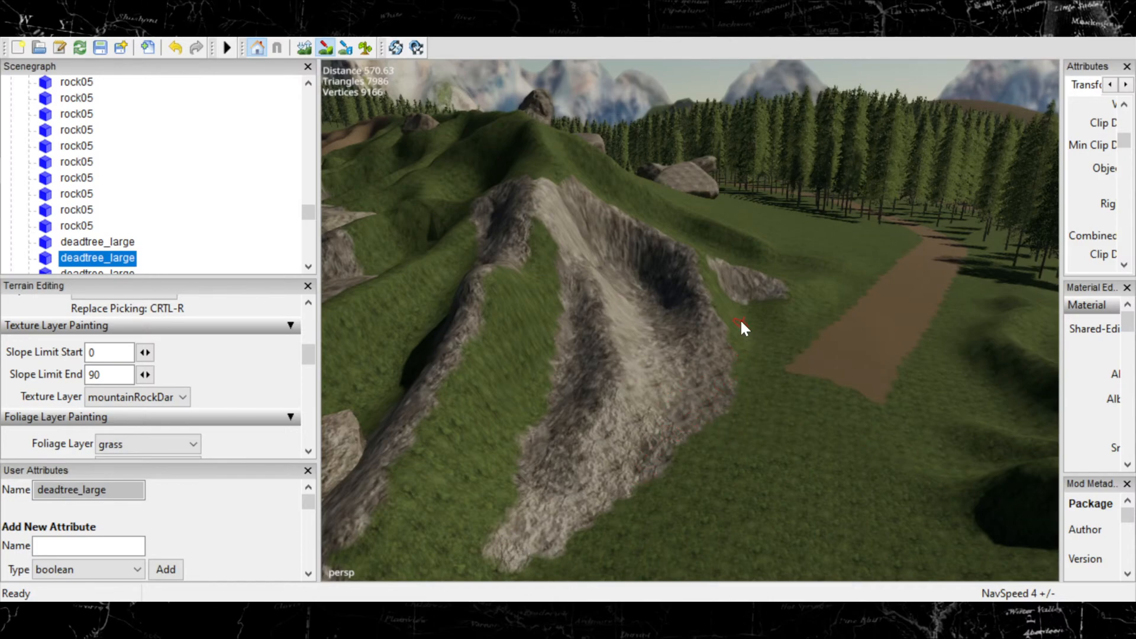
pyautogui.moveTo(735, 331); pyautogui.dragTo(740, 343)
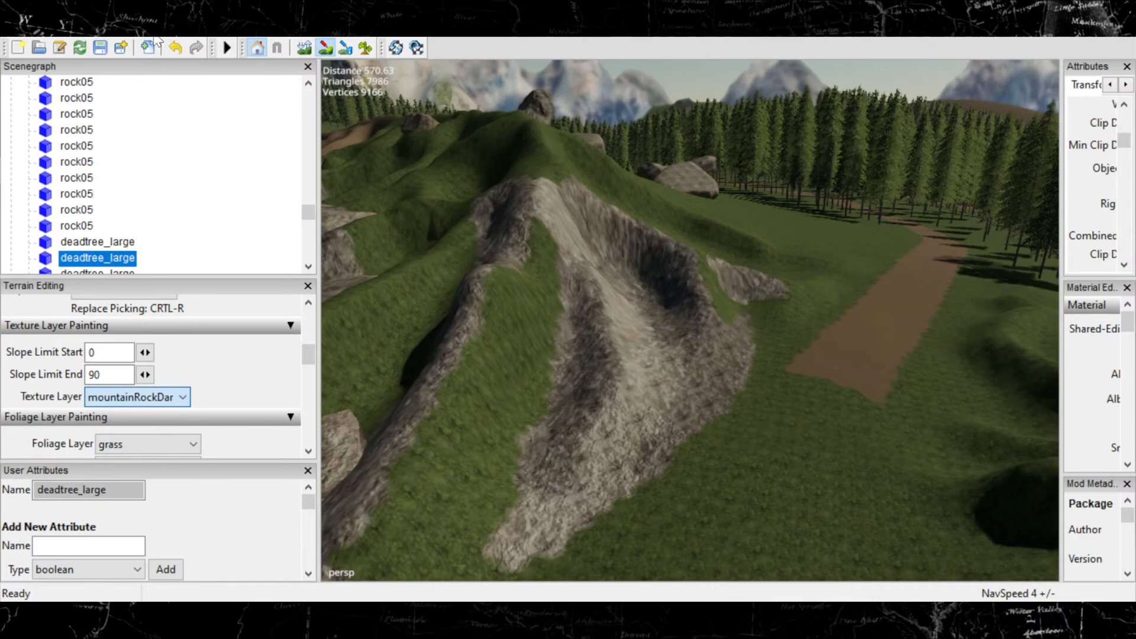
# Paint a patch of the FORESTLEAVES texture layer on the floor of the shaded hollow.
pyautogui.click(140, 194)
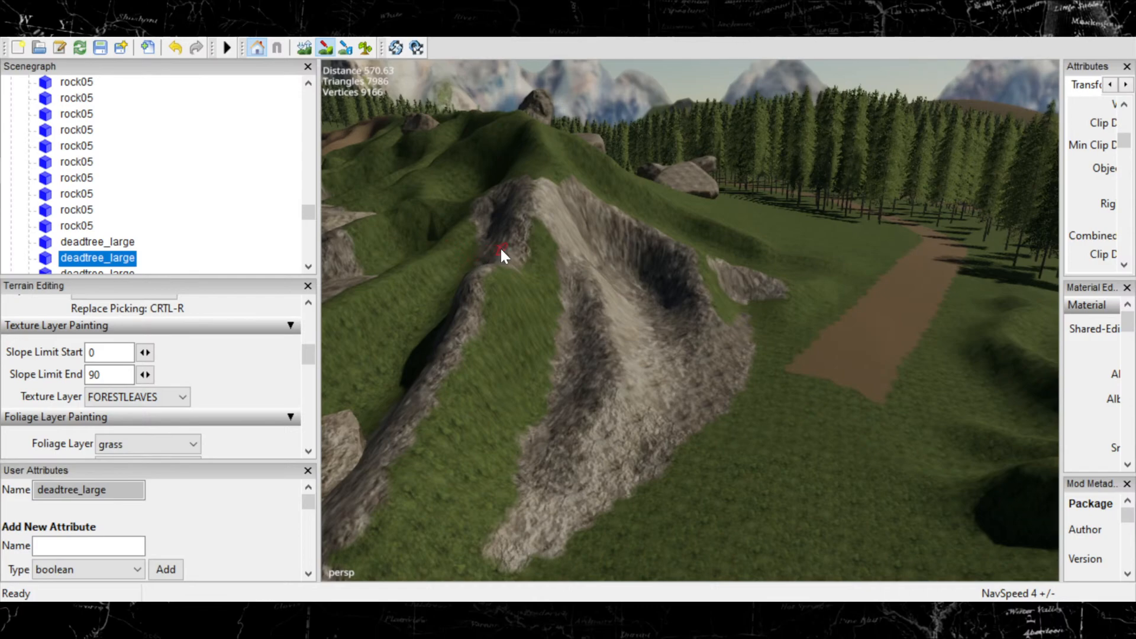
pyautogui.keyDown('alt'); pyautogui.moveTo(610, 282); pyautogui.dragTo(538, 449, button='middle'); pyautogui.keyUp('alt')
pyautogui.keyDown('alt'); pyautogui.moveTo(592, 441); pyautogui.dragTo(844, 251, button='right'); pyautogui.keyUp('alt')
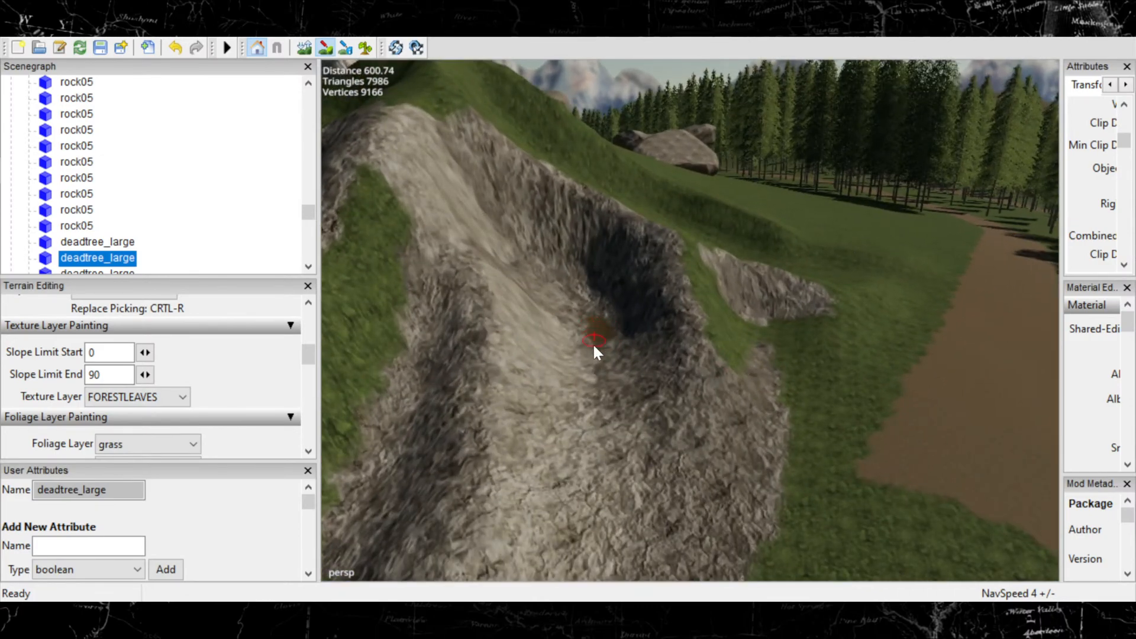
pyautogui.moveTo(579, 335); pyautogui.dragTo(585, 348)
pyautogui.keyDown('alt'); pyautogui.moveTo(585, 348); pyautogui.dragTo(938, 220, button='right'); pyautogui.keyUp('alt')
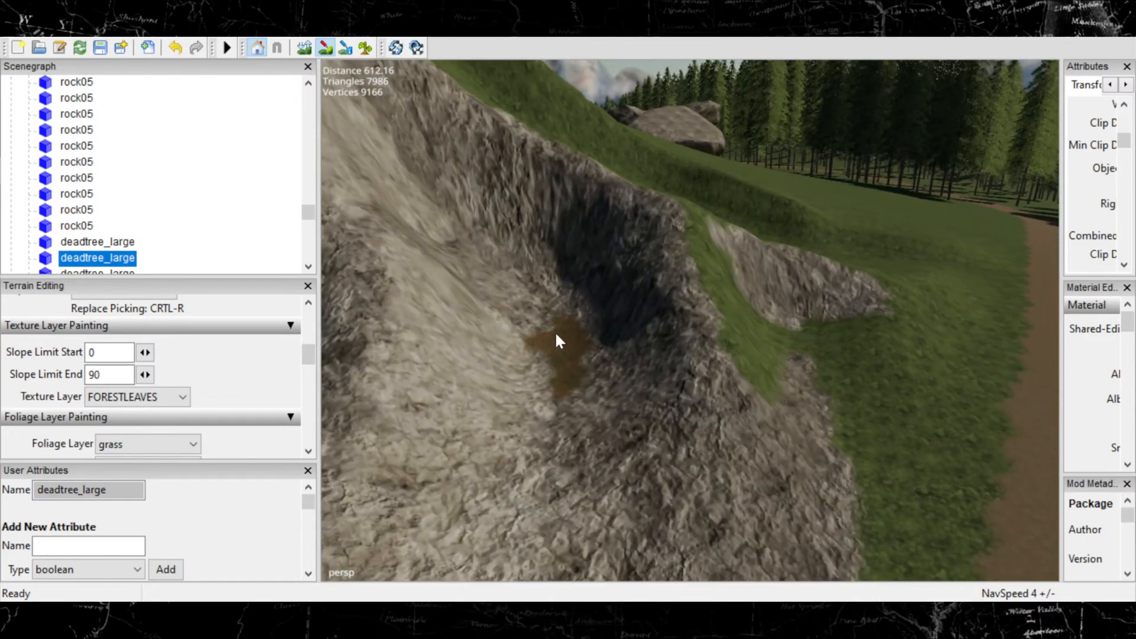
# Extend the FORESTLEAVES patch as a narrow tapering strip up into the crease at the back of the hollow.
pyautogui.keyDown('alt'); pyautogui.moveTo(555, 331); pyautogui.dragTo(635, 353, button='middle'); pyautogui.keyUp('alt')
pyautogui.keyDown('alt'); pyautogui.moveTo(634, 353); pyautogui.dragTo(1006, 183, button='right'); pyautogui.keyUp('alt')
pyautogui.keyDown('alt'); pyautogui.moveTo(694, 276); pyautogui.dragTo(584, 280, button='right'); pyautogui.keyUp('alt')
pyautogui.moveTo(585, 279)
pyautogui.keyDown('alt'); pyautogui.mouseDown()
pyautogui.moveTo(725, 307)
pyautogui.moveTo(713, 285)
pyautogui.mouseUp(); pyautogui.keyUp('alt')
pyautogui.scroll(-5, 639, 296)
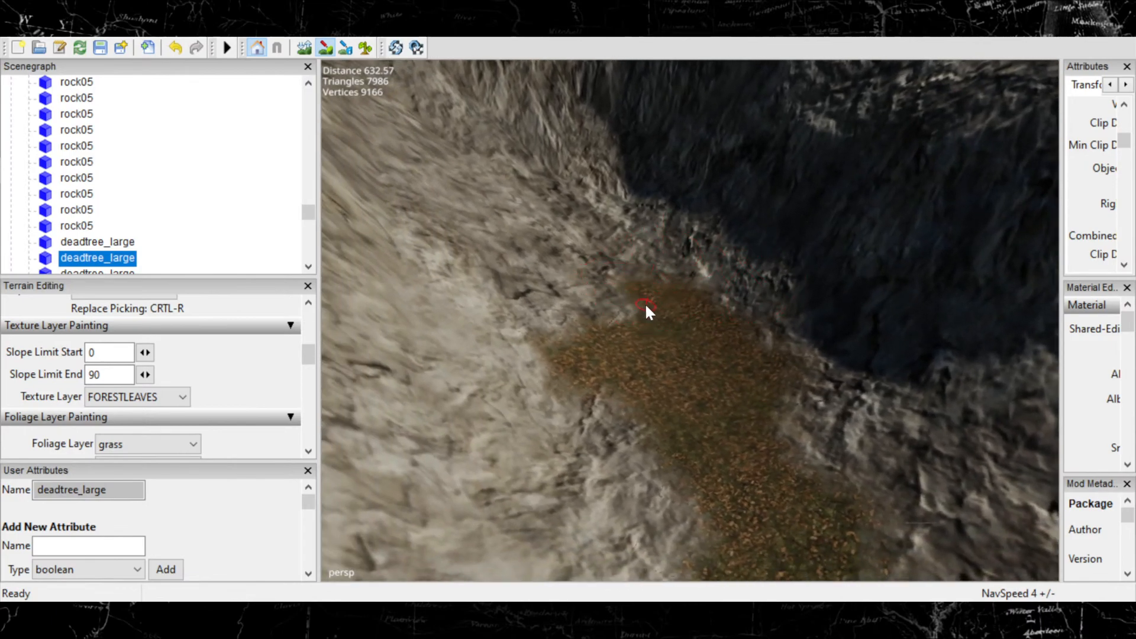
pyautogui.moveTo(645, 289); pyautogui.dragTo(575, 216)
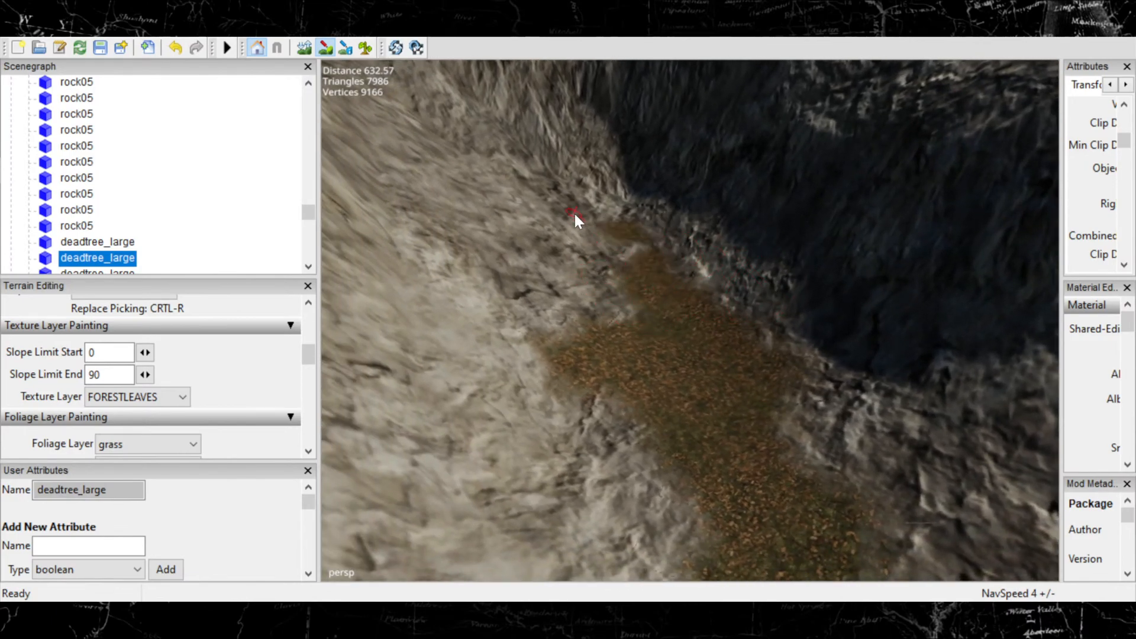
pyautogui.moveTo(598, 264)
pyautogui.mouseDown()
pyautogui.moveTo(567, 261)
pyautogui.moveTo(570, 225)
pyautogui.moveTo(588, 213)
pyautogui.mouseUp()
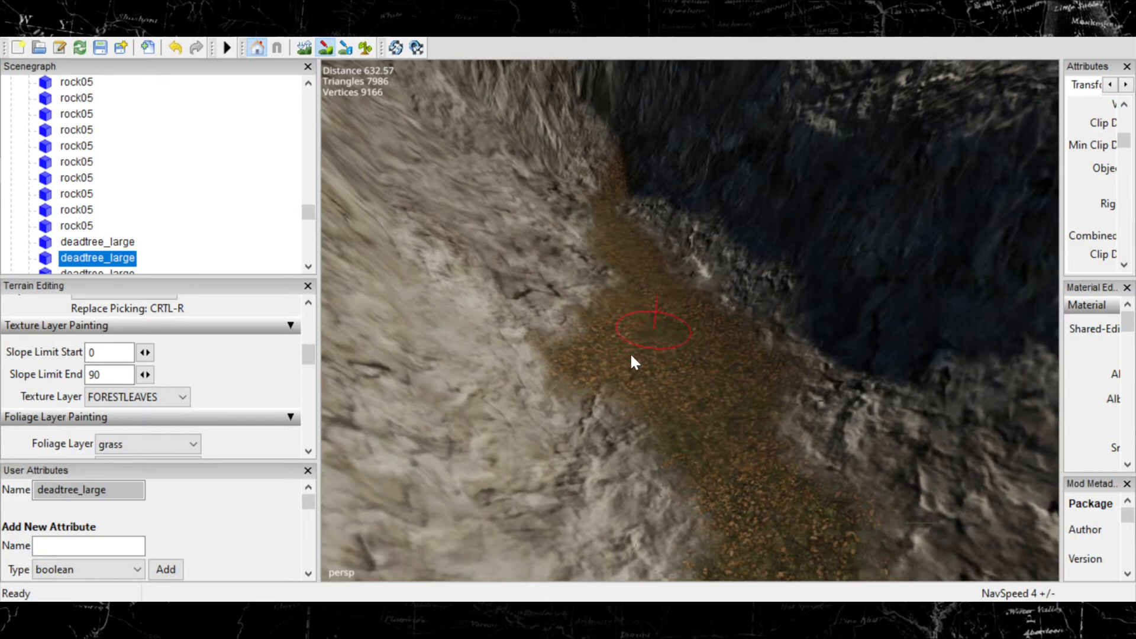
# Continue the FORESTLEAVES texture down the hollow's floor towards its mouth, with an irregular outline on the rock.
pyautogui.keyDown('alt'); pyautogui.moveTo(711, 366); pyautogui.dragTo(660, 398, button='right'); pyautogui.keyUp('alt')
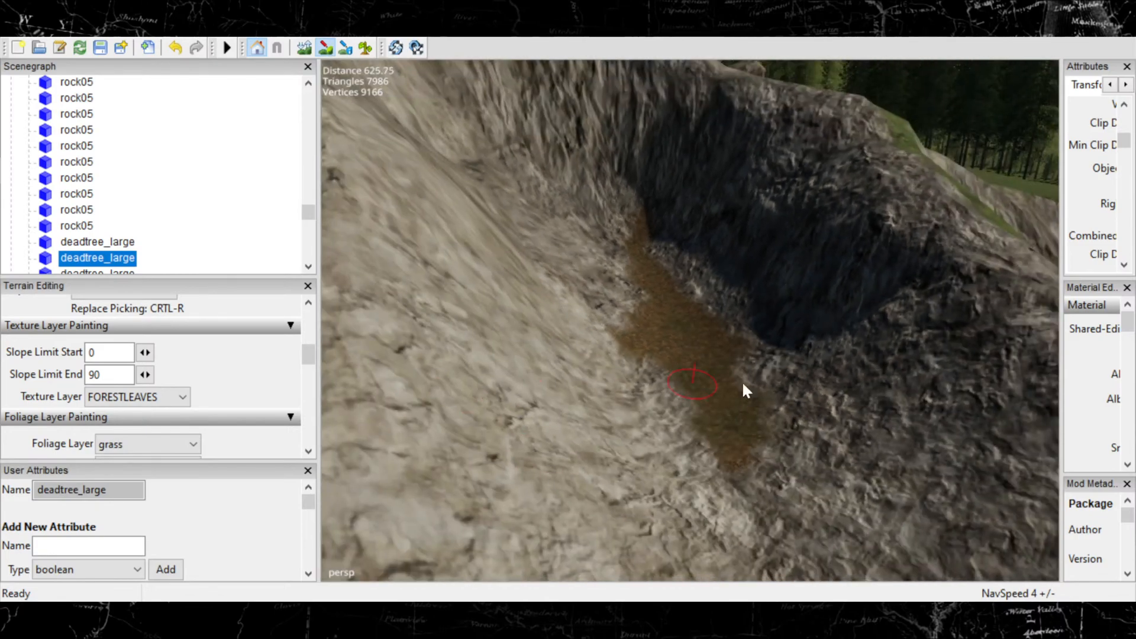
pyautogui.moveTo(741, 382)
pyautogui.keyDown('alt'); pyautogui.mouseDown()
pyautogui.moveTo(699, 336)
pyautogui.moveTo(656, 332)
pyautogui.mouseUp(); pyautogui.keyUp('alt')
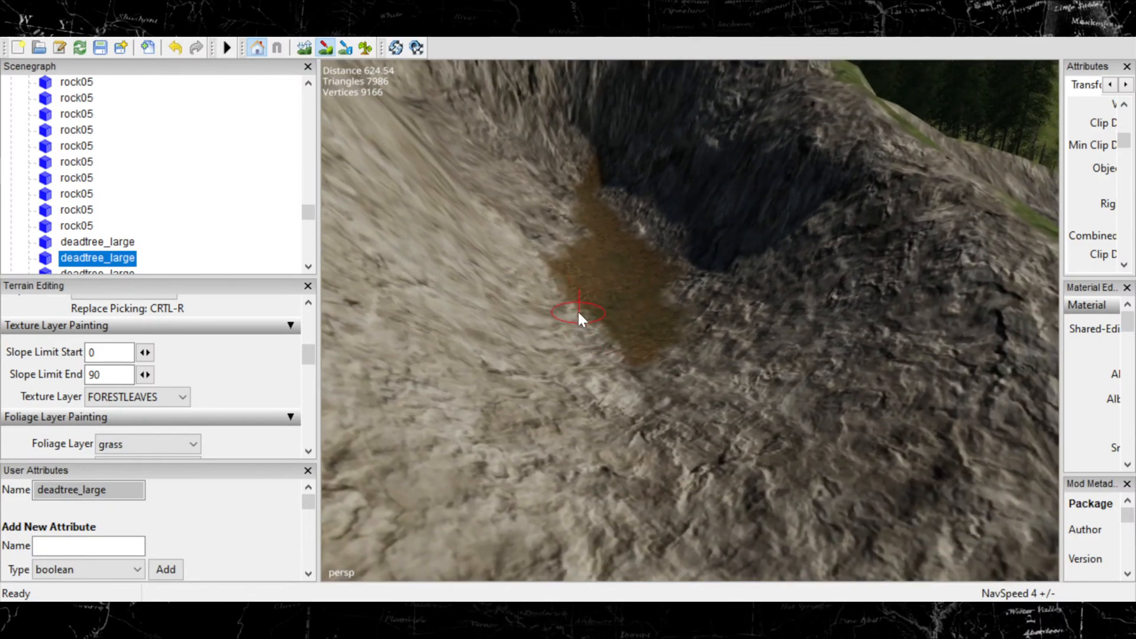
pyautogui.scroll(-4, 597, 362)
pyautogui.moveTo(642, 372); pyautogui.dragTo(619, 395)
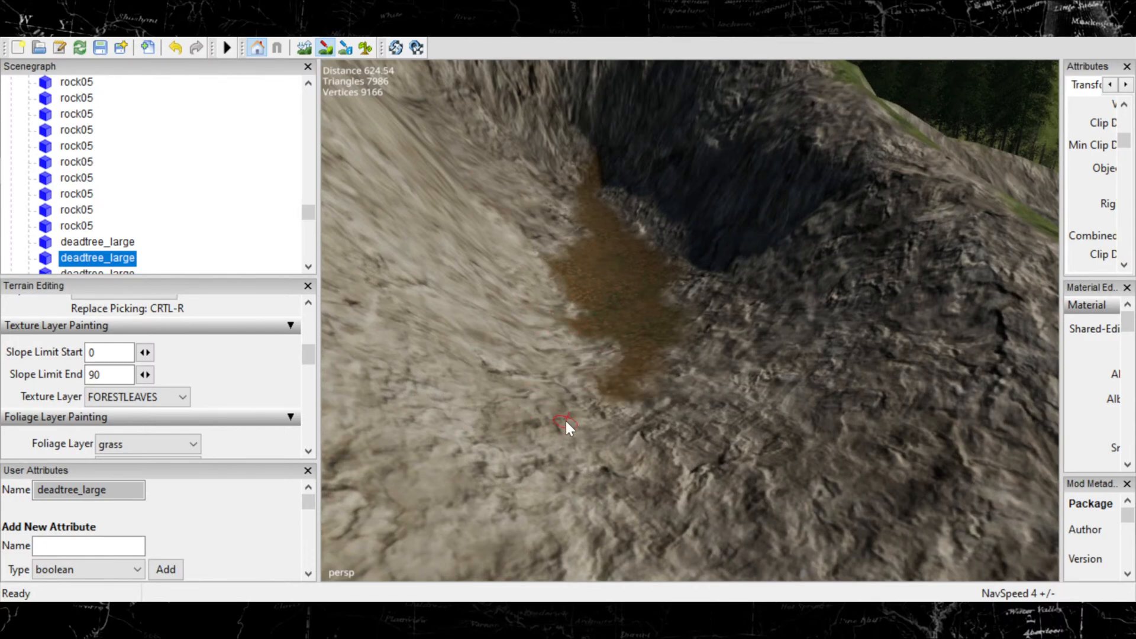
pyautogui.moveTo(566, 421); pyautogui.dragTo(552, 438)
pyautogui.moveTo(694, 472); pyautogui.dragTo(655, 515)
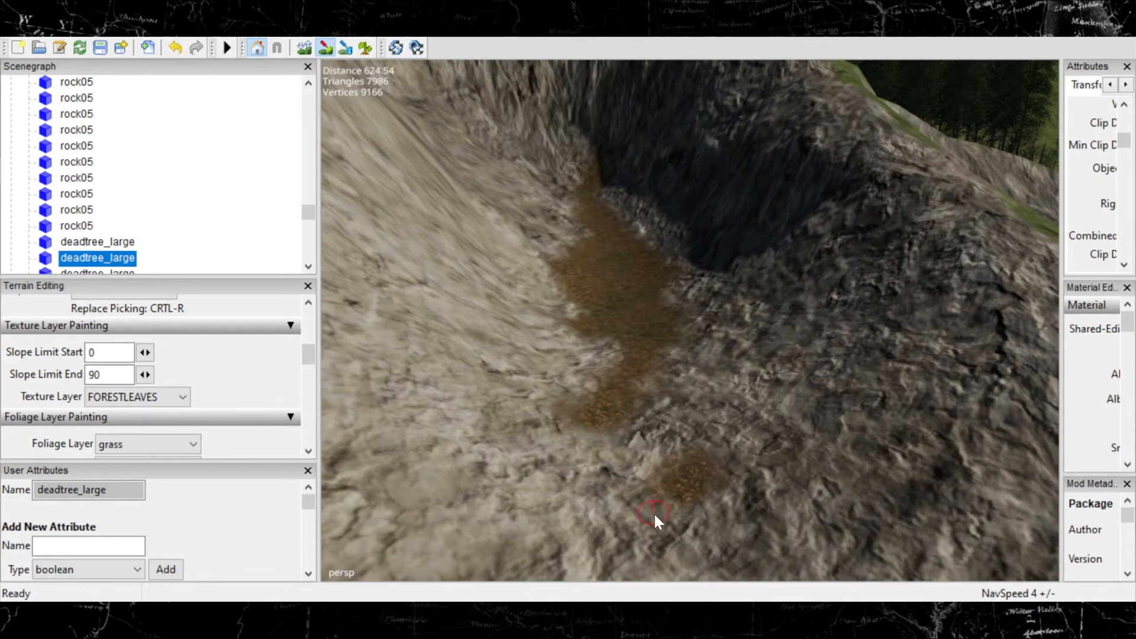
pyautogui.moveTo(622, 438); pyautogui.dragTo(670, 453)
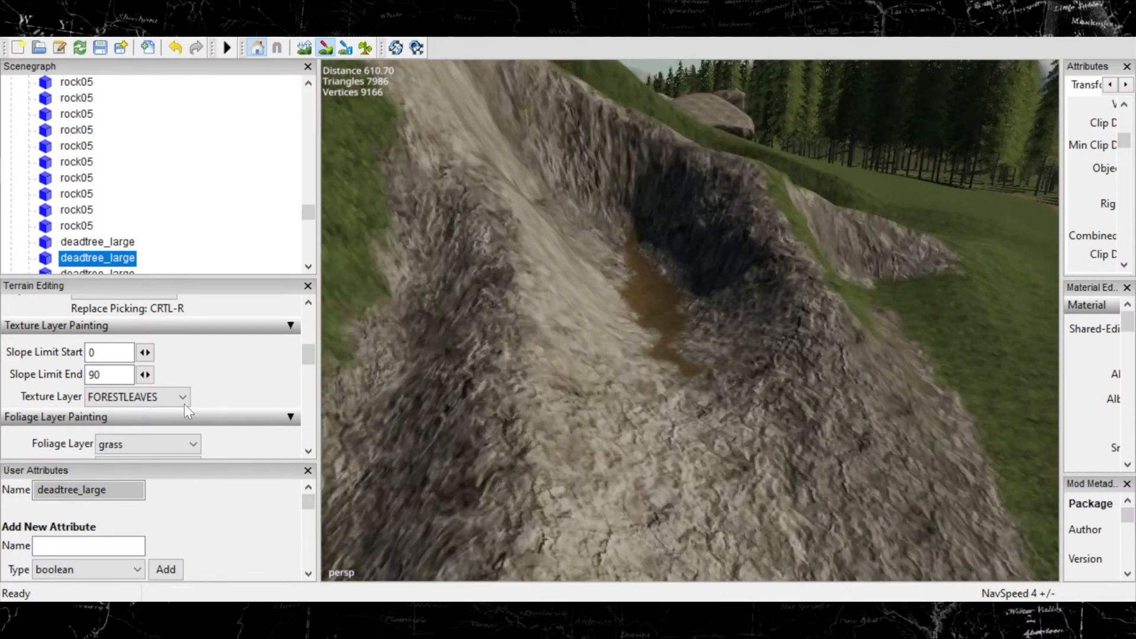
pyautogui.keyDown('alt'); pyautogui.moveTo(509, 325); pyautogui.dragTo(552, 312); pyautogui.keyUp('alt')
pyautogui.moveTo(552, 310)
pyautogui.keyDown('alt'); pyautogui.mouseDown(button='right')
pyautogui.moveTo(691, 359)
pyautogui.moveTo(1057, 214)
pyautogui.mouseUp(button='right'); pyautogui.keyUp('alt')
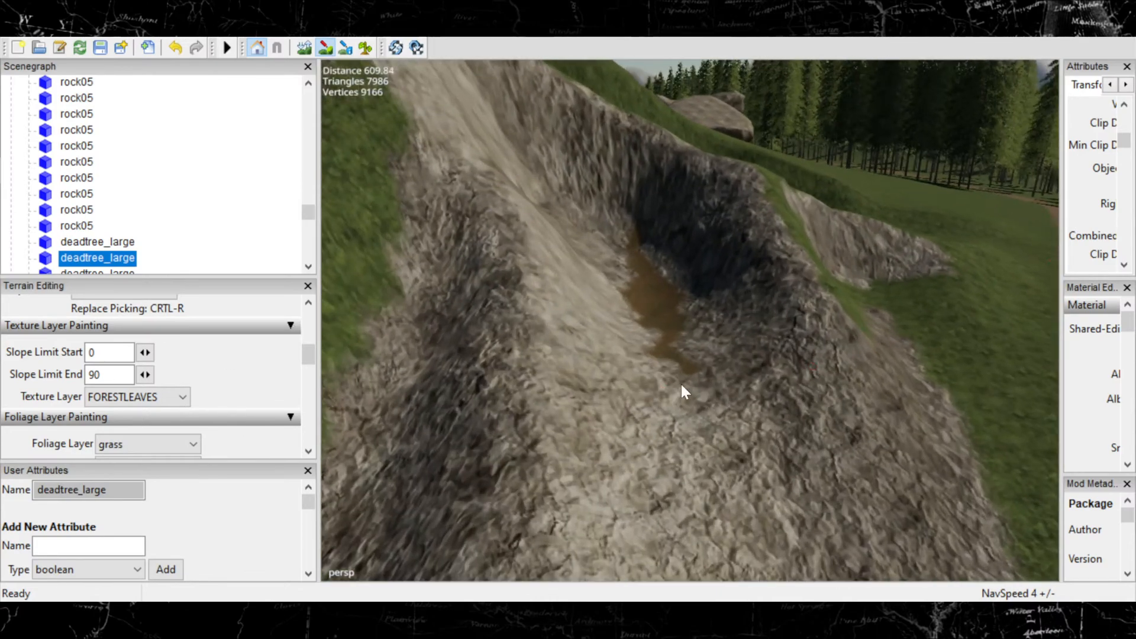
pyautogui.keyDown('alt'); pyautogui.moveTo(680, 382); pyautogui.dragTo(679, 343, button='right'); pyautogui.keyUp('alt')
pyautogui.moveTo(683, 343); pyautogui.dragTo(682, 419)
# Paint a FORESTLEAVES strip along the base of the rock below the hollow, where it meets the grass.
pyautogui.moveTo(681, 418)
pyautogui.keyDown('alt'); pyautogui.mouseDown(button='right')
pyautogui.moveTo(421, 374)
pyautogui.moveTo(319, 327)
pyautogui.mouseUp(button='right'); pyautogui.keyUp('alt')
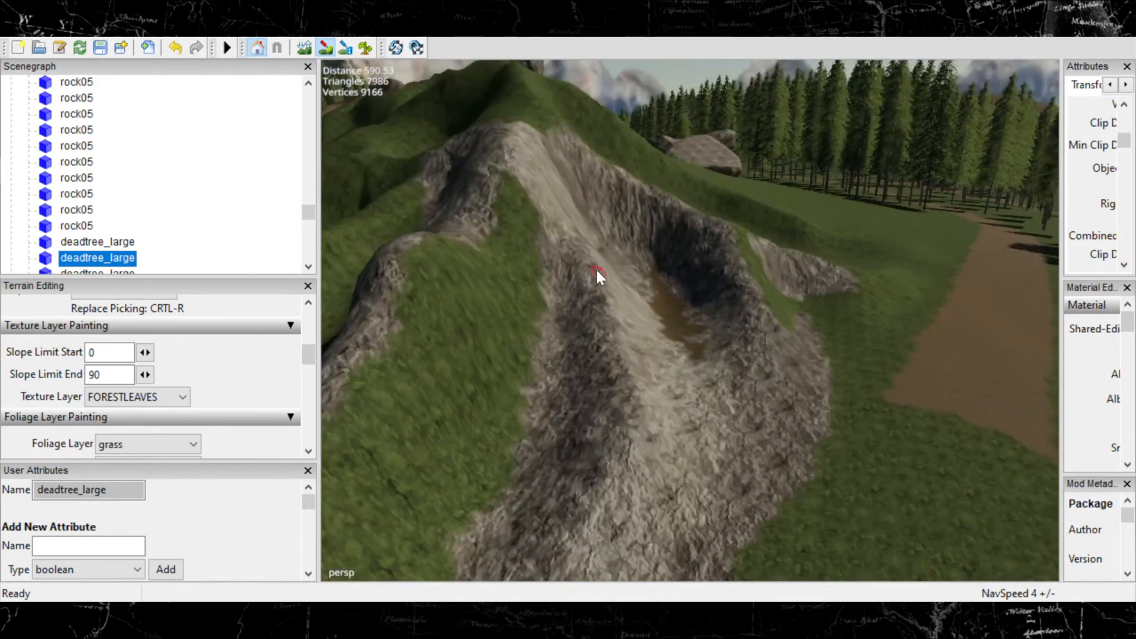
pyautogui.keyDown('alt'); pyautogui.moveTo(595, 270); pyautogui.dragTo(372, 321, button='right'); pyautogui.keyUp('alt')
pyautogui.keyDown('alt'); pyautogui.moveTo(848, 351); pyautogui.dragTo(568, 362, button='middle'); pyautogui.keyUp('alt')
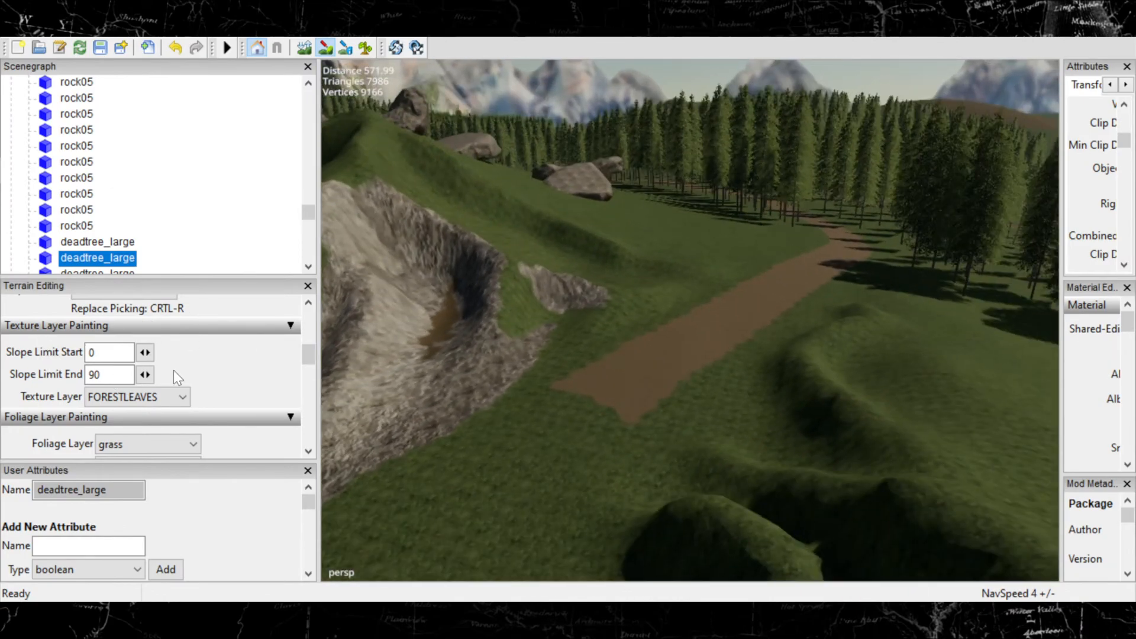
pyautogui.keyDown('alt'); pyautogui.moveTo(361, 482); pyautogui.dragTo(1083, 266, button='middle'); pyautogui.keyUp('alt')
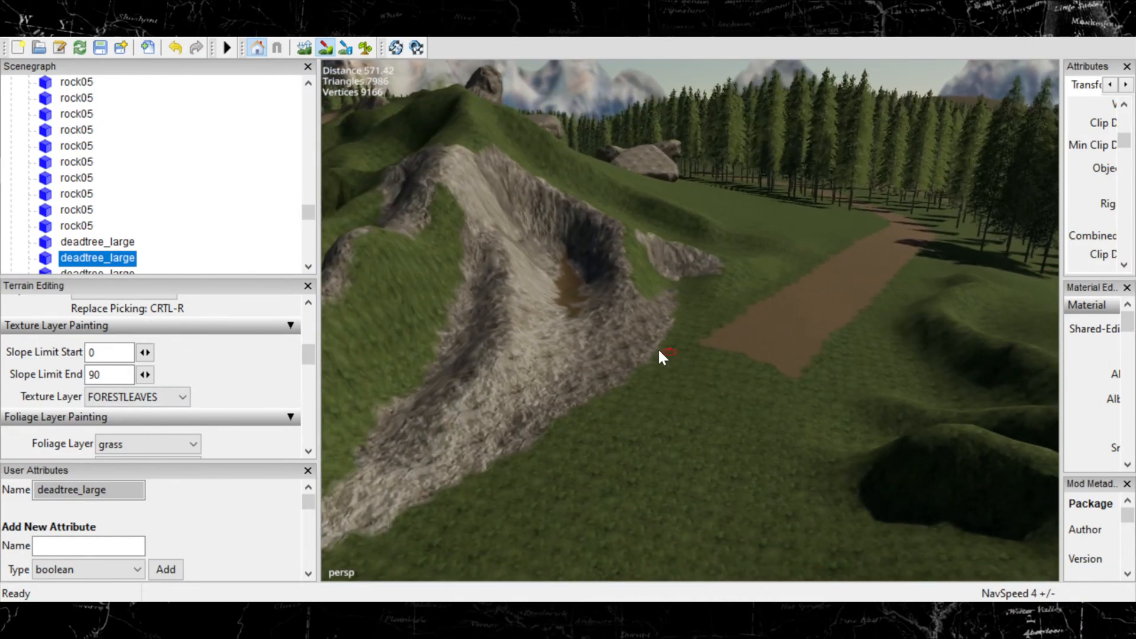
pyautogui.moveTo(610, 389); pyautogui.dragTo(575, 409)
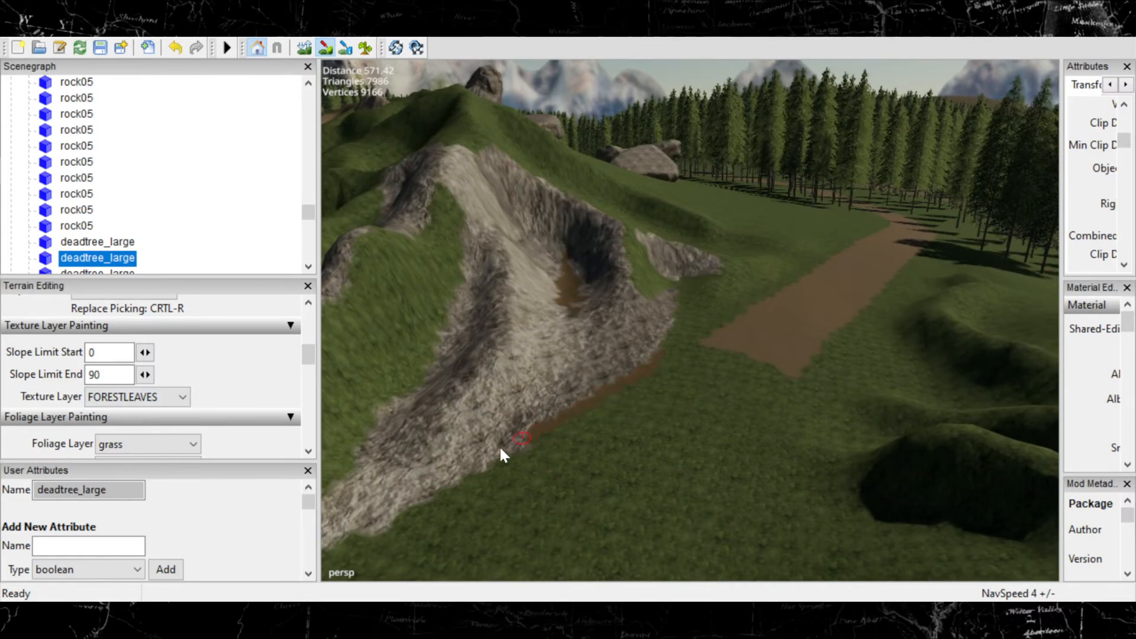
# Widen the FORESTLEAVES strip and carry it further along the rock's base towards the gully's foot.
pyautogui.scroll(-4, 586, 341)
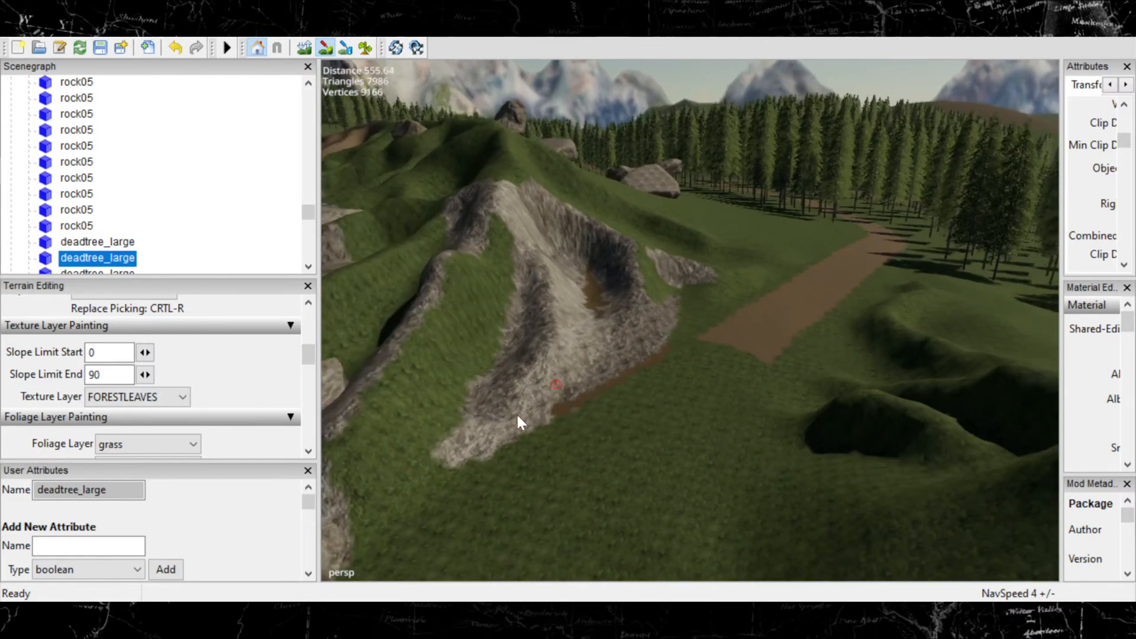
pyautogui.keyDown('alt'); pyautogui.moveTo(518, 416); pyautogui.dragTo(828, 354, button='middle'); pyautogui.keyUp('alt')
pyautogui.scroll(3, 770, 382)
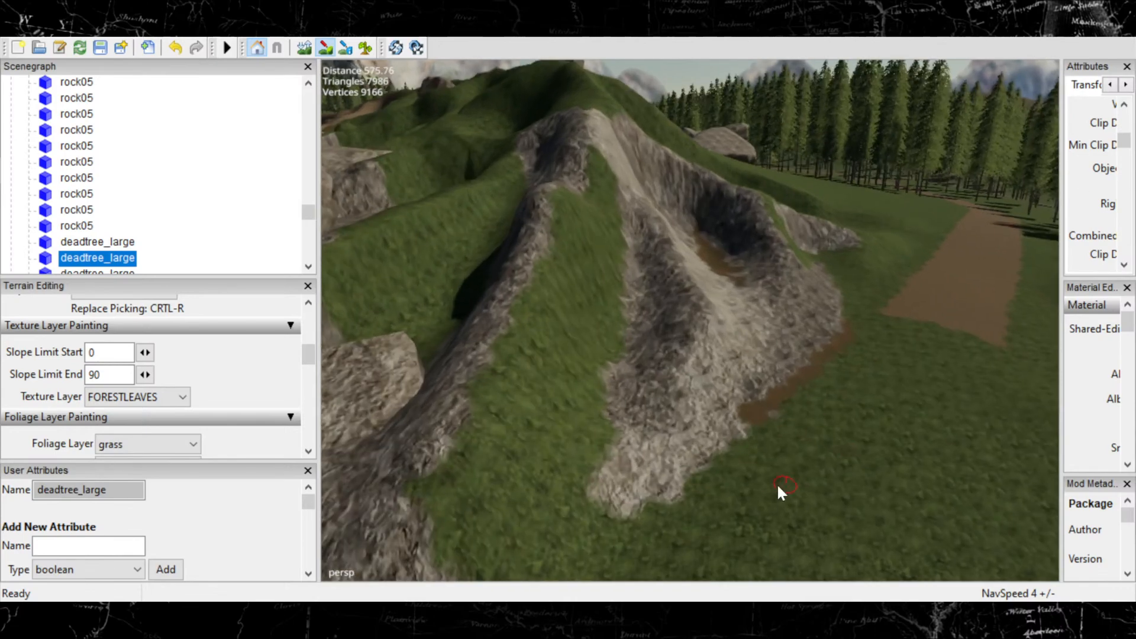
pyautogui.moveTo(777, 485)
pyautogui.keyDown('alt'); pyautogui.mouseDown(button='middle')
pyautogui.moveTo(856, 398)
pyautogui.moveTo(572, 477)
pyautogui.moveTo(496, 477)
pyautogui.mouseUp(button='middle'); pyautogui.keyUp('alt')
pyautogui.moveTo(587, 511)
pyautogui.keyDown('alt'); pyautogui.mouseDown(button='right')
pyautogui.moveTo(641, 406)
pyautogui.moveTo(1000, 121)
pyautogui.mouseUp(button='right'); pyautogui.keyUp('alt')
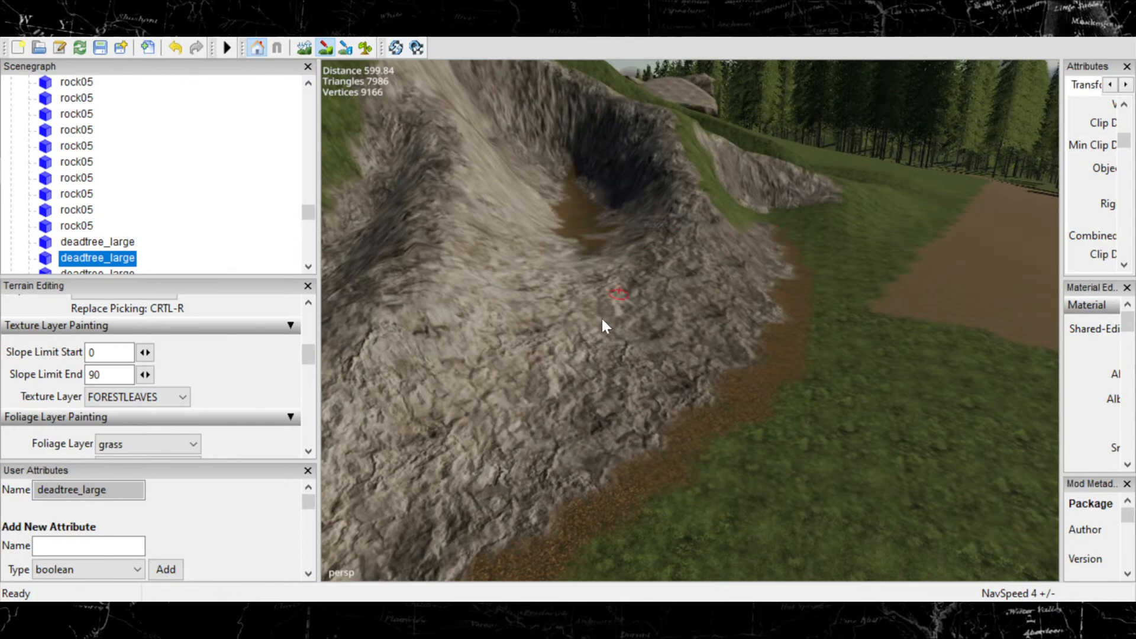
# Widen the FORESTLEAVES strip beside the dirt road and branch it across the grass past the small rock bank.
pyautogui.moveTo(832, 256)
pyautogui.mouseDown(button='right')
pyautogui.moveTo(626, 304)
pyautogui.moveTo(613, 469)
pyautogui.moveTo(863, 302)
pyautogui.moveTo(738, 279)
pyautogui.moveTo(806, 285)
pyautogui.mouseUp(button='right')
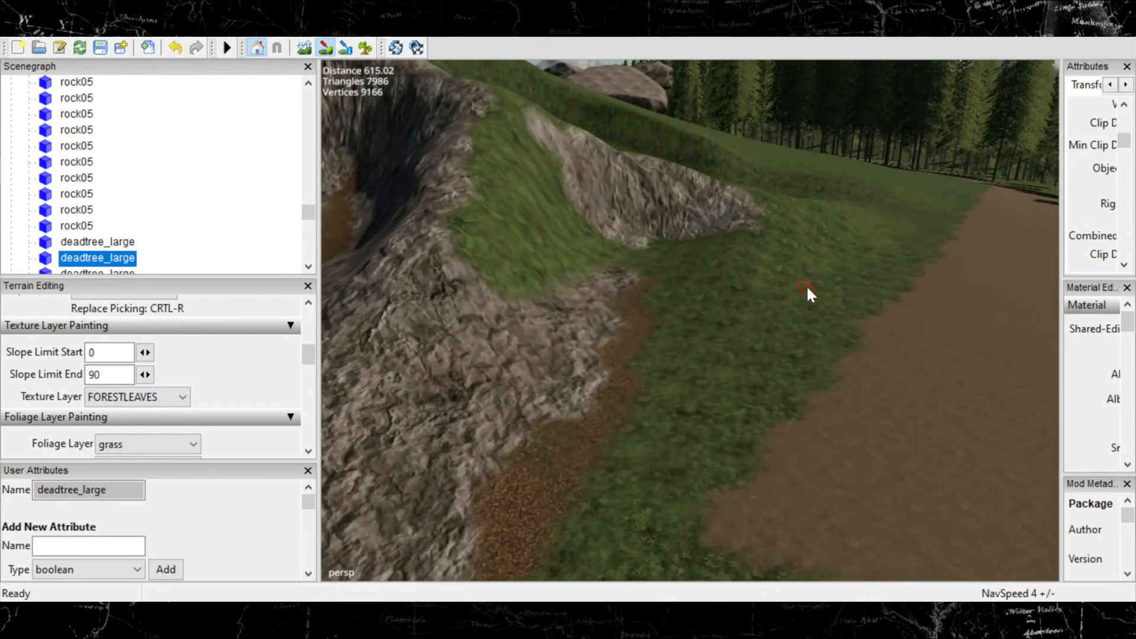
pyautogui.click(820, 285)
pyautogui.moveTo(676, 405); pyautogui.dragTo(617, 430)
pyautogui.click(577, 504)
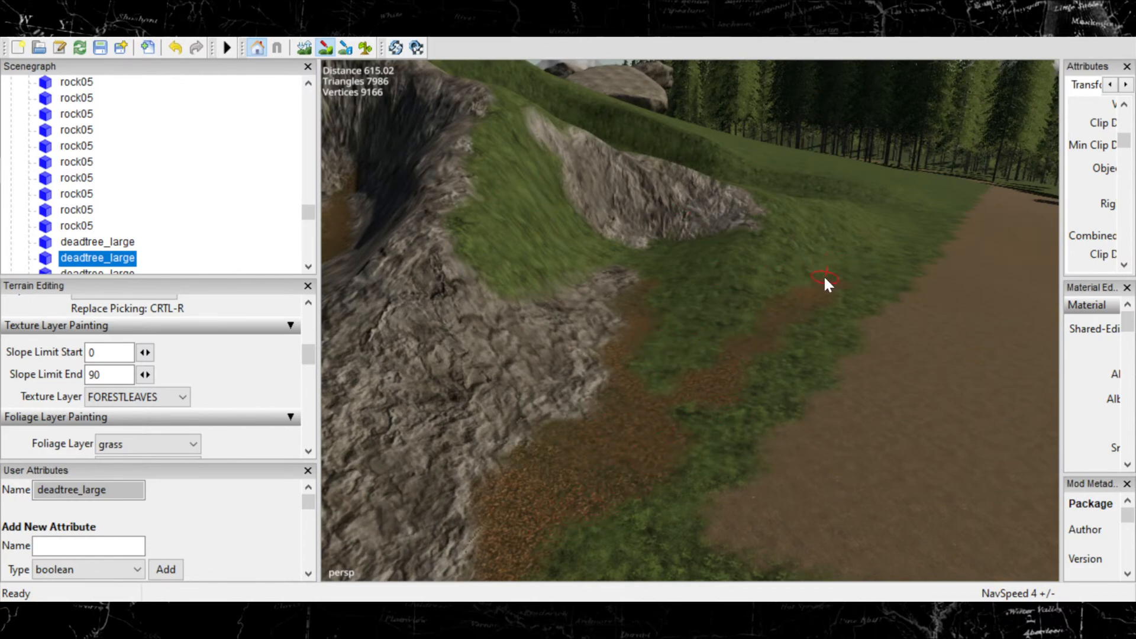
pyautogui.moveTo(859, 260); pyautogui.dragTo(803, 300)
# Examine the painted gully, hollow and leaf strips from several distances and angles.
pyautogui.keyDown('alt'); pyautogui.moveTo(752, 361); pyautogui.dragTo(112, 438, button='right'); pyautogui.keyUp('alt')
pyautogui.keyDown('alt'); pyautogui.moveTo(735, 385); pyautogui.dragTo(570, 438, button='right'); pyautogui.keyUp('alt')
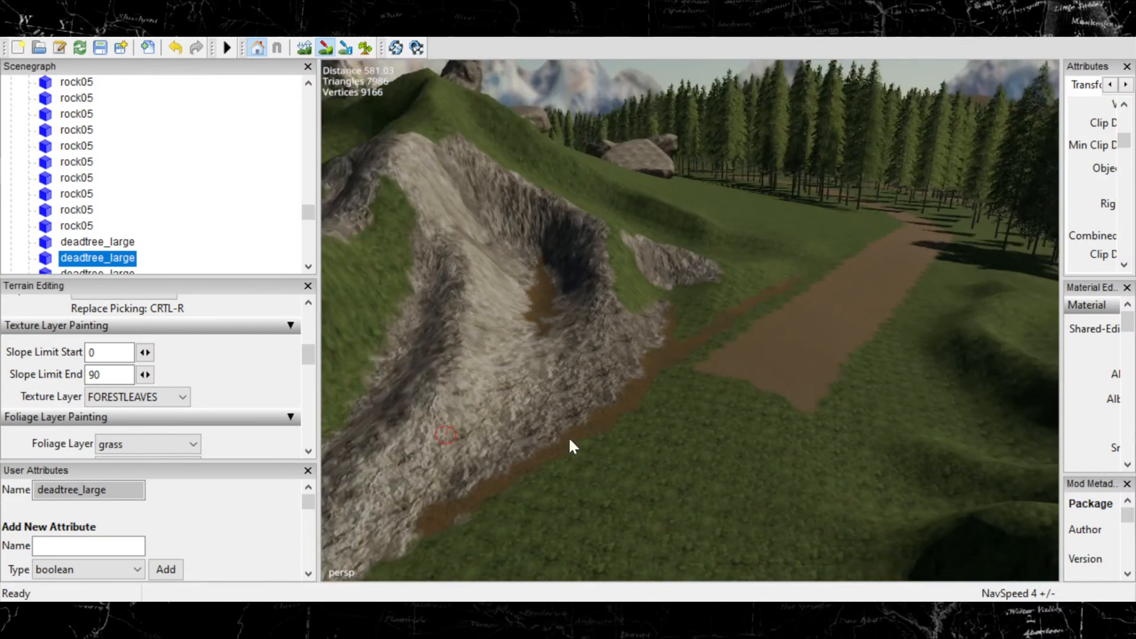
pyautogui.keyDown('alt'); pyautogui.moveTo(598, 441); pyautogui.dragTo(944, 116, button='middle'); pyautogui.keyUp('alt')
pyautogui.keyDown('alt'); pyautogui.moveTo(760, 360); pyautogui.dragTo(898, 172, button='middle'); pyautogui.keyUp('alt')
pyautogui.keyDown('alt'); pyautogui.moveTo(898, 173); pyautogui.dragTo(42, 559, button='right'); pyautogui.keyUp('alt')
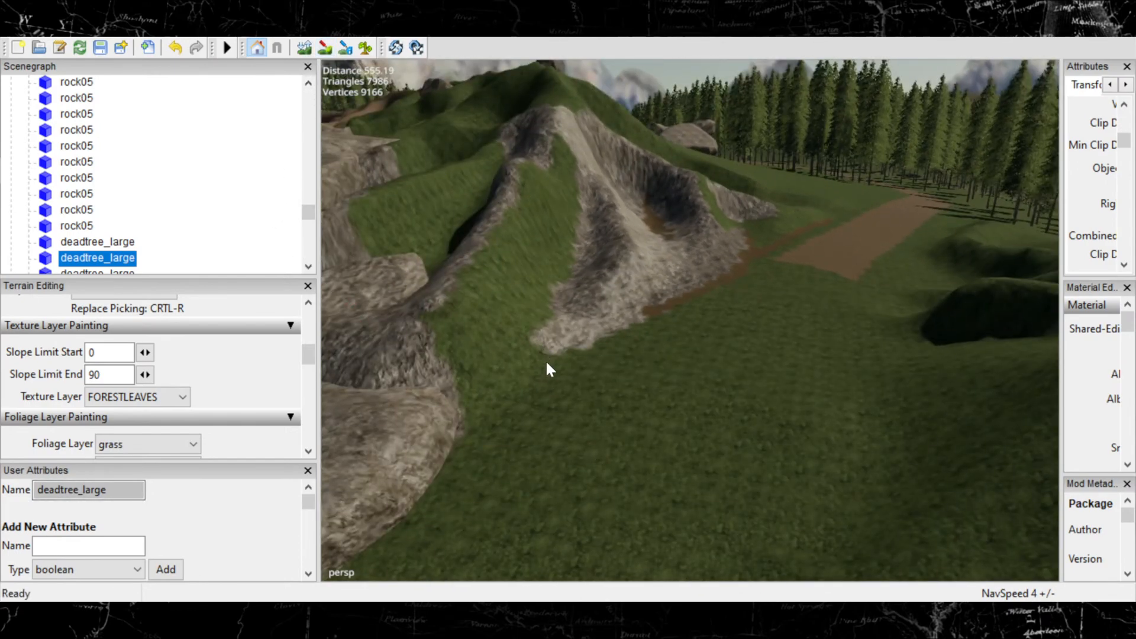
pyautogui.keyDown('alt'); pyautogui.moveTo(548, 367); pyautogui.dragTo(656, 350); pyautogui.keyUp('alt')
pyautogui.scroll(-10, 561, 288)
pyautogui.scroll(5, 500, 321)
pyautogui.scroll(5, 569, 299)
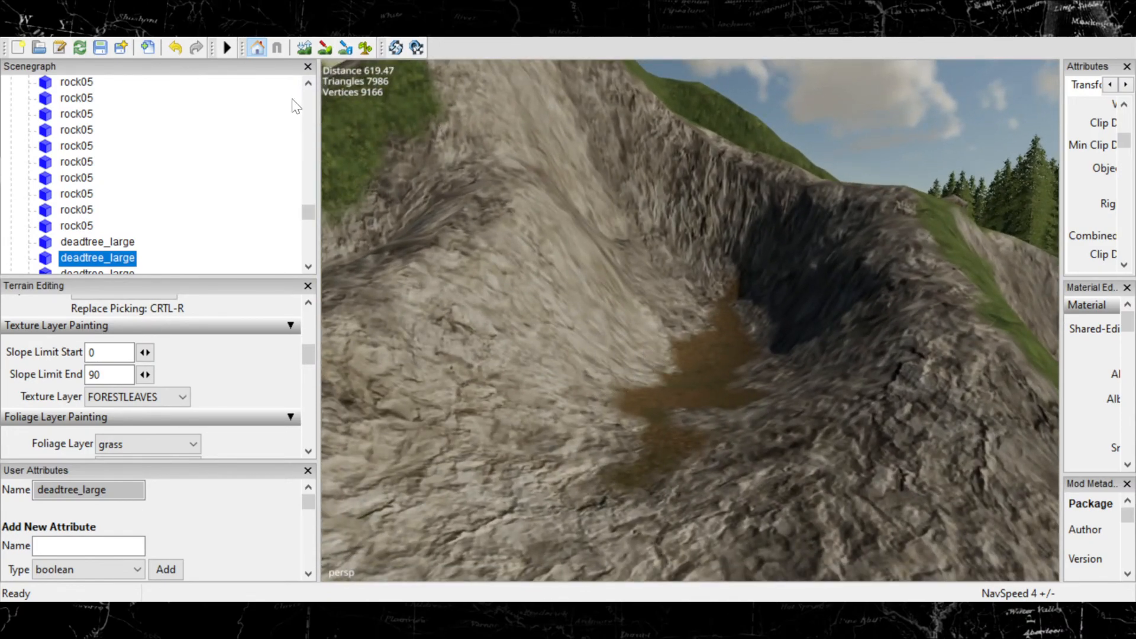
# Trim the FORESTLEAVES patch on the hollow's floor by painting the MOUNTAINROCKI texture over its edge and lower end.
pyautogui.click(325, 48)
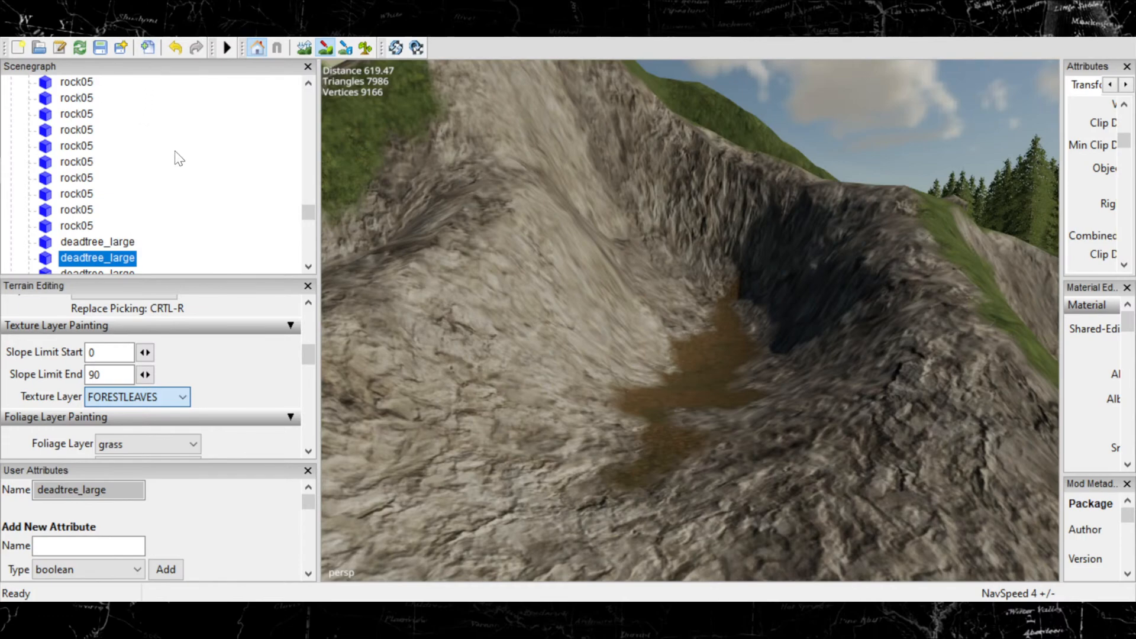
pyautogui.click(165, 184)
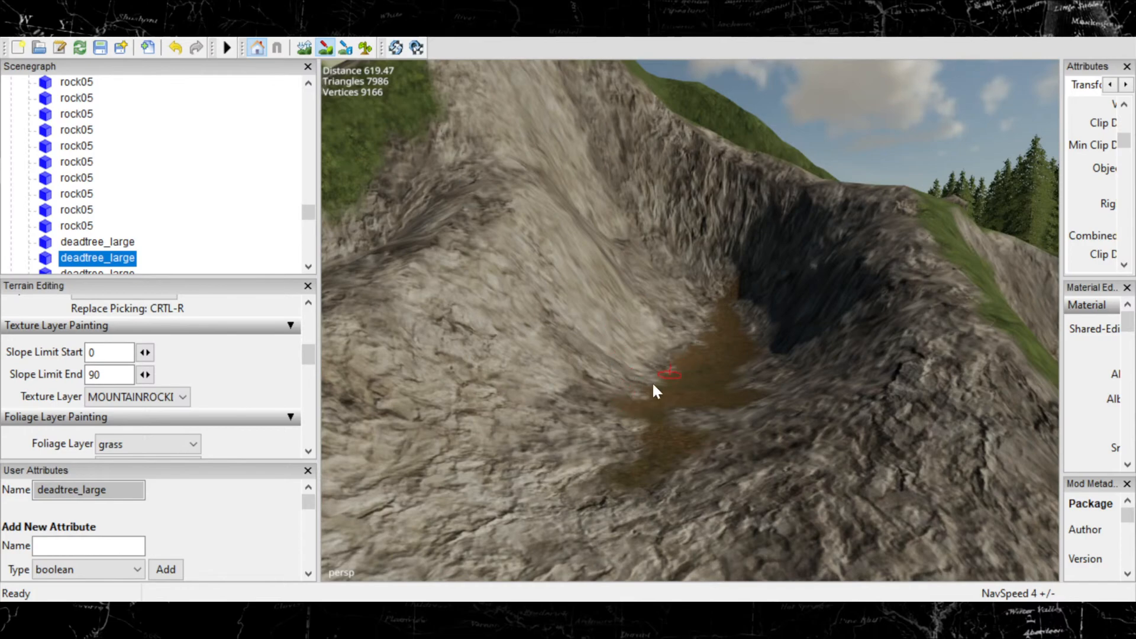
pyautogui.scroll(-5, 676, 258)
pyautogui.moveTo(676, 259)
pyautogui.keyDown('alt'); pyautogui.mouseDown()
pyautogui.moveTo(719, 464)
pyautogui.moveTo(768, 455)
pyautogui.moveTo(632, 403)
pyautogui.moveTo(635, 432)
pyautogui.moveTo(598, 431)
pyautogui.moveTo(605, 419)
pyautogui.moveTo(399, 461)
pyautogui.moveTo(642, 431)
pyautogui.mouseUp(); pyautogui.keyUp('alt')
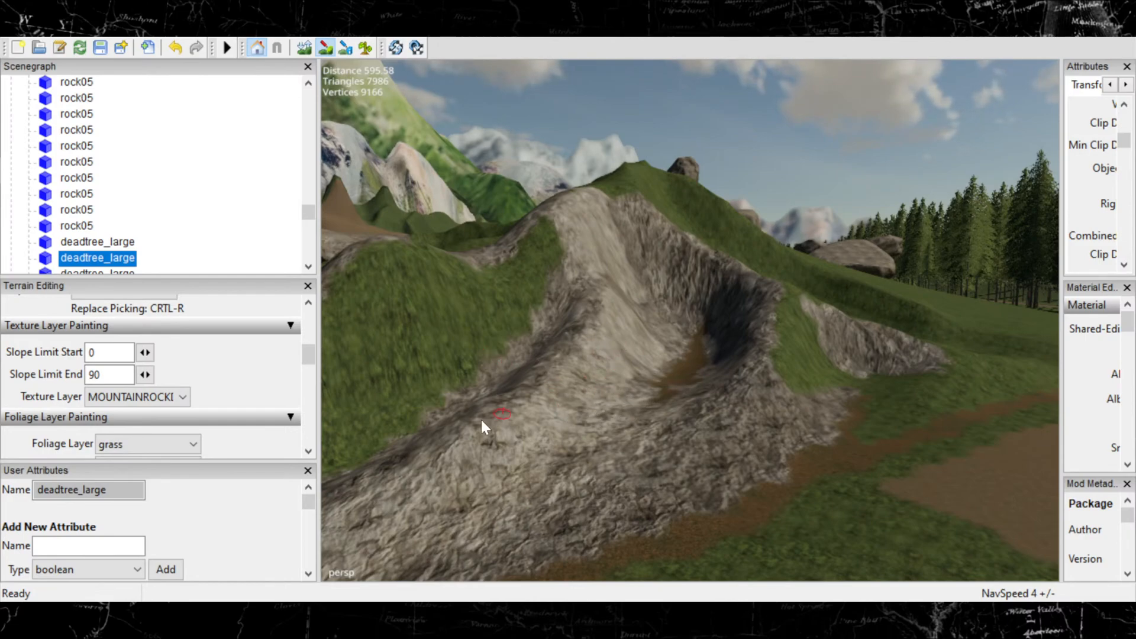
# Examine the blended rock and leaf painting on the hollow and its ridge from several distances and angles.
pyautogui.keyDown('alt'); pyautogui.moveTo(480, 419); pyautogui.dragTo(1001, 225, button='right'); pyautogui.keyUp('alt')
pyautogui.keyDown('alt'); pyautogui.moveTo(659, 318); pyautogui.dragTo(839, 543, button='middle'); pyautogui.keyUp('alt')
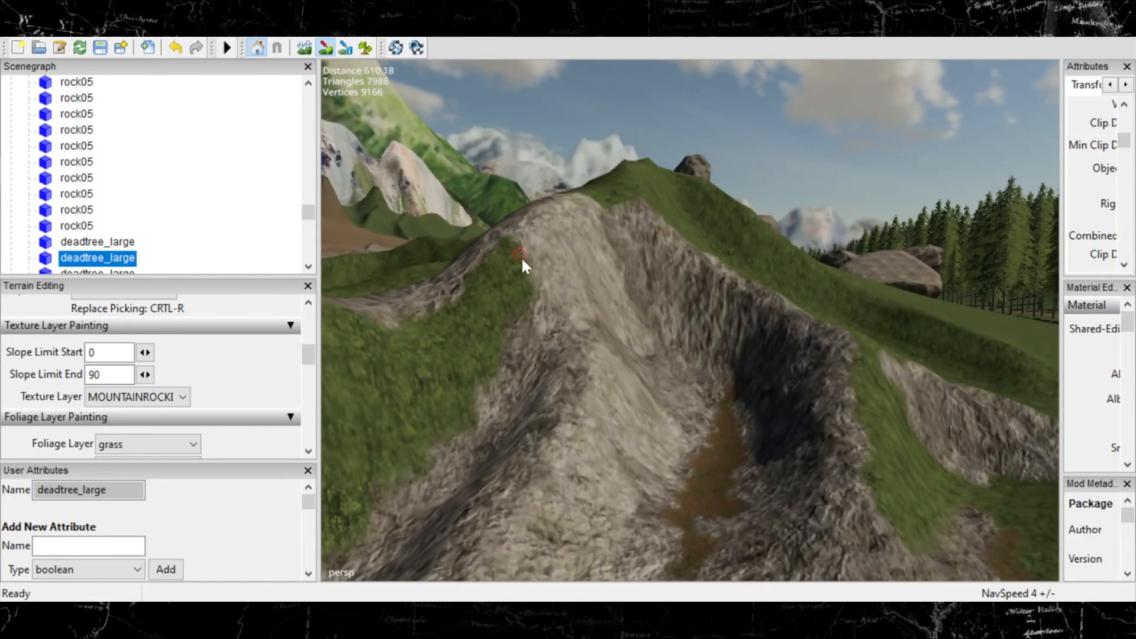
pyautogui.keyDown('alt'); pyautogui.moveTo(522, 259); pyautogui.dragTo(1042, 159, button='right'); pyautogui.keyUp('alt')
pyautogui.keyDown('alt'); pyautogui.moveTo(730, 247); pyautogui.dragTo(824, 441, button='middle'); pyautogui.keyUp('alt')
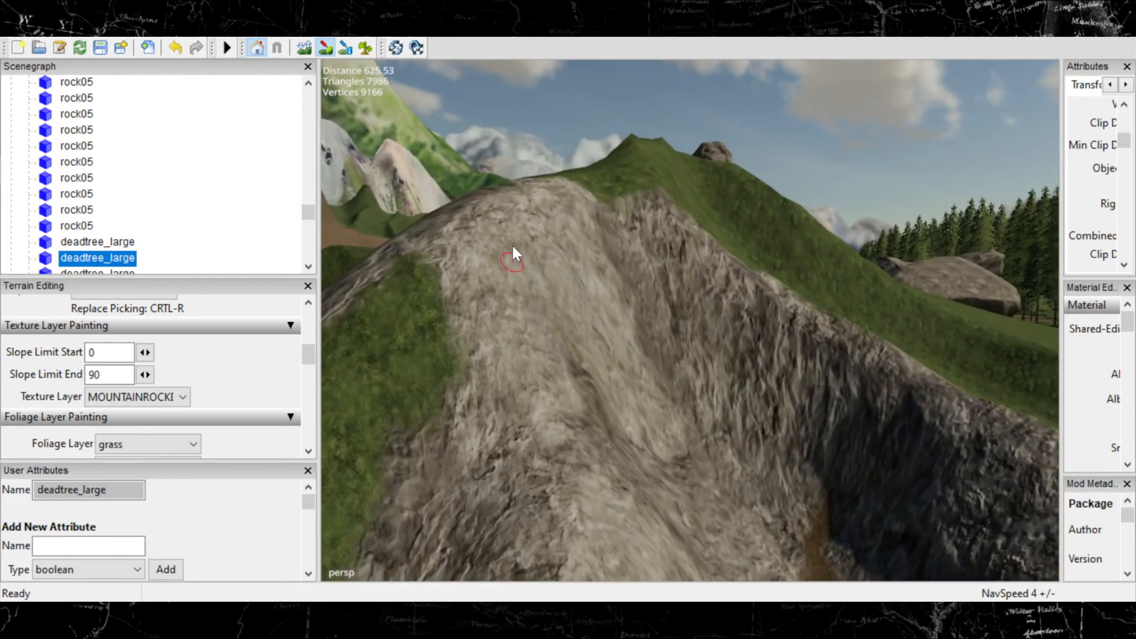
pyautogui.keyDown('alt'); pyautogui.moveTo(488, 236); pyautogui.dragTo(6, 328, button='right'); pyautogui.keyUp('alt')
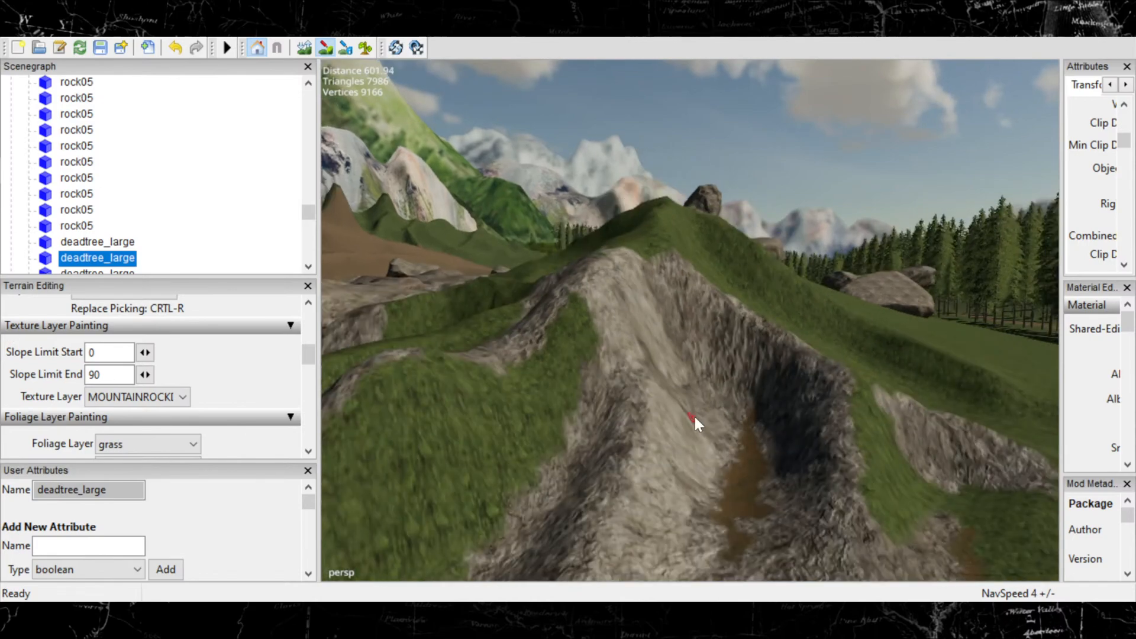
pyautogui.keyDown('alt'); pyautogui.moveTo(693, 414); pyautogui.dragTo(416, 203, button='middle'); pyautogui.keyUp('alt')
pyautogui.scroll(-2, 506, 326)
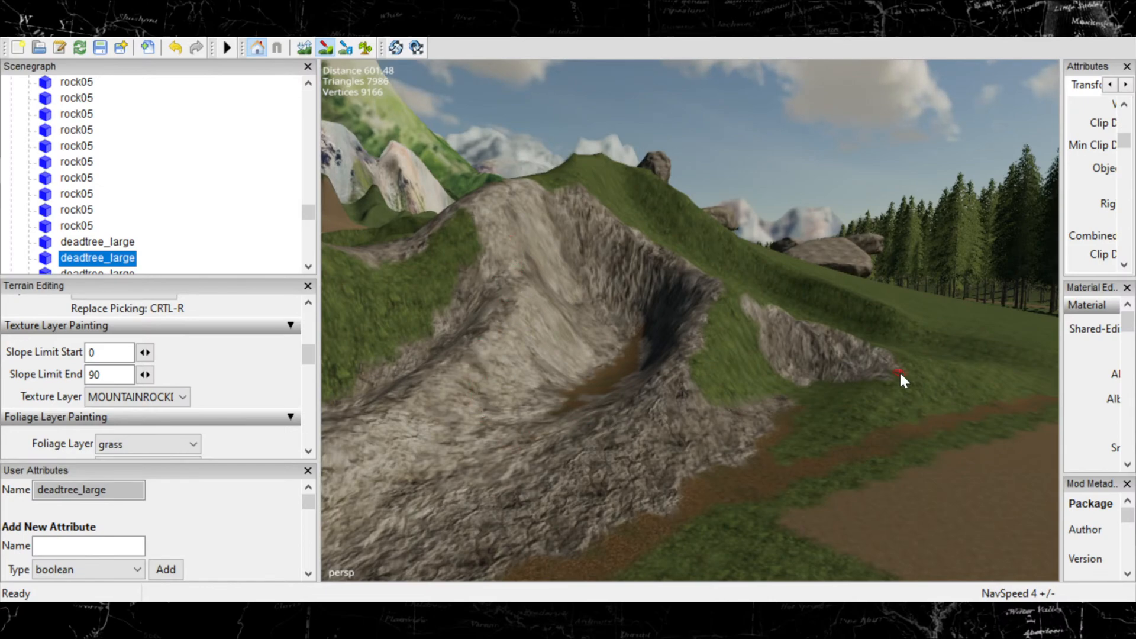
pyautogui.scroll(-5, 900, 379)
pyautogui.keyDown('alt'); pyautogui.moveTo(513, 418); pyautogui.dragTo(1046, 395, button='middle'); pyautogui.keyUp('alt')
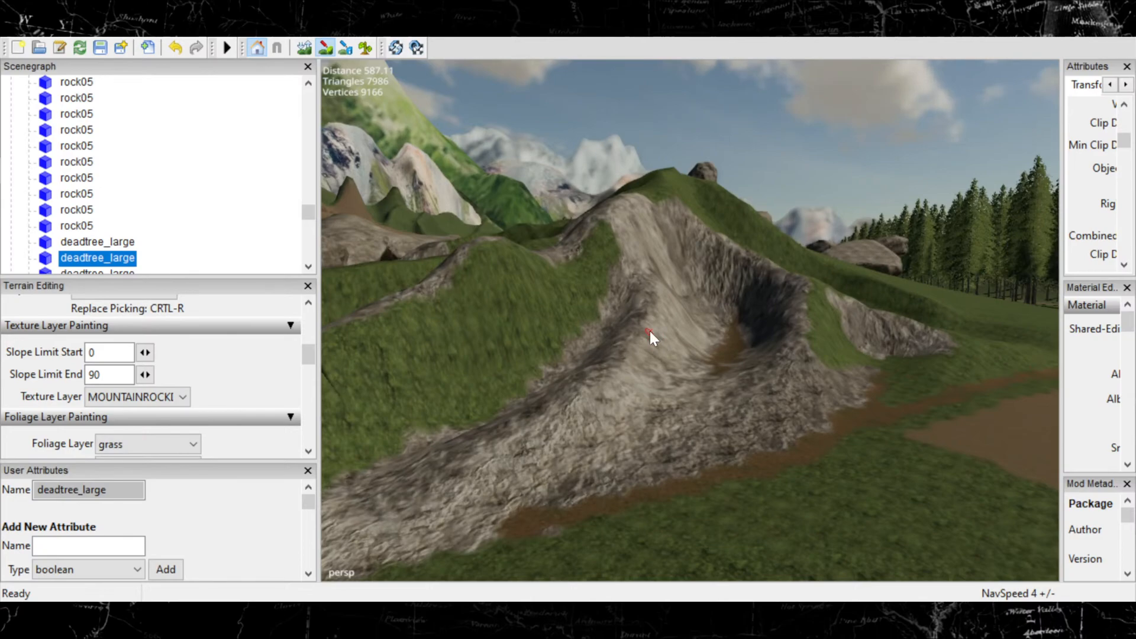
pyautogui.keyDown('alt'); pyautogui.moveTo(712, 395); pyautogui.dragTo(1084, 198, button='right'); pyautogui.keyUp('alt')
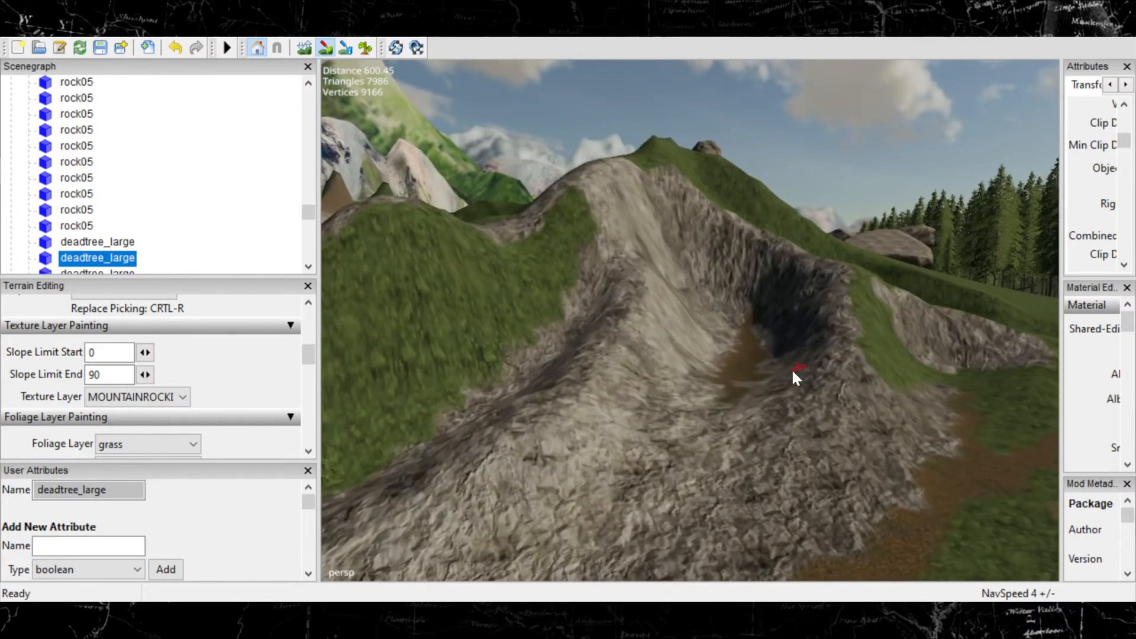
pyautogui.keyDown('alt'); pyautogui.moveTo(791, 368); pyautogui.dragTo(303, 400, button='middle'); pyautogui.keyUp('alt')
pyautogui.moveTo(544, 371)
pyautogui.keyDown('alt'); pyautogui.mouseDown(button='right')
pyautogui.moveTo(770, 287)
pyautogui.moveTo(142, 411)
pyautogui.mouseUp(button='right'); pyautogui.keyUp('alt')
pyautogui.keyDown('alt'); pyautogui.moveTo(713, 355); pyautogui.dragTo(549, 385, button='right'); pyautogui.keyUp('alt')
pyautogui.keyDown('alt'); pyautogui.moveTo(567, 399); pyautogui.dragTo(1014, 303, button='middle'); pyautogui.keyUp('alt')
pyautogui.keyDown('alt'); pyautogui.moveTo(542, 415); pyautogui.dragTo(1029, 260, button='middle'); pyautogui.keyUp('alt')
pyautogui.moveTo(364, 449)
pyautogui.keyDown('alt'); pyautogui.mouseDown(button='middle')
pyautogui.moveTo(1030, 253)
pyautogui.moveTo(952, 474)
pyautogui.moveTo(974, 447)
pyautogui.moveTo(864, 598)
pyautogui.moveTo(769, 592)
pyautogui.mouseUp(button='middle'); pyautogui.keyUp('alt')
pyautogui.moveTo(1001, 229)
pyautogui.keyDown('alt'); pyautogui.mouseDown(button='middle')
pyautogui.moveTo(591, 431)
pyautogui.moveTo(506, 412)
pyautogui.mouseUp(button='middle'); pyautogui.keyUp('alt')
pyautogui.keyDown('alt'); pyautogui.moveTo(819, 293); pyautogui.dragTo(630, 331, button='middle'); pyautogui.keyUp('alt')
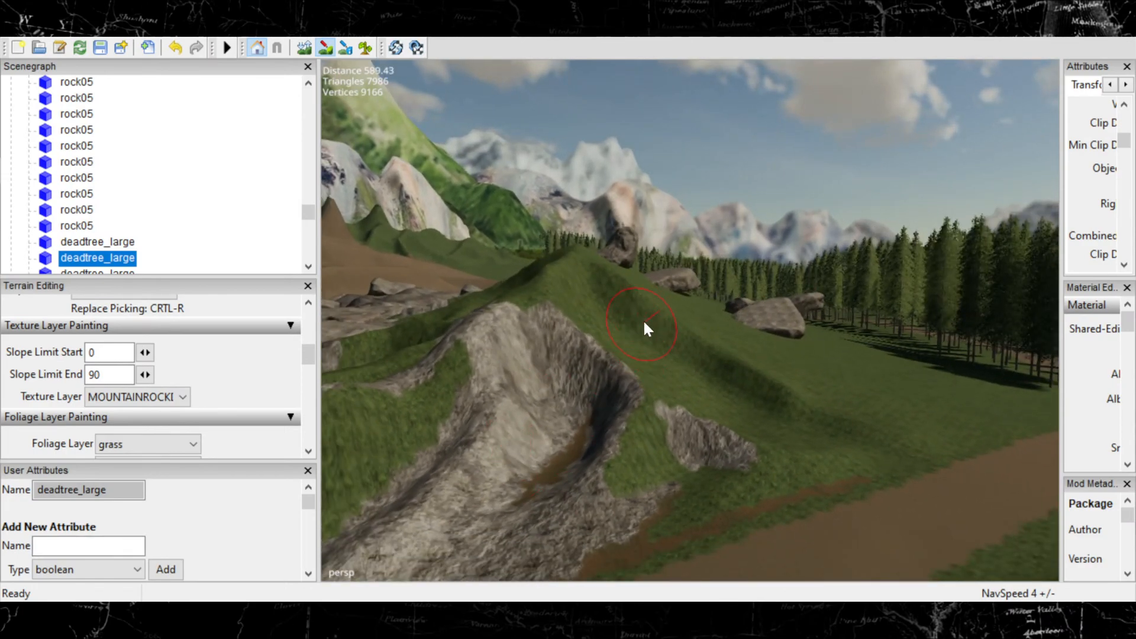
# Try the MOUNTAINROCKI texture across the grassy slope and dirt road beyond the hollow, compare it with the original ground, and undo it.
pyautogui.moveTo(642, 291)
pyautogui.mouseDown()
pyautogui.moveTo(657, 314)
pyautogui.moveTo(750, 355)
pyautogui.moveTo(768, 342)
pyautogui.moveTo(666, 335)
pyautogui.moveTo(590, 284)
pyautogui.moveTo(681, 319)
pyautogui.moveTo(788, 403)
pyautogui.moveTo(823, 380)
pyautogui.moveTo(873, 400)
pyautogui.moveTo(826, 403)
pyautogui.moveTo(819, 470)
pyautogui.moveTo(719, 399)
pyautogui.mouseUp()
pyautogui.moveTo(649, 335)
pyautogui.mouseDown()
pyautogui.moveTo(703, 325)
pyautogui.moveTo(875, 405)
pyautogui.moveTo(890, 362)
pyautogui.moveTo(959, 407)
pyautogui.moveTo(853, 474)
pyautogui.moveTo(691, 549)
pyautogui.moveTo(903, 506)
pyautogui.moveTo(1027, 526)
pyautogui.moveTo(994, 418)
pyautogui.moveTo(998, 482)
pyautogui.mouseUp()
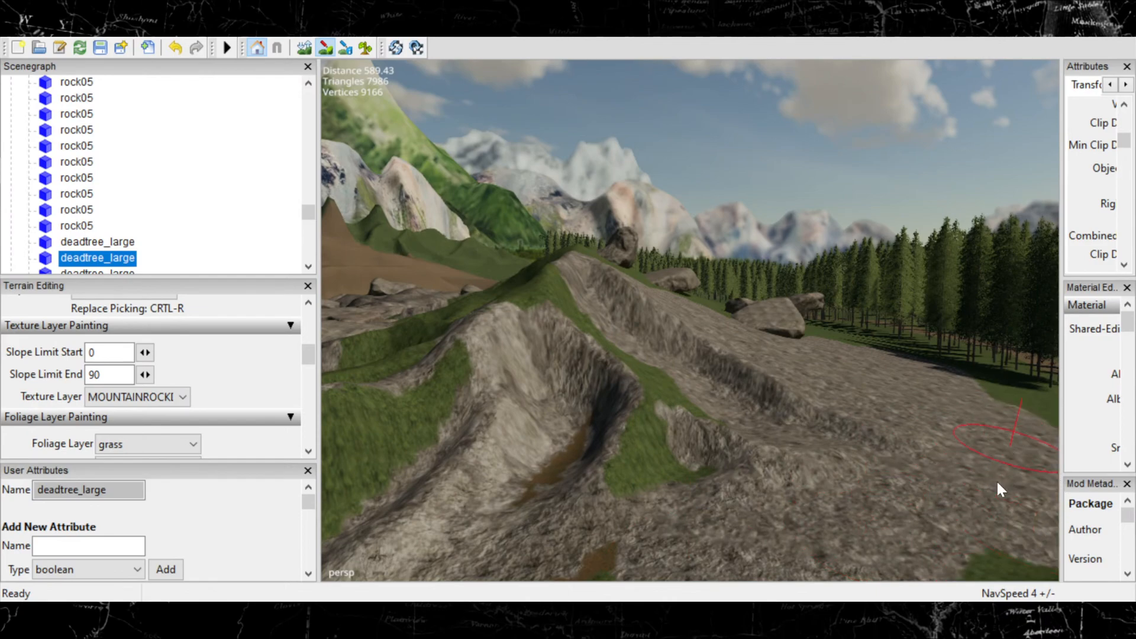
pyautogui.moveTo(799, 421)
pyautogui.mouseDown()
pyautogui.moveTo(702, 457)
pyautogui.moveTo(710, 414)
pyautogui.moveTo(698, 380)
pyautogui.moveTo(744, 374)
pyautogui.mouseUp()
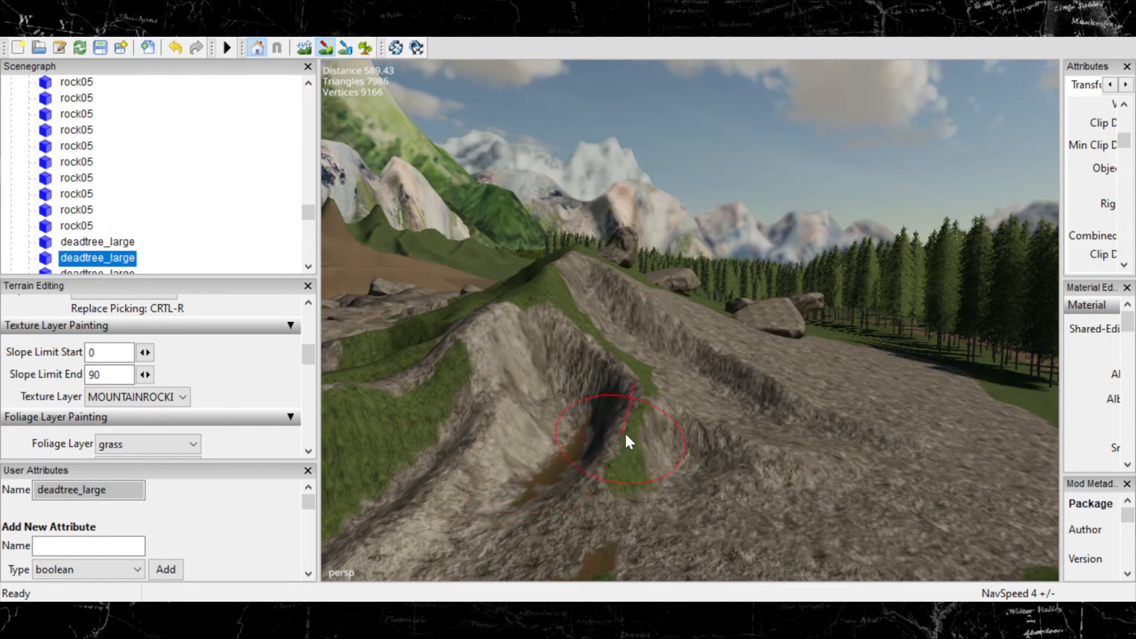
pyautogui.hotkey('ctrl', 'z')
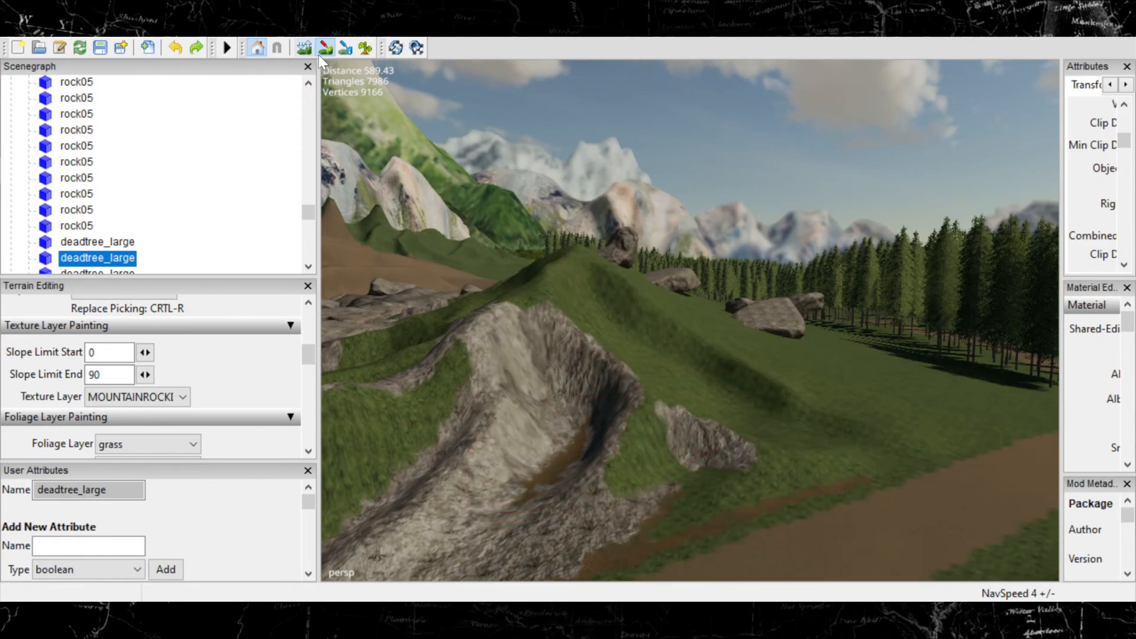
pyautogui.click(197, 52)
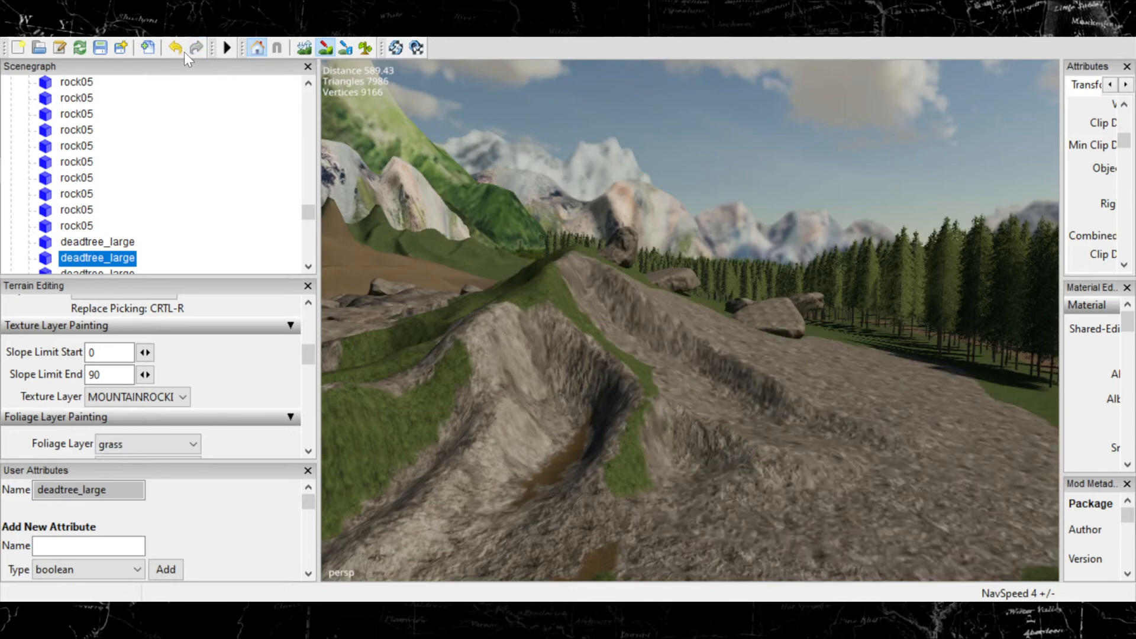
pyautogui.click(176, 50)
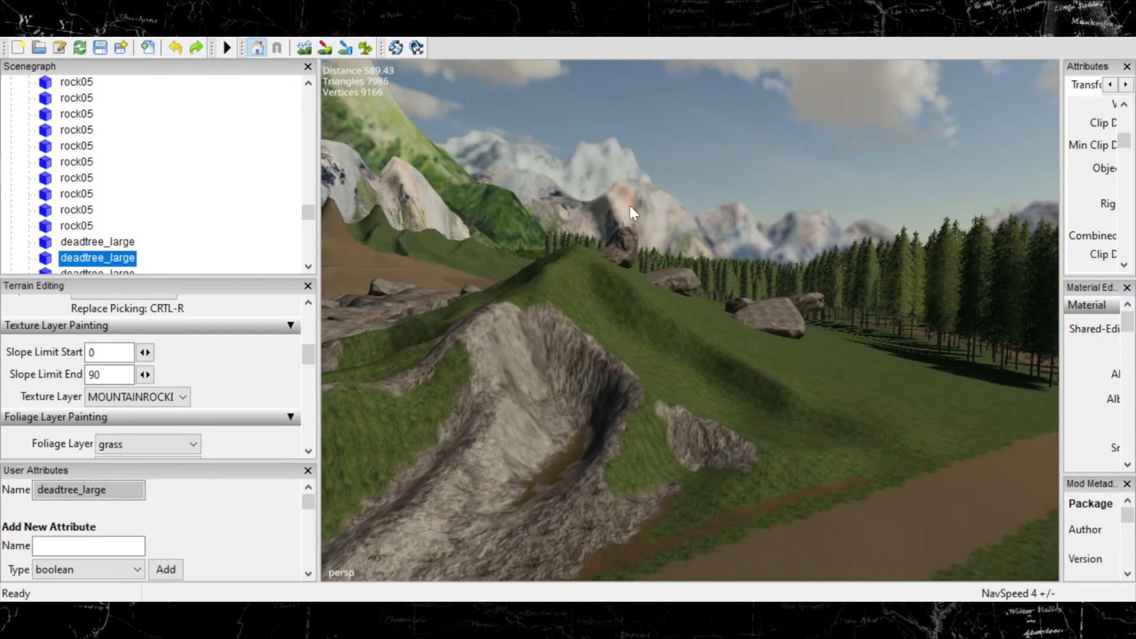
# Save the map.
pyautogui.keyDown('alt'); pyautogui.moveTo(829, 281); pyautogui.dragTo(715, 327); pyautogui.keyUp('alt')
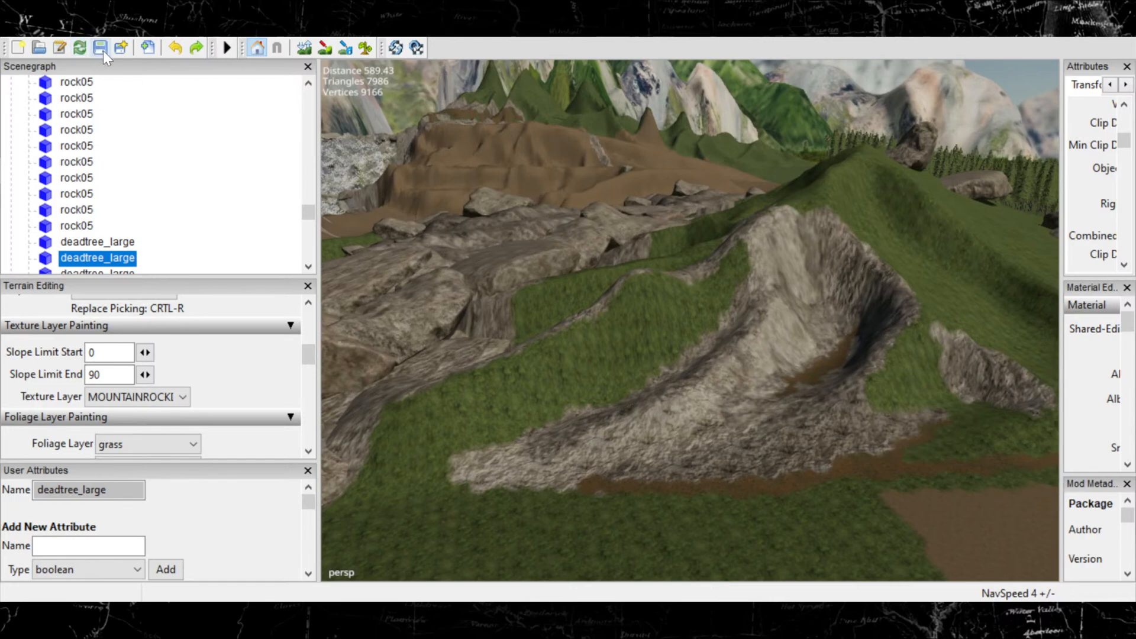
pyautogui.click(101, 51)
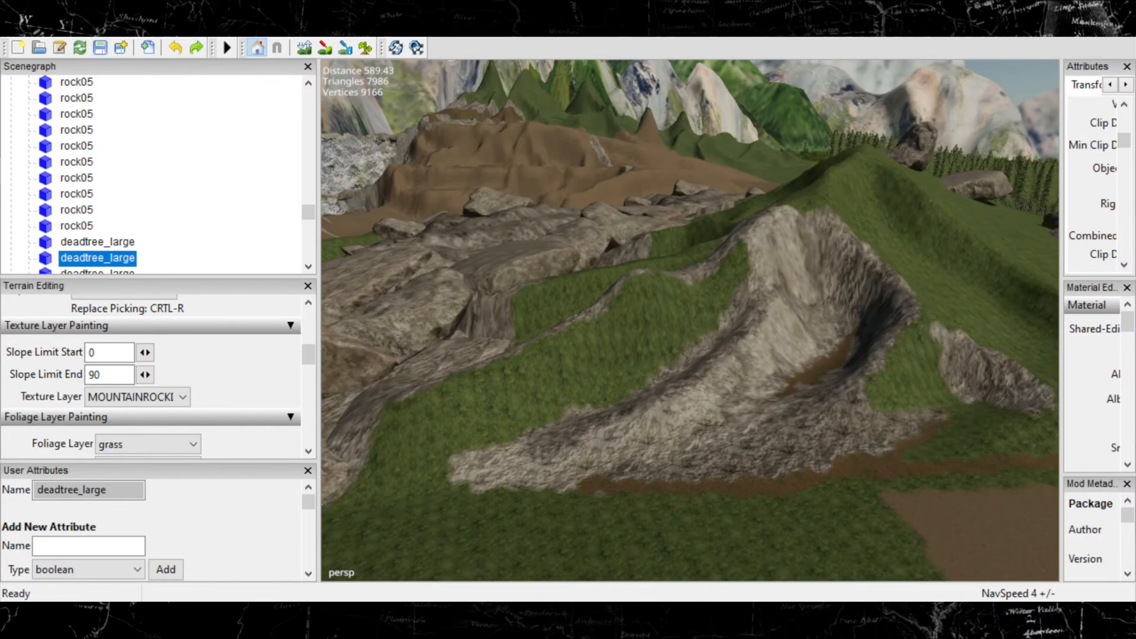
# Survey the grassy ridge, rock pile, neighbouring hills and forest road from afar and close up.
pyautogui.keyDown('alt'); pyautogui.moveTo(787, 355); pyautogui.dragTo(859, 421); pyautogui.keyUp('alt')
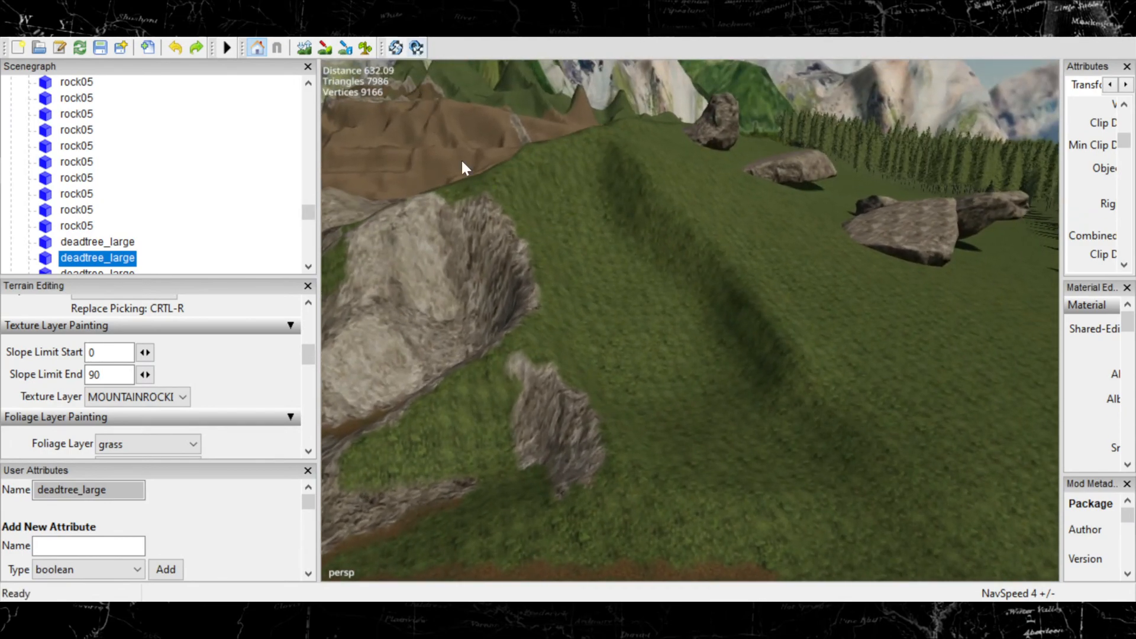
pyautogui.keyDown('alt'); pyautogui.moveTo(524, 227); pyautogui.dragTo(537, 231); pyautogui.keyUp('alt')
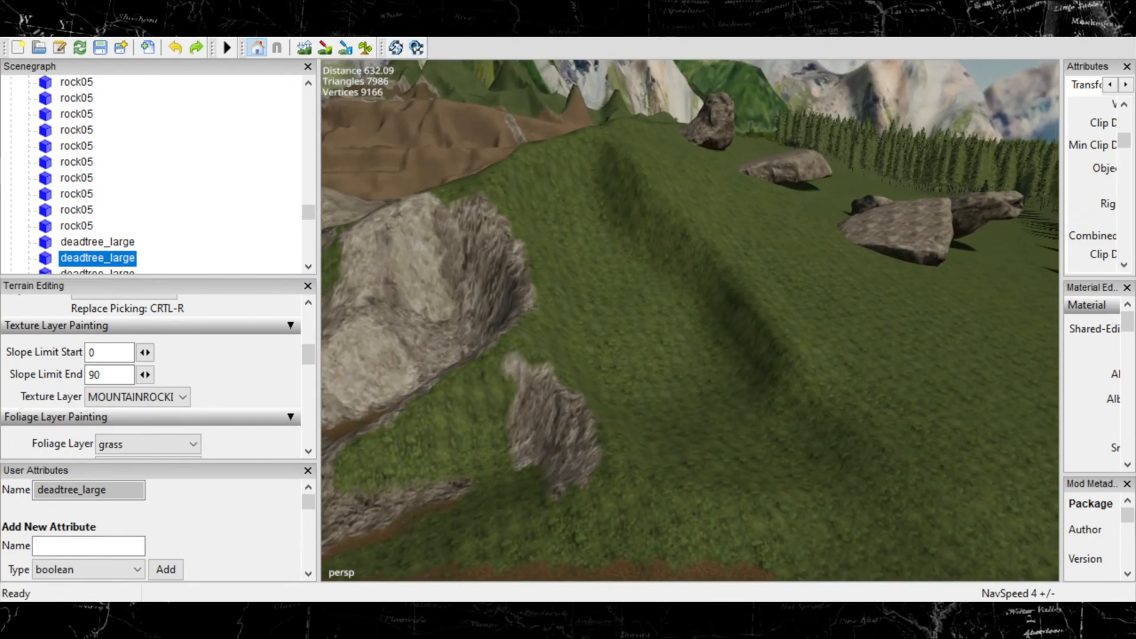
pyautogui.click(325, 46)
pyautogui.click(325, 45)
pyautogui.keyDown('alt'); pyautogui.moveTo(552, 207); pyautogui.dragTo(228, 192); pyautogui.keyUp('alt')
pyautogui.keyDown('alt'); pyautogui.moveTo(566, 305); pyautogui.dragTo(554, 240); pyautogui.keyUp('alt')
pyautogui.scroll(6, 535, 280)
pyautogui.keyDown('alt'); pyautogui.moveTo(480, 200); pyautogui.dragTo(750, 288); pyautogui.keyUp('alt')
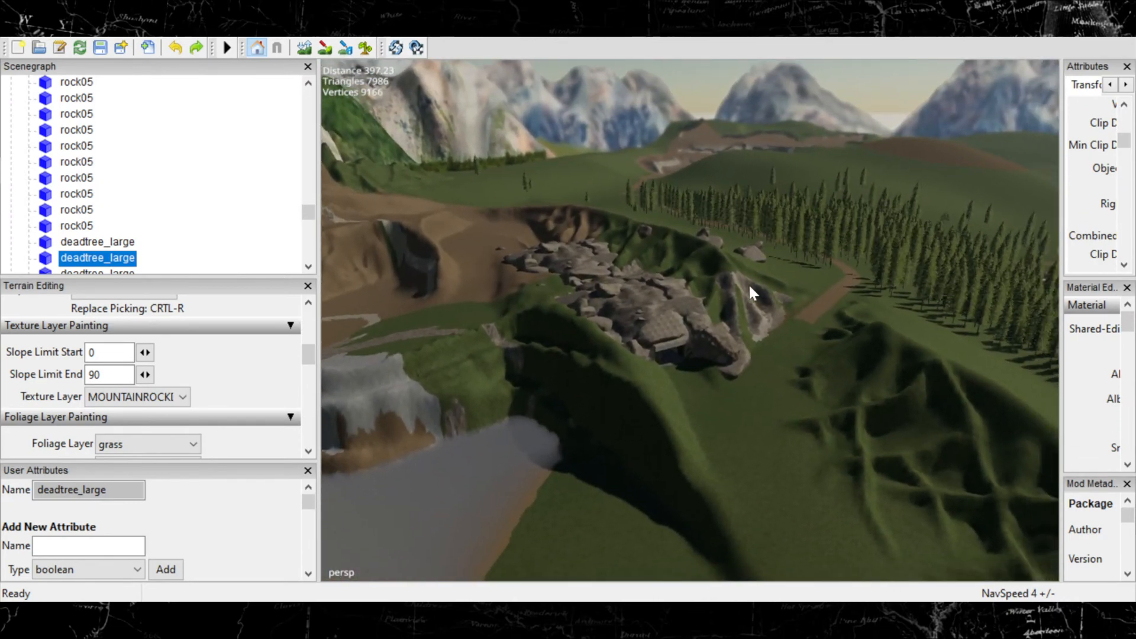
pyautogui.keyDown('alt'); pyautogui.moveTo(776, 379); pyautogui.dragTo(801, 399); pyautogui.keyUp('alt')
pyautogui.scroll(2, 775, 374)
pyautogui.scroll(2, 774, 374)
pyautogui.scroll(3, 800, 400)
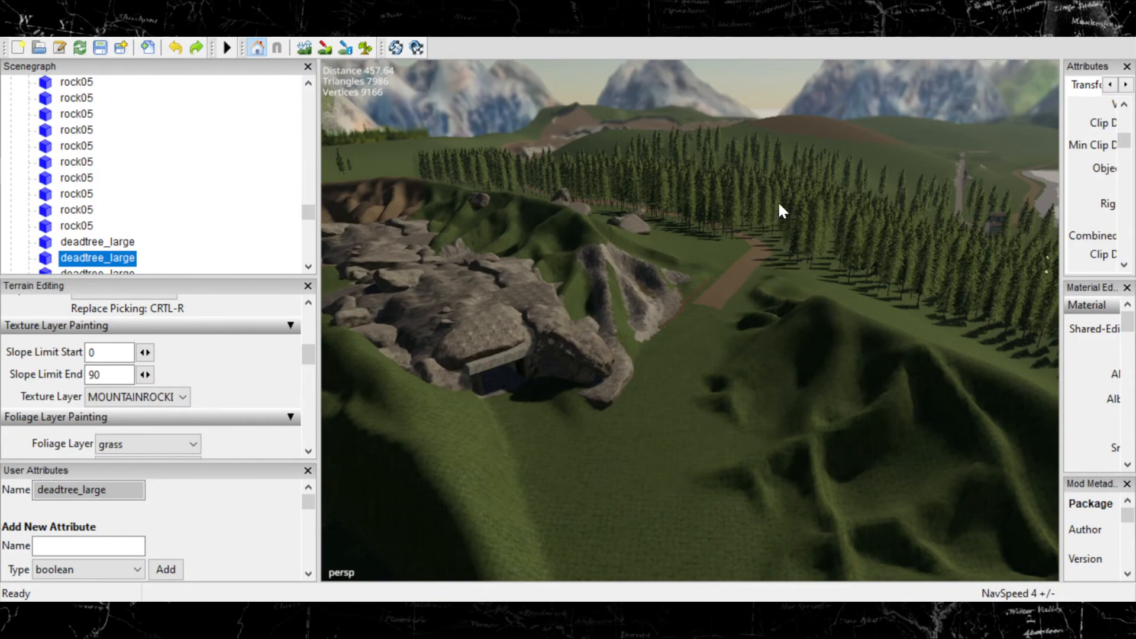
pyautogui.keyDown('alt'); pyautogui.moveTo(686, 393); pyautogui.dragTo(704, 380); pyautogui.keyUp('alt')
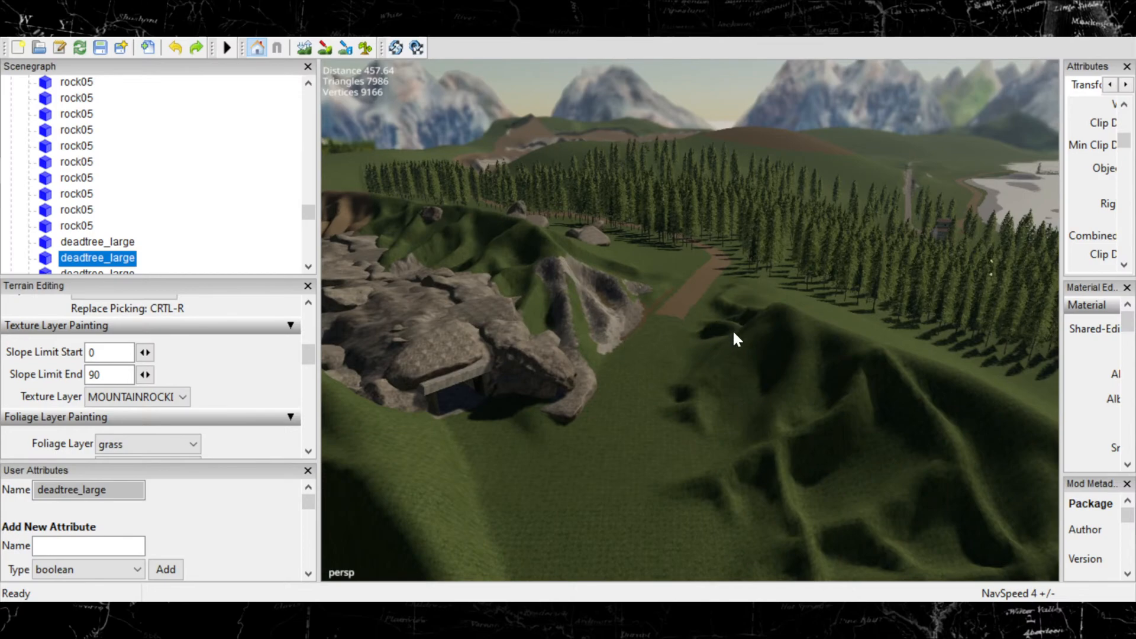
pyautogui.scroll(3, 739, 345)
pyautogui.keyDown('alt'); pyautogui.moveTo(706, 375); pyautogui.dragTo(558, 351); pyautogui.keyUp('alt')
pyautogui.scroll(8, 737, 328)
pyautogui.scroll(5, 695, 438)
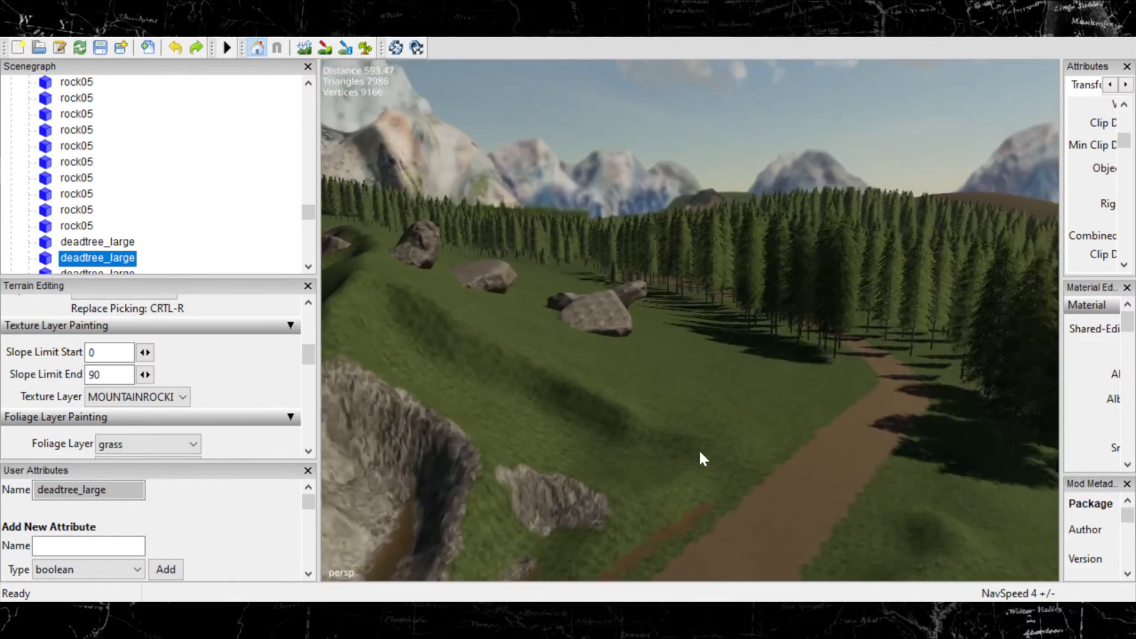
# Set the texture layer to FORESTNEEDLES and paint a patch at the upper end of the grassy ridge's groove.
pyautogui.keyDown('alt'); pyautogui.moveTo(717, 446); pyautogui.dragTo(648, 429); pyautogui.keyUp('alt')
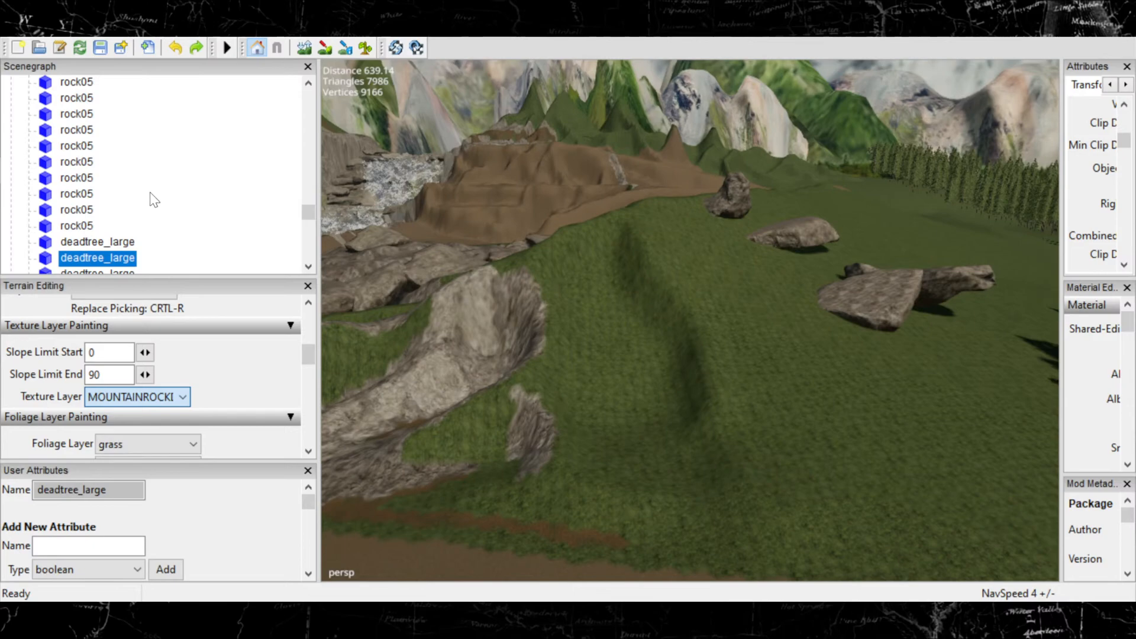
pyautogui.press('f')
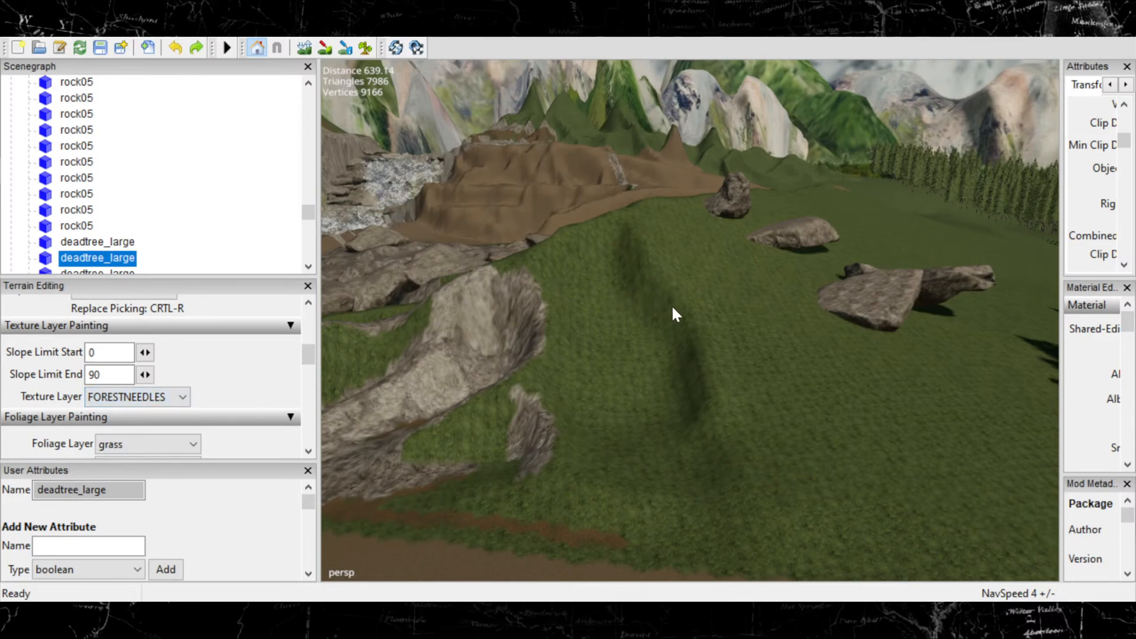
pyautogui.click(325, 48)
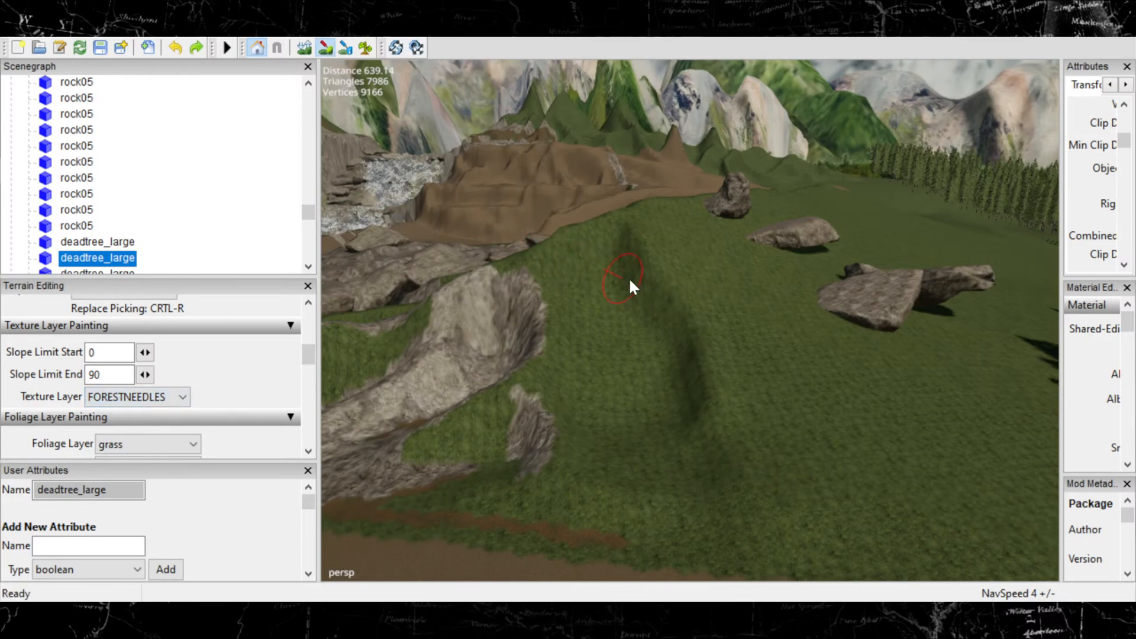
pyautogui.click(641, 229)
pyautogui.moveTo(639, 200)
pyautogui.keyDown('alt'); pyautogui.mouseDown(button='right')
pyautogui.moveTo(505, 362)
pyautogui.moveTo(882, 168)
pyautogui.moveTo(805, 197)
pyautogui.moveTo(378, 225)
pyautogui.mouseUp(button='right'); pyautogui.keyUp('alt')
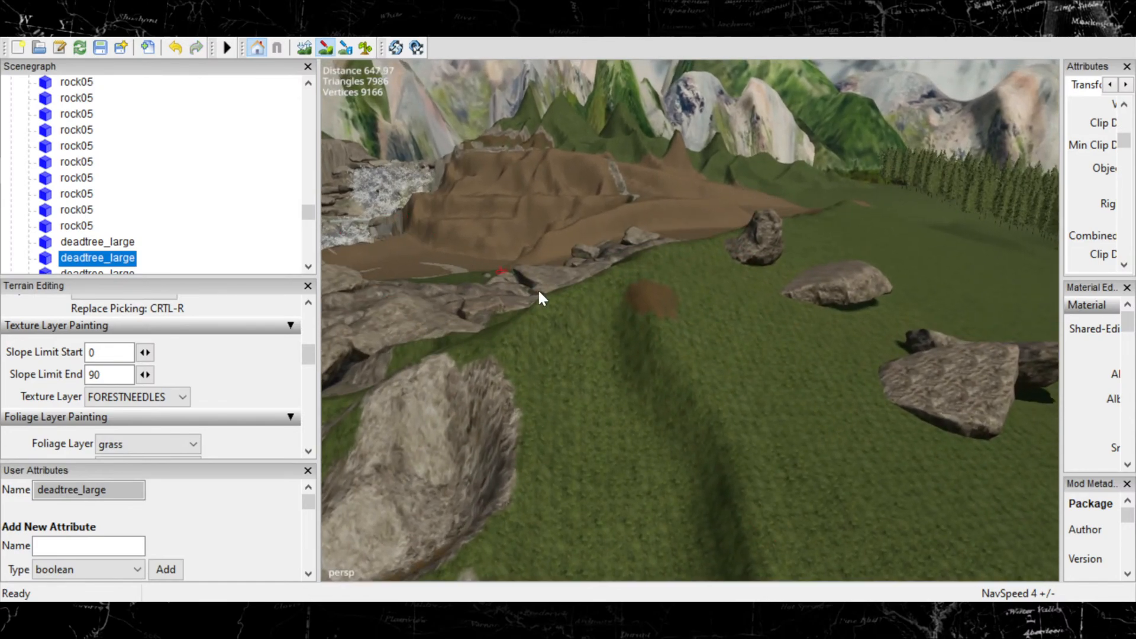
pyautogui.keyDown('alt'); pyautogui.moveTo(539, 292); pyautogui.dragTo(818, 318, button='right'); pyautogui.keyUp('alt')
pyautogui.moveTo(622, 314); pyautogui.dragTo(594, 333)
# Extend the FORESTNEEDLES patch into a strip running down the edge of the grassy groove.
pyautogui.scroll(-5, 588, 280)
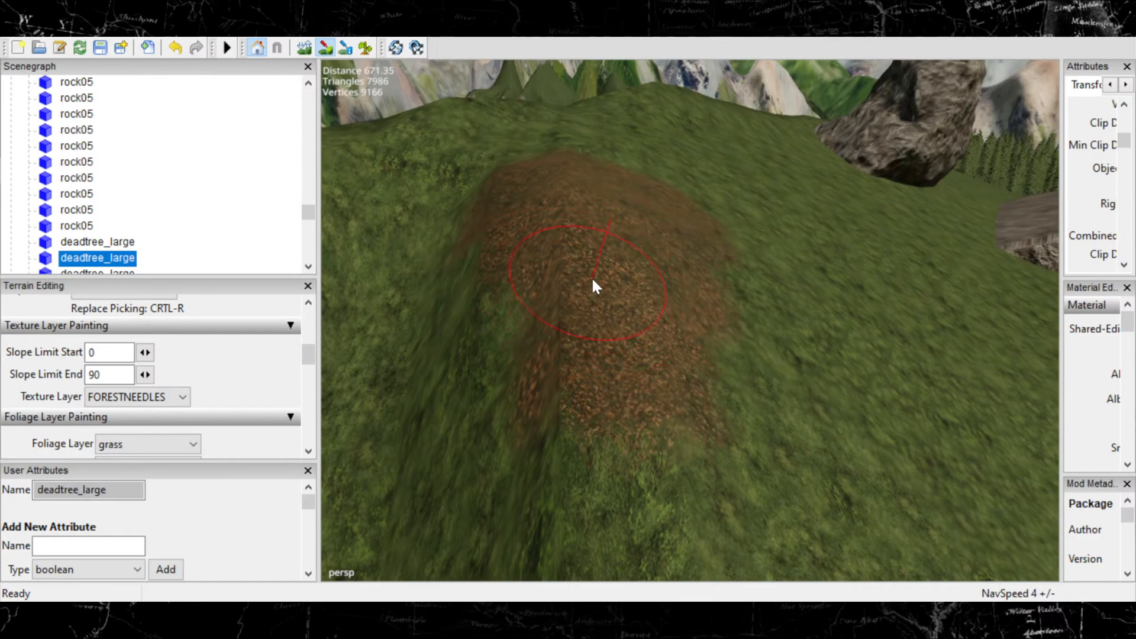
pyautogui.keyDown('alt'); pyautogui.moveTo(585, 262); pyautogui.dragTo(610, 330, button='right'); pyautogui.keyUp('alt')
pyautogui.keyDown('alt'); pyautogui.moveTo(612, 333); pyautogui.dragTo(567, 205); pyautogui.keyUp('alt')
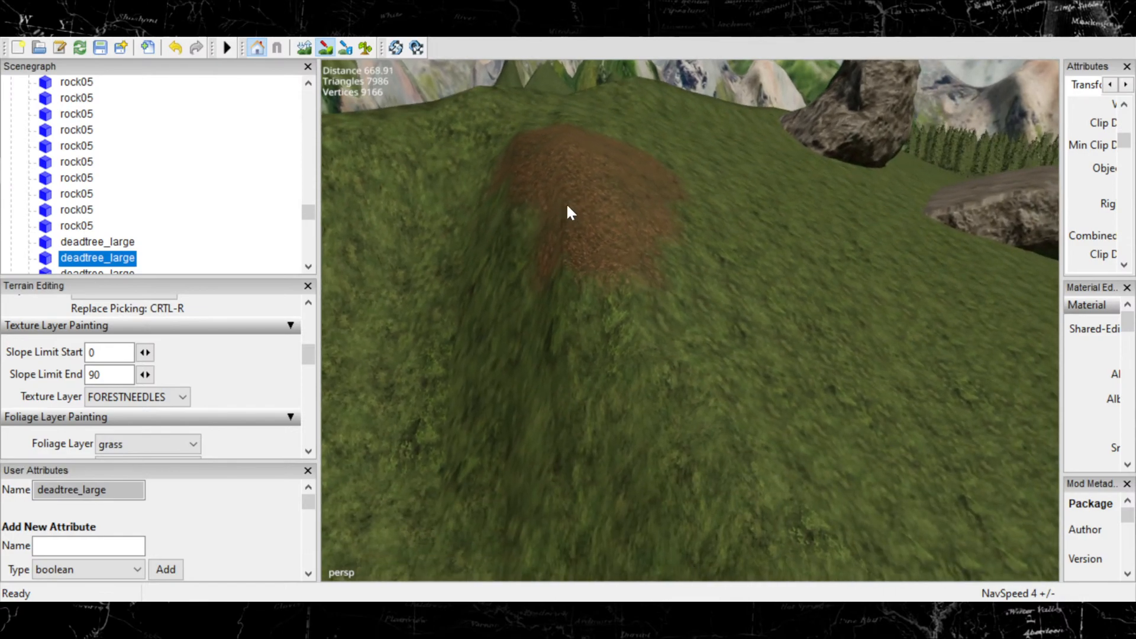
pyautogui.keyDown('alt'); pyautogui.moveTo(567, 204); pyautogui.dragTo(535, 244, button='right'); pyautogui.keyUp('alt')
pyautogui.keyDown('alt'); pyautogui.moveTo(535, 244); pyautogui.dragTo(484, 280); pyautogui.keyUp('alt')
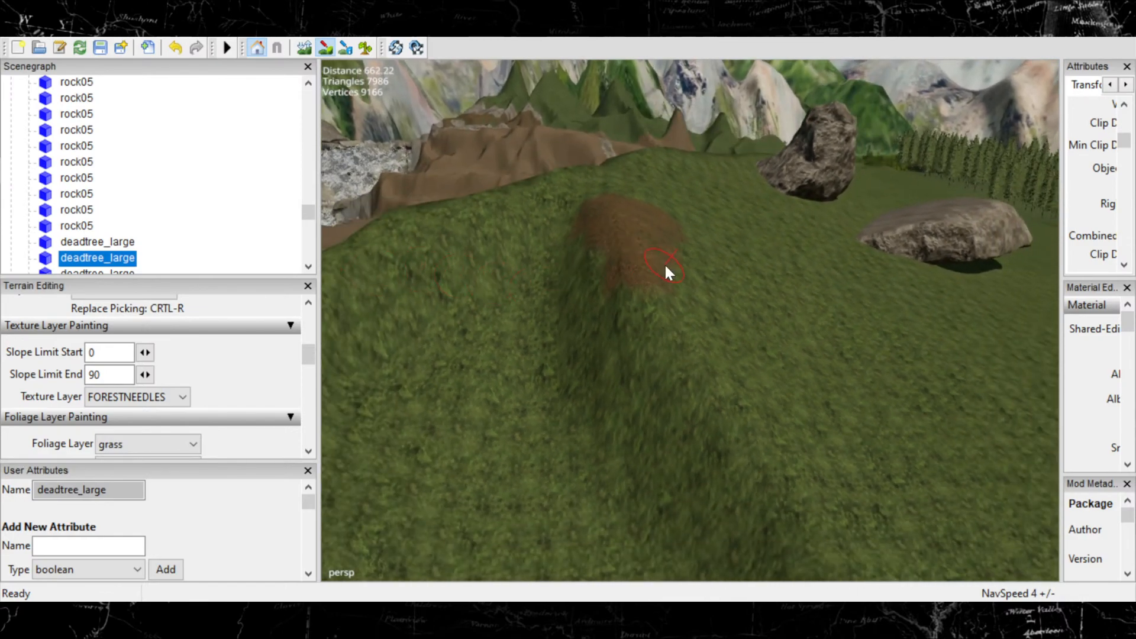
pyautogui.moveTo(646, 299)
pyautogui.mouseDown()
pyautogui.moveTo(695, 349)
pyautogui.moveTo(746, 447)
pyautogui.mouseUp()
pyautogui.moveTo(638, 349); pyautogui.dragTo(648, 330)
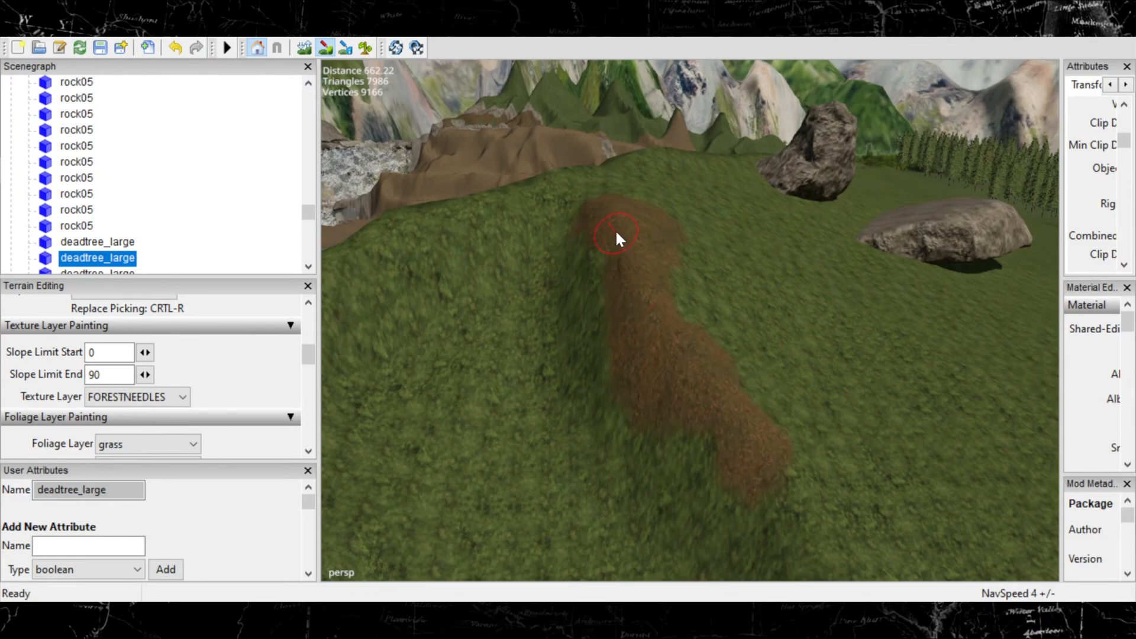
# Widen the FORESTNEEDLES strip and continue it downhill along the groove's crest.
pyautogui.keyDown('alt'); pyautogui.moveTo(714, 341); pyautogui.dragTo(473, 159, button='middle'); pyautogui.keyUp('alt')
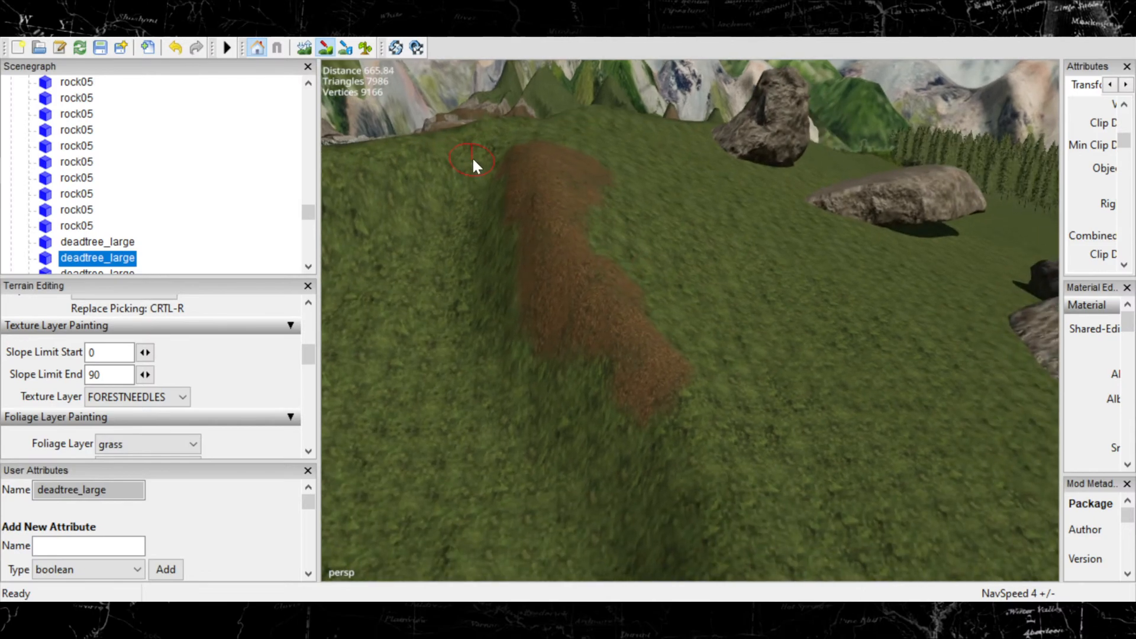
pyautogui.moveTo(673, 377)
pyautogui.mouseDown()
pyautogui.moveTo(693, 411)
pyautogui.moveTo(664, 370)
pyautogui.mouseUp()
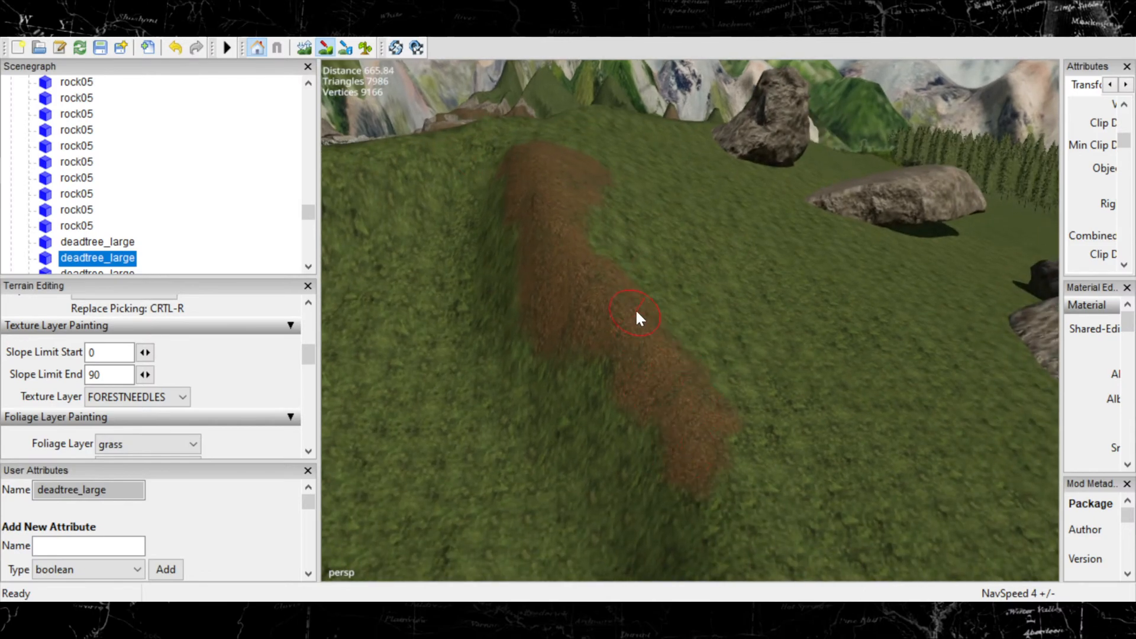
pyautogui.moveTo(600, 286)
pyautogui.mouseDown()
pyautogui.moveTo(705, 446)
pyautogui.moveTo(728, 494)
pyautogui.moveTo(726, 526)
pyautogui.mouseUp()
pyautogui.scroll(-3, 749, 436)
pyautogui.keyDown('alt'); pyautogui.moveTo(547, 462); pyautogui.dragTo(438, 212, button='middle'); pyautogui.keyUp('alt')
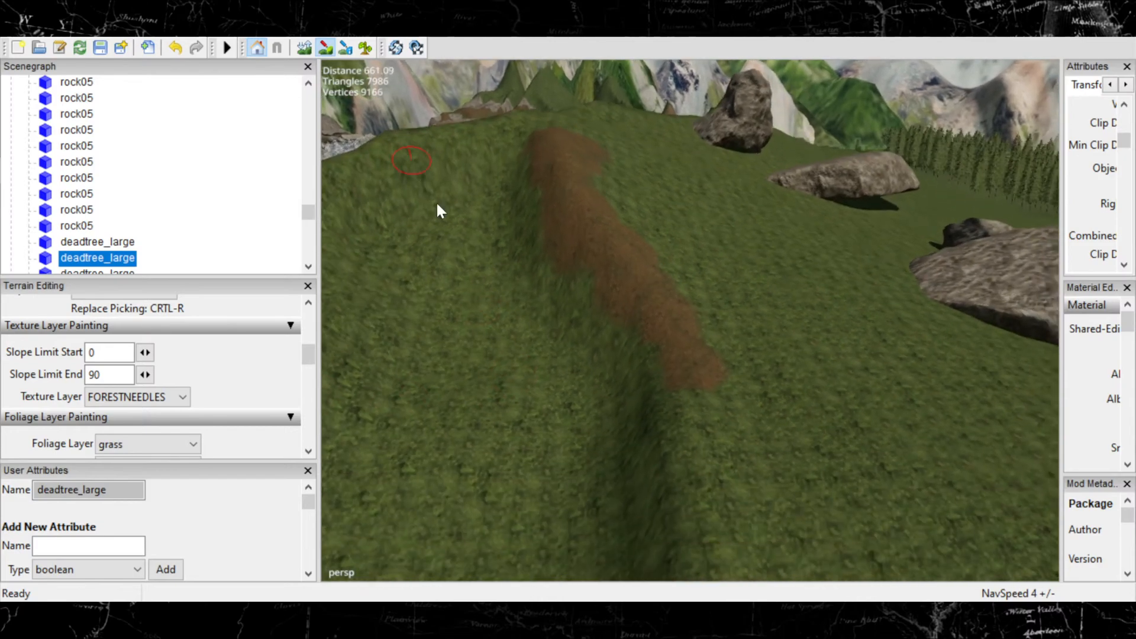
pyautogui.moveTo(663, 337)
pyautogui.mouseDown()
pyautogui.moveTo(697, 457)
pyautogui.moveTo(713, 472)
pyautogui.moveTo(669, 400)
pyautogui.moveTo(696, 532)
pyautogui.moveTo(753, 574)
pyautogui.mouseUp()
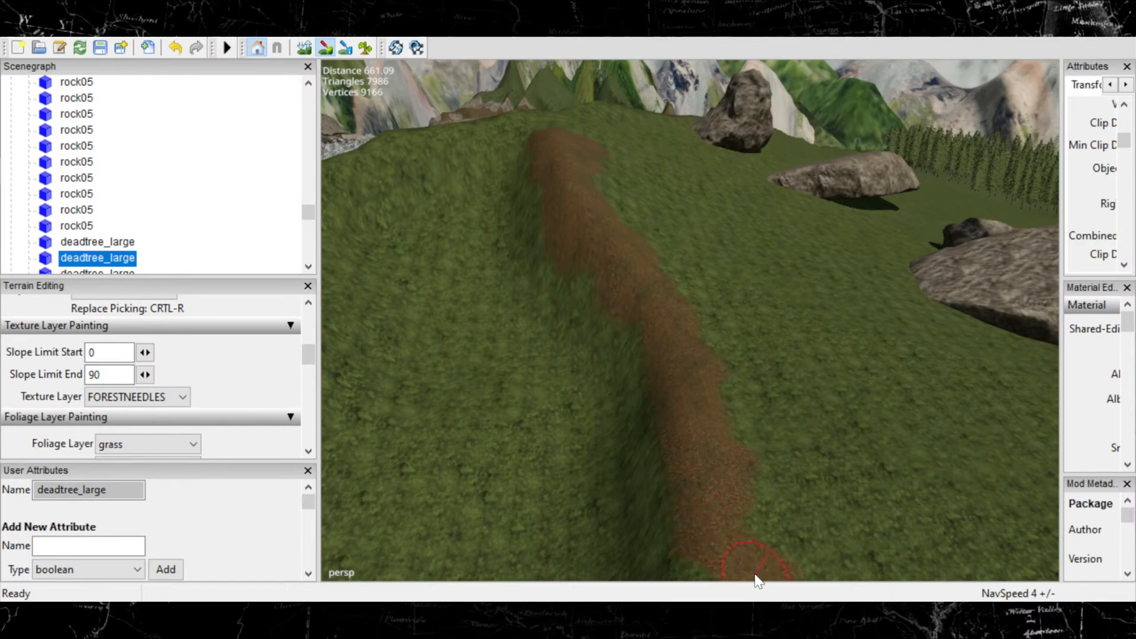
# Broaden the lower end of the FORESTNEEDLES strip and branch it out across the open grass slope.
pyautogui.scroll(-3, 781, 408)
pyautogui.moveTo(654, 471); pyautogui.dragTo(616, 244, button='middle')
pyautogui.moveTo(654, 471)
pyautogui.keyDown('alt'); pyautogui.mouseDown(button='middle')
pyautogui.moveTo(615, 244)
pyautogui.moveTo(621, 172)
pyautogui.mouseUp(button='middle'); pyautogui.keyUp('alt')
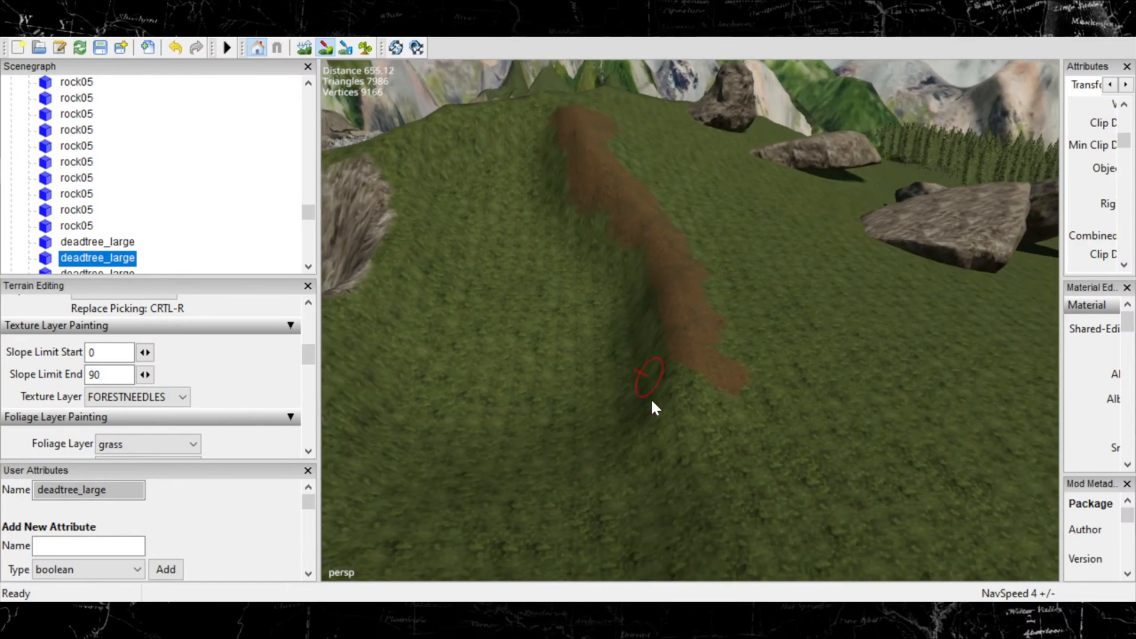
pyautogui.moveTo(685, 405)
pyautogui.mouseDown()
pyautogui.moveTo(663, 452)
pyautogui.moveTo(867, 496)
pyautogui.mouseUp()
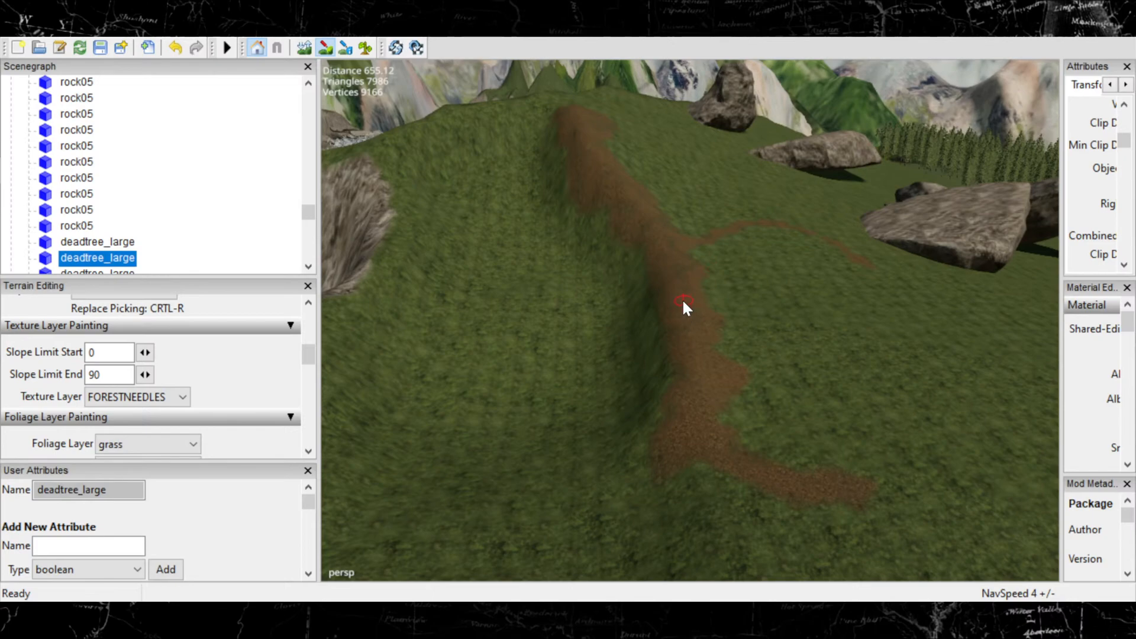
# Undo the thin curved stroke towards the boulders and paint short FORESTNEEDLES spurs along the strip's edge.
pyautogui.hotkey('ctrl', 'z')
pyautogui.moveTo(681, 227)
pyautogui.mouseDown()
pyautogui.moveTo(715, 229)
pyautogui.moveTo(652, 282)
pyautogui.mouseUp()
pyautogui.scroll(-2, 586, 502)
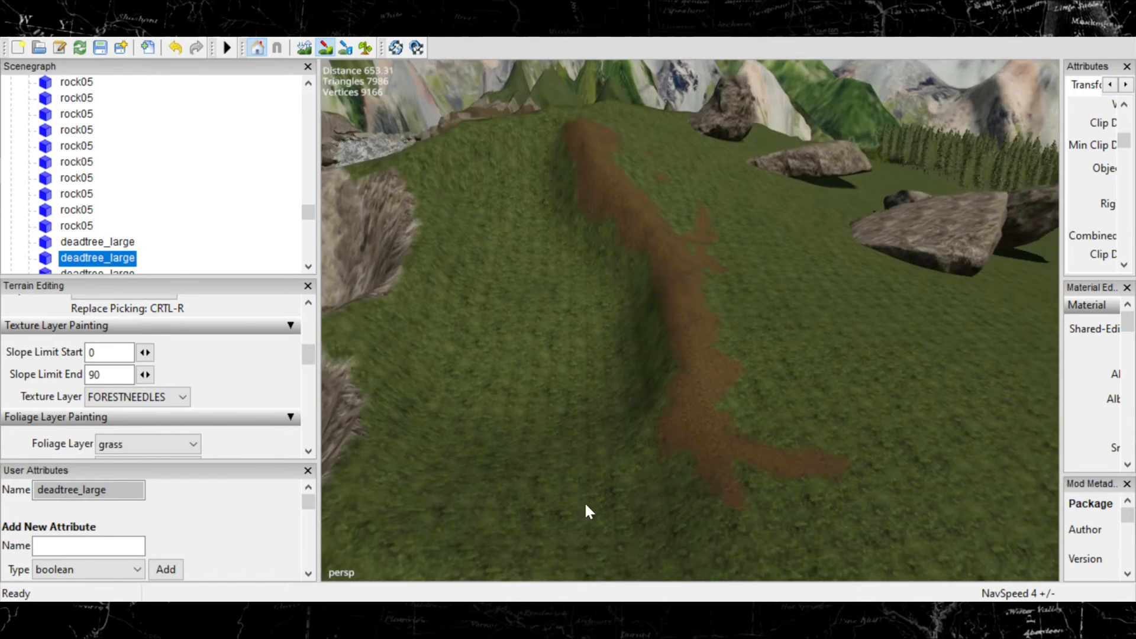
# Extend the FORESTNEEDLES strip from its lower branch down the slope towards the dirt track.
pyautogui.scroll(-2, 688, 409)
pyautogui.moveTo(687, 406)
pyautogui.mouseDown()
pyautogui.moveTo(741, 449)
pyautogui.moveTo(755, 506)
pyautogui.mouseUp()
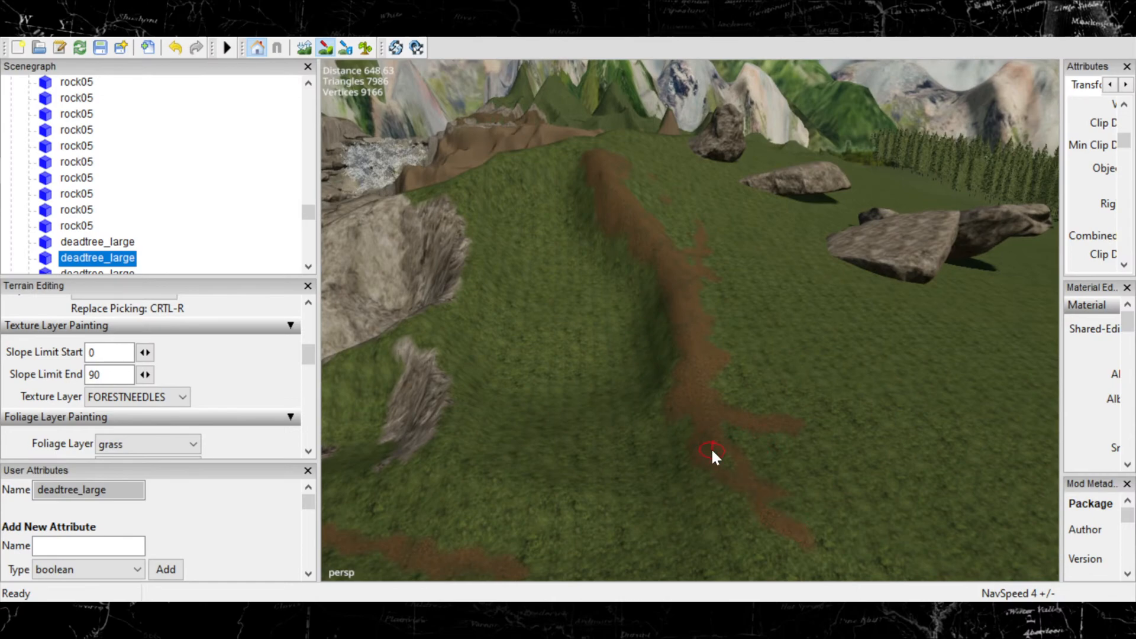
pyautogui.moveTo(774, 534); pyautogui.dragTo(841, 560)
pyautogui.keyDown('alt'); pyautogui.moveTo(777, 515); pyautogui.dragTo(402, 225, button='middle'); pyautogui.keyUp('alt')
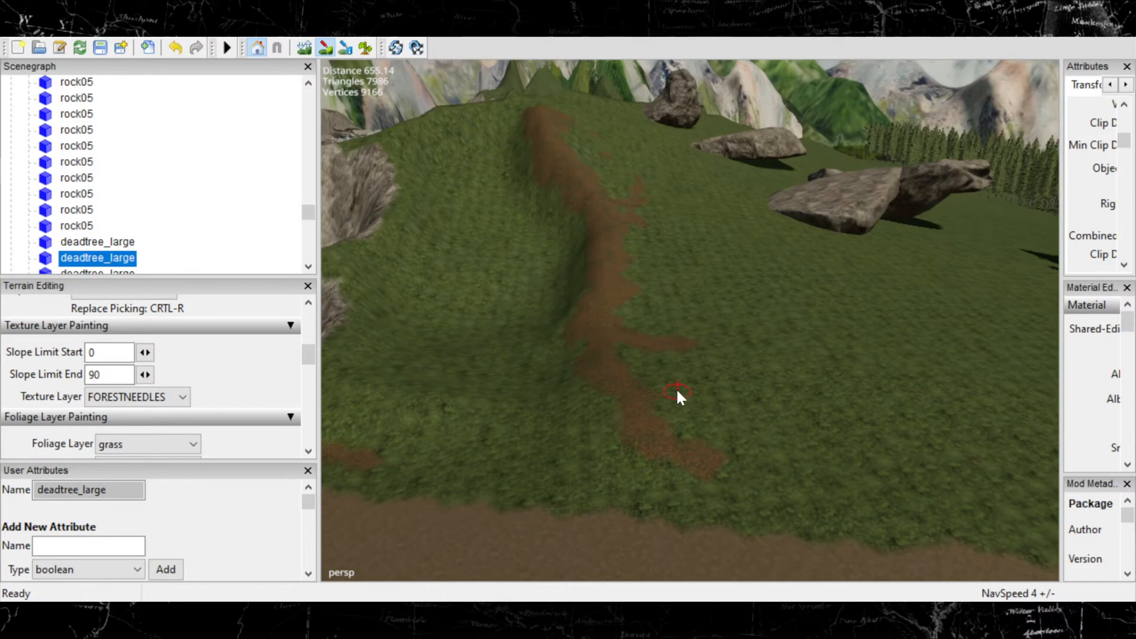
pyautogui.moveTo(732, 482); pyautogui.dragTo(743, 477)
pyautogui.keyDown('alt'); pyautogui.moveTo(686, 421); pyautogui.dragTo(799, 334, button='middle'); pyautogui.keyUp('alt')
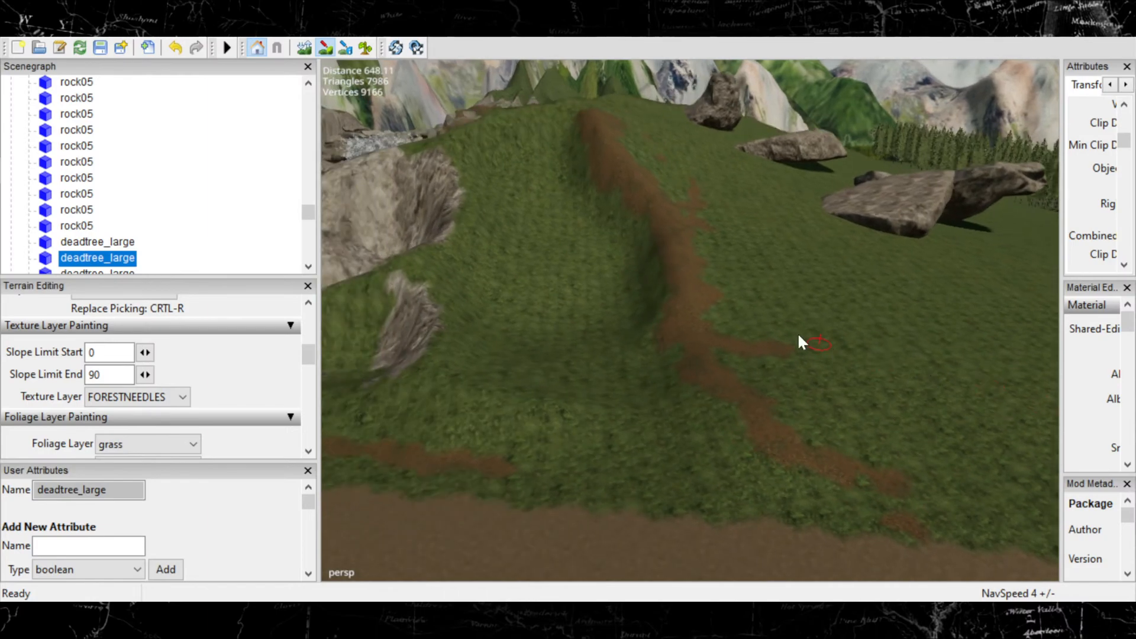
# Switch to the mountain rock texture layer and paint a rock band along the ridge crest from the FORESTNEEDLES strip's upper end.
pyautogui.keyDown('alt'); pyautogui.moveTo(574, 291); pyautogui.dragTo(930, 446, button='middle'); pyautogui.keyUp('alt')
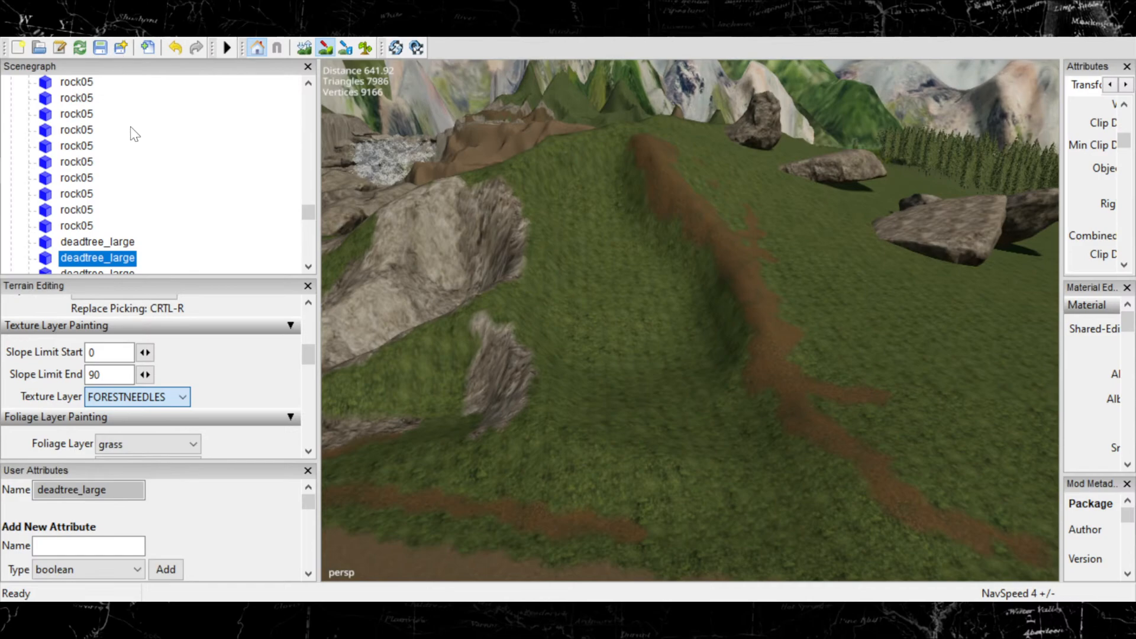
pyautogui.scroll(-1, 150, 183)
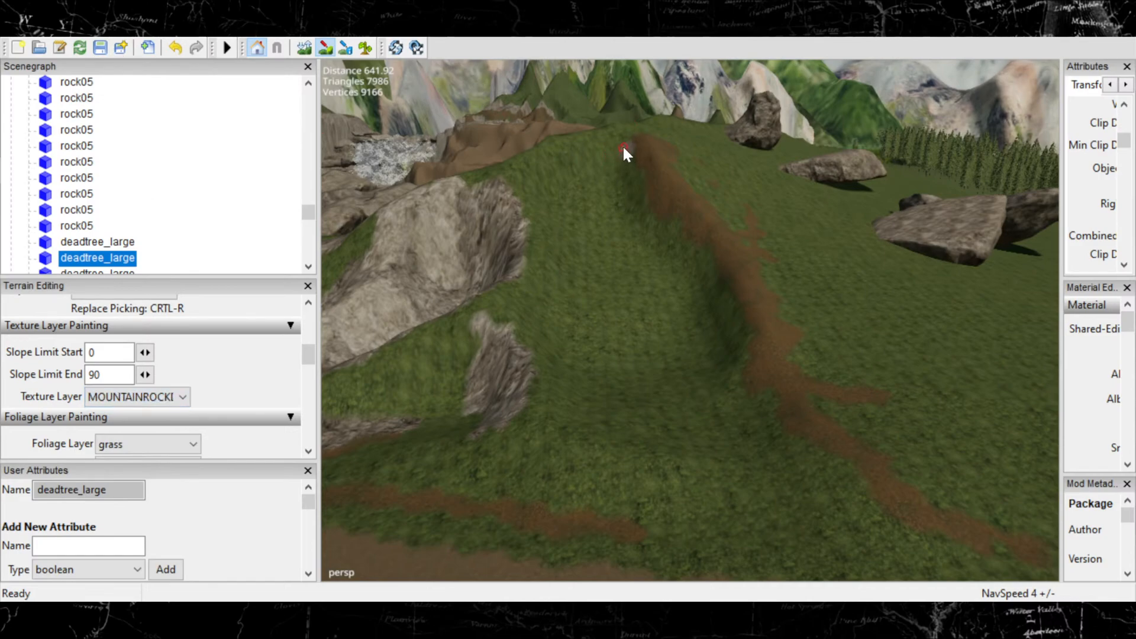
pyautogui.keyDown('alt'); pyautogui.moveTo(571, 230); pyautogui.dragTo(638, 303, button='middle'); pyautogui.keyUp('alt')
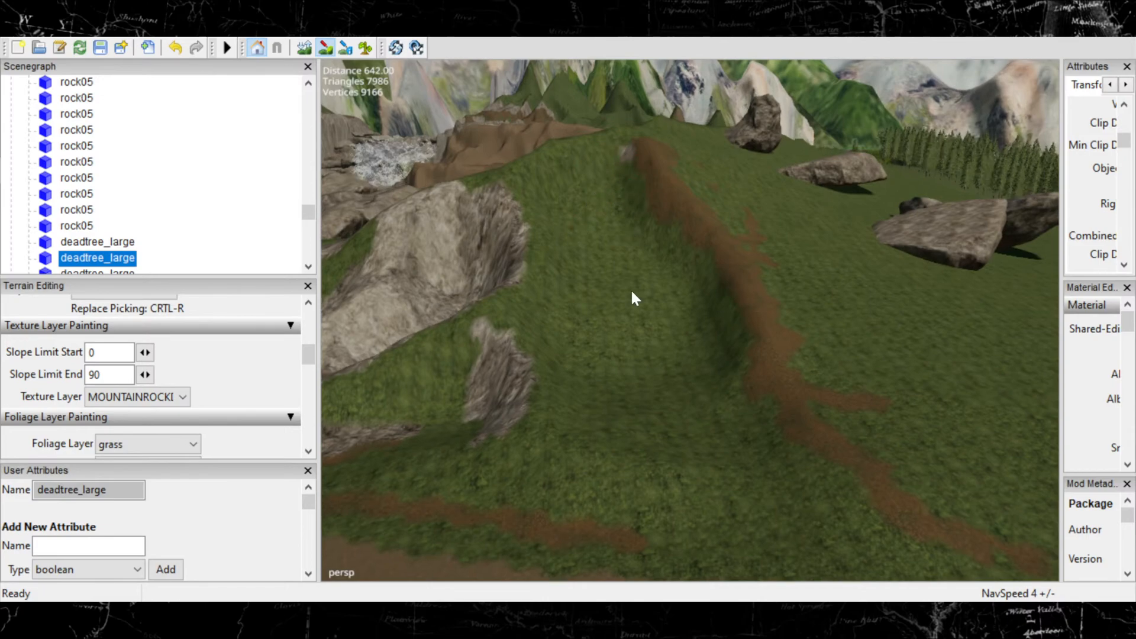
pyautogui.keyDown('alt'); pyautogui.moveTo(566, 205); pyautogui.dragTo(699, 461, button='middle'); pyautogui.keyUp('alt')
pyautogui.scroll(4, 713, 333)
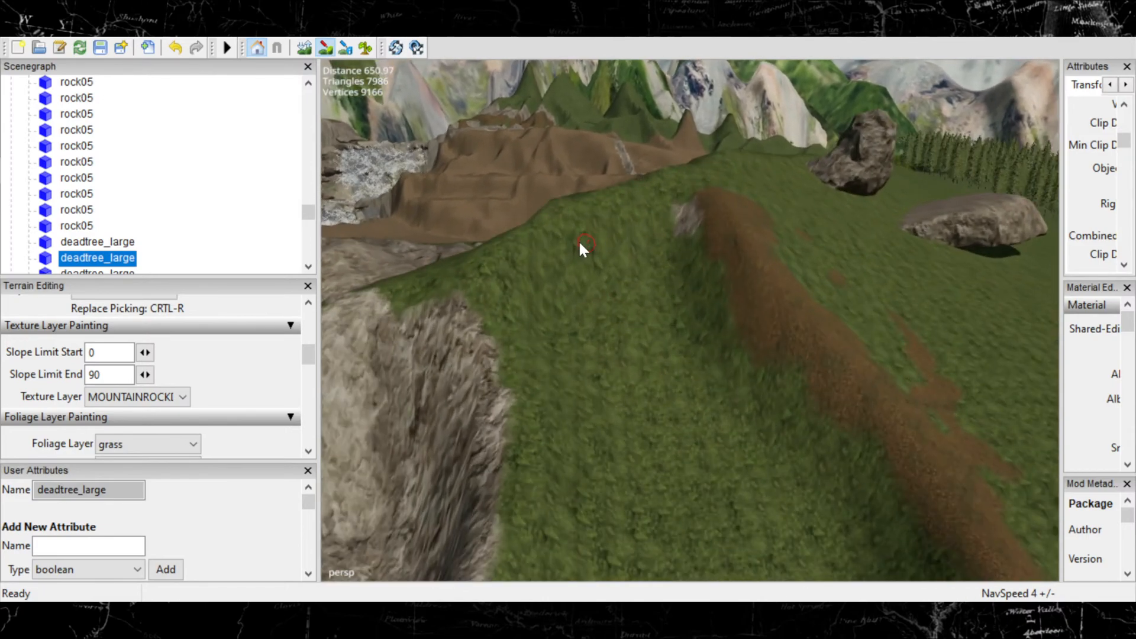
pyautogui.keyDown('alt'); pyautogui.moveTo(580, 245); pyautogui.dragTo(833, 65, button='middle'); pyautogui.keyUp('alt')
pyautogui.moveTo(680, 515)
pyautogui.keyDown('alt'); pyautogui.mouseDown(button='right')
pyautogui.moveTo(642, 365)
pyautogui.moveTo(766, 277)
pyautogui.mouseUp(button='right'); pyautogui.keyUp('alt')
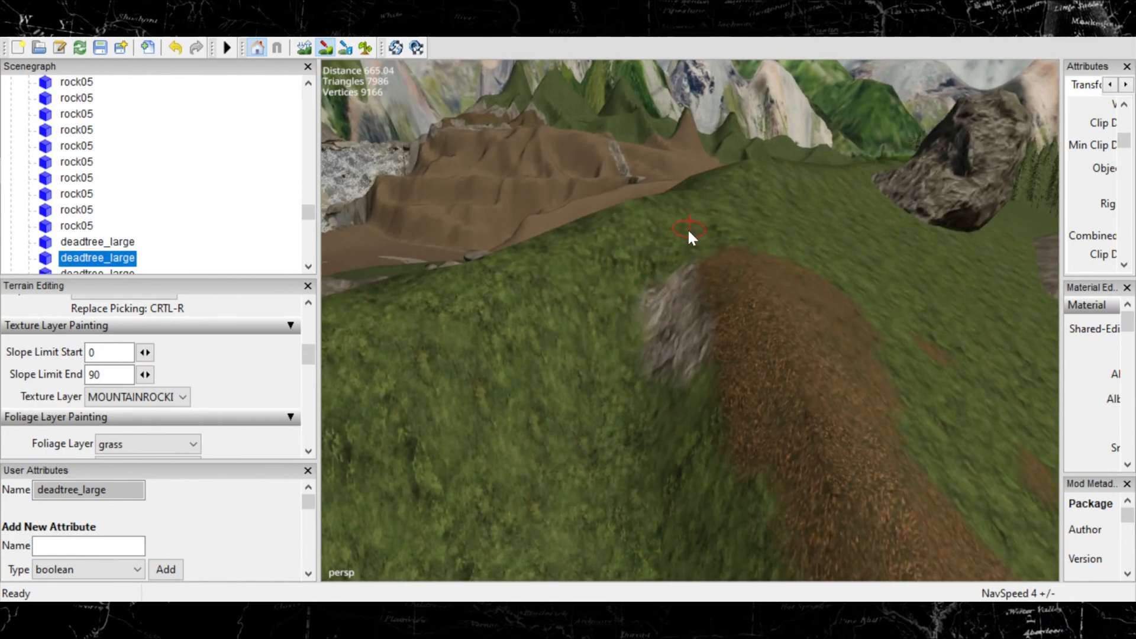
pyautogui.keyDown('alt'); pyautogui.moveTo(687, 229); pyautogui.dragTo(562, 579, button='middle'); pyautogui.keyUp('alt')
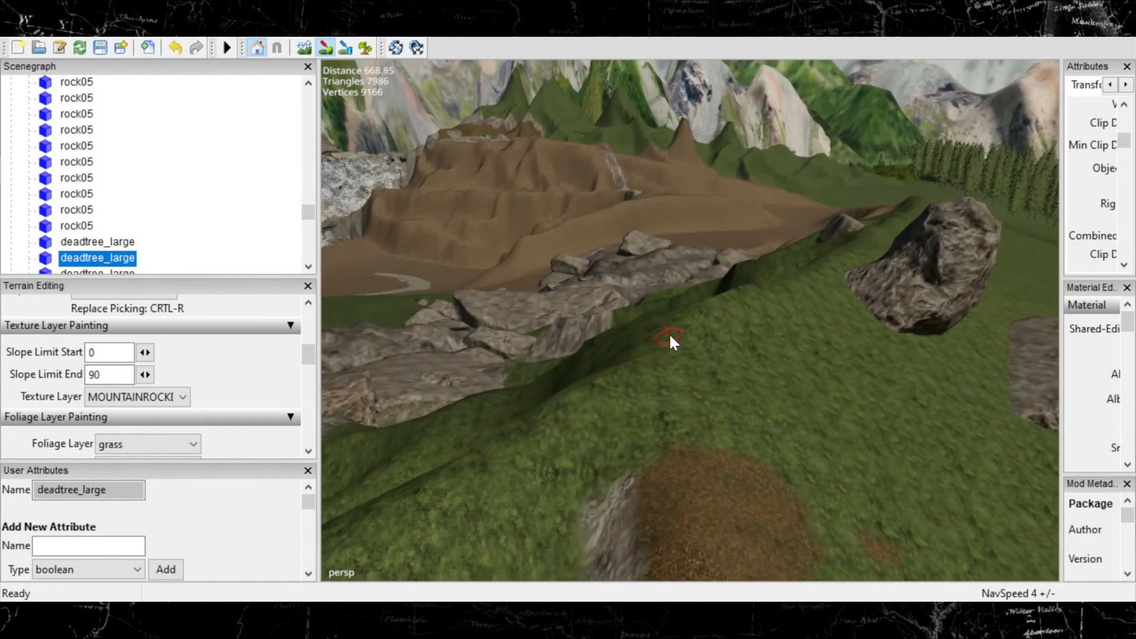
pyautogui.moveTo(704, 303); pyautogui.dragTo(725, 292)
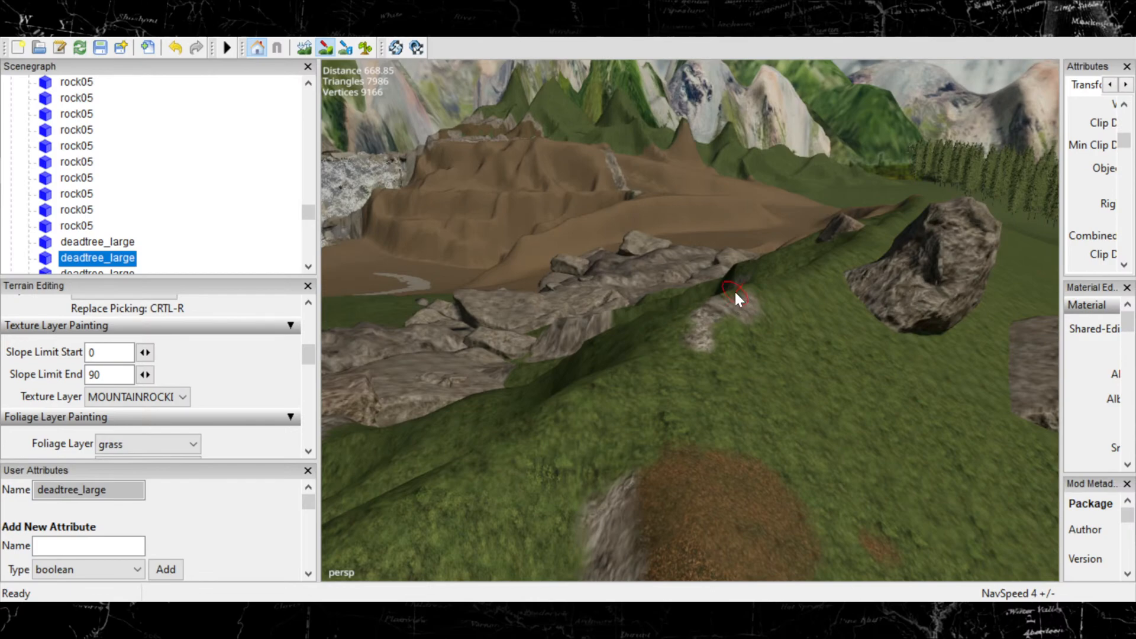
pyautogui.moveTo(734, 290)
pyautogui.mouseDown()
pyautogui.moveTo(555, 411)
pyautogui.moveTo(562, 429)
pyautogui.moveTo(601, 408)
pyautogui.moveTo(595, 454)
pyautogui.moveTo(612, 416)
pyautogui.moveTo(548, 416)
pyautogui.mouseUp()
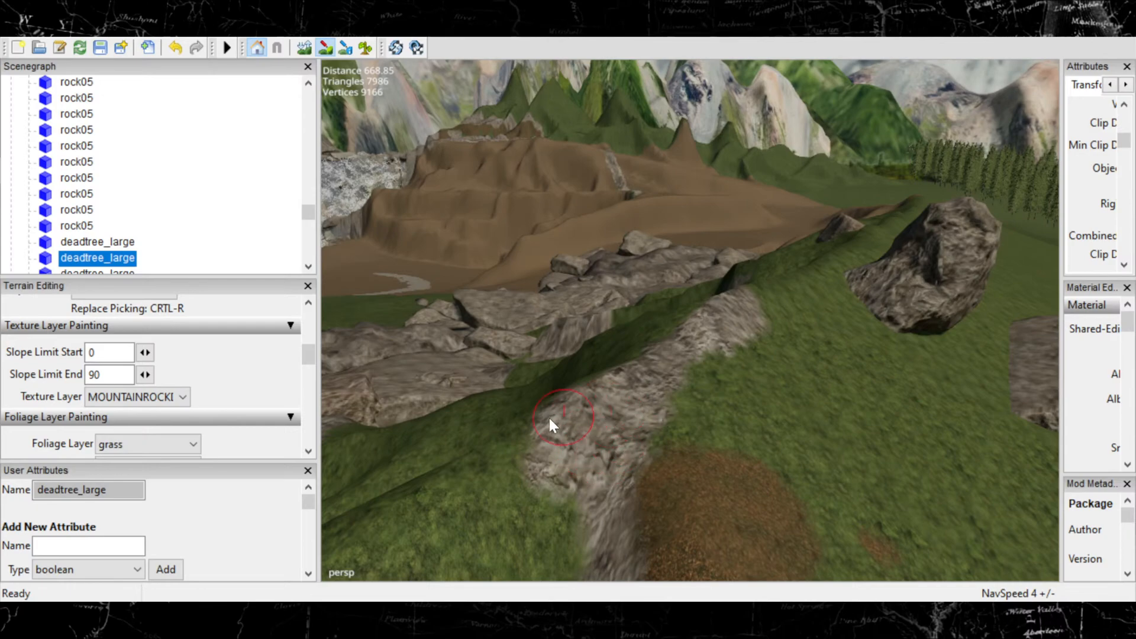
# Switch to FORESTLEAVES and paint leaf patches along the open-slope edge of the new rock band and across its gaps.
pyautogui.click(176, 398)
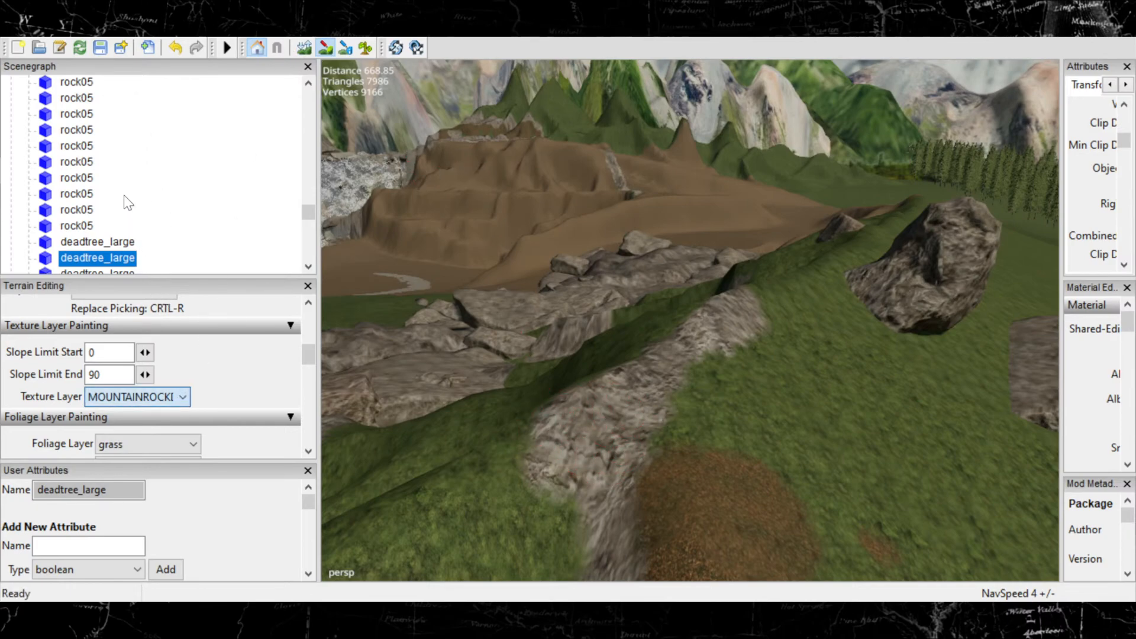
pyautogui.click(140, 59)
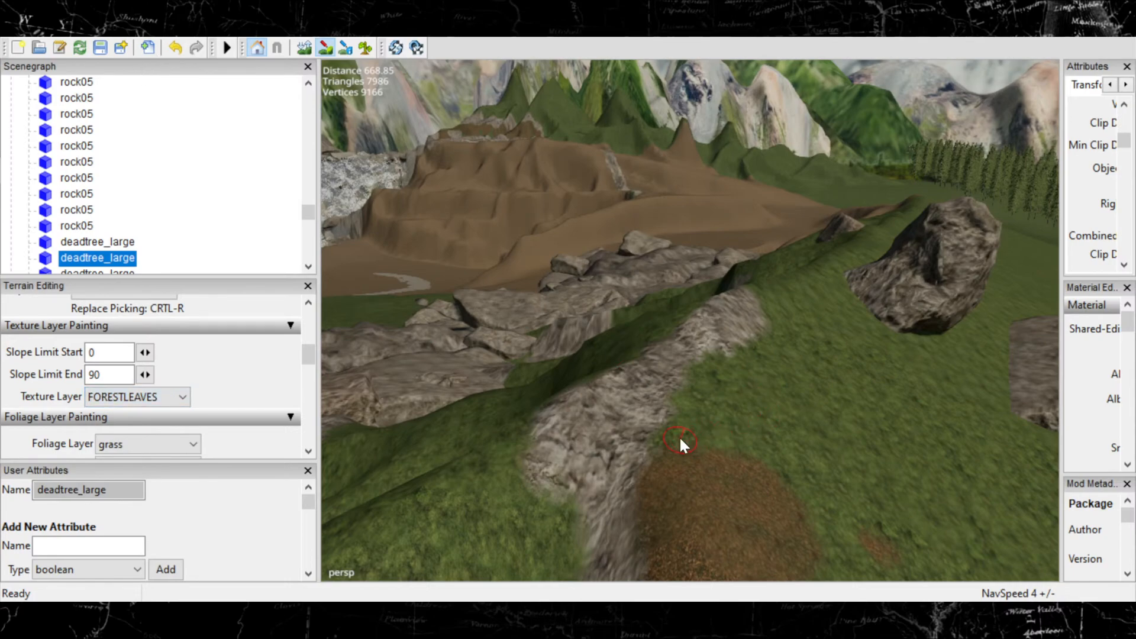
pyautogui.moveTo(679, 417)
pyautogui.mouseDown()
pyautogui.moveTo(663, 432)
pyautogui.moveTo(672, 435)
pyautogui.moveTo(695, 374)
pyautogui.mouseUp()
pyautogui.moveTo(725, 356)
pyautogui.mouseDown()
pyautogui.moveTo(745, 350)
pyautogui.moveTo(779, 303)
pyautogui.moveTo(753, 343)
pyautogui.mouseUp()
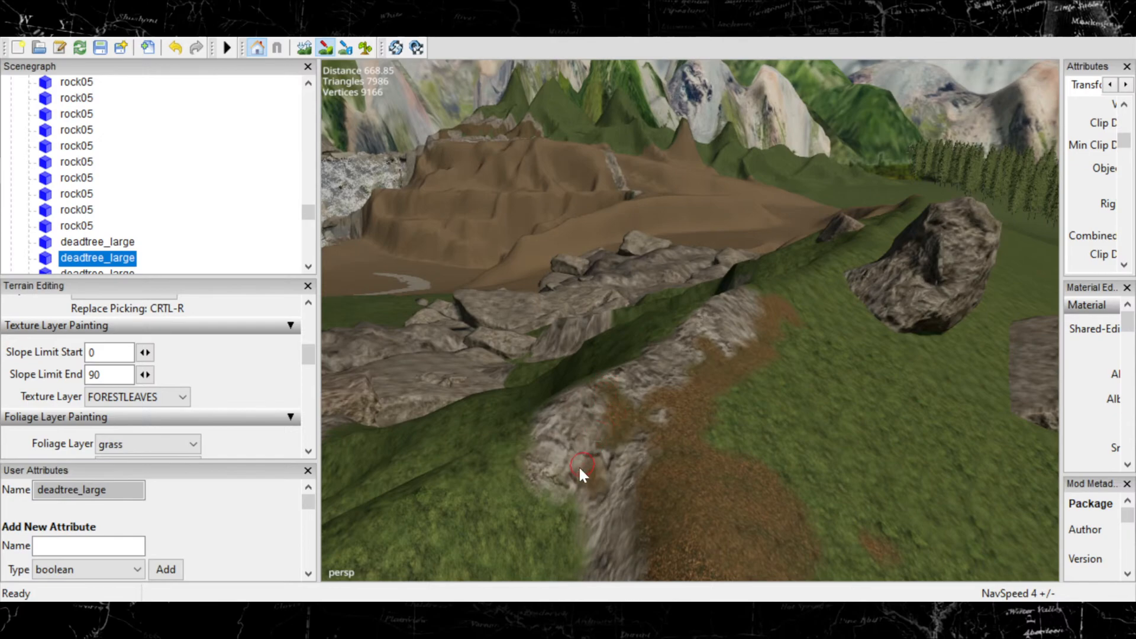
pyautogui.moveTo(605, 442)
pyautogui.mouseDown()
pyautogui.moveTo(567, 497)
pyautogui.moveTo(594, 460)
pyautogui.mouseUp()
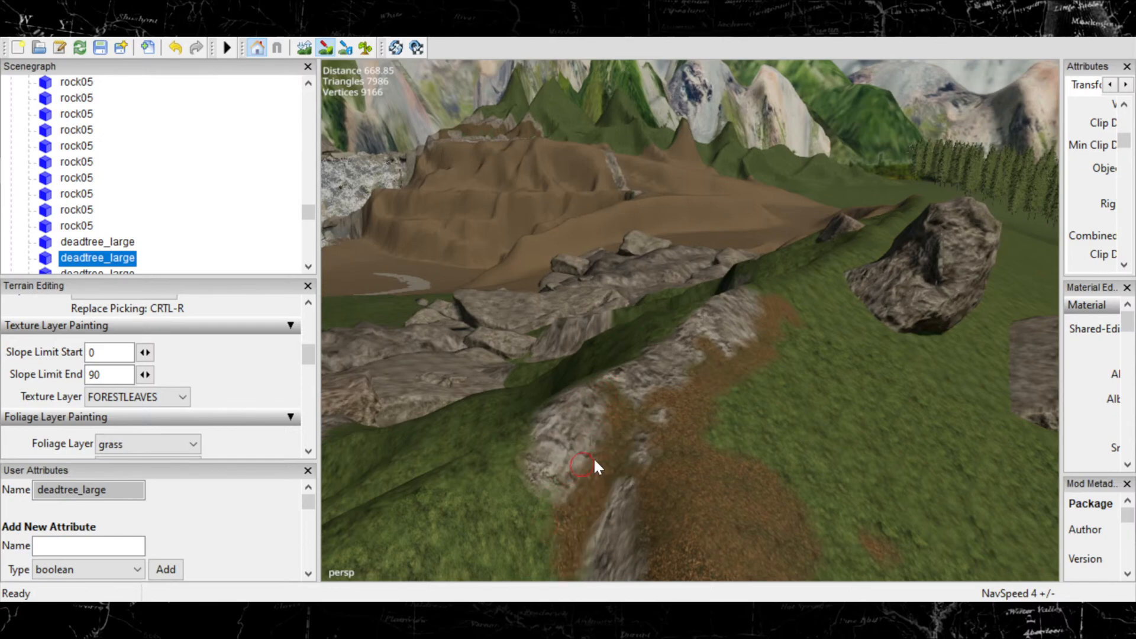
# Switch back to the mountain rock layer, enlarge the rock patch below the leaves and spread it over the grassy crest beside it.
pyautogui.keyDown('alt'); pyautogui.moveTo(676, 496); pyautogui.dragTo(825, 165, button='middle'); pyautogui.keyUp('alt')
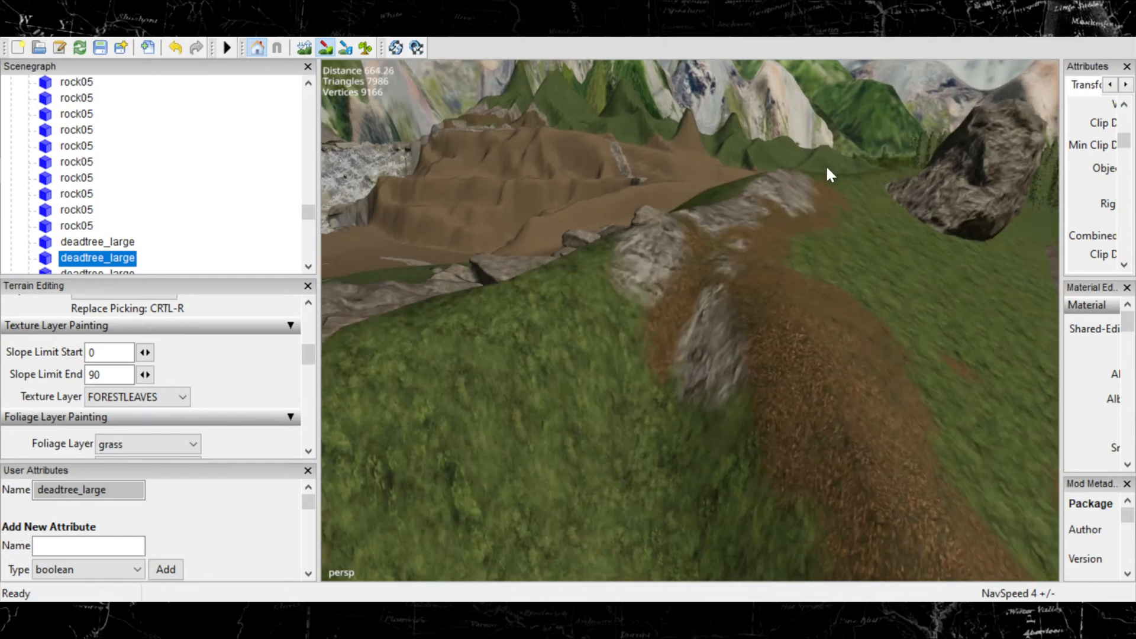
pyautogui.keyDown('alt'); pyautogui.moveTo(826, 164); pyautogui.dragTo(637, 351); pyautogui.keyUp('alt')
pyautogui.click(181, 396)
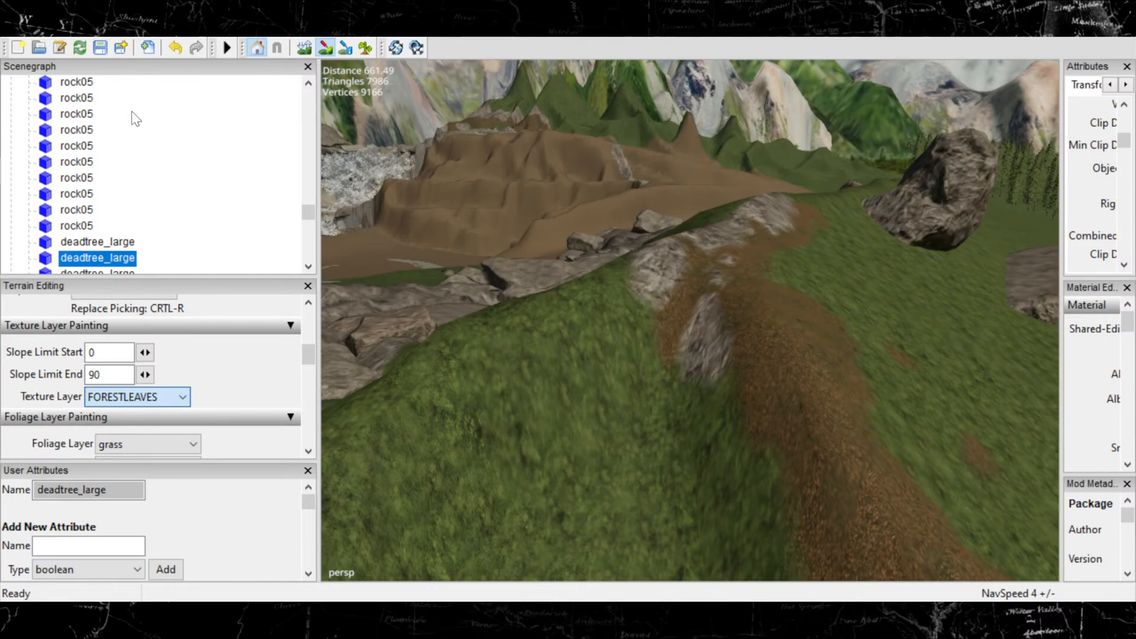
pyautogui.click(133, 178)
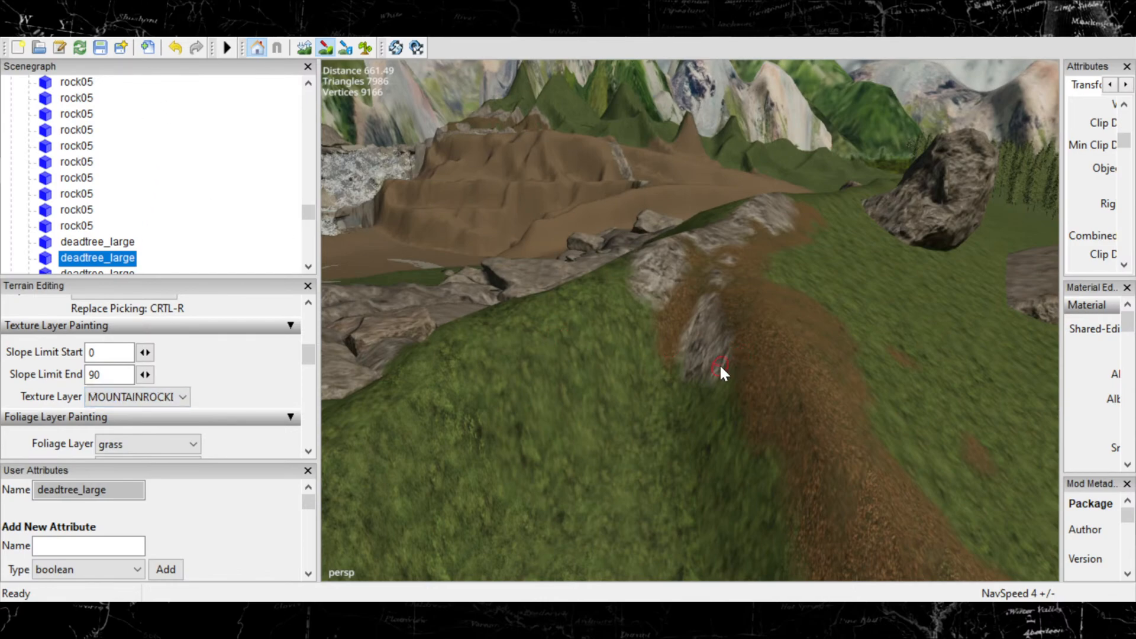
pyautogui.moveTo(708, 372)
pyautogui.mouseDown()
pyautogui.moveTo(741, 436)
pyautogui.moveTo(730, 418)
pyautogui.moveTo(690, 419)
pyautogui.moveTo(679, 378)
pyautogui.moveTo(641, 377)
pyautogui.moveTo(659, 452)
pyautogui.moveTo(685, 395)
pyautogui.mouseUp()
pyautogui.scroll(-3, 557, 402)
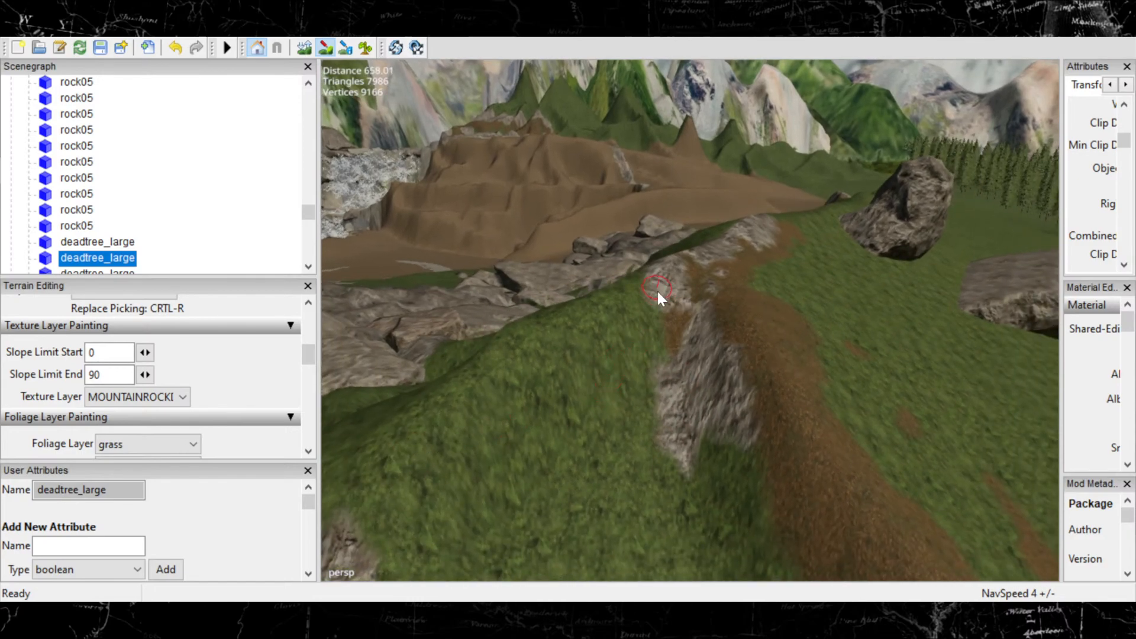
pyautogui.moveTo(656, 289)
pyautogui.mouseDown()
pyautogui.moveTo(624, 320)
pyautogui.moveTo(614, 299)
pyautogui.moveTo(634, 280)
pyautogui.moveTo(560, 340)
pyautogui.moveTo(616, 407)
pyautogui.mouseUp()
# Continue the mountain rock down the groove's steep wall alongside the FORESTNEEDLES strip.
pyautogui.keyDown('alt'); pyautogui.moveTo(616, 406); pyautogui.dragTo(679, 118, button='middle'); pyautogui.keyUp('alt')
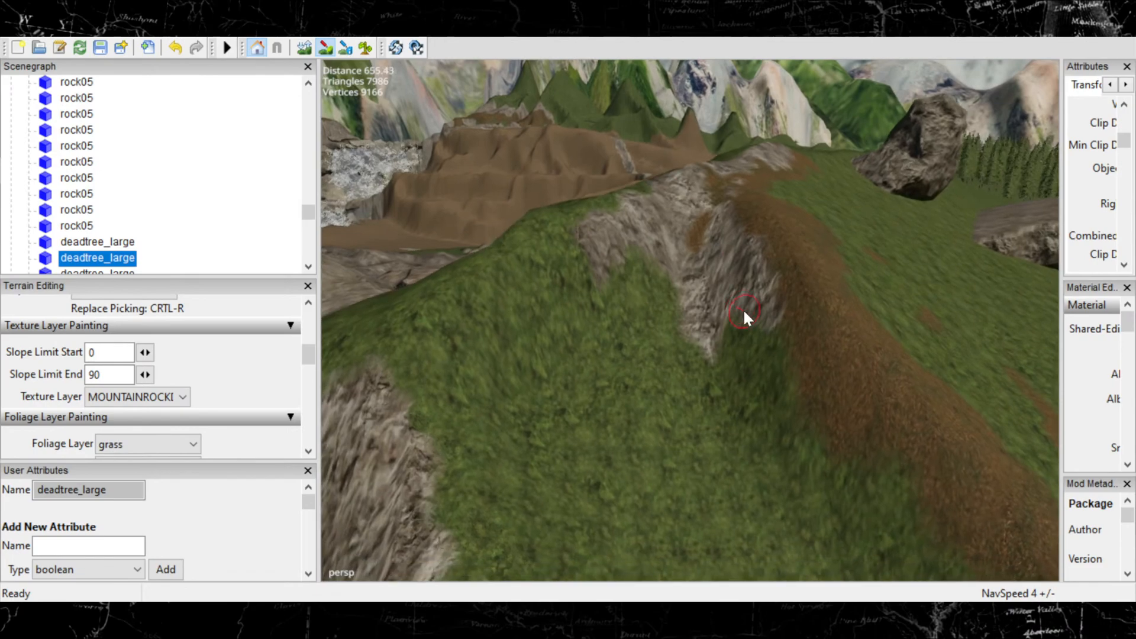
pyautogui.moveTo(743, 310)
pyautogui.mouseDown()
pyautogui.moveTo(770, 384)
pyautogui.moveTo(792, 385)
pyautogui.moveTo(765, 404)
pyautogui.moveTo(732, 360)
pyautogui.mouseUp()
pyautogui.moveTo(720, 402)
pyautogui.mouseDown()
pyautogui.moveTo(684, 372)
pyautogui.moveTo(690, 338)
pyautogui.moveTo(718, 349)
pyautogui.moveTo(727, 446)
pyautogui.moveTo(769, 527)
pyautogui.moveTo(791, 514)
pyautogui.moveTo(810, 538)
pyautogui.moveTo(813, 520)
pyautogui.mouseUp()
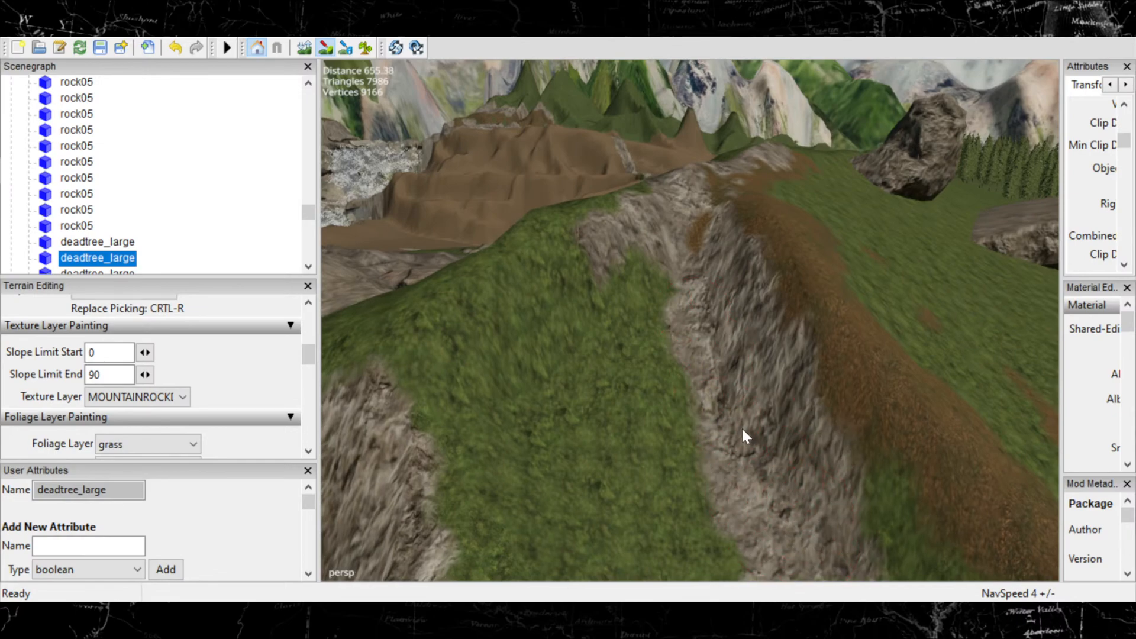
pyautogui.keyDown('alt'); pyautogui.moveTo(741, 427); pyautogui.dragTo(533, 121, button='middle'); pyautogui.keyUp('alt')
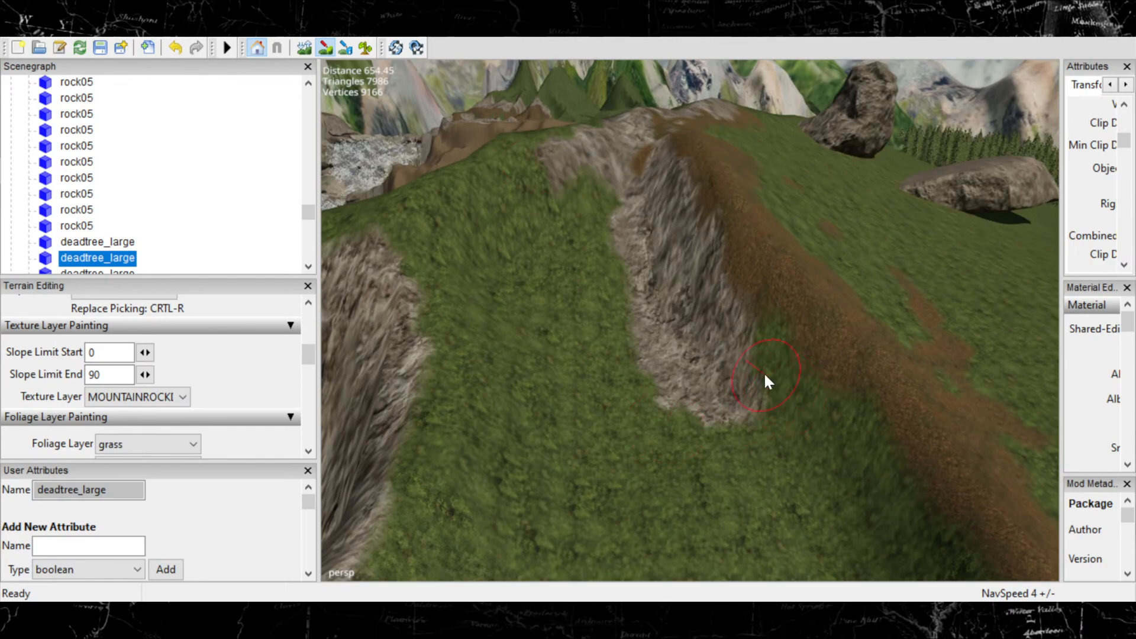
# Widen the mountain rock to the wall's upper edge and fill the grass in the groove's upper hollow.
pyautogui.moveTo(765, 382)
pyautogui.mouseDown()
pyautogui.moveTo(821, 504)
pyautogui.moveTo(829, 463)
pyautogui.moveTo(840, 478)
pyautogui.moveTo(864, 552)
pyautogui.moveTo(665, 424)
pyautogui.moveTo(705, 499)
pyautogui.moveTo(726, 500)
pyautogui.mouseUp()
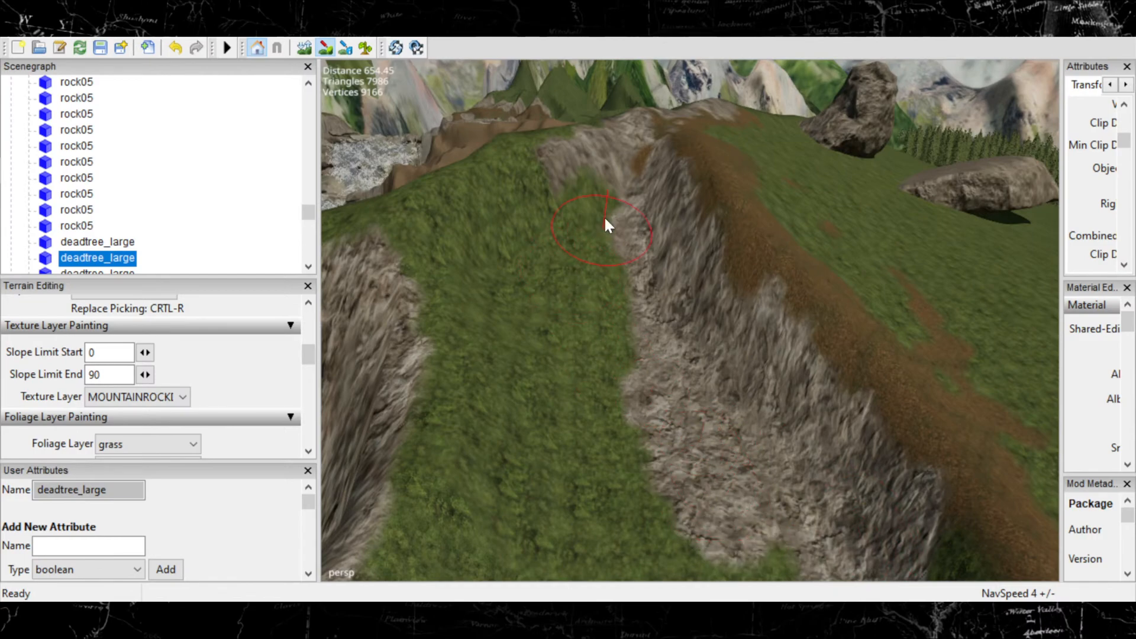
pyautogui.moveTo(604, 219)
pyautogui.mouseDown()
pyautogui.moveTo(551, 218)
pyautogui.moveTo(507, 276)
pyautogui.moveTo(575, 273)
pyautogui.moveTo(646, 405)
pyautogui.mouseUp()
pyautogui.scroll(-1, 558, 406)
# Extend the mountain rock farther down the groove's steep wall beneath the FORESTNEEDLES strip.
pyautogui.moveTo(558, 405)
pyautogui.keyDown('alt'); pyautogui.mouseDown(button='middle')
pyautogui.moveTo(466, 343)
pyautogui.moveTo(438, 248)
pyautogui.mouseUp(button='middle'); pyautogui.keyUp('alt')
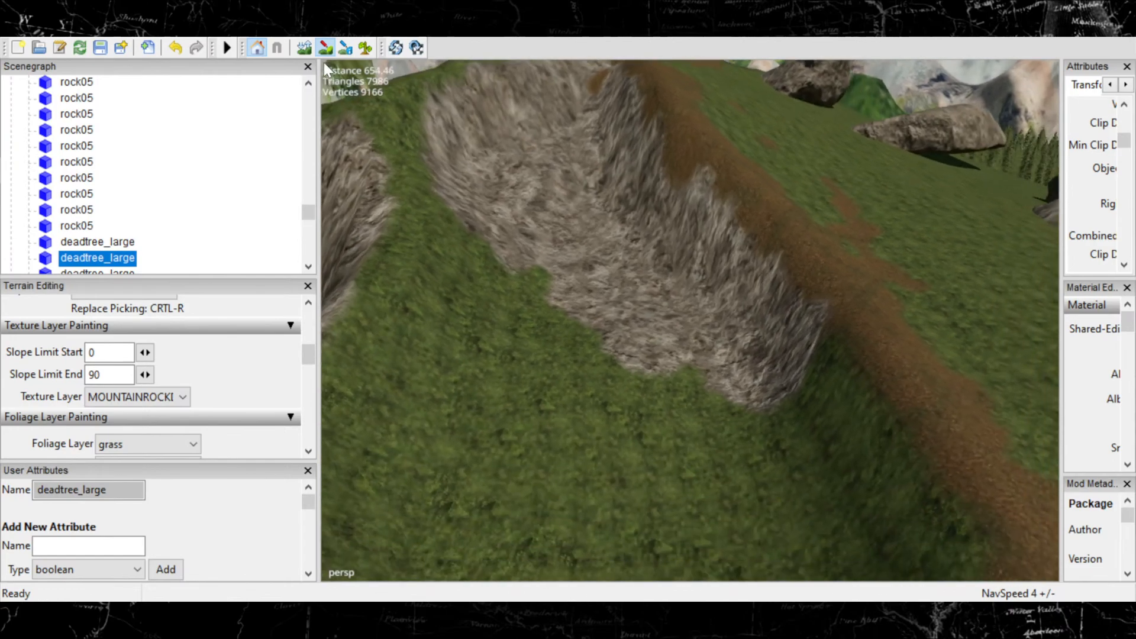
pyautogui.moveTo(828, 338); pyautogui.dragTo(789, 358)
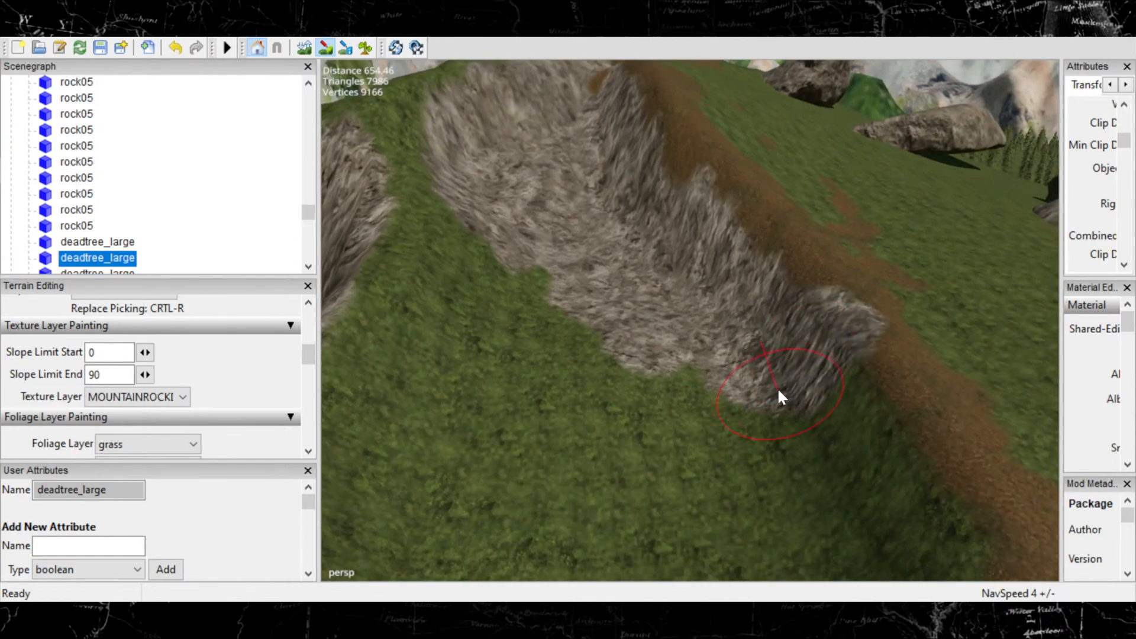
pyautogui.hotkey('ctrl', 'z')
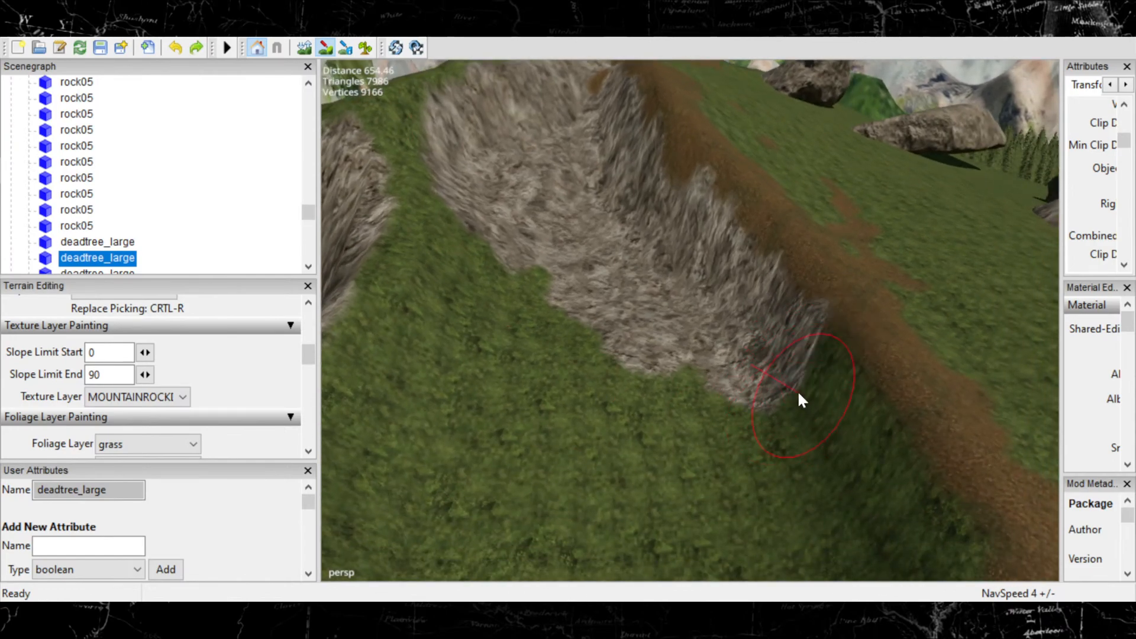
pyautogui.hotkey('ctrl', 'y')
pyautogui.moveTo(798, 423)
pyautogui.mouseDown()
pyautogui.moveTo(832, 529)
pyautogui.moveTo(809, 548)
pyautogui.mouseUp()
pyautogui.scroll(-3, 698, 473)
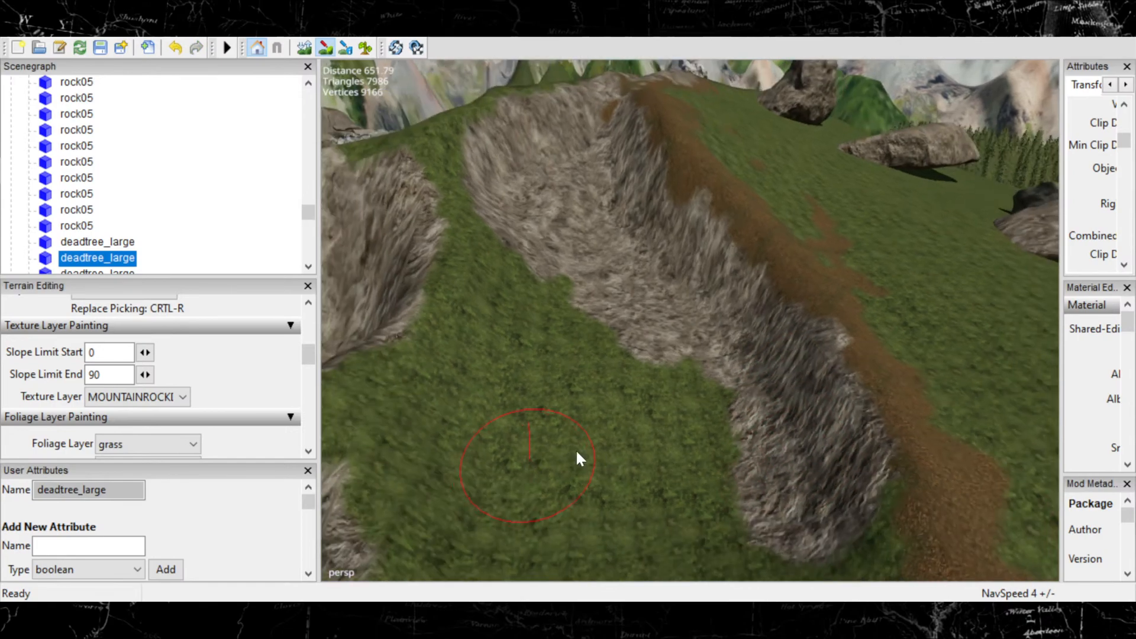
# Spread the mountain rock across the foot of the groove wall and around the bend onto the lower spur.
pyautogui.moveTo(577, 451)
pyautogui.keyDown('alt'); pyautogui.mouseDown(button='middle')
pyautogui.moveTo(674, 262)
pyautogui.moveTo(649, 169)
pyautogui.mouseUp(button='middle'); pyautogui.keyUp('alt')
pyautogui.moveTo(740, 360)
pyautogui.mouseDown()
pyautogui.moveTo(761, 389)
pyautogui.moveTo(746, 507)
pyautogui.mouseUp()
pyautogui.scroll(-3, 627, 482)
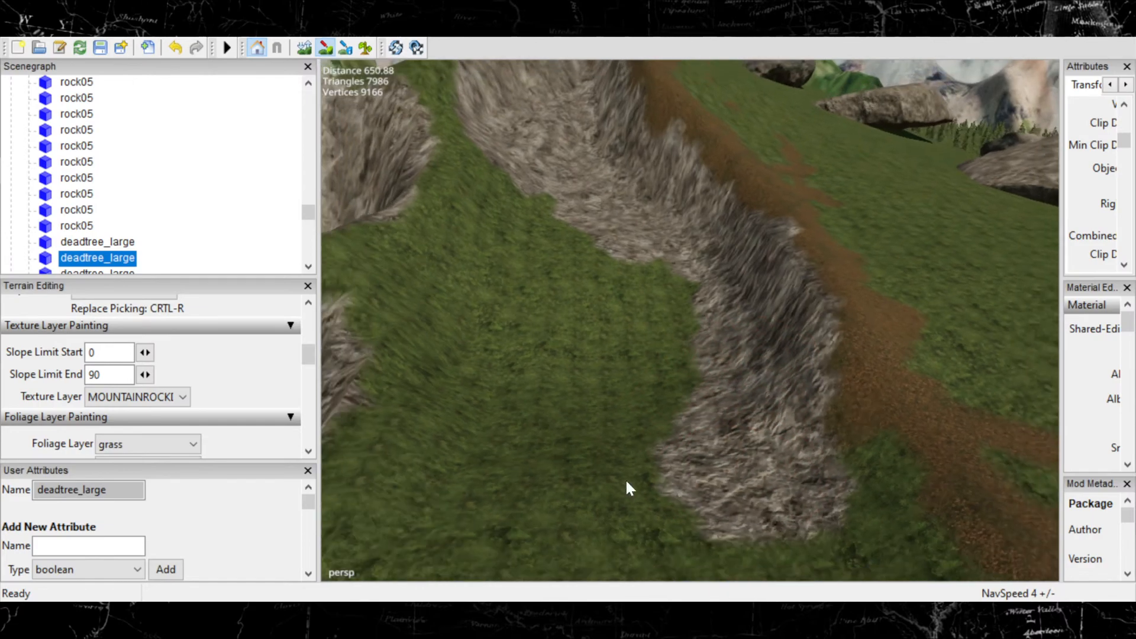
pyautogui.keyDown('alt'); pyautogui.moveTo(723, 454); pyautogui.dragTo(564, 214, button='middle'); pyautogui.keyUp('alt')
pyautogui.moveTo(681, 321)
pyautogui.mouseDown()
pyautogui.moveTo(706, 345)
pyautogui.moveTo(745, 318)
pyautogui.moveTo(747, 293)
pyautogui.moveTo(771, 385)
pyautogui.moveTo(828, 390)
pyautogui.moveTo(908, 452)
pyautogui.moveTo(895, 409)
pyautogui.moveTo(926, 403)
pyautogui.moveTo(913, 396)
pyautogui.moveTo(943, 402)
pyautogui.moveTo(943, 448)
pyautogui.mouseUp()
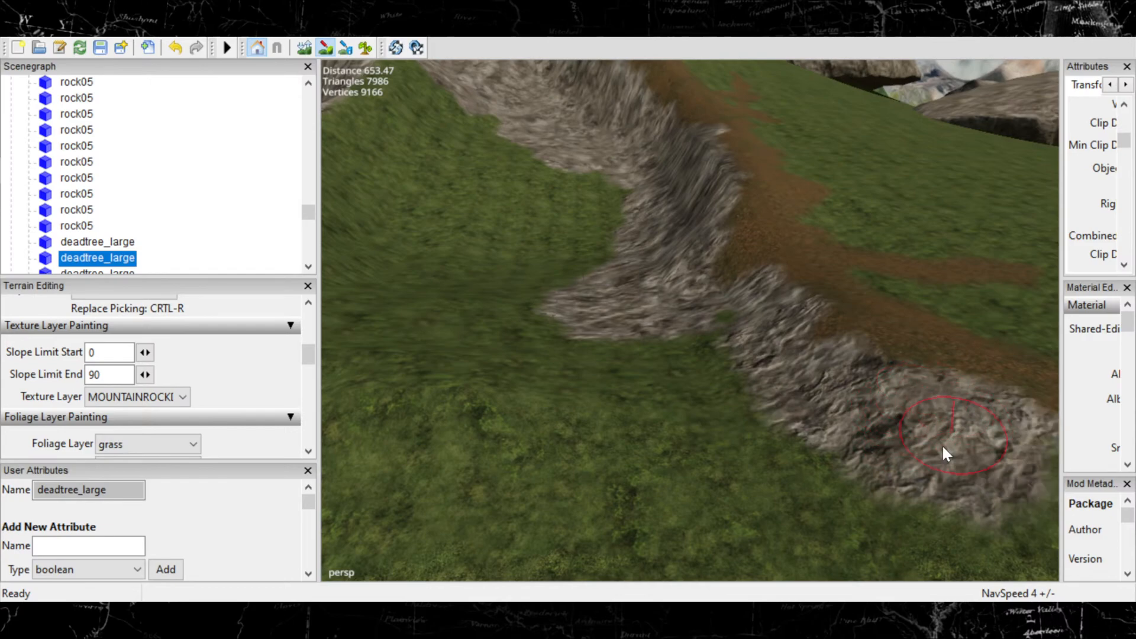
# Broaden the mountain rock on the lower spur down towards the dirt track and taper it back along the grassy bank.
pyautogui.scroll(-3, 550, 436)
pyautogui.moveTo(550, 437)
pyautogui.keyDown('alt'); pyautogui.mouseDown()
pyautogui.moveTo(624, 374)
pyautogui.moveTo(579, 324)
pyautogui.mouseUp(); pyautogui.keyUp('alt')
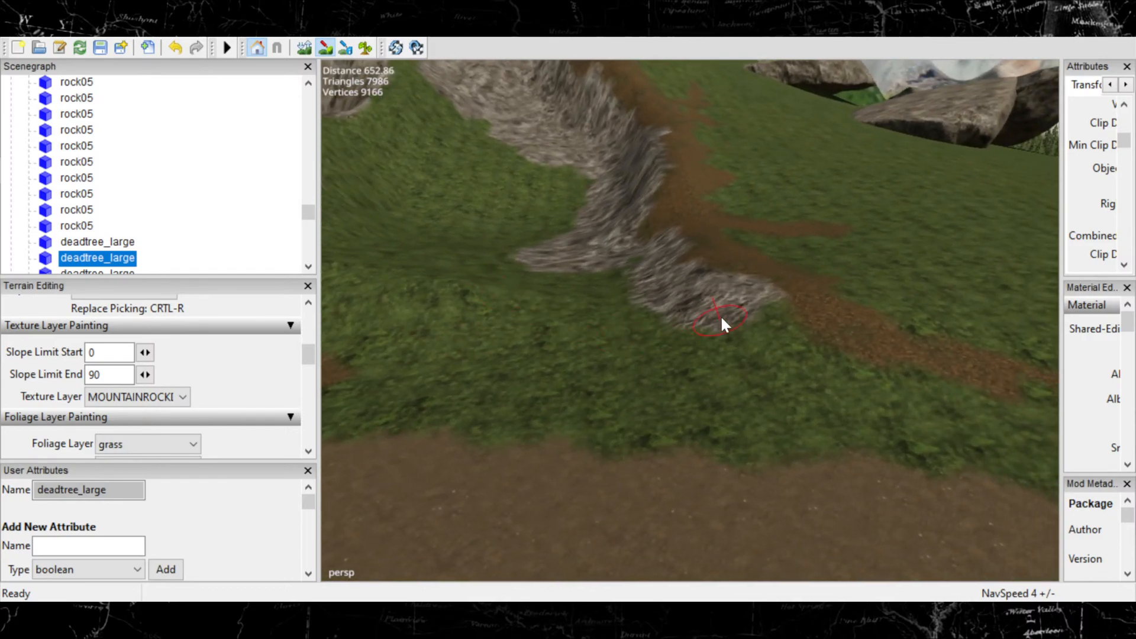
pyautogui.moveTo(752, 358)
pyautogui.mouseDown()
pyautogui.moveTo(770, 348)
pyautogui.moveTo(807, 368)
pyautogui.mouseUp()
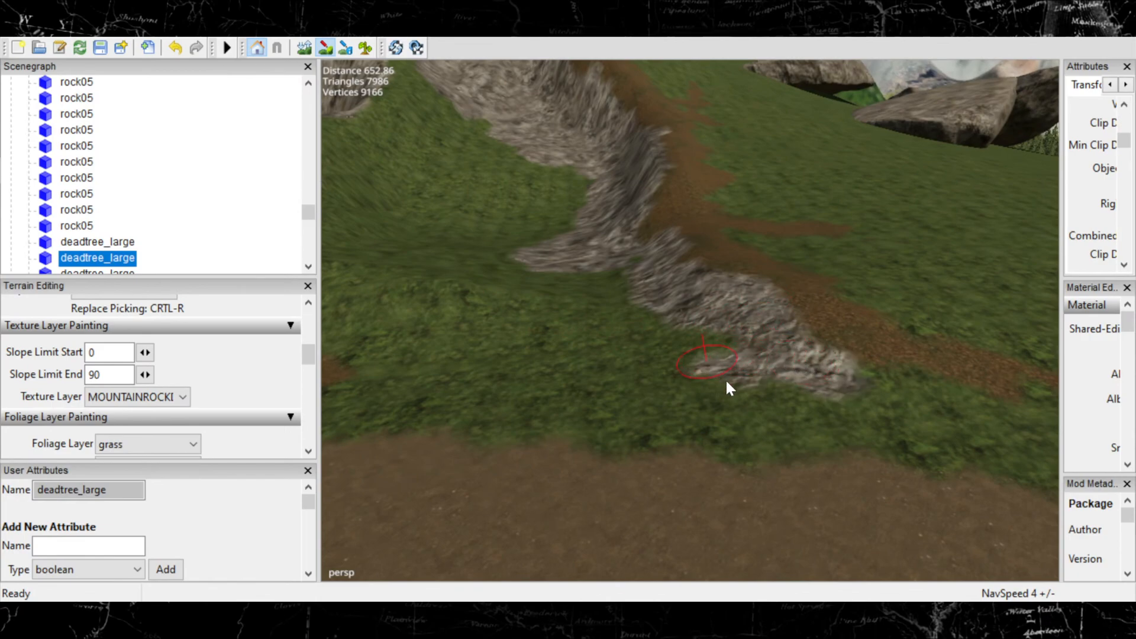
pyautogui.moveTo(727, 381); pyautogui.dragTo(762, 373)
pyautogui.moveTo(684, 368)
pyautogui.mouseDown()
pyautogui.moveTo(655, 370)
pyautogui.moveTo(621, 325)
pyautogui.moveTo(621, 338)
pyautogui.moveTo(536, 336)
pyautogui.moveTo(617, 311)
pyautogui.moveTo(615, 343)
pyautogui.mouseUp()
# Paint a mountain rock band along the bank's base, just above the existing brown needle strip beside the dirt track.
pyautogui.keyDown('alt'); pyautogui.moveTo(614, 338); pyautogui.dragTo(927, 399, button='middle'); pyautogui.keyUp('alt')
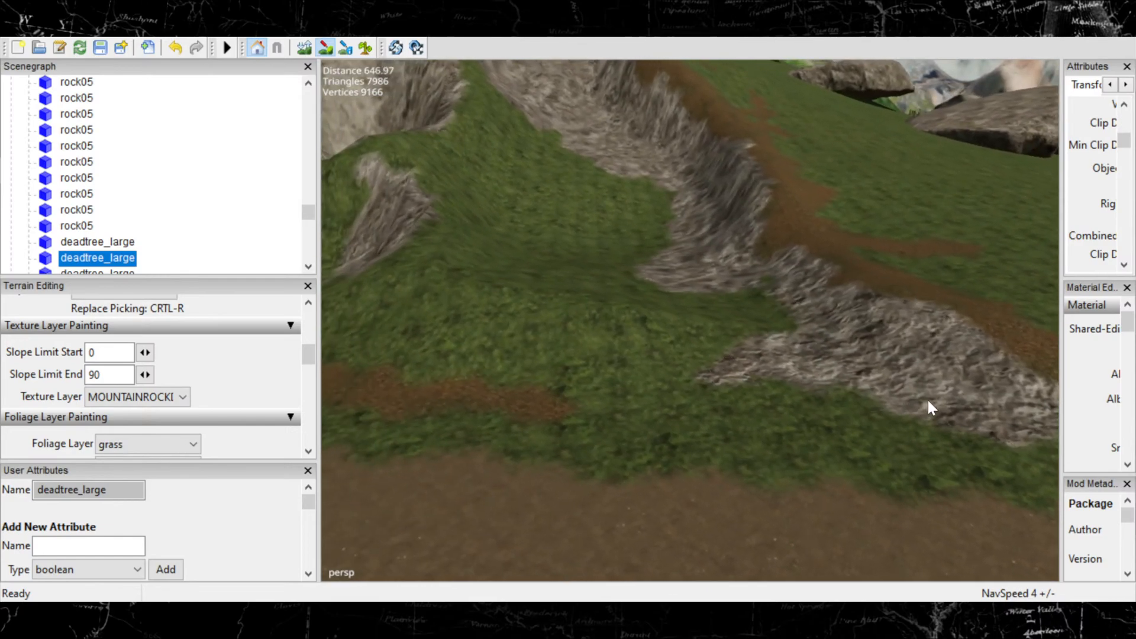
pyautogui.moveTo(701, 367)
pyautogui.mouseDown()
pyautogui.moveTo(581, 388)
pyautogui.moveTo(565, 372)
pyautogui.mouseUp()
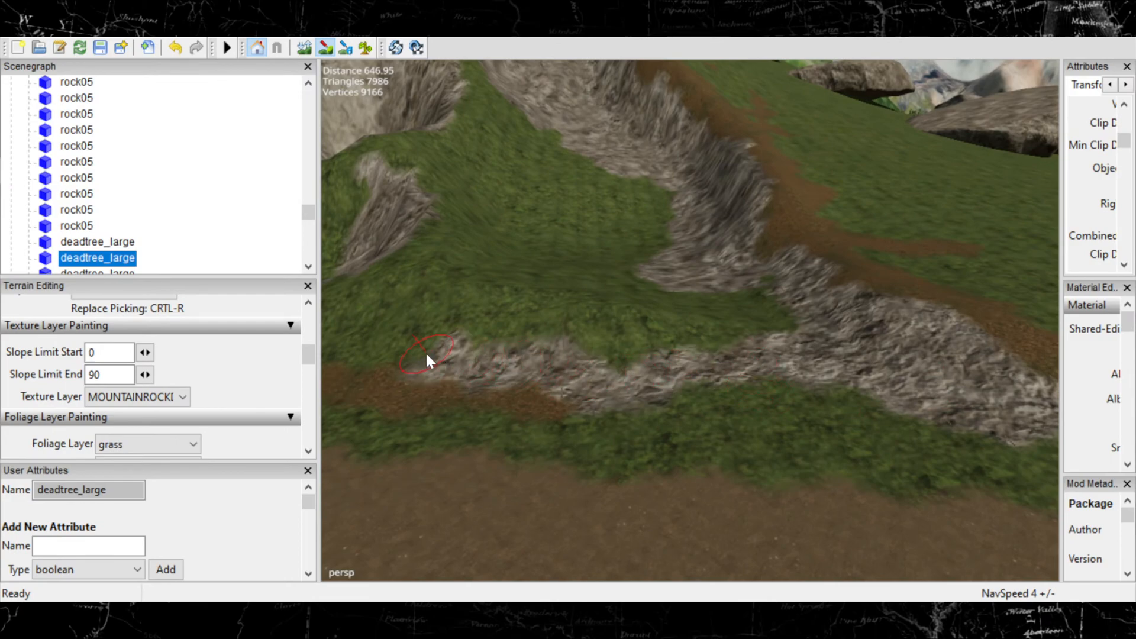
pyautogui.moveTo(413, 350)
pyautogui.keyDown('alt'); pyautogui.mouseDown(button='middle')
pyautogui.moveTo(704, 398)
pyautogui.moveTo(801, 389)
pyautogui.mouseUp(button='middle'); pyautogui.keyUp('alt')
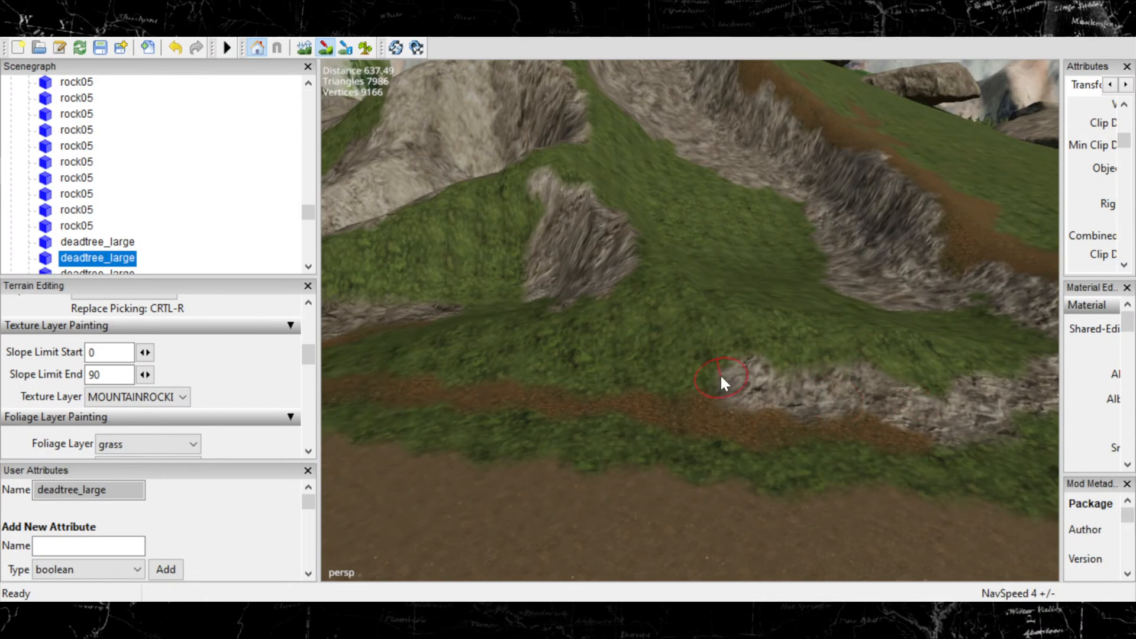
pyautogui.moveTo(601, 367); pyautogui.dragTo(529, 355)
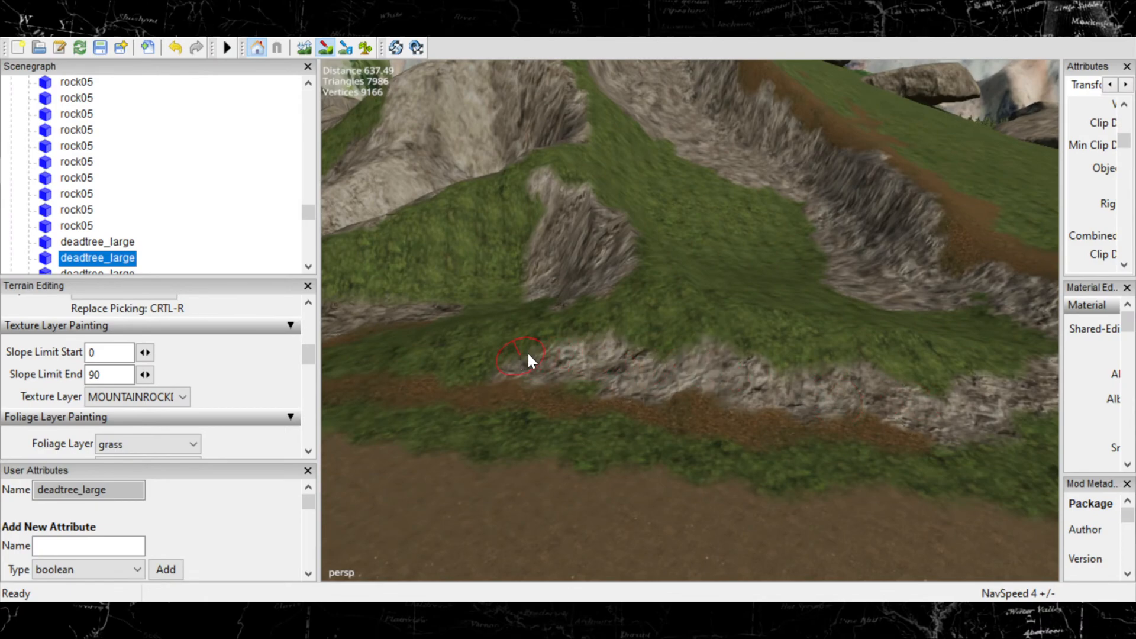
# Extend the mountain rock band along the bank's base to the neighbouring rock slope, and cover the grassy bank above the needle strip.
pyautogui.moveTo(584, 388); pyautogui.dragTo(583, 374)
pyautogui.keyDown('alt'); pyautogui.moveTo(555, 376); pyautogui.dragTo(967, 397, button='middle'); pyautogui.keyUp('alt')
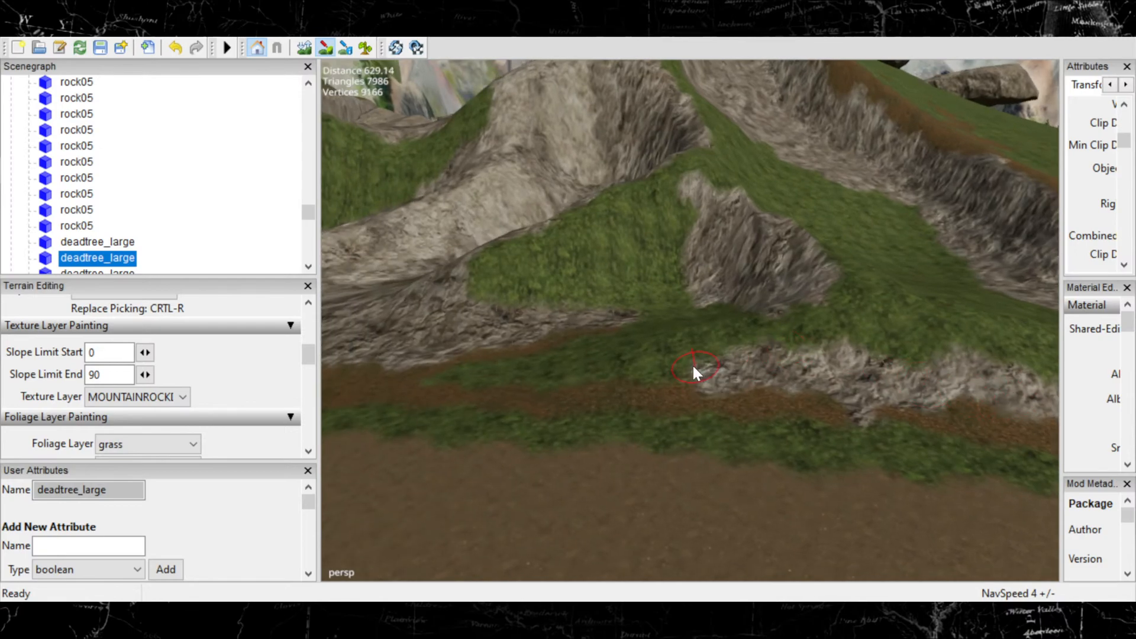
pyautogui.moveTo(573, 361)
pyautogui.mouseDown()
pyautogui.moveTo(573, 375)
pyautogui.moveTo(443, 378)
pyautogui.mouseUp()
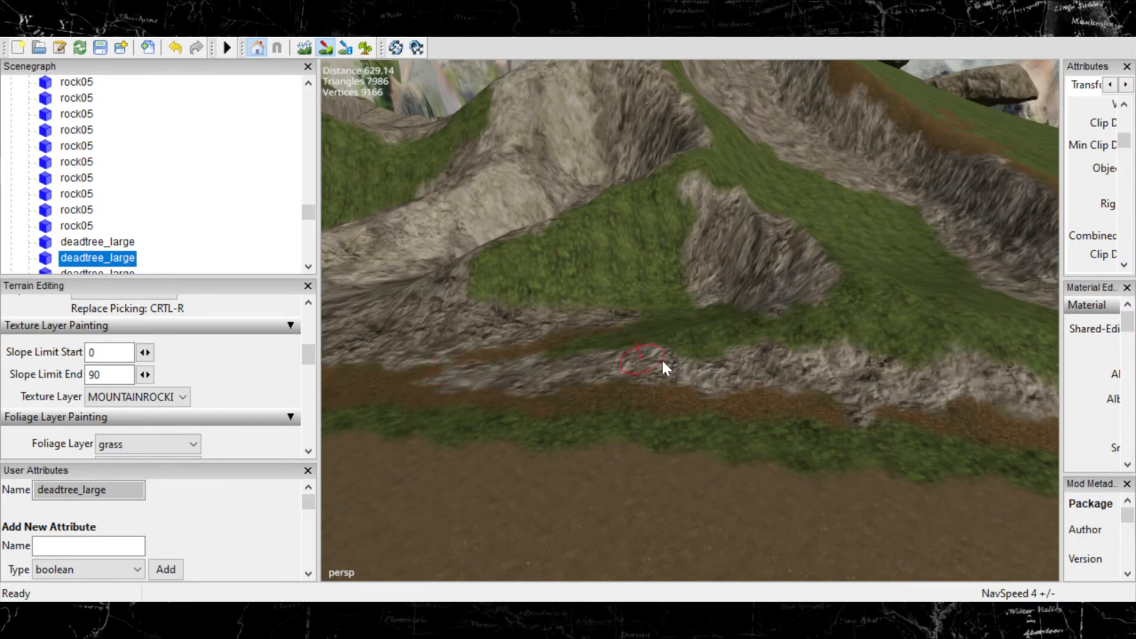
pyautogui.moveTo(735, 338)
pyautogui.mouseDown()
pyautogui.moveTo(709, 345)
pyautogui.moveTo(836, 320)
pyautogui.moveTo(823, 296)
pyautogui.moveTo(829, 308)
pyautogui.mouseUp()
pyautogui.keyDown('alt'); pyautogui.moveTo(785, 340); pyautogui.dragTo(356, 289, button='middle'); pyautogui.keyUp('alt')
pyautogui.moveTo(606, 254)
pyautogui.mouseDown()
pyautogui.moveTo(631, 276)
pyautogui.moveTo(630, 308)
pyautogui.moveTo(634, 270)
pyautogui.moveTo(709, 297)
pyautogui.moveTo(947, 328)
pyautogui.moveTo(932, 337)
pyautogui.mouseUp()
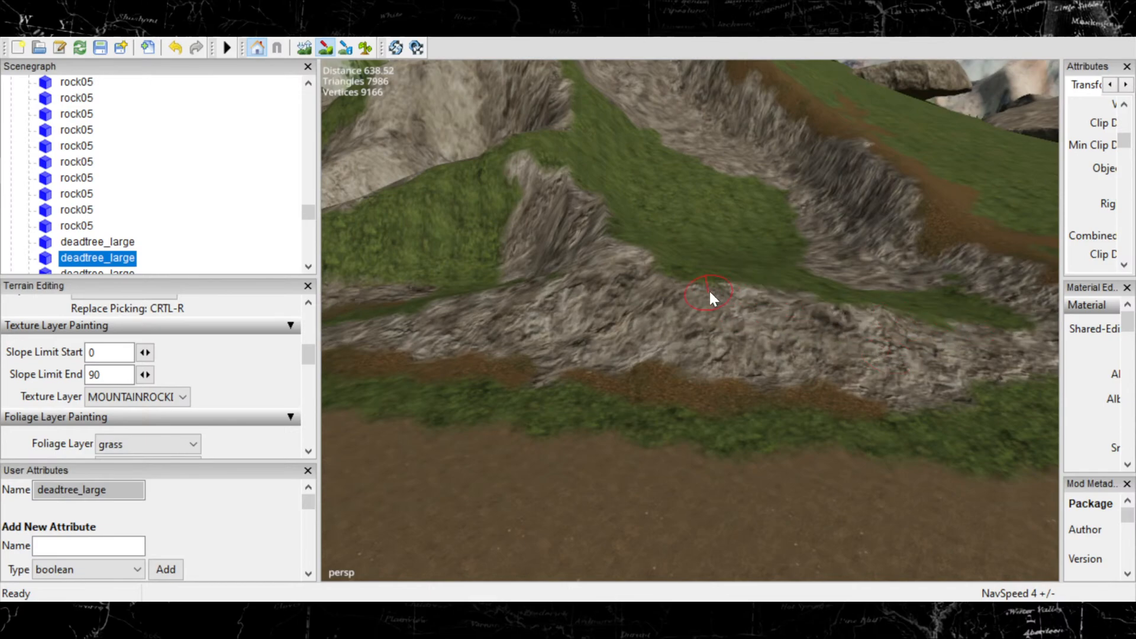
# Paint mountain rock across the groove's grassy floor, widening the upper rock patch and adding a second patch lower down.
pyautogui.keyDown('alt'); pyautogui.moveTo(881, 269); pyautogui.dragTo(331, 494, button='middle'); pyautogui.keyUp('alt')
pyautogui.scroll(-2, 675, 343)
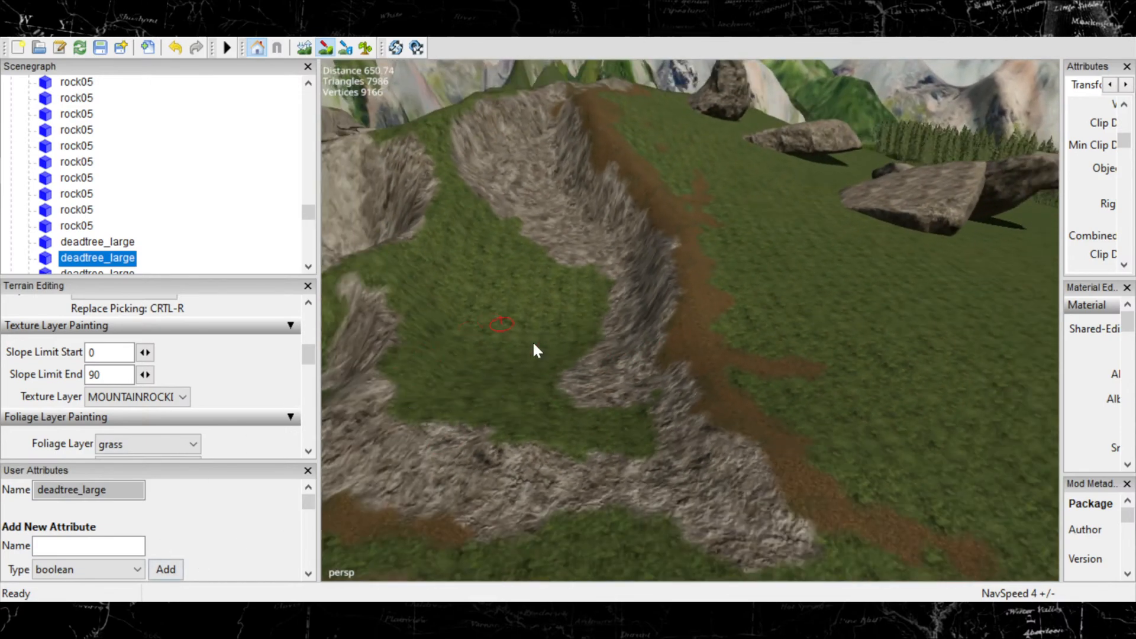
pyautogui.keyDown('alt'); pyautogui.moveTo(533, 343); pyautogui.dragTo(931, 348, button='middle'); pyautogui.keyUp('alt')
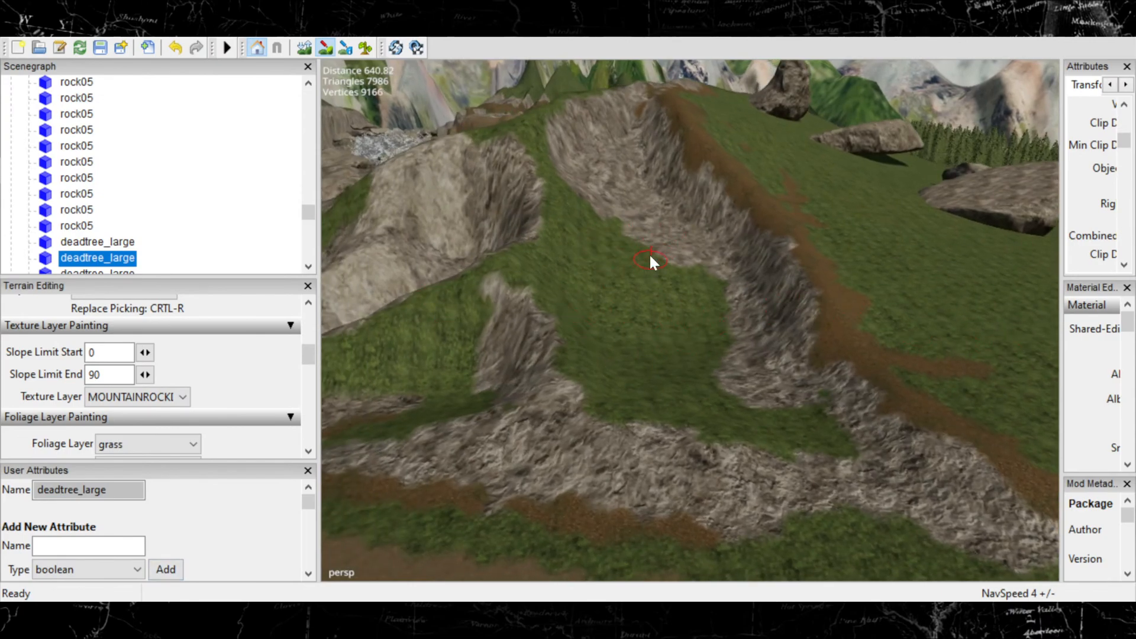
pyautogui.moveTo(618, 232)
pyautogui.mouseDown()
pyautogui.moveTo(601, 255)
pyautogui.moveTo(694, 267)
pyautogui.moveTo(609, 259)
pyautogui.moveTo(661, 248)
pyautogui.mouseUp()
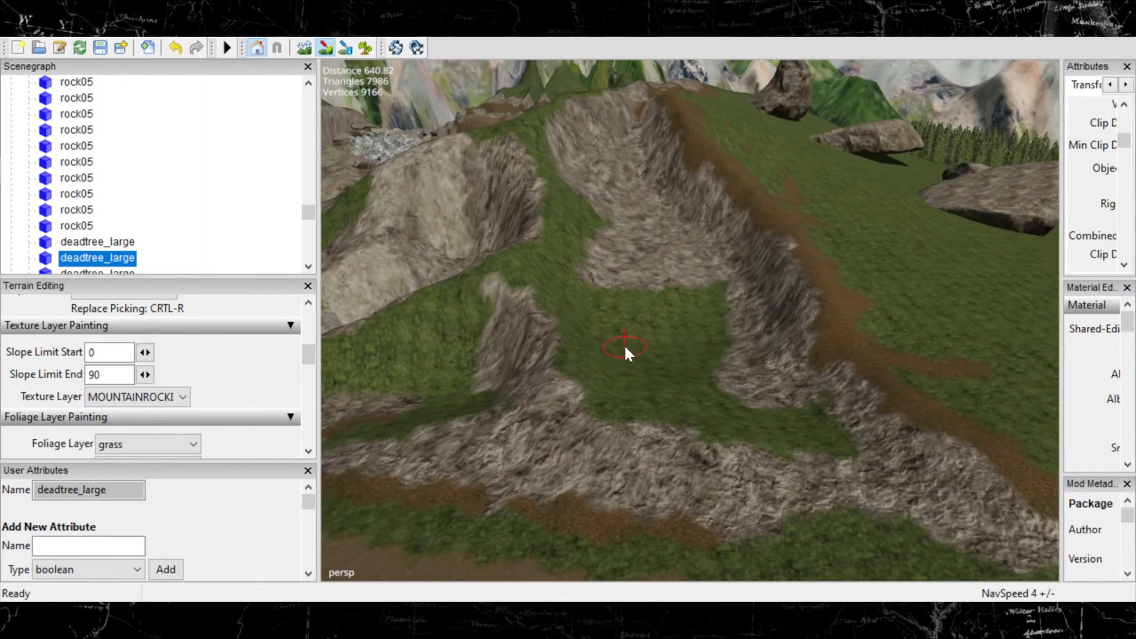
pyautogui.moveTo(637, 339); pyautogui.dragTo(605, 337)
pyautogui.moveTo(681, 335)
pyautogui.mouseDown()
pyautogui.moveTo(722, 330)
pyautogui.moveTo(705, 345)
pyautogui.mouseUp()
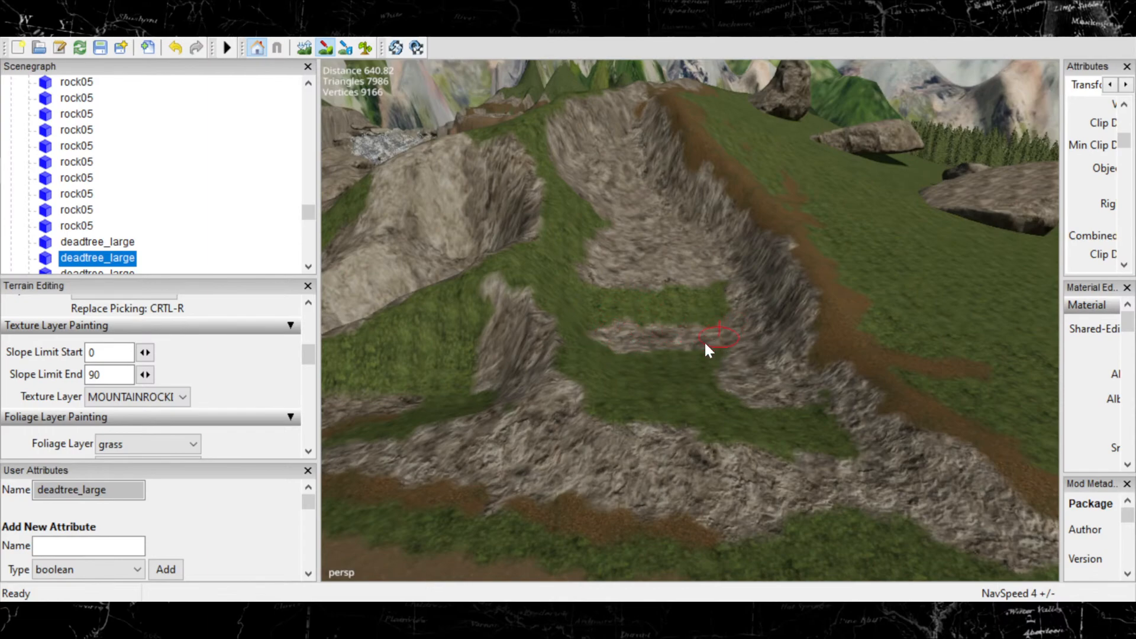
pyautogui.moveTo(629, 375)
pyautogui.mouseDown()
pyautogui.moveTo(621, 385)
pyautogui.moveTo(680, 373)
pyautogui.moveTo(711, 376)
pyautogui.moveTo(707, 389)
pyautogui.moveTo(813, 400)
pyautogui.moveTo(844, 419)
pyautogui.moveTo(859, 454)
pyautogui.moveTo(811, 456)
pyautogui.mouseUp()
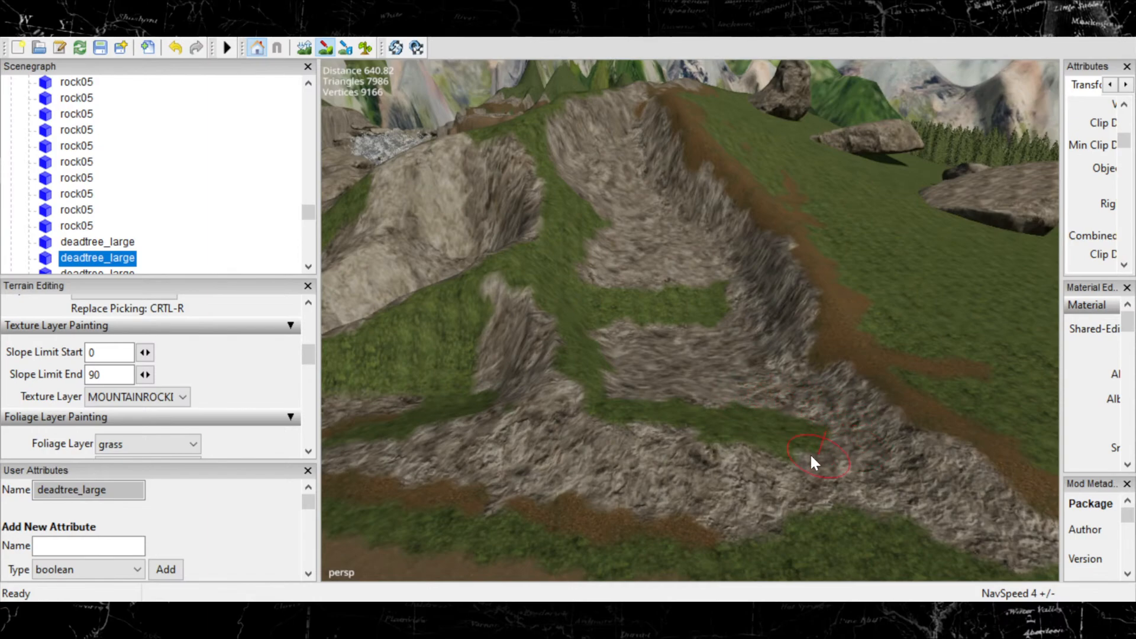
# Switch the texture layer to MOUNTAINROCK and paint the groove's grassy side edge and the upper grass strip across its floor.
pyautogui.moveTo(786, 425)
pyautogui.keyDown('alt'); pyautogui.mouseDown(button='middle')
pyautogui.moveTo(735, 434)
pyautogui.moveTo(262, 321)
pyautogui.moveTo(559, 376)
pyautogui.moveTo(698, 418)
pyautogui.mouseUp(button='middle'); pyautogui.keyUp('alt')
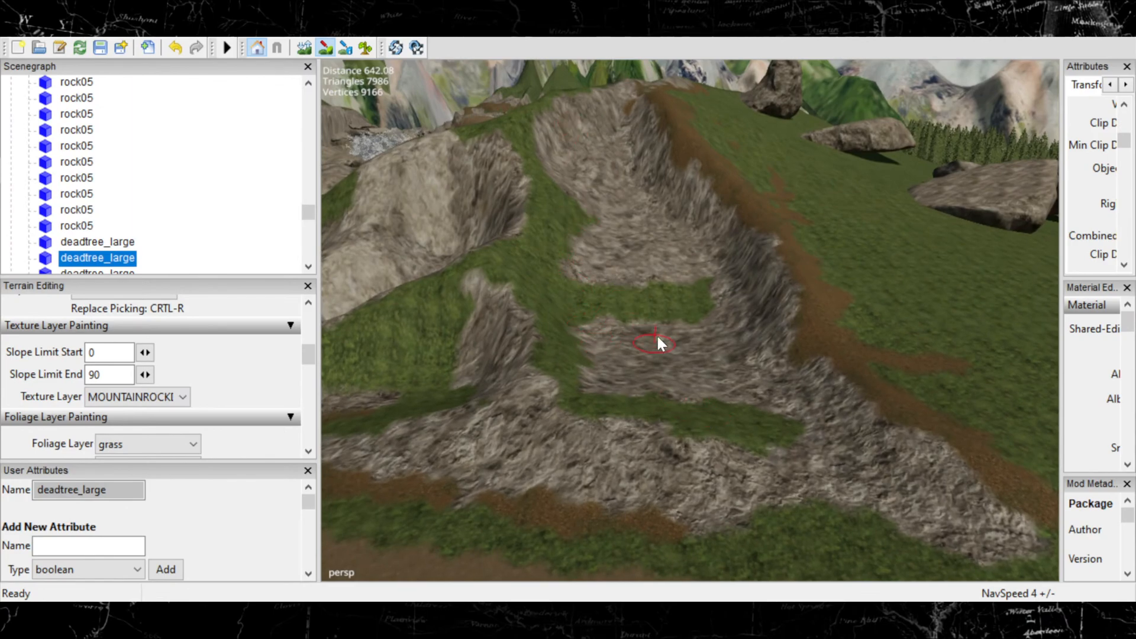
pyautogui.moveTo(598, 326)
pyautogui.keyDown('alt'); pyautogui.mouseDown(button='middle')
pyautogui.moveTo(632, 462)
pyautogui.moveTo(651, 485)
pyautogui.mouseUp(button='middle'); pyautogui.keyUp('alt')
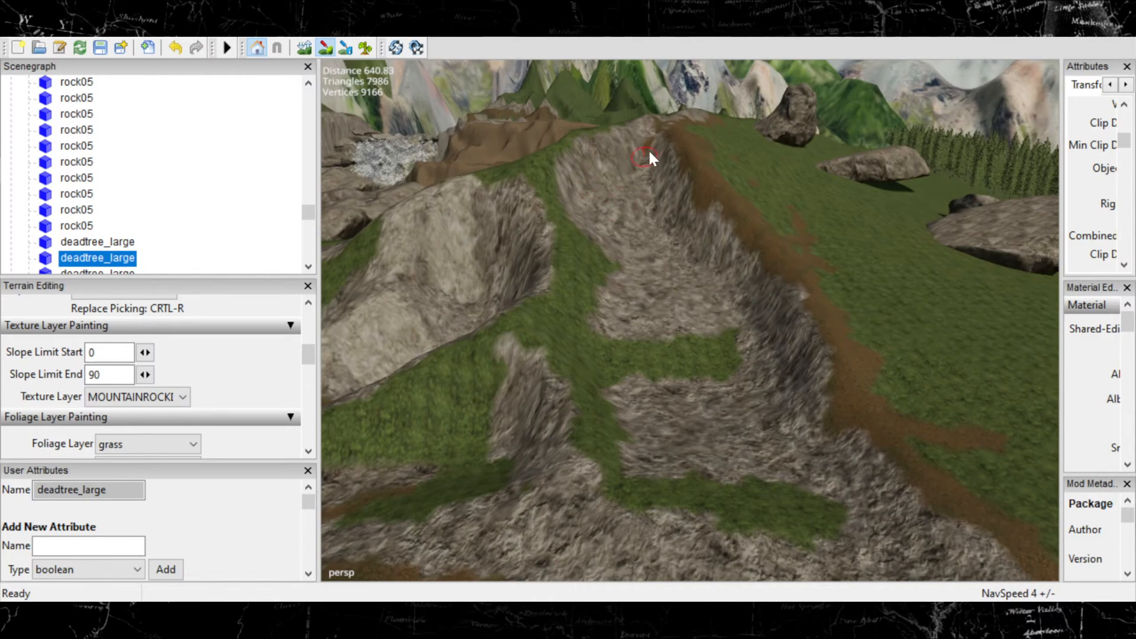
pyautogui.keyDown('alt'); pyautogui.moveTo(612, 338); pyautogui.dragTo(638, 414, button='middle'); pyautogui.keyUp('alt')
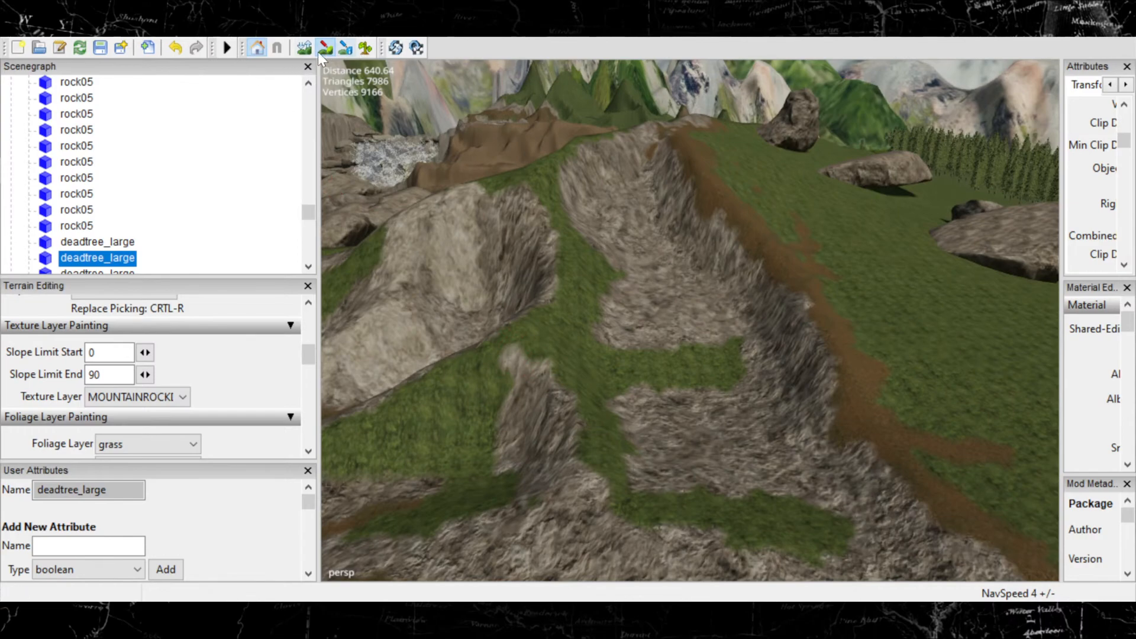
pyautogui.click(136, 400)
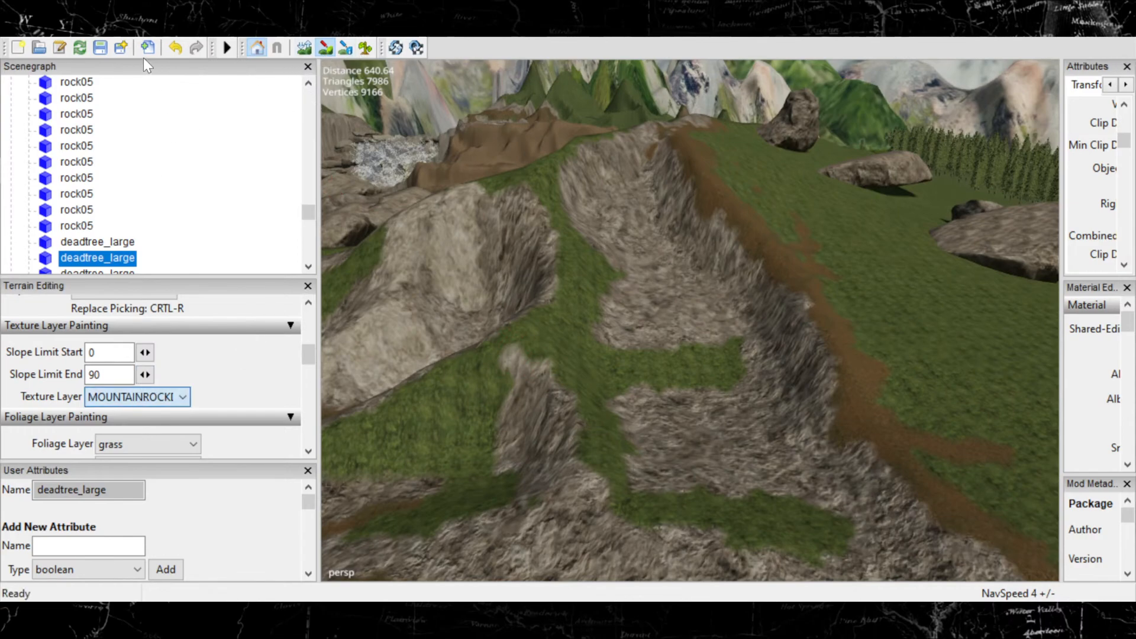
pyautogui.click(148, 38)
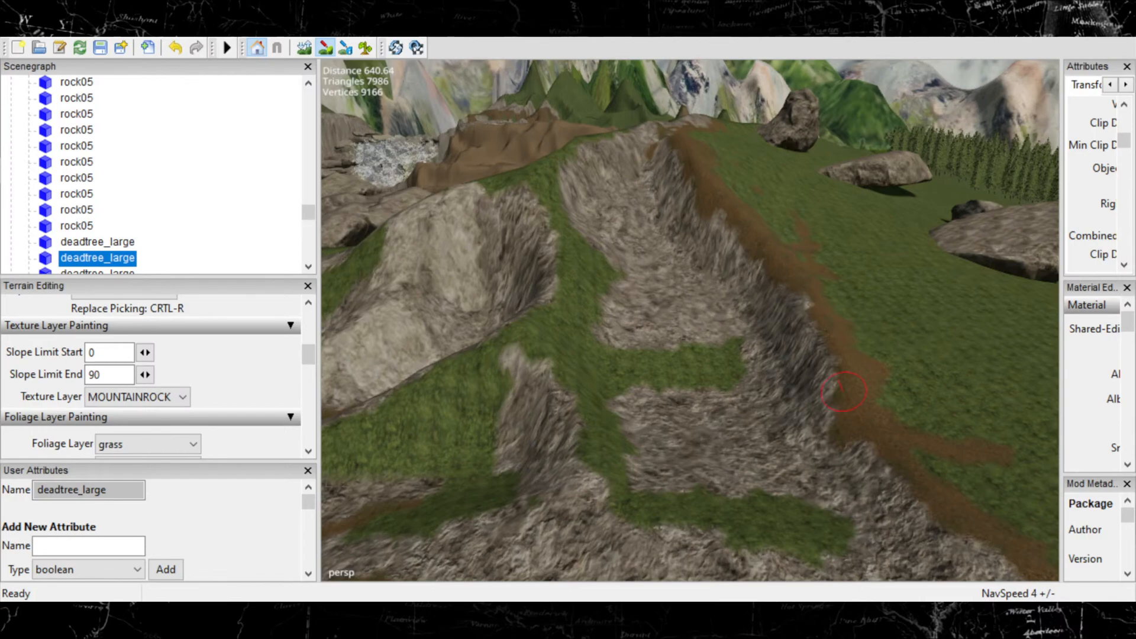
pyautogui.moveTo(589, 296)
pyautogui.mouseDown()
pyautogui.moveTo(608, 264)
pyautogui.moveTo(579, 253)
pyautogui.moveTo(601, 352)
pyautogui.mouseUp()
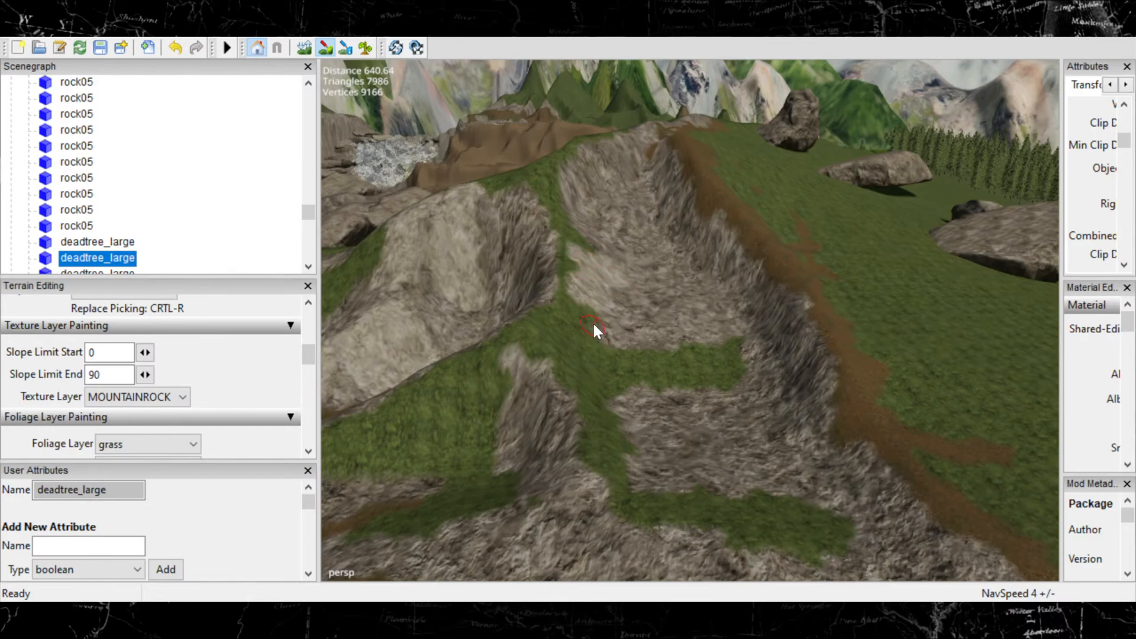
pyautogui.moveTo(587, 309)
pyautogui.mouseDown()
pyautogui.moveTo(573, 325)
pyautogui.moveTo(620, 356)
pyautogui.mouseUp()
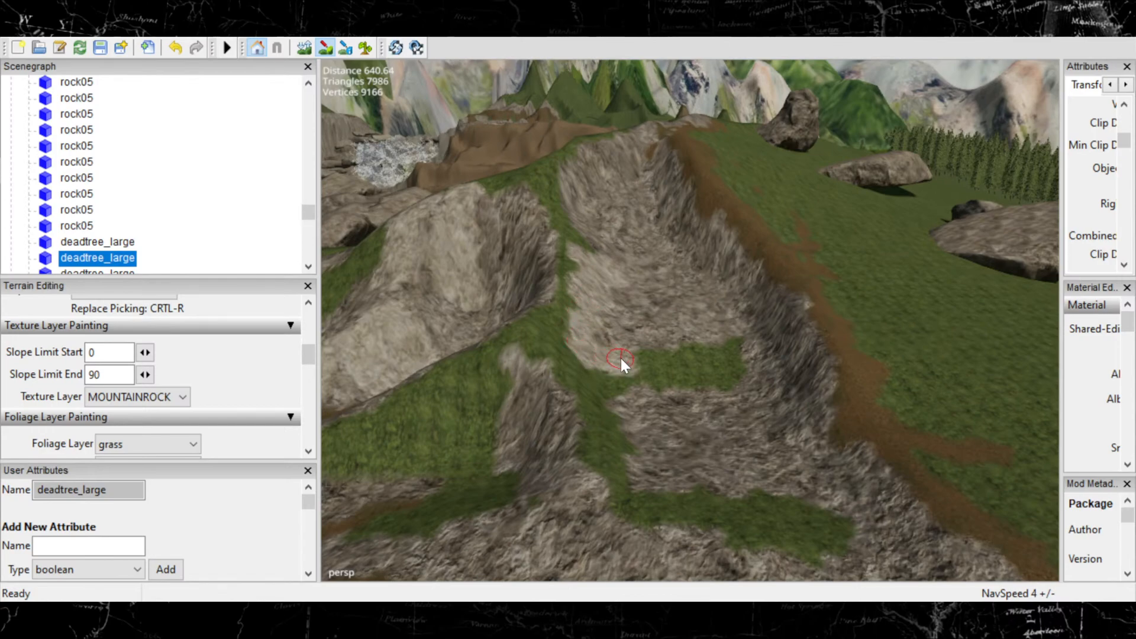
pyautogui.moveTo(707, 358)
pyautogui.mouseDown()
pyautogui.moveTo(737, 348)
pyautogui.moveTo(623, 363)
pyautogui.moveTo(679, 347)
pyautogui.moveTo(715, 371)
pyautogui.moveTo(700, 381)
pyautogui.moveTo(613, 383)
pyautogui.moveTo(664, 383)
pyautogui.mouseUp()
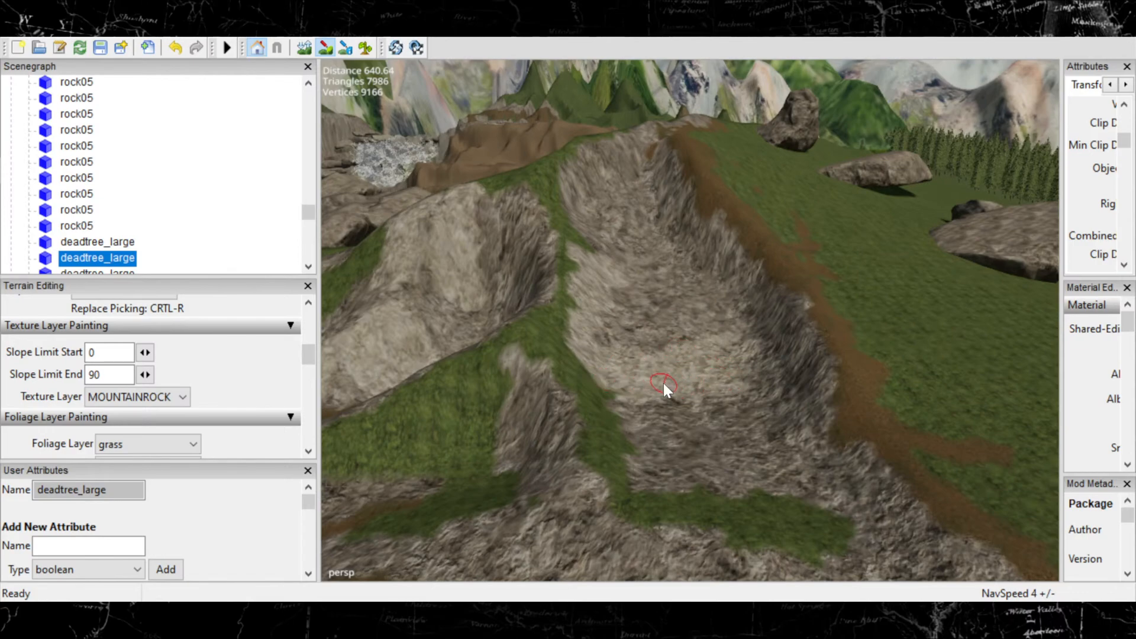
# Cover the grass beside the small rock outcrop and the remaining lower grass strip on the groove floor with MOUNTAINROCK.
pyautogui.moveTo(586, 377)
pyautogui.mouseDown()
pyautogui.moveTo(592, 391)
pyautogui.moveTo(599, 383)
pyautogui.moveTo(599, 439)
pyautogui.moveTo(609, 442)
pyautogui.moveTo(587, 396)
pyautogui.moveTo(598, 422)
pyautogui.mouseUp()
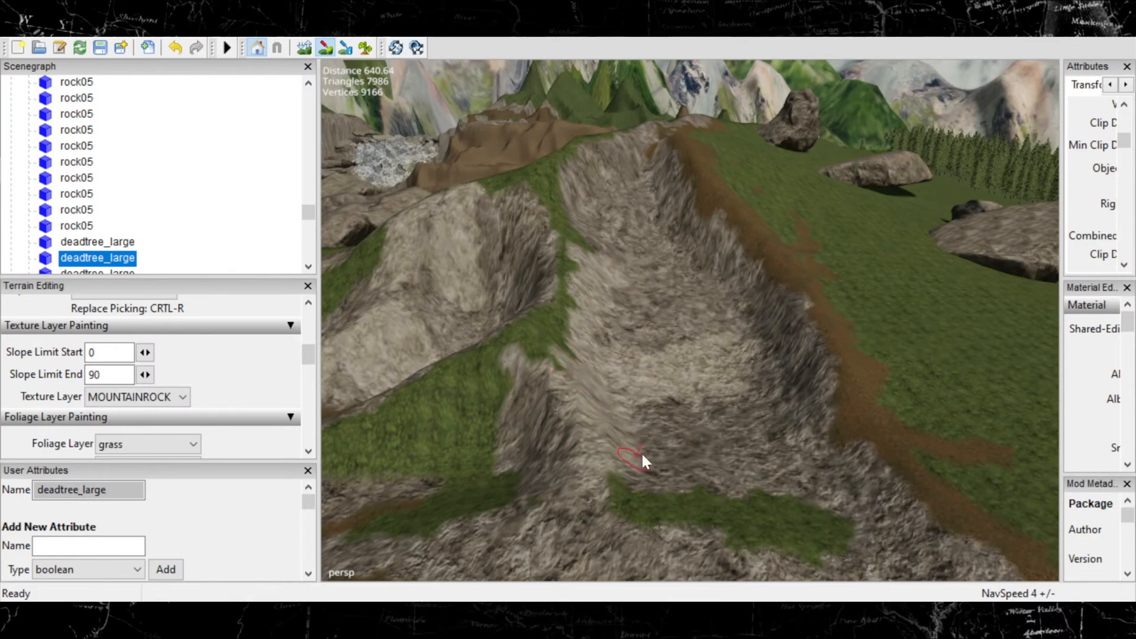
pyautogui.moveTo(676, 478)
pyautogui.keyDown('alt'); pyautogui.mouseDown(button='middle')
pyautogui.moveTo(650, 480)
pyautogui.moveTo(465, 401)
pyautogui.moveTo(440, 406)
pyautogui.moveTo(449, 412)
pyautogui.mouseUp(button='middle'); pyautogui.keyUp('alt')
pyautogui.moveTo(536, 453); pyautogui.dragTo(563, 480)
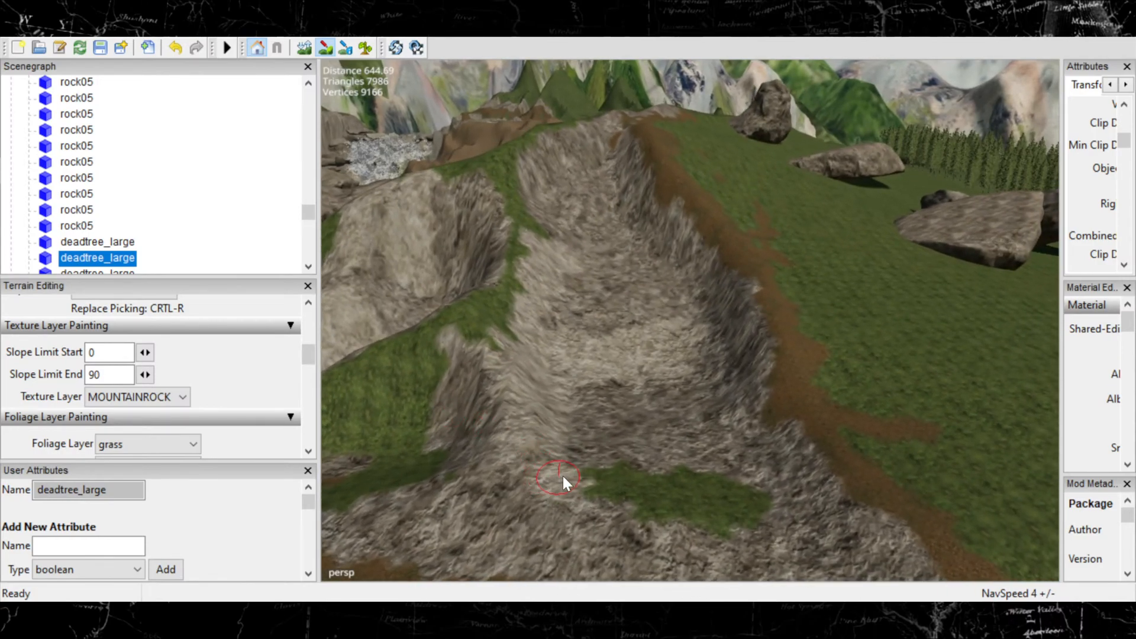
pyautogui.moveTo(654, 491)
pyautogui.mouseDown()
pyautogui.moveTo(680, 506)
pyautogui.moveTo(648, 510)
pyautogui.moveTo(717, 518)
pyautogui.moveTo(651, 473)
pyautogui.moveTo(598, 468)
pyautogui.mouseUp()
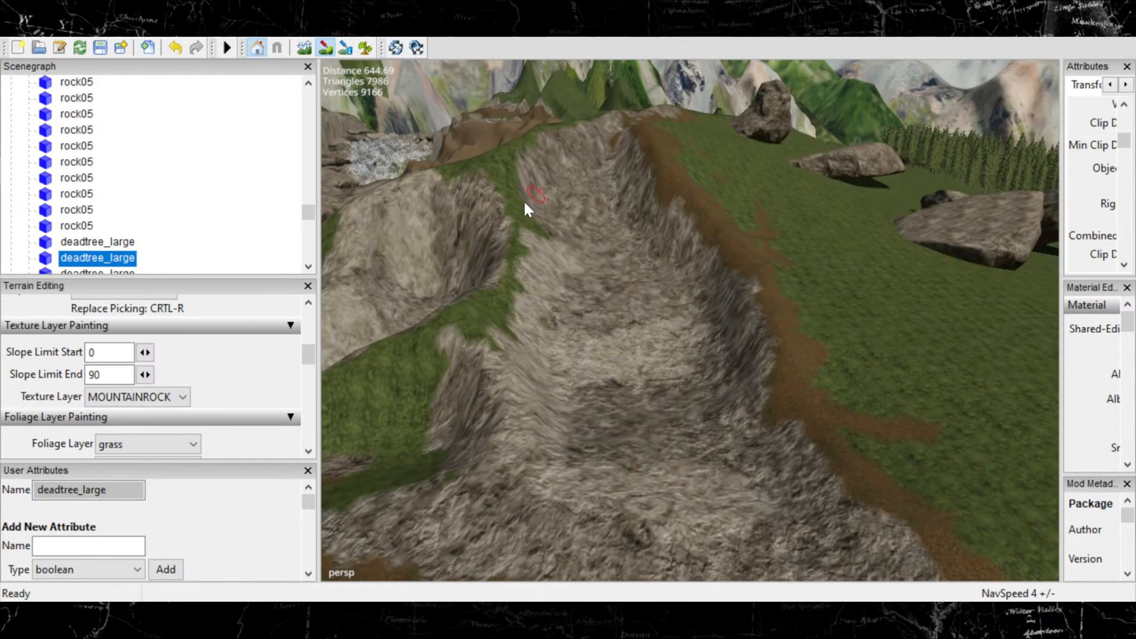
# Paint MOUNTAINROCK over the grassy saddle between the groove and the adjacent rock face.
pyautogui.moveTo(519, 255)
pyautogui.mouseDown()
pyautogui.moveTo(515, 320)
pyautogui.moveTo(514, 266)
pyautogui.mouseUp()
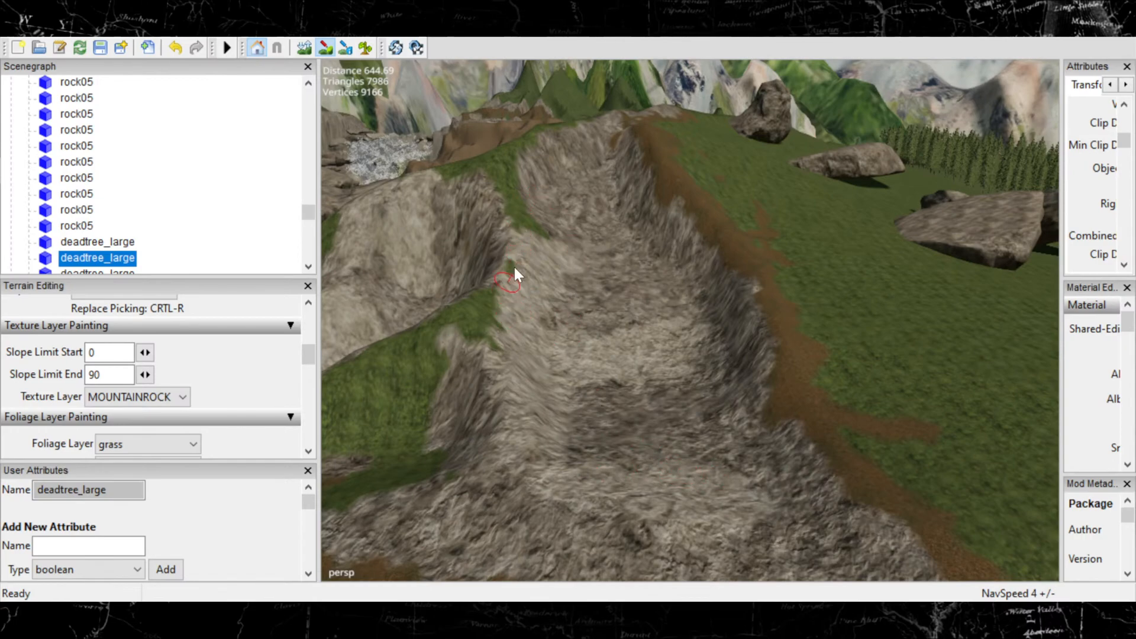
pyautogui.moveTo(477, 310)
pyautogui.mouseDown()
pyautogui.moveTo(443, 319)
pyautogui.moveTo(480, 298)
pyautogui.mouseUp()
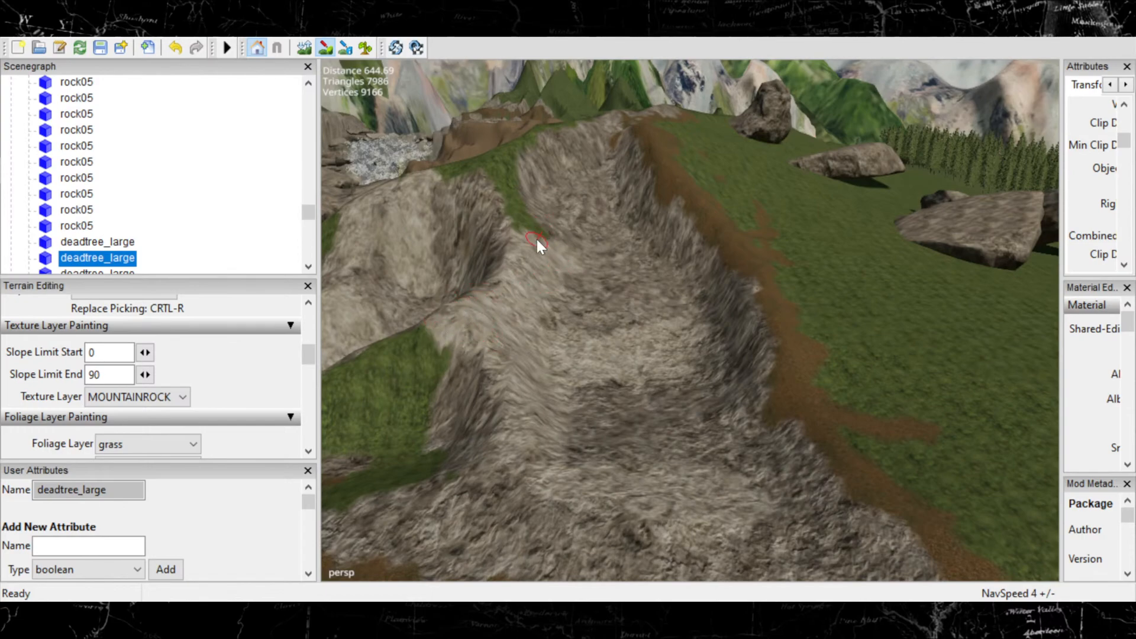
pyautogui.moveTo(535, 235)
pyautogui.mouseDown()
pyautogui.moveTo(520, 222)
pyautogui.moveTo(542, 232)
pyautogui.mouseUp()
# Paint MOUNTAINROCK along the groove's upper side wall near the crest, undo a stroke, then repaint and cover the leftover grass below.
pyautogui.scroll(3, 562, 275)
pyautogui.scroll(-2, 612, 386)
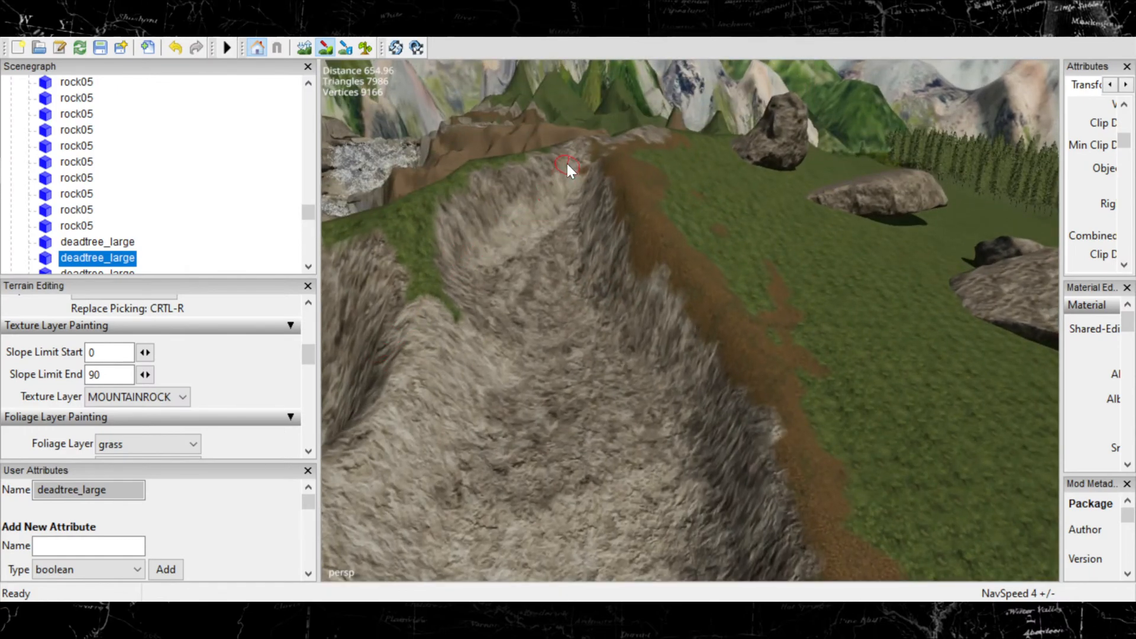
pyautogui.moveTo(575, 149)
pyautogui.mouseDown()
pyautogui.moveTo(546, 159)
pyautogui.moveTo(527, 210)
pyautogui.moveTo(474, 172)
pyautogui.moveTo(527, 157)
pyautogui.moveTo(469, 185)
pyautogui.mouseUp()
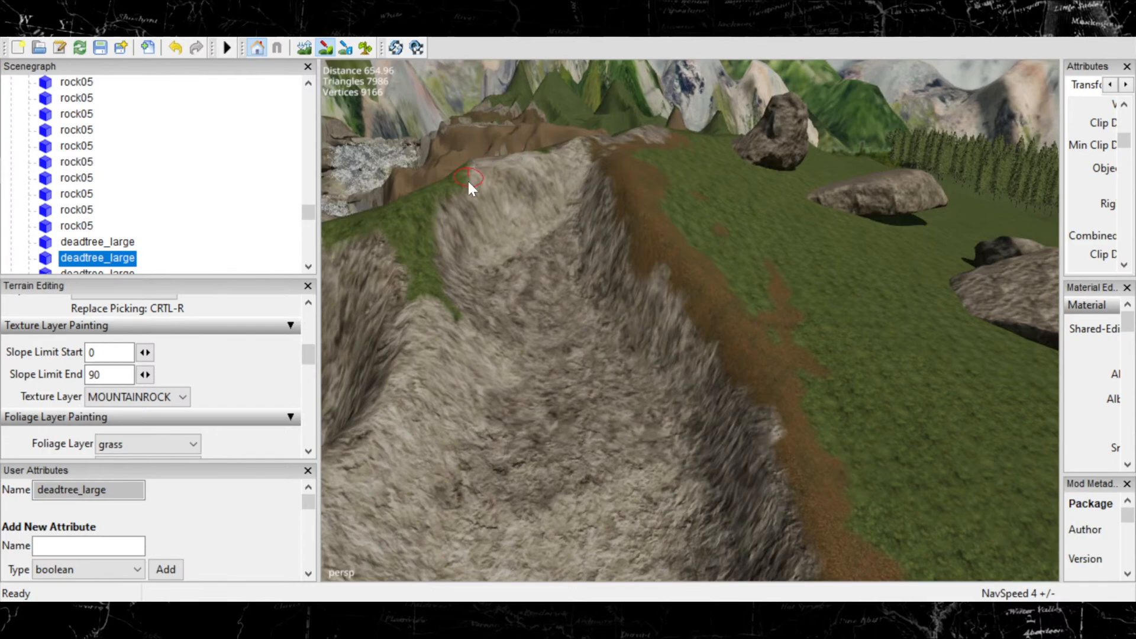
pyautogui.hotkey('ctrl', 'z')
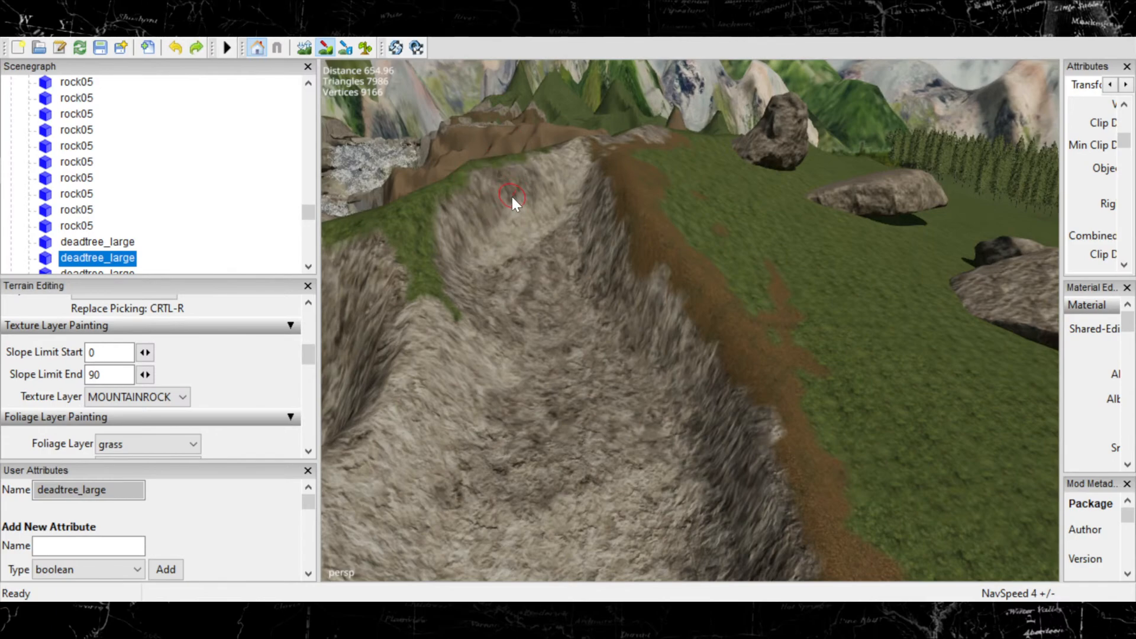
pyautogui.click(525, 205)
pyautogui.moveTo(524, 161)
pyautogui.mouseDown()
pyautogui.moveTo(463, 183)
pyautogui.moveTo(406, 241)
pyautogui.mouseUp()
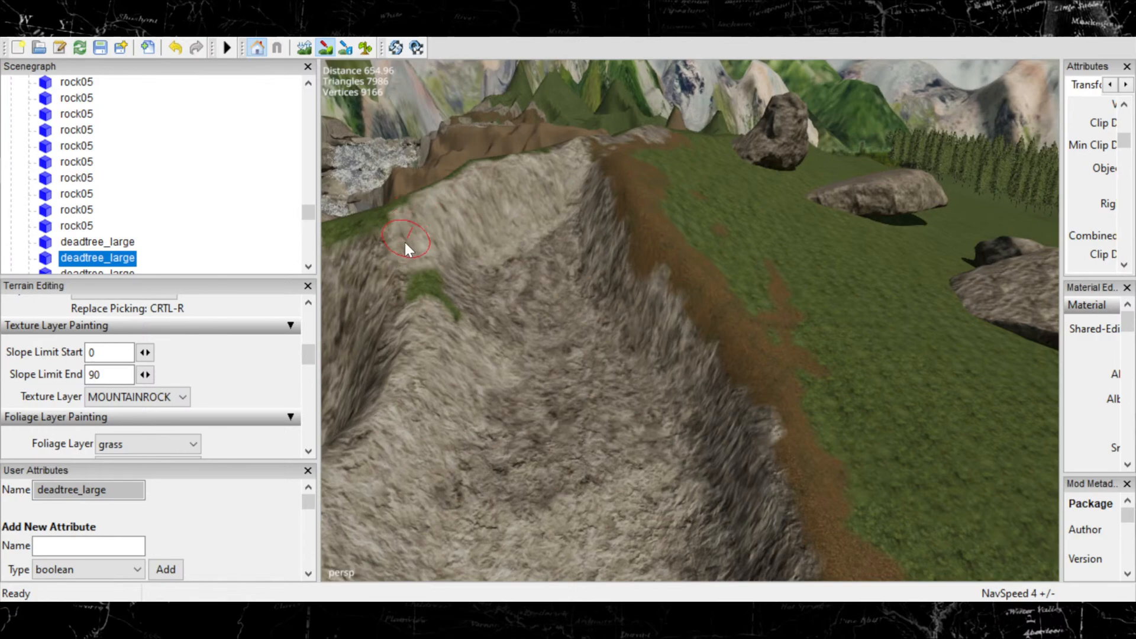
pyautogui.moveTo(423, 291); pyautogui.dragTo(439, 297)
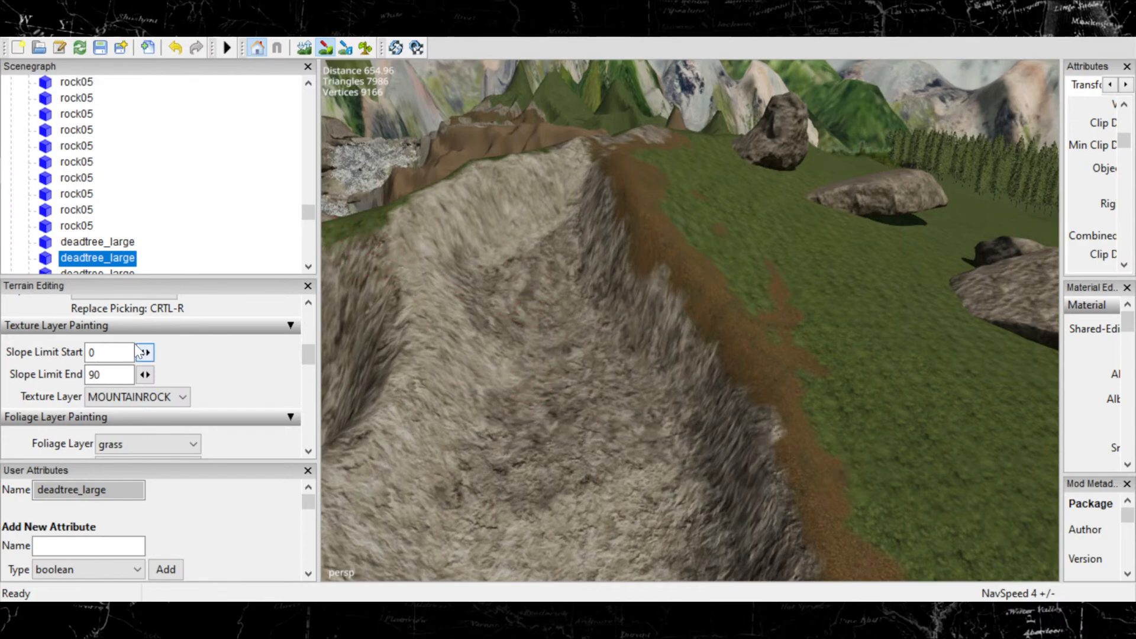
pyautogui.click(151, 400)
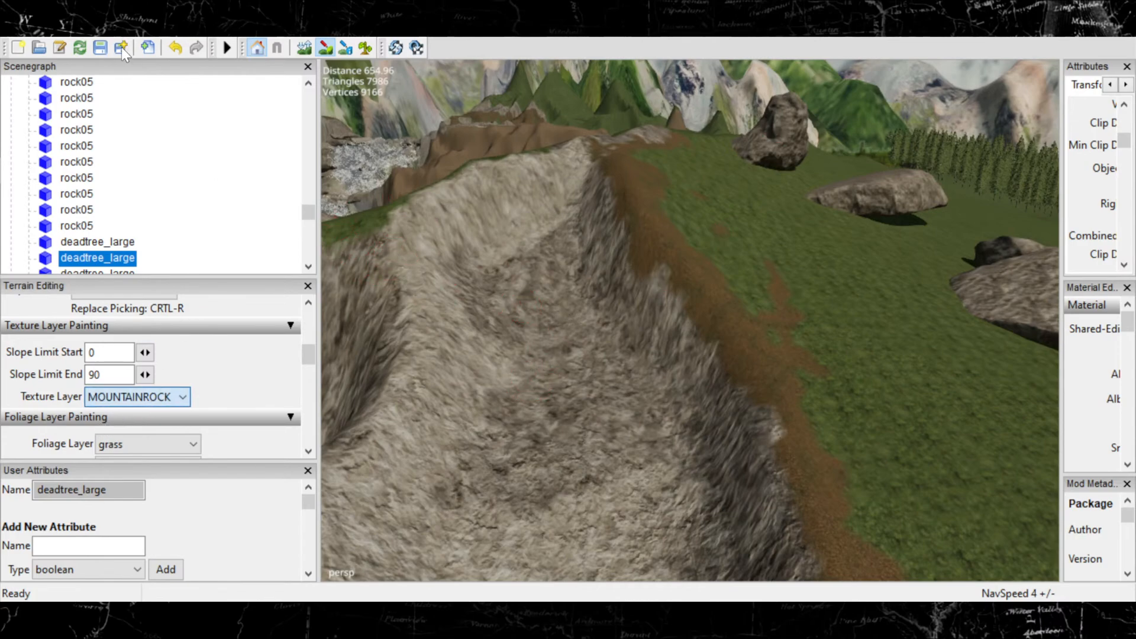
pyautogui.click(142, 195)
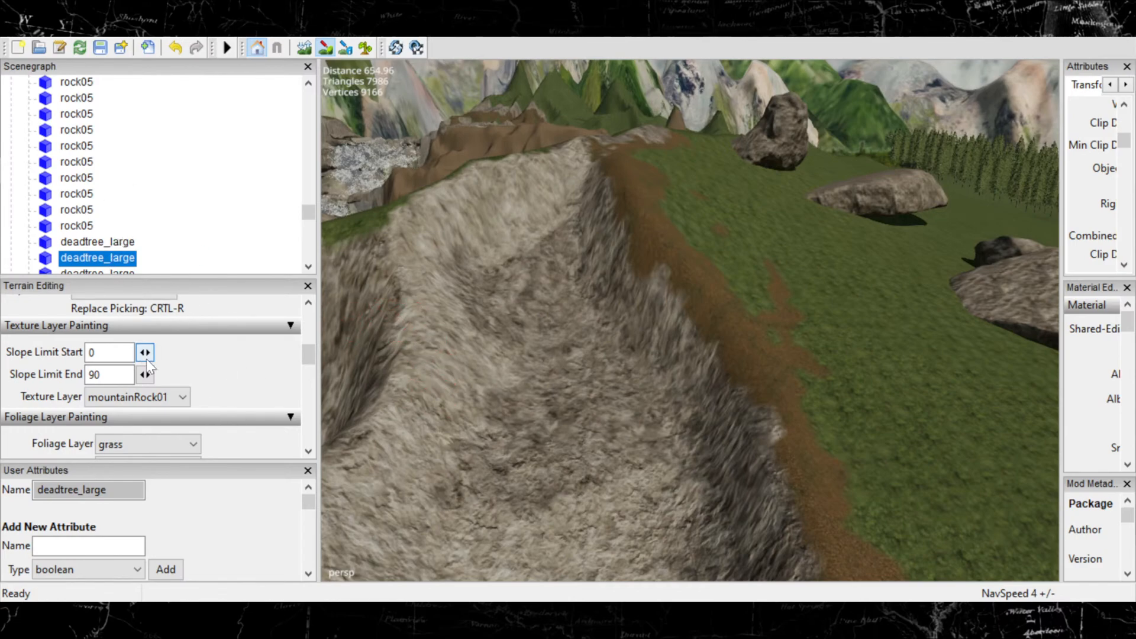
pyautogui.click(158, 396)
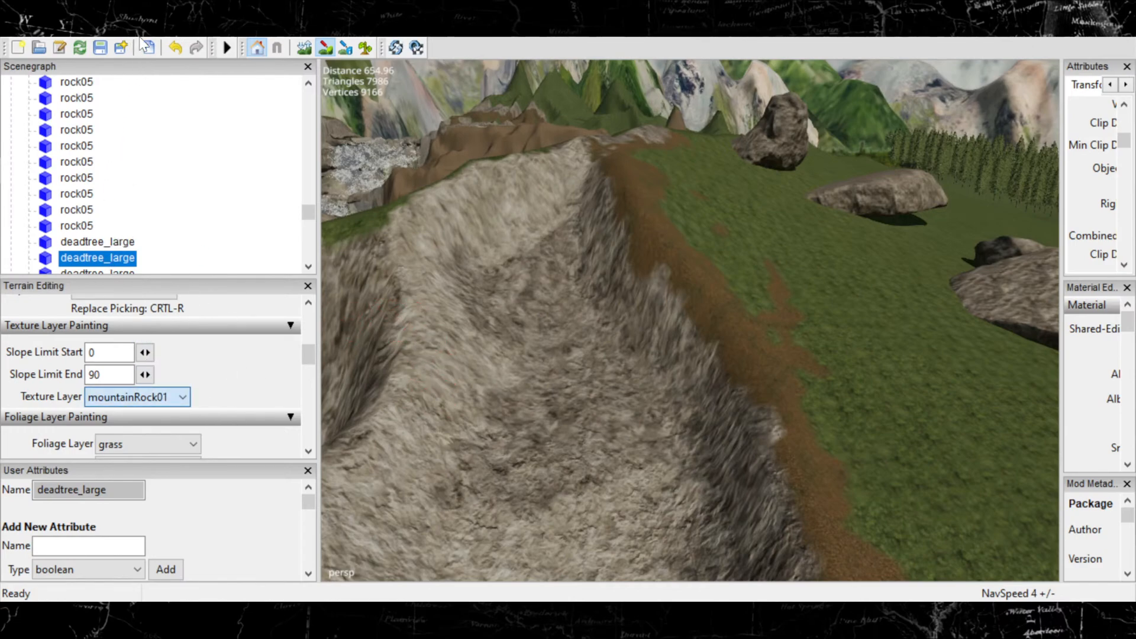
pyautogui.press('Down')
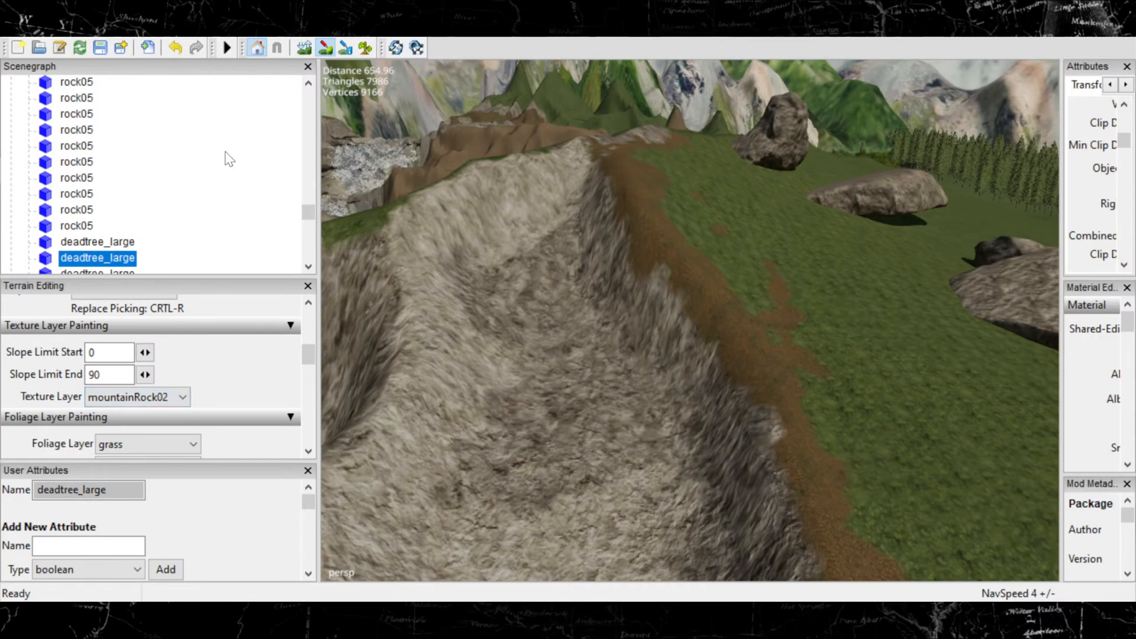
# Set the terrain painting texture layer to mountainRock04 and bring the groove's lower rocky bank into view.
pyautogui.keyDown('alt'); pyautogui.moveTo(513, 269); pyautogui.dragTo(237, 341, button='right'); pyautogui.keyUp('alt')
pyautogui.keyDown('alt'); pyautogui.moveTo(378, 320); pyautogui.dragTo(462, 201, button='middle'); pyautogui.keyUp('alt')
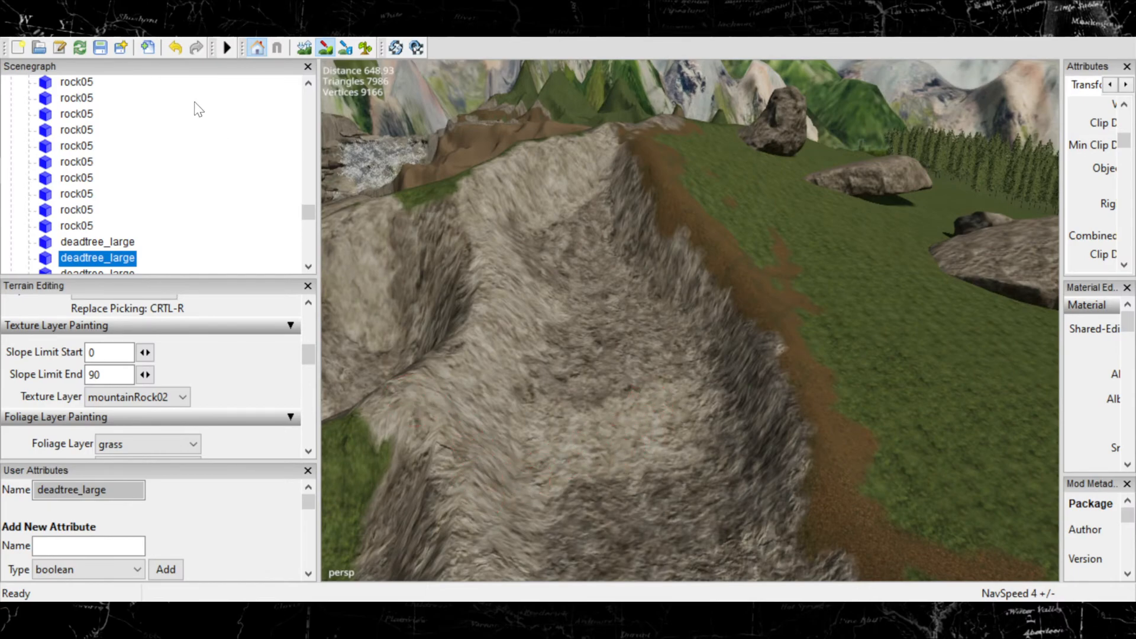
pyautogui.click(141, 396)
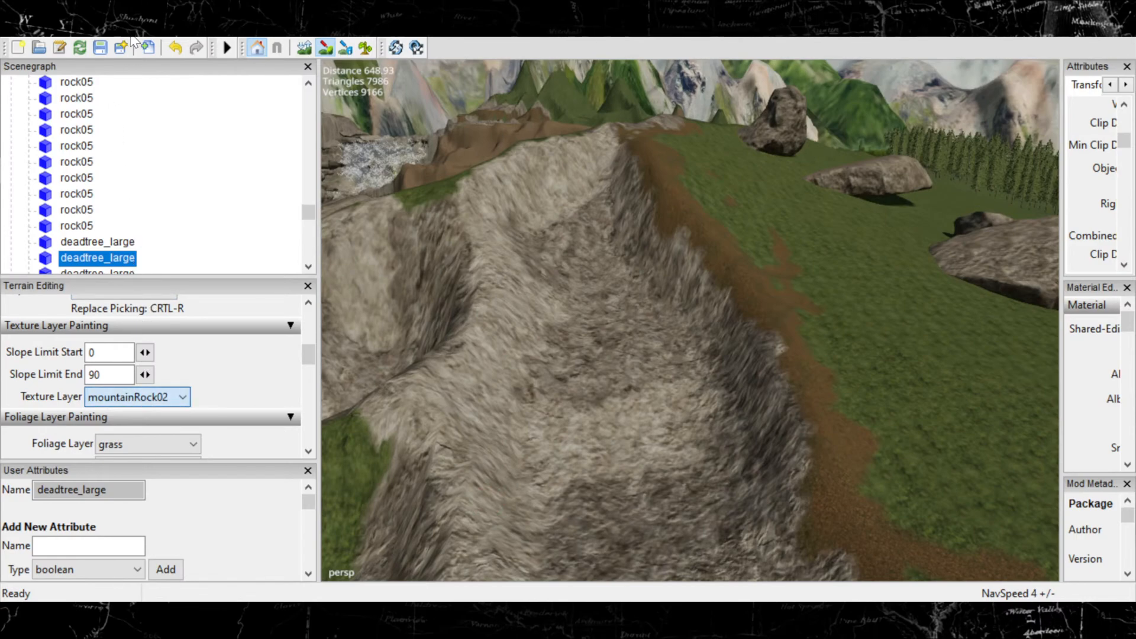
pyautogui.click(131, 36)
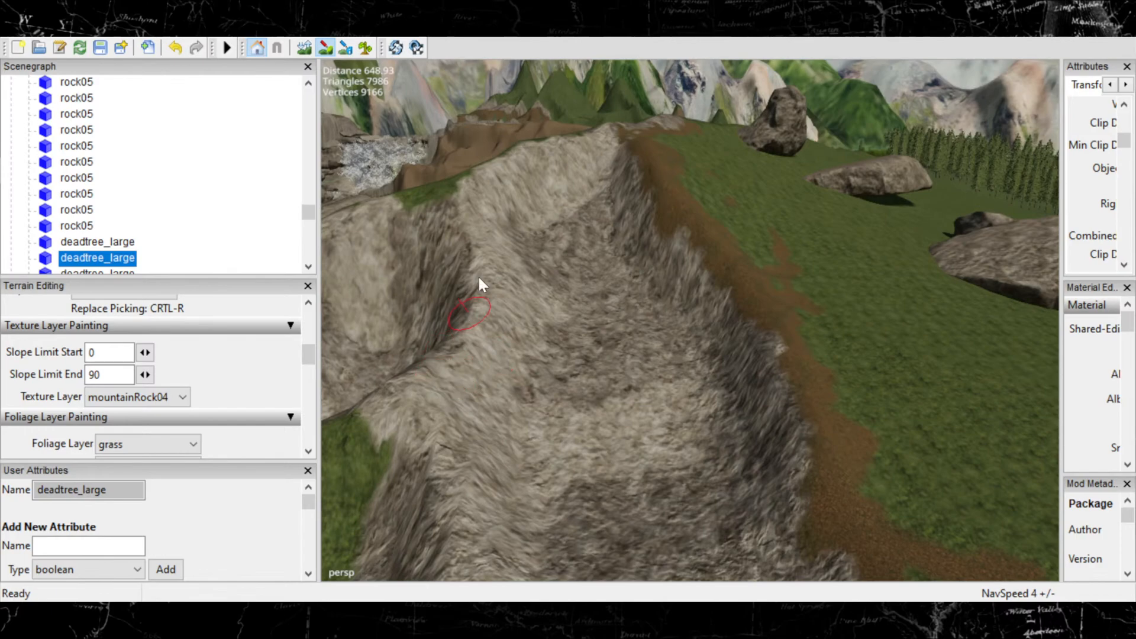
pyautogui.keyDown('alt'); pyautogui.moveTo(446, 187); pyautogui.dragTo(431, 131, button='middle'); pyautogui.keyUp('alt')
pyautogui.keyDown('alt'); pyautogui.moveTo(565, 521); pyautogui.dragTo(546, 402, button='middle'); pyautogui.keyUp('alt')
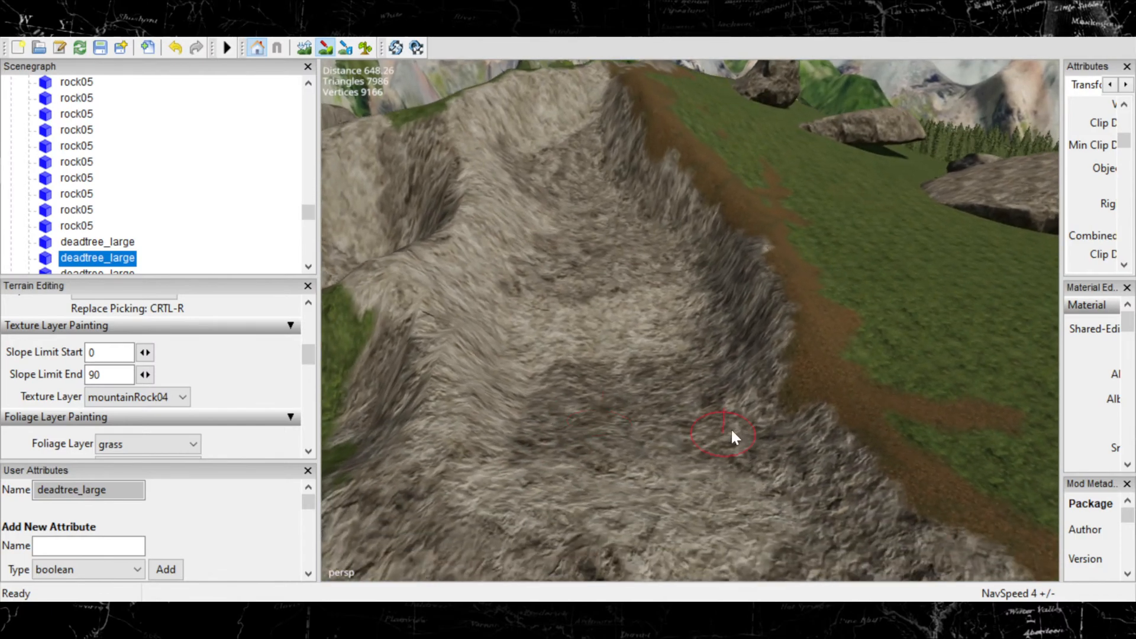
pyautogui.moveTo(722, 356)
pyautogui.keyDown('alt'); pyautogui.mouseDown(button='middle')
pyautogui.moveTo(570, 235)
pyautogui.moveTo(731, 54)
pyautogui.moveTo(823, 71)
pyautogui.moveTo(1053, 277)
pyautogui.mouseUp(button='middle'); pyautogui.keyUp('alt')
pyautogui.keyDown('alt'); pyautogui.moveTo(712, 409); pyautogui.dragTo(698, 346, button='middle'); pyautogui.keyUp('alt')
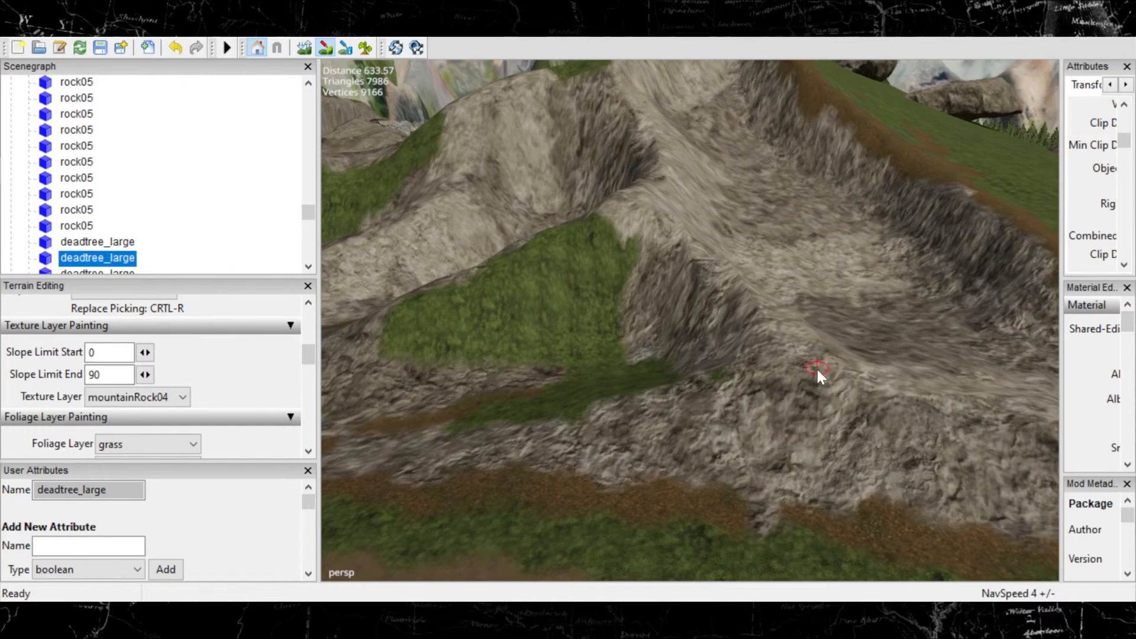
# Examine the painted rock groove along its length, from the lower bank to the crest and the brown edge strip.
pyautogui.moveTo(818, 367)
pyautogui.keyDown('alt'); pyautogui.mouseDown(button='middle')
pyautogui.moveTo(763, 385)
pyautogui.moveTo(786, 433)
pyautogui.moveTo(662, 359)
pyautogui.moveTo(485, 416)
pyautogui.moveTo(695, 248)
pyautogui.moveTo(860, 177)
pyautogui.moveTo(723, 244)
pyautogui.mouseUp(button='middle'); pyautogui.keyUp('alt')
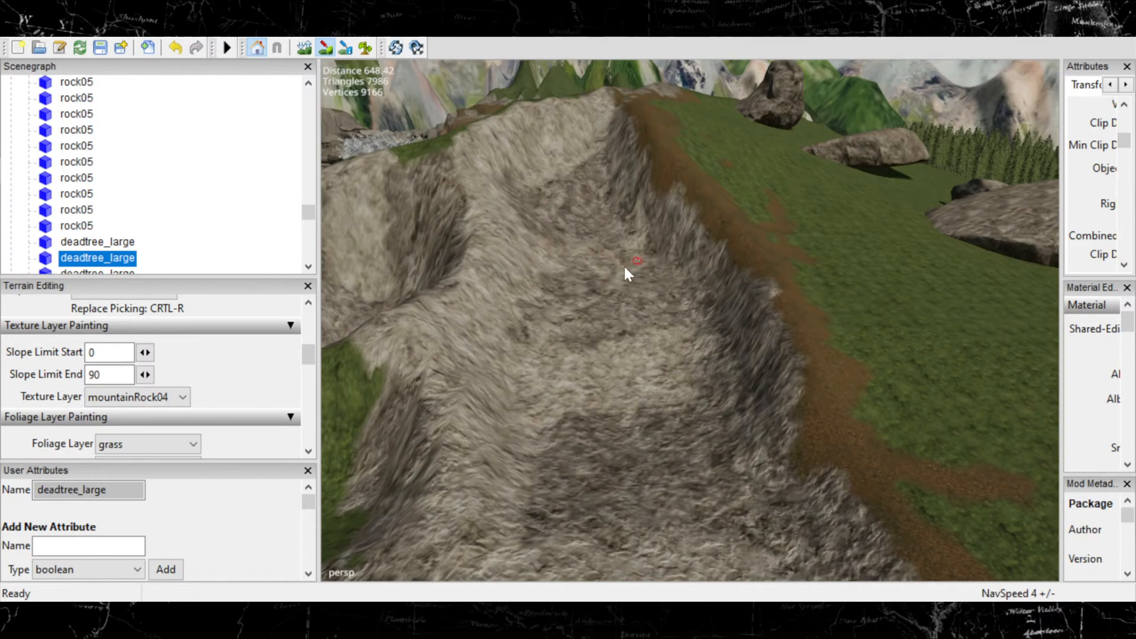
pyautogui.scroll(-2, 625, 315)
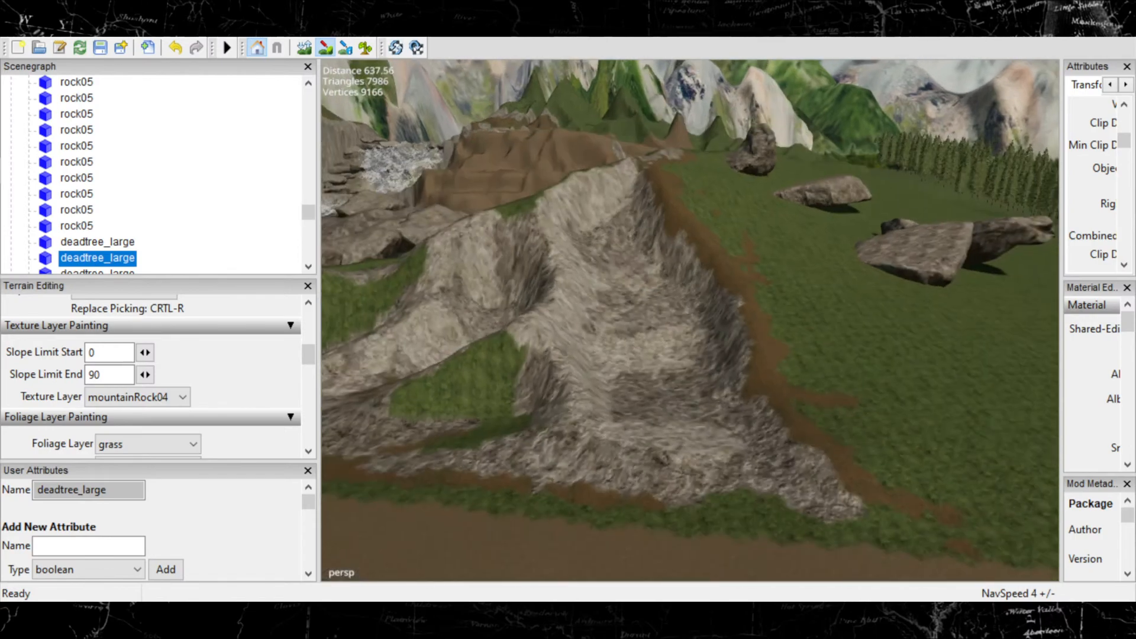
pyautogui.keyDown('alt'); pyautogui.moveTo(619, 403); pyautogui.dragTo(334, 248, button='middle'); pyautogui.keyUp('alt')
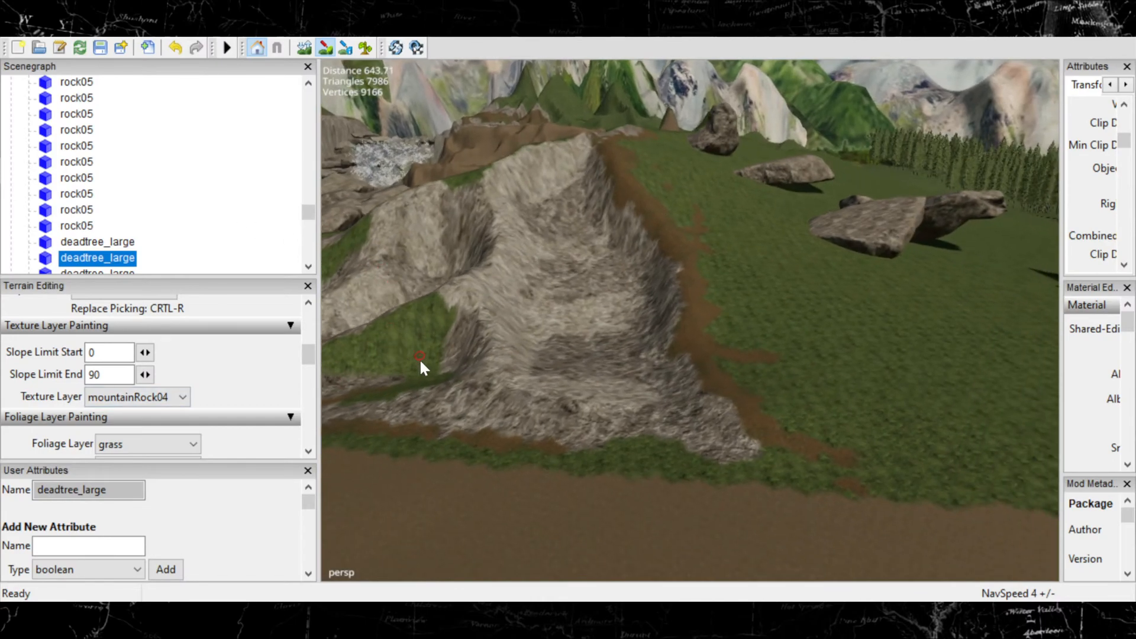
pyautogui.keyDown('alt'); pyautogui.moveTo(419, 357); pyautogui.dragTo(880, 209, button='right'); pyautogui.keyUp('alt')
pyautogui.keyDown('alt'); pyautogui.moveTo(533, 361); pyautogui.dragTo(594, 336, button='right'); pyautogui.keyUp('alt')
pyautogui.keyDown('alt'); pyautogui.moveTo(594, 336); pyautogui.dragTo(680, 438, button='middle'); pyautogui.keyUp('alt')
pyautogui.keyDown('alt'); pyautogui.moveTo(604, 473); pyautogui.dragTo(922, 280, button='right'); pyautogui.keyUp('alt')
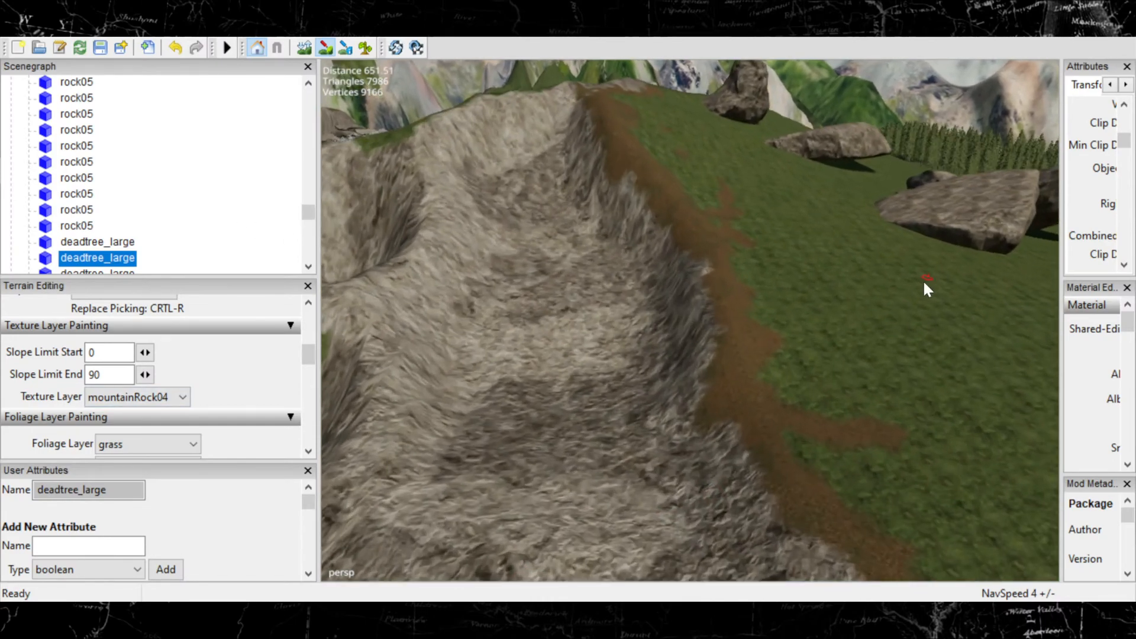
pyautogui.keyDown('alt'); pyautogui.moveTo(695, 394); pyautogui.dragTo(805, 375, button='middle'); pyautogui.keyUp('alt')
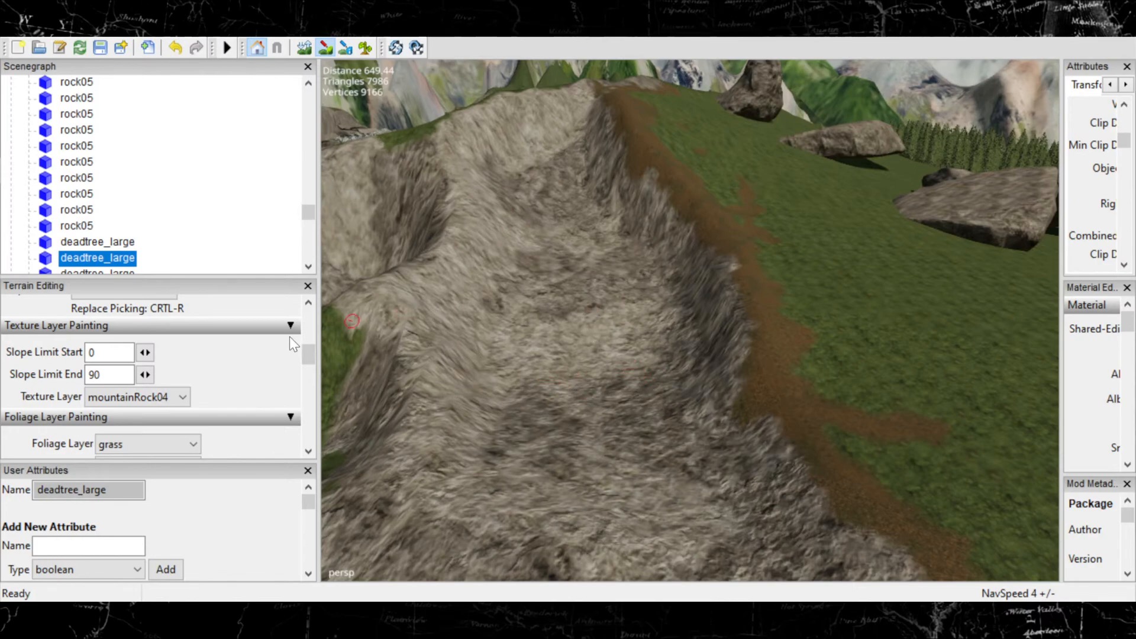
# Set the terrain painting texture layer to mountainRockDark.
pyautogui.click(172, 397)
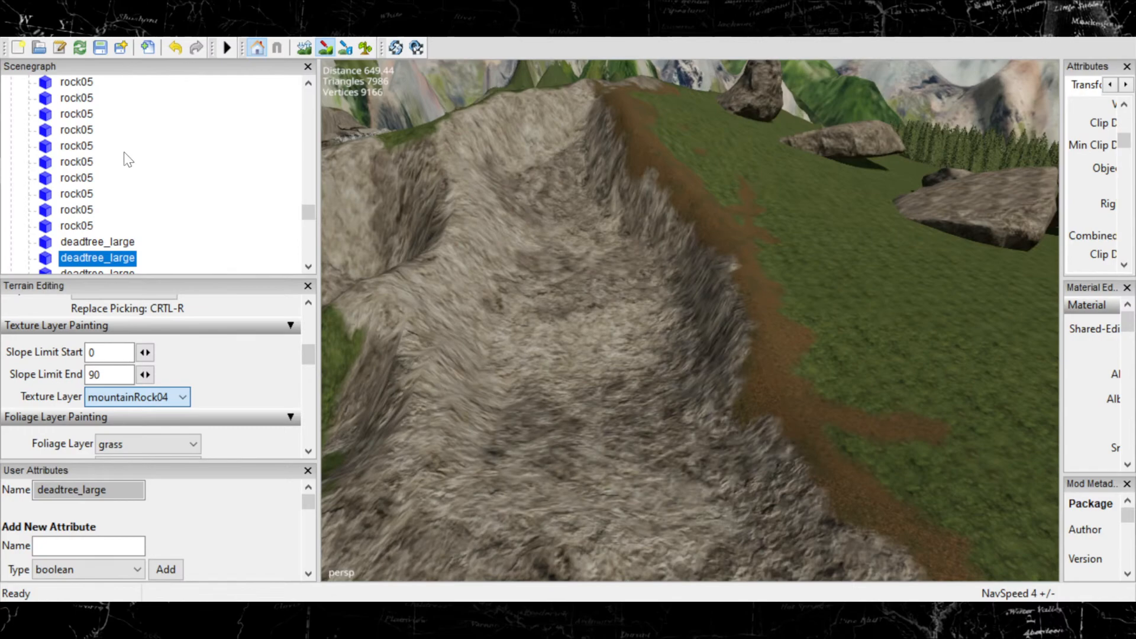
pyautogui.press('Down')
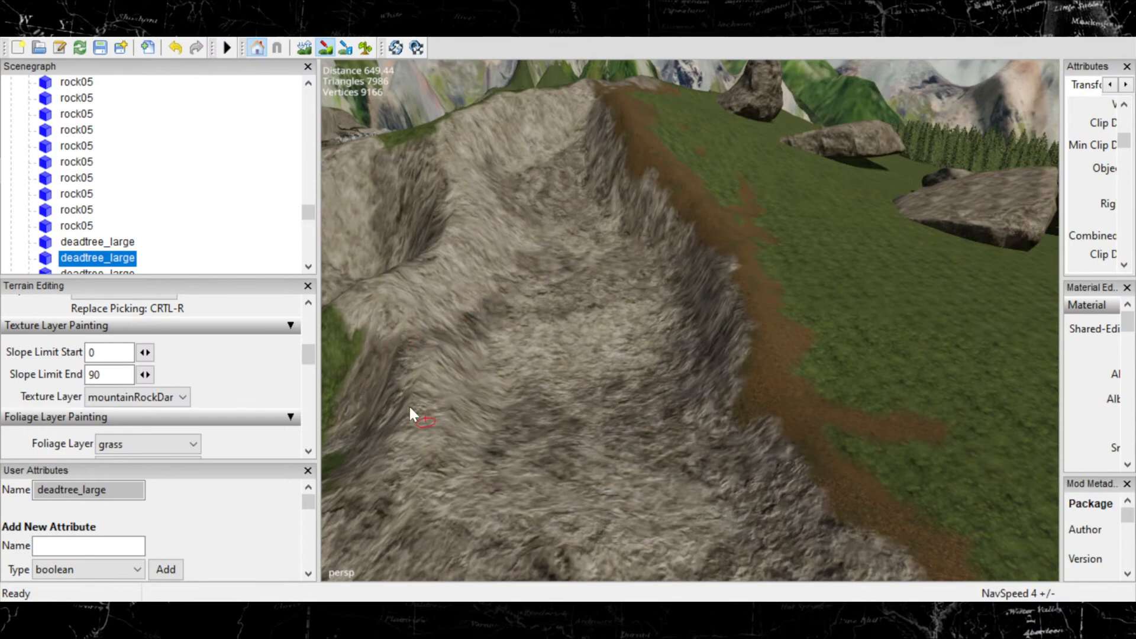
# Try a beachSandRough stroke near the groove's upper end, undo it, and return the texture layer to mountainRockDark.
pyautogui.click(130, 397)
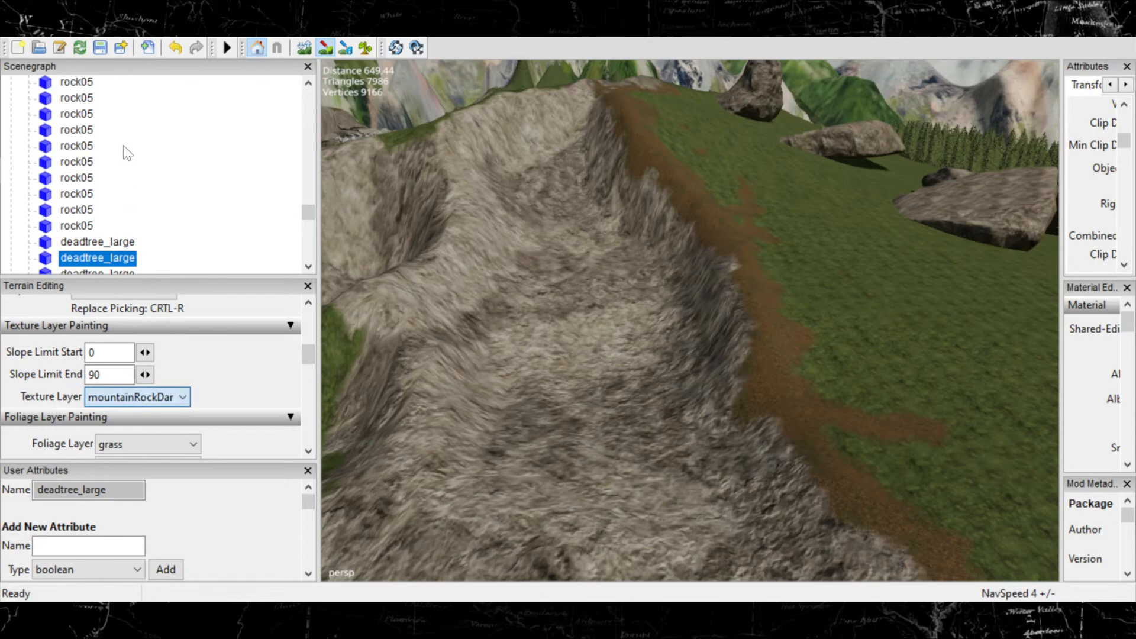
pyautogui.click(156, 99)
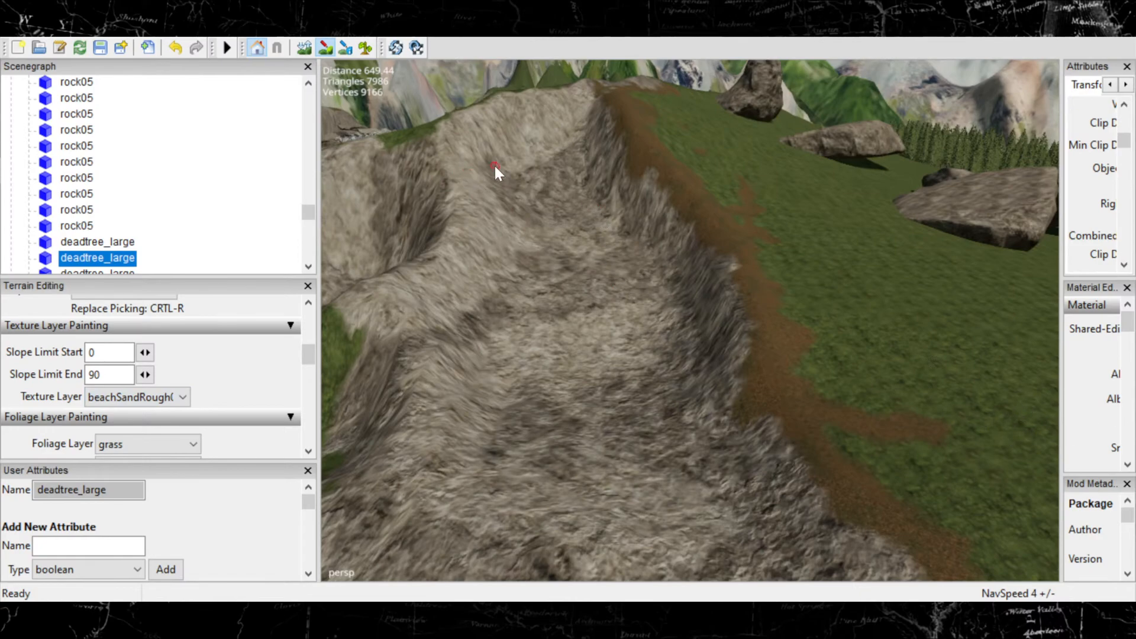
pyautogui.moveTo(497, 169); pyautogui.dragTo(513, 174)
pyautogui.hotkey('ctrl', 'z')
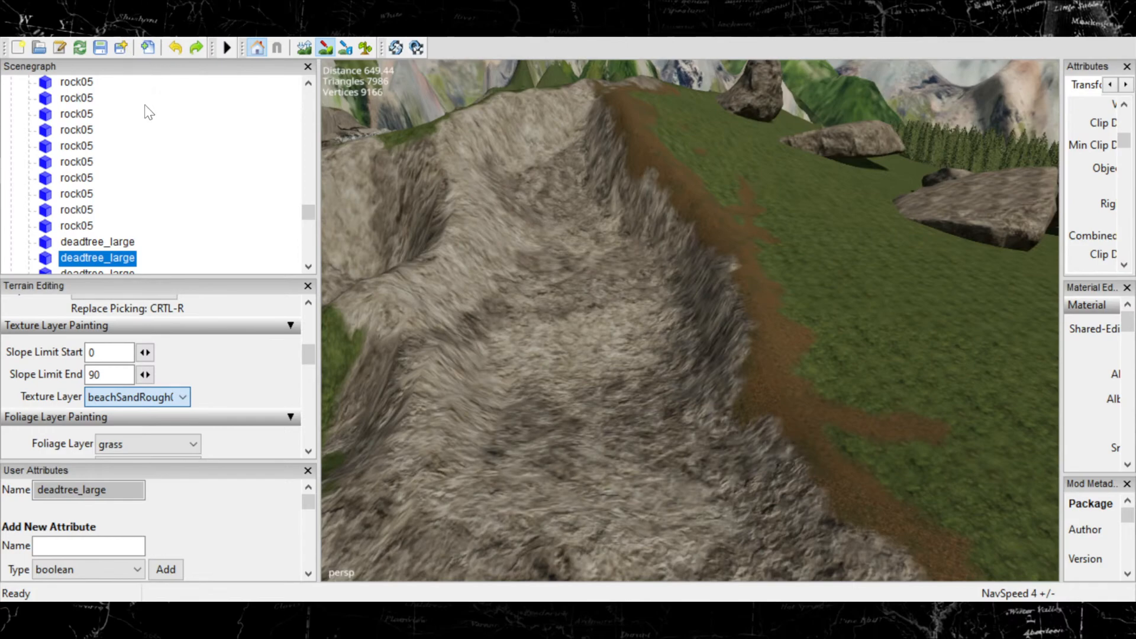
pyautogui.press('Down')
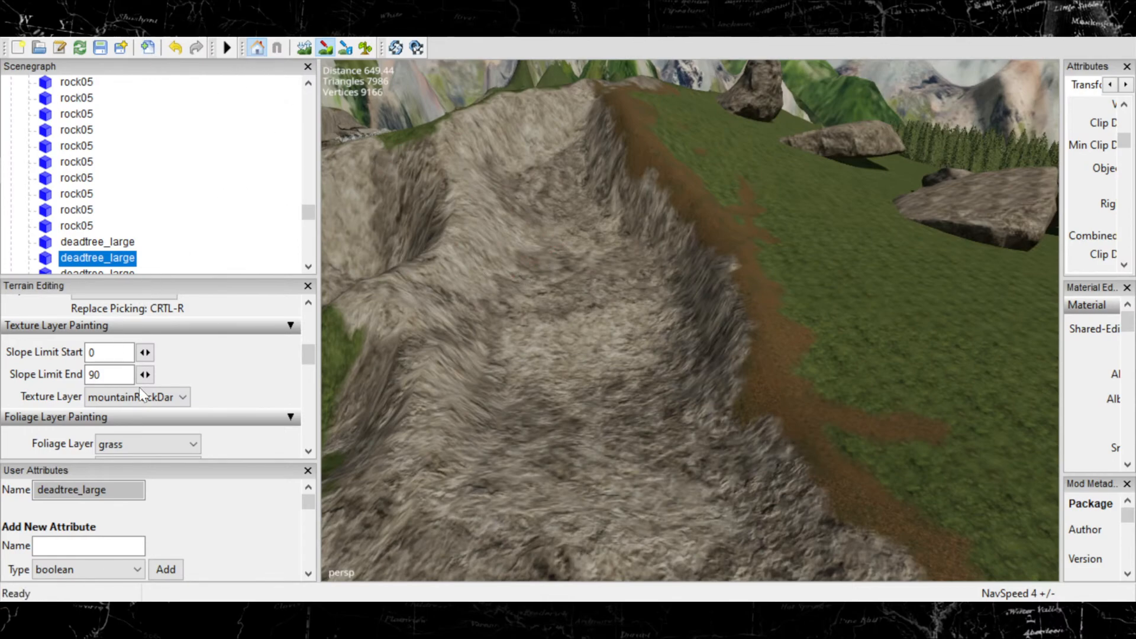
pyautogui.click(153, 400)
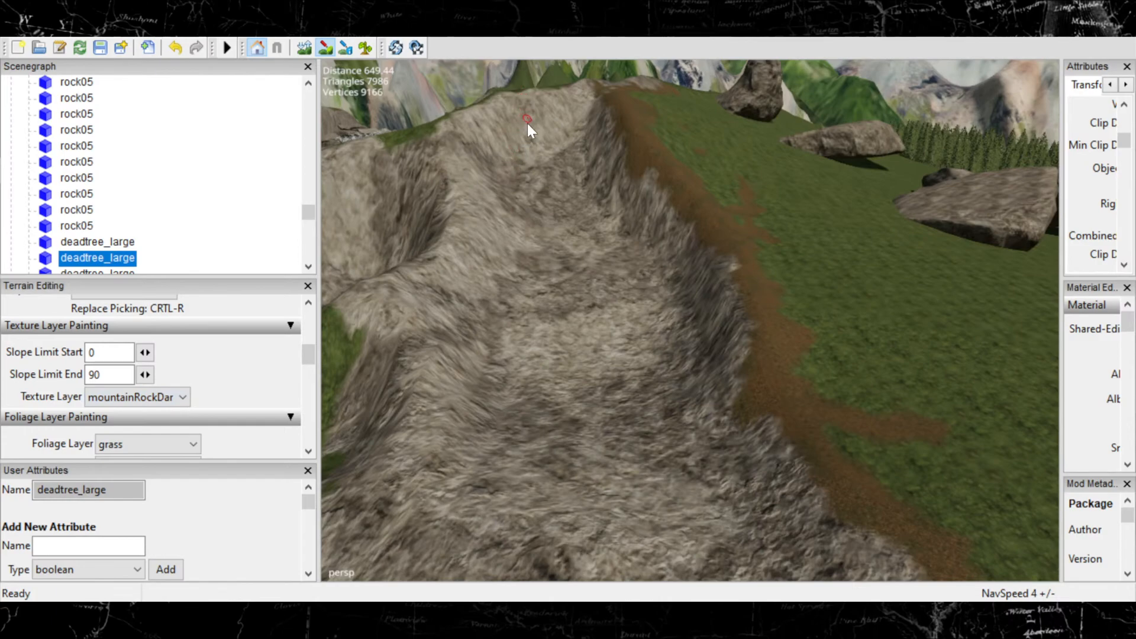
# Examine the groove walls, the ridge crest and the grassy patches between the rock faces at close range.
pyautogui.keyDown('alt'); pyautogui.moveTo(517, 118); pyautogui.dragTo(682, 309, button='middle'); pyautogui.keyUp('alt')
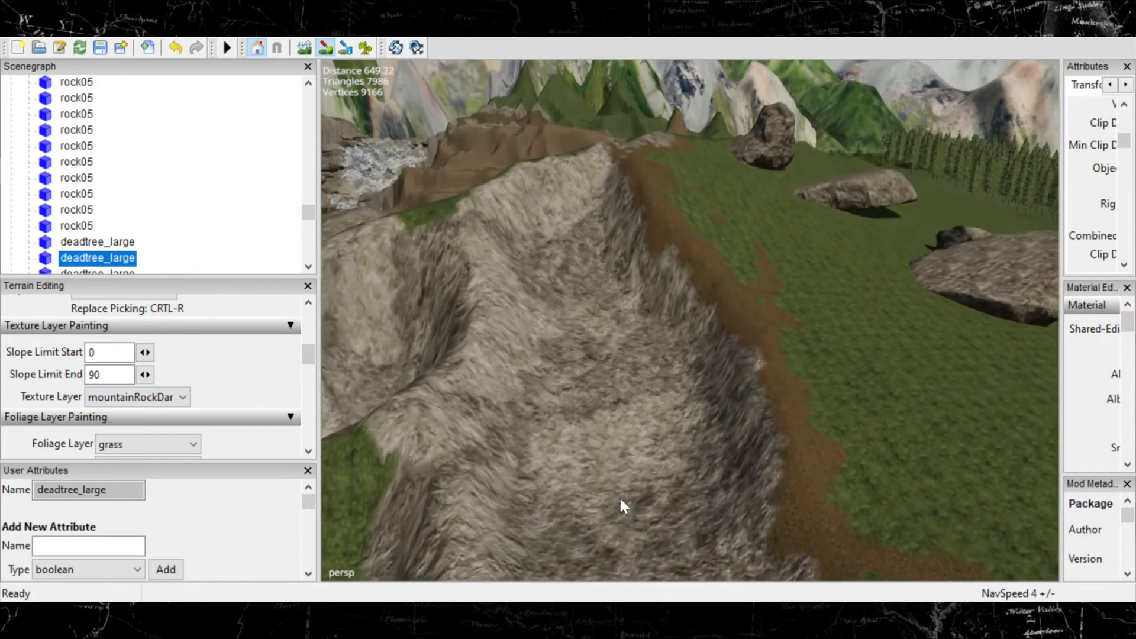
pyautogui.scroll(5, 572, 273)
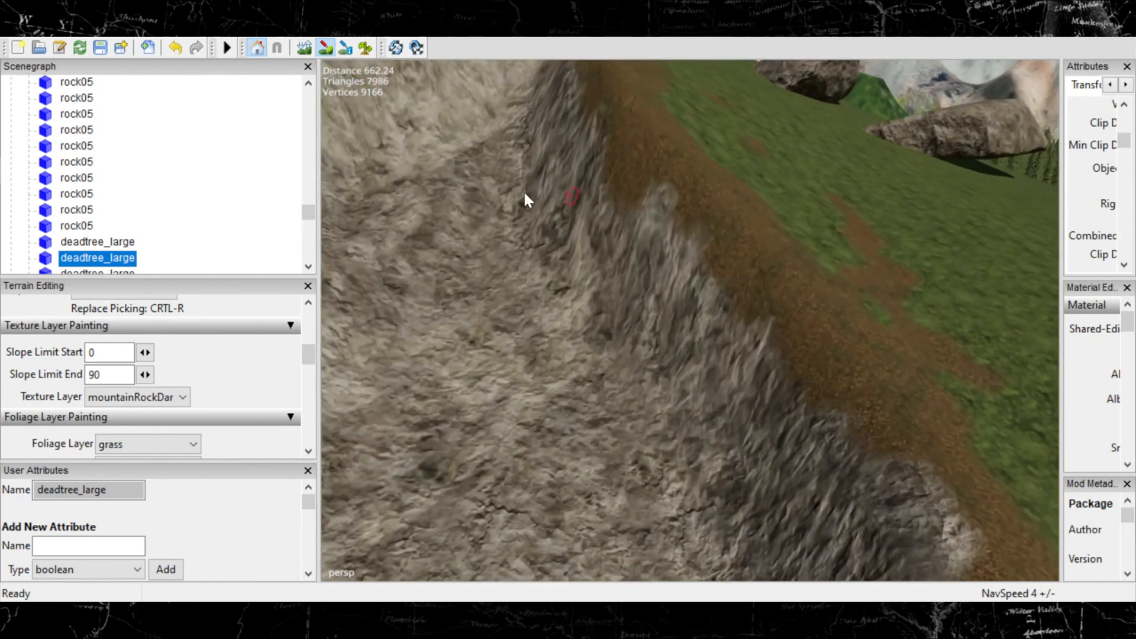
pyautogui.moveTo(524, 192)
pyautogui.keyDown('alt'); pyautogui.mouseDown(button='middle')
pyautogui.moveTo(832, 376)
pyautogui.moveTo(856, 405)
pyautogui.mouseUp(button='middle'); pyautogui.keyUp('alt')
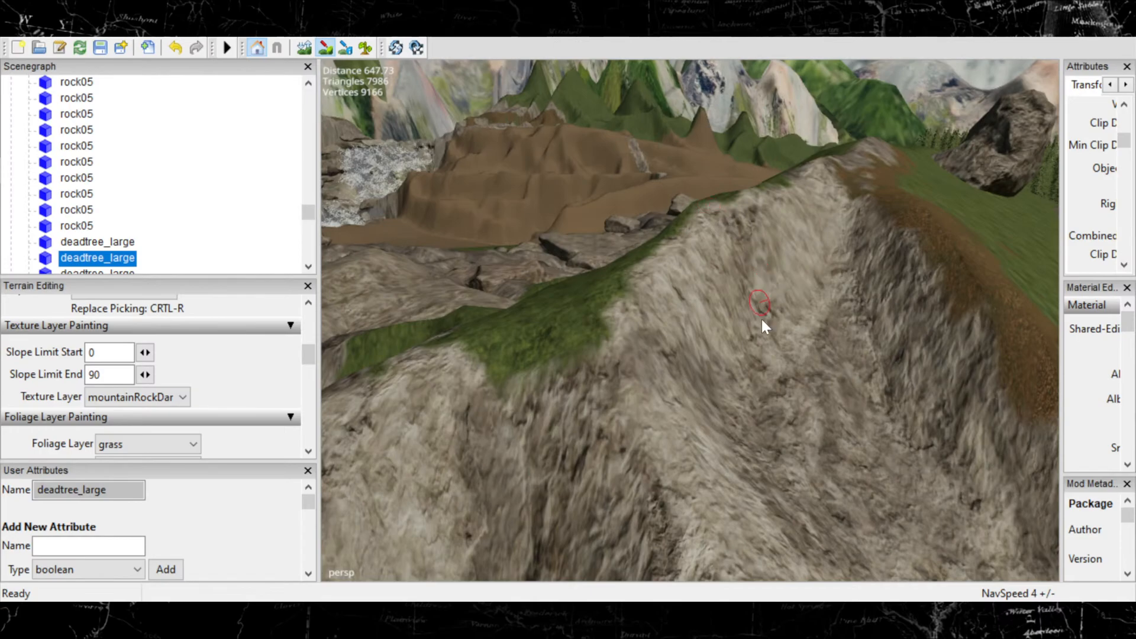
pyautogui.keyDown('alt'); pyautogui.moveTo(853, 375); pyautogui.dragTo(591, 94, button='middle'); pyautogui.keyUp('alt')
pyautogui.scroll(-3, 592, 95)
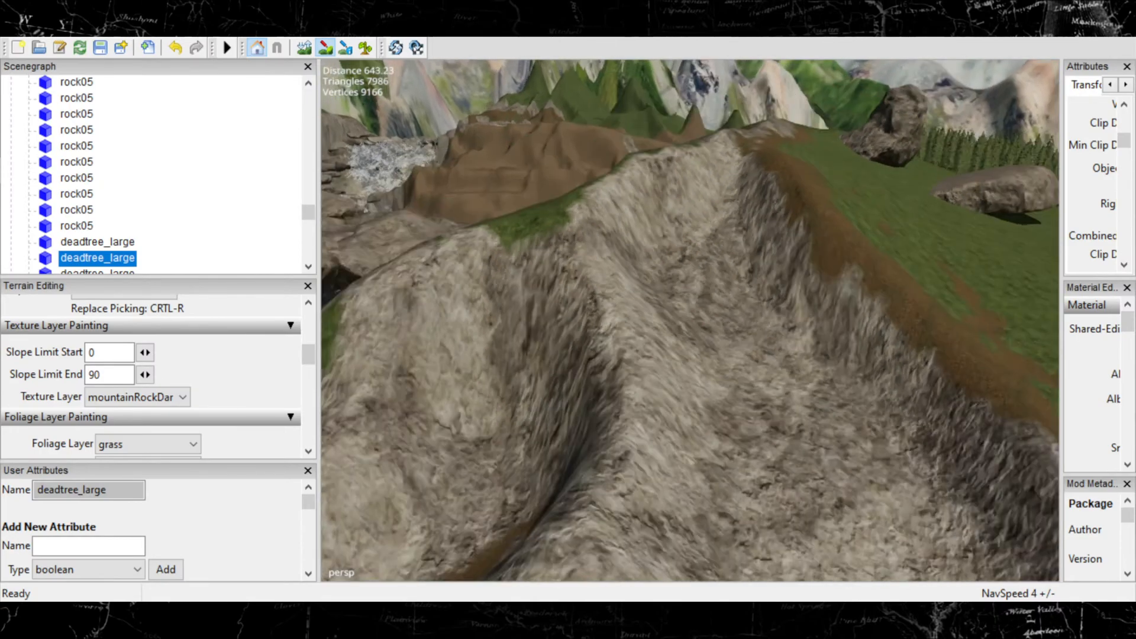
pyautogui.keyDown('alt'); pyautogui.moveTo(647, 472); pyautogui.dragTo(592, 296, button='middle'); pyautogui.keyUp('alt')
pyautogui.keyDown('alt'); pyautogui.moveTo(672, 322); pyautogui.dragTo(659, 213, button='middle'); pyautogui.keyUp('alt')
pyautogui.scroll(-3, 658, 213)
pyautogui.scroll(-4, 498, 340)
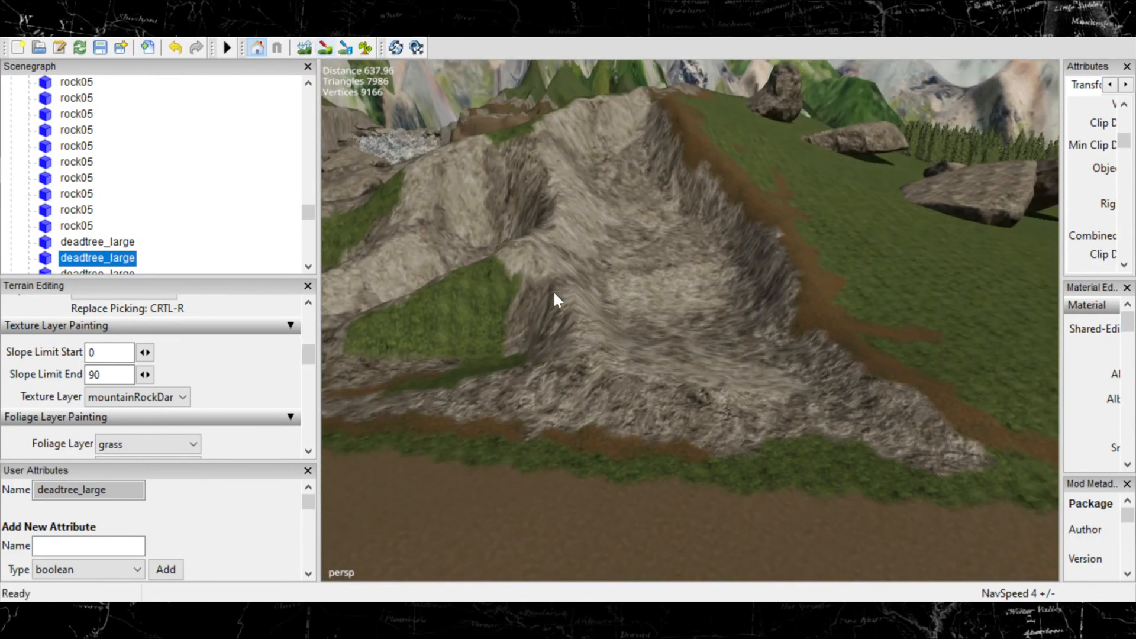
# Examine the textured ridge as a whole from several angles, including the grassy spurs beside the rock bed.
pyautogui.keyDown('alt'); pyautogui.moveTo(747, 349); pyautogui.dragTo(994, 349); pyautogui.keyUp('alt')
pyautogui.scroll(-10, 666, 356)
pyautogui.scroll(3, 527, 298)
pyautogui.scroll(4, 531, 323)
pyautogui.keyDown('alt'); pyautogui.moveTo(637, 386); pyautogui.dragTo(761, 391); pyautogui.keyUp('alt')
pyautogui.scroll(-5, 603, 326)
pyautogui.scroll(4, 603, 356)
pyautogui.scroll(4, 603, 345)
pyautogui.scroll(-8, 761, 388)
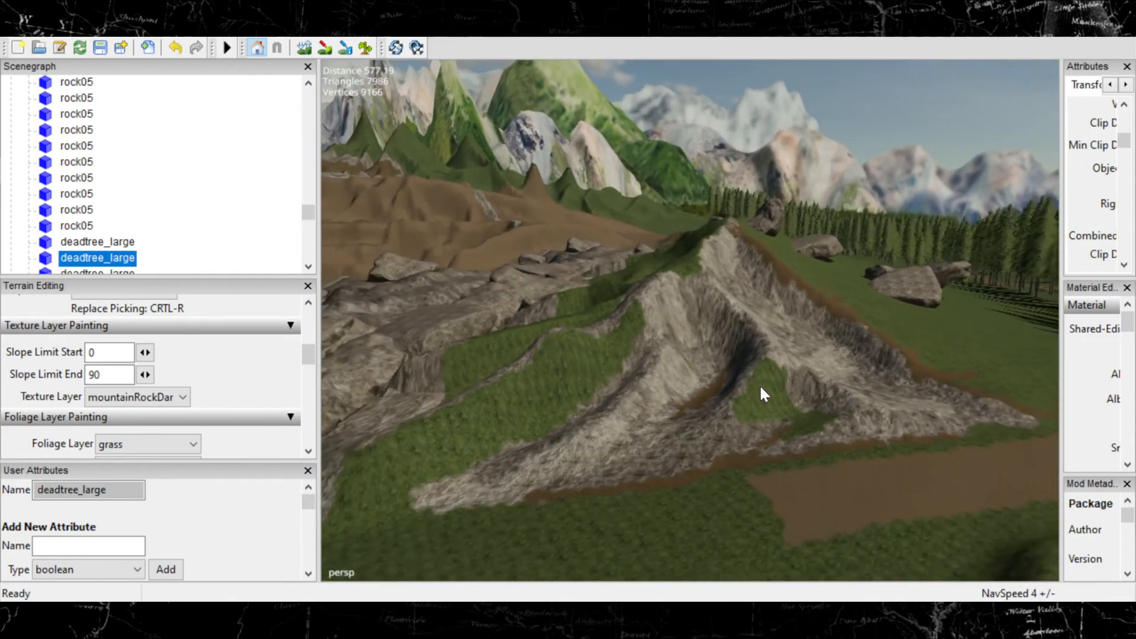
# Examine the ridge within the surrounding landscape, and briefly run and stop the scene simulation.
pyautogui.keyDown('alt'); pyautogui.moveTo(653, 396); pyautogui.dragTo(737, 336); pyautogui.keyUp('alt')
pyautogui.scroll(6, 735, 397)
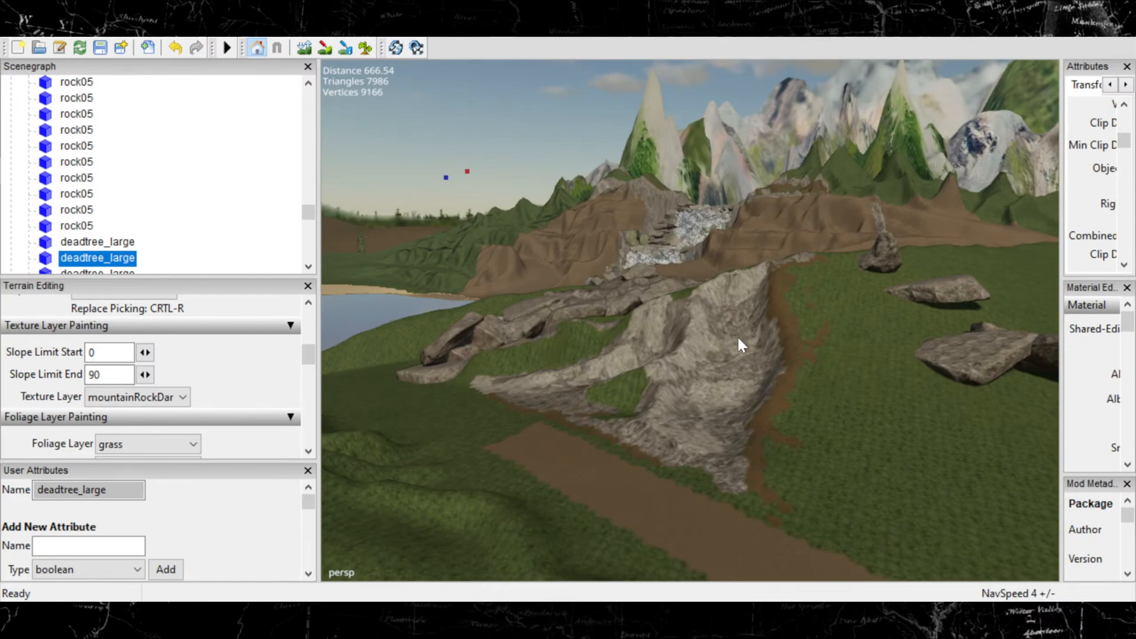
pyautogui.keyDown('alt'); pyautogui.moveTo(690, 322); pyautogui.dragTo(745, 332); pyautogui.keyUp('alt')
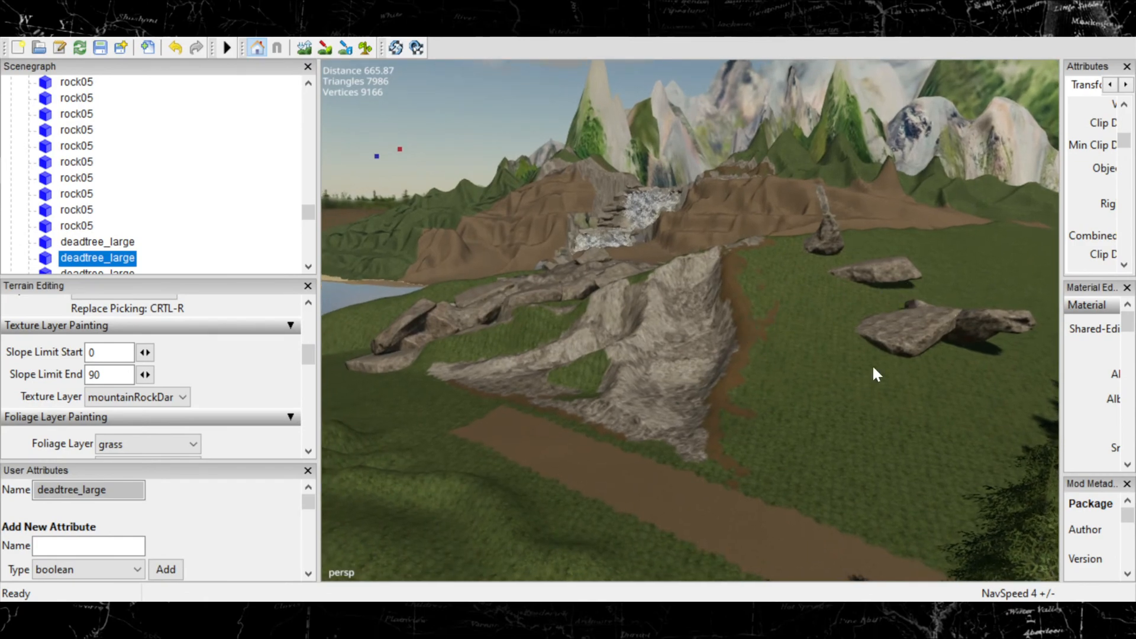
pyautogui.click(227, 48)
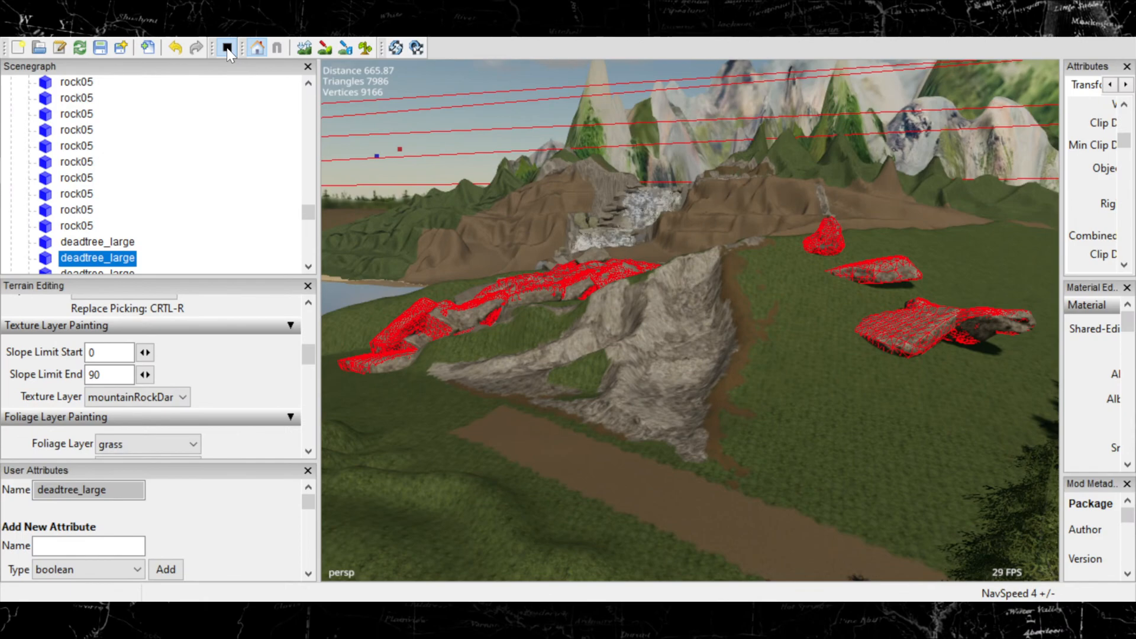
pyautogui.click(227, 49)
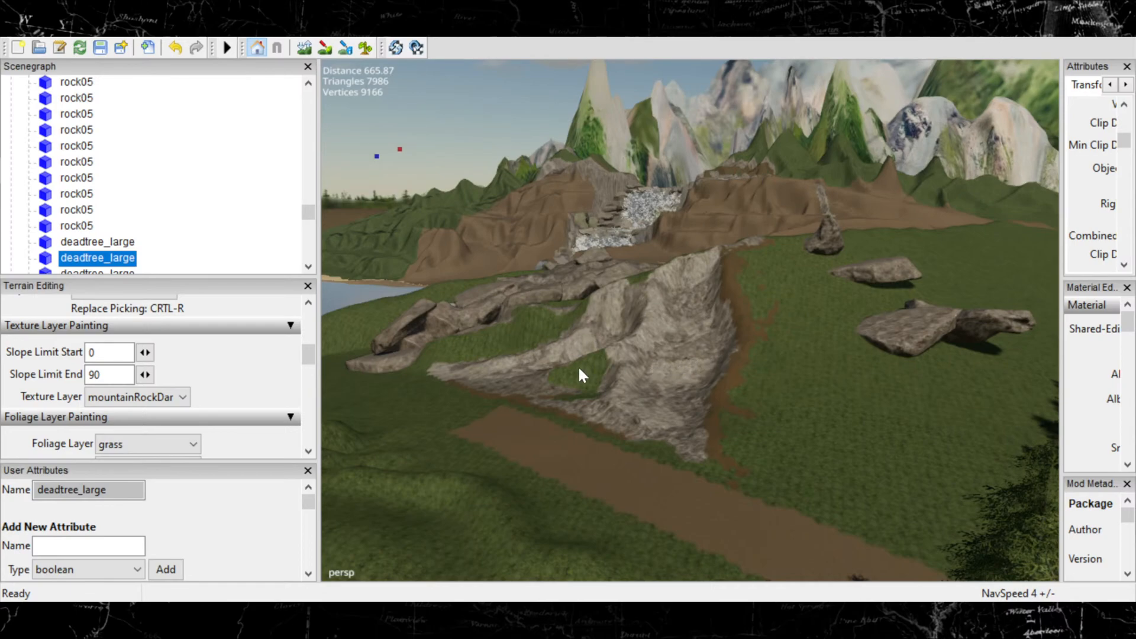
# Try the terrain sculpt mode on the rocky slope beside the grassy spur and switch it off again.
pyautogui.keyDown('alt'); pyautogui.moveTo(580, 368); pyautogui.dragTo(731, 390); pyautogui.keyUp('alt')
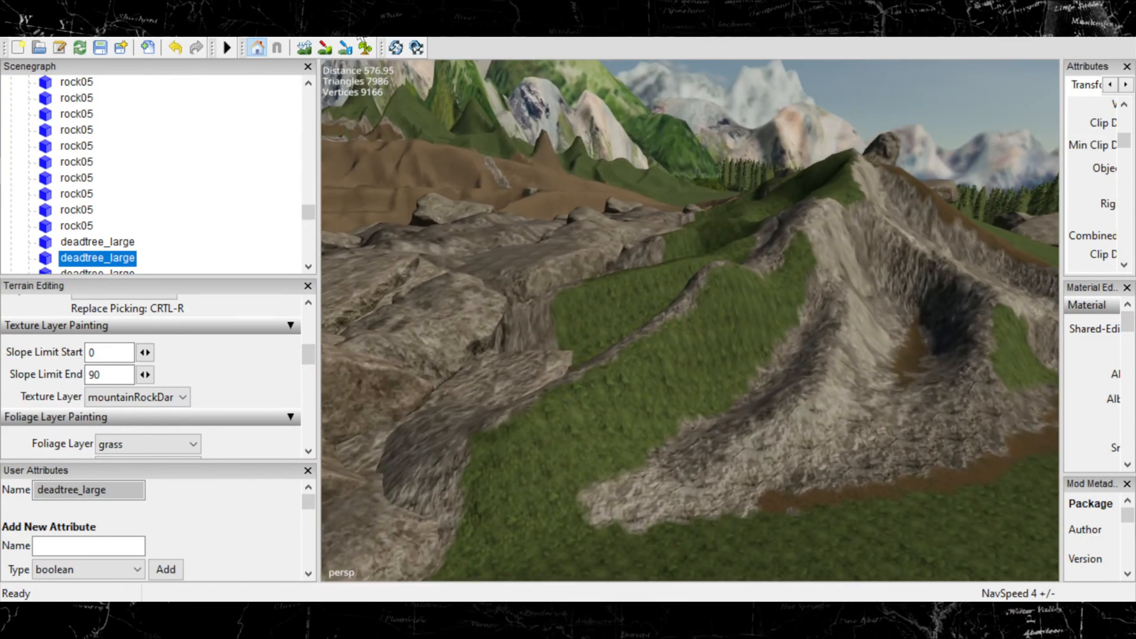
pyautogui.click(305, 47)
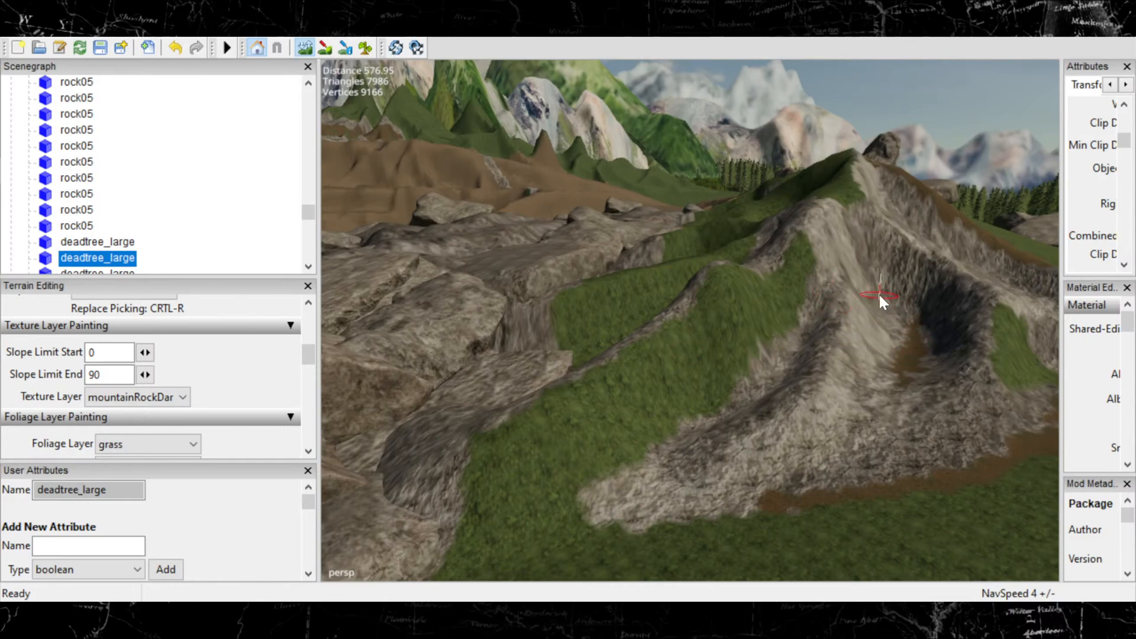
pyautogui.click(304, 46)
pyautogui.moveTo(603, 357)
pyautogui.keyDown('alt'); pyautogui.mouseDown()
pyautogui.moveTo(593, 330)
pyautogui.moveTo(615, 322)
pyautogui.mouseUp(); pyautogui.keyUp('alt')
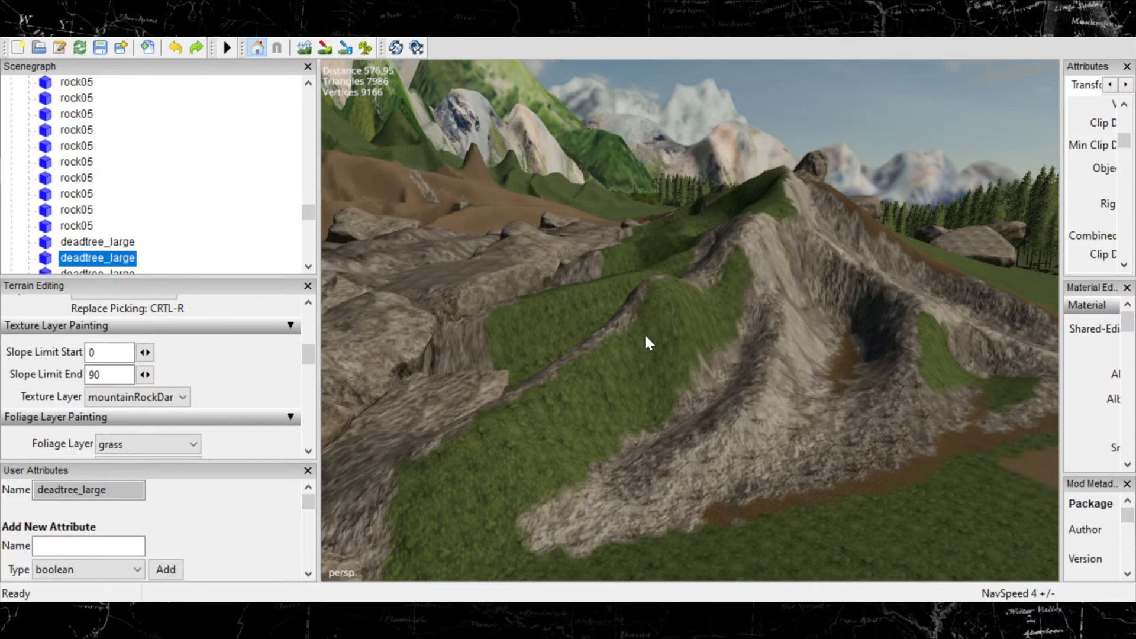
pyautogui.keyDown('alt'); pyautogui.moveTo(645, 335); pyautogui.dragTo(562, 291); pyautogui.keyUp('alt')
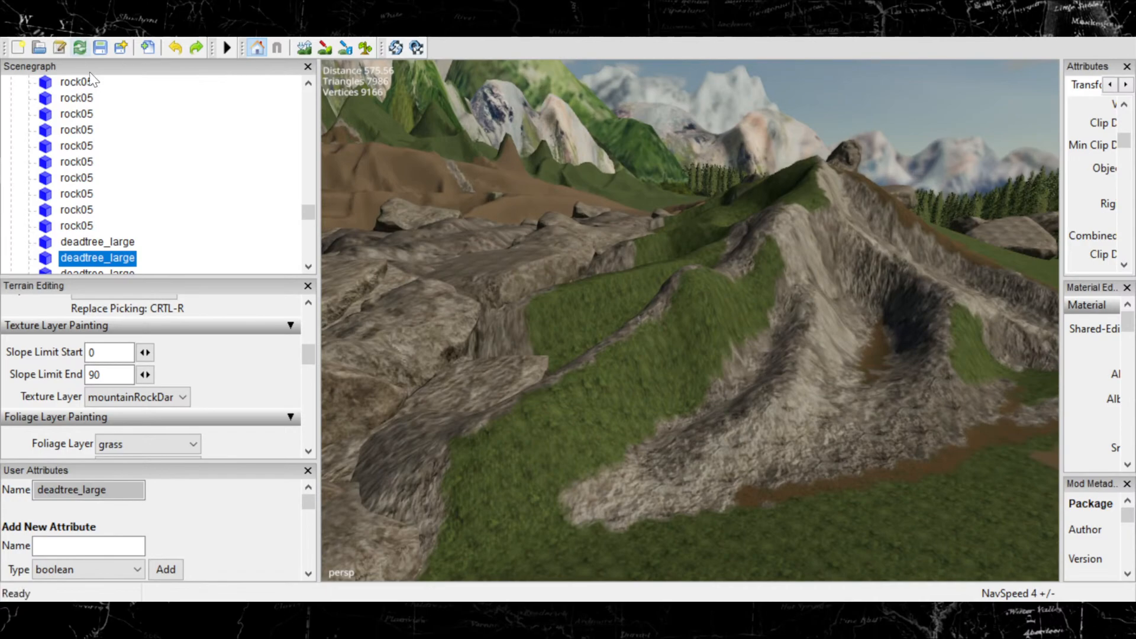
# Select the sun light in the scene hierarchy.
pyautogui.scroll(1, 89, 131)
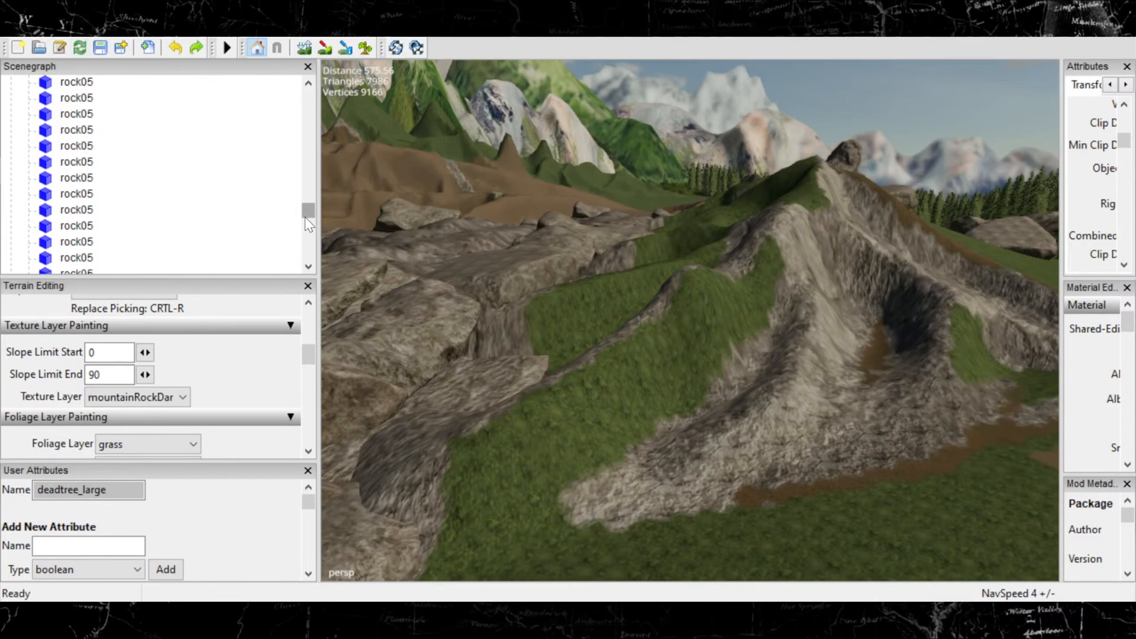
pyautogui.moveTo(307, 213); pyautogui.dragTo(308, 89)
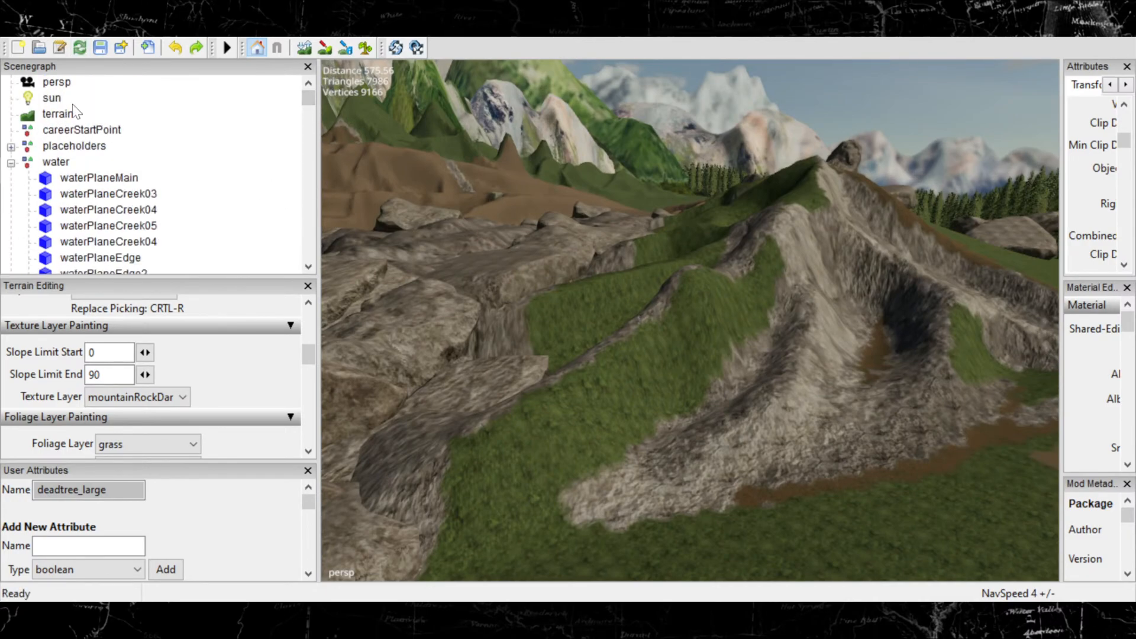
pyautogui.click(52, 98)
pyautogui.moveTo(579, 310); pyautogui.dragTo(606, 332, button='right')
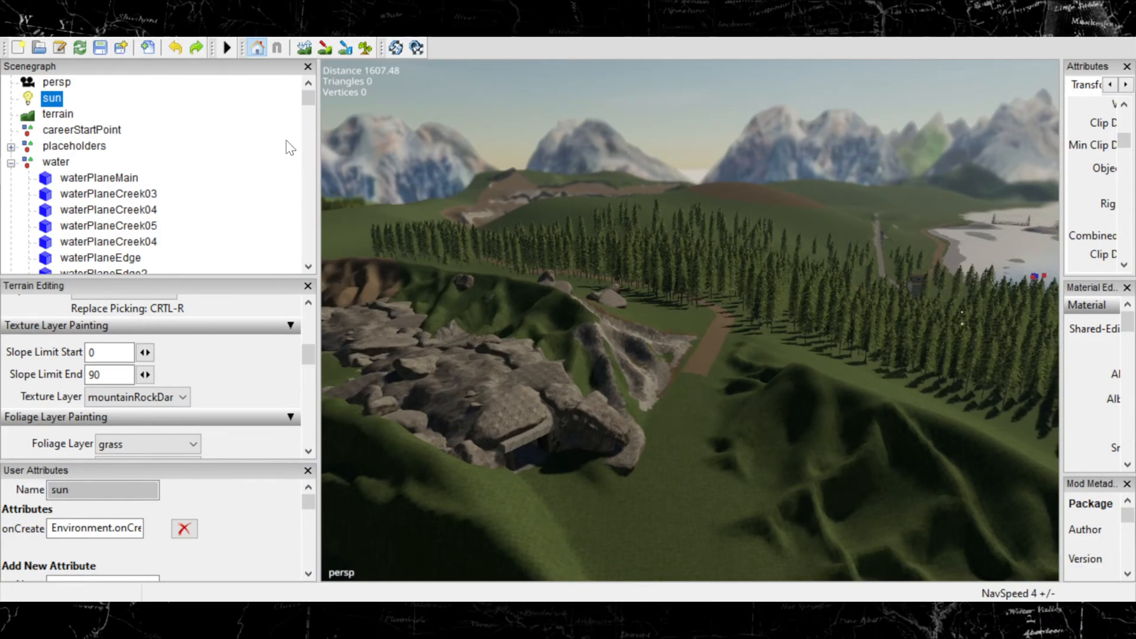
# Examine the wider map around the ridge, including the forest, the river and the waterfall basin.
pyautogui.keyDown('alt'); pyautogui.moveTo(556, 300); pyautogui.dragTo(864, 239); pyautogui.keyUp('alt')
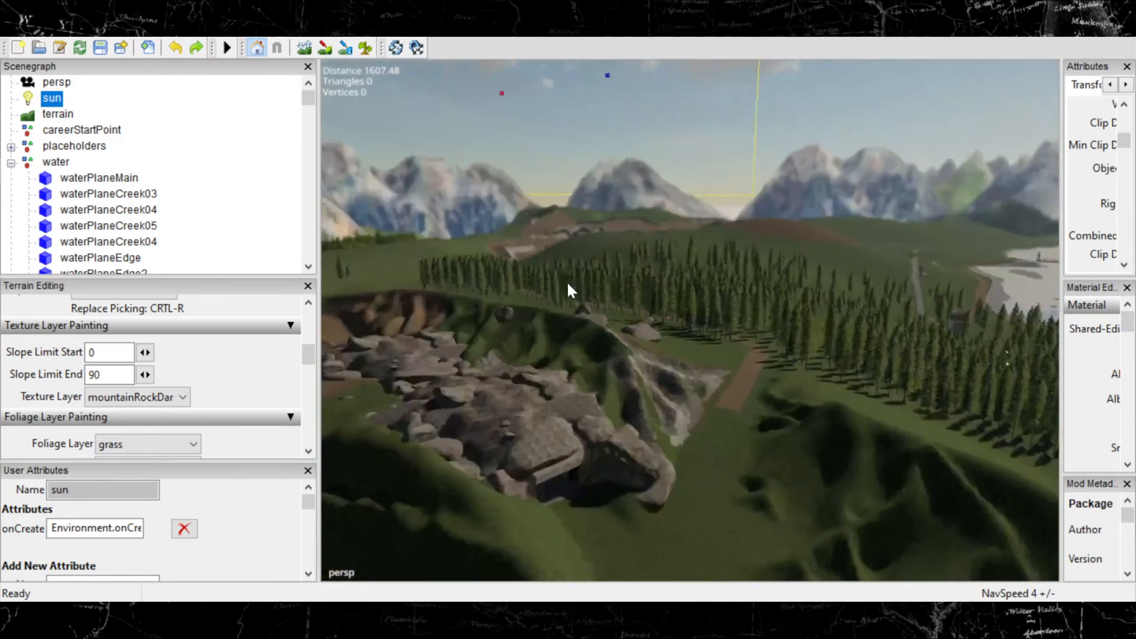
pyautogui.keyDown('alt'); pyautogui.moveTo(566, 281); pyautogui.dragTo(608, 450); pyautogui.keyUp('alt')
pyautogui.scroll(-10, 606, 445)
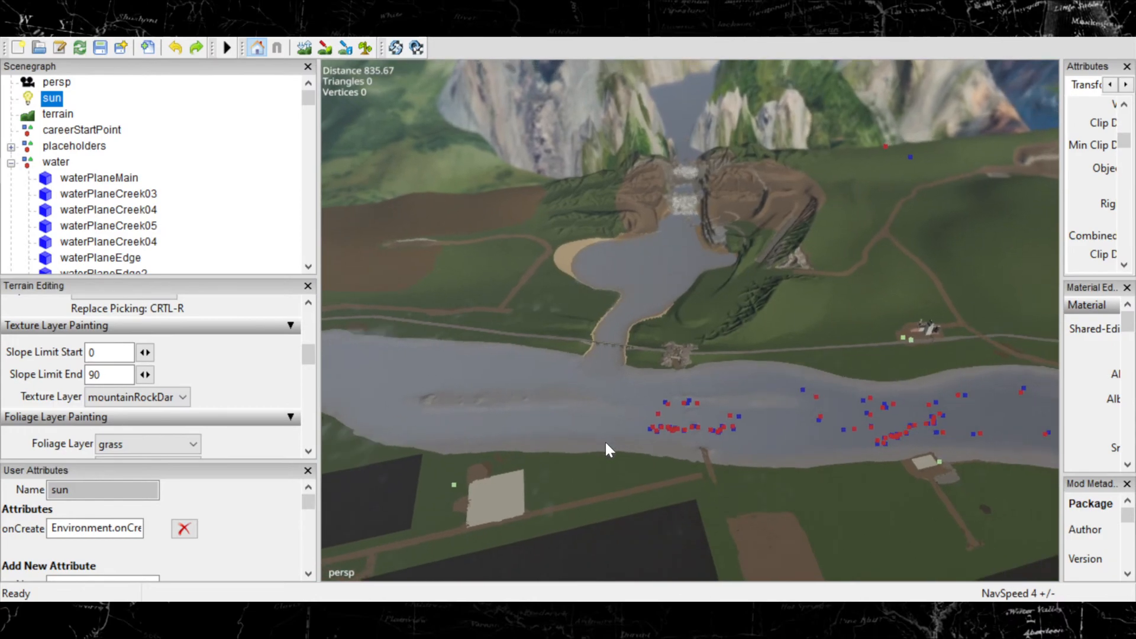
pyautogui.keyDown('alt'); pyautogui.moveTo(607, 450); pyautogui.dragTo(814, 405); pyautogui.keyUp('alt')
pyautogui.press('w')
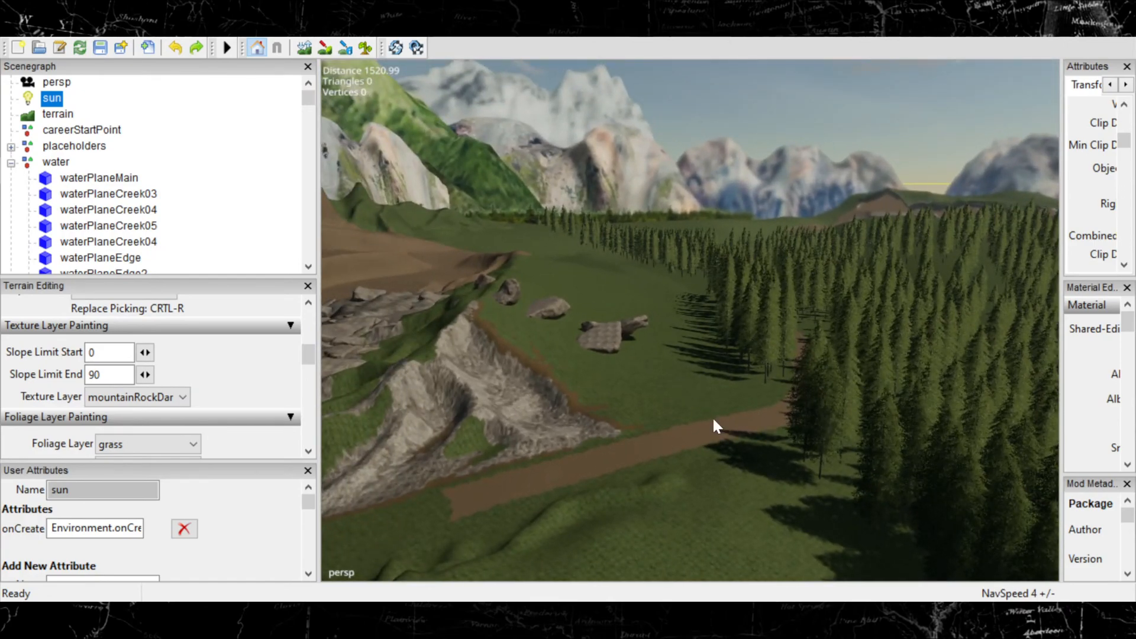
# Examine the textured ridge, the neighbouring boulders and the dirt road from above.
pyautogui.moveTo(714, 421)
pyautogui.keyDown('alt'); pyautogui.mouseDown()
pyautogui.moveTo(712, 467)
pyautogui.moveTo(631, 467)
pyautogui.moveTo(634, 500)
pyautogui.moveTo(516, 459)
pyautogui.moveTo(584, 411)
pyautogui.moveTo(510, 400)
pyautogui.moveTo(715, 439)
pyautogui.moveTo(718, 464)
pyautogui.moveTo(786, 457)
pyautogui.moveTo(718, 464)
pyautogui.moveTo(722, 479)
pyautogui.moveTo(741, 489)
pyautogui.moveTo(709, 406)
pyautogui.mouseUp(); pyautogui.keyUp('alt')
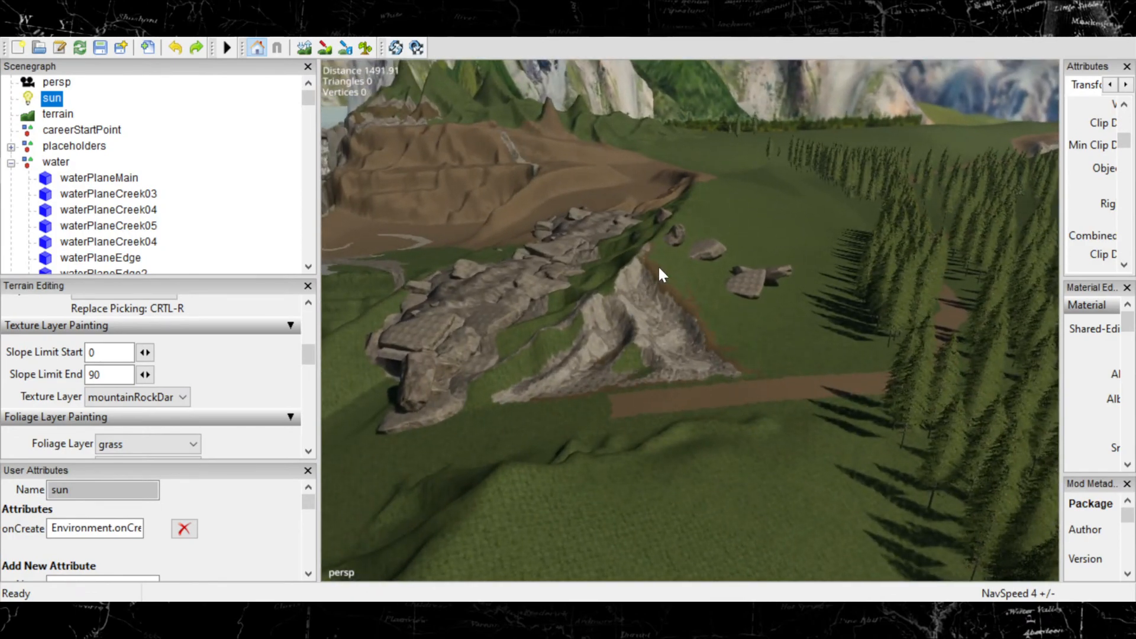
pyautogui.moveTo(657, 361)
pyautogui.keyDown('alt'); pyautogui.mouseDown()
pyautogui.moveTo(672, 383)
pyautogui.moveTo(662, 368)
pyautogui.mouseUp(); pyautogui.keyUp('alt')
pyautogui.scroll(5, 671, 381)
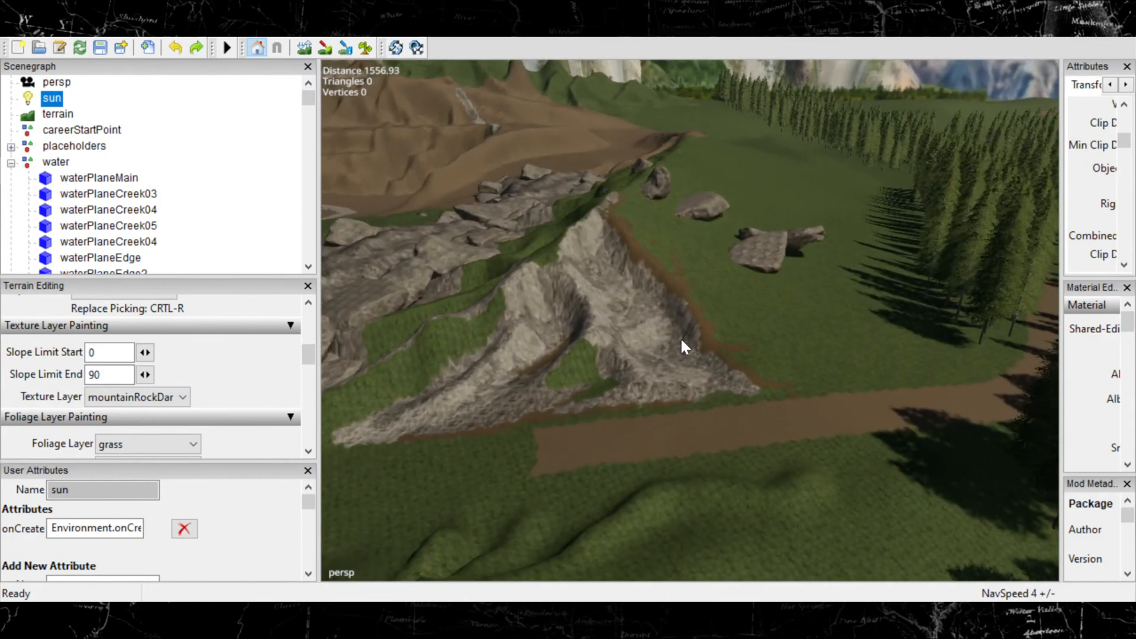
pyautogui.keyDown('alt'); pyautogui.moveTo(641, 365); pyautogui.dragTo(620, 403); pyautogui.keyUp('alt')
pyautogui.scroll(3, 646, 399)
pyautogui.scroll(1, 629, 401)
pyautogui.scroll(-3, 632, 424)
pyautogui.scroll(-6, 620, 401)
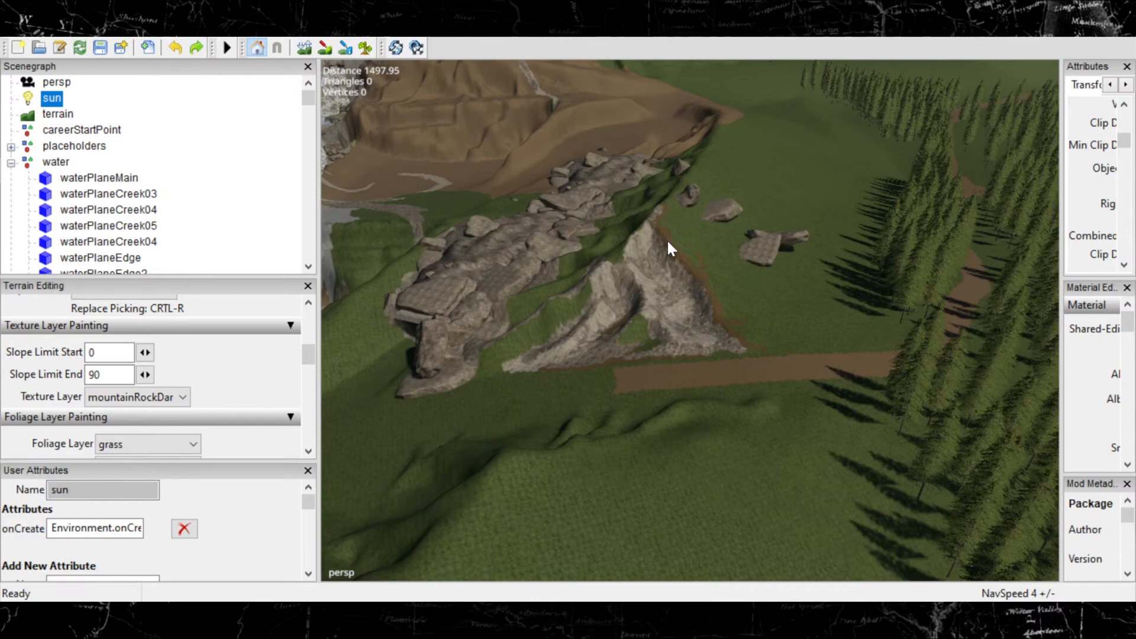
# Examine the textured ridge together with the boulder outcrop and grassy spur beside it.
pyautogui.keyDown('alt'); pyautogui.moveTo(646, 366); pyautogui.dragTo(781, 349); pyautogui.keyUp('alt')
pyautogui.keyDown('alt'); pyautogui.moveTo(748, 427); pyautogui.dragTo(768, 380); pyautogui.keyUp('alt')
pyautogui.scroll(4, 776, 425)
pyautogui.scroll(3, 775, 416)
pyautogui.scroll(3, 776, 417)
pyautogui.scroll(3, 780, 401)
pyautogui.scroll(-6, 900, 320)
pyautogui.keyDown('alt'); pyautogui.moveTo(819, 329); pyautogui.dragTo(604, 282); pyautogui.keyUp('alt')
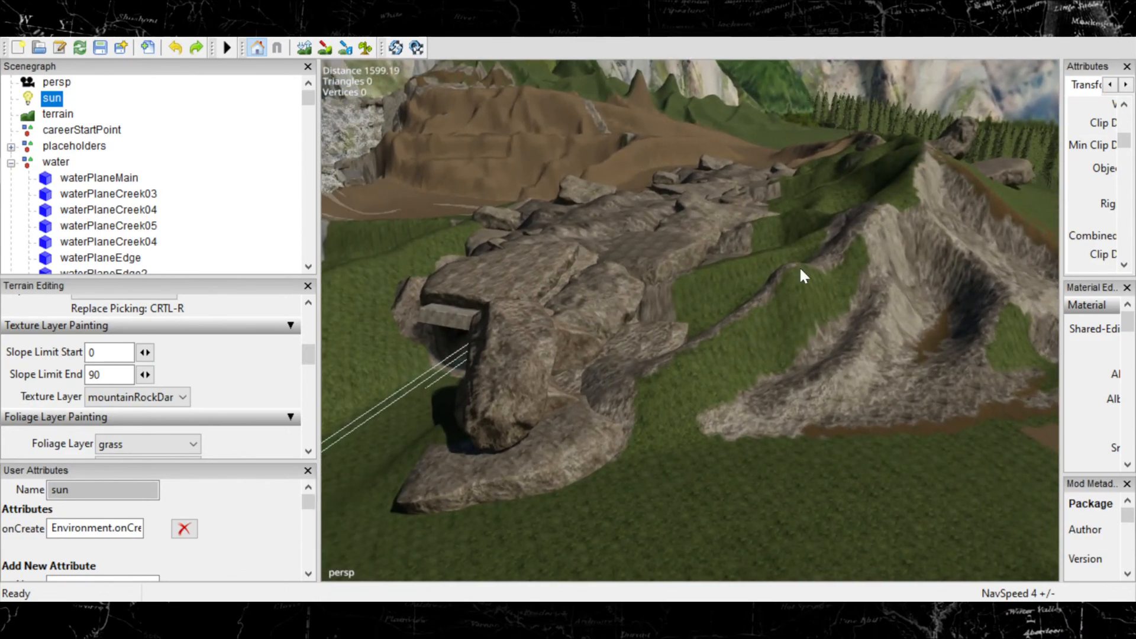
# Paint the dark mountain rock texture over the dark grass strip below the bright green patch on the ridge slope.
pyautogui.keyDown('alt'); pyautogui.moveTo(710, 444); pyautogui.dragTo(465, 125); pyautogui.keyUp('alt')
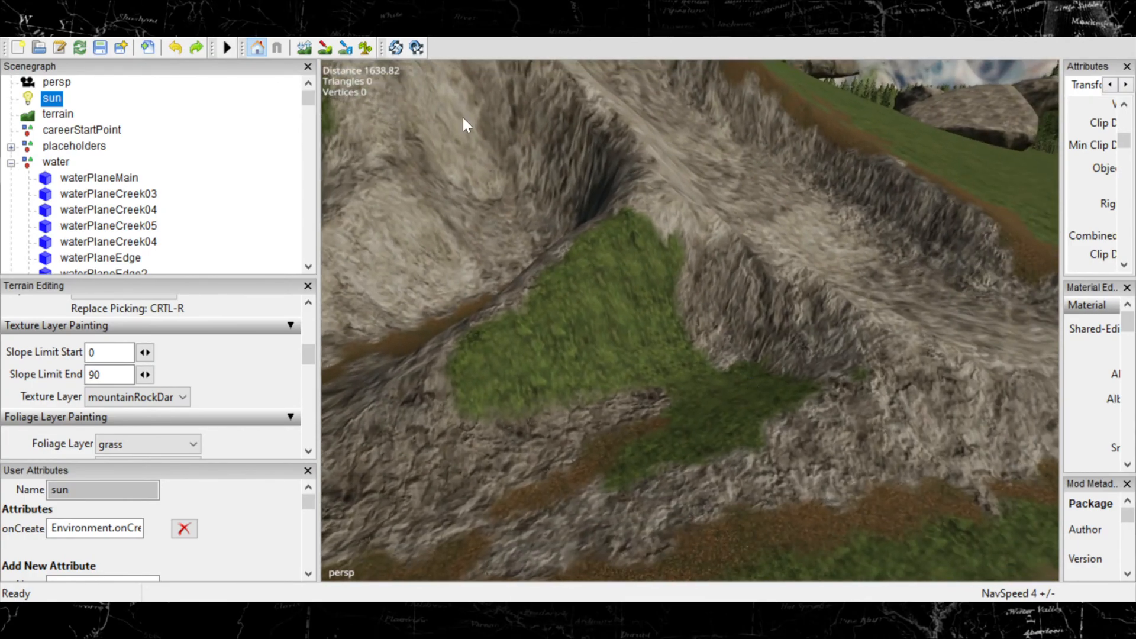
pyautogui.click(325, 47)
pyautogui.moveTo(732, 384); pyautogui.dragTo(830, 381)
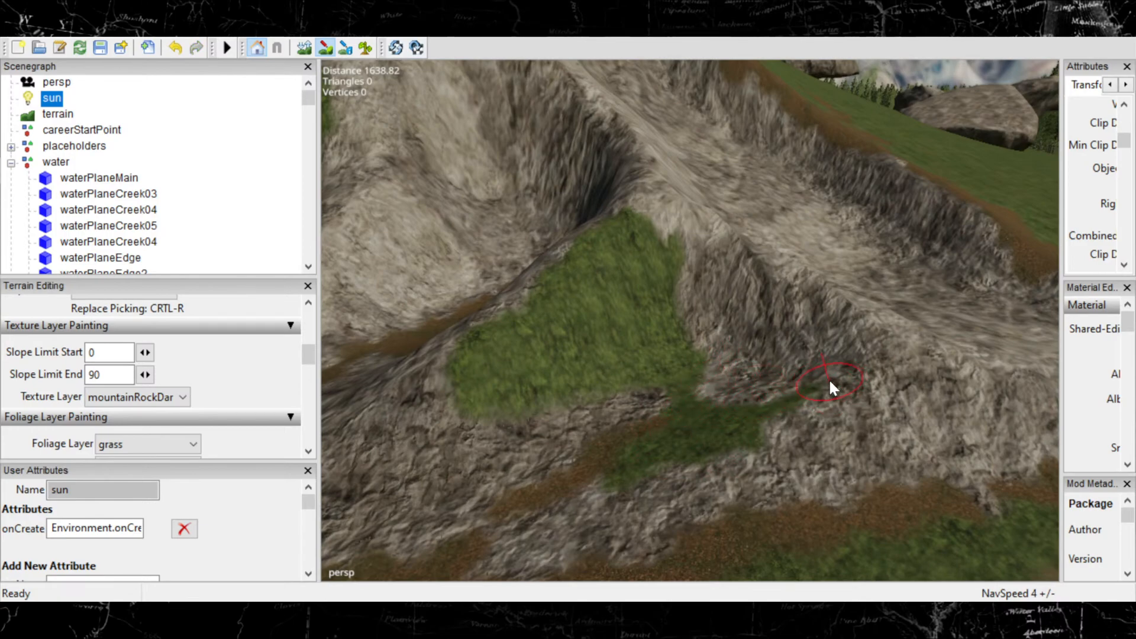
pyautogui.moveTo(709, 428); pyautogui.dragTo(730, 431)
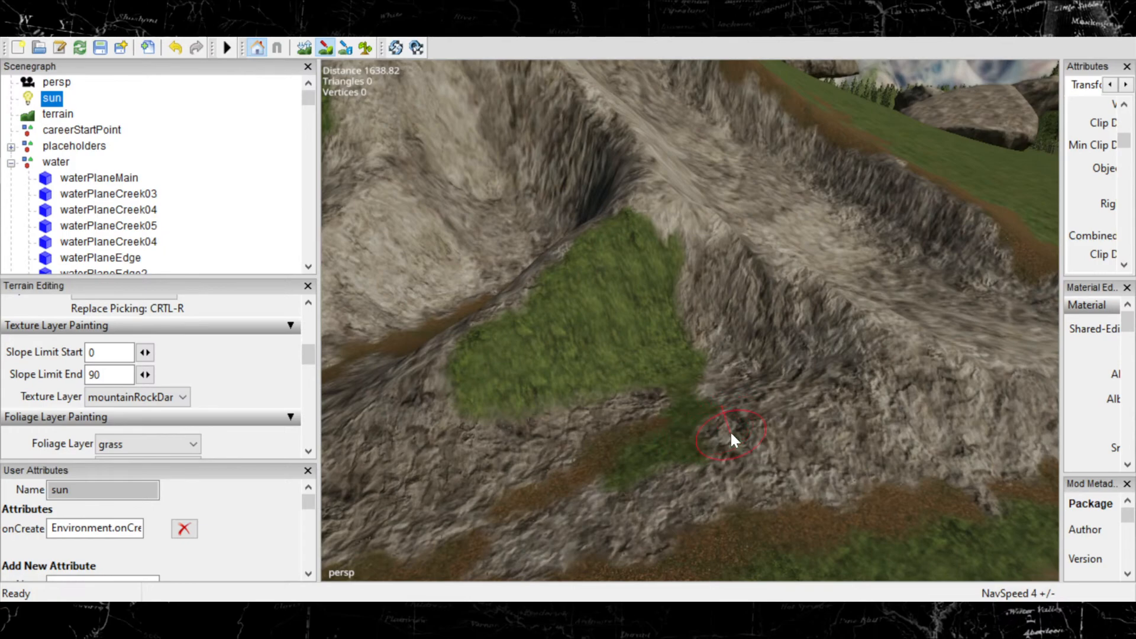
pyautogui.moveTo(647, 464)
pyautogui.mouseDown()
pyautogui.moveTo(626, 470)
pyautogui.moveTo(698, 417)
pyautogui.moveTo(693, 371)
pyautogui.moveTo(715, 395)
pyautogui.mouseUp()
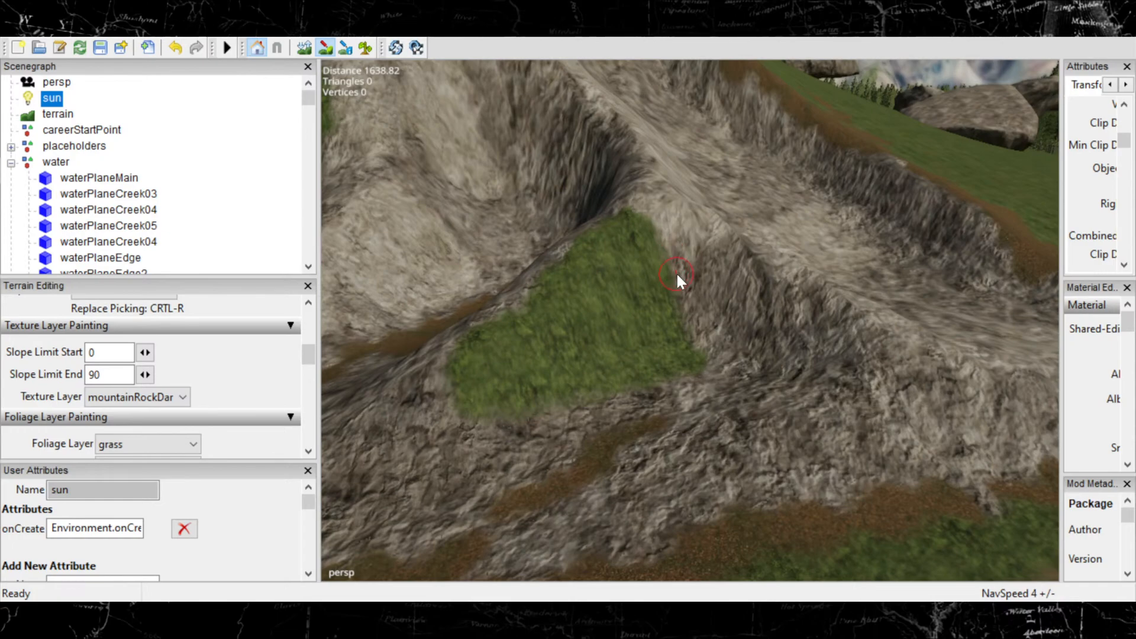
# Paint dark mountain rock along the outer edge of the bright green patch and in a band across its middle.
pyautogui.moveTo(668, 286)
pyautogui.mouseDown()
pyautogui.moveTo(674, 354)
pyautogui.moveTo(703, 348)
pyautogui.mouseUp()
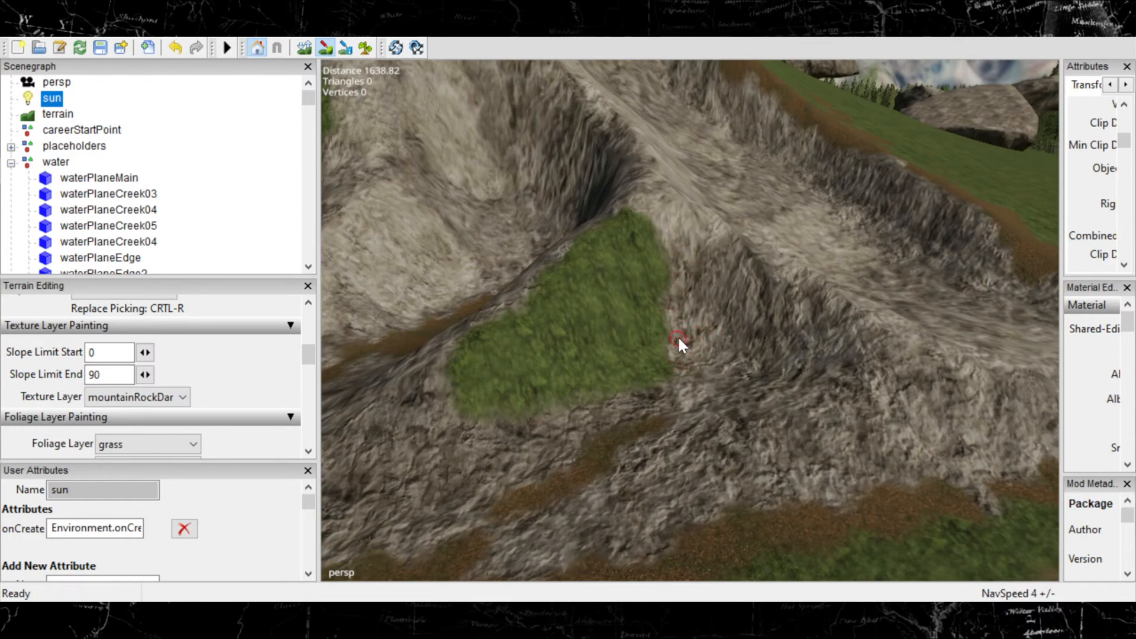
pyautogui.moveTo(679, 338); pyautogui.dragTo(465, 326)
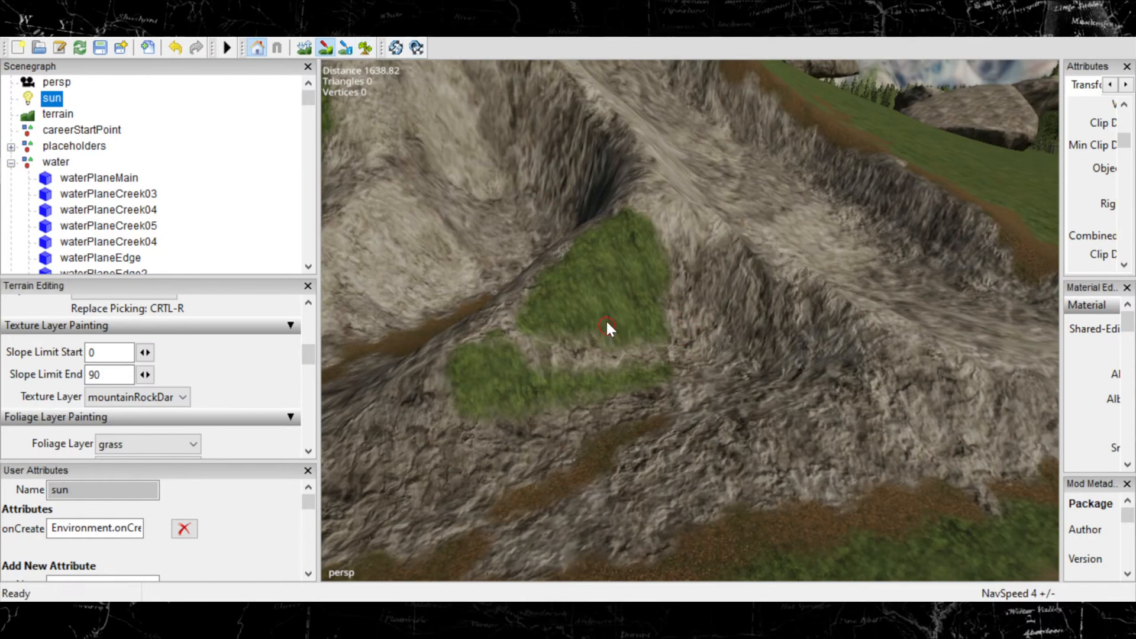
pyautogui.moveTo(595, 303); pyautogui.dragTo(626, 322)
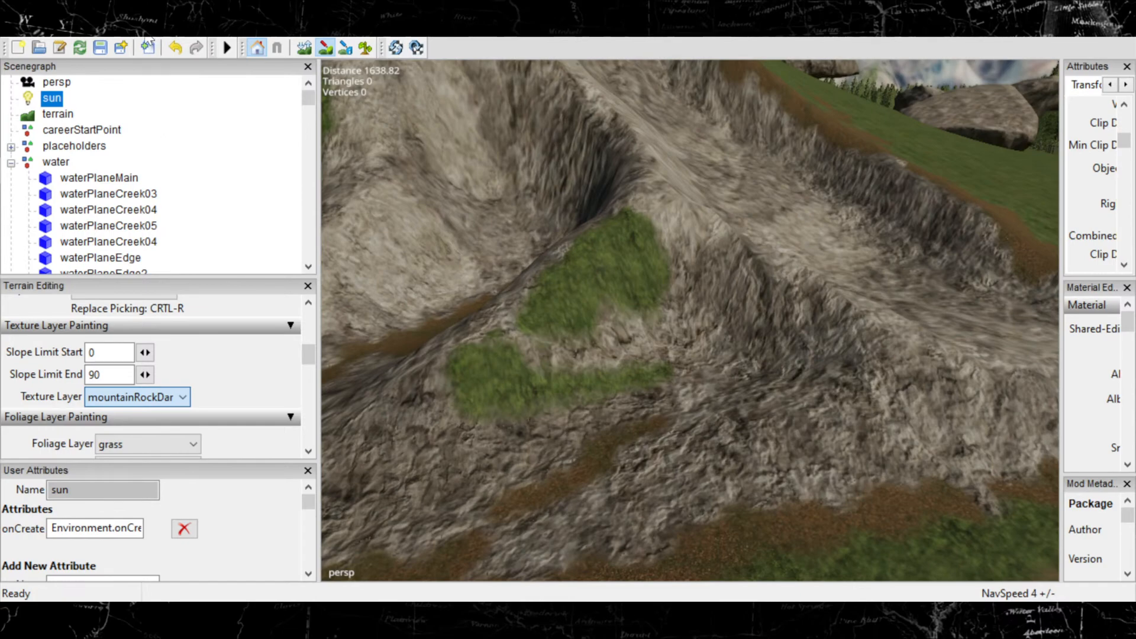
# Cover the upper part of the green patch with the mountainRock03 and mountainRock04 textures.
pyautogui.click(133, 202)
pyautogui.moveTo(643, 272)
pyautogui.mouseDown()
pyautogui.moveTo(634, 235)
pyautogui.moveTo(608, 232)
pyautogui.moveTo(605, 266)
pyautogui.moveTo(627, 272)
pyautogui.mouseUp()
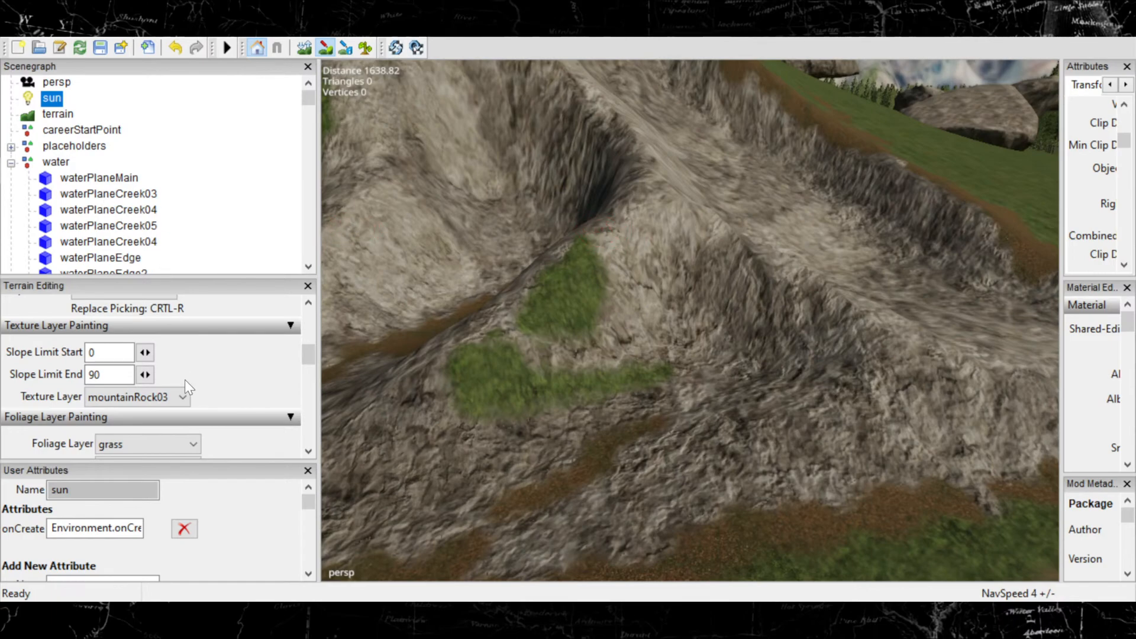
pyautogui.click(163, 63)
pyautogui.moveTo(562, 267)
pyautogui.mouseDown()
pyautogui.moveTo(571, 251)
pyautogui.moveTo(533, 298)
pyautogui.mouseUp()
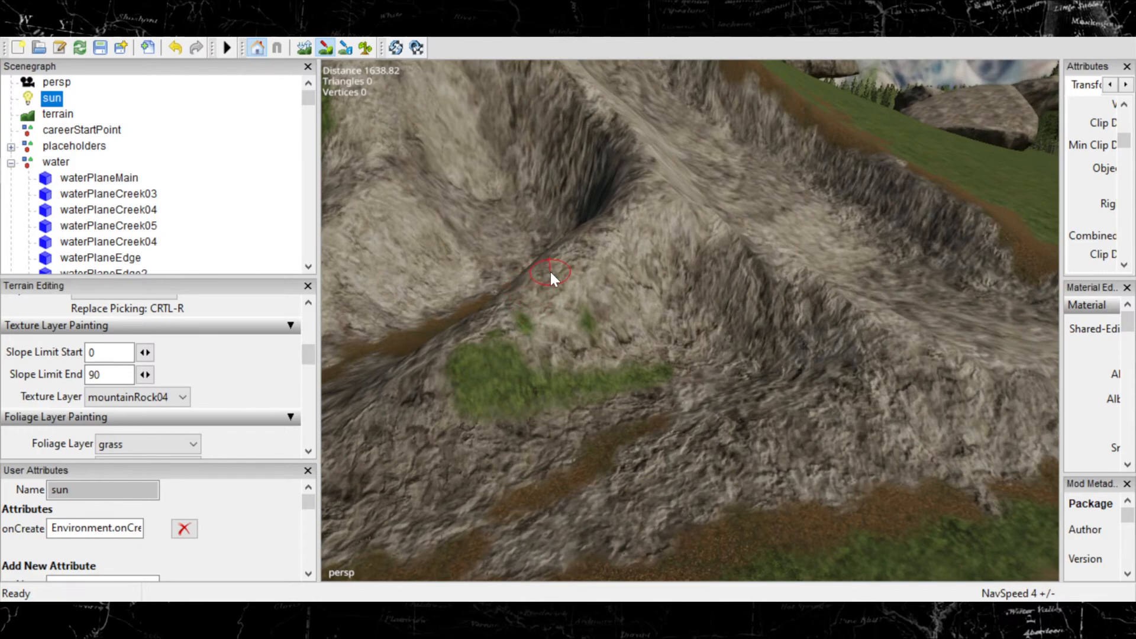
pyautogui.moveTo(550, 311)
pyautogui.mouseDown()
pyautogui.moveTo(519, 312)
pyautogui.moveTo(609, 316)
pyautogui.moveTo(565, 389)
pyautogui.mouseUp()
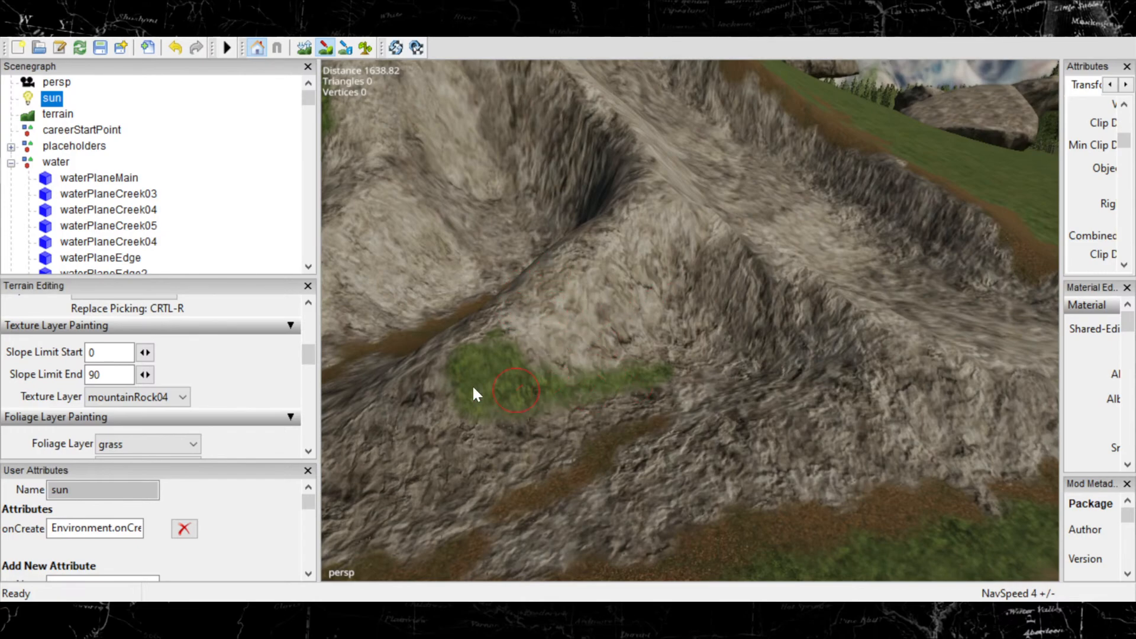
# Paint the remaining lower green patch with the MOUNTAINROCK texture layer.
pyautogui.click(151, 396)
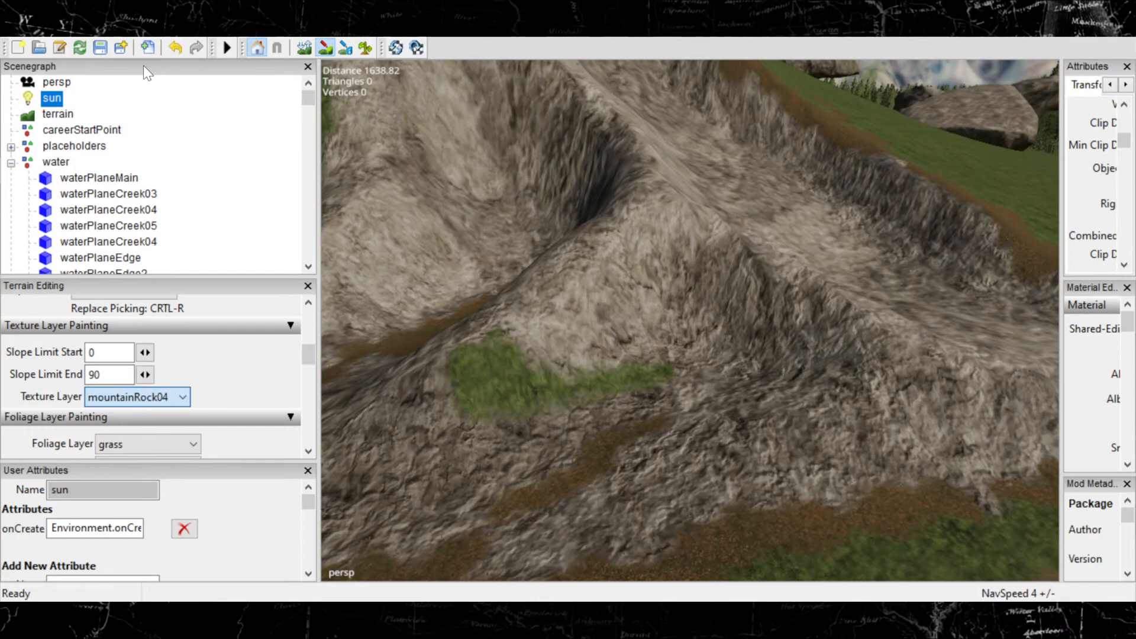
pyautogui.click(149, 138)
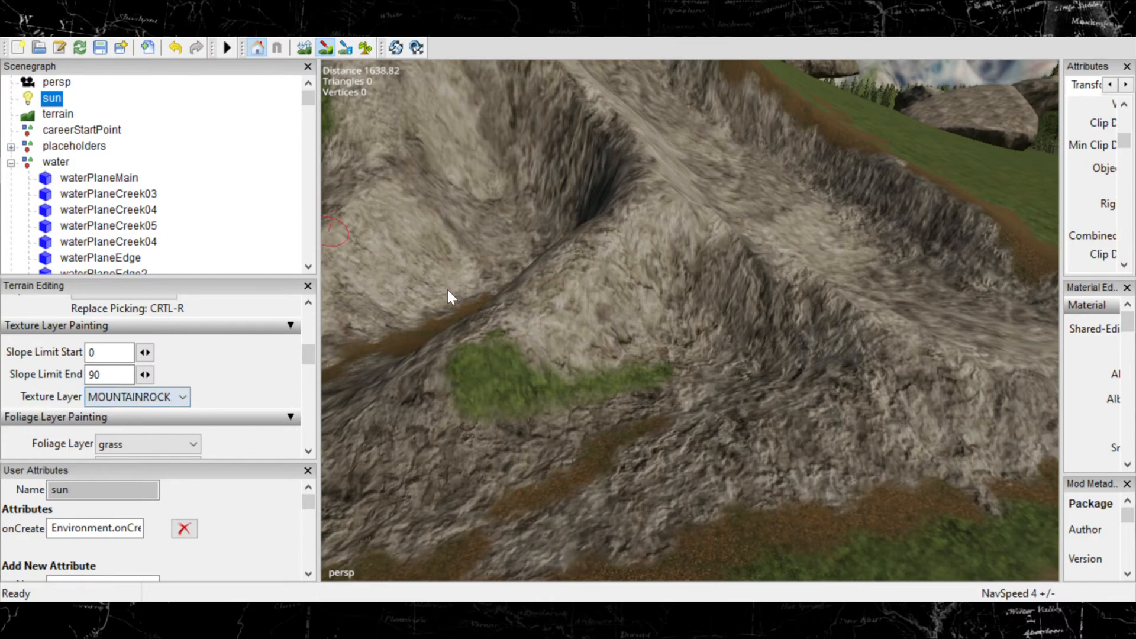
pyautogui.moveTo(486, 368)
pyautogui.mouseDown()
pyautogui.moveTo(468, 382)
pyautogui.moveTo(478, 370)
pyautogui.moveTo(553, 392)
pyautogui.moveTo(666, 364)
pyautogui.moveTo(562, 382)
pyautogui.mouseUp()
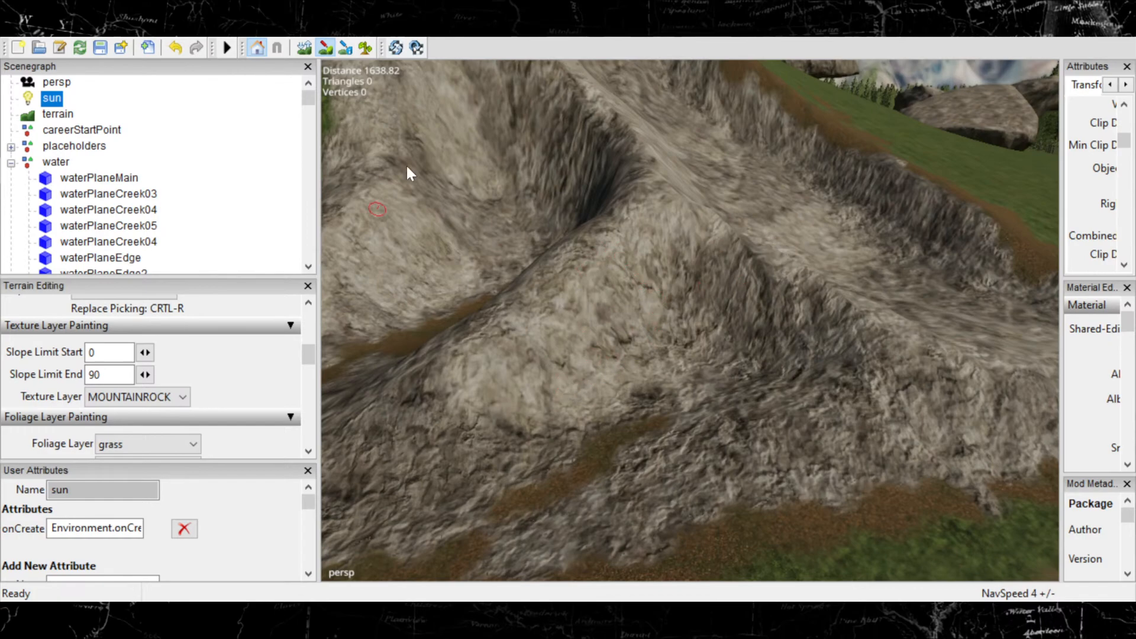
# Set the texture layer back to dark mountain rock and switch off terrain texture painting.
pyautogui.click(159, 396)
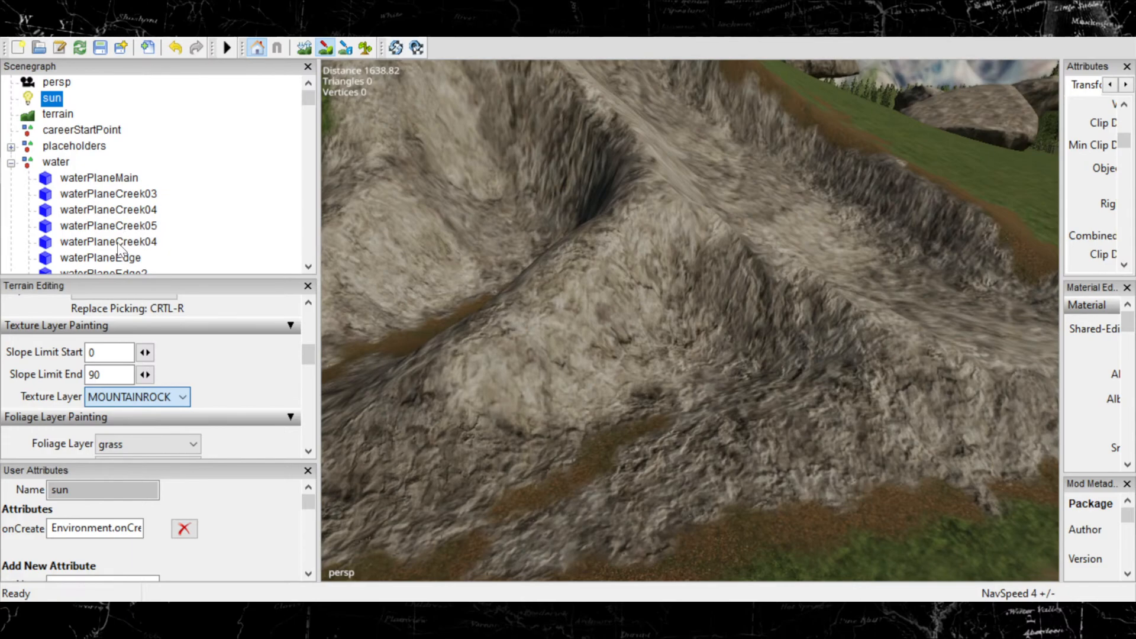
pyautogui.press('Down')
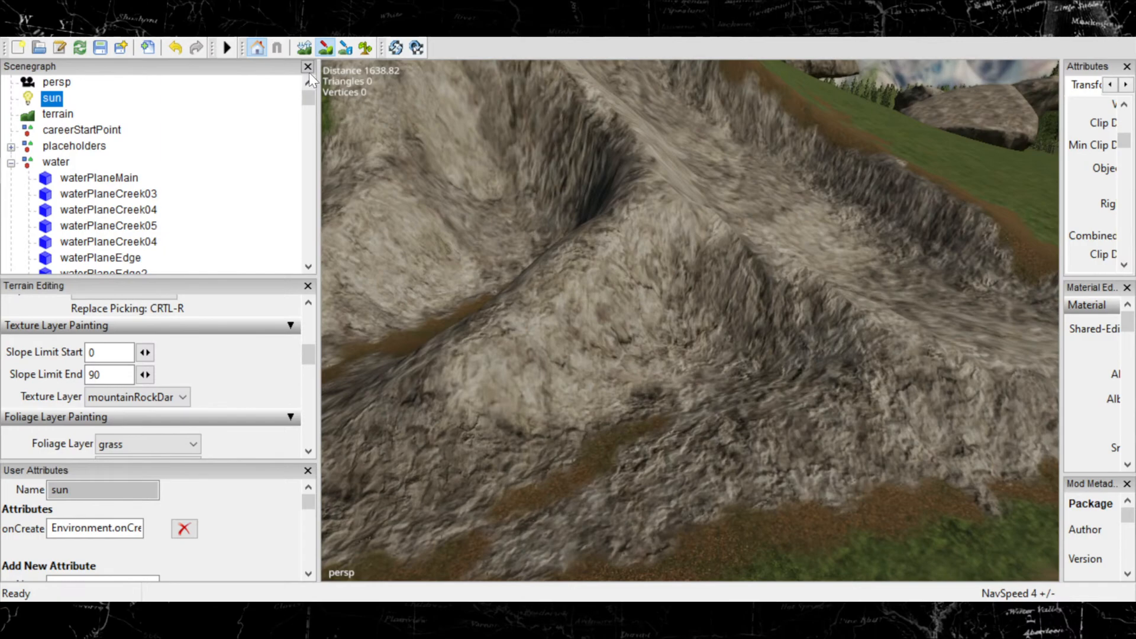
pyautogui.click(325, 49)
# Review the repainted ridge up close and from a distance, and save the map.
pyautogui.moveTo(492, 236)
pyautogui.keyDown('alt'); pyautogui.mouseDown()
pyautogui.moveTo(510, 260)
pyautogui.moveTo(623, 255)
pyautogui.moveTo(579, 233)
pyautogui.moveTo(482, 236)
pyautogui.moveTo(593, 310)
pyautogui.moveTo(561, 302)
pyautogui.moveTo(526, 316)
pyautogui.moveTo(537, 309)
pyautogui.moveTo(545, 321)
pyautogui.moveTo(497, 329)
pyautogui.moveTo(512, 272)
pyautogui.moveTo(531, 264)
pyautogui.moveTo(630, 304)
pyautogui.moveTo(734, 303)
pyautogui.moveTo(690, 313)
pyautogui.mouseUp(); pyautogui.keyUp('alt')
pyautogui.scroll(-4, 545, 259)
pyautogui.scroll(-4, 545, 259)
pyautogui.scroll(3, 552, 254)
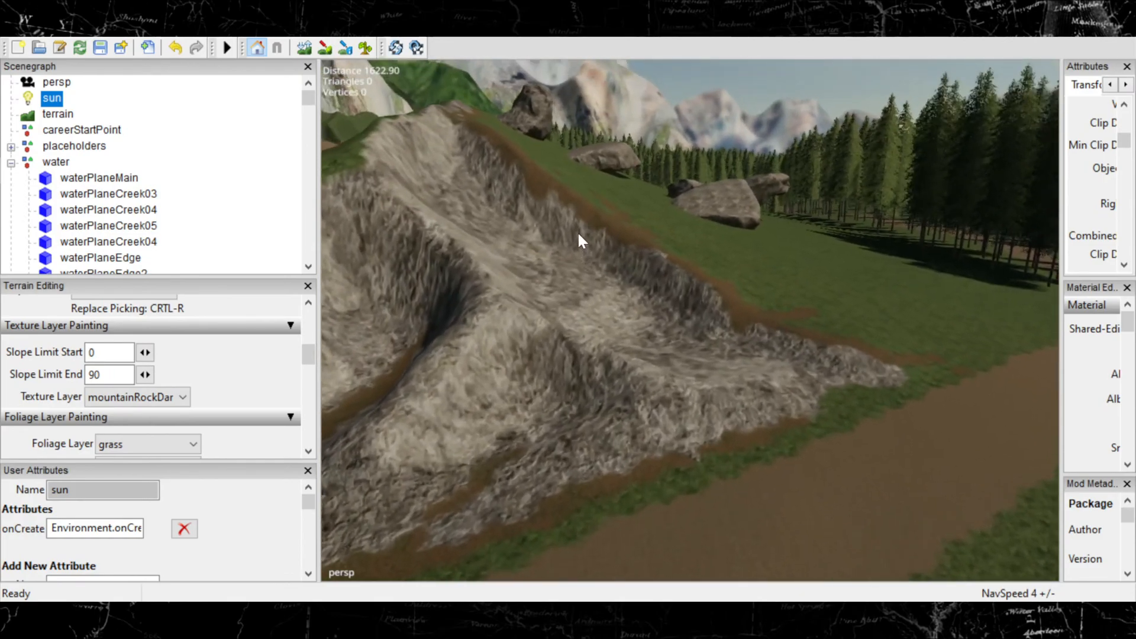
pyautogui.scroll(5, 578, 233)
pyautogui.scroll(-4, 537, 308)
pyautogui.scroll(-3, 544, 321)
pyautogui.scroll(-3, 733, 303)
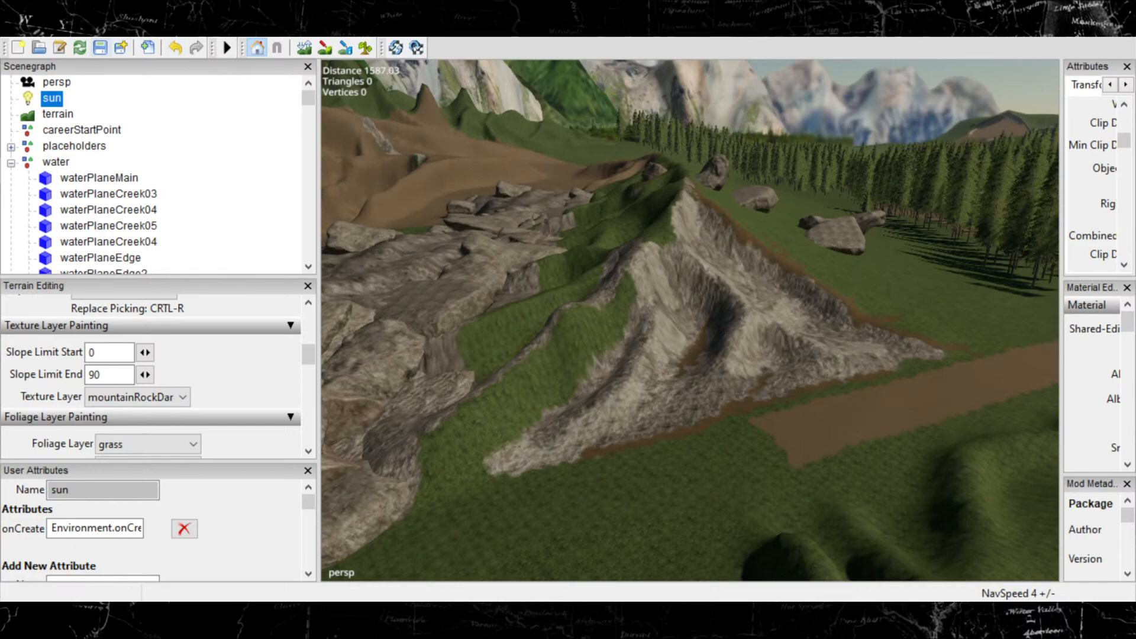
pyautogui.hotkey('ctrl', 's')
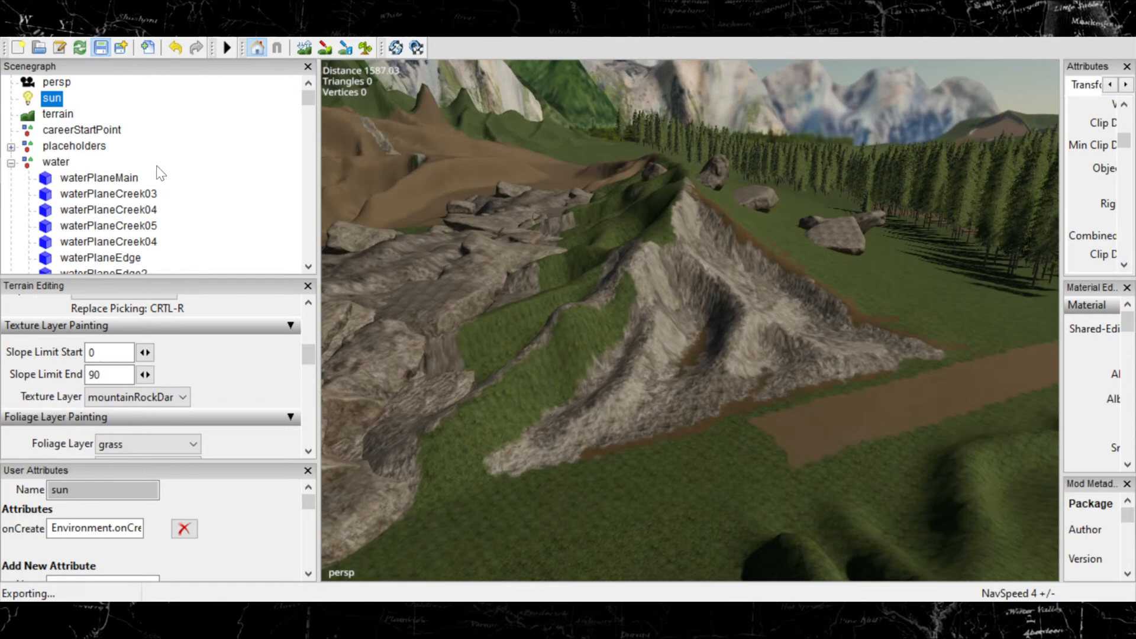